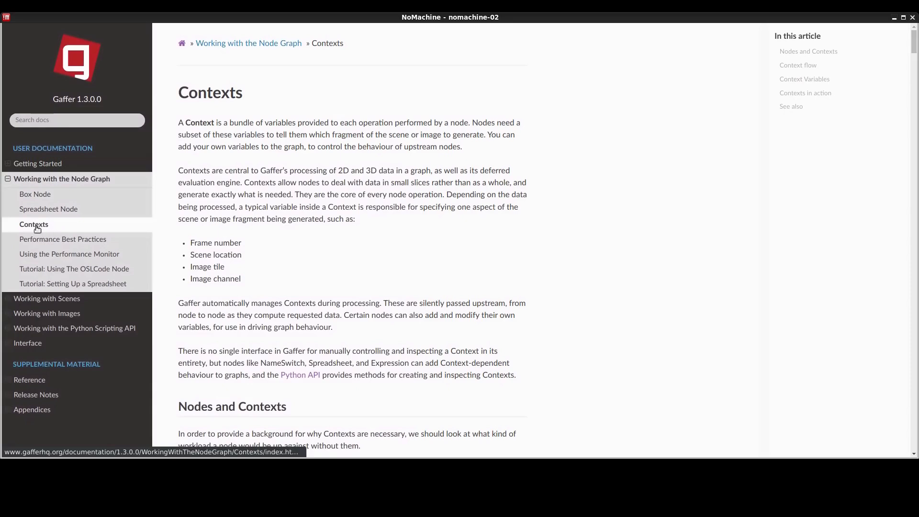
- Skim the Contexts documentation page as far as the Contexts in action examples, and return to its beginning
{"action": "middle_click", "coordinate": [576, 120]}
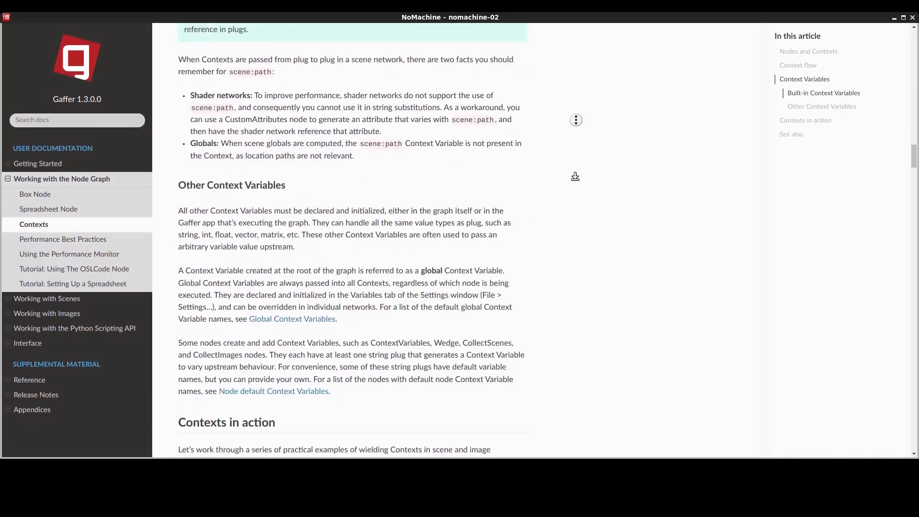
{"action": "middle_click", "coordinate": [574, 176]}
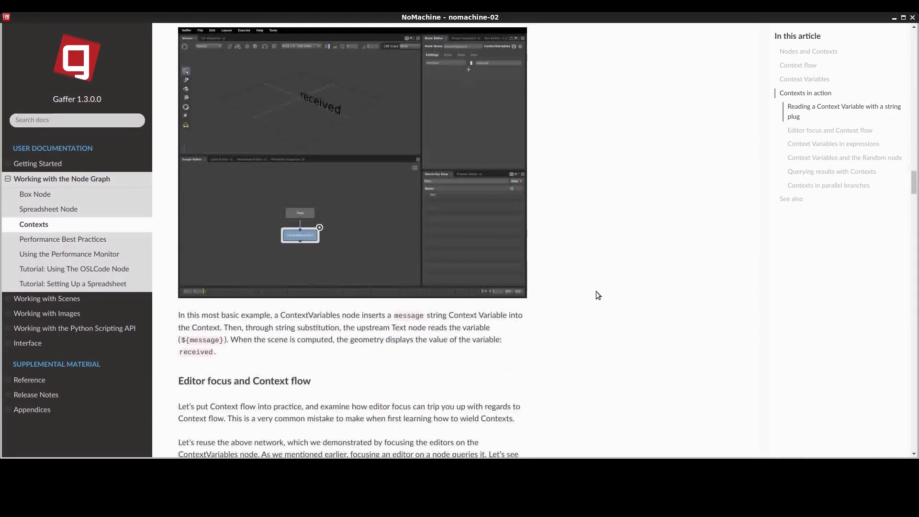
{"action": "key", "text": "Home"}
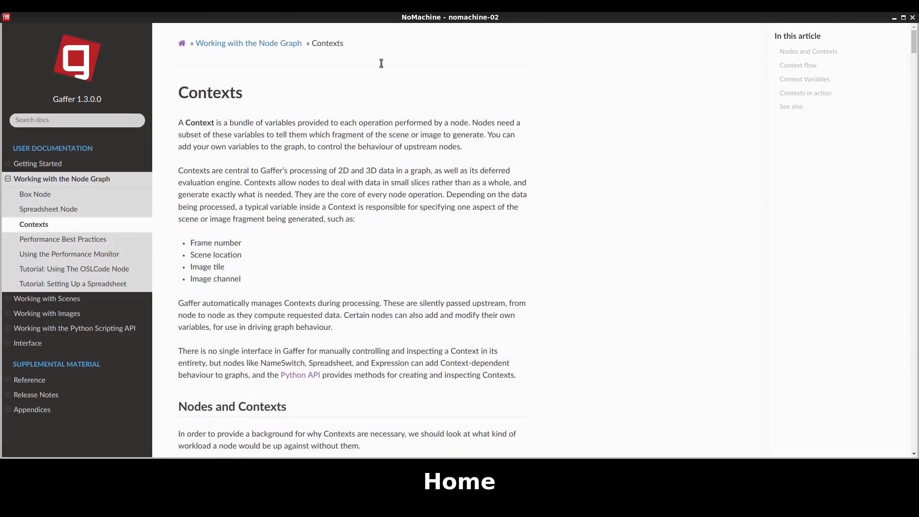
- Switch to Gaffer and import the shared node file __WIKI_DEMO_CONTEXTS__.grf from the Trixter site, leaving nothing selected
{"action": "mouse_move", "coordinate": [499, 19]}
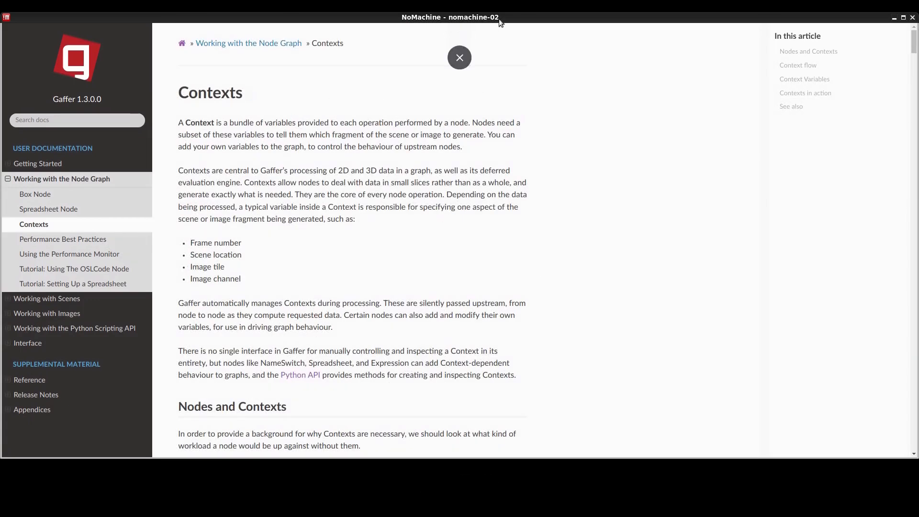
{"action": "key", "text": "alt+Tab"}
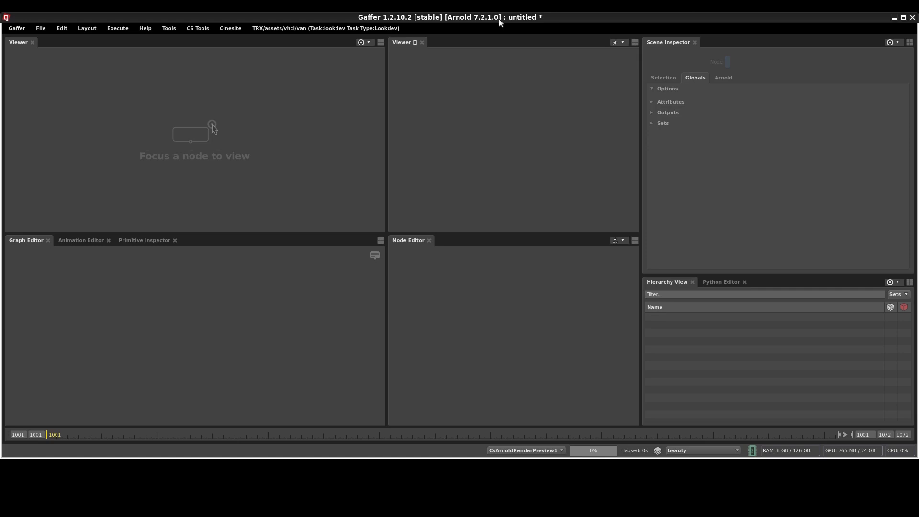
{"action": "left_click", "coordinate": [231, 28]}
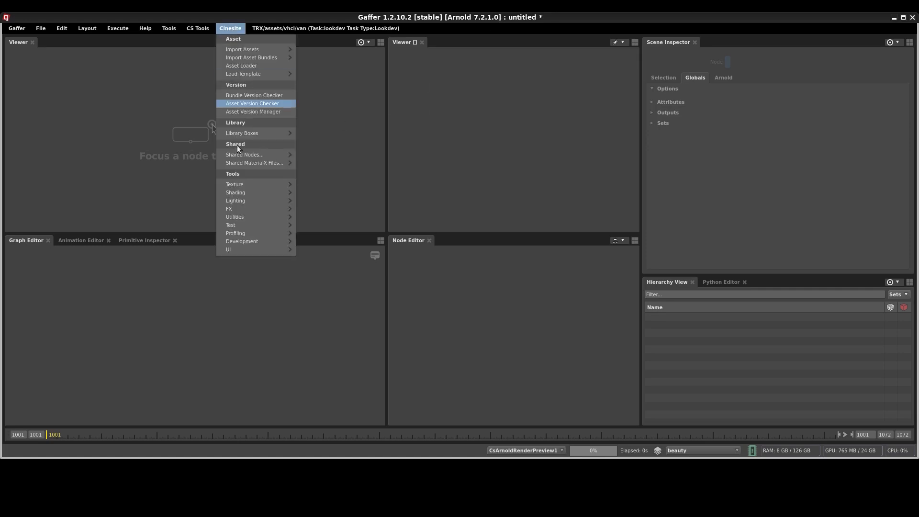
{"action": "mouse_move", "coordinate": [252, 154]}
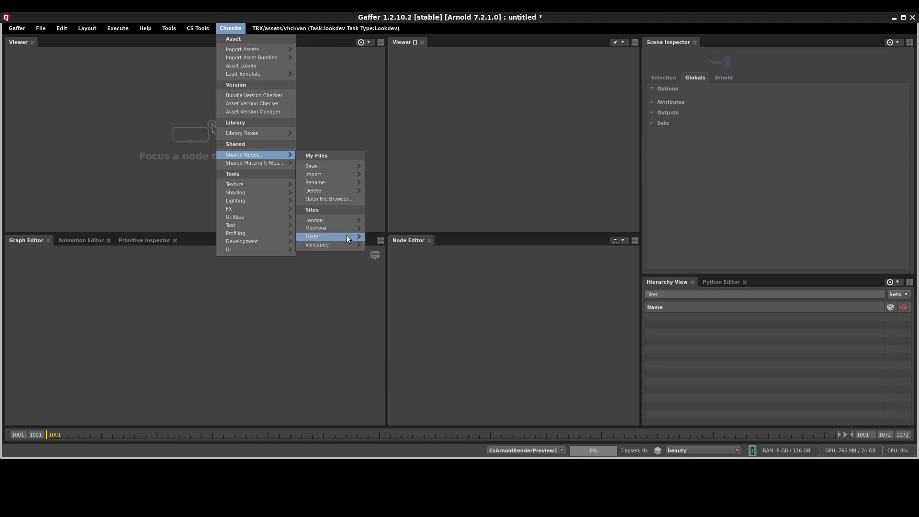
{"action": "mouse_move", "coordinate": [346, 236]}
{"action": "mouse_move", "coordinate": [401, 248]}
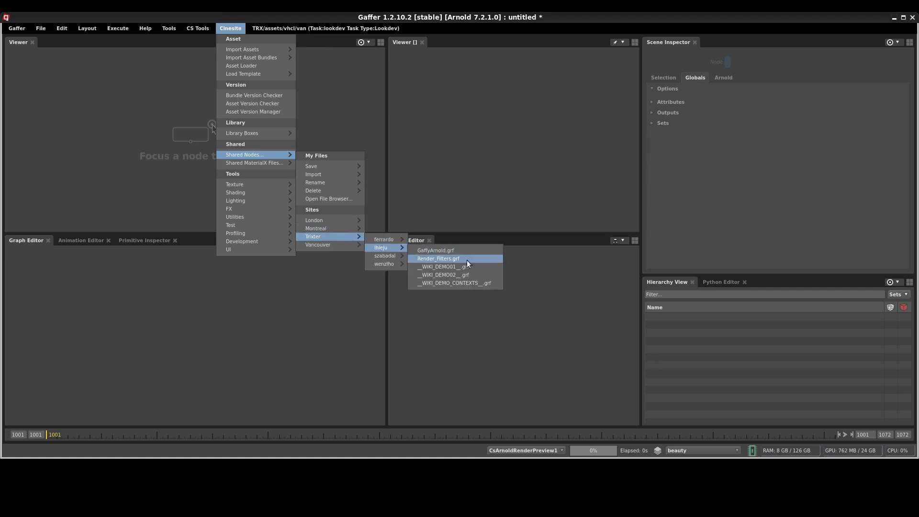
{"action": "left_click", "coordinate": [453, 283]}
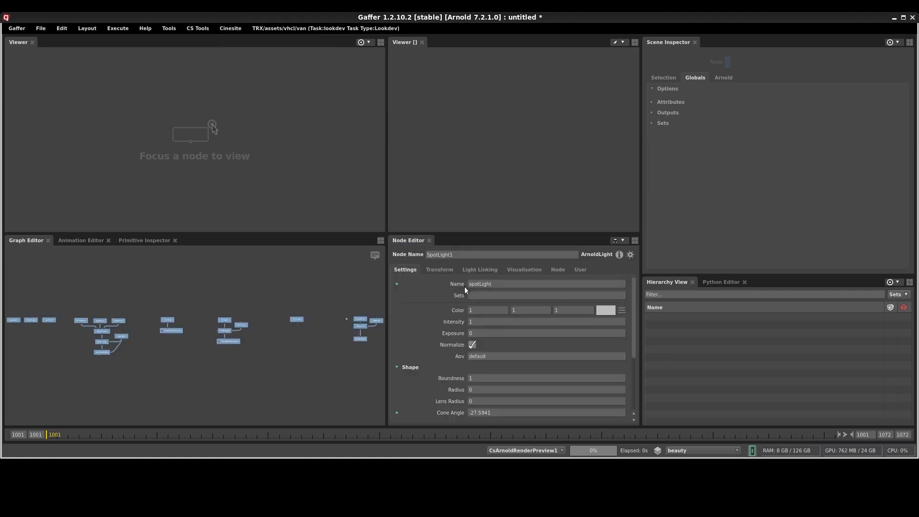
{"action": "left_click", "coordinate": [269, 349]}
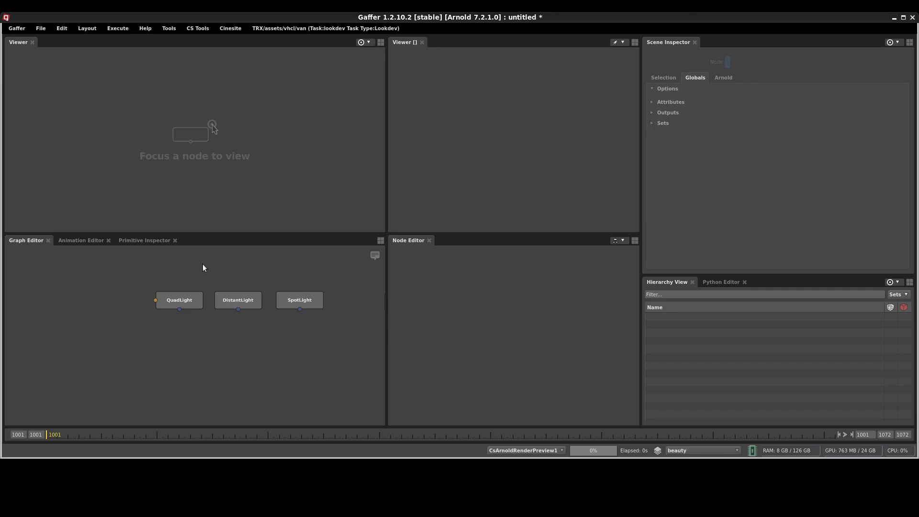
- Add a NameSwitch node centred beneath QuadLight, DistantLight and SpotLight, with the three lights connected in that order as its inputs
{"action": "scroll", "coordinate": [301, 309], "scroll_direction": "up", "scroll_amount": 2}
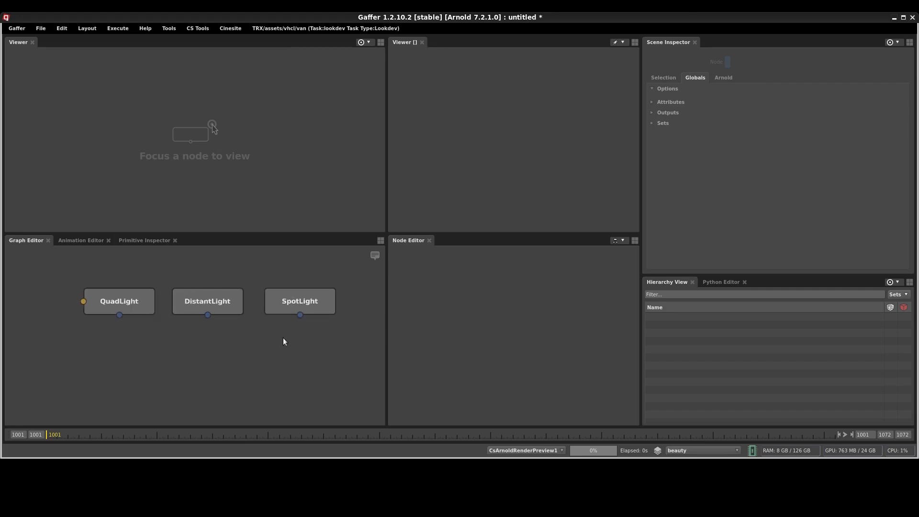
{"action": "left_click_drag", "start_coordinate": [46, 282], "coordinate": [35, 265]}
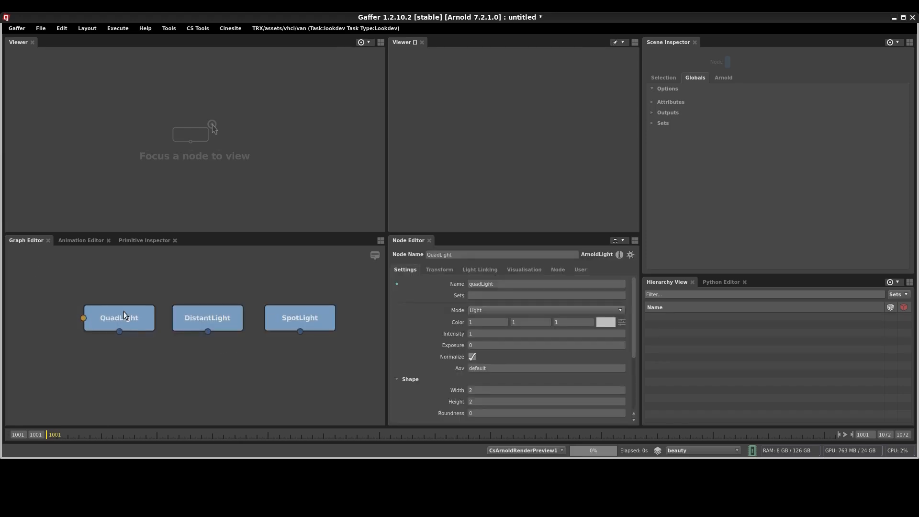
{"action": "left_click", "coordinate": [157, 355]}
{"action": "left_click", "coordinate": [134, 323]}
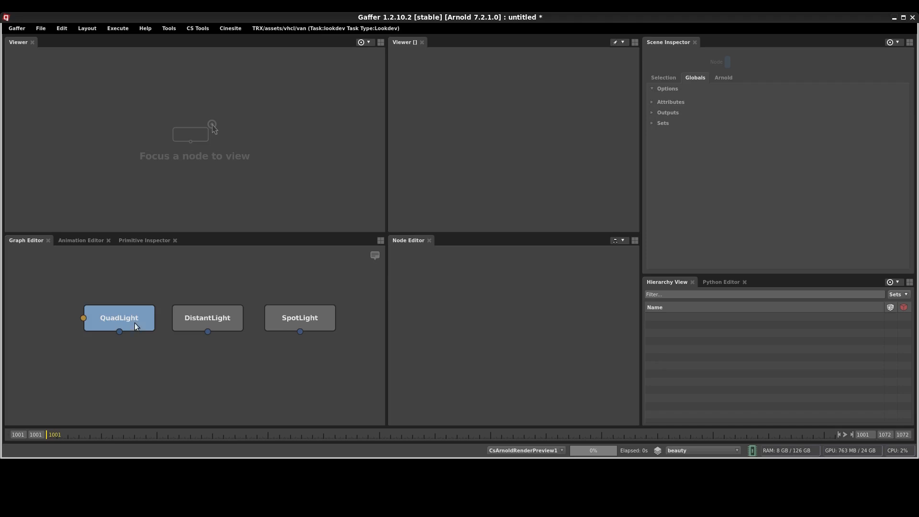
{"action": "left_click", "coordinate": [214, 315]}
{"action": "left_click", "coordinate": [304, 318]}
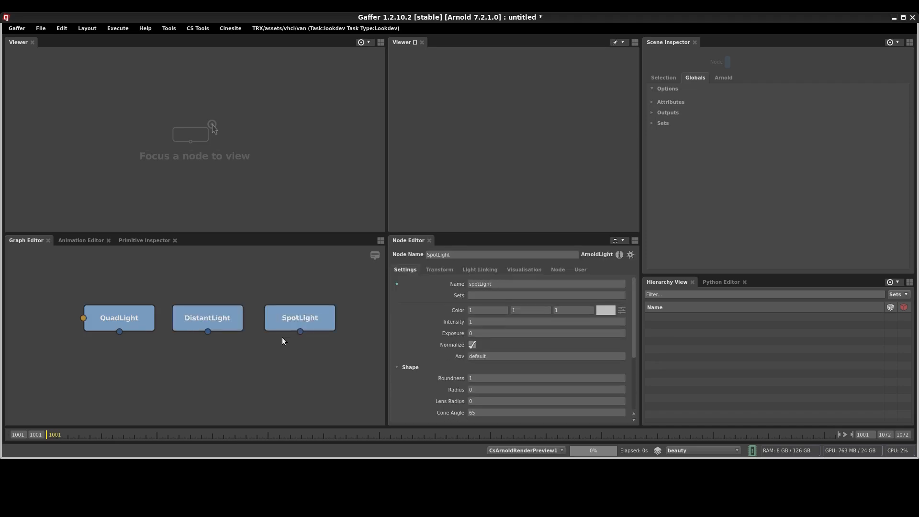
{"action": "key", "text": "Tab"}
{"action": "type", "text": "names"}
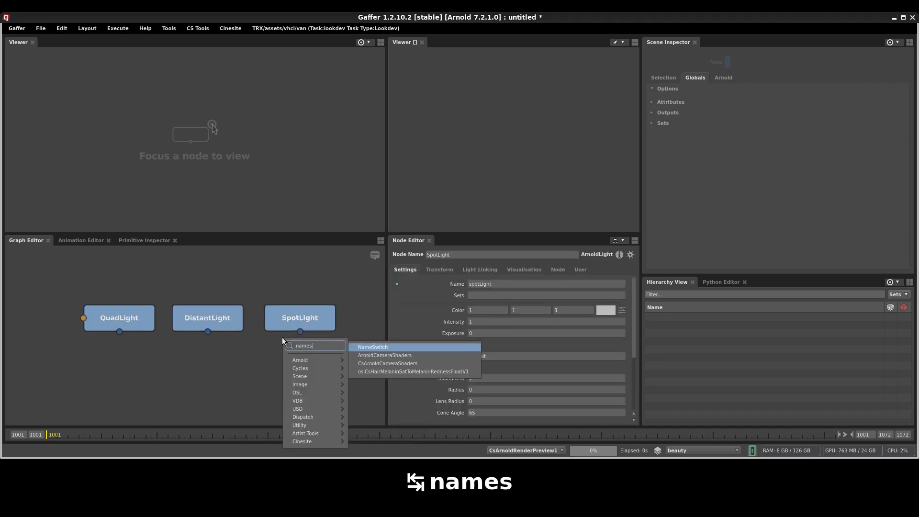
{"action": "key", "text": "Return"}
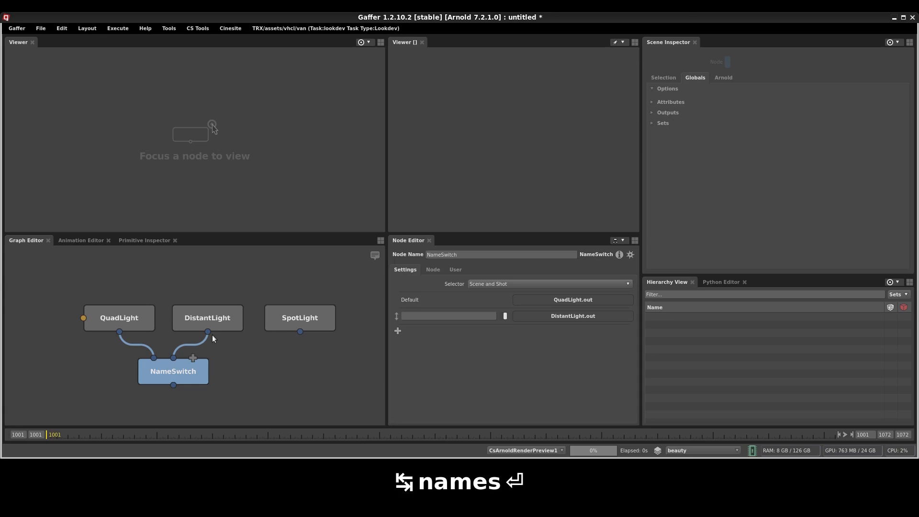
{"action": "left_click_drag", "start_coordinate": [193, 357], "coordinate": [300, 331]}
{"action": "left_click_drag", "start_coordinate": [196, 378], "coordinate": [236, 373]}
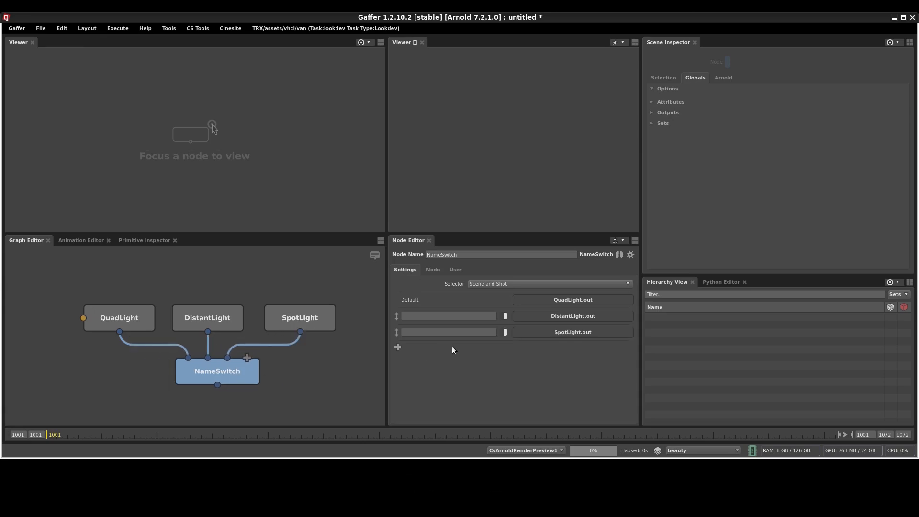
- Focus the NameSwitch node and set its selector to Custom
{"action": "key", "text": "ctrl+grave"}
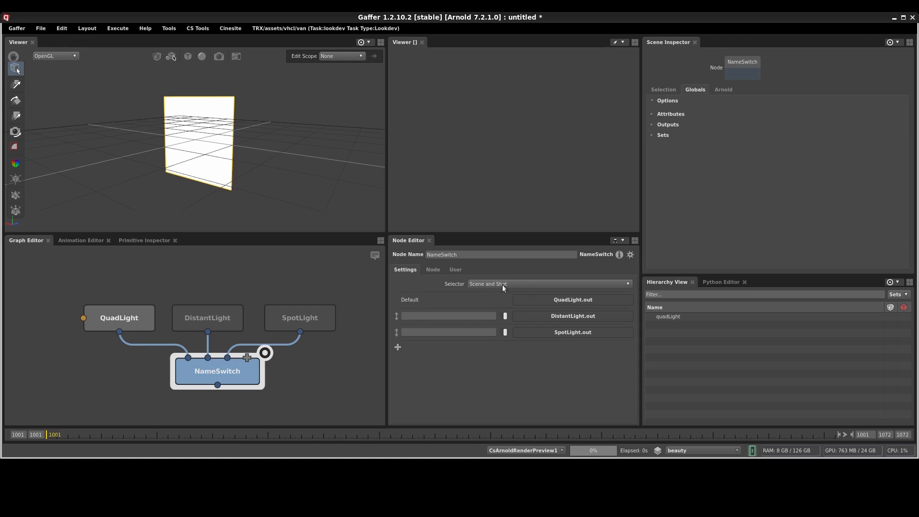
{"action": "mouse_move", "coordinate": [502, 285]}
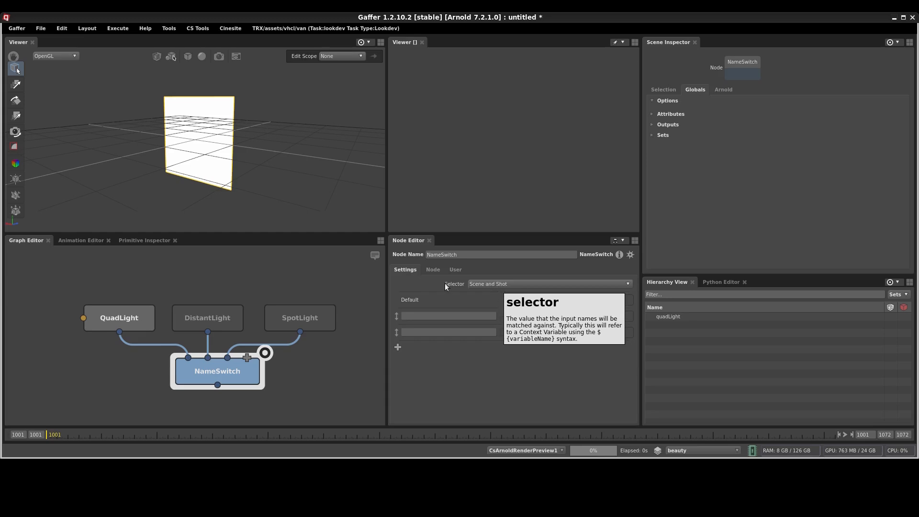
{"action": "left_click", "coordinate": [485, 285]}
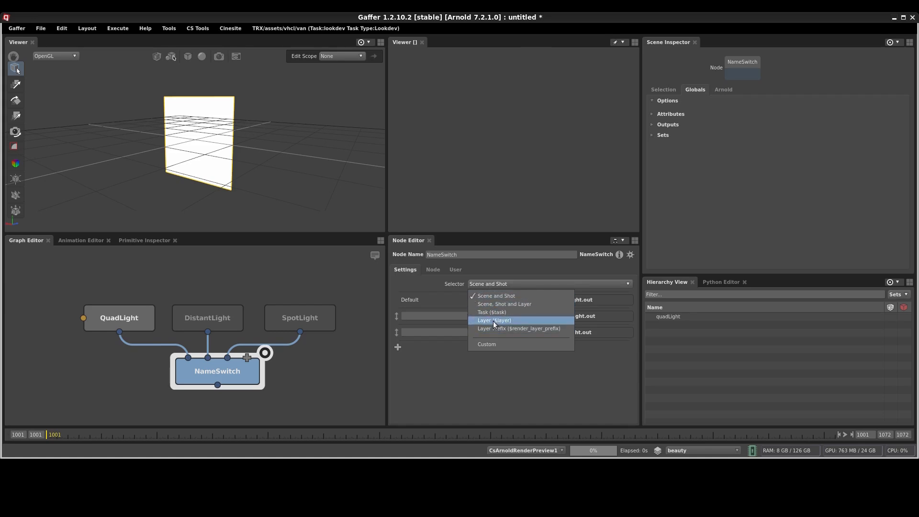
{"action": "left_click", "coordinate": [498, 345]}
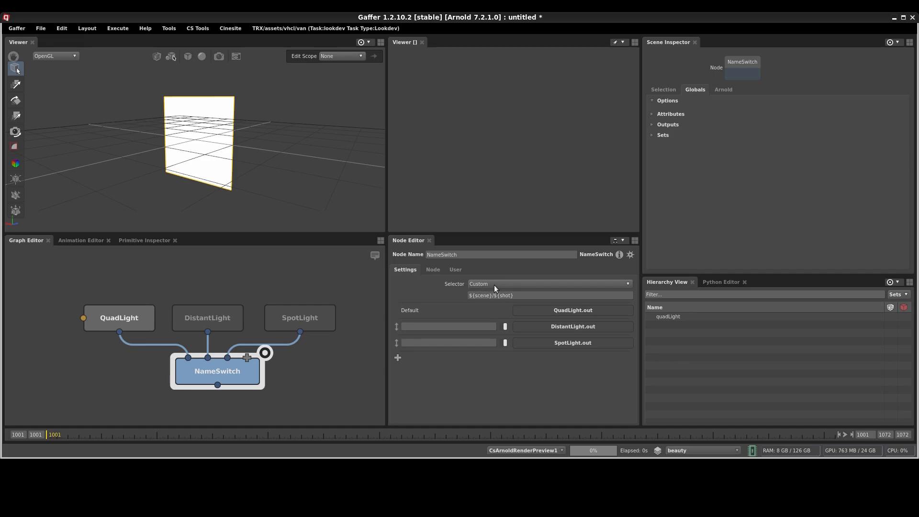
{"action": "left_click_drag", "start_coordinate": [526, 295], "coordinate": [459, 299]}
{"action": "left_click", "coordinate": [483, 302]}
{"action": "left_click_drag", "start_coordinate": [492, 295], "coordinate": [468, 295]}
{"action": "left_click", "coordinate": [480, 302]}
{"action": "left_click_drag", "start_coordinate": [491, 295], "coordinate": [463, 296]}
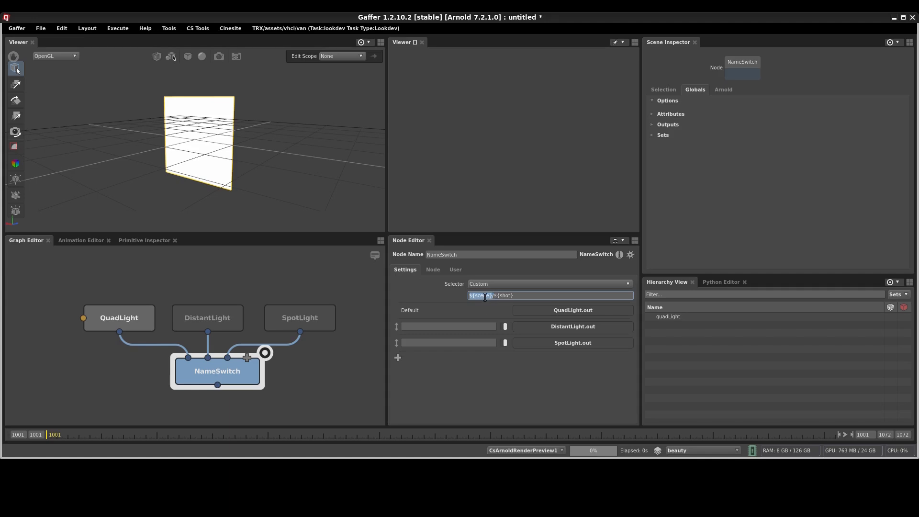
{"action": "double_click", "coordinate": [484, 296]}
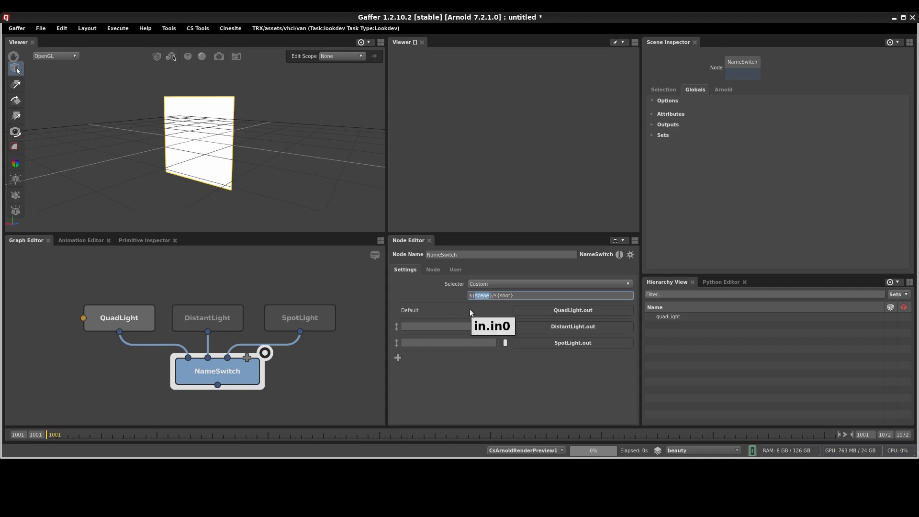
- Set the NameSwitch's custom selector expression to ${lgt}
{"action": "left_click", "coordinate": [498, 296]}
{"action": "triple_click", "coordinate": [497, 296]}
{"action": "type", "text": "${lgt"}
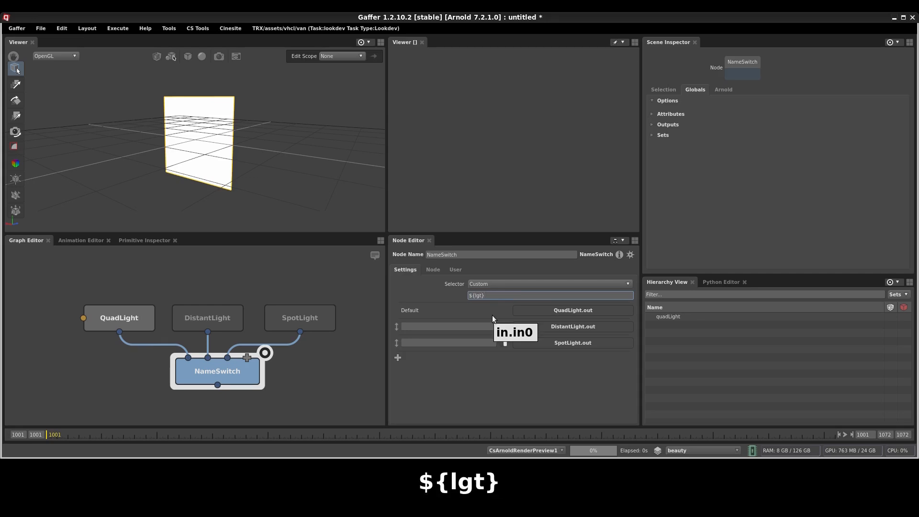
{"action": "key", "text": "Return"}
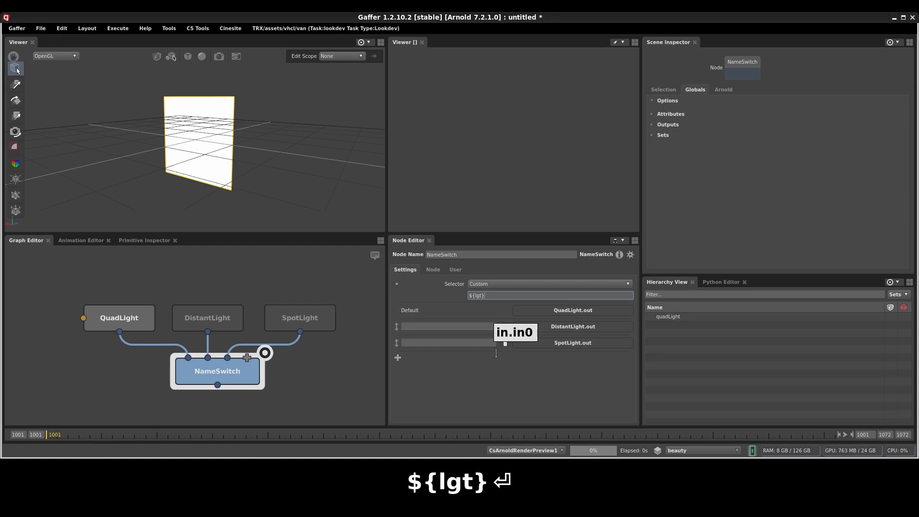
{"action": "left_click", "coordinate": [490, 369]}
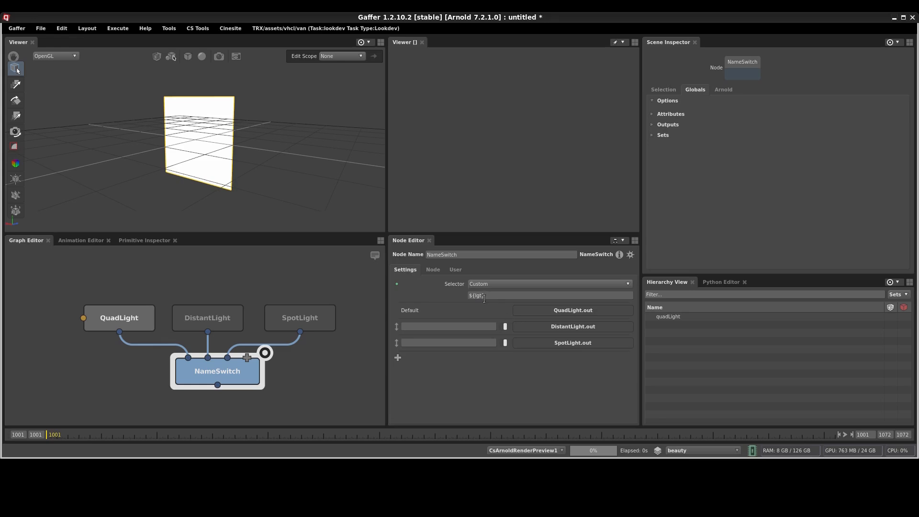
{"action": "left_click_drag", "start_coordinate": [492, 294], "coordinate": [463, 296]}
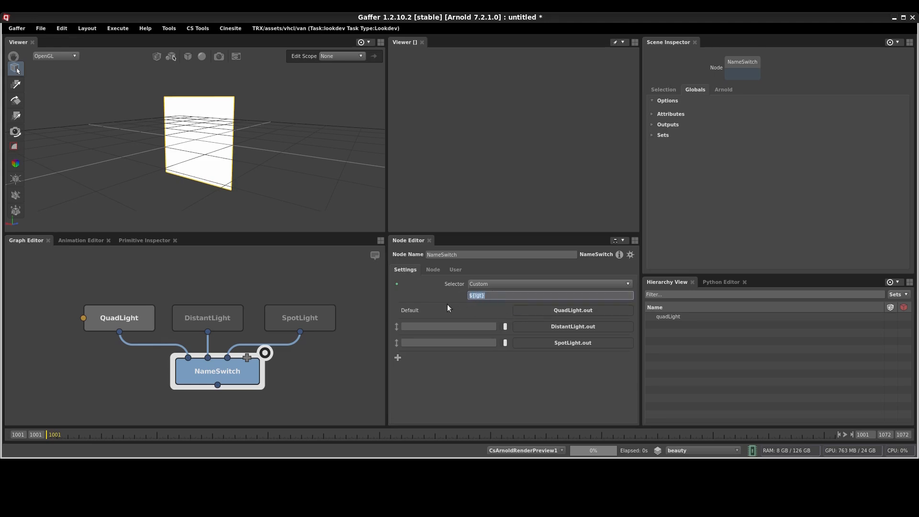
- Name the NameSwitch's DistantLight input "dist" and its SpotLight input "spot"
{"action": "left_click", "coordinate": [429, 326]}
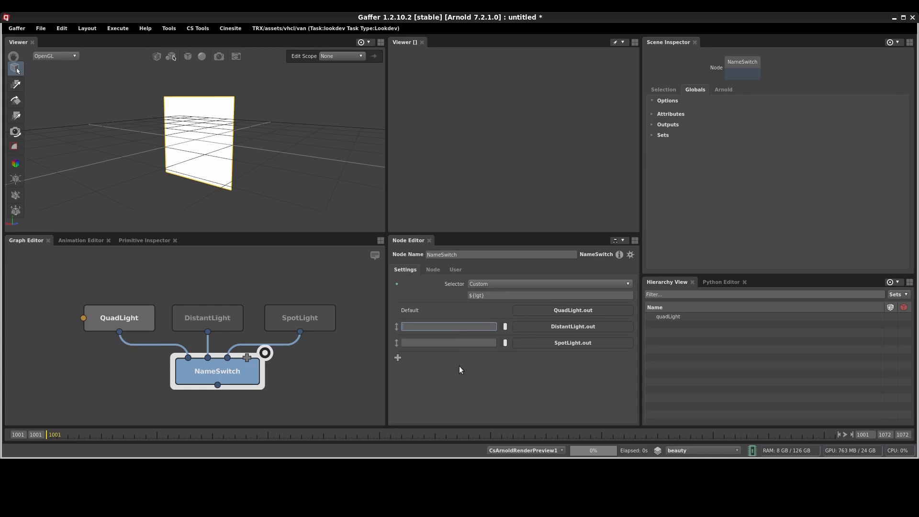
{"action": "type", "text": "dist"}
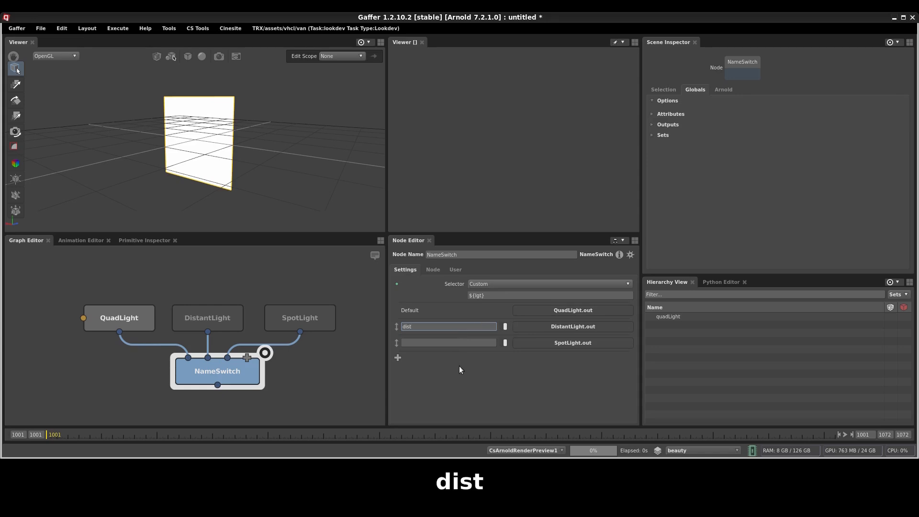
{"action": "key", "text": "Tab"}
{"action": "key", "text": "Tab"}
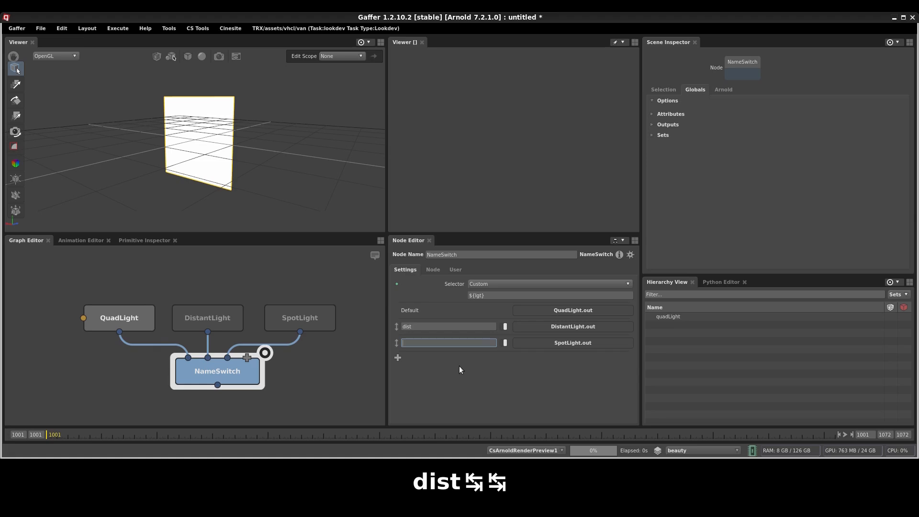
{"action": "type", "text": "spot"}
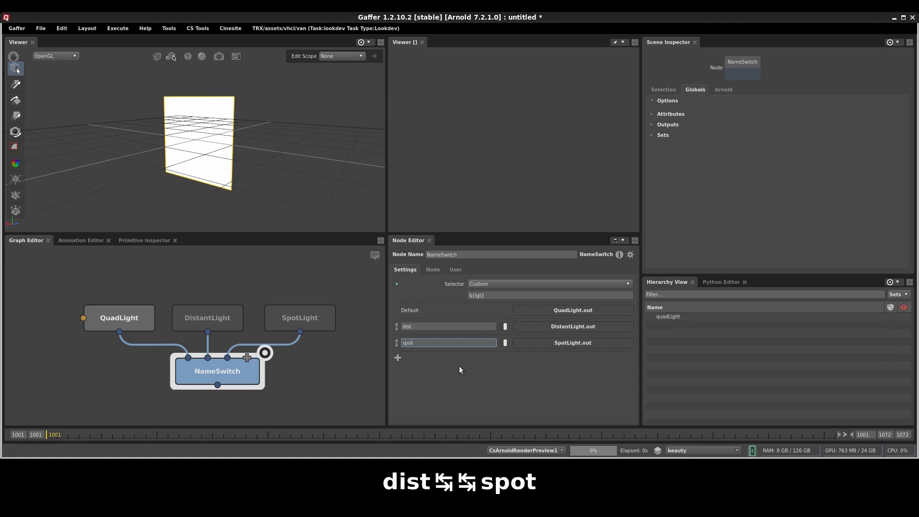
{"action": "key", "text": "Return"}
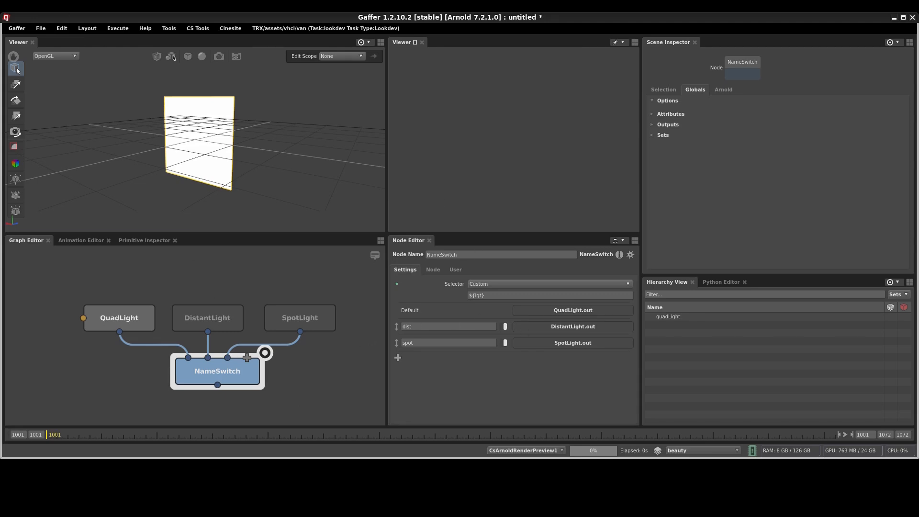
- Add a new string variable to the script's global variables in the file settings
{"action": "left_click", "coordinate": [41, 28]}
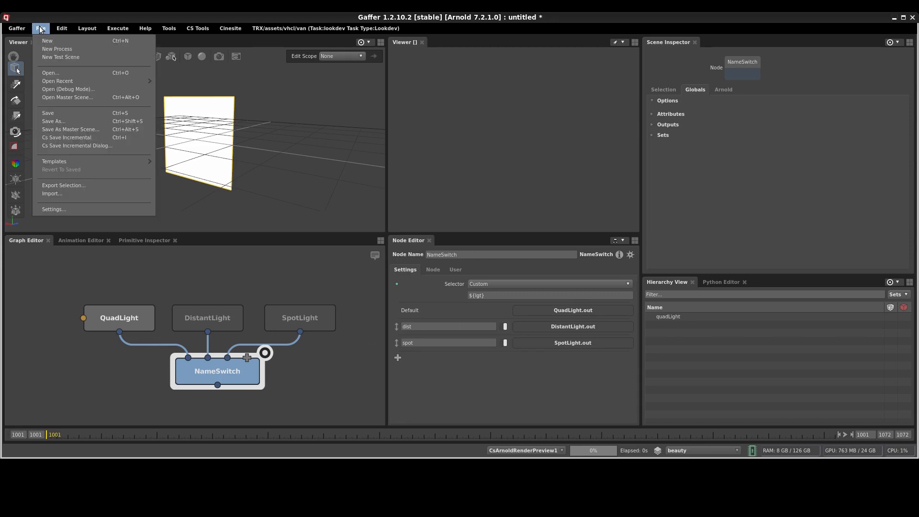
{"action": "left_click", "coordinate": [65, 209]}
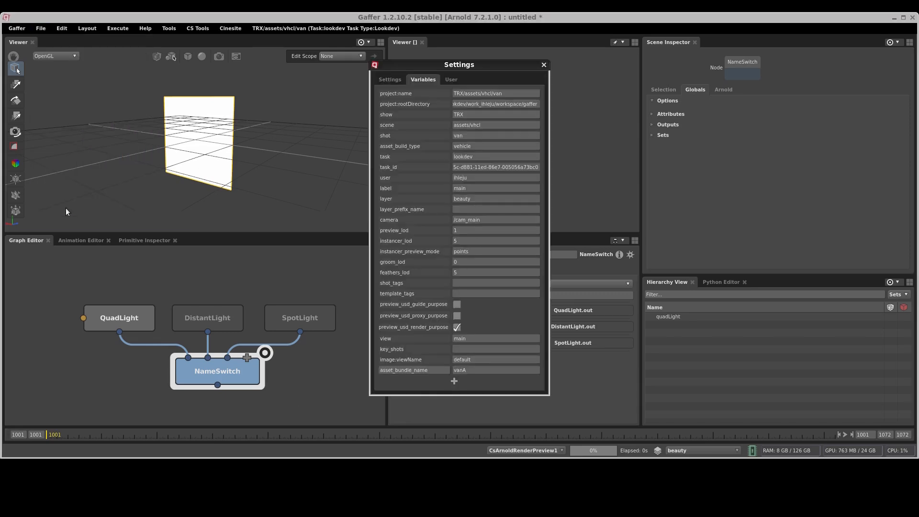
{"action": "left_click", "coordinate": [385, 79]}
{"action": "left_click", "coordinate": [420, 80]}
{"action": "left_click", "coordinate": [453, 381]}
{"action": "mouse_move", "coordinate": [465, 391]}
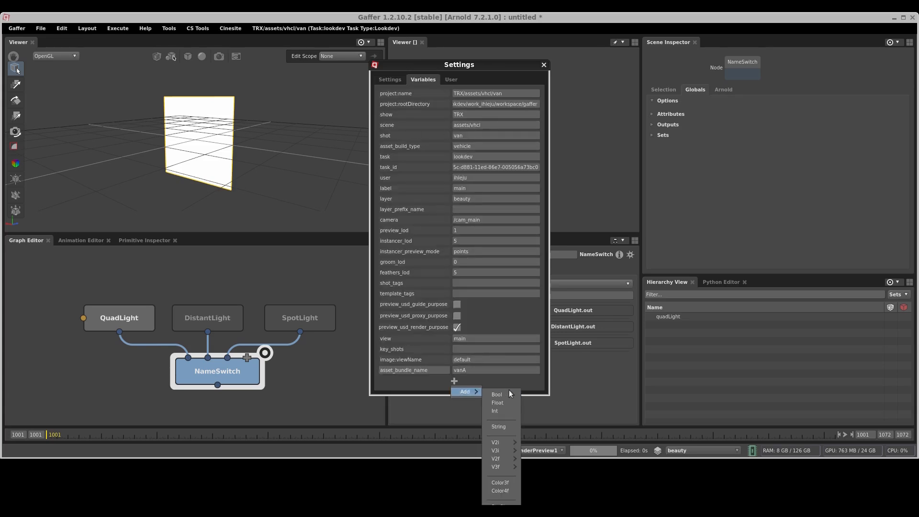
{"action": "left_click", "coordinate": [510, 426]}
- Name the new global string variable lgt, matching the variable used by the NameSwitch's selector
{"action": "left_click_drag", "start_coordinate": [479, 340], "coordinate": [670, 336], "text": "alt"}
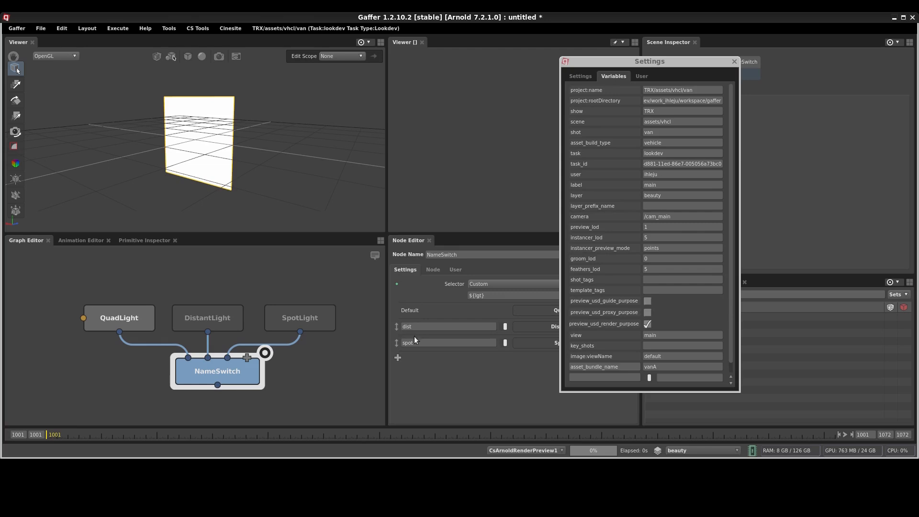
{"action": "left_click", "coordinate": [603, 376]}
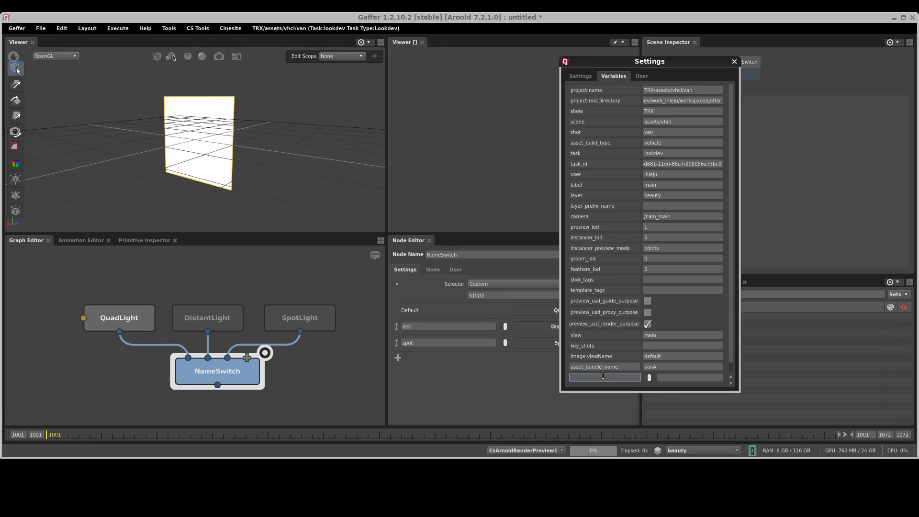
{"action": "type", "text": "lgt"}
{"action": "double_click", "coordinate": [593, 380]}
{"action": "left_click", "coordinate": [483, 296]}
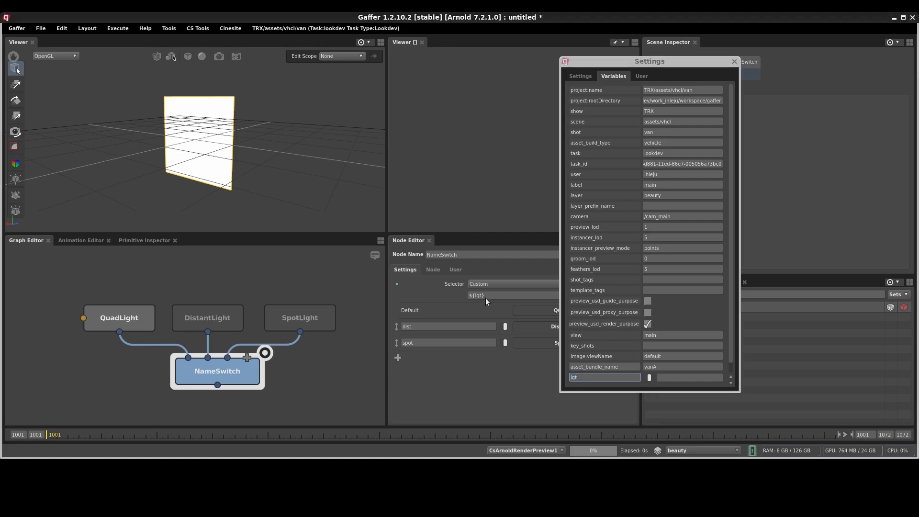
{"action": "left_click", "coordinate": [579, 378]}
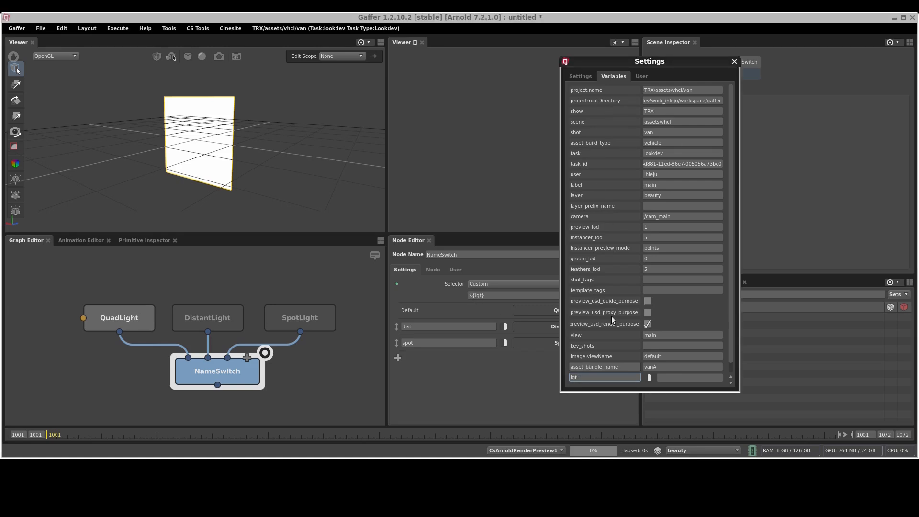
{"action": "key", "text": "Return"}
- Set the global lgt variable to spot and compare it with the NameSwitch's selector and spot input name
{"action": "left_click", "coordinate": [670, 378]}
{"action": "type", "text": "s"}
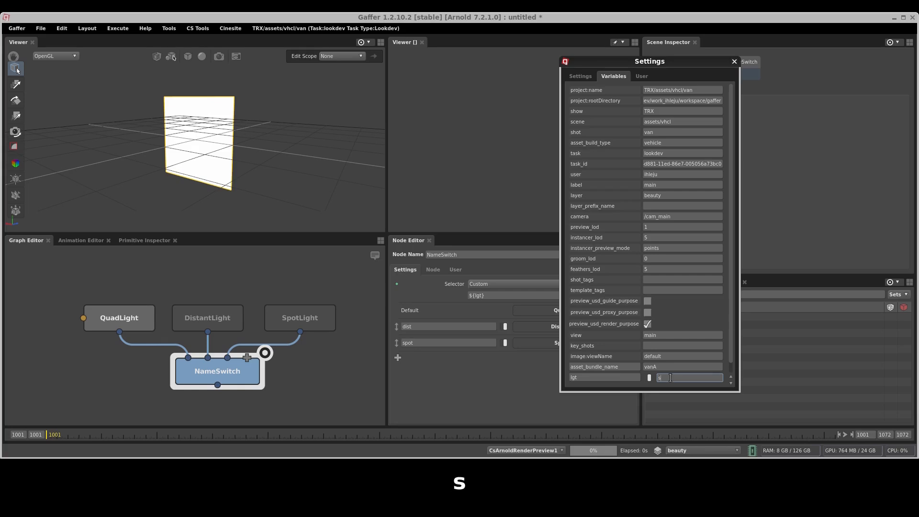
{"action": "type", "text": "pot"}
{"action": "key", "text": "Return"}
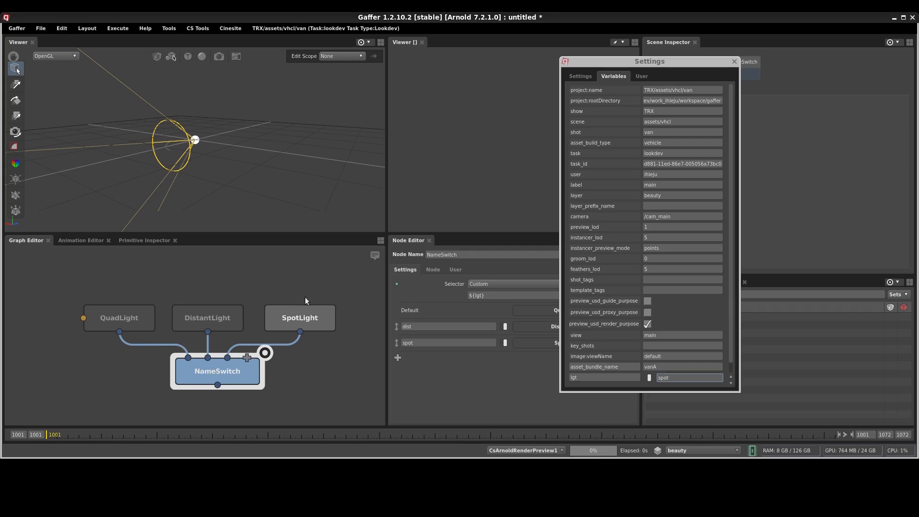
{"action": "left_click_drag", "start_coordinate": [609, 346], "coordinate": [701, 359], "text": "alt"}
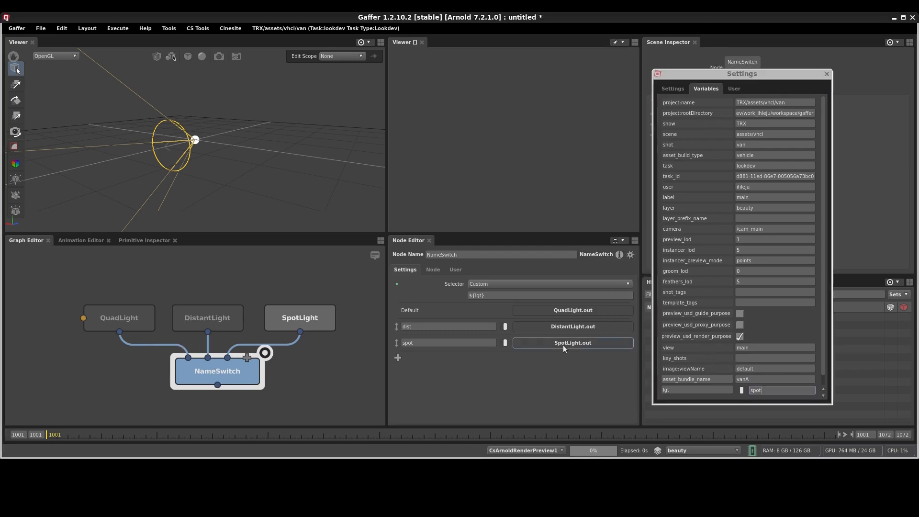
{"action": "left_click", "coordinate": [416, 343]}
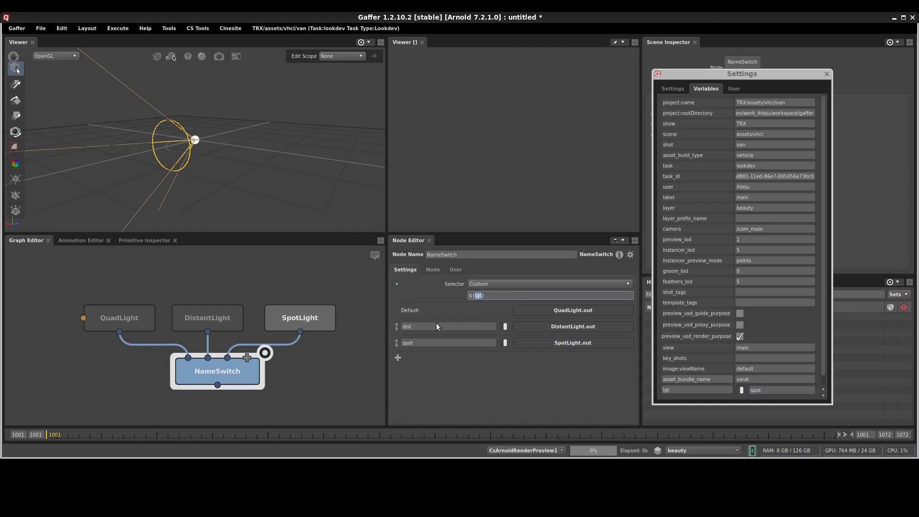
{"action": "double_click", "coordinate": [420, 341]}
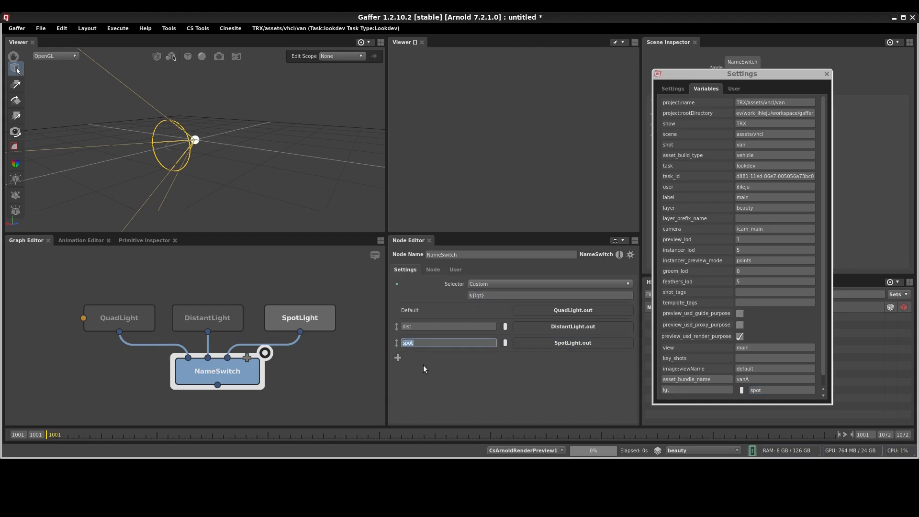
- Set the global lgt variable to dist
{"action": "double_click", "coordinate": [774, 389]}
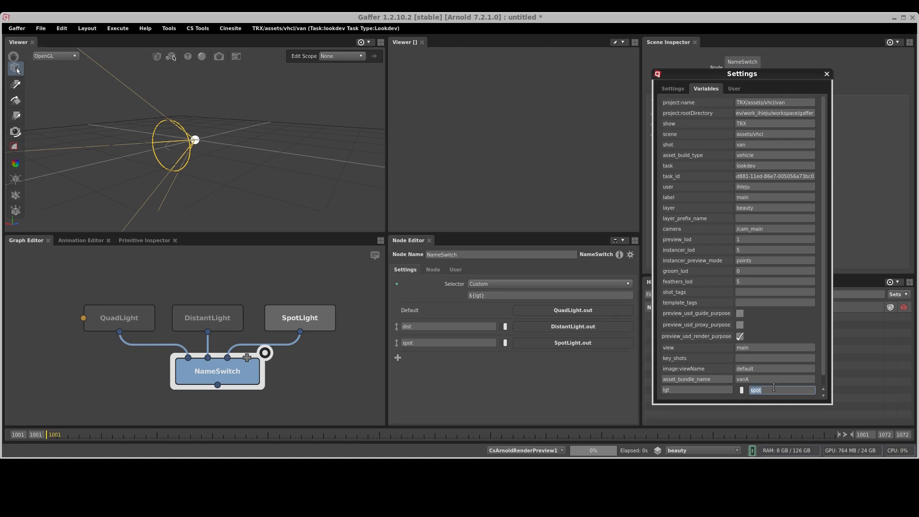
{"action": "type", "text": "dist"}
{"action": "key", "text": "Return"}
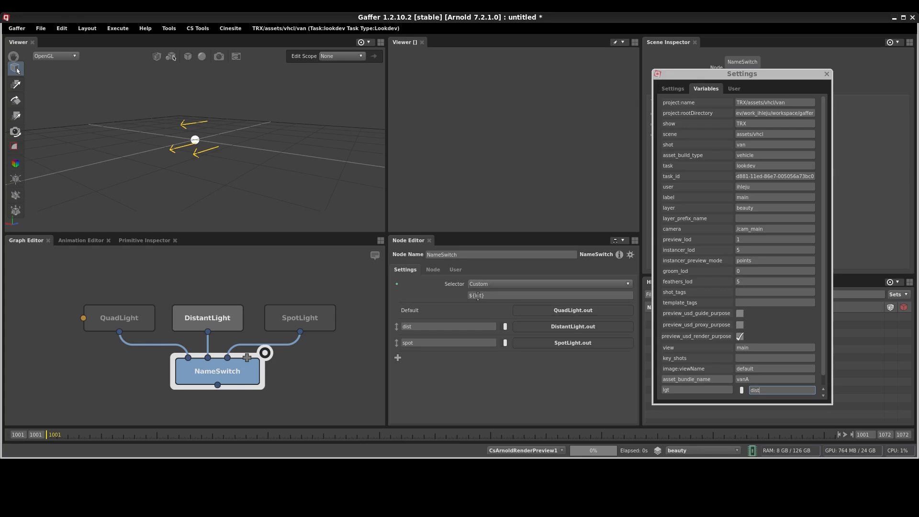
- Set the global lgt variable to asdfas, a value matching none of the NameSwitch's input names
{"action": "double_click", "coordinate": [770, 390]}
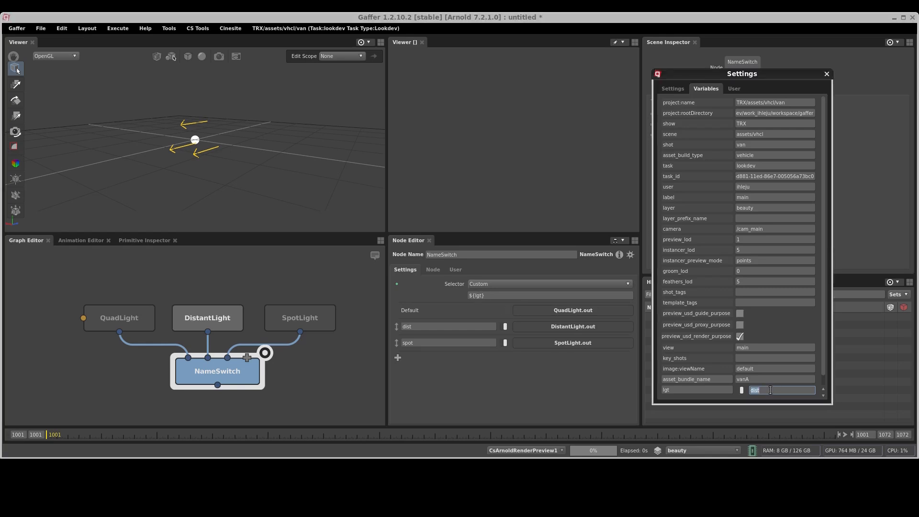
{"action": "type", "text": "asdfas"}
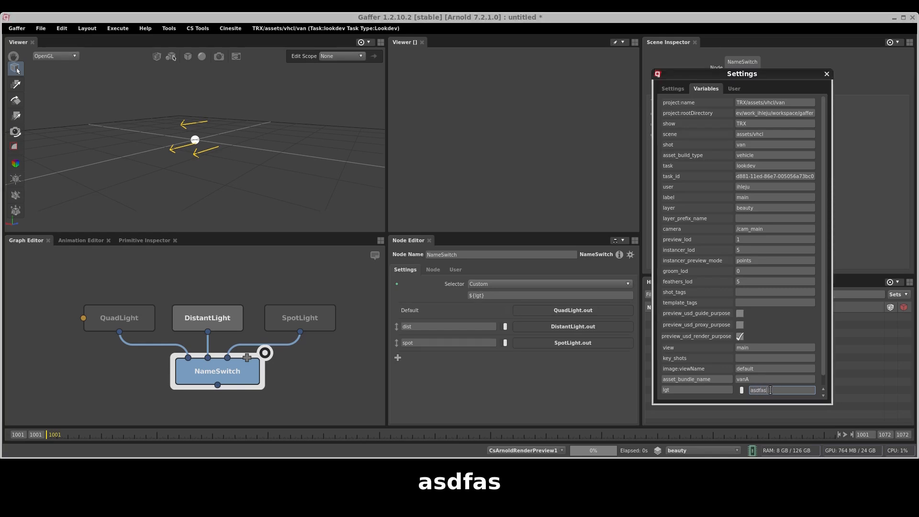
{"action": "key", "text": "Return"}
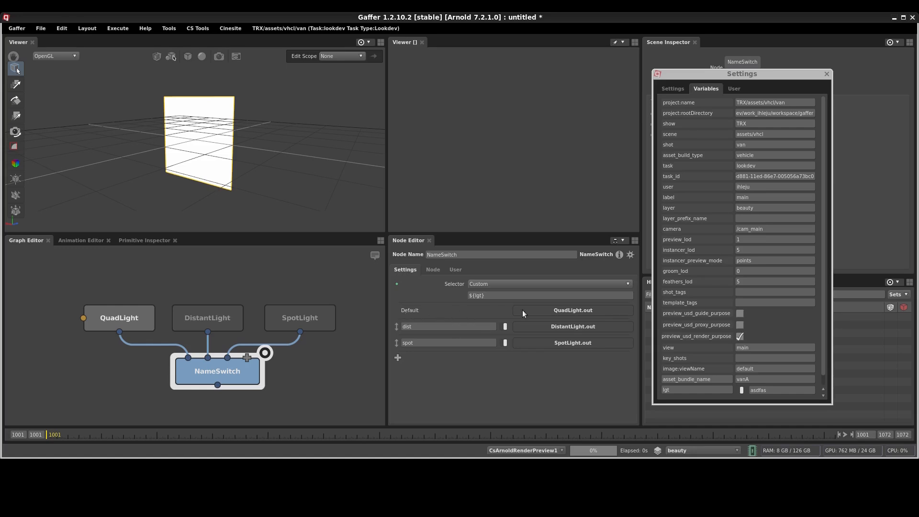
- Delete the lgt variable from the script's global variables and close the settings
{"action": "right_click", "coordinate": [695, 392]}
{"action": "left_click", "coordinate": [694, 389]}
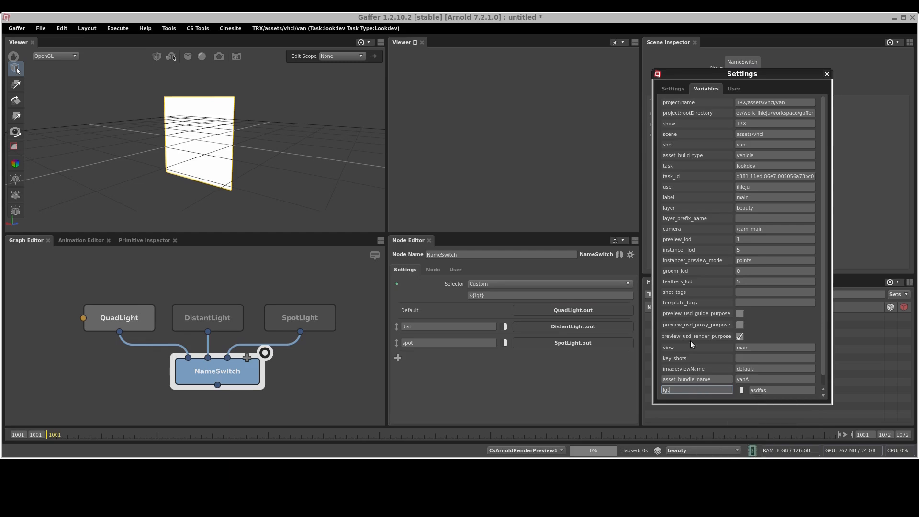
{"action": "left_click_drag", "start_coordinate": [690, 340], "coordinate": [685, 263], "text": "alt"}
{"action": "right_click", "coordinate": [671, 311]}
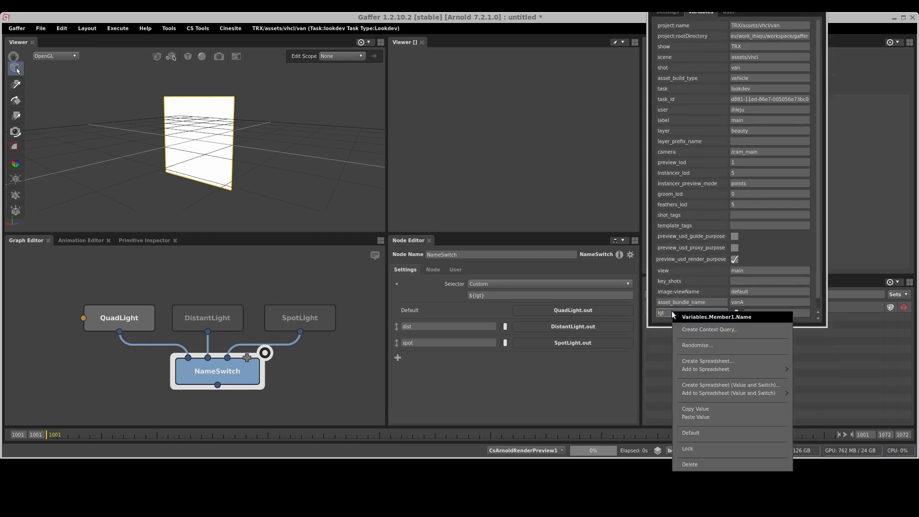
{"action": "left_click", "coordinate": [690, 463]}
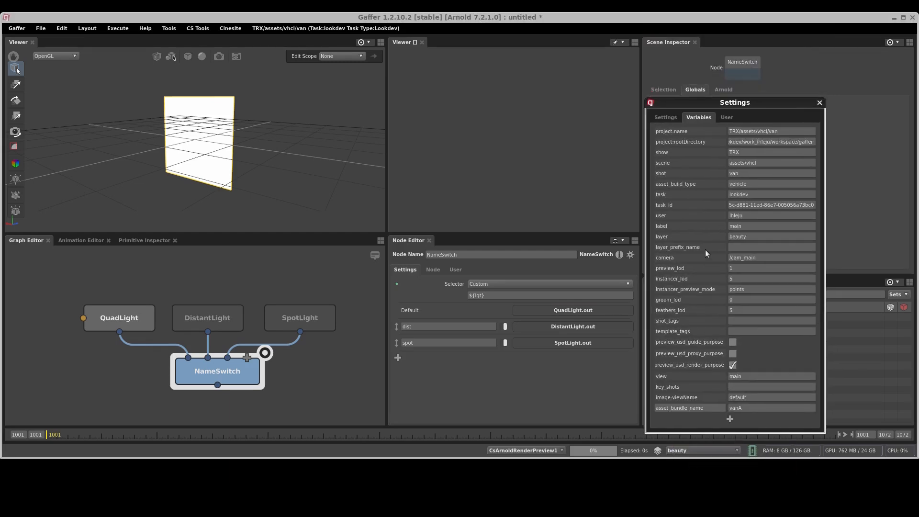
{"action": "key", "text": "super+q"}
- Add a ContextVariables node connected beneath the NameSwitch and focus it
{"action": "middle_click_drag", "start_coordinate": [277, 374], "coordinate": [296, 346]}
{"action": "key", "text": "Tab"}
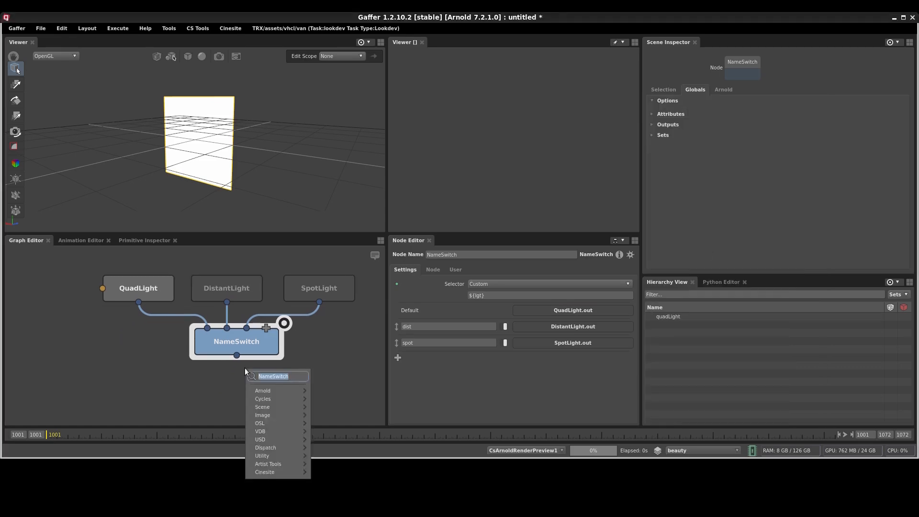
{"action": "type", "text": "contextv"}
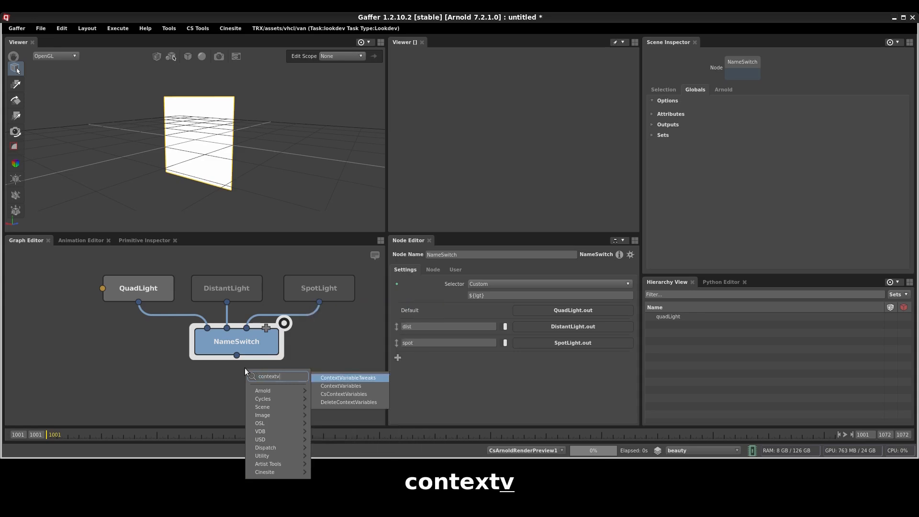
{"action": "key", "text": "Down"}
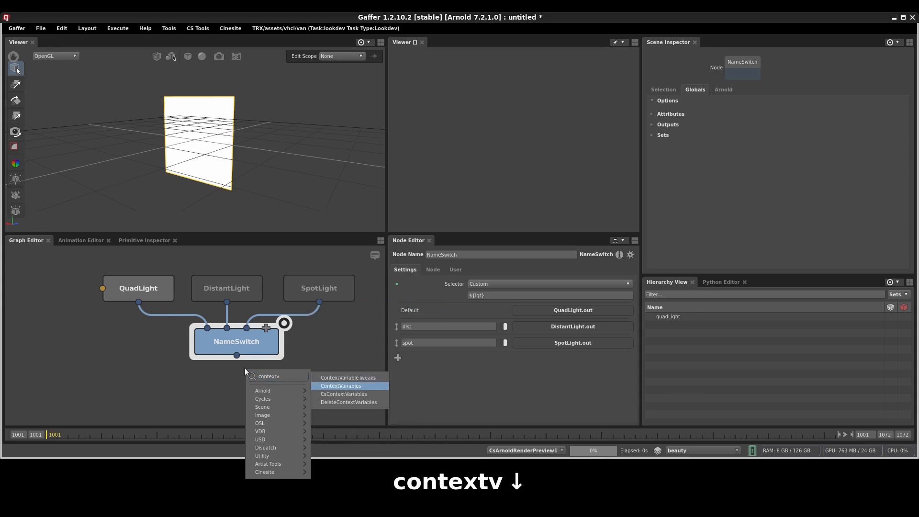
{"action": "key", "text": "Return"}
{"action": "key", "text": "ctrl+grave"}
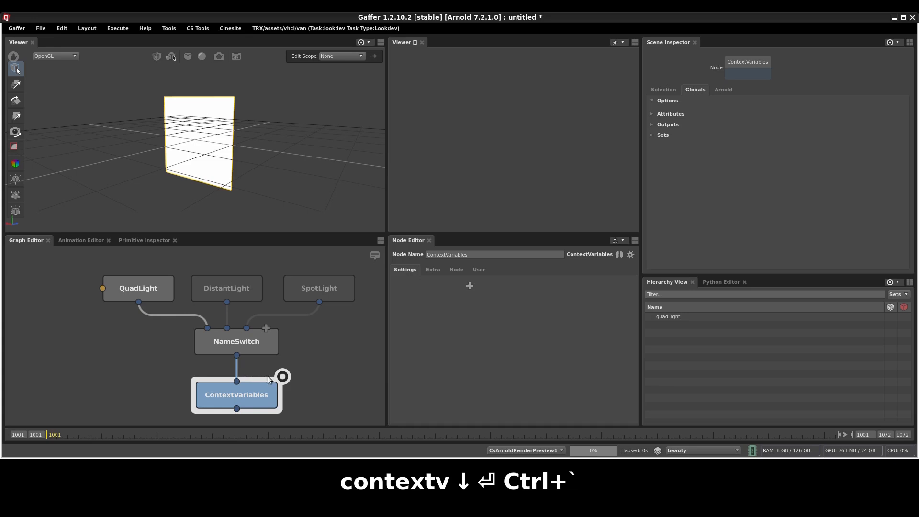
- Add a string variable named lgt with the value spot to the ContextVariables node
{"action": "left_click", "coordinate": [469, 286]}
{"action": "mouse_move", "coordinate": [486, 297]}
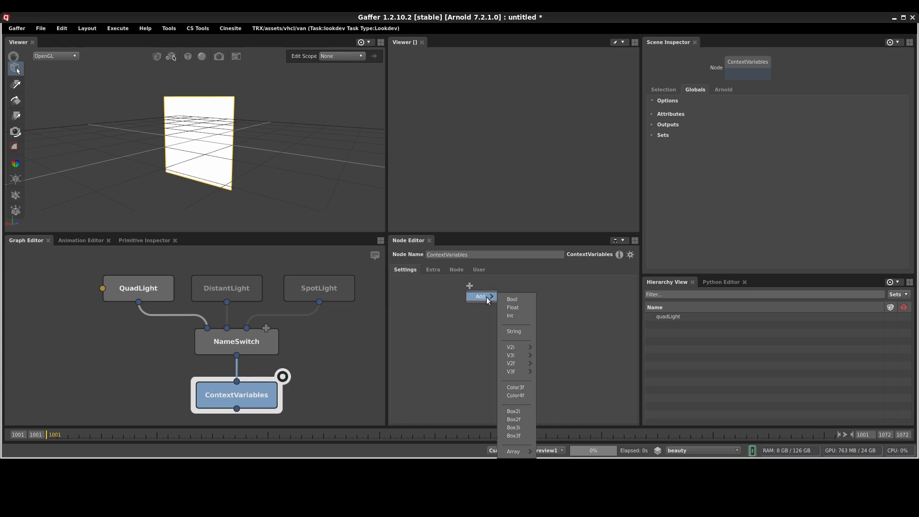
{"action": "left_click", "coordinate": [514, 331]}
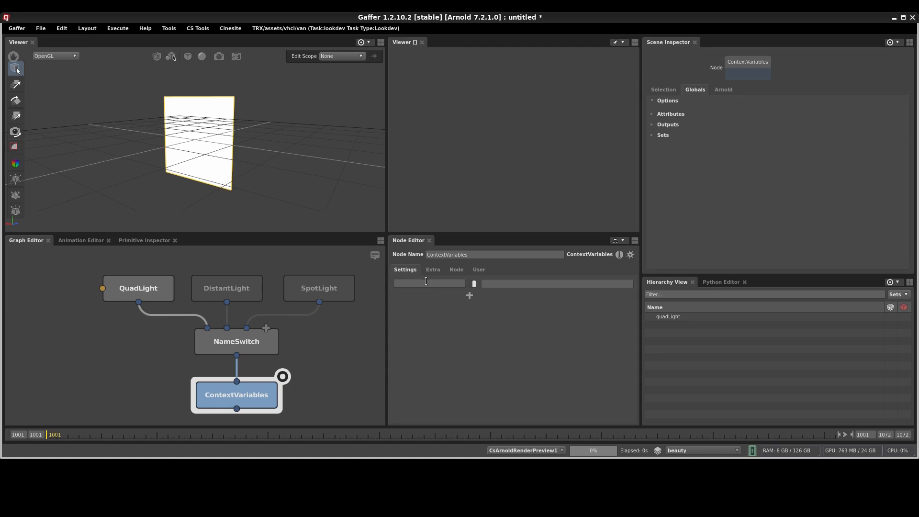
{"action": "type", "text": "lgt"}
{"action": "key", "text": "Tab"}
{"action": "key", "text": "Tab"}
{"action": "type", "text": "spot"}
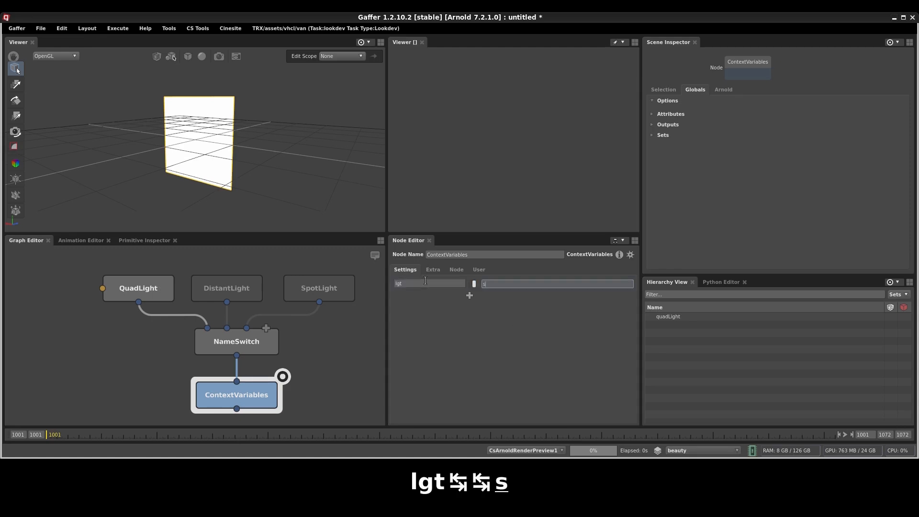
{"action": "key", "text": "Return"}
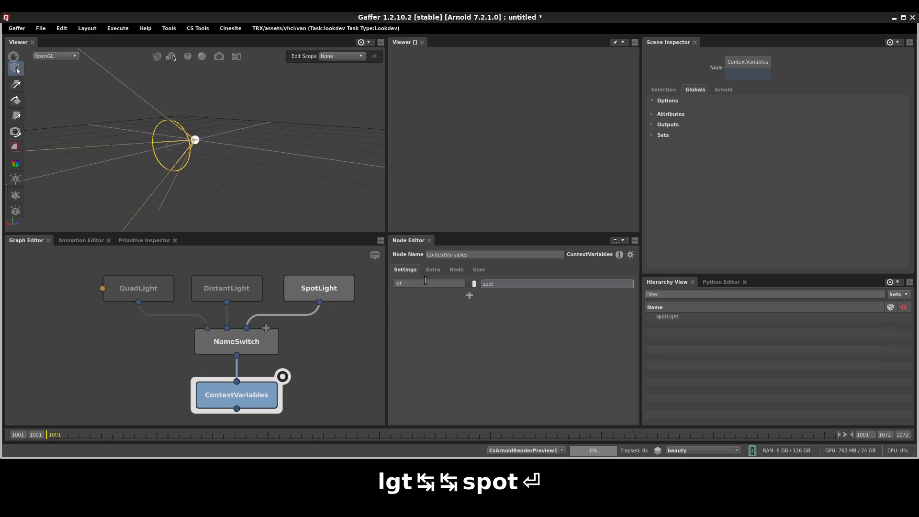
- Compare the scene by focusing the NameSwitch and returning the focus to the ContextVariables node, keeping that node selected
{"action": "middle_click_drag", "start_coordinate": [287, 360], "coordinate": [279, 348]}
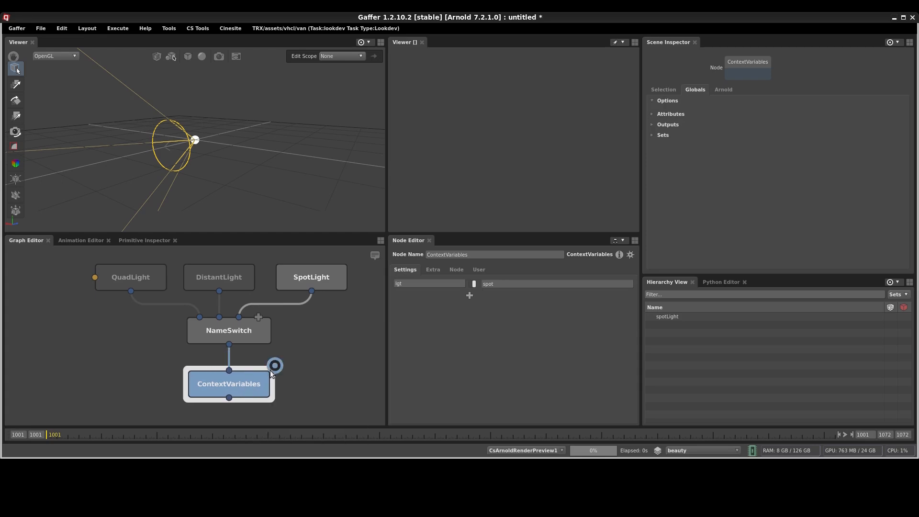
{"action": "mouse_move", "coordinate": [272, 314]}
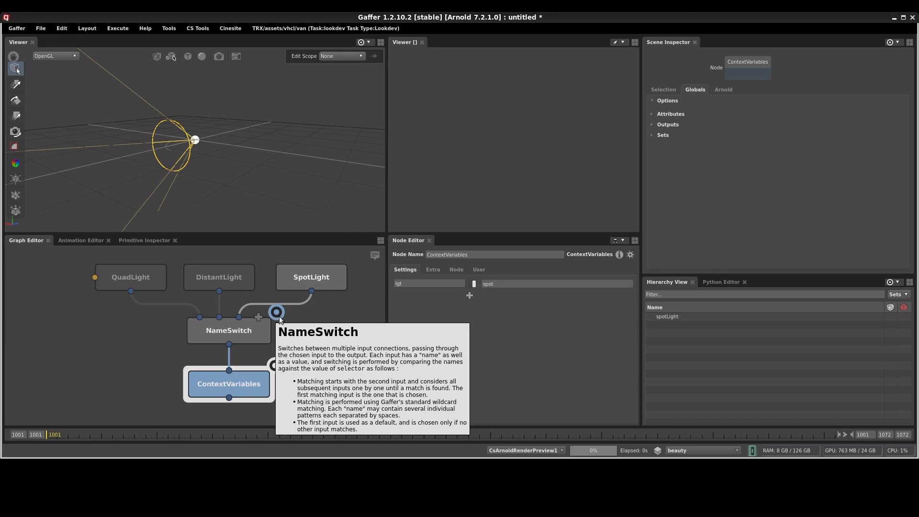
{"action": "left_click", "coordinate": [277, 312]}
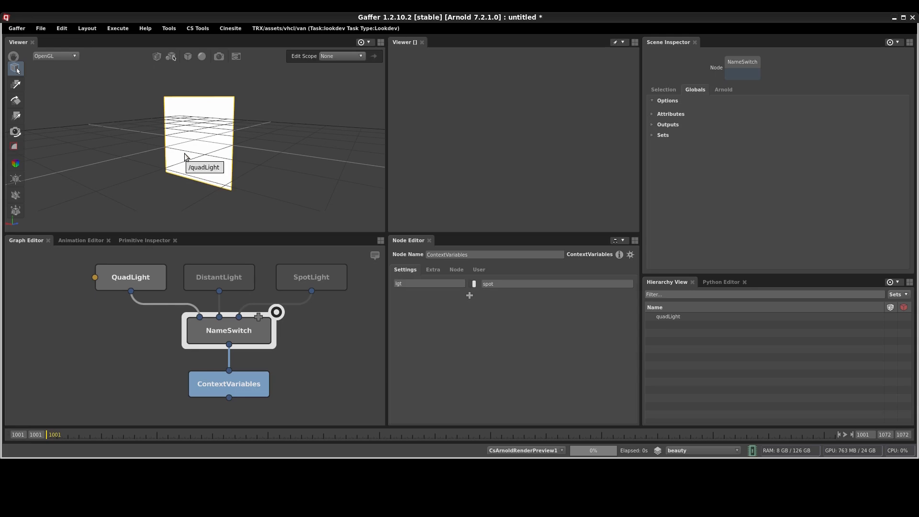
{"action": "left_click", "coordinate": [310, 392]}
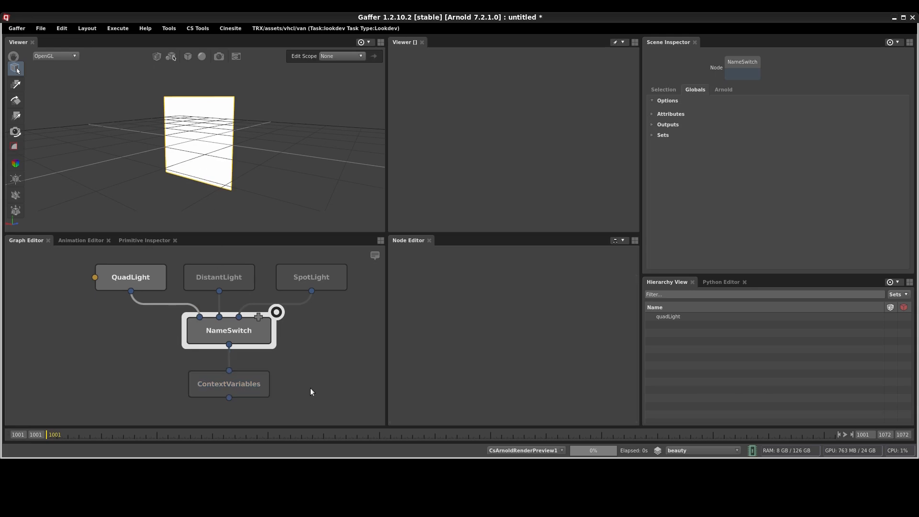
{"action": "left_click", "coordinate": [239, 385]}
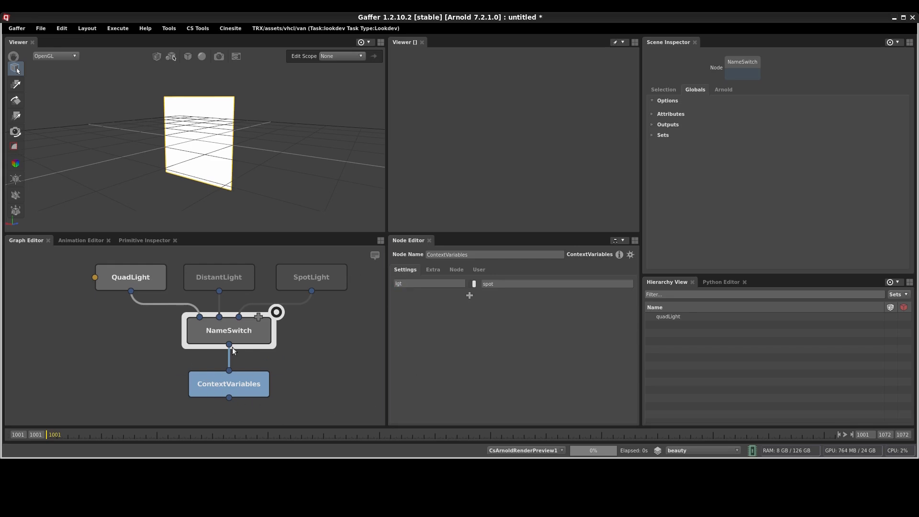
{"action": "left_click", "coordinate": [276, 366]}
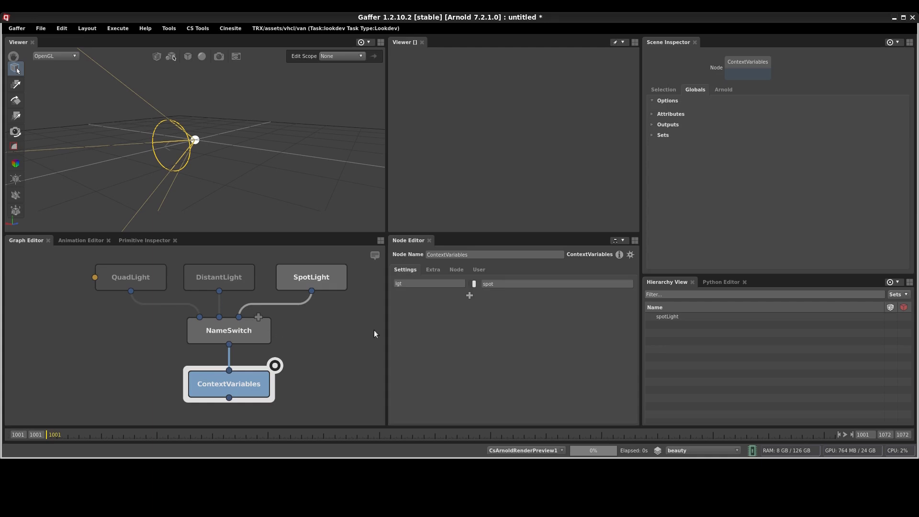
- Focus the MergeScenes node in the GafferBot network
{"action": "middle_click_drag", "start_coordinate": [373, 329], "coordinate": [76, 341]}
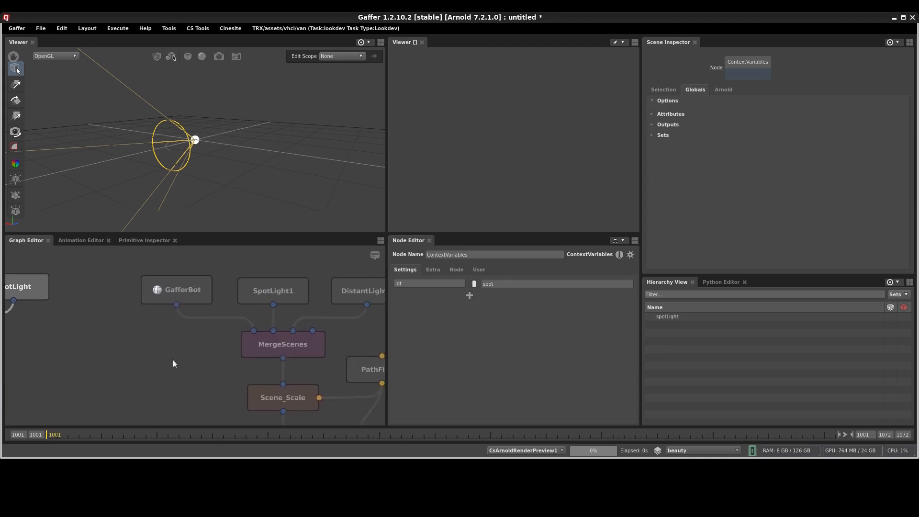
{"action": "middle_click_drag", "start_coordinate": [173, 360], "coordinate": [127, 340]}
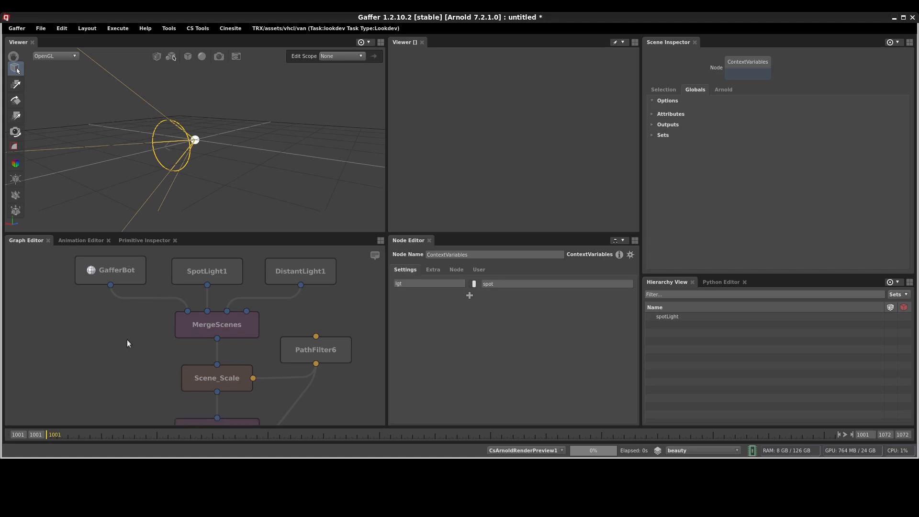
{"action": "left_click", "coordinate": [262, 309]}
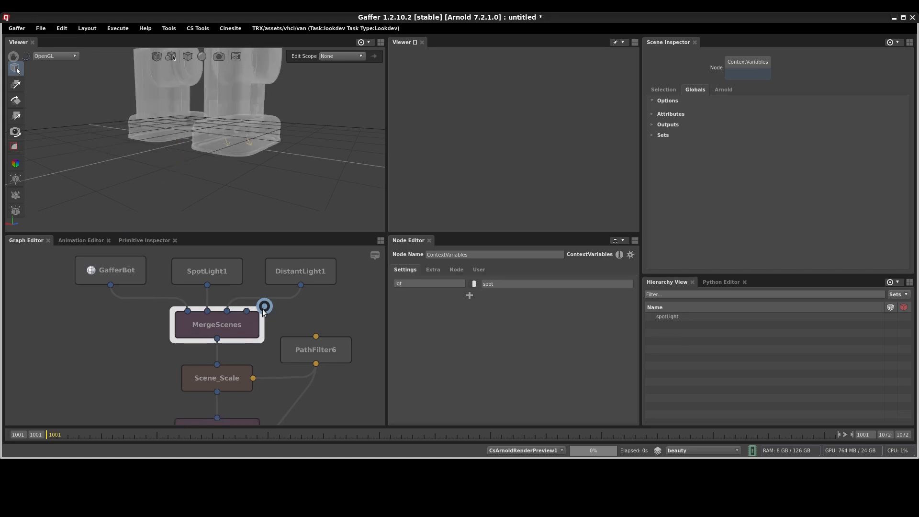
- Switch the viewport to solid shading and frame the whole robot together with its lights
{"action": "left_click", "coordinate": [203, 56]}
{"action": "left_click", "coordinate": [212, 111]}
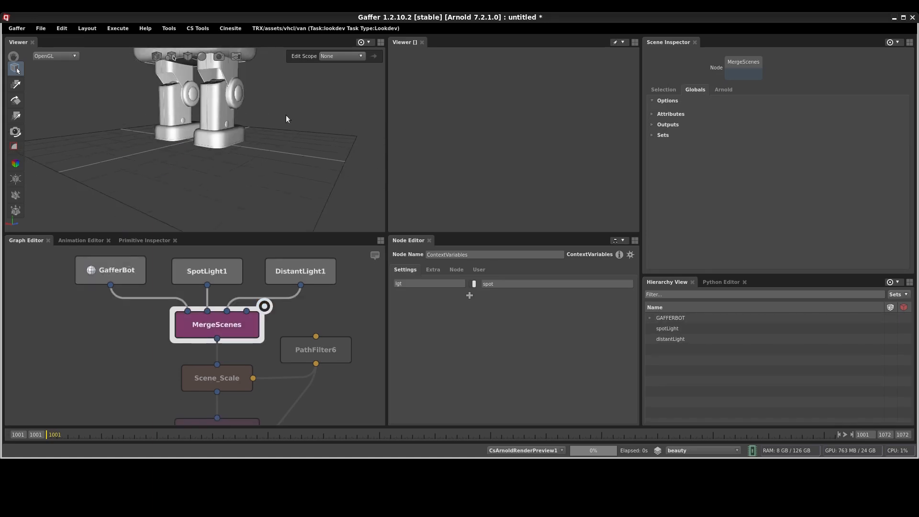
{"action": "middle_click_drag", "start_coordinate": [285, 115], "coordinate": [275, 177], "text": "alt"}
{"action": "left_click_drag", "start_coordinate": [274, 177], "coordinate": [224, 166], "text": "alt"}
{"action": "scroll", "coordinate": [198, 160], "scroll_direction": "down", "scroll_amount": 3}
{"action": "scroll", "coordinate": [198, 160], "scroll_direction": "down", "scroll_amount": 2}
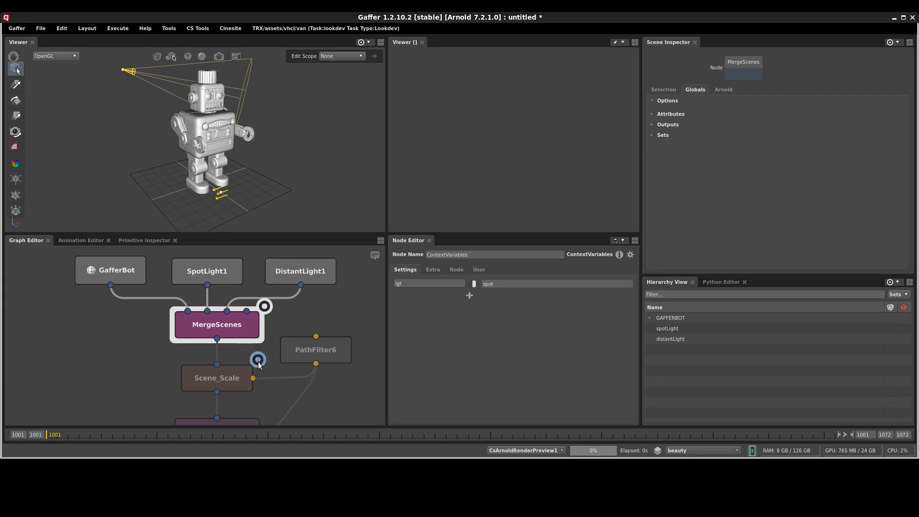
- Focus the Scene_Scale node, reframe the enlarged robot and select the node to show its transform settings
{"action": "left_click", "coordinate": [258, 360]}
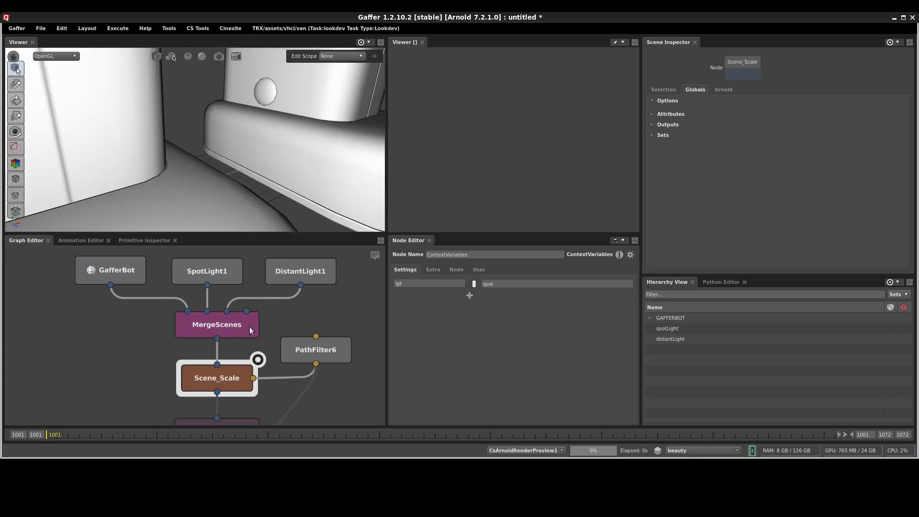
{"action": "scroll", "coordinate": [250, 182], "scroll_direction": "down", "scroll_amount": 5}
{"action": "scroll", "coordinate": [223, 166], "scroll_direction": "up", "scroll_amount": 3}
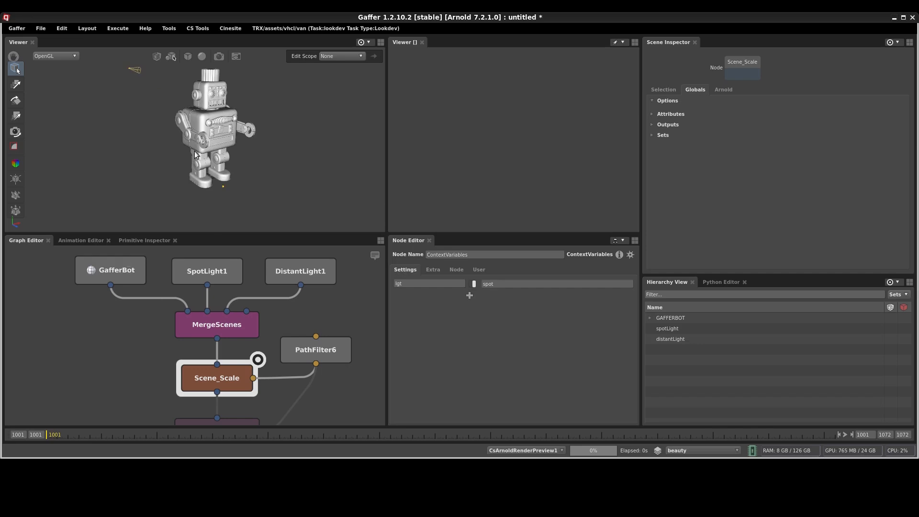
{"action": "left_click", "coordinate": [231, 379]}
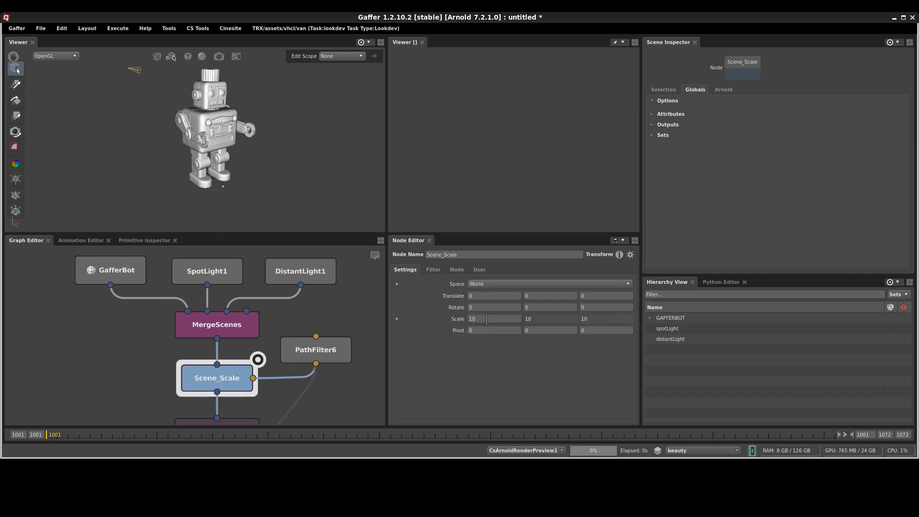
- Toggle the Scene_Scale node off and on to compare the scene with and without scaling
{"action": "key", "text": "d"}
{"action": "key", "text": "d"}
{"action": "key", "text": "d"}
{"action": "key", "text": "d"}
- Set Scene_Scale's uniform scale to 4.16 and compare the robot and light visualisers with the node disabled and re-enabled
{"action": "left_click_drag", "start_coordinate": [476, 318], "coordinate": [153, 140], "text": "ctrl"}
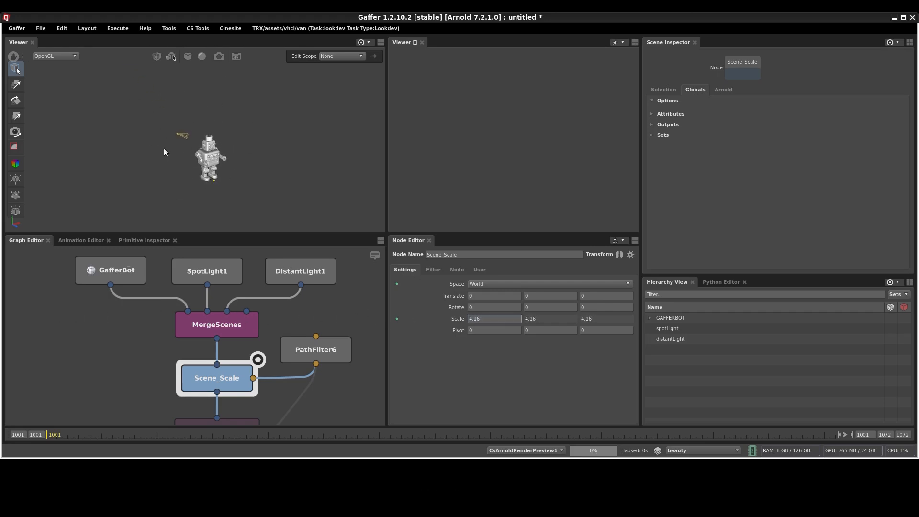
{"action": "middle_click_drag", "start_coordinate": [278, 187], "coordinate": [281, 177], "text": "alt"}
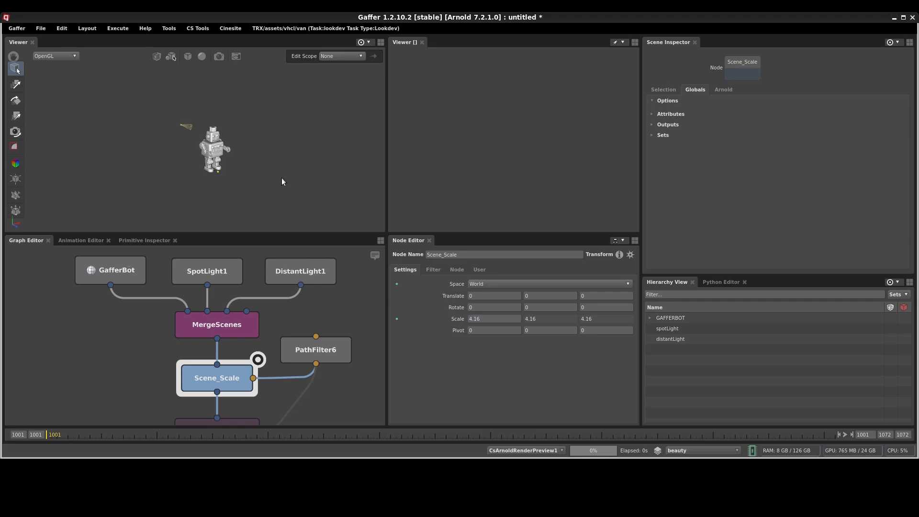
{"action": "key", "text": "d"}
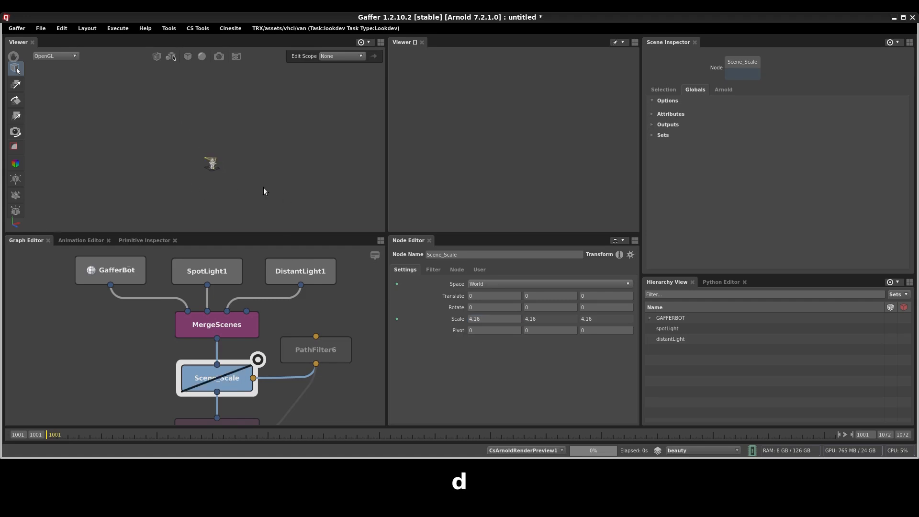
{"action": "right_click_drag", "start_coordinate": [263, 187], "coordinate": [330, 134], "text": "alt"}
{"action": "middle_click_drag", "start_coordinate": [274, 144], "coordinate": [250, 48], "text": "alt"}
{"action": "right_click_drag", "start_coordinate": [287, 143], "coordinate": [367, 150], "text": "alt"}
{"action": "middle_click_drag", "start_coordinate": [274, 121], "coordinate": [253, 168], "text": "alt"}
{"action": "right_click_drag", "start_coordinate": [253, 168], "coordinate": [326, 145], "text": "alt"}
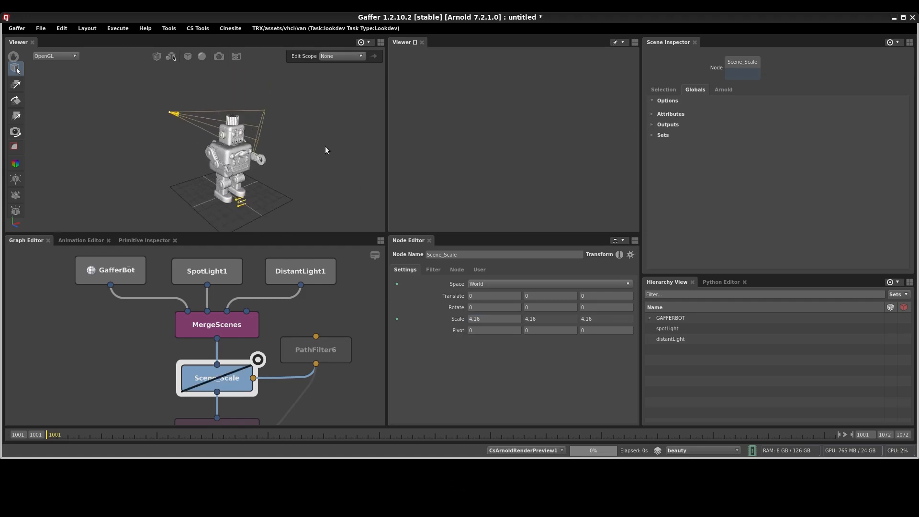
{"action": "left_click_drag", "start_coordinate": [174, 118], "coordinate": [219, 122], "text": "alt"}
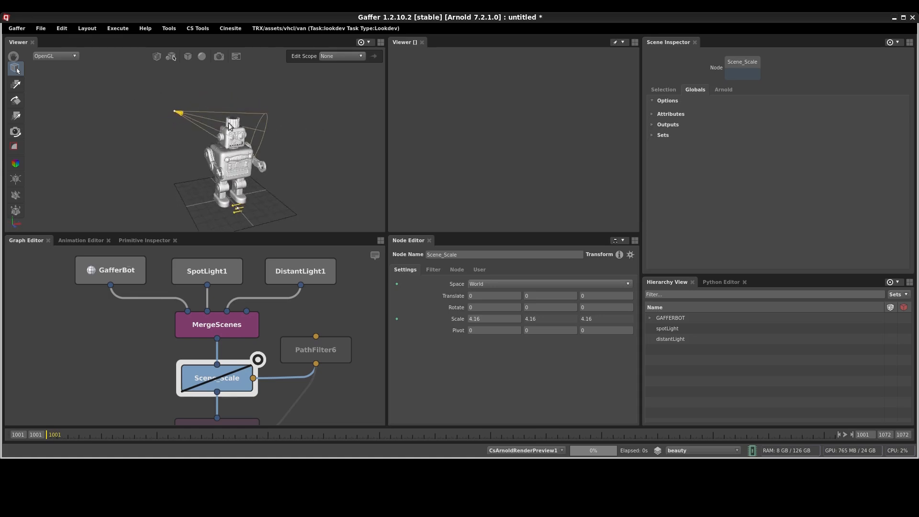
{"action": "key", "text": "d"}
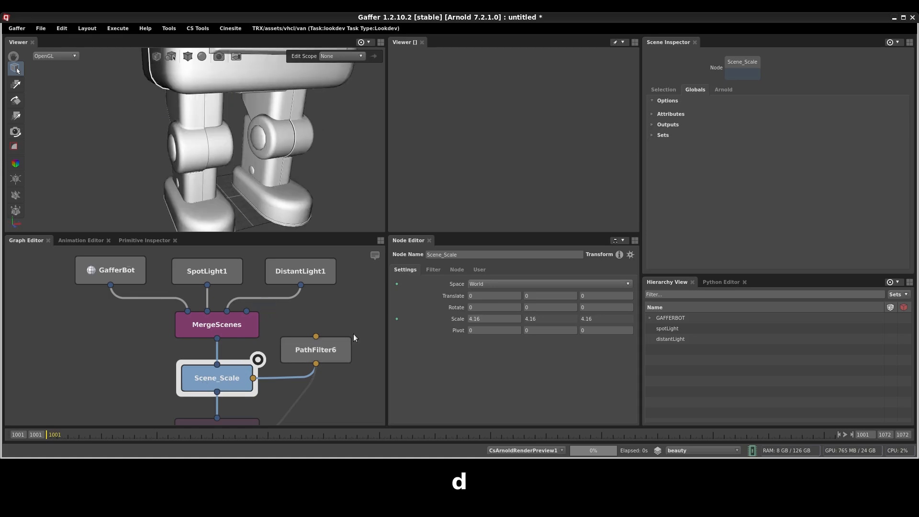
- Set the Scene_Scale node's scale to 10 on all three axes and reframe the robot
{"action": "double_click", "coordinate": [498, 319]}
{"action": "type", "text": "10"}
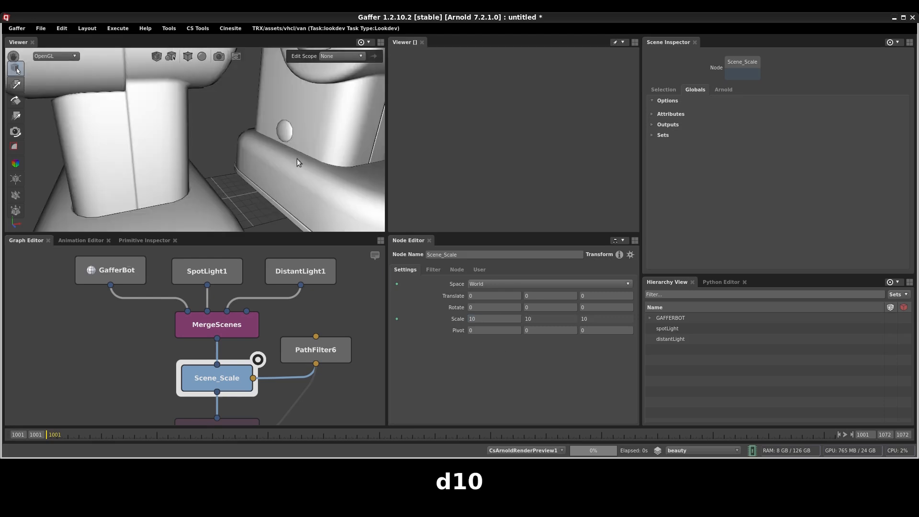
{"action": "scroll", "coordinate": [296, 157], "scroll_direction": "down", "scroll_amount": 3}
{"action": "scroll", "coordinate": [296, 163], "scroll_direction": "down", "scroll_amount": 3}
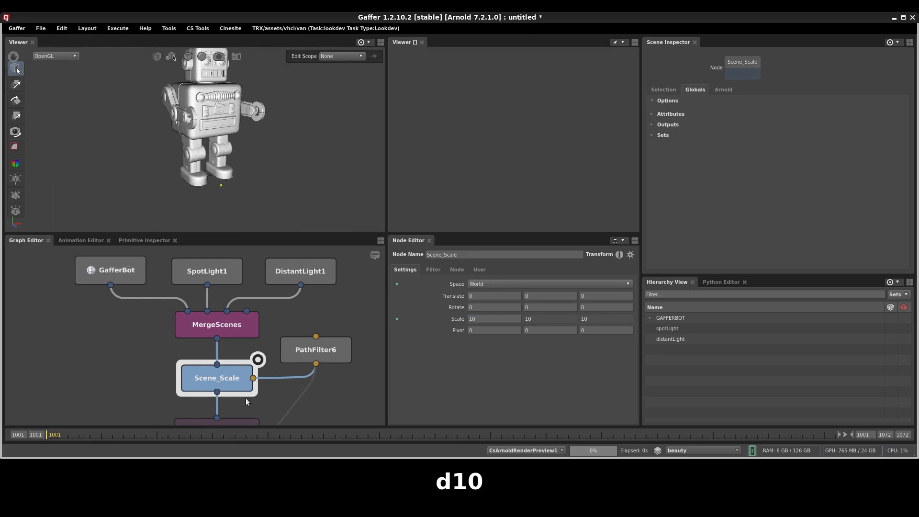
- Select the OpenGLAttributes node below Scene_Scale and expand its Visualisers settings
{"action": "middle_click_drag", "start_coordinate": [291, 380], "coordinate": [313, 313]}
{"action": "left_click", "coordinate": [257, 364]}
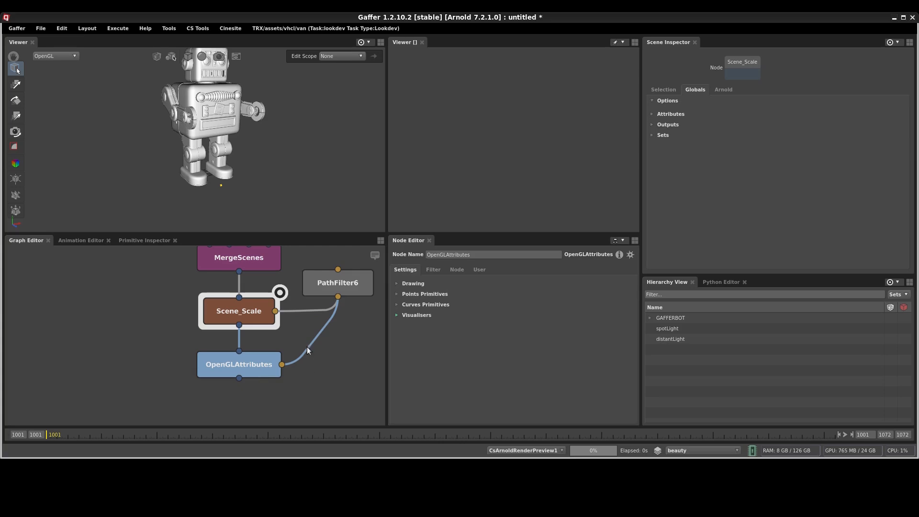
{"action": "left_click", "coordinate": [423, 316]}
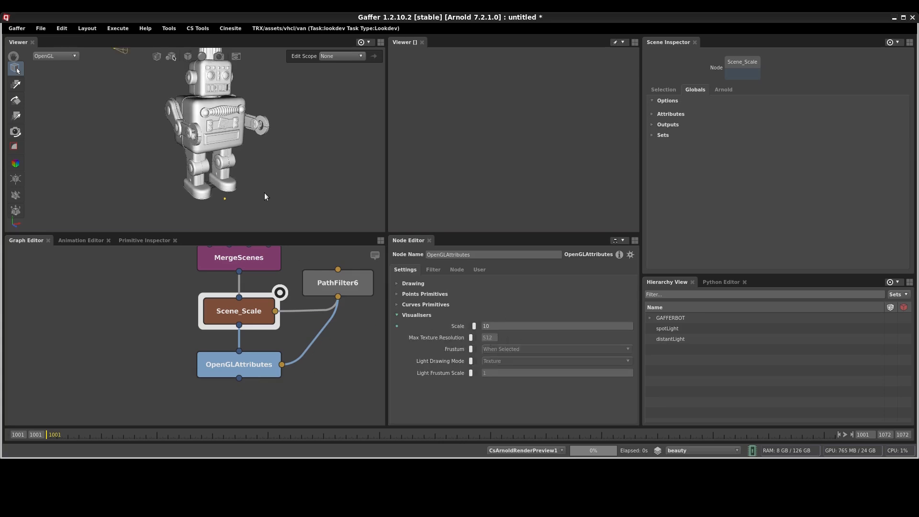
{"action": "right_click", "coordinate": [280, 191]}
- Toggle the OpenGLAttributes node off and on, focus it, and frame the robot with its light visualisers
{"action": "left_click", "coordinate": [263, 363]}
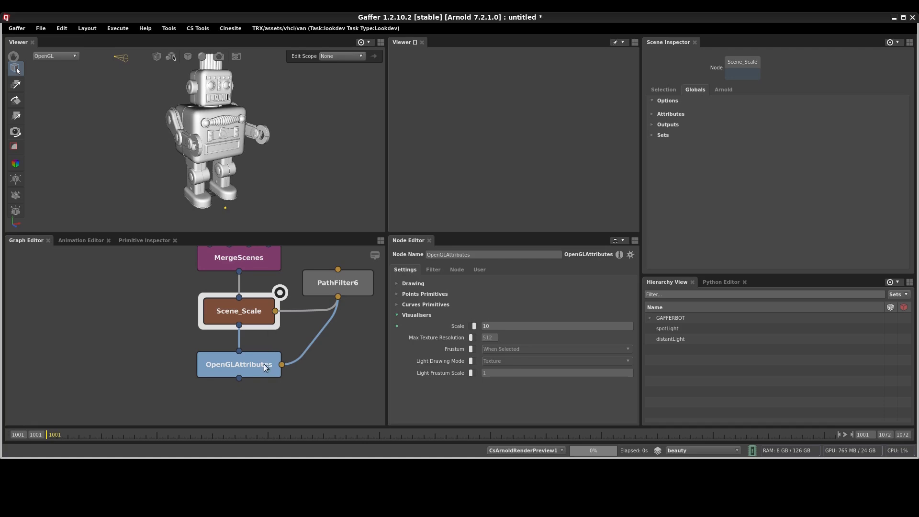
{"action": "key", "text": "d"}
{"action": "key", "text": "d"}
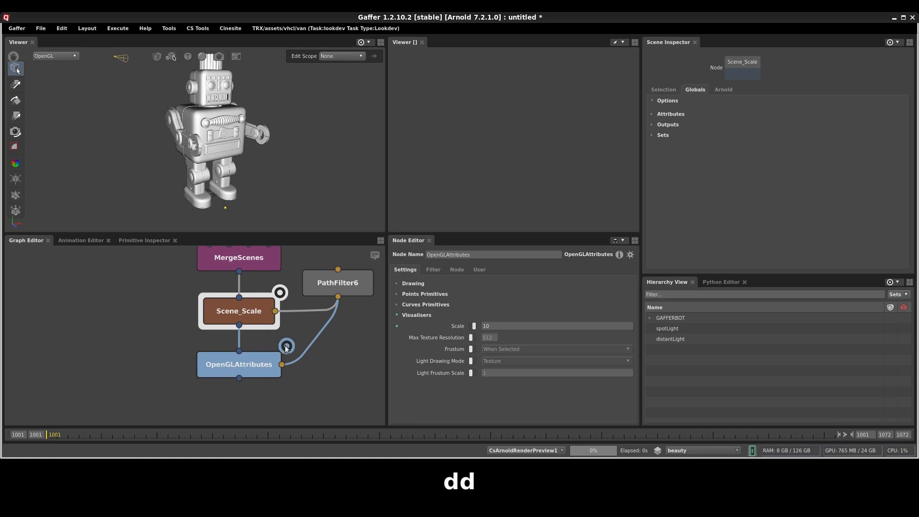
{"action": "left_click", "coordinate": [287, 346]}
{"action": "right_click_drag", "start_coordinate": [316, 143], "coordinate": [224, 139], "text": "alt"}
{"action": "middle_click_drag", "start_coordinate": [225, 139], "coordinate": [232, 153], "text": "alt"}
{"action": "right_click_drag", "start_coordinate": [231, 154], "coordinate": [230, 148], "text": "alt"}
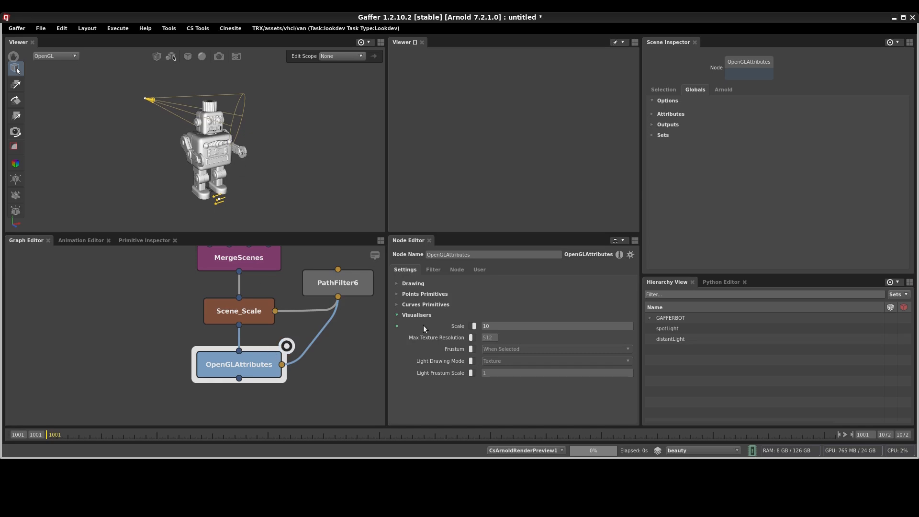
- Examine the light visualisers around the robot and the visualiser Scale value of the OpenGLAttributes node
{"action": "left_click_drag", "start_coordinate": [219, 108], "coordinate": [143, 121], "text": "alt"}
{"action": "left_click_drag", "start_coordinate": [250, 130], "coordinate": [235, 130], "text": "alt"}
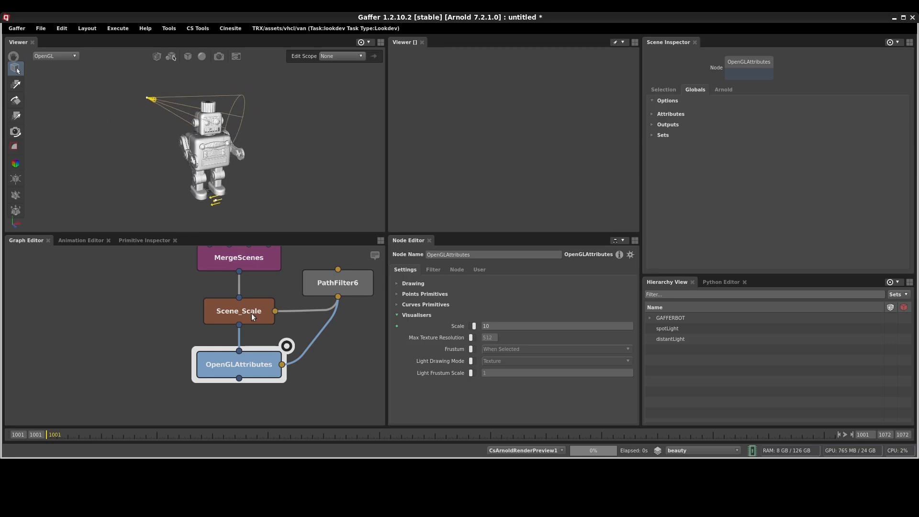
{"action": "left_click_drag", "start_coordinate": [502, 326], "coordinate": [460, 325]}
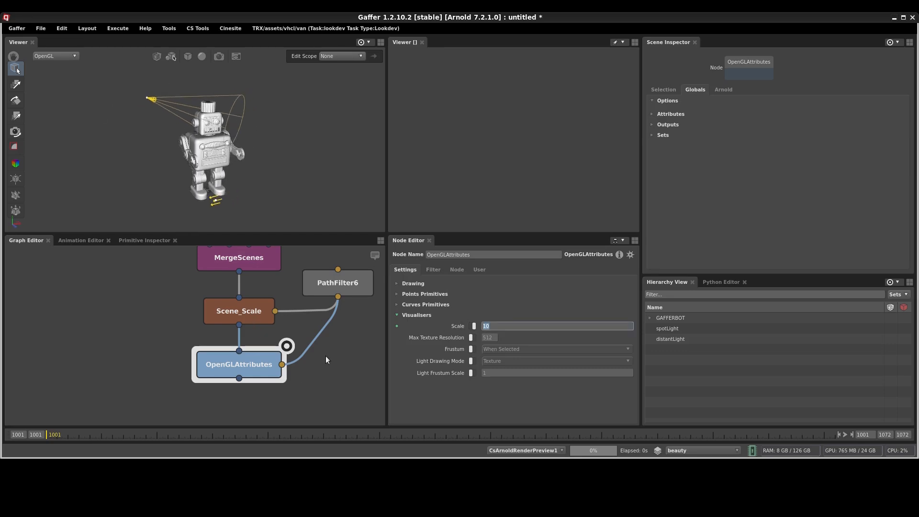
- Select the Scene_Scale node and create a context query on its scale value
{"action": "left_click", "coordinate": [252, 310]}
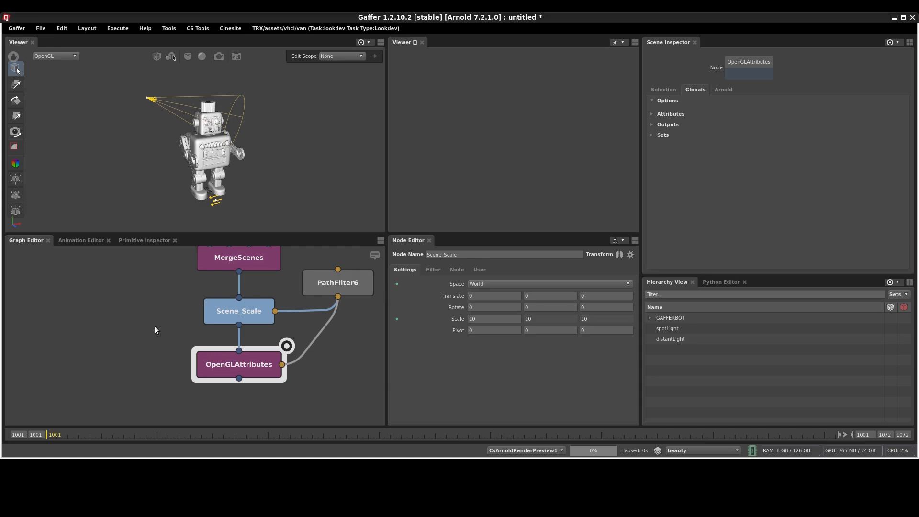
{"action": "middle_click_drag", "start_coordinate": [155, 326], "coordinate": [142, 319]}
{"action": "middle_click_drag", "start_coordinate": [297, 397], "coordinate": [300, 386]}
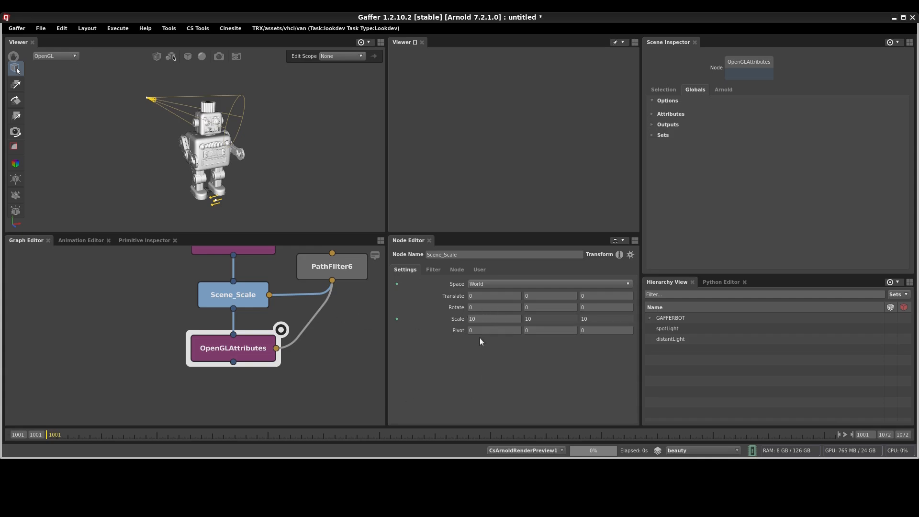
{"action": "right_click", "coordinate": [484, 320]}
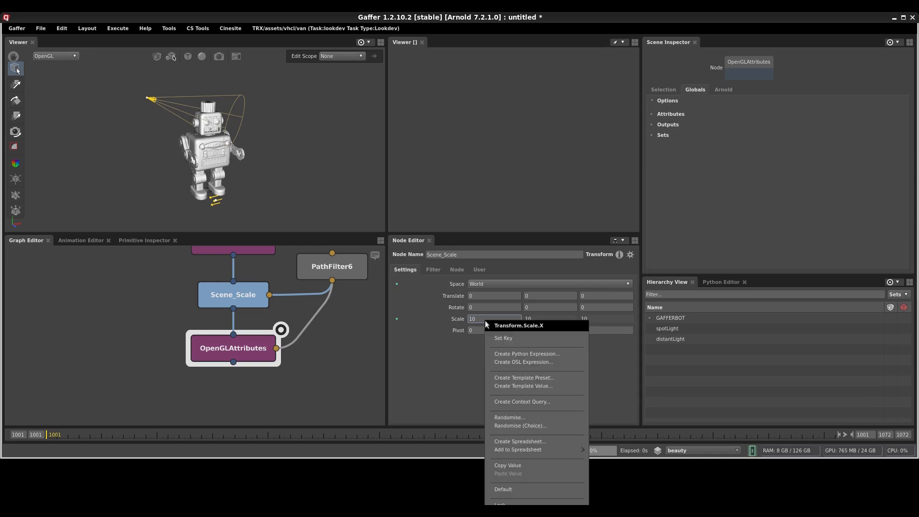
{"action": "left_click", "coordinate": [515, 401]}
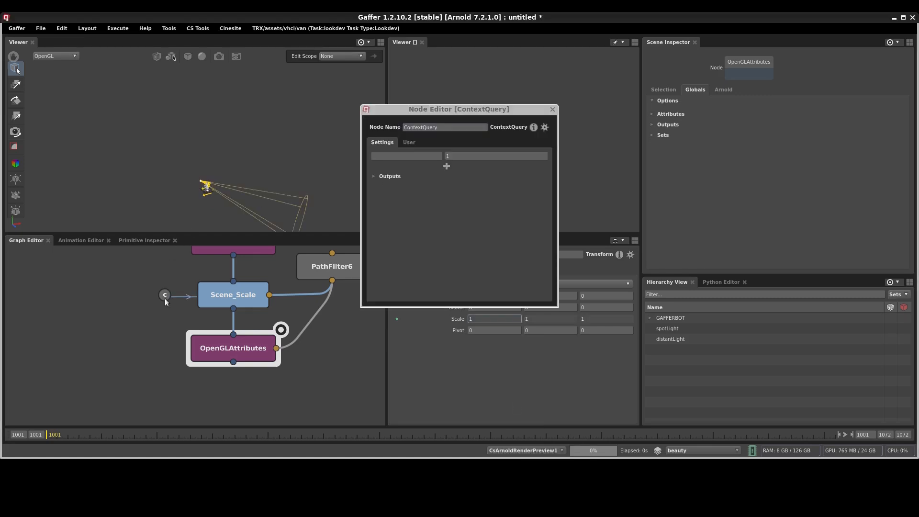
- Name the variable of the new ContextQuery scene_scale
{"action": "left_click", "coordinate": [406, 154]}
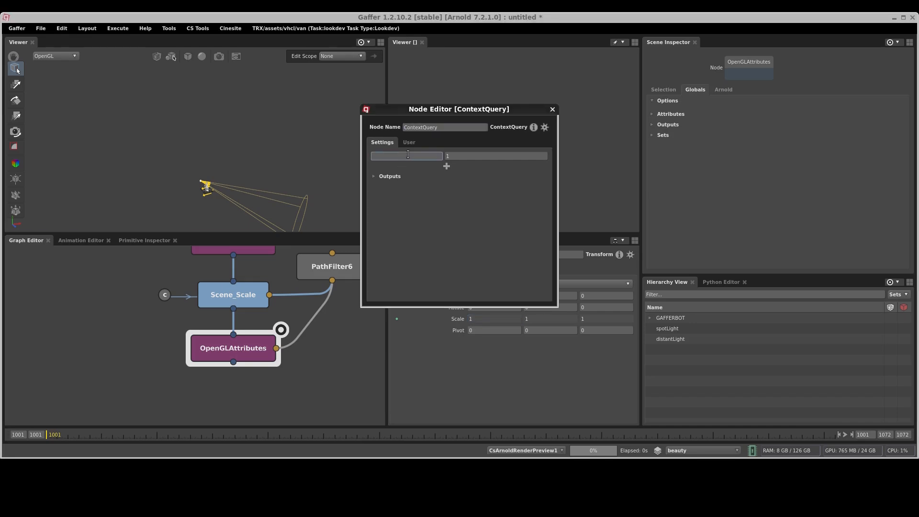
{"action": "type", "text": "scene__"}
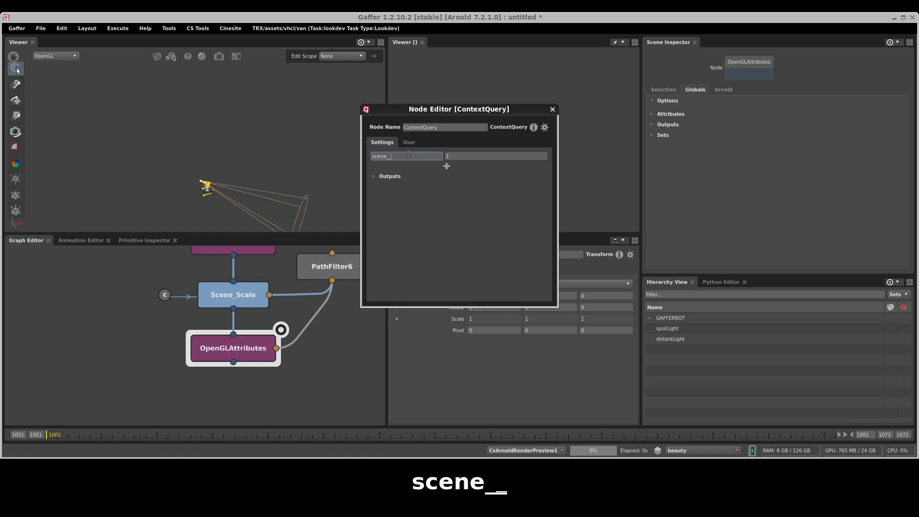
{"action": "key", "text": "shift+BackSpace"}
{"action": "type", "text": "scale"}
{"action": "key", "text": "Return"}
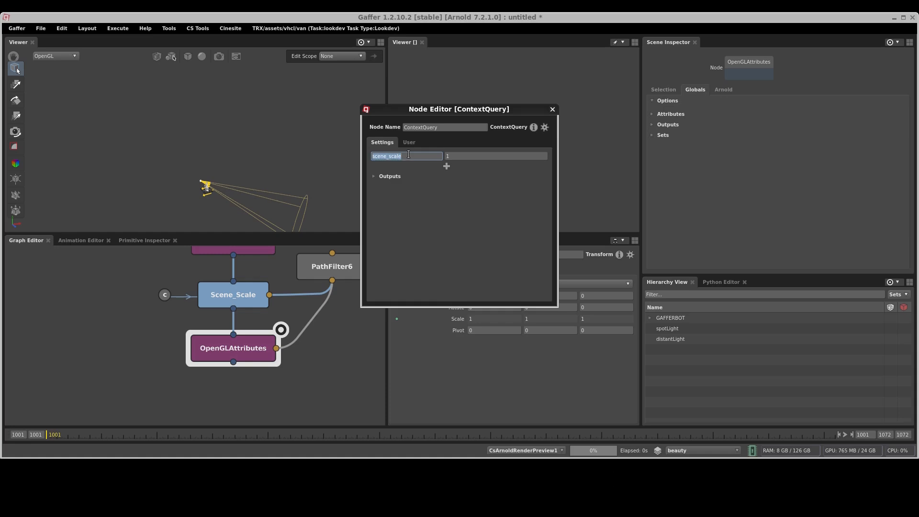
- Expand the ContextQuery outputs and review the scene_scale variable's name, default value, Exists and Value outputs
{"action": "left_click_drag", "start_coordinate": [410, 155], "coordinate": [360, 152]}
{"action": "left_click_drag", "start_coordinate": [425, 156], "coordinate": [362, 153]}
{"action": "key", "text": "Tab"}
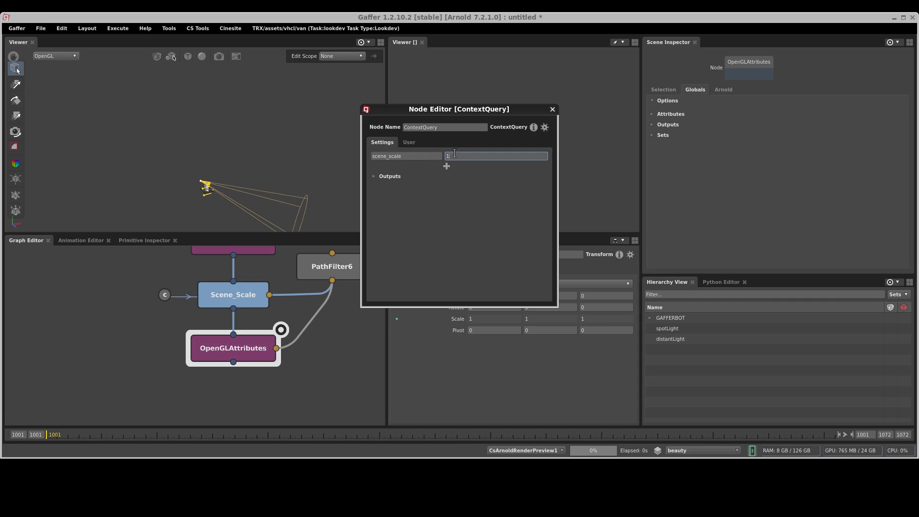
{"action": "left_click", "coordinate": [388, 176]}
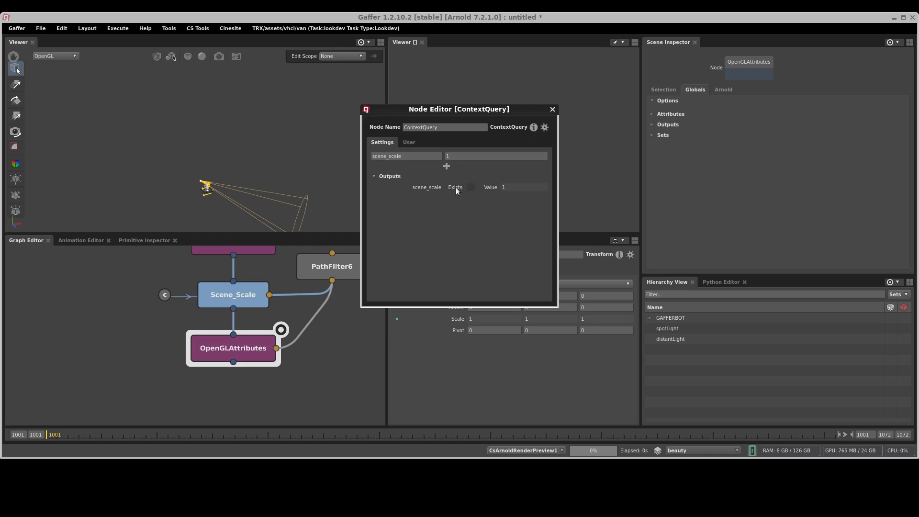
{"action": "left_click_drag", "start_coordinate": [408, 155], "coordinate": [361, 155]}
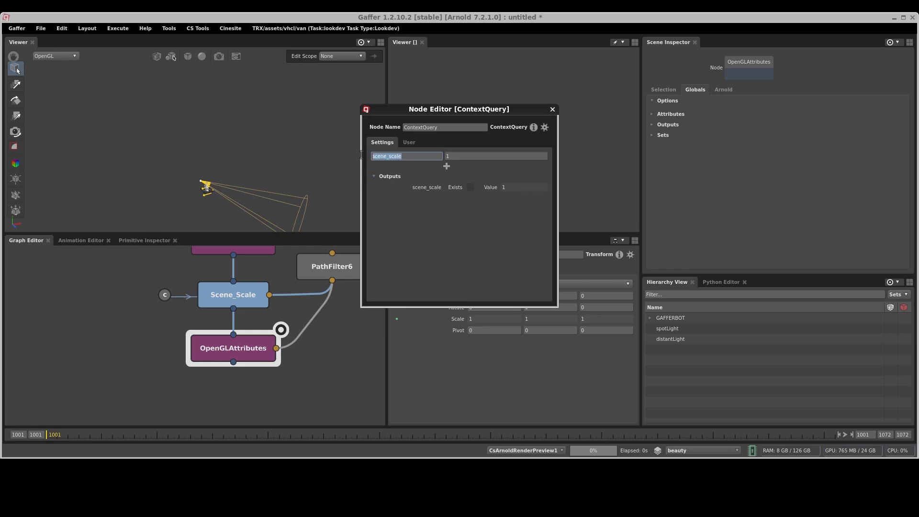
{"action": "left_click", "coordinate": [461, 193]}
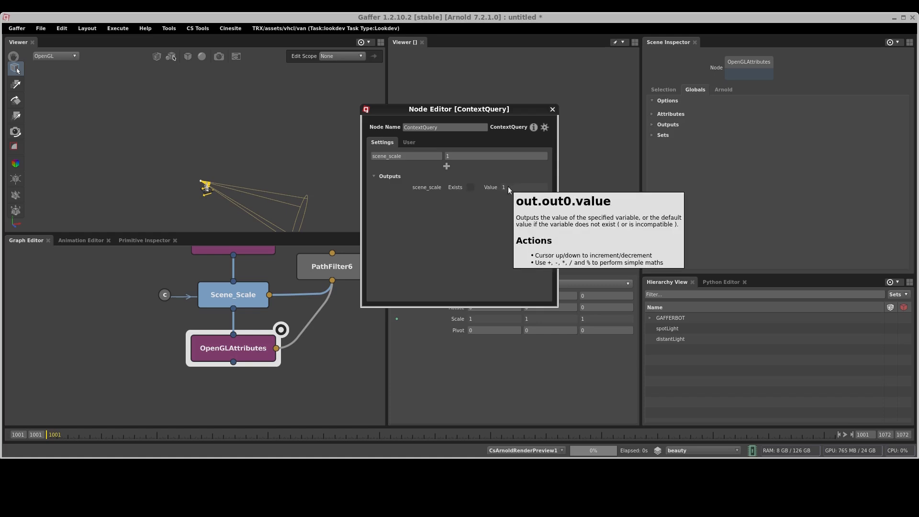
{"action": "left_click", "coordinate": [481, 156]}
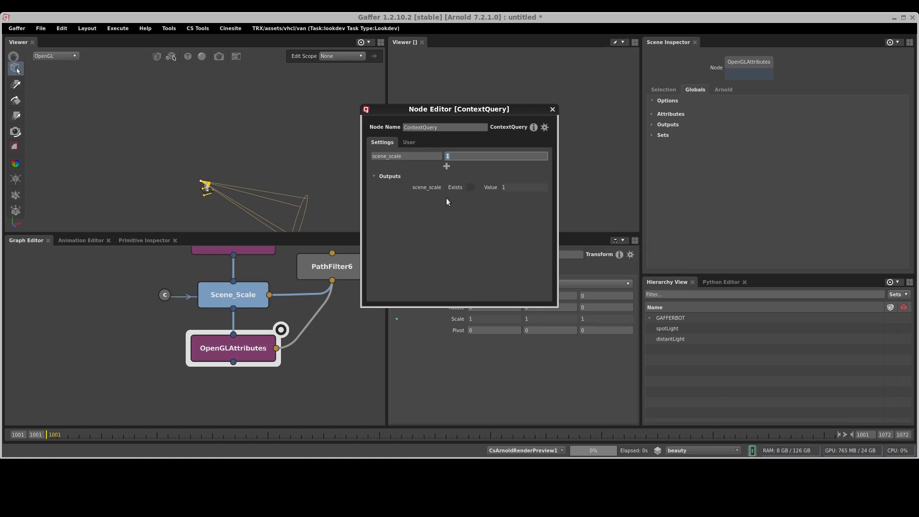
- Connect the ContextQuery's scene_scale Value output to the visualiser Scale of the OpenGLAttributes node and close the floating node editor
{"action": "left_click", "coordinate": [484, 201]}
{"action": "left_click_drag", "start_coordinate": [439, 265], "coordinate": [336, 228], "text": "alt"}
{"action": "left_click", "coordinate": [247, 352]}
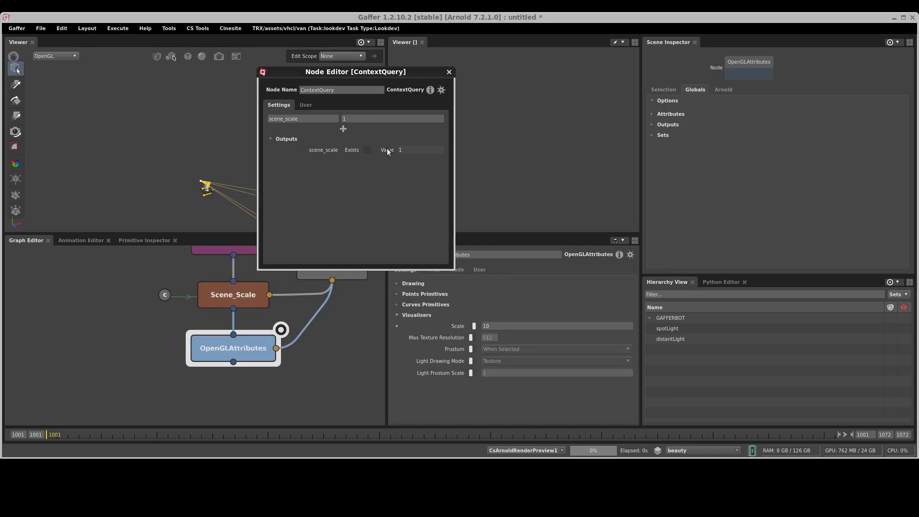
{"action": "left_click", "coordinate": [494, 326]}
{"action": "left_click_drag", "start_coordinate": [494, 328], "coordinate": [493, 327]}
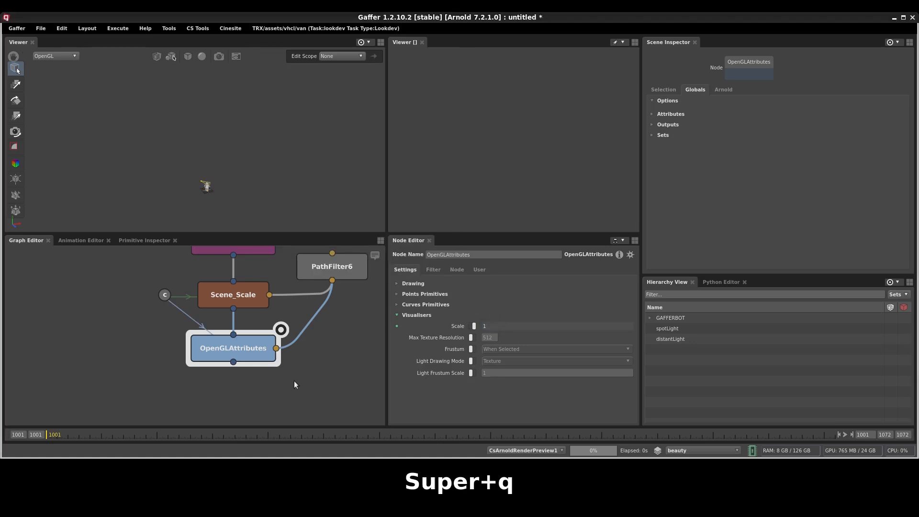
- Add a ContextVariables node below OpenGLAttributes, view its output and frame the robot
{"action": "middle_click_drag", "start_coordinate": [294, 380], "coordinate": [292, 352]}
{"action": "key", "text": "Tab"}
{"action": "type", "text": "contextc"}
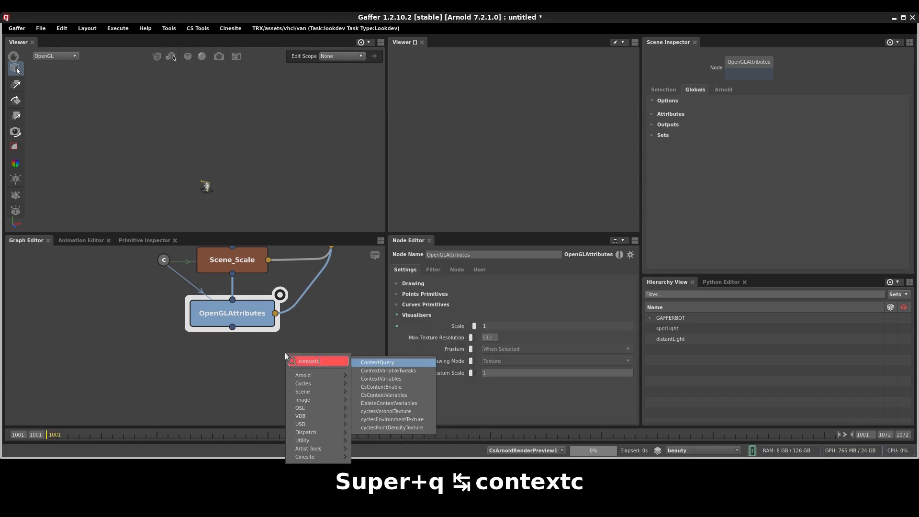
{"action": "key", "text": "BackSpace"}
{"action": "type", "text": "v"}
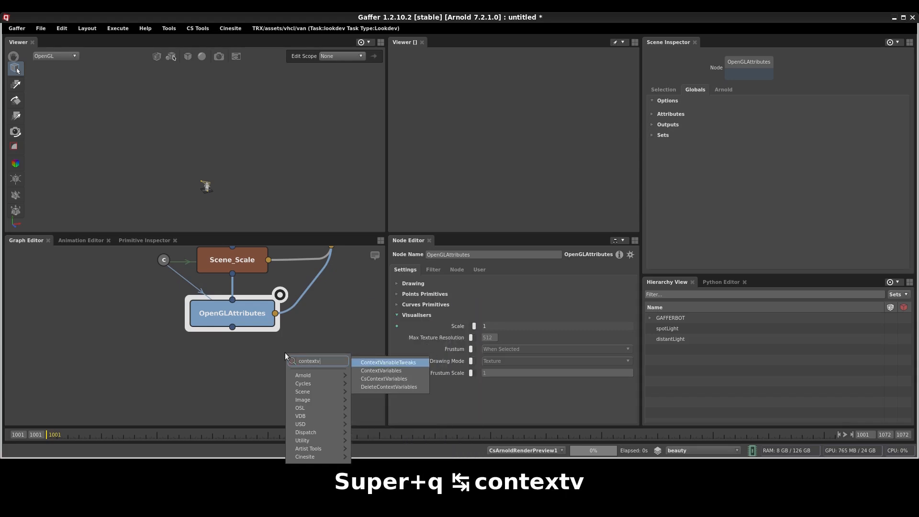
{"action": "key", "text": "Down"}
{"action": "key", "text": "Return"}
{"action": "key", "text": "ctrl+grave"}
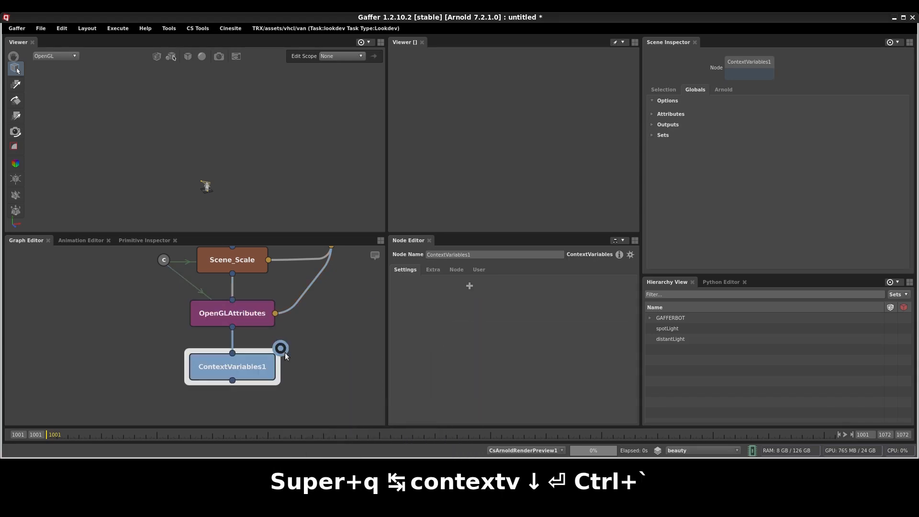
{"action": "key", "text": "f"}
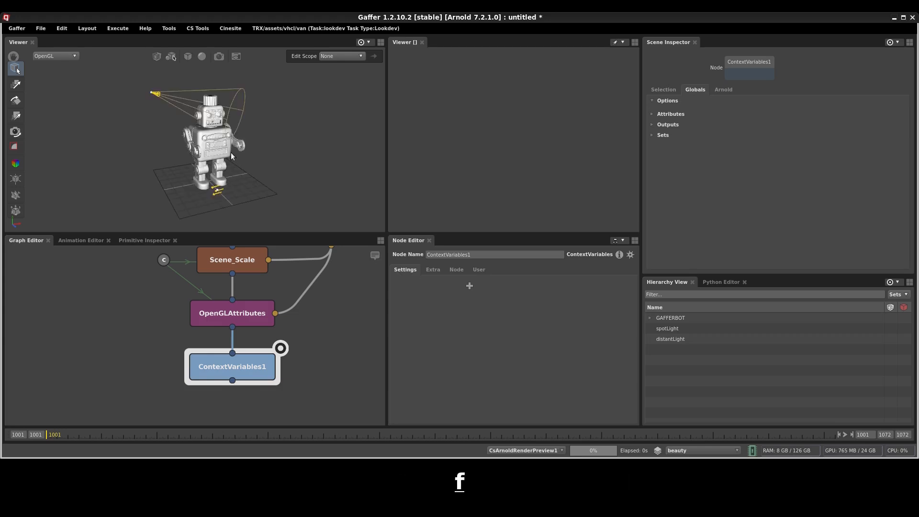
- Add a Float variable named scene_scale to the new ContextVariables node
{"action": "mouse_move", "coordinate": [486, 298]}
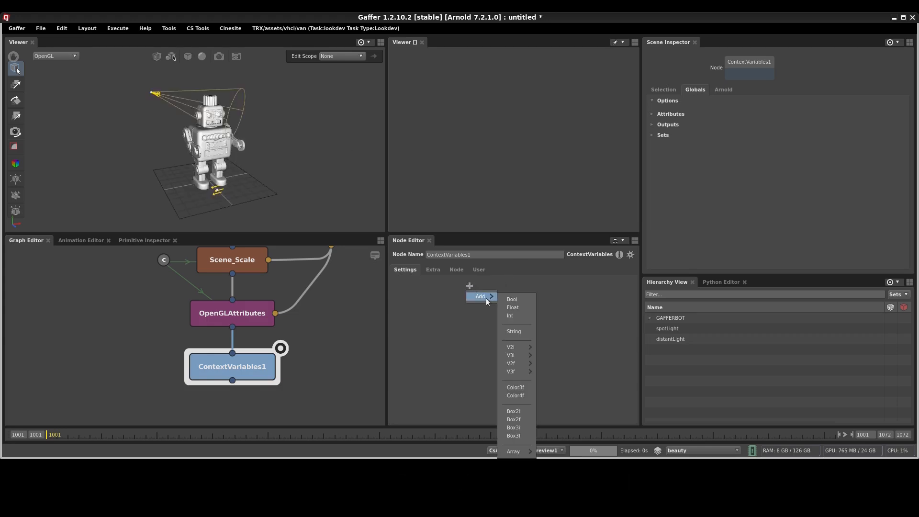
{"action": "left_click", "coordinate": [523, 308]}
{"action": "left_click", "coordinate": [442, 284]}
{"action": "type", "text": "scen"}
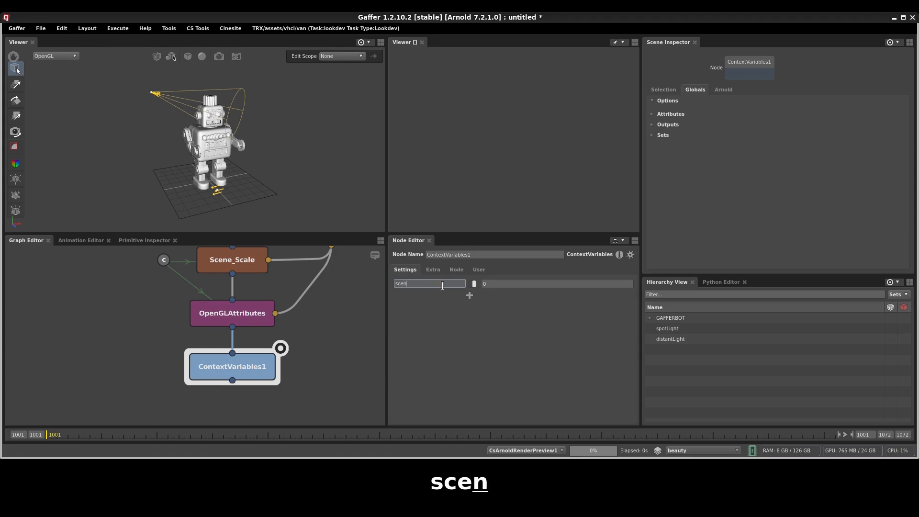
{"action": "type", "text": "e_scale"}
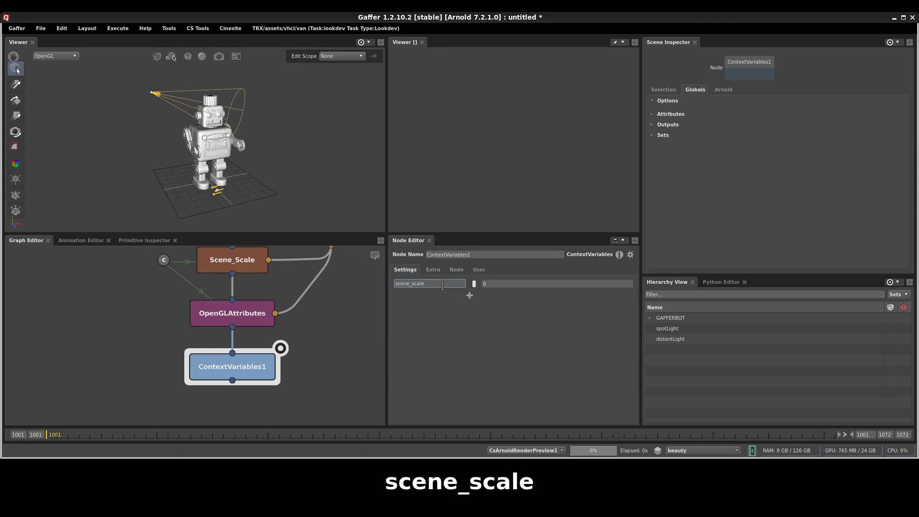
{"action": "key", "text": "Return"}
- Try increasing scene_scale values, such as 2.32 and 3.76, while checking the robot and its lights in the viewer
{"action": "left_click_drag", "start_coordinate": [494, 284], "coordinate": [605, 293], "text": "ctrl"}
{"action": "right_click_drag", "start_coordinate": [335, 182], "coordinate": [114, 152], "text": "alt"}
{"action": "middle_click_drag", "start_coordinate": [242, 158], "coordinate": [239, 181], "text": "alt"}
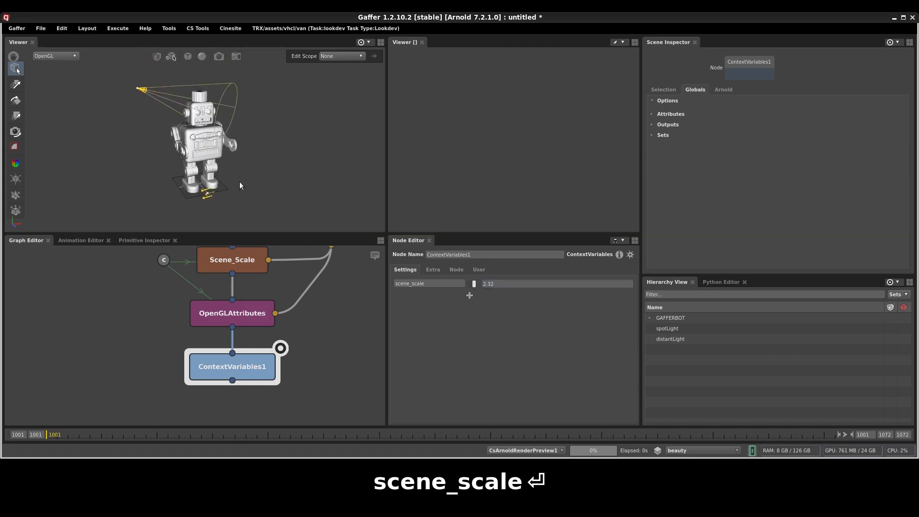
{"action": "scroll", "coordinate": [239, 182], "scroll_direction": "down", "scroll_amount": 1}
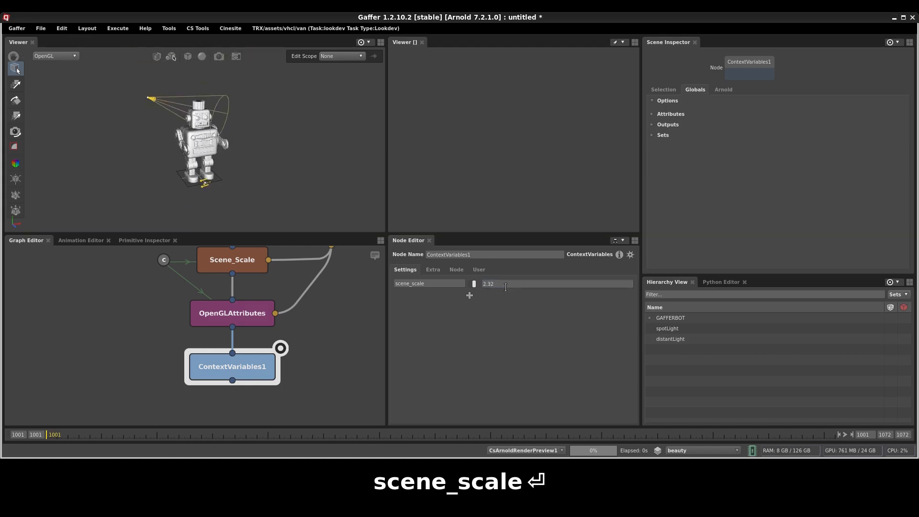
{"action": "left_click_drag", "start_coordinate": [505, 286], "coordinate": [597, 292], "text": "ctrl"}
{"action": "right_click_drag", "start_coordinate": [330, 200], "coordinate": [238, 167], "text": "alt"}
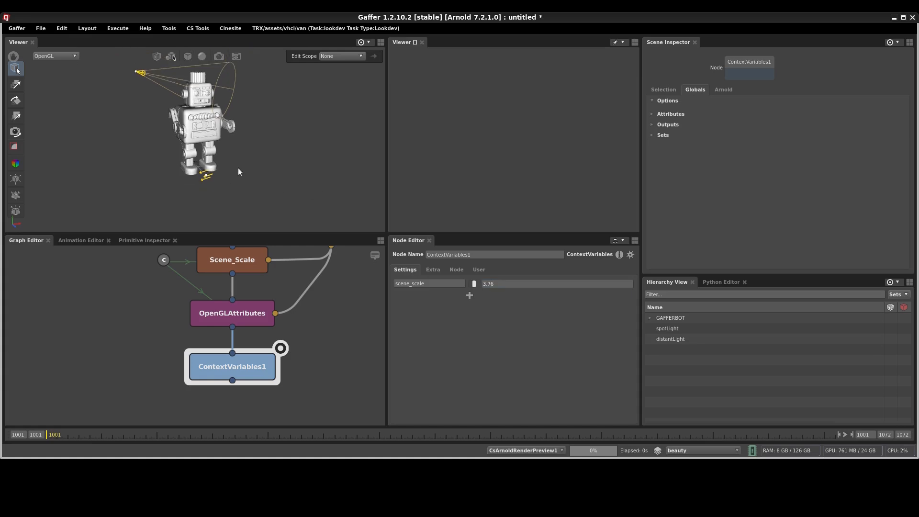
{"action": "middle_click_drag", "start_coordinate": [284, 169], "coordinate": [282, 208], "text": "alt"}
{"action": "left_click_drag", "start_coordinate": [526, 291], "coordinate": [566, 283], "text": "ctrl"}
- Check the ContextQuery node, then set scene_scale on the ContextVariables node to 2.23
{"action": "left_click", "coordinate": [162, 262]}
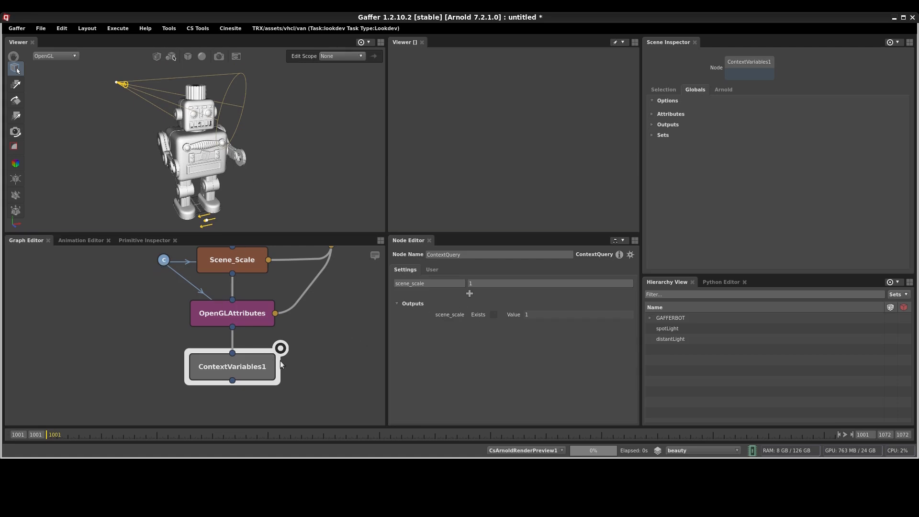
{"action": "left_click", "coordinate": [268, 365]}
{"action": "left_click_drag", "start_coordinate": [510, 285], "coordinate": [392, 283], "text": "ctrl"}
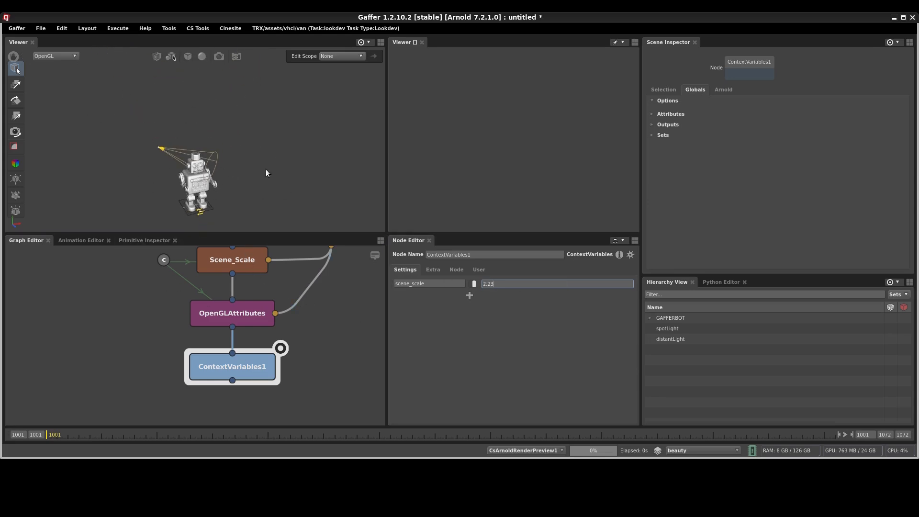
- View the green Scene node's output and look through the Render Camera
{"action": "middle_click_drag", "start_coordinate": [354, 303], "coordinate": [265, 318]}
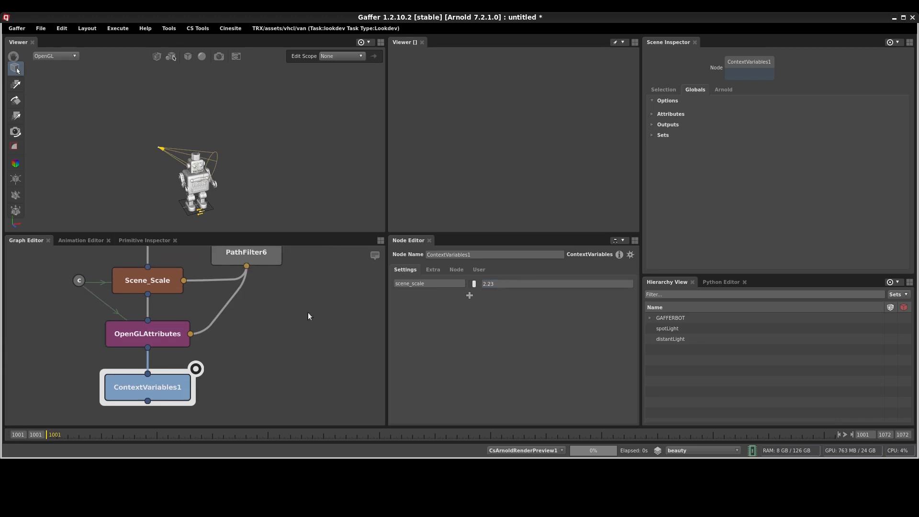
{"action": "middle_click_drag", "start_coordinate": [340, 297], "coordinate": [240, 317]}
{"action": "scroll", "coordinate": [239, 319], "scroll_direction": "down", "scroll_amount": 5}
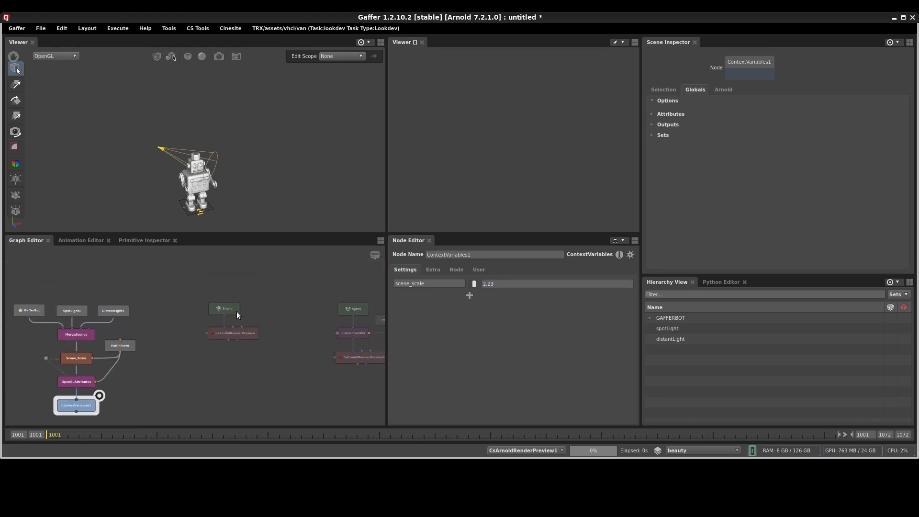
{"action": "left_click", "coordinate": [237, 311]}
{"action": "scroll", "coordinate": [237, 311], "scroll_direction": "up", "scroll_amount": 4}
{"action": "left_click", "coordinate": [248, 285]}
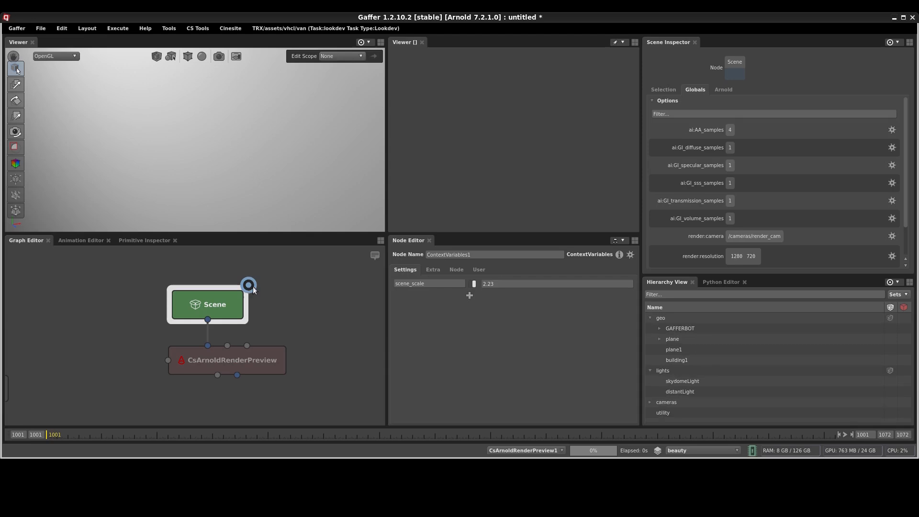
{"action": "left_click", "coordinate": [219, 56]}
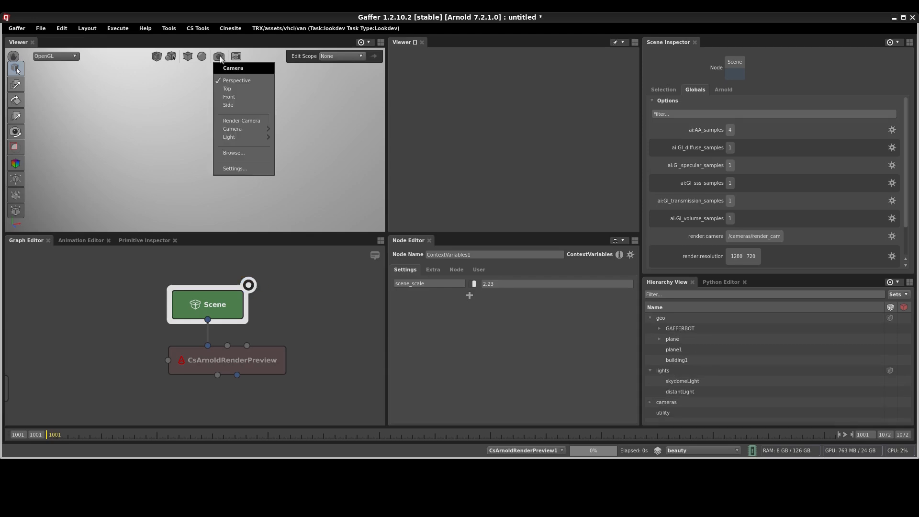
{"action": "left_click", "coordinate": [235, 121]}
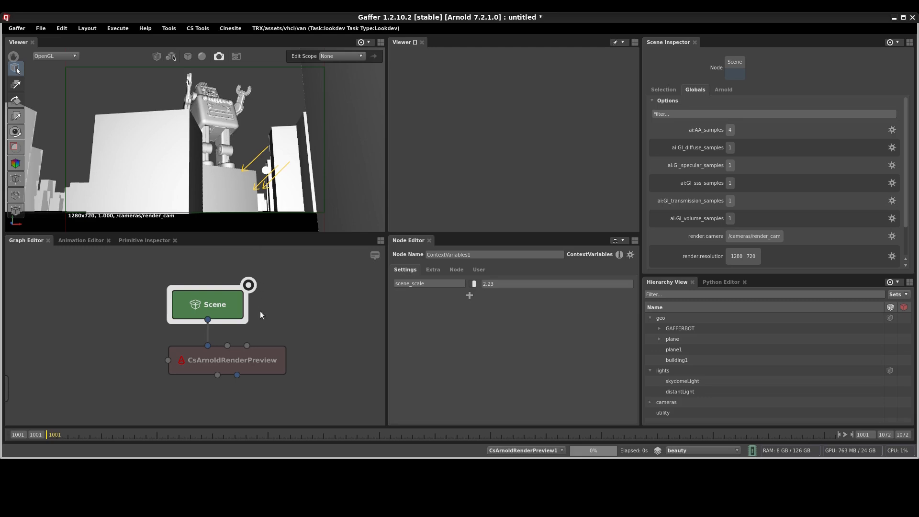
- Select the CsArnoldRenderPreview node under Scene and move it further down to make room between them
{"action": "middle_click_drag", "start_coordinate": [278, 317], "coordinate": [260, 277]}
{"action": "scroll", "coordinate": [265, 311], "scroll_direction": "down", "scroll_amount": 3}
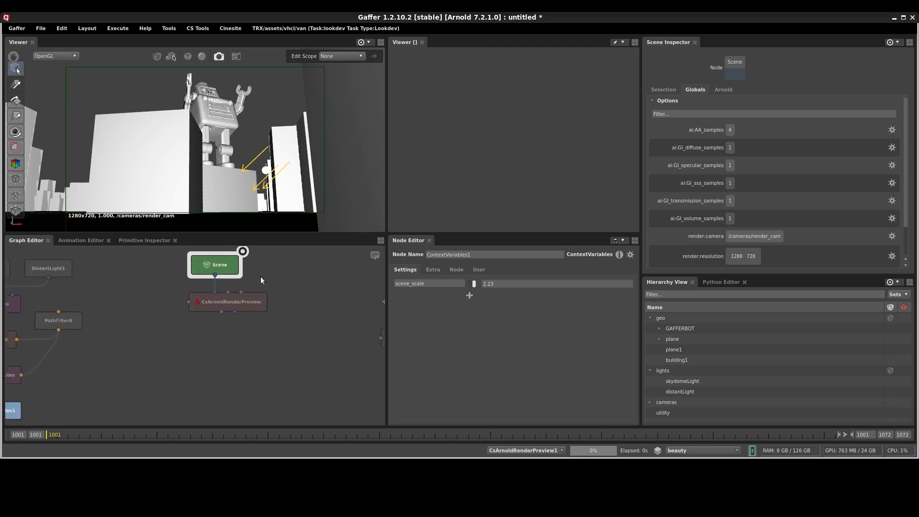
{"action": "left_click", "coordinate": [256, 306]}
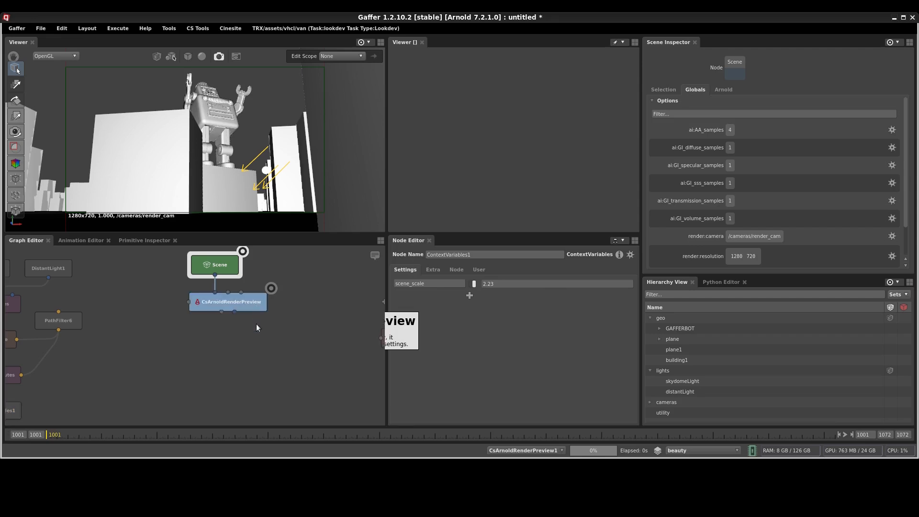
{"action": "left_click_drag", "start_coordinate": [256, 327], "coordinate": [251, 361]}
{"action": "middle_click_drag", "start_coordinate": [271, 247], "coordinate": [266, 318]}
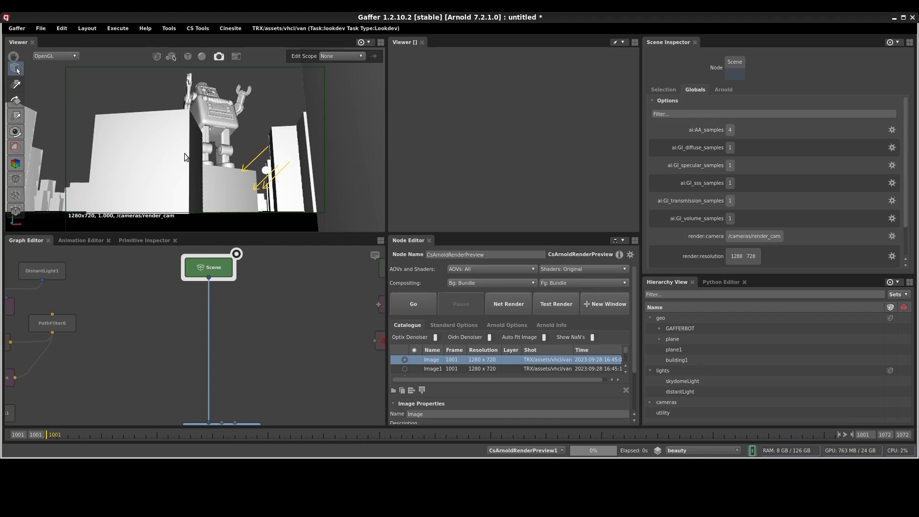
- Examine the scene and the available render pass choices, leaving the beauty pass active
{"action": "mouse_move", "coordinate": [185, 156]}
{"action": "left_click", "coordinate": [700, 448]}
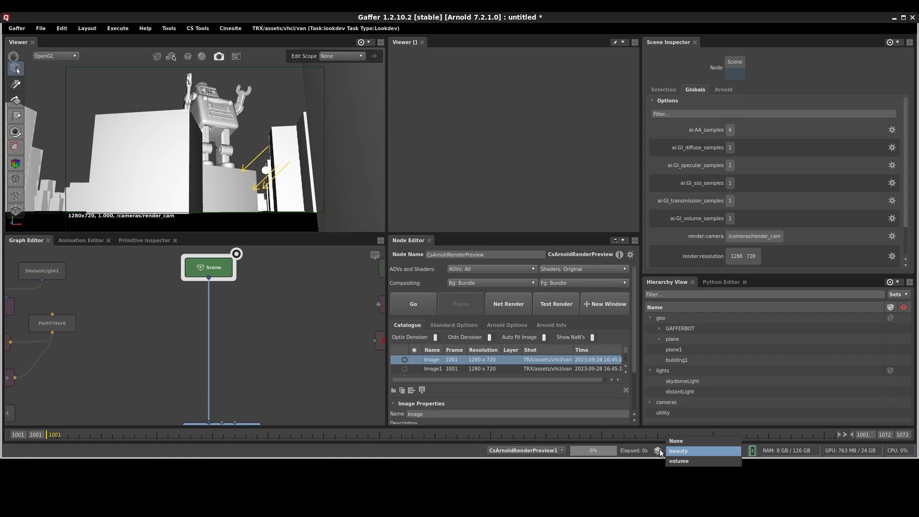
{"action": "left_click", "coordinate": [685, 451]}
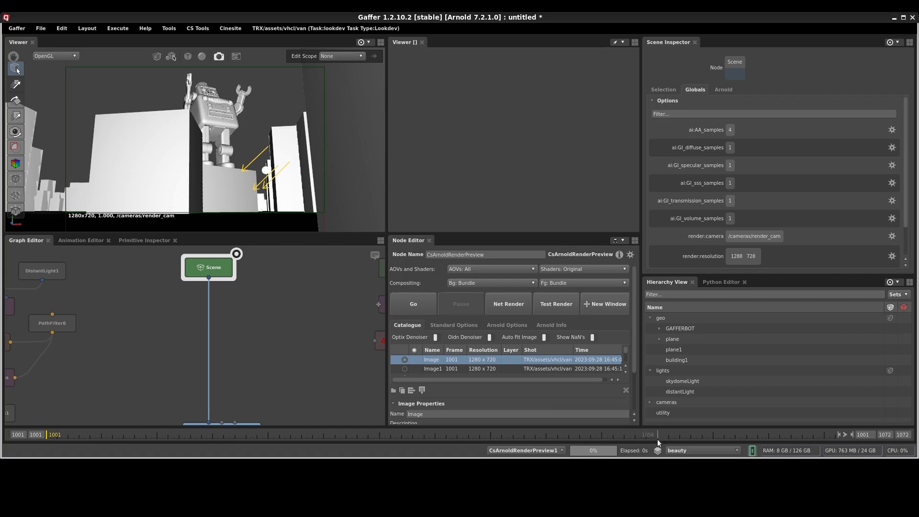
{"action": "left_click", "coordinate": [684, 450]}
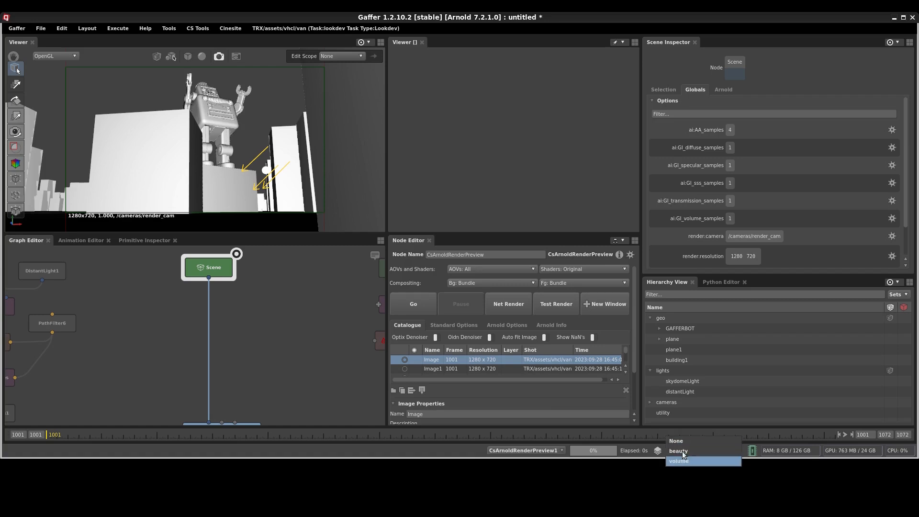
{"action": "left_click", "coordinate": [221, 329]}
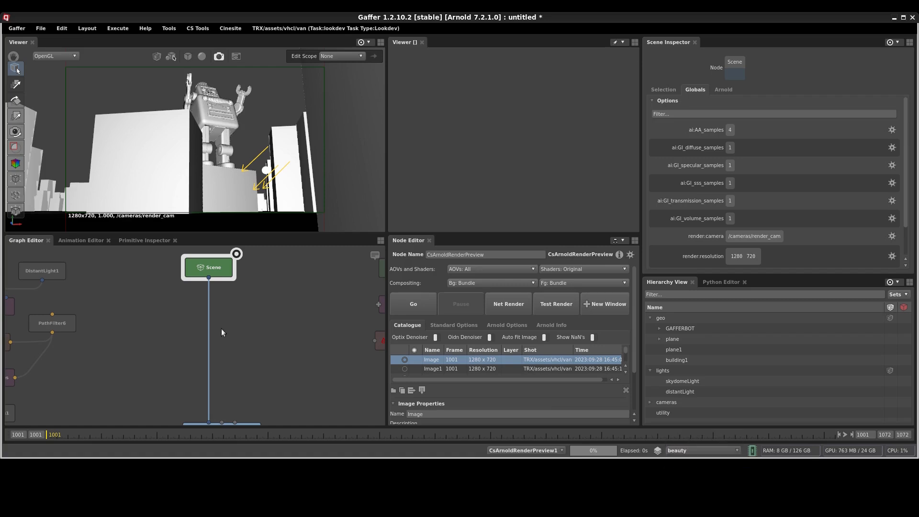
- Show CsArnoldRenderPreview in the second viewer, start its render and frame the image
{"action": "middle_click_drag", "start_coordinate": [236, 342], "coordinate": [242, 325]}
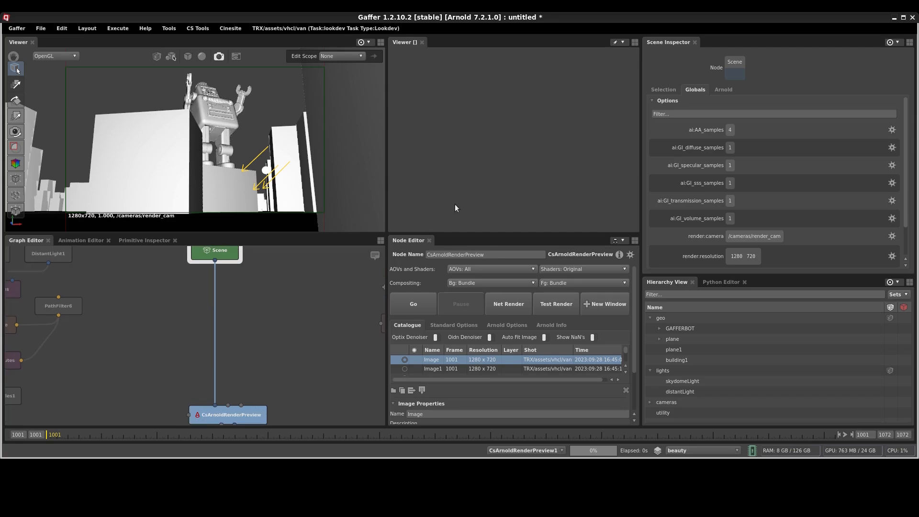
{"action": "key", "text": "p"}
{"action": "left_click", "coordinate": [421, 305]}
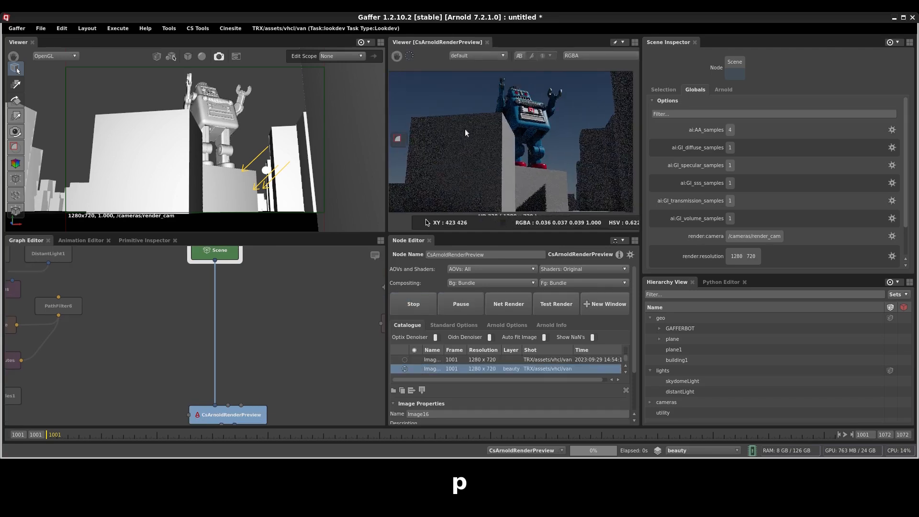
{"action": "key", "text": "f"}
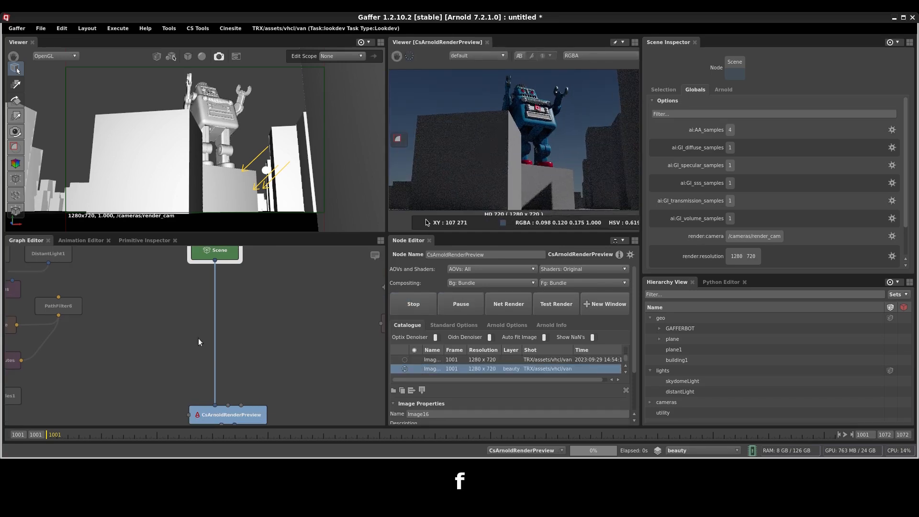
- Switch the active render pass to volume while the preview is rendering
{"action": "left_click", "coordinate": [681, 449]}
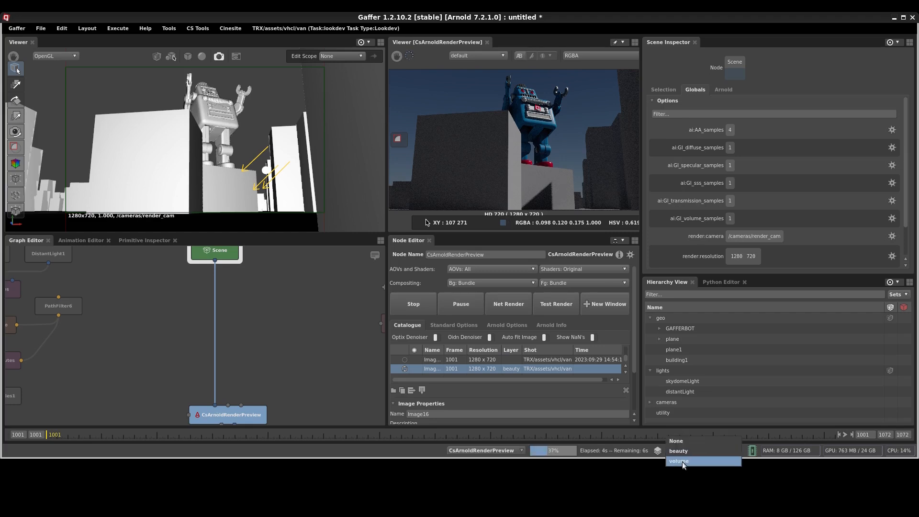
{"action": "left_click", "coordinate": [682, 461]}
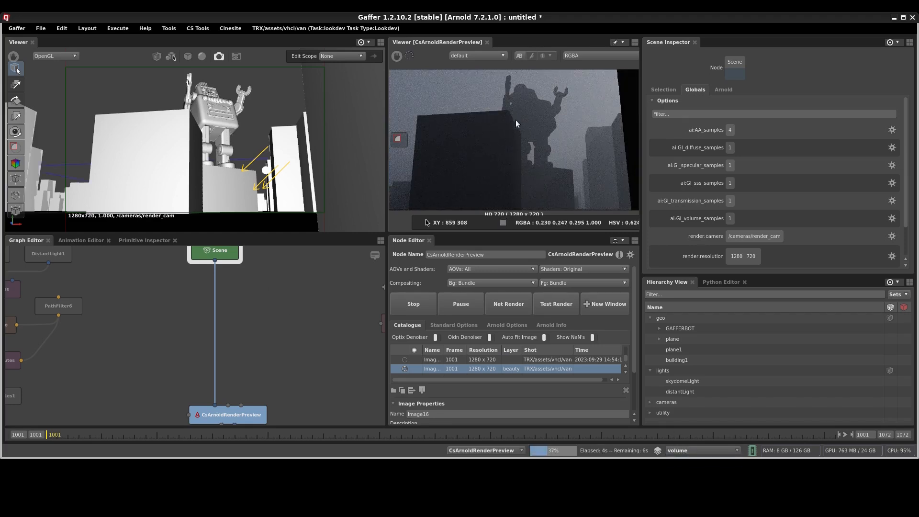
{"action": "middle_click_drag", "start_coordinate": [249, 270], "coordinate": [251, 274]}
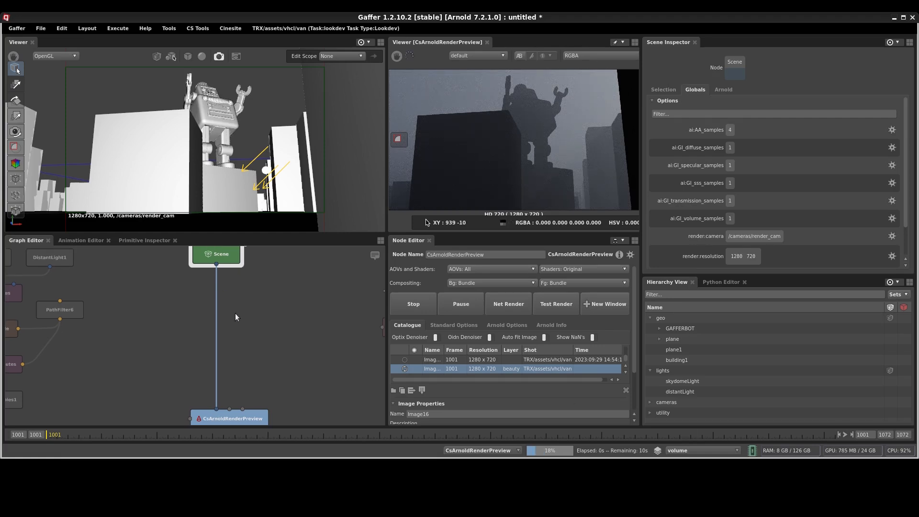
- Create a NameSwitch node in the gap between Scene and CsArnoldRenderPreview
{"action": "left_click", "coordinate": [246, 339]}
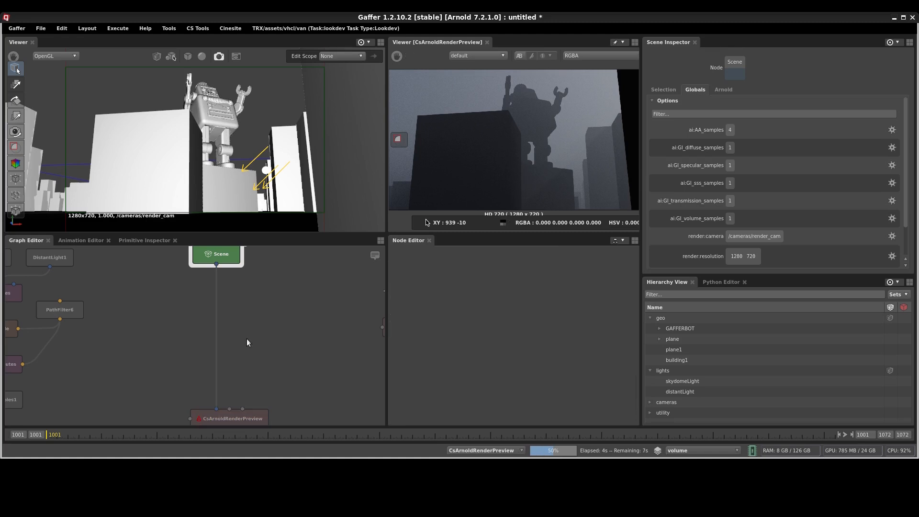
{"action": "key", "text": "Tab"}
{"action": "type", "text": "namesw"}
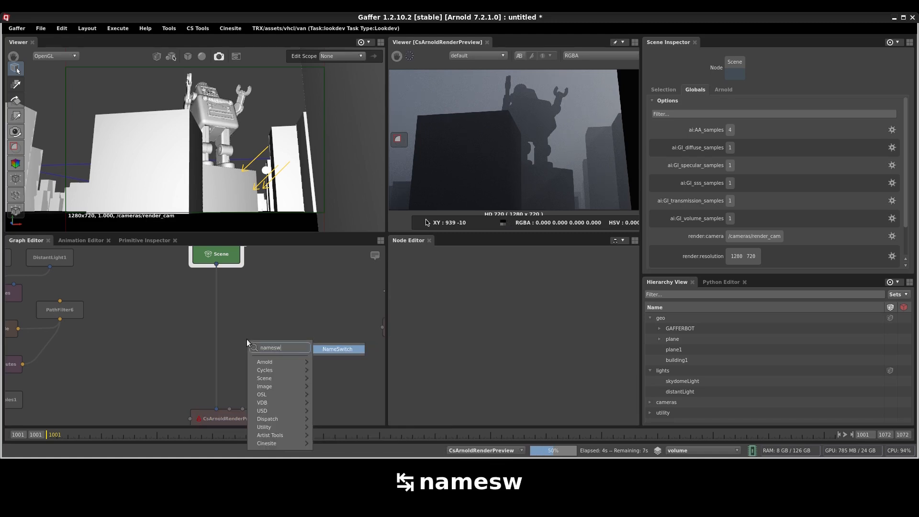
{"action": "key", "text": "Return"}
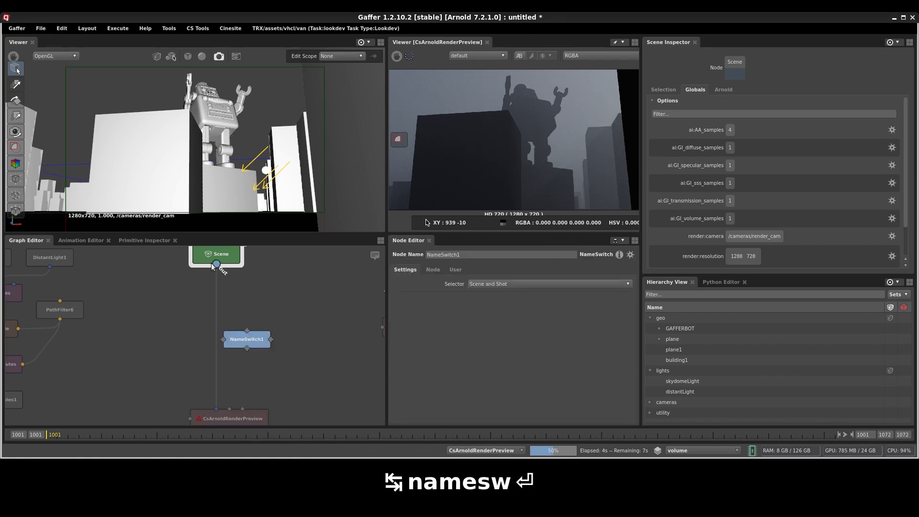
- Connect Scene's output to both the default and the second input of NameSwitch1 and align the node beneath Scene
{"action": "left_click_drag", "start_coordinate": [216, 264], "coordinate": [218, 350]}
{"action": "middle_click_drag", "start_coordinate": [281, 293], "coordinate": [294, 372]}
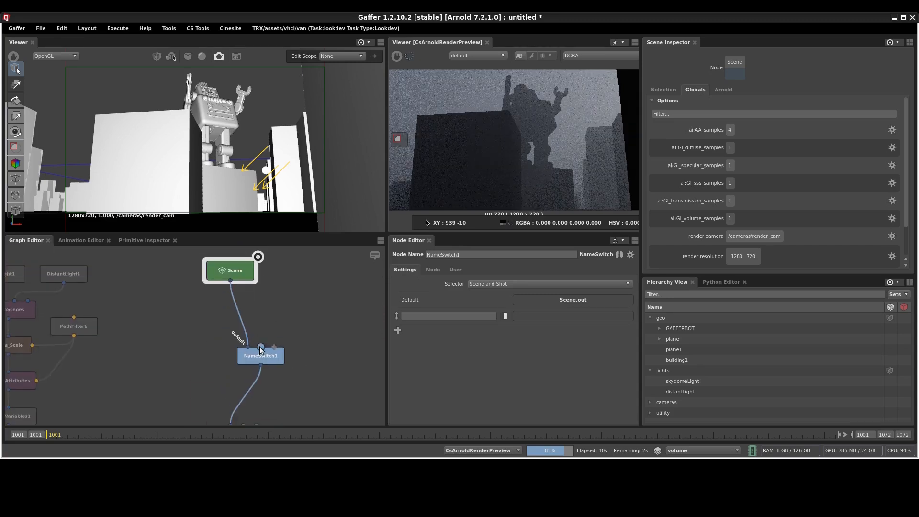
{"action": "left_click_drag", "start_coordinate": [259, 347], "coordinate": [231, 282]}
{"action": "left_click_drag", "start_coordinate": [260, 357], "coordinate": [240, 355]}
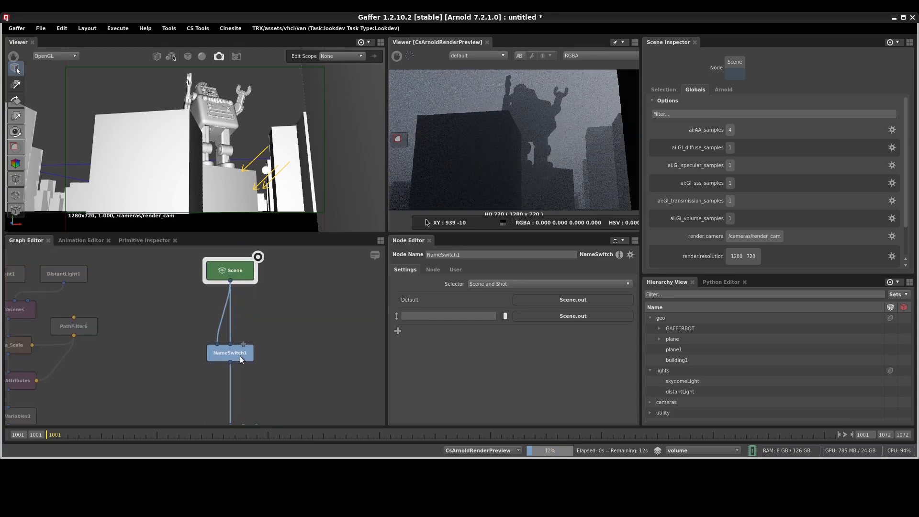
- Set NameSwitch1's selector to Layer ($layer) and name its second input volume
{"action": "left_click", "coordinate": [485, 282]}
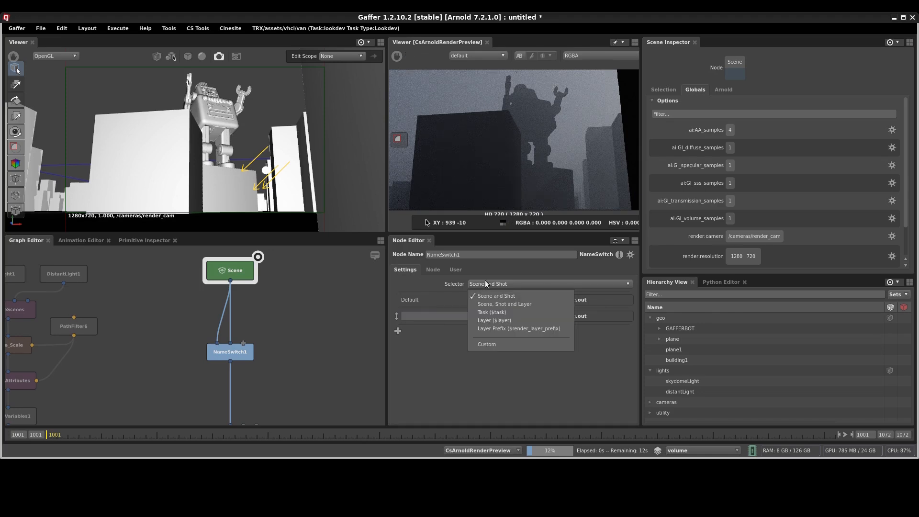
{"action": "left_click", "coordinate": [485, 321]}
{"action": "left_click", "coordinate": [464, 316]}
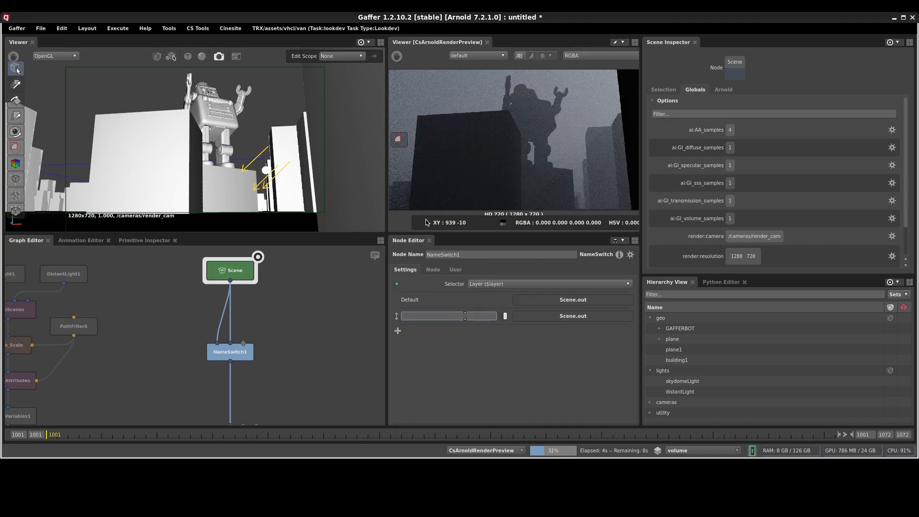
{"action": "type", "text": "volume"}
{"action": "key", "text": "Return"}
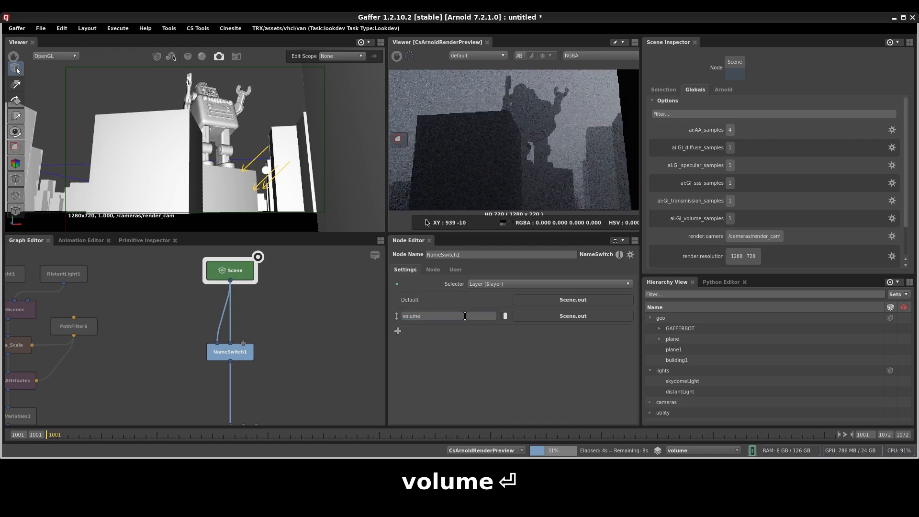
- Move NameSwitch1 down and route its volume connection from Scene through two Dot nodes set off to the side
{"action": "scroll", "coordinate": [233, 331], "scroll_direction": "up", "scroll_amount": 2}
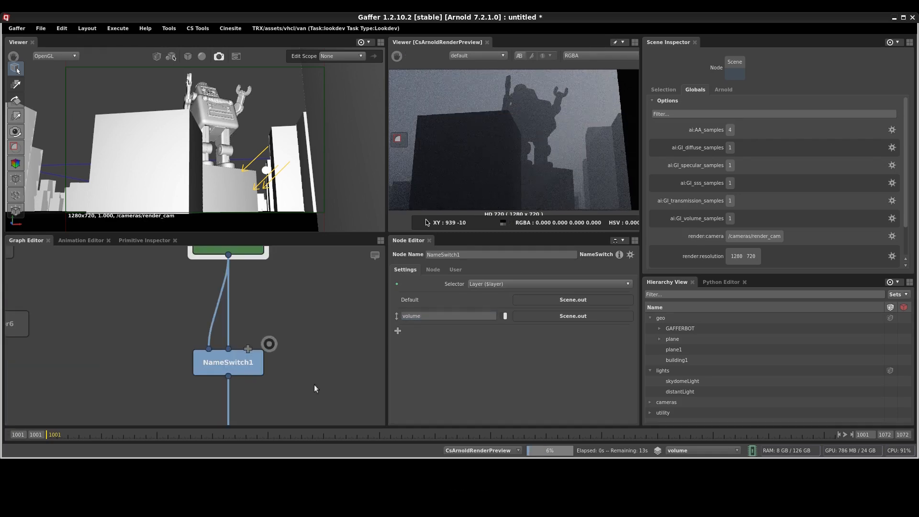
{"action": "scroll", "coordinate": [307, 303], "scroll_direction": "down", "scroll_amount": 3}
{"action": "left_click_drag", "start_coordinate": [257, 291], "coordinate": [255, 340]}
{"action": "middle_click_drag", "start_coordinate": [263, 268], "coordinate": [247, 312]}
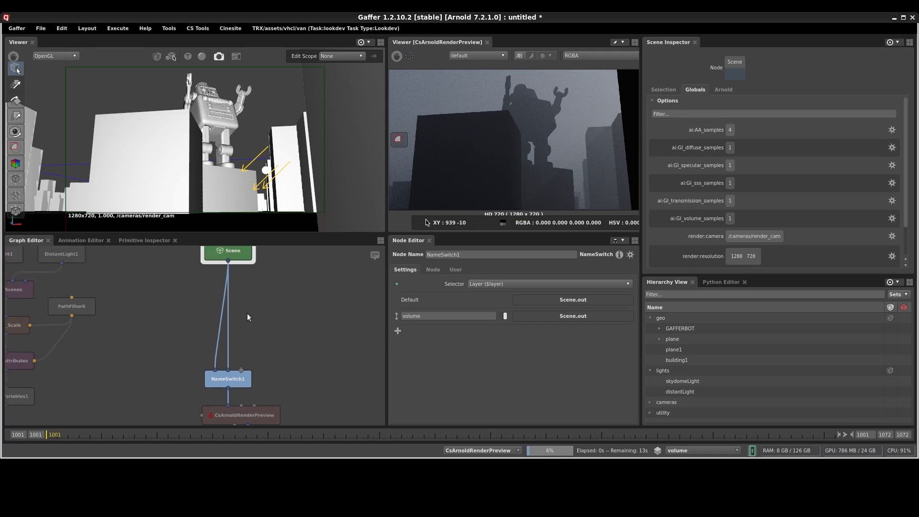
{"action": "left_click", "coordinate": [233, 308]}
{"action": "left_click", "coordinate": [228, 305], "text": "ctrl"}
{"action": "left_click_drag", "start_coordinate": [229, 305], "coordinate": [282, 285]}
{"action": "left_click", "coordinate": [248, 372]}
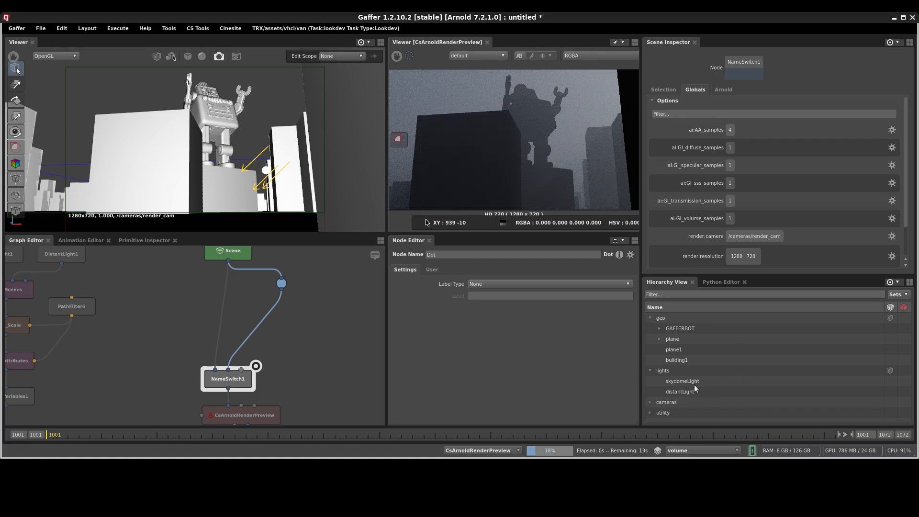
{"action": "left_click", "coordinate": [260, 323], "text": "ctrl"}
{"action": "left_click_drag", "start_coordinate": [260, 324], "coordinate": [281, 348]}
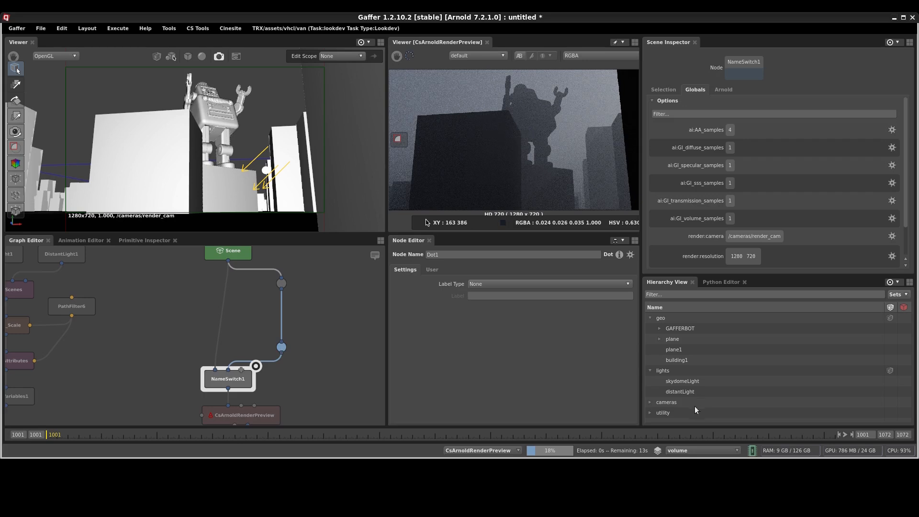
- Insert a Prune node between the two dots and filter it to /lights/skydomeLight
{"action": "left_click", "coordinate": [691, 384]}
{"action": "key", "text": "Tab"}
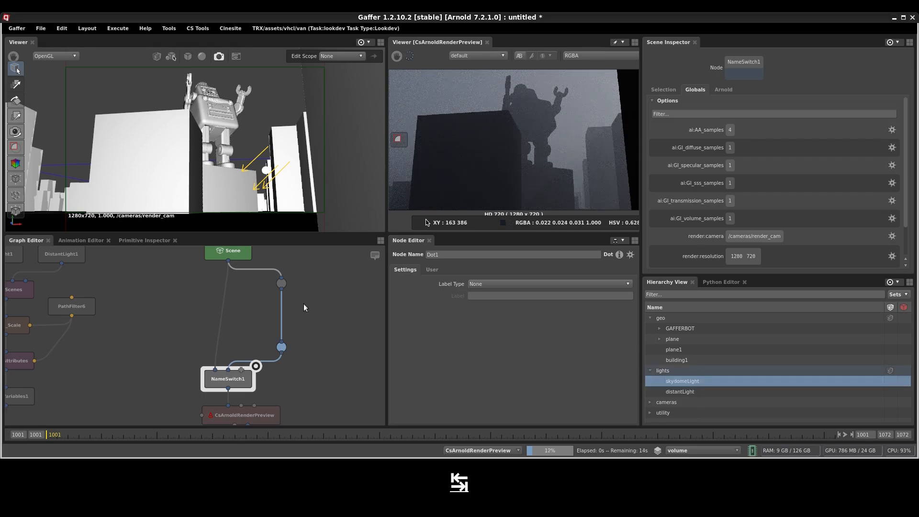
{"action": "type", "text": "pru"}
{"action": "key", "text": "Return"}
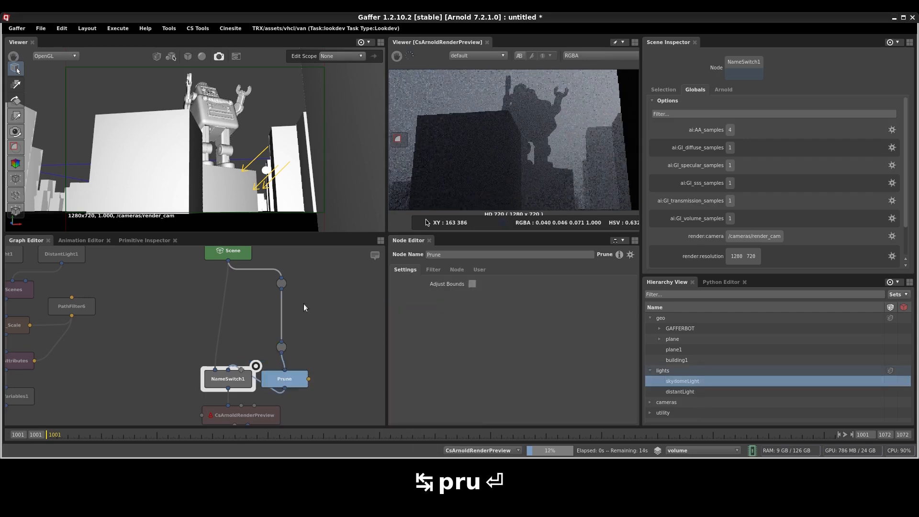
{"action": "key", "text": "ctrl+x"}
{"action": "key", "text": "ctrl+v"}
{"action": "mouse_move", "coordinate": [304, 303]}
{"action": "left_mouse_down"}
{"action": "mouse_move", "coordinate": [282, 307]}
{"action": "mouse_move", "coordinate": [292, 306]}
{"action": "left_mouse_up"}
{"action": "middle_click_drag", "start_coordinate": [315, 324], "coordinate": [301, 320]}
- Add a Transform node below Prune in the volume branch and filter it to /lights/distantLight
{"action": "left_click", "coordinate": [298, 329]}
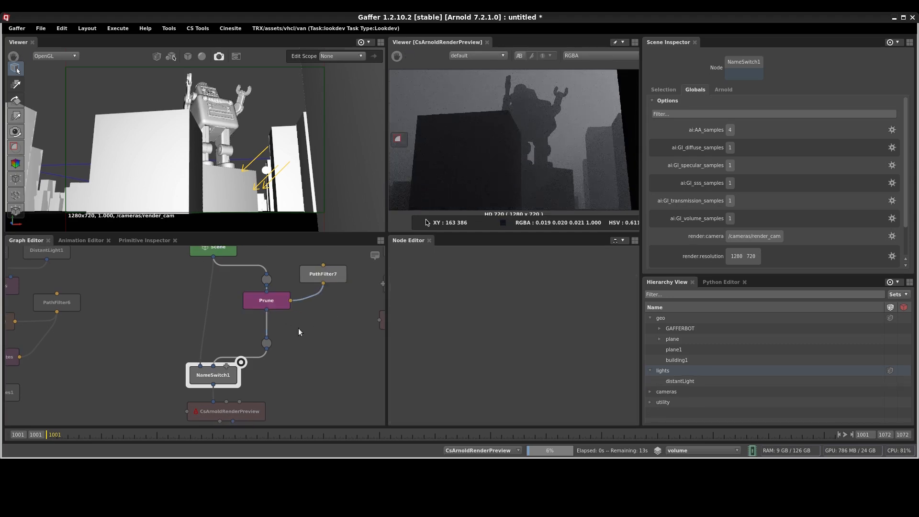
{"action": "key", "text": "Tab"}
{"action": "type", "text": "trans"}
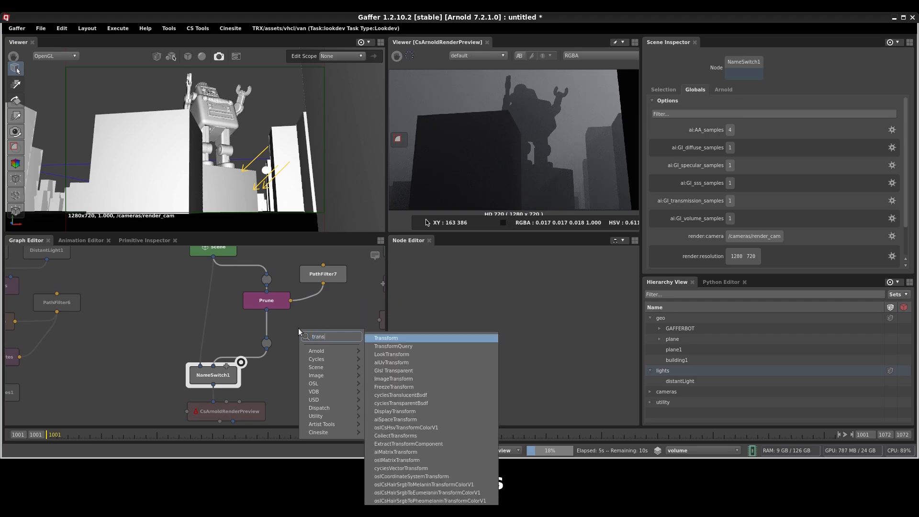
{"action": "key", "text": "Return"}
{"action": "left_click_drag", "start_coordinate": [289, 329], "coordinate": [268, 325]}
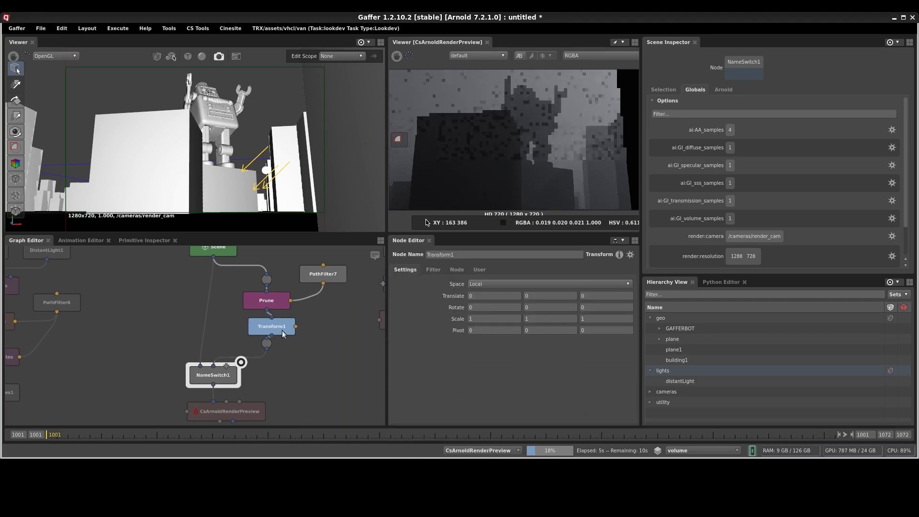
{"action": "left_click", "coordinate": [683, 380]}
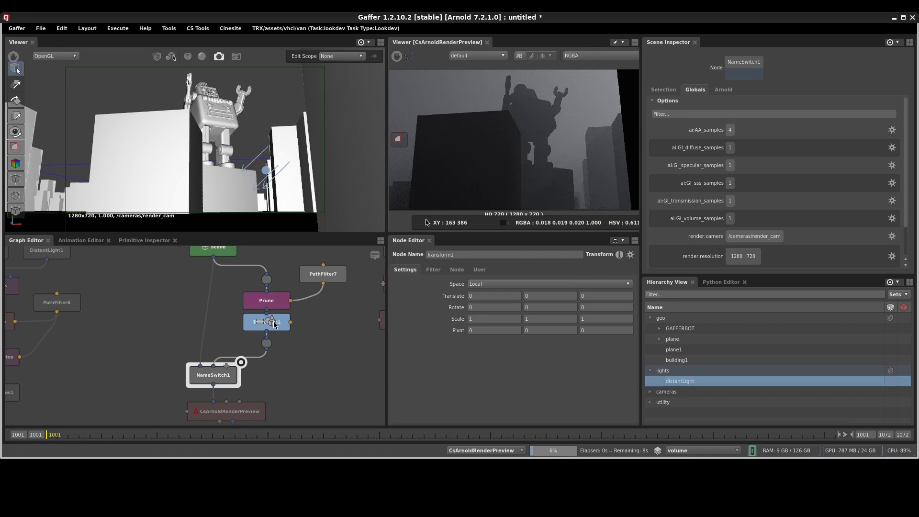
{"action": "left_click_drag", "start_coordinate": [684, 385], "coordinate": [274, 324]}
{"action": "left_click", "coordinate": [335, 295]}
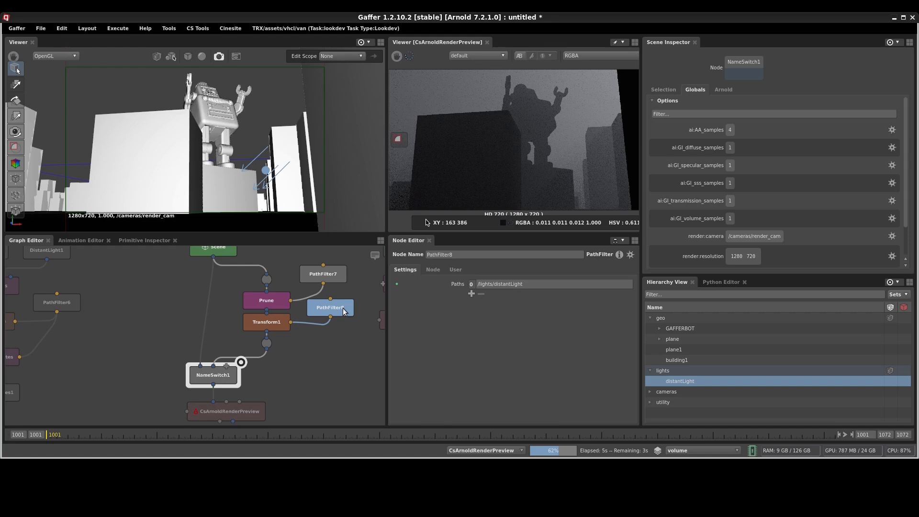
- Rotate the distant light in the viewer through Transform1, to about 12.4, 15.6, 24.8 degrees
{"action": "key", "text": "e"}
{"action": "left_click", "coordinate": [16, 99]}
{"action": "key", "text": "e"}
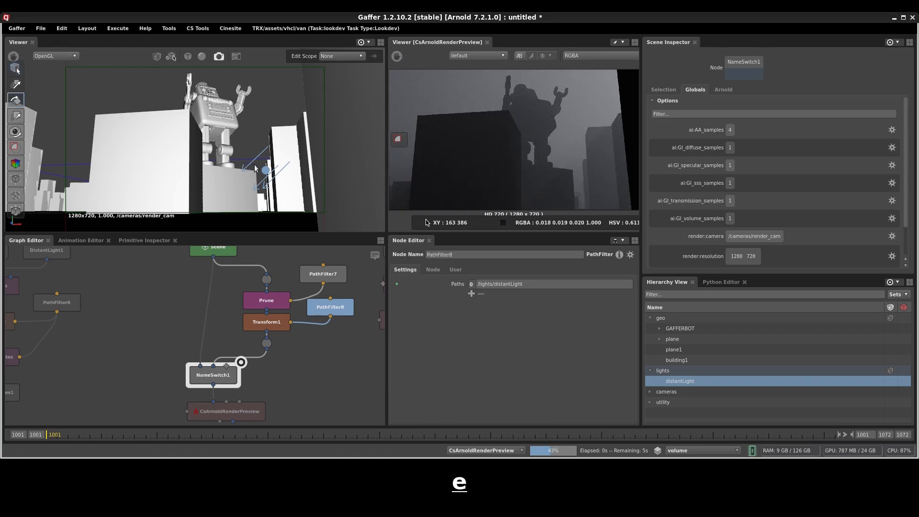
{"action": "key", "text": "ctrl+alt+r"}
{"action": "left_click_drag", "start_coordinate": [256, 165], "coordinate": [273, 170]}
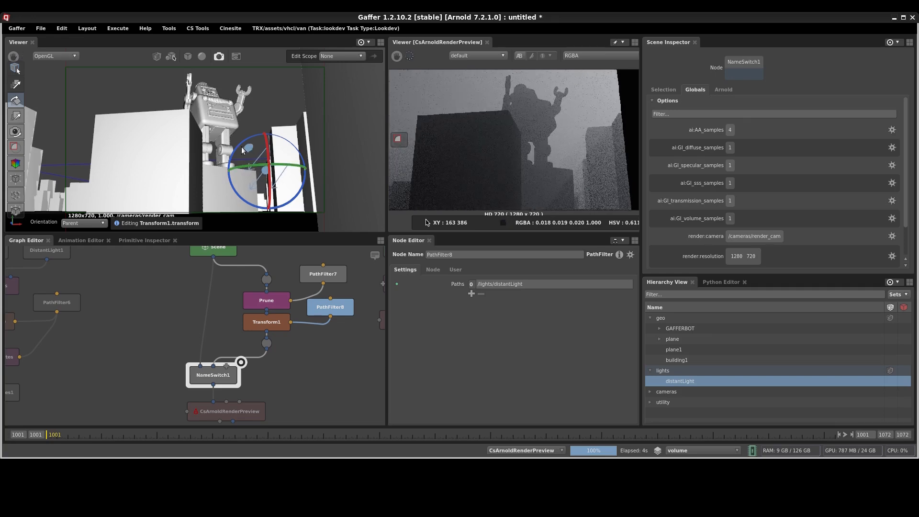
{"action": "left_click_drag", "start_coordinate": [248, 140], "coordinate": [244, 144]}
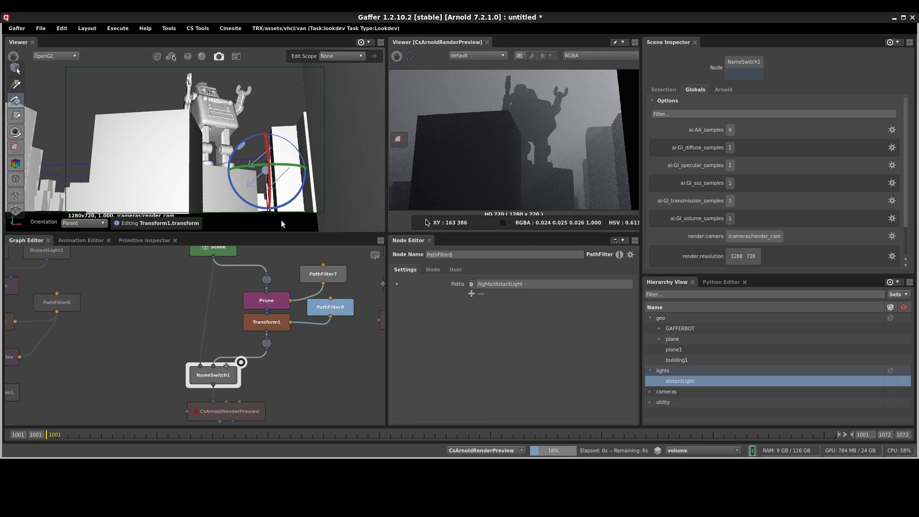
- Disable and re-enable the Prune and Transform1 nodes together to compare their effect on the volume render
{"action": "left_click_drag", "start_coordinate": [308, 348], "coordinate": [225, 285]}
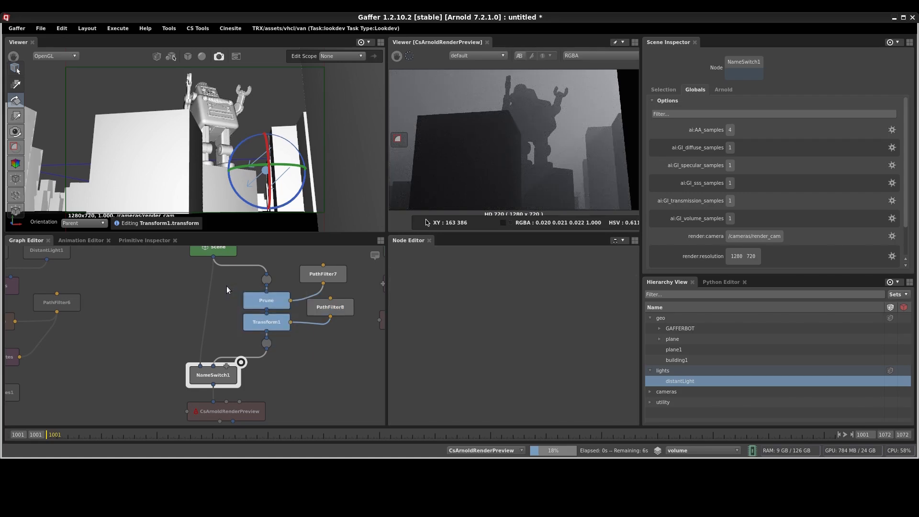
{"action": "key", "text": "d"}
{"action": "key", "text": "d"}
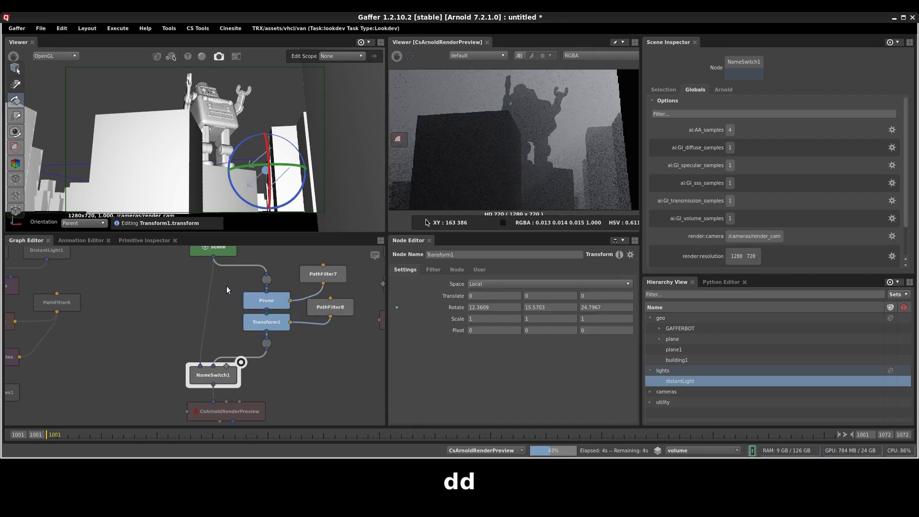
{"action": "key", "text": "d"}
{"action": "key", "text": "d"}
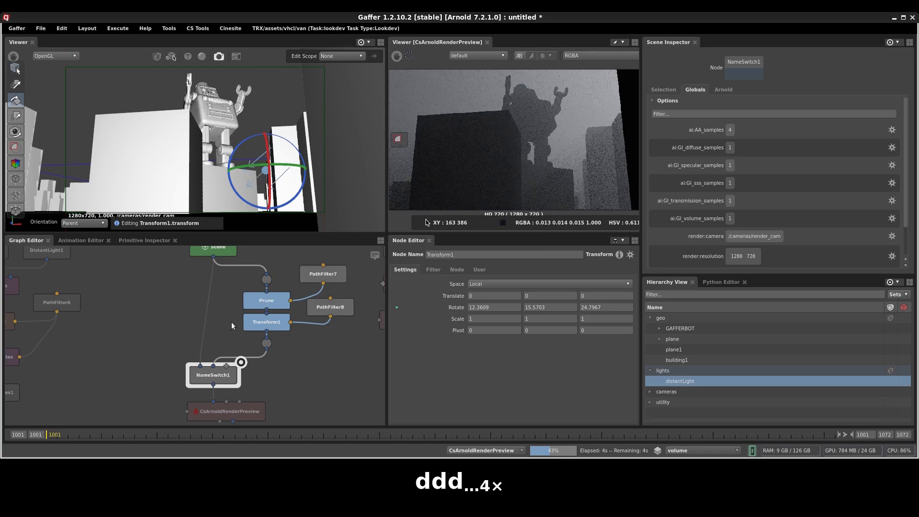
- Switch the active render pass to beauty, back to volume and again to beauty to compare the two branches
{"action": "middle_click_drag", "start_coordinate": [287, 369], "coordinate": [289, 376]}
{"action": "left_click", "coordinate": [289, 376]}
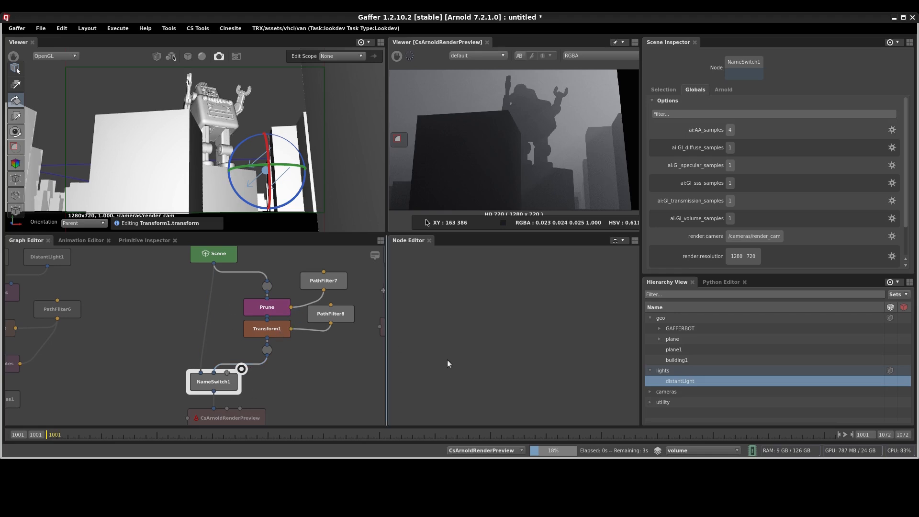
{"action": "left_click", "coordinate": [697, 450]}
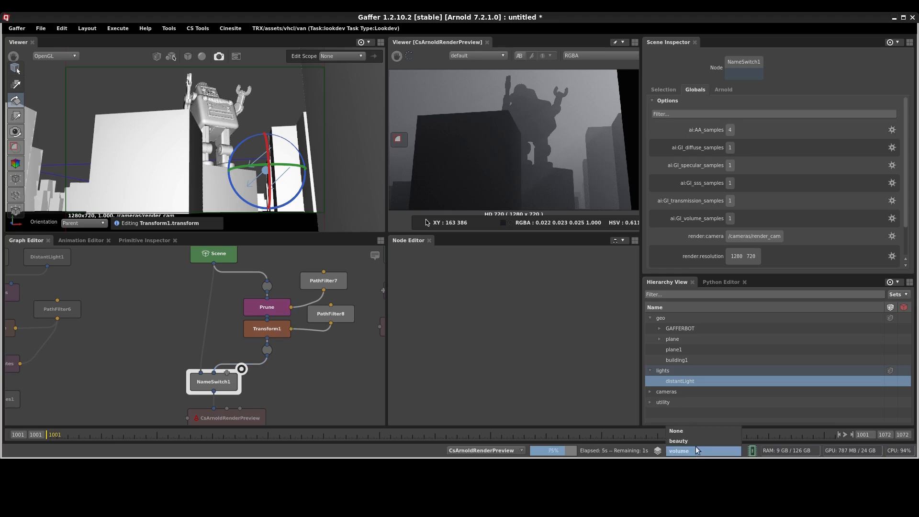
{"action": "left_click", "coordinate": [692, 440]}
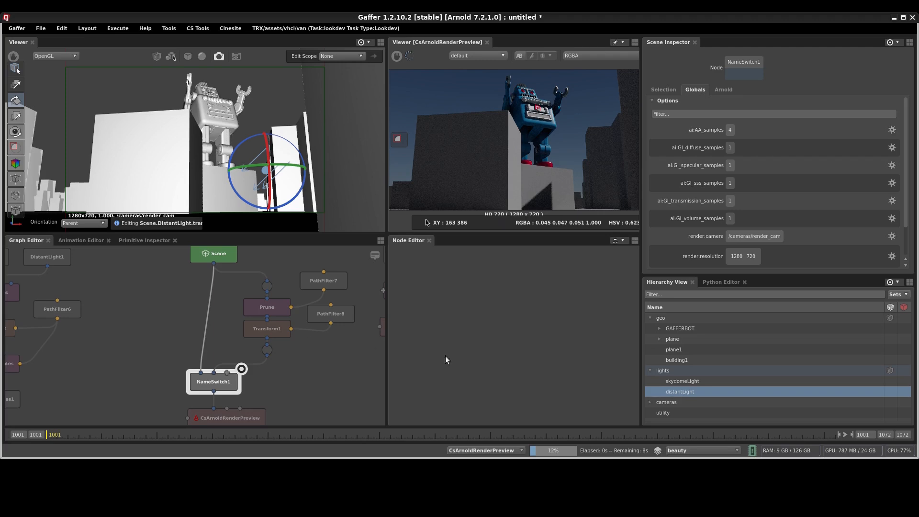
{"action": "left_click", "coordinate": [691, 453]}
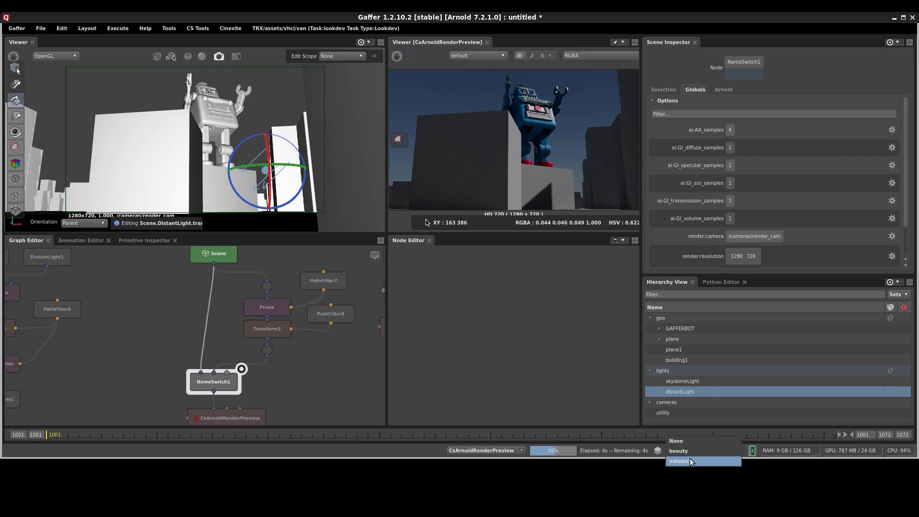
{"action": "left_click", "coordinate": [691, 461]}
{"action": "left_click", "coordinate": [689, 449]}
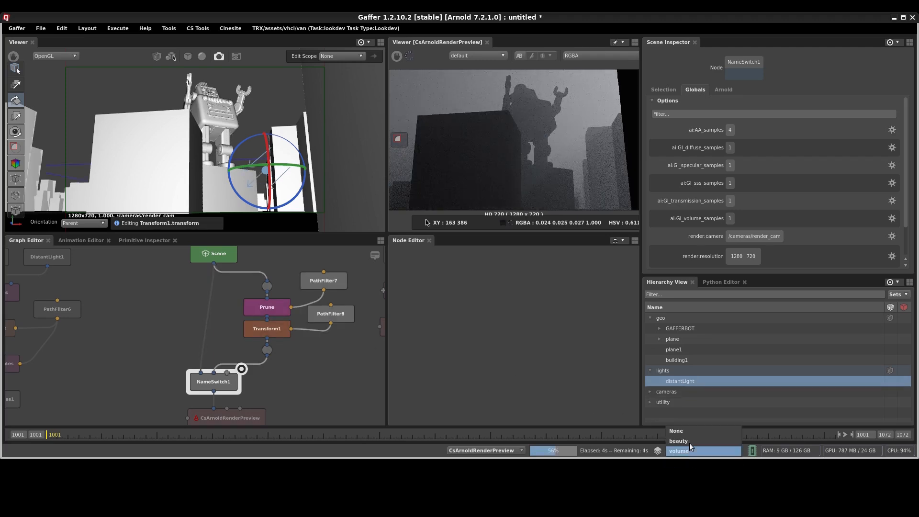
{"action": "left_click", "coordinate": [689, 441]}
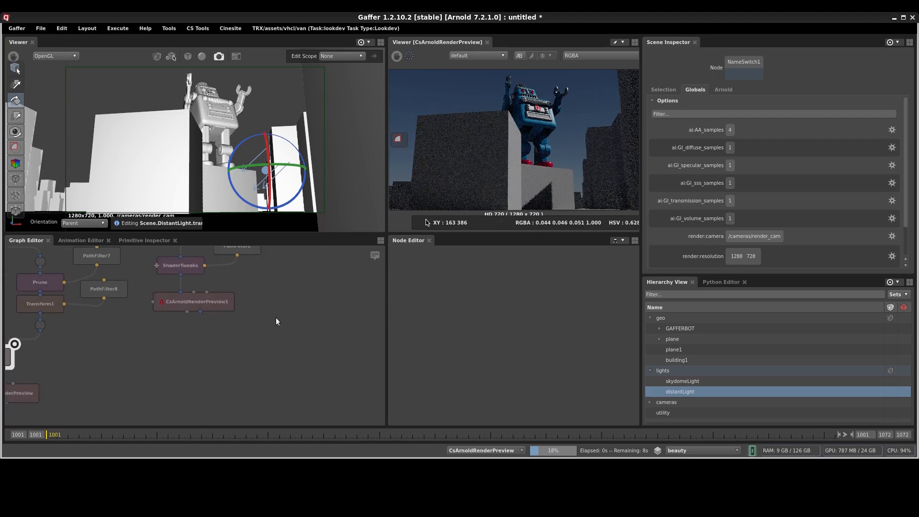
- Focus the lights setup's ShaderTweaks node, show CsArnoldRenderPreview1 in the second viewer, start its render and frame the image
{"action": "middle_click_drag", "start_coordinate": [275, 320], "coordinate": [282, 372]}
{"action": "left_click_drag", "start_coordinate": [304, 385], "coordinate": [279, 289]}
{"action": "left_click", "coordinate": [342, 329]}
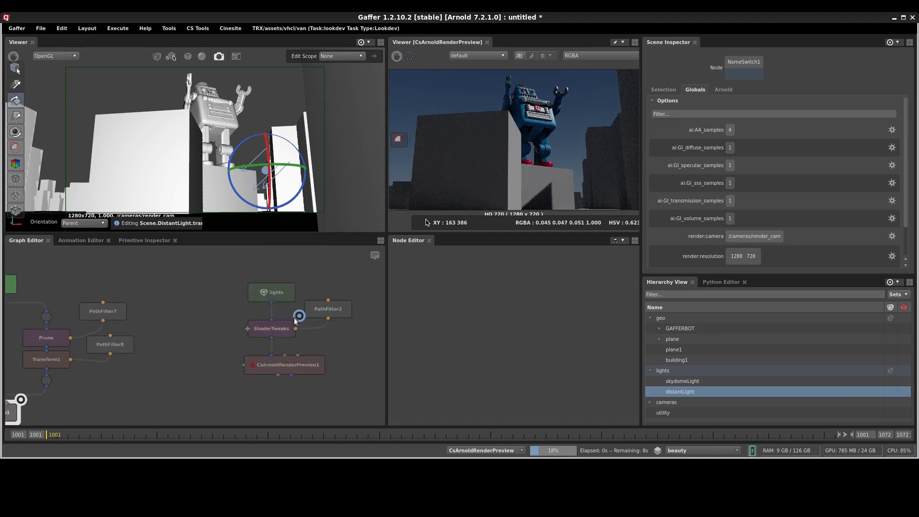
{"action": "left_click", "coordinate": [295, 321]}
{"action": "key", "text": "q"}
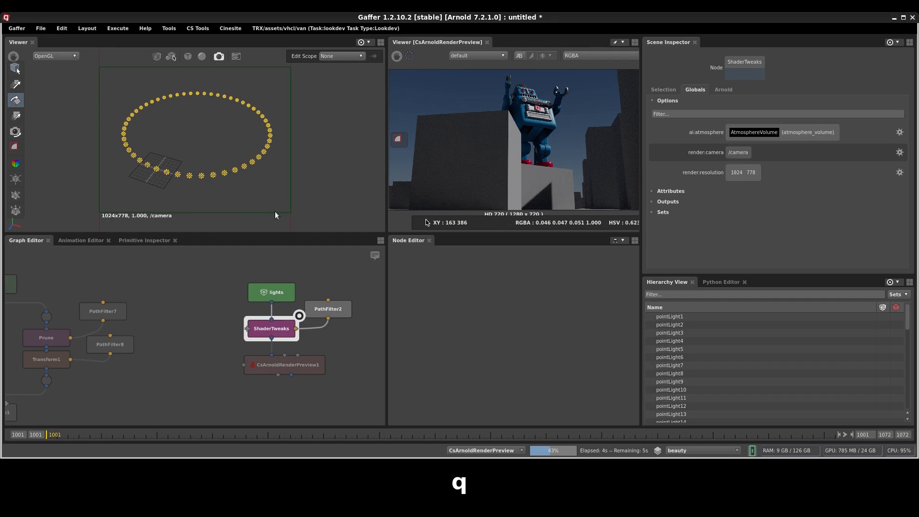
{"action": "left_click", "coordinate": [317, 366]}
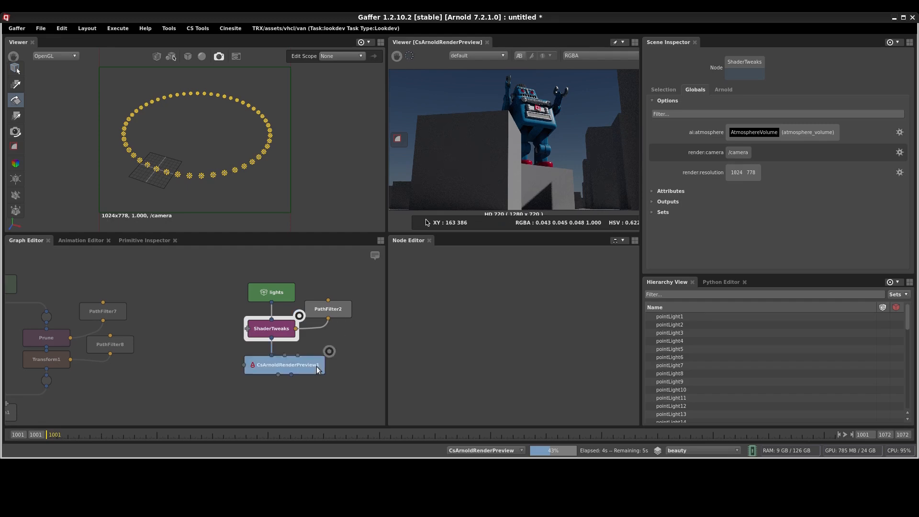
{"action": "key", "text": "p"}
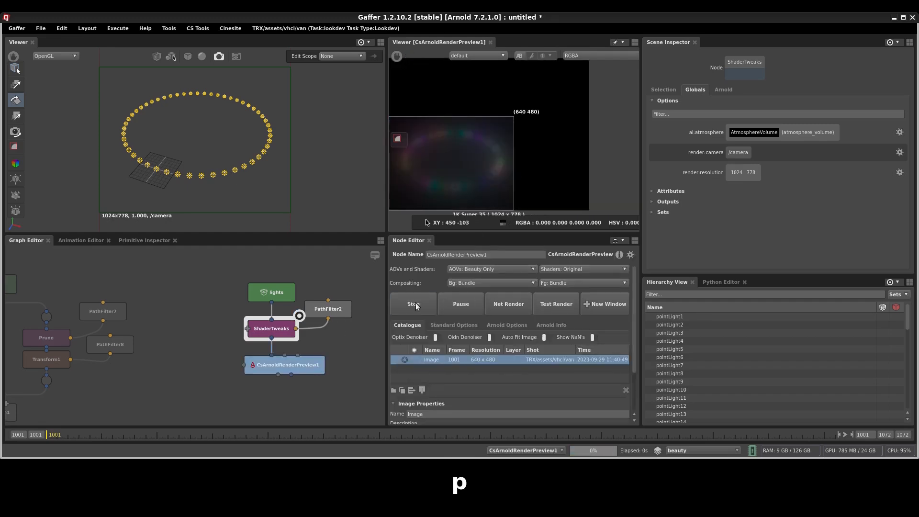
{"action": "middle_click_drag", "start_coordinate": [477, 142], "coordinate": [490, 146]}
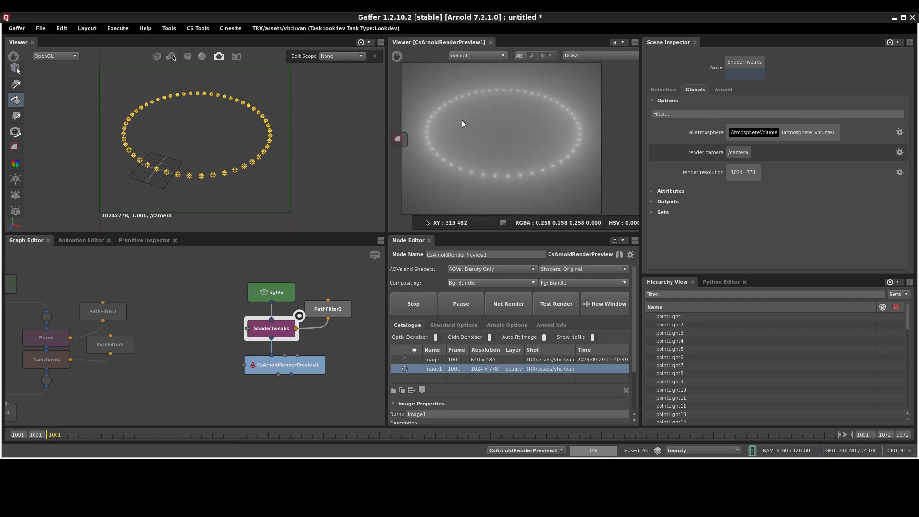
- Randomise the color tweak value of the ShaderTweaks node, keeping the Random node's settings clear of the render view
{"action": "left_click", "coordinate": [283, 331]}
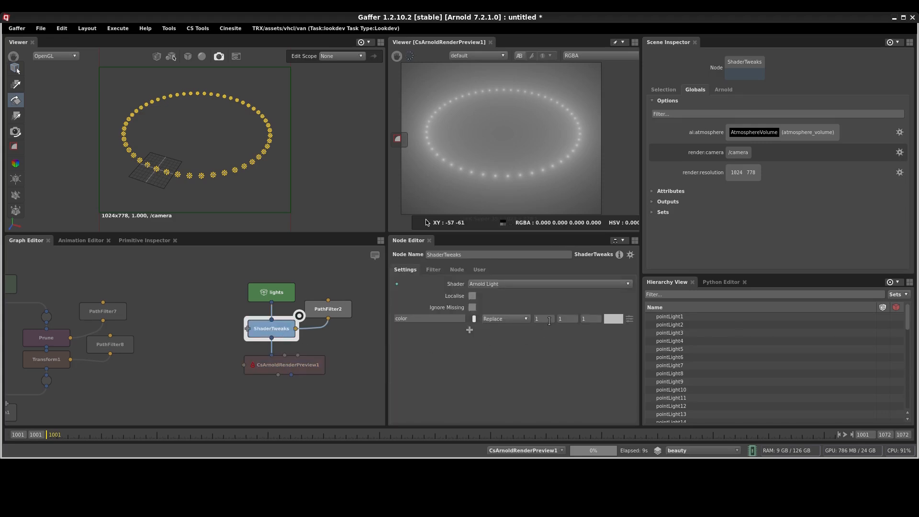
{"action": "left_click_drag", "start_coordinate": [546, 320], "coordinate": [583, 318], "text": "ctrl"}
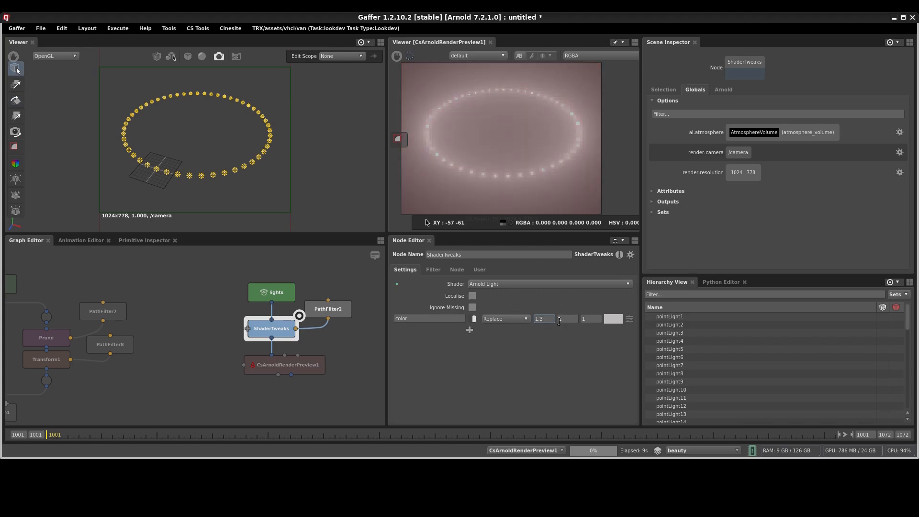
{"action": "key", "text": "ctrl+z"}
{"action": "right_click", "coordinate": [616, 321]}
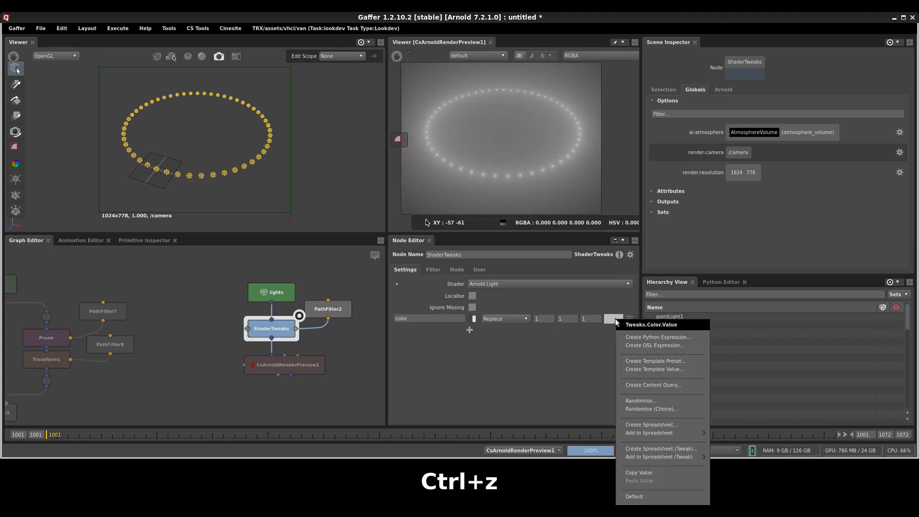
{"action": "left_click", "coordinate": [639, 403]}
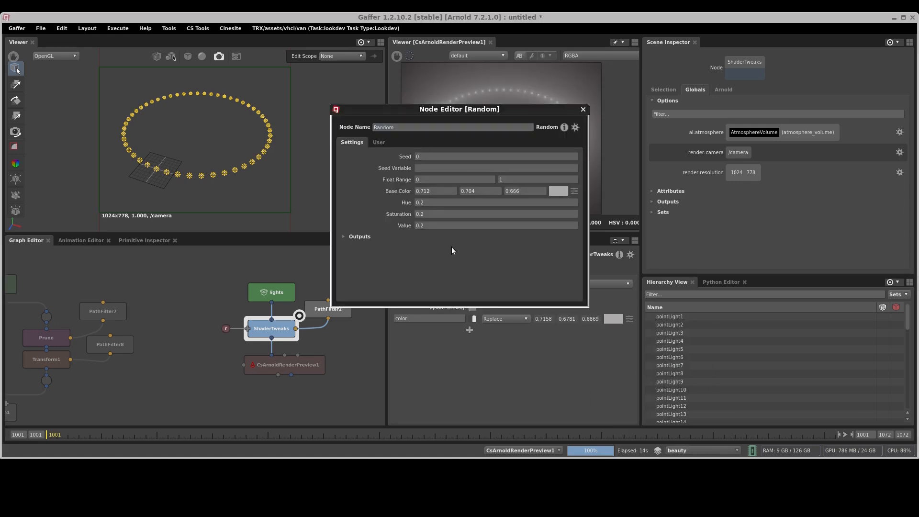
{"action": "left_click_drag", "start_coordinate": [451, 246], "coordinate": [620, 219], "text": "alt"}
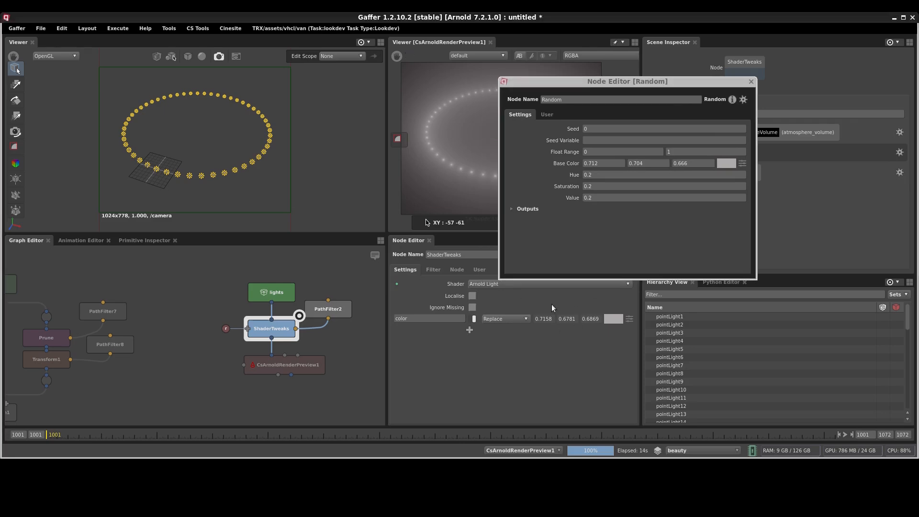
{"action": "left_click_drag", "start_coordinate": [569, 269], "coordinate": [637, 329], "text": "alt"}
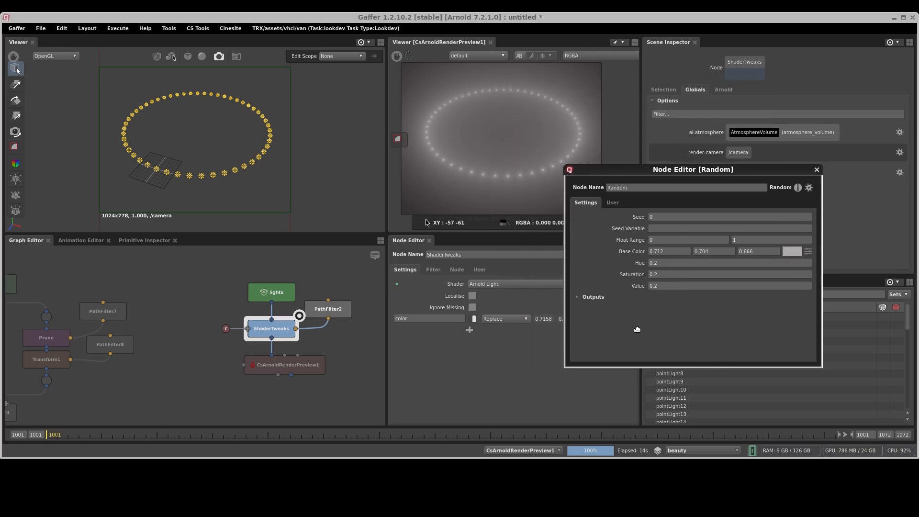
- Set the Random node's Base Color to pure red: 1, 0, 0
{"action": "left_click", "coordinate": [671, 252]}
{"action": "type", "text": "1"}
{"action": "key", "text": "Tab"}
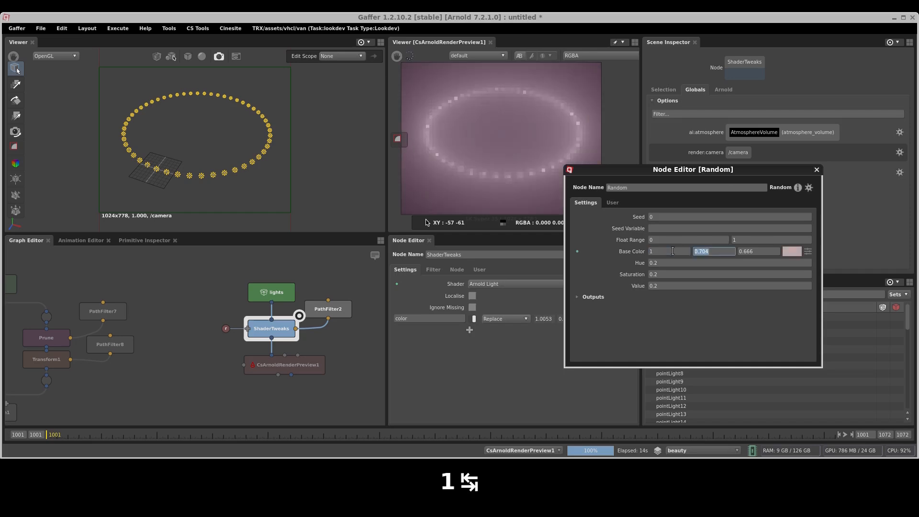
{"action": "type", "text": "0"}
{"action": "key", "text": "Tab"}
{"action": "type", "text": "0"}
{"action": "key", "text": "Tab"}
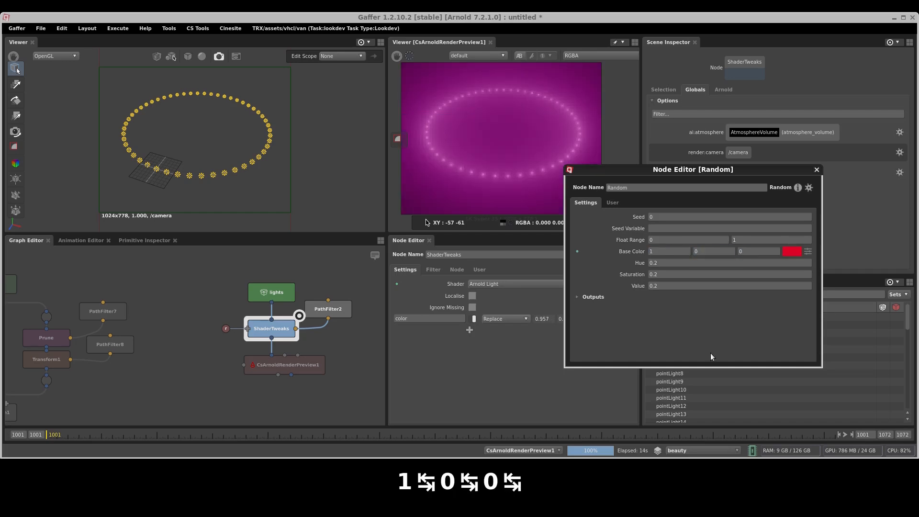
{"action": "left_click", "coordinate": [660, 262]}
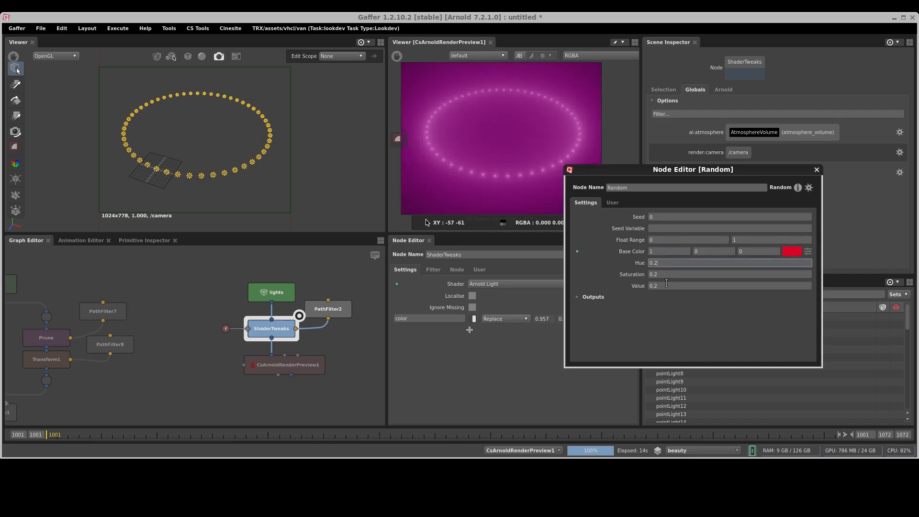
{"action": "left_click", "coordinate": [672, 301]}
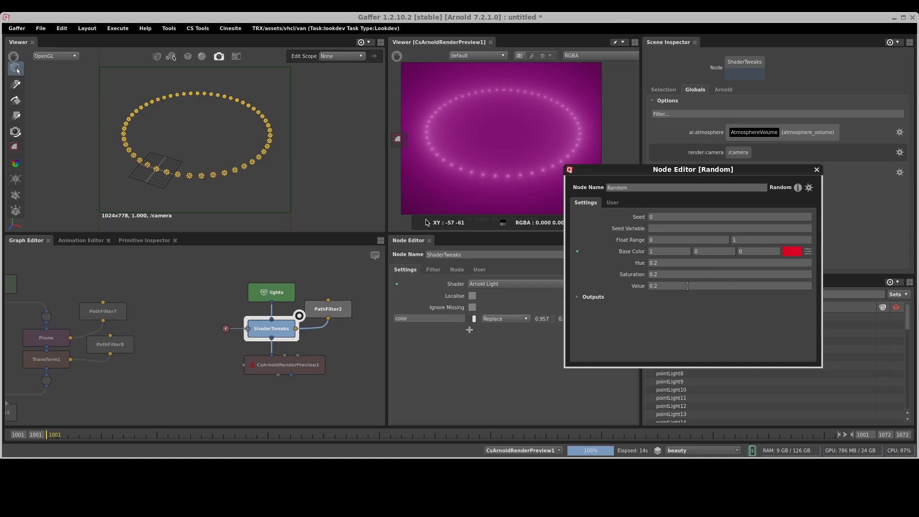
- Set the Random node's Seed to 9 to vary the colour shared by all lights
{"action": "left_click", "coordinate": [659, 216]}
{"action": "type", "text": "1"}
{"action": "left_click_drag", "start_coordinate": [723, 212], "coordinate": [658, 216], "text": "ctrl"}
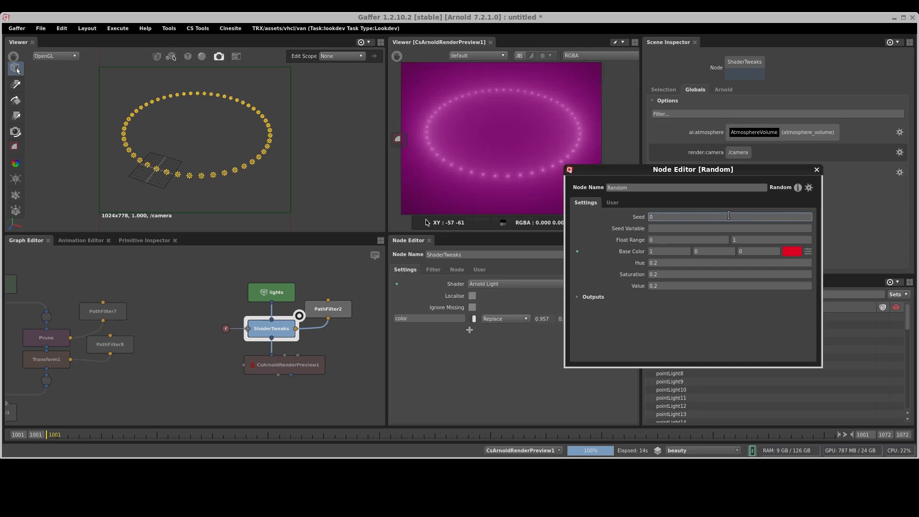
{"action": "left_click_drag", "start_coordinate": [728, 215], "coordinate": [865, 214], "text": "ctrl"}
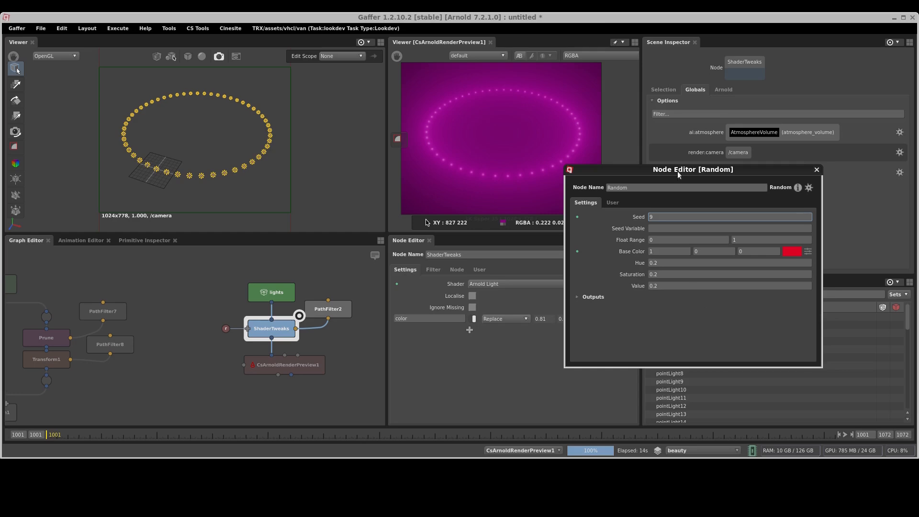
- Set the Random node's Seed Variable to scene:path so each point light gets its own colour
{"action": "left_click_drag", "start_coordinate": [677, 170], "coordinate": [482, 128]}
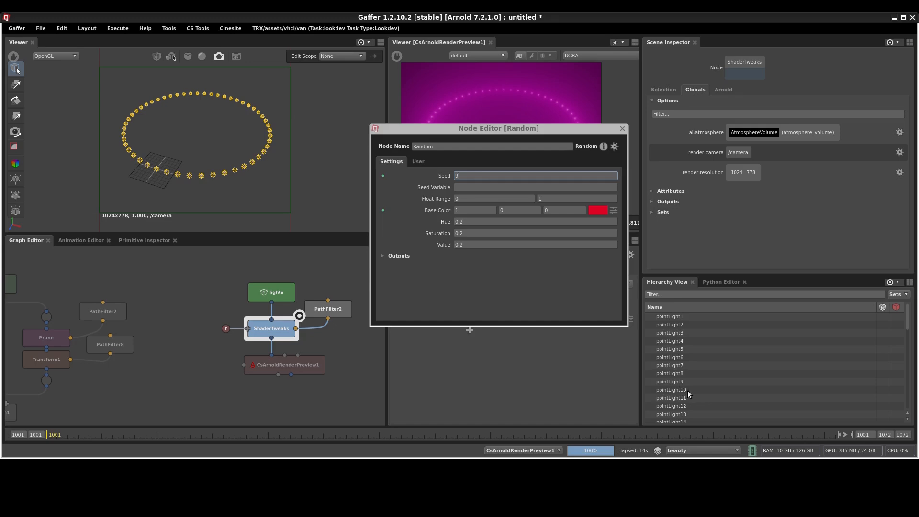
{"action": "left_click", "coordinate": [525, 151]}
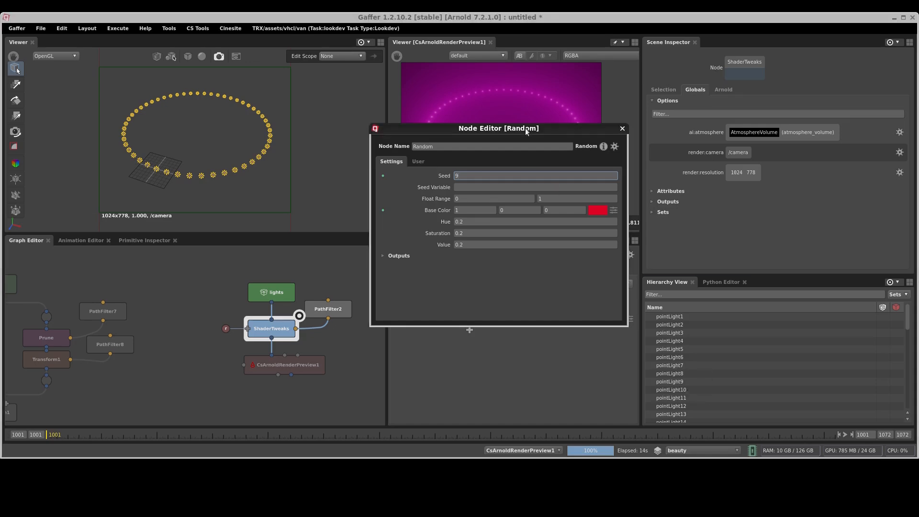
{"action": "left_click_drag", "start_coordinate": [525, 128], "coordinate": [722, 167]}
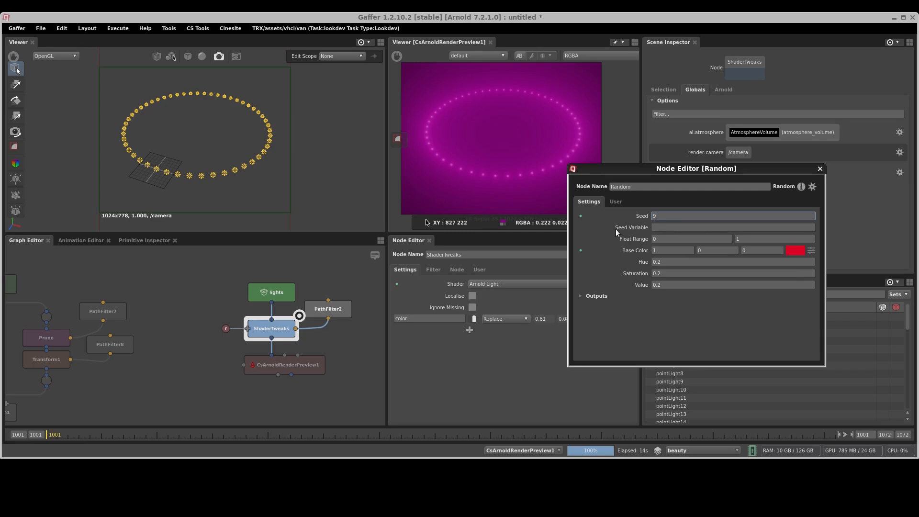
{"action": "left_click_drag", "start_coordinate": [661, 165], "coordinate": [444, 121]}
{"action": "left_click", "coordinate": [502, 185]}
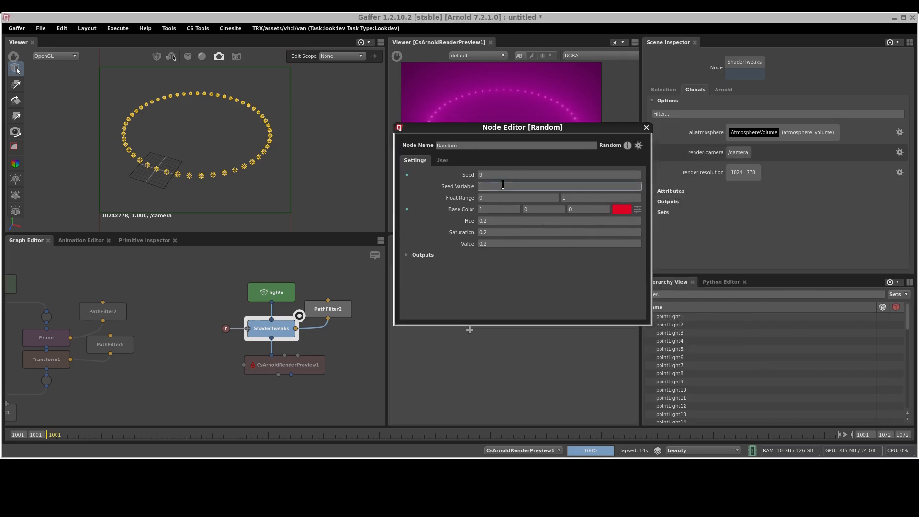
{"action": "type", "text": "scene:path"}
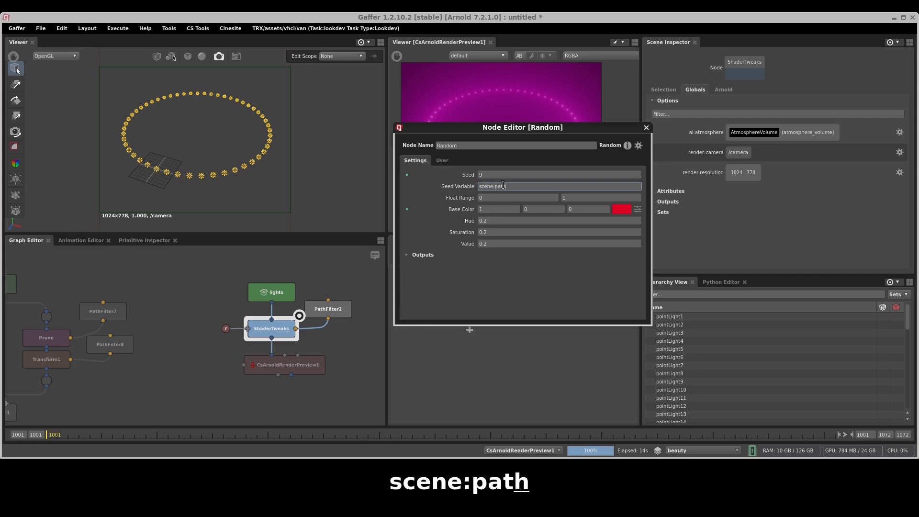
{"action": "key", "text": "Return"}
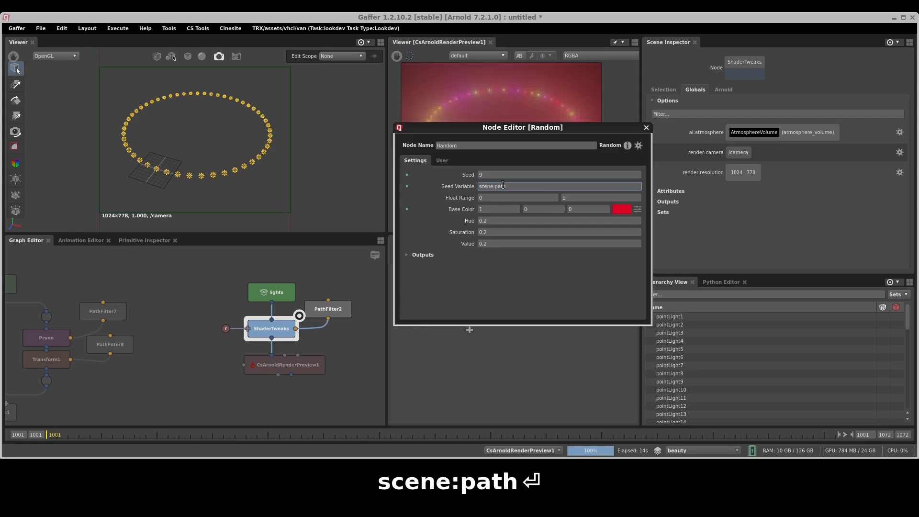
- Check the list of point lights in the scene hierarchy and set the Random node's Seed to 7
{"action": "left_click_drag", "start_coordinate": [508, 247], "coordinate": [699, 307], "text": "alt"}
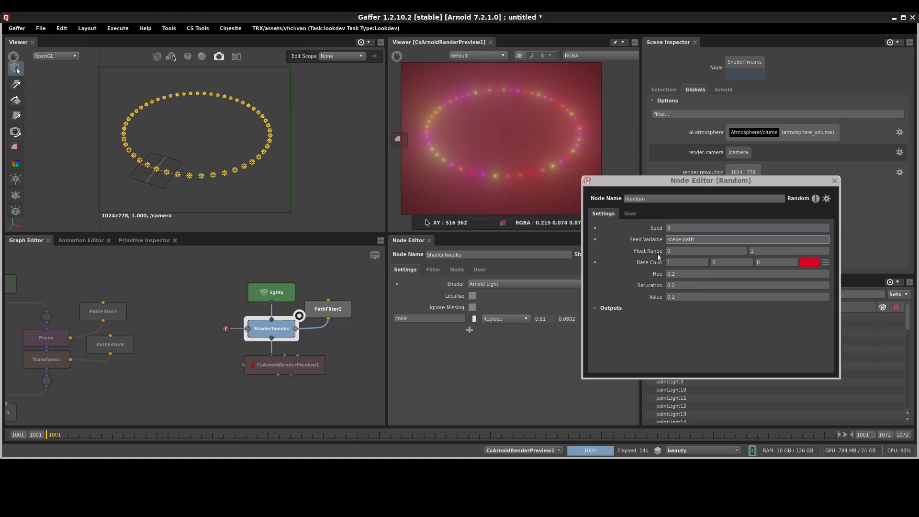
{"action": "left_click_drag", "start_coordinate": [665, 303], "coordinate": [467, 316], "text": "alt"}
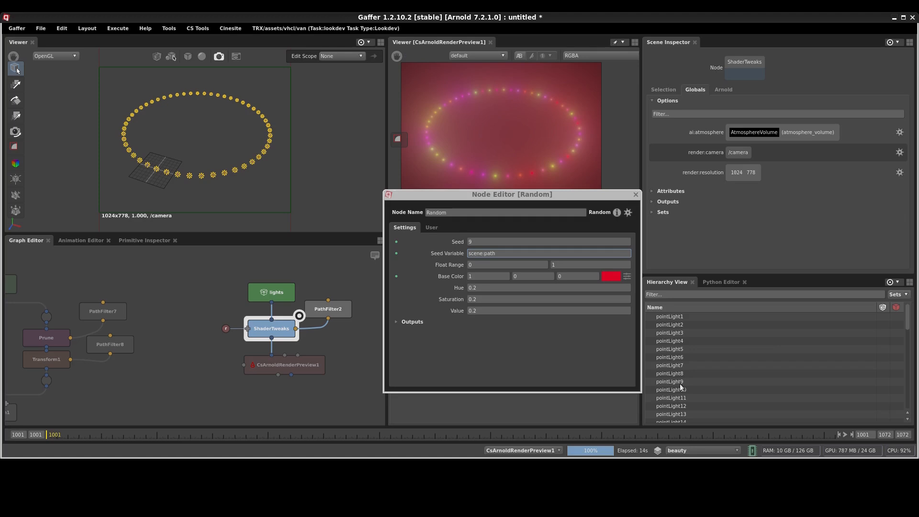
{"action": "scroll", "coordinate": [684, 381], "scroll_direction": "down", "scroll_amount": 7}
{"action": "scroll", "coordinate": [676, 358], "scroll_direction": "down", "scroll_amount": 6}
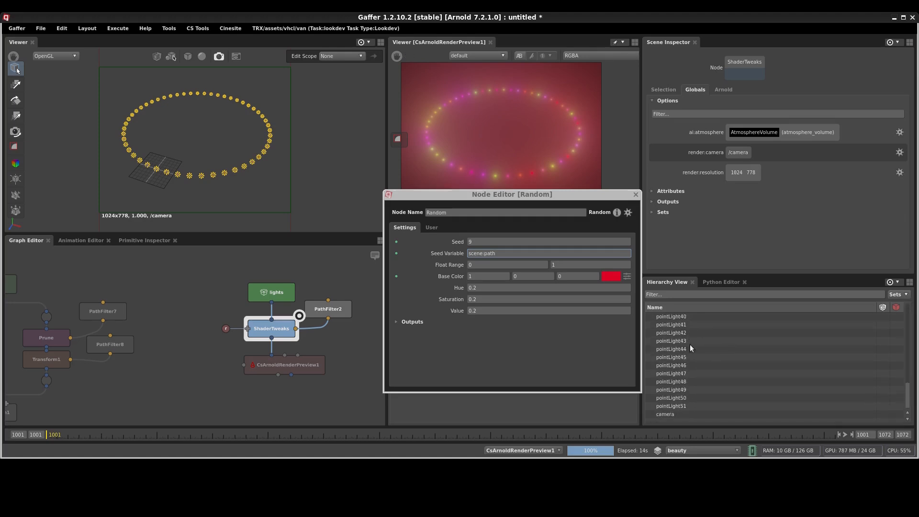
{"action": "scroll", "coordinate": [690, 345], "scroll_direction": "up", "scroll_amount": 13}
{"action": "left_click_drag", "start_coordinate": [573, 302], "coordinate": [752, 339], "text": "alt"}
{"action": "left_click_drag", "start_coordinate": [672, 259], "coordinate": [586, 265], "text": "ctrl"}
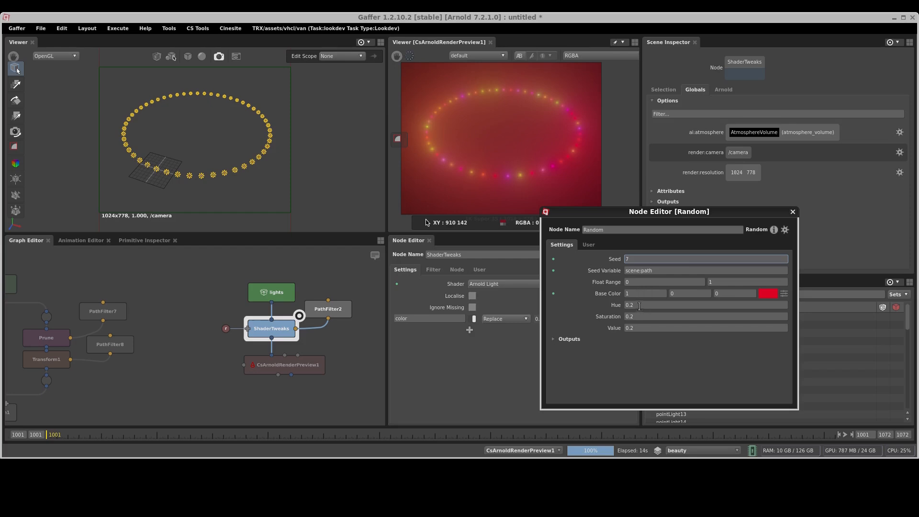
- Set the Random node's Hue, Saturation and Value variation to 1 each
{"action": "left_click_drag", "start_coordinate": [640, 306], "coordinate": [683, 307], "text": "ctrl"}
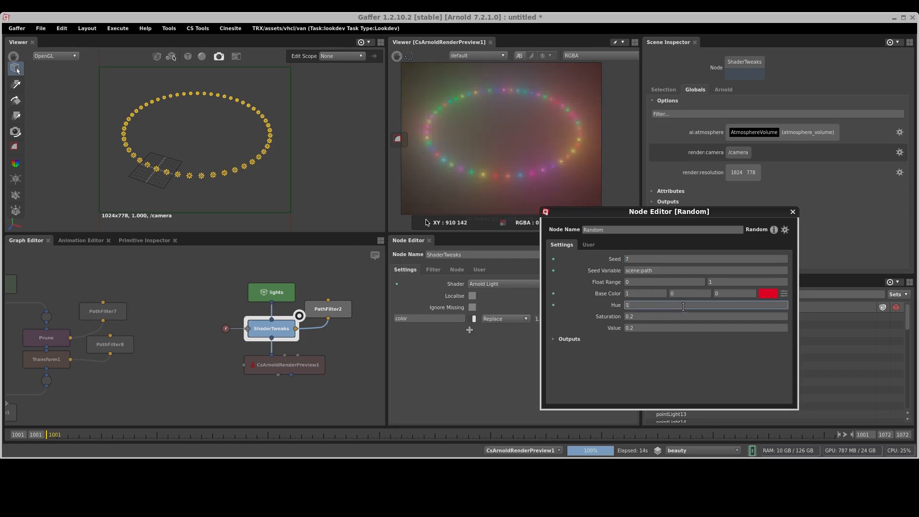
{"action": "left_click", "coordinate": [678, 353]}
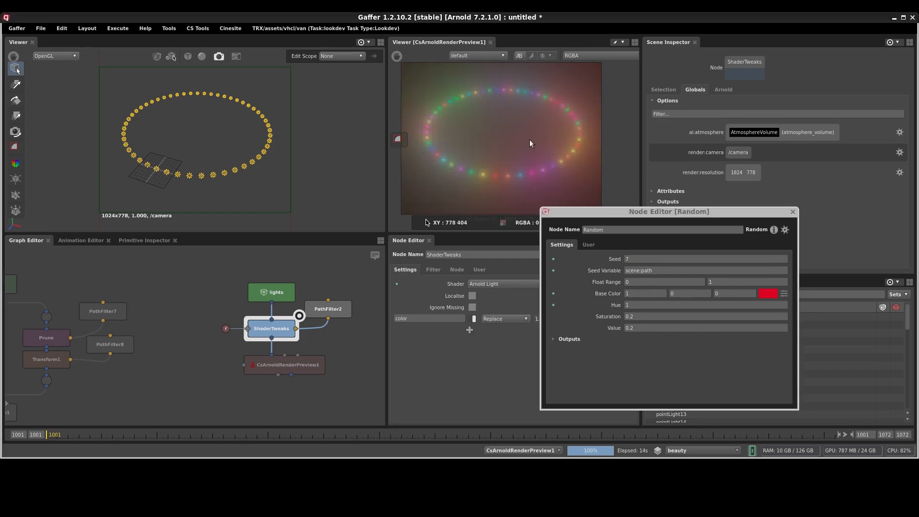
{"action": "left_click_drag", "start_coordinate": [635, 316], "coordinate": [680, 330], "text": "ctrl"}
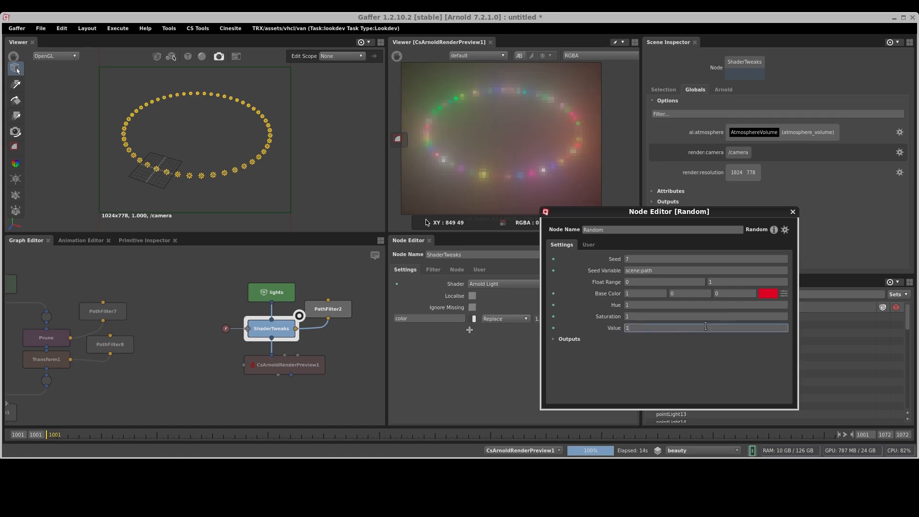
{"action": "left_click", "coordinate": [644, 363]}
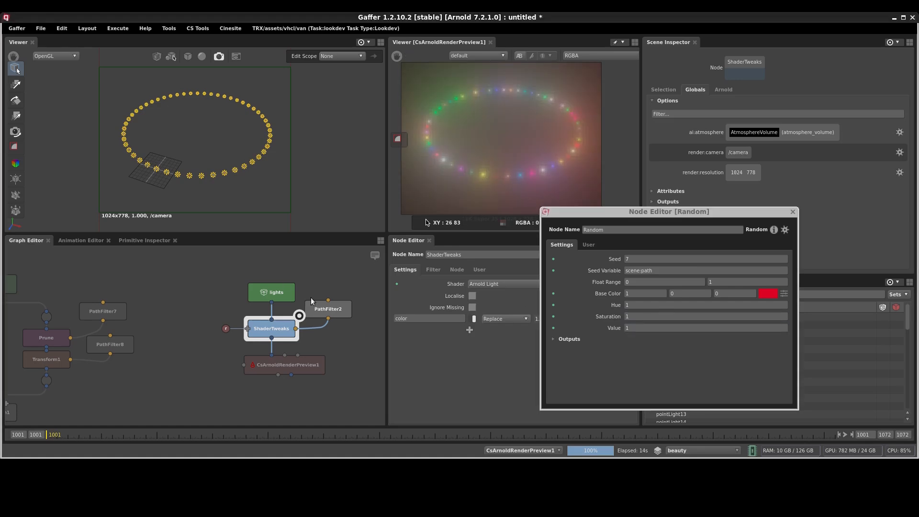
- Stop the CsArnoldRenderPreview1 render of the point lights
{"action": "middle_click_drag", "start_coordinate": [352, 353], "coordinate": [180, 363]}
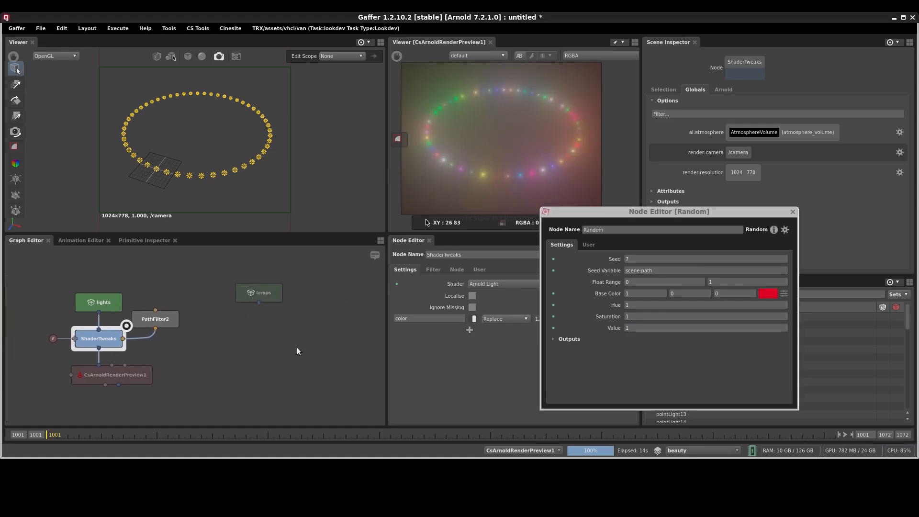
{"action": "middle_click_drag", "start_coordinate": [296, 346], "coordinate": [214, 327]}
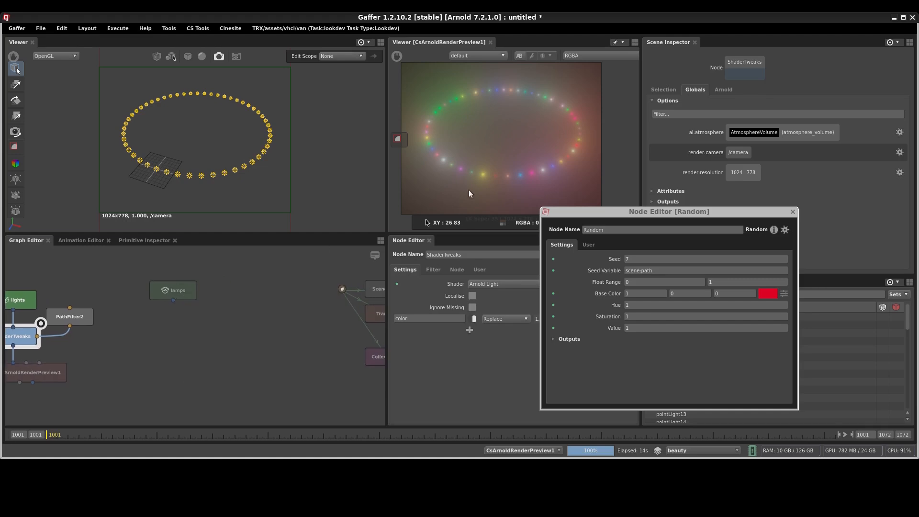
{"action": "left_click", "coordinate": [61, 371]}
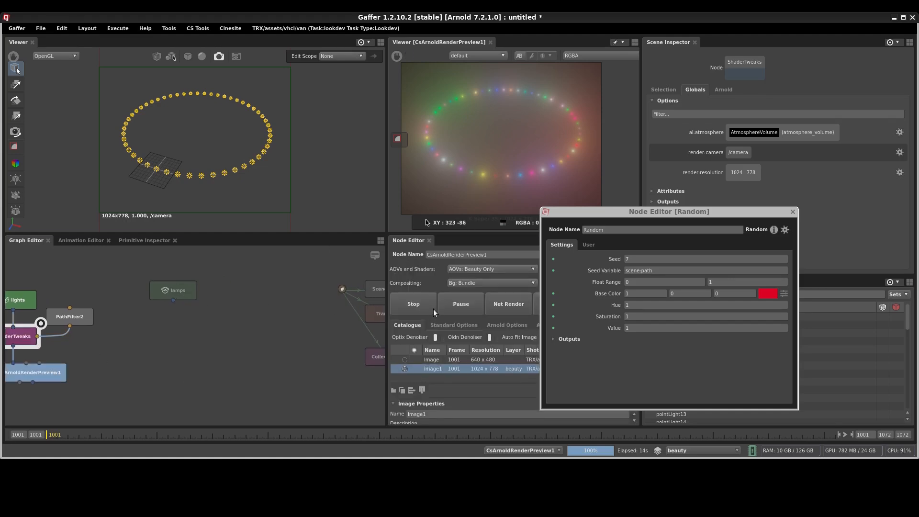
- Focus the lamps node and switch the scene viewer to a free view of its lampposts
{"action": "left_click_drag", "start_coordinate": [193, 290], "coordinate": [231, 296]}
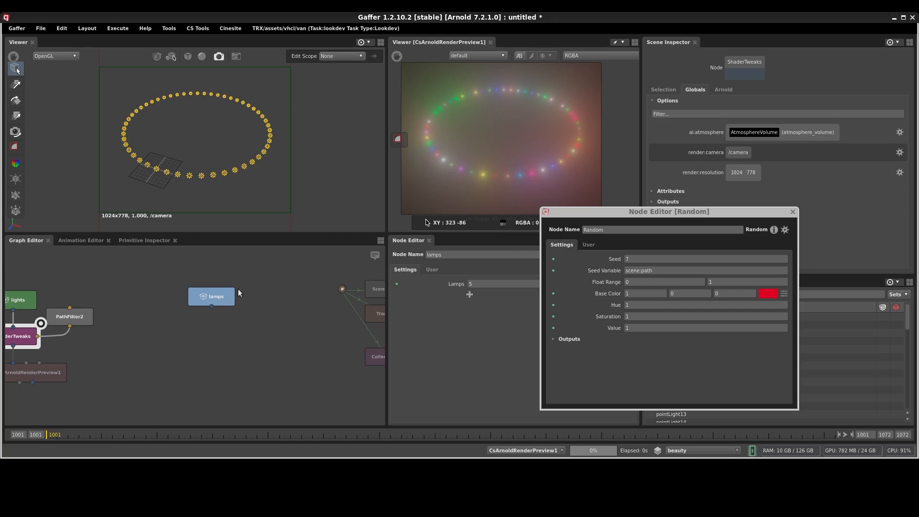
{"action": "left_click", "coordinate": [241, 283]}
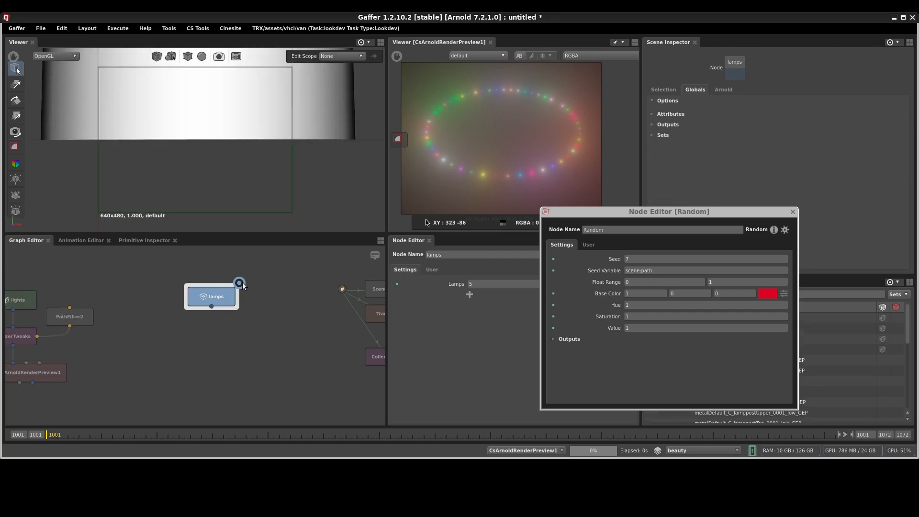
{"action": "left_click", "coordinate": [223, 62]}
{"action": "left_click", "coordinate": [230, 117]}
{"action": "left_click", "coordinate": [219, 56]}
{"action": "left_click", "coordinate": [234, 82]}
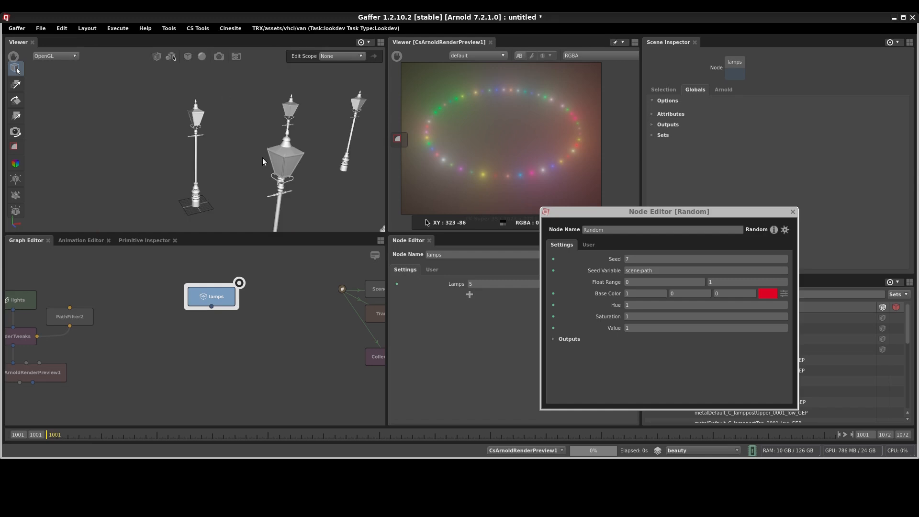
- Examine the rows of lampposts in the scene viewer from several angles and distances
{"action": "right_click_drag", "start_coordinate": [262, 157], "coordinate": [156, 145], "text": "alt"}
{"action": "left_click_drag", "start_coordinate": [156, 145], "coordinate": [211, 144], "text": "alt"}
{"action": "middle_click_drag", "start_coordinate": [210, 144], "coordinate": [167, 152], "text": "alt"}
{"action": "right_click_drag", "start_coordinate": [167, 153], "coordinate": [257, 156], "text": "alt"}
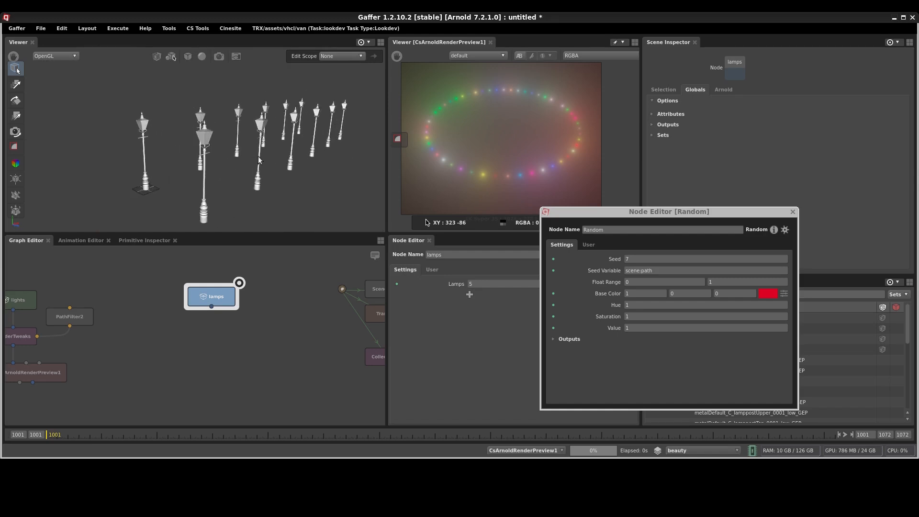
{"action": "middle_click_drag", "start_coordinate": [257, 155], "coordinate": [213, 147], "text": "alt"}
{"action": "left_click_drag", "start_coordinate": [214, 147], "coordinate": [234, 146], "text": "alt"}
{"action": "right_click_drag", "start_coordinate": [124, 133], "coordinate": [220, 146], "text": "alt"}
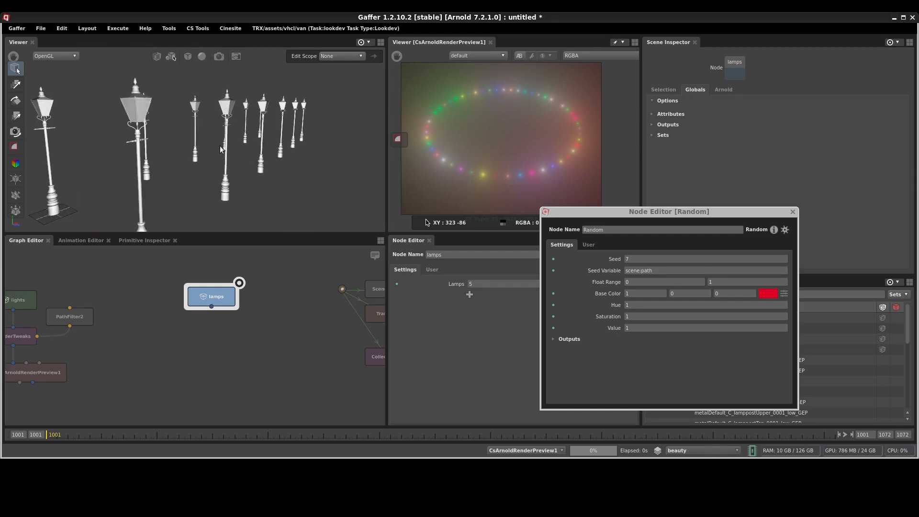
{"action": "left_click_drag", "start_coordinate": [220, 146], "coordinate": [205, 80], "text": "alt"}
- Switch the viewer's shading to X-Ray and frame the nearest lamppost's lantern
{"action": "left_click", "coordinate": [203, 59]}
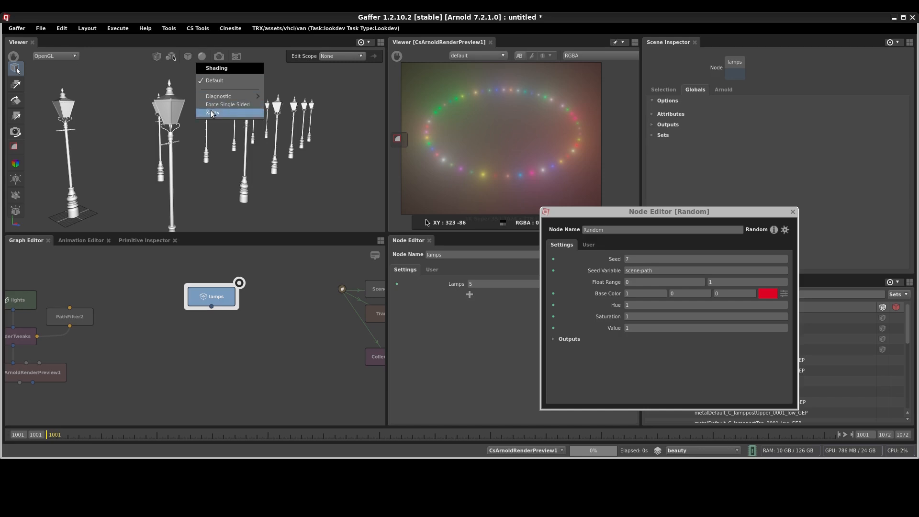
{"action": "left_click", "coordinate": [213, 114]}
{"action": "left_click_drag", "start_coordinate": [213, 113], "coordinate": [254, 142], "text": "alt"}
{"action": "middle_click_drag", "start_coordinate": [253, 142], "coordinate": [283, 144], "text": "alt"}
{"action": "right_click_drag", "start_coordinate": [139, 133], "coordinate": [167, 152], "text": "alt"}
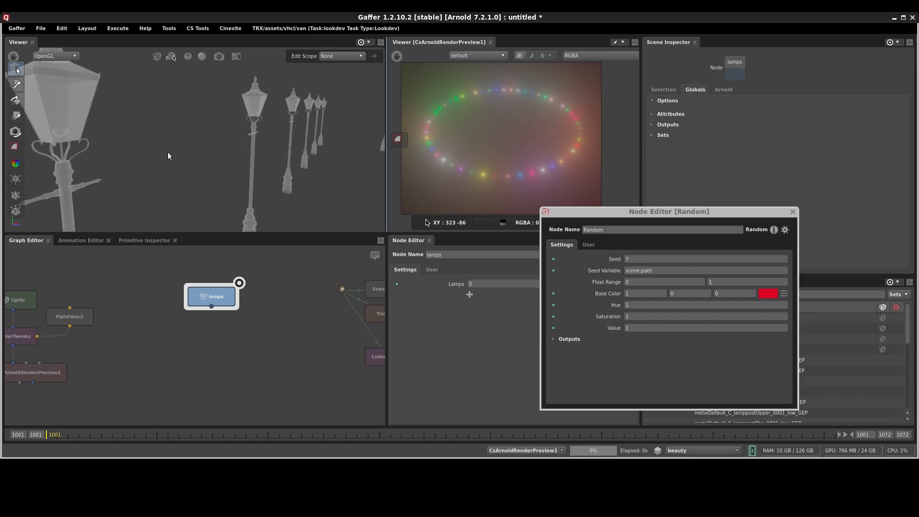
{"action": "middle_click_drag", "start_coordinate": [168, 151], "coordinate": [209, 156], "text": "alt"}
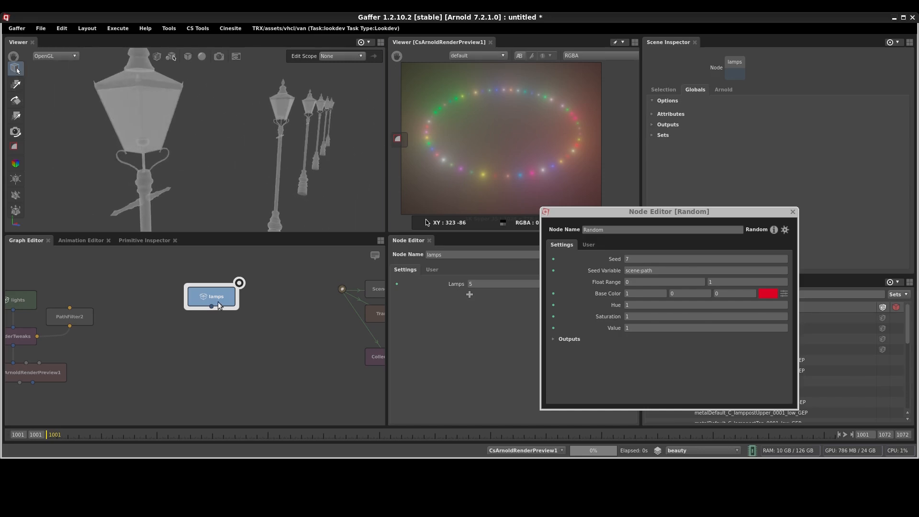
- Add a PointLight node beside the lamps node and close the floating Random node editor
{"action": "left_click", "coordinate": [272, 303]}
{"action": "key", "text": "Tab"}
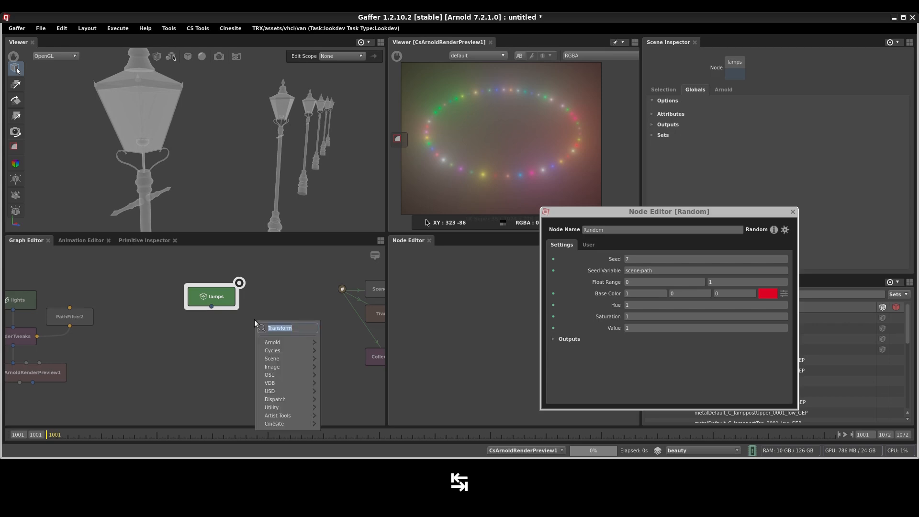
{"action": "type", "text": "point"}
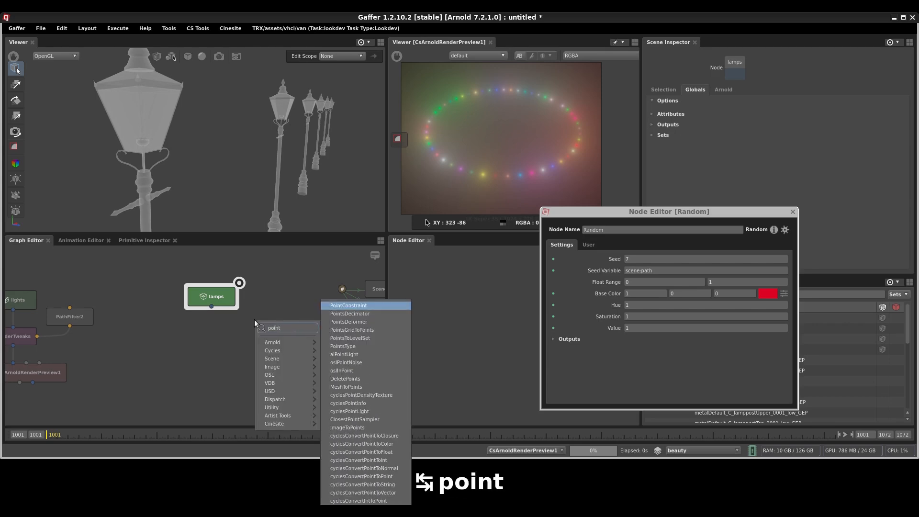
{"action": "type", "text": "li"}
{"action": "key", "text": "Return"}
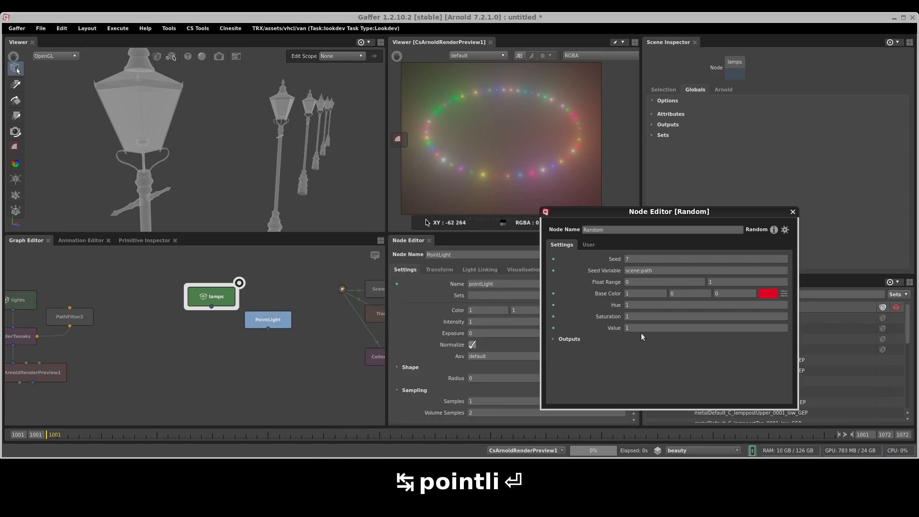
{"action": "key", "text": "super+q"}
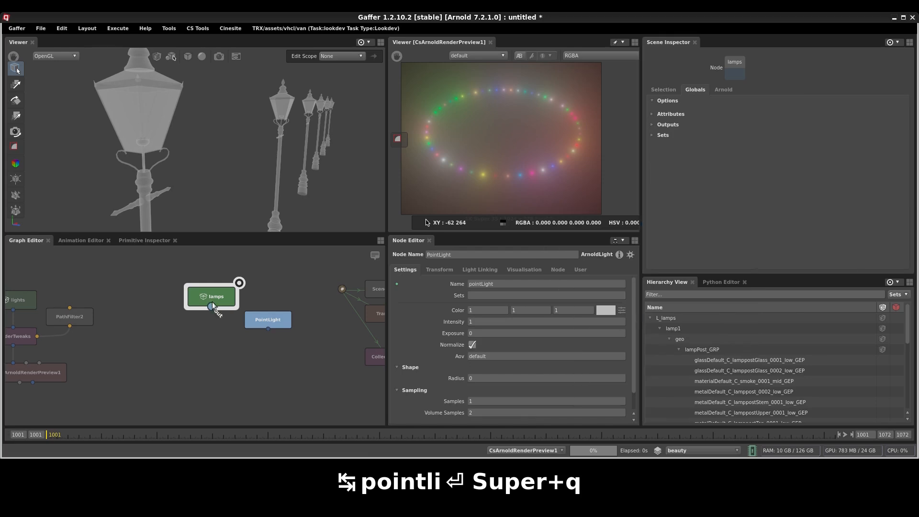
- Add a Parent node below lamps, feeding the lamps scene into its main input and PointLight into its child input
{"action": "left_click", "coordinate": [211, 338]}
{"action": "key", "text": "Tab"}
{"action": "type", "text": "parent"}
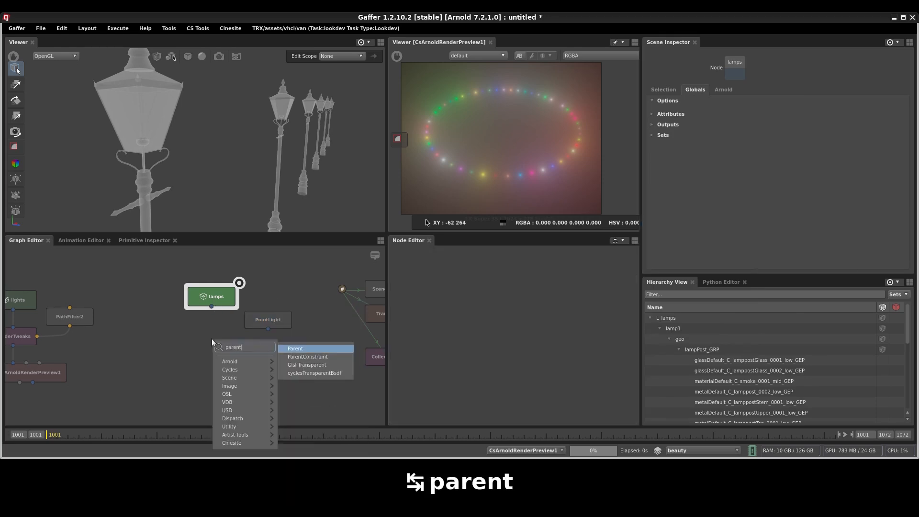
{"action": "key", "text": "Return"}
{"action": "left_click_drag", "start_coordinate": [211, 307], "coordinate": [277, 323]}
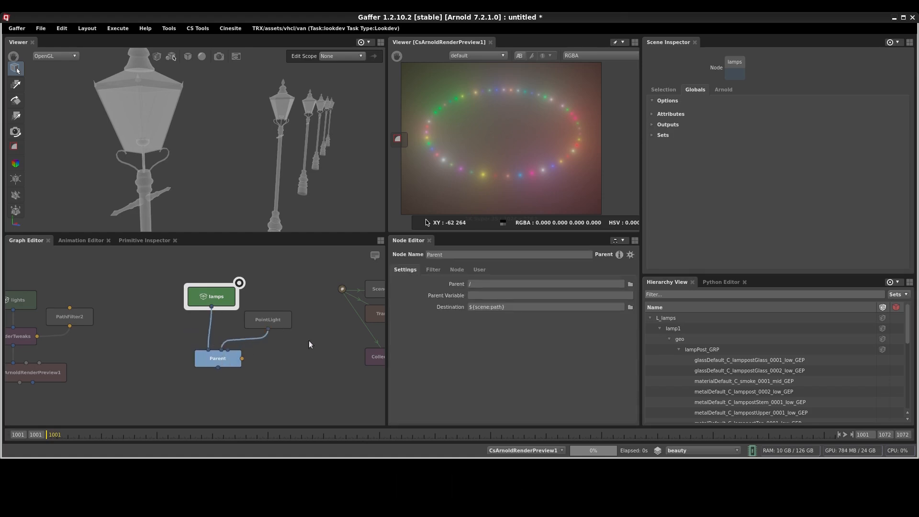
{"action": "key", "text": "ctrl+alt+r"}
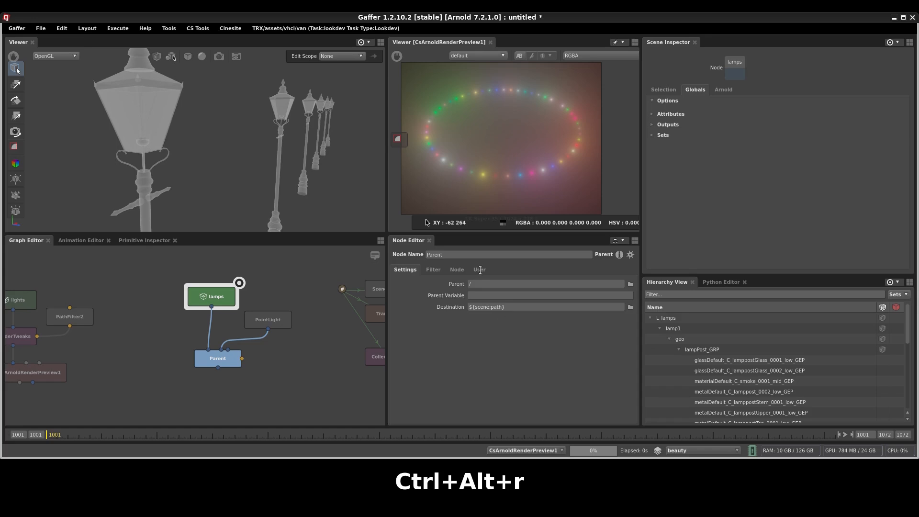
- Create a path filter on the Parent node targeting the metalDefault_C_lamppost_0002_low_GEP mesh inside the nearest lantern, and place it beside the node
{"action": "left_click", "coordinate": [465, 285]}
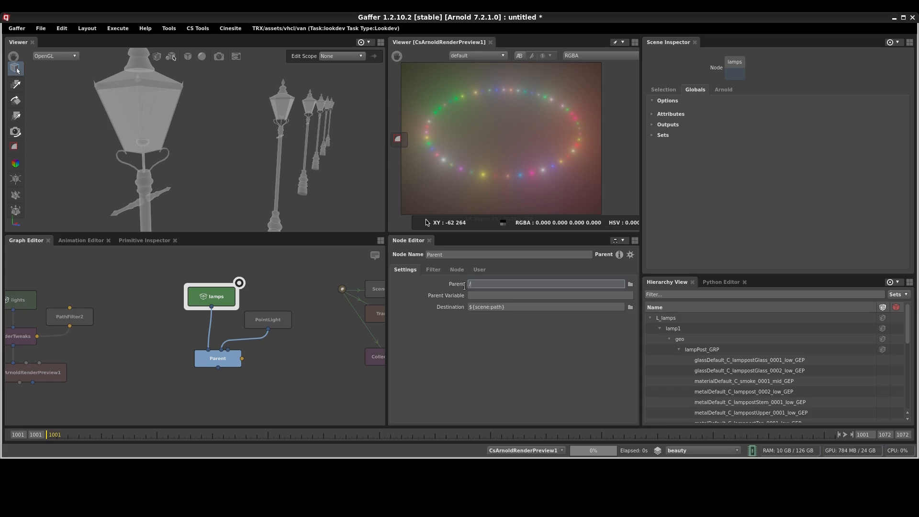
{"action": "scroll", "coordinate": [239, 364], "scroll_direction": "up", "scroll_amount": 3}
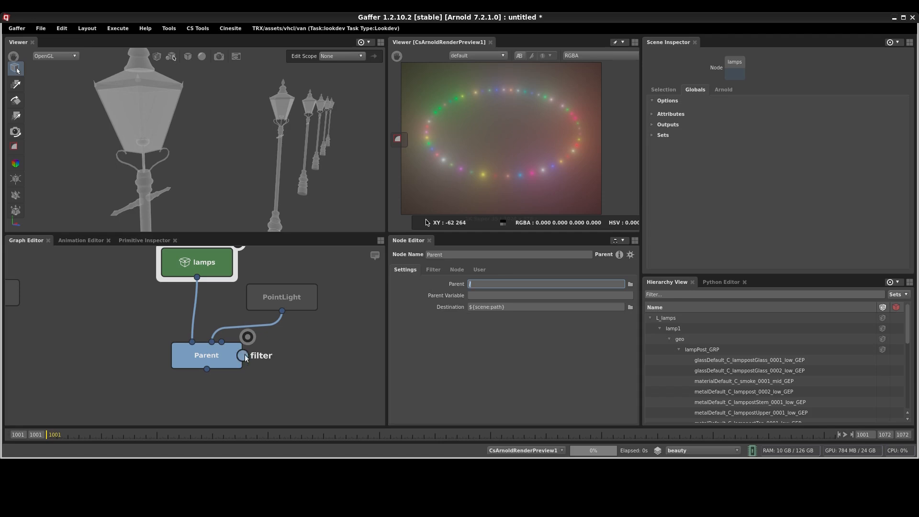
{"action": "left_click", "coordinate": [143, 143]}
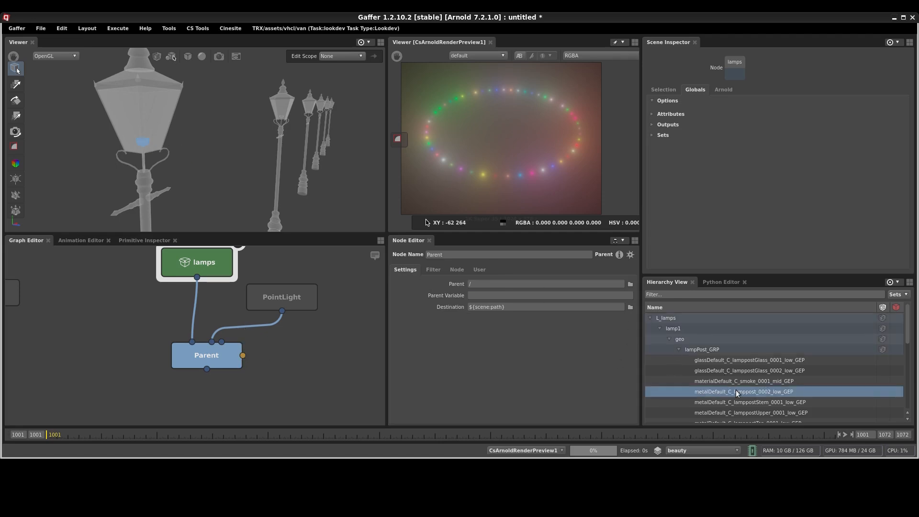
{"action": "left_click", "coordinate": [252, 353]}
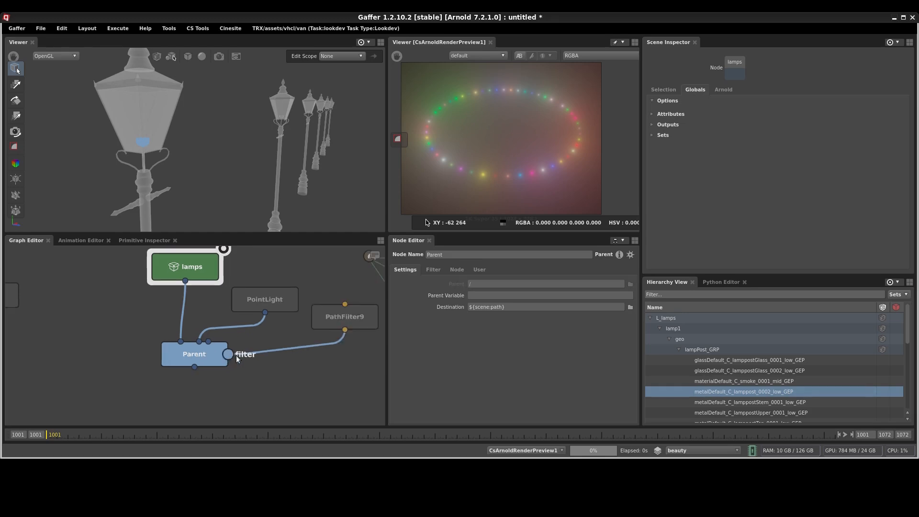
{"action": "left_click_drag", "start_coordinate": [354, 318], "coordinate": [333, 330]}
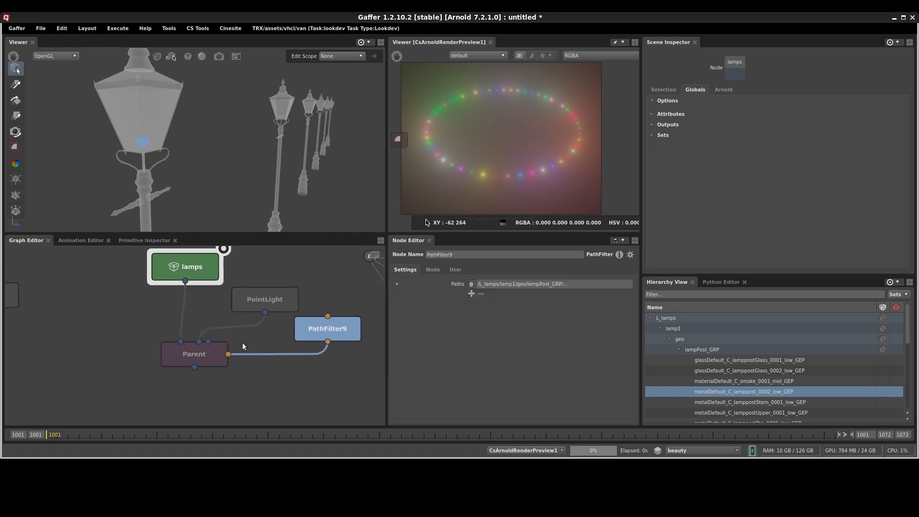
- Focus the Parent node and select the pointLight under metalDefault_C_lamppost_0002_low_GEP in the scene hierarchy
{"action": "left_click", "coordinate": [222, 343]}
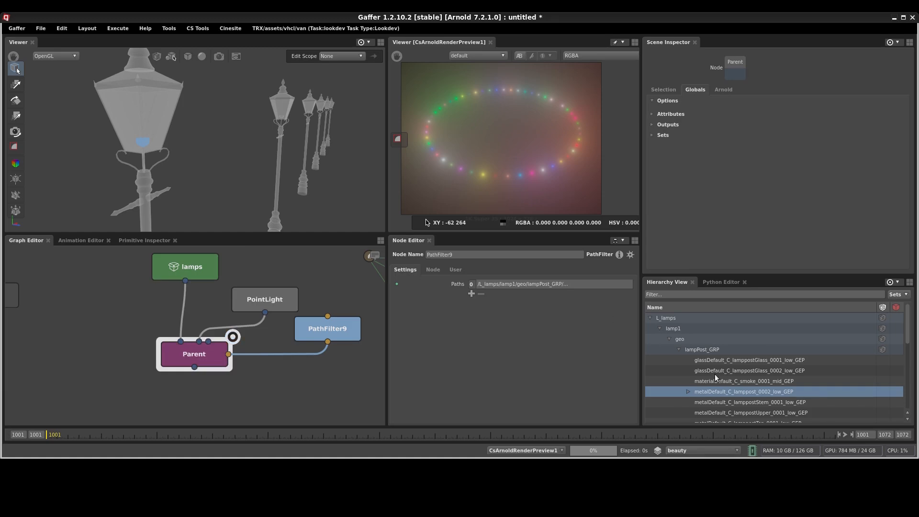
{"action": "left_click", "coordinate": [688, 392]}
{"action": "left_click", "coordinate": [715, 402]}
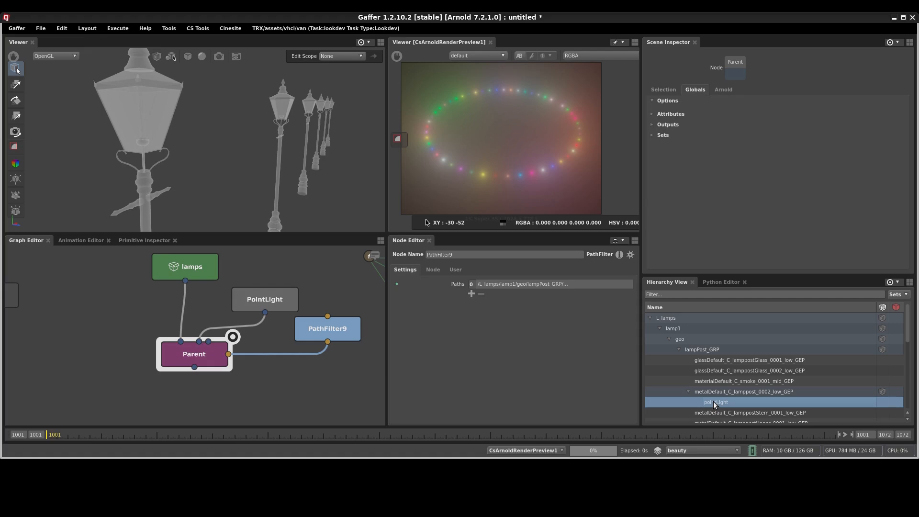
- Set the Parent node's Destination to /lgt and collapse L_lamps to check the scene hierarchy
{"action": "left_click", "coordinate": [204, 348]}
{"action": "left_click", "coordinate": [504, 307]}
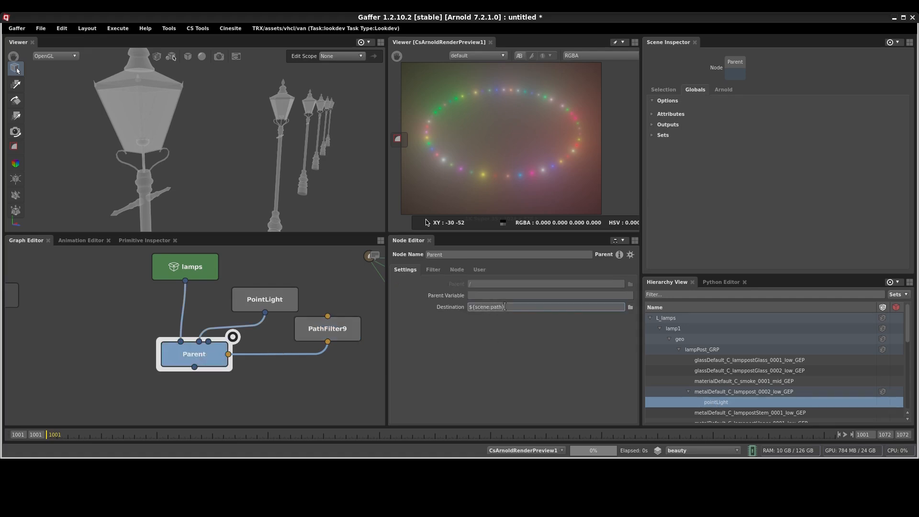
{"action": "type", "text": "/lgt"}
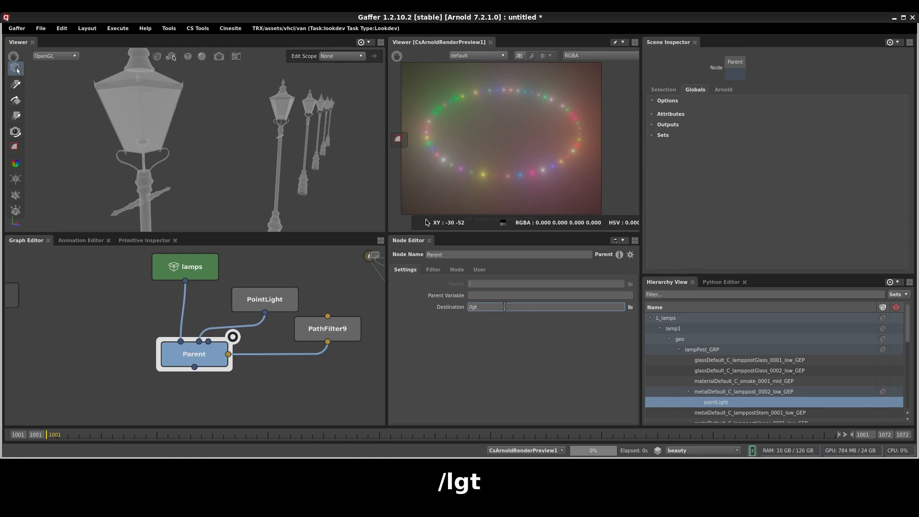
{"action": "key", "text": "Return"}
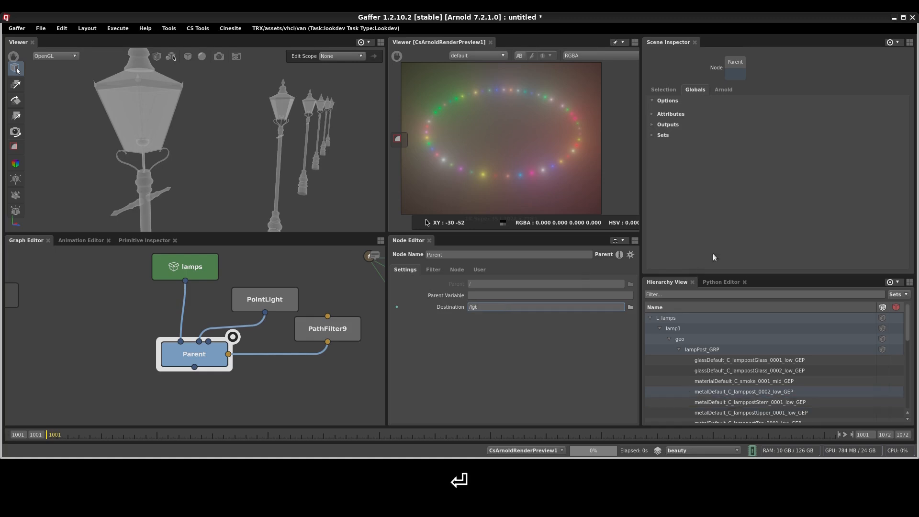
{"action": "left_click", "coordinate": [650, 318]}
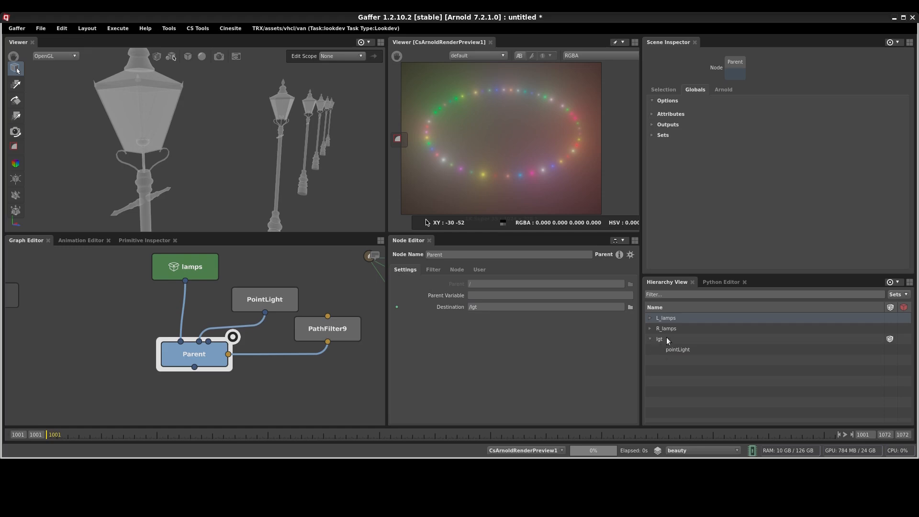
- Widen the path filter's settings area and replace the L of L_lamps in its path with the ? wildcard
{"action": "left_click", "coordinate": [340, 330]}
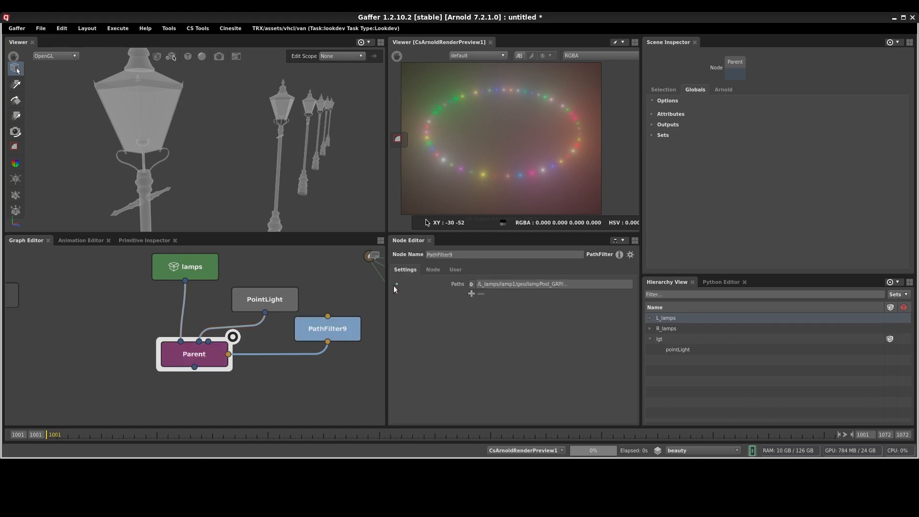
{"action": "left_click_drag", "start_coordinate": [386, 287], "coordinate": [294, 287]}
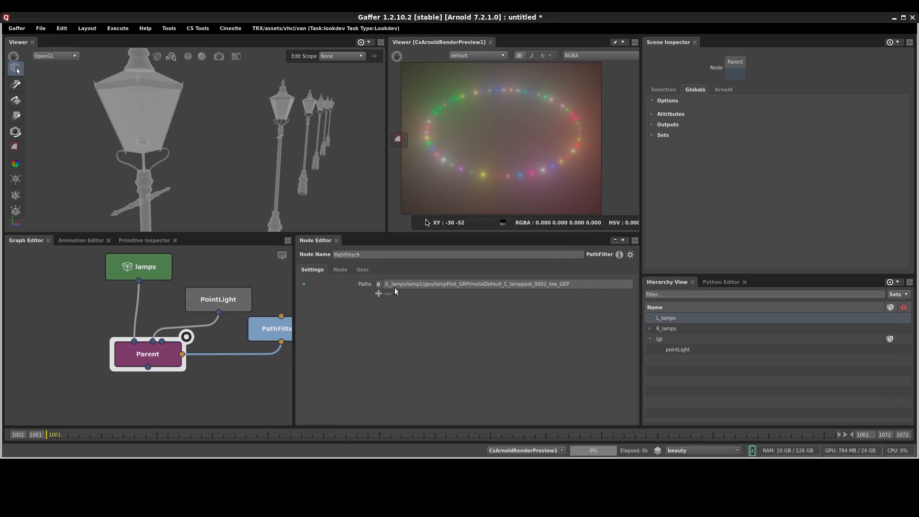
{"action": "left_click", "coordinate": [395, 284]}
{"action": "left_click", "coordinate": [445, 285]}
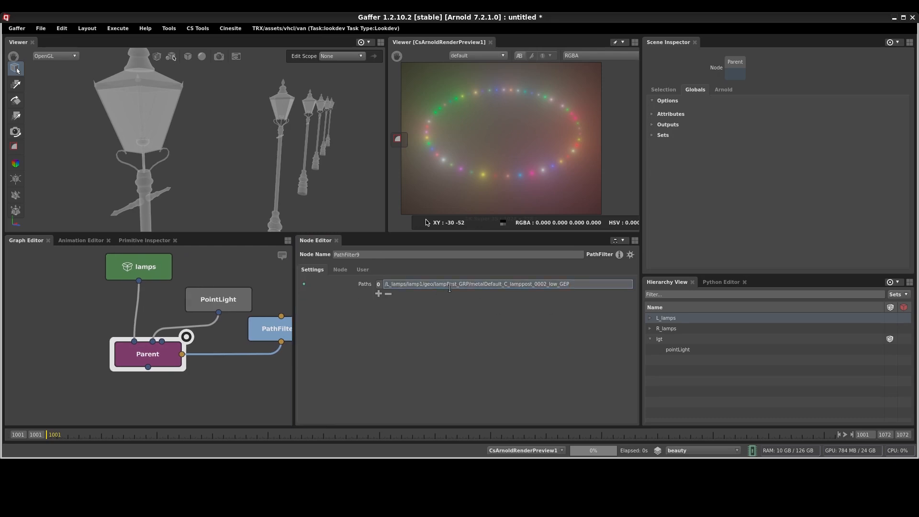
{"action": "key", "text": "shift+Left"}
{"action": "type", "text": "?"}
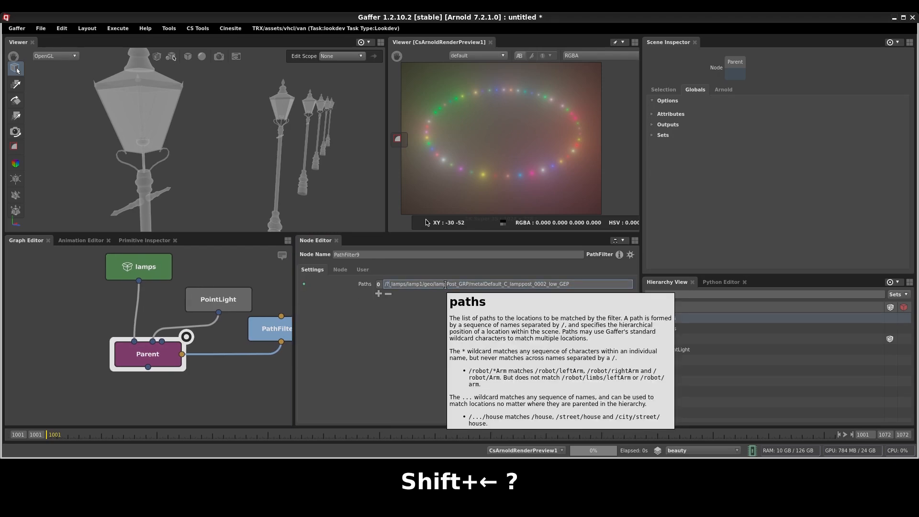
- Replace the number of lamp1 in the path filter's path with the * wildcard
{"action": "key", "text": "Right"}
{"action": "key", "text": "Right"}
{"action": "key", "text": "Right"}
{"action": "key", "text": "Right"}
{"action": "key", "text": "Right"}
{"action": "key", "text": "Right"}
{"action": "key", "text": "Right"}
{"action": "key", "text": "Right"}
{"action": "key", "text": "Right"}
{"action": "key", "text": "Right"}
{"action": "key", "text": "Right"}
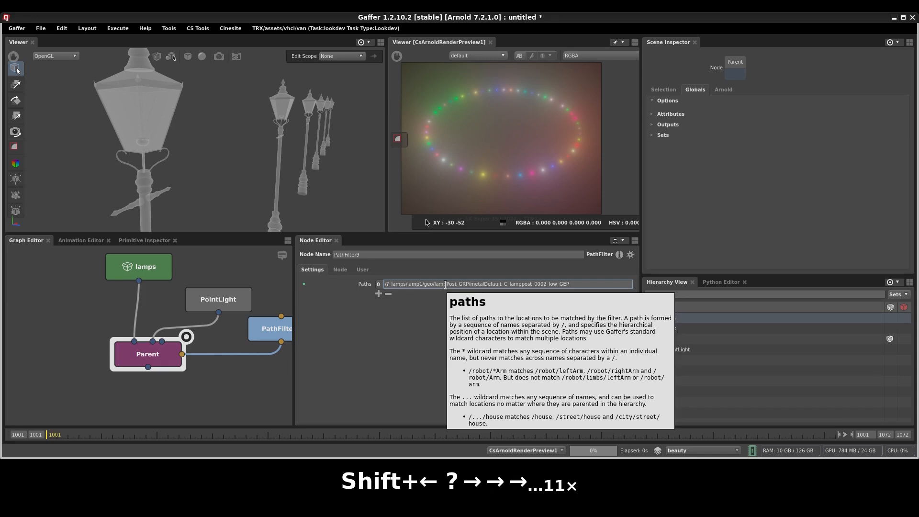
{"action": "key", "text": "shift+Right"}
{"action": "type", "text": "*"}
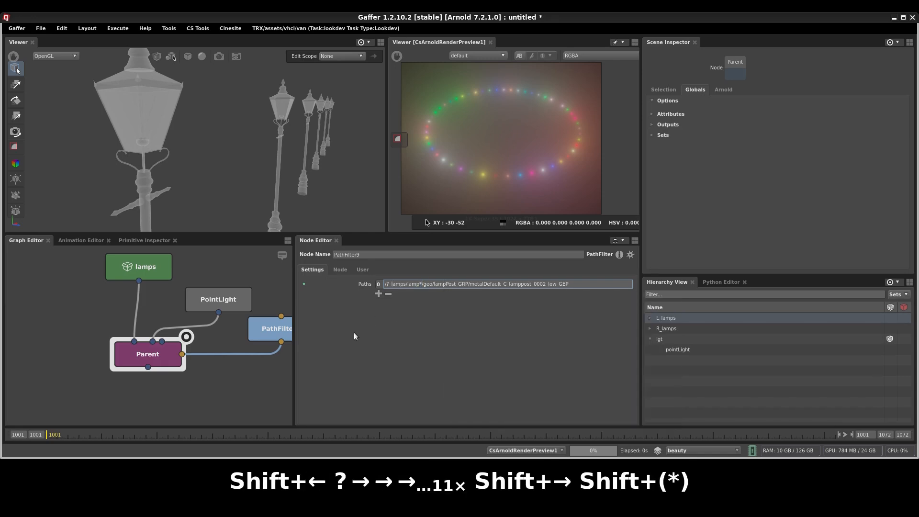
{"action": "left_click", "coordinate": [381, 338]}
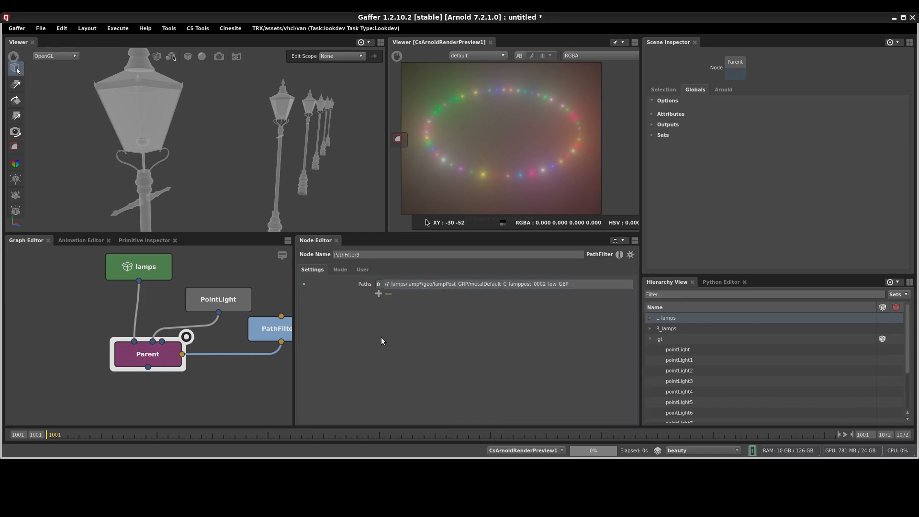
- Select the objects affected by the lamppost path filter and examine the highlighted geometry inside the lamps
{"action": "right_click", "coordinate": [264, 330]}
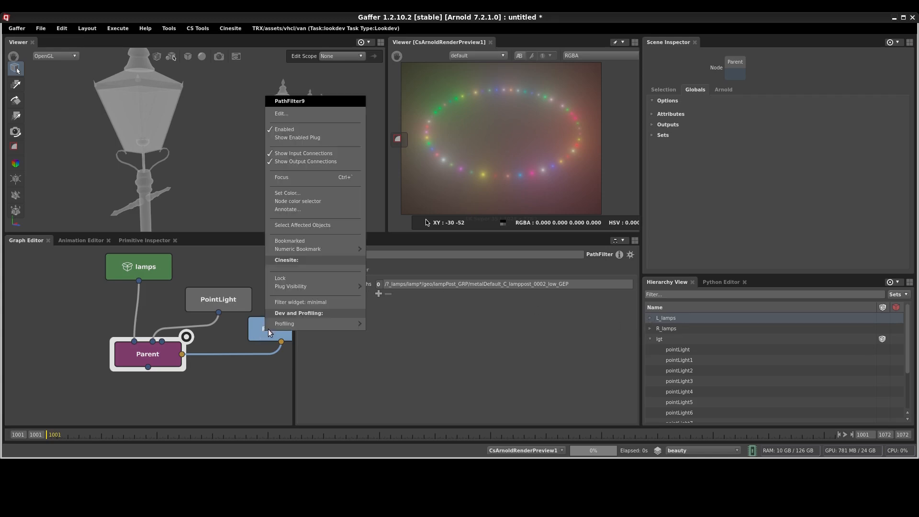
{"action": "left_click", "coordinate": [305, 225]}
{"action": "middle_click_drag", "start_coordinate": [312, 115], "coordinate": [184, 122], "text": "alt"}
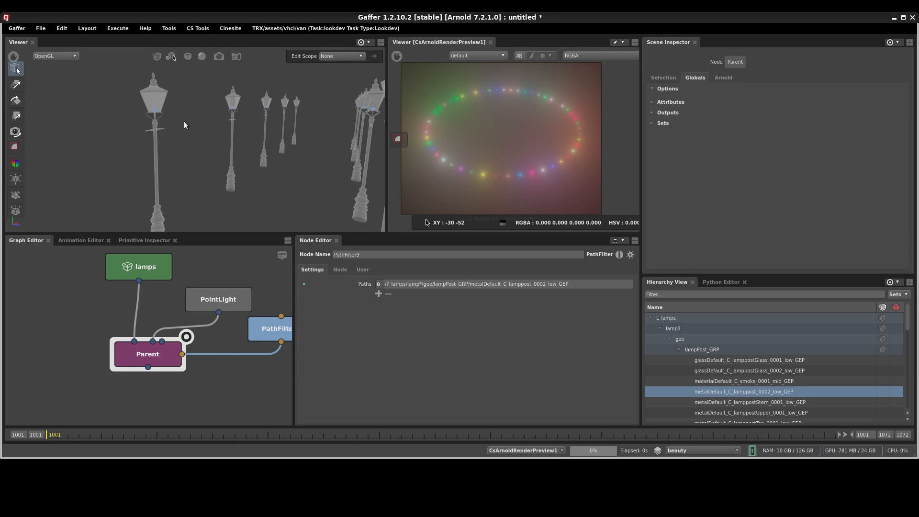
{"action": "left_click_drag", "start_coordinate": [165, 105], "coordinate": [250, 105], "text": "alt"}
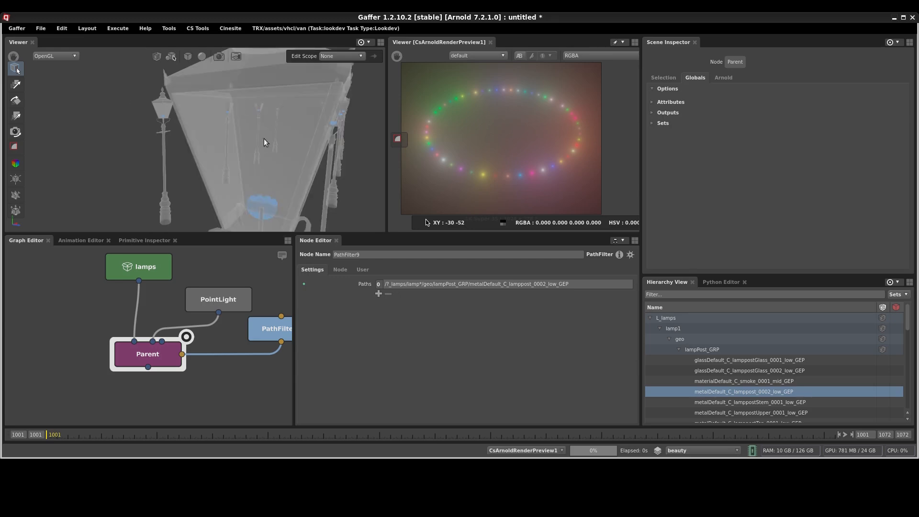
{"action": "left_click_drag", "start_coordinate": [274, 185], "coordinate": [270, 185], "text": "alt"}
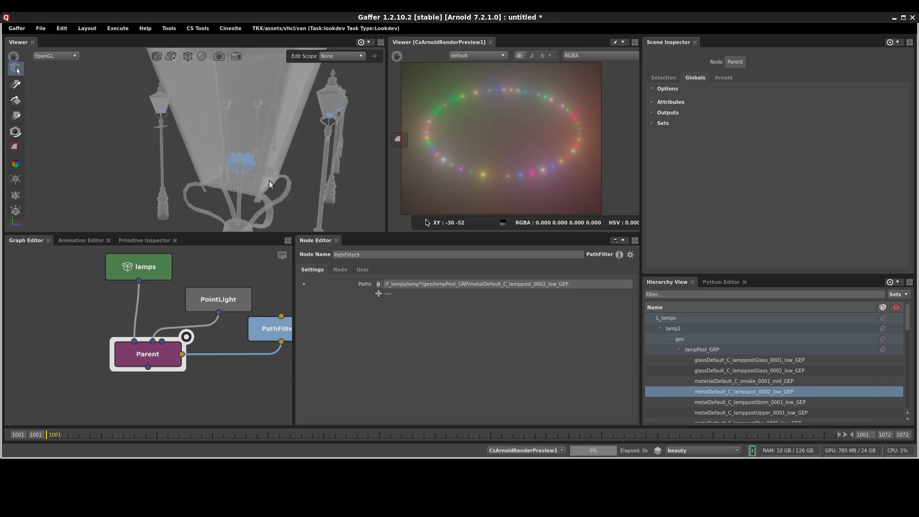
- Collapse L_lamps in the scene hierarchy and review the point lights listed under lgt
{"action": "left_click", "coordinate": [660, 328]}
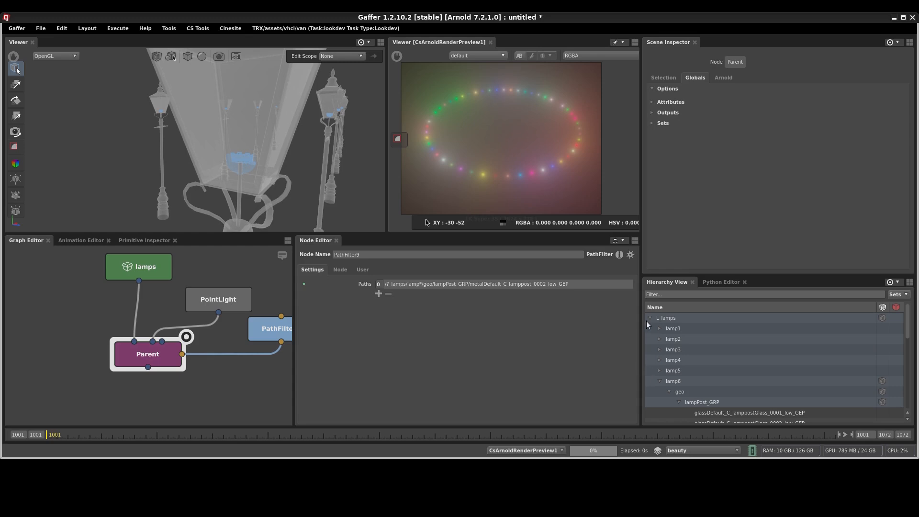
{"action": "left_click", "coordinate": [649, 318]}
{"action": "scroll", "coordinate": [690, 352], "scroll_direction": "down", "scroll_amount": 1}
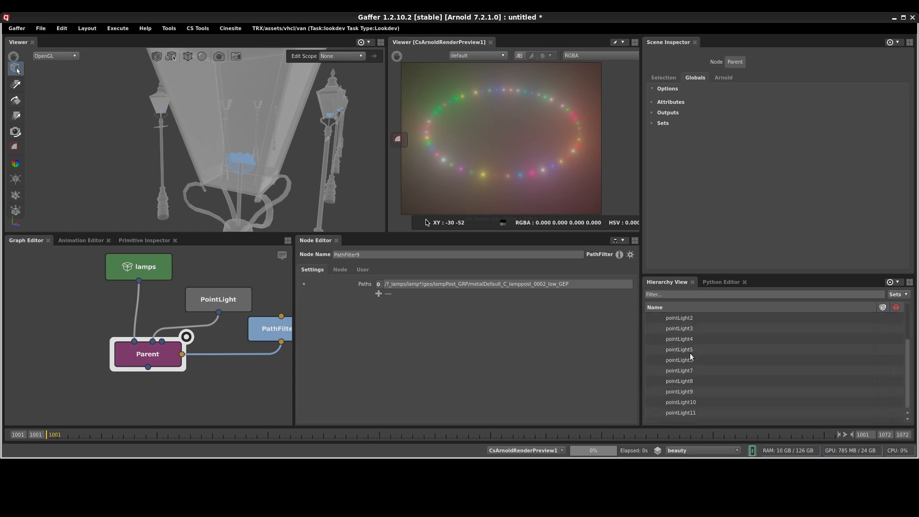
{"action": "scroll", "coordinate": [691, 358], "scroll_direction": "up", "scroll_amount": 1}
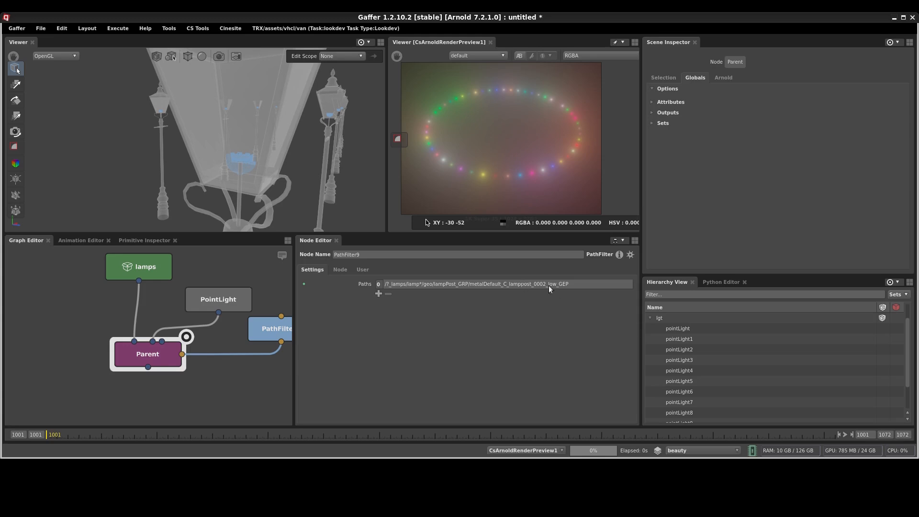
{"action": "scroll", "coordinate": [712, 359], "scroll_direction": "down", "scroll_amount": 1}
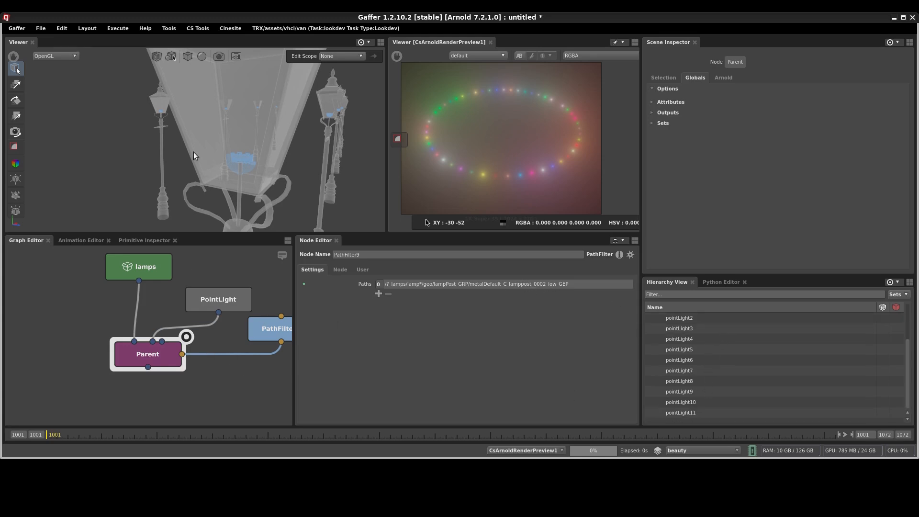
- Select the Parent node and frame pointLight2 in the viewer to examine where it sits
{"action": "key", "text": "f"}
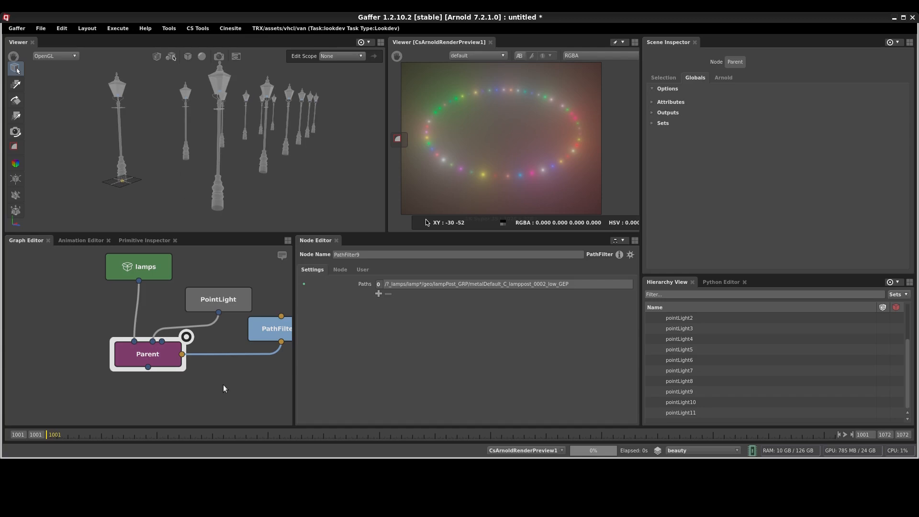
{"action": "middle_click_drag", "start_coordinate": [223, 383], "coordinate": [233, 374]}
{"action": "left_click", "coordinate": [177, 343]}
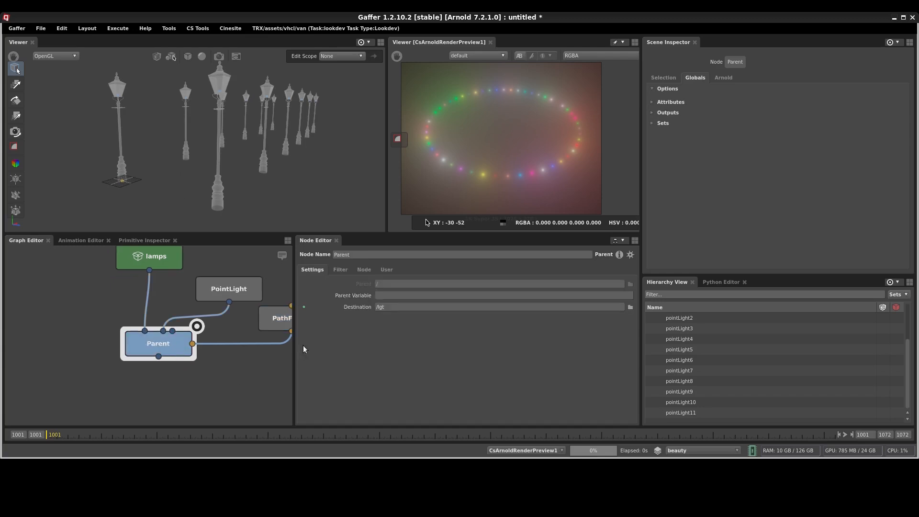
{"action": "key", "text": "ctrl+alt+r"}
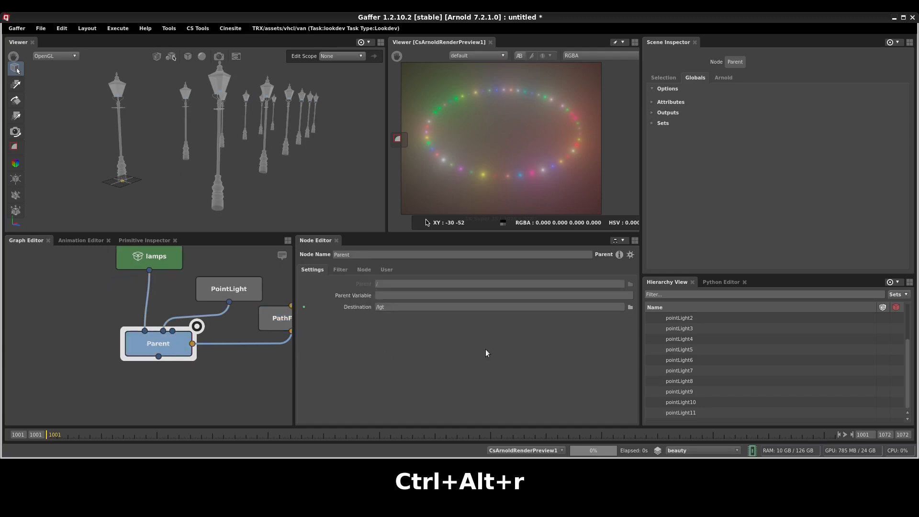
{"action": "left_click", "coordinate": [679, 318]}
{"action": "key", "text": "f"}
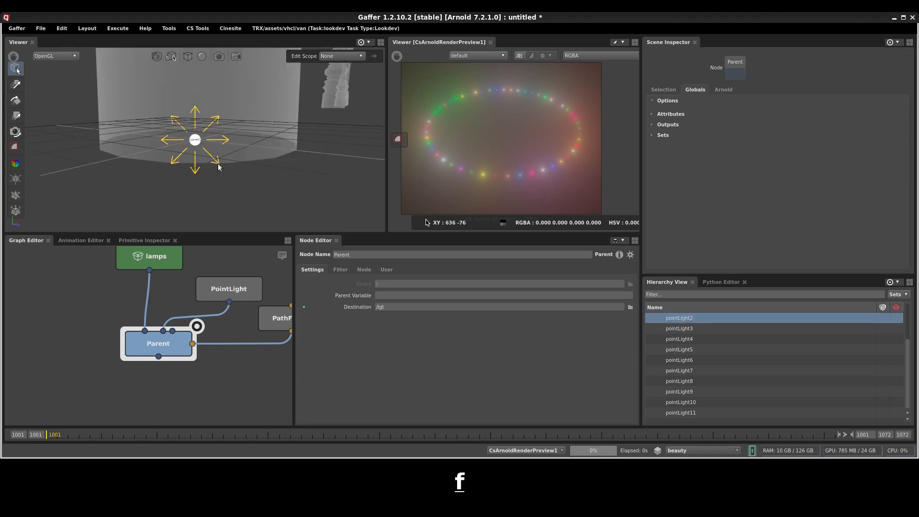
{"action": "left_click_drag", "start_coordinate": [228, 172], "coordinate": [277, 175], "text": "alt"}
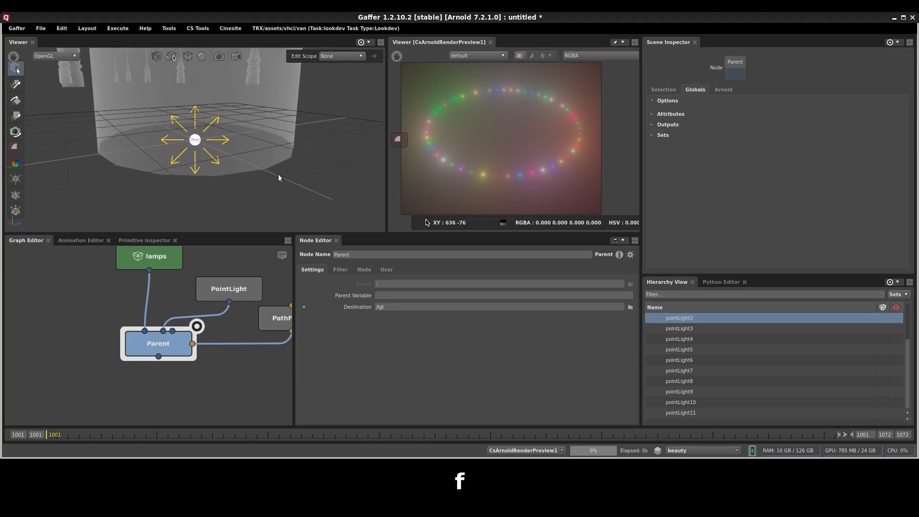
- Select pointLight4, pointLight8 and pointLight10 under lgt one by one and compare their positions with the lampposts
{"action": "left_click", "coordinate": [679, 339]}
{"action": "left_click", "coordinate": [679, 381]}
{"action": "left_click", "coordinate": [680, 402]}
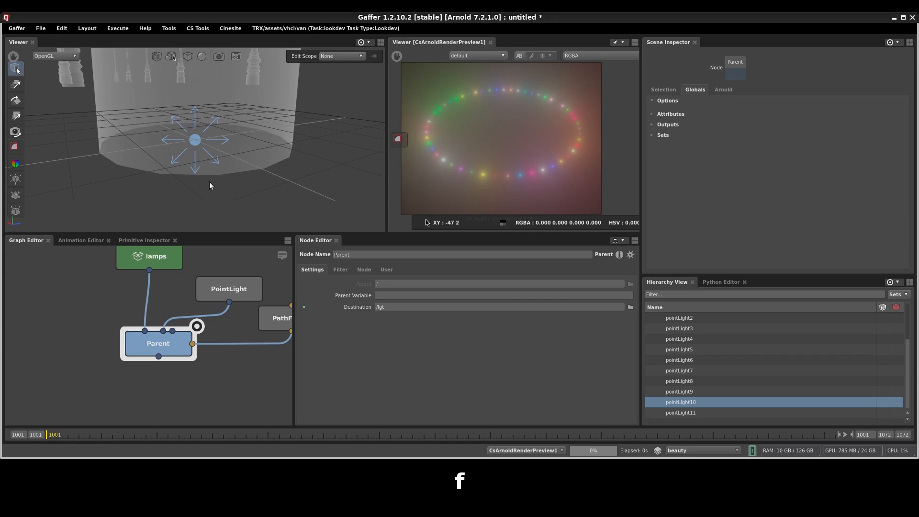
{"action": "scroll", "coordinate": [228, 191], "scroll_direction": "down", "scroll_amount": 5}
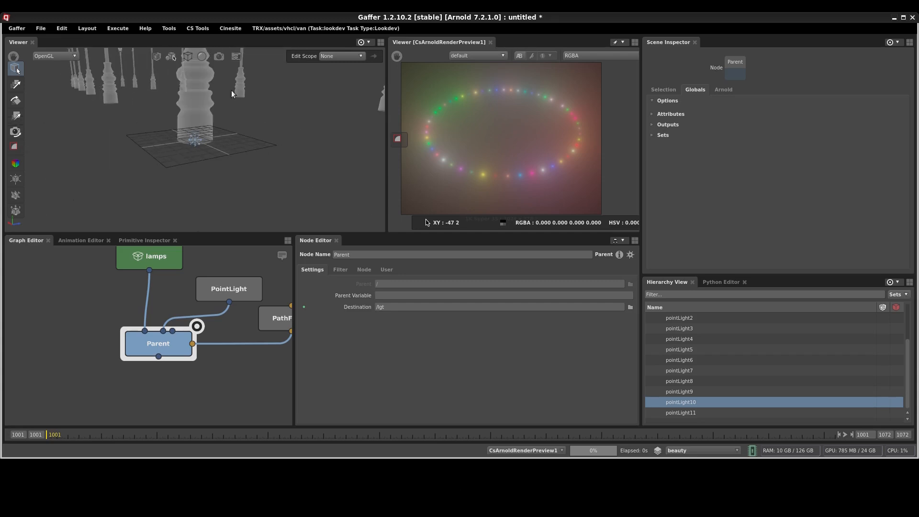
{"action": "middle_click_drag", "start_coordinate": [233, 76], "coordinate": [232, 91], "text": "alt"}
{"action": "scroll", "coordinate": [675, 340], "scroll_direction": "up", "scroll_amount": 2}
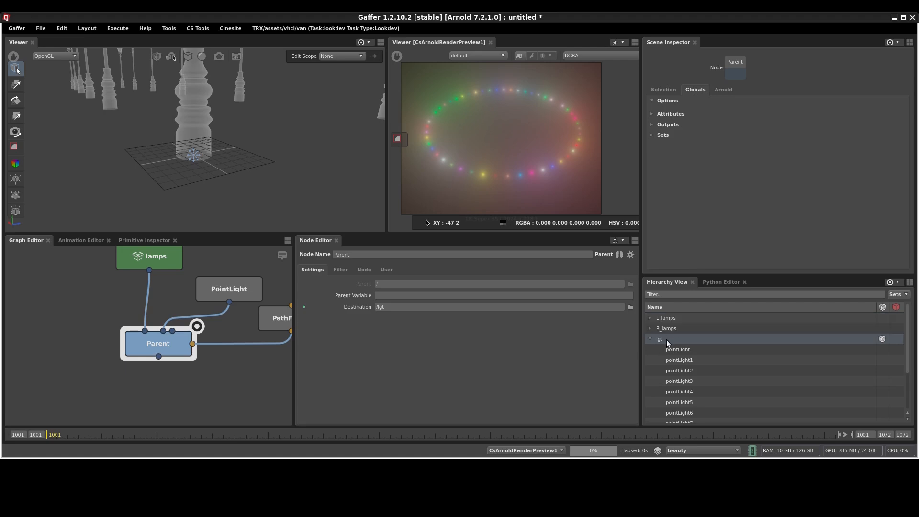
{"action": "scroll", "coordinate": [263, 143], "scroll_direction": "down", "scroll_amount": 5}
{"action": "middle_click_drag", "start_coordinate": [241, 101], "coordinate": [242, 179], "text": "alt"}
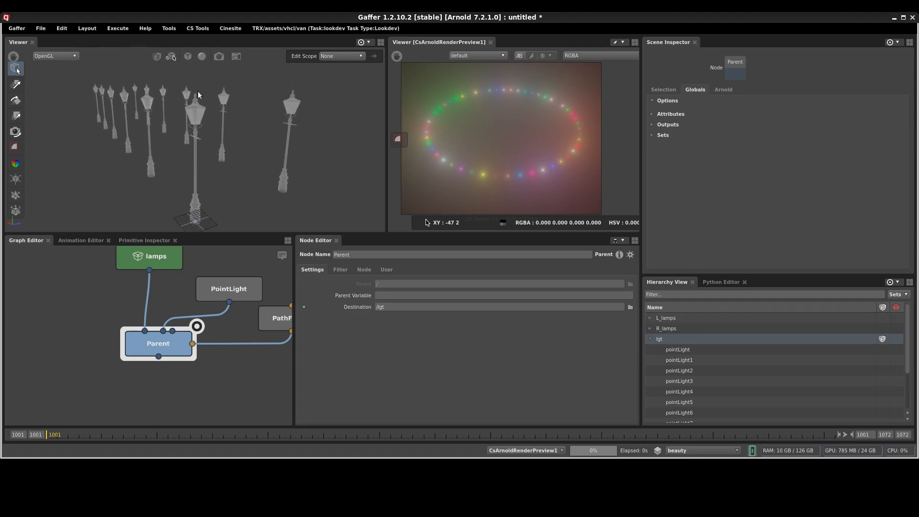
{"action": "scroll", "coordinate": [182, 98], "scroll_direction": "up", "scroll_amount": 2}
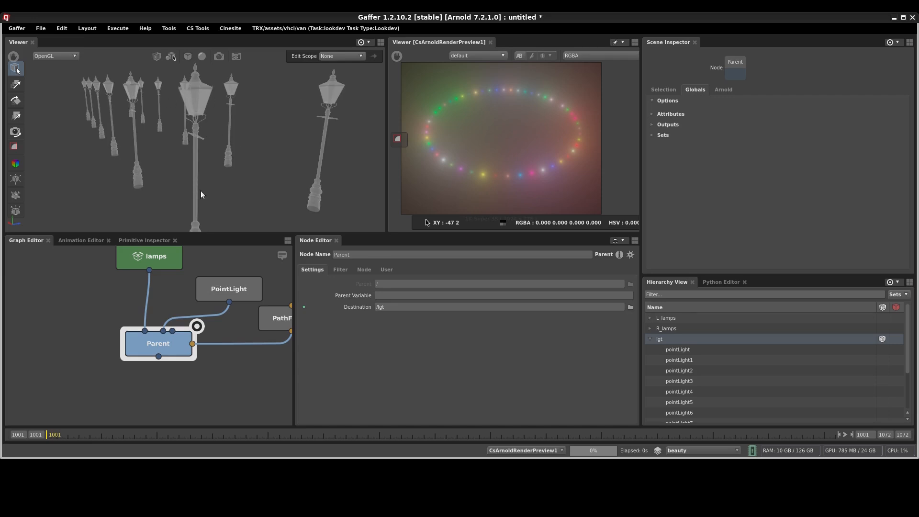
- Add a PointConstraint node below the Parent node and focus it
{"action": "middle_click_drag", "start_coordinate": [227, 375], "coordinate": [236, 371]}
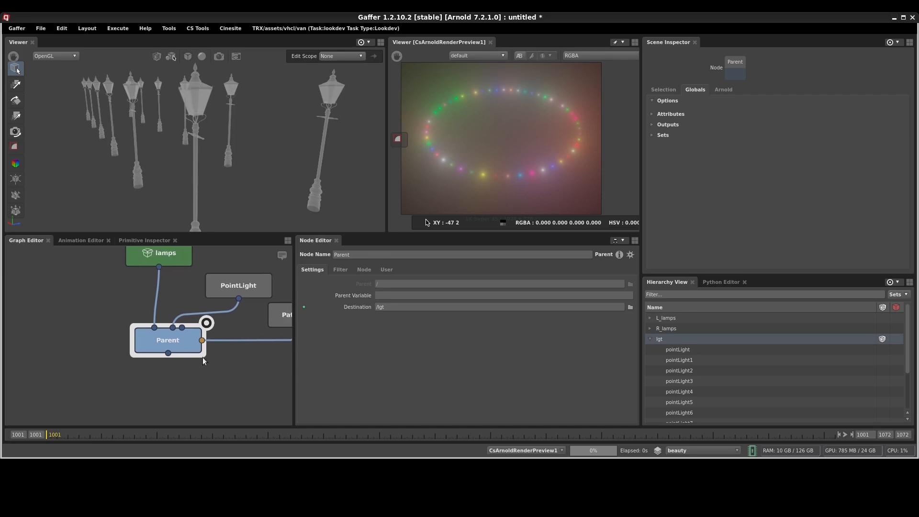
{"action": "key", "text": "Tab"}
{"action": "type", "text": "pointc"}
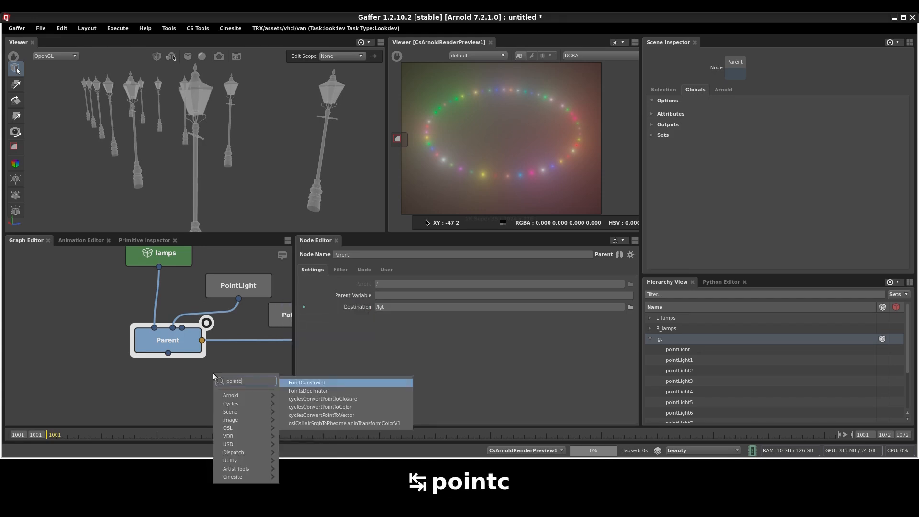
{"action": "key", "text": "Return"}
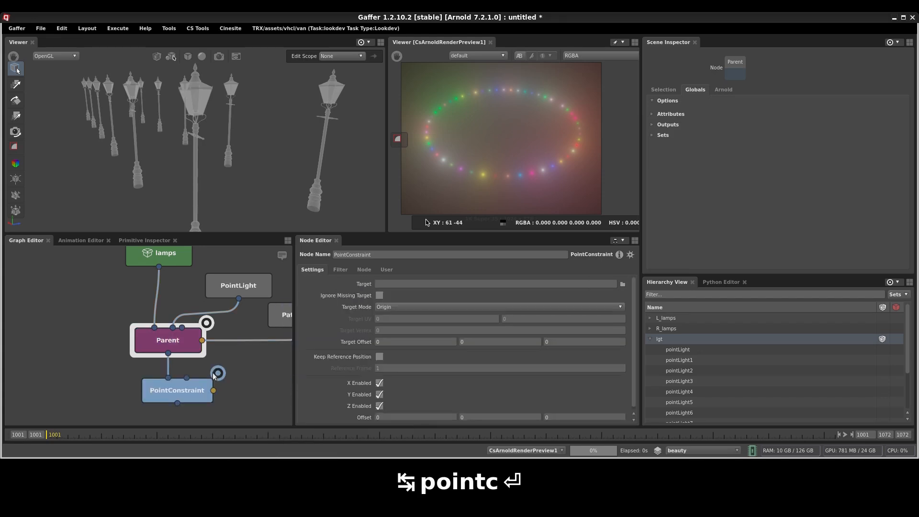
{"action": "key", "text": "ctrl+grave"}
- Restrict the PointConstraint to /lgt/pointLight with a new path filter and arrange the filter beside it
{"action": "left_click", "coordinate": [687, 350]}
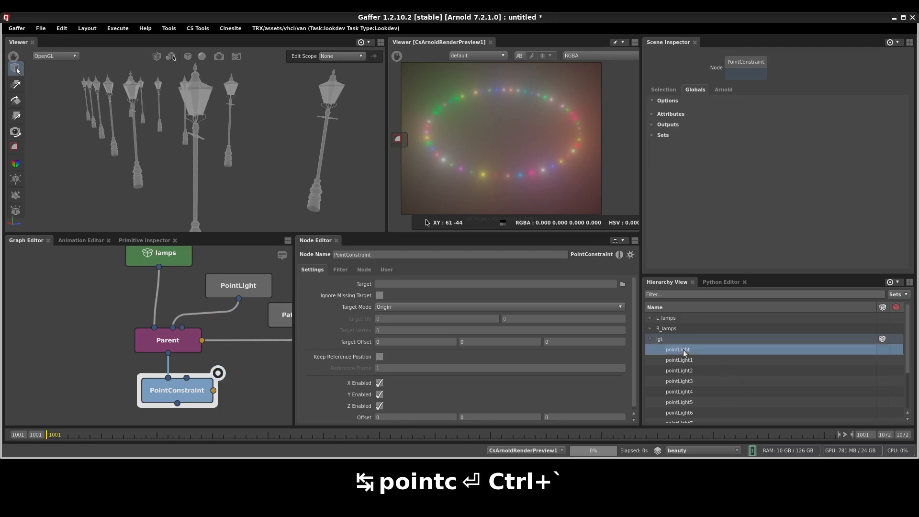
{"action": "left_click_drag", "start_coordinate": [687, 350], "coordinate": [199, 396]}
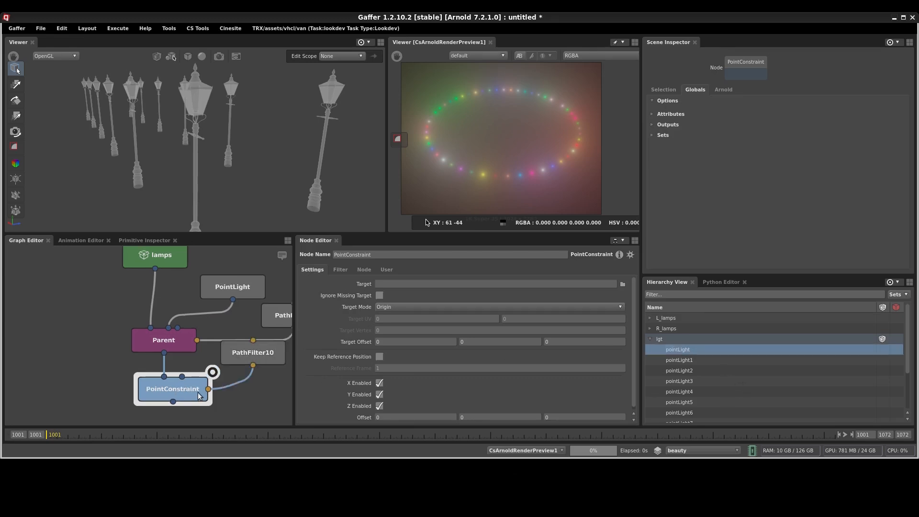
{"action": "left_click", "coordinate": [265, 331], "text": "shift"}
{"action": "left_click_drag", "start_coordinate": [191, 365], "coordinate": [184, 387]}
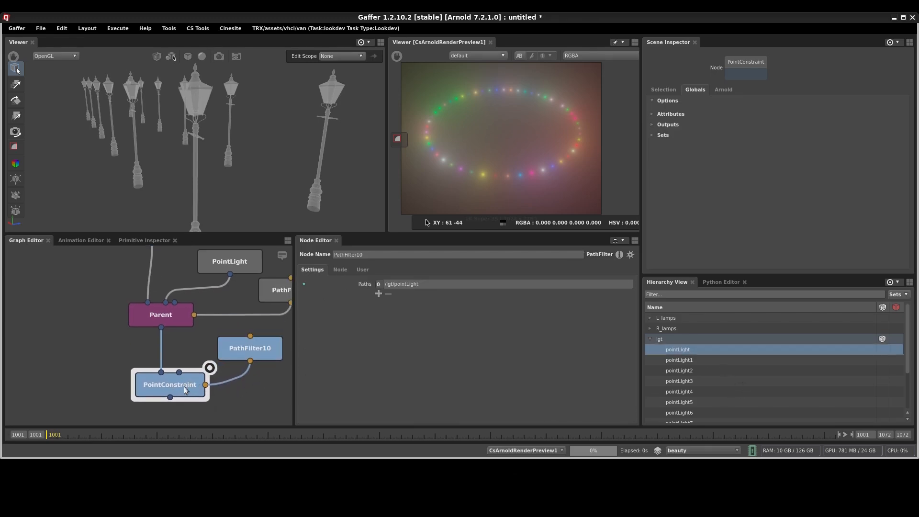
{"action": "left_click", "coordinate": [246, 393]}
- Set the PointConstraint's Target to /L_lamps/lamp1/geo/lampPost_GRP/metalDefault_C_lamppost_0002_low_GEP and its Target Mode to BoundCenter
{"action": "left_click", "coordinate": [195, 386]}
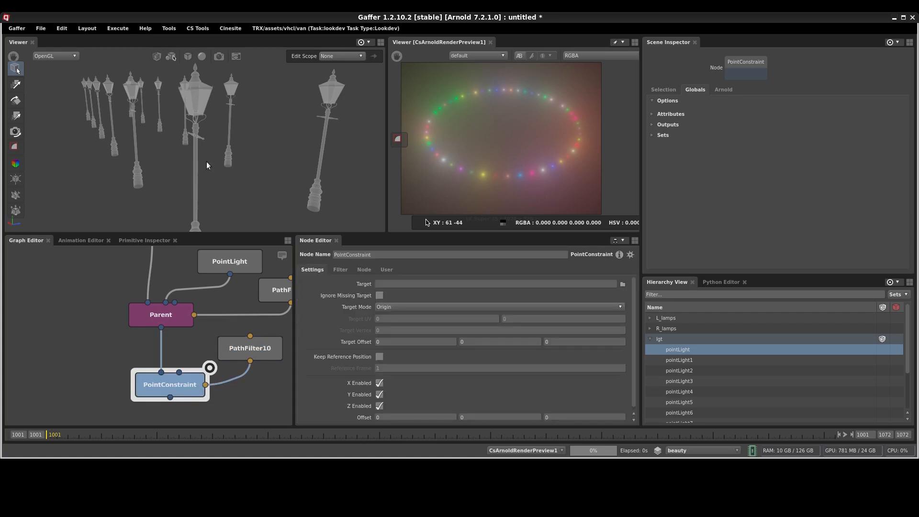
{"action": "scroll", "coordinate": [192, 103], "scroll_direction": "up", "scroll_amount": 2}
{"action": "left_click", "coordinate": [198, 95]}
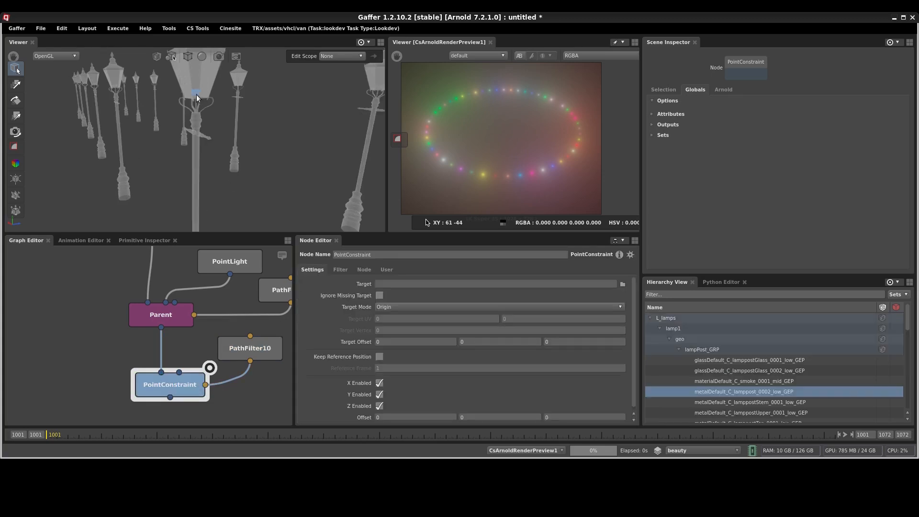
{"action": "left_click_drag", "start_coordinate": [750, 397], "coordinate": [387, 285]}
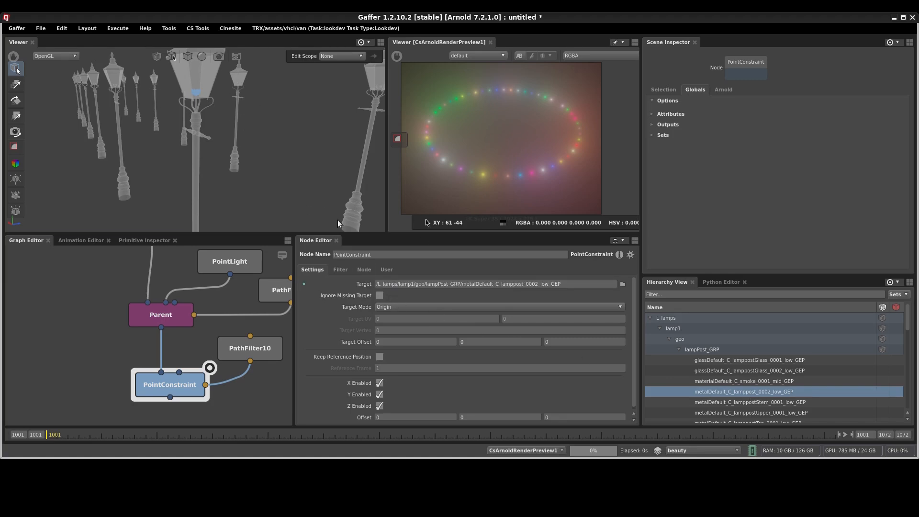
{"action": "left_click", "coordinate": [387, 308]}
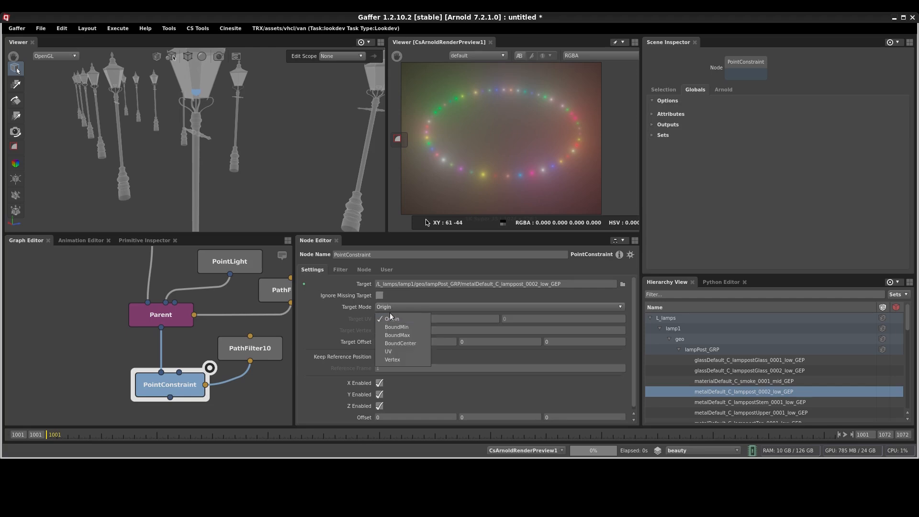
{"action": "left_click", "coordinate": [407, 343]}
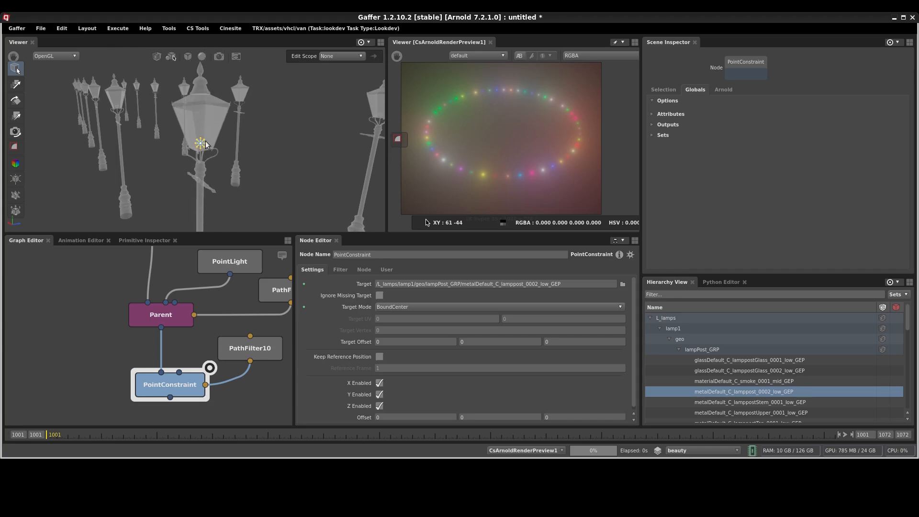
{"action": "scroll", "coordinate": [206, 144], "scroll_direction": "up", "scroll_amount": 3}
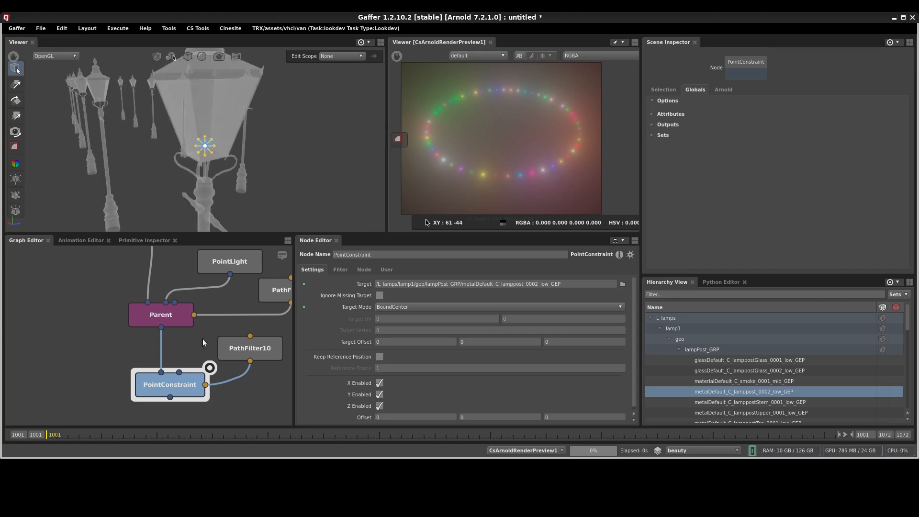
- Set the PointLight node's visualisation Scale to 10 and check the enlarged light symbol in the viewer
{"action": "middle_click_drag", "start_coordinate": [203, 338], "coordinate": [157, 353]}
{"action": "left_click", "coordinate": [189, 273]}
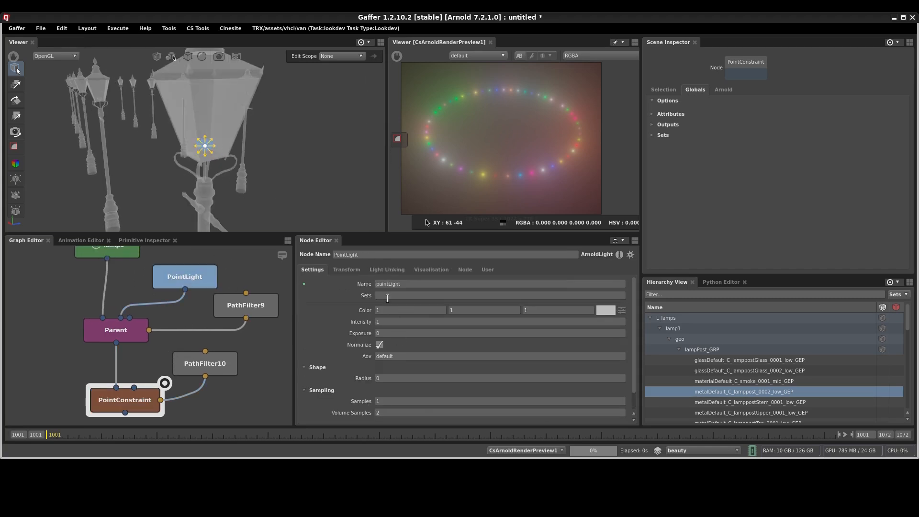
{"action": "left_click", "coordinate": [431, 269]}
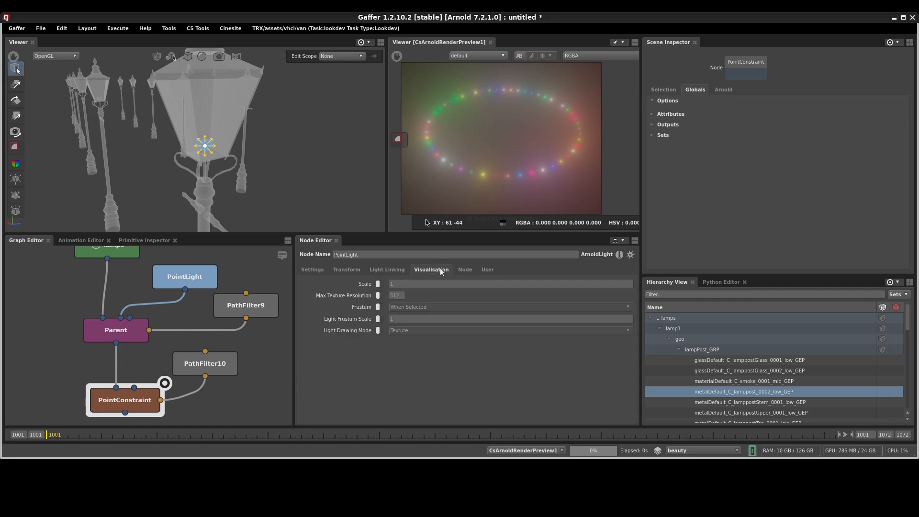
{"action": "left_click", "coordinate": [393, 283]}
{"action": "type", "text": "0"}
{"action": "key", "text": "Return"}
{"action": "scroll", "coordinate": [303, 153], "scroll_direction": "down", "scroll_amount": 4}
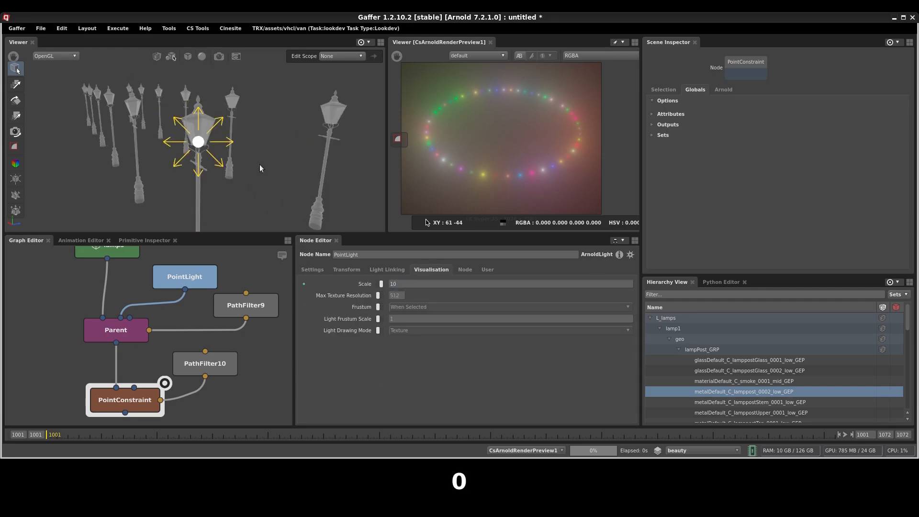
{"action": "left_click_drag", "start_coordinate": [260, 165], "coordinate": [282, 148], "text": "alt"}
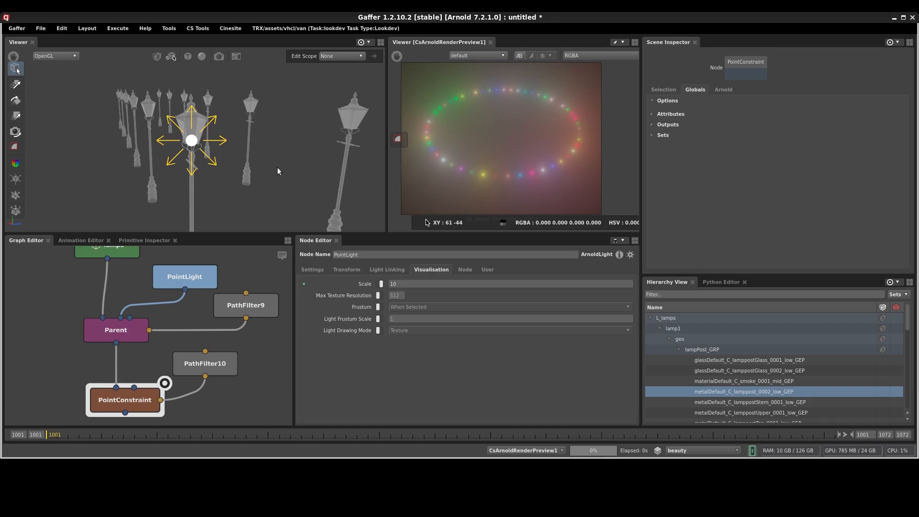
{"action": "key", "text": "Tab"}
{"action": "key", "text": "Escape"}
{"action": "middle_click_drag", "start_coordinate": [249, 401], "coordinate": [249, 376]}
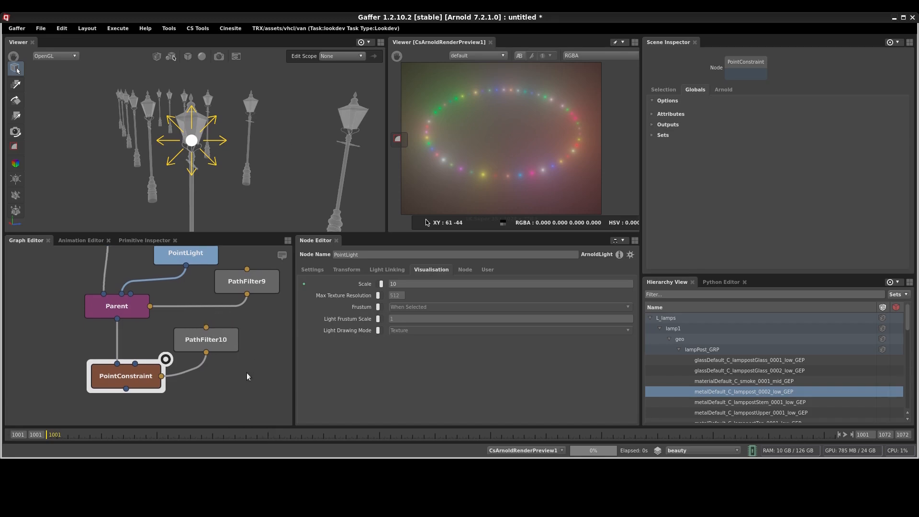
- Review the PointConstraint's settings, its effect in the viewer, and the node network from lamps down to the constraint
{"action": "left_click", "coordinate": [134, 379]}
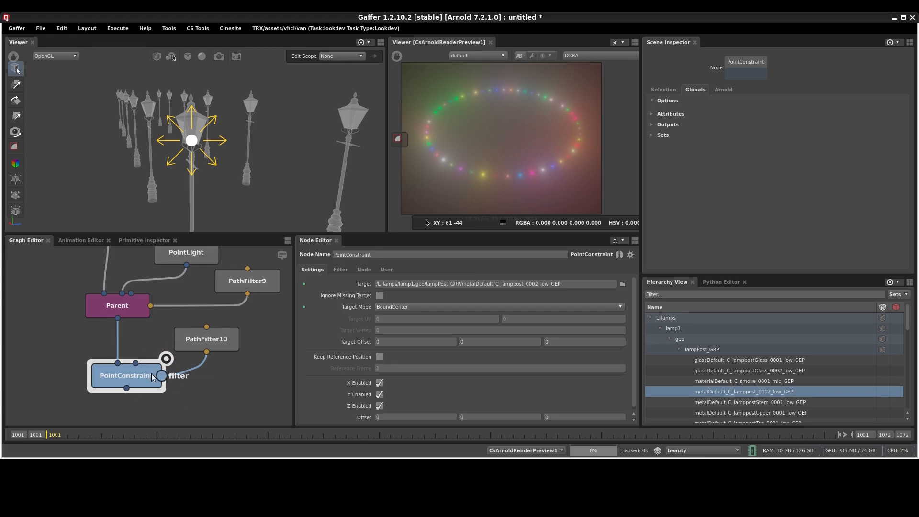
{"action": "key", "text": "f"}
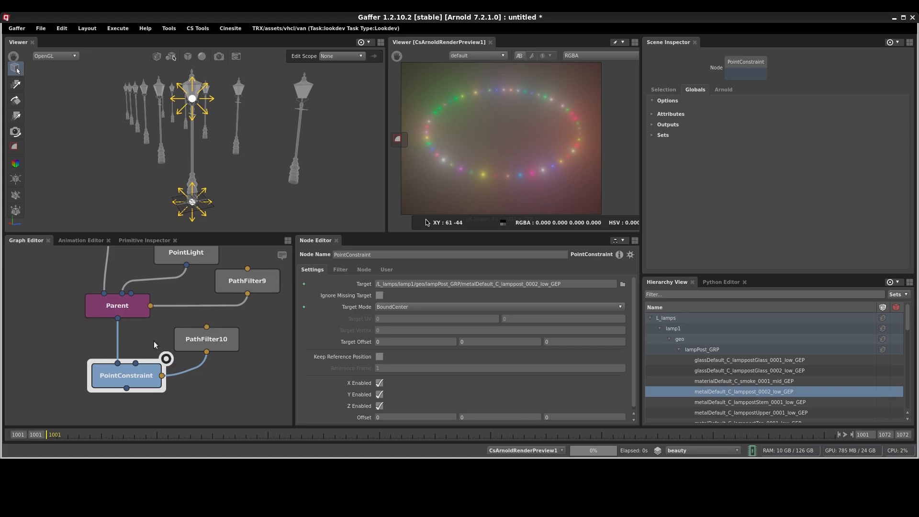
{"action": "middle_click_drag", "start_coordinate": [150, 324], "coordinate": [163, 401]}
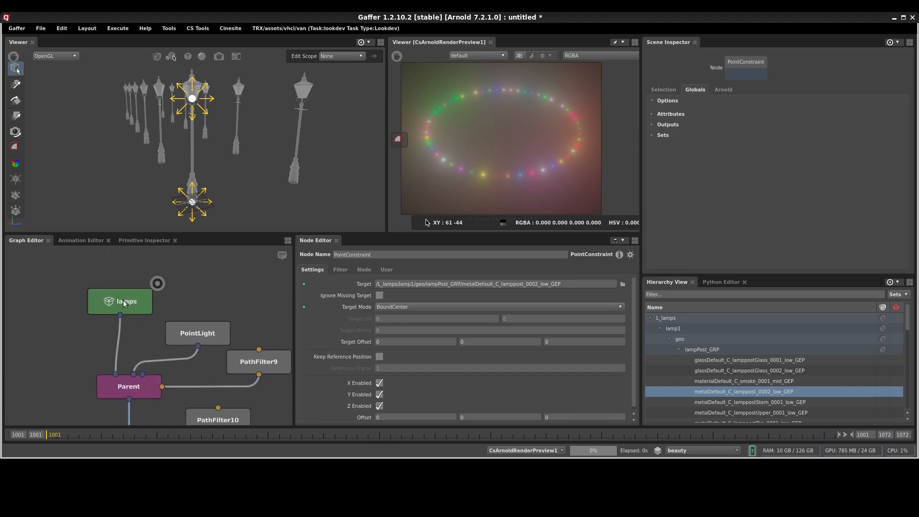
{"action": "middle_click_drag", "start_coordinate": [146, 331], "coordinate": [124, 295]}
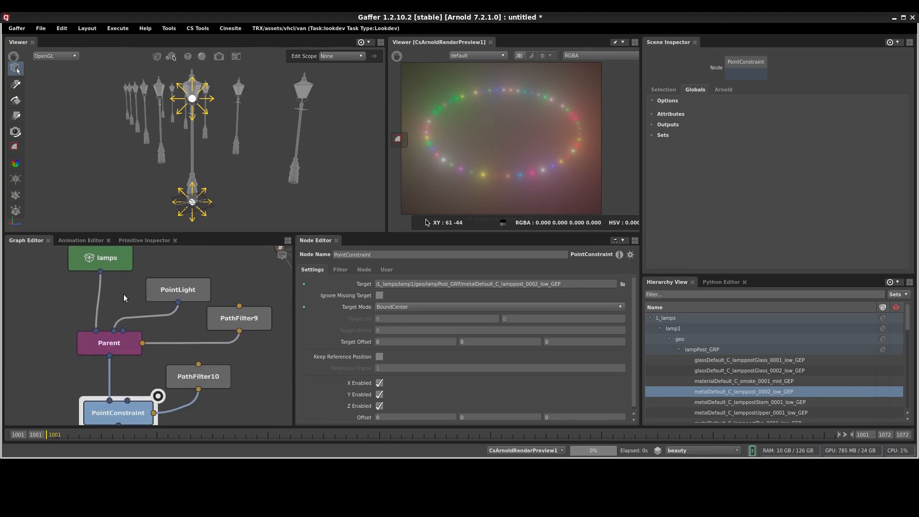
{"action": "scroll", "coordinate": [242, 374], "scroll_direction": "down", "scroll_amount": 2}
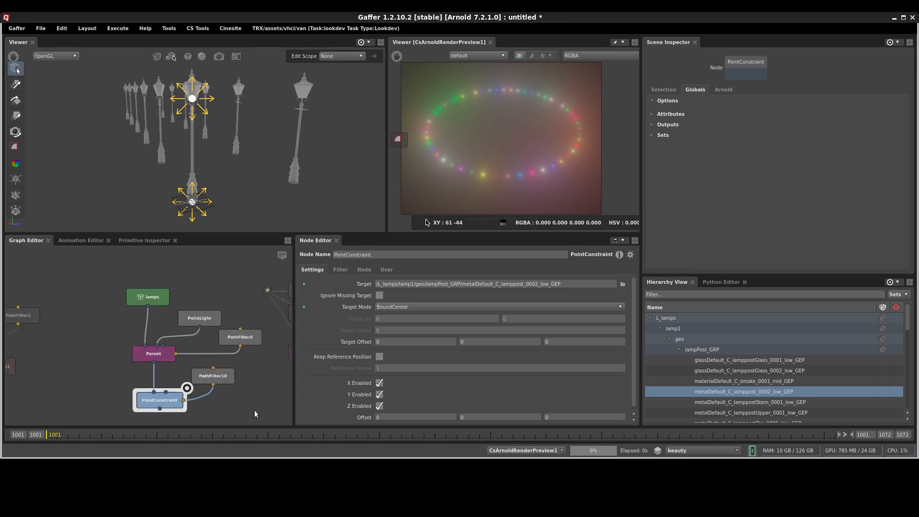
{"action": "middle_click_drag", "start_coordinate": [254, 409], "coordinate": [251, 398]}
{"action": "left_click_drag", "start_coordinate": [250, 409], "coordinate": [109, 352]}
{"action": "left_click", "coordinate": [198, 395]}
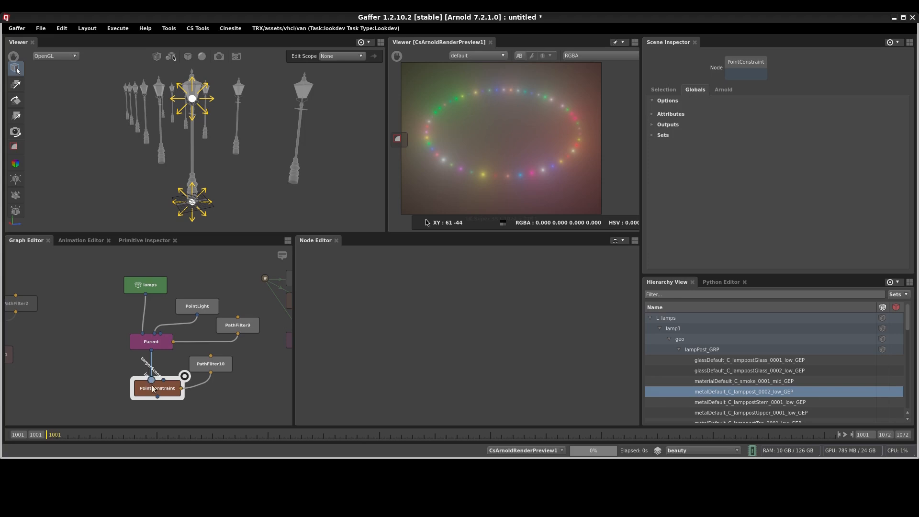
- Set the Parent node's Parent Variable to parent and look through the pointLight locations in the scene hierarchy
{"action": "left_click", "coordinate": [151, 341]}
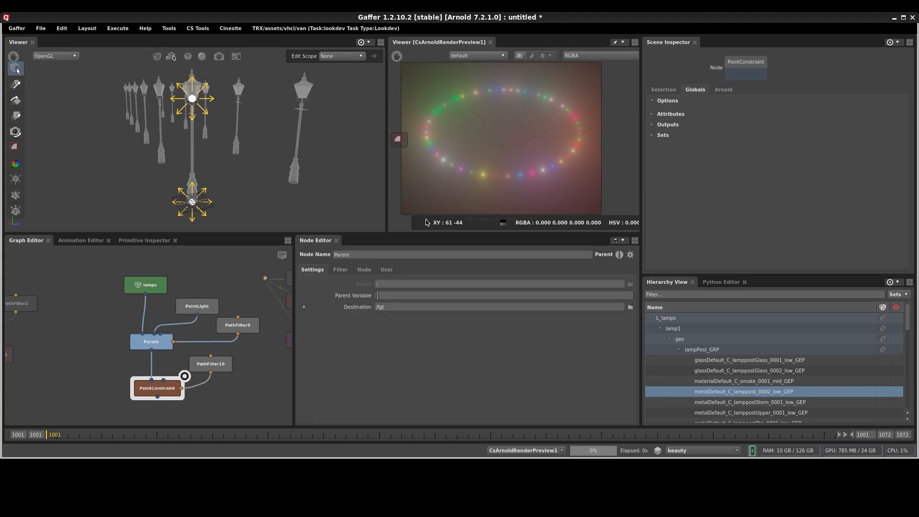
{"action": "mouse_move", "coordinate": [377, 295]}
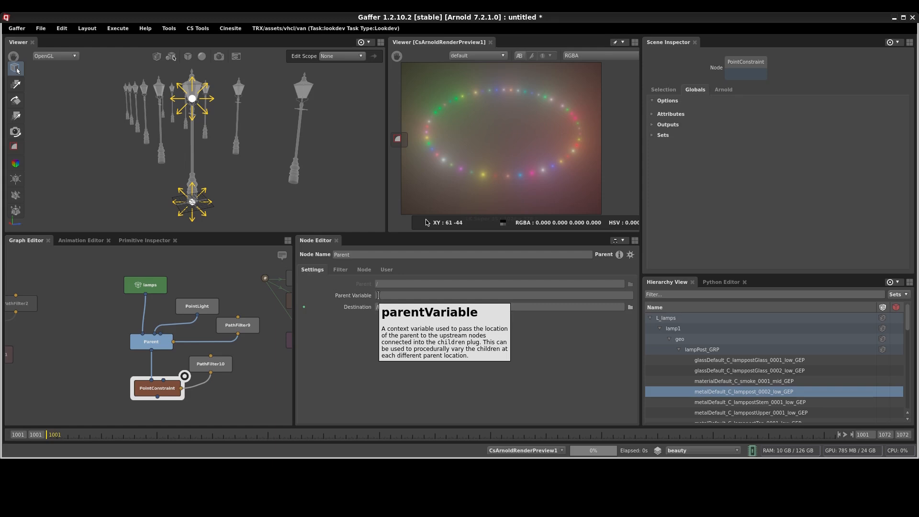
{"action": "left_click", "coordinate": [379, 295]}
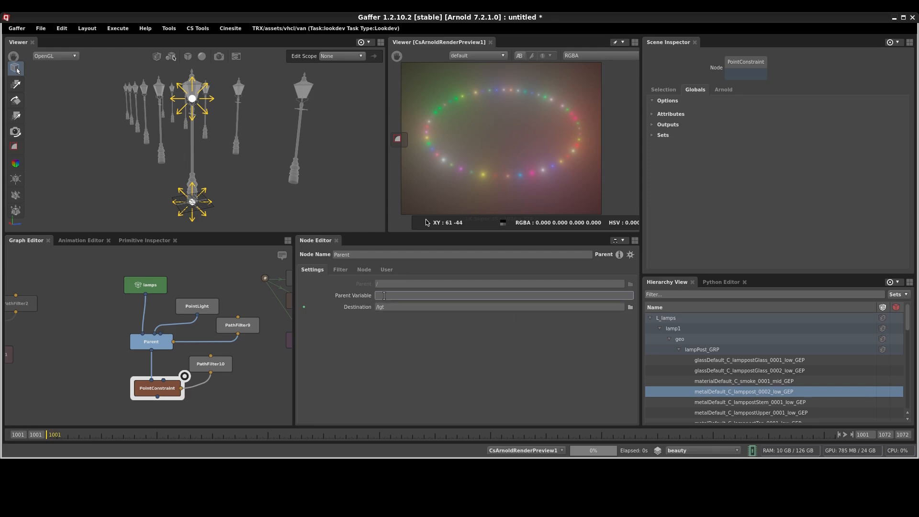
{"action": "type", "text": "parent"}
{"action": "double_click", "coordinate": [386, 295]}
{"action": "scroll", "coordinate": [720, 354], "scroll_direction": "down", "scroll_amount": 10}
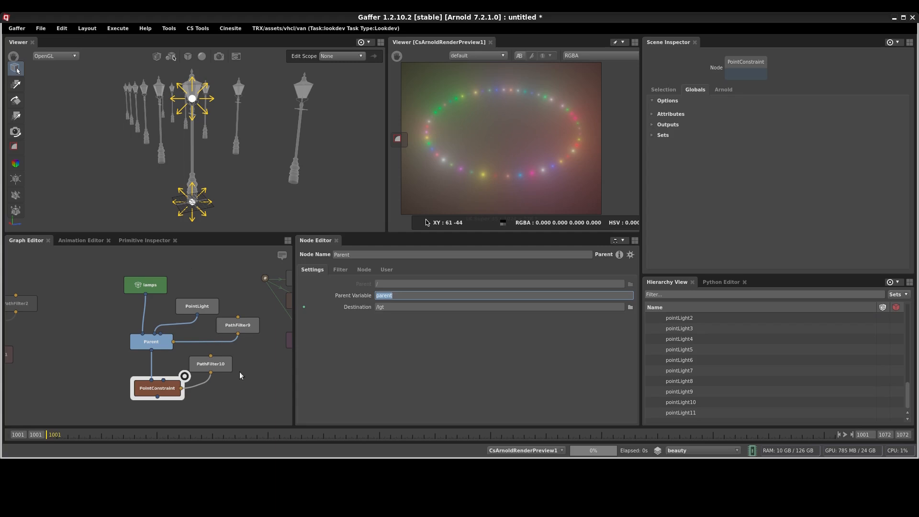
- Disconnect the PointConstraint from the Parent node and delete it together with its PathFilter10
{"action": "left_click_drag", "start_coordinate": [264, 399], "coordinate": [99, 328]}
{"action": "key", "text": "ctrl+shift+x"}
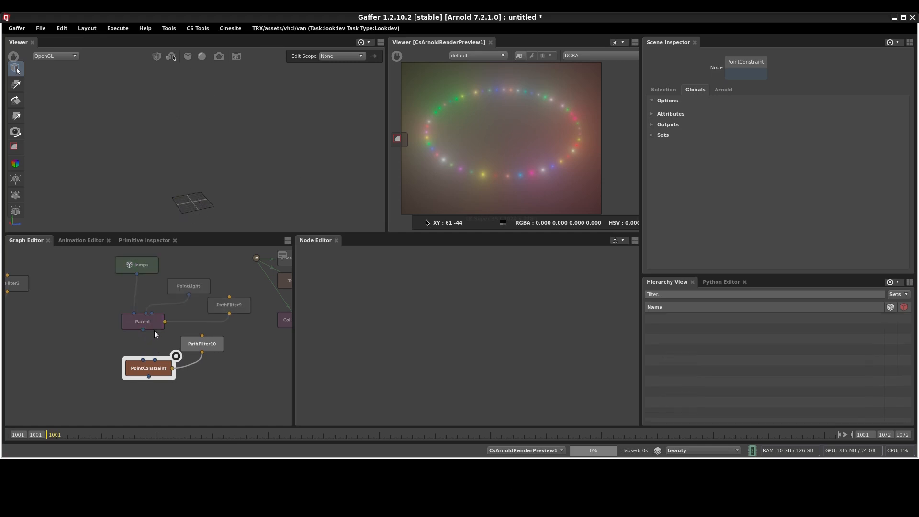
{"action": "left_click", "coordinate": [175, 357]}
{"action": "key", "text": "Delete"}
{"action": "left_click", "coordinate": [207, 345]}
{"action": "key", "text": "Delete"}
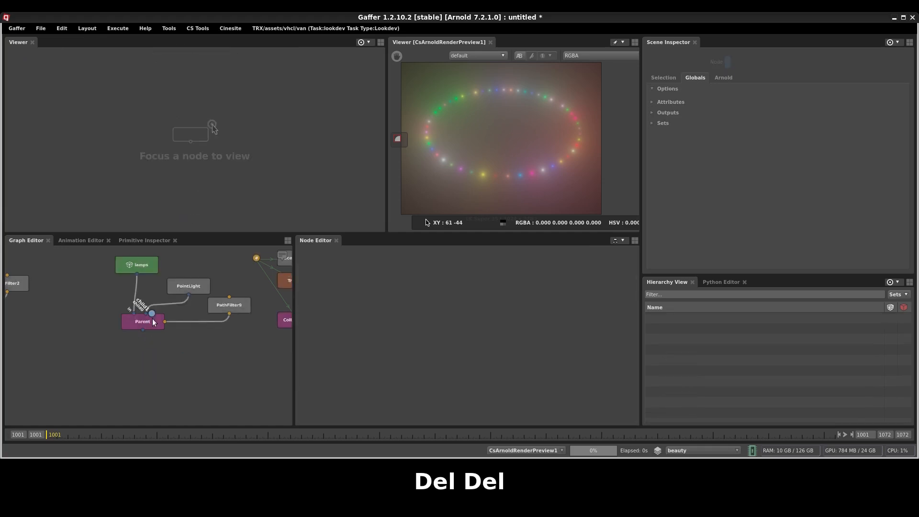
- Insert a new PointConstraint between PointLight and Parent, spacing out the surrounding nodes to make room for it
{"action": "left_click_drag", "start_coordinate": [151, 322], "coordinate": [157, 350]}
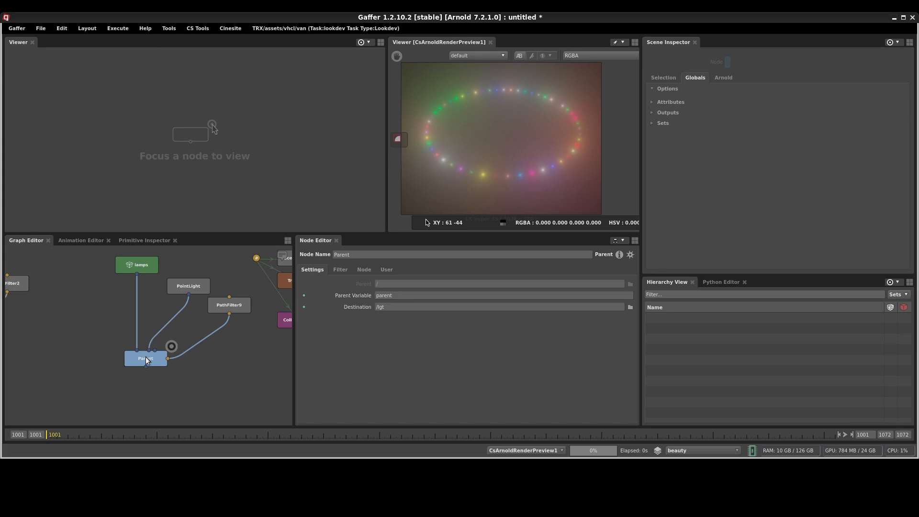
{"action": "left_click_drag", "start_coordinate": [185, 285], "coordinate": [170, 295]}
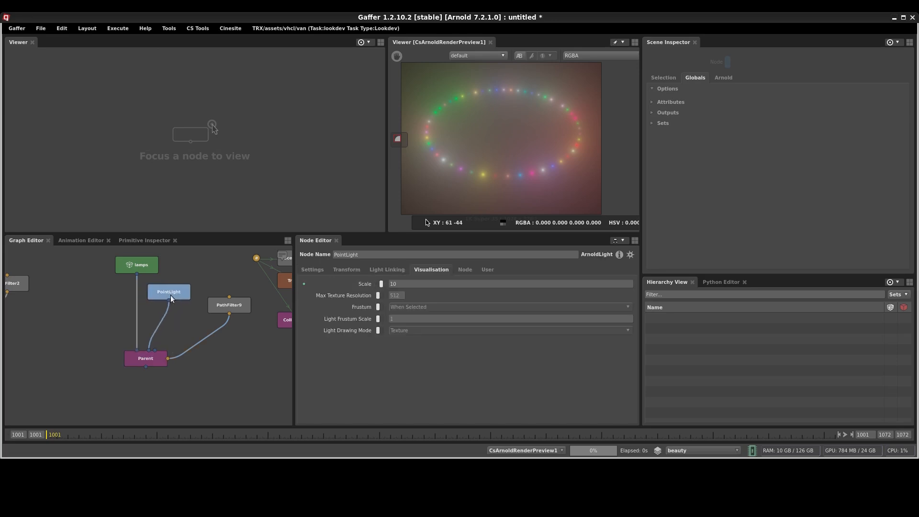
{"action": "key", "text": "Tab"}
{"action": "type", "text": "poitnc"}
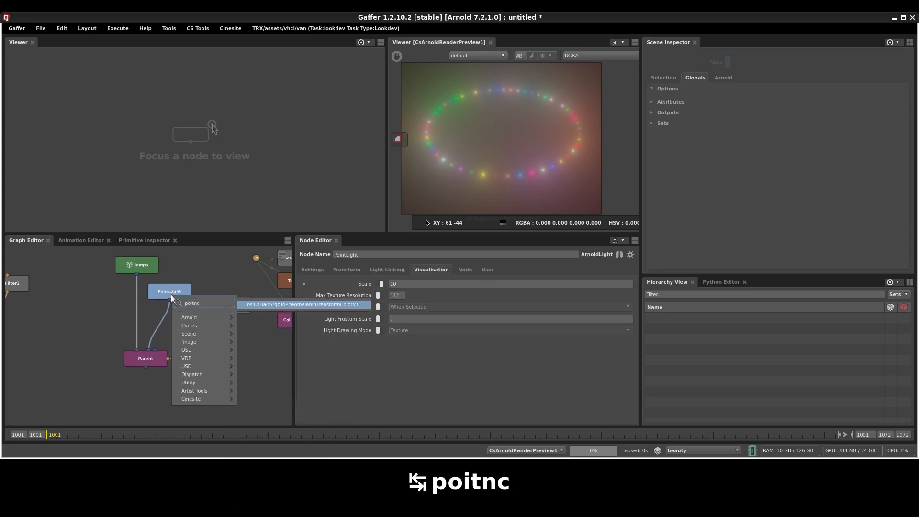
{"action": "key", "text": "BackSpace"}
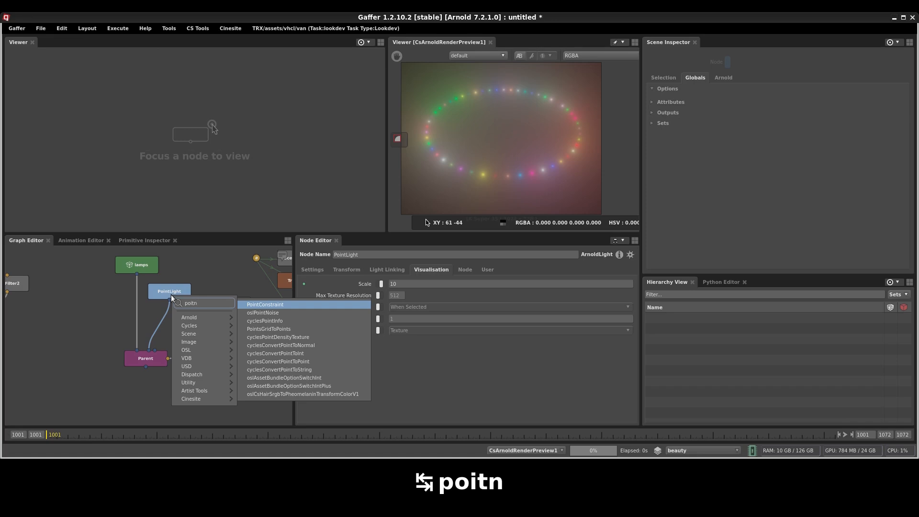
{"action": "key", "text": "Return"}
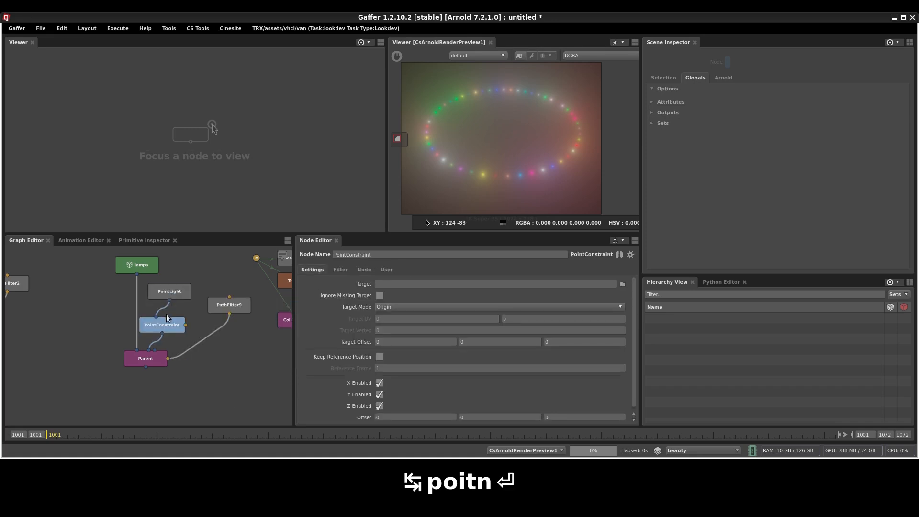
{"action": "left_click_drag", "start_coordinate": [175, 328], "coordinate": [181, 327]}
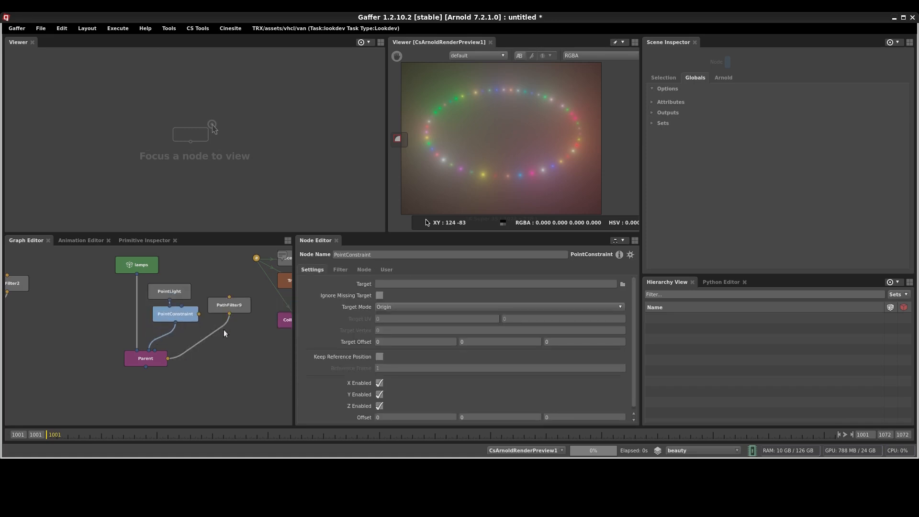
{"action": "left_click_drag", "start_coordinate": [230, 305], "coordinate": [230, 333]}
- Focus the new PointConstraint and restrict it to the pointLight location with a new path filter
{"action": "left_click", "coordinate": [201, 301]}
{"action": "left_click", "coordinate": [183, 311]}
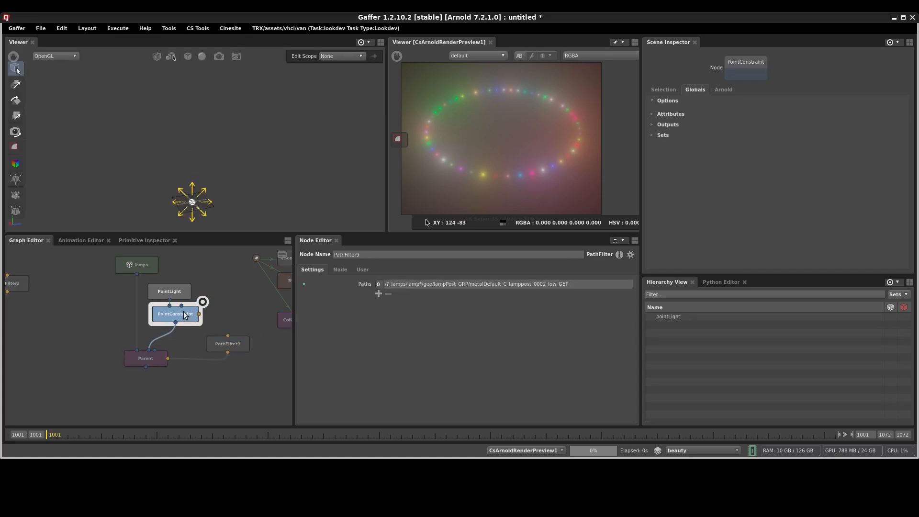
{"action": "left_click_drag", "start_coordinate": [664, 317], "coordinate": [200, 314]}
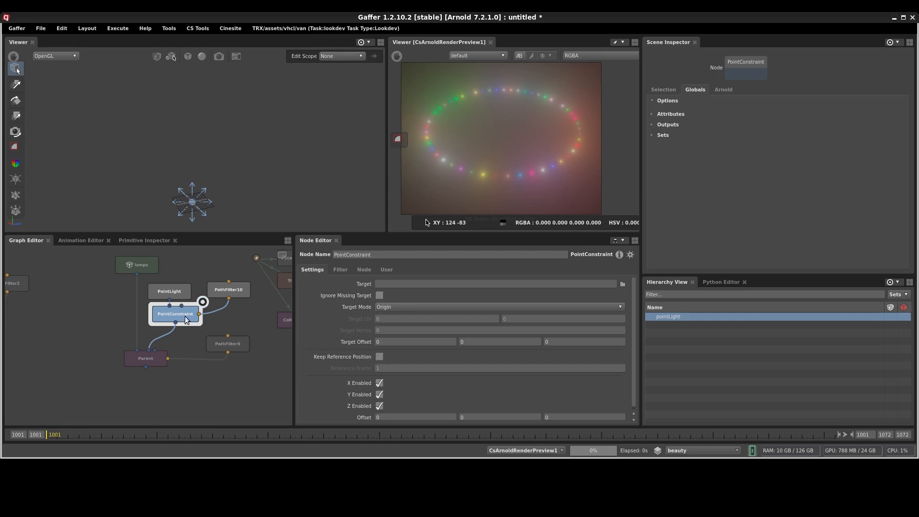
- Set the PointConstraint's Target to ${parent}
{"action": "left_click", "coordinate": [389, 283]}
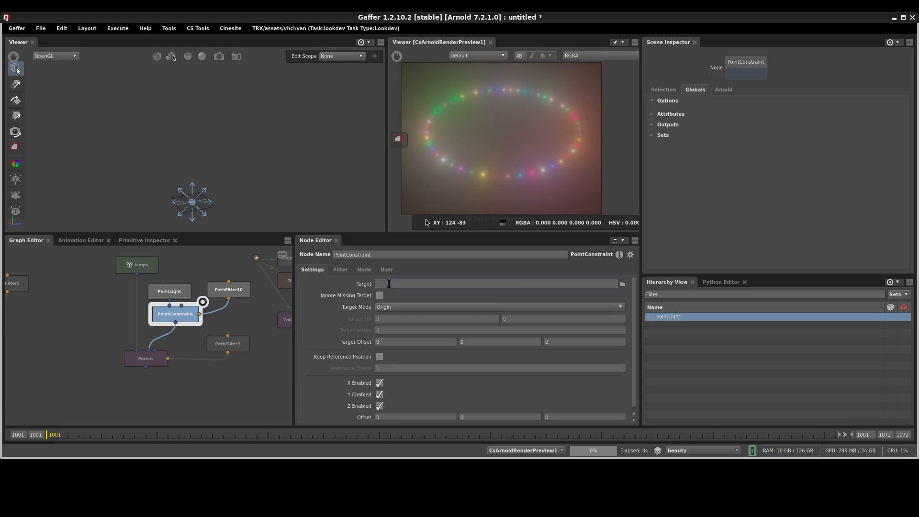
{"action": "type", "text": "${}"}
{"action": "key", "text": "Left"}
{"action": "type", "text": "parent"}
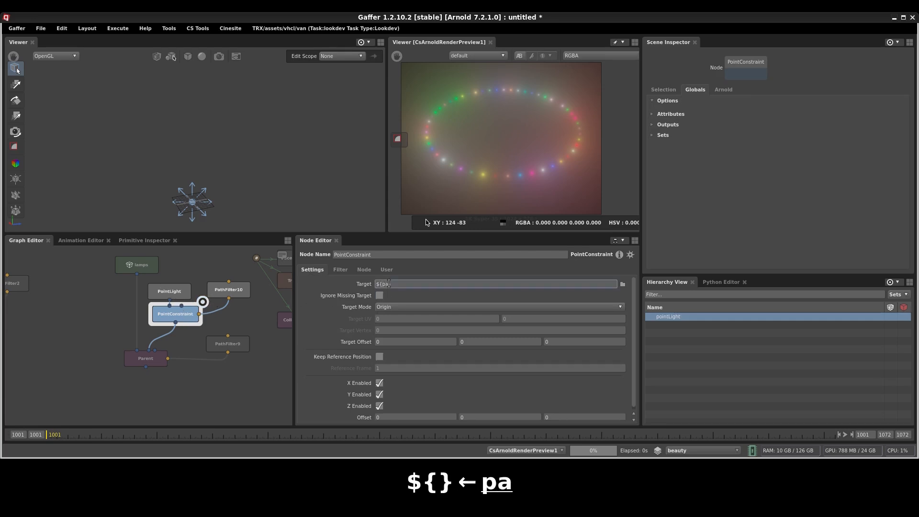
{"action": "key", "text": "Return"}
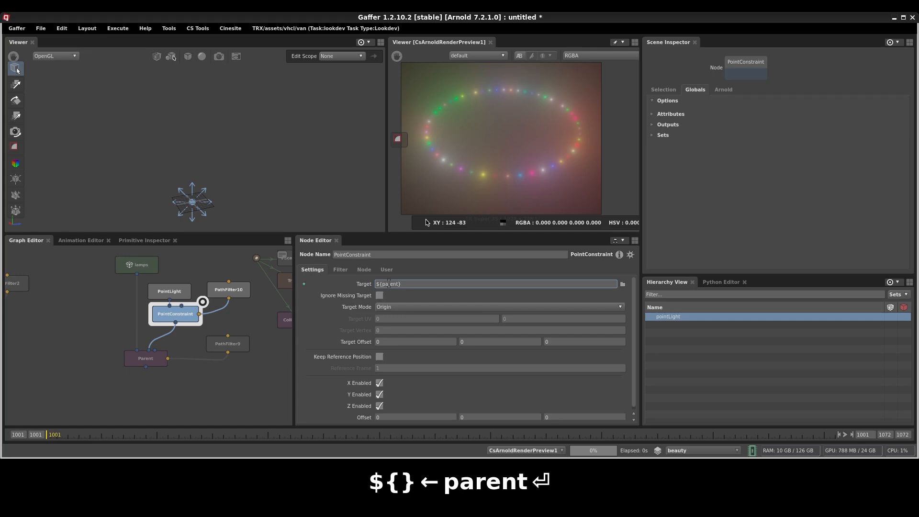
- Focus the Parent node and examine the error details on it, comparing against the PointConstraint's own output
{"action": "left_click", "coordinate": [154, 359]}
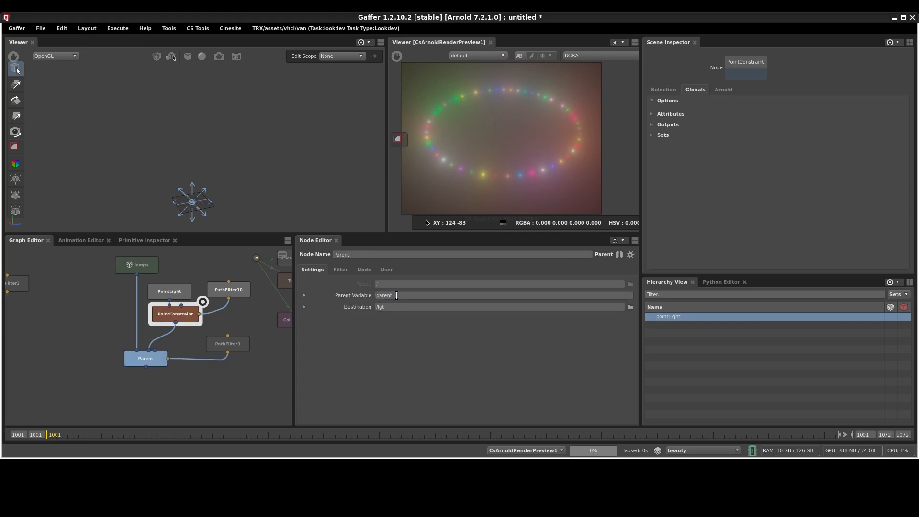
{"action": "left_click", "coordinate": [172, 346]}
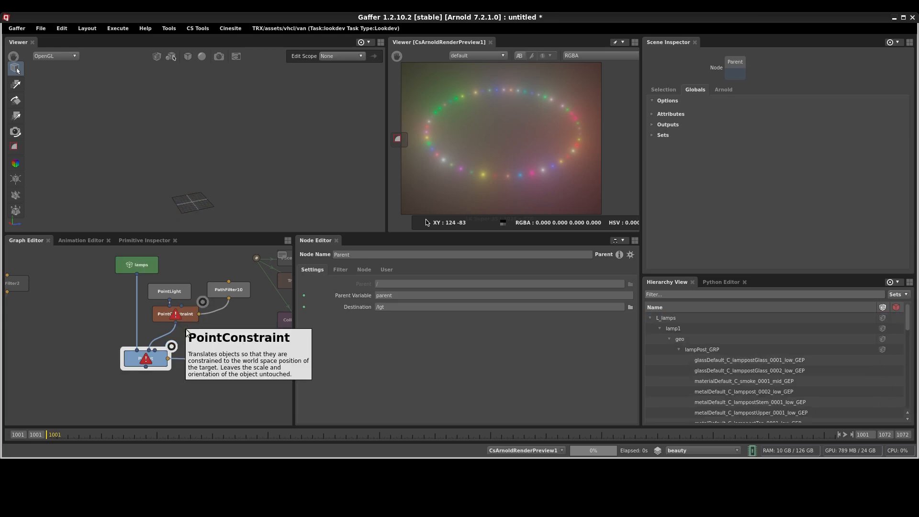
{"action": "scroll", "coordinate": [186, 332], "scroll_direction": "up", "scroll_amount": 3}
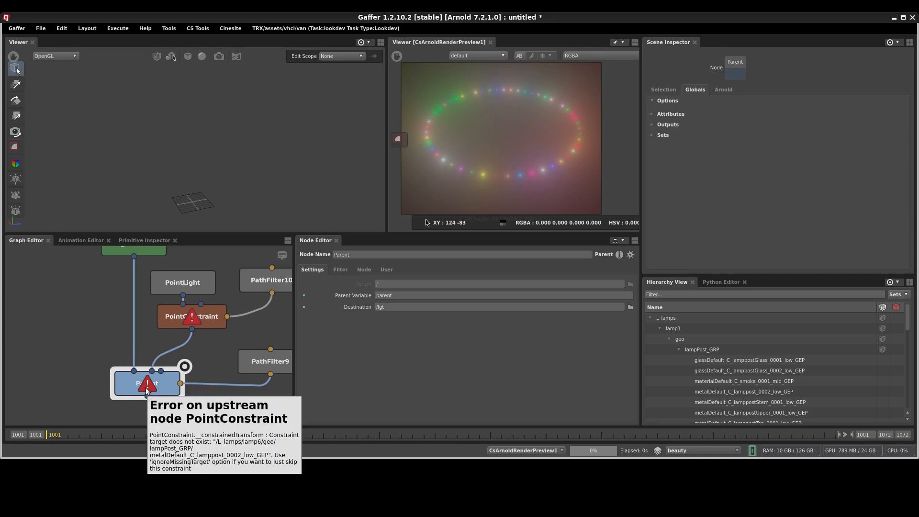
{"action": "mouse_move", "coordinate": [144, 383]}
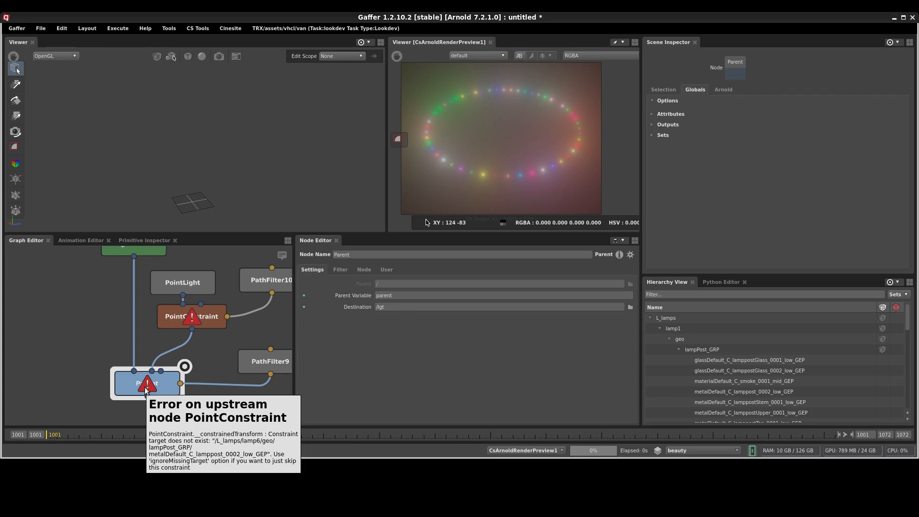
{"action": "left_click", "coordinate": [192, 318]}
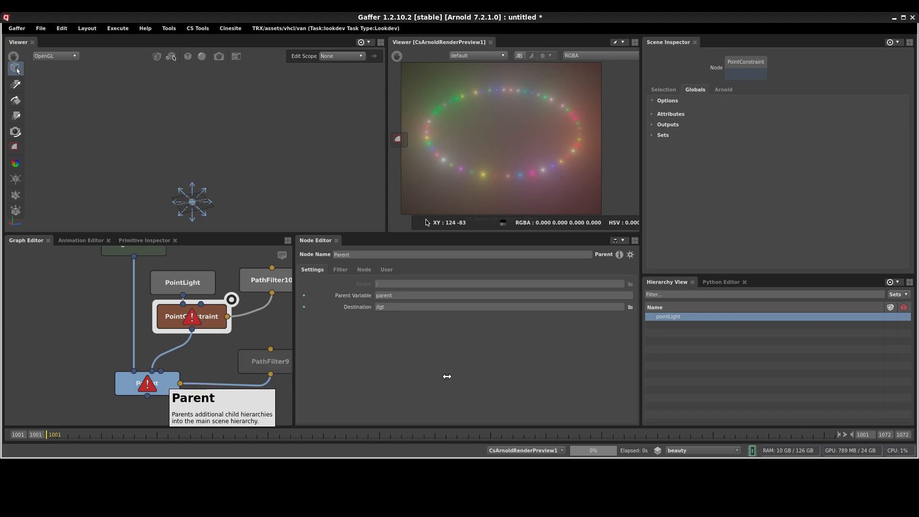
{"action": "left_click", "coordinate": [158, 383]}
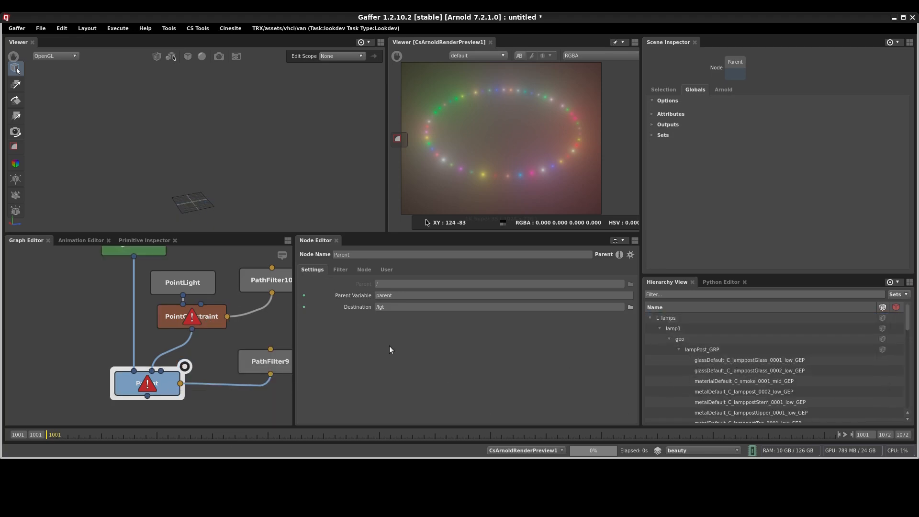
- Connect the lamps node's output to the PointConstraint's targetScene input
{"action": "middle_click_drag", "start_coordinate": [209, 312], "coordinate": [209, 347]}
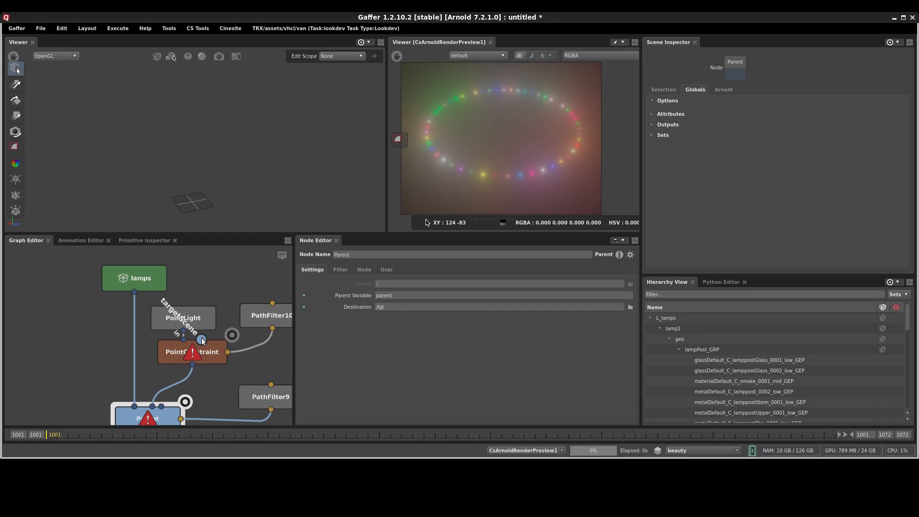
{"action": "left_click_drag", "start_coordinate": [202, 337], "coordinate": [231, 335]}
{"action": "left_click_drag", "start_coordinate": [135, 286], "coordinate": [136, 286]}
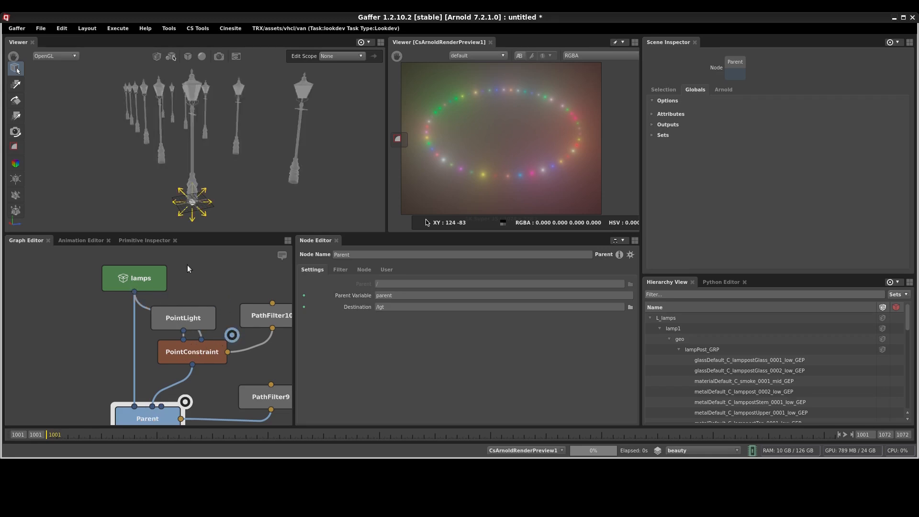
- Set the PointConstraint's Target Mode to BoundCenter
{"action": "middle_click_drag", "start_coordinate": [156, 358], "coordinate": [208, 308]}
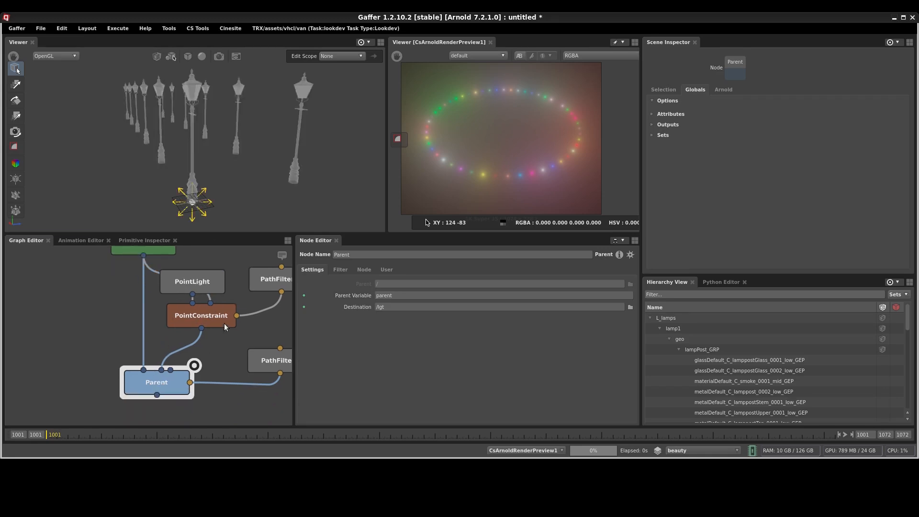
{"action": "left_click", "coordinate": [224, 323]}
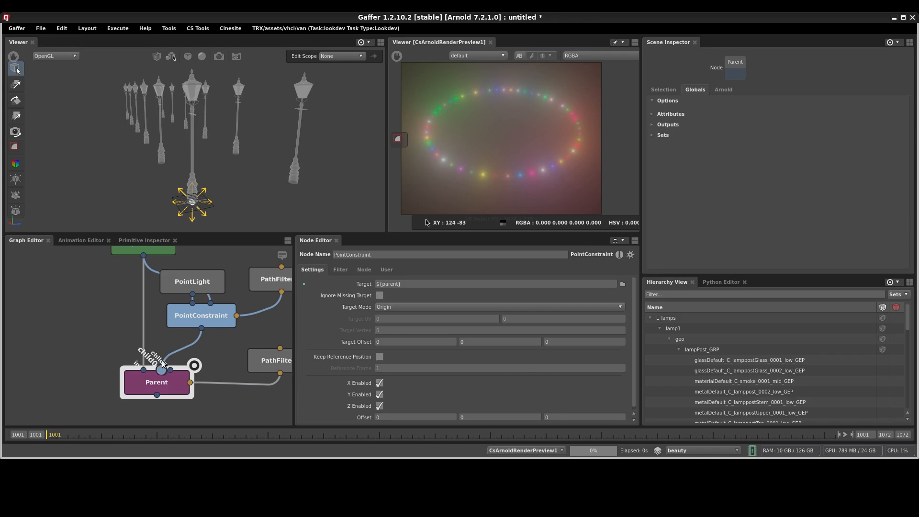
{"action": "left_click", "coordinate": [388, 310]}
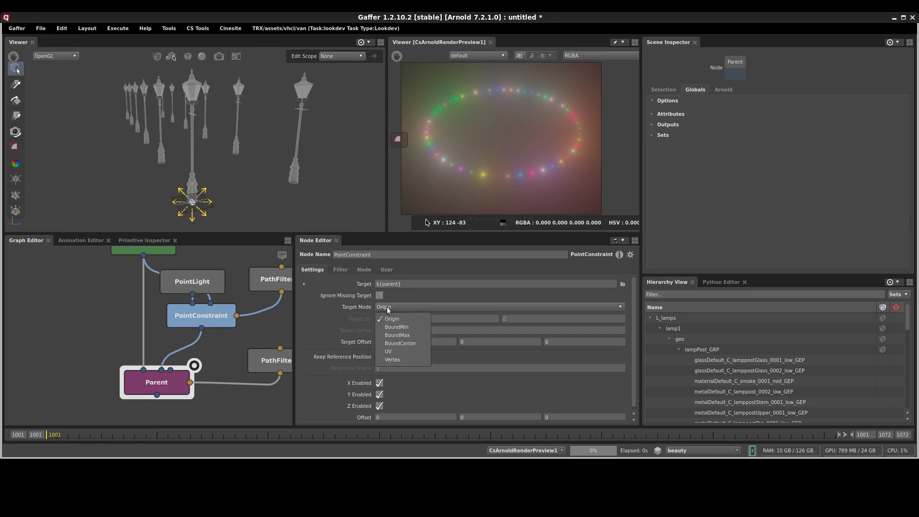
{"action": "left_click", "coordinate": [393, 341]}
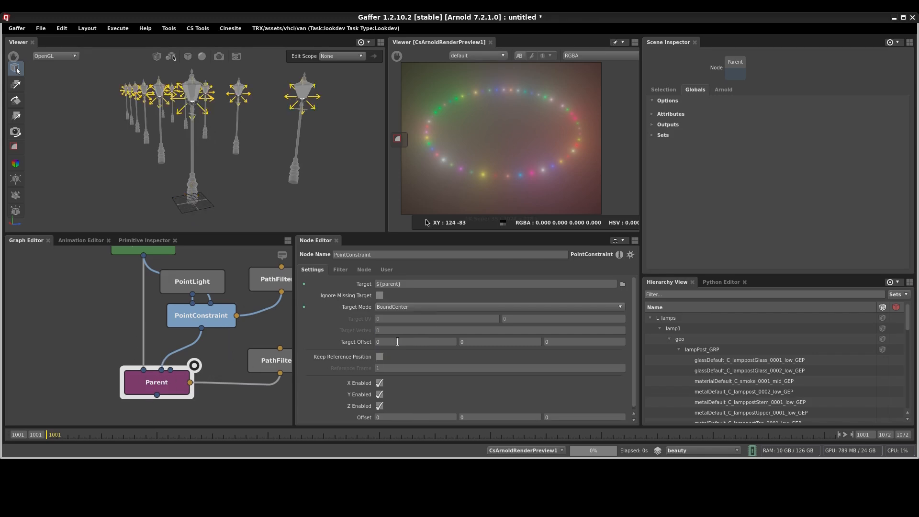
- Move the lamps node higher in the graph and route its connection to the PointConstraint through a Dot
{"action": "middle_click_drag", "start_coordinate": [237, 117], "coordinate": [236, 130]}
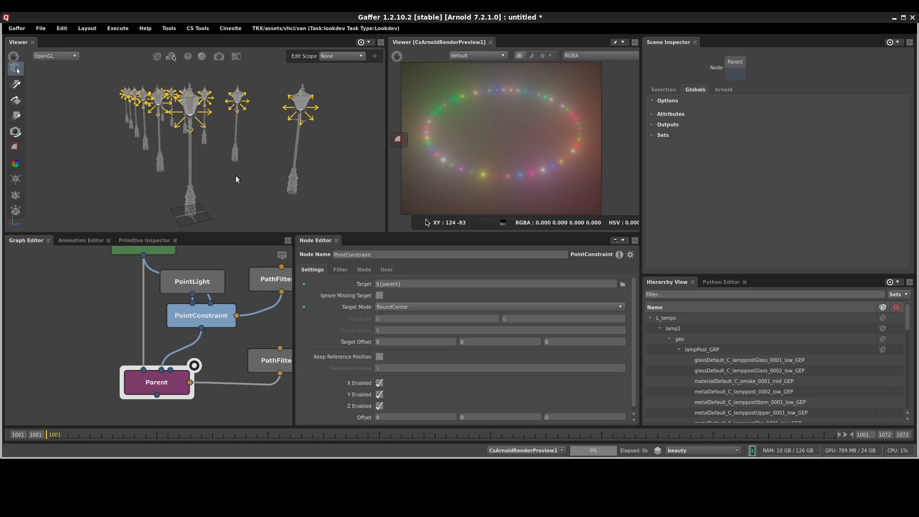
{"action": "middle_click_drag", "start_coordinate": [225, 260], "coordinate": [209, 326]}
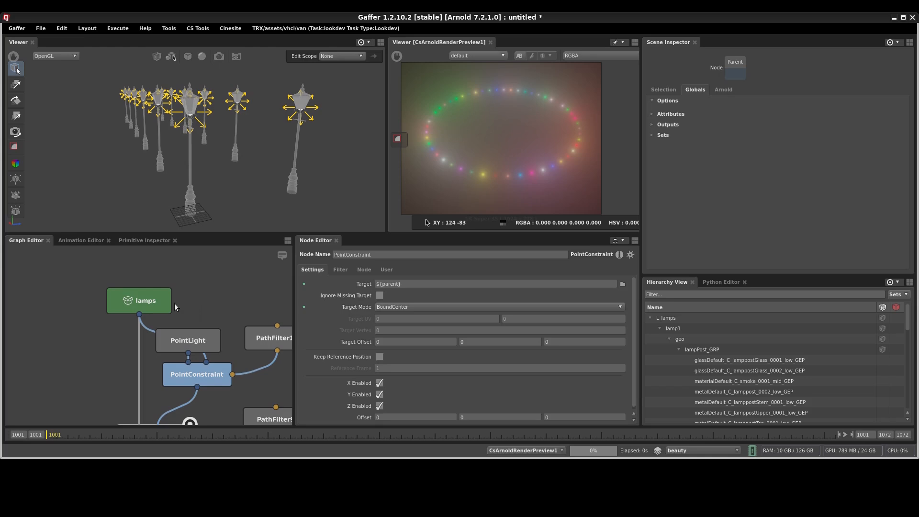
{"action": "left_click_drag", "start_coordinate": [168, 303], "coordinate": [160, 273]}
{"action": "scroll", "coordinate": [177, 311], "scroll_direction": "down", "scroll_amount": 2}
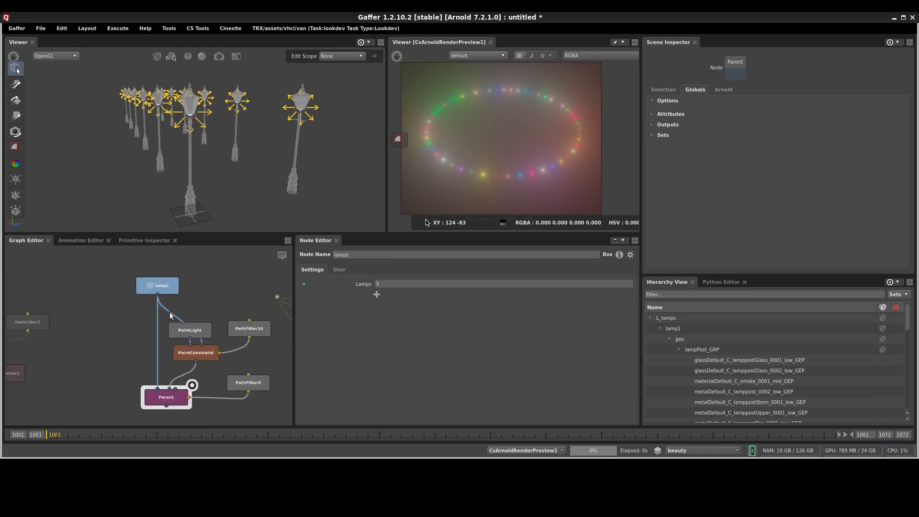
{"action": "mouse_move", "coordinate": [170, 312]}
{"action": "left_mouse_down", "text": "ctrl"}
{"action": "mouse_move", "coordinate": [204, 312]}
{"action": "mouse_move", "coordinate": [175, 327]}
{"action": "left_mouse_up", "text": "ctrl"}
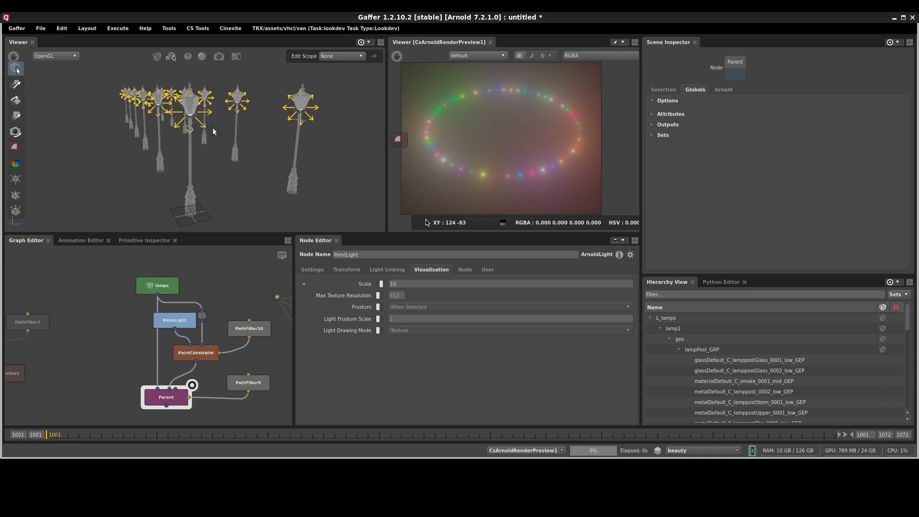
- Set the Lamps value on the lamps node to 9
{"action": "left_click_drag", "start_coordinate": [150, 117], "coordinate": [169, 113], "text": "alt"}
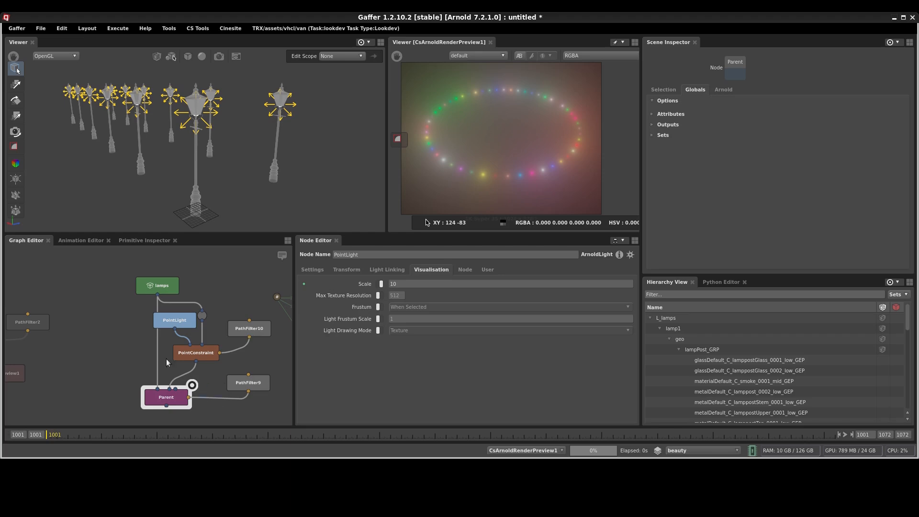
{"action": "left_click", "coordinate": [162, 285]}
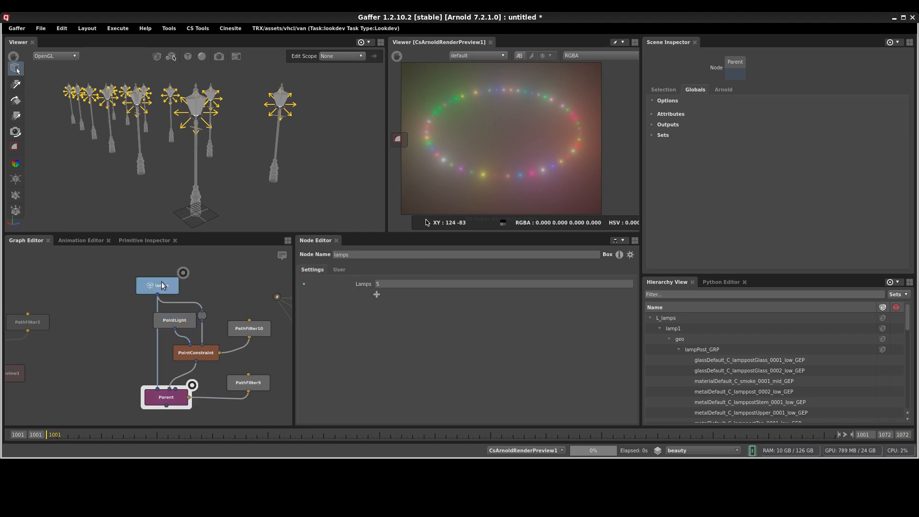
{"action": "left_click", "coordinate": [388, 284]}
{"action": "left_click_drag", "start_coordinate": [394, 285], "coordinate": [617, 294], "text": "ctrl"}
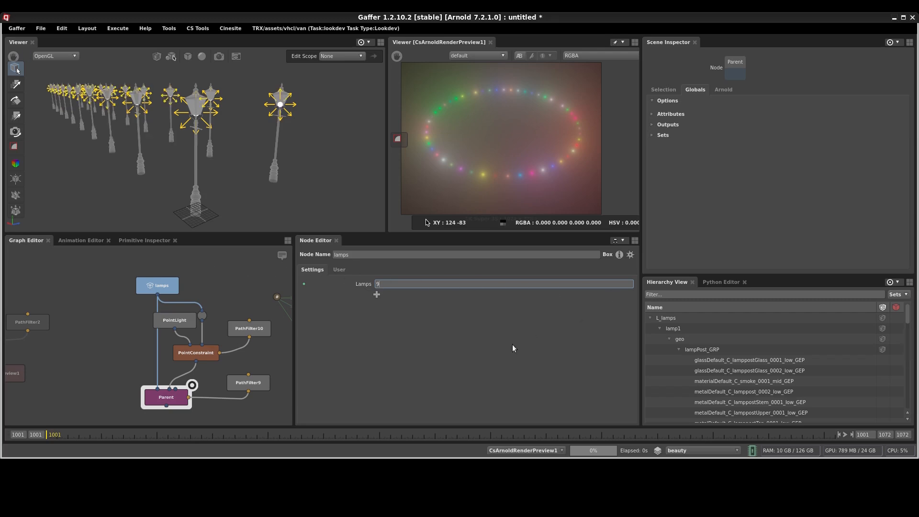
- Move the SceneReader, Transform, PathFilter and CollectScenes group away from the lamp network and focus CollectScenes
{"action": "middle_click_drag", "start_coordinate": [257, 297], "coordinate": [7, 293]}
{"action": "left_click_drag", "start_coordinate": [235, 373], "coordinate": [70, 276]}
{"action": "left_click_drag", "start_coordinate": [130, 346], "coordinate": [213, 356]}
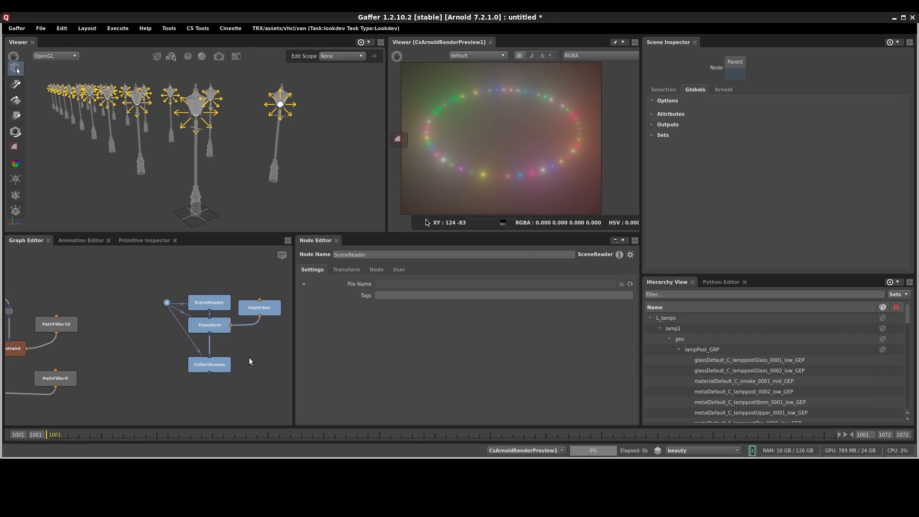
{"action": "left_click", "coordinate": [236, 341]}
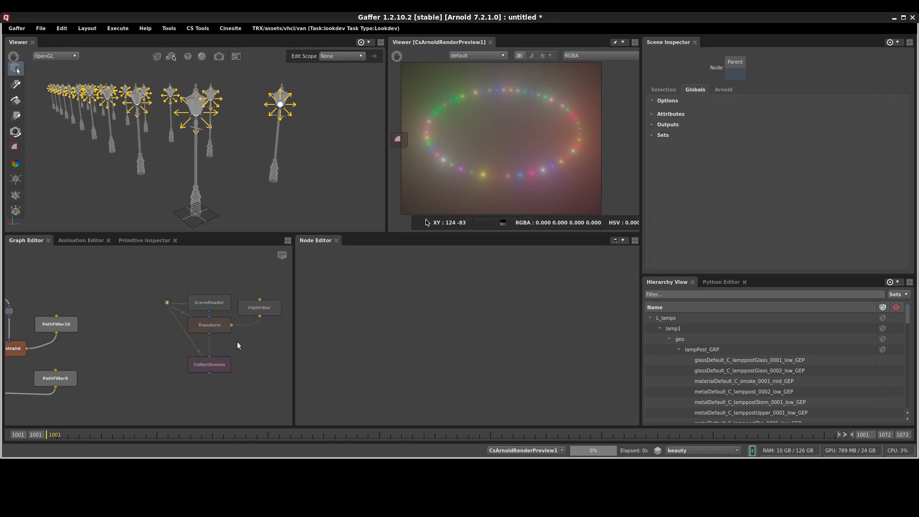
{"action": "left_click", "coordinate": [234, 314]}
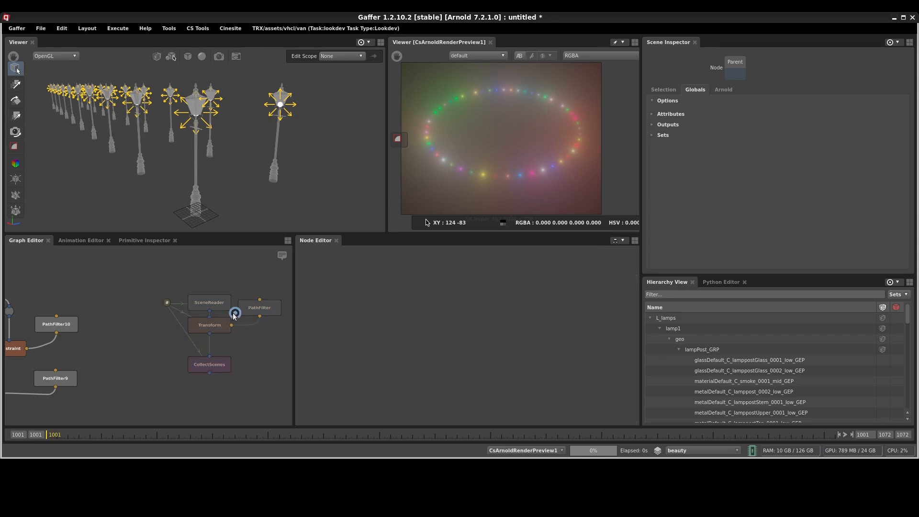
{"action": "left_click", "coordinate": [235, 353]}
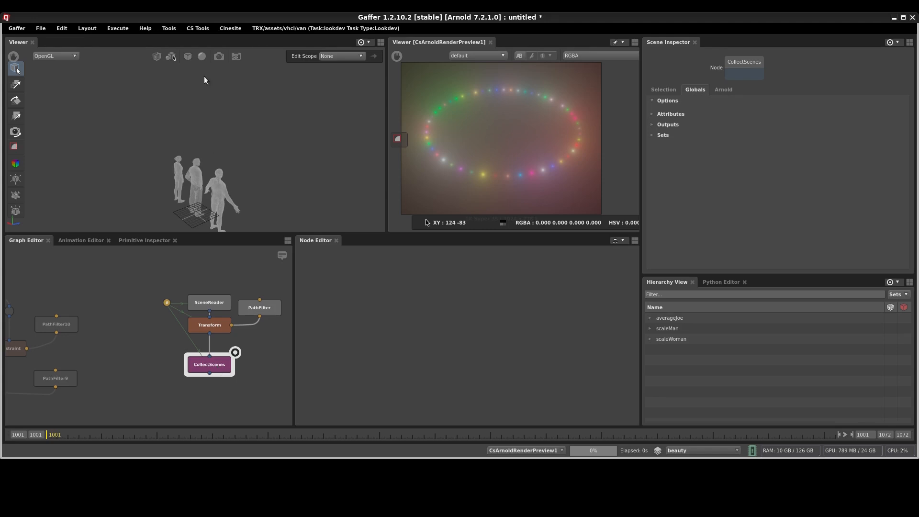
- Change the 3D Viewer's shading mode and frame the three character models from the front
{"action": "left_click", "coordinate": [202, 56]}
{"action": "left_click", "coordinate": [211, 113]}
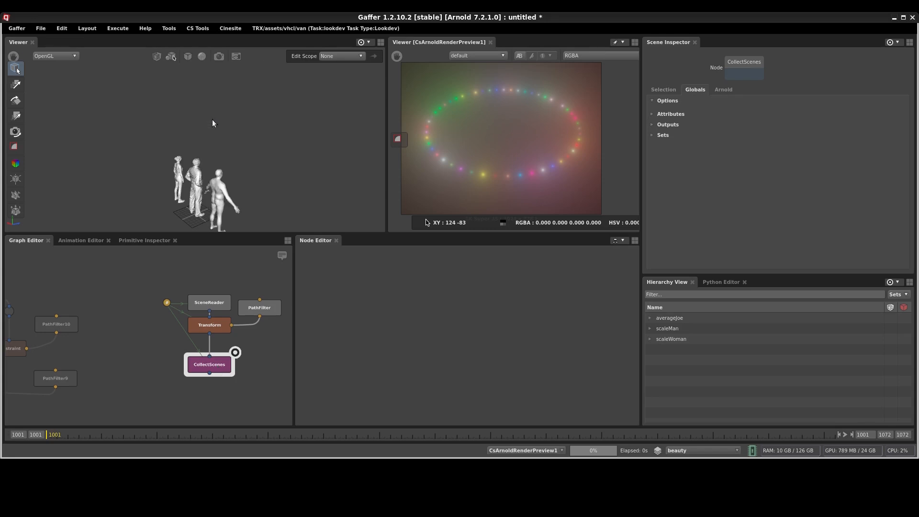
{"action": "left_click_drag", "start_coordinate": [263, 167], "coordinate": [216, 152], "text": "alt"}
{"action": "middle_click_drag", "start_coordinate": [216, 152], "coordinate": [241, 138], "text": "alt"}
{"action": "right_click_drag", "start_coordinate": [259, 172], "coordinate": [287, 167], "text": "alt"}
{"action": "middle_click_drag", "start_coordinate": [287, 167], "coordinate": [267, 122], "text": "alt"}
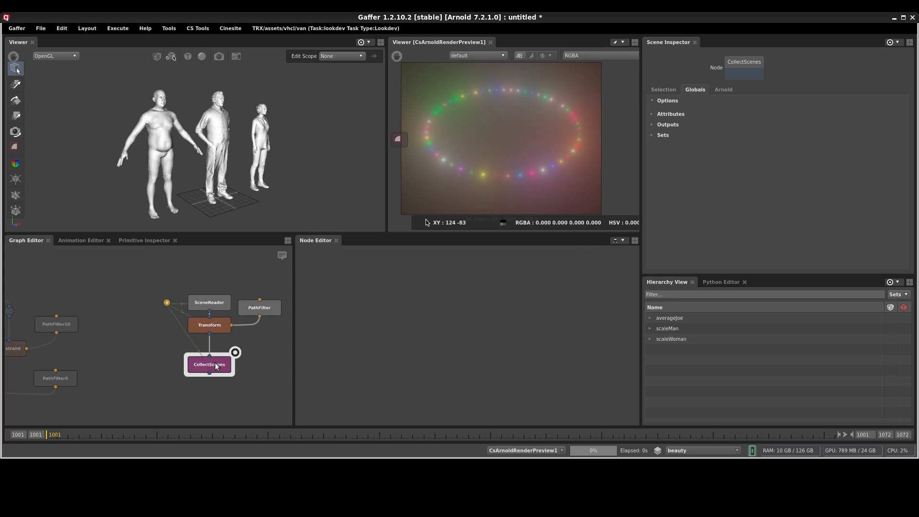
- Examine the CollectScenes root names and Root Name Variable, the Spreadsheet rows that use them, and the SceneReader's File Name
{"action": "left_click", "coordinate": [216, 366]}
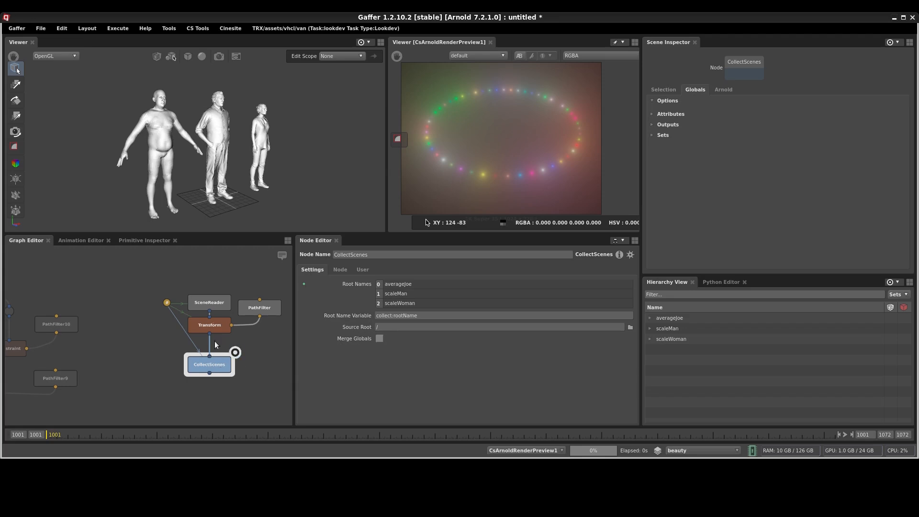
{"action": "middle_click_drag", "start_coordinate": [247, 335], "coordinate": [221, 337]}
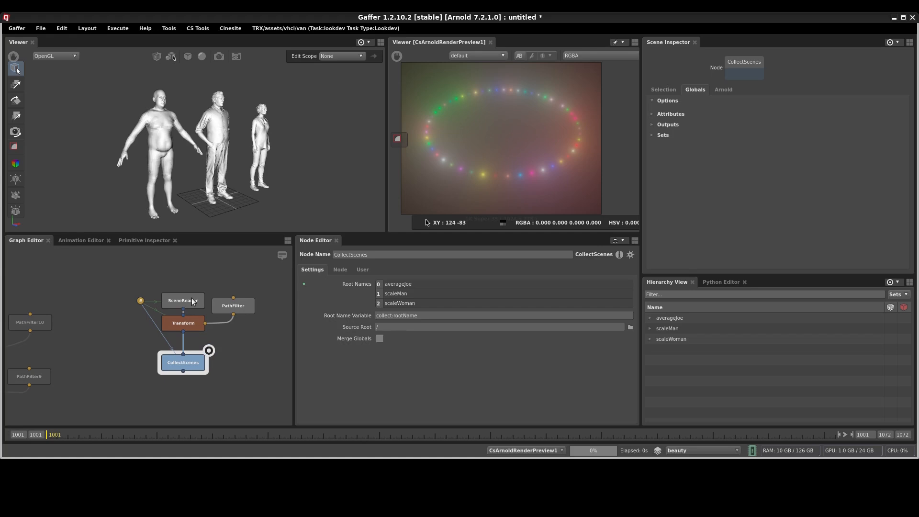
{"action": "scroll", "coordinate": [192, 300], "scroll_direction": "up", "scroll_amount": 2}
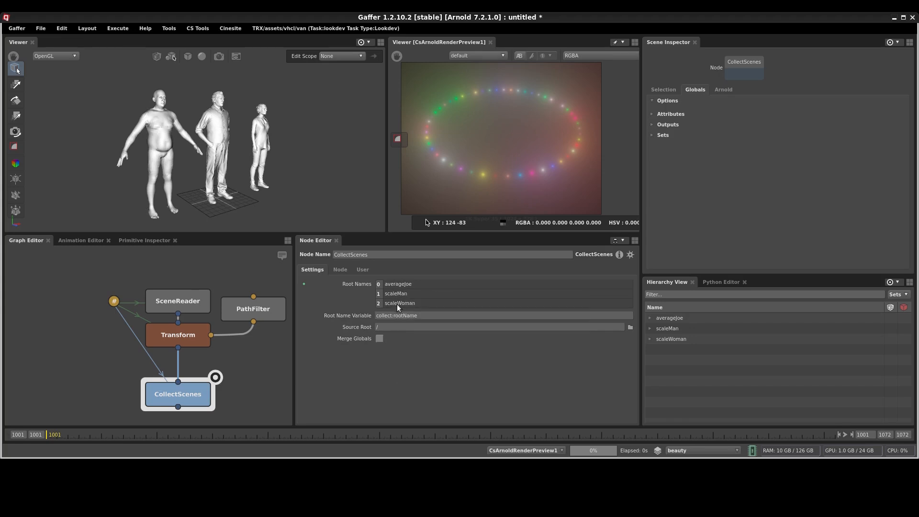
{"action": "left_click", "coordinate": [113, 301]}
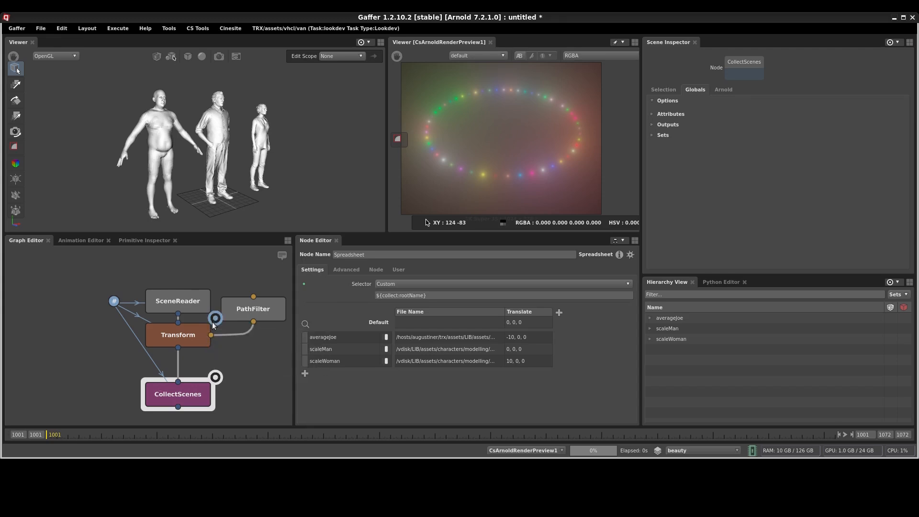
{"action": "left_click", "coordinate": [196, 390]}
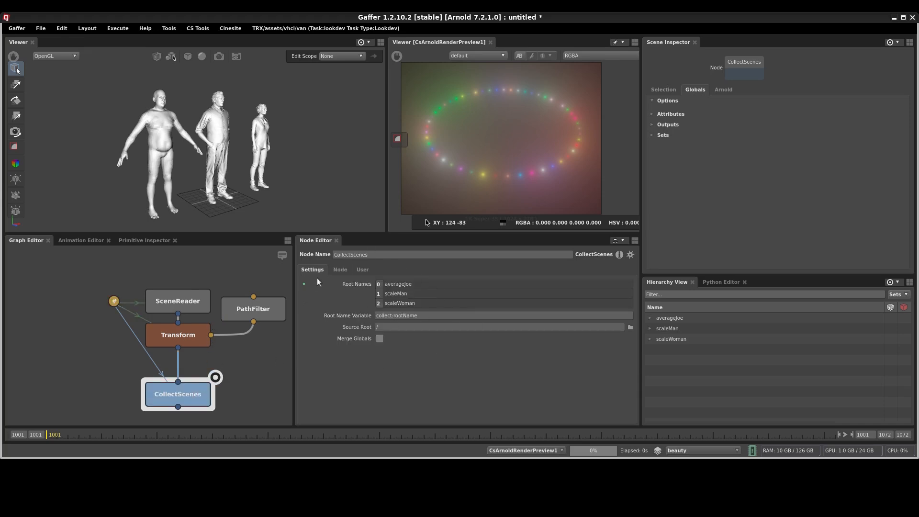
{"action": "left_click", "coordinate": [195, 305]}
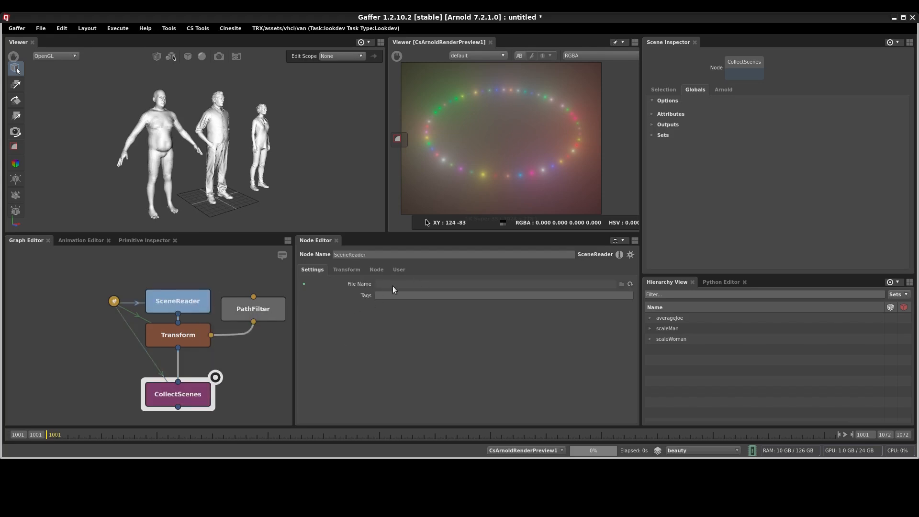
{"action": "left_click", "coordinate": [201, 392]}
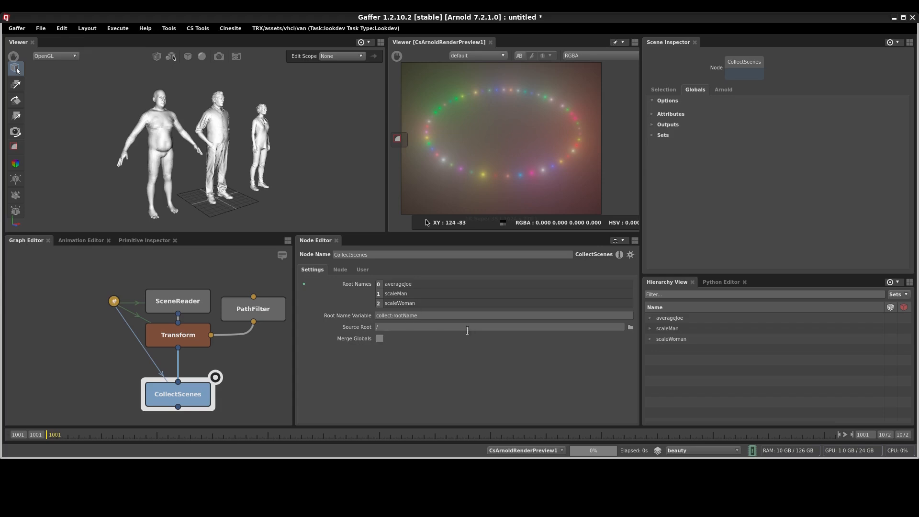
- Move CollectScenes farther below Transform and focus the Transform node
{"action": "middle_click_drag", "start_coordinate": [210, 360], "coordinate": [210, 330]}
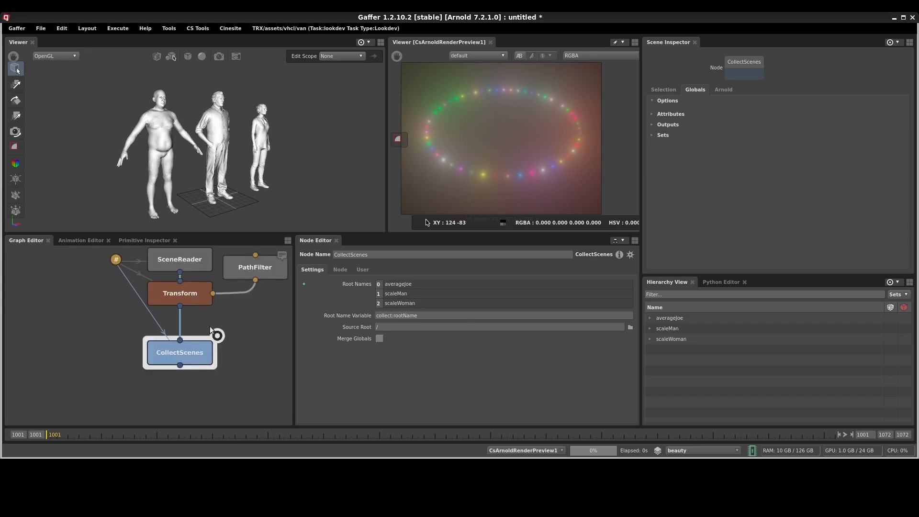
{"action": "left_click_drag", "start_coordinate": [202, 358], "coordinate": [202, 375]}
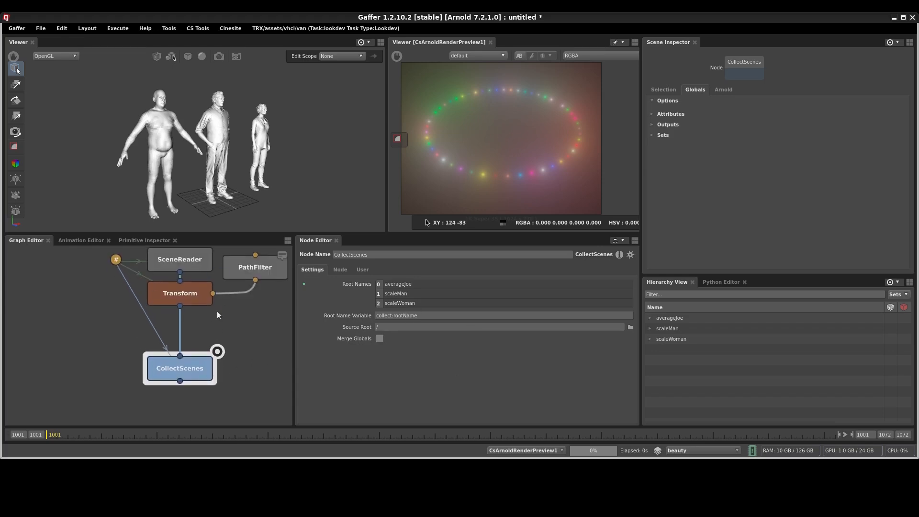
{"action": "middle_click_drag", "start_coordinate": [217, 311], "coordinate": [226, 326]}
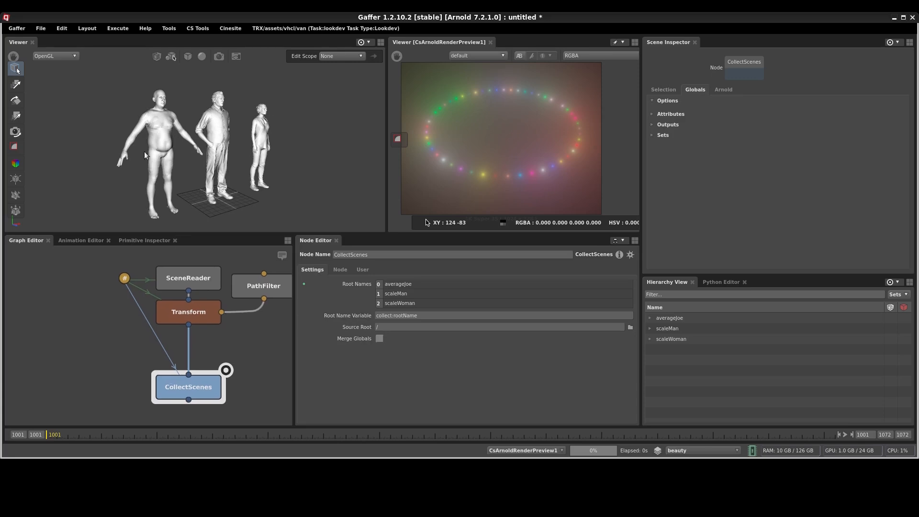
{"action": "left_click", "coordinate": [226, 294]}
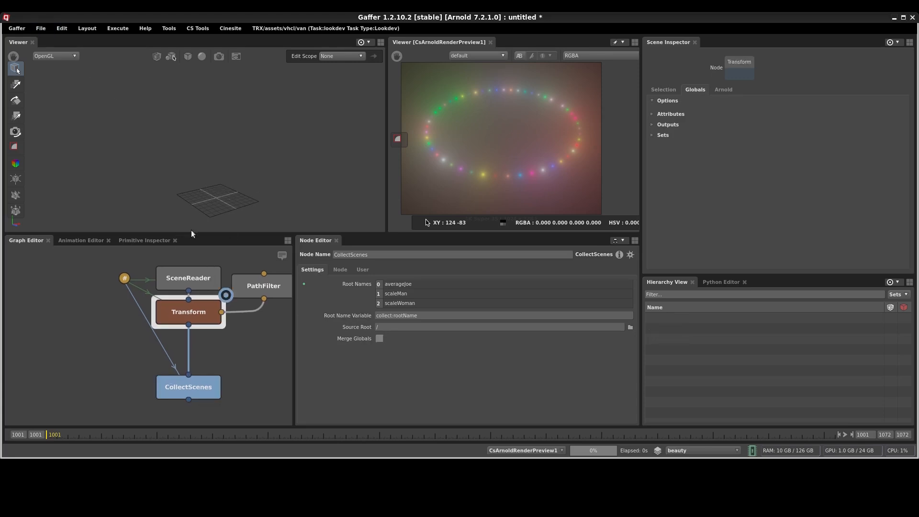
- Add a global variable to the script settings, named collect:rootName after the CollectScenes Root Name Variable
{"action": "left_click", "coordinate": [40, 28]}
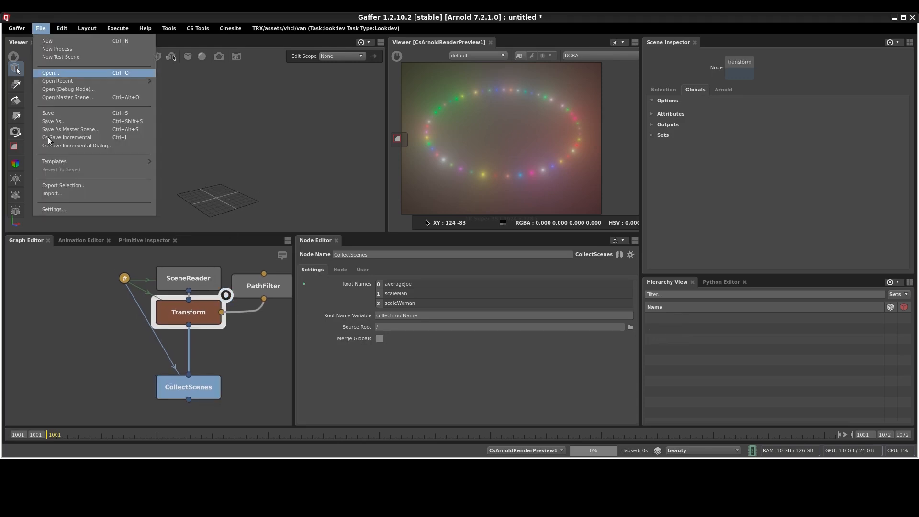
{"action": "left_click", "coordinate": [61, 210]}
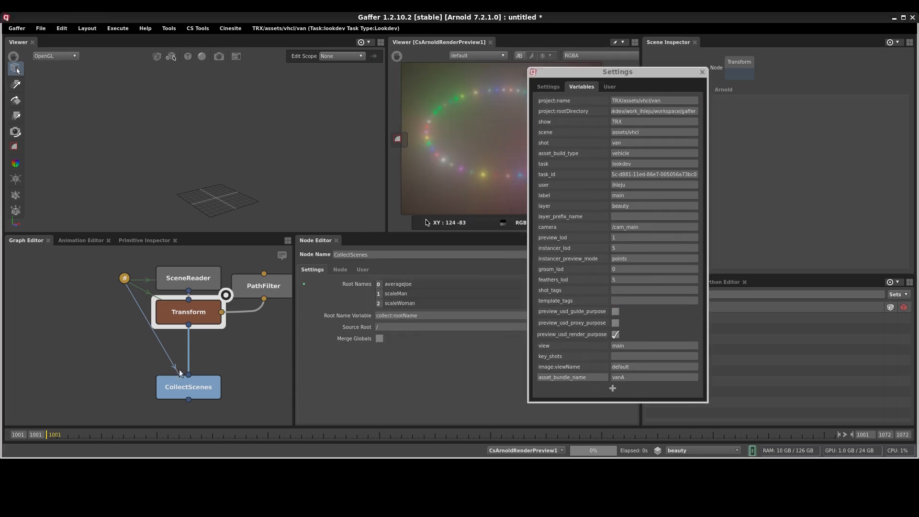
{"action": "left_click", "coordinate": [380, 317]}
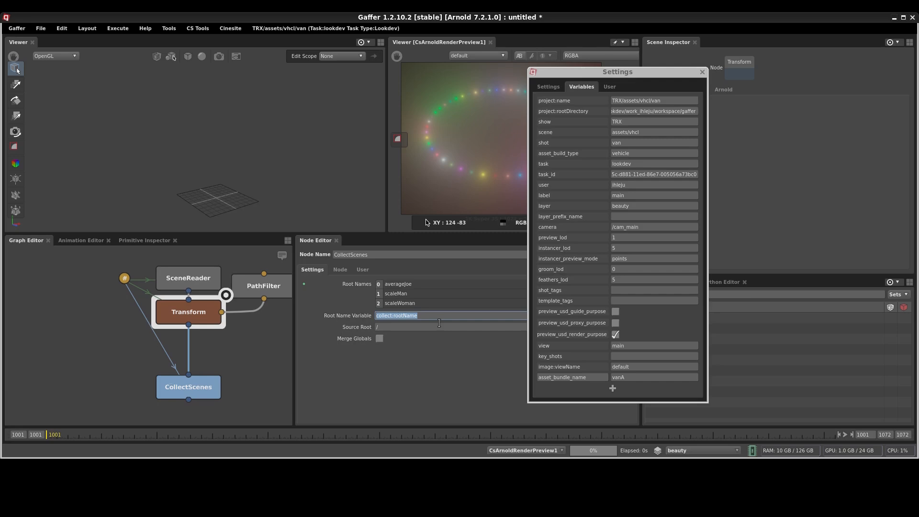
{"action": "key", "text": "ctrl+c"}
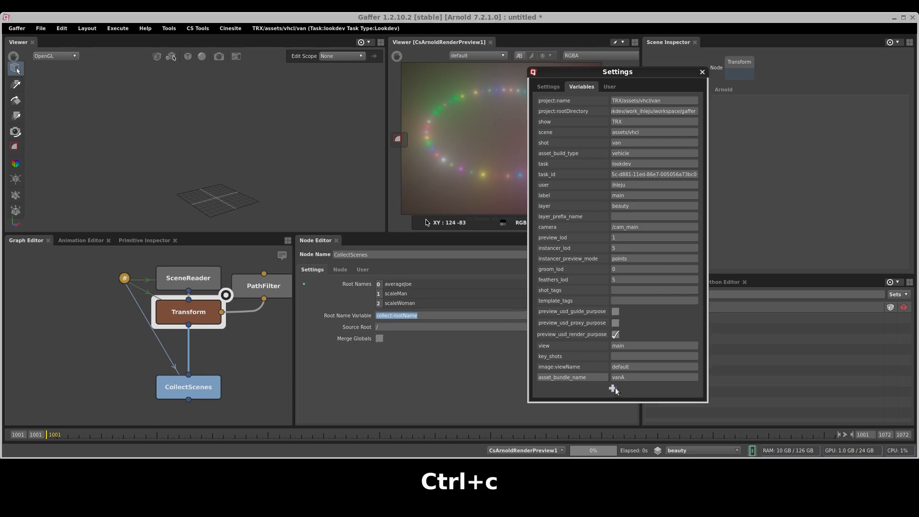
{"action": "left_click", "coordinate": [613, 390]}
{"action": "left_click", "coordinate": [659, 435]}
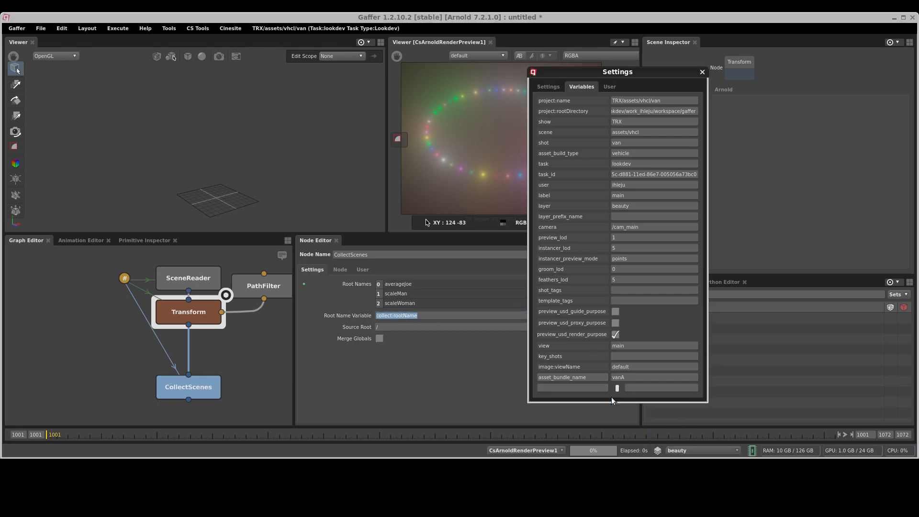
{"action": "left_click", "coordinate": [588, 388]}
{"action": "key", "text": "ctrl+v"}
- Set the value of the collect:rootName variable to scaleMan
{"action": "left_click", "coordinate": [643, 389]}
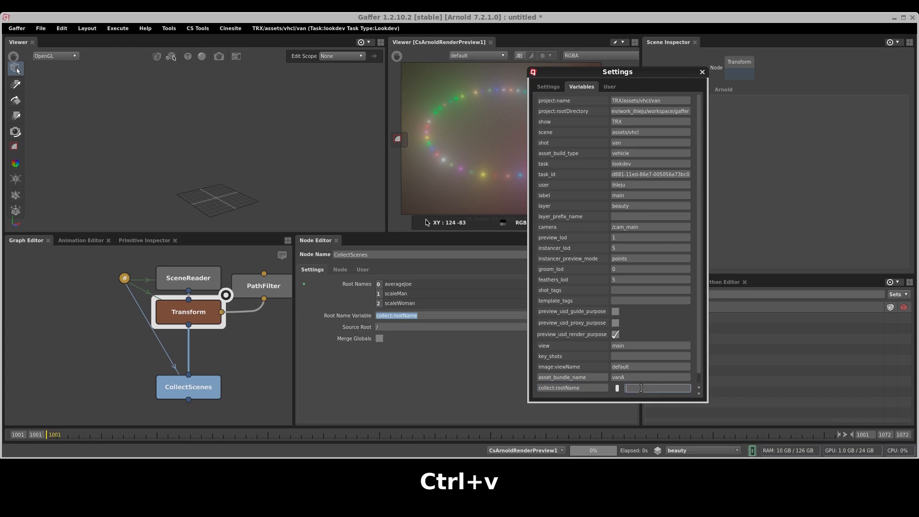
{"action": "type", "text": "scaleMan"}
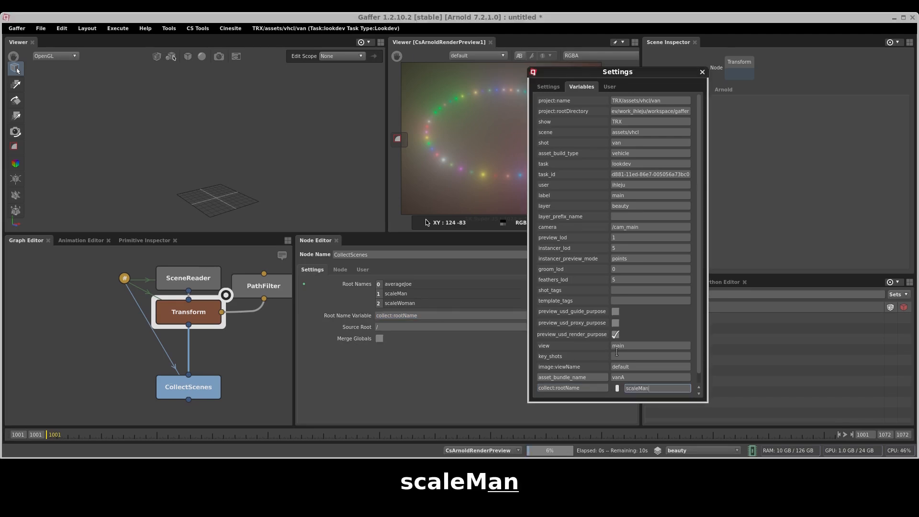
{"action": "key", "text": "Return"}
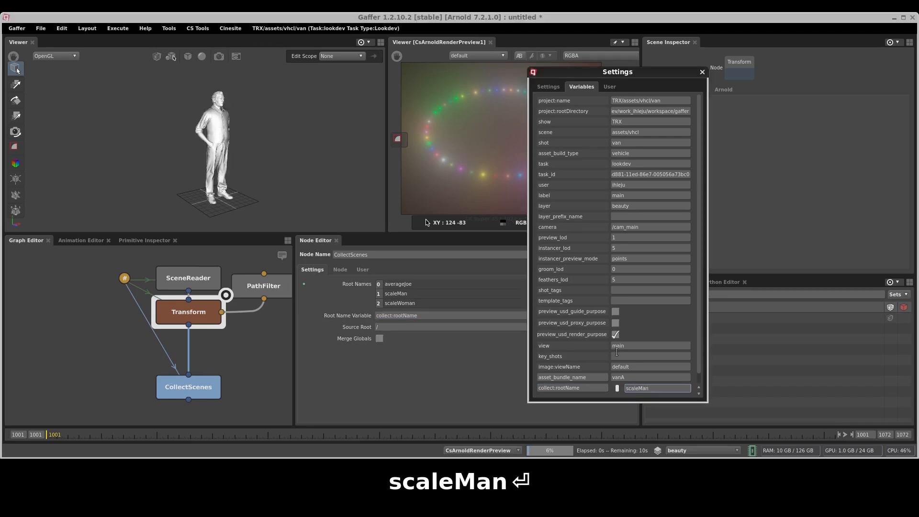
- Inspect the SceneReader's resolved File Name, moving the Settings window clear of it
{"action": "left_click", "coordinate": [254, 117]}
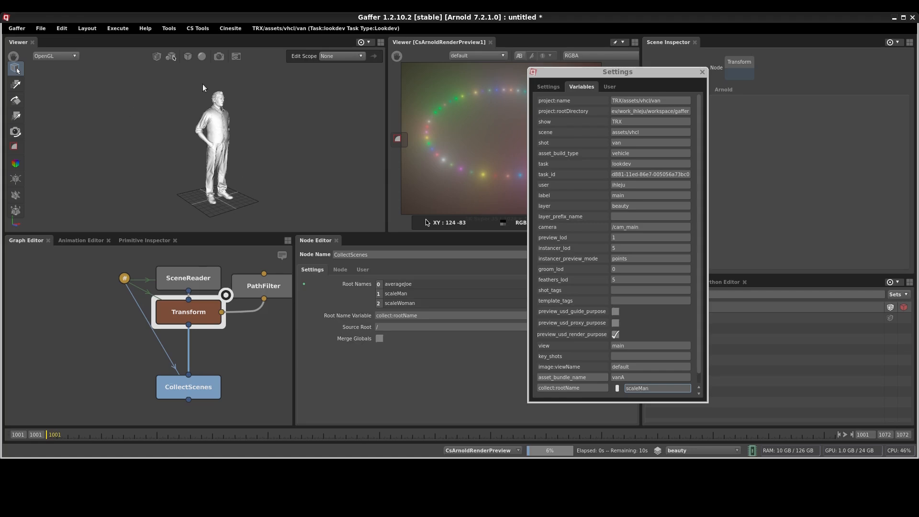
{"action": "left_click", "coordinate": [207, 282]}
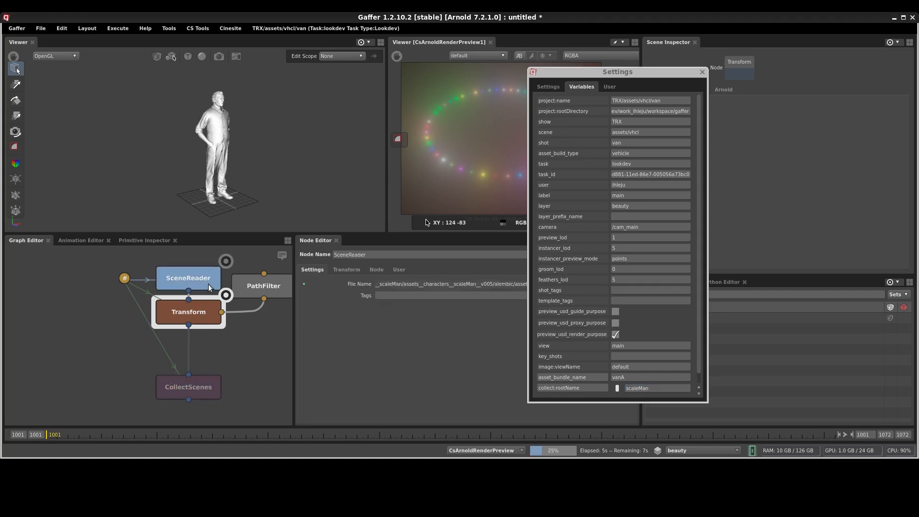
{"action": "left_click_drag", "start_coordinate": [588, 322], "coordinate": [760, 328], "text": "alt"}
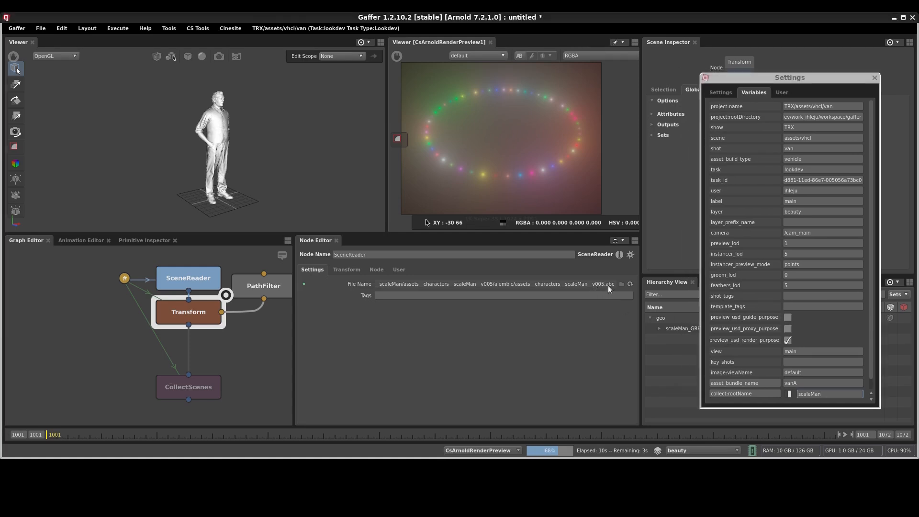
- Check the SceneReader's full File Name path against the collect:rootName value in the Settings window
{"action": "left_click", "coordinate": [608, 286]}
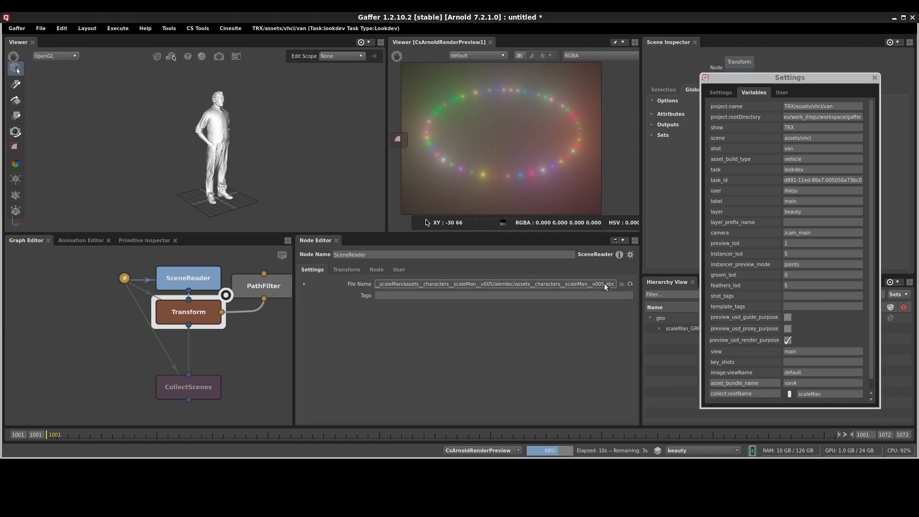
{"action": "left_click", "coordinate": [460, 338]}
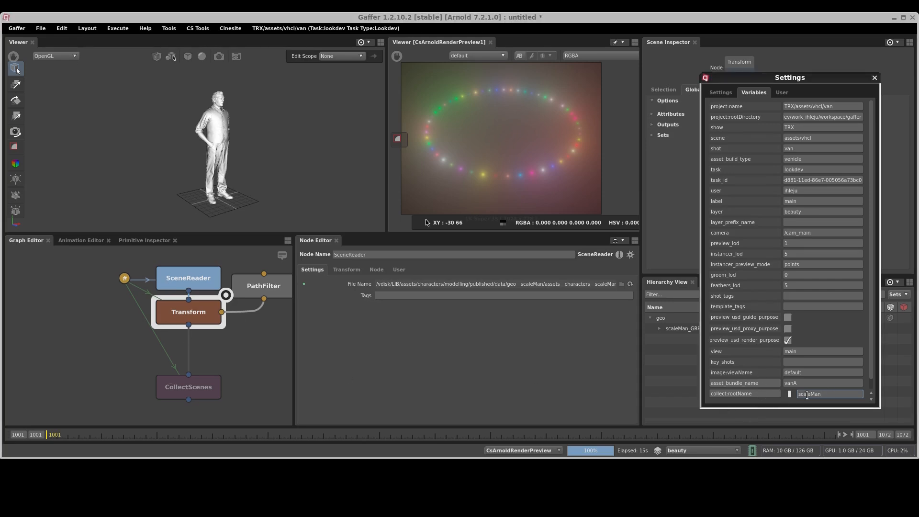
{"action": "key", "text": "Return"}
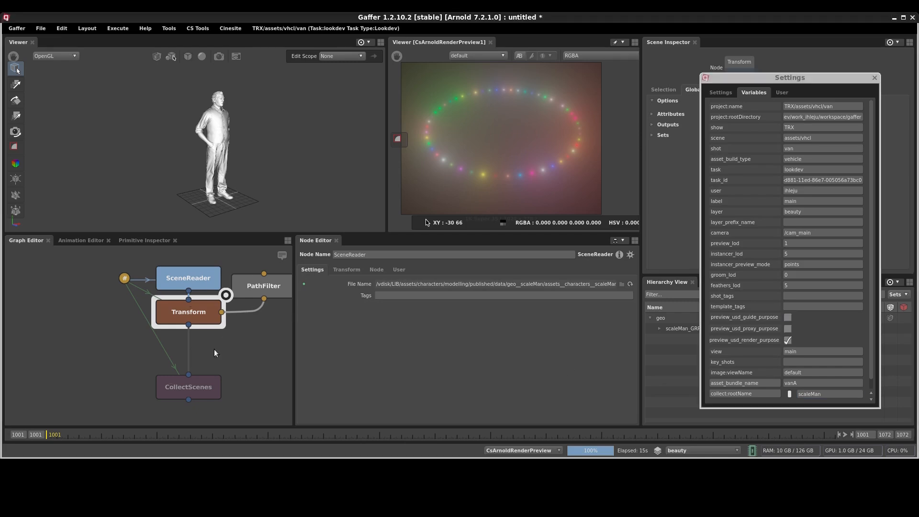
{"action": "mouse_move", "coordinate": [226, 365]}
{"action": "left_click", "coordinate": [227, 372]}
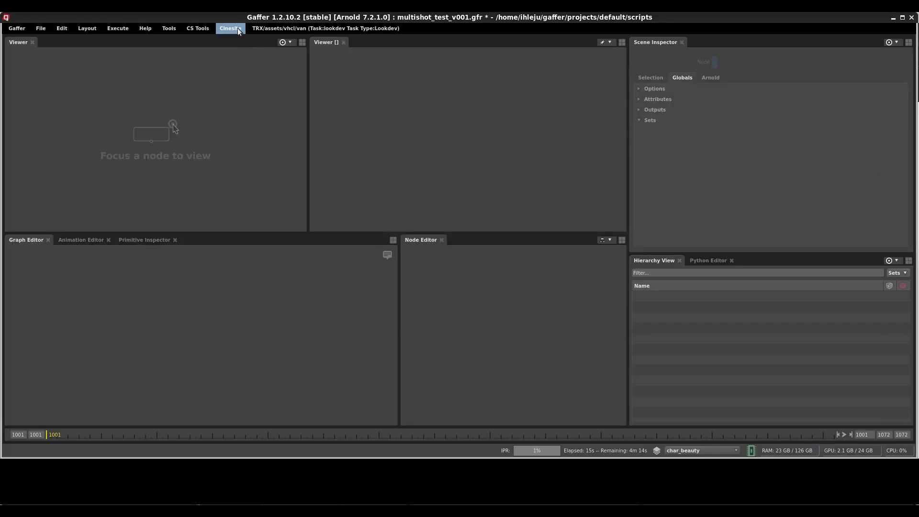
- Load the shared node file __WIKI_DEMO_SPREADSHEETS__.grf from the Trixter site's shared nodes
{"action": "left_click", "coordinate": [238, 29]}
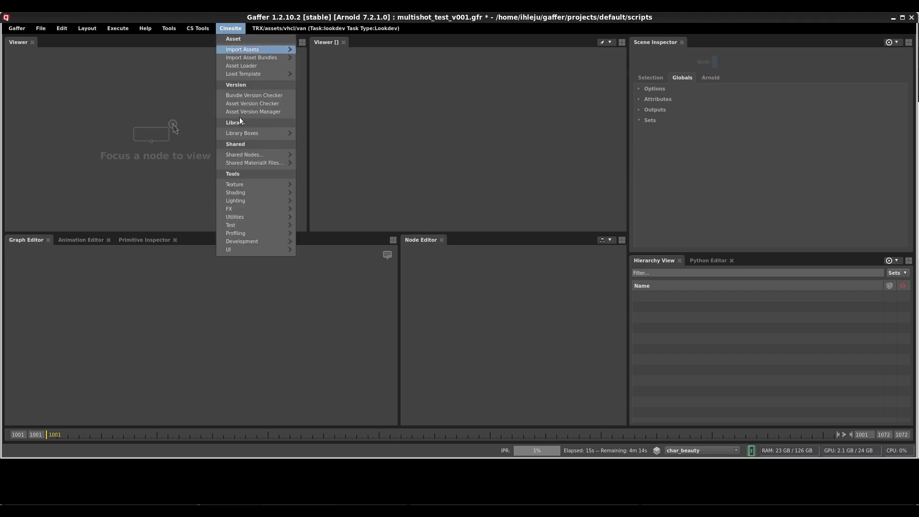
{"action": "mouse_move", "coordinate": [260, 154]}
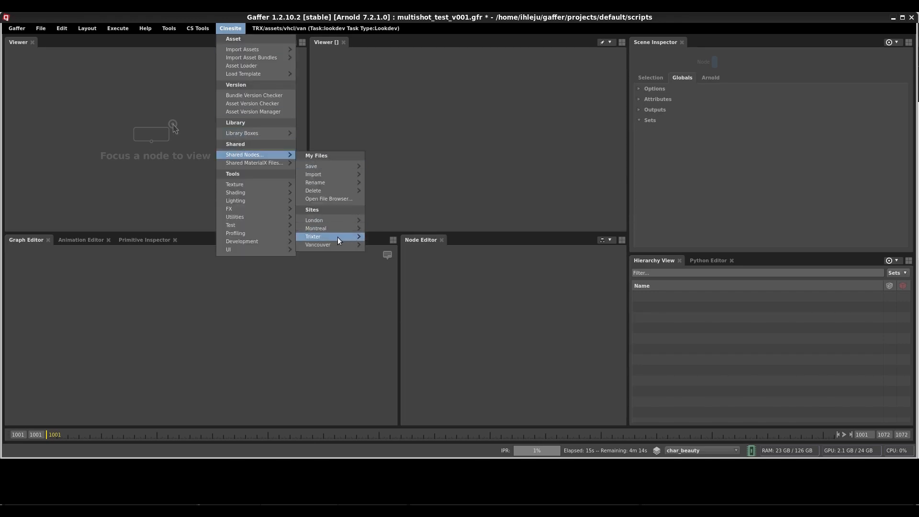
{"action": "mouse_move", "coordinate": [338, 237]}
{"action": "mouse_move", "coordinate": [398, 247]}
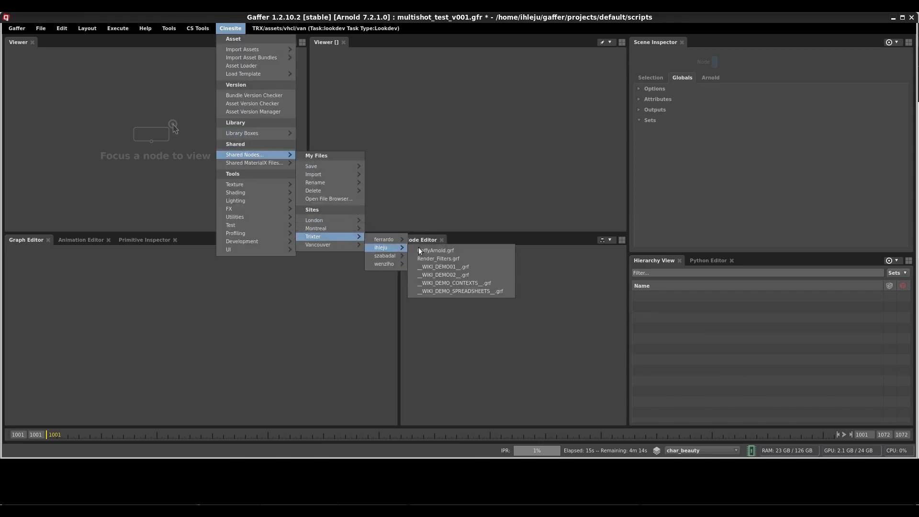
{"action": "left_click", "coordinate": [454, 292]}
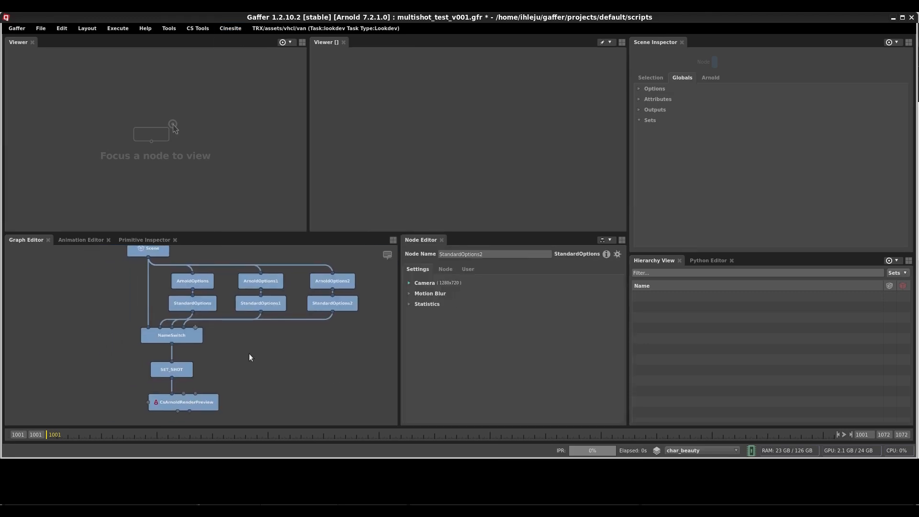
- Focus the SET_SHOT node and start the CsArnoldRenderPreview render, pinned and framed in the second Viewer
{"action": "left_click", "coordinate": [197, 357]}
{"action": "left_click", "coordinate": [206, 401]}
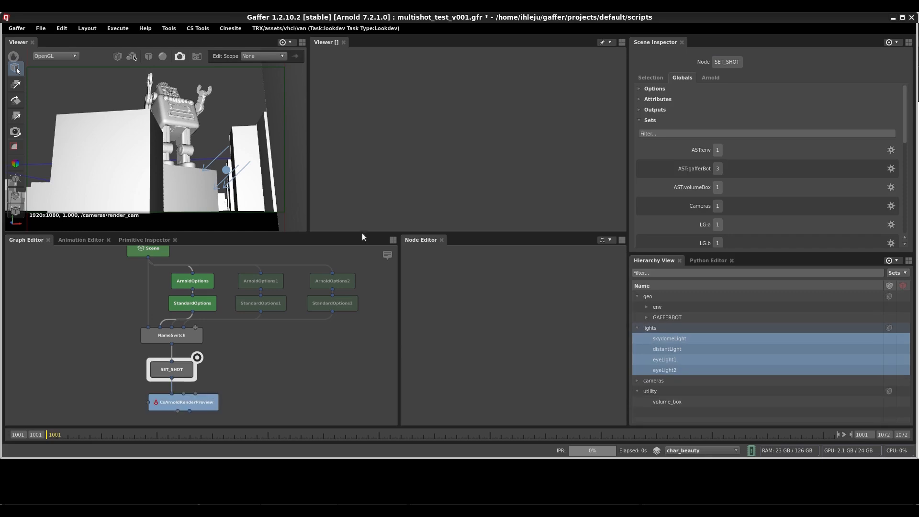
{"action": "key", "text": "p"}
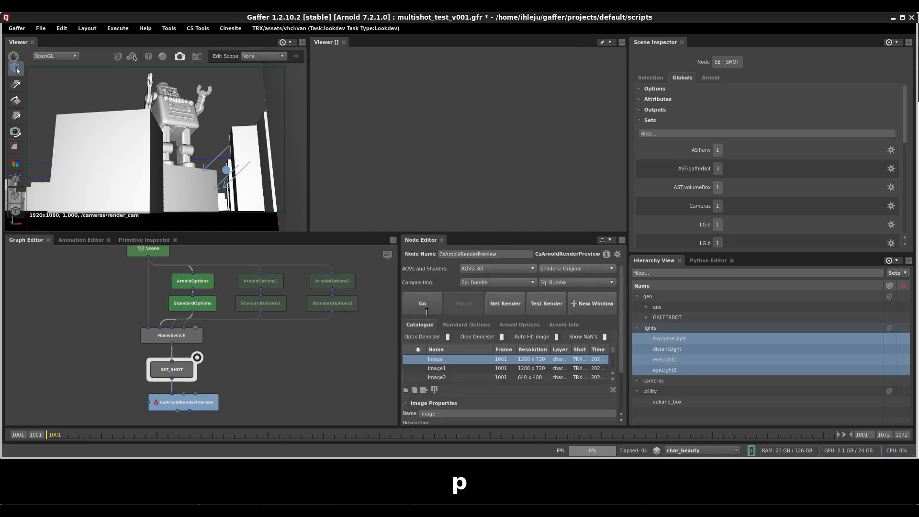
{"action": "key", "text": "f"}
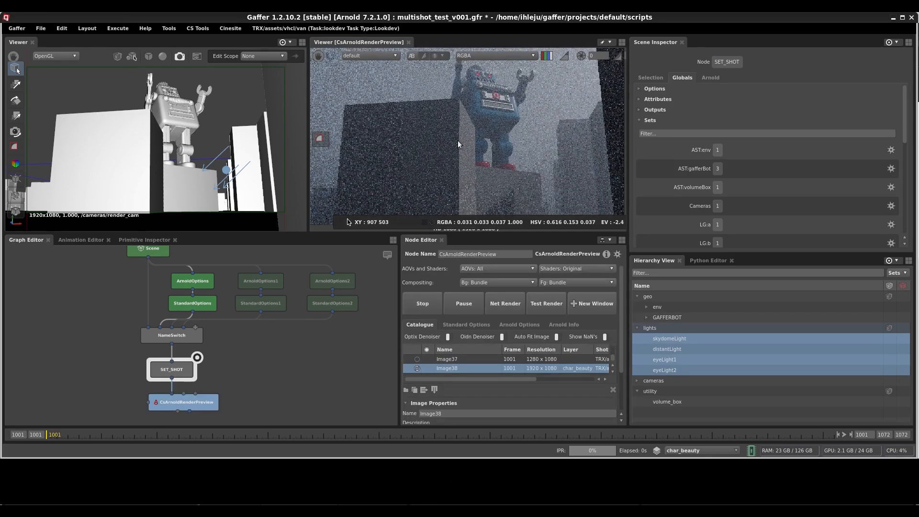
- Set the shot variable of the SET_SHOT node to 0020
{"action": "left_click", "coordinate": [184, 374]}
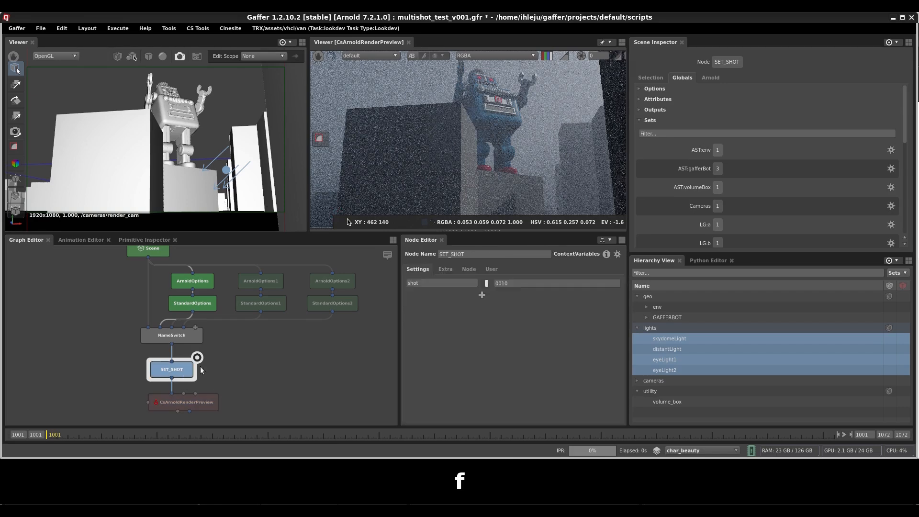
{"action": "left_click", "coordinate": [503, 284]}
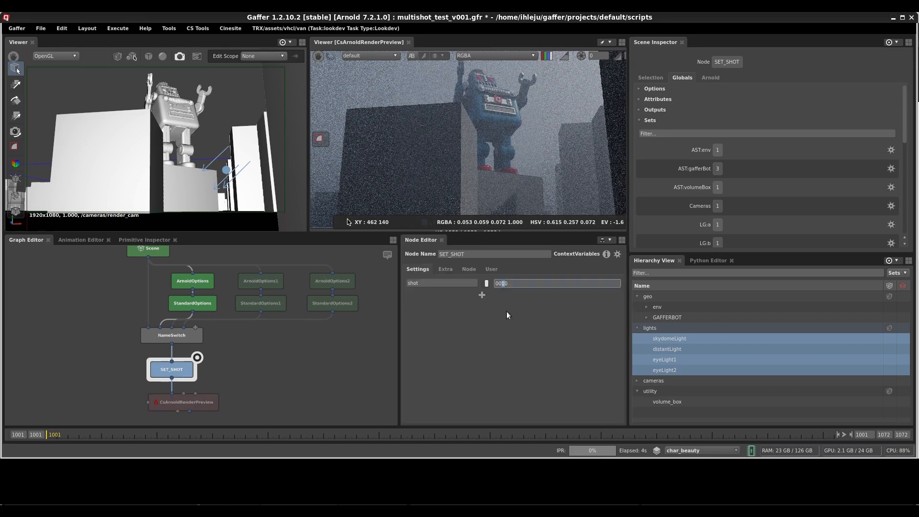
{"action": "type", "text": "2"}
{"action": "left_click", "coordinate": [482, 328]}
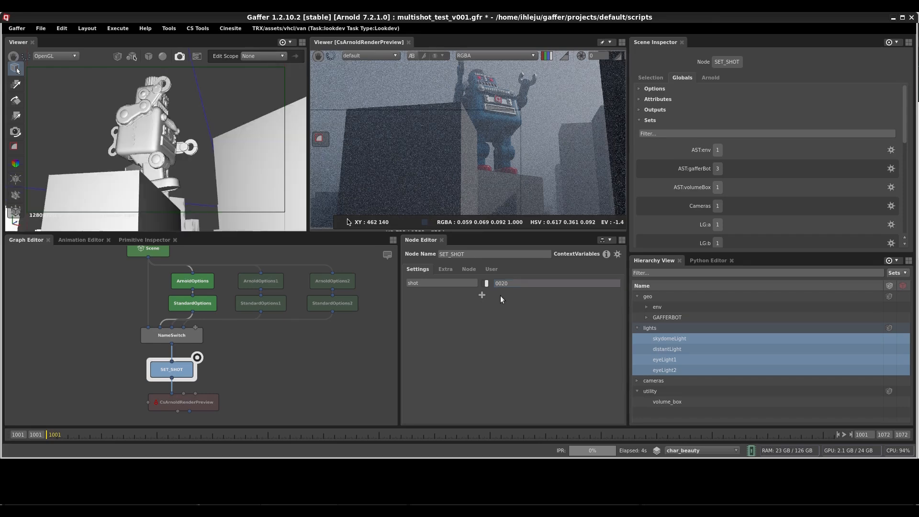
- Change SET_SHOT's shot variable to 0030
{"action": "left_click_drag", "start_coordinate": [500, 283], "coordinate": [505, 283]}
{"action": "type", "text": "3"}
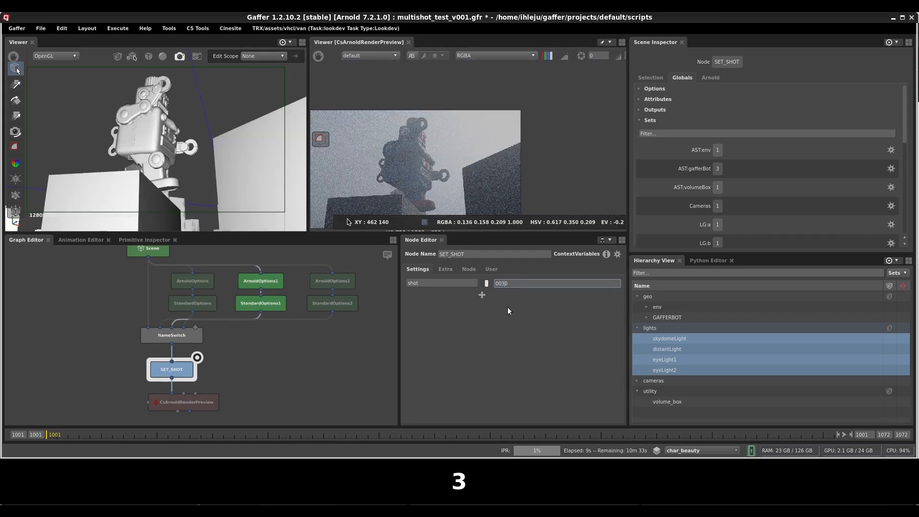
{"action": "left_click", "coordinate": [507, 311]}
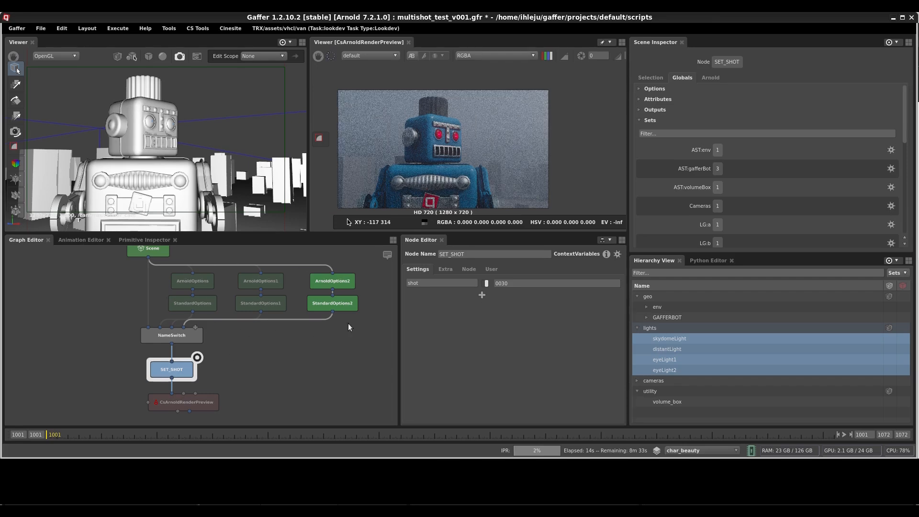
- Inspect the Sampling settings of ArnoldOptions2 and the Camera settings of StandardOptions2
{"action": "left_click", "coordinate": [351, 284]}
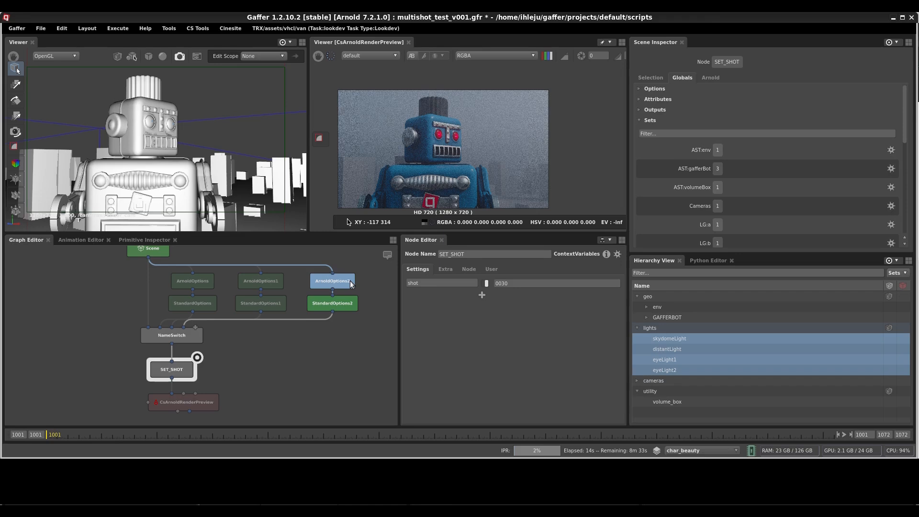
{"action": "left_click", "coordinate": [433, 294]}
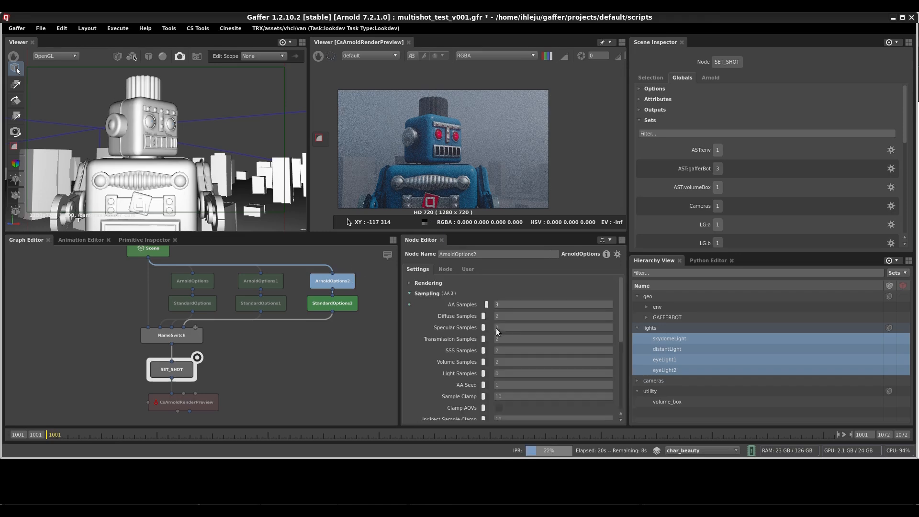
{"action": "left_click", "coordinate": [351, 306]}
{"action": "left_click", "coordinate": [424, 283]}
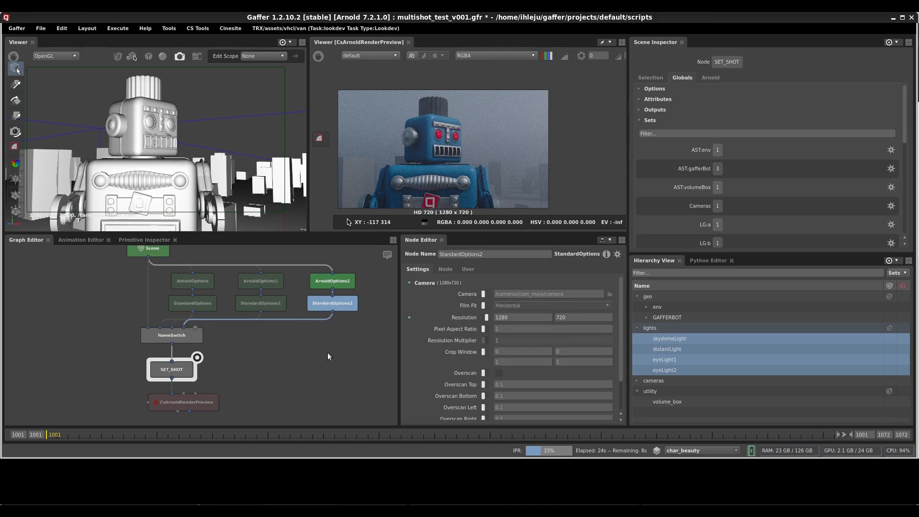
{"action": "middle_click_drag", "start_coordinate": [340, 338], "coordinate": [327, 363]}
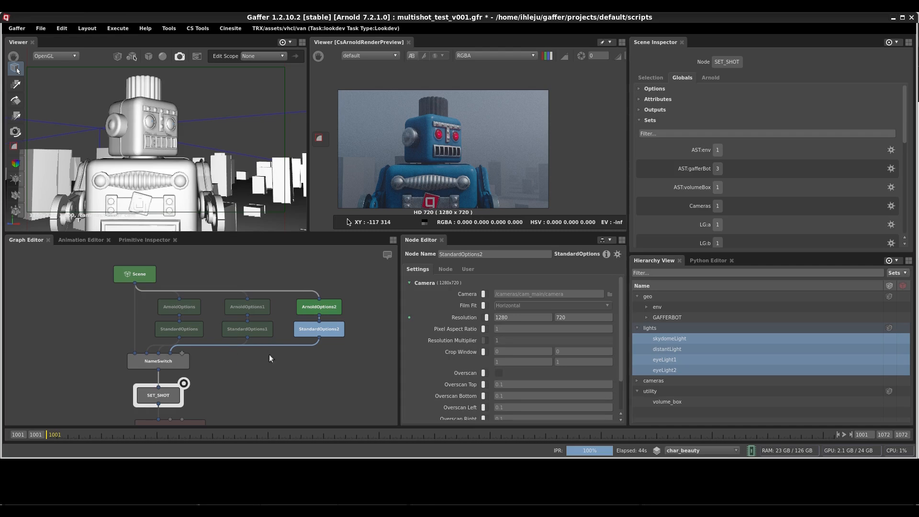
- Compare the AA Samples settings across ArnoldOptions2, ArnoldOptions1 and ArnoldOptions
{"action": "left_click", "coordinate": [336, 310]}
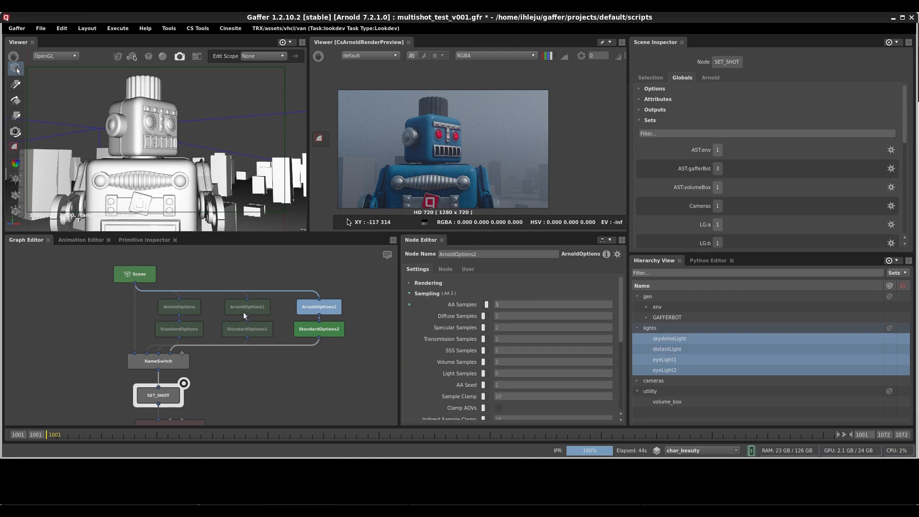
{"action": "left_click", "coordinate": [261, 316]}
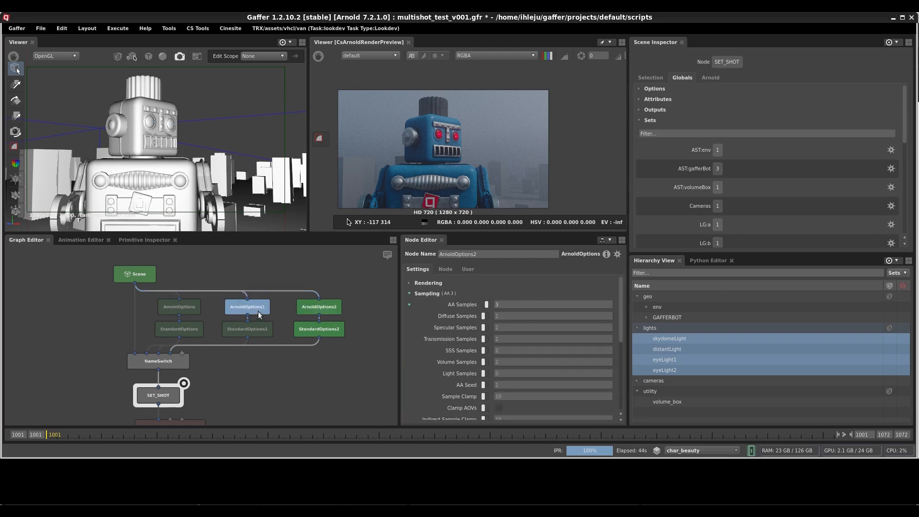
{"action": "left_click", "coordinate": [433, 293]}
{"action": "left_click", "coordinate": [189, 304]}
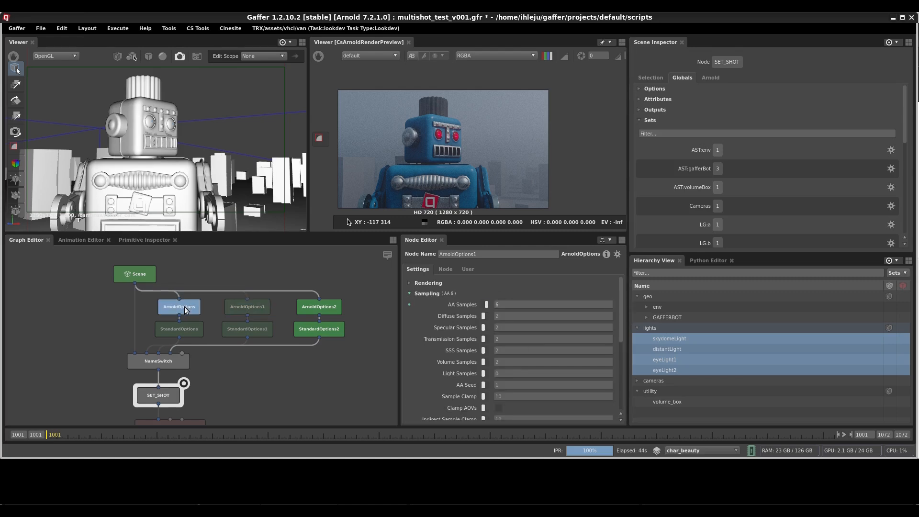
{"action": "left_click", "coordinate": [428, 294]}
- Delete NameSwitch, connect StandardOptions directly to SET_SHOT, and line up ArnoldOptions and StandardOptions above it
{"action": "left_click", "coordinate": [163, 361]}
{"action": "key", "text": "Delete"}
{"action": "left_click_drag", "start_coordinate": [179, 337], "coordinate": [161, 386]}
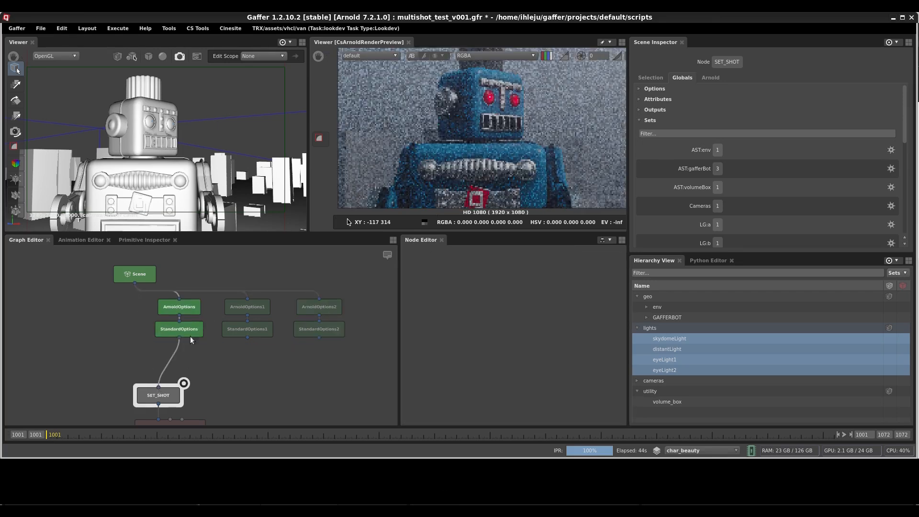
{"action": "left_click_drag", "start_coordinate": [214, 357], "coordinate": [128, 292]}
{"action": "left_click_drag", "start_coordinate": [182, 314], "coordinate": [162, 314]}
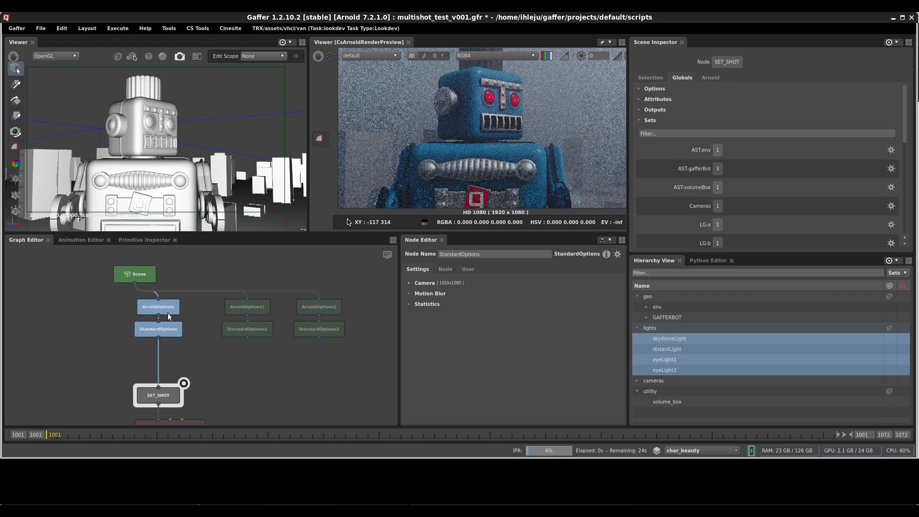
- Delete the ArnoldOptions1/StandardOptions1 and ArnoldOptions2/StandardOptions2 branches and align Scene above ArnoldOptions
{"action": "left_click_drag", "start_coordinate": [214, 359], "coordinate": [357, 283]}
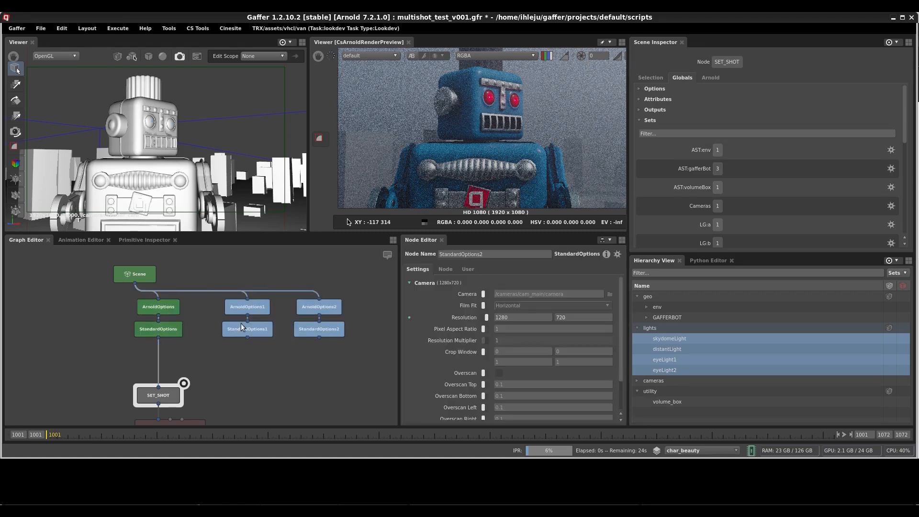
{"action": "key", "text": "Delete"}
{"action": "key", "text": "f"}
{"action": "left_click_drag", "start_coordinate": [214, 289], "coordinate": [240, 278]}
{"action": "scroll", "coordinate": [254, 321], "scroll_direction": "up", "scroll_amount": 2}
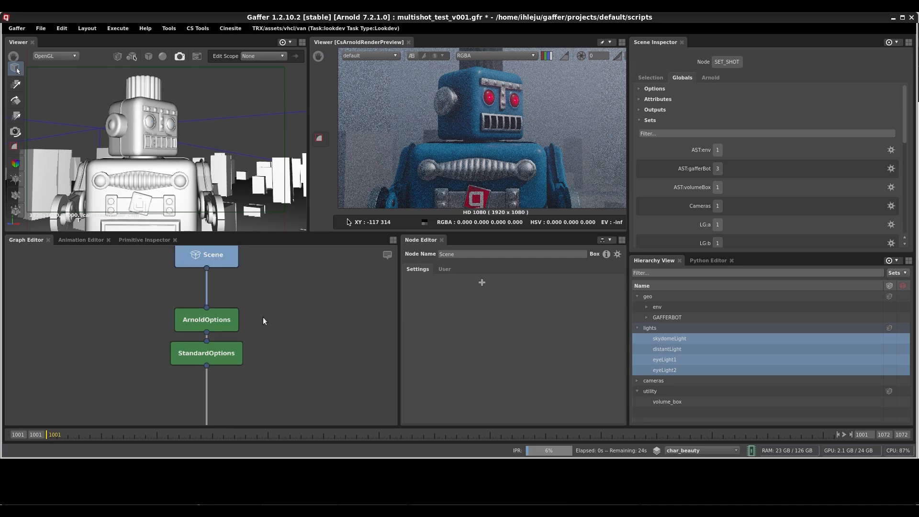
- Create a Spreadsheet driving the AA Samples value of ArnoldOptions and move its node farther away from ArnoldOptions
{"action": "left_click", "coordinate": [262, 327]}
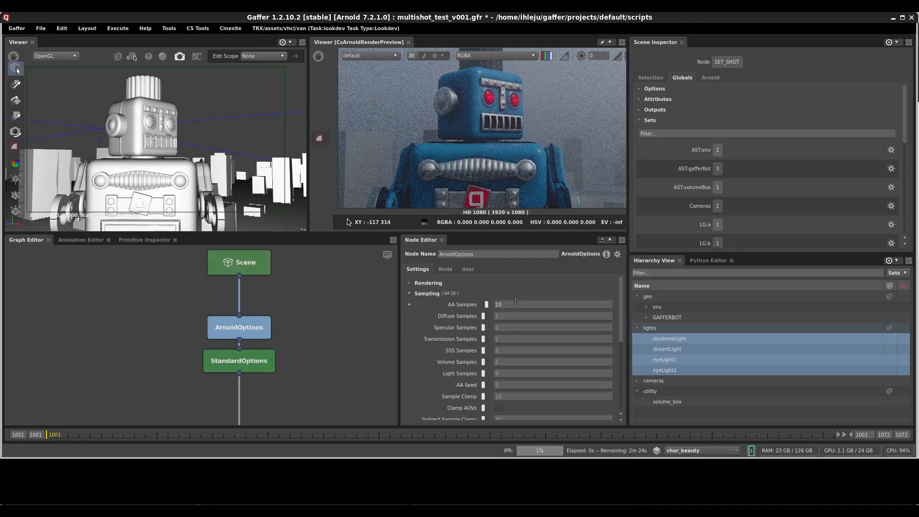
{"action": "right_click", "coordinate": [514, 306]}
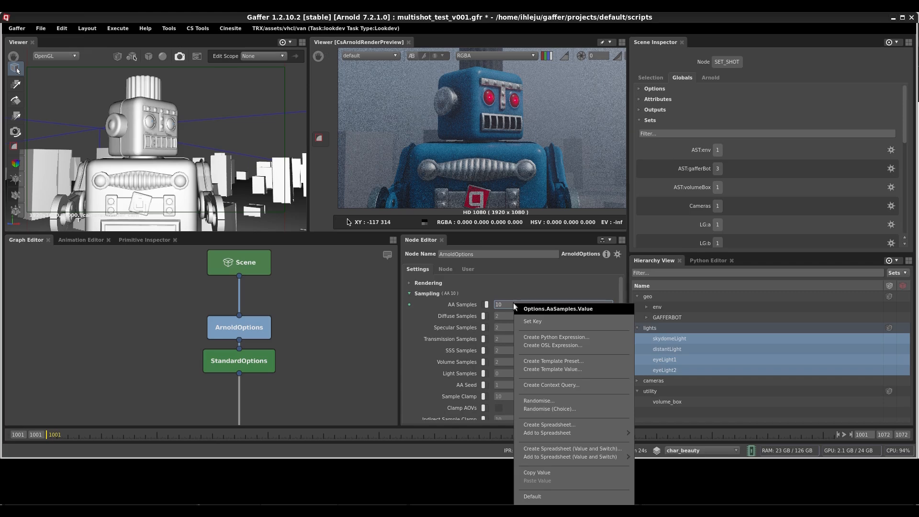
{"action": "left_click", "coordinate": [555, 425]}
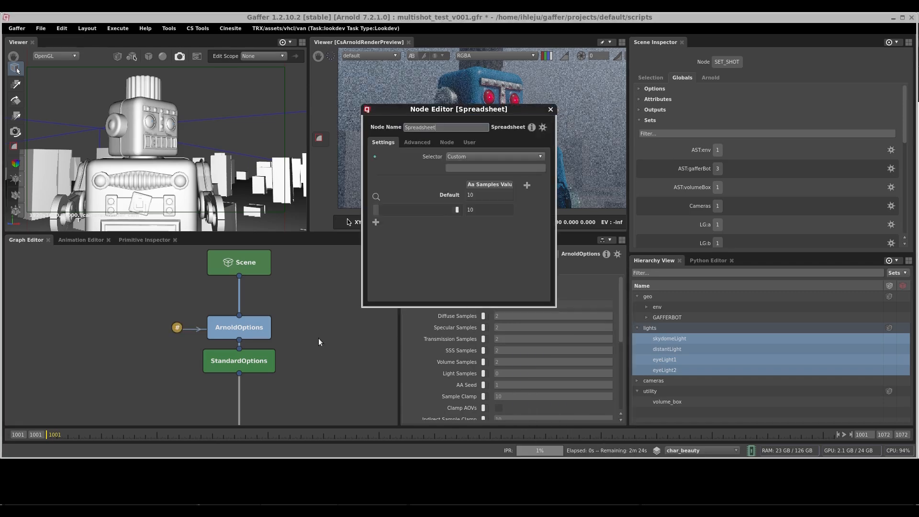
{"action": "left_click_drag", "start_coordinate": [175, 328], "coordinate": [144, 326]}
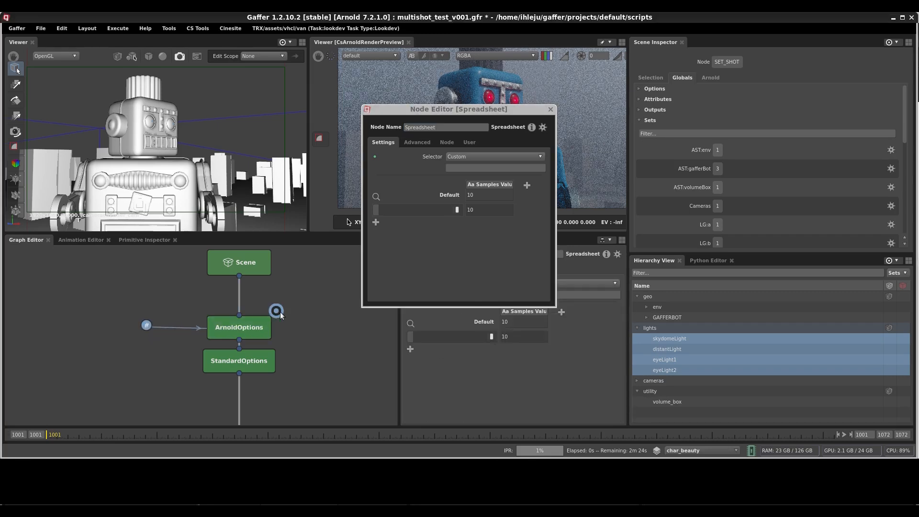
- Enable Diffuse Samples and Specular Samples on ArnoldOptions, moving the Spreadsheet window clear of its settings
{"action": "left_click", "coordinate": [432, 271]}
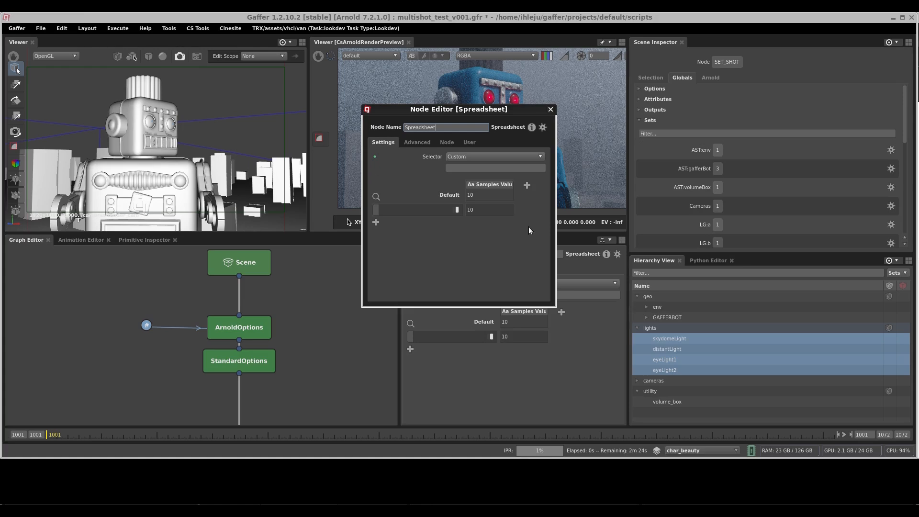
{"action": "left_click", "coordinate": [248, 335]}
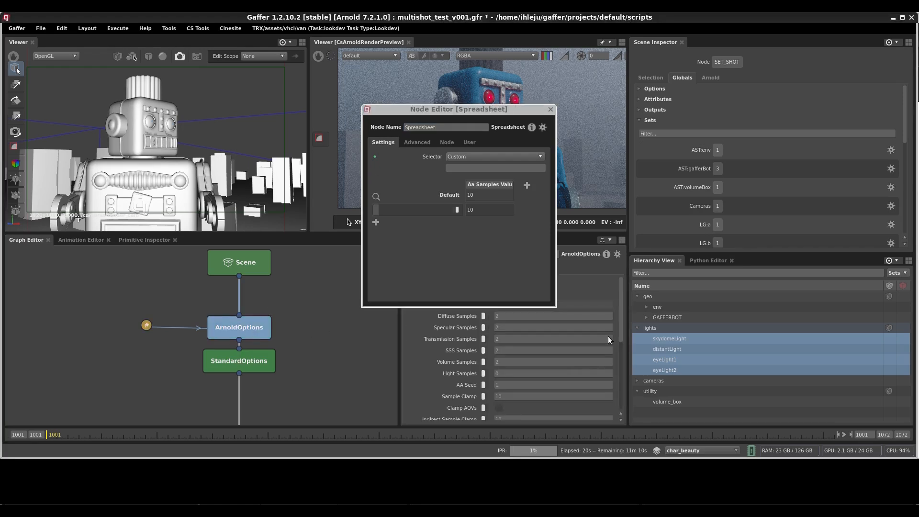
{"action": "left_click_drag", "start_coordinate": [493, 286], "coordinate": [385, 266], "text": "alt"}
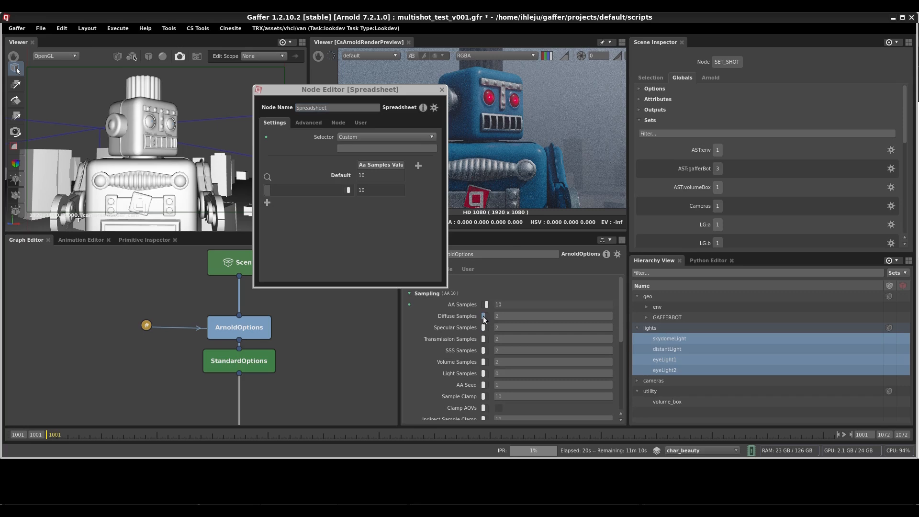
{"action": "left_click", "coordinate": [484, 328]}
{"action": "left_click", "coordinate": [484, 316]}
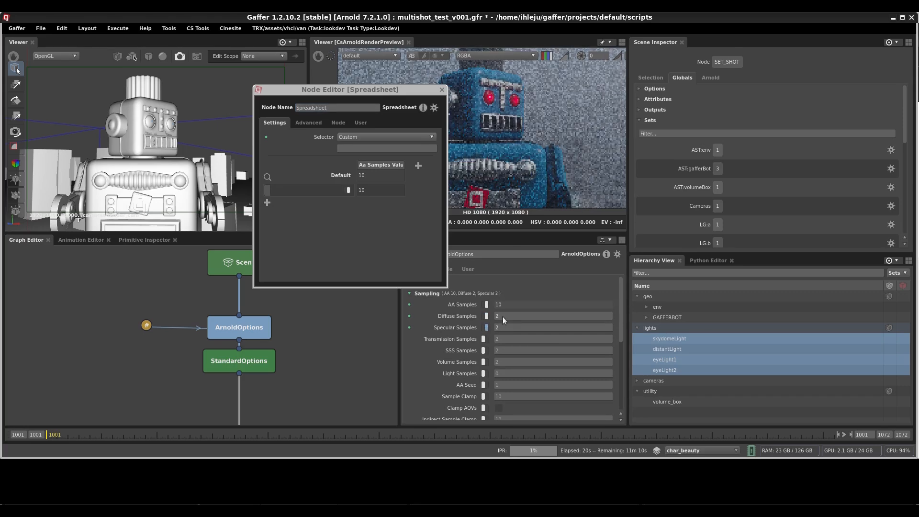
- Add the Diffuse Samples value of ArnoldOptions to the existing Spreadsheet
{"action": "right_click", "coordinate": [499, 318]}
{"action": "mouse_move", "coordinate": [548, 453]}
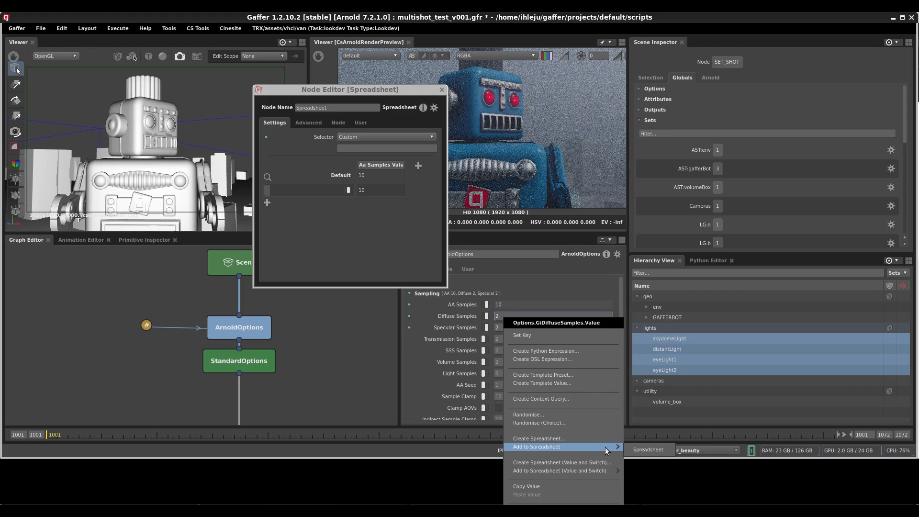
- Add the Diffuse Samples and Specular Samples settings of ArnoldOptions to the existing spreadsheet and widen its window
{"action": "left_click", "coordinate": [646, 450]}
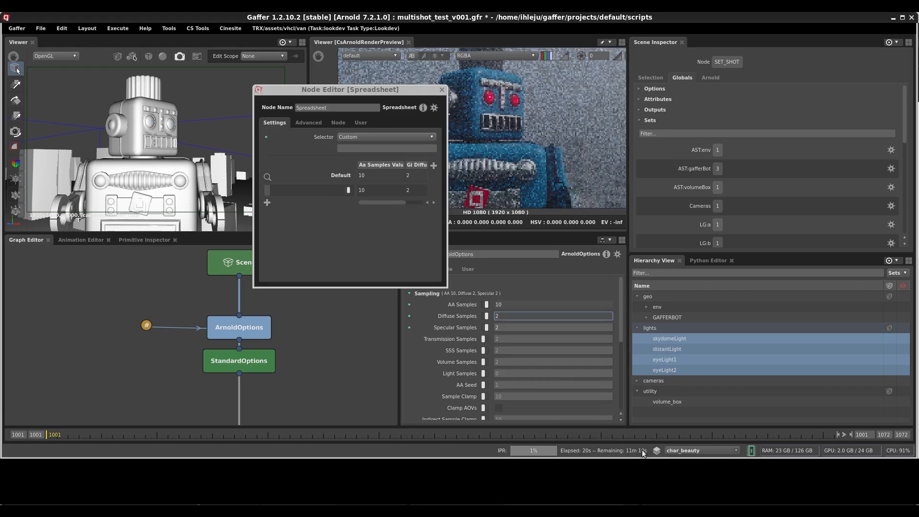
{"action": "right_click", "coordinate": [498, 328]}
{"action": "mouse_move", "coordinate": [565, 454]}
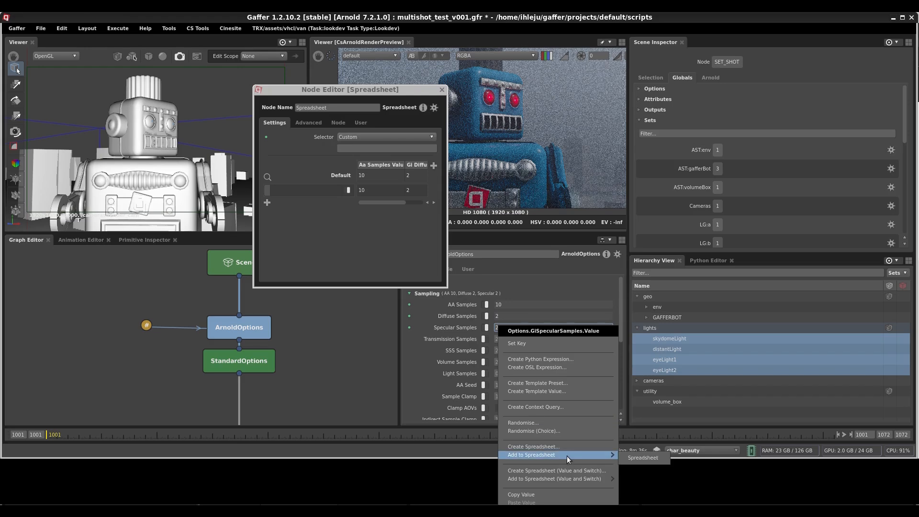
{"action": "left_click", "coordinate": [637, 458]}
{"action": "left_click_drag", "start_coordinate": [446, 231], "coordinate": [717, 292]}
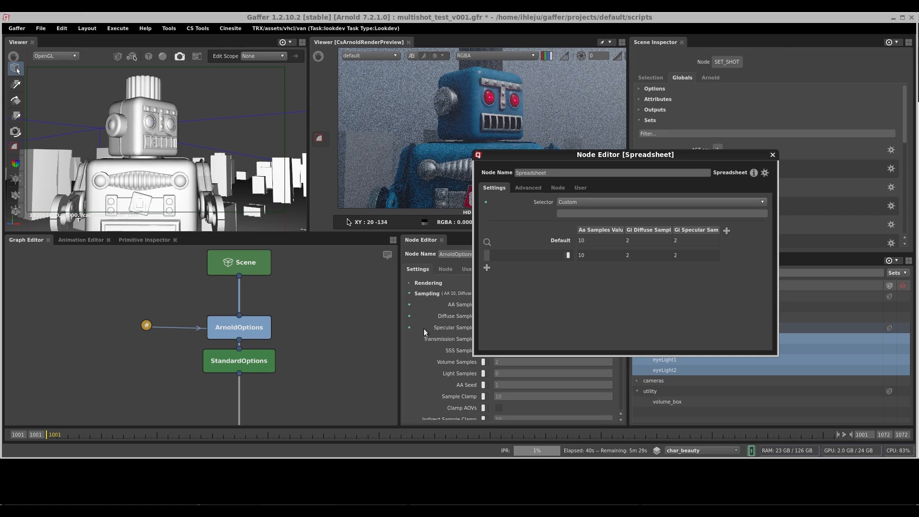
- Add the camera Resolution setting of the StandardOptions node to the existing spreadsheet
{"action": "left_click", "coordinate": [264, 360]}
{"action": "left_click_drag", "start_coordinate": [552, 291], "coordinate": [568, 291], "text": "alt"}
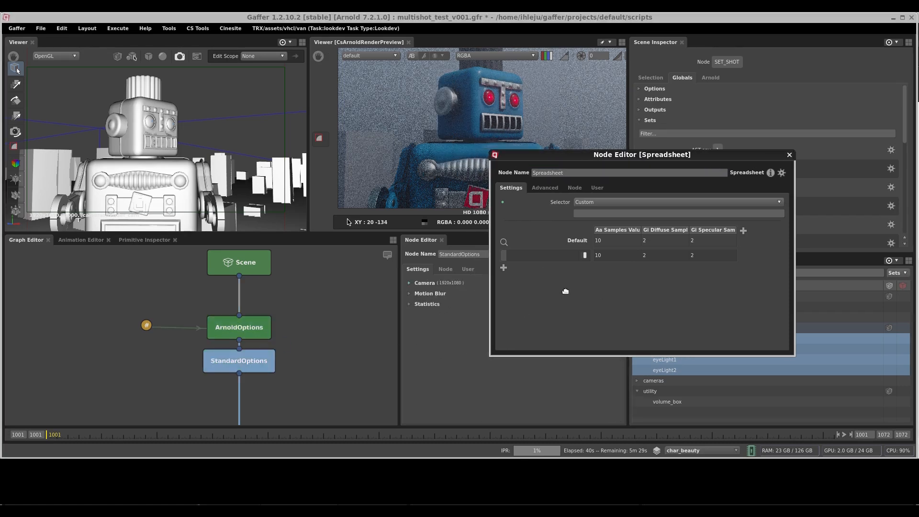
{"action": "left_click", "coordinate": [428, 283]}
{"action": "right_click_drag", "start_coordinate": [519, 300], "coordinate": [611, 304], "text": "alt"}
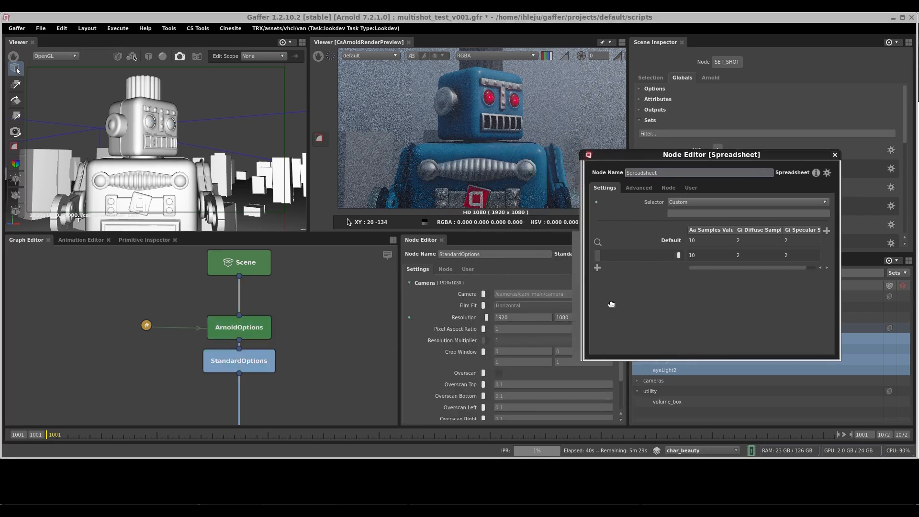
{"action": "right_click", "coordinate": [469, 316]}
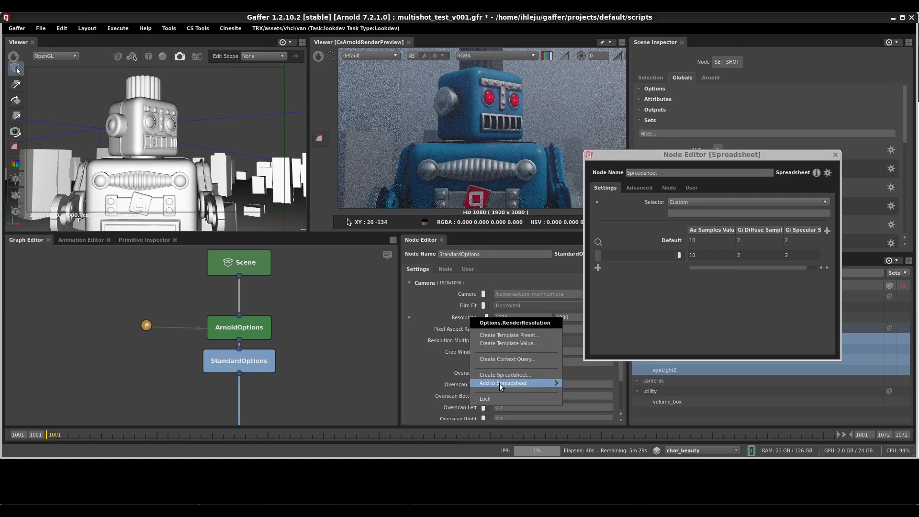
{"action": "mouse_move", "coordinate": [499, 383]}
{"action": "left_click", "coordinate": [581, 385]}
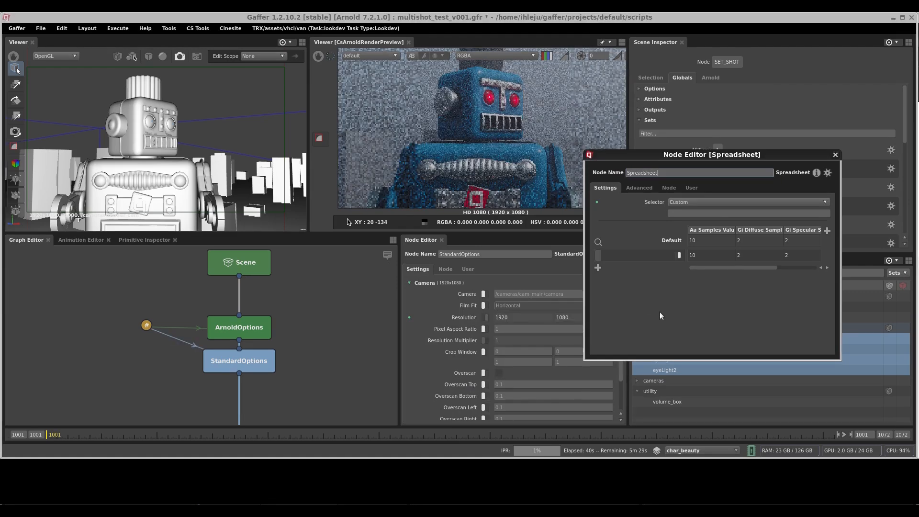
{"action": "right_click_drag", "start_coordinate": [604, 266], "coordinate": [528, 266], "text": "alt"}
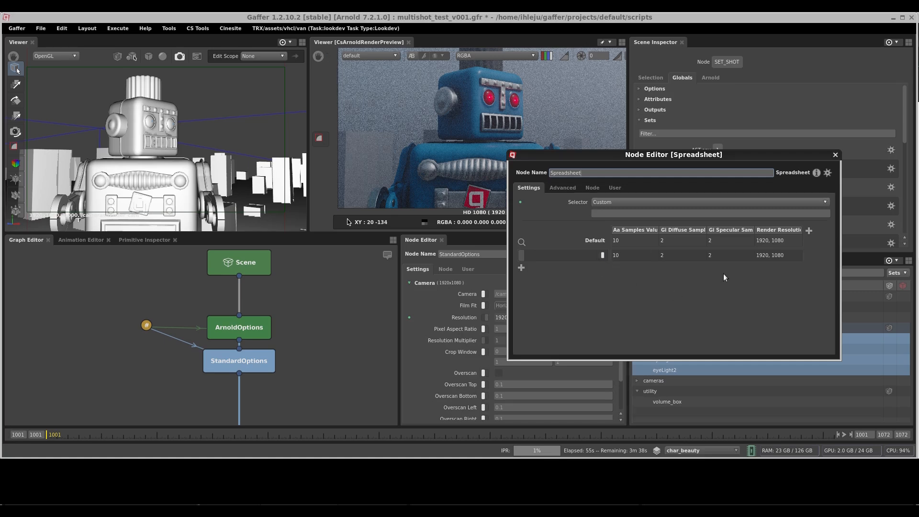
- Set the spreadsheet's custom selector to ${shot}
{"action": "left_click", "coordinate": [603, 213]}
{"action": "type", "text": "${shot}"}
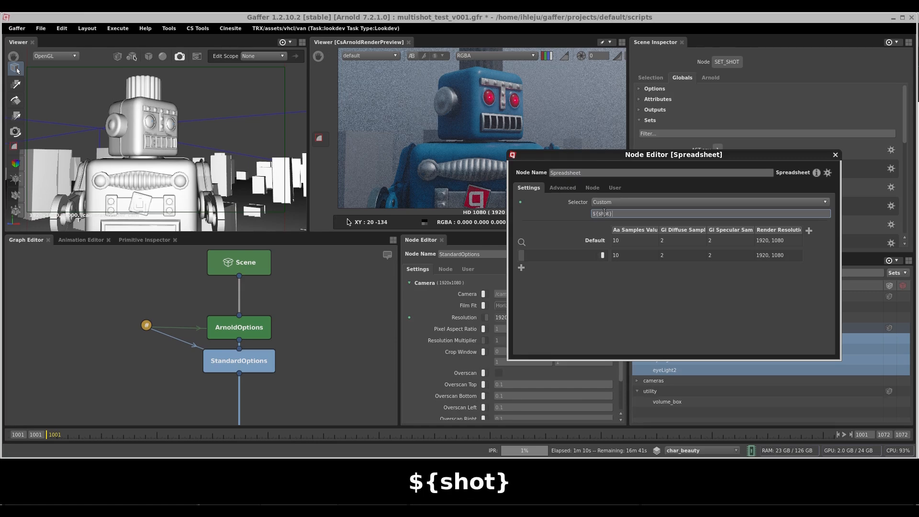
{"action": "key", "text": "Return"}
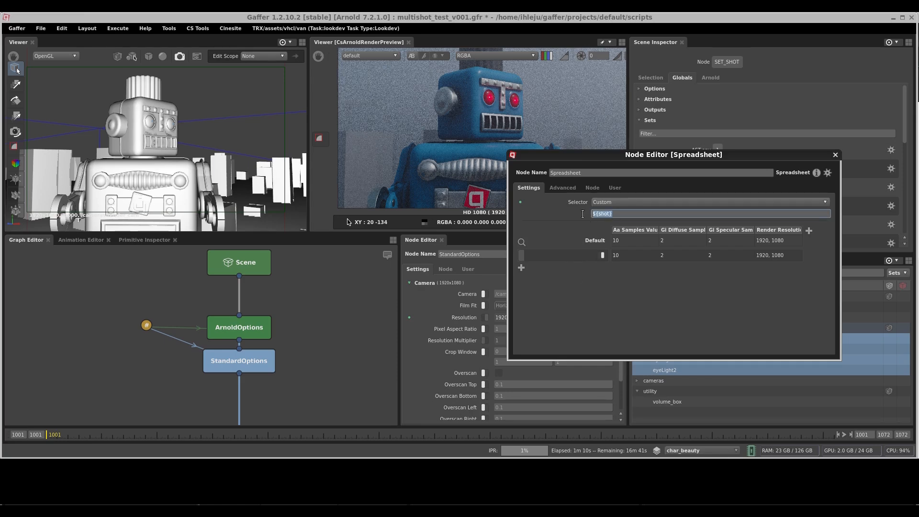
- Name the spreadsheet's first row 0010 and add two more rows named 0020 and 0030
{"action": "double_click", "coordinate": [572, 259]}
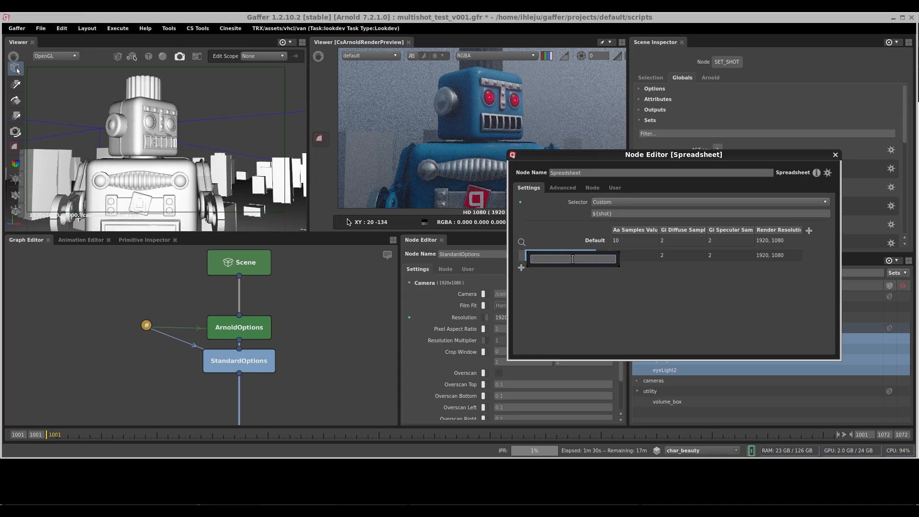
{"action": "type", "text": "0010"}
{"action": "key", "text": "Return"}
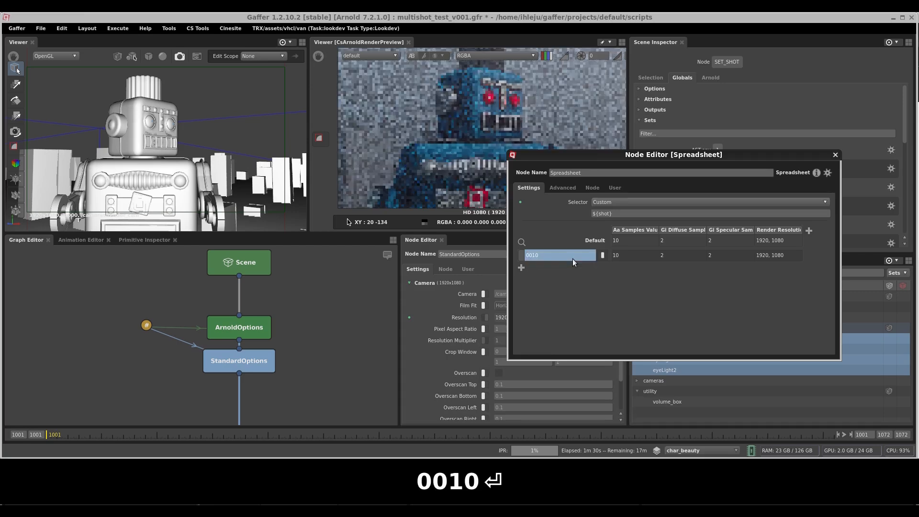
{"action": "left_click", "coordinate": [522, 268]}
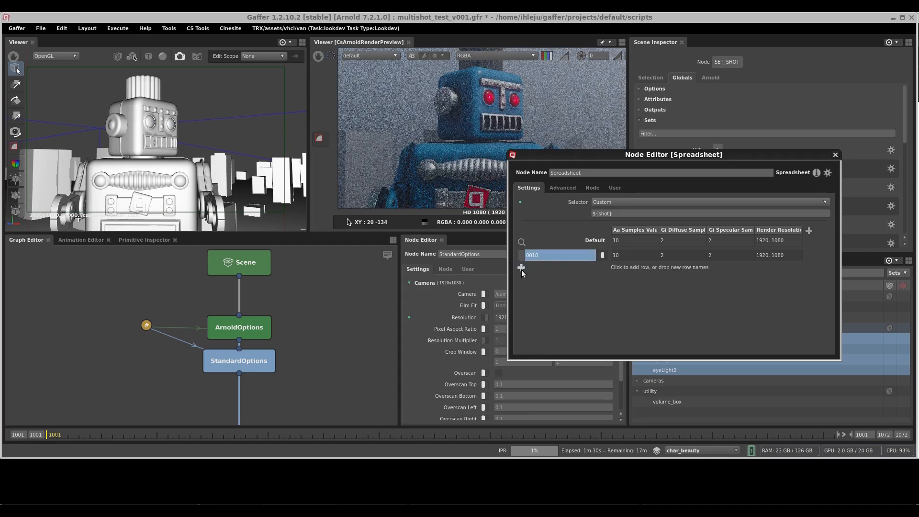
{"action": "double_click", "coordinate": [549, 267]}
{"action": "type", "text": "0020"}
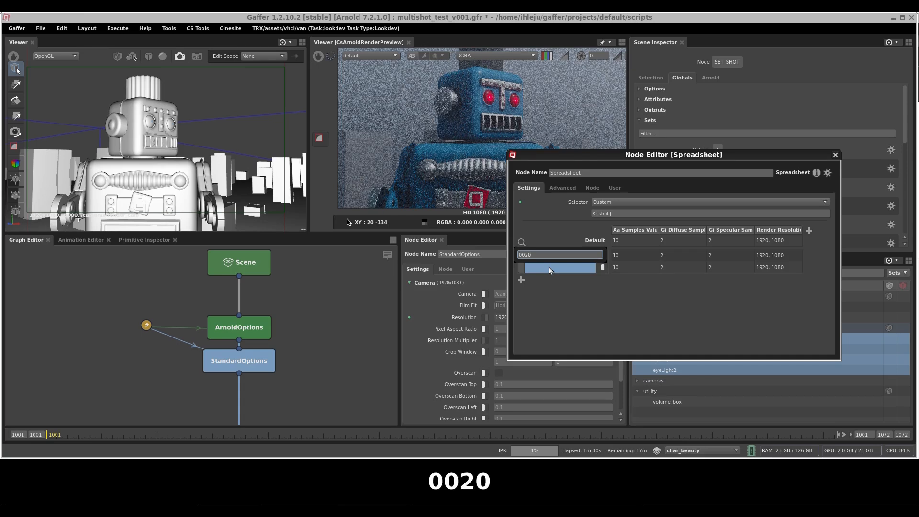
{"action": "key", "text": "Return"}
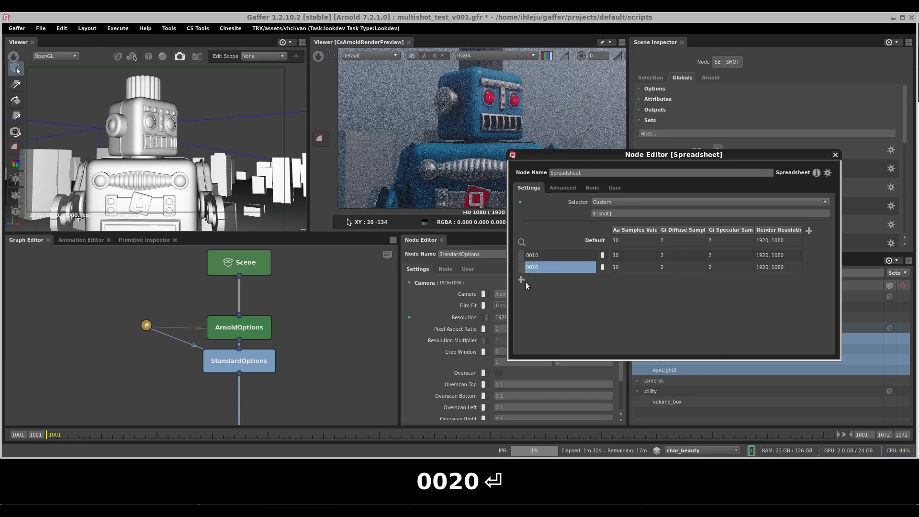
{"action": "left_click", "coordinate": [522, 280]}
{"action": "double_click", "coordinate": [543, 280]}
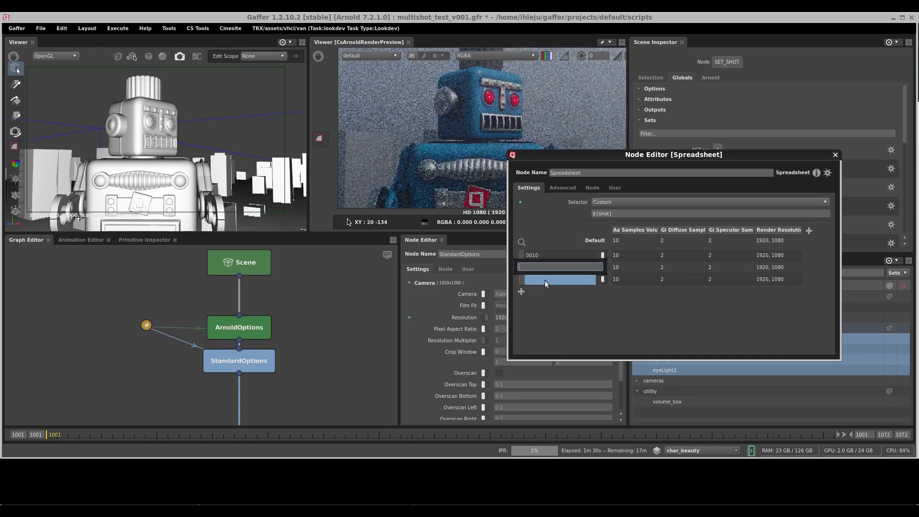
{"action": "type", "text": "0030"}
{"action": "key", "text": "Return"}
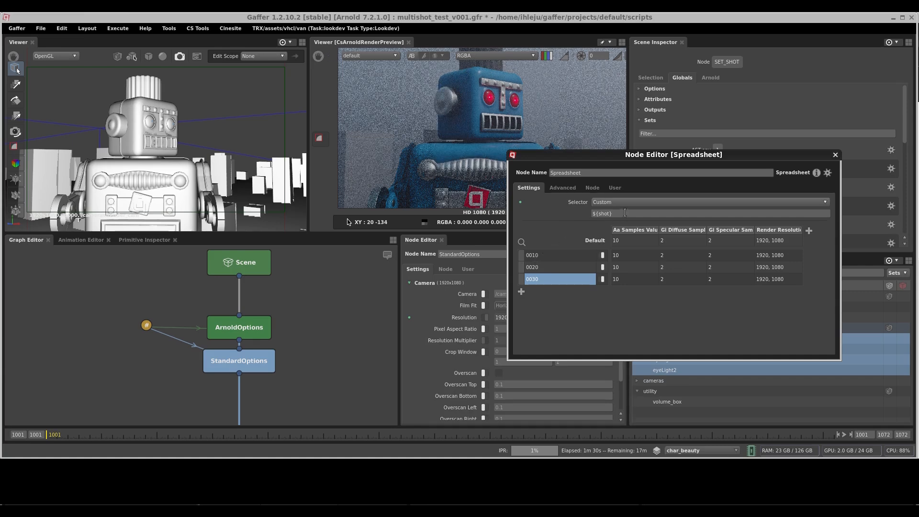
{"action": "left_click_drag", "start_coordinate": [620, 213], "coordinate": [569, 213]}
{"action": "left_click", "coordinate": [569, 213]}
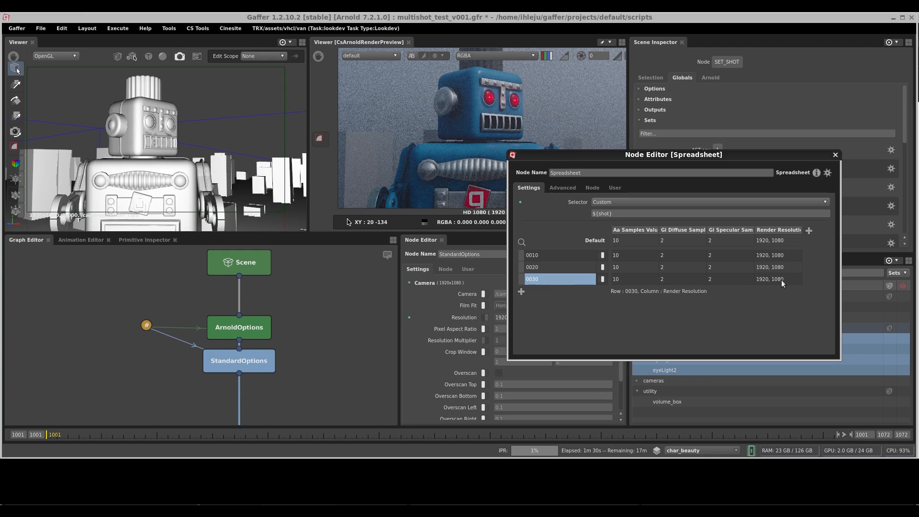
- For shot 0030, set AA samples to 3, diffuse samples to 1 and specular samples to 1
{"action": "left_click", "coordinate": [630, 277]}
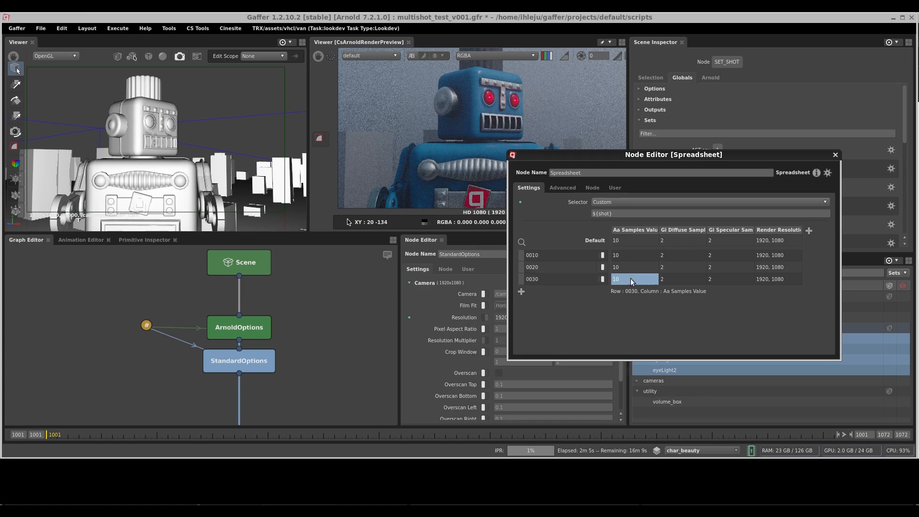
{"action": "type", "text": "3"}
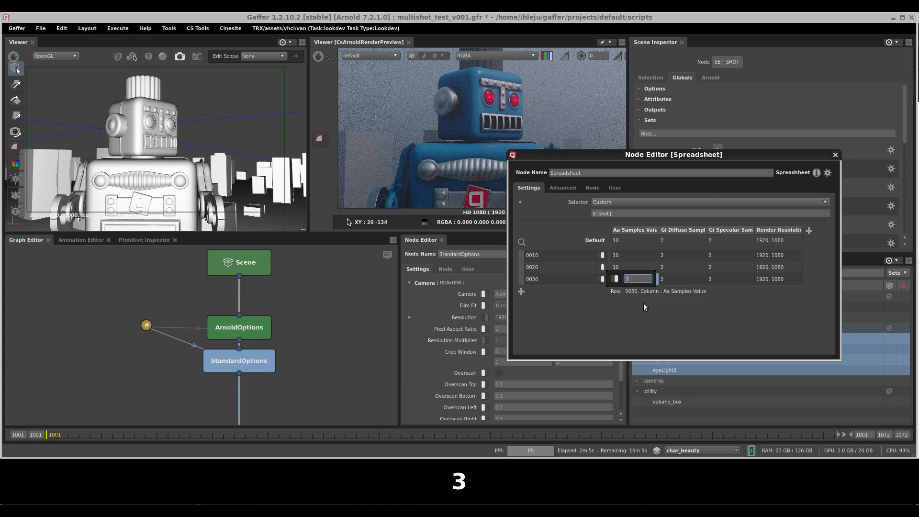
{"action": "key", "text": "Return"}
{"action": "double_click", "coordinate": [675, 278]}
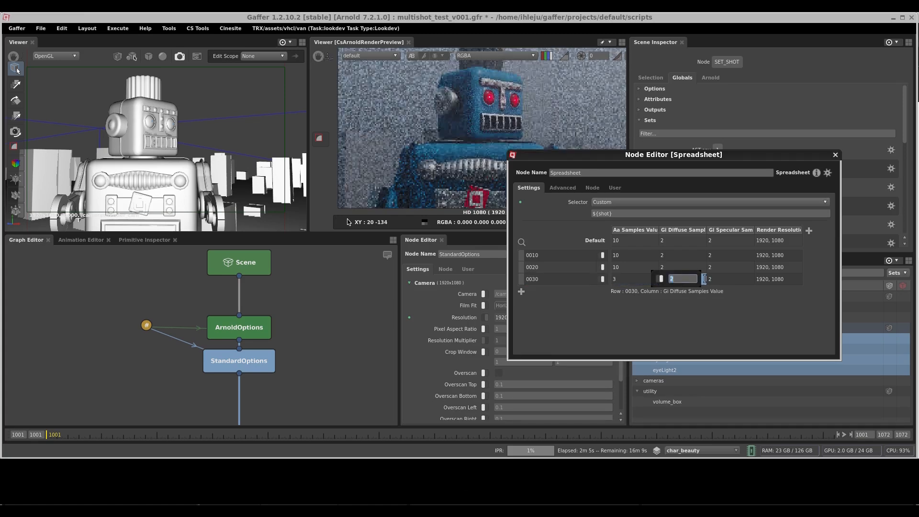
{"action": "type", "text": "1"}
{"action": "key", "text": "Return"}
{"action": "double_click", "coordinate": [719, 277]}
{"action": "type", "text": "1"}
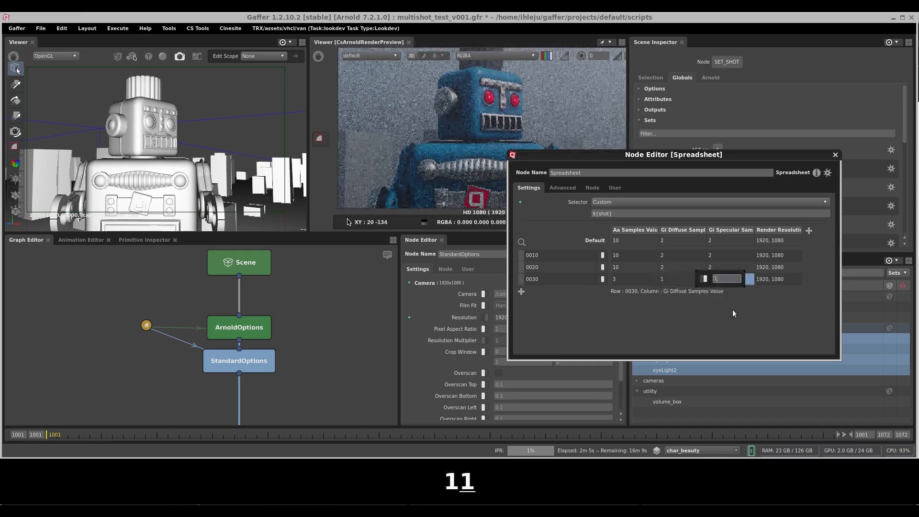
{"action": "key", "text": "Return"}
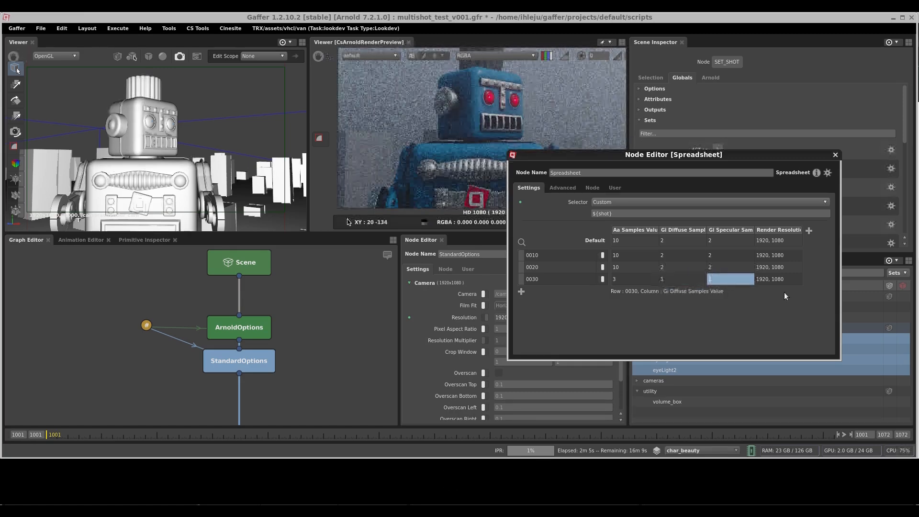
- Set the render resolution for shot 0030 to 1280 by 720
{"action": "double_click", "coordinate": [760, 277]}
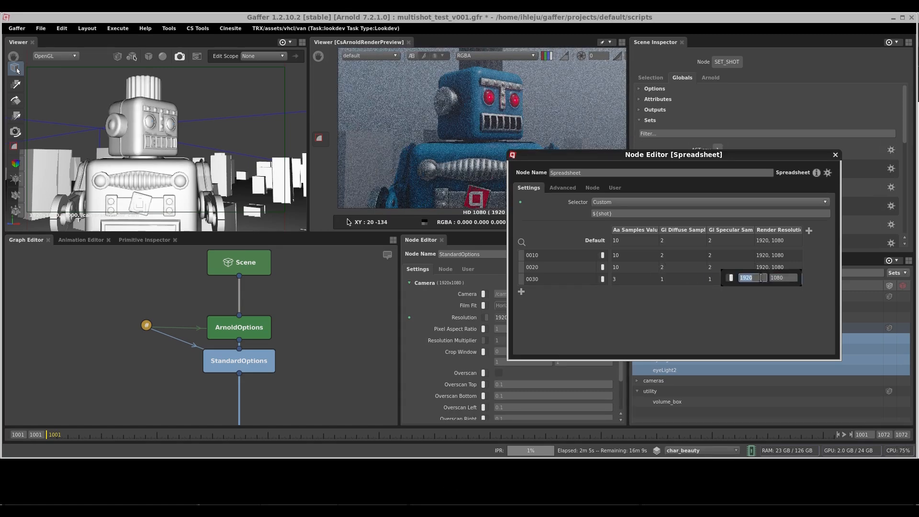
{"action": "type", "text": "1280"}
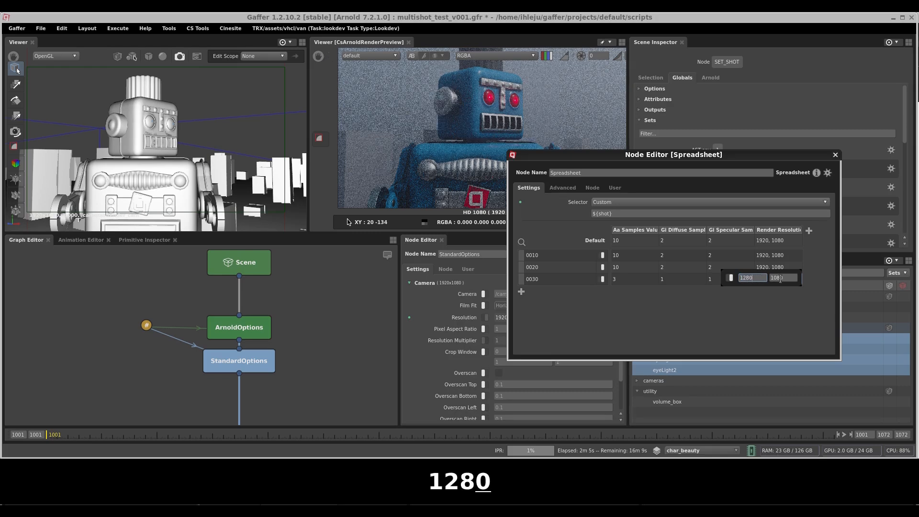
{"action": "double_click", "coordinate": [780, 278]}
{"action": "type", "text": "720"}
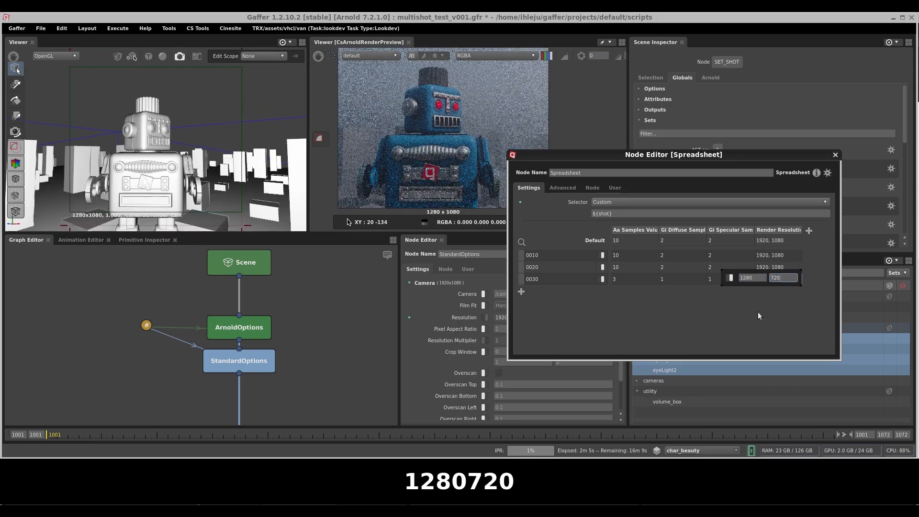
{"action": "key", "text": "Return"}
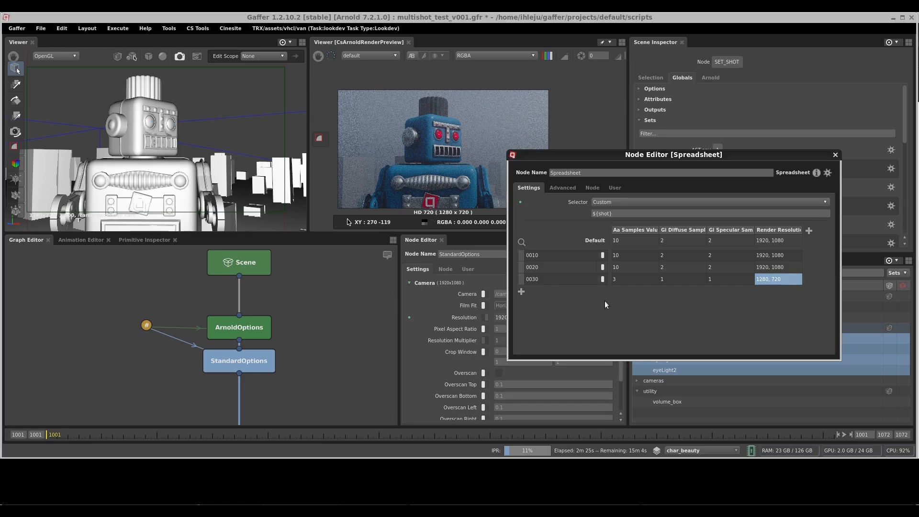
- Examine the sampling and render resolution values among the scene's global options, moving the spreadsheet window out of the way
{"action": "left_click_drag", "start_coordinate": [543, 314], "coordinate": [621, 324], "text": "alt"}
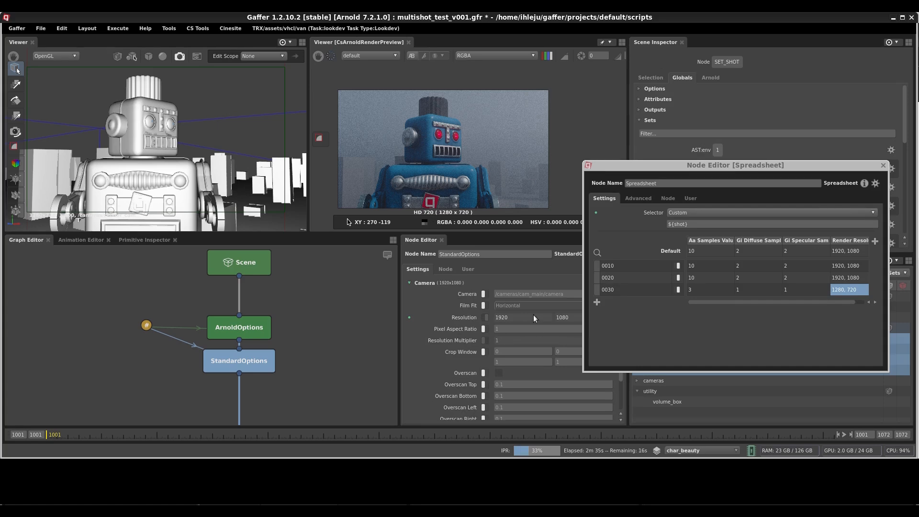
{"action": "left_click_drag", "start_coordinate": [687, 168], "coordinate": [396, 192]}
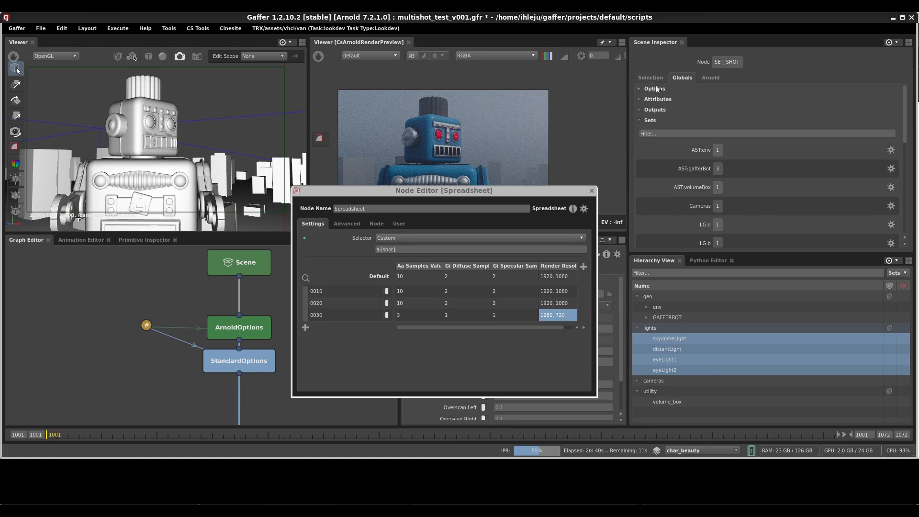
{"action": "left_click", "coordinate": [655, 89]}
{"action": "scroll", "coordinate": [682, 177], "scroll_direction": "down", "scroll_amount": 2}
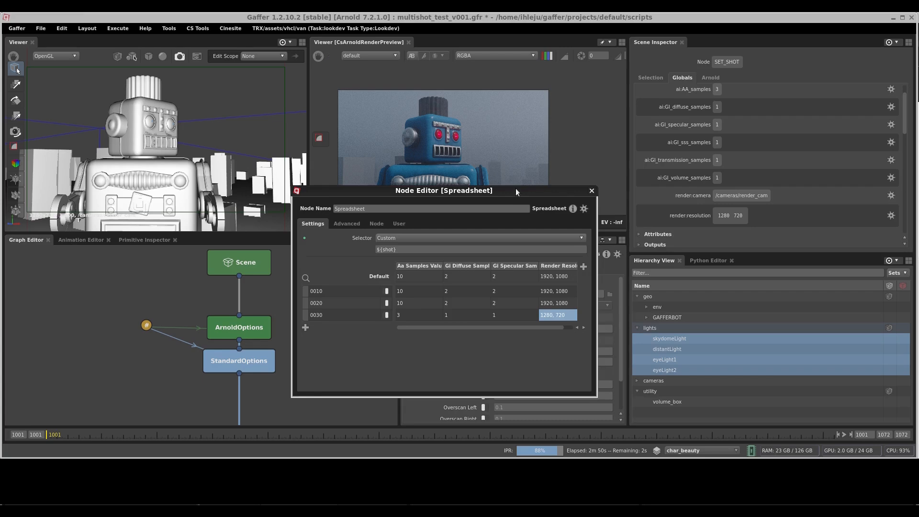
{"action": "left_click_drag", "start_coordinate": [546, 189], "coordinate": [775, 196]}
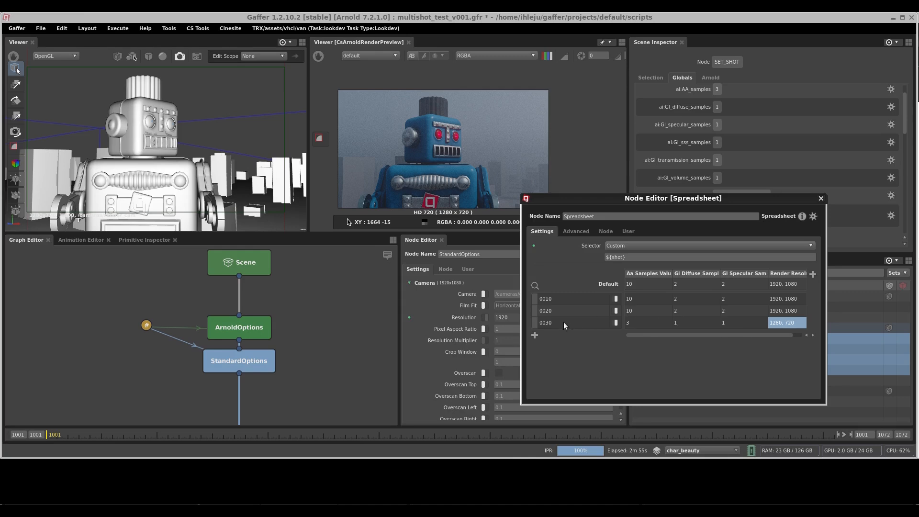
- For shot 0020, set AA samples to 6, diffuse samples to 1 and specular samples to 1
{"action": "double_click", "coordinate": [644, 310]}
{"action": "type", "text": "6"}
{"action": "key", "text": "Return"}
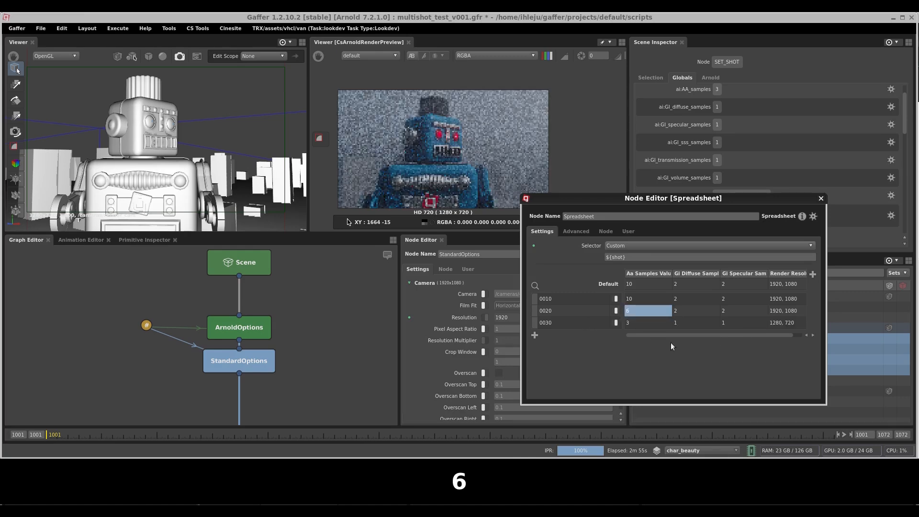
{"action": "double_click", "coordinate": [690, 311]}
{"action": "type", "text": "1"}
{"action": "key", "text": "Return"}
{"action": "double_click", "coordinate": [741, 311]}
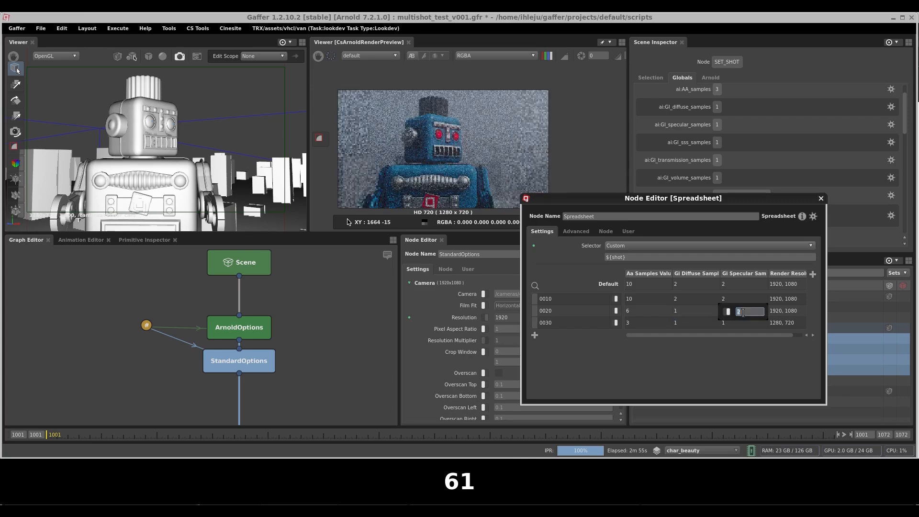
{"action": "type", "text": "1"}
{"action": "key", "text": "Return"}
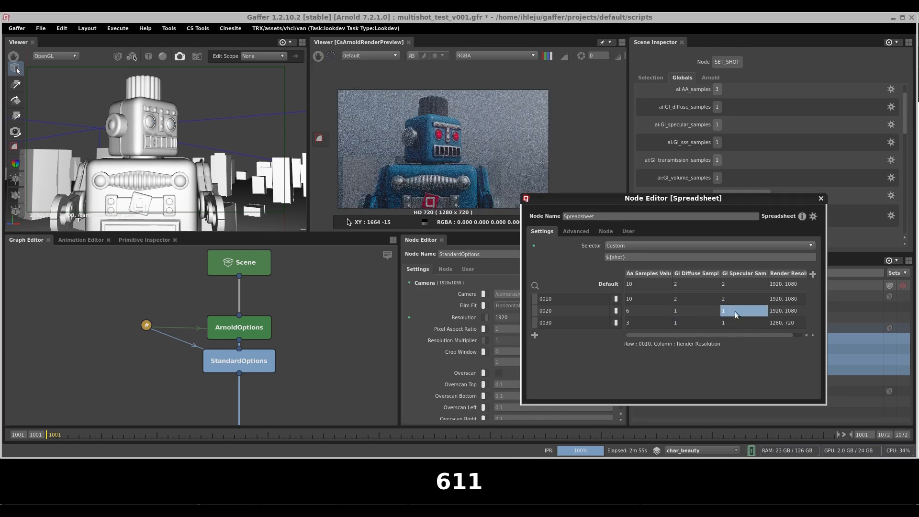
- Set the shot variable on the SET_SHOT node to 0010, moving the spreadsheet window clear of the value
{"action": "middle_click_drag", "start_coordinate": [309, 373], "coordinate": [277, 272]}
{"action": "left_click", "coordinate": [220, 352]}
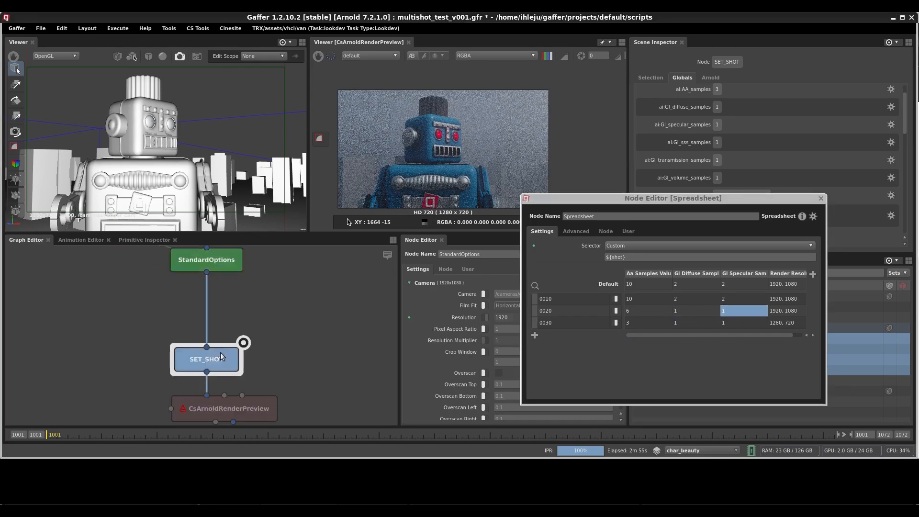
{"action": "left_click_drag", "start_coordinate": [544, 301], "coordinate": [568, 299], "text": "alt"}
{"action": "right_click_drag", "start_coordinate": [569, 306], "coordinate": [623, 308], "text": "alt"}
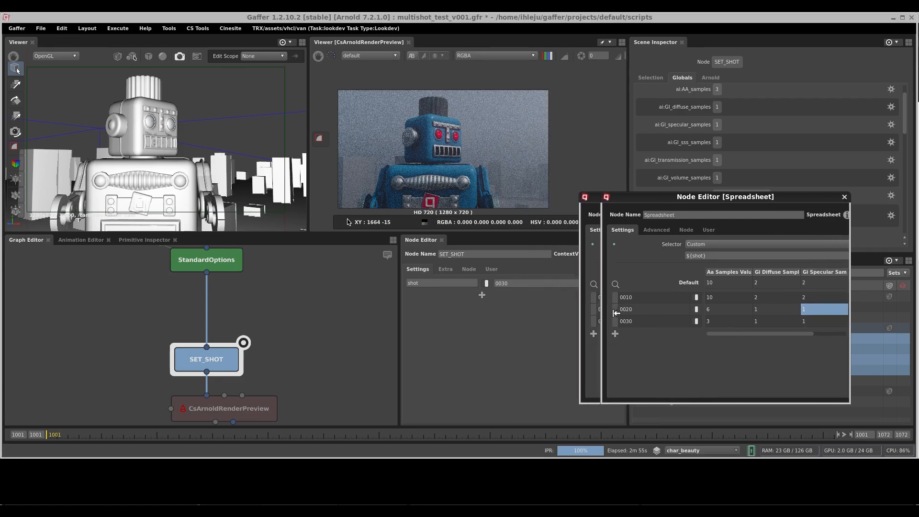
{"action": "left_click_drag", "start_coordinate": [504, 283], "coordinate": [501, 283]}
{"action": "type", "text": "1"}
{"action": "left_click", "coordinate": [510, 320]}
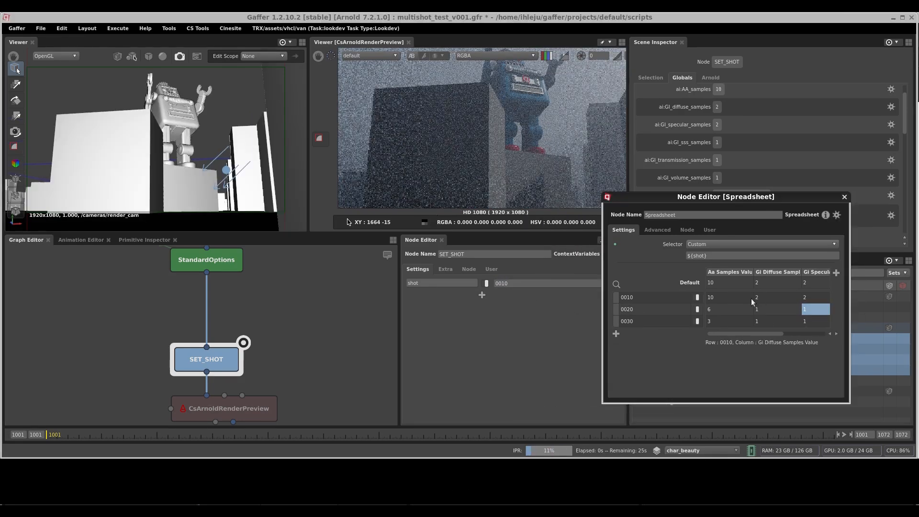
- Switch SET_SHOT's shot variable to 0020 and back to 0030, with the spreadsheet window clear of the global options
{"action": "right_click_drag", "start_coordinate": [628, 298], "coordinate": [541, 294], "text": "alt"}
{"action": "left_click_drag", "start_coordinate": [663, 261], "coordinate": [711, 321], "text": "alt"}
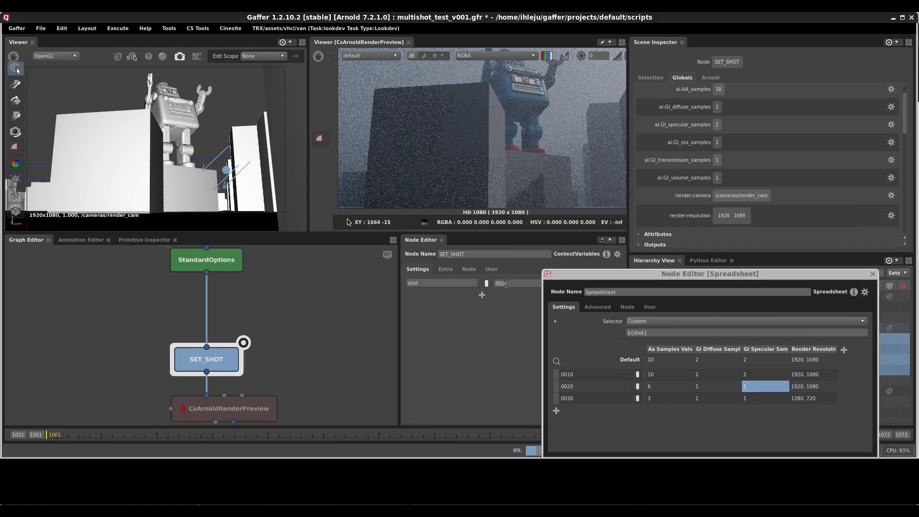
{"action": "left_click", "coordinate": [501, 283]}
{"action": "type", "text": "2"}
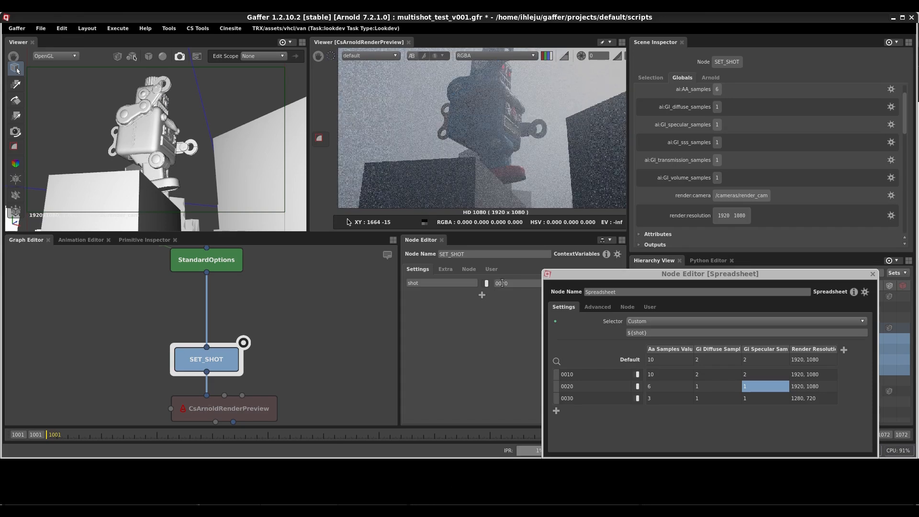
{"action": "left_click", "coordinate": [501, 283]}
{"action": "type", "text": "3"}
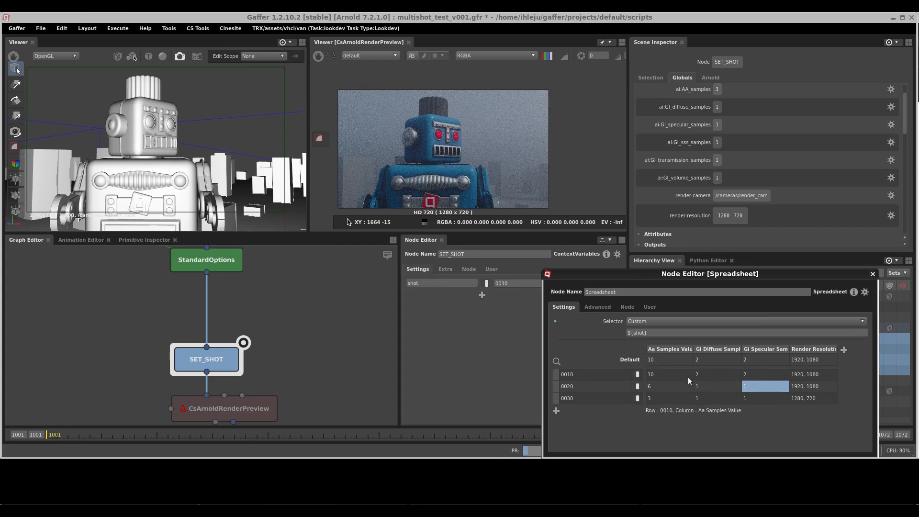
- Rename the spreadsheet row for shot 0010 with the wildcard *
{"action": "left_click", "coordinate": [575, 371]}
{"action": "left_click", "coordinate": [576, 384]}
{"action": "left_click", "coordinate": [576, 394]}
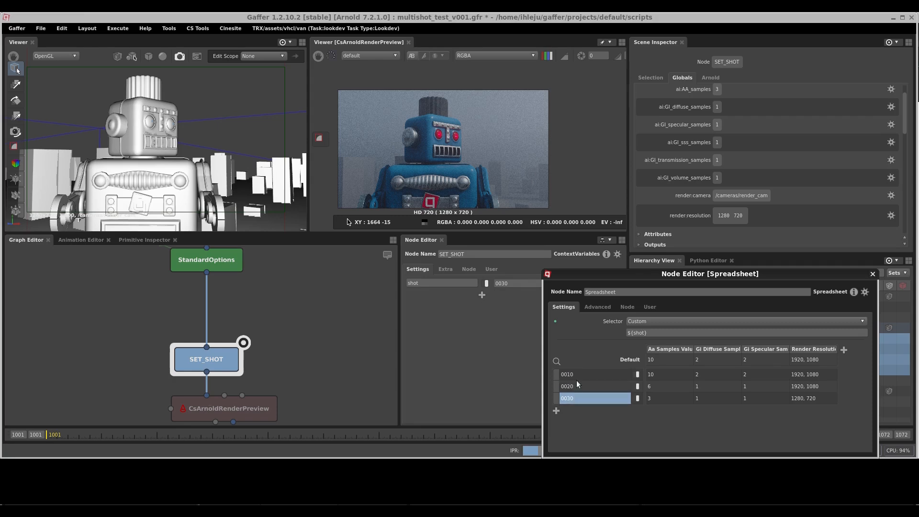
{"action": "left_click", "coordinate": [576, 375]}
{"action": "double_click", "coordinate": [577, 372]}
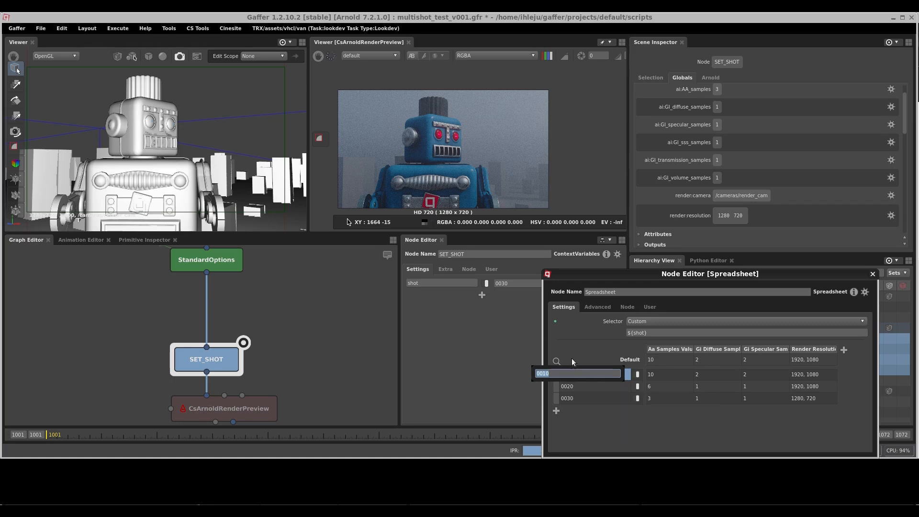
{"action": "left_click", "coordinate": [563, 374]}
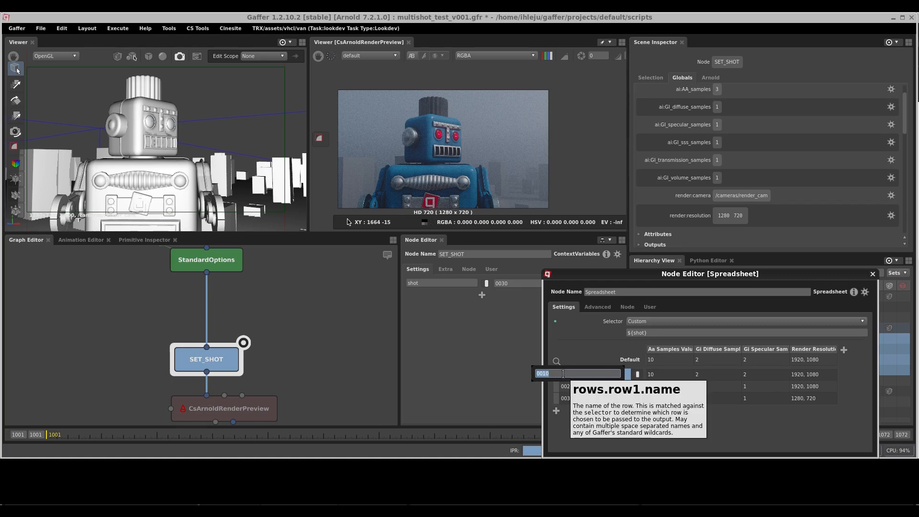
{"action": "type", "text": "*"}
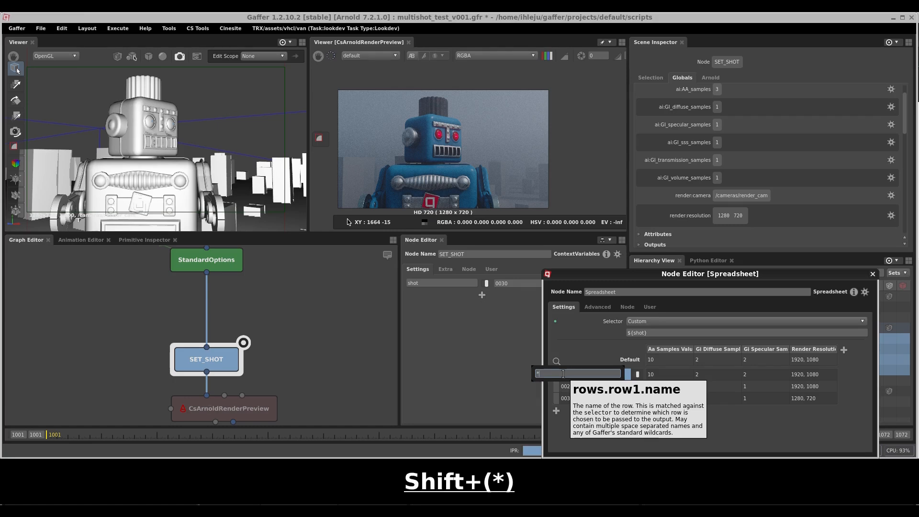
{"action": "key", "text": "Return"}
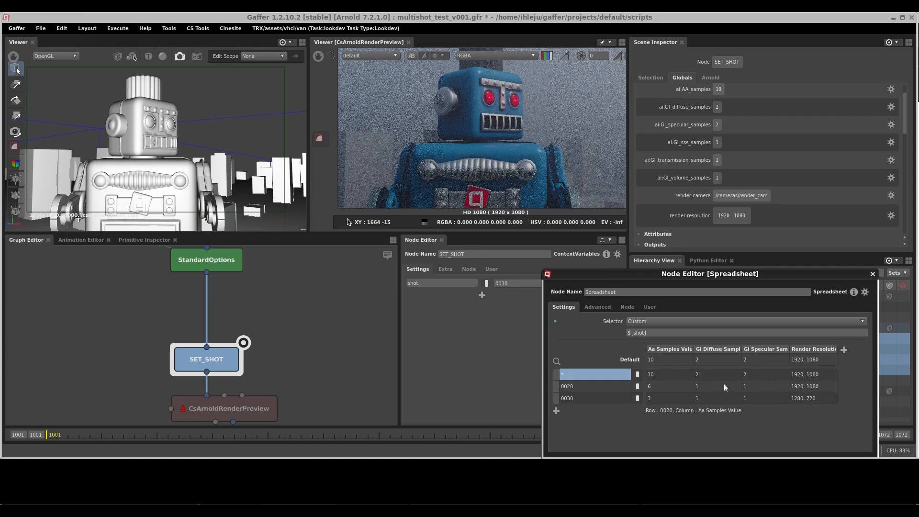
- Compare the 0030 row with the current shot value and rename the wildcard row back to 0010
{"action": "left_click", "coordinate": [586, 399]}
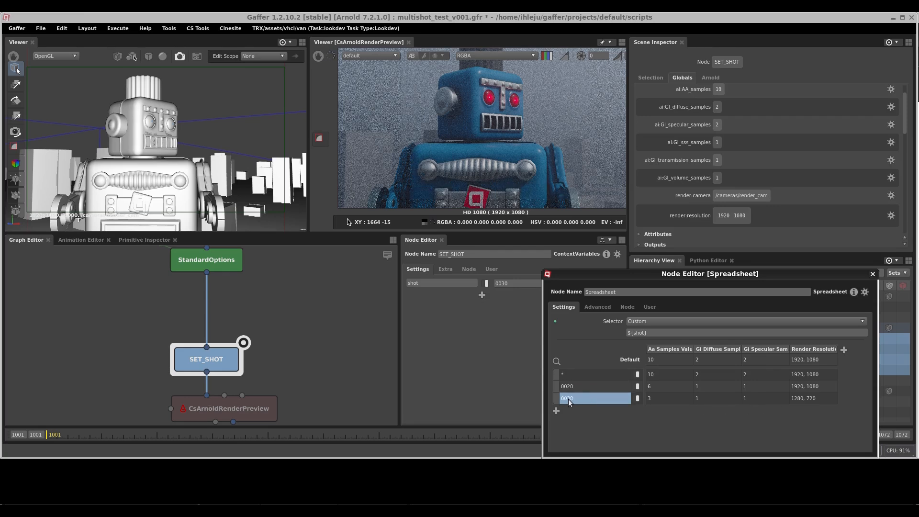
{"action": "double_click", "coordinate": [503, 283]}
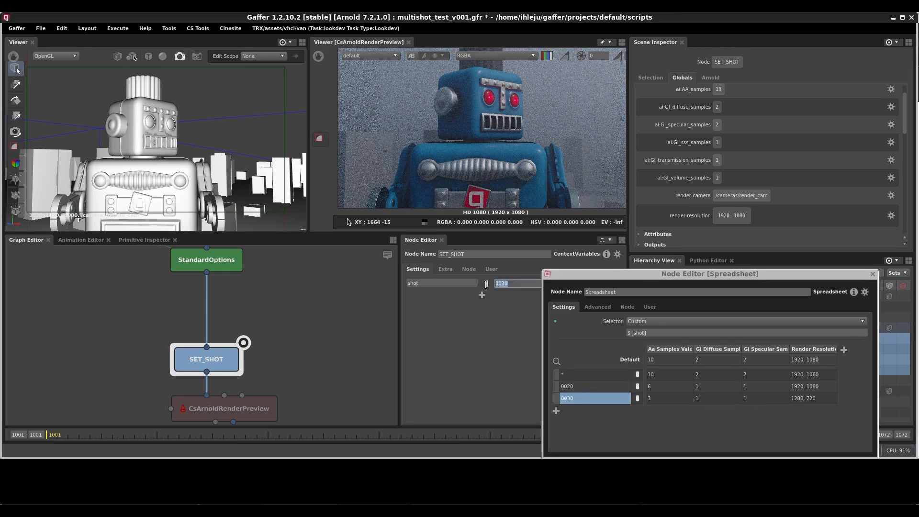
{"action": "left_click", "coordinate": [515, 303]}
{"action": "left_click", "coordinate": [683, 409]}
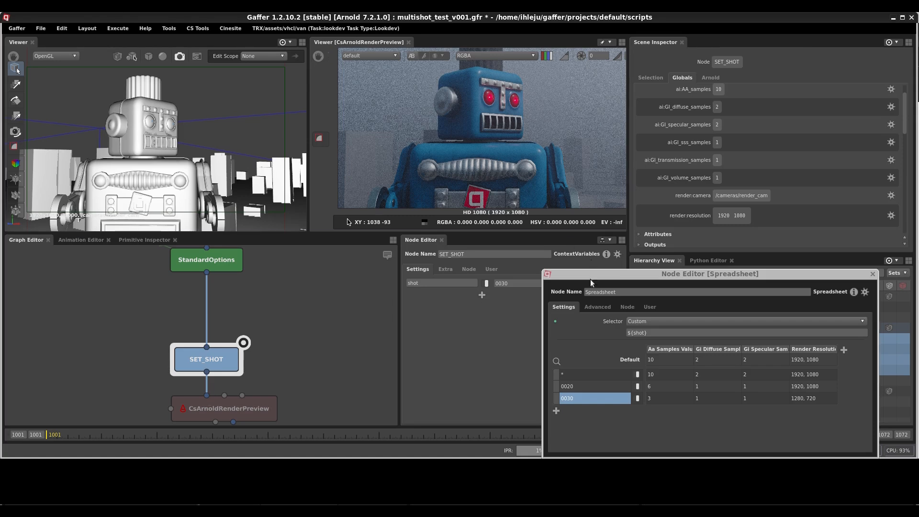
{"action": "left_click", "coordinate": [601, 374]}
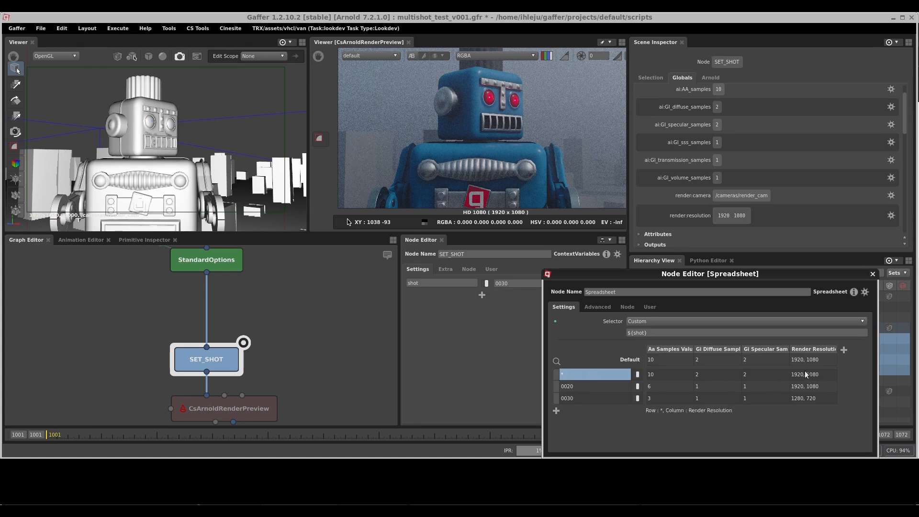
{"action": "double_click", "coordinate": [582, 375]}
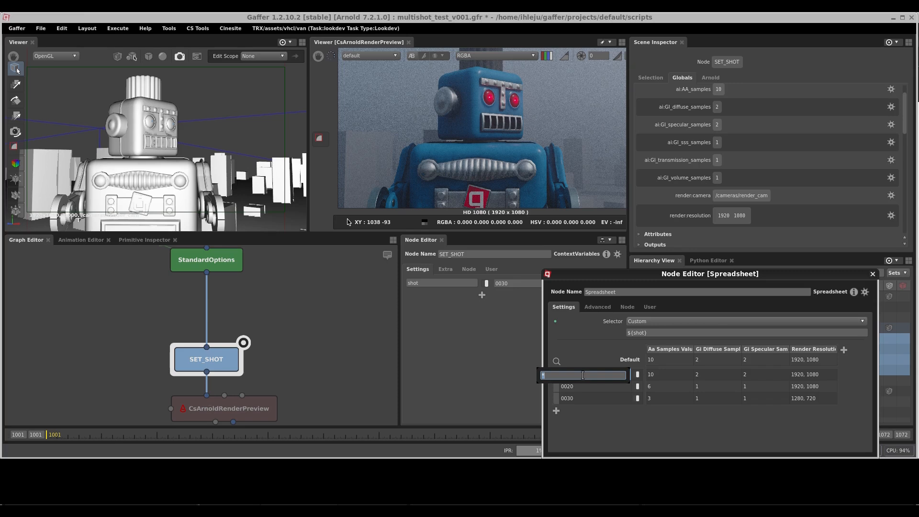
{"action": "type", "text": "0010"}
{"action": "left_click", "coordinate": [587, 416]}
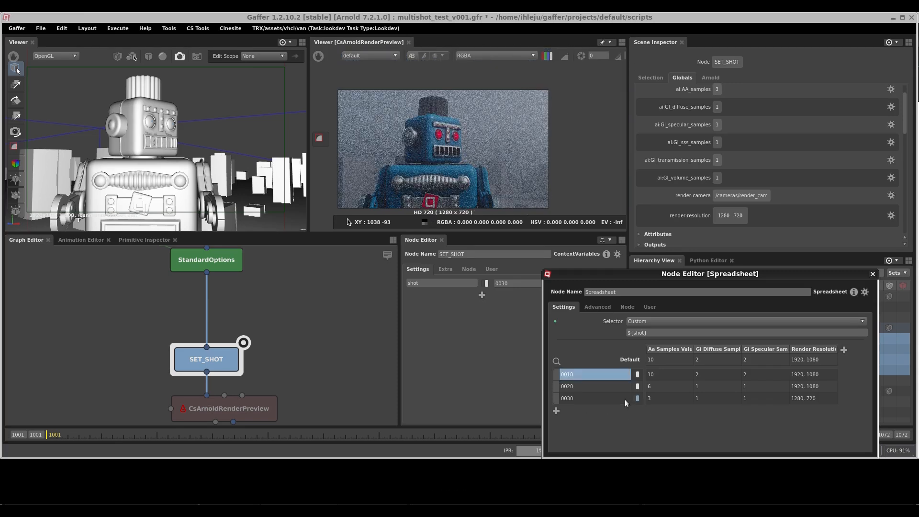
- Disable the spreadsheet row for shot 0030 and enable it again
{"action": "left_click", "coordinate": [610, 397]}
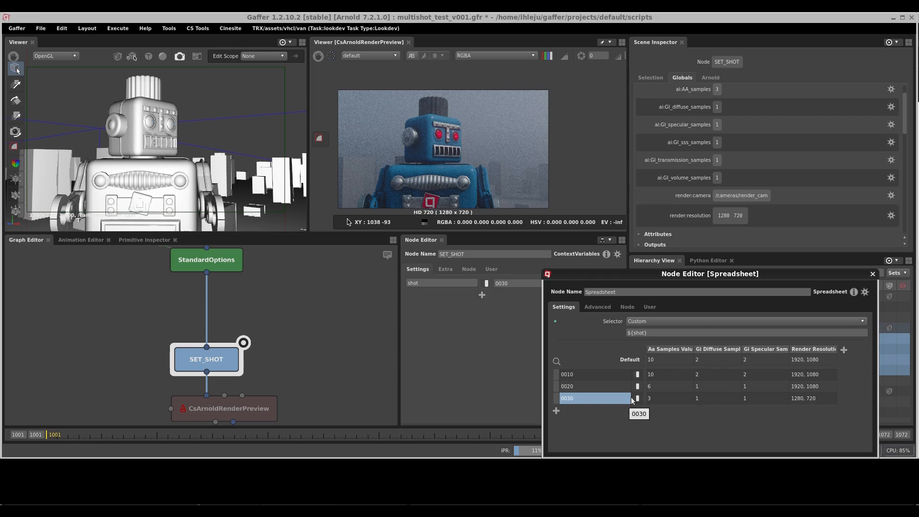
{"action": "left_click", "coordinate": [636, 398]}
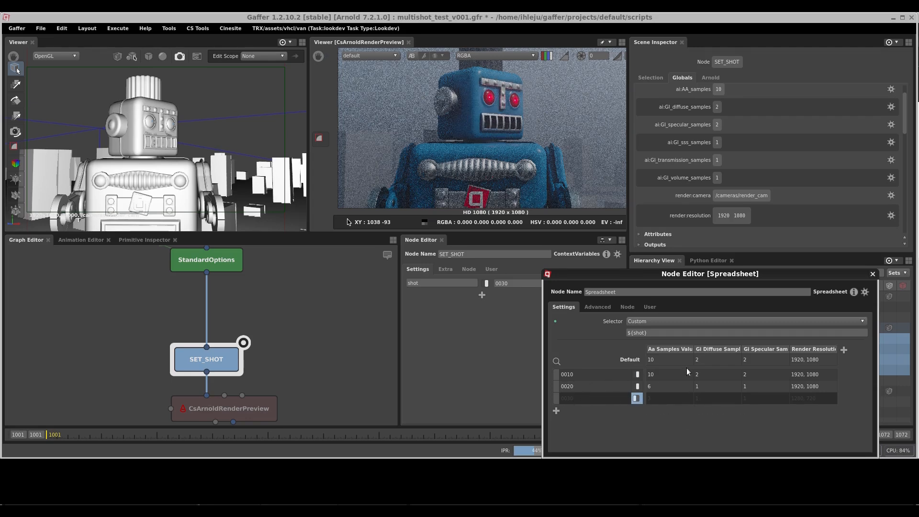
{"action": "left_click", "coordinate": [650, 332]}
{"action": "left_click_drag", "start_coordinate": [621, 331], "coordinate": [604, 332]}
{"action": "left_click", "coordinate": [604, 333]}
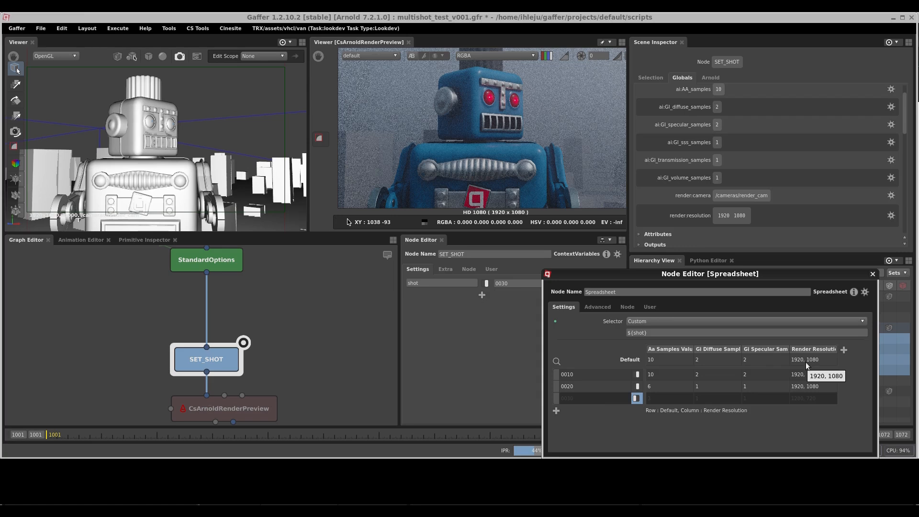
{"action": "left_click", "coordinate": [636, 397]}
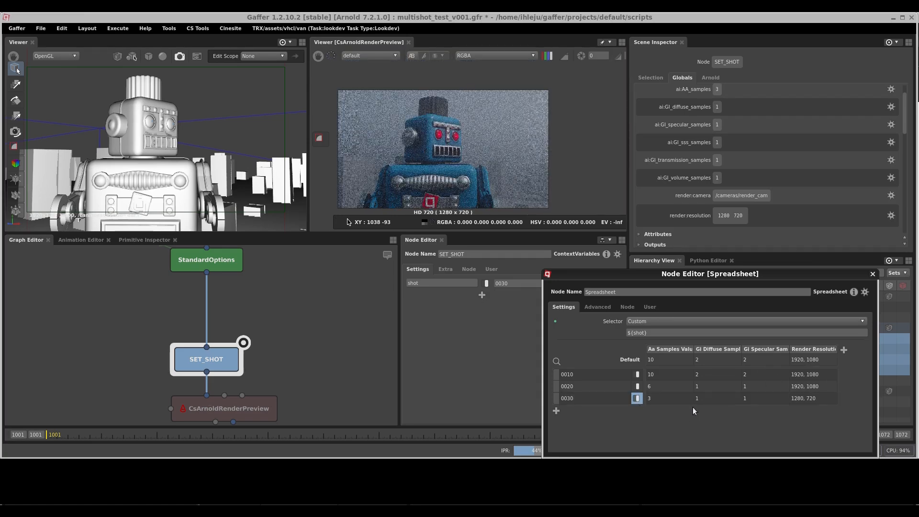
- Toggle the render resolution cell for shot 0030 off and on repeatedly, leaving it enabled
{"action": "left_click", "coordinate": [813, 400]}
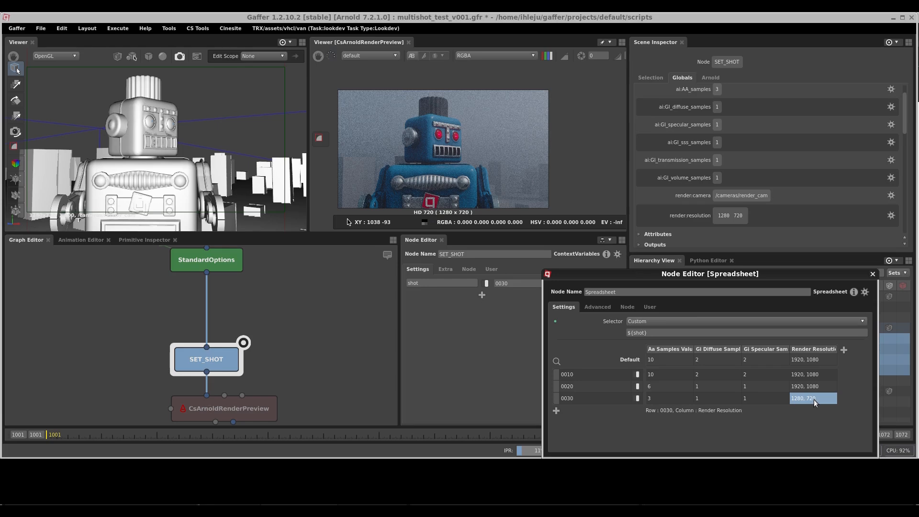
{"action": "key", "text": "d"}
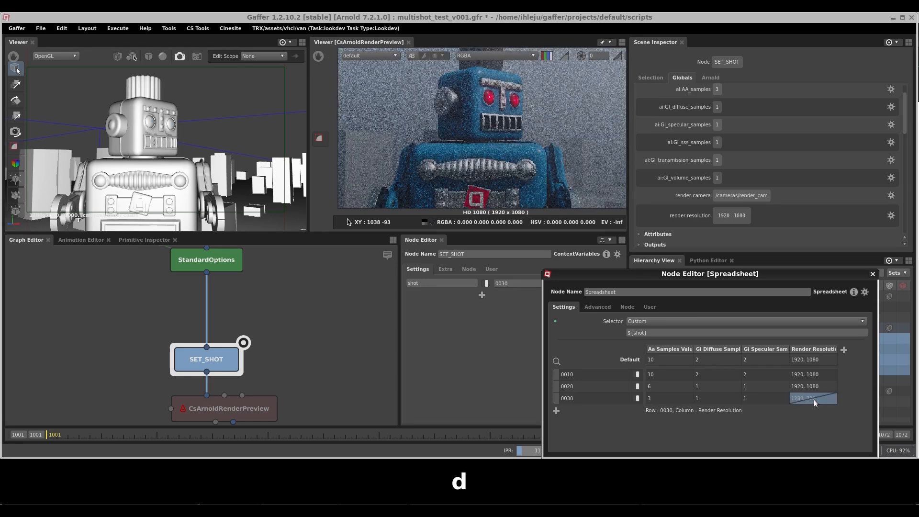
{"action": "key", "text": "d"}
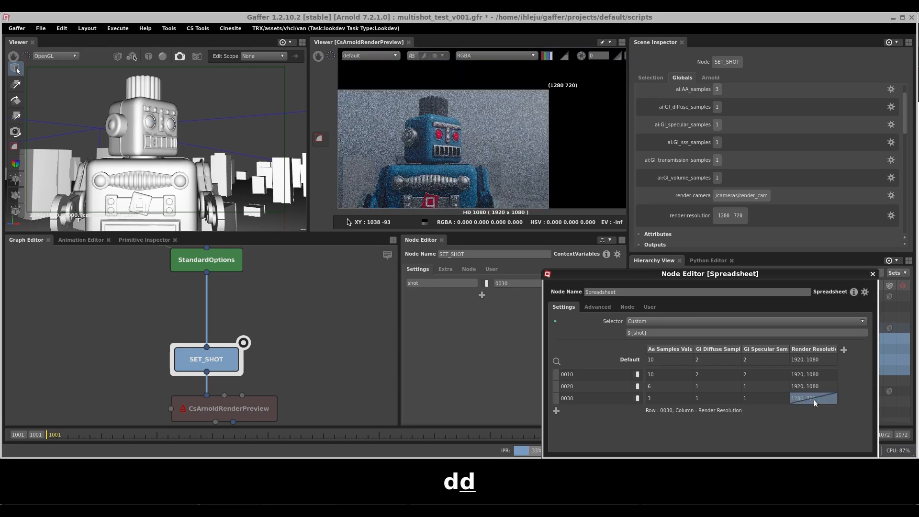
{"action": "key", "text": "d"}
{"action": "key", "text": "d"}
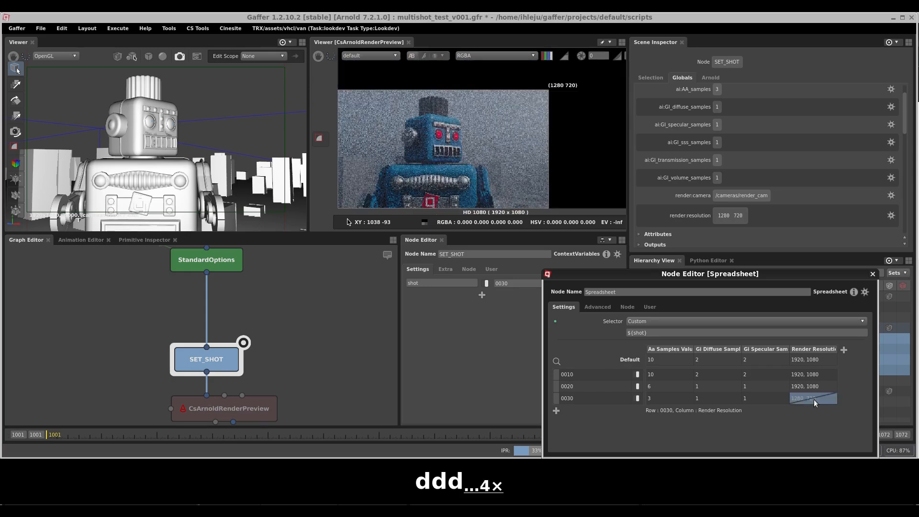
{"action": "key", "text": "d"}
{"action": "key", "text": "d"}
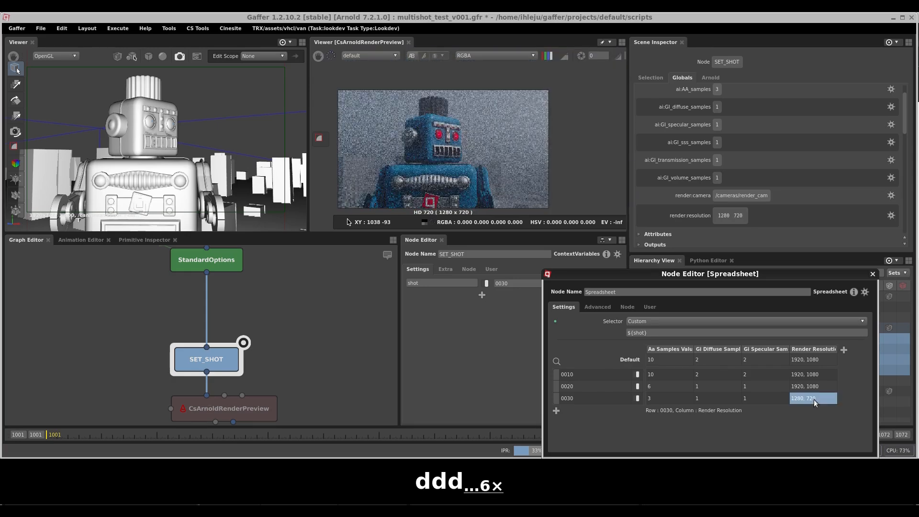
{"action": "key", "text": "d"}
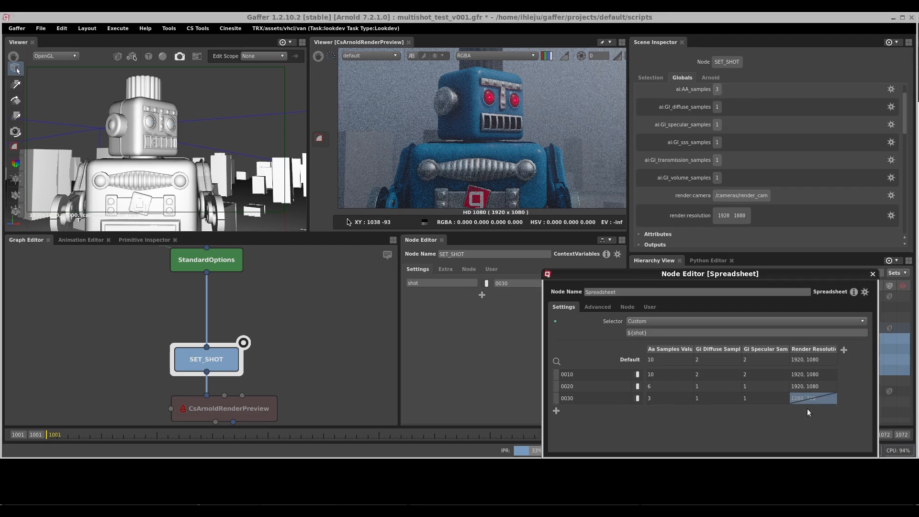
{"action": "key", "text": "d"}
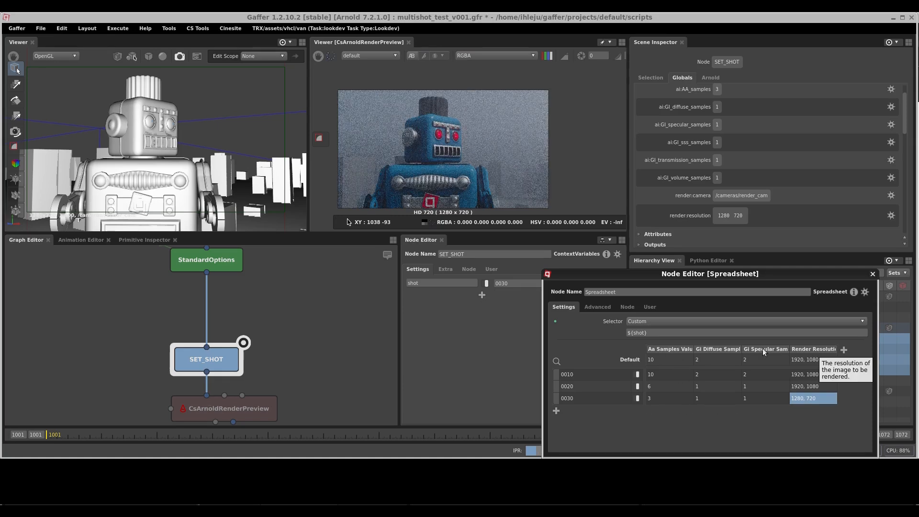
- Change the label of the AA samples column to AA
{"action": "right_click", "coordinate": [665, 348]}
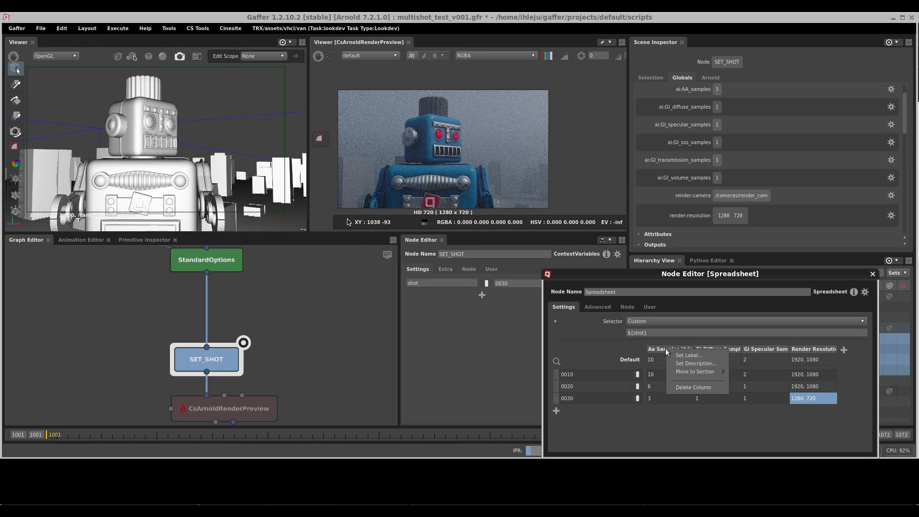
{"action": "left_click", "coordinate": [691, 356]}
{"action": "type", "text": "AA"}
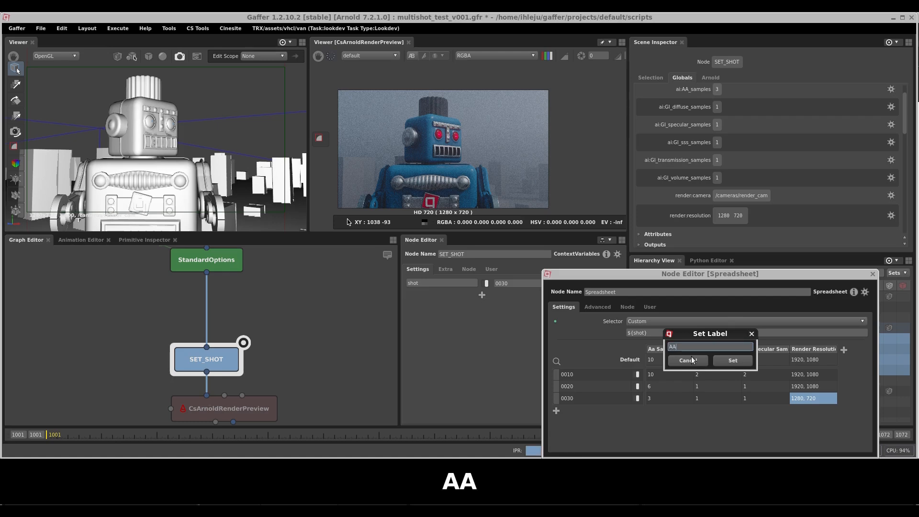
{"action": "key", "text": "Return"}
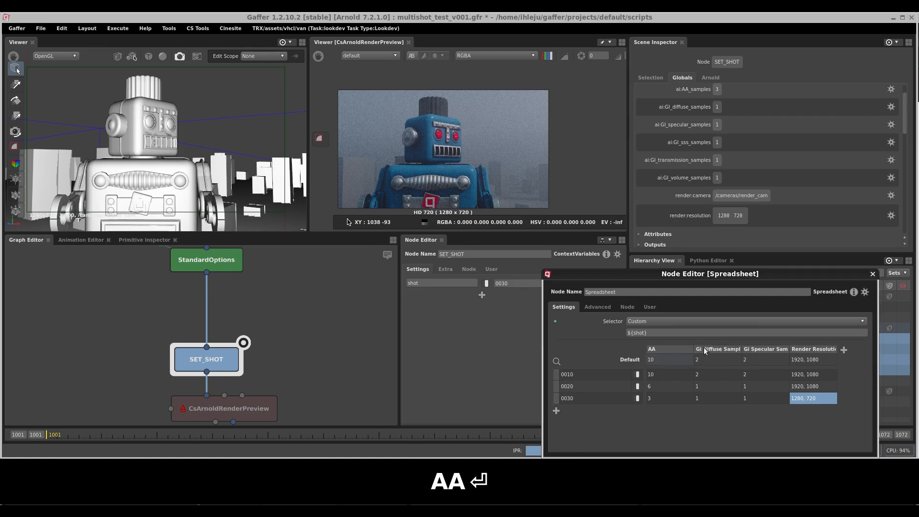
- Change the label of the GI diffuse samples column to Diff
{"action": "right_click", "coordinate": [703, 348]}
{"action": "left_click", "coordinate": [725, 354]}
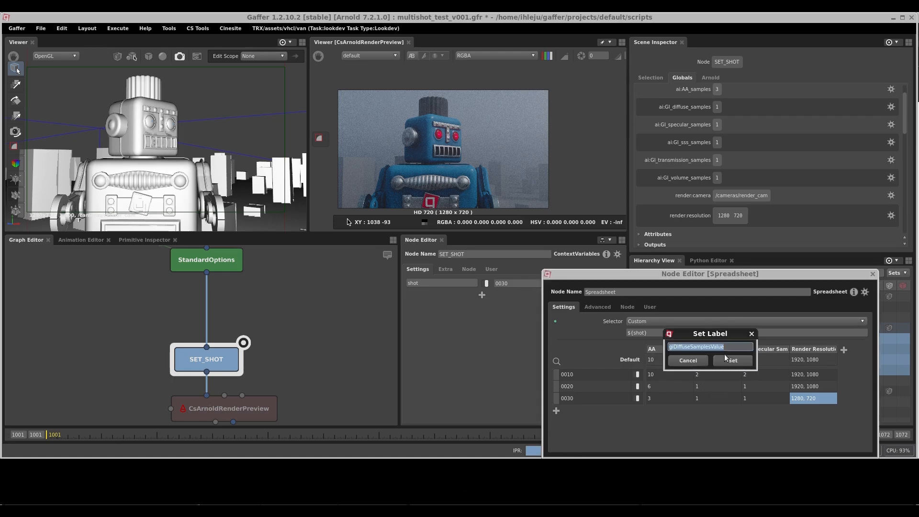
{"action": "type", "text": "Diff"}
{"action": "key", "text": "Return"}
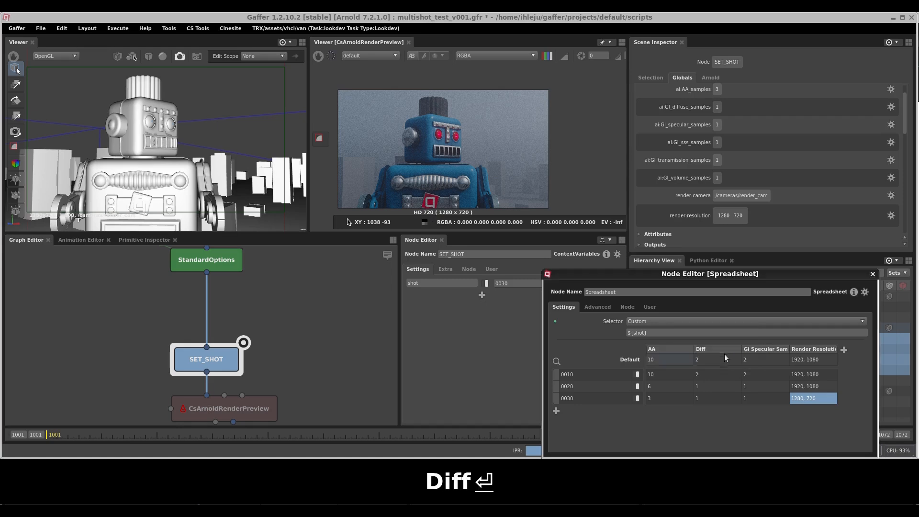
- Change the label of the GI specular samples column to Spec
{"action": "right_click", "coordinate": [754, 347]}
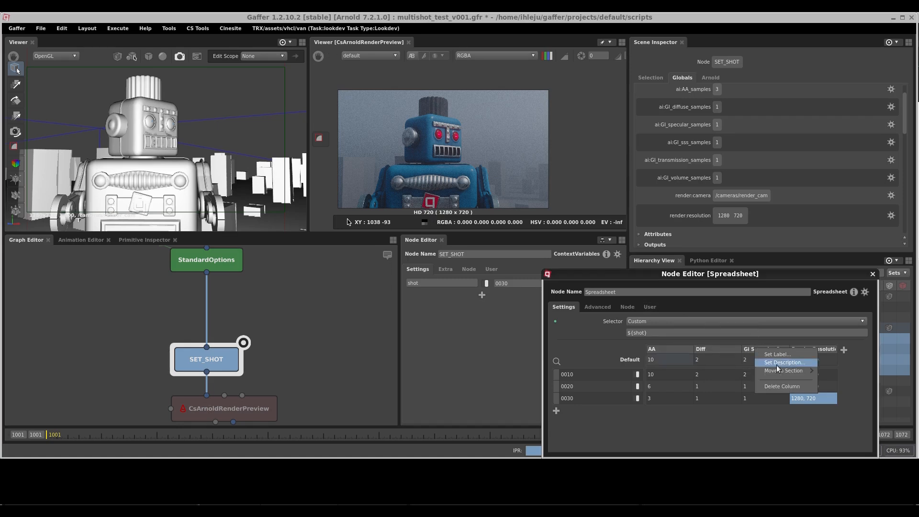
{"action": "left_click", "coordinate": [780, 355]}
{"action": "type", "text": "Spec"}
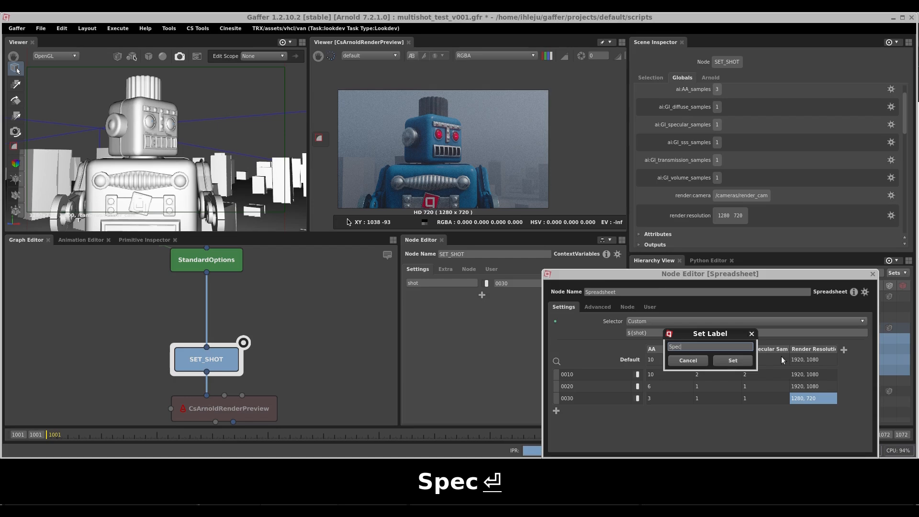
{"action": "key", "text": "Return"}
- Shorten the render resolution column's label to Resolution and narrow the AA, Diff and Spec columns
{"action": "right_click", "coordinate": [807, 349]}
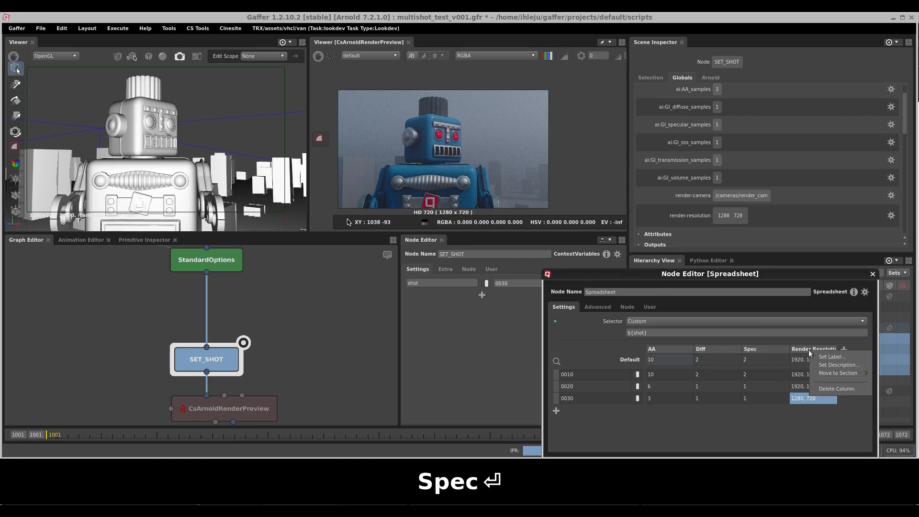
{"action": "left_click", "coordinate": [820, 358]}
{"action": "left_click_drag", "start_coordinate": [685, 350], "coordinate": [668, 349]}
{"action": "key", "text": "BackSpace"}
{"action": "left_click", "coordinate": [731, 360]}
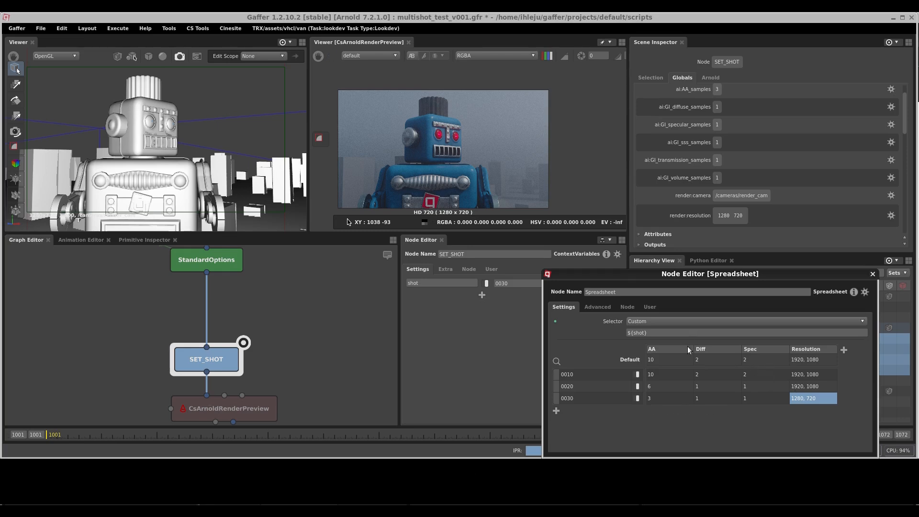
{"action": "left_click_drag", "start_coordinate": [693, 350], "coordinate": [721, 349]}
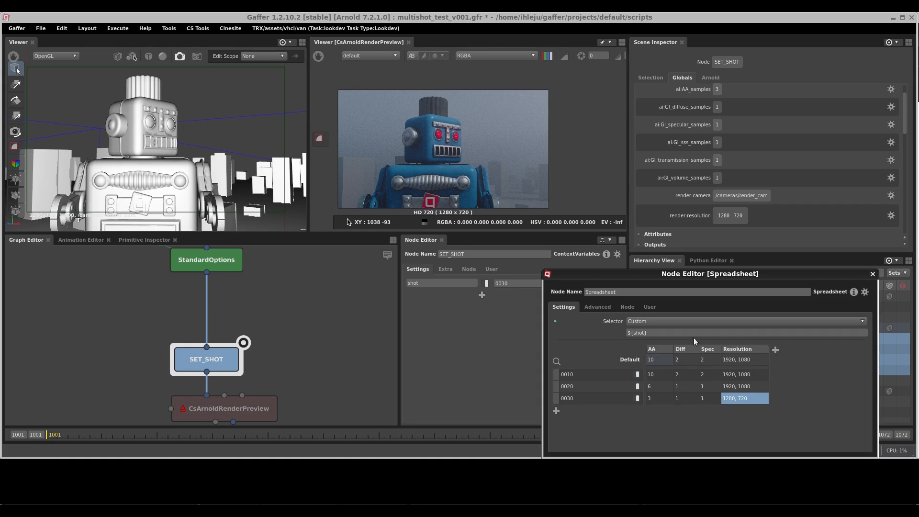
- Move the Resolution column into a new spreadsheet section named RenderSettings
{"action": "right_click", "coordinate": [749, 353]}
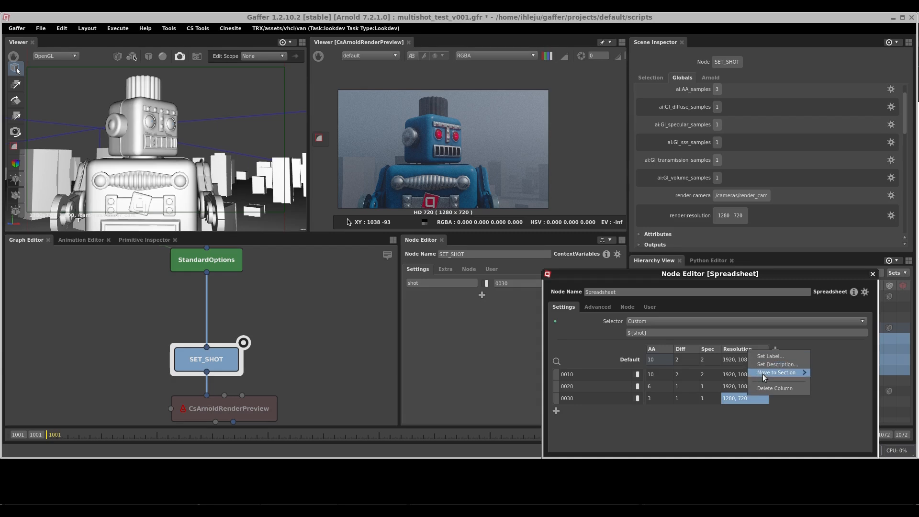
{"action": "mouse_move", "coordinate": [762, 373]}
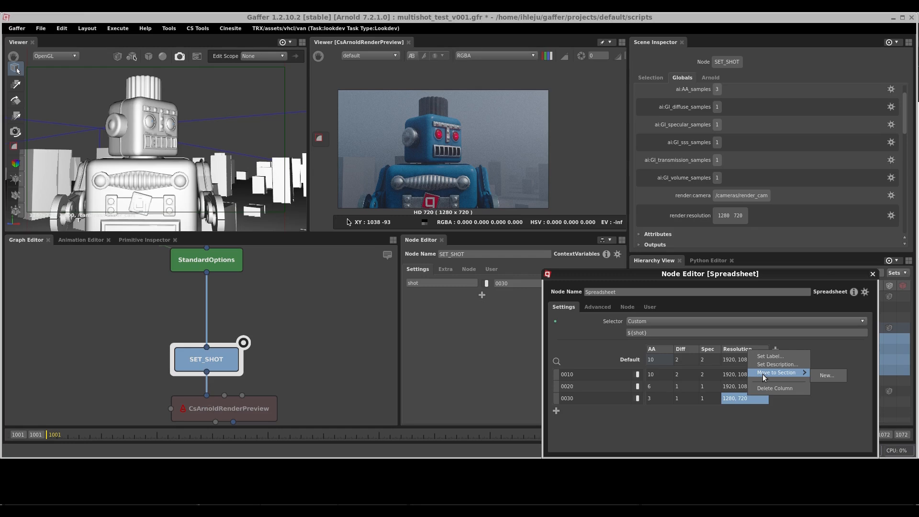
{"action": "left_click", "coordinate": [825, 375]}
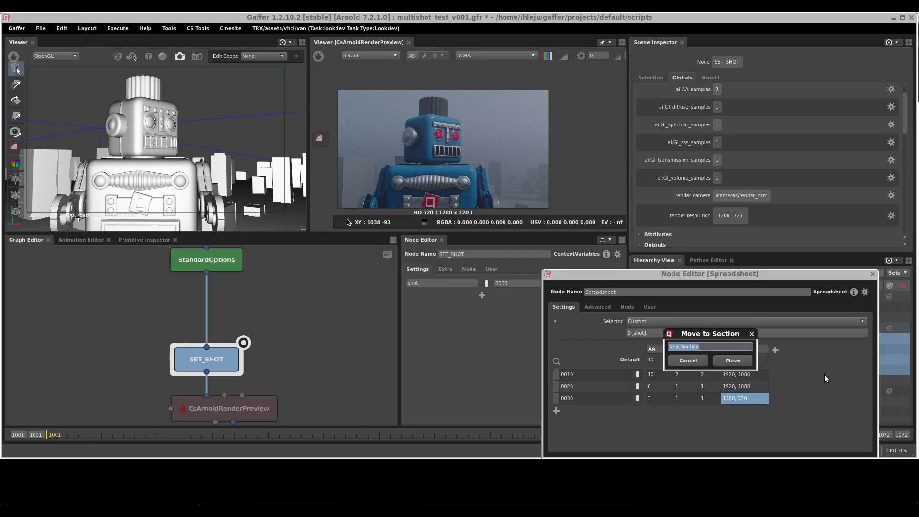
{"action": "type", "text": "RenderS"}
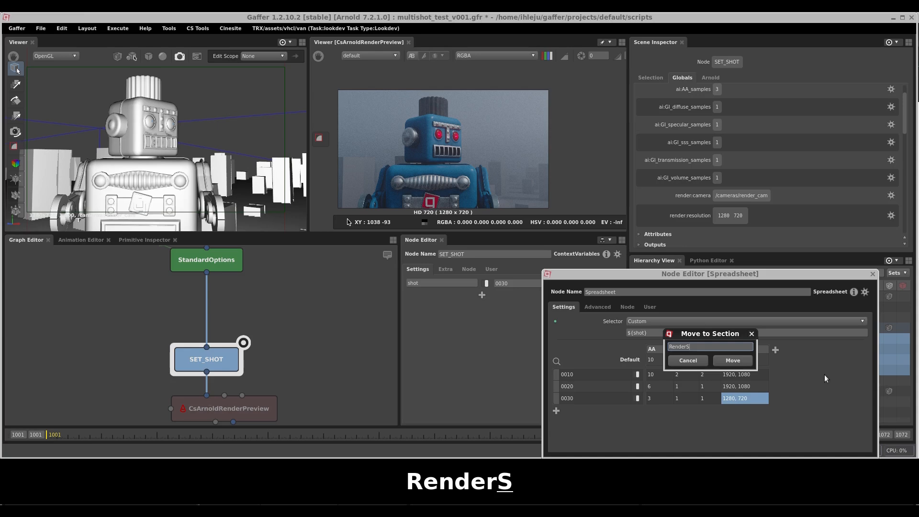
{"action": "type", "text": "ettings"}
{"action": "key", "text": "Return"}
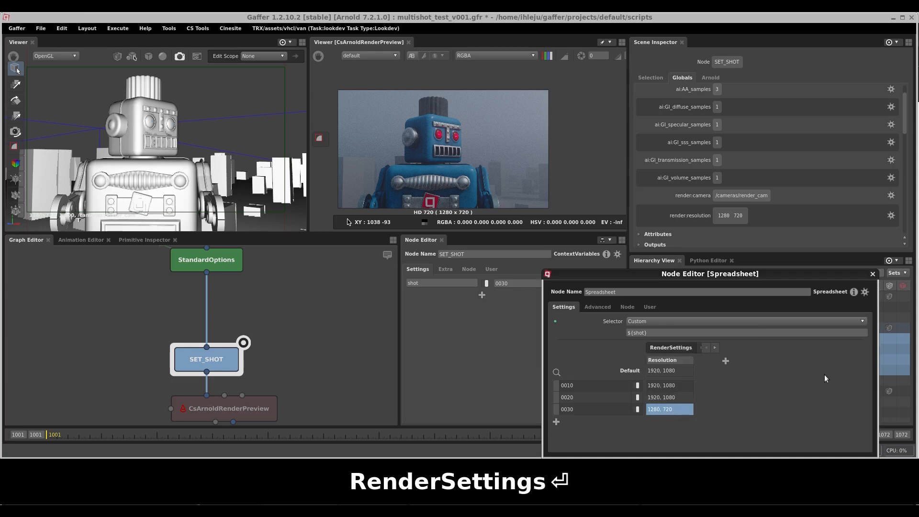
- Move the AA column from the Other section into a new section named Sampling Settings
{"action": "left_click", "coordinate": [699, 348]}
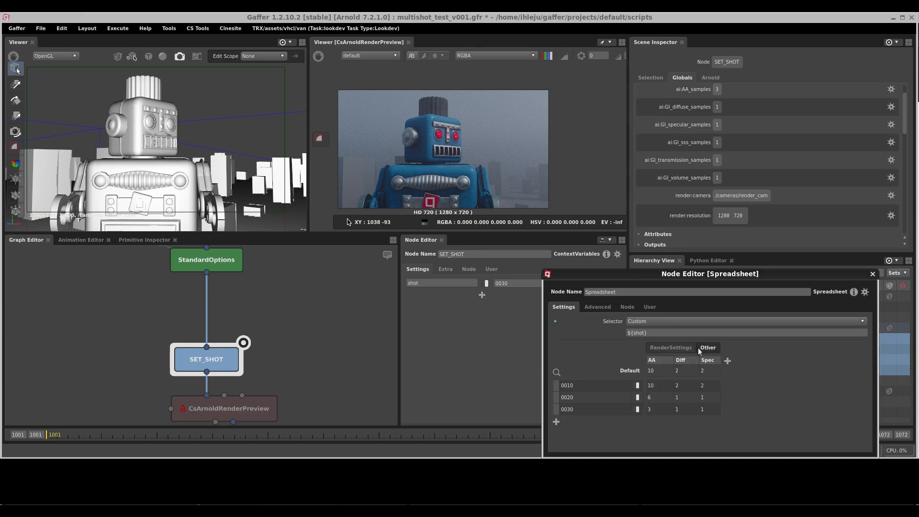
{"action": "right_click", "coordinate": [658, 361]}
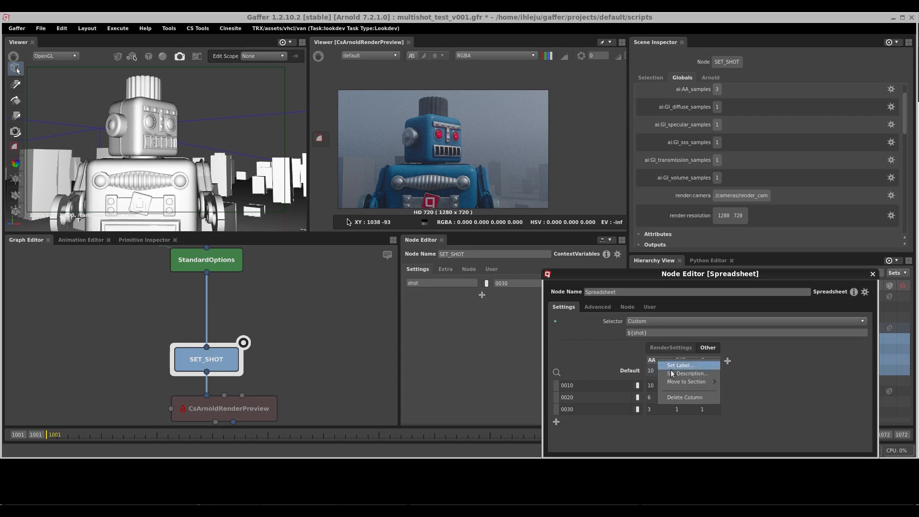
{"action": "mouse_move", "coordinate": [679, 383]}
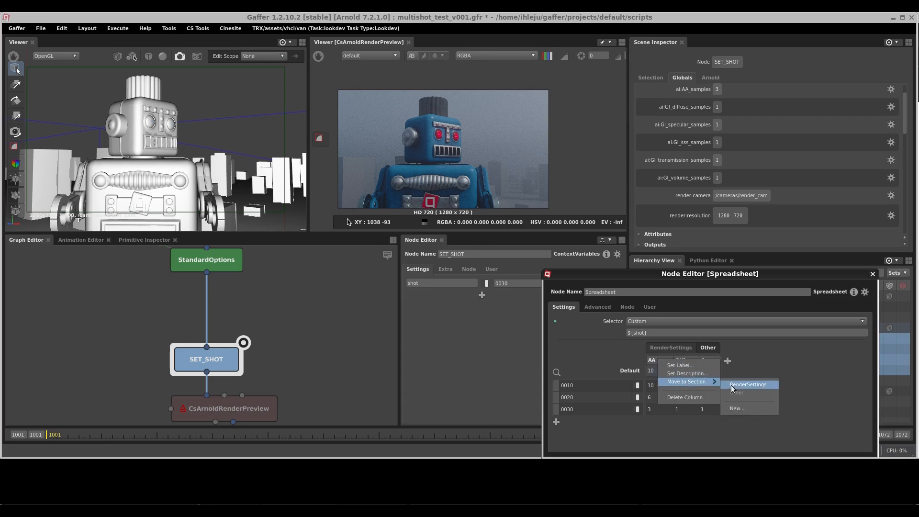
{"action": "left_click", "coordinate": [739, 409]}
{"action": "type", "text": "Sa"}
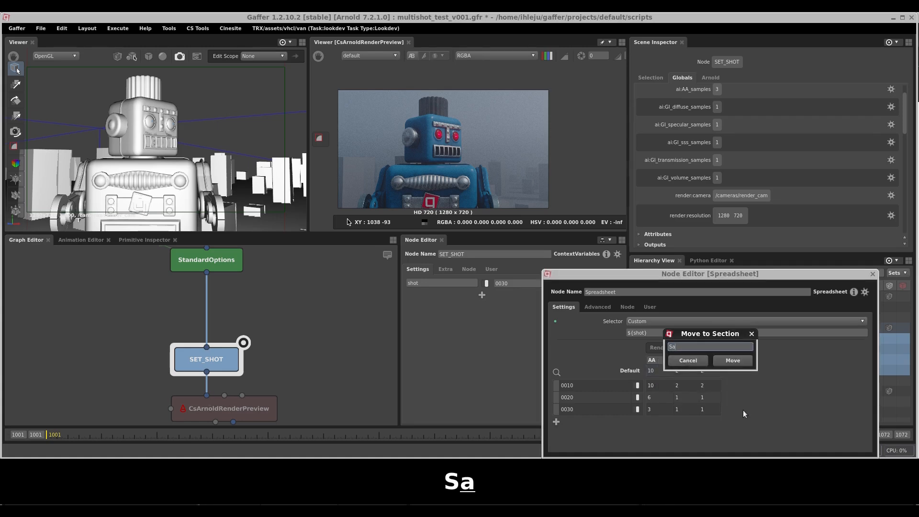
{"action": "type", "text": "mpling Set"}
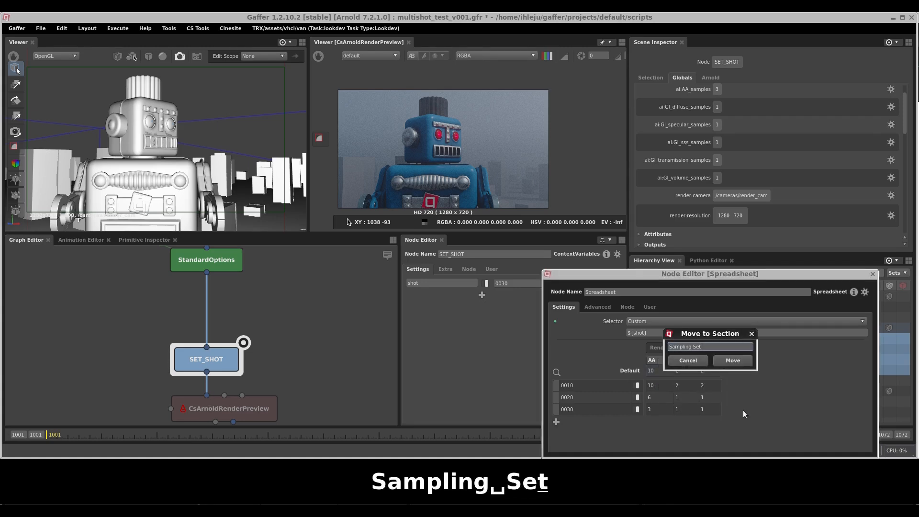
{"action": "type", "text": "tings"}
{"action": "key", "text": "Return"}
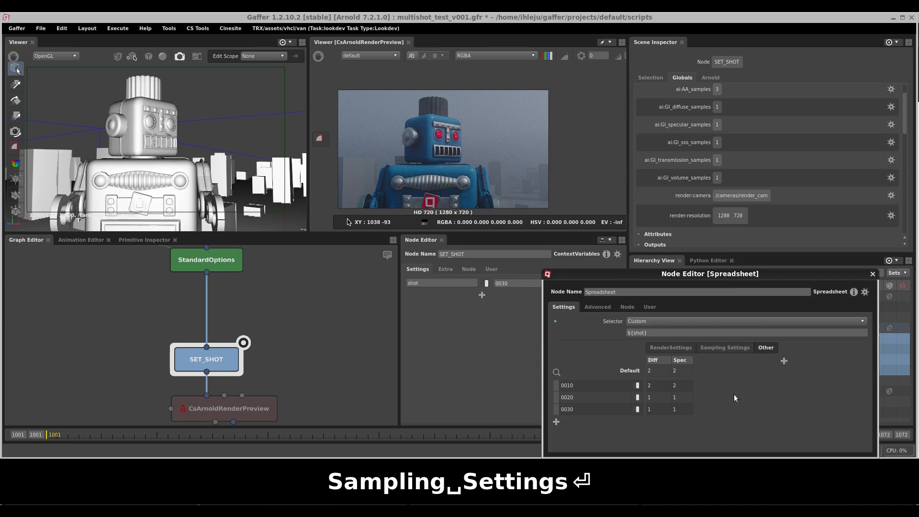
- Move the Spec and Diff columns from the Other section into the Sampling Settings section
{"action": "right_click", "coordinate": [678, 359]}
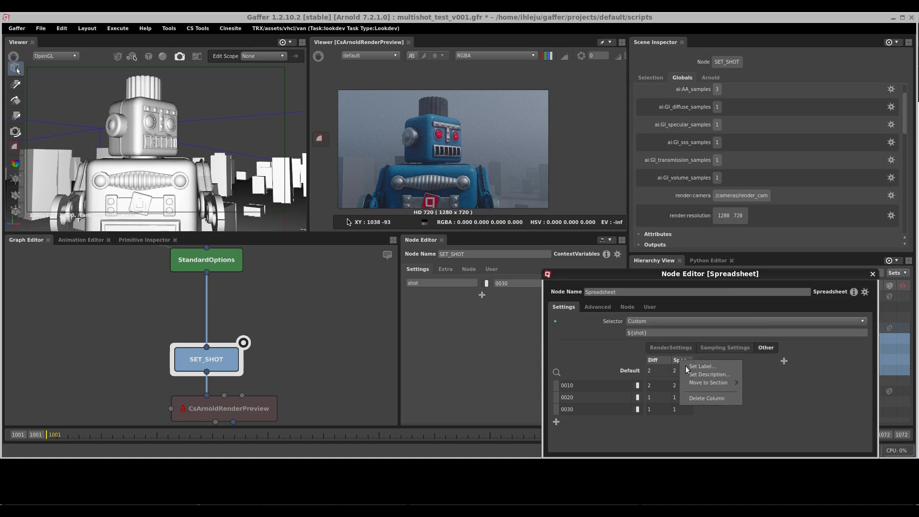
{"action": "mouse_move", "coordinate": [699, 384]}
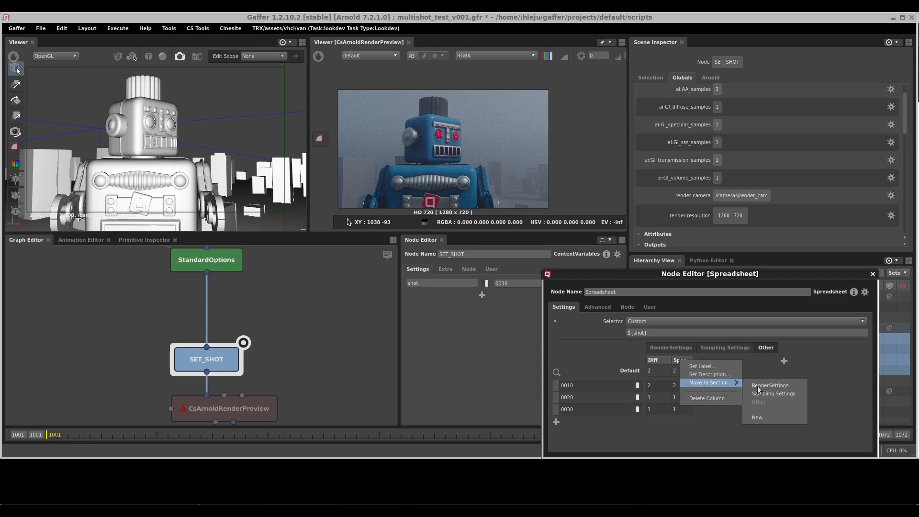
{"action": "left_click", "coordinate": [773, 394]}
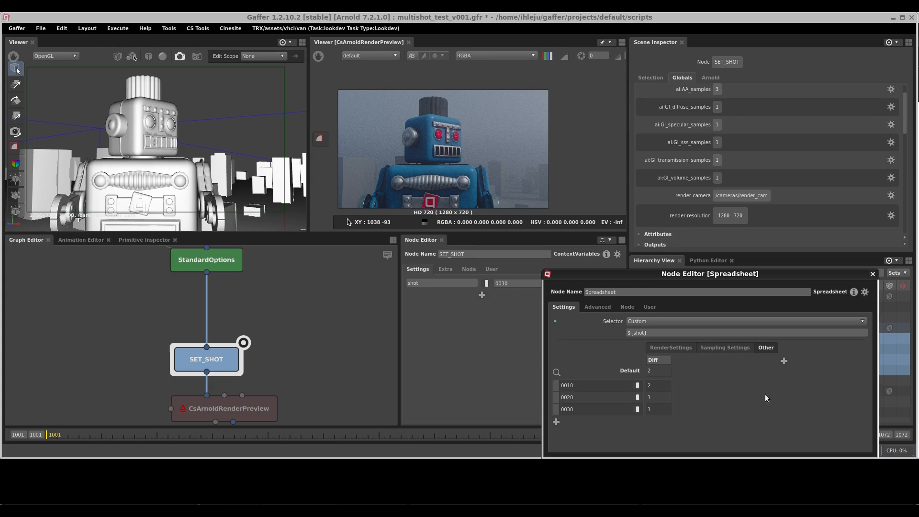
{"action": "right_click", "coordinate": [659, 360]}
{"action": "mouse_move", "coordinate": [676, 386]}
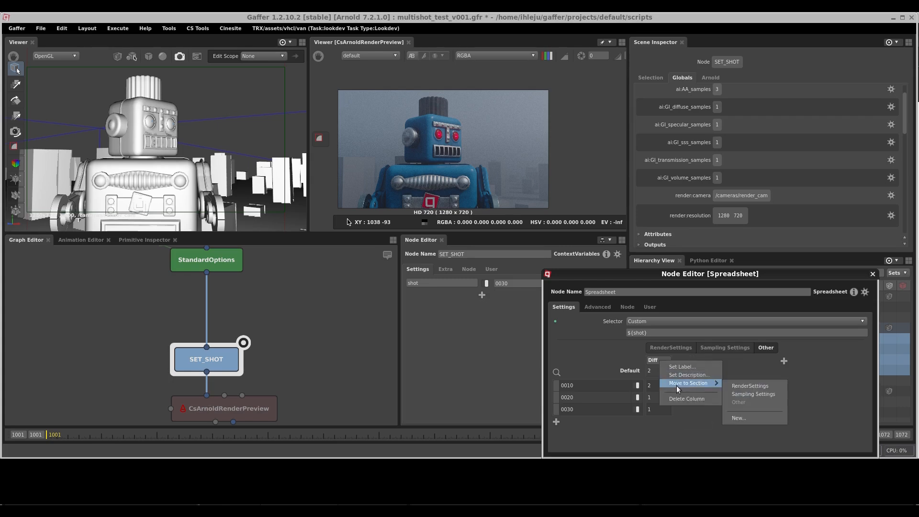
{"action": "left_click", "coordinate": [754, 393]}
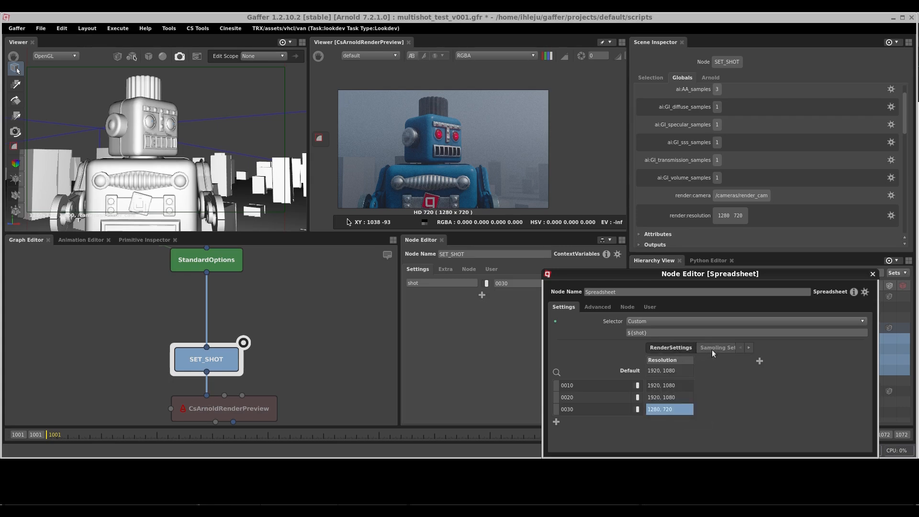
- Switch back and forth between the RenderSettings and Sampling Settings sections to compare their columns, ending on Sampling Settings
{"action": "left_click", "coordinate": [711, 348]}
{"action": "left_click", "coordinate": [674, 348]}
{"action": "left_click", "coordinate": [703, 348]}
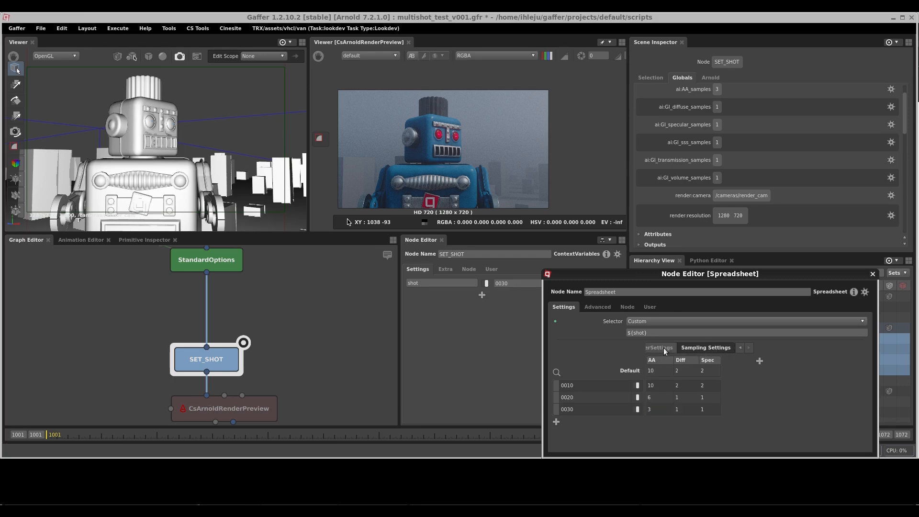
{"action": "left_click", "coordinate": [663, 347]}
{"action": "left_click", "coordinate": [713, 350]}
{"action": "left_click", "coordinate": [667, 346]}
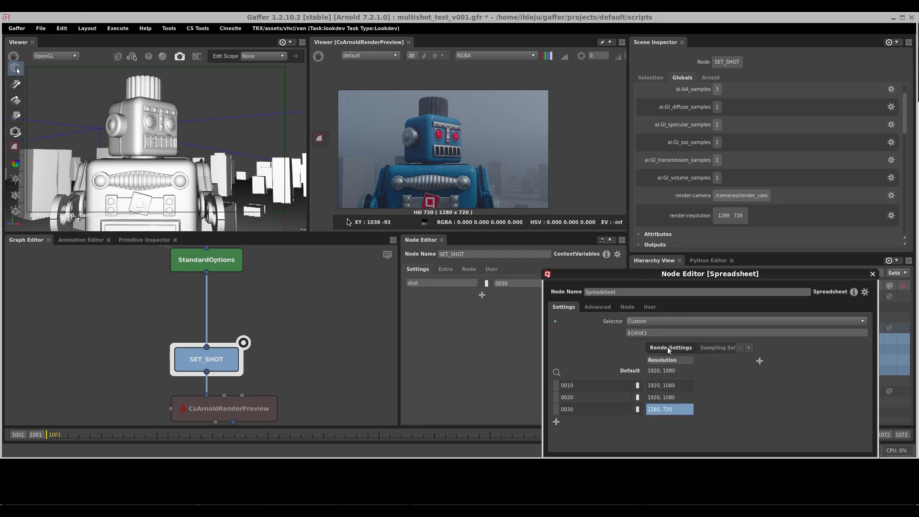
{"action": "left_click", "coordinate": [704, 349]}
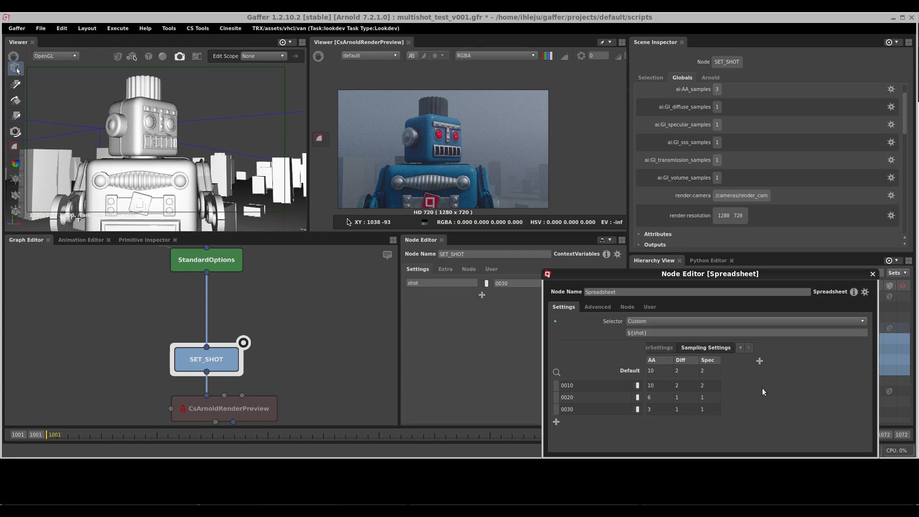
- Move the SET_SHOT and CsArnoldRenderPreview nodes further below StandardOptions and close the spreadsheet's editor window
{"action": "left_click", "coordinate": [408, 344]}
{"action": "middle_click_drag", "start_coordinate": [301, 323], "coordinate": [305, 359]}
{"action": "middle_click_drag", "start_coordinate": [282, 294], "coordinate": [321, 330]}
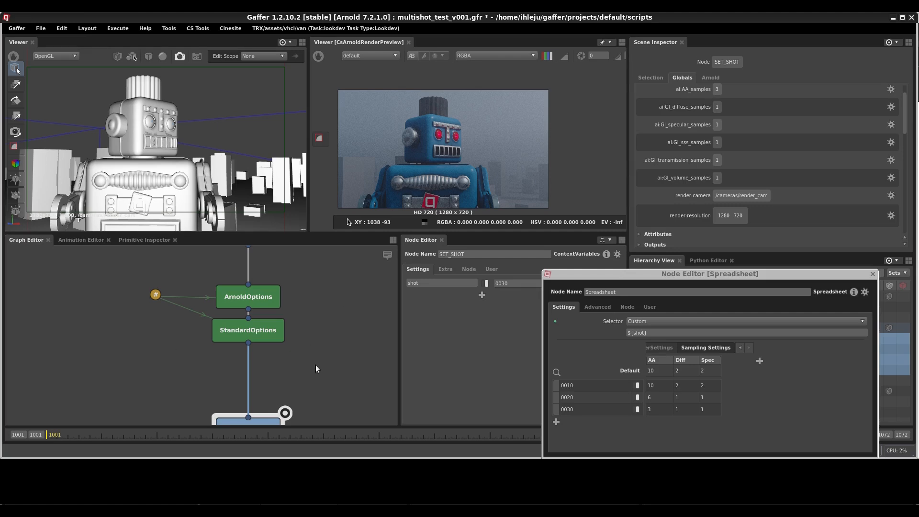
{"action": "middle_click_drag", "start_coordinate": [316, 368], "coordinate": [323, 296]}
{"action": "scroll", "coordinate": [323, 296], "scroll_direction": "down", "scroll_amount": 3}
{"action": "left_click_drag", "start_coordinate": [352, 311], "coordinate": [203, 386]}
{"action": "left_click_drag", "start_coordinate": [284, 335], "coordinate": [285, 381]}
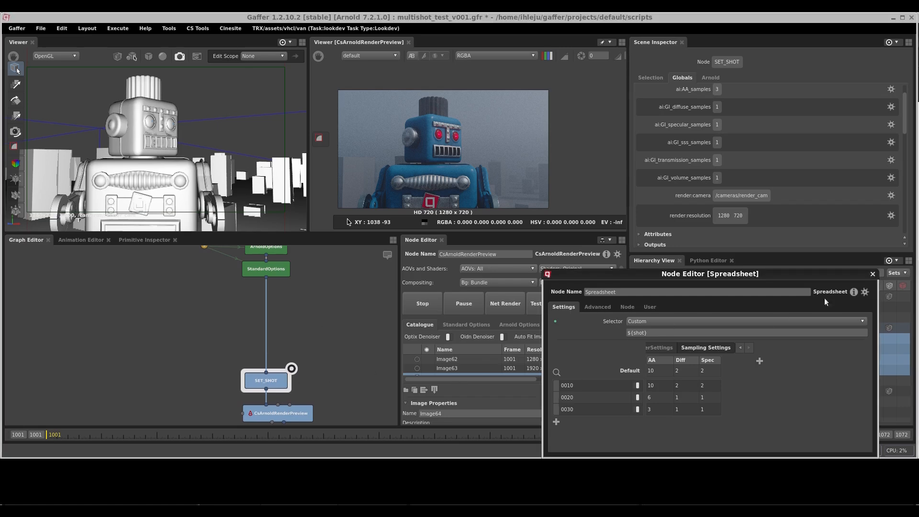
{"action": "left_click", "coordinate": [872, 275]}
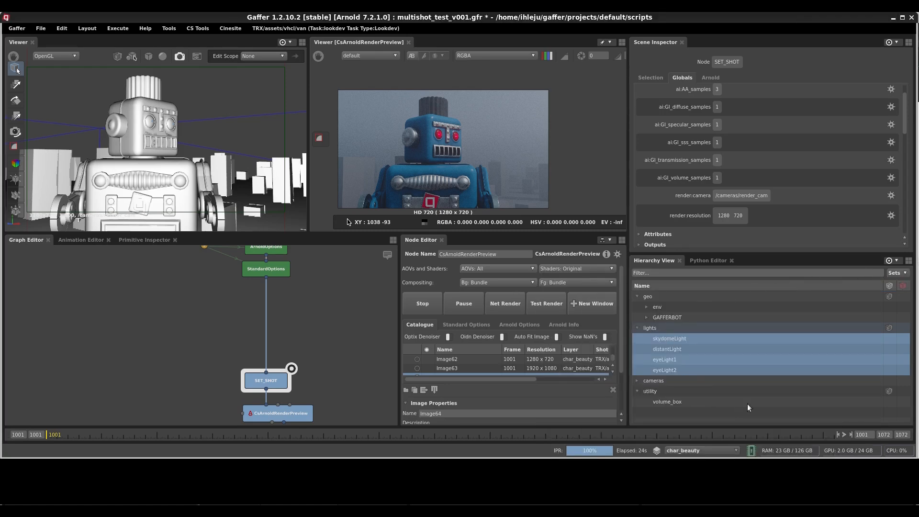
- Switch the interactive render's layer to env_beauty, and from there to volume_beauty
{"action": "left_click", "coordinate": [688, 451]}
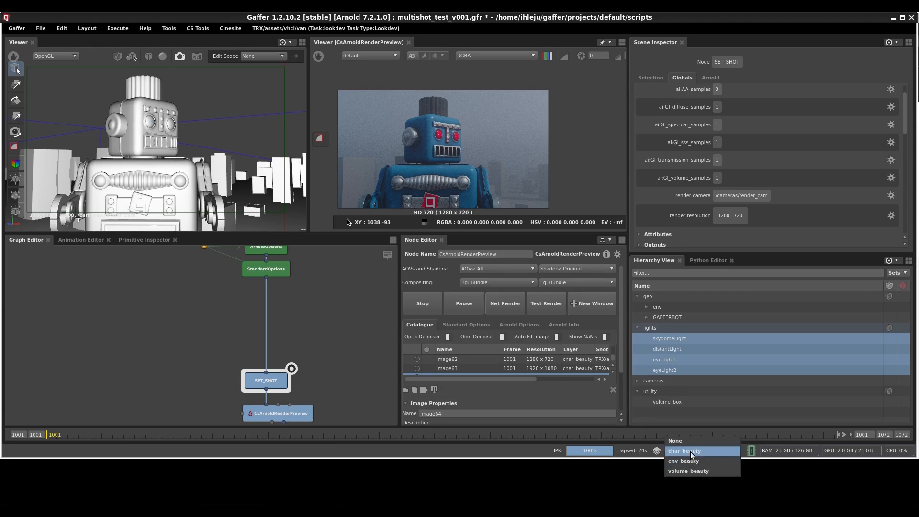
{"action": "left_click", "coordinate": [688, 461]}
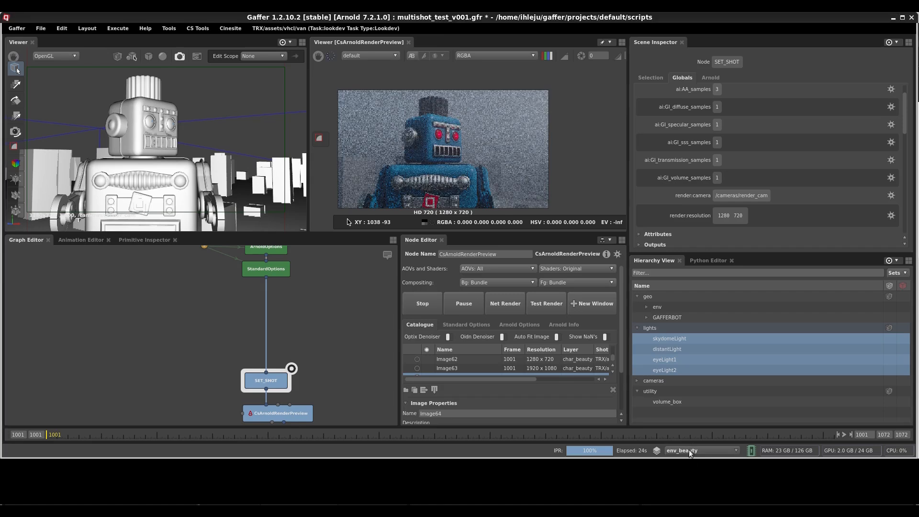
{"action": "left_click", "coordinate": [688, 449]}
{"action": "left_click", "coordinate": [690, 462]}
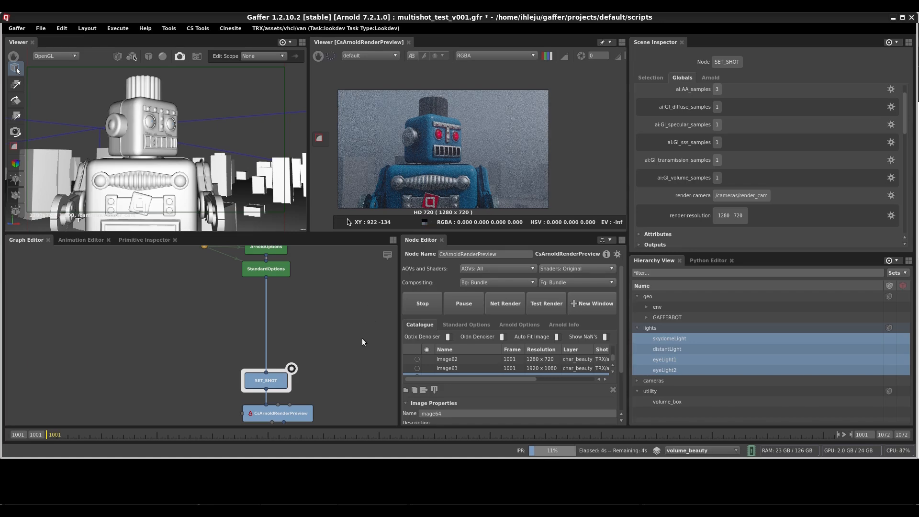
- Add an ArnoldAttributes node and insert it into the connection directly below StandardOptions
{"action": "middle_click_drag", "start_coordinate": [315, 323], "coordinate": [340, 357]}
{"action": "scroll", "coordinate": [306, 318], "scroll_direction": "up", "scroll_amount": 3}
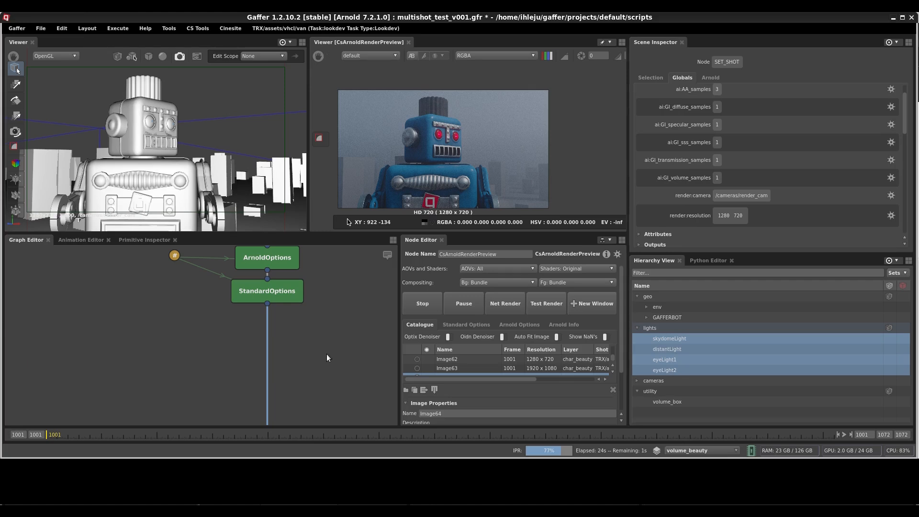
{"action": "left_click", "coordinate": [308, 351]}
{"action": "key", "text": "Tab"}
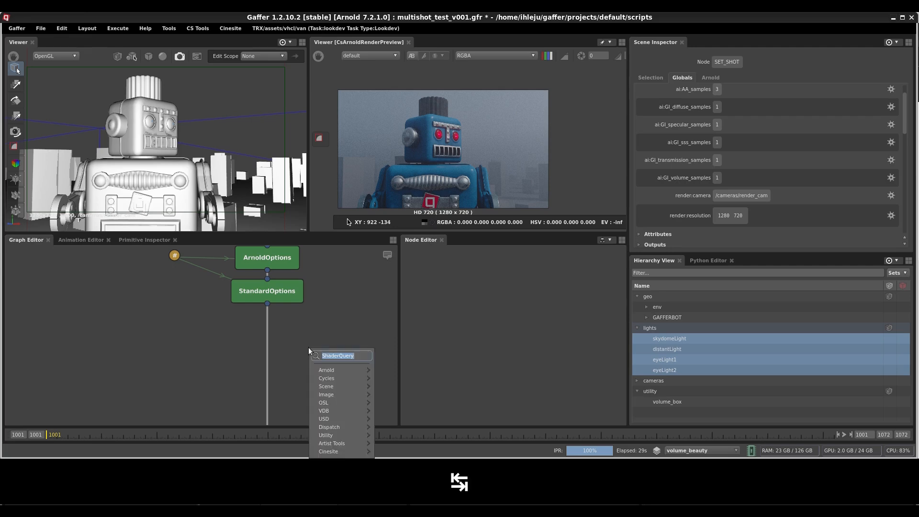
{"action": "type", "text": "arnolda"}
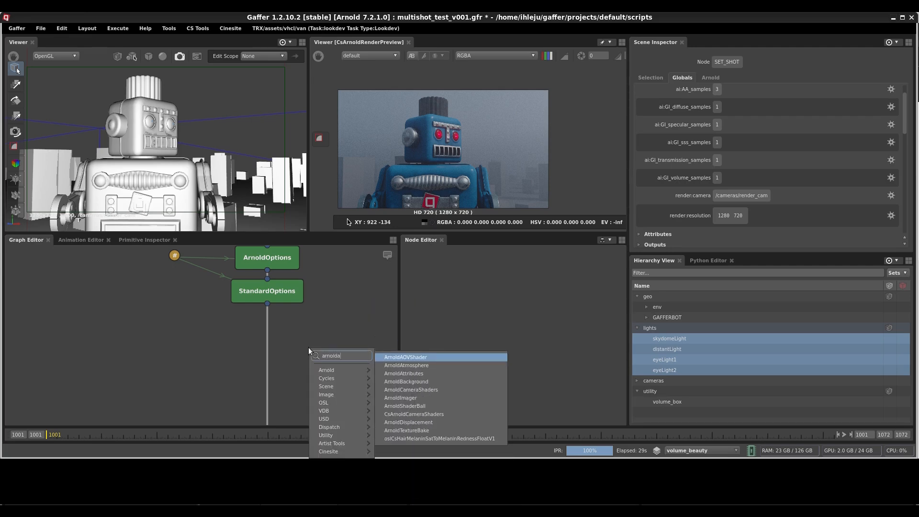
{"action": "type", "text": "tt"}
{"action": "key", "text": "Return"}
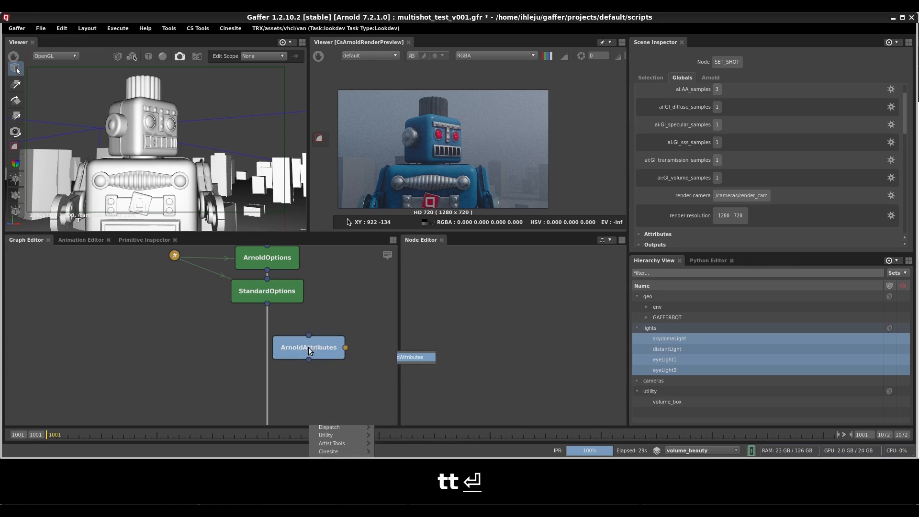
{"action": "left_click_drag", "start_coordinate": [299, 343], "coordinate": [263, 343]}
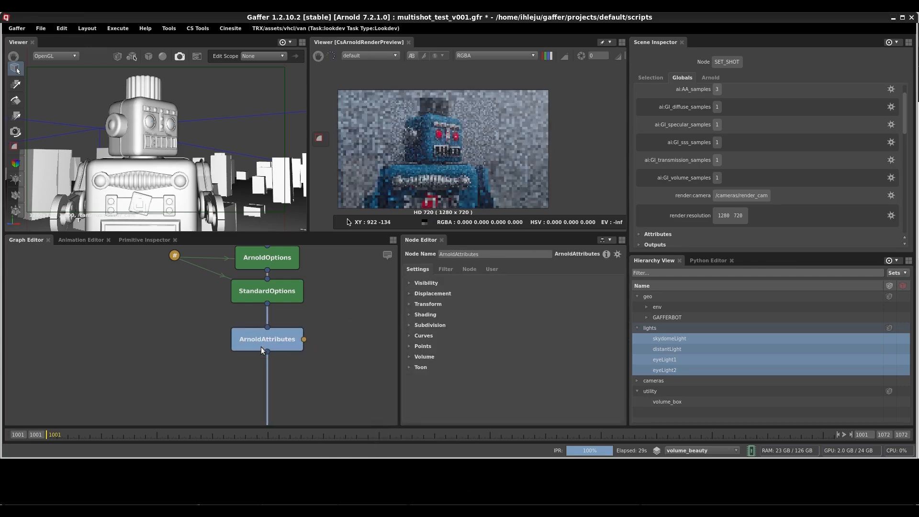
- Turn off Camera visibility on the new ArnoldAttributes node and rename the node cam_vis_off
{"action": "left_click", "coordinate": [424, 285]}
{"action": "left_click", "coordinate": [498, 294]}
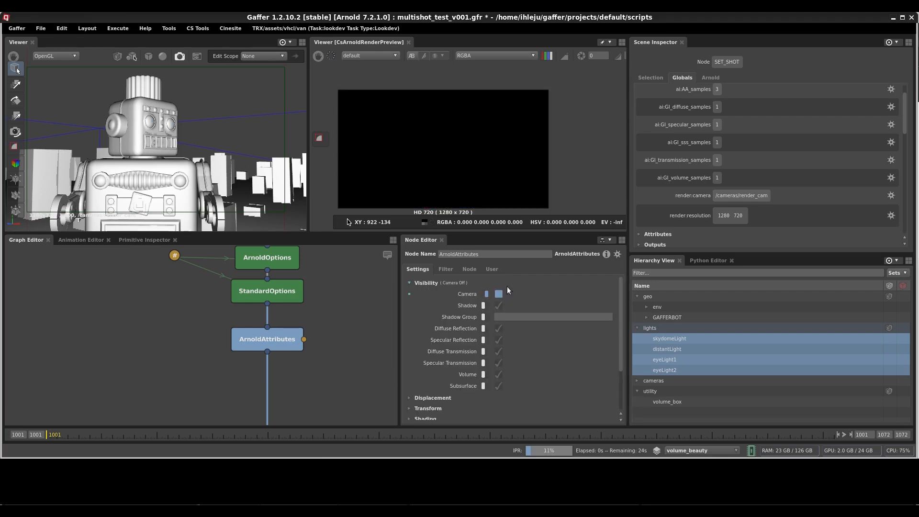
{"action": "double_click", "coordinate": [473, 253]}
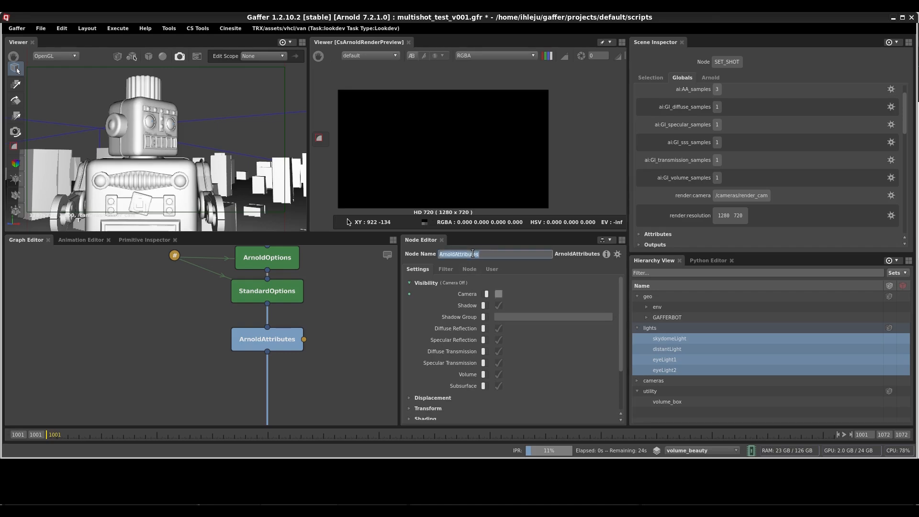
{"action": "type", "text": "cam_vis_"}
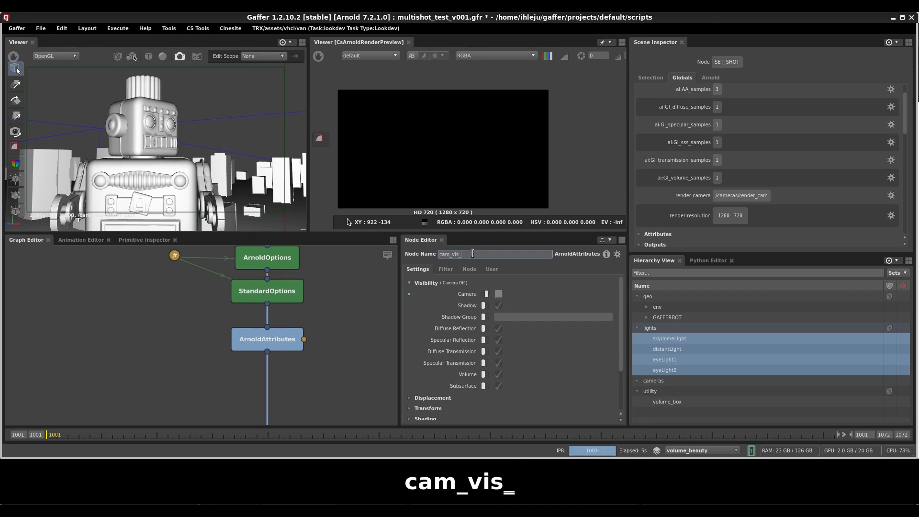
{"action": "type", "text": "off"}
{"action": "key", "text": "Return"}
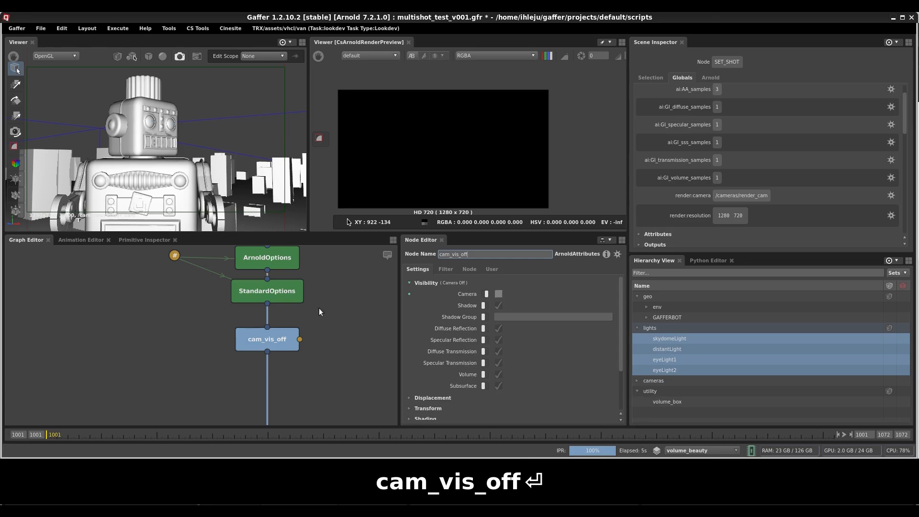
{"action": "left_click", "coordinate": [337, 323]}
{"action": "key", "text": "Tab"}
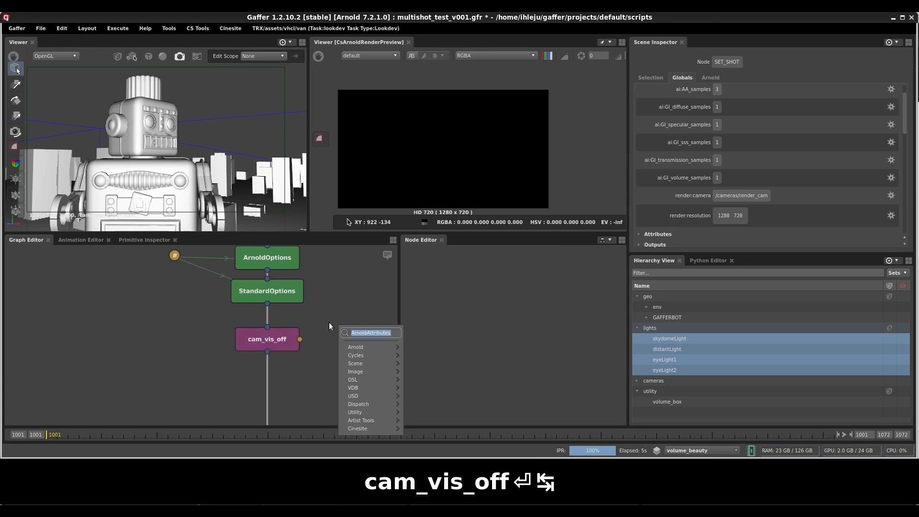
{"action": "key", "text": "Tab"}
{"action": "type", "text": "att"}
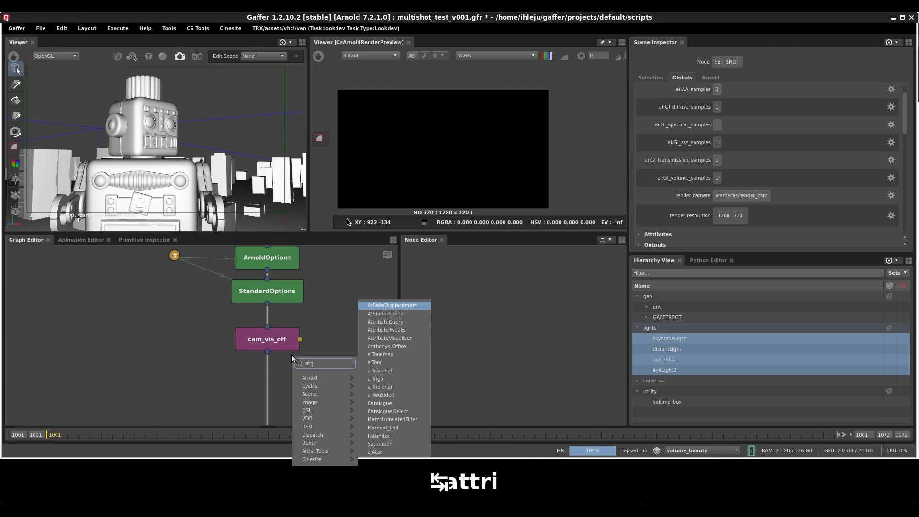
{"action": "type", "text": "ri"}
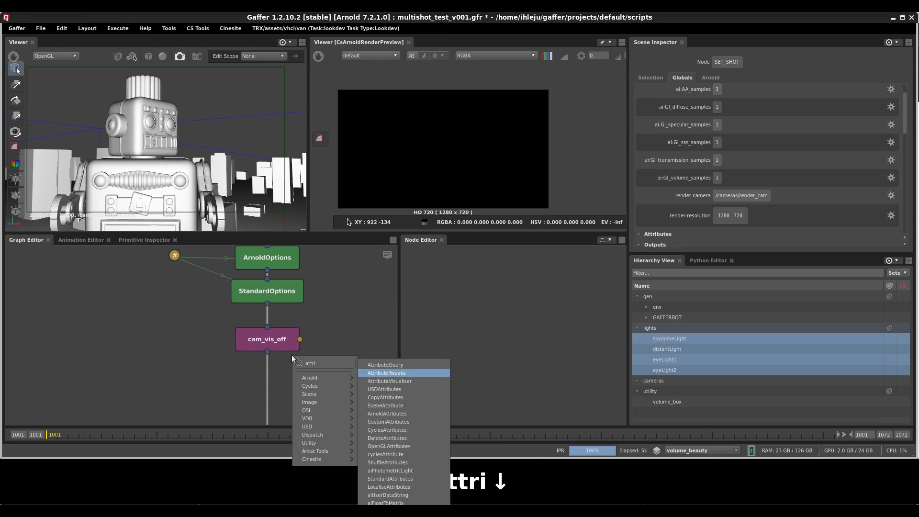
{"action": "key", "text": "ctrl+a"}
{"action": "key", "text": "BackSpace"}
{"action": "key", "text": "BackSpace"}
{"action": "key", "text": "Escape"}
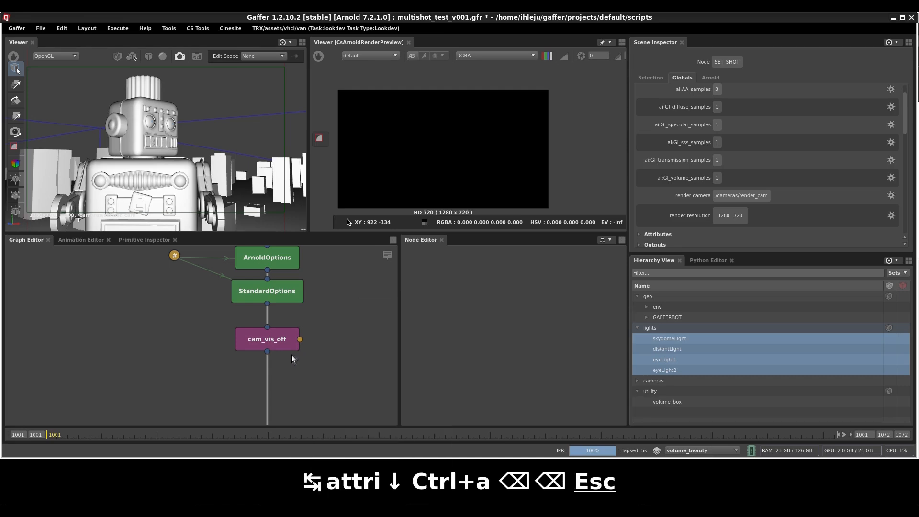
- Add a second ArnoldAttributes node and insert it into the connection directly below cam_vis_off
{"action": "key", "text": "Tab"}
{"action": "type", "text": "arnol"}
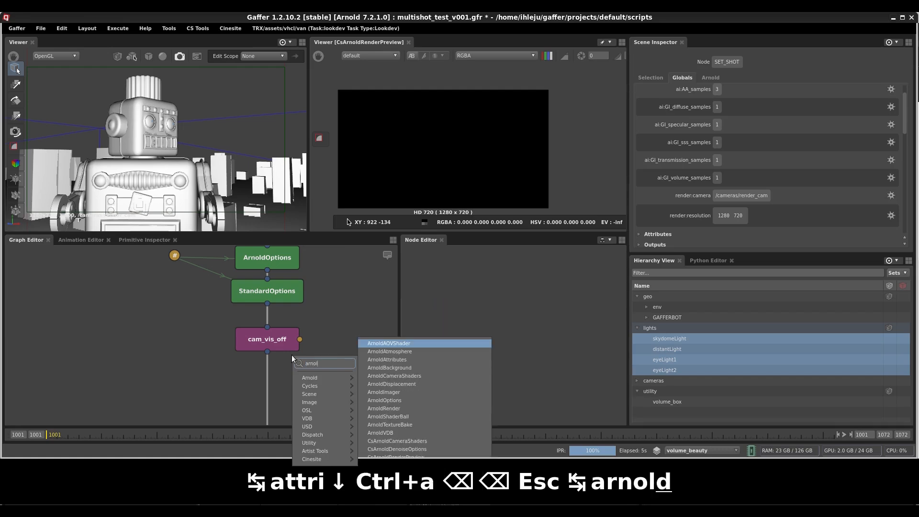
{"action": "type", "text": "datt"}
{"action": "key", "text": "Return"}
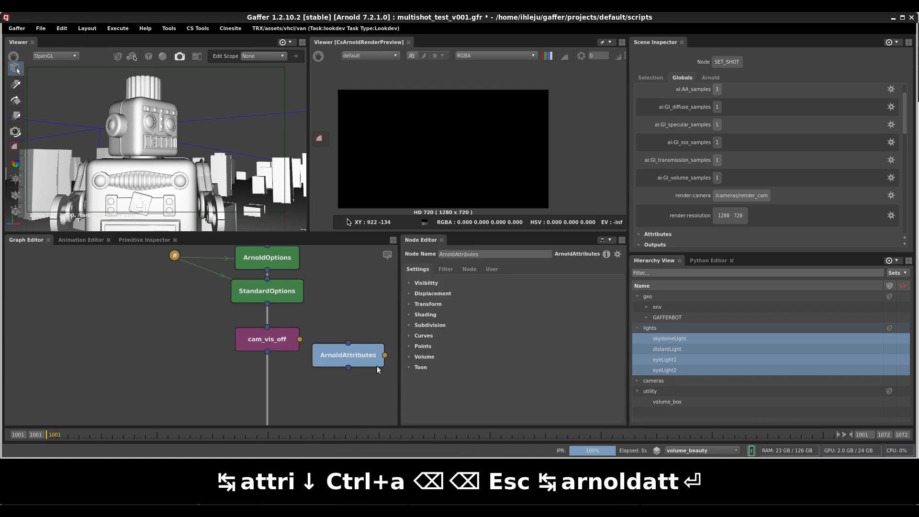
{"action": "left_click_drag", "start_coordinate": [377, 364], "coordinate": [286, 380]}
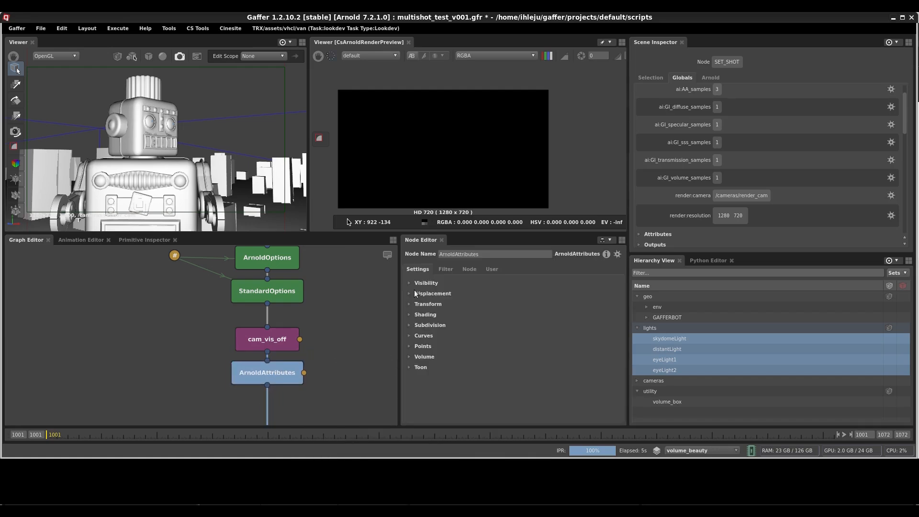
- Turn on Matte shading on the second ArnoldAttributes node and rename the node matte
{"action": "left_click", "coordinate": [425, 315]}
{"action": "left_click", "coordinate": [485, 325]}
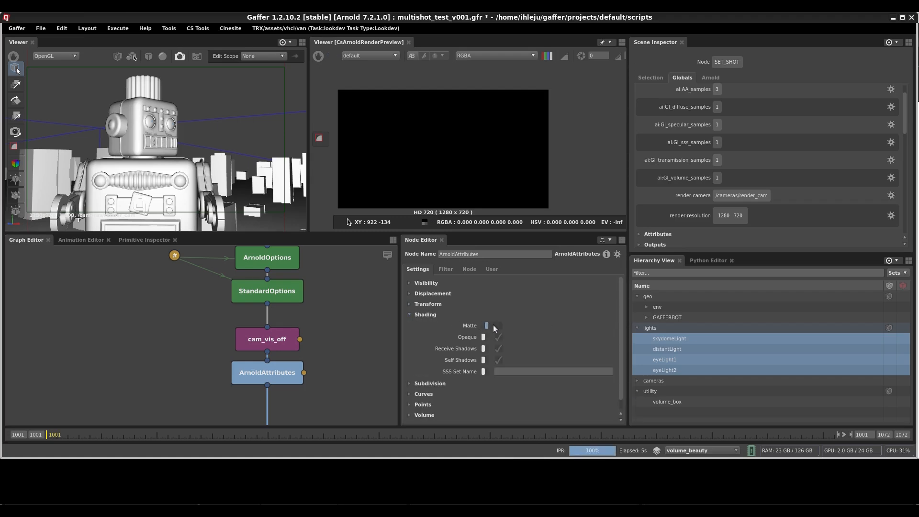
{"action": "middle_click_drag", "start_coordinate": [322, 364], "coordinate": [323, 317]}
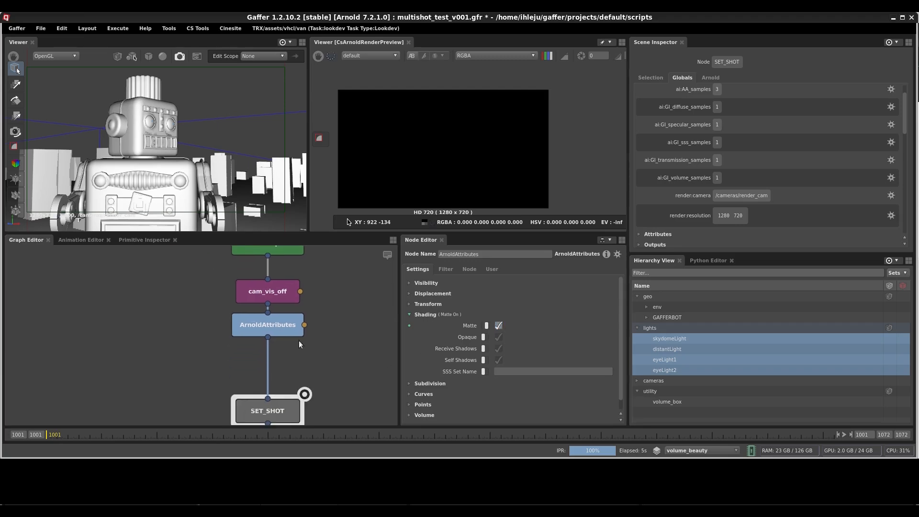
{"action": "double_click", "coordinate": [471, 253]}
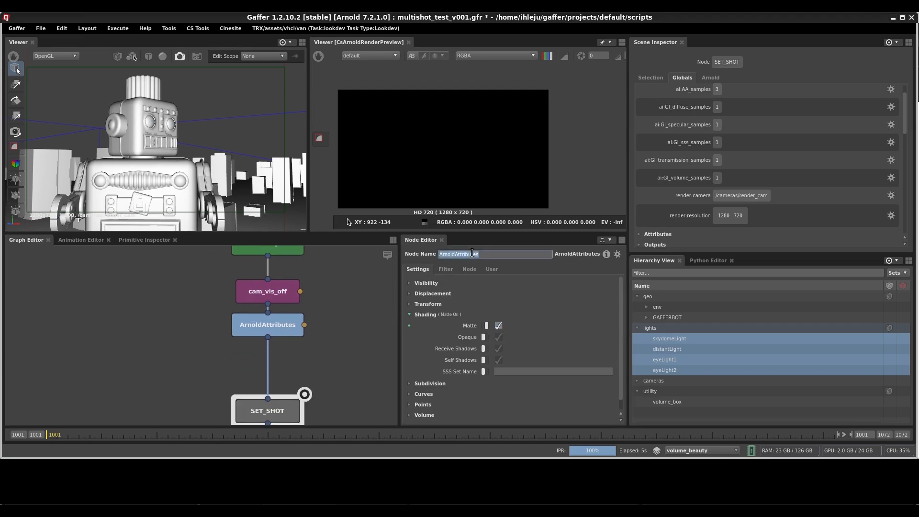
{"action": "type", "text": "matte"}
{"action": "key", "text": "Return"}
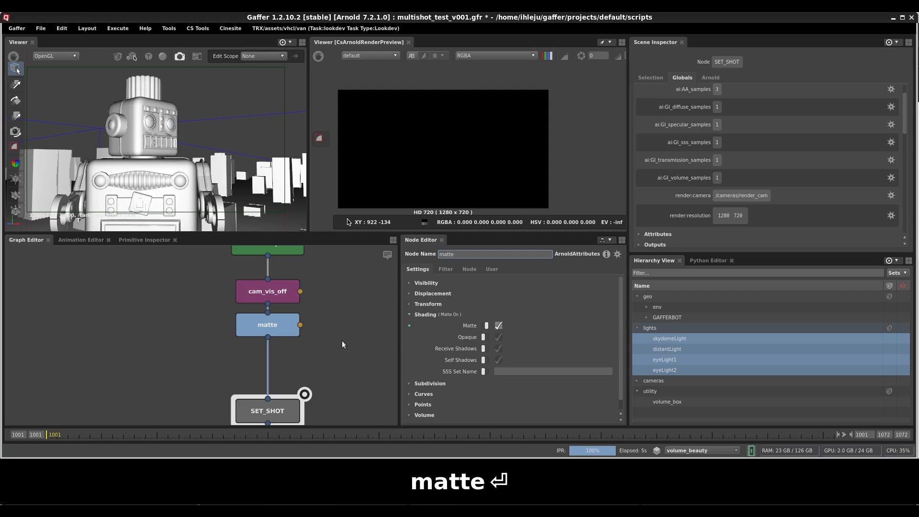
- Add a Prune node between matte and SET_SHOT and position it directly below matte
{"action": "key", "text": "Tab"}
{"action": "type", "text": "p"}
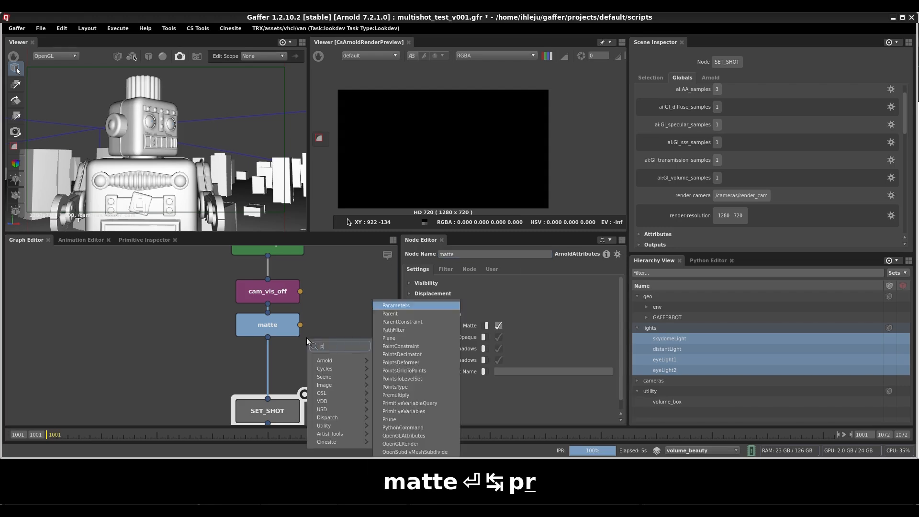
{"action": "type", "text": "run"}
{"action": "key", "text": "Return"}
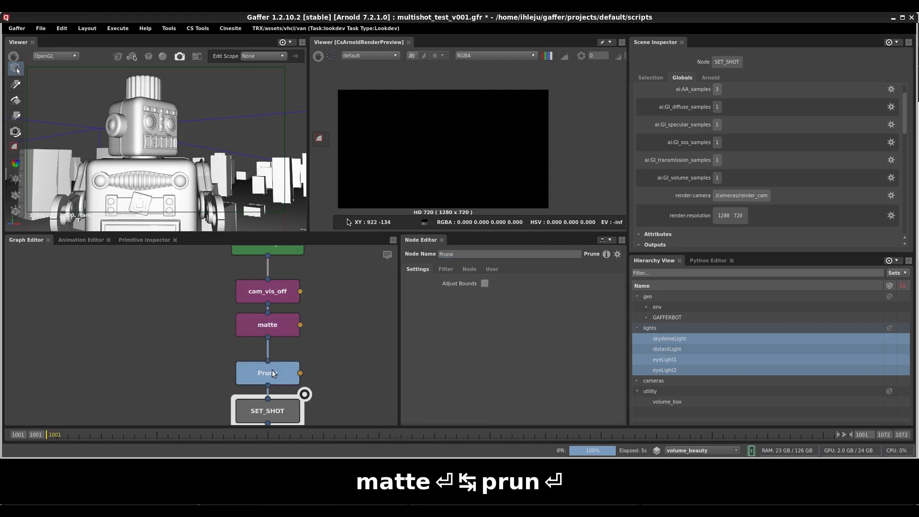
{"action": "left_click_drag", "start_coordinate": [273, 374], "coordinate": [283, 358]}
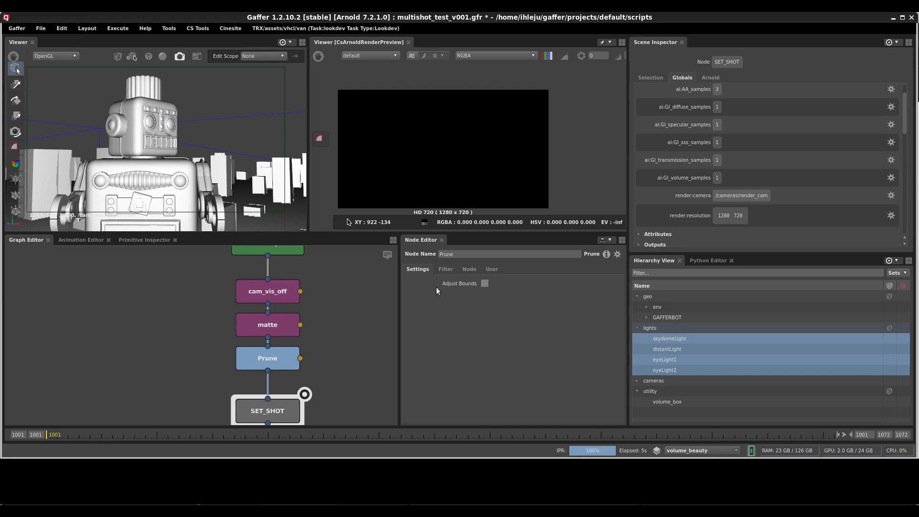
- Disable the cam_vis_off, matte and Prune nodes together
{"action": "middle_click_drag", "start_coordinate": [325, 343], "coordinate": [295, 359]}
{"action": "mouse_move", "coordinate": [163, 295]}
{"action": "left_mouse_down"}
{"action": "mouse_move", "coordinate": [320, 392]}
{"action": "mouse_move", "coordinate": [183, 314]}
{"action": "mouse_move", "coordinate": [154, 280]}
{"action": "left_mouse_up"}
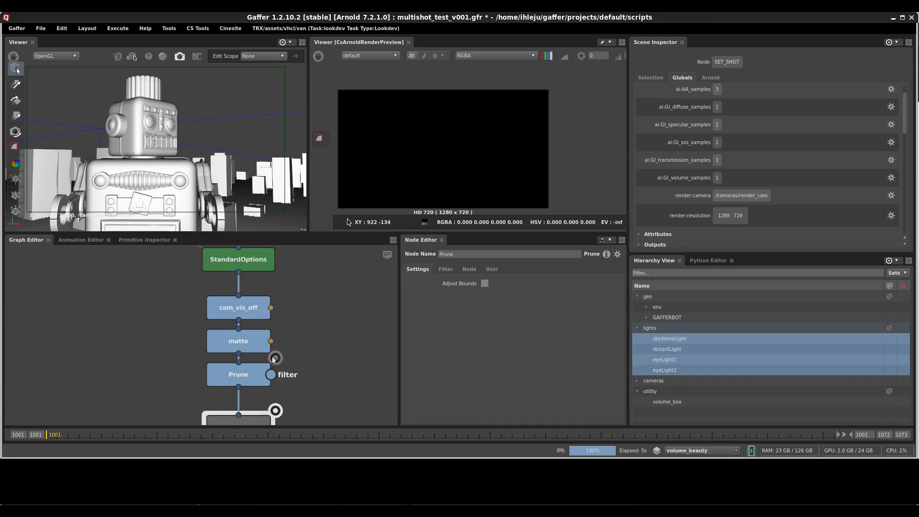
{"action": "key", "text": "d"}
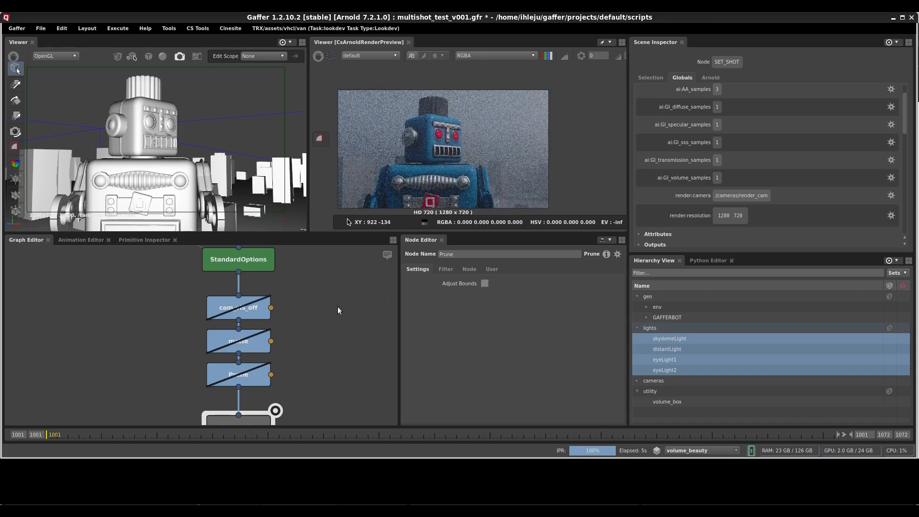
- Examine the scene's sets in the Globals section, selecting the members of AST:env, AST:gafferBot and AST:volumeBox in turn
{"action": "left_click", "coordinate": [651, 78]}
{"action": "left_click", "coordinate": [680, 78]}
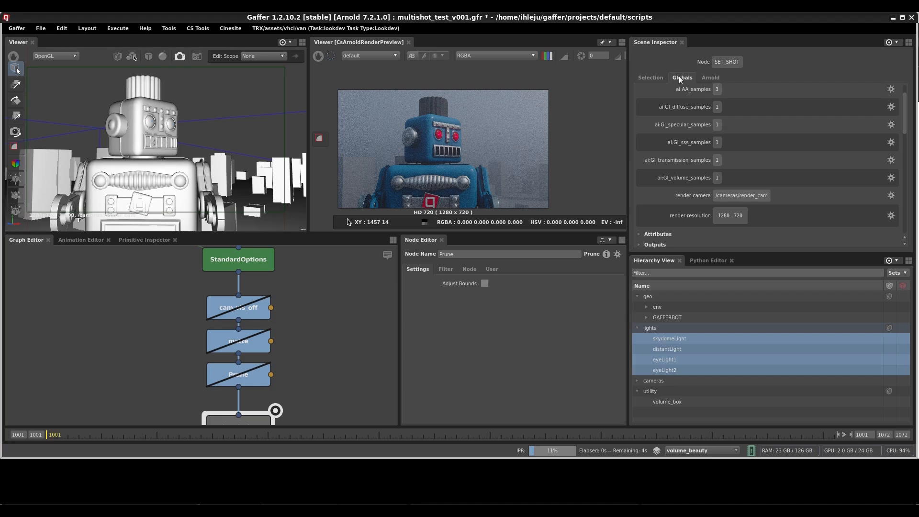
{"action": "scroll", "coordinate": [676, 203], "scroll_direction": "down", "scroll_amount": 4}
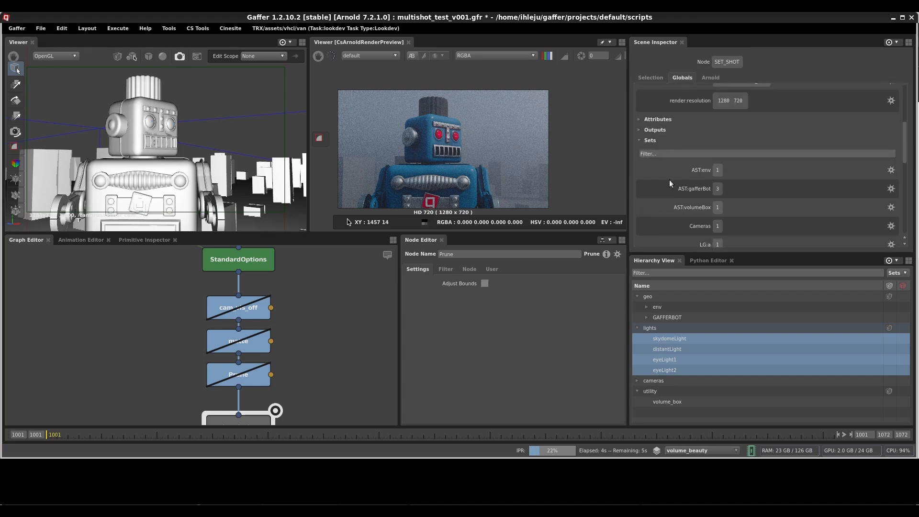
{"action": "scroll", "coordinate": [669, 179], "scroll_direction": "down", "scroll_amount": 2}
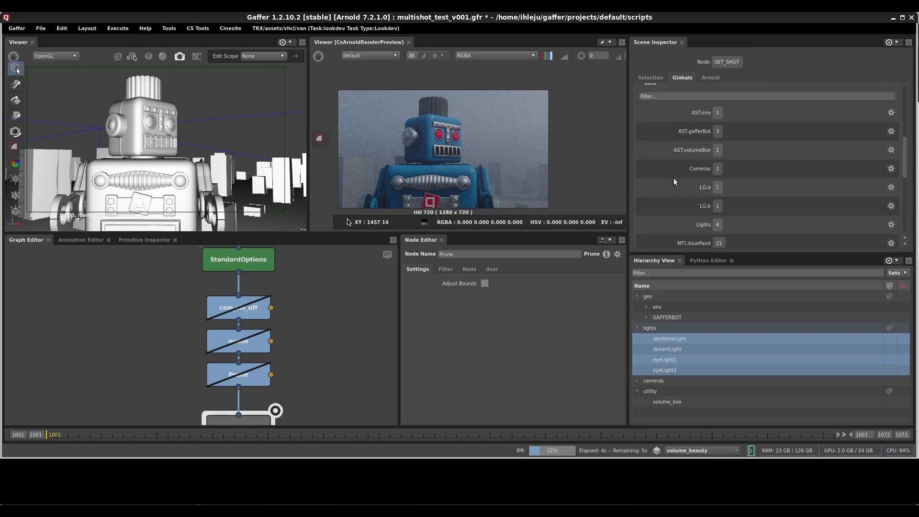
{"action": "left_click", "coordinate": [717, 112]}
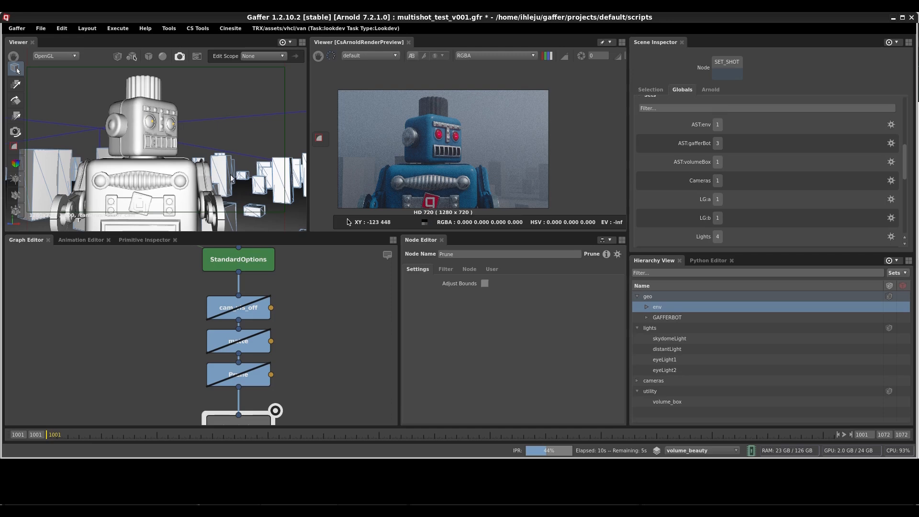
{"action": "left_click", "coordinate": [717, 143]}
{"action": "scroll", "coordinate": [720, 148], "scroll_direction": "down", "scroll_amount": 1}
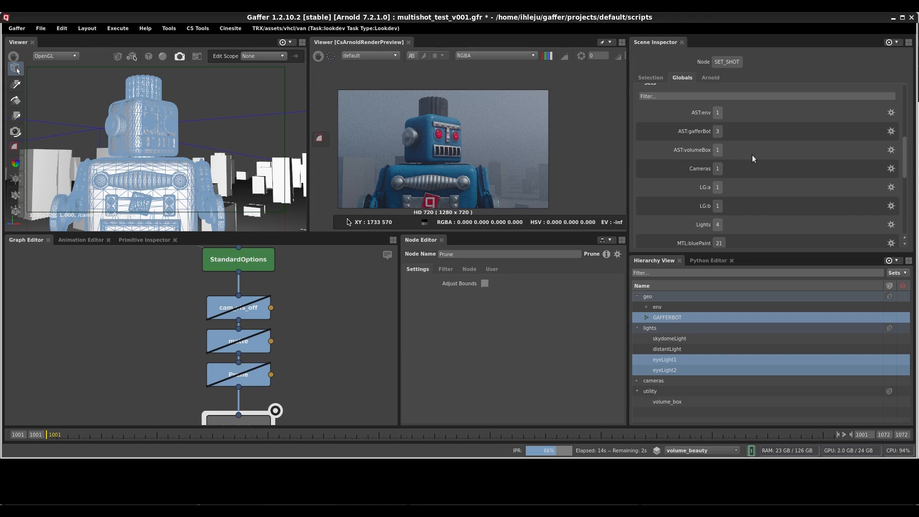
{"action": "left_click", "coordinate": [718, 150]}
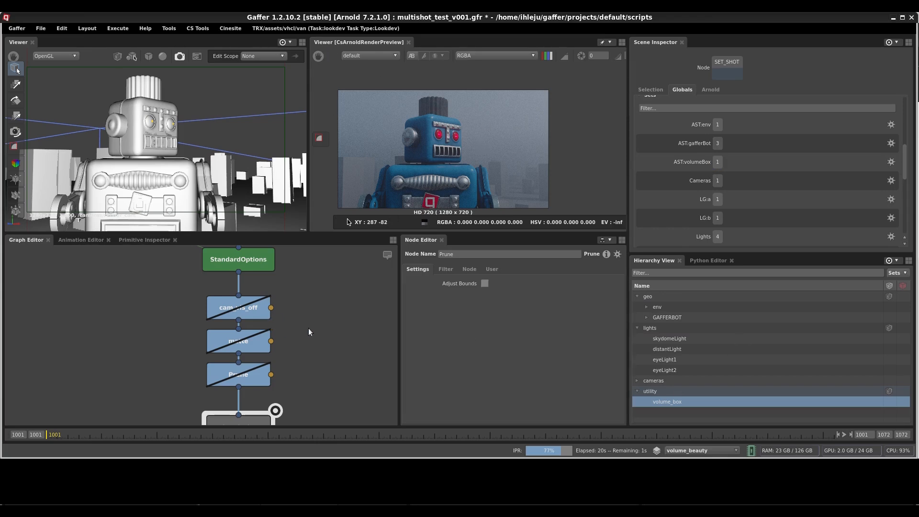
- Add a SetFilter node beside the attribute nodes and connect it to the filter input of cam_vis_off
{"action": "left_click", "coordinate": [324, 302]}
{"action": "key", "text": "Tab"}
{"action": "type", "text": "s"}
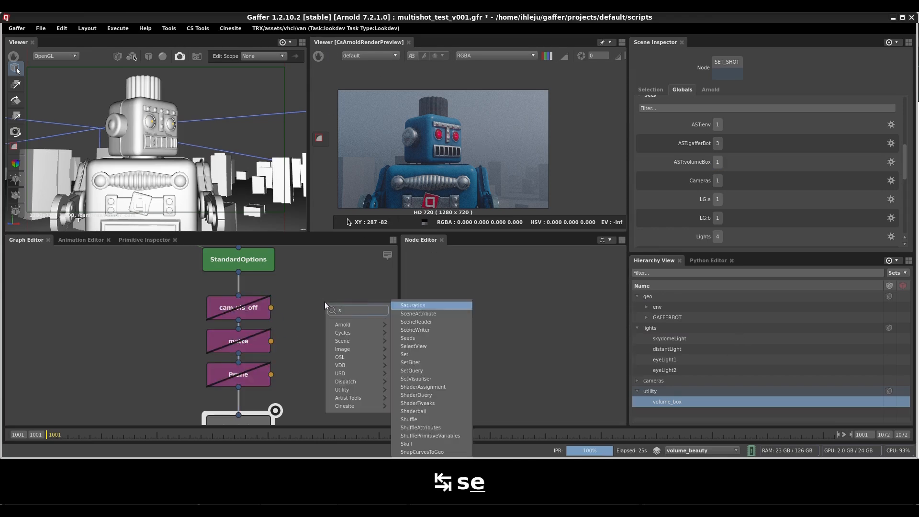
{"action": "type", "text": "etf"}
{"action": "key", "text": "Return"}
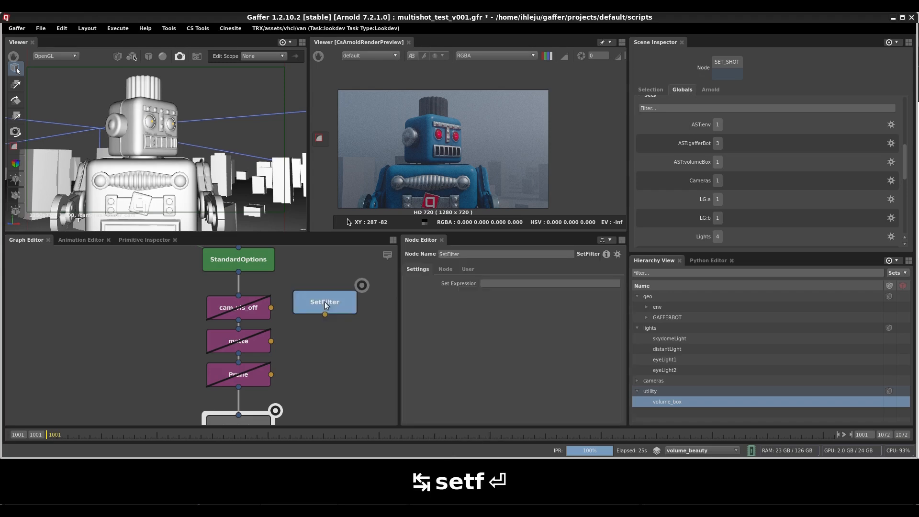
{"action": "left_click_drag", "start_coordinate": [324, 301], "coordinate": [271, 307]}
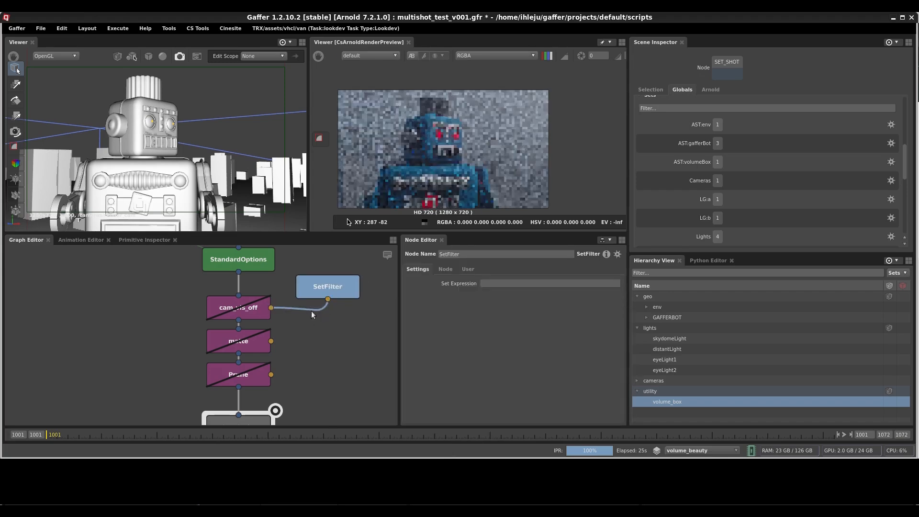
- Duplicate the SetFilter for the filter inputs of matte and Prune, and re-enable cam_vis_off, matte and Prune
{"action": "key", "text": "ctrl+c"}
{"action": "key", "text": "ctrl+v"}
{"action": "left_click_drag", "start_coordinate": [334, 330], "coordinate": [270, 341]}
{"action": "key", "text": "ctrl+v"}
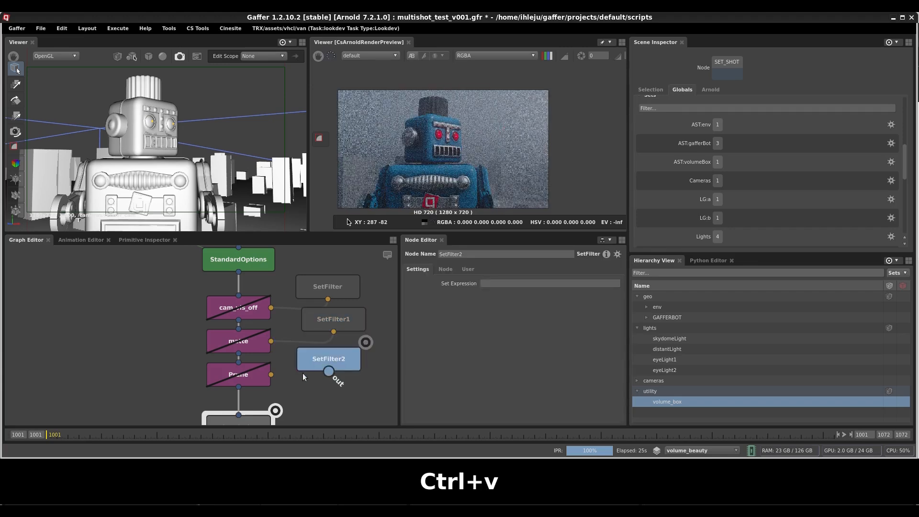
{"action": "left_click_drag", "start_coordinate": [329, 372], "coordinate": [151, 287]}
{"action": "key", "text": "d"}
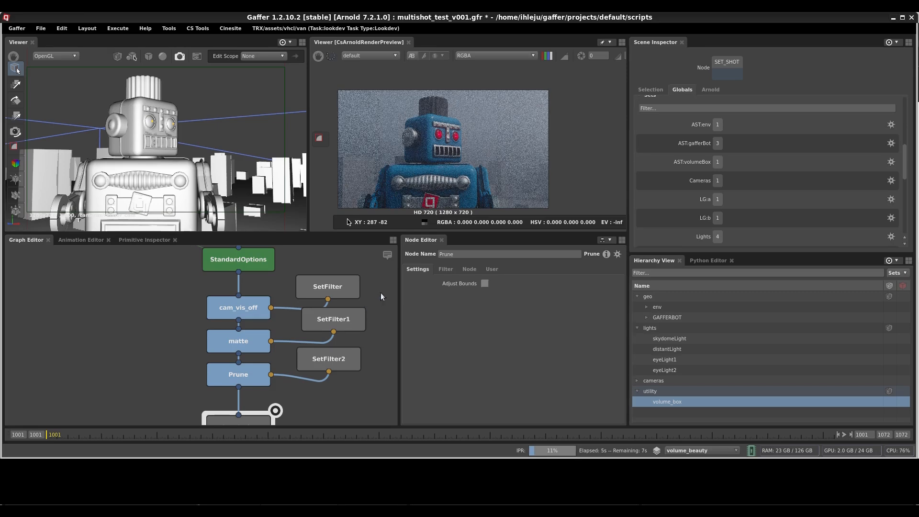
- Review the settings of cam_vis_off, matte and Prune, and open the settings of the SetFilter feeding cam_vis_off
{"action": "middle_click_drag", "start_coordinate": [381, 297], "coordinate": [323, 294]}
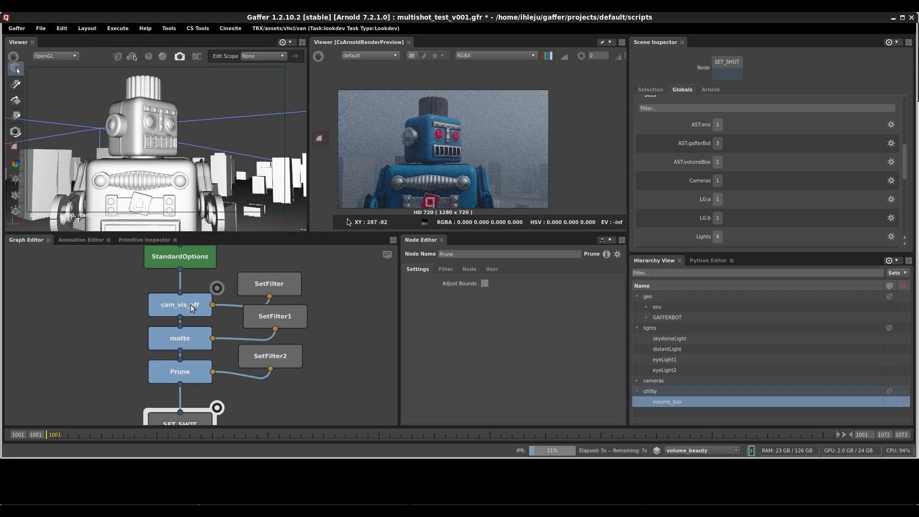
{"action": "left_click", "coordinate": [168, 309]}
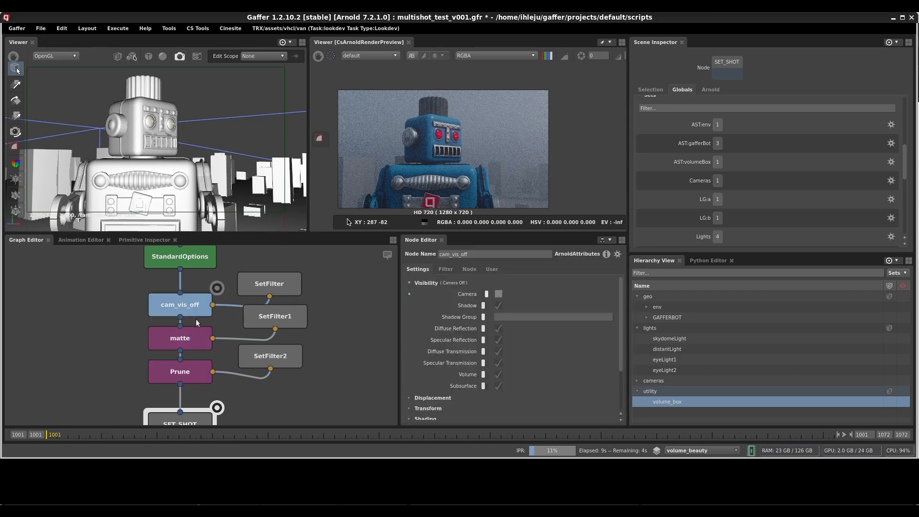
{"action": "left_click", "coordinate": [192, 341]}
{"action": "left_click", "coordinate": [191, 375]}
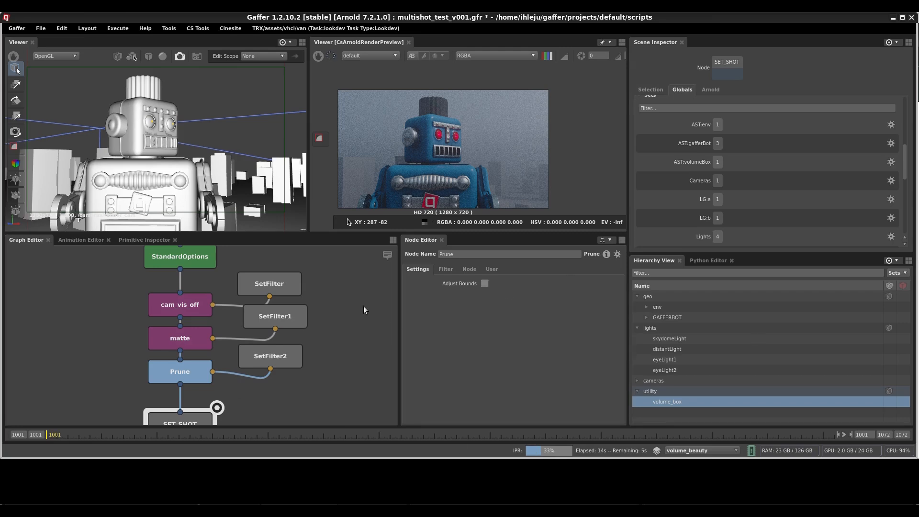
{"action": "left_click", "coordinate": [285, 283]}
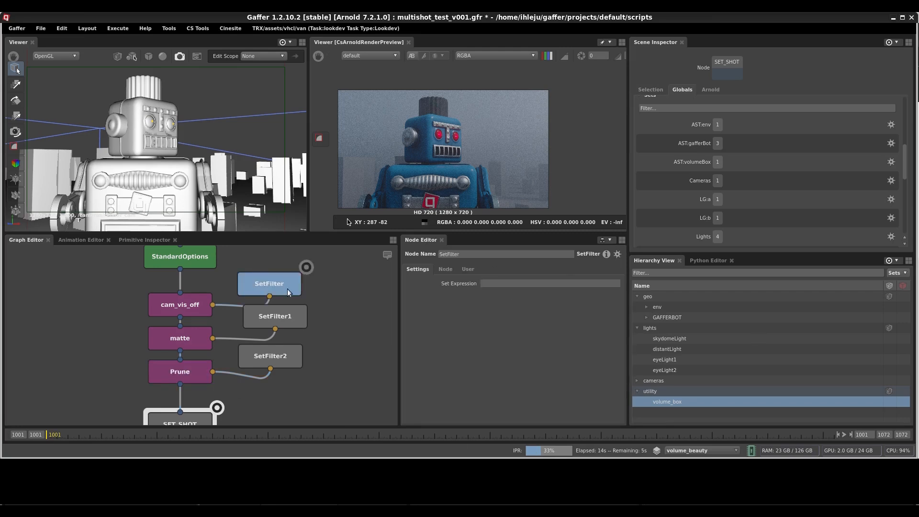
- Create a spreadsheet from the Set Expression of the SetFilter feeding cam_vis_off and place its node beside the filters
{"action": "mouse_move", "coordinate": [495, 283]}
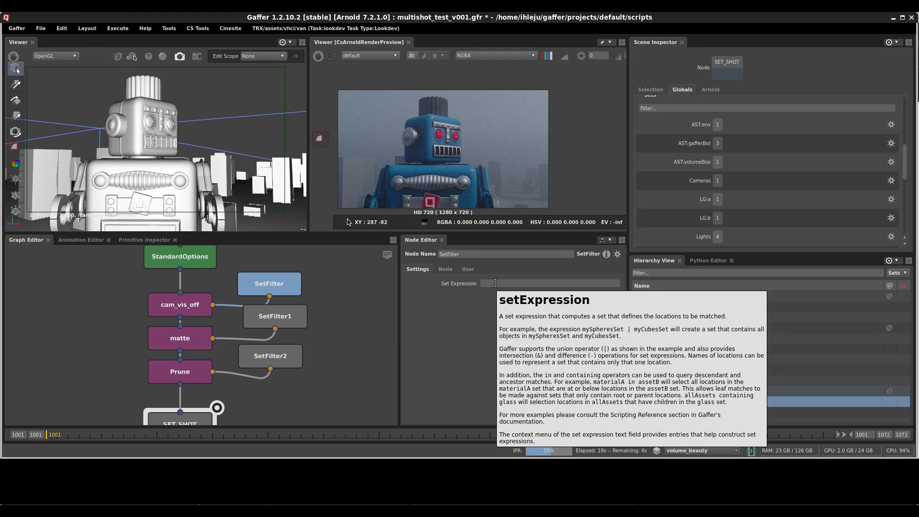
{"action": "right_click", "coordinate": [488, 284]}
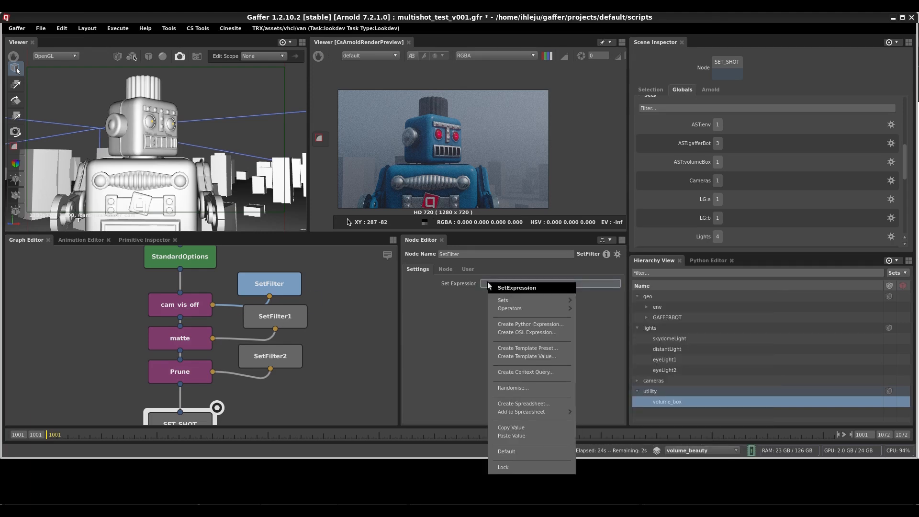
{"action": "left_click", "coordinate": [543, 405]}
{"action": "middle_click_drag", "start_coordinate": [287, 321], "coordinate": [213, 314]}
{"action": "left_click_drag", "start_coordinate": [155, 277], "coordinate": [307, 310]}
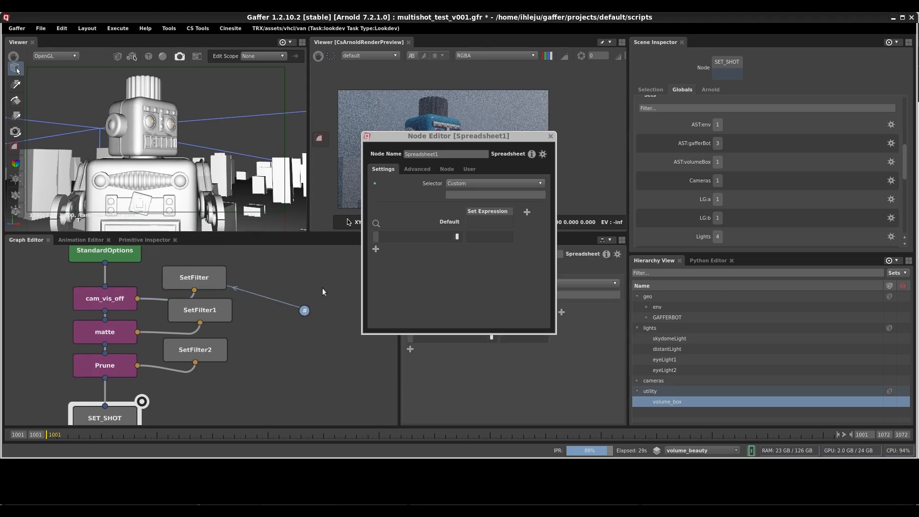
- Label the new spreadsheet's Set Expression column Cam OFF
{"action": "left_click", "coordinate": [433, 222]}
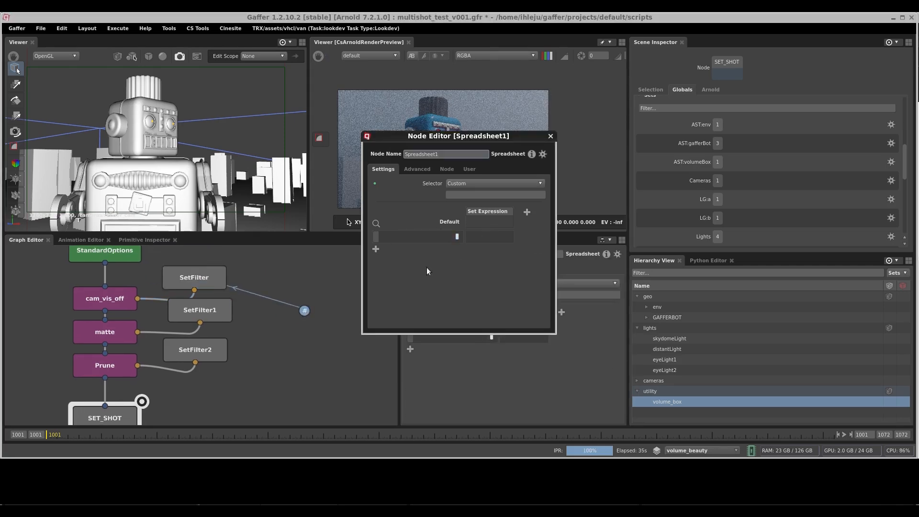
{"action": "right_click", "coordinate": [490, 214]}
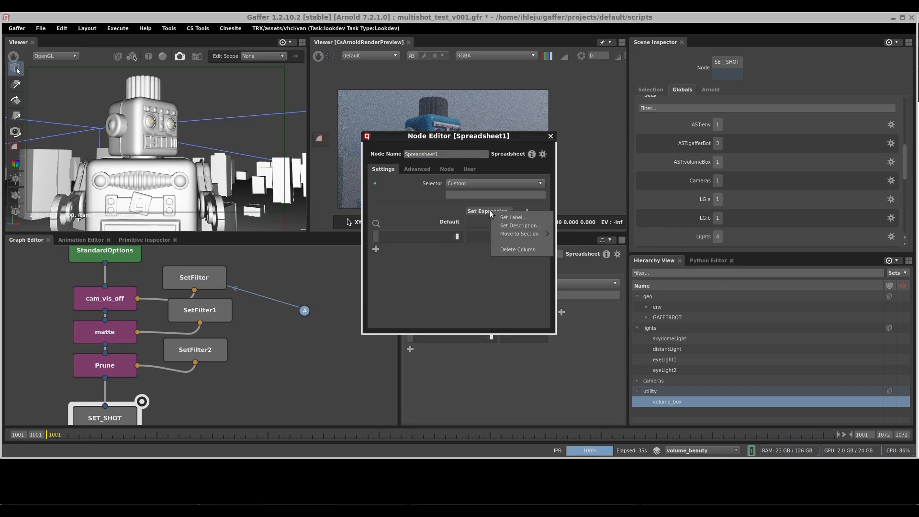
{"action": "left_click", "coordinate": [504, 217]}
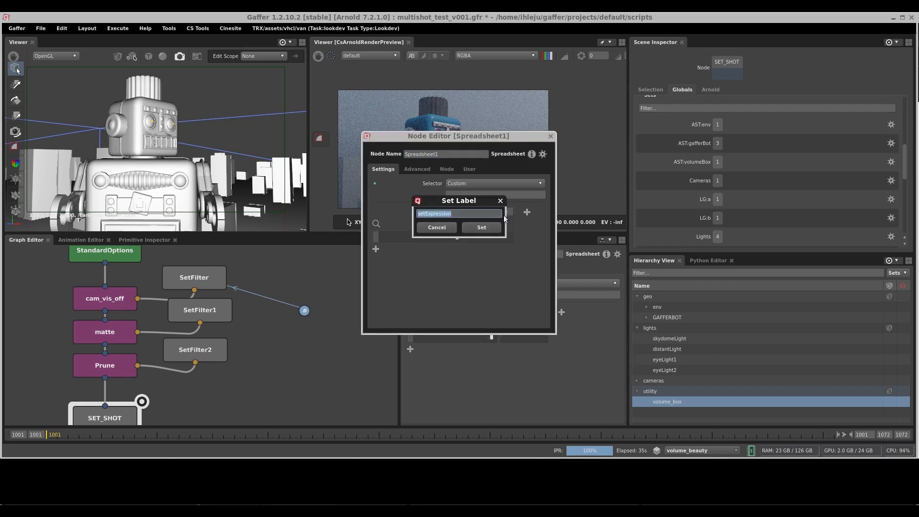
{"action": "type", "text": "Cam OFF"}
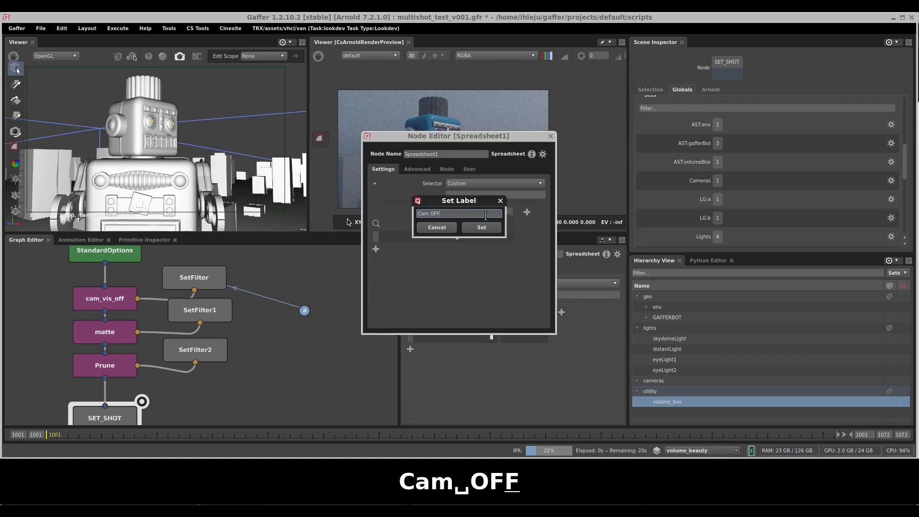
{"action": "key", "text": "Return"}
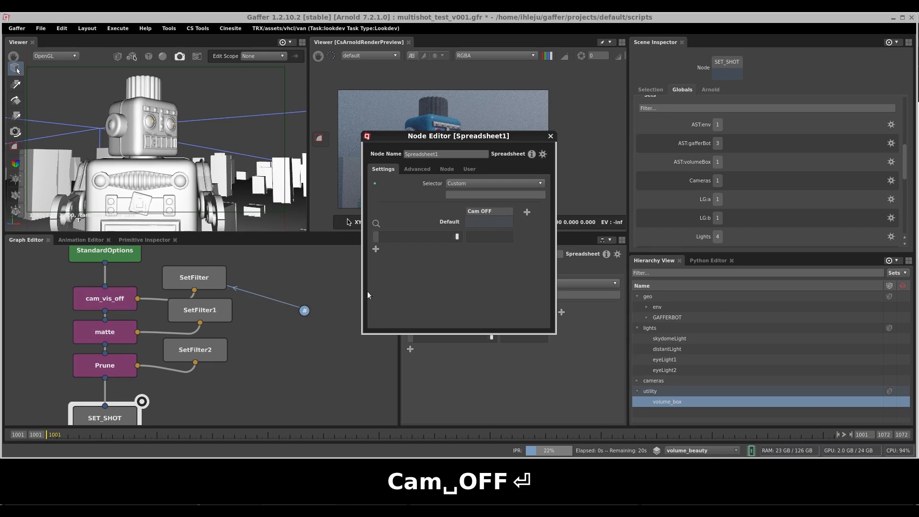
- Add the Set Expression of SetFilter1 to Spreadsheet1, keeping the spreadsheet's floating editor clear of the node settings
{"action": "left_click", "coordinate": [221, 306]}
{"action": "left_click_drag", "start_coordinate": [450, 301], "coordinate": [796, 328], "text": "alt"}
{"action": "right_click", "coordinate": [507, 286]}
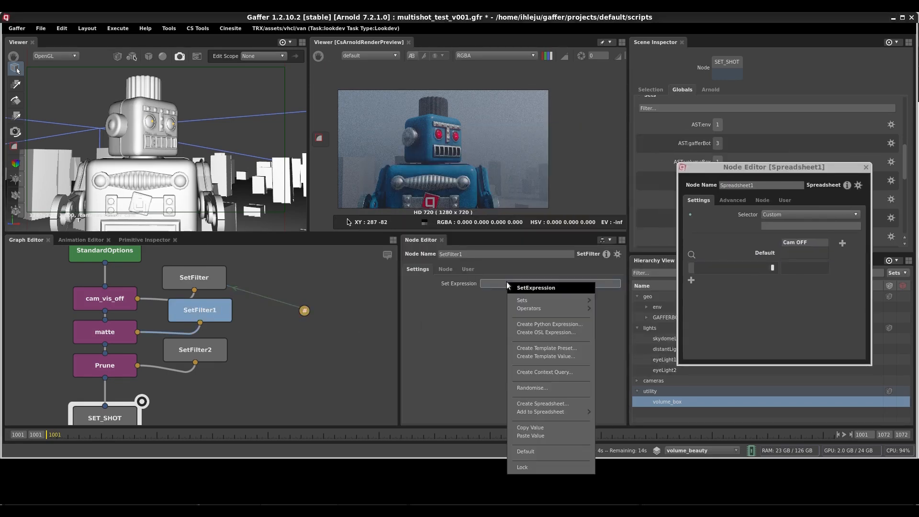
{"action": "mouse_move", "coordinate": [582, 413]}
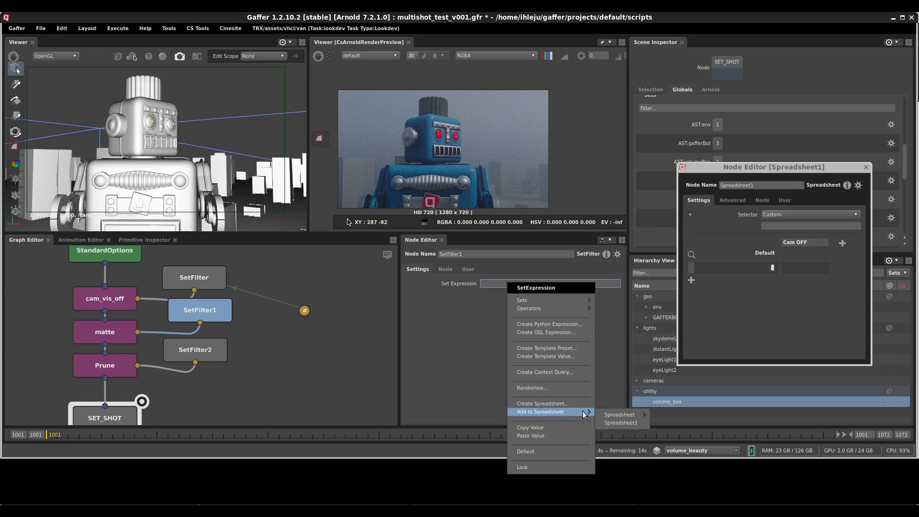
{"action": "left_click", "coordinate": [613, 422]}
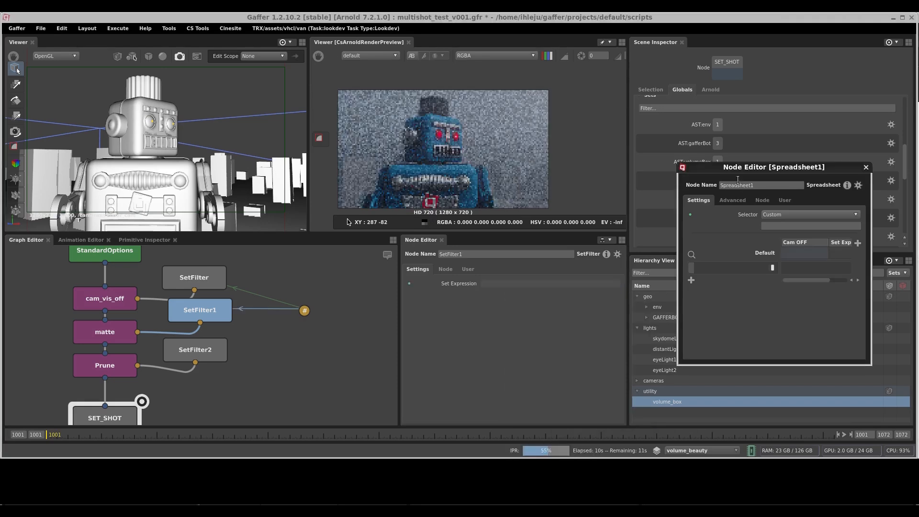
- Rename Spreadsheet1 as layer_overrides_SpreadSheet
{"action": "double_click", "coordinate": [762, 185]}
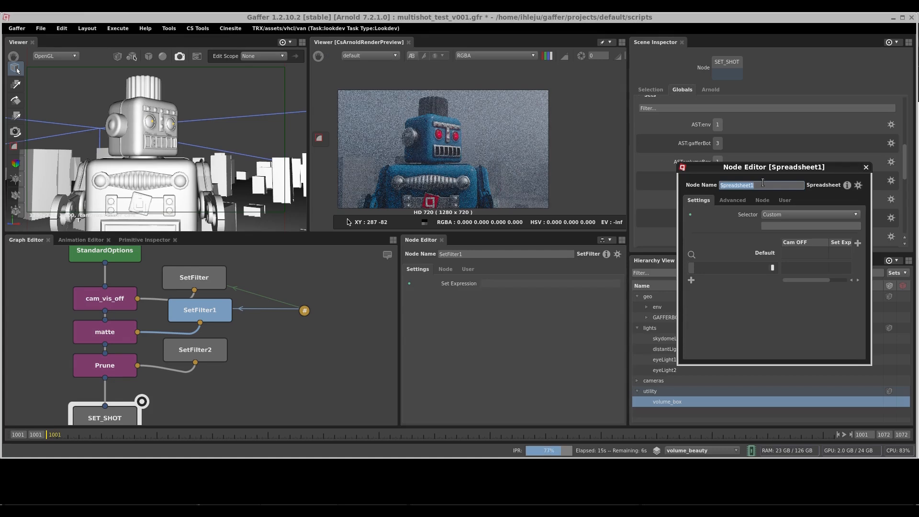
{"action": "type", "text": "layer_o"}
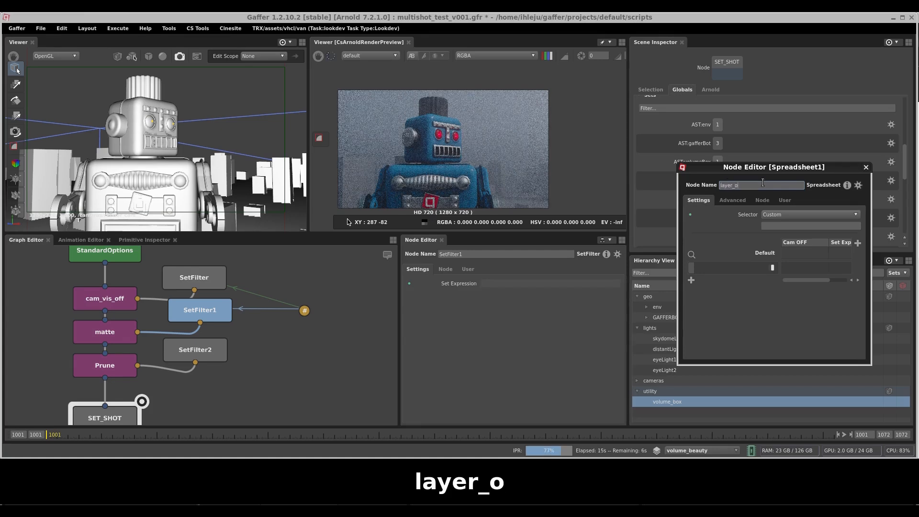
{"action": "type", "text": "verrides_Spr"}
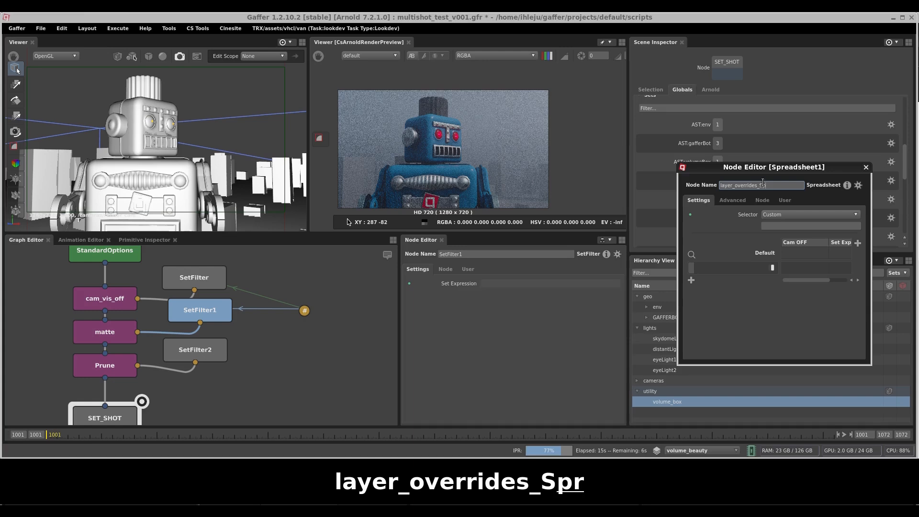
{"action": "type", "text": "eadSheet"}
{"action": "key", "text": "Return"}
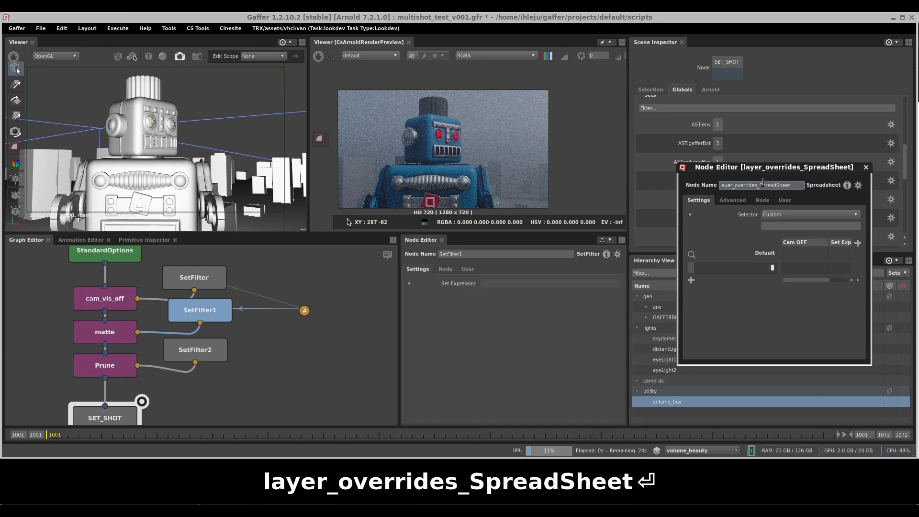
- Widen the spreadsheet's floating editor and label the column driving SetFilter1 Matte
{"action": "left_click_drag", "start_coordinate": [678, 248], "coordinate": [595, 250]}
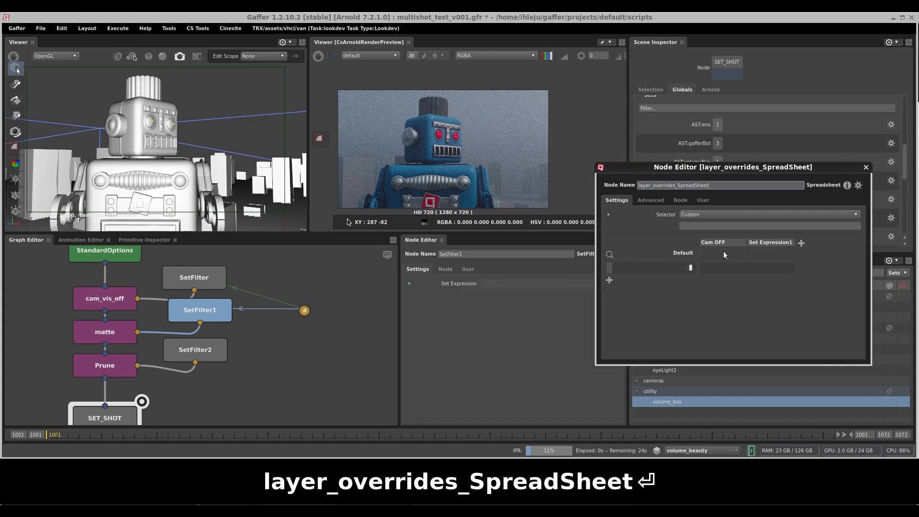
{"action": "right_click", "coordinate": [768, 241]}
{"action": "left_click", "coordinate": [795, 248]}
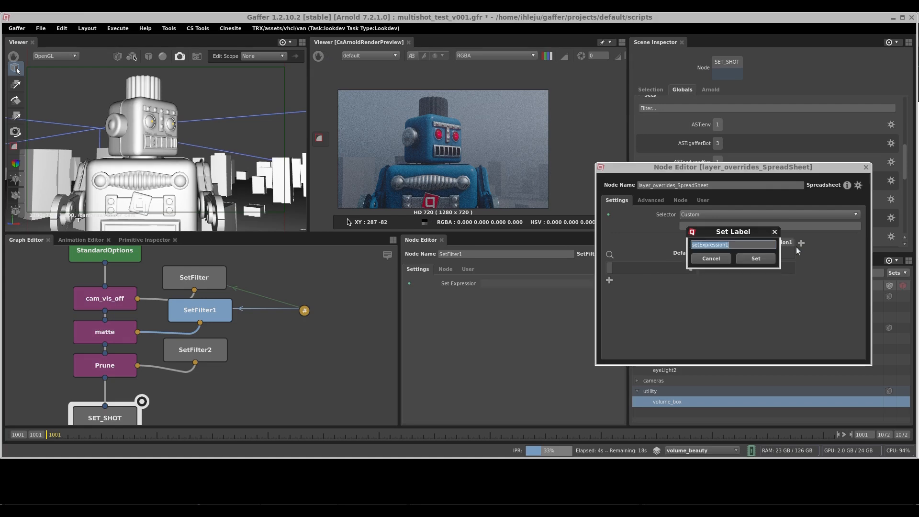
{"action": "type", "text": "Matte"}
{"action": "key", "text": "Return"}
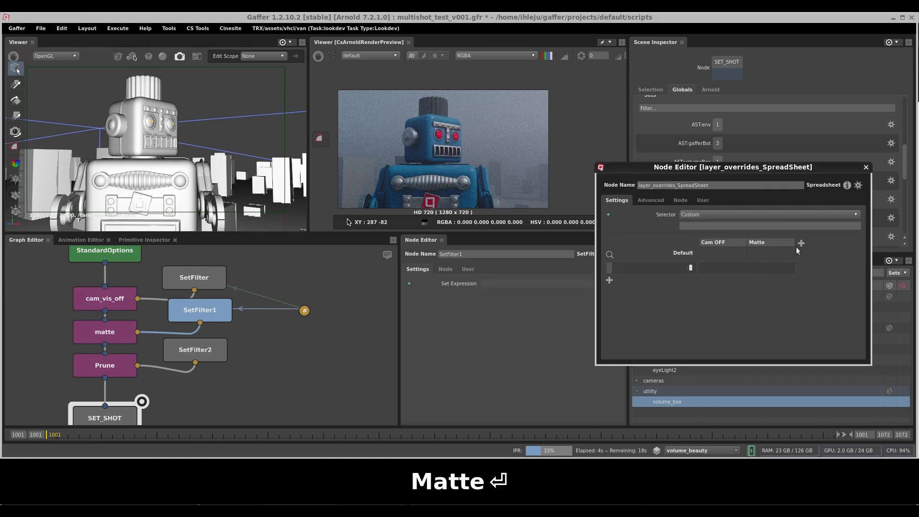
- Add the Set Expression of SetFilter2 to layer_overrides_SpreadSheet and label its column Prune
{"action": "left_click", "coordinate": [215, 352]}
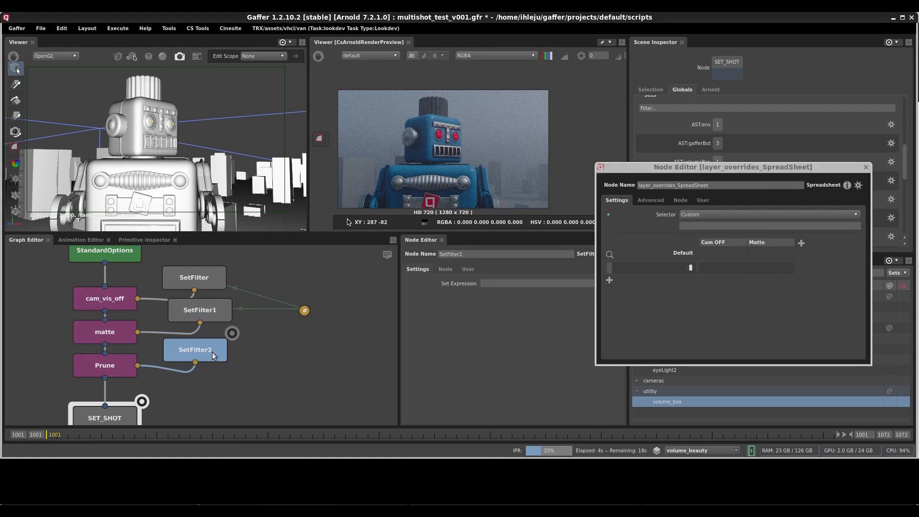
{"action": "right_click", "coordinate": [489, 283]}
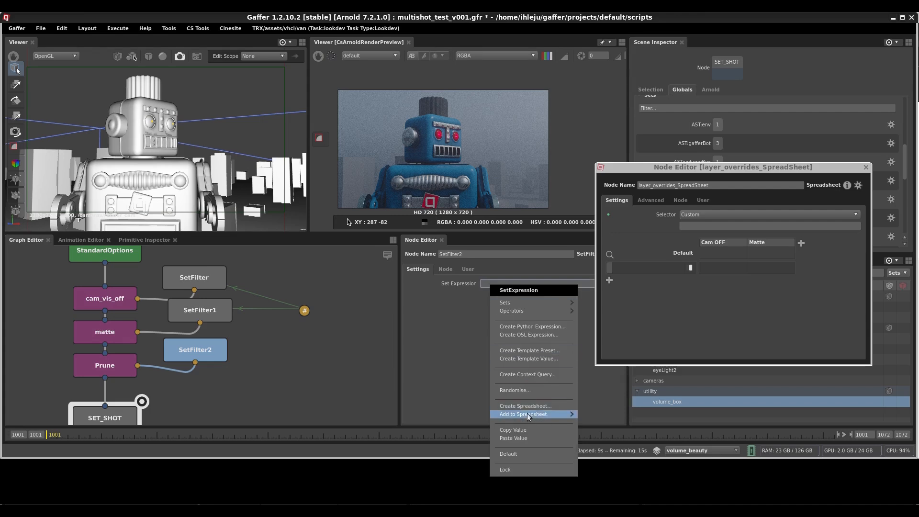
{"action": "mouse_move", "coordinate": [529, 414]}
{"action": "left_click", "coordinate": [615, 426]}
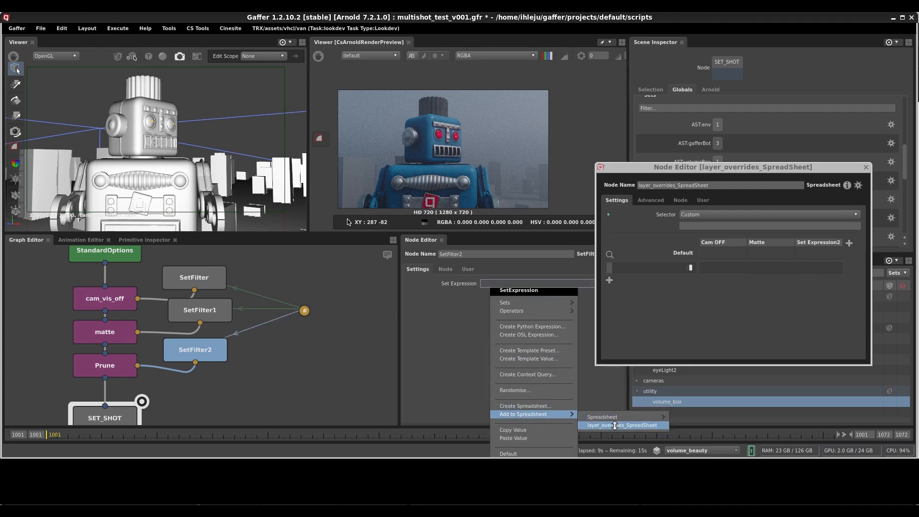
{"action": "right_click", "coordinate": [809, 240]}
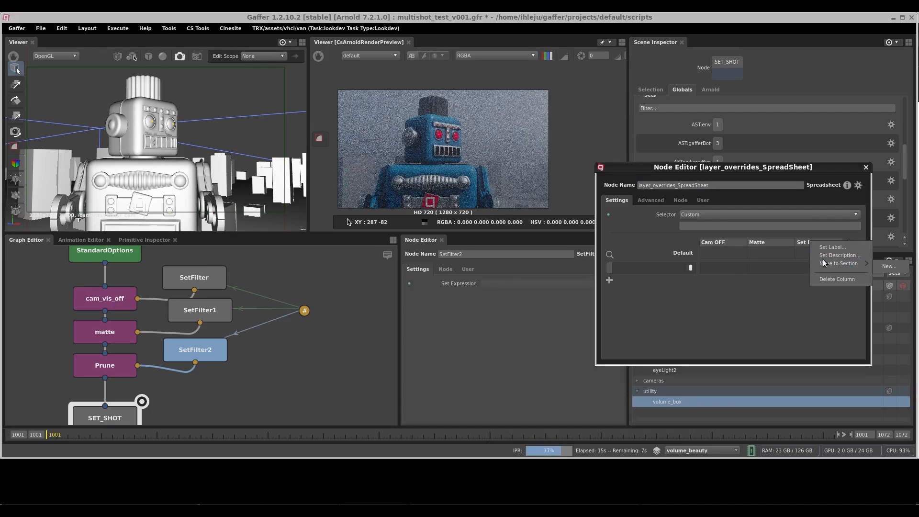
{"action": "left_click", "coordinate": [825, 248]}
{"action": "type", "text": "Prune"}
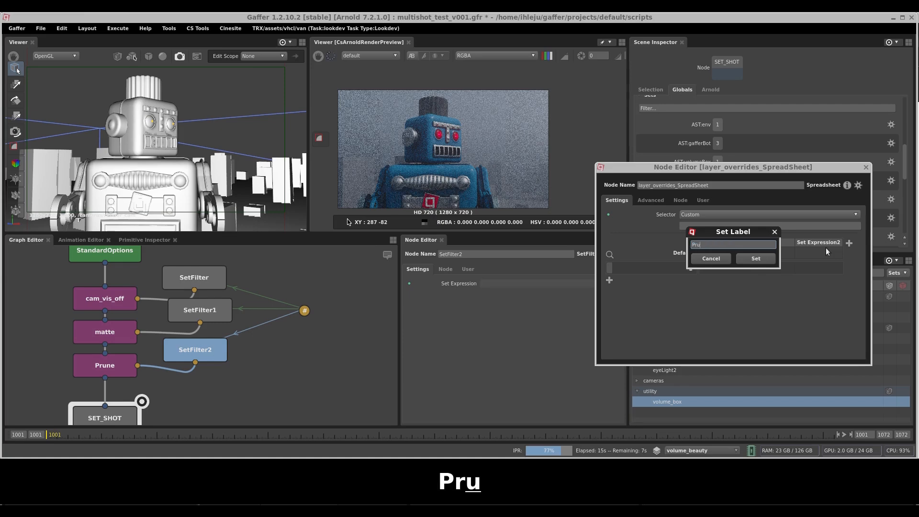
{"action": "key", "text": "Return"}
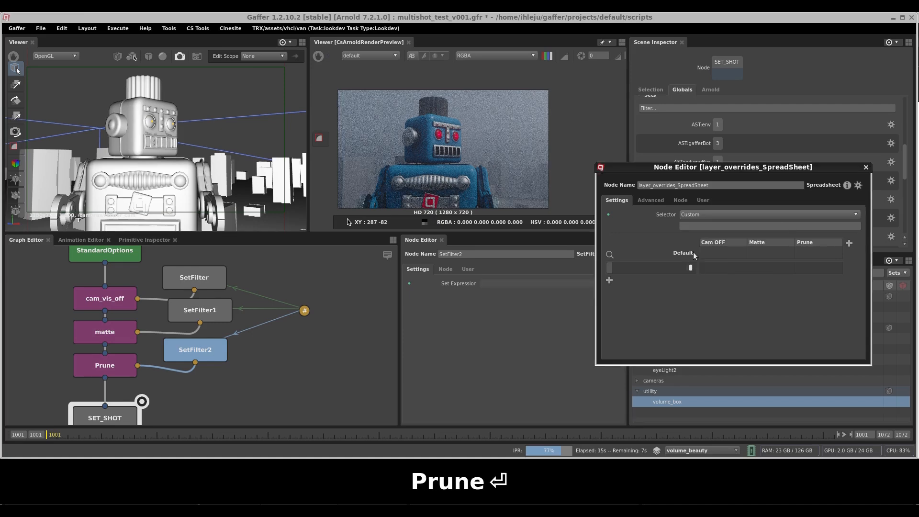
- Set the spreadsheet's selector to Layer ($layer) and switch the current render layer to char_beauty
{"action": "left_click", "coordinate": [697, 214]}
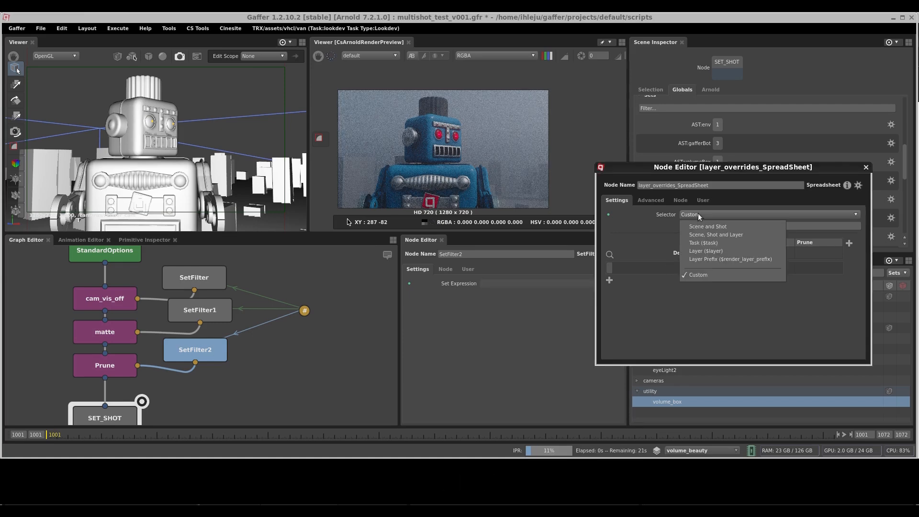
{"action": "left_click", "coordinate": [713, 251]}
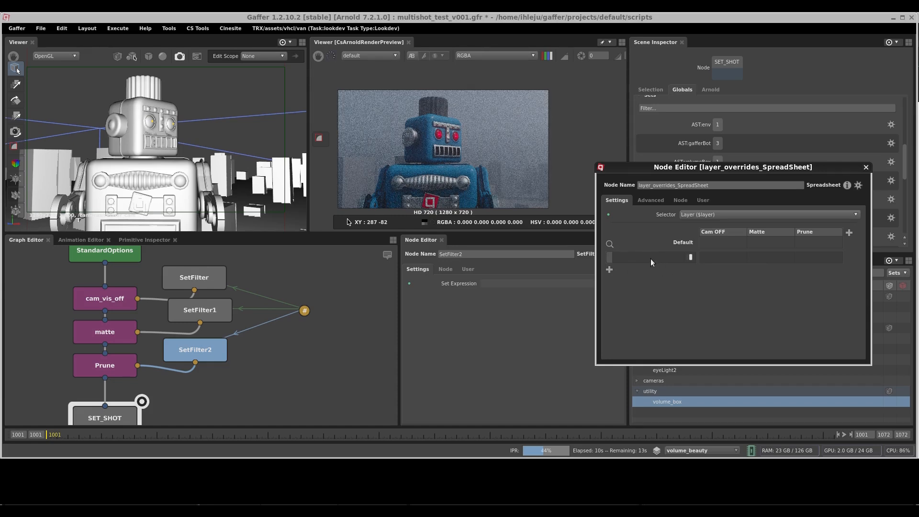
{"action": "left_click", "coordinate": [696, 451]}
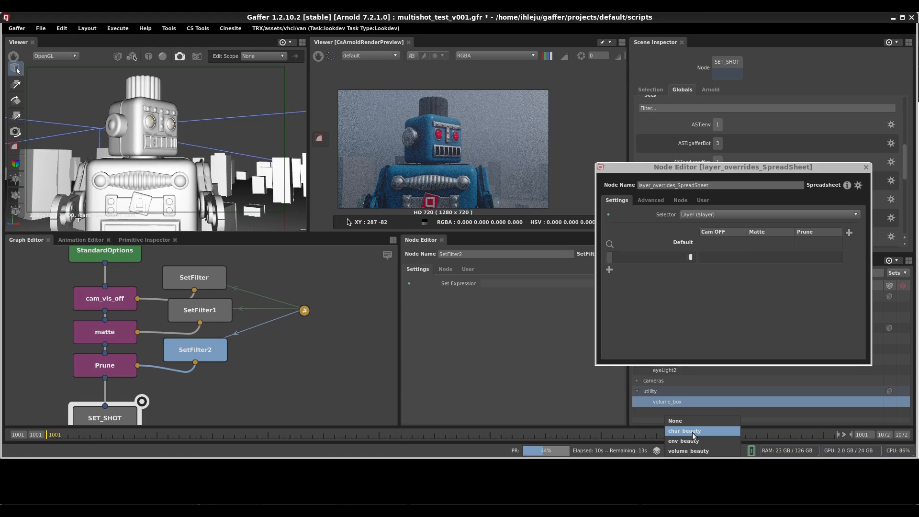
{"action": "left_click", "coordinate": [689, 430]}
- Name the spreadsheet's first row char_beauty
{"action": "double_click", "coordinate": [654, 259]}
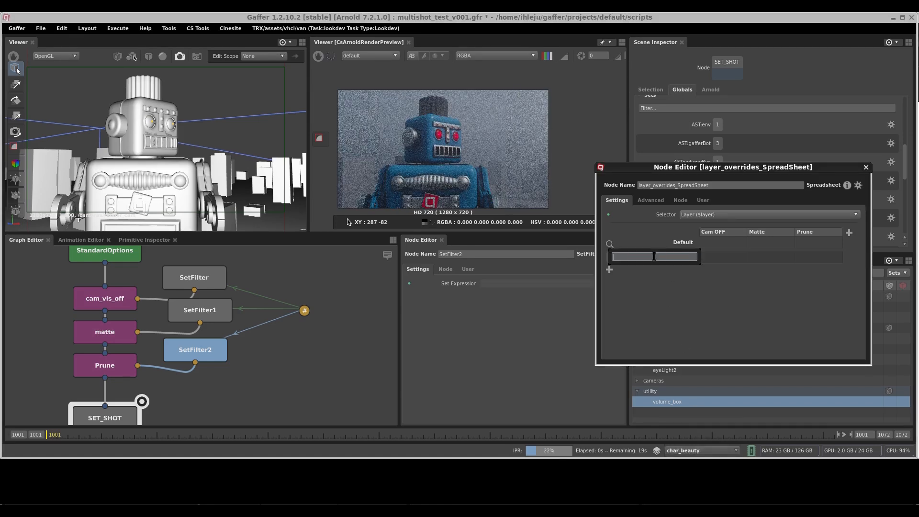
{"action": "left_click", "coordinate": [701, 212]}
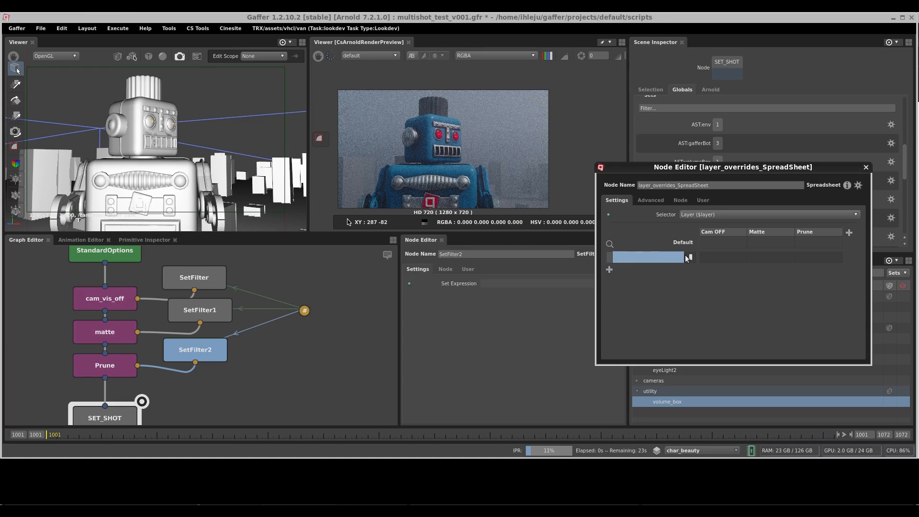
{"action": "double_click", "coordinate": [644, 258]}
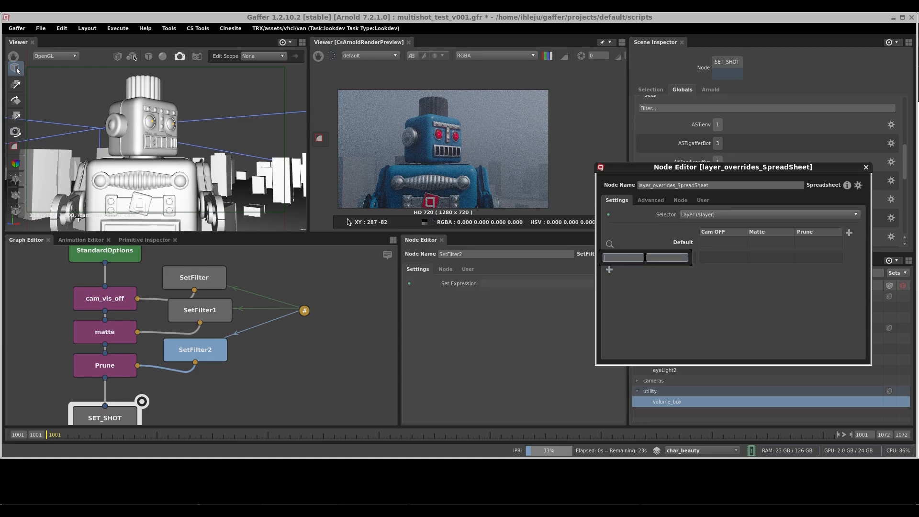
{"action": "type", "text": "char"}
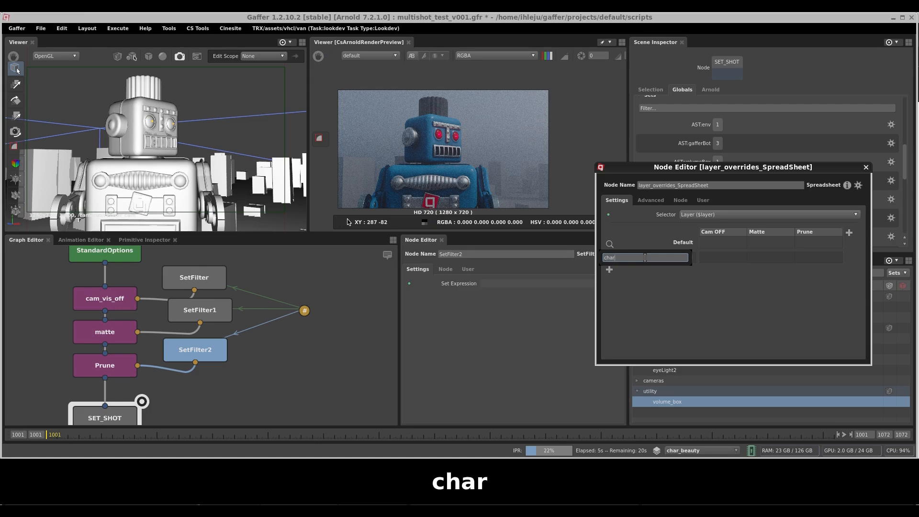
{"action": "type", "text": "_beauty"}
{"action": "key", "text": "Return"}
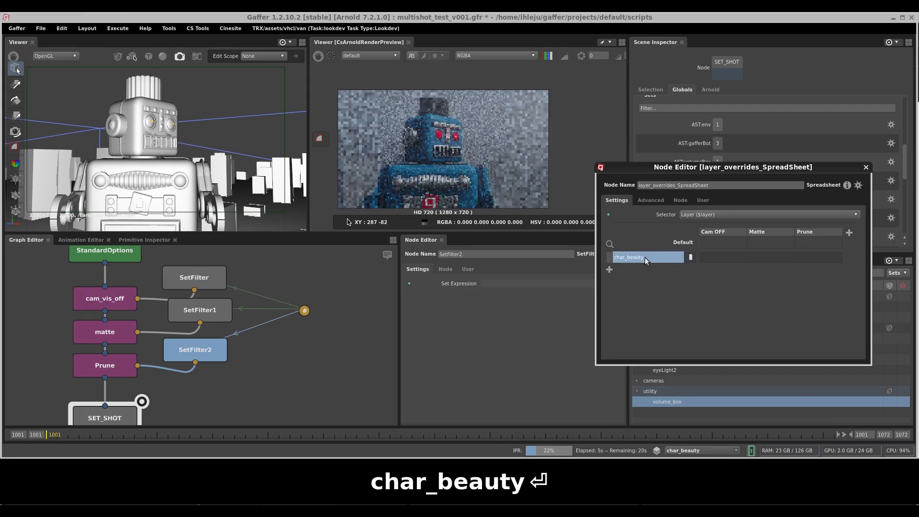
- Set the Cam OFF value of the char_beauty row to the AST:env set
{"action": "double_click", "coordinate": [721, 257]}
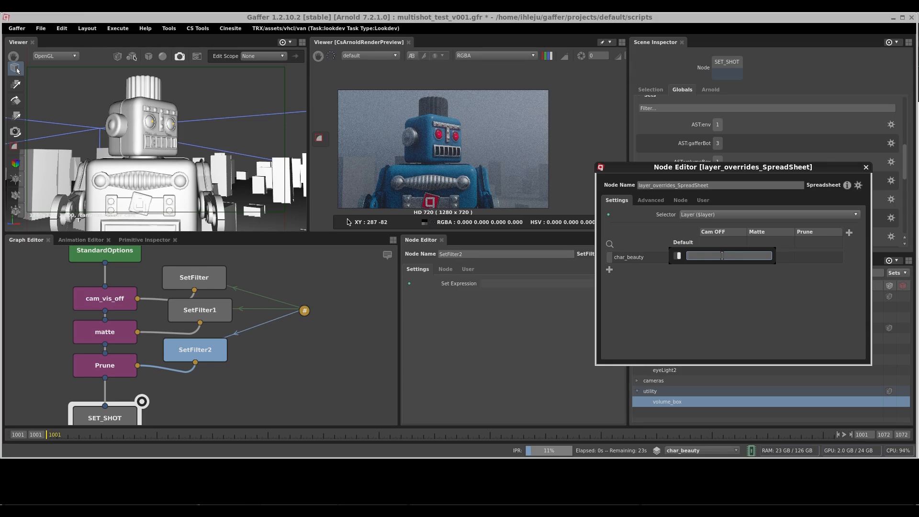
{"action": "right_click", "coordinate": [721, 256]}
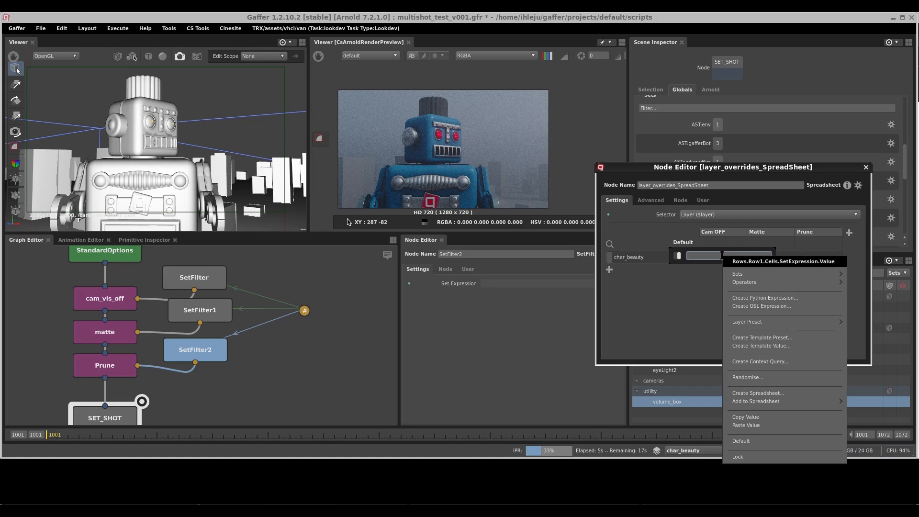
{"action": "mouse_move", "coordinate": [740, 273]}
{"action": "mouse_move", "coordinate": [856, 277]}
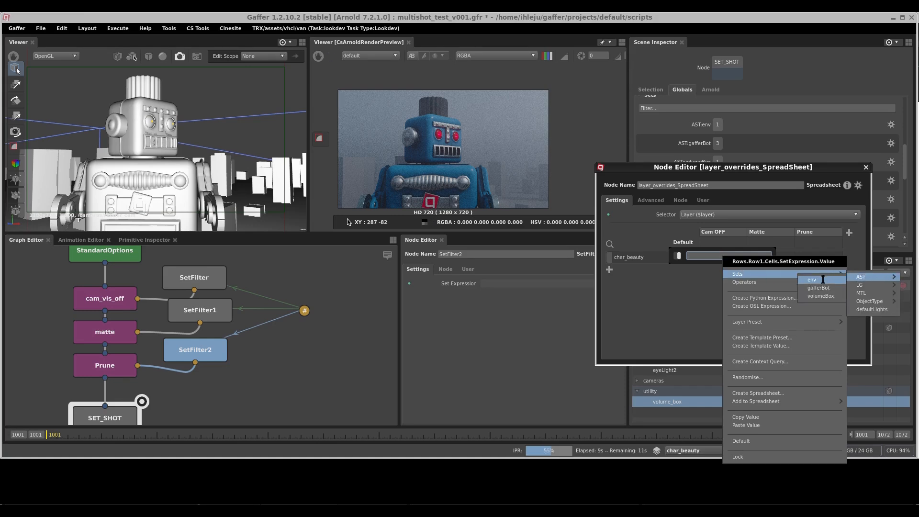
{"action": "left_click", "coordinate": [823, 280]}
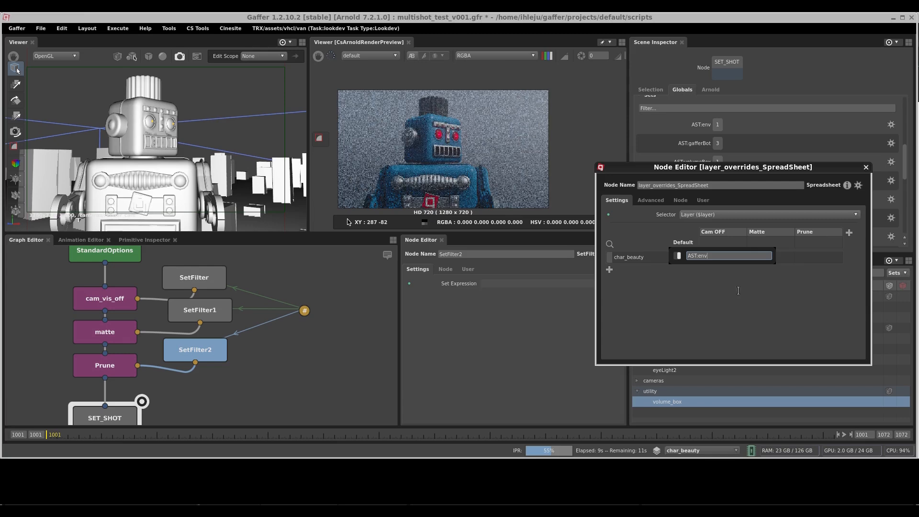
{"action": "left_click", "coordinate": [741, 288]}
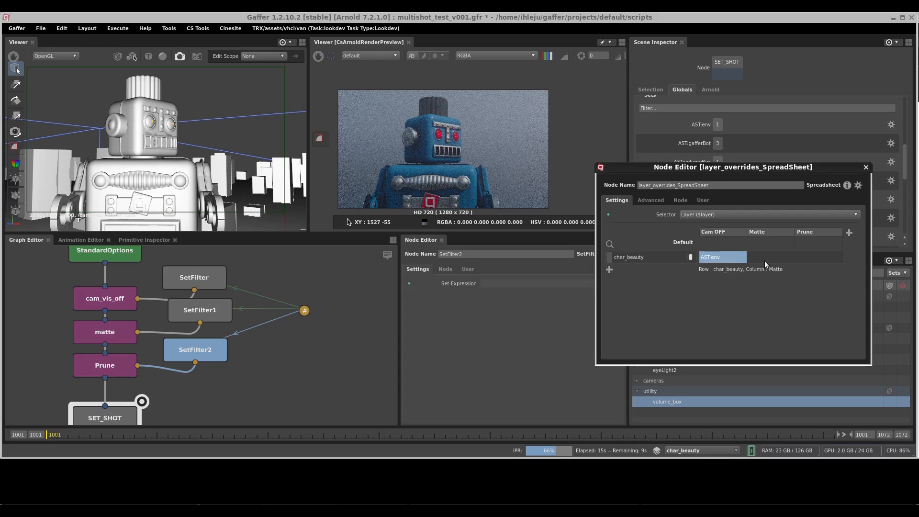
- Set the Prune value of the char_beauty row to the AST:volumeBox set
{"action": "double_click", "coordinate": [814, 260]}
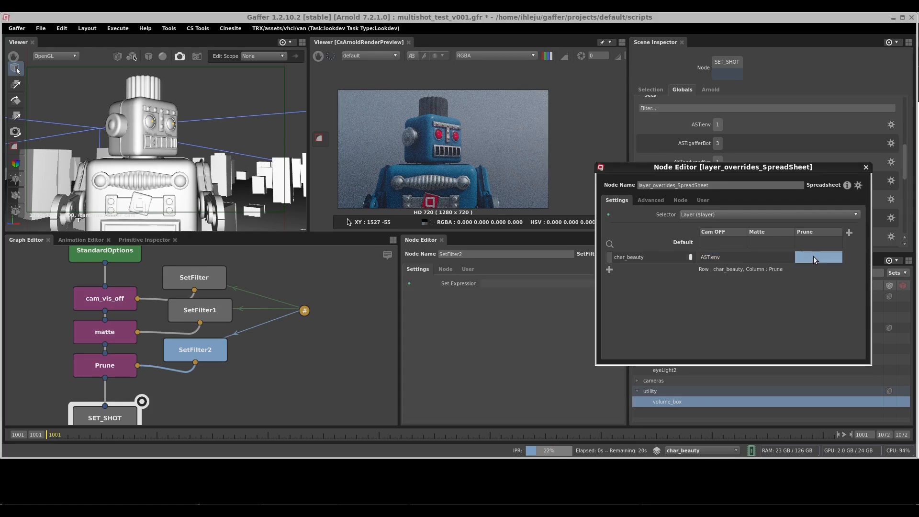
{"action": "right_click", "coordinate": [792, 257]}
{"action": "mouse_move", "coordinate": [809, 273]}
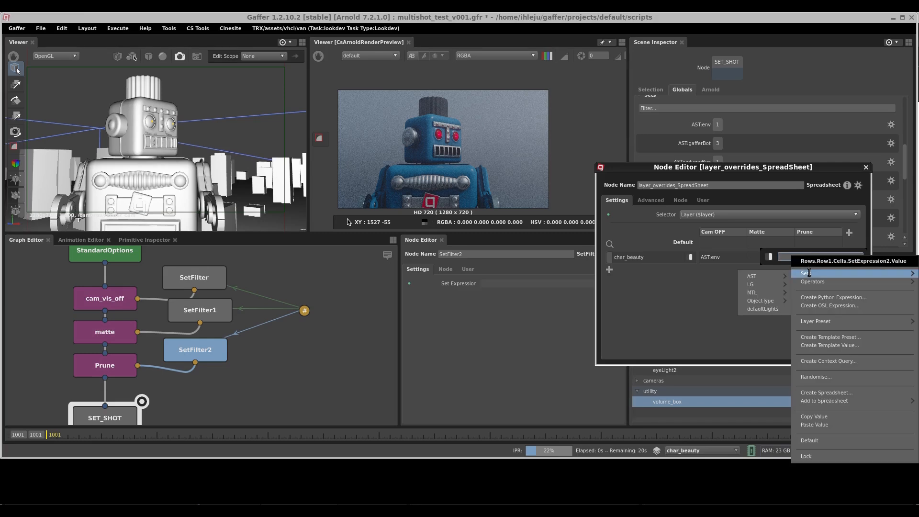
{"action": "mouse_move", "coordinate": [761, 275]}
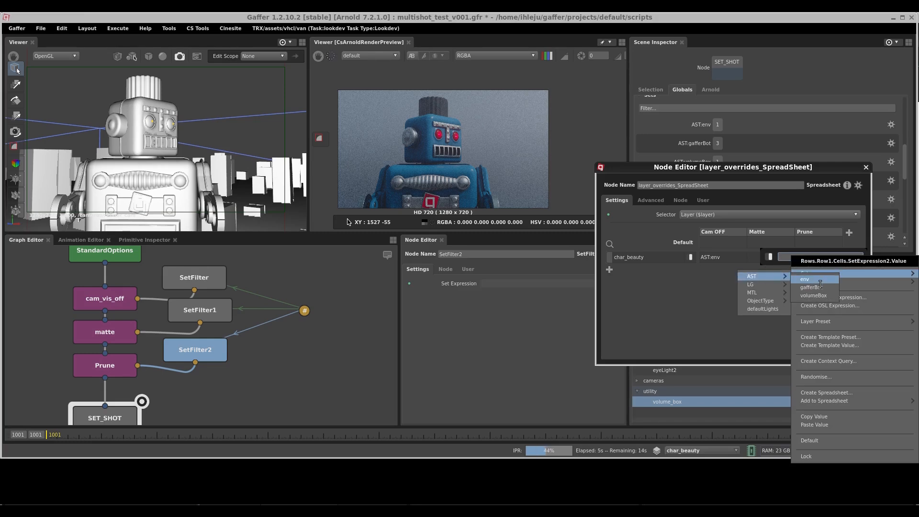
{"action": "left_click", "coordinate": [816, 295]}
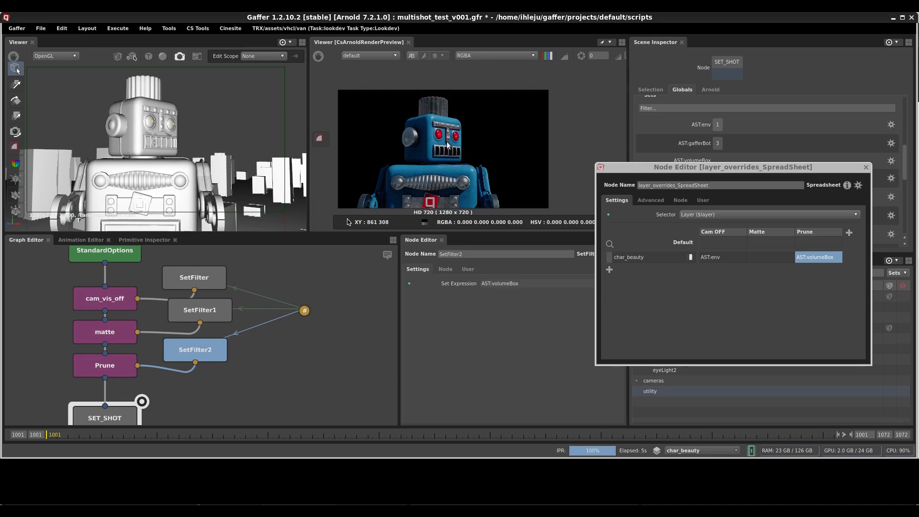
- Set the shot variable on the SET_SHOT node to 0020
{"action": "middle_click_drag", "start_coordinate": [322, 361], "coordinate": [339, 319]}
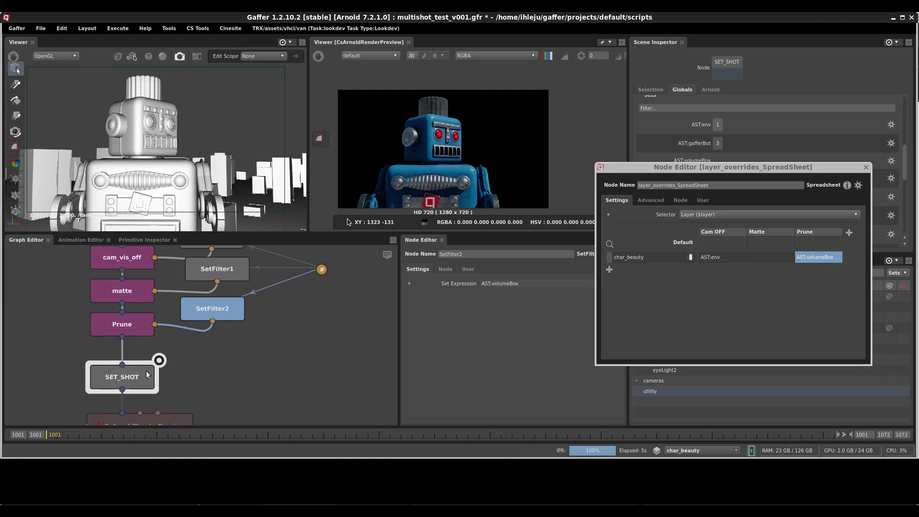
{"action": "left_click", "coordinate": [149, 377]}
{"action": "left_click_drag", "start_coordinate": [505, 285], "coordinate": [500, 283]}
{"action": "type", "text": "1"}
{"action": "left_click", "coordinate": [504, 289]}
{"action": "type", "text": "20"}
{"action": "key", "text": "Return"}
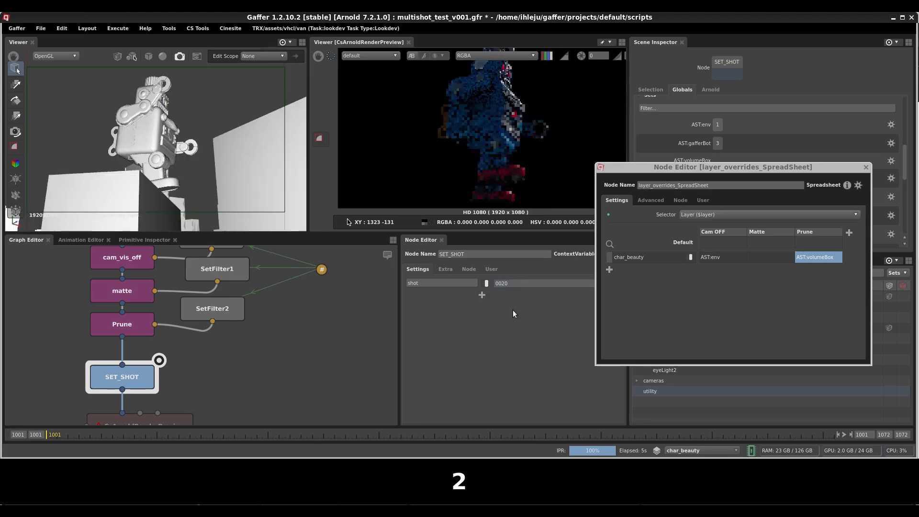
- Switch SET_SHOT's shot variable to 0030 to check the char_beauty render, and return it to 0020
{"action": "left_click", "coordinate": [500, 283]}
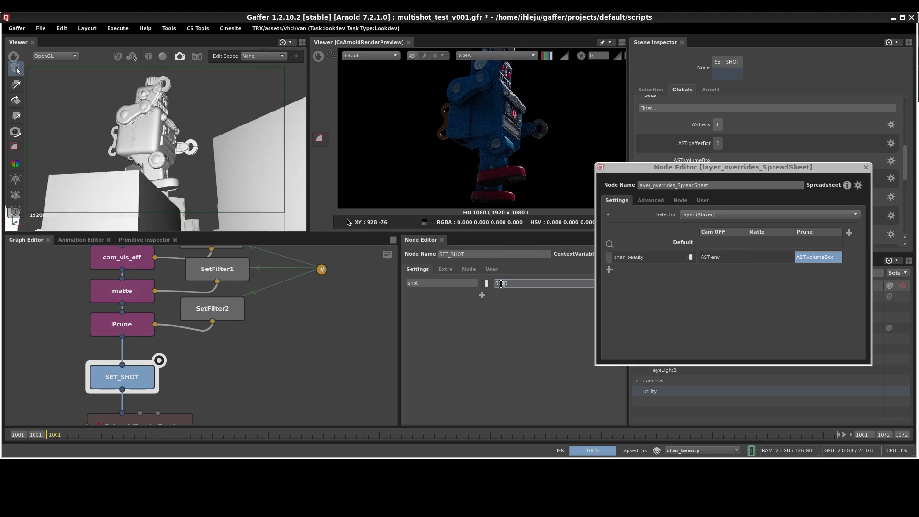
{"action": "type", "text": "3"}
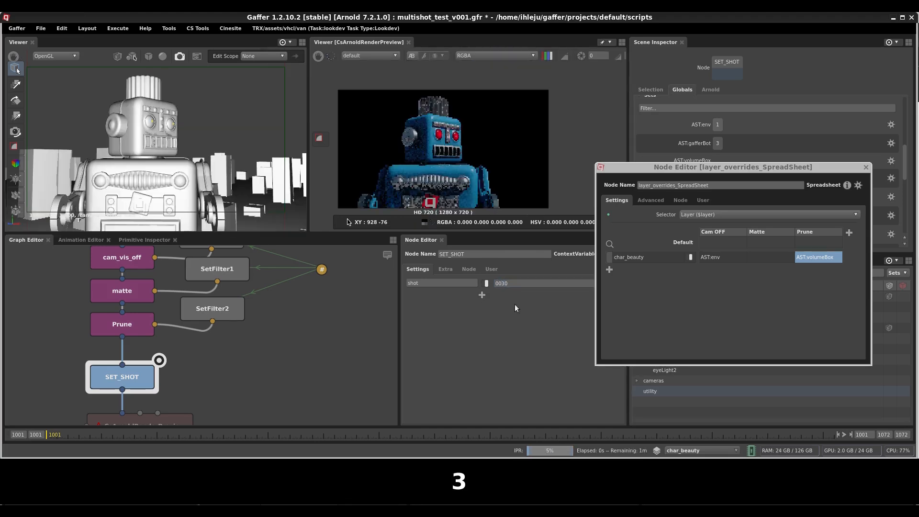
{"action": "left_click_drag", "start_coordinate": [501, 283], "coordinate": [505, 283]}
{"action": "type", "text": "2"}
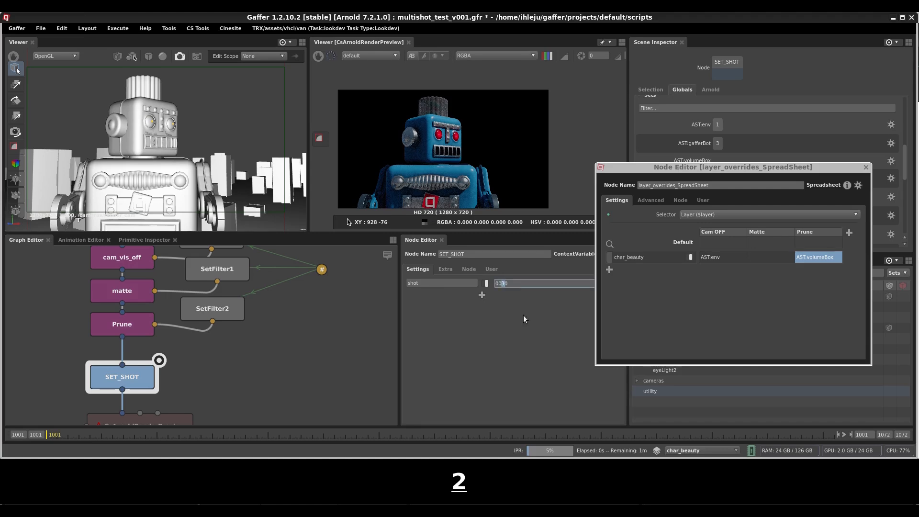
{"action": "key", "text": "Return"}
- Switch the current render layer to env_beauty and add a spreadsheet row named env_beauty
{"action": "left_click", "coordinate": [694, 450]}
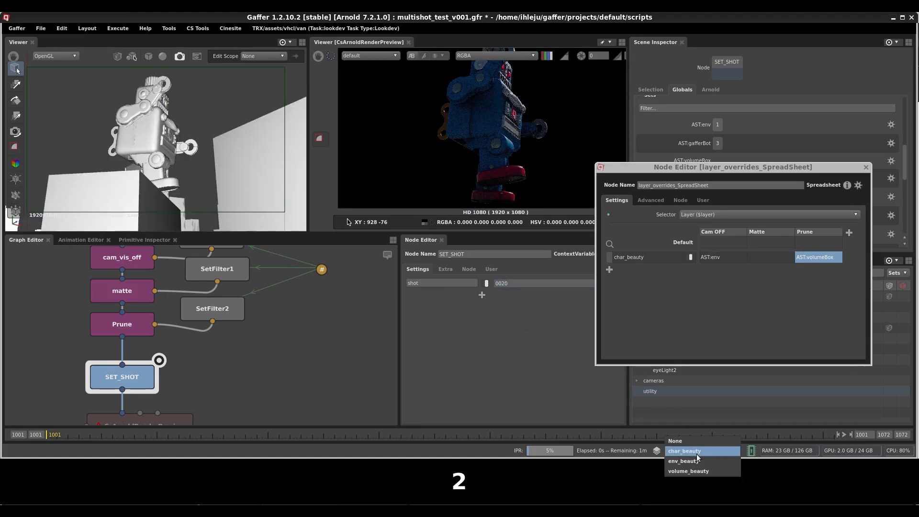
{"action": "left_click", "coordinate": [696, 461]}
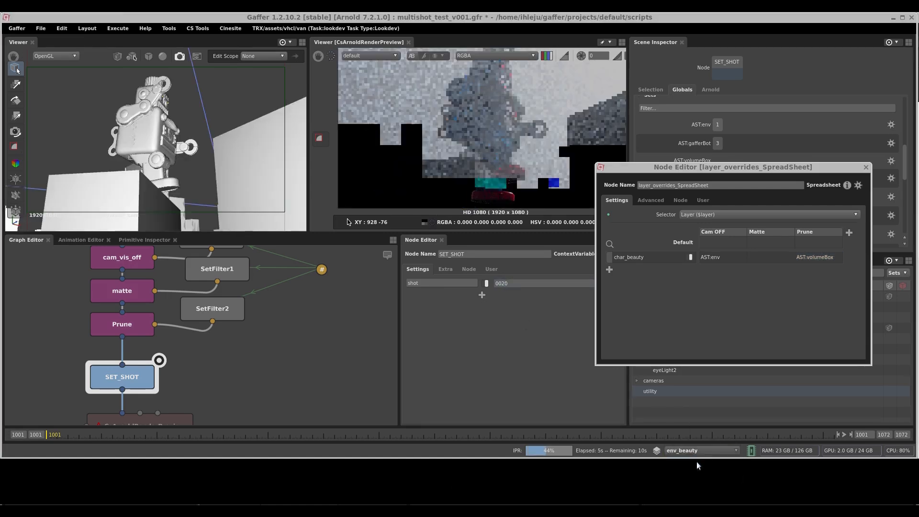
{"action": "left_click", "coordinate": [608, 269]}
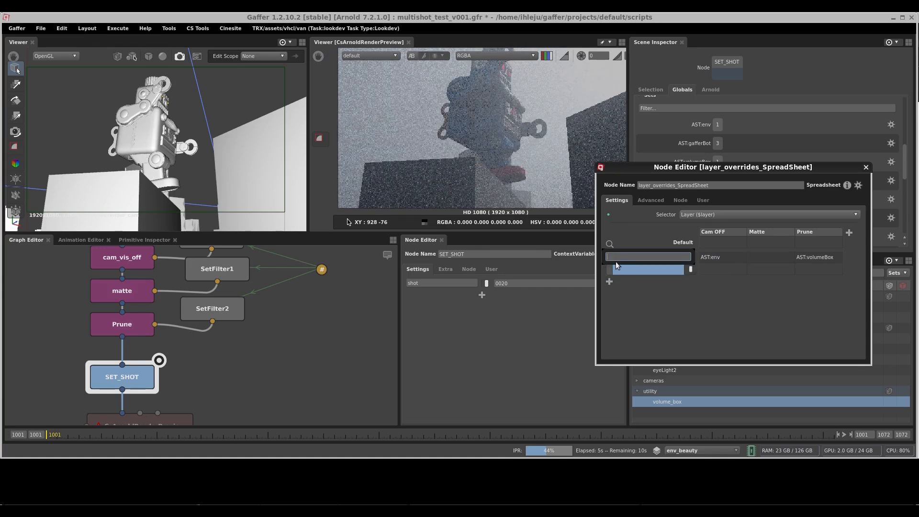
{"action": "type", "text": "env_beauty"}
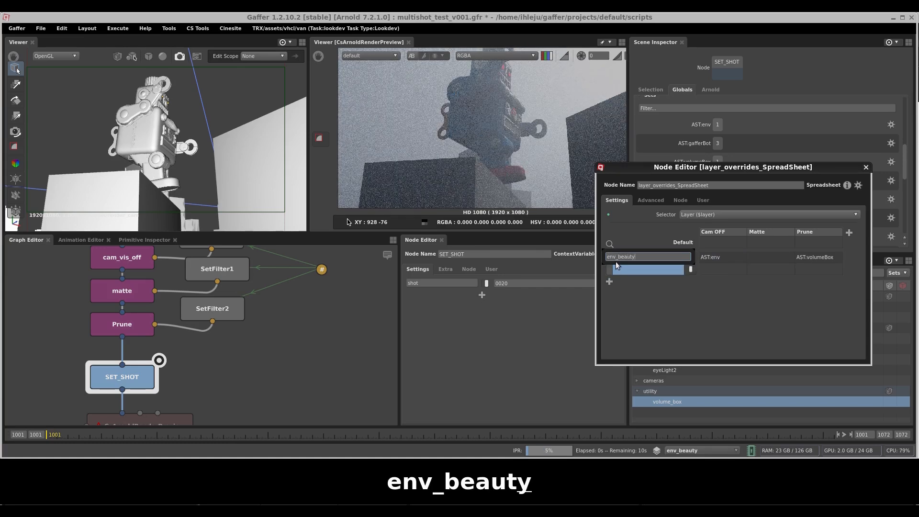
{"action": "key", "text": "Return"}
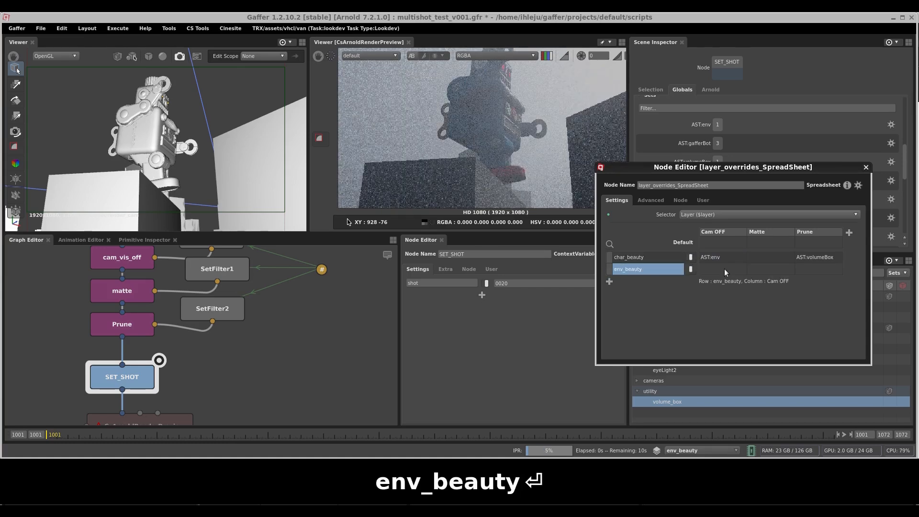
- Set the Cam OFF value of the env_beauty row to the AST:gafferBot set
{"action": "double_click", "coordinate": [724, 268]}
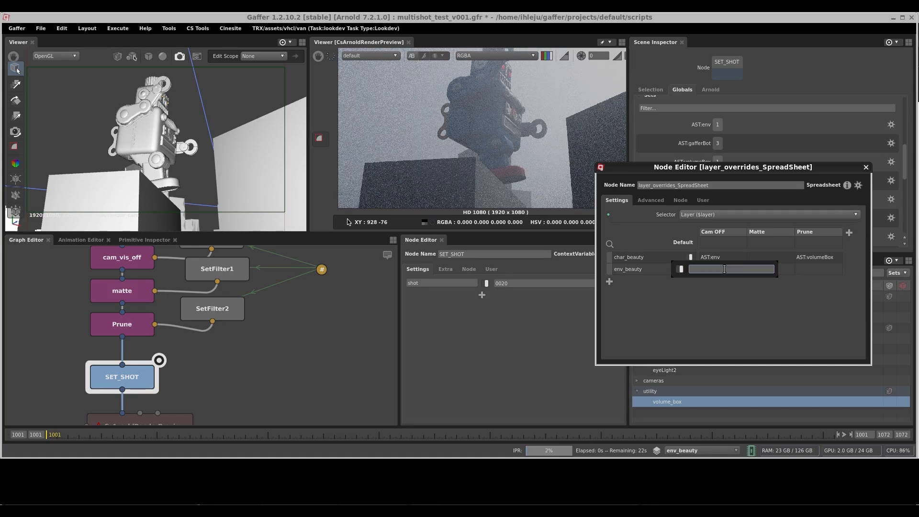
{"action": "right_click", "coordinate": [724, 268]}
{"action": "mouse_move", "coordinate": [740, 287]}
{"action": "mouse_move", "coordinate": [860, 291]}
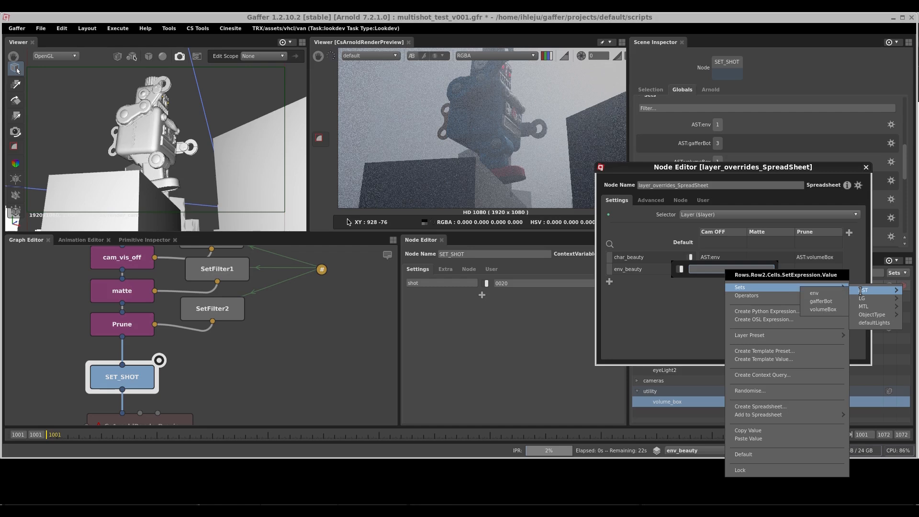
{"action": "left_click", "coordinate": [828, 300]}
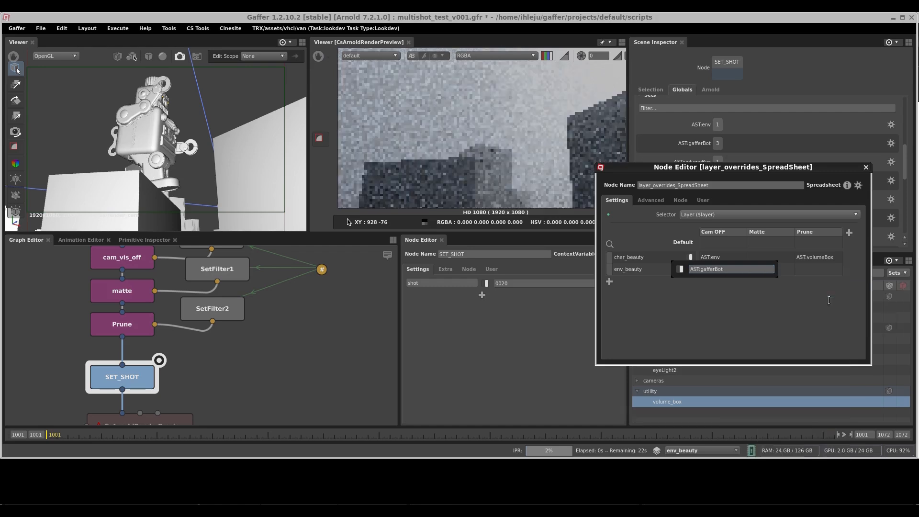
{"action": "key", "text": "Return"}
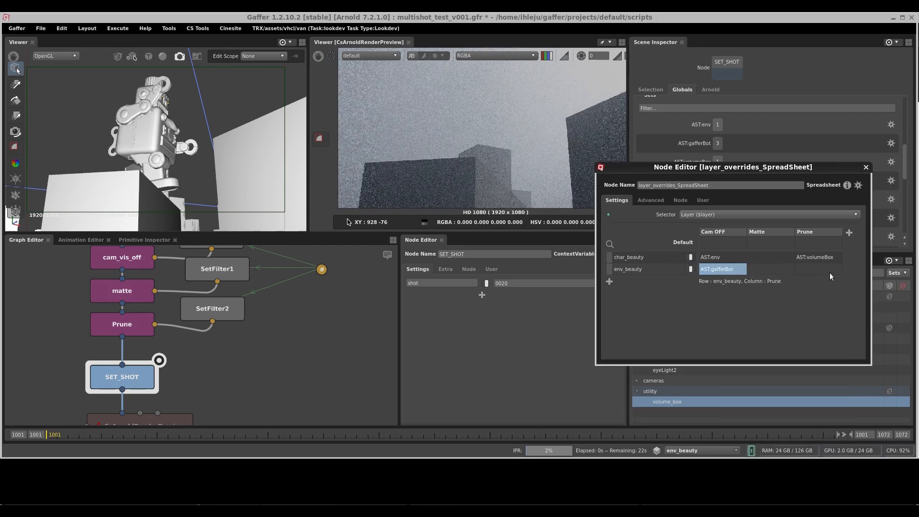
- Set the Prune value of the env_beauty row to the AST:volumeBox set
{"action": "double_click", "coordinate": [815, 271]}
{"action": "right_click", "coordinate": [811, 270]}
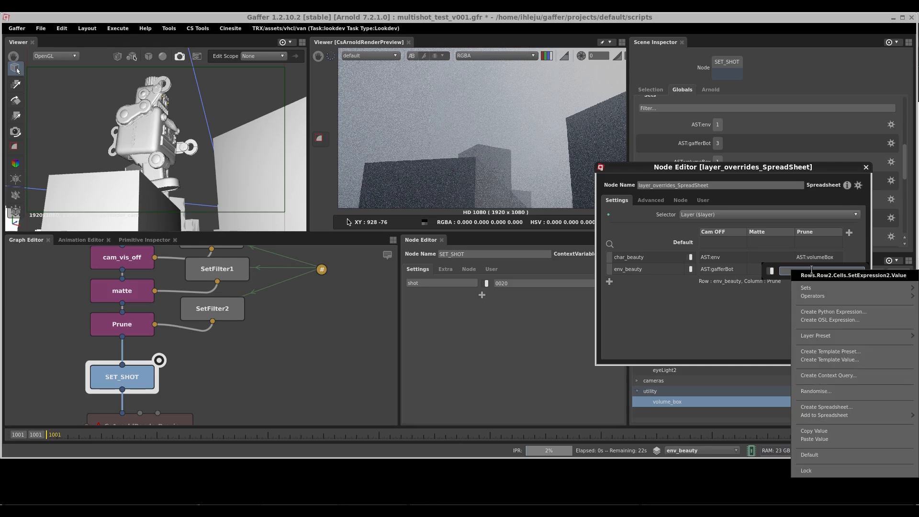
{"action": "mouse_move", "coordinate": [814, 289]}
{"action": "mouse_move", "coordinate": [784, 290]}
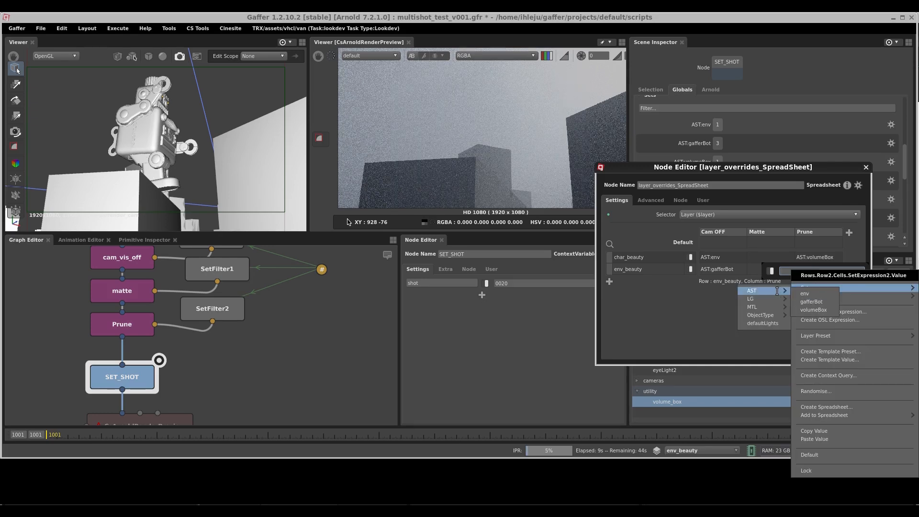
{"action": "left_click", "coordinate": [813, 310]}
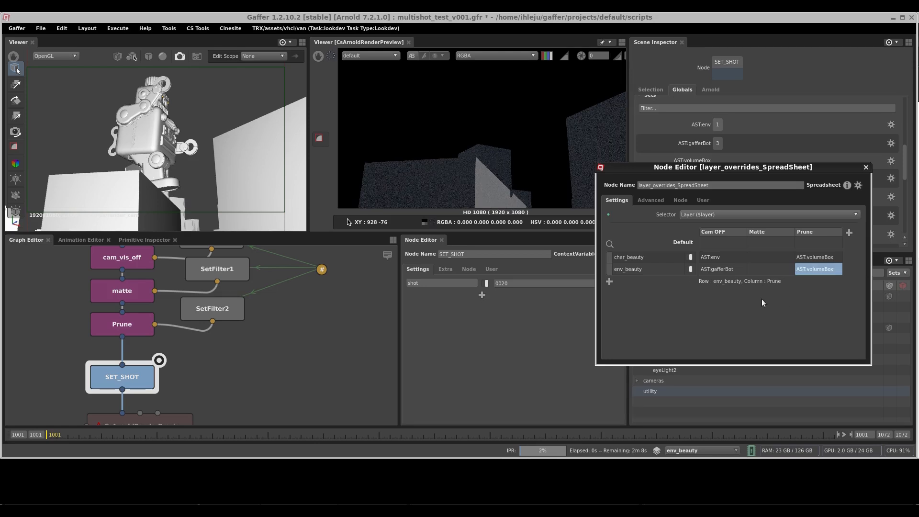
- Add a spreadsheet row named volume_beauty and switch the current render layer to volume_beauty
{"action": "left_click", "coordinate": [609, 281]}
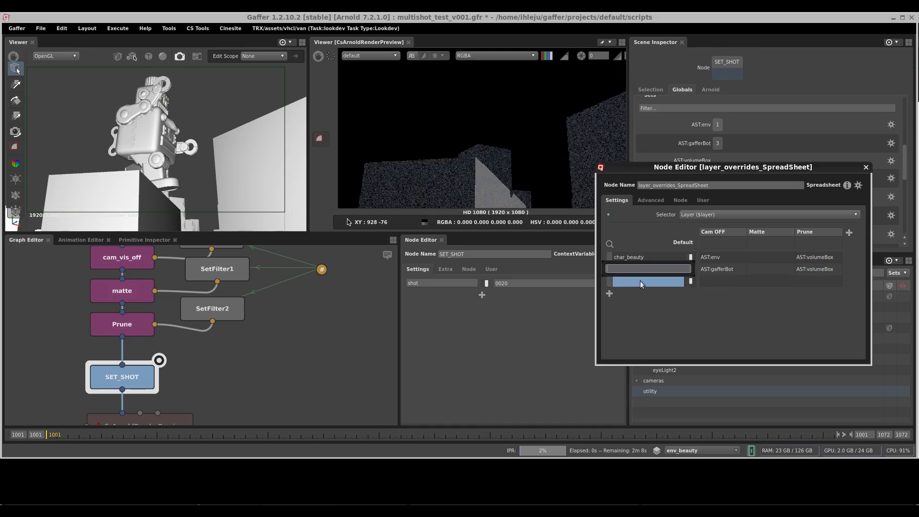
{"action": "type", "text": "volume)"}
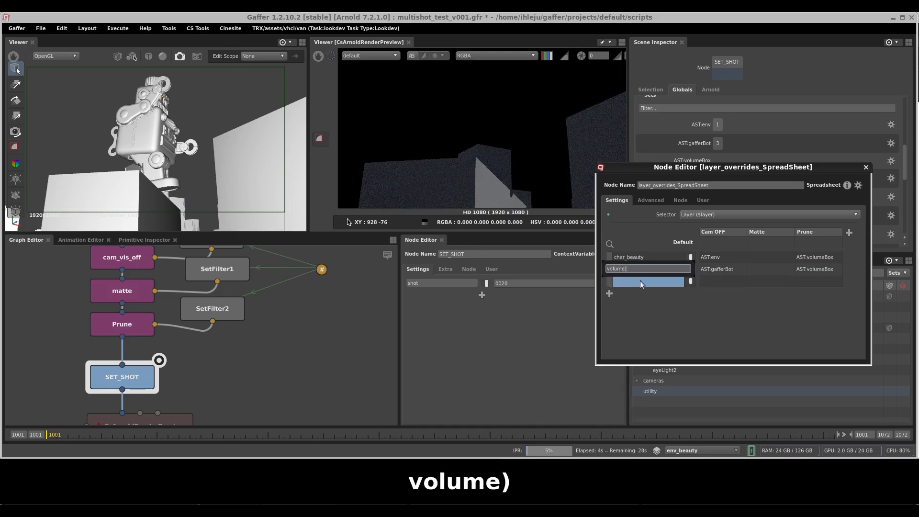
{"action": "key", "text": "BackSpace"}
{"action": "type", "text": "_beauty"}
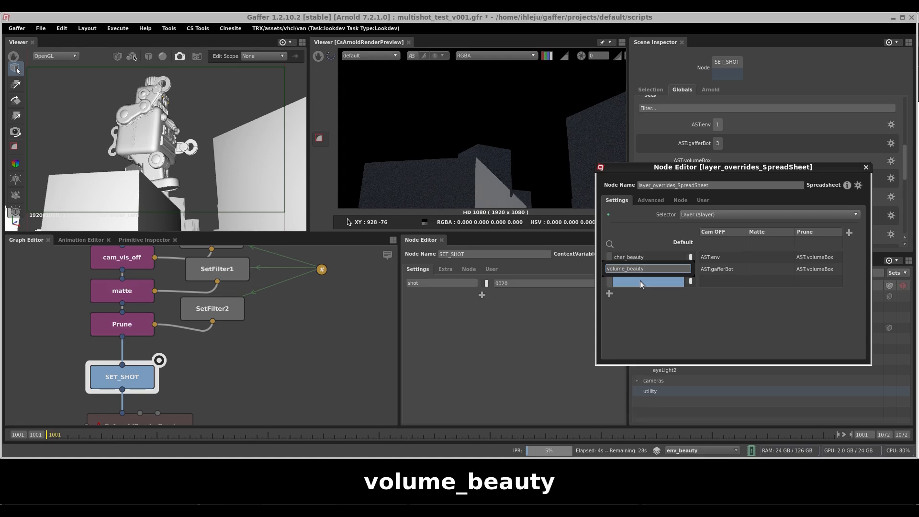
{"action": "key", "text": "Return"}
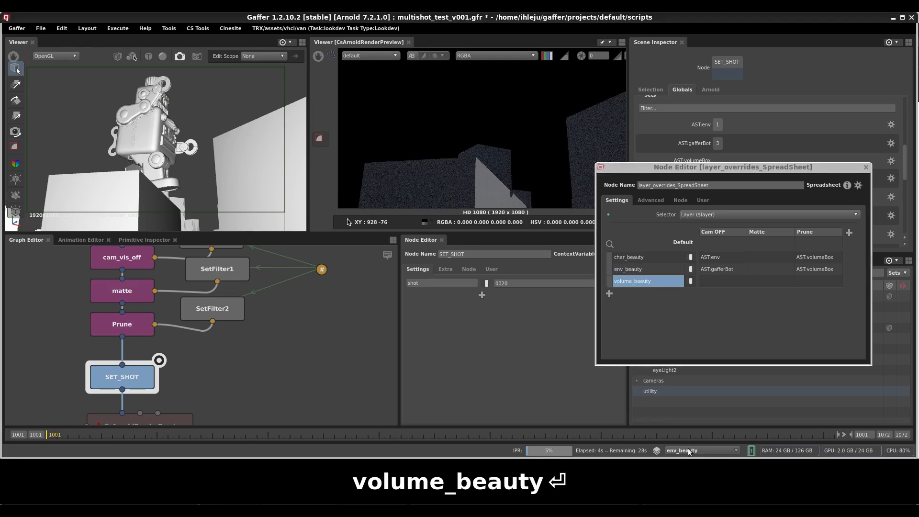
{"action": "left_click", "coordinate": [689, 450]}
{"action": "left_click", "coordinate": [688, 461]}
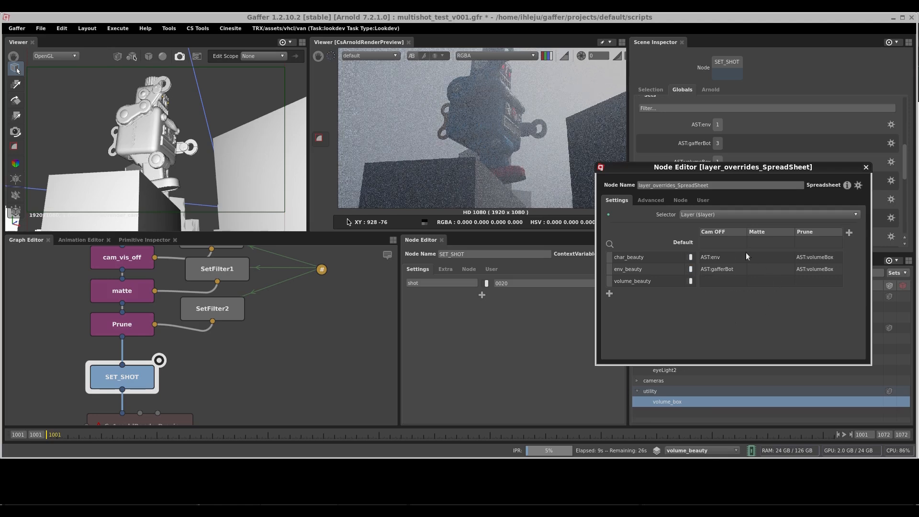
- Set the Matte value of the volume_beauty row to the set expression * - *volume*
{"action": "left_click", "coordinate": [761, 282]}
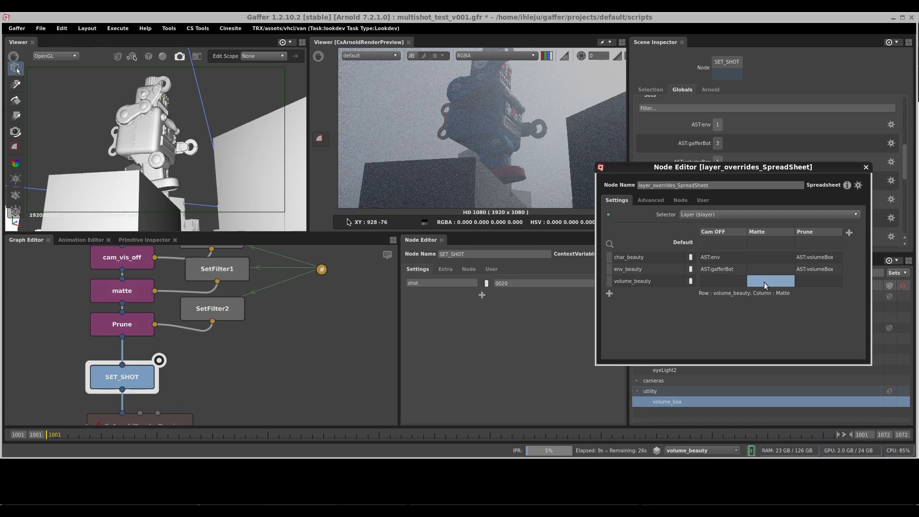
{"action": "double_click", "coordinate": [764, 282]}
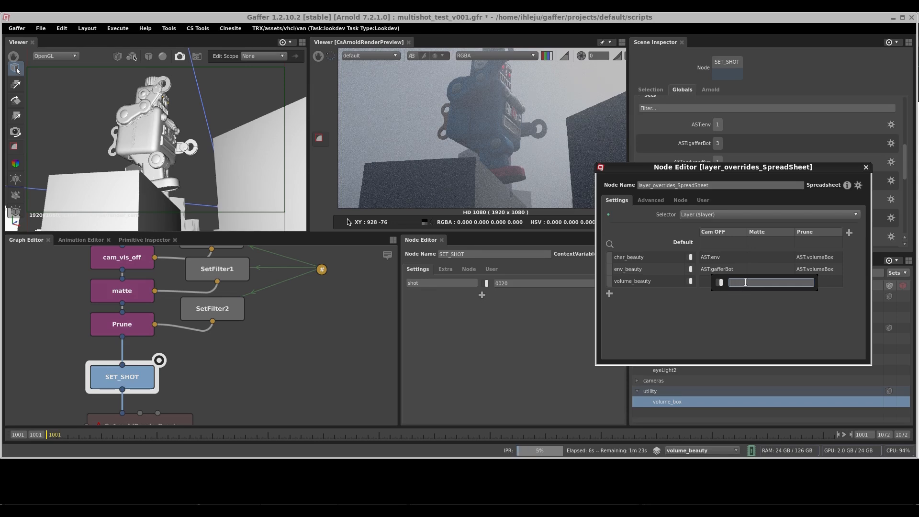
{"action": "type", "text": "*"}
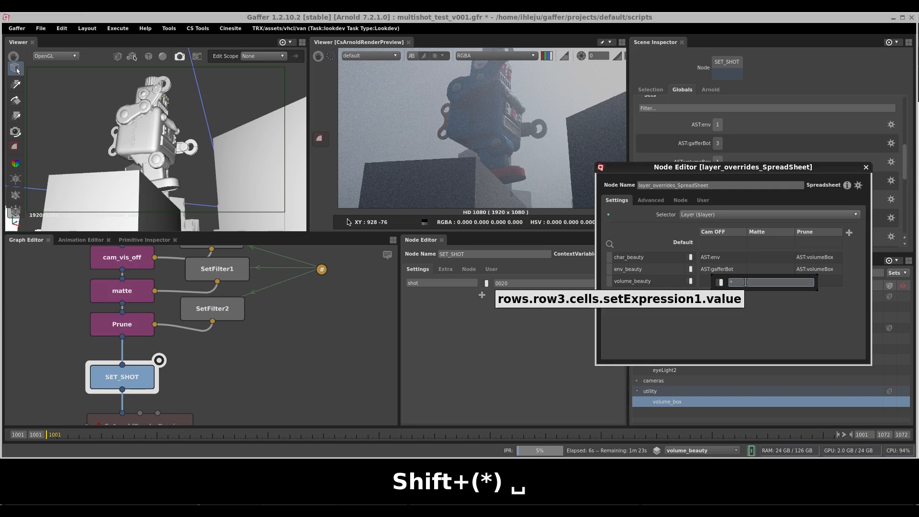
{"action": "type", "text": " - *volum*"}
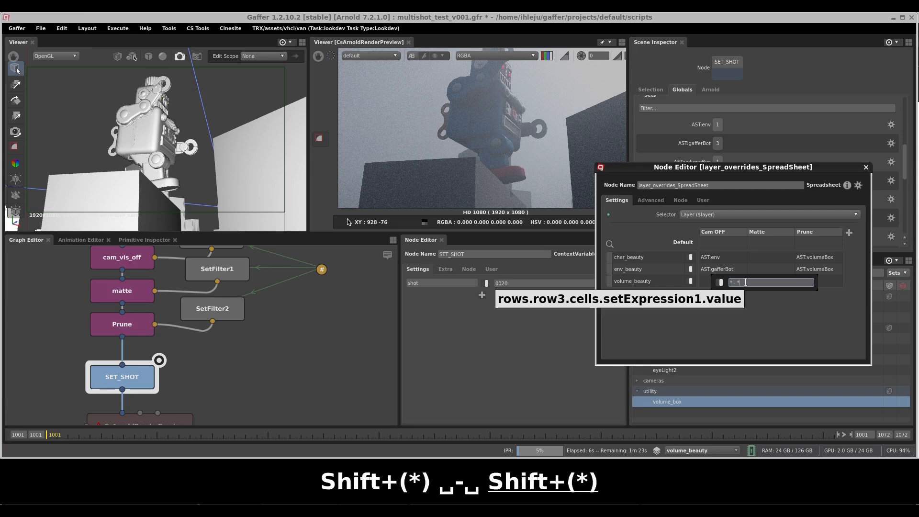
{"action": "key", "text": "Left"}
{"action": "type", "text": "volume"}
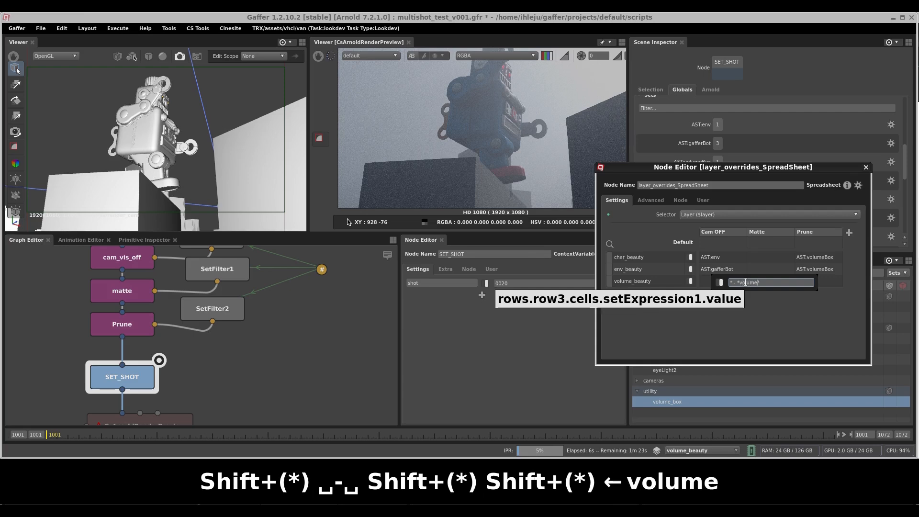
{"action": "key", "text": "Return"}
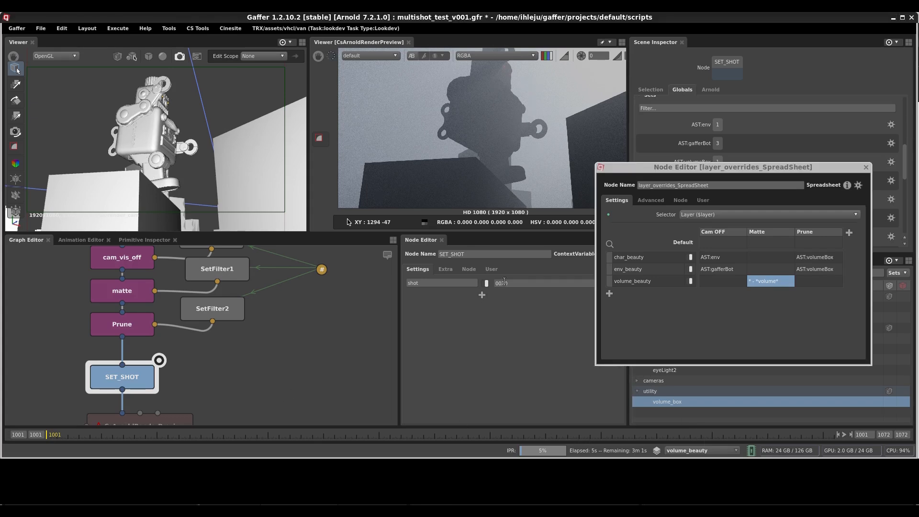
- Set the SET_SHOT shot to 0010 and switch the current render layer to env_beauty and finally to char_beauty
{"action": "type", "text": "1"}
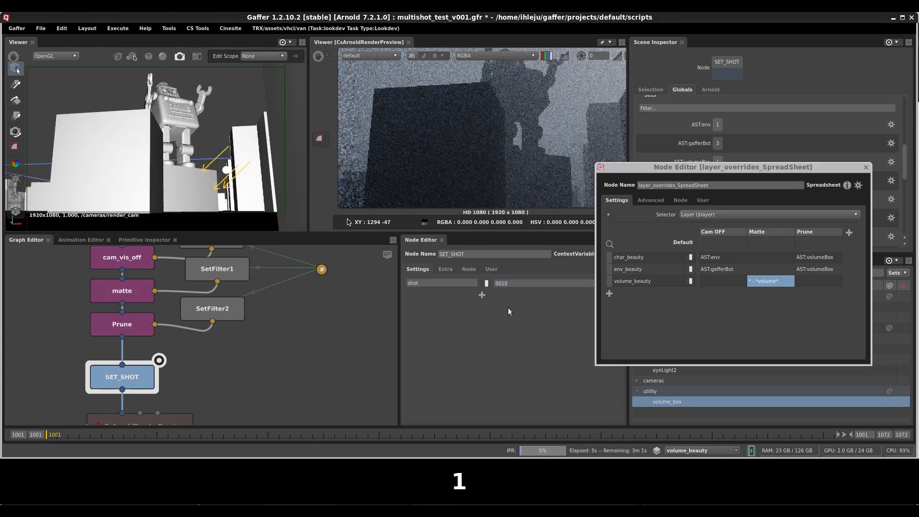
{"action": "left_click", "coordinate": [714, 450]}
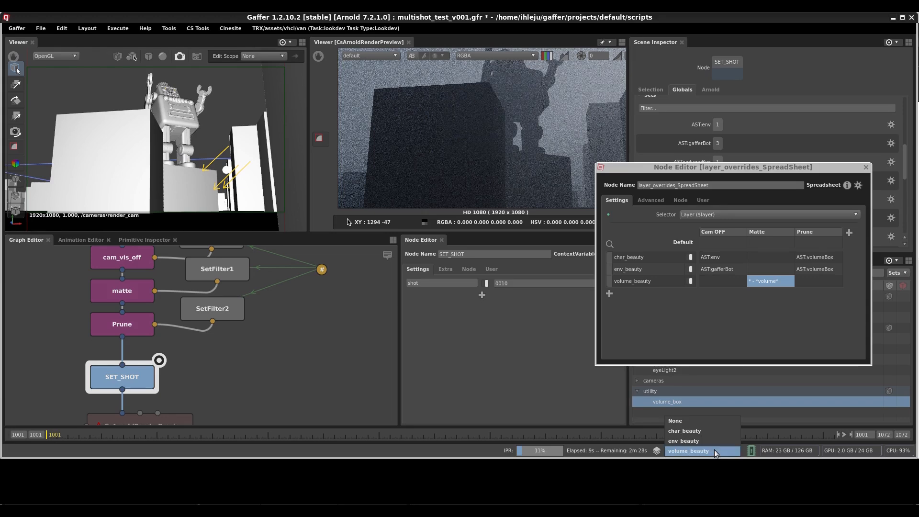
{"action": "left_click", "coordinate": [712, 440]}
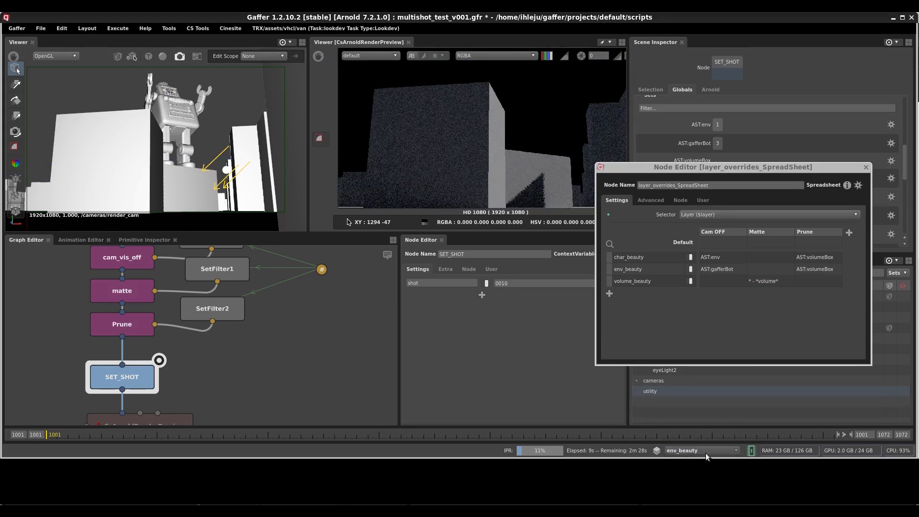
{"action": "left_click", "coordinate": [705, 453]}
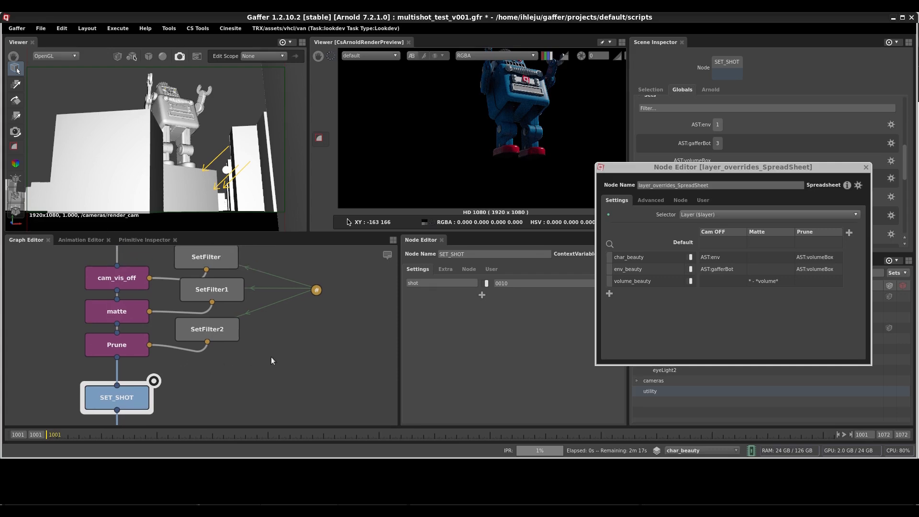
- Move all nodes upstream of SET_SHOT upward together to open a gap between Prune and SET_SHOT
{"action": "scroll", "coordinate": [271, 357], "scroll_direction": "down", "scroll_amount": 6}
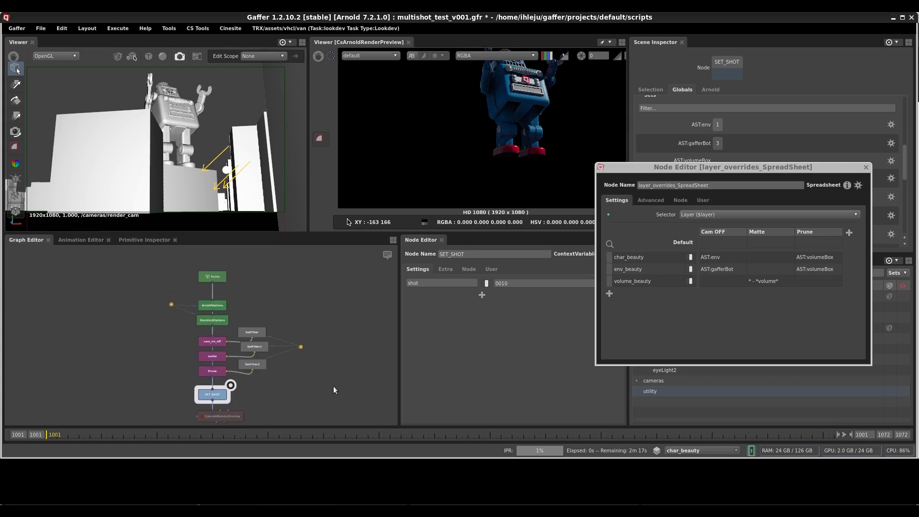
{"action": "left_click_drag", "start_coordinate": [334, 389], "coordinate": [129, 297]}
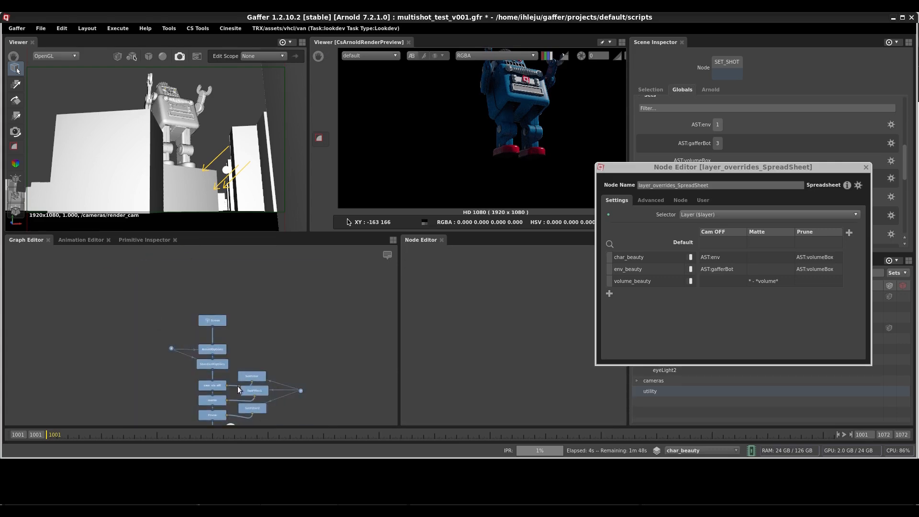
{"action": "left_click_drag", "start_coordinate": [221, 416], "coordinate": [222, 375]}
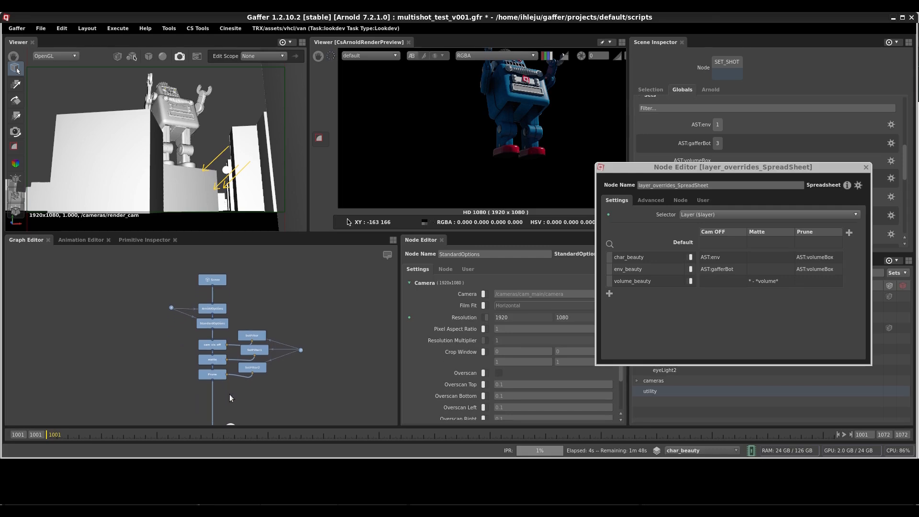
{"action": "scroll", "coordinate": [204, 349], "scroll_direction": "up", "scroll_amount": 8}
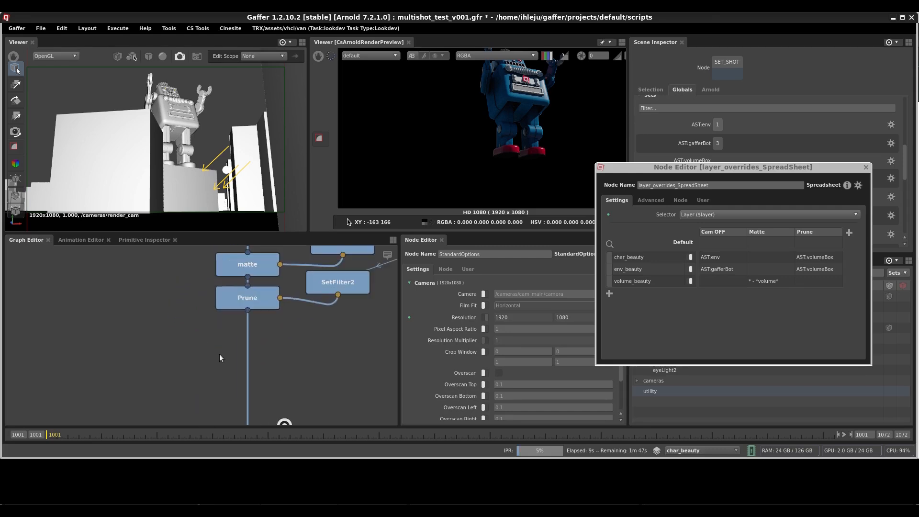
{"action": "middle_click_drag", "start_coordinate": [219, 354], "coordinate": [209, 351]}
{"action": "left_click", "coordinate": [180, 355]}
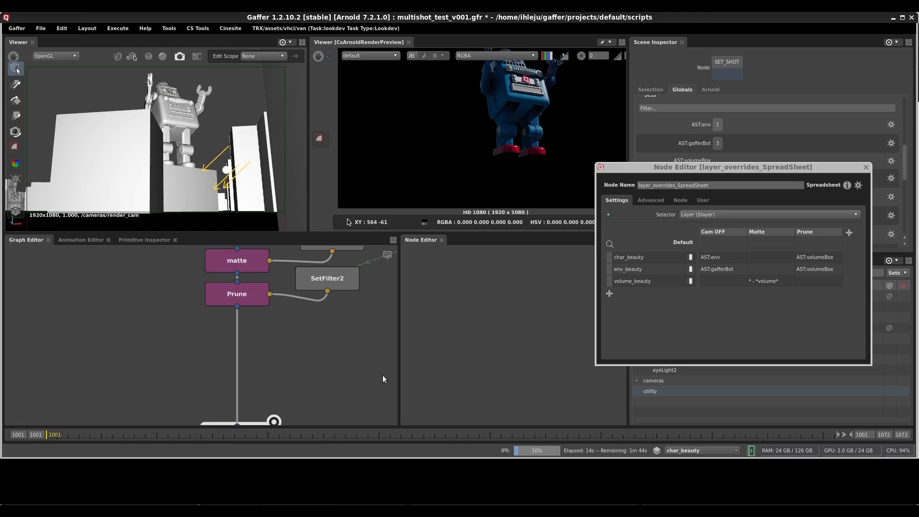
- Set the shot variable of the SET_SHOT node to 0030
{"action": "middle_click_drag", "start_coordinate": [328, 361], "coordinate": [337, 289]}
{"action": "left_click", "coordinate": [272, 370]}
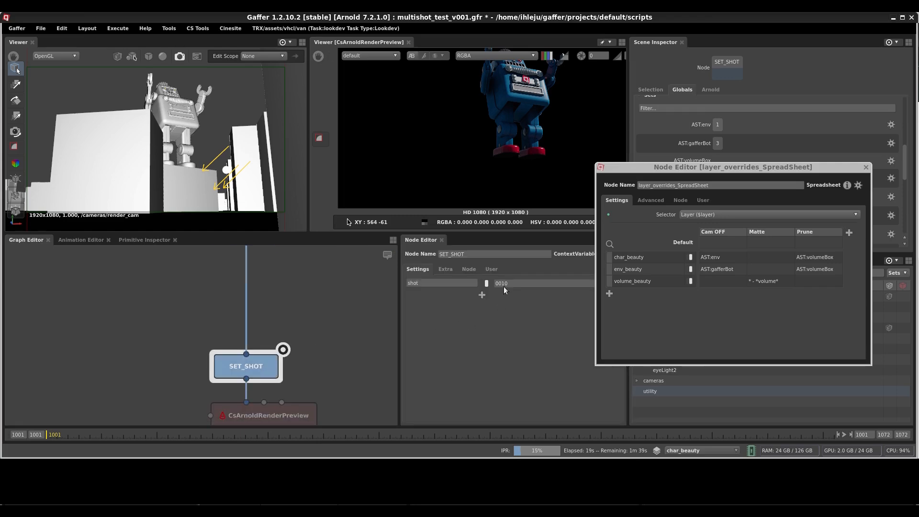
{"action": "left_click_drag", "start_coordinate": [505, 284], "coordinate": [501, 283]}
{"action": "type", "text": "3"}
{"action": "left_click", "coordinate": [509, 311]}
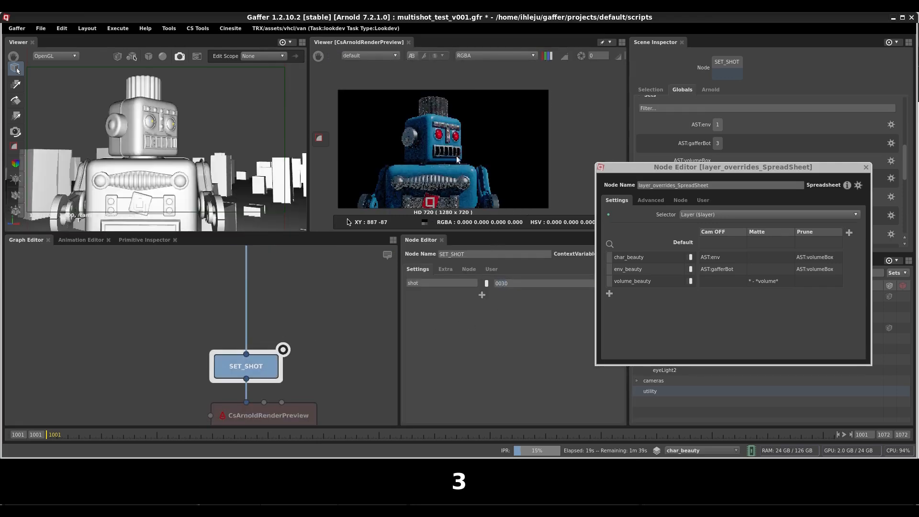
- Examine the light_group_a, light_group_b and light_group_c channels of the char_beauty render one after another
{"action": "scroll", "coordinate": [461, 146], "scroll_direction": "up", "scroll_amount": 3}
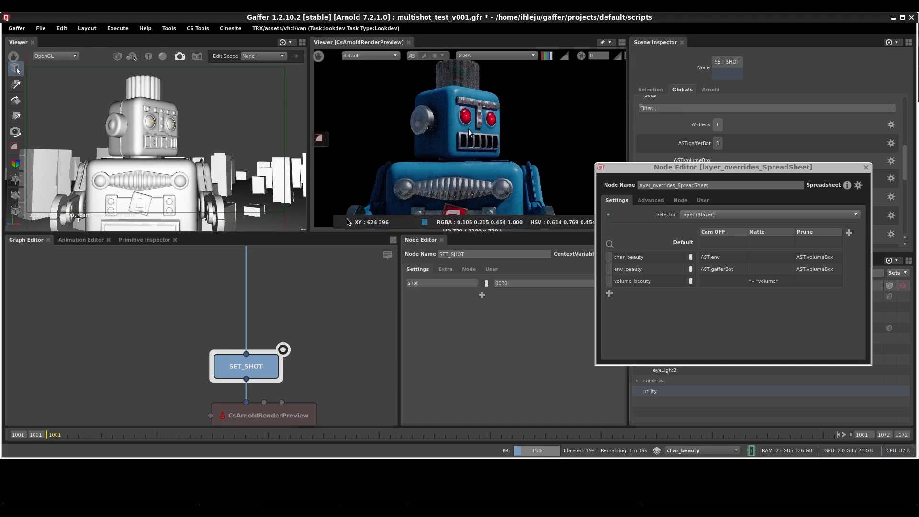
{"action": "left_click", "coordinate": [490, 56]}
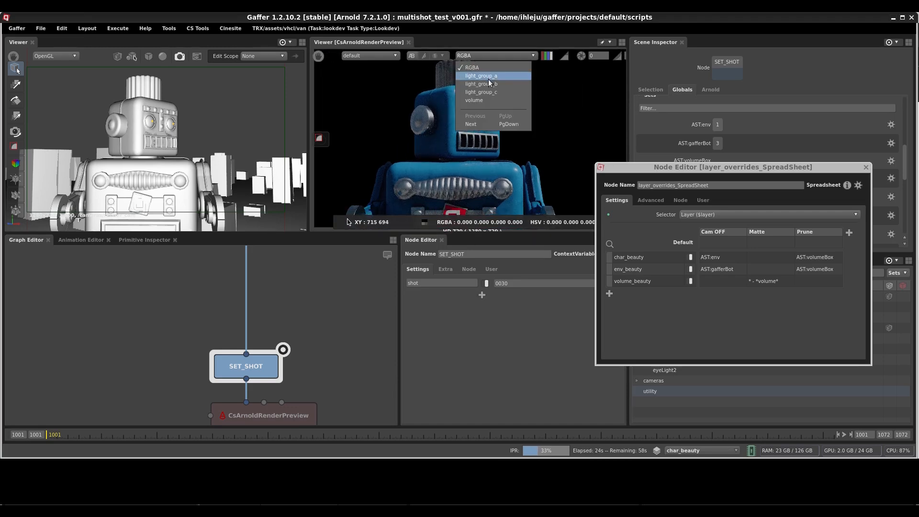
{"action": "left_click", "coordinate": [488, 77]}
{"action": "left_click", "coordinate": [495, 57]}
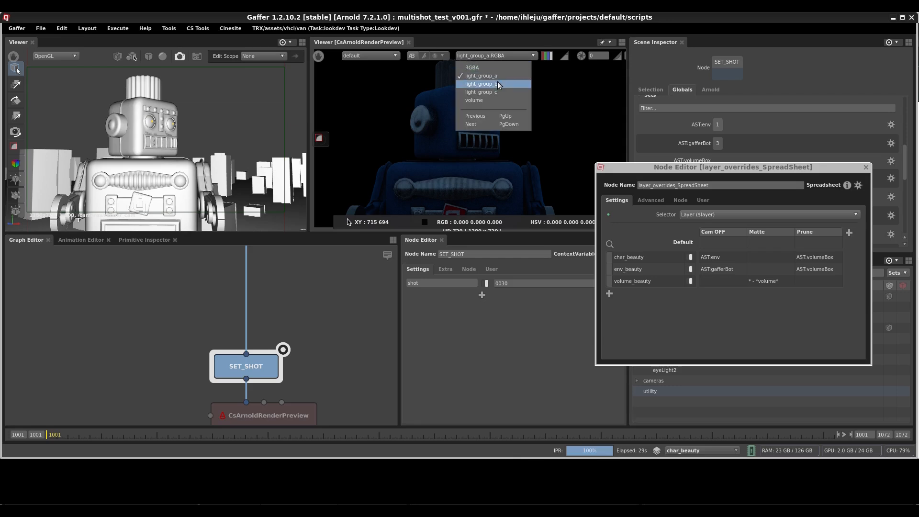
{"action": "left_click", "coordinate": [498, 82]}
{"action": "left_click", "coordinate": [502, 56]}
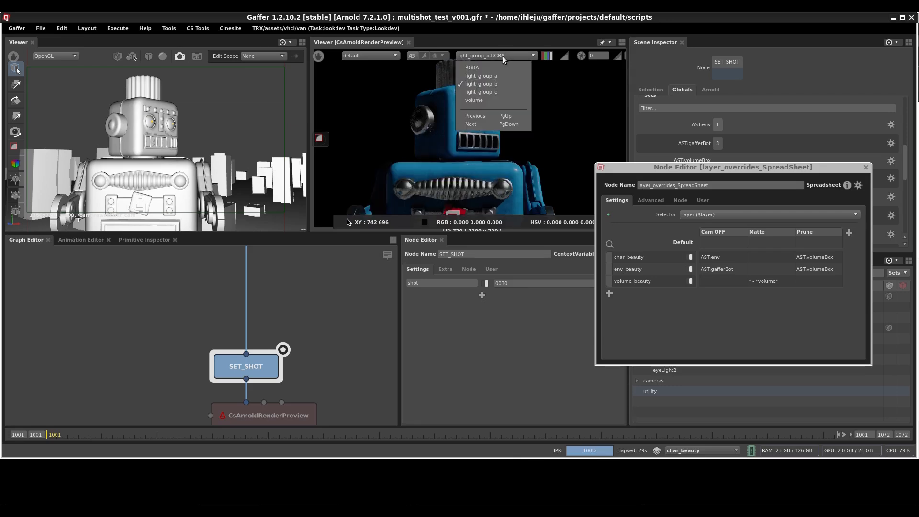
{"action": "left_click", "coordinate": [492, 92]}
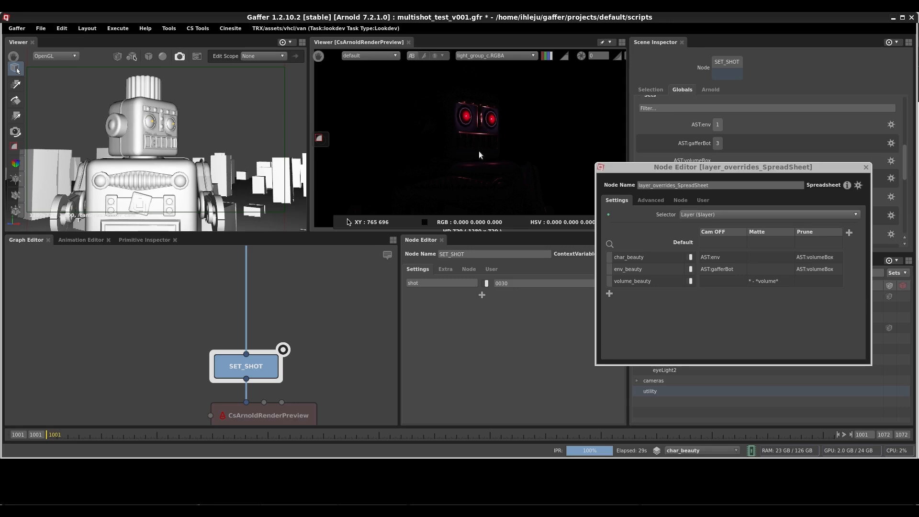
- Close the floating layer_overrides_SpreadSheet editor and go through the scene's lights in the hierarchy, ending with skydomeLight selected
{"action": "left_click", "coordinate": [652, 167]}
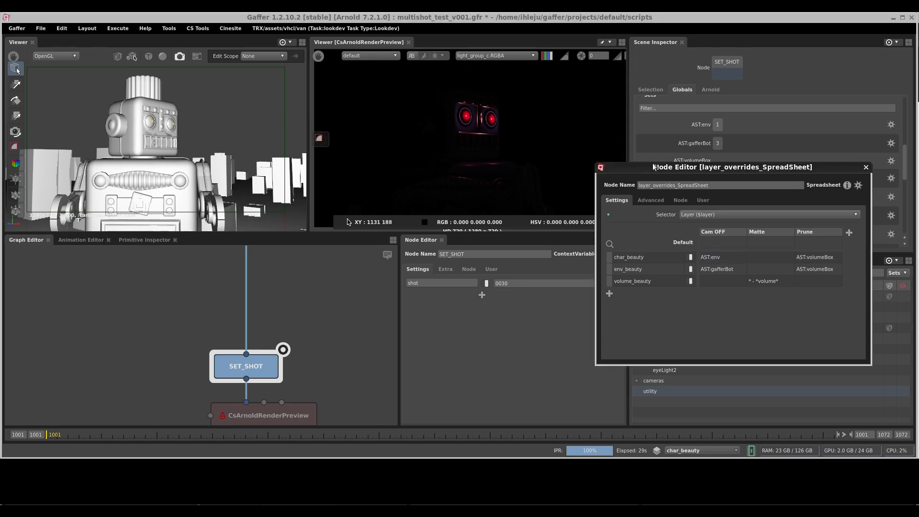
{"action": "left_click", "coordinate": [865, 166]}
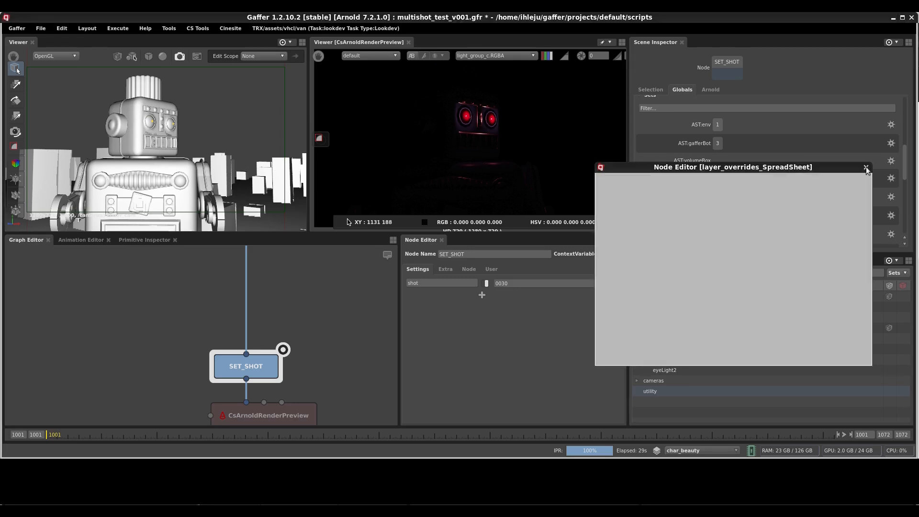
{"action": "left_click", "coordinate": [667, 349]}
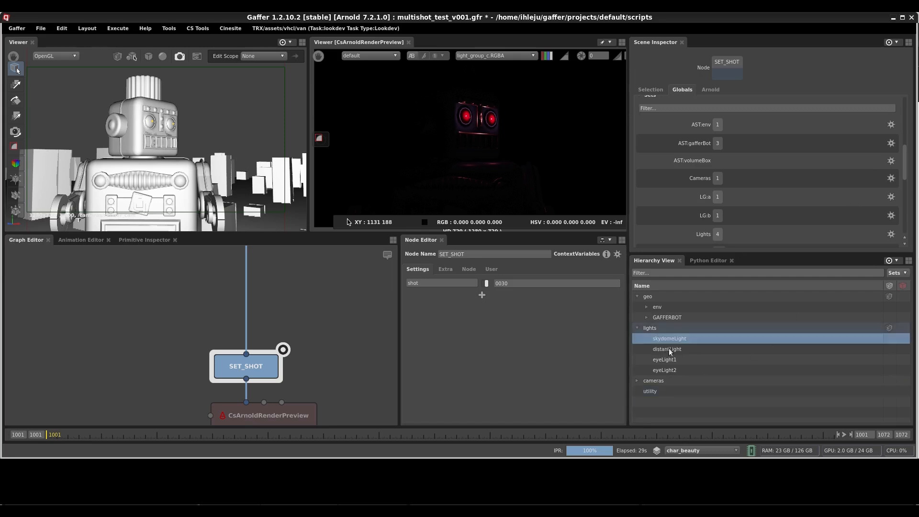
{"action": "left_click", "coordinate": [667, 362]}
{"action": "left_click", "coordinate": [668, 370]}
{"action": "left_click", "coordinate": [670, 361]}
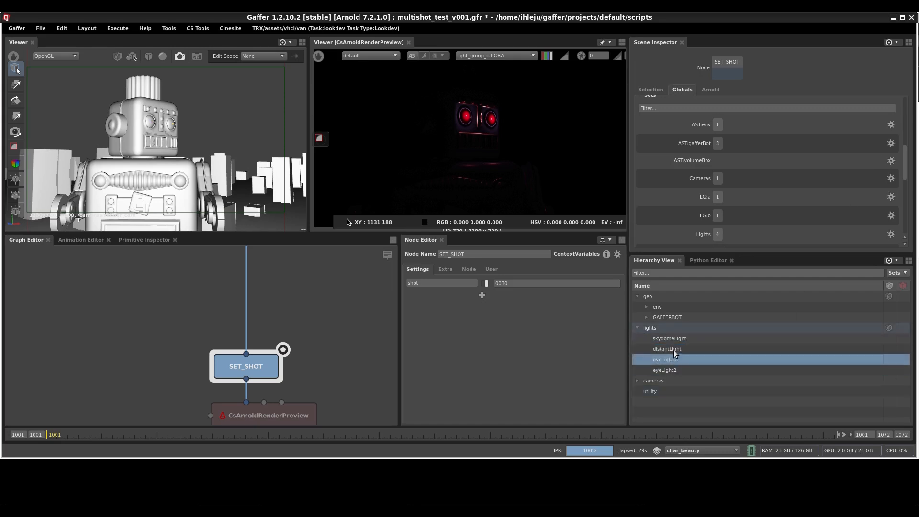
{"action": "left_click", "coordinate": [673, 350]}
{"action": "left_click", "coordinate": [679, 337]}
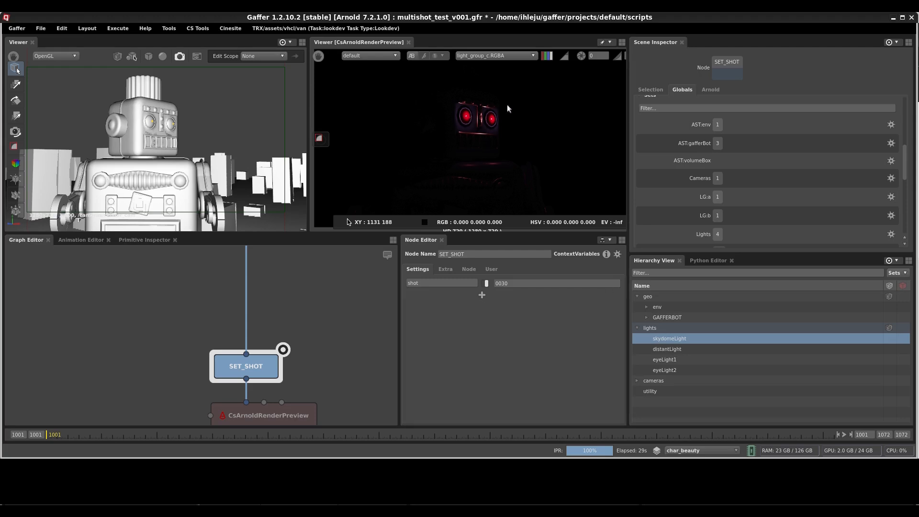
- Show the render's RGBA channel again and insert a ShaderTweaks node between Prune and SET_SHOT
{"action": "left_click", "coordinate": [496, 56]}
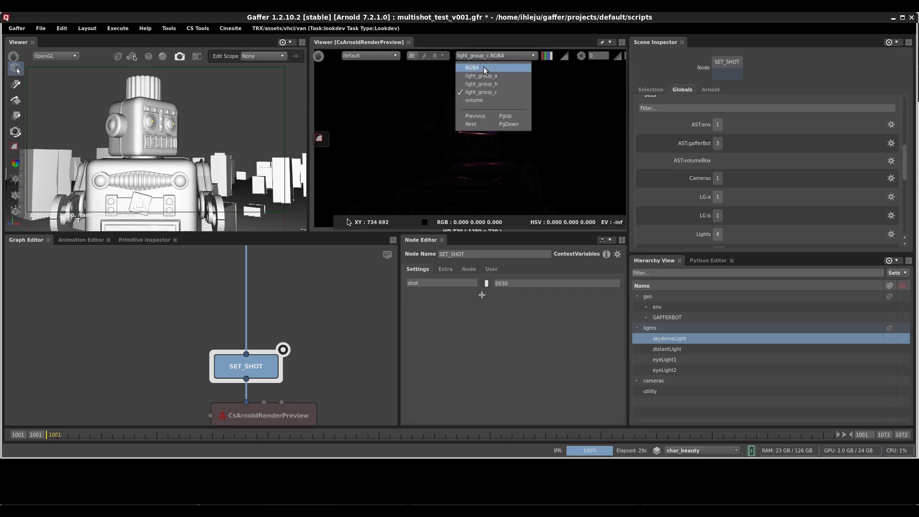
{"action": "left_click", "coordinate": [483, 67]}
{"action": "middle_click_drag", "start_coordinate": [317, 283], "coordinate": [297, 329]}
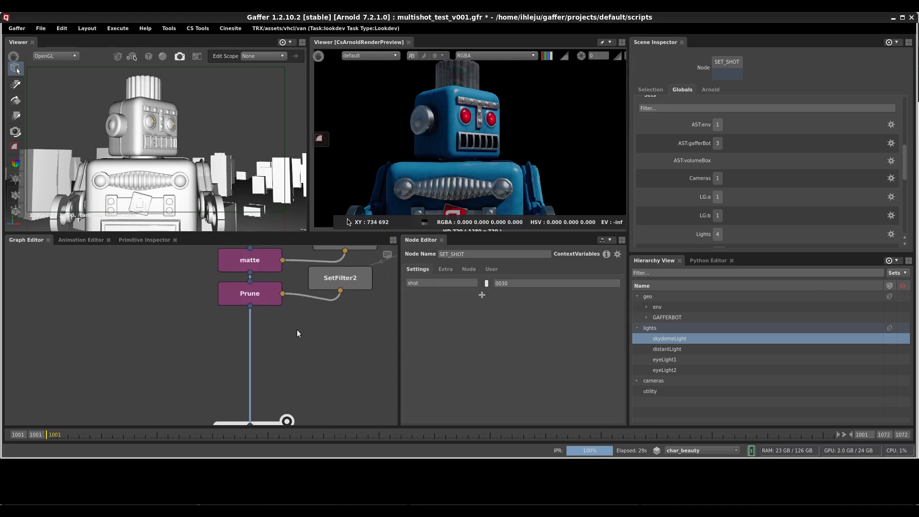
{"action": "left_click", "coordinate": [267, 301]}
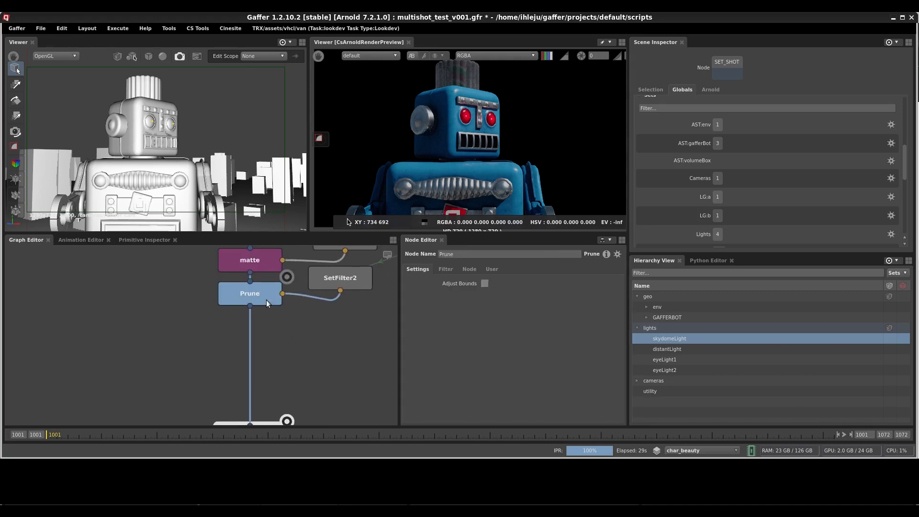
{"action": "key", "text": "Tab"}
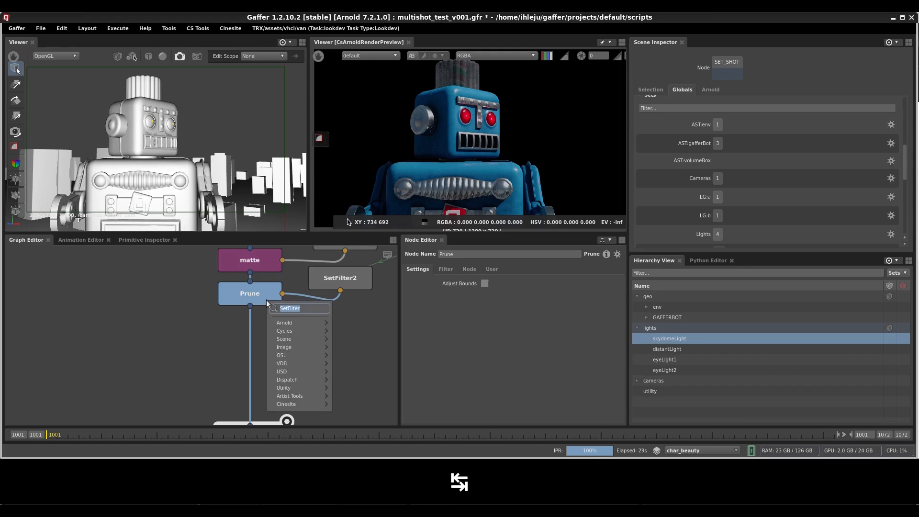
{"action": "type", "text": "shad"}
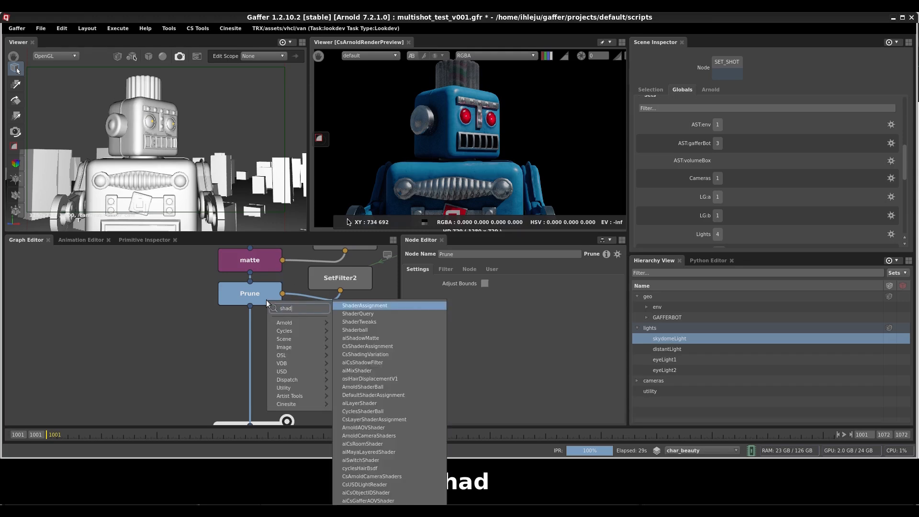
{"action": "type", "text": "ert"}
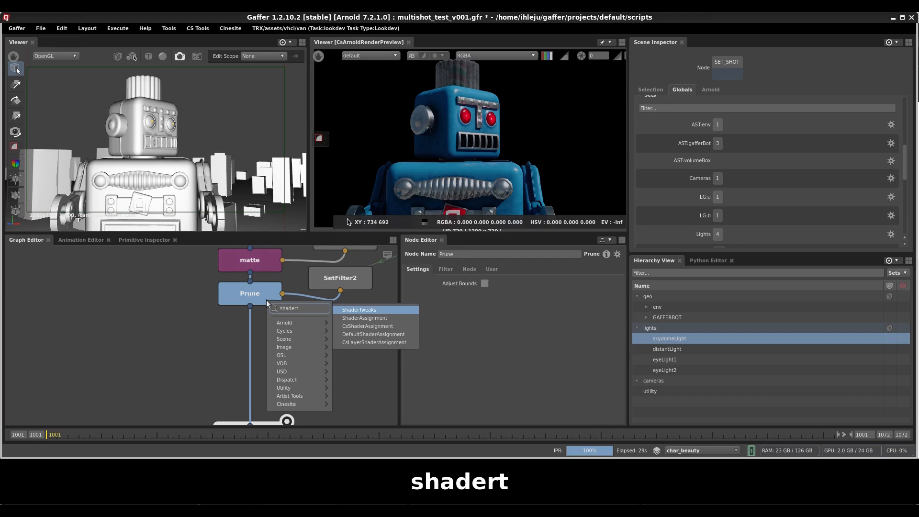
{"action": "key", "text": "Return"}
{"action": "left_click_drag", "start_coordinate": [250, 366], "coordinate": [258, 358]}
- Create a path filter for the ShaderTweaks node from skydomeLight and set its path to /lights/*
{"action": "left_click_drag", "start_coordinate": [666, 339], "coordinate": [260, 357]}
{"action": "left_click", "coordinate": [327, 319]}
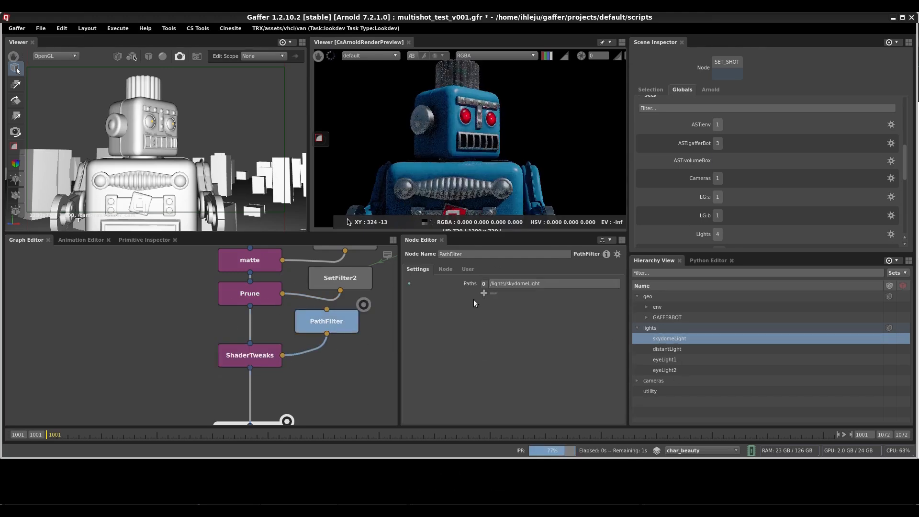
{"action": "triple_click", "coordinate": [528, 284]}
{"action": "double_click", "coordinate": [528, 284]}
{"action": "type", "text": "*"}
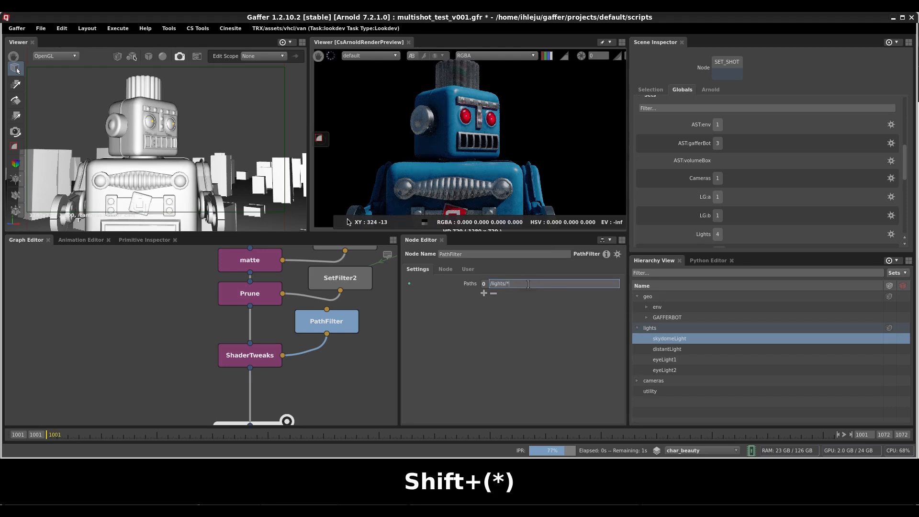
- Set the ShaderTweaks node's shader to Arnold Light and add a color tweak picked from the affected light shaders
{"action": "key", "text": "Return"}
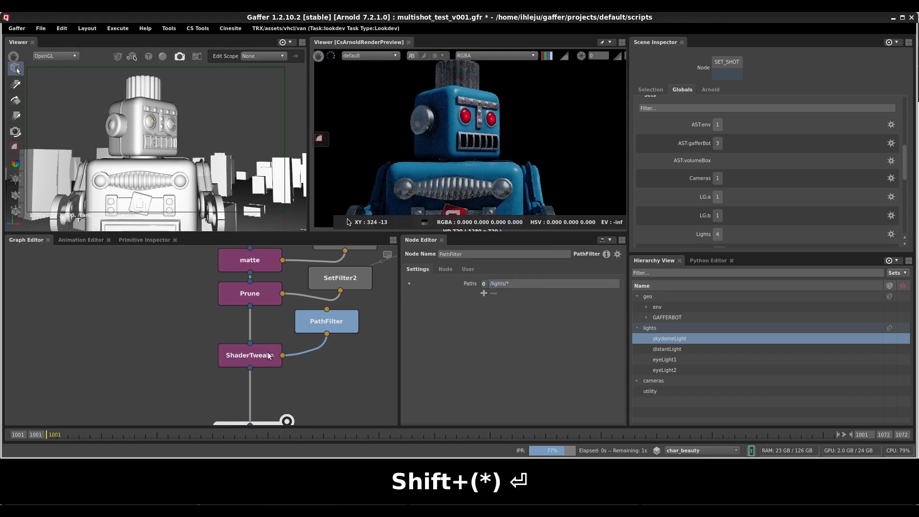
{"action": "left_click", "coordinate": [258, 359]}
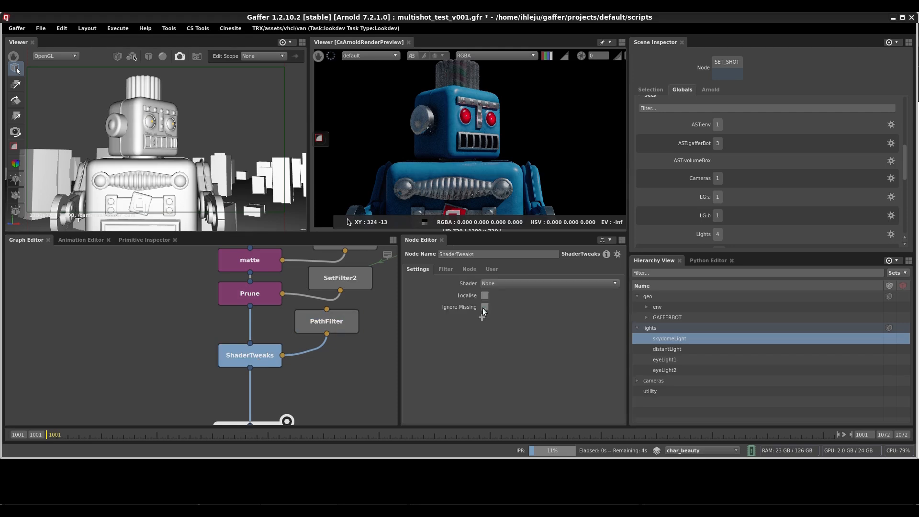
{"action": "left_click", "coordinate": [500, 284]}
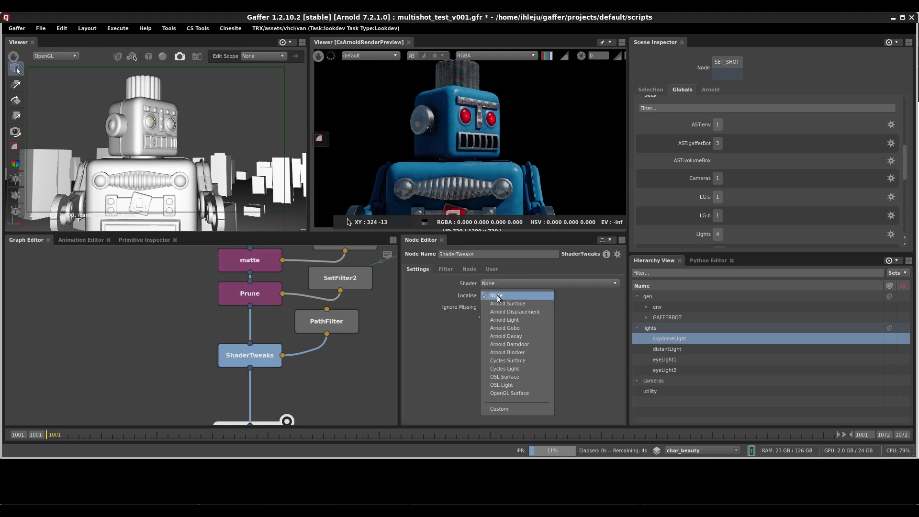
{"action": "left_click", "coordinate": [526, 318]}
{"action": "left_click", "coordinate": [482, 316]}
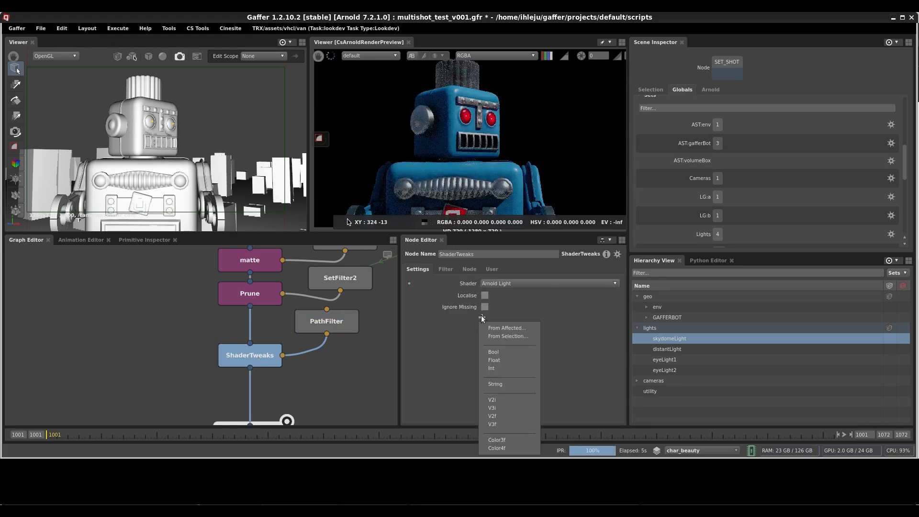
{"action": "left_click", "coordinate": [506, 326]}
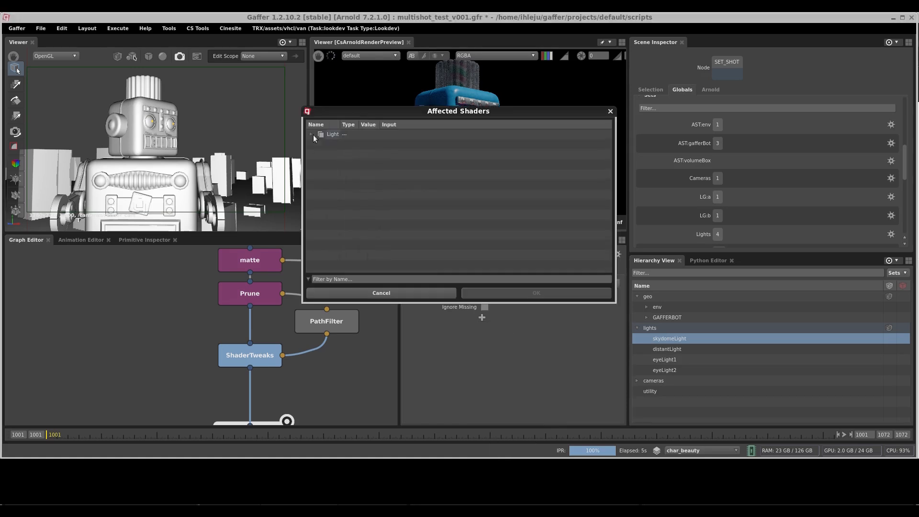
{"action": "left_click", "coordinate": [311, 133]}
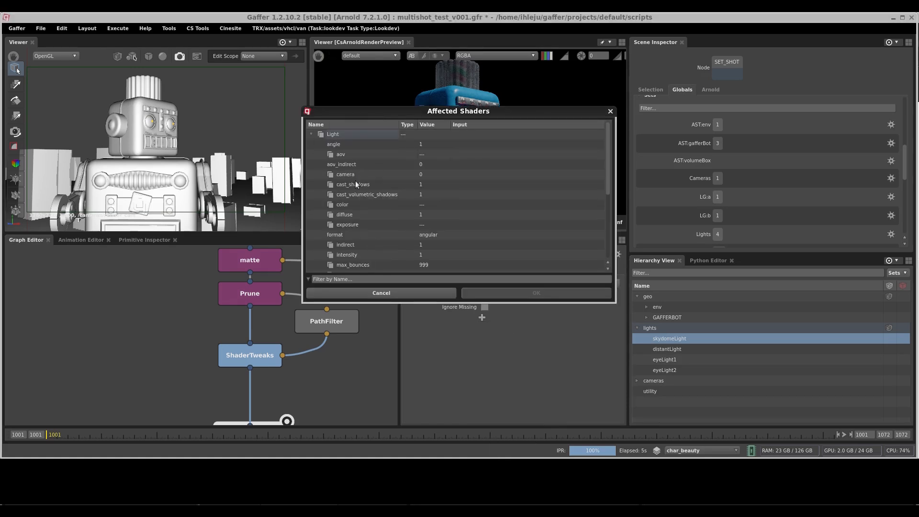
{"action": "left_click", "coordinate": [352, 205]}
{"action": "left_click", "coordinate": [516, 291]}
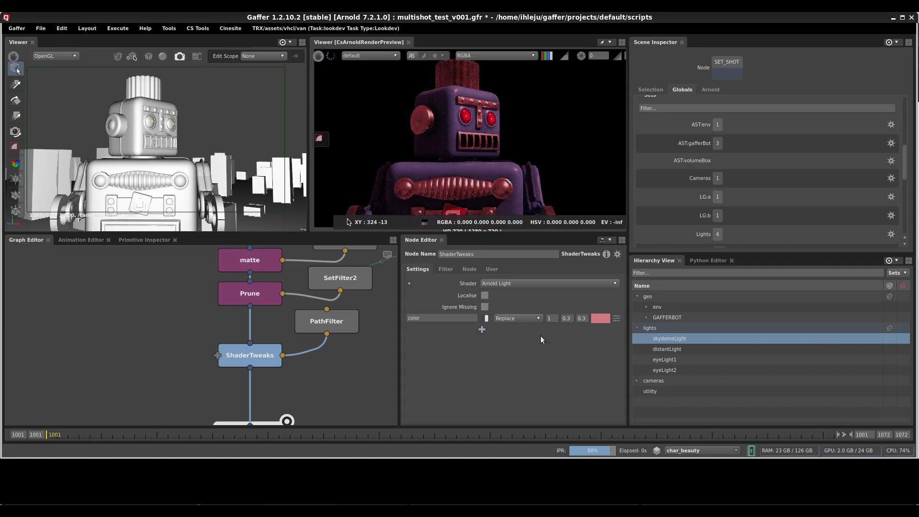
- Set the green and blue components of the color tweak to 1 so the color is 1, 1, 1
{"action": "double_click", "coordinate": [566, 318]}
{"action": "type", "text": "1"}
{"action": "key", "text": "Tab"}
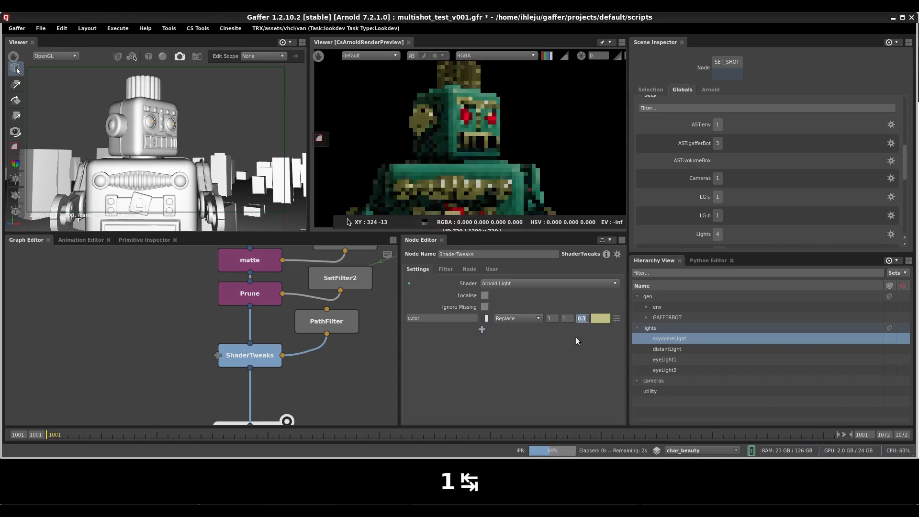
{"action": "type", "text": "1"}
{"action": "key", "text": "Tab"}
- Add an exposure tweak from the affected light shaders with value 0, and compare the render with ShaderTweaks disabled and enabled
{"action": "left_click", "coordinate": [481, 329]}
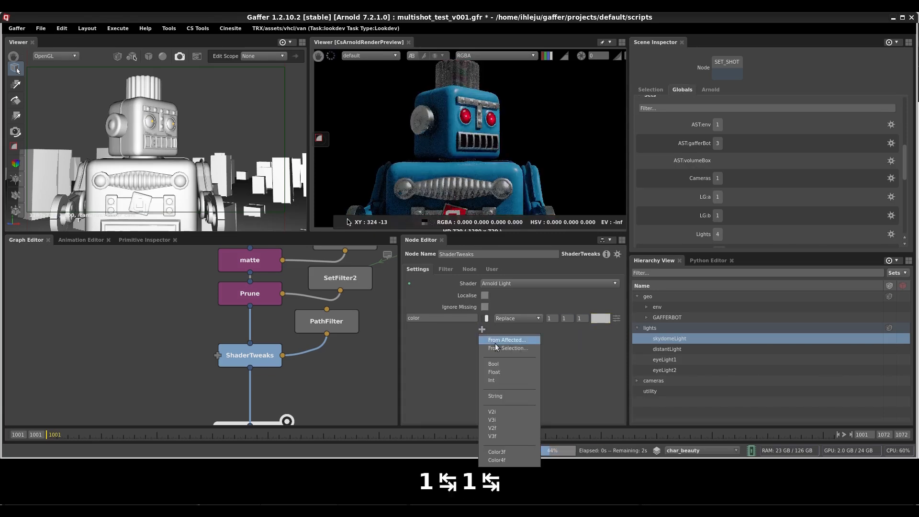
{"action": "left_click", "coordinate": [496, 341]}
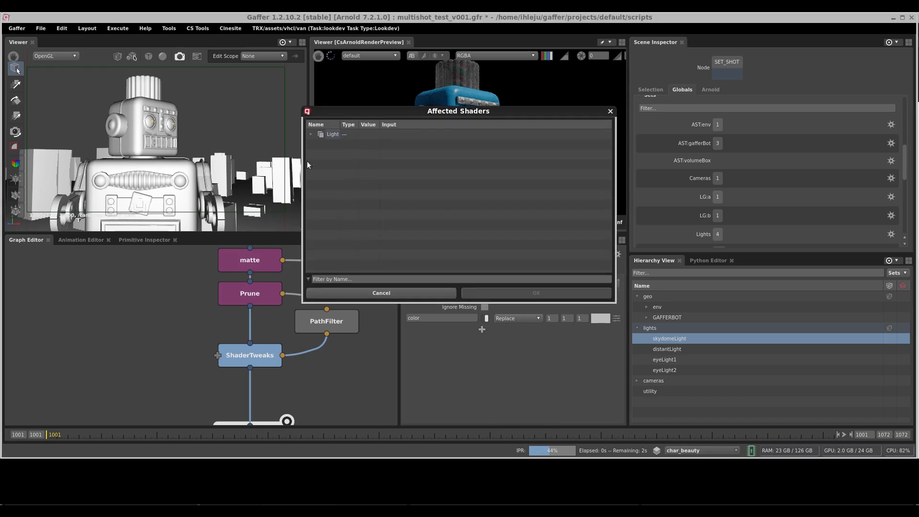
{"action": "left_click", "coordinate": [310, 134]}
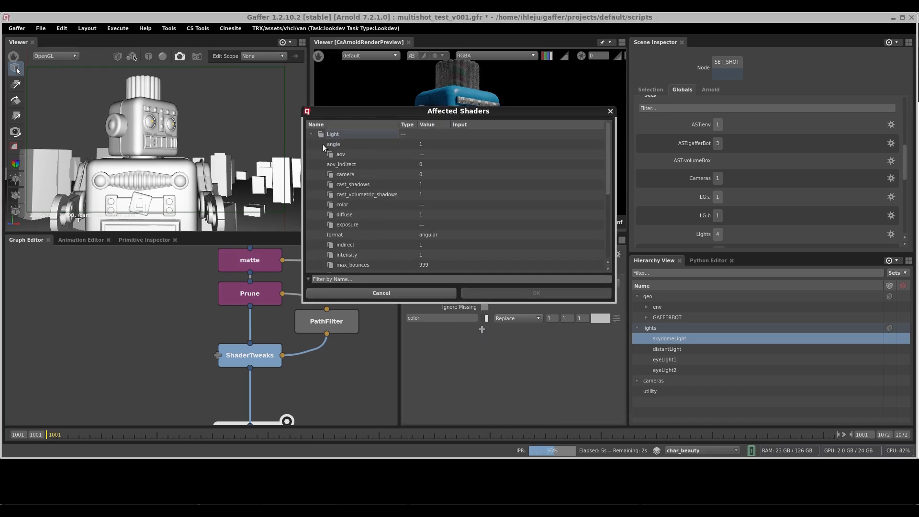
{"action": "left_click", "coordinate": [347, 224]}
{"action": "left_click", "coordinate": [513, 293]}
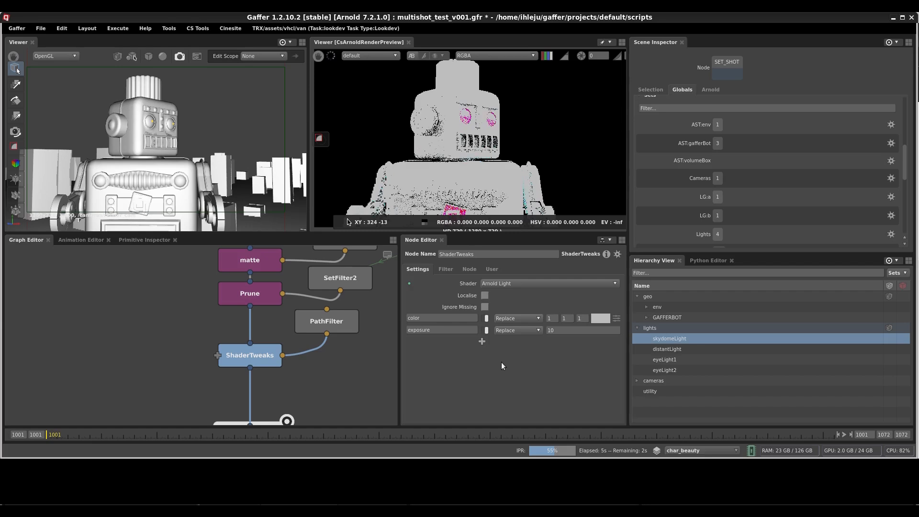
{"action": "double_click", "coordinate": [573, 331]}
{"action": "type", "text": "0"}
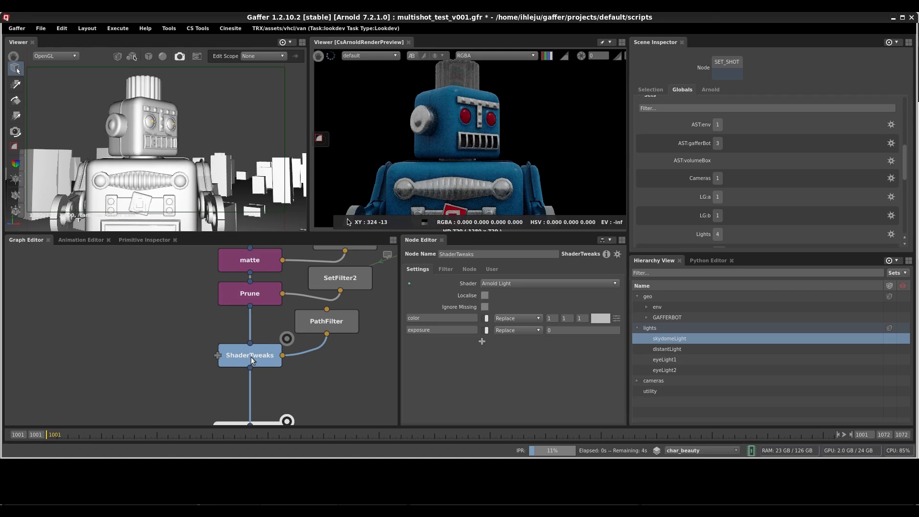
{"action": "type", "text": "d"}
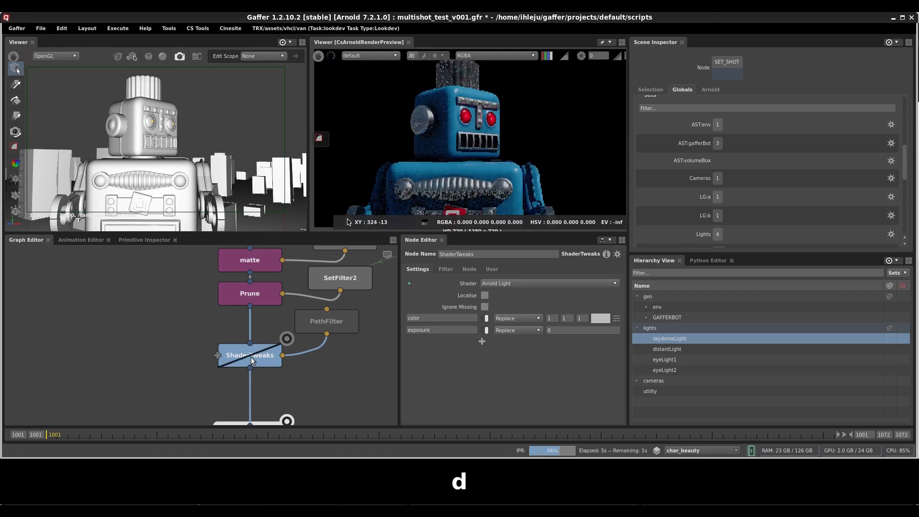
{"action": "type", "text": "d"}
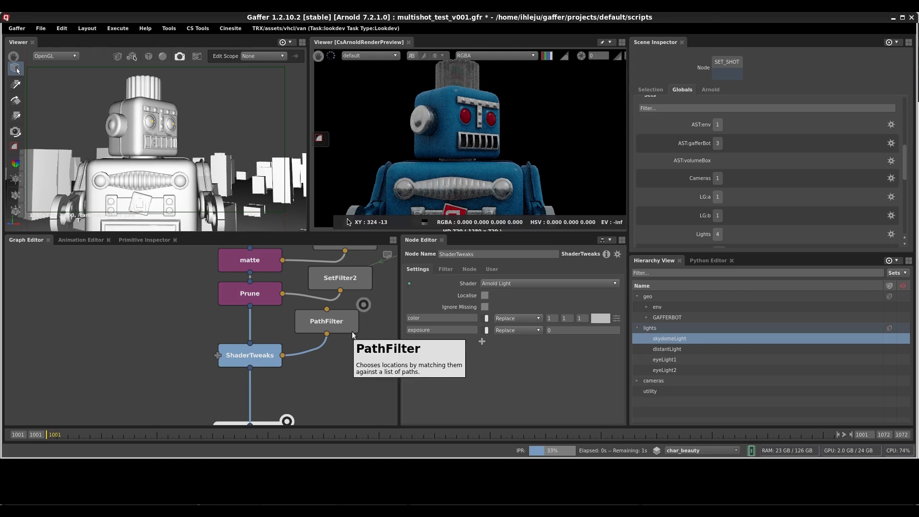
- Change the color tweak's mode to Multiply and the exposure tweak's mode to Add
{"action": "left_click", "coordinate": [529, 318]}
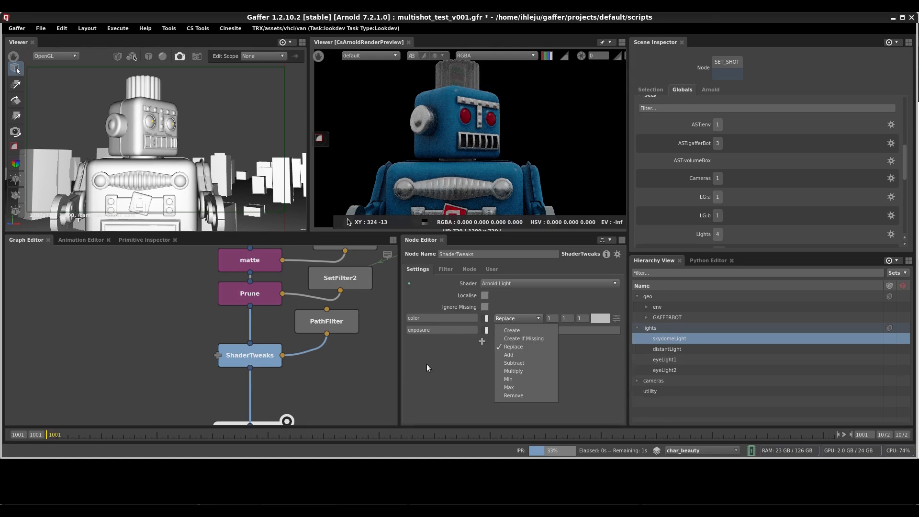
{"action": "left_click", "coordinate": [427, 363]}
{"action": "left_click", "coordinate": [515, 318]}
{"action": "left_click", "coordinate": [520, 371]}
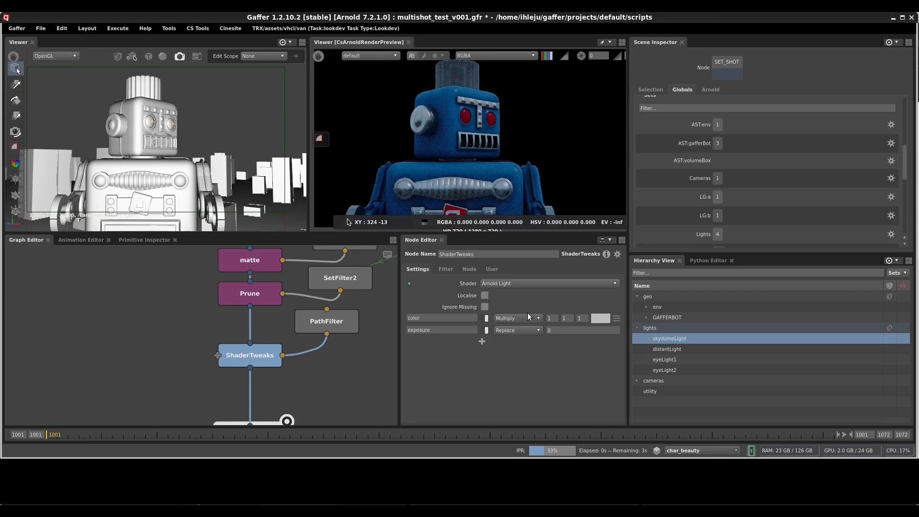
{"action": "left_click", "coordinate": [511, 330]}
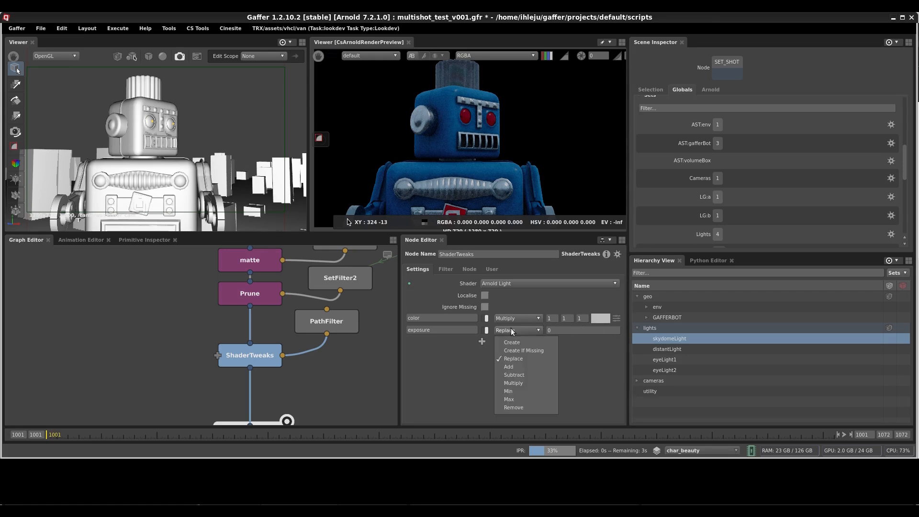
{"action": "left_click", "coordinate": [518, 366]}
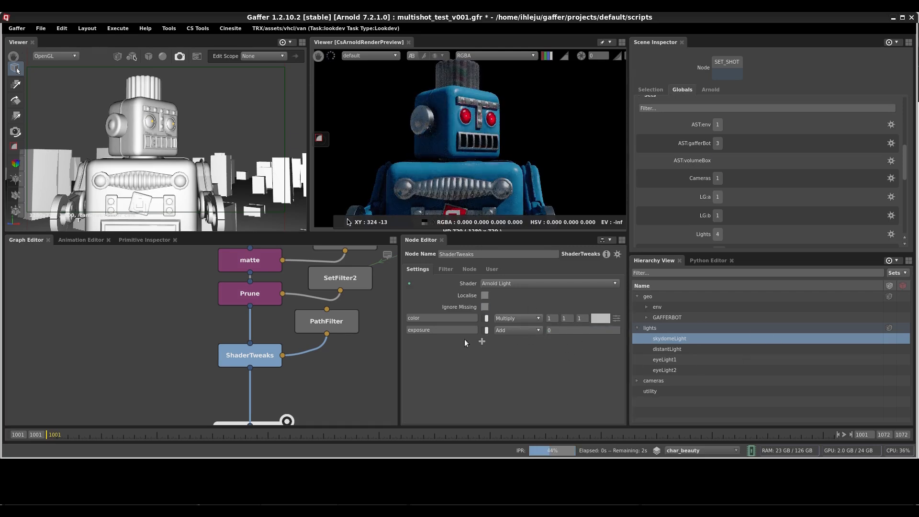
- Toggle the ShaderTweaks node off and on repeatedly to compare the render with and without its tweaks
{"action": "key", "text": "d"}
{"action": "key", "text": "d"}
{"action": "key", "text": "d"}
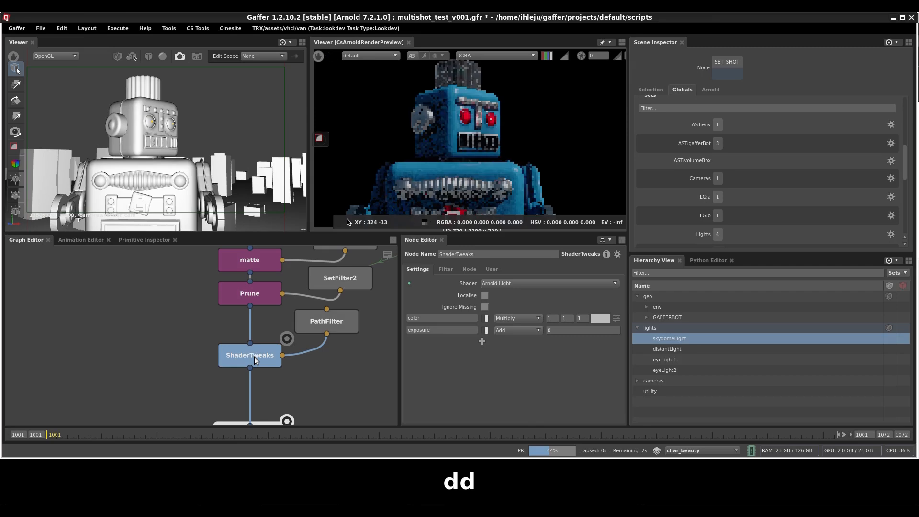
{"action": "key", "text": "d"}
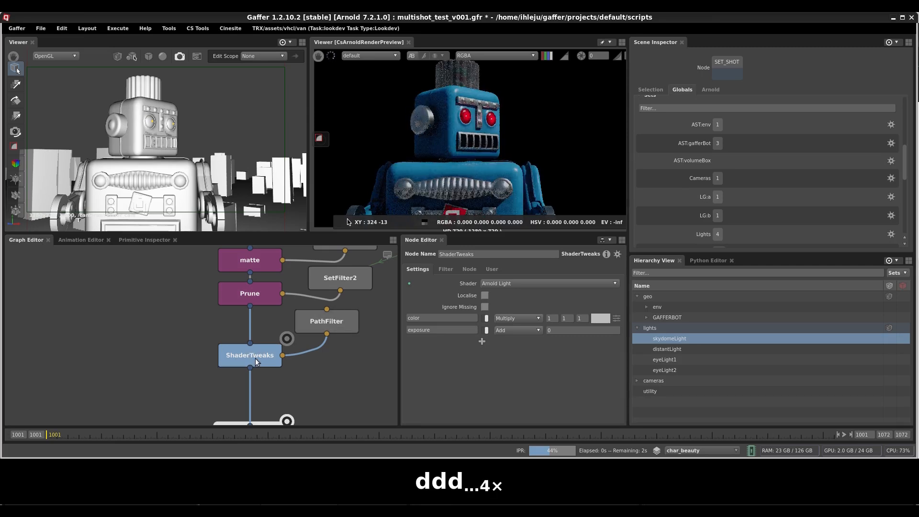
- Create a ShaderQuery node beside the main node chain and connect its scene input to the output of Prune
{"action": "middle_click_drag", "start_coordinate": [217, 357], "coordinate": [265, 359]}
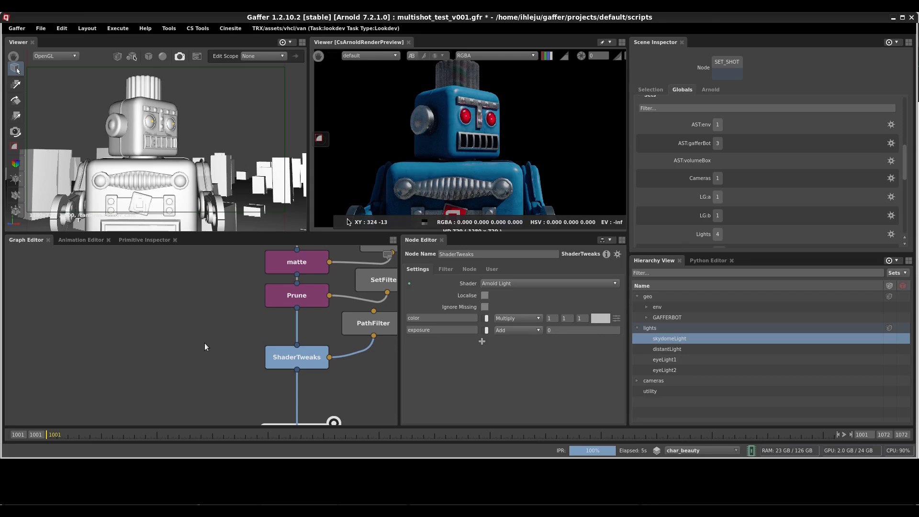
{"action": "left_click", "coordinate": [197, 330]}
{"action": "key", "text": "Tab"}
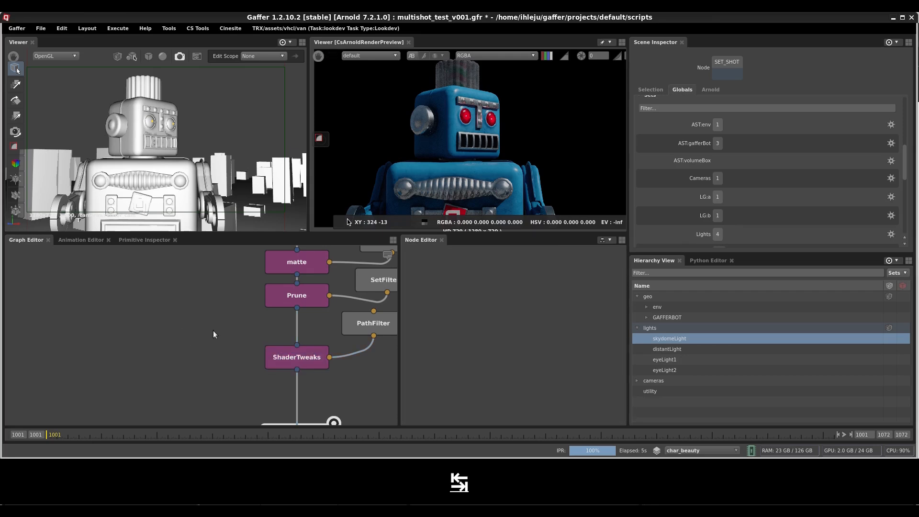
{"action": "type", "text": "shaderq"}
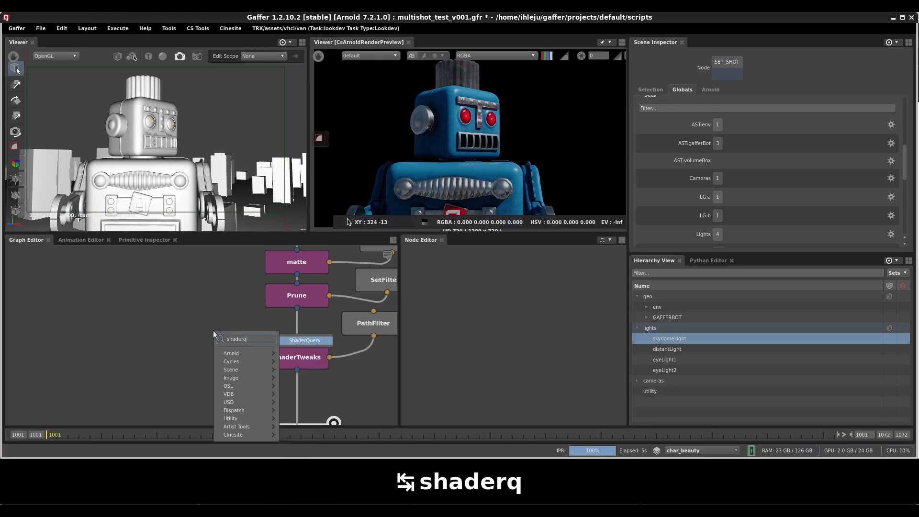
{"action": "key", "text": "Return"}
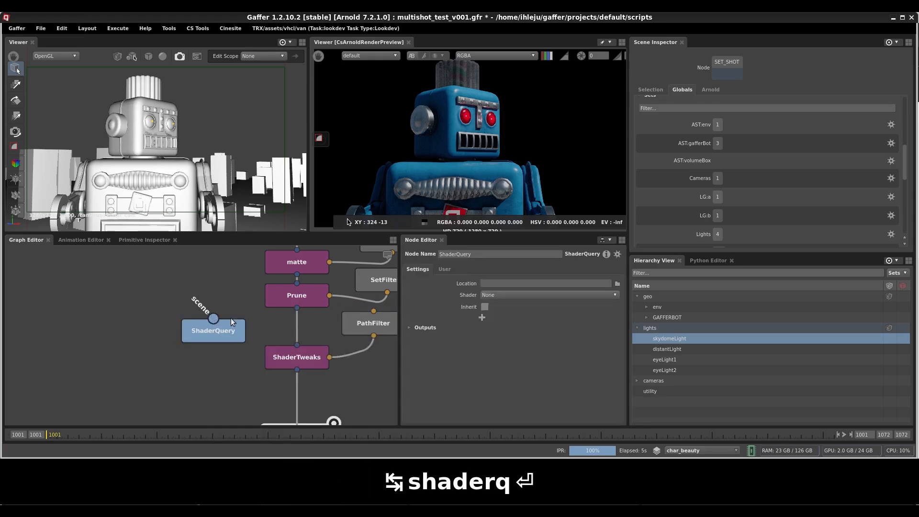
{"action": "left_click_drag", "start_coordinate": [214, 318], "coordinate": [298, 300]}
{"action": "left_click_drag", "start_coordinate": [228, 331], "coordinate": [196, 340]}
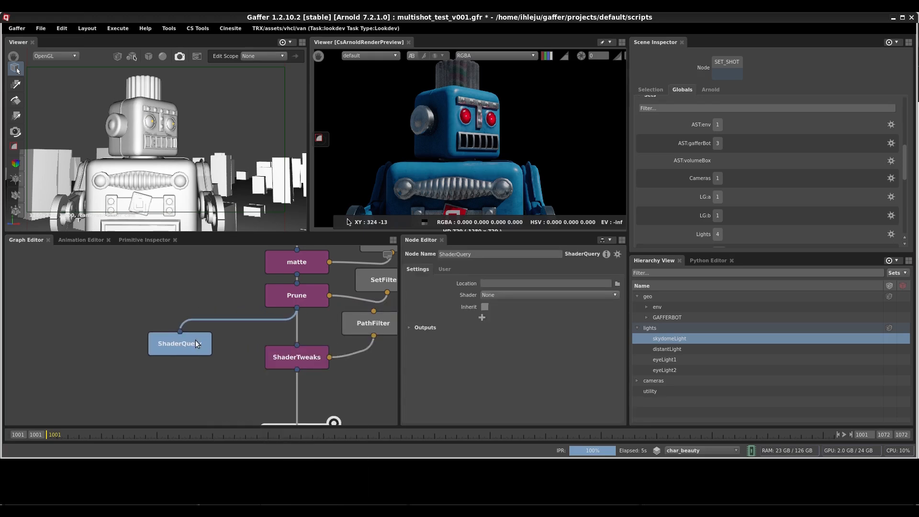
- Expand the ShaderQuery outputs, set the query location to /lights/skydomeLight and choose Arnold Light as the shader
{"action": "left_click", "coordinate": [429, 329]}
{"action": "left_click_drag", "start_coordinate": [684, 338], "coordinate": [508, 283]}
{"action": "left_click", "coordinate": [501, 294]}
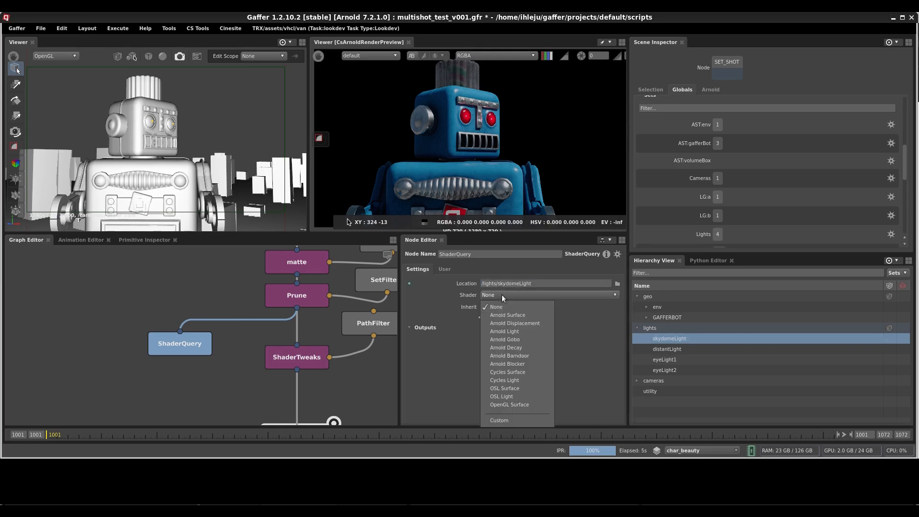
{"action": "left_click", "coordinate": [503, 333]}
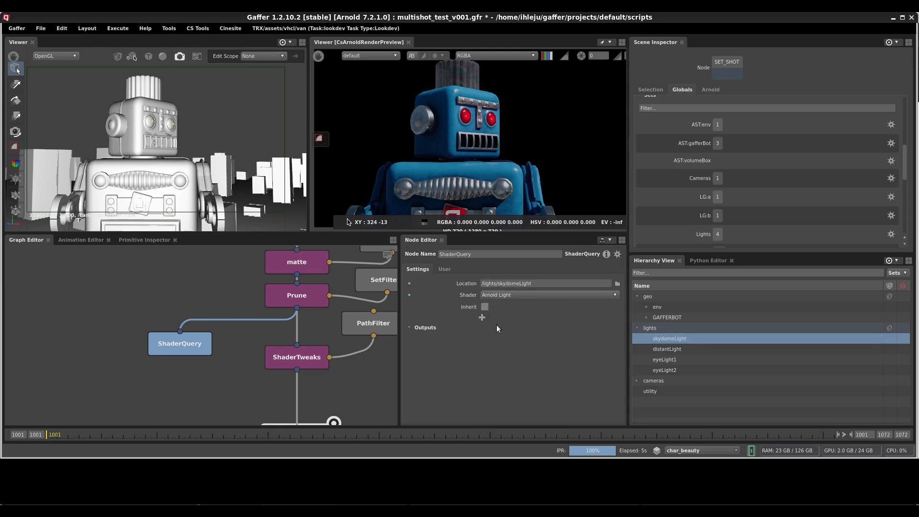
- Add a query for the skydome light's aov parameter, picked from the shaders at the queried location
{"action": "left_click", "coordinate": [482, 317]}
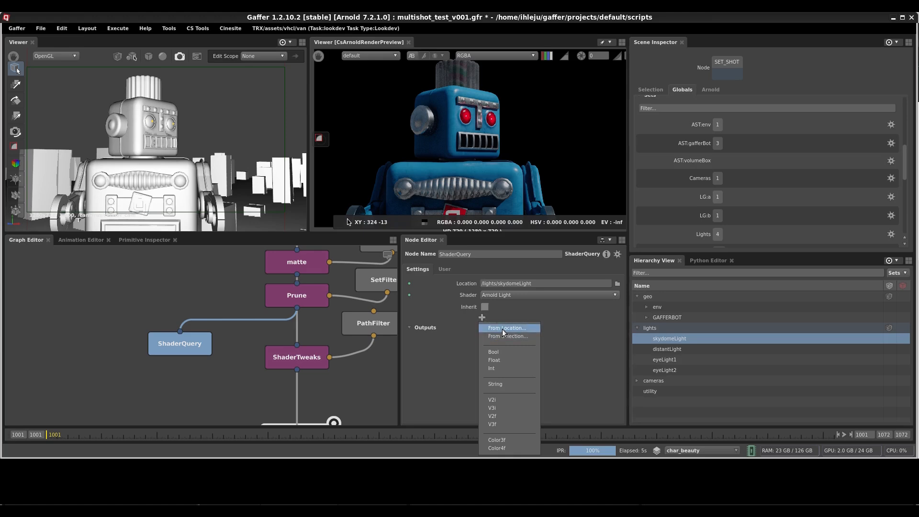
{"action": "left_click", "coordinate": [501, 328]}
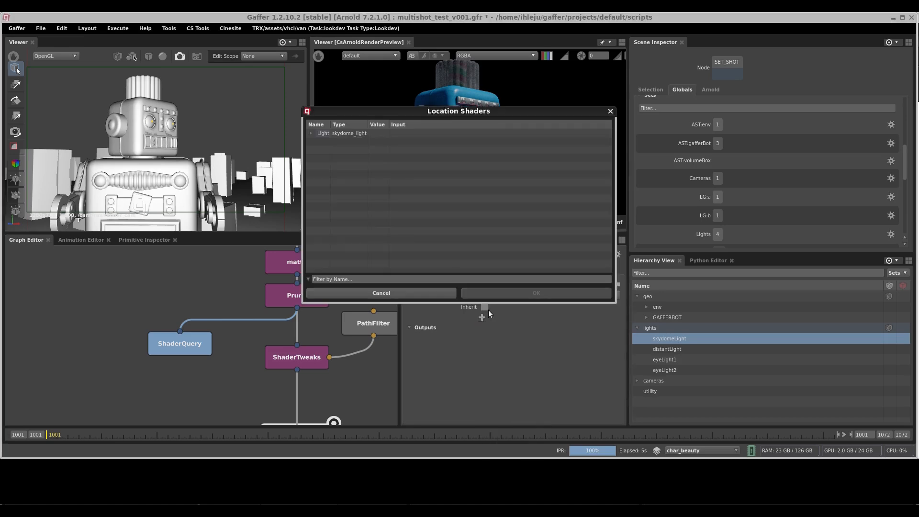
{"action": "left_click", "coordinate": [309, 133]}
{"action": "left_click", "coordinate": [336, 142]}
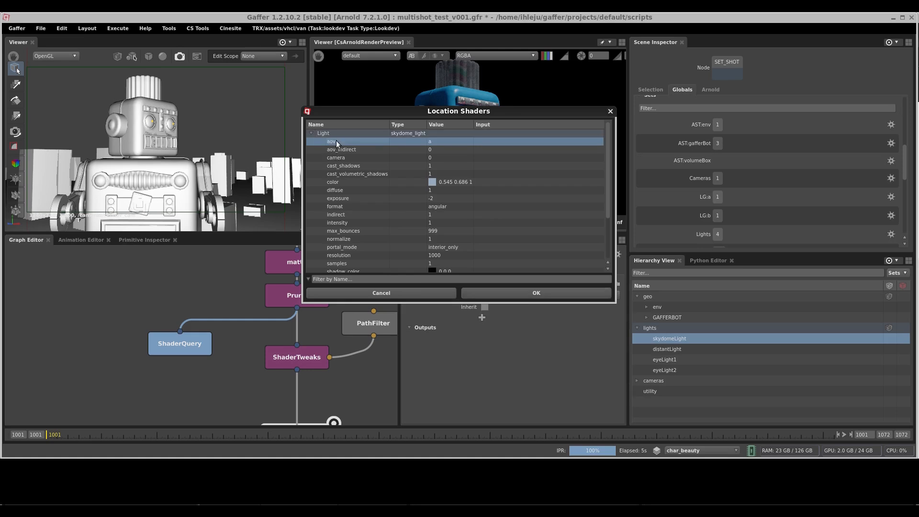
{"action": "left_click", "coordinate": [518, 291]}
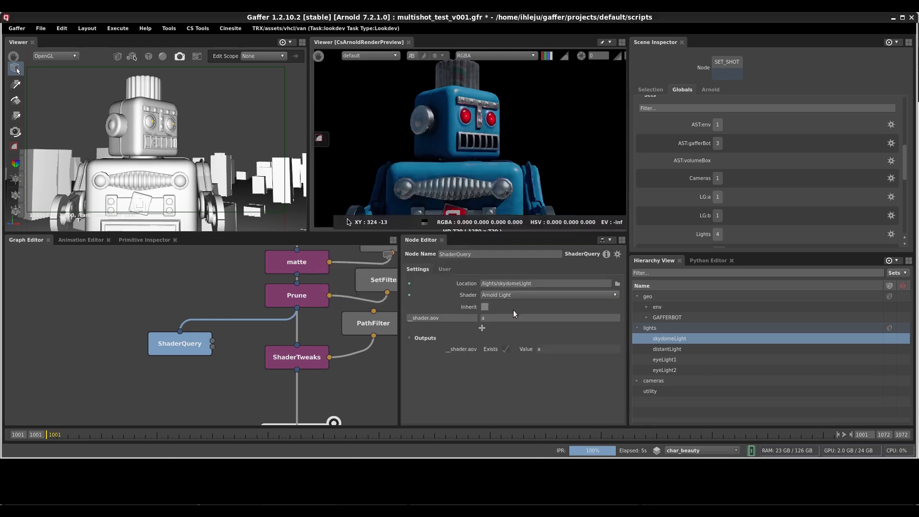
- Clear the default value of the aov query and review the query's parameter name, location and output value
{"action": "left_click", "coordinate": [495, 319]}
{"action": "key", "text": "BackSpace"}
{"action": "double_click", "coordinate": [446, 318]}
{"action": "left_click", "coordinate": [457, 334]}
{"action": "left_click_drag", "start_coordinate": [540, 285], "coordinate": [470, 302]}
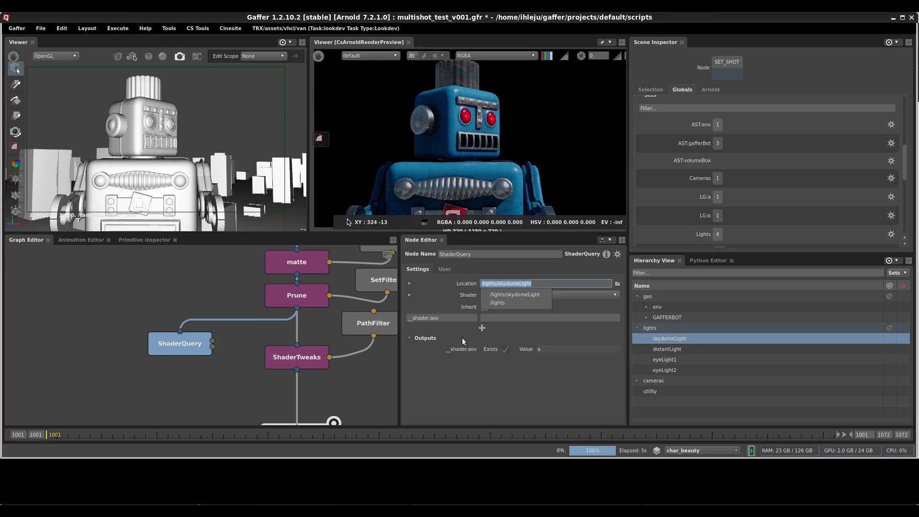
{"action": "left_click", "coordinate": [462, 338]}
{"action": "left_click", "coordinate": [515, 378]}
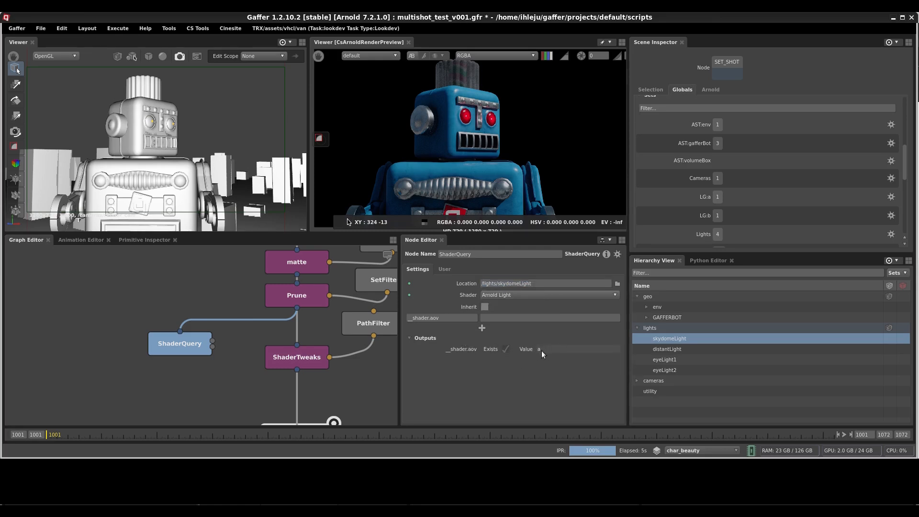
- Point the ShaderQuery location at the distant light and at eyeLight1 to check the aov value of each
{"action": "left_click", "coordinate": [673, 349]}
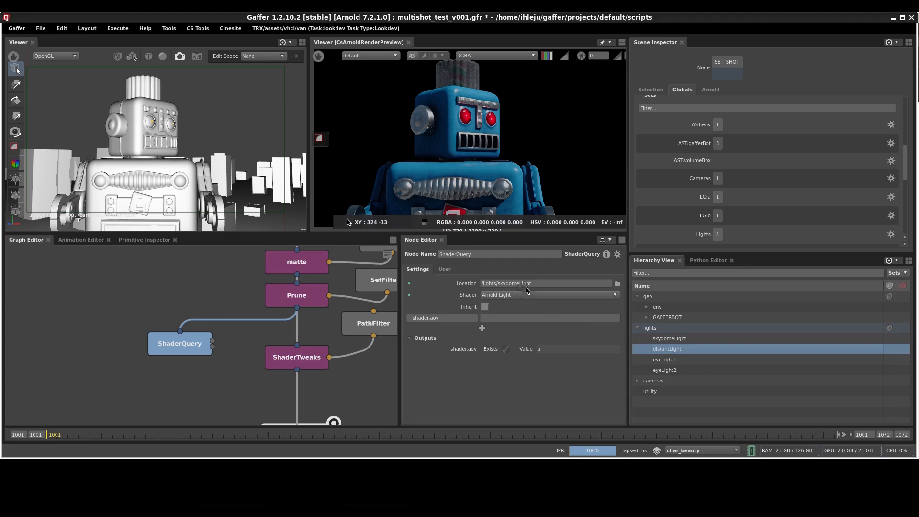
{"action": "left_click_drag", "start_coordinate": [526, 286], "coordinate": [524, 283]}
{"action": "left_click_drag", "start_coordinate": [674, 362], "coordinate": [532, 282]}
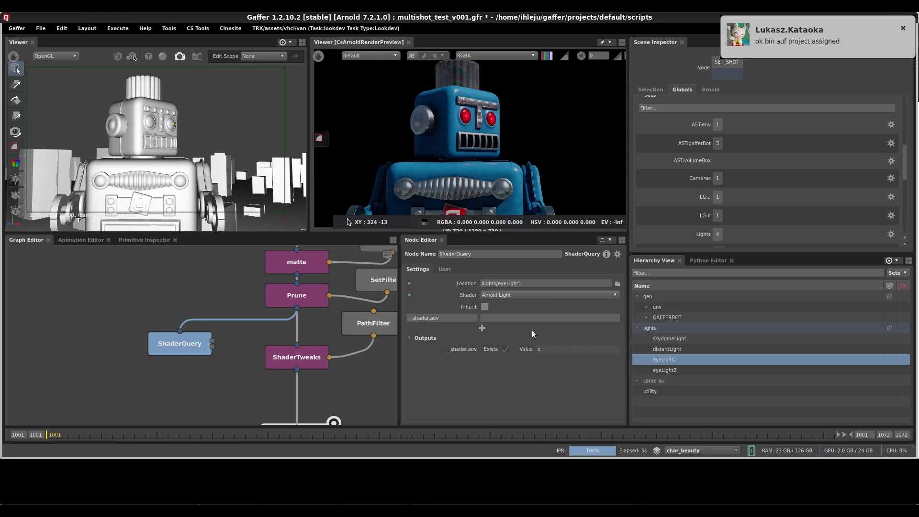
{"action": "left_click", "coordinate": [534, 284]}
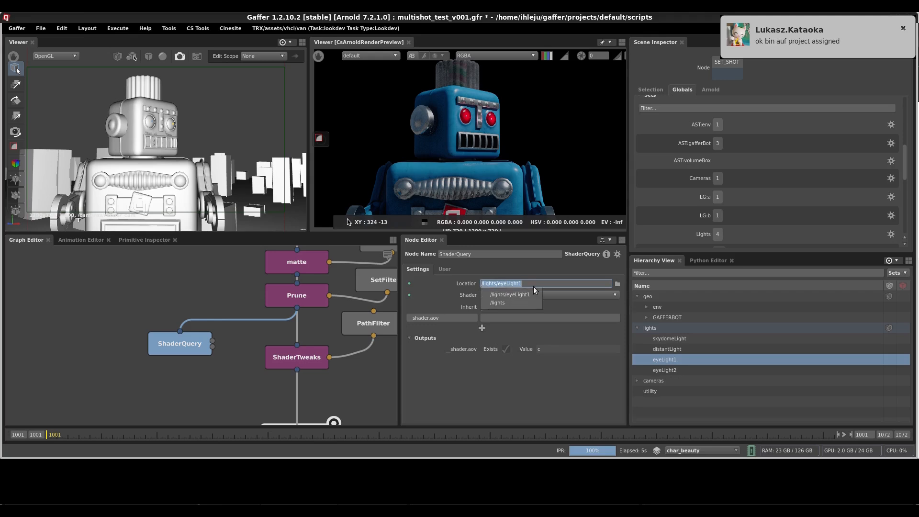
{"action": "left_click", "coordinate": [564, 375]}
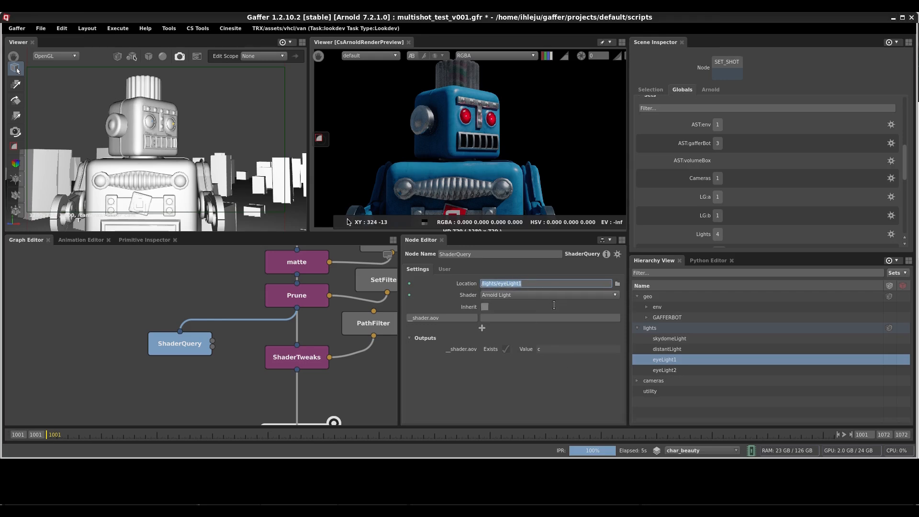
- Set the ShaderQuery location to ${scene:path} so the query evaluates each light's own path
{"action": "left_click", "coordinate": [671, 350]}
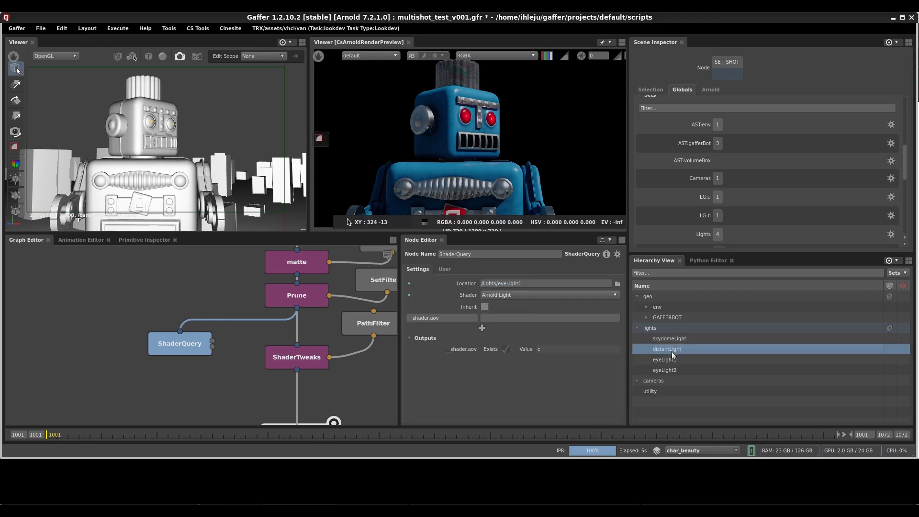
{"action": "left_click", "coordinate": [536, 284]}
{"action": "type", "text": "${"}
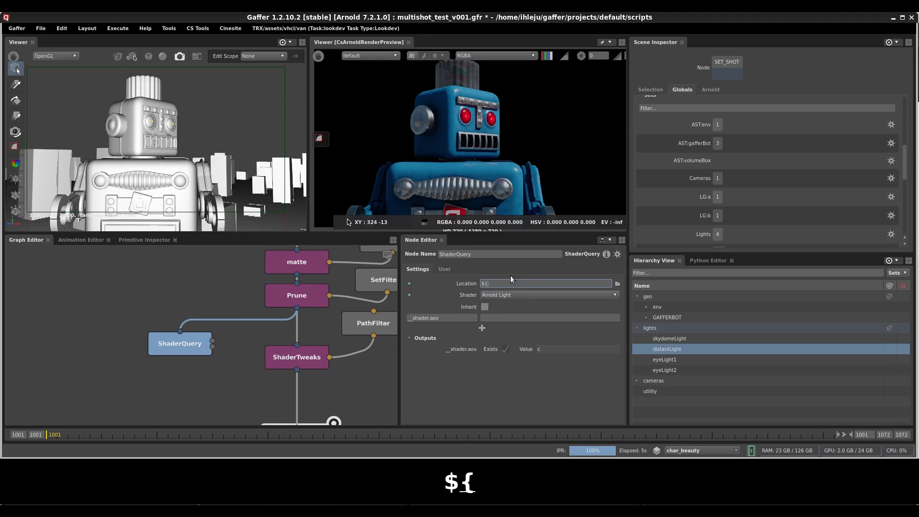
{"action": "type", "text": "scene:pa"}
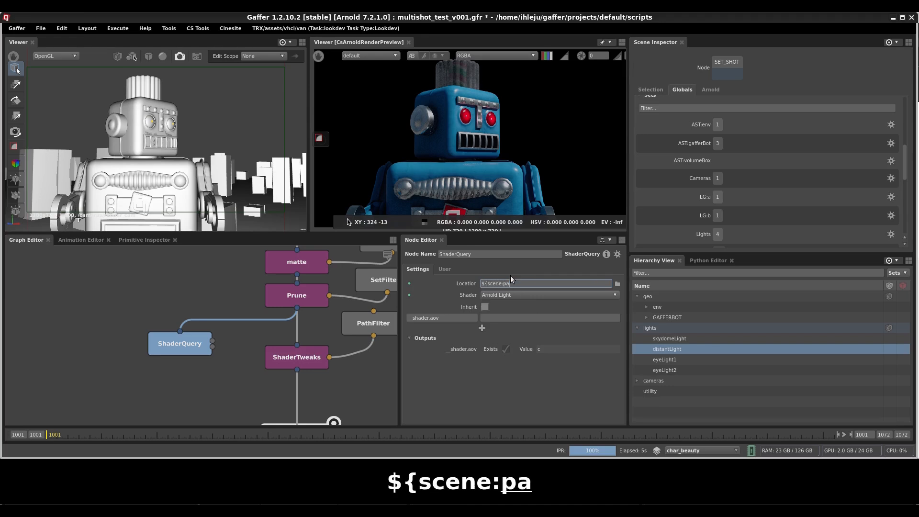
{"action": "type", "text": "th}"}
{"action": "key", "text": "Return"}
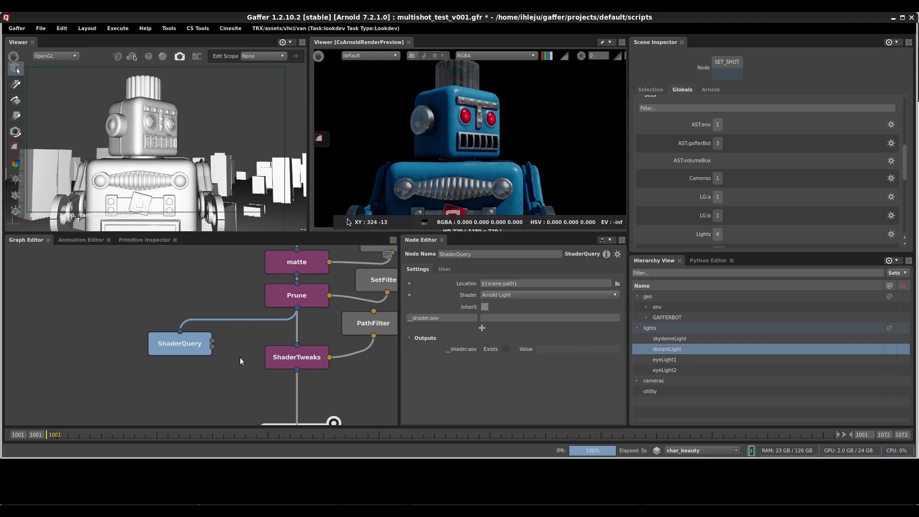
- Create a spreadsheet driving the ShaderTweaks color value and add the exposure value to the same spreadsheet
{"action": "left_click", "coordinate": [295, 359]}
{"action": "left_click", "coordinate": [196, 349]}
{"action": "left_click", "coordinate": [310, 363]}
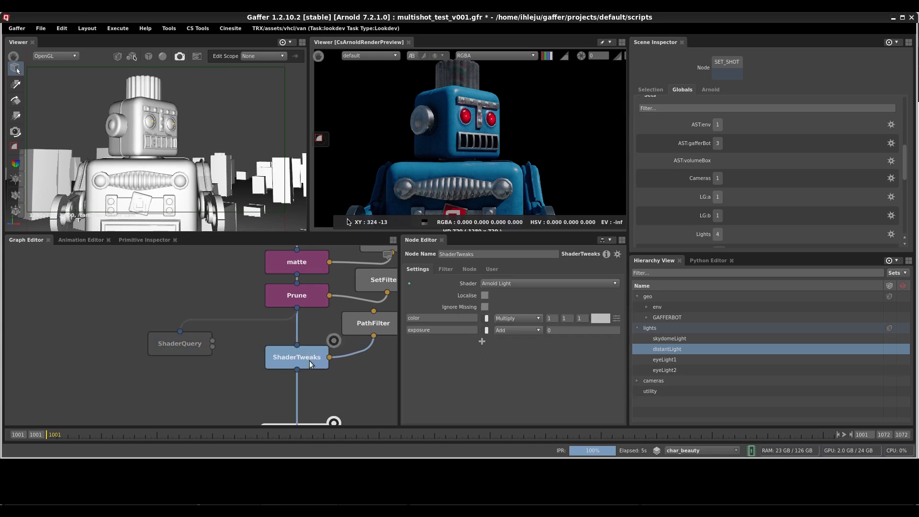
{"action": "right_click", "coordinate": [599, 318]}
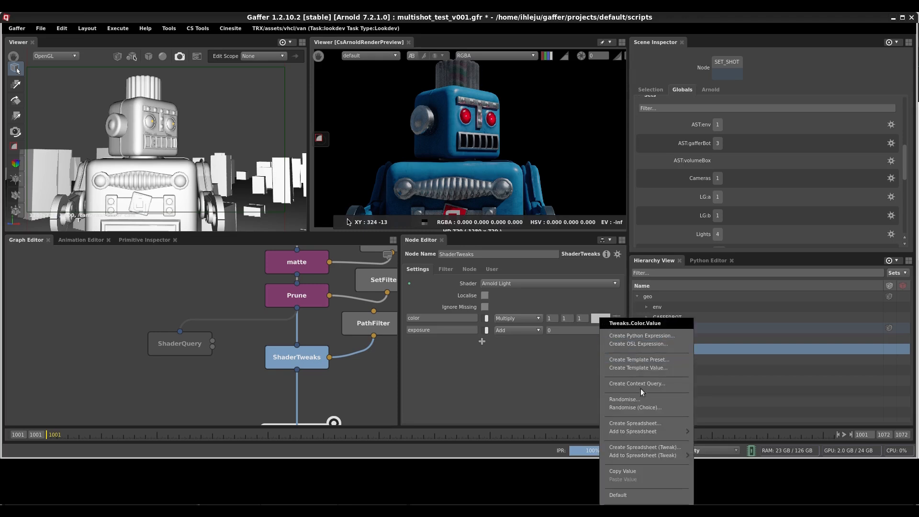
{"action": "left_click", "coordinate": [638, 423]}
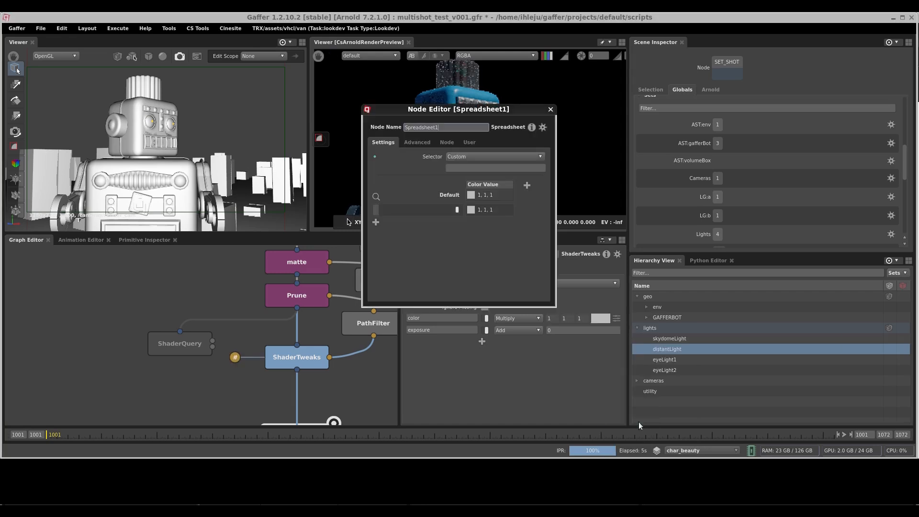
{"action": "right_click", "coordinate": [584, 331]}
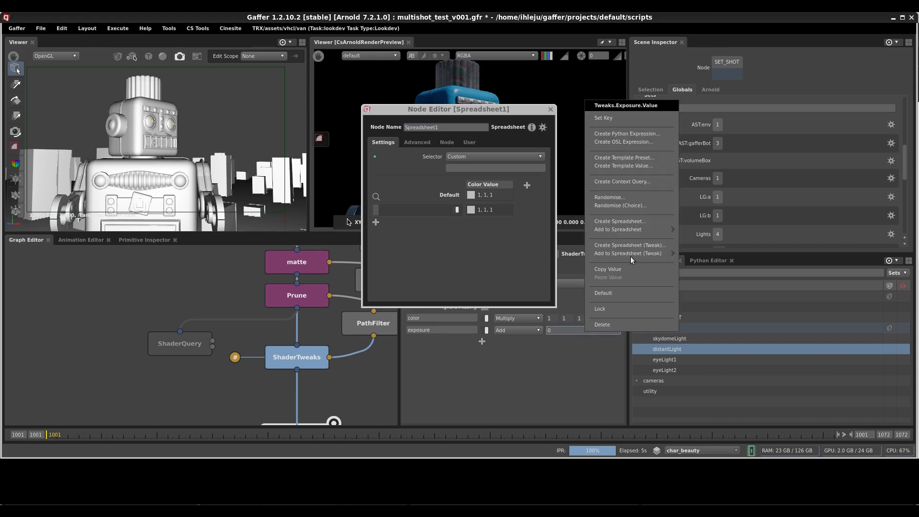
{"action": "mouse_move", "coordinate": [643, 231]}
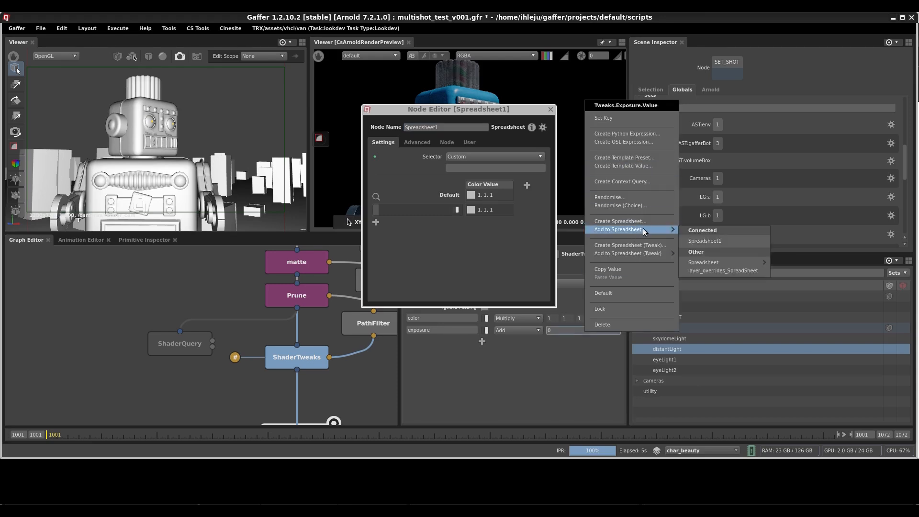
{"action": "left_click", "coordinate": [707, 241]}
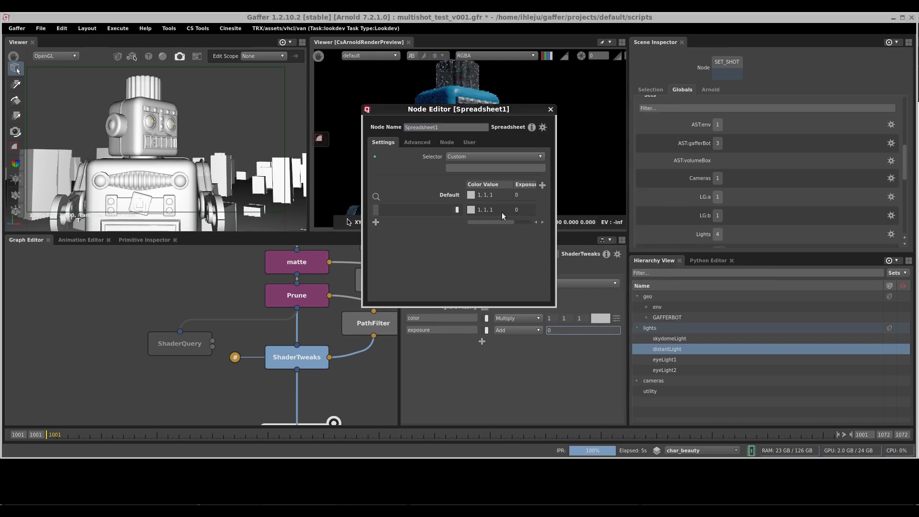
- Arrange the spreadsheet editor beside the ShaderQuery settings and connect the query's aov output value to the spreadsheet's selector
{"action": "left_click_drag", "start_coordinate": [545, 109], "coordinate": [696, 216]}
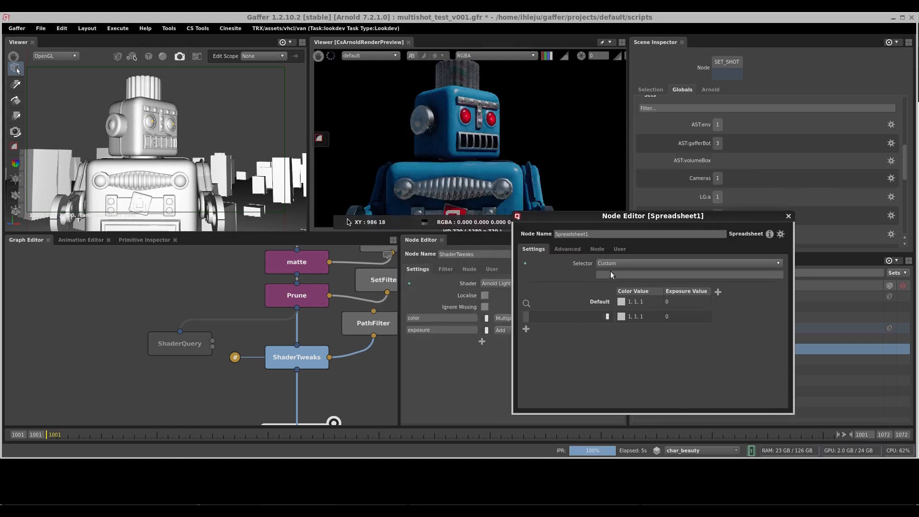
{"action": "left_click_drag", "start_coordinate": [546, 242], "coordinate": [562, 280]}
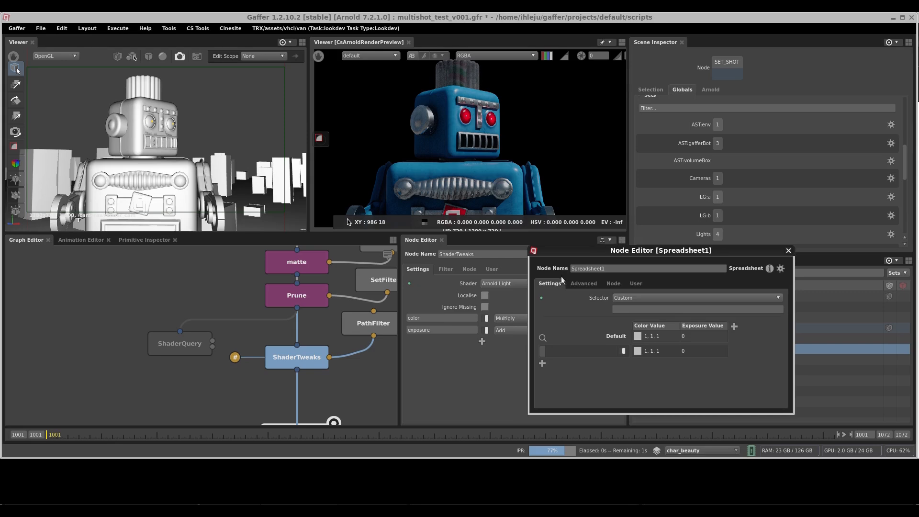
{"action": "left_click", "coordinate": [181, 346]}
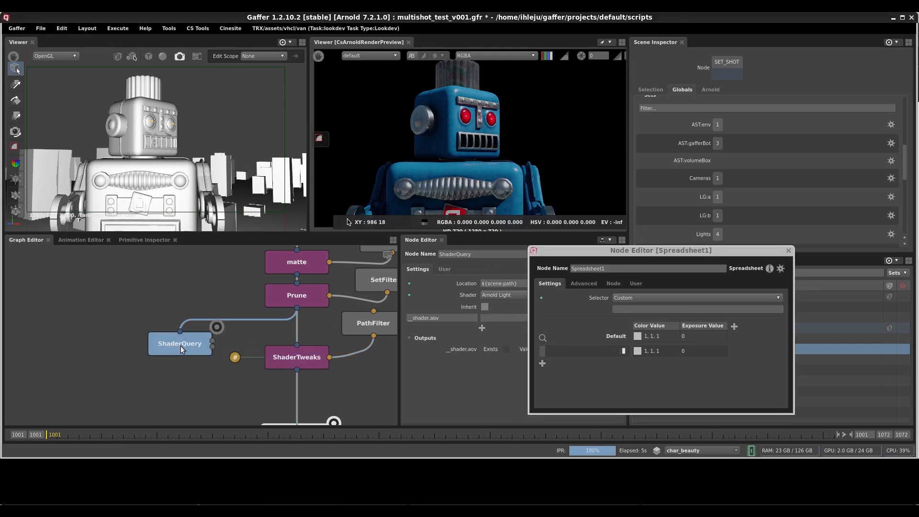
{"action": "left_click_drag", "start_coordinate": [592, 355], "coordinate": [611, 353], "text": "alt"}
{"action": "right_click_drag", "start_coordinate": [586, 351], "coordinate": [634, 352], "text": "alt"}
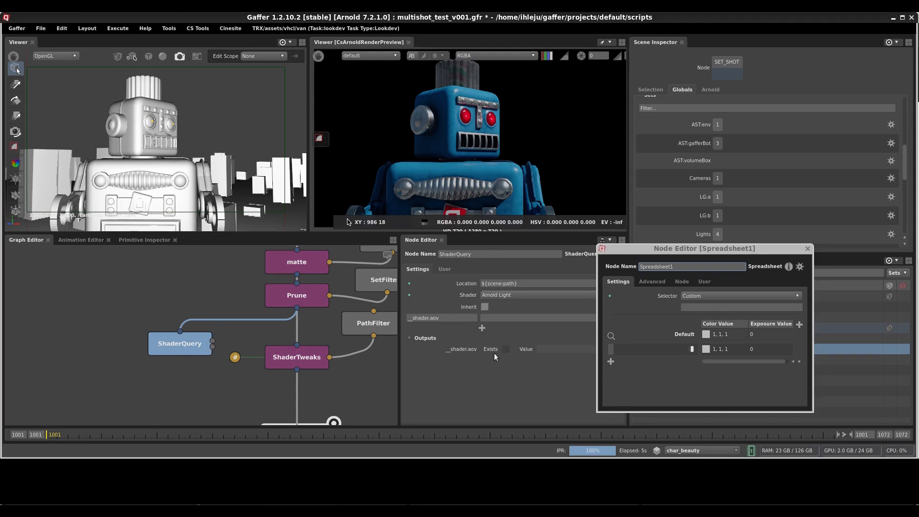
{"action": "left_click_drag", "start_coordinate": [526, 349], "coordinate": [693, 305]}
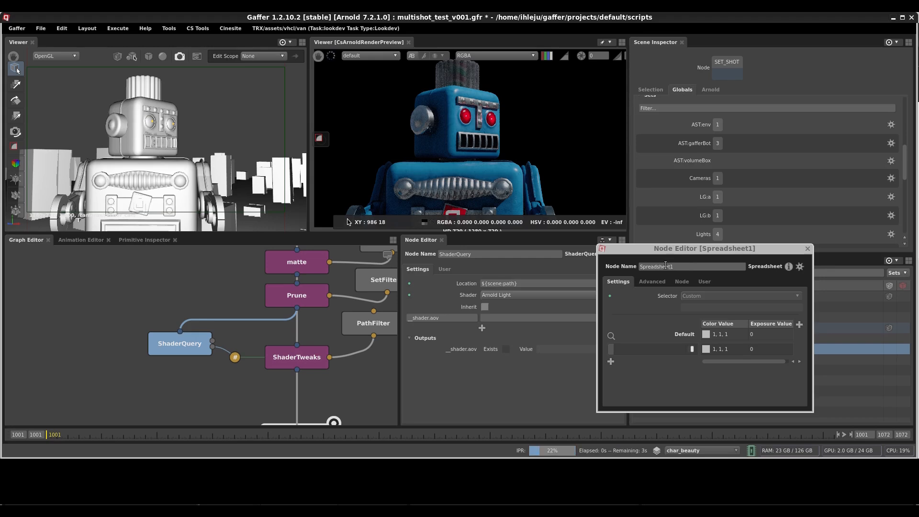
- Name the first spreadsheet row a and set its color value to red, 1, 0.13, 0.13
{"action": "left_click", "coordinate": [642, 348]}
{"action": "right_click_drag", "start_coordinate": [645, 351], "coordinate": [577, 342], "text": "alt"}
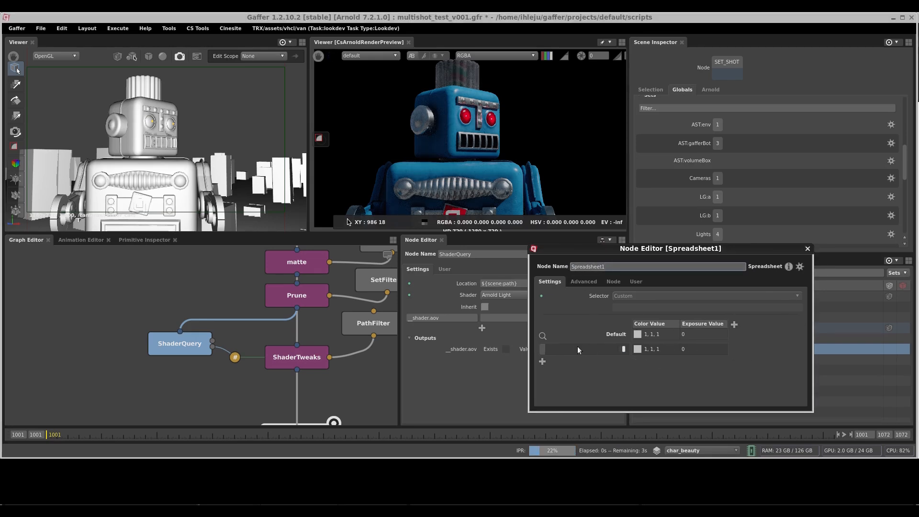
{"action": "left_click", "coordinate": [585, 347]}
{"action": "double_click", "coordinate": [575, 349]}
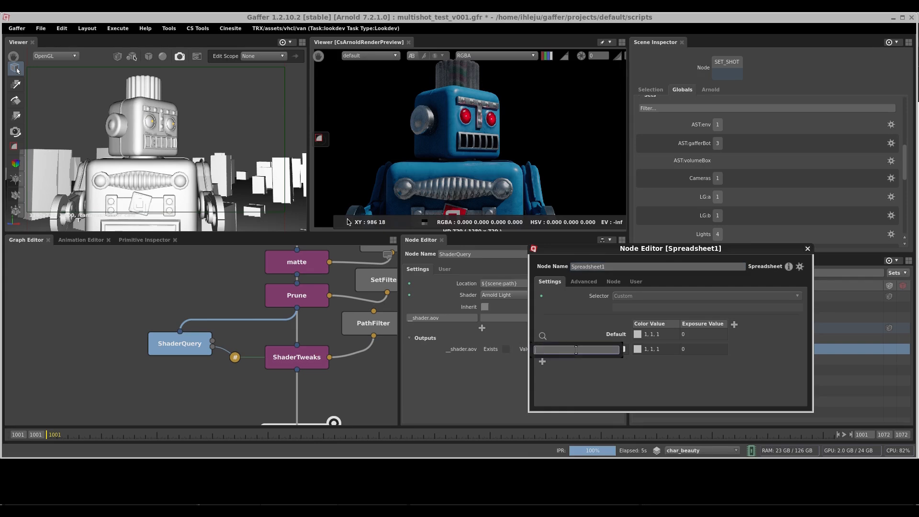
{"action": "type", "text": "a"}
{"action": "left_click", "coordinate": [592, 370]}
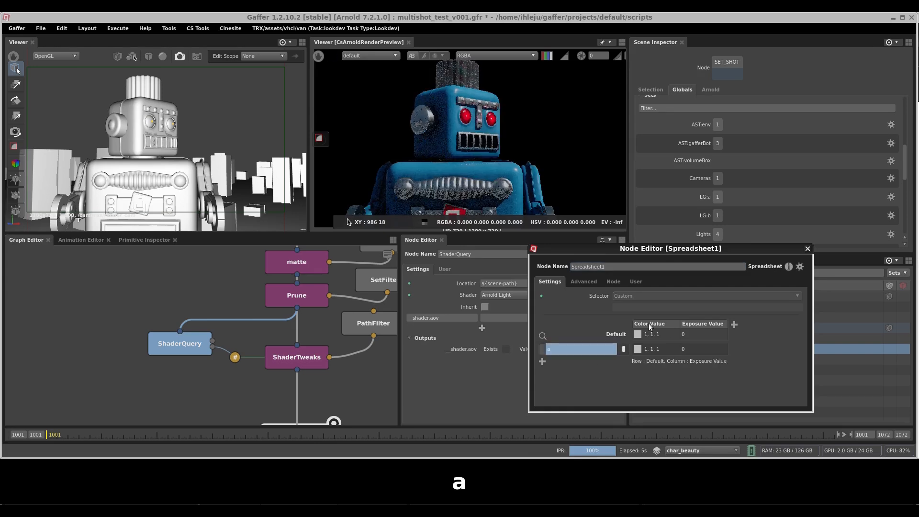
{"action": "double_click", "coordinate": [639, 348]}
{"action": "left_click_drag", "start_coordinate": [676, 371], "coordinate": [696, 372]}
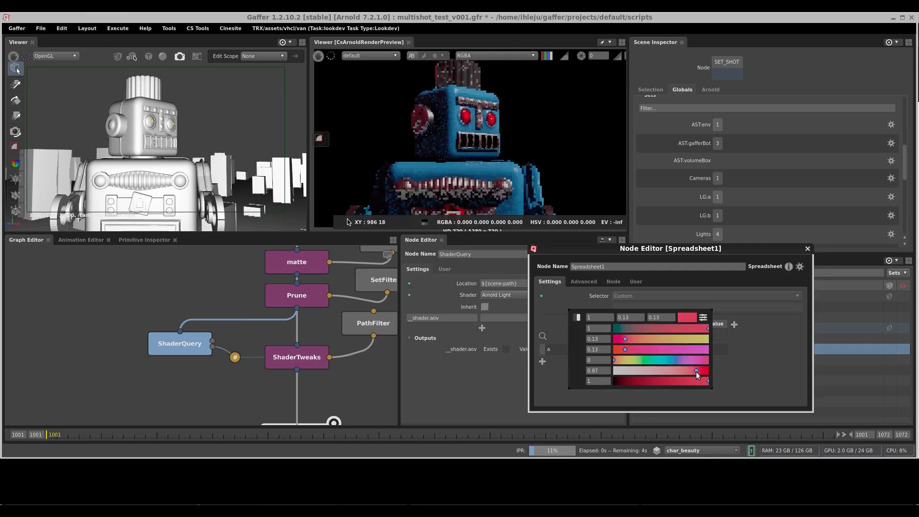
{"action": "left_click", "coordinate": [771, 360]}
- Show the light_group_a layer in the render view and set row a's exposure value to 2.66
{"action": "left_click", "coordinate": [469, 54]}
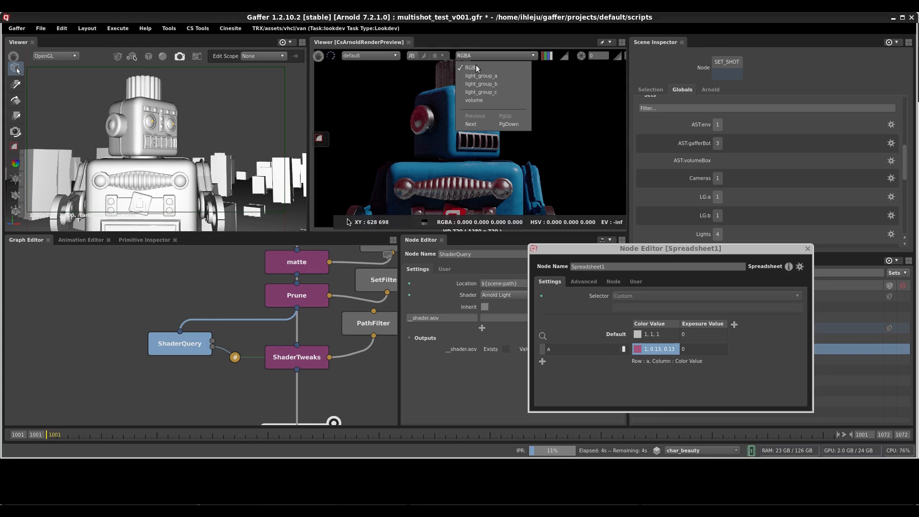
{"action": "left_click", "coordinate": [481, 78]}
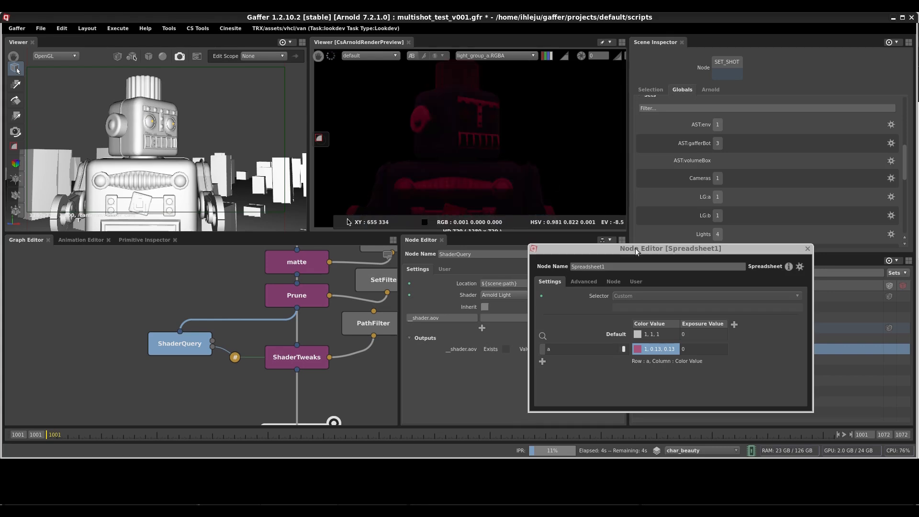
{"action": "double_click", "coordinate": [703, 347]}
{"action": "type", "text": "2.66"}
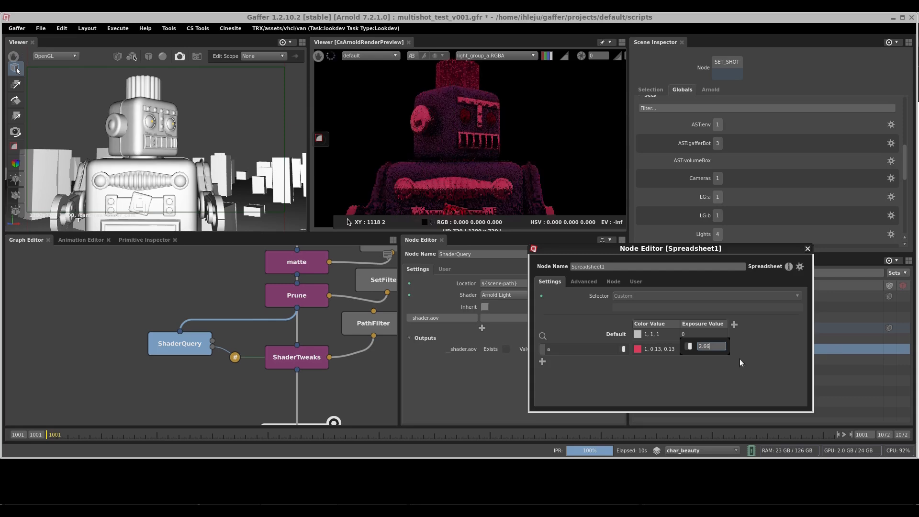
{"action": "key", "text": "Return"}
- Return the render view to RGBA and toggle the ShaderTweaks node off and on to compare the lighting
{"action": "left_click", "coordinate": [490, 57]}
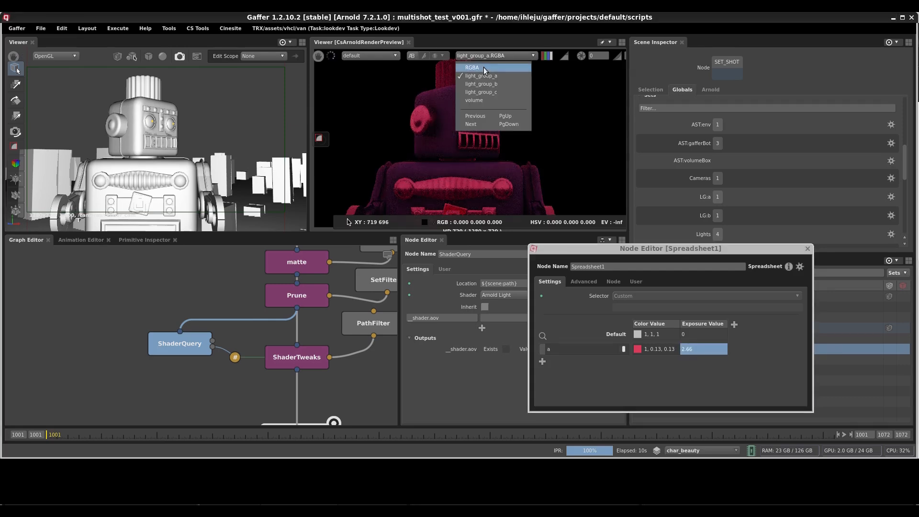
{"action": "left_click", "coordinate": [484, 67]}
{"action": "left_click", "coordinate": [308, 357]}
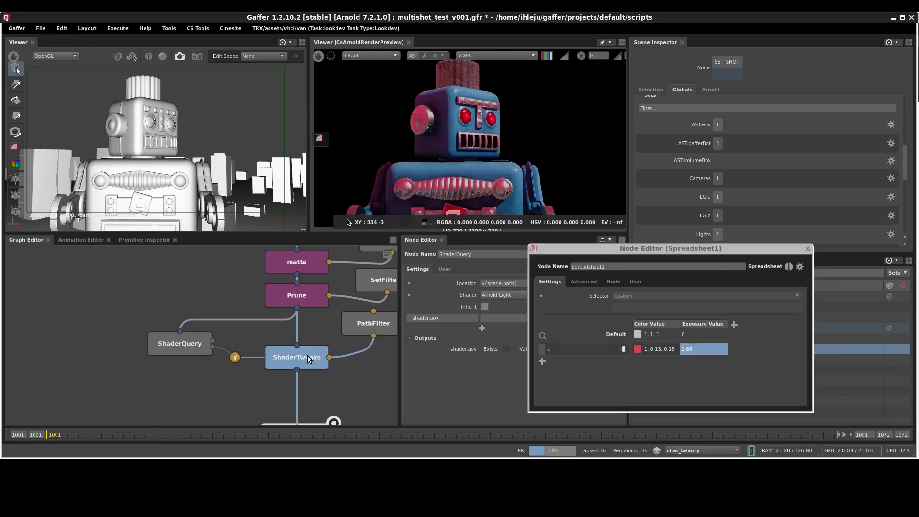
{"action": "key", "text": "d"}
{"action": "key", "text": "d"}
{"action": "key", "text": "d"}
{"action": "key", "text": "d"}
{"action": "key", "text": "d"}
{"action": "key", "text": "d"}
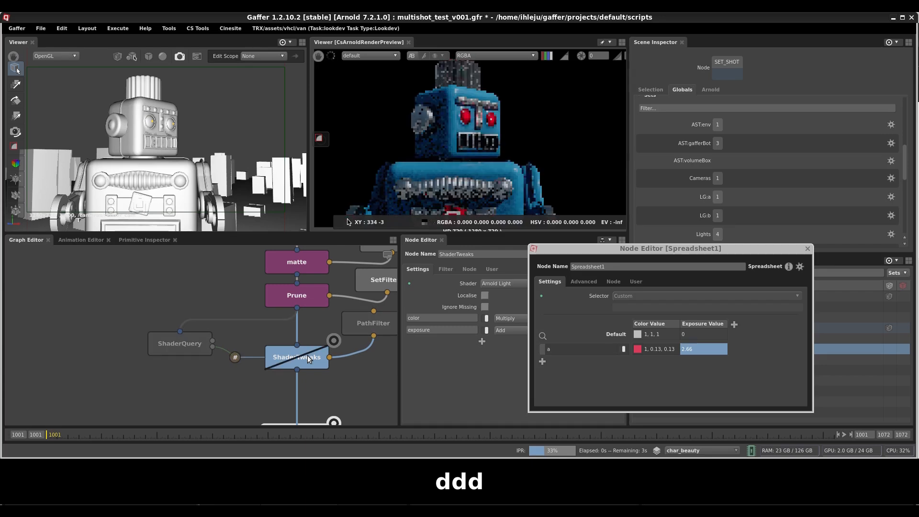
- Add a spreadsheet row named c and set its color value to green, 0.1812, 1, 0.08
{"action": "left_click", "coordinate": [543, 361]}
{"action": "double_click", "coordinate": [555, 360]}
{"action": "type", "text": "c"}
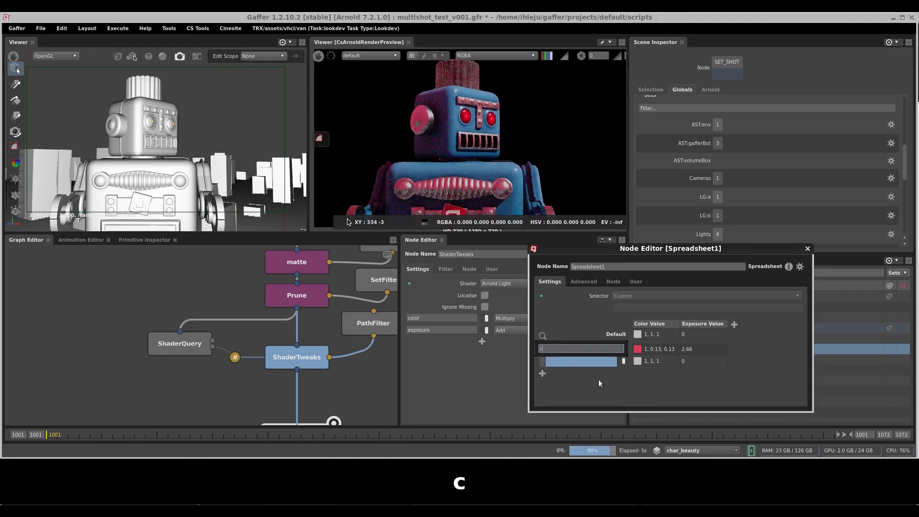
{"action": "double_click", "coordinate": [652, 361]}
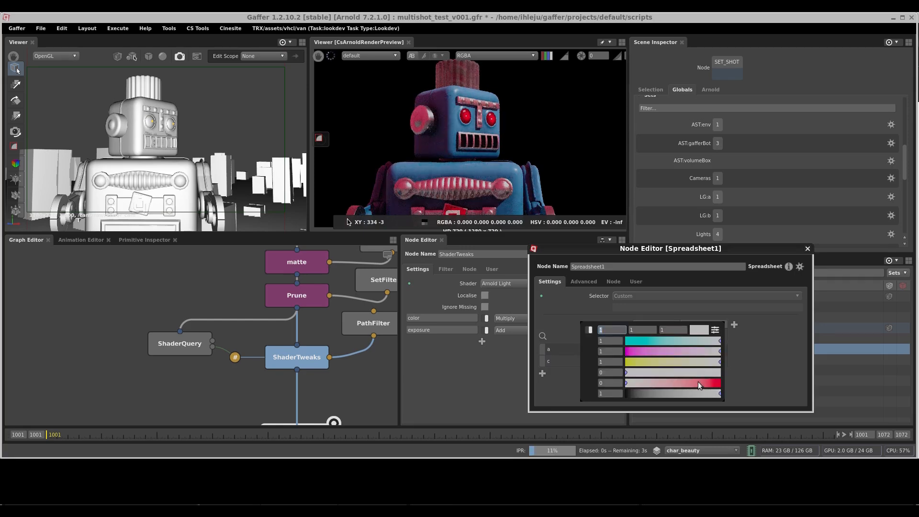
{"action": "left_click_drag", "start_coordinate": [698, 383], "coordinate": [655, 372]}
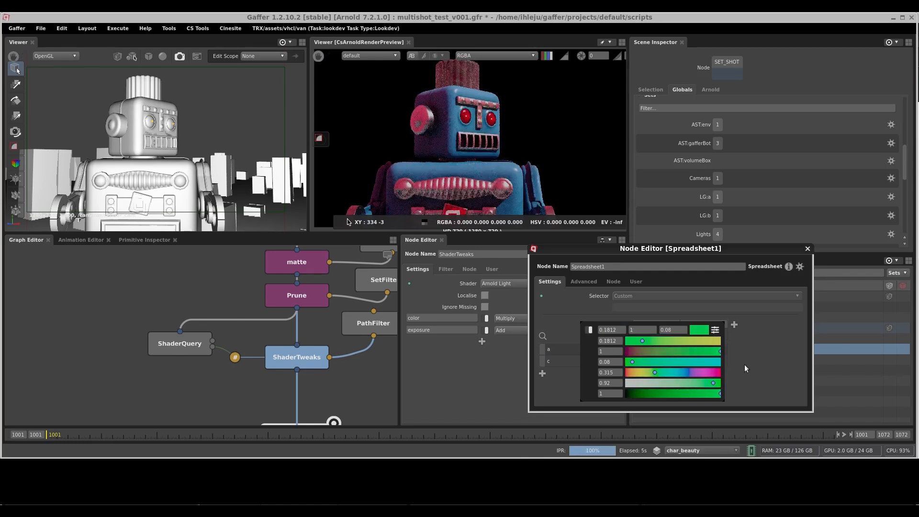
- Raise the exposure value of row c to 5.77
{"action": "double_click", "coordinate": [696, 360]}
{"action": "left_click_drag", "start_coordinate": [703, 361], "coordinate": [911, 360], "text": "ctrl"}
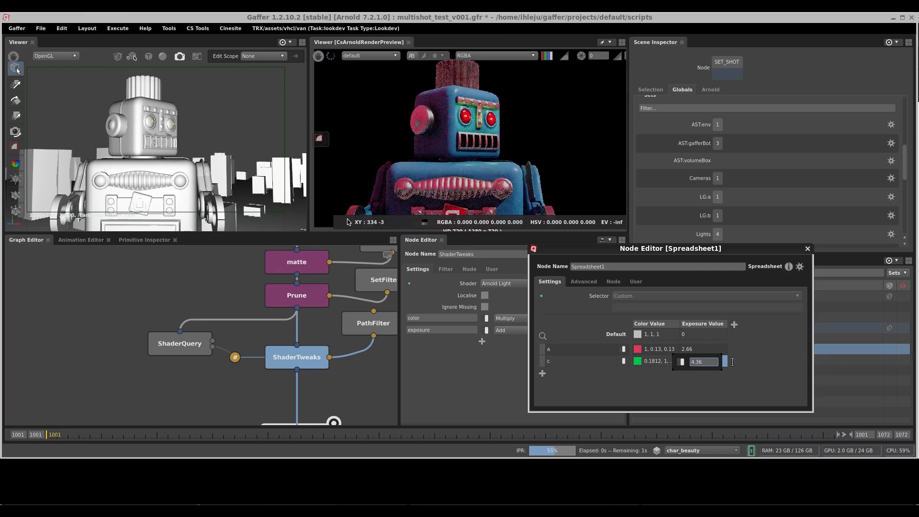
{"action": "left_click_drag", "start_coordinate": [703, 361], "coordinate": [770, 364], "text": "ctrl"}
{"action": "left_click", "coordinate": [766, 366]}
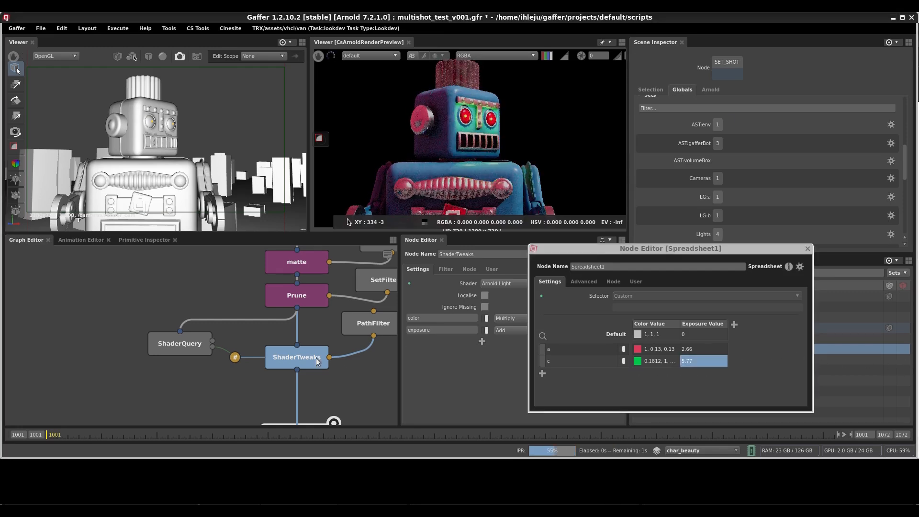
- Toggle the ShaderTweaks node to compare the render with and without the row a and c adjustments
{"action": "key", "text": "d"}
{"action": "key", "text": "d"}
{"action": "key", "text": "d"}
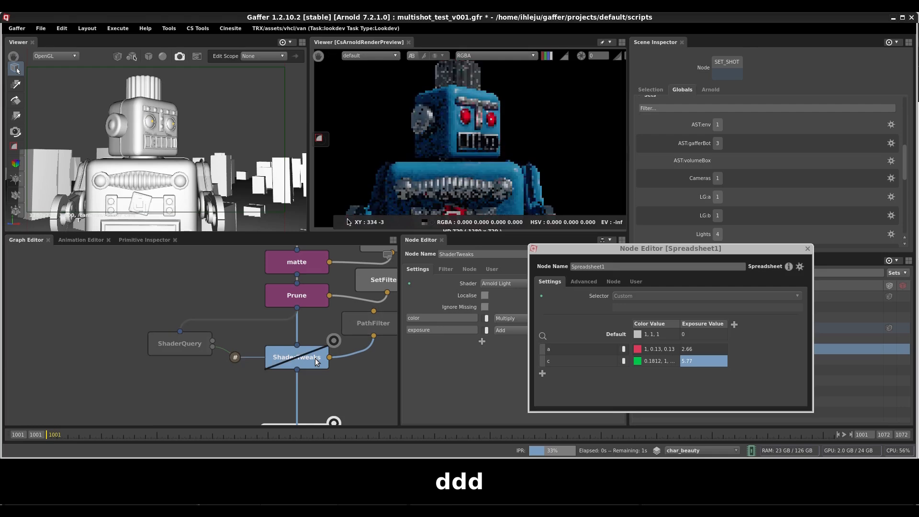
- Turn the ShaderTweaks node back on and select the exposure cell of row c in the spreadsheet
{"action": "key", "text": "d"}
{"action": "left_click", "coordinate": [702, 357]}
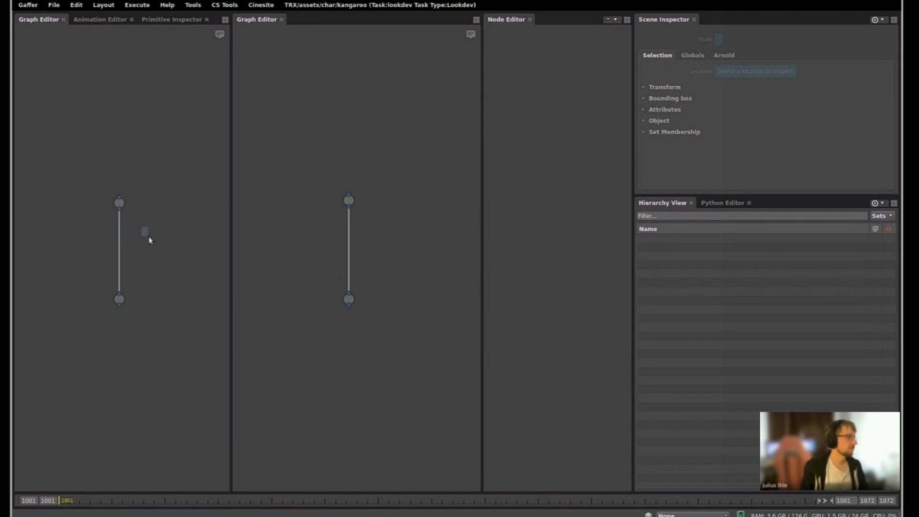
- Create an ArnoldOptions node and insert it into the connection between the two dots
{"action": "key", "text": "Tab"}
{"action": "type", "text": "ar"}
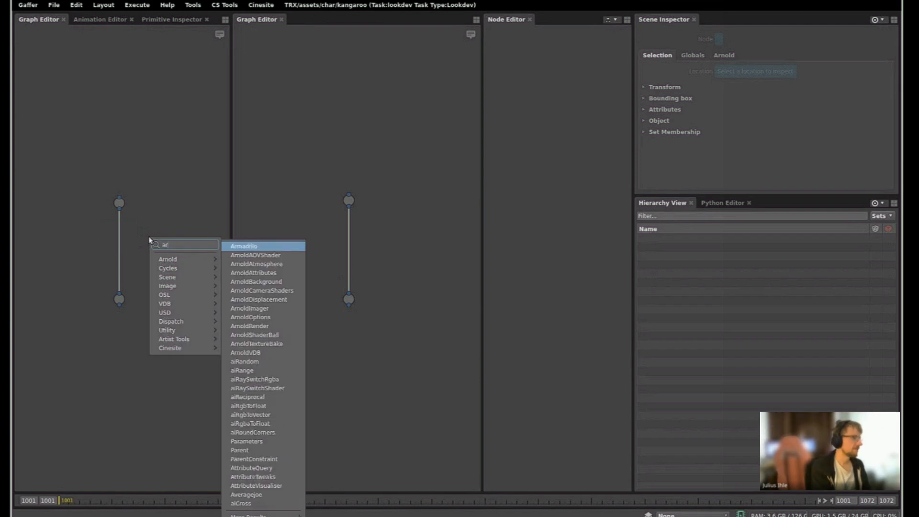
{"action": "type", "text": "noldop"}
{"action": "key", "text": "Return"}
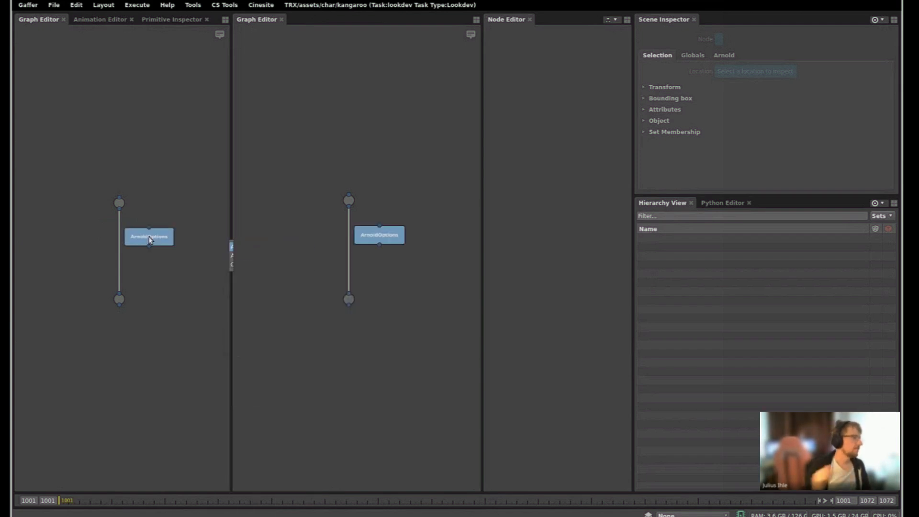
{"action": "left_click", "coordinate": [120, 236]}
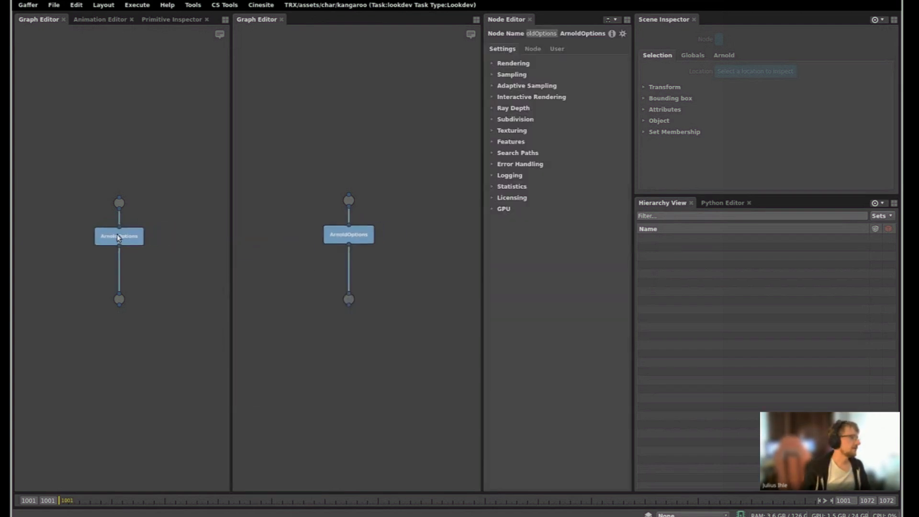
- Add a StandardOptions node directly below ArnoldOptions in the same chain
{"action": "key", "text": "Tab"}
{"action": "type", "text": "stand"}
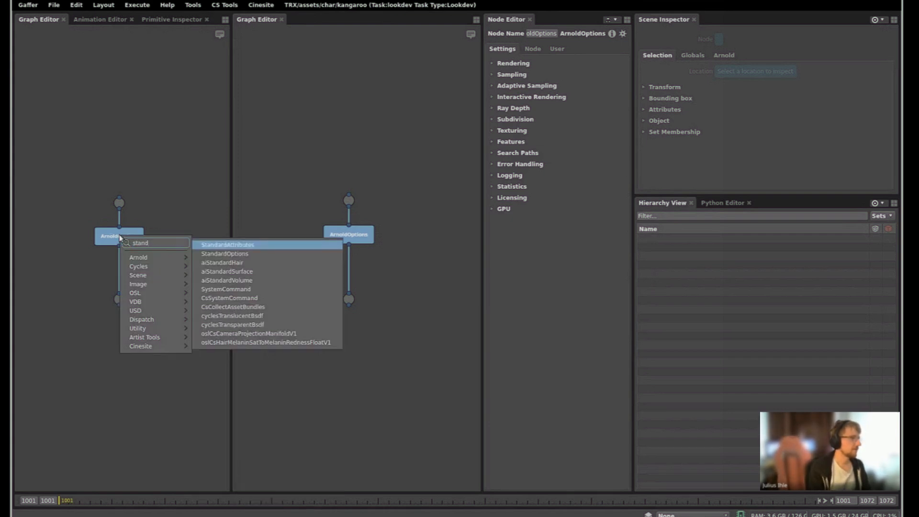
{"action": "key", "text": "Down"}
{"action": "key", "text": "Return"}
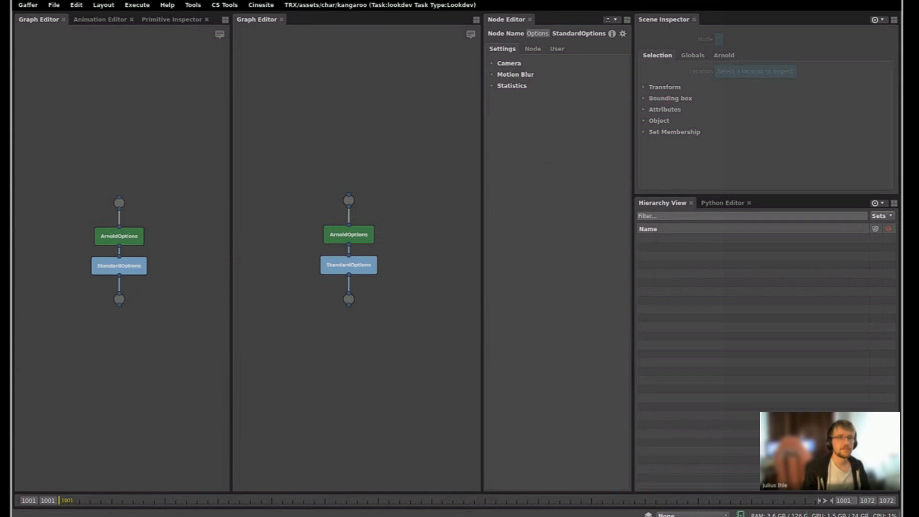
- Wrap the ArnoldOptions and StandardOptions nodes in a Box and show its contents in the second graph editor
{"action": "mouse_move", "coordinate": [181, 288]}
{"action": "left_mouse_down"}
{"action": "mouse_move", "coordinate": [53, 217]}
{"action": "mouse_move", "coordinate": [170, 281]}
{"action": "left_mouse_up"}
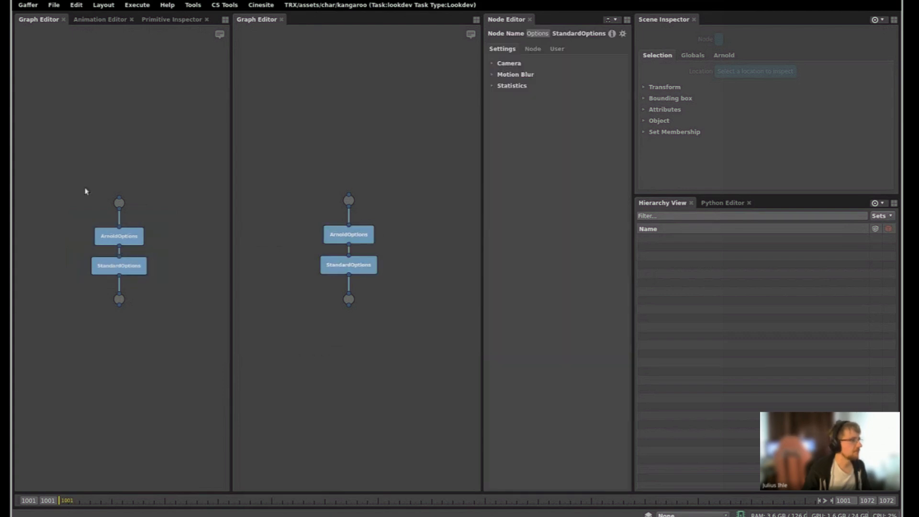
{"action": "scroll", "coordinate": [117, 223], "scroll_direction": "up", "scroll_amount": 3}
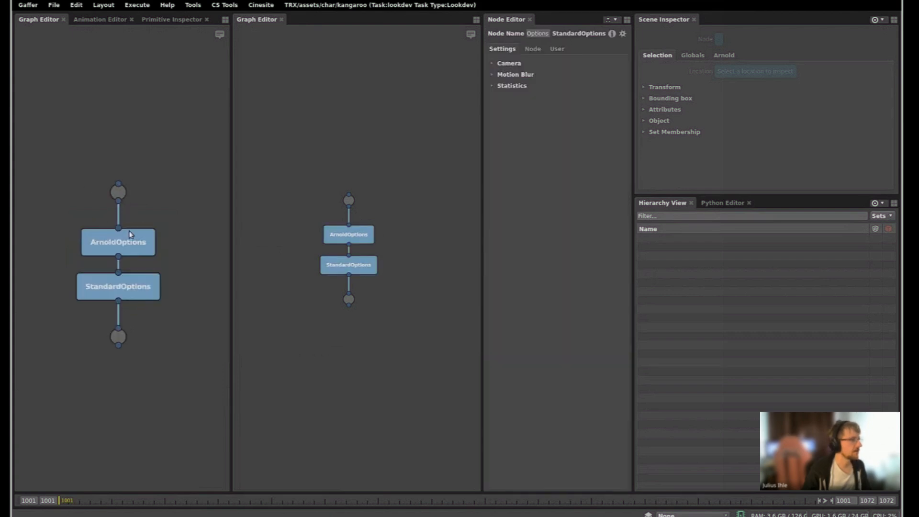
{"action": "middle_click_drag", "start_coordinate": [148, 313], "coordinate": [159, 312]}
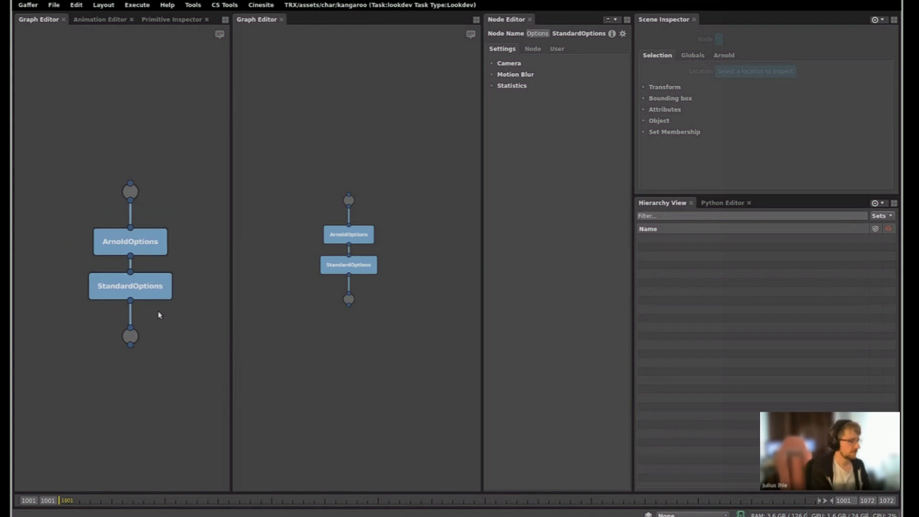
{"action": "key", "text": "Tab"}
{"action": "type", "text": "box"}
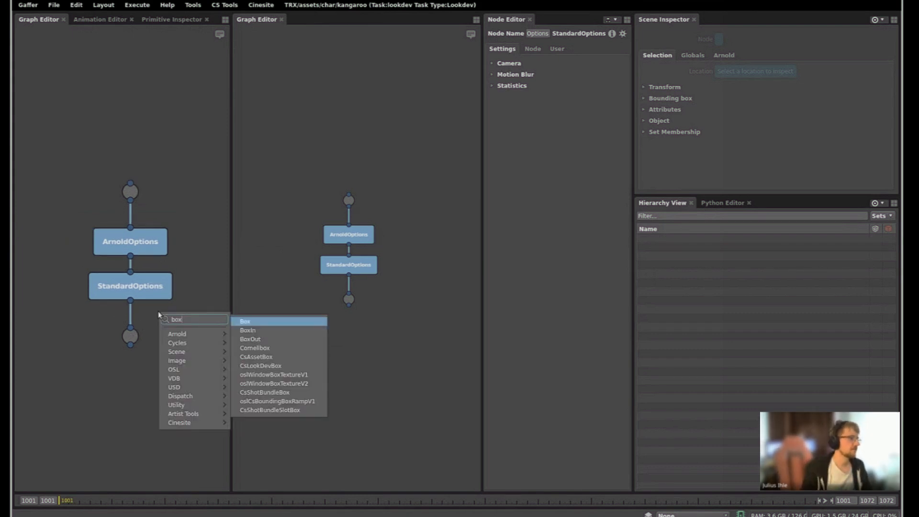
{"action": "left_click", "coordinate": [259, 325]}
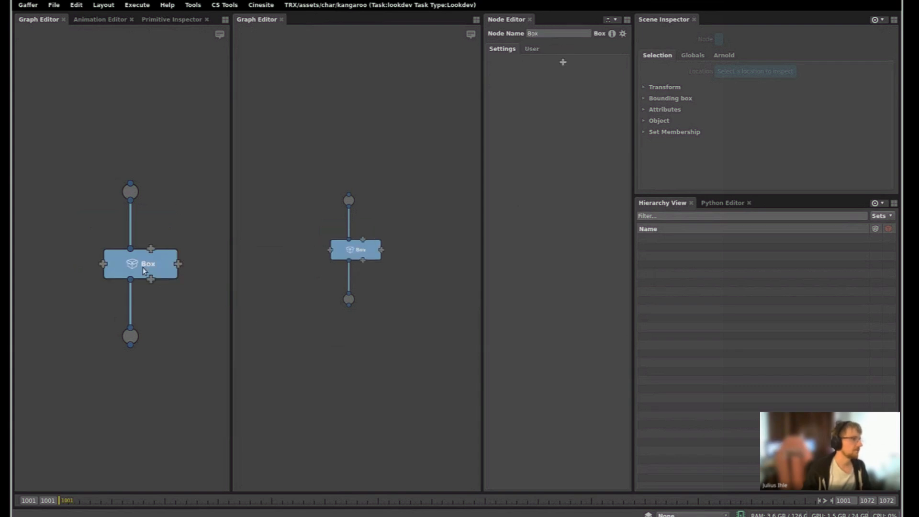
{"action": "key", "text": "Down"}
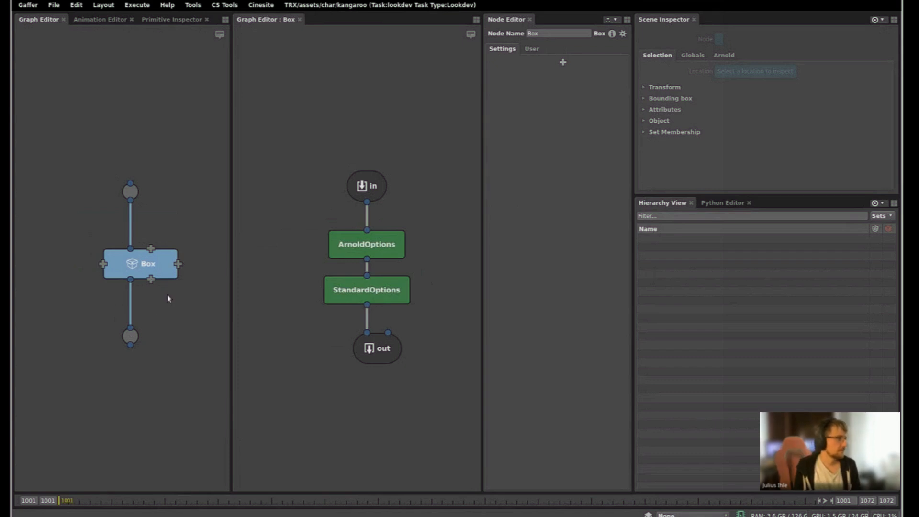
- Connect the passThrough input of the Box's out node to the in node, keeping the Box selected
{"action": "mouse_move", "coordinate": [166, 271]}
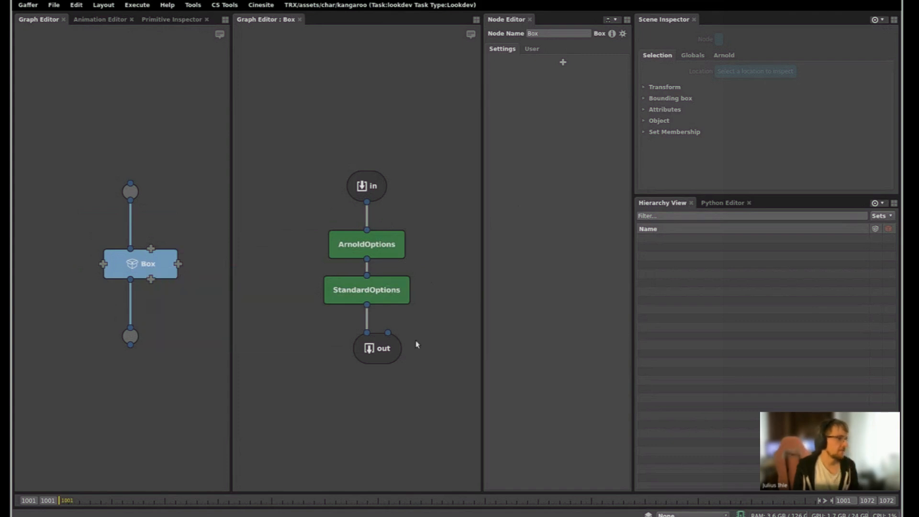
{"action": "left_click_drag", "start_coordinate": [318, 314], "coordinate": [448, 390]}
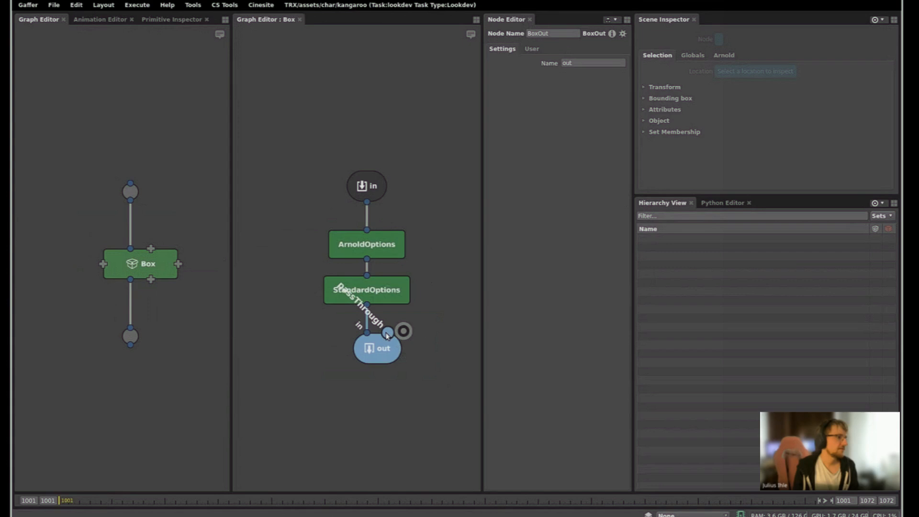
{"action": "mouse_move", "coordinate": [387, 336]}
{"action": "left_click", "coordinate": [157, 263]}
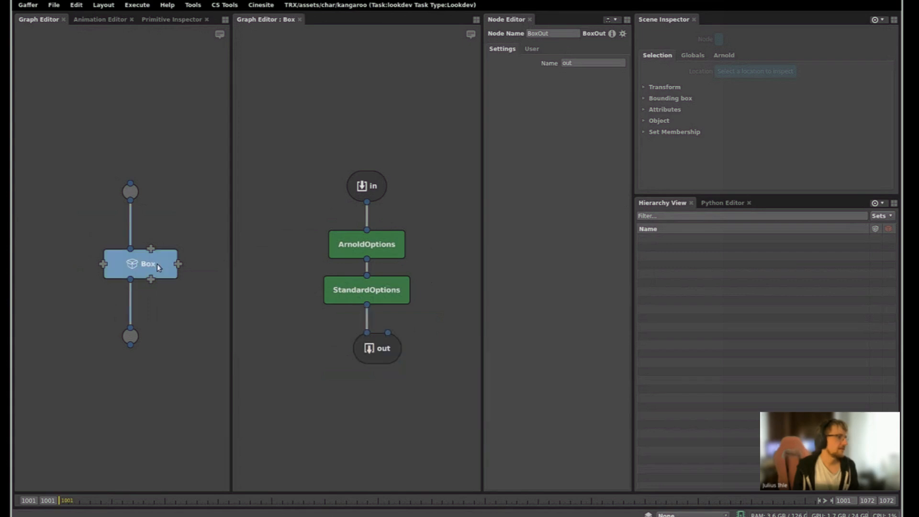
{"action": "left_click_drag", "start_coordinate": [388, 332], "coordinate": [372, 193]}
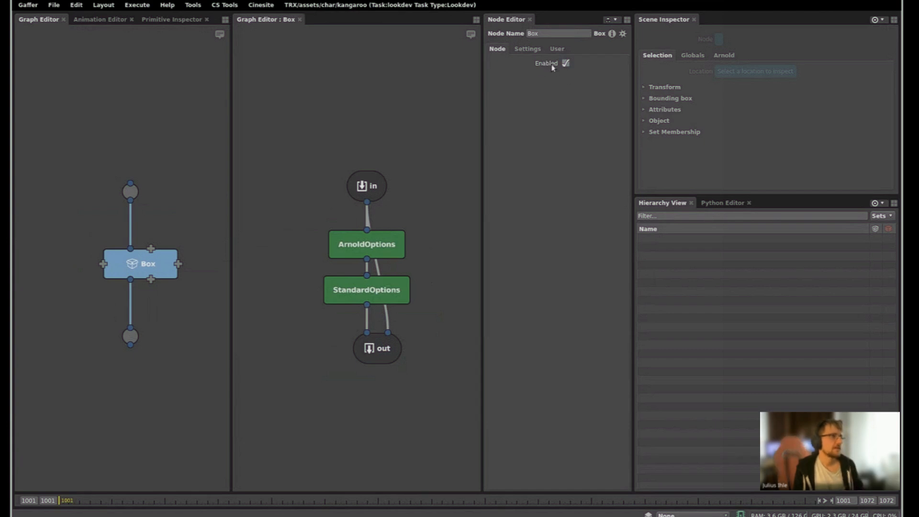
- Undo and redo the pass-through connection repeatedly to compare the Box's node settings with and without it
{"action": "mouse_move", "coordinate": [553, 67]}
{"action": "key", "text": "ctrl+z"}
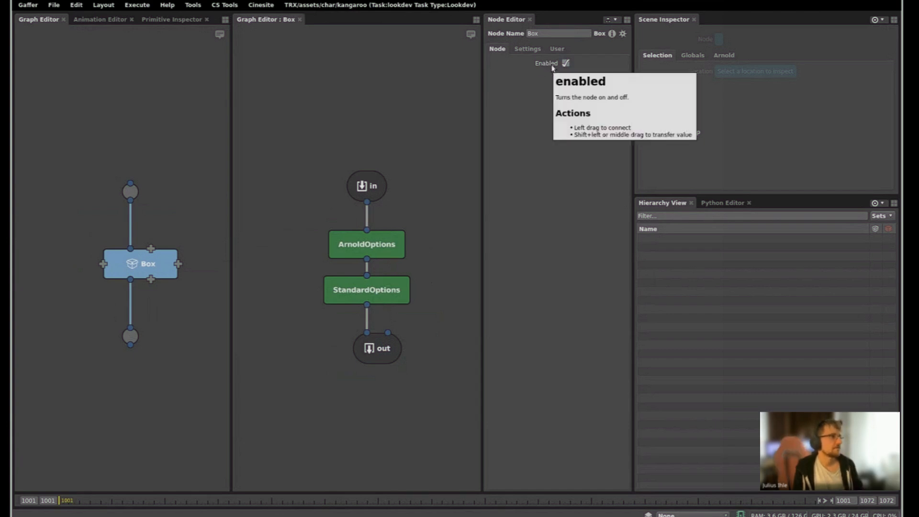
{"action": "key", "text": "ctrl+shift+z"}
{"action": "key", "text": "ctrl+z"}
{"action": "key", "text": "ctrl+shift+z"}
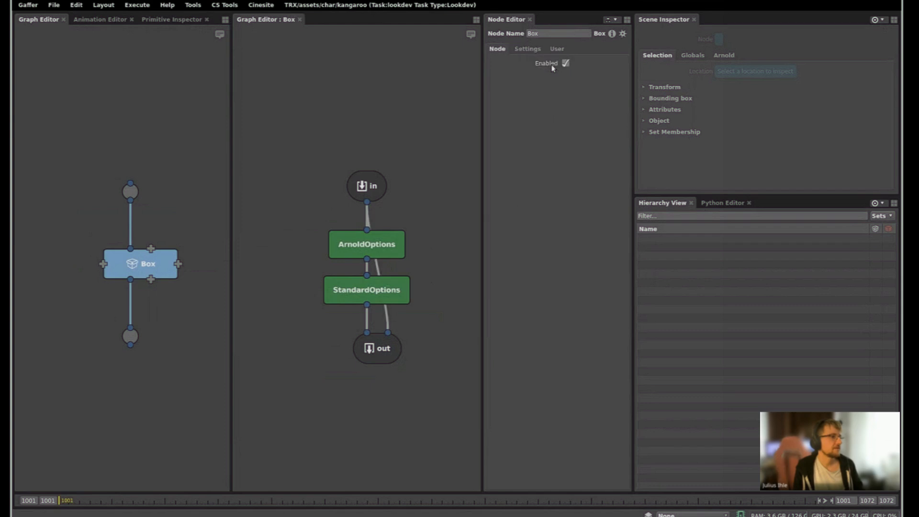
{"action": "key", "text": "ctrl+z"}
{"action": "key", "text": "ctrl+shift+z"}
{"action": "key", "text": "ctrl+z"}
{"action": "key", "text": "ctrl+shift+z"}
- Move the out node further below StandardOptions and toggle the Box off and on
{"action": "left_click", "coordinate": [383, 362]}
{"action": "left_click_drag", "start_coordinate": [383, 364], "coordinate": [383, 406]}
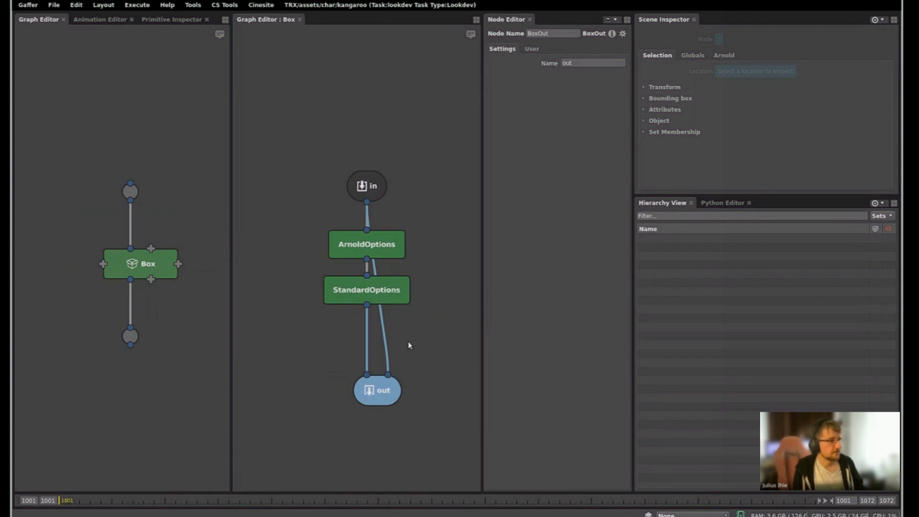
{"action": "left_click", "coordinate": [143, 262]}
{"action": "key", "text": "ctrl+d"}
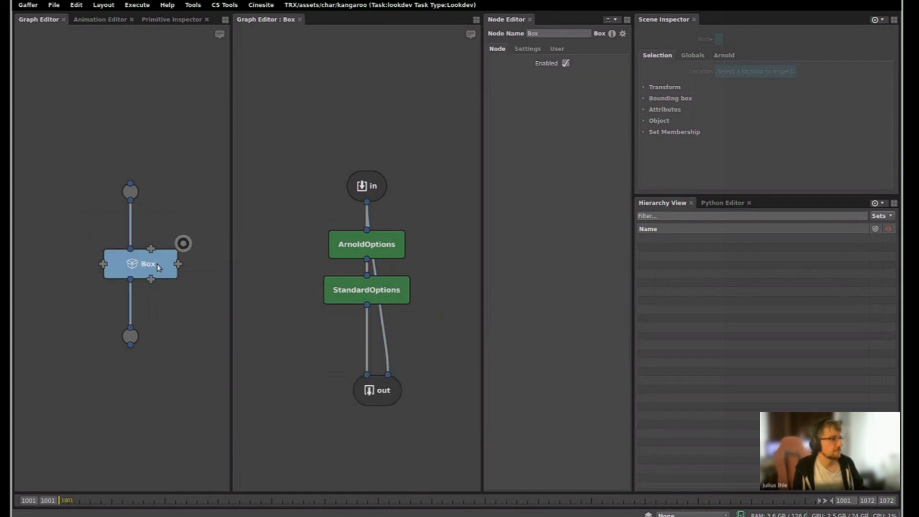
{"action": "key", "text": "ctrl+d"}
- Insert a Dot on the pass-through connection just above the out node and hide the Dot's input connections
{"action": "left_click", "coordinate": [388, 353], "text": "ctrl"}
{"action": "left_click_drag", "start_coordinate": [390, 352], "coordinate": [394, 337]}
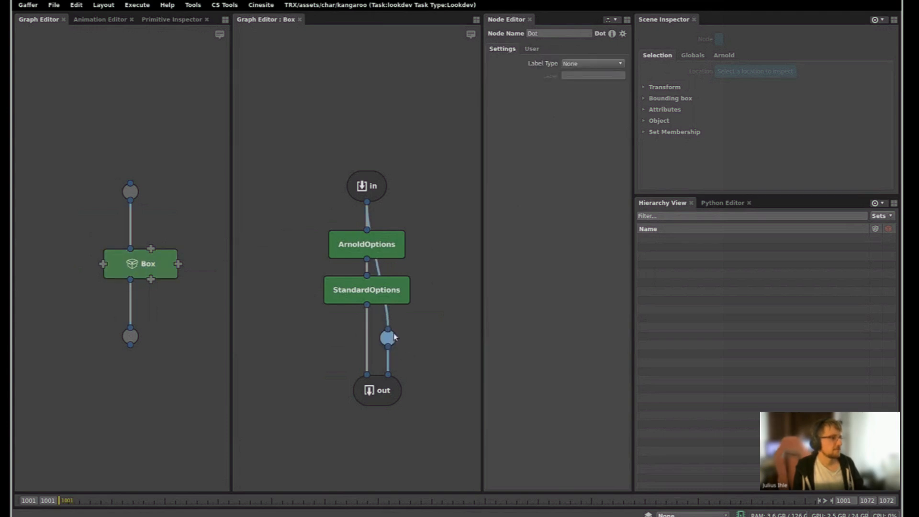
{"action": "key", "text": "ctrl+z"}
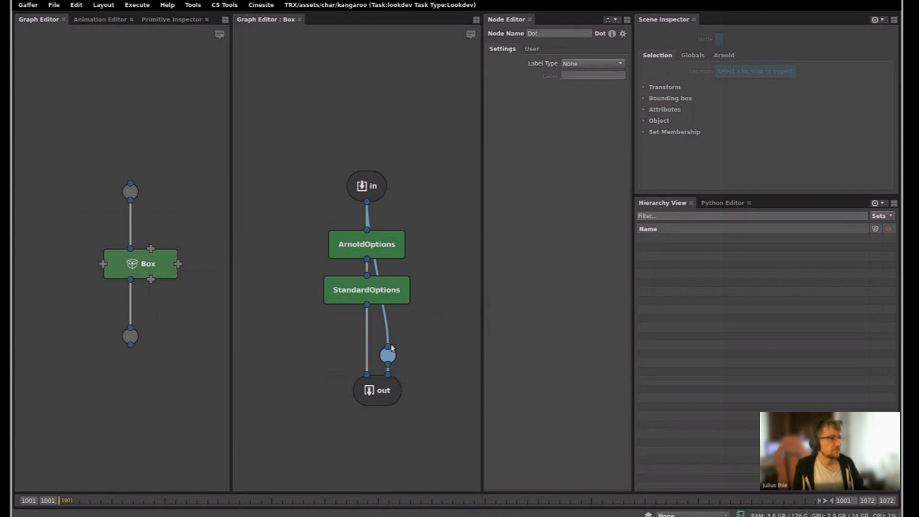
{"action": "mouse_move", "coordinate": [388, 356]}
{"action": "right_click", "coordinate": [391, 356]}
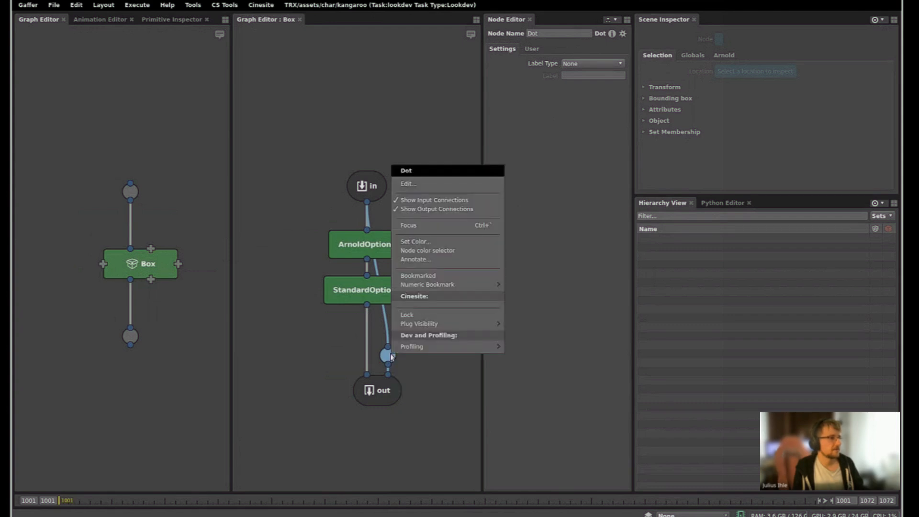
{"action": "left_click", "coordinate": [443, 205]}
{"action": "left_click", "coordinate": [424, 365]}
{"action": "key", "text": "f"}
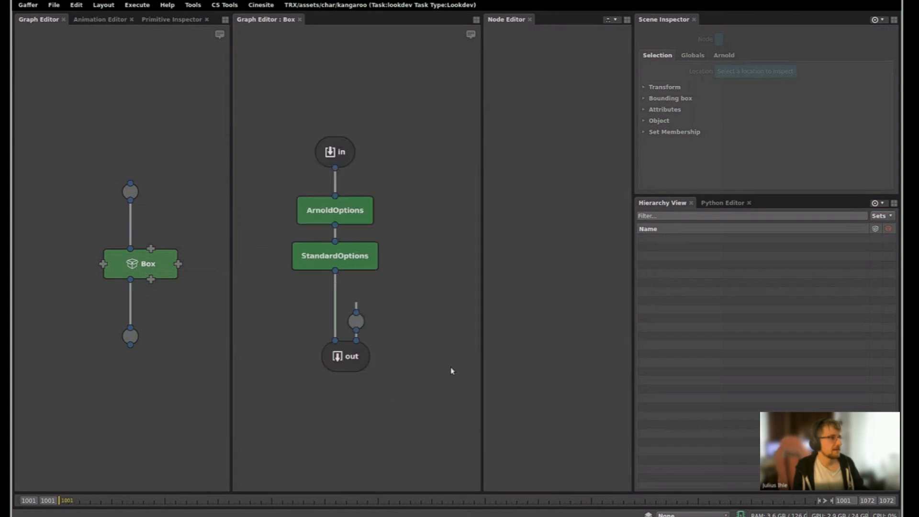
- Move the Dot and out nodes together further down from StandardOptions and clear the selection
{"action": "scroll", "coordinate": [392, 314], "scroll_direction": "down", "scroll_amount": 5}
{"action": "left_click_drag", "start_coordinate": [321, 293], "coordinate": [432, 387]}
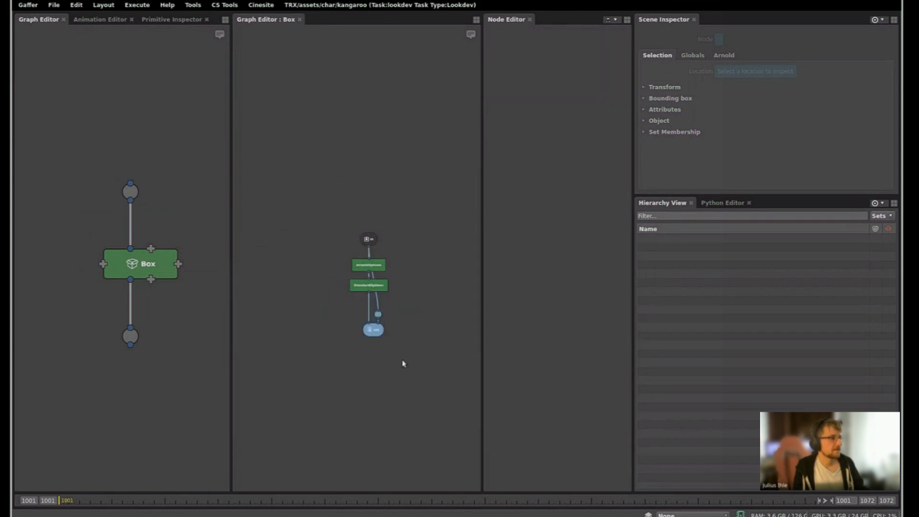
{"action": "left_click_drag", "start_coordinate": [381, 339], "coordinate": [381, 378]}
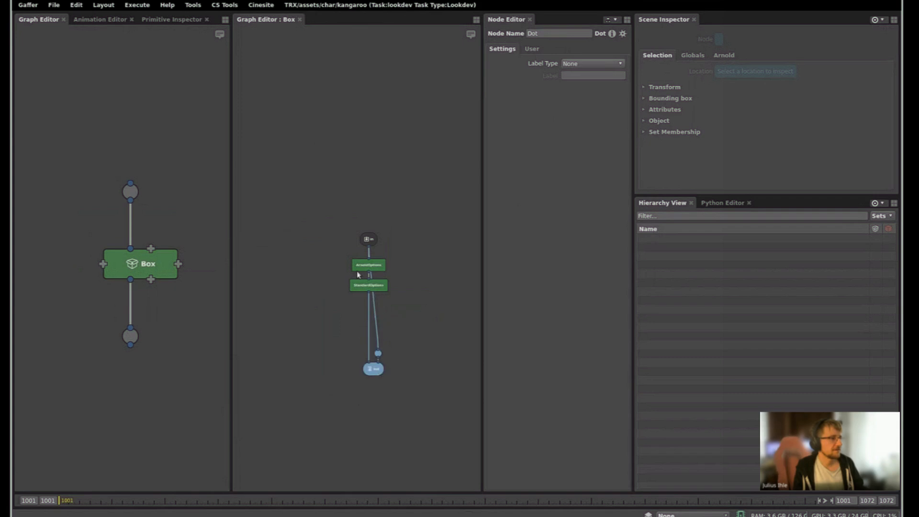
{"action": "left_click", "coordinate": [423, 324]}
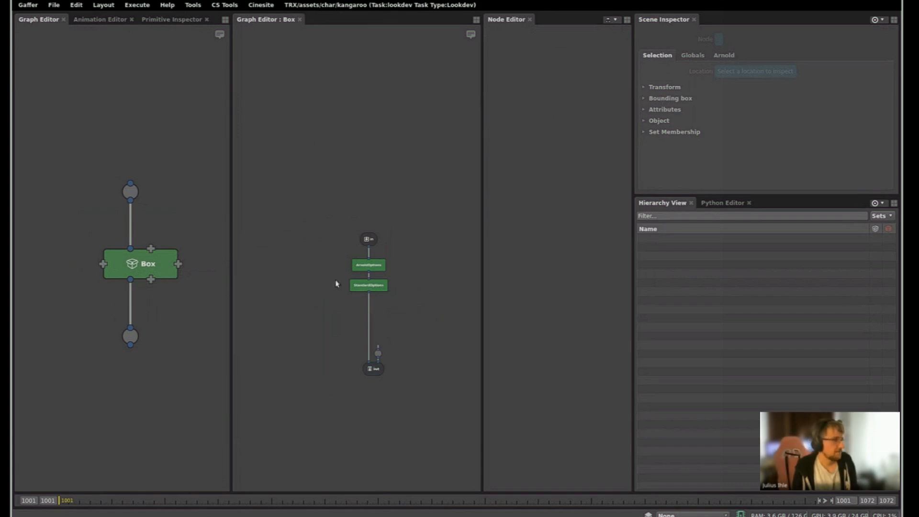
- Open the Box's settings in a separate Node Editor window, place it beside the docked editor and enlarge it
{"action": "left_click", "coordinate": [164, 262]}
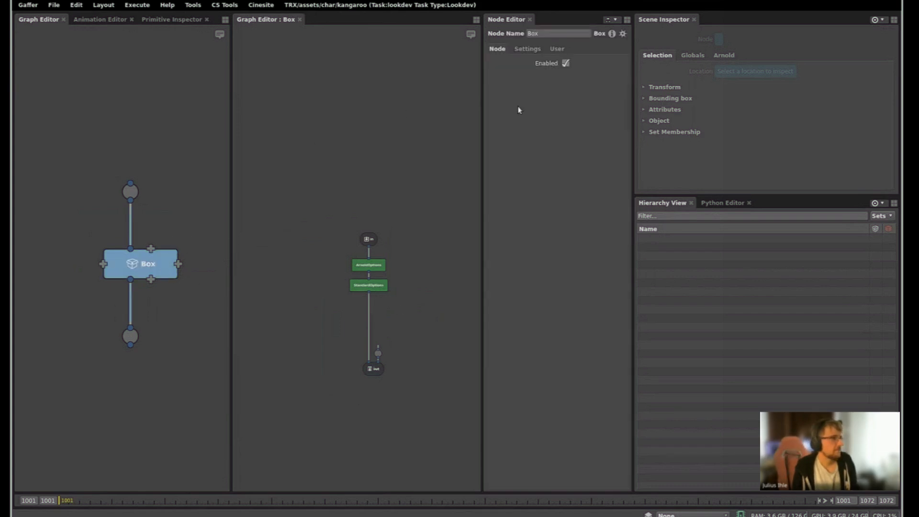
{"action": "left_click", "coordinate": [525, 50]}
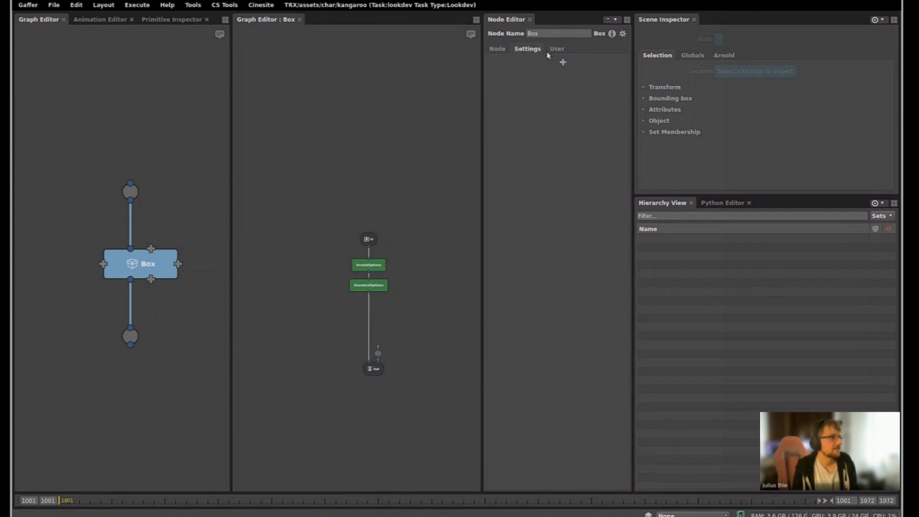
{"action": "double_click", "coordinate": [156, 268]}
{"action": "left_click_drag", "start_coordinate": [411, 223], "coordinate": [678, 126]}
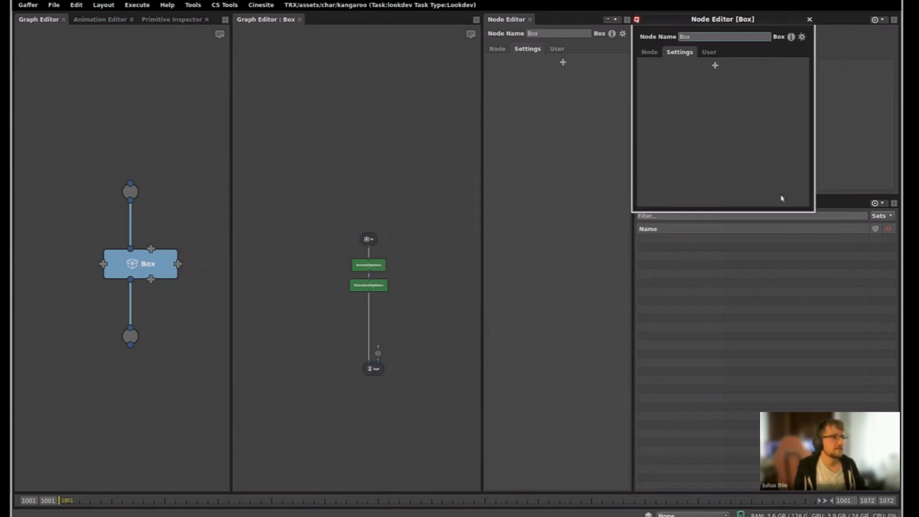
{"action": "right_click_drag", "start_coordinate": [780, 196], "coordinate": [802, 239], "text": "alt"}
- Select the ArnoldOptions node inside the Box and expand its Rendering settings beside the Box's settings window
{"action": "scroll", "coordinate": [398, 241], "scroll_direction": "up", "scroll_amount": 3}
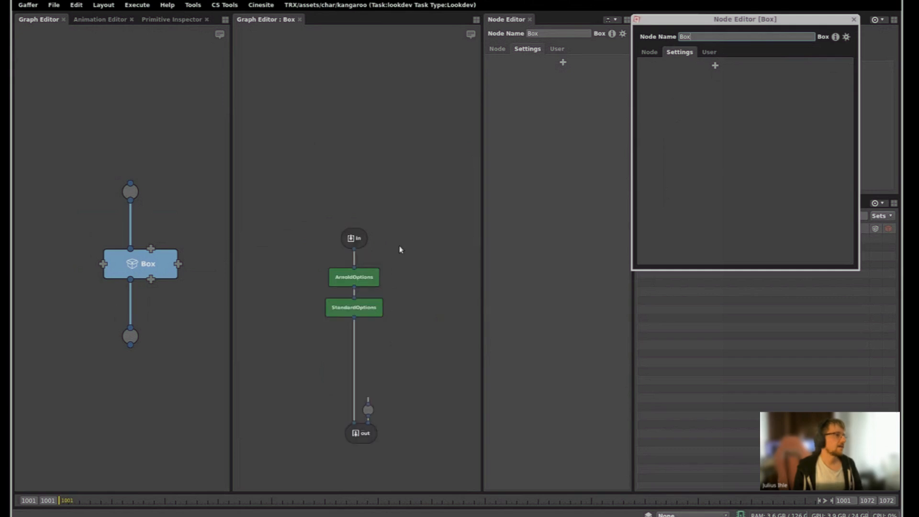
{"action": "scroll", "coordinate": [401, 249], "scroll_direction": "up", "scroll_amount": 2}
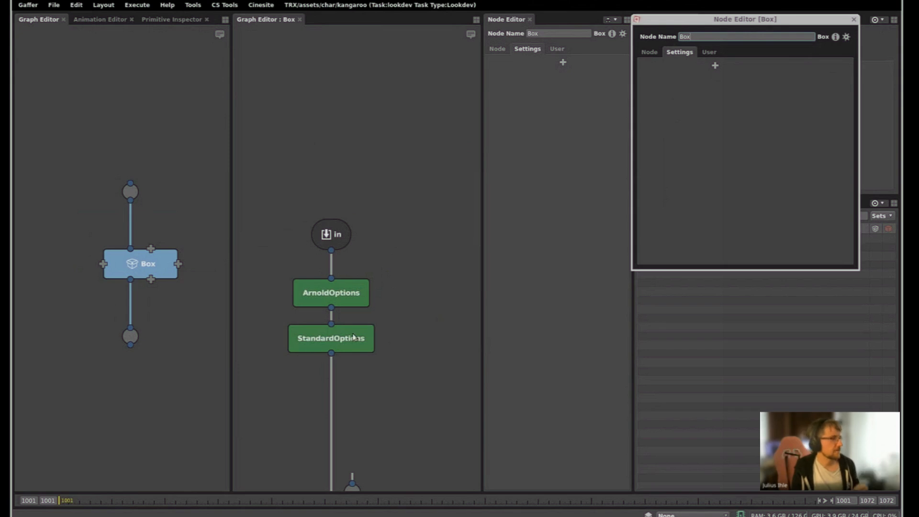
{"action": "left_click_drag", "start_coordinate": [267, 271], "coordinate": [391, 316]}
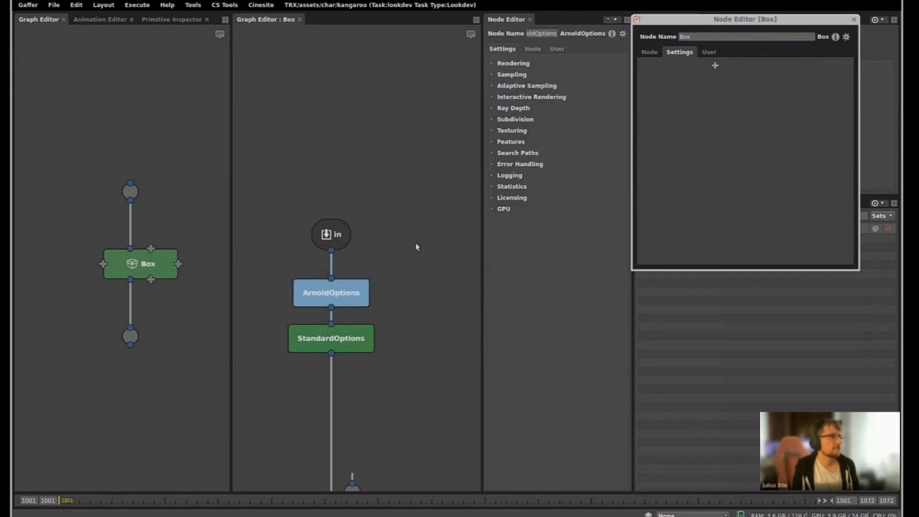
{"action": "left_click", "coordinate": [522, 66]}
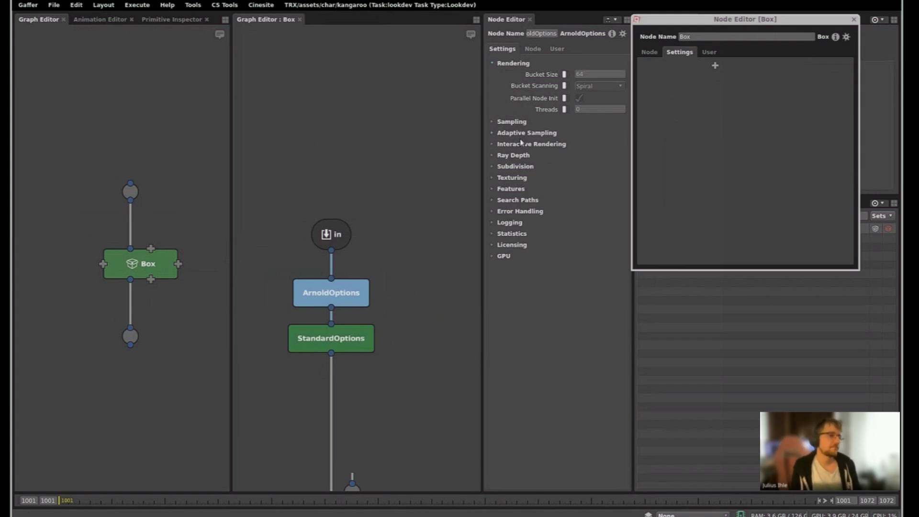
{"action": "left_click", "coordinate": [690, 120]}
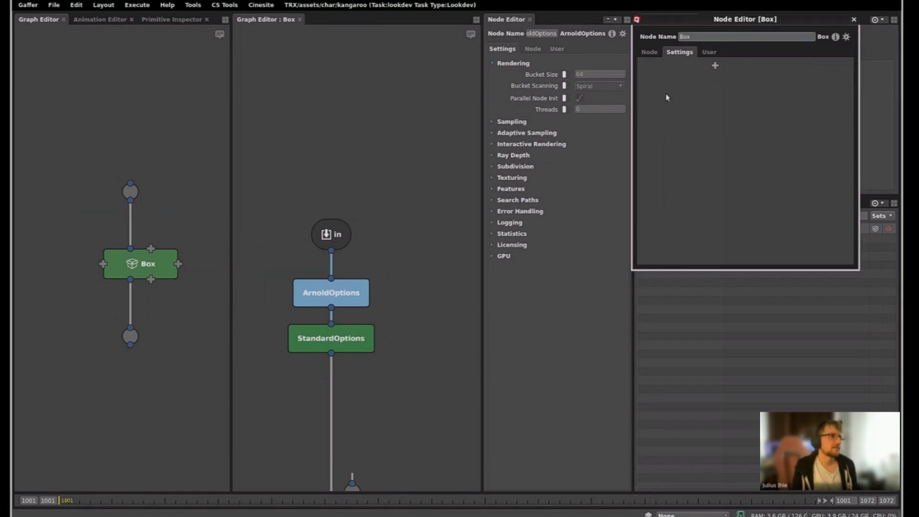
- Enable Bucket Size on ArnoldOptions, try promoting its value and switch to the Box, and undo that promotion
{"action": "left_click", "coordinate": [567, 75]}
{"action": "right_click", "coordinate": [584, 74]}
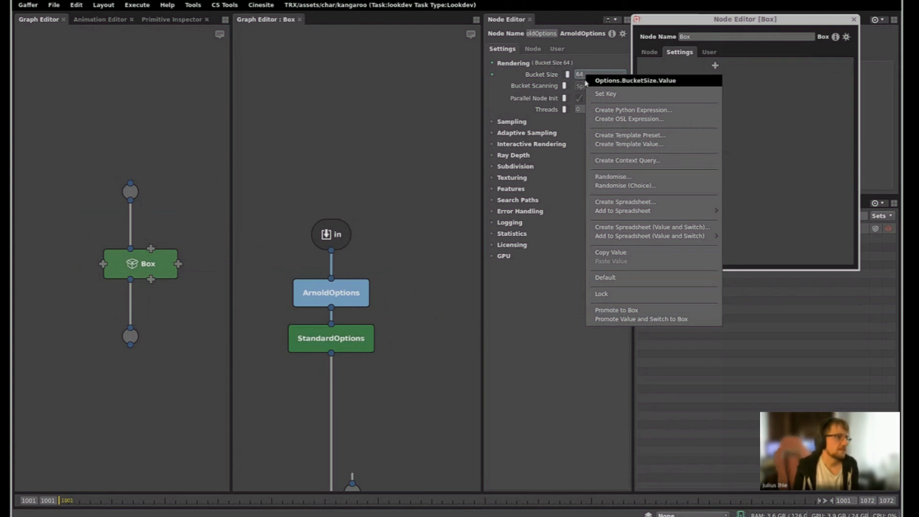
{"action": "left_click", "coordinate": [630, 320]}
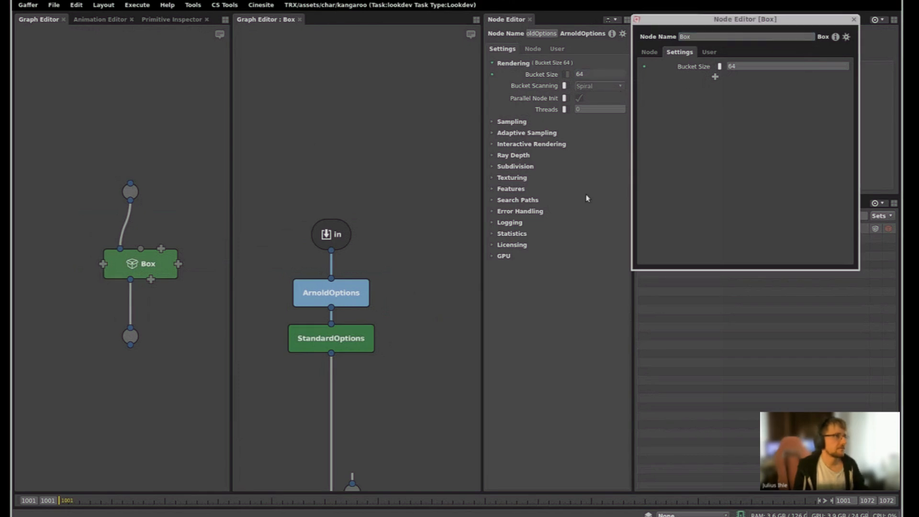
{"action": "key", "text": "ctrl+z"}
- Promote only the Bucket Size value to the Box, without its switch
{"action": "right_click", "coordinate": [592, 82]}
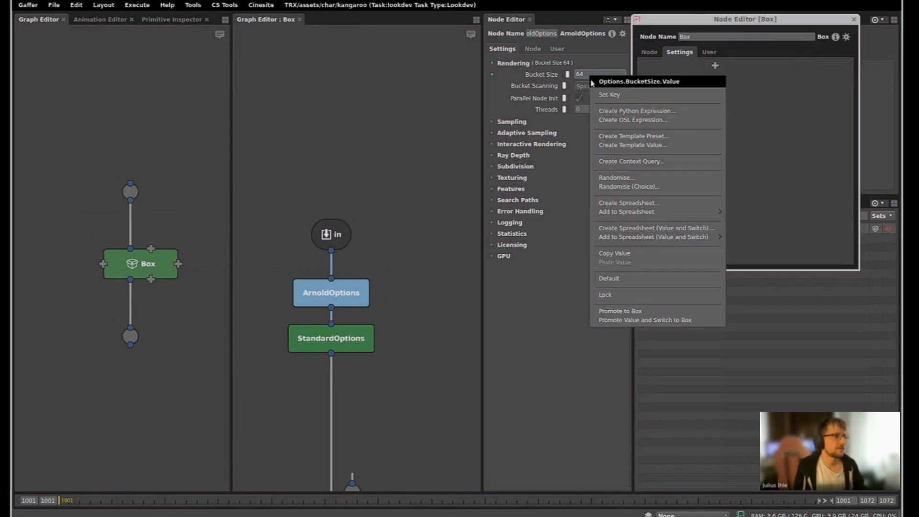
{"action": "left_click", "coordinate": [632, 311]}
{"action": "double_click", "coordinate": [726, 67]}
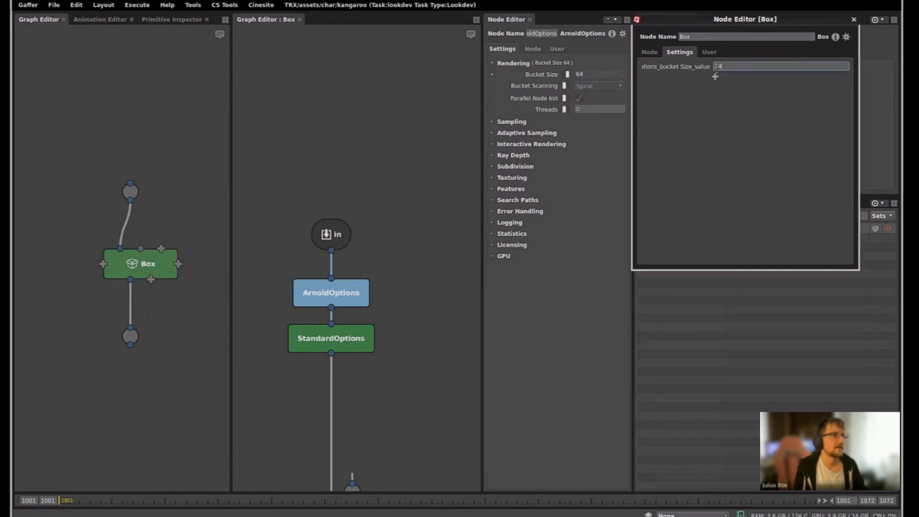
{"action": "left_click", "coordinate": [602, 75]}
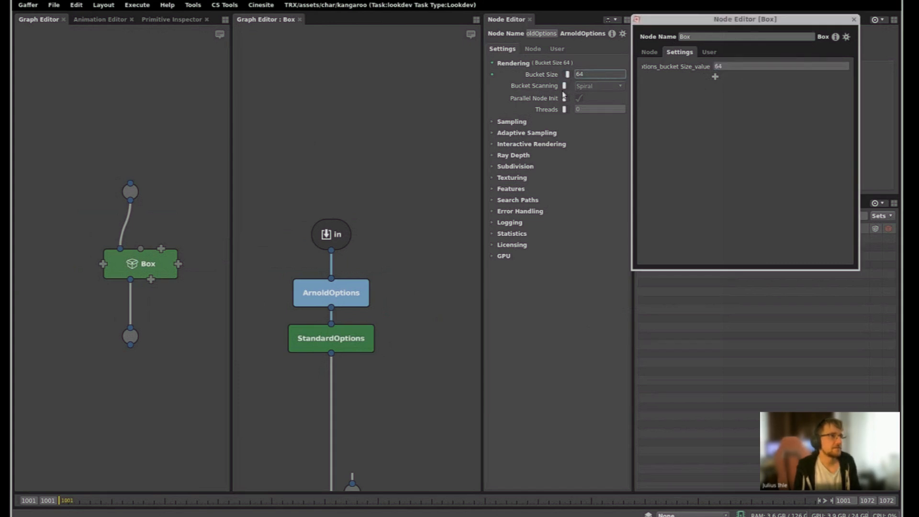
- Enable Bucket Scanning on ArnoldOptions and promote both its value and switch to the Box
{"action": "left_click", "coordinate": [587, 87]}
{"action": "left_click", "coordinate": [565, 87]}
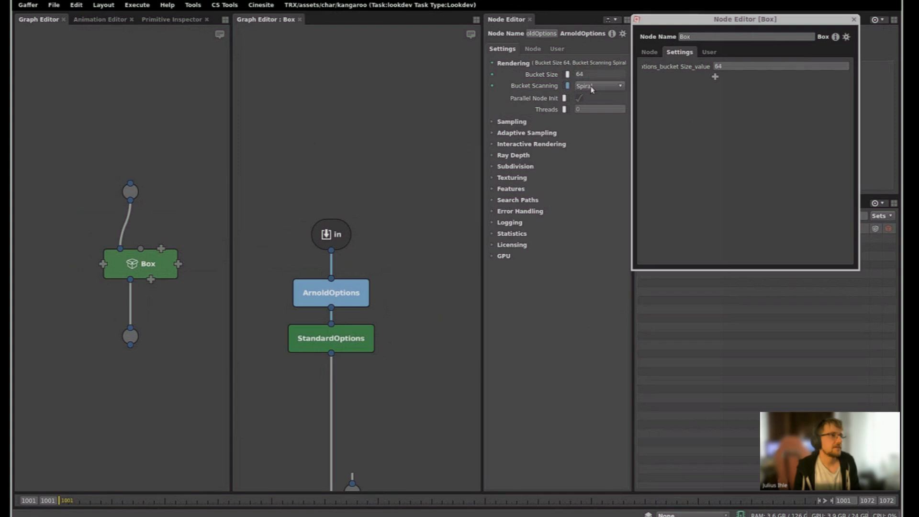
{"action": "right_click", "coordinate": [591, 87]}
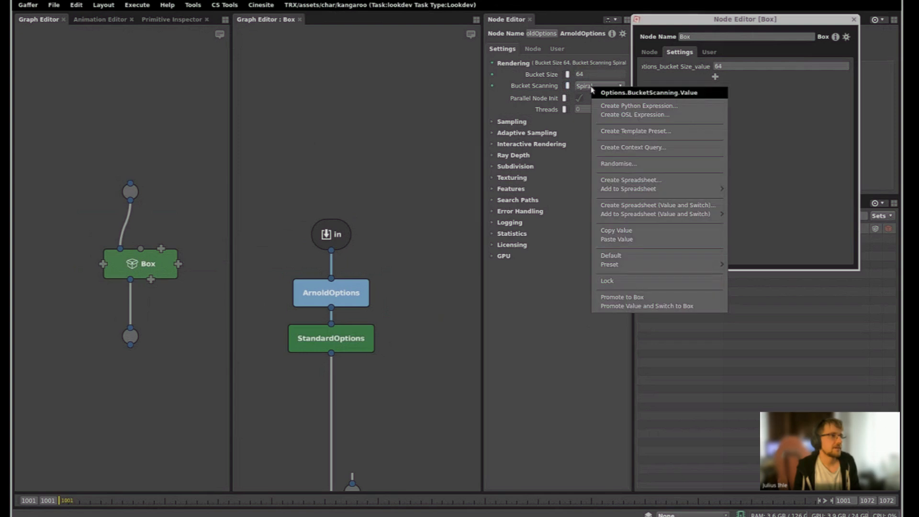
{"action": "left_click", "coordinate": [655, 309]}
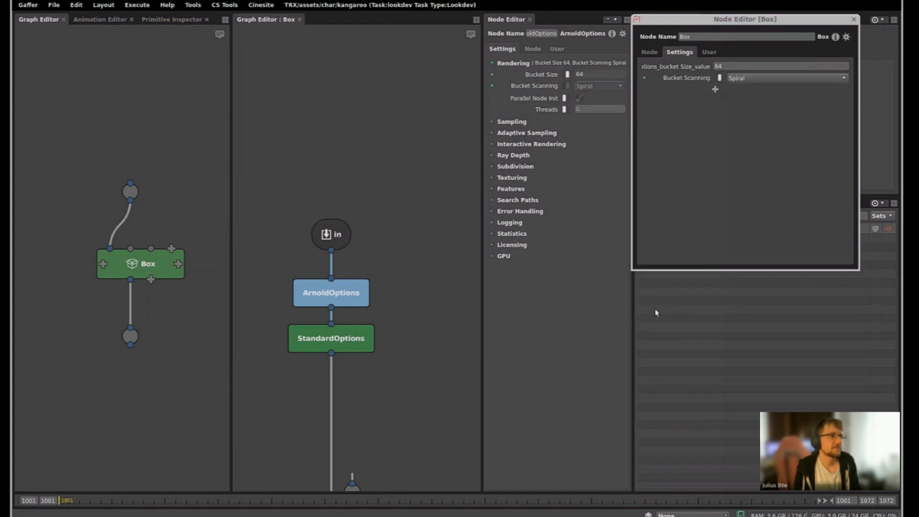
- Toggle the promoted Bucket Scanning switch on the Box off and on repeatedly, leaving it enabled
{"action": "left_click", "coordinate": [719, 79]}
{"action": "left_click", "coordinate": [718, 78]}
{"action": "left_click", "coordinate": [717, 78]}
{"action": "left_click", "coordinate": [717, 78]}
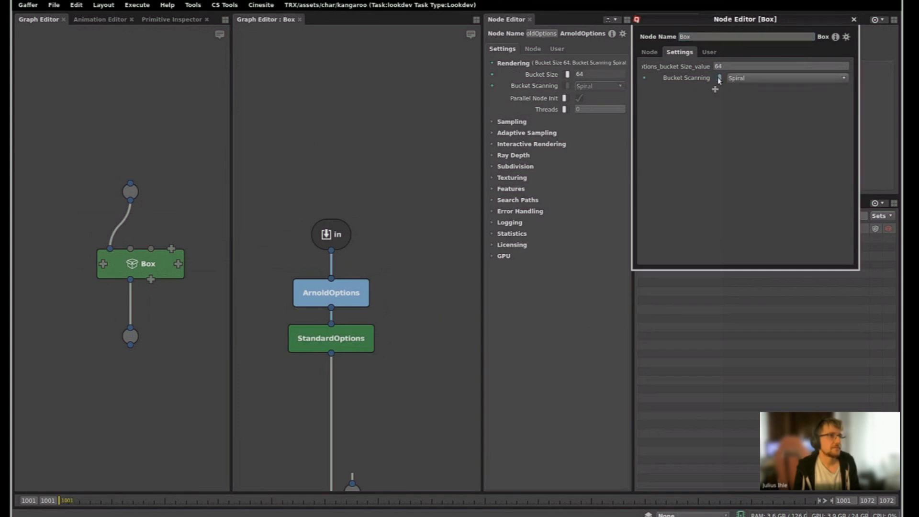
{"action": "left_click", "coordinate": [718, 78]}
{"action": "left_click", "coordinate": [717, 78]}
{"action": "left_click", "coordinate": [718, 79]}
{"action": "left_click", "coordinate": [718, 78]}
{"action": "left_click", "coordinate": [717, 78]}
{"action": "left_click", "coordinate": [717, 79]}
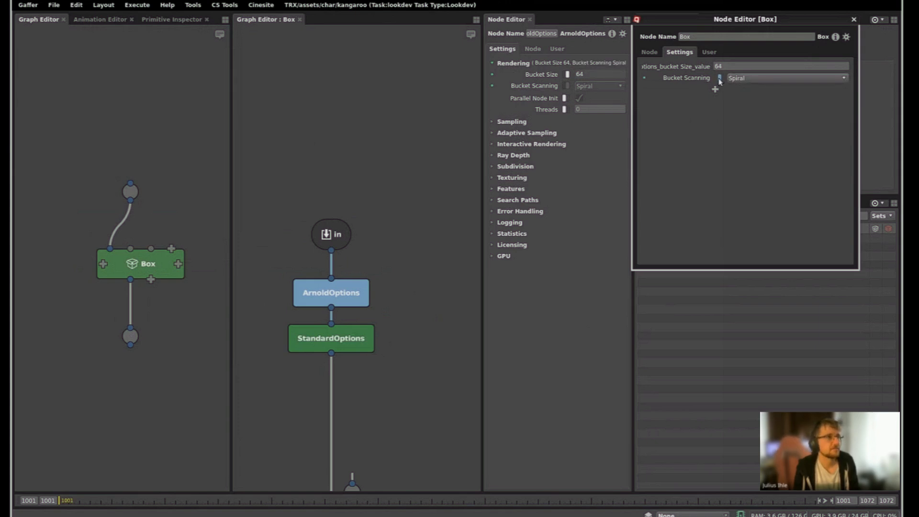
{"action": "left_click", "coordinate": [718, 78]}
{"action": "left_click", "coordinate": [718, 78]}
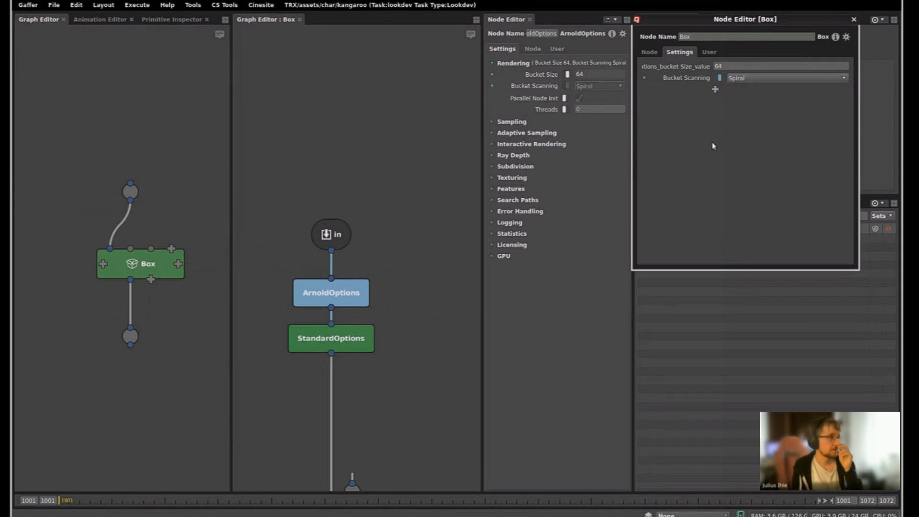
- Try adding a custom Bool plug to the Box's settings and undo it
{"action": "left_click", "coordinate": [714, 89]}
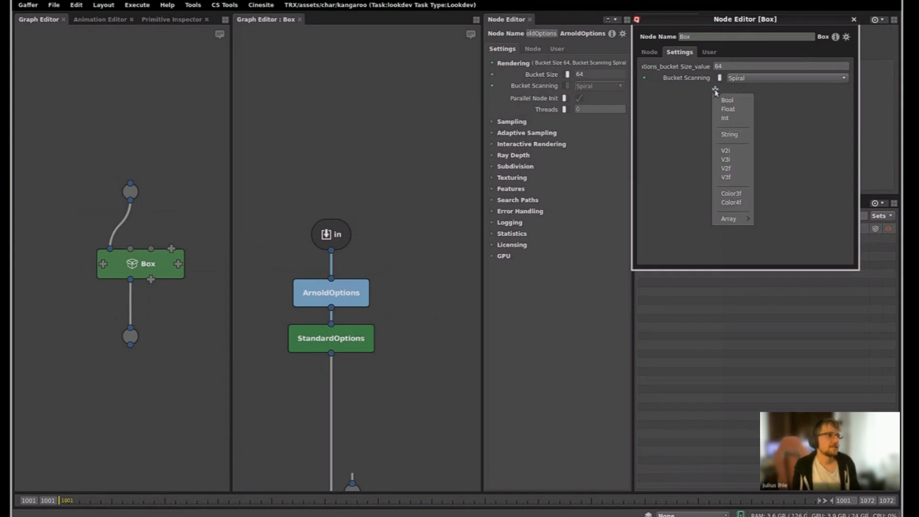
{"action": "left_click", "coordinate": [736, 101]}
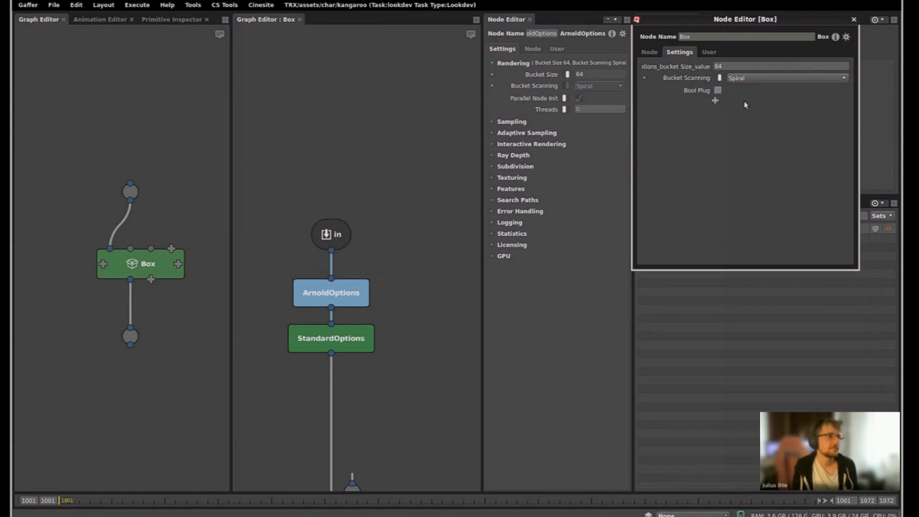
{"action": "key", "text": "ctrl+z"}
- Add a V2i plug to the Box's settings and try changing its first component
{"action": "left_click", "coordinate": [715, 89]}
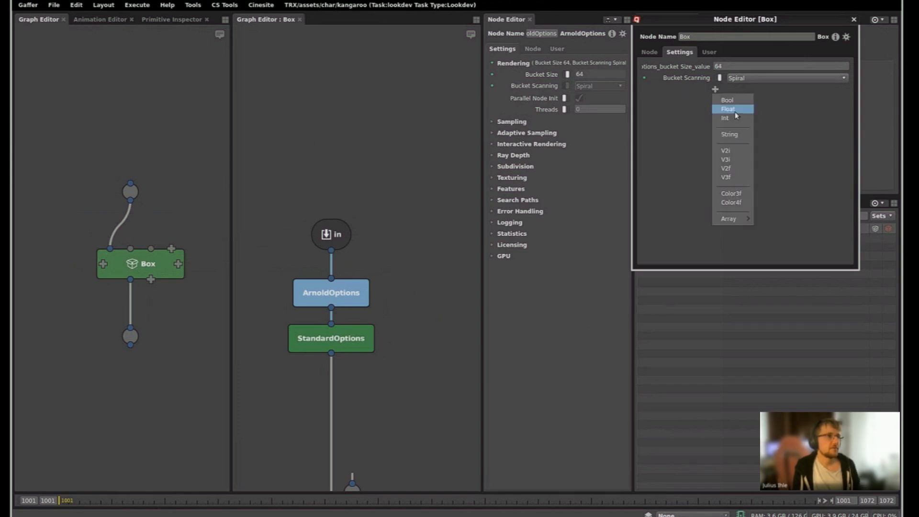
{"action": "left_click", "coordinate": [729, 155]}
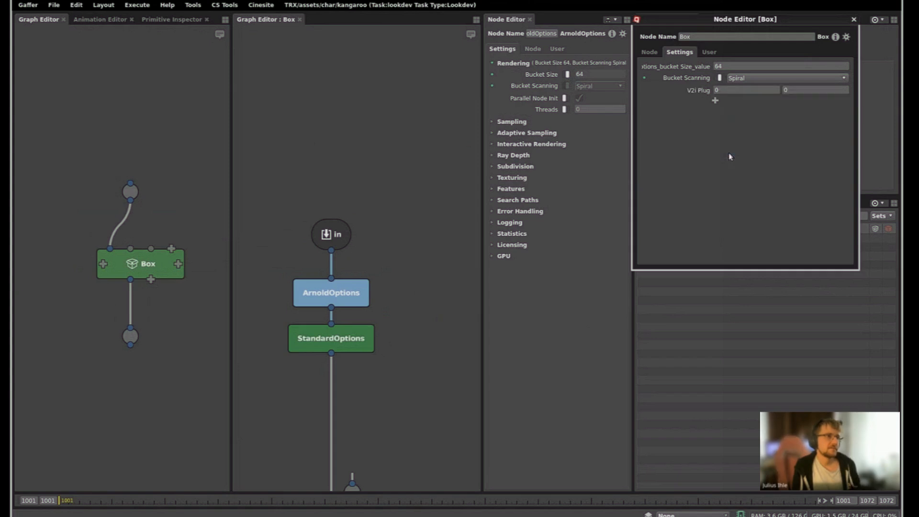
{"action": "left_click", "coordinate": [722, 90]}
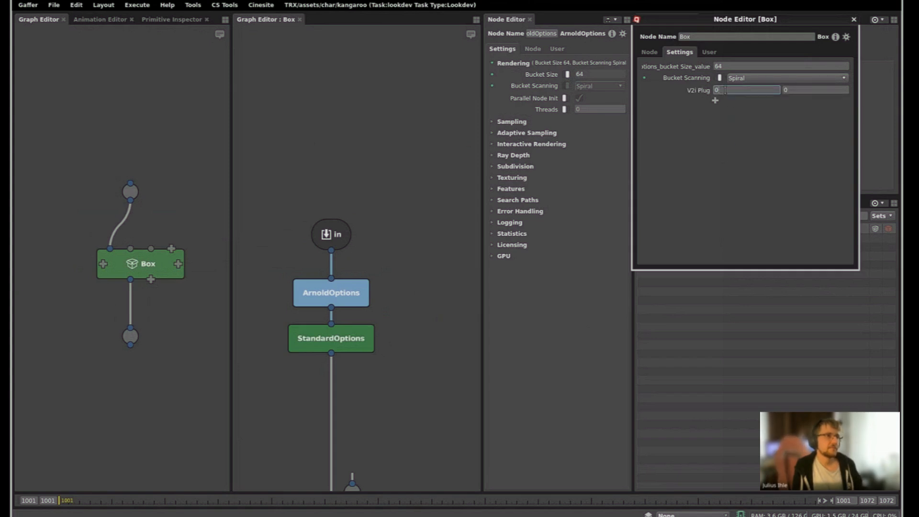
{"action": "type", "text": "1"}
{"action": "left_click_drag", "start_coordinate": [856, 87], "coordinate": [740, 88], "text": "ctrl"}
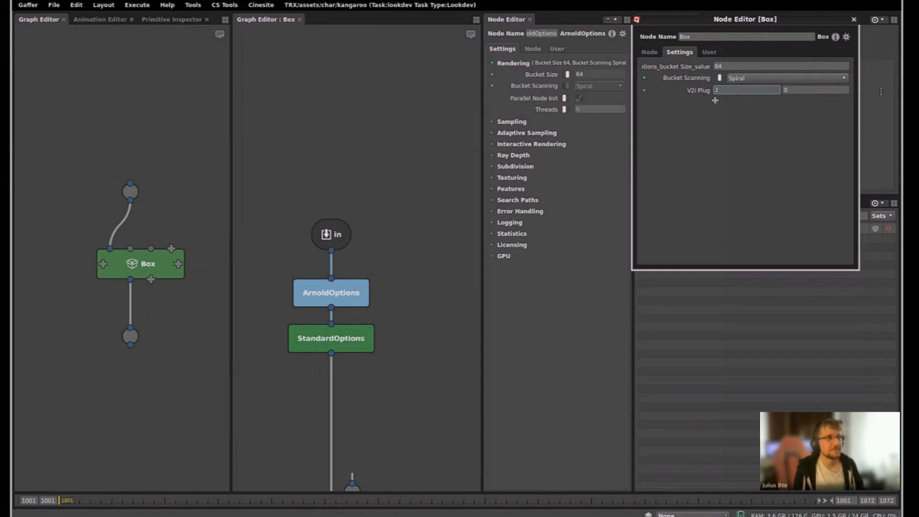
- Add a V3f plug to the Box's settings and try its first two components at about 0.7 and 0.51
{"action": "left_click", "coordinate": [714, 100]}
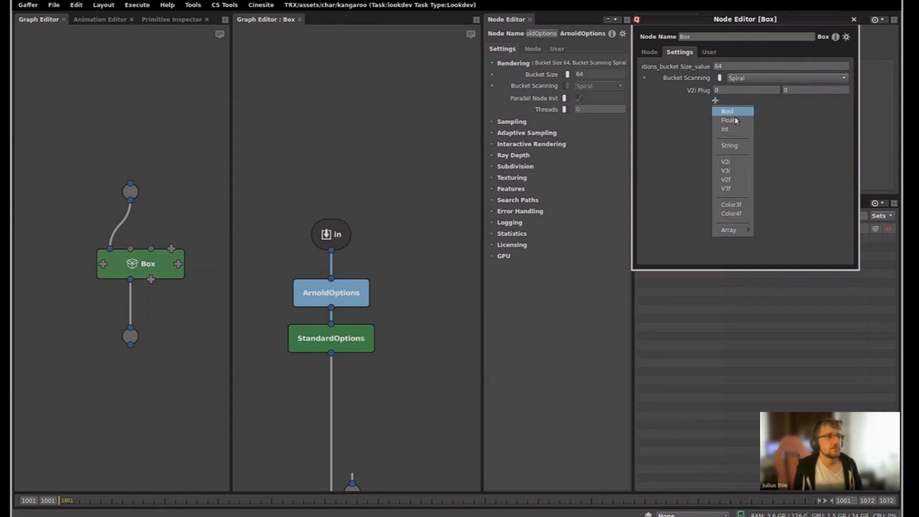
{"action": "left_click", "coordinate": [727, 188]}
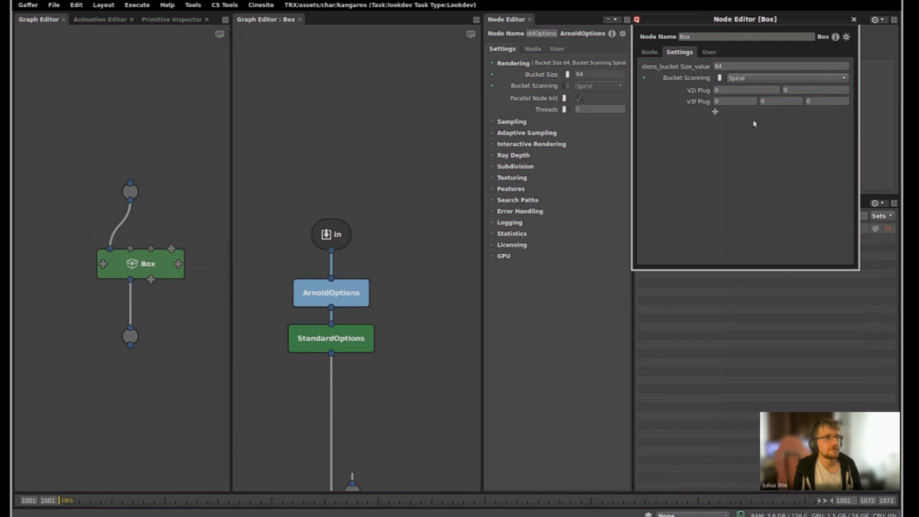
{"action": "left_click_drag", "start_coordinate": [733, 102], "coordinate": [794, 121], "text": "ctrl"}
{"action": "double_click", "coordinate": [734, 103]}
{"action": "type", "text": "1.5"}
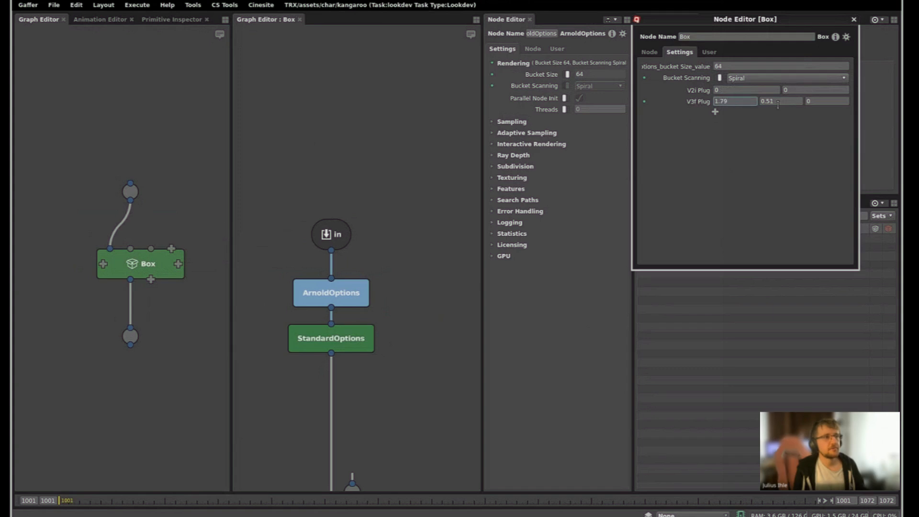
{"action": "left_click", "coordinate": [754, 131]}
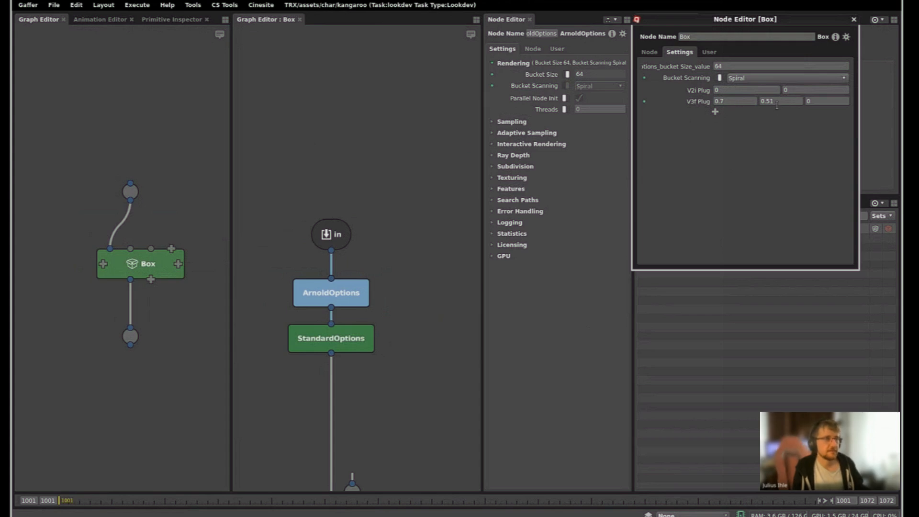
- Undo the V3f value changes and the addition of both the V3f and V2i plugs
{"action": "key", "text": "ctrl+z"}
{"action": "key", "text": "ctrl+z"}
{"action": "key", "text": "ctrl+z"}
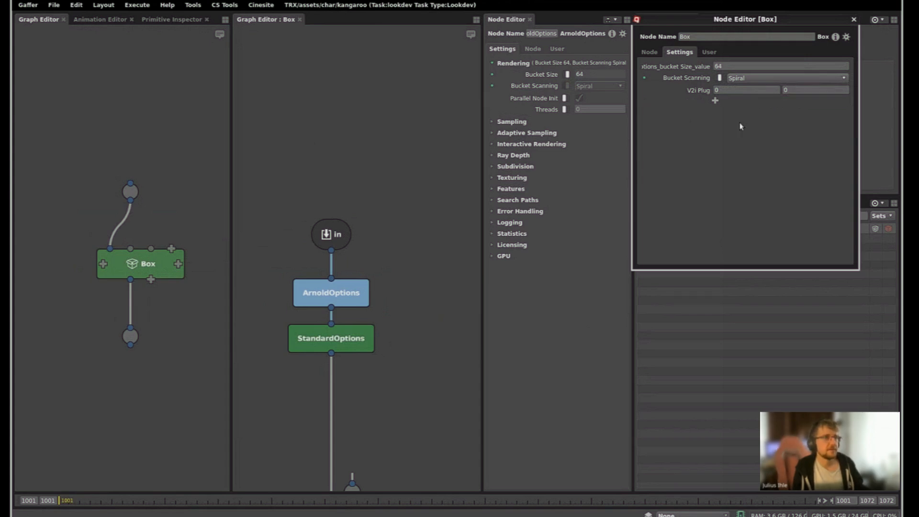
{"action": "key", "text": "ctrl+z"}
- Add a Bool plug to the Box and connect it to the enabled Parallel Node Init option of ArnoldOptions
{"action": "left_click", "coordinate": [714, 89]}
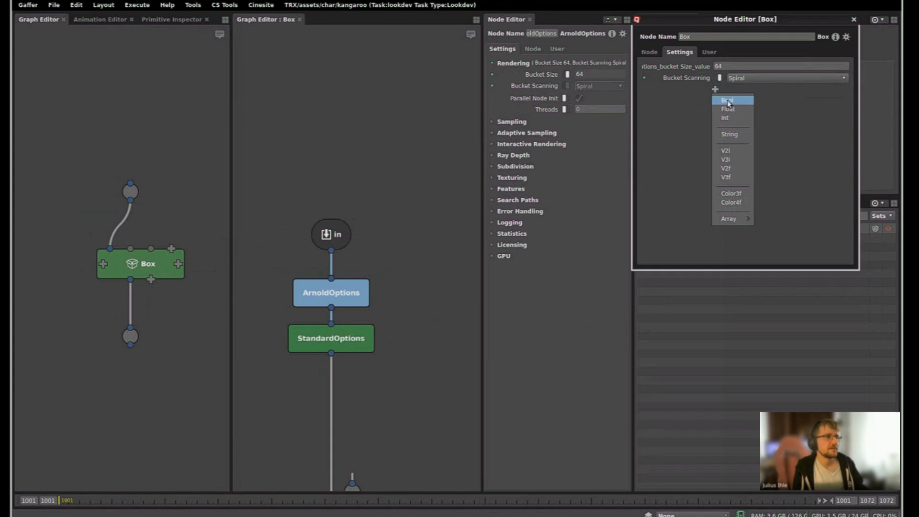
{"action": "left_click", "coordinate": [729, 101]}
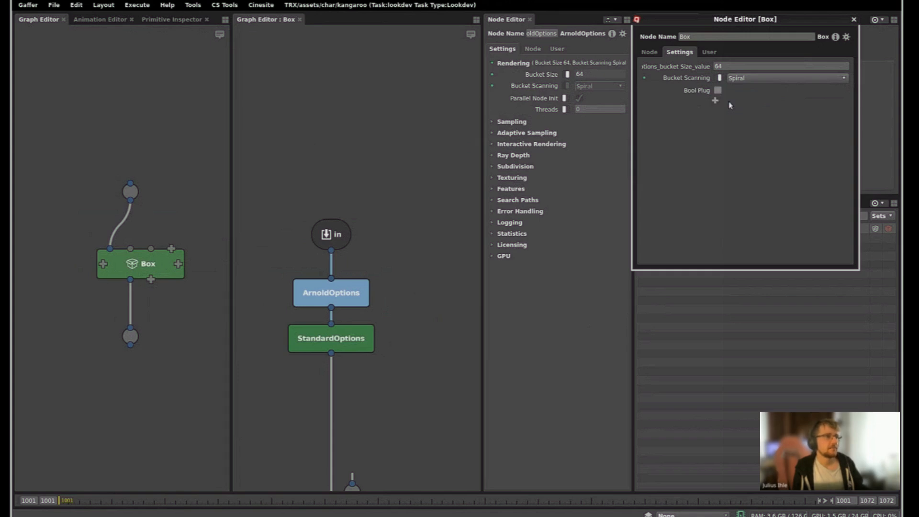
{"action": "left_click", "coordinate": [579, 97]}
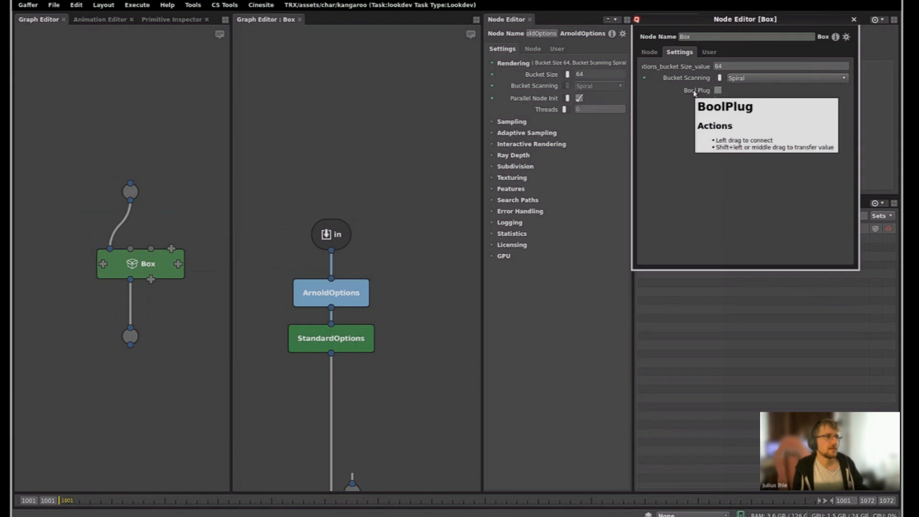
{"action": "left_click", "coordinate": [579, 98]}
{"action": "left_click", "coordinate": [718, 90]}
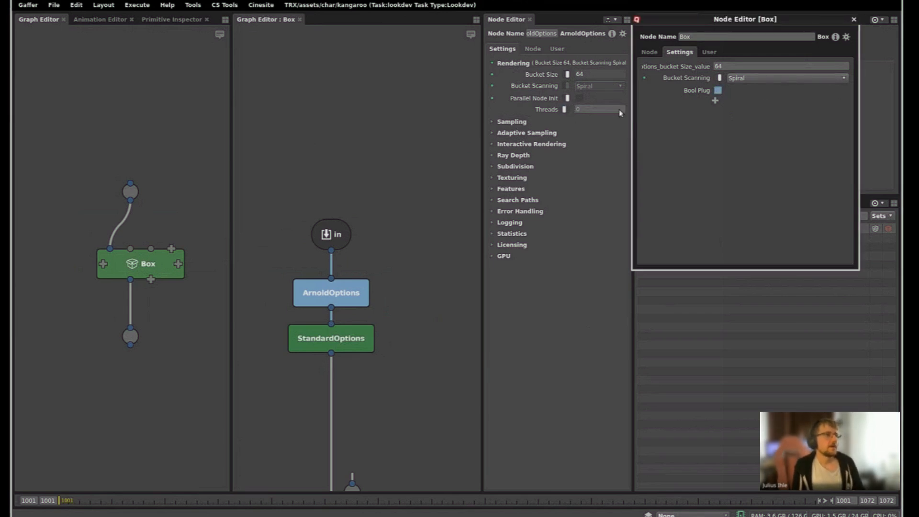
- Promote only the Threads value of ArnoldOptions to the Box
{"action": "right_click", "coordinate": [588, 111]}
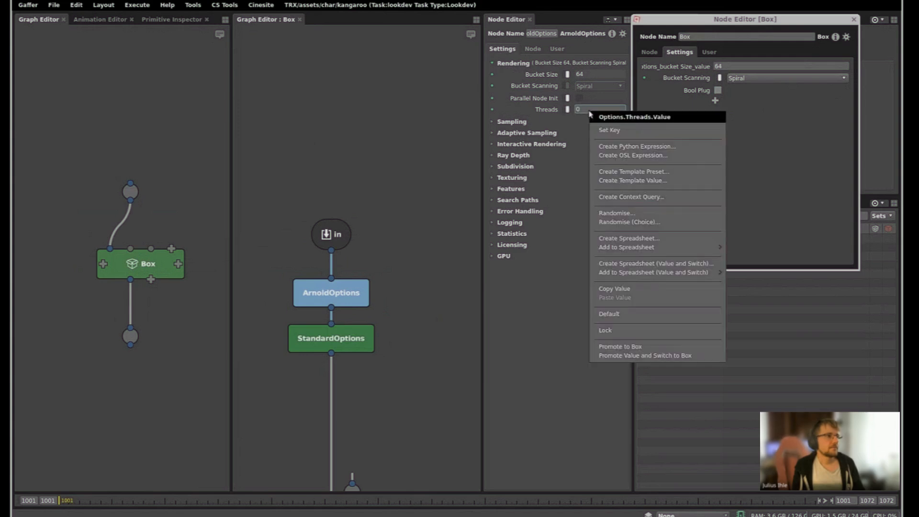
{"action": "left_click", "coordinate": [622, 348]}
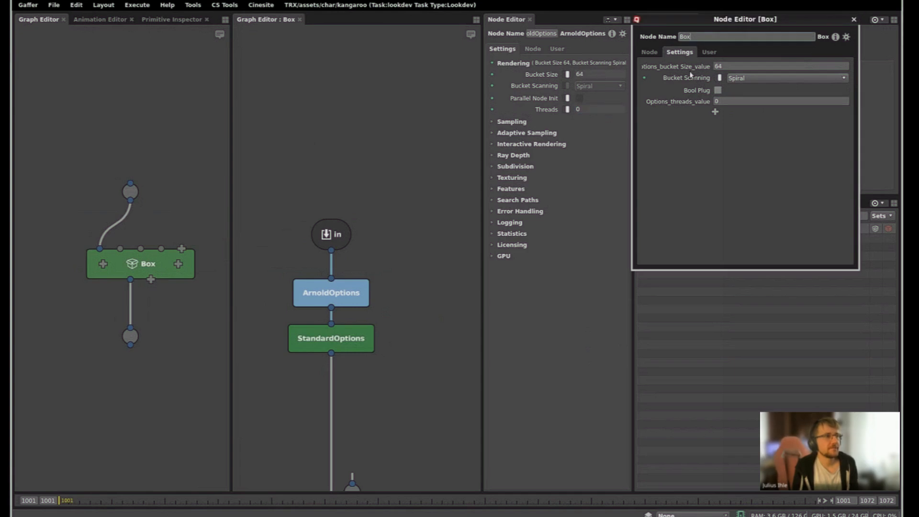
{"action": "double_click", "coordinate": [673, 67]}
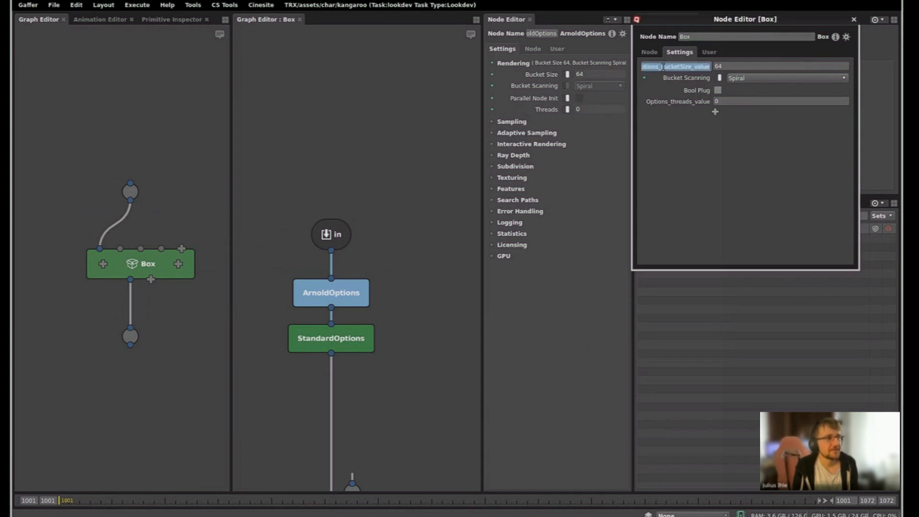
{"action": "left_click_drag", "start_coordinate": [663, 67], "coordinate": [631, 67]}
{"action": "left_click", "coordinate": [718, 203]}
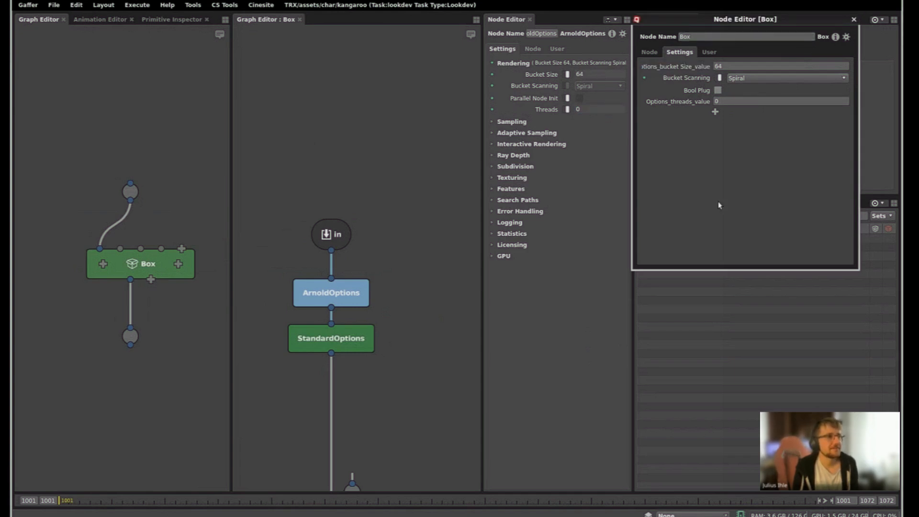
- Rename the promoted bucket size plug on the Box to "Bucket Size"
{"action": "double_click", "coordinate": [679, 68]}
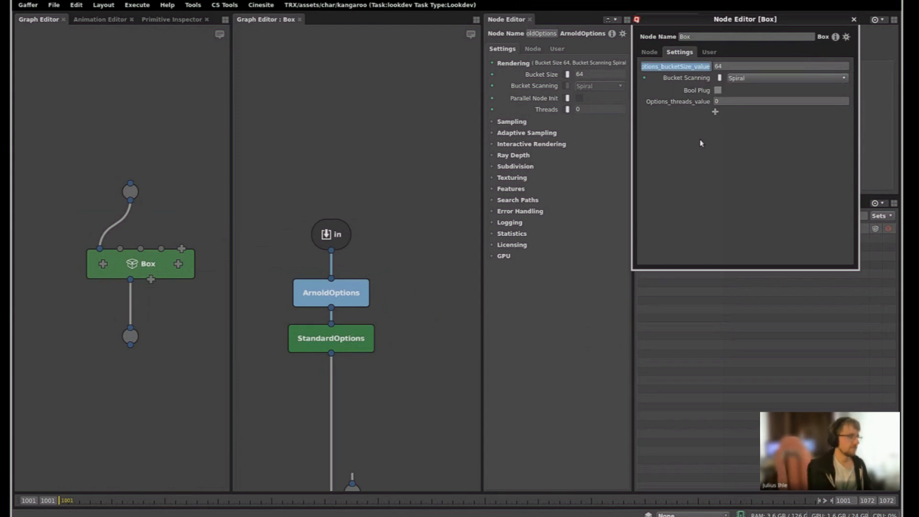
{"action": "type", "text": "Bucket Size"}
{"action": "key", "text": "Return"}
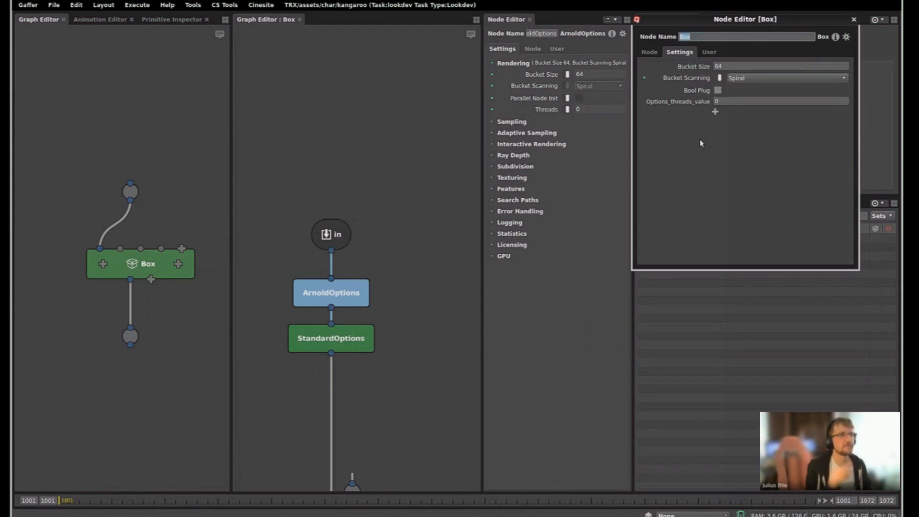
{"action": "left_click", "coordinate": [699, 143]}
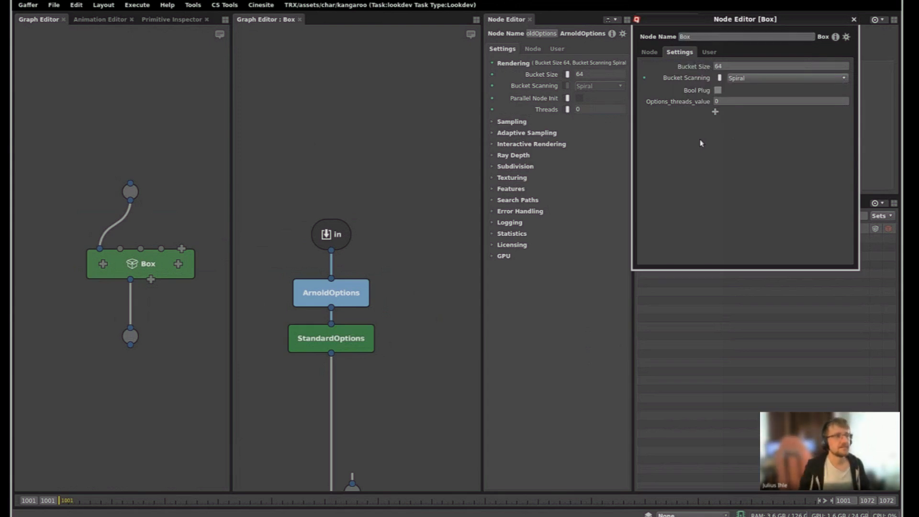
- Rename the Box's Bool Plug as Parallel_Node_Init
{"action": "double_click", "coordinate": [695, 92]}
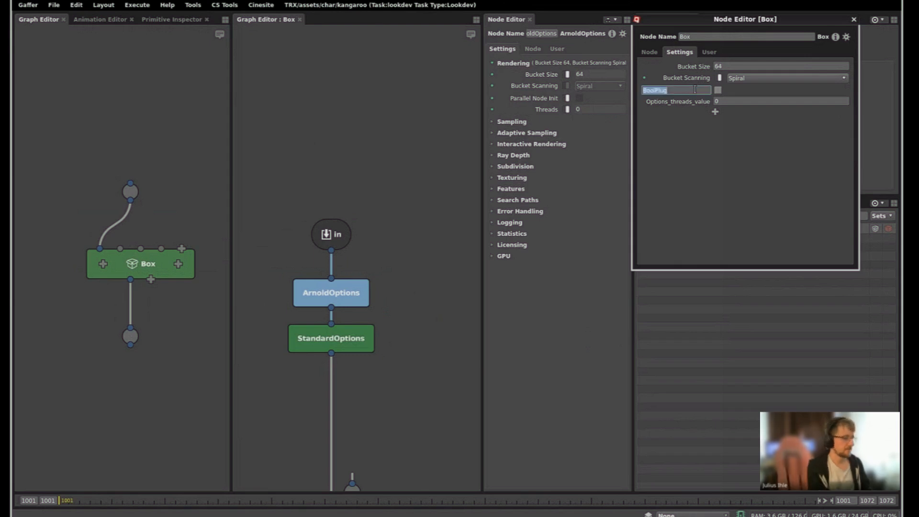
{"action": "type", "text": "Partallel_N"}
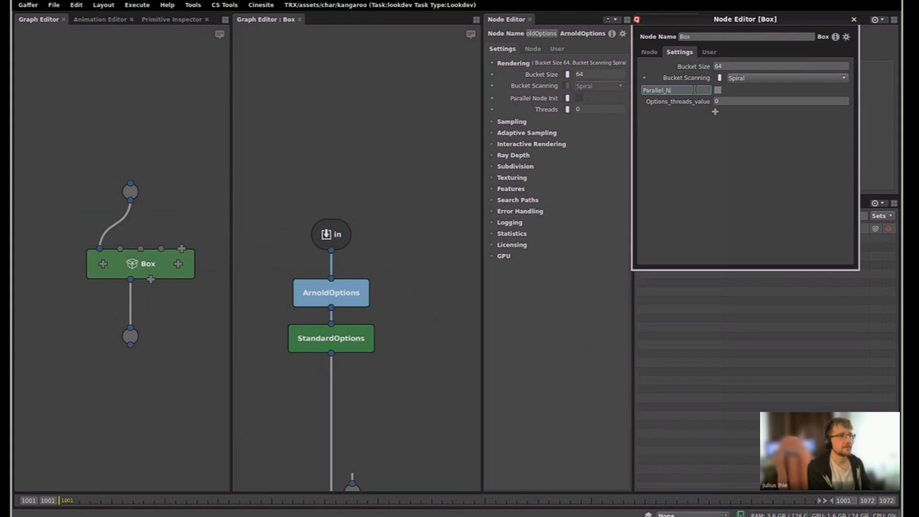
{"action": "type", "text": "ode_Init"}
{"action": "key", "text": "Return"}
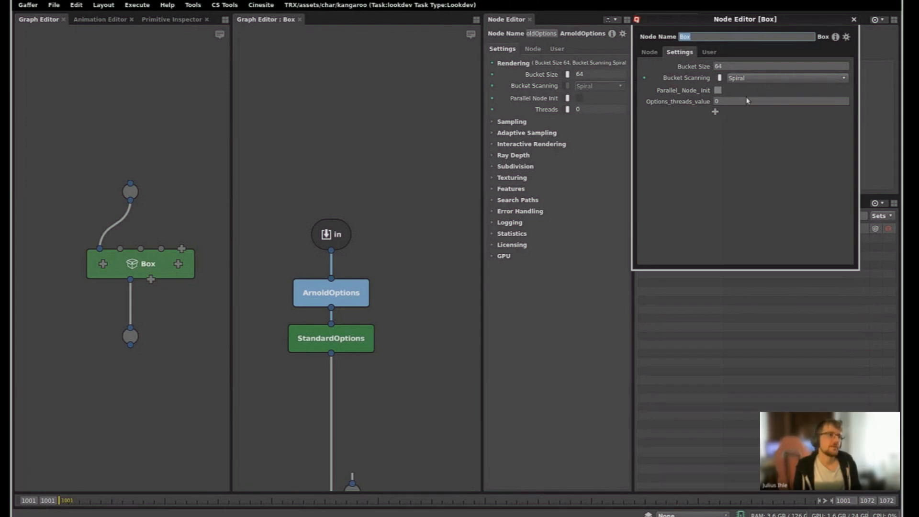
- Open the UI Editor for the Box and examine its node description, tooltip and icon settings
{"action": "left_click", "coordinate": [846, 37]}
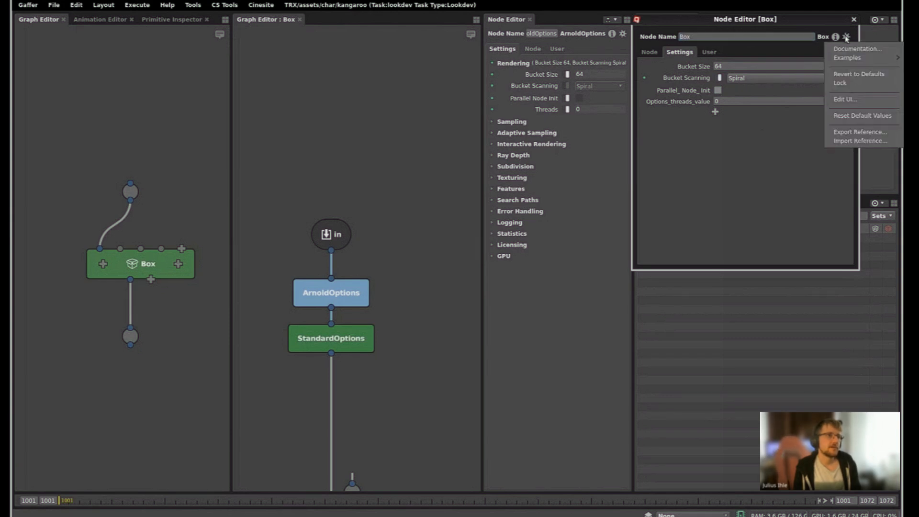
{"action": "left_click", "coordinate": [863, 100]}
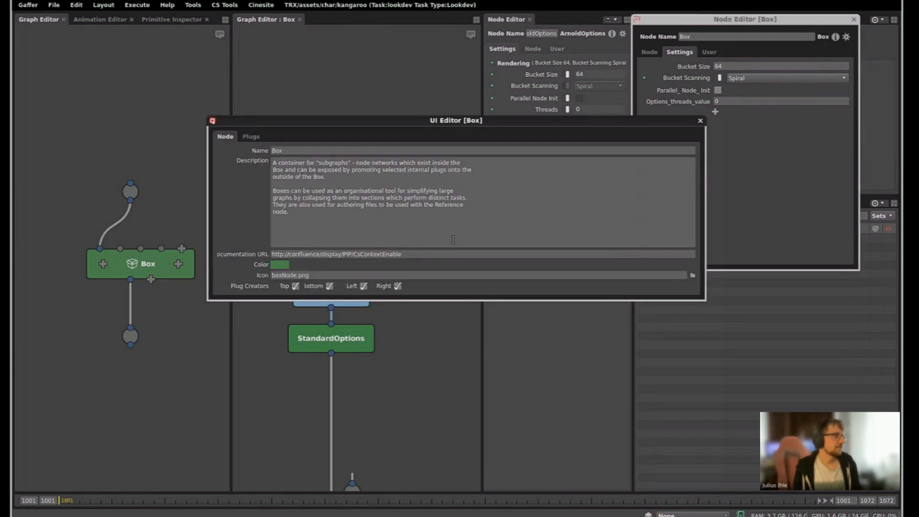
{"action": "left_click", "coordinate": [328, 219]}
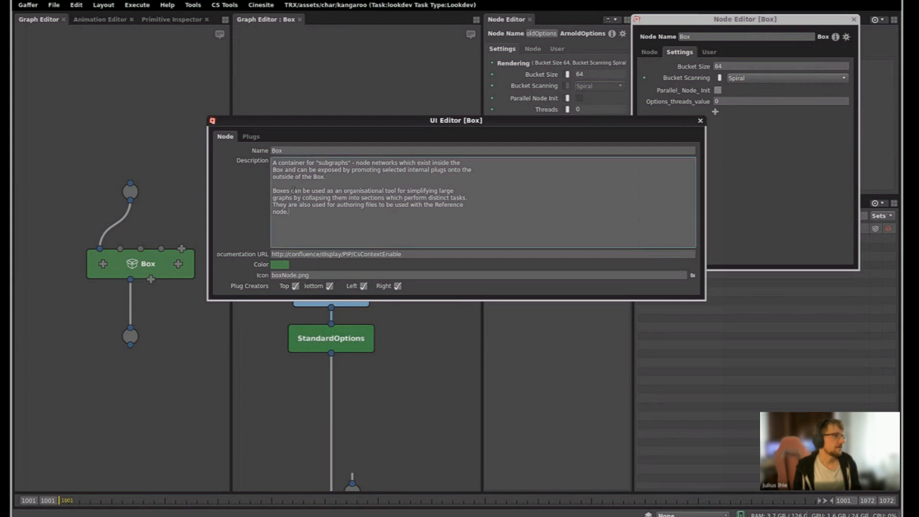
{"action": "key", "text": "ctrl+a"}
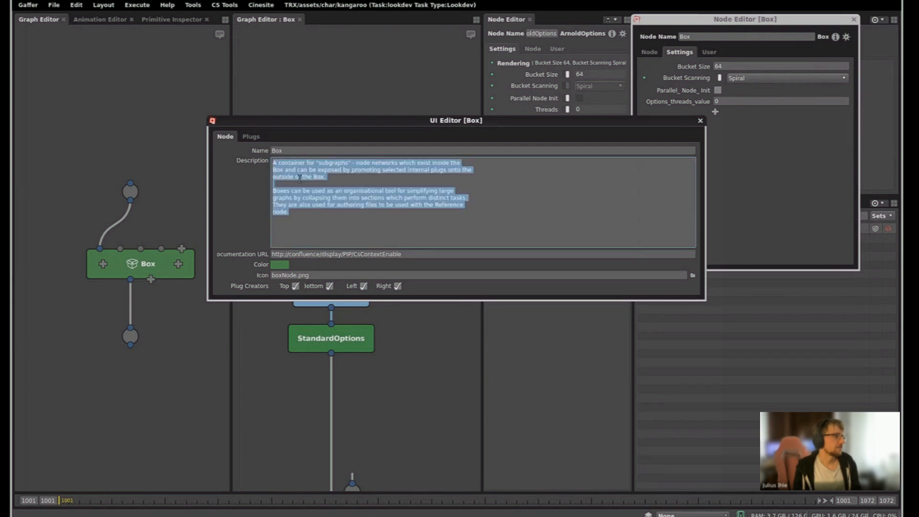
{"action": "left_click", "coordinate": [134, 269]}
{"action": "mouse_move", "coordinate": [134, 270]}
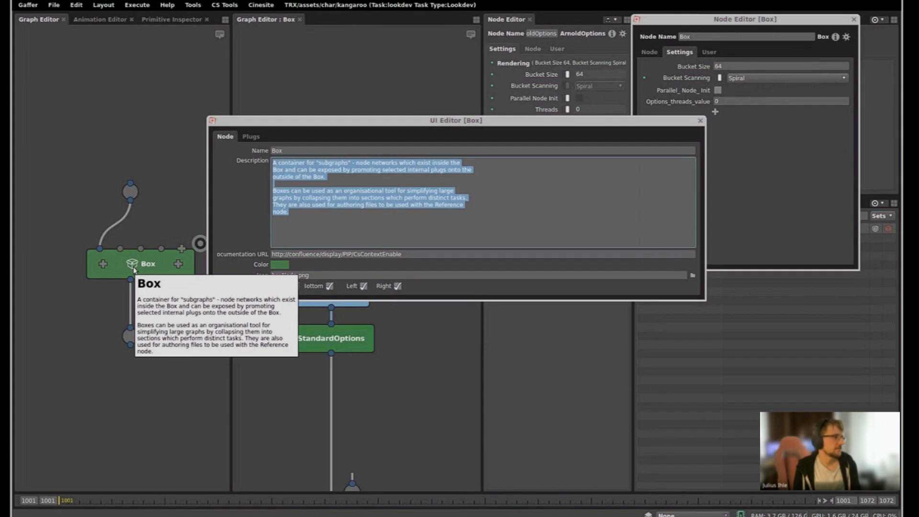
{"action": "left_click", "coordinate": [287, 155]}
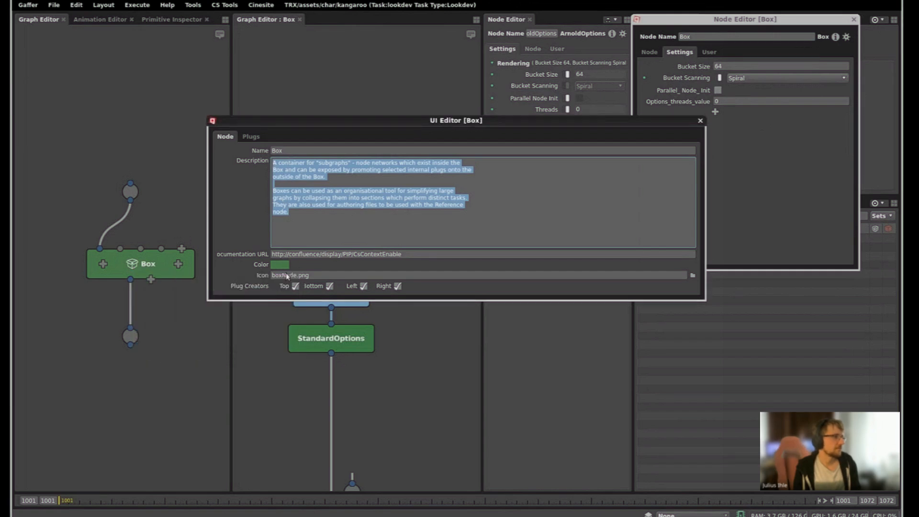
{"action": "left_click", "coordinate": [319, 276]}
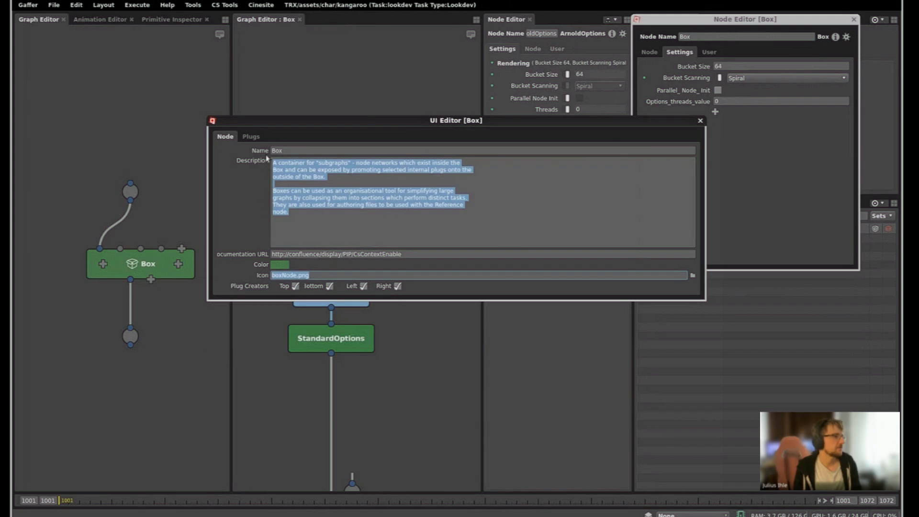
- Examine the name, label and description of the Box's exposed plugs, from BucketSize to options_threads_value
{"action": "left_click", "coordinate": [250, 136]}
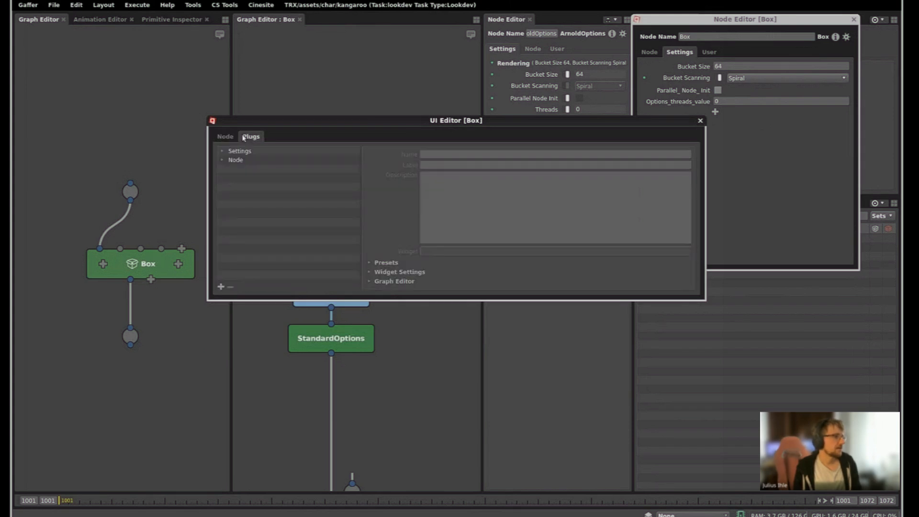
{"action": "left_click", "coordinate": [222, 160]}
{"action": "left_click", "coordinate": [222, 150]}
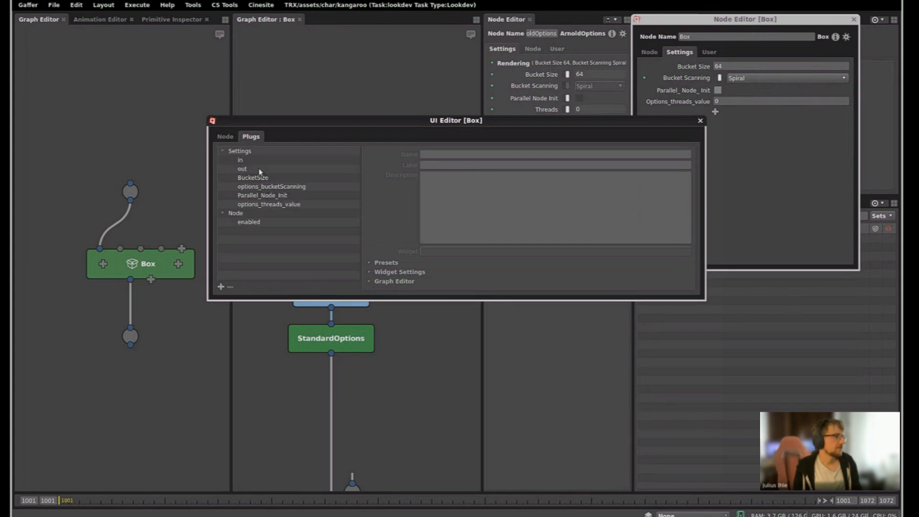
{"action": "left_click", "coordinate": [255, 186]}
{"action": "left_click", "coordinate": [253, 196]}
{"action": "left_click", "coordinate": [252, 202]}
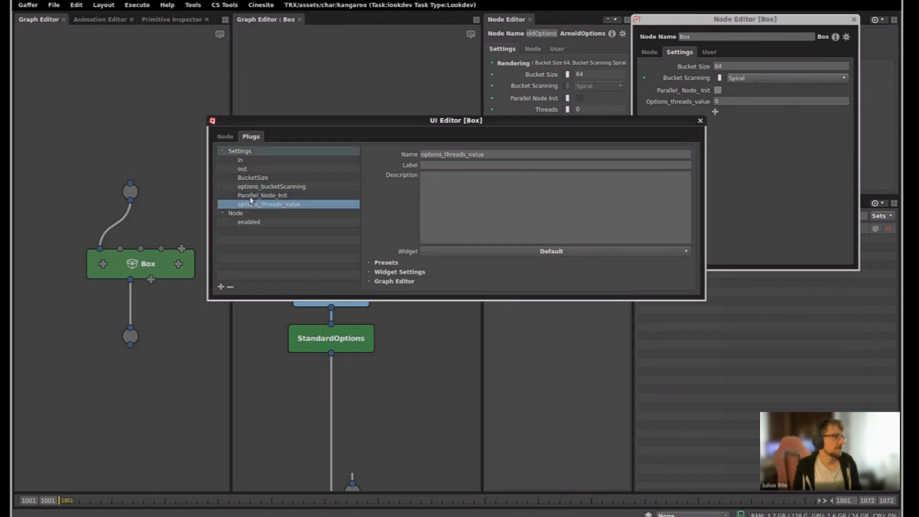
{"action": "left_click", "coordinate": [251, 197]}
{"action": "left_click", "coordinate": [255, 188]}
{"action": "left_click", "coordinate": [254, 180]}
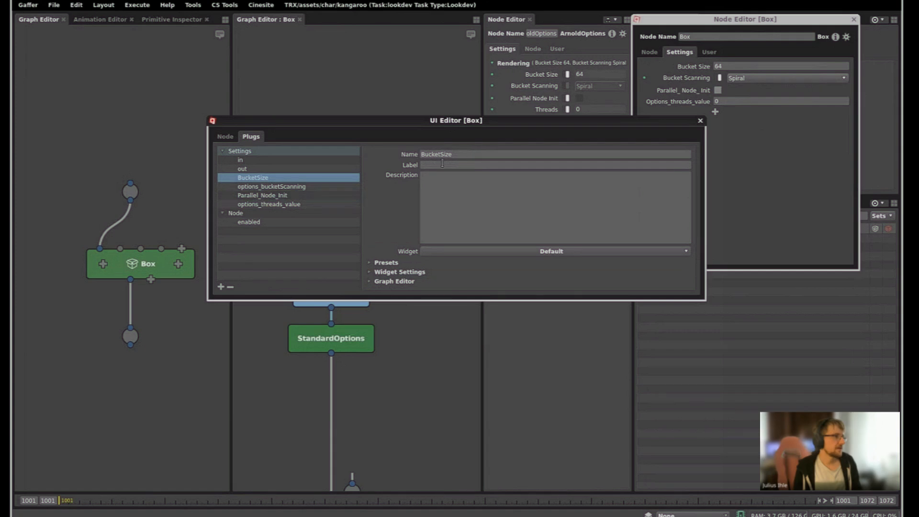
{"action": "left_click", "coordinate": [296, 186]}
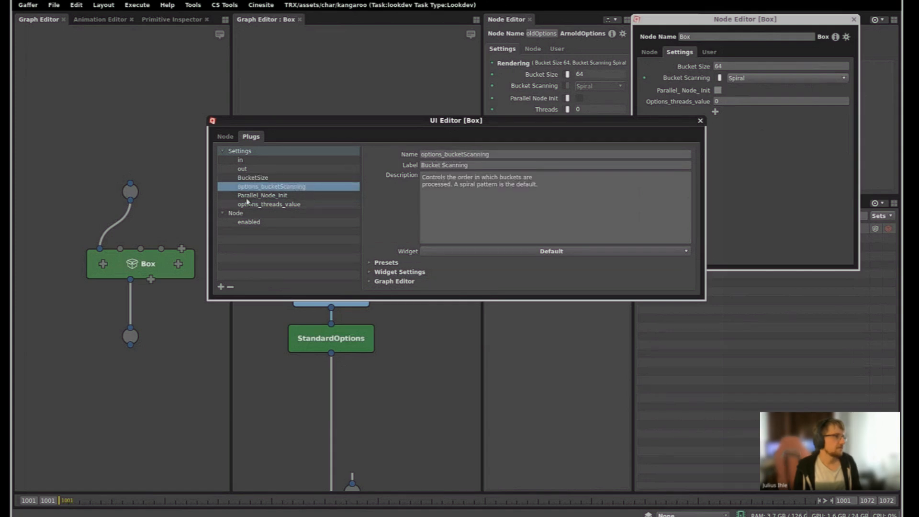
- Give the Parallel_Node_Init plug the label "Parallel Node Init", based on its name without the underscores
{"action": "left_click", "coordinate": [279, 196]}
{"action": "double_click", "coordinate": [455, 155]}
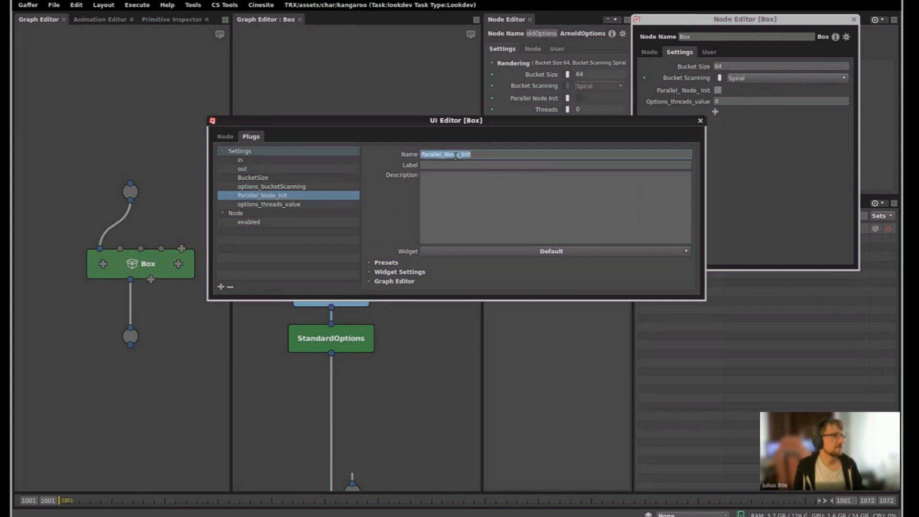
{"action": "key", "text": "ctrl+c"}
{"action": "left_click", "coordinate": [442, 164]}
{"action": "key", "text": "ctrl+v"}
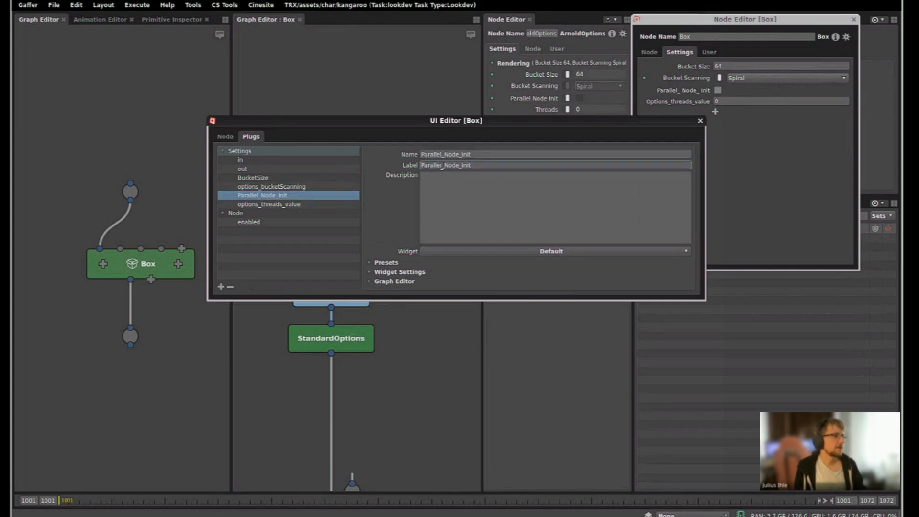
{"action": "left_click", "coordinate": [456, 164]}
{"action": "key", "text": "BackSpace"}
{"action": "key", "text": "Return"}
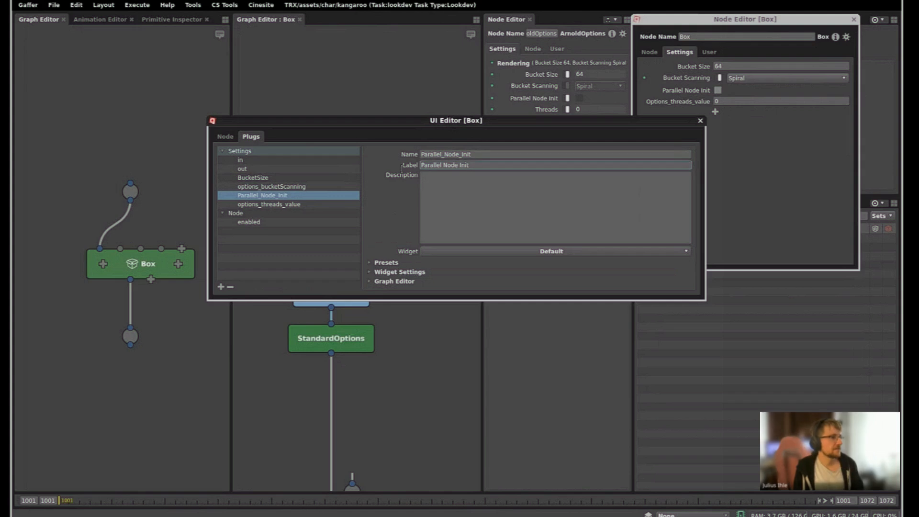
{"action": "key", "text": "ctrl+a"}
- Enter "this is atooltip" as the Parallel_Node_Init plug's description and check its tooltip in the Box's settings
{"action": "left_click", "coordinate": [448, 195]}
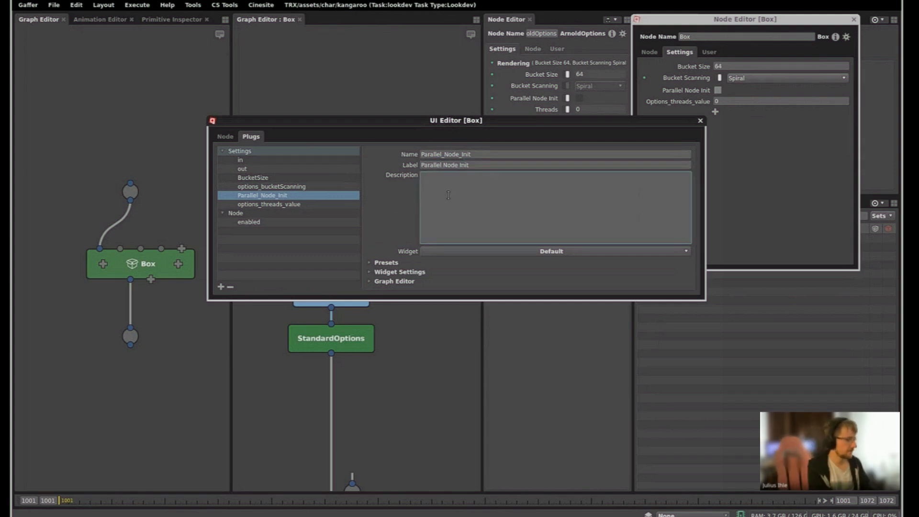
{"action": "type", "text": "this is atool"}
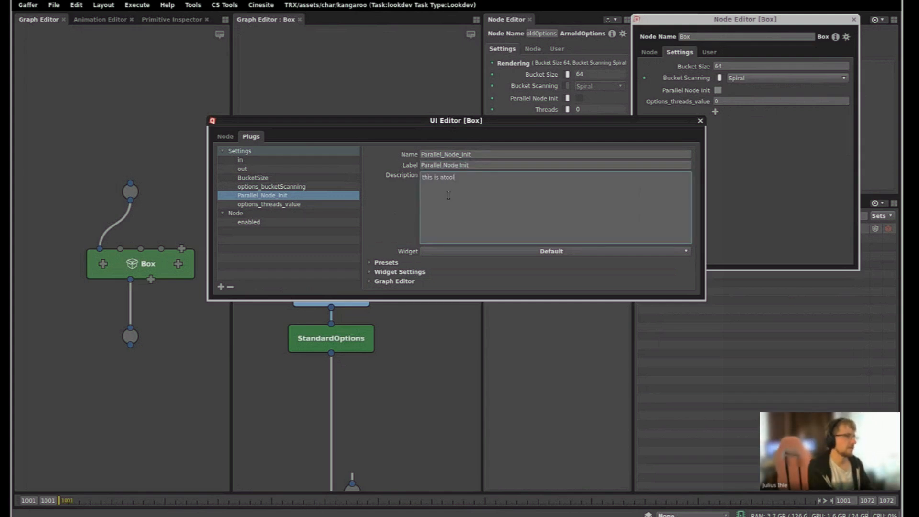
{"action": "type", "text": "tip"}
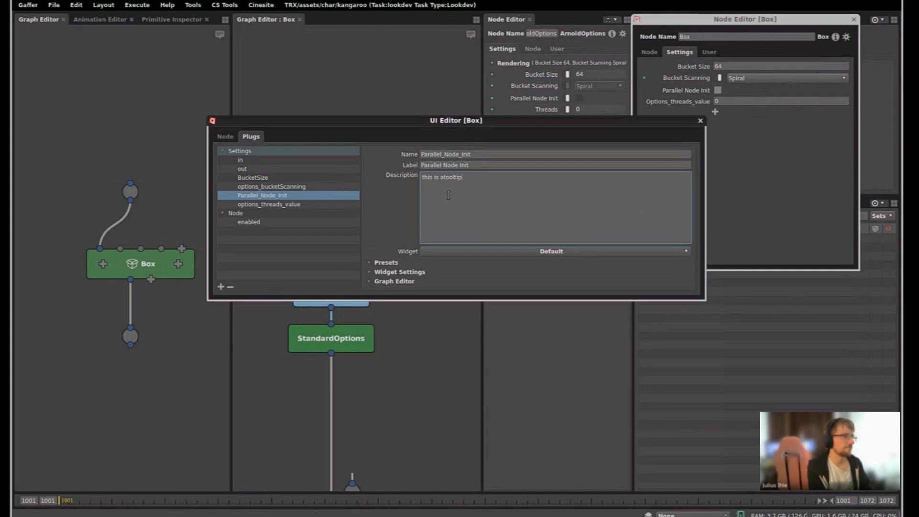
{"action": "left_click", "coordinate": [729, 104]}
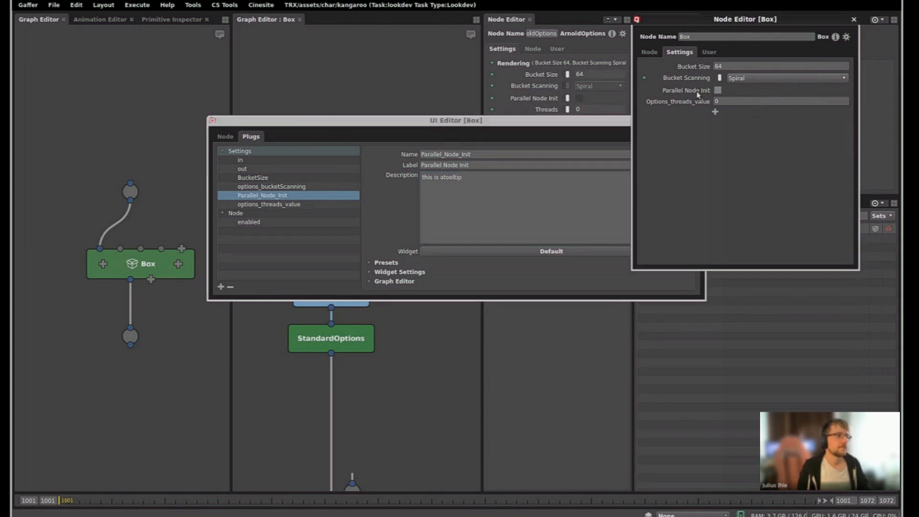
{"action": "mouse_move", "coordinate": [709, 93]}
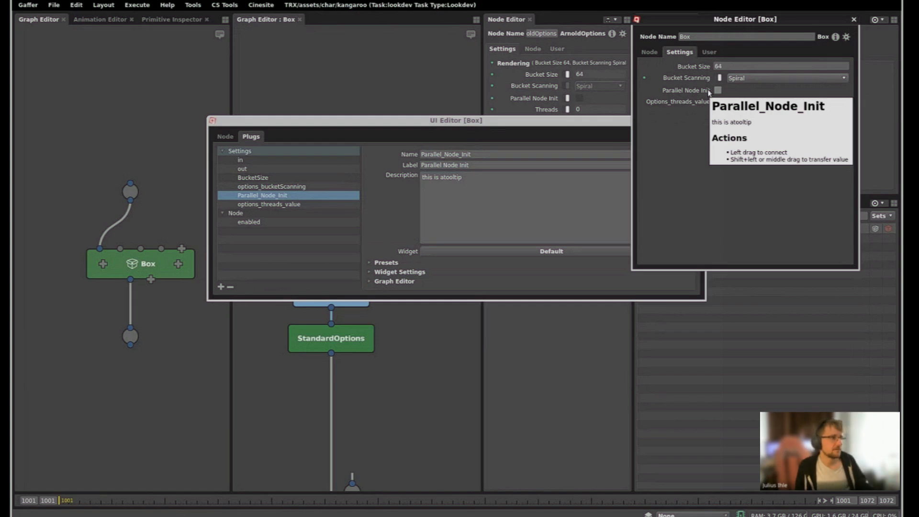
- Enlarge and reposition the UI Editor window, and expand the presets of the options_threads_value plug
{"action": "left_click_drag", "start_coordinate": [461, 299], "coordinate": [461, 408]}
{"action": "left_click_drag", "start_coordinate": [594, 289], "coordinate": [520, 298], "text": "alt"}
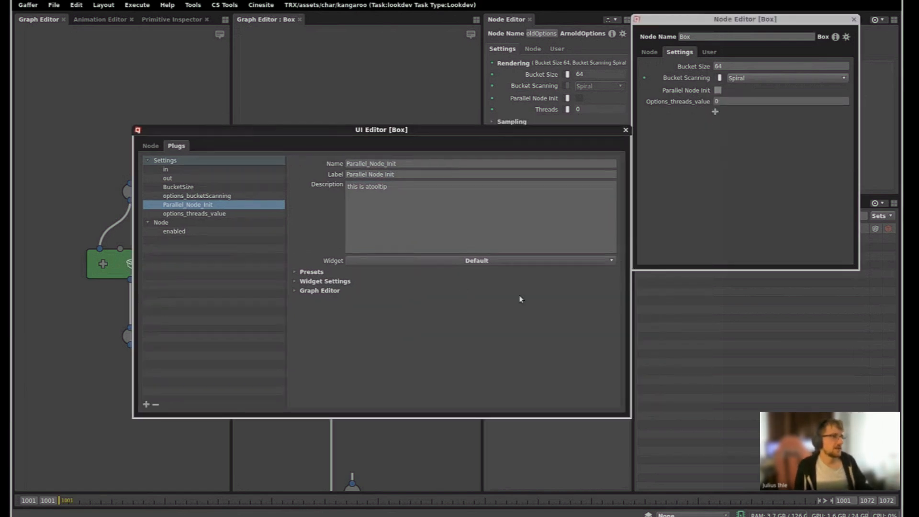
{"action": "left_click", "coordinate": [217, 214]}
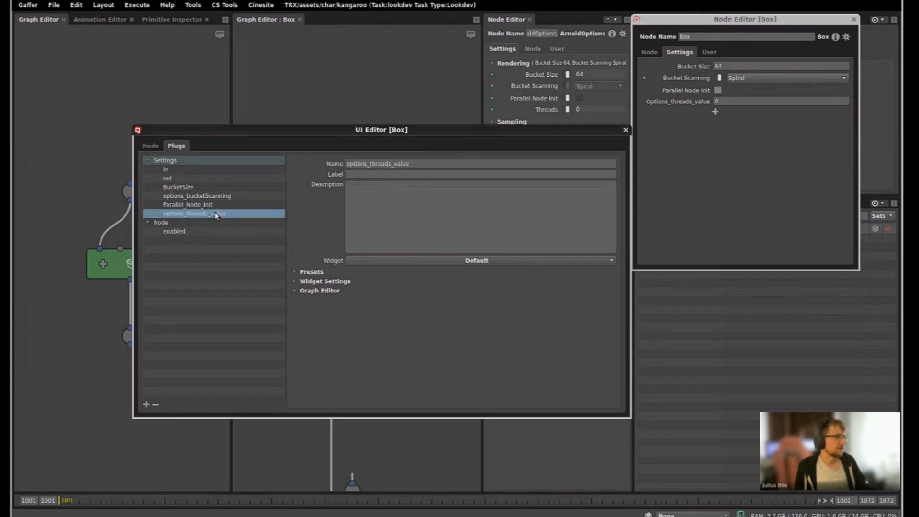
{"action": "left_click", "coordinate": [311, 272]}
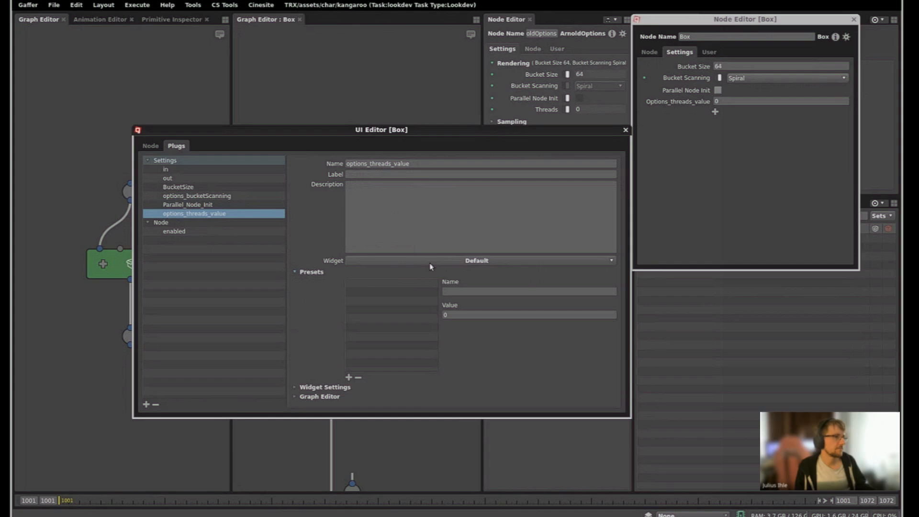
- Set the Box's Options_threads_value to 2
{"action": "left_click", "coordinate": [718, 144]}
{"action": "left_click", "coordinate": [742, 101]}
{"action": "type", "text": "2"}
{"action": "key", "text": "Return"}
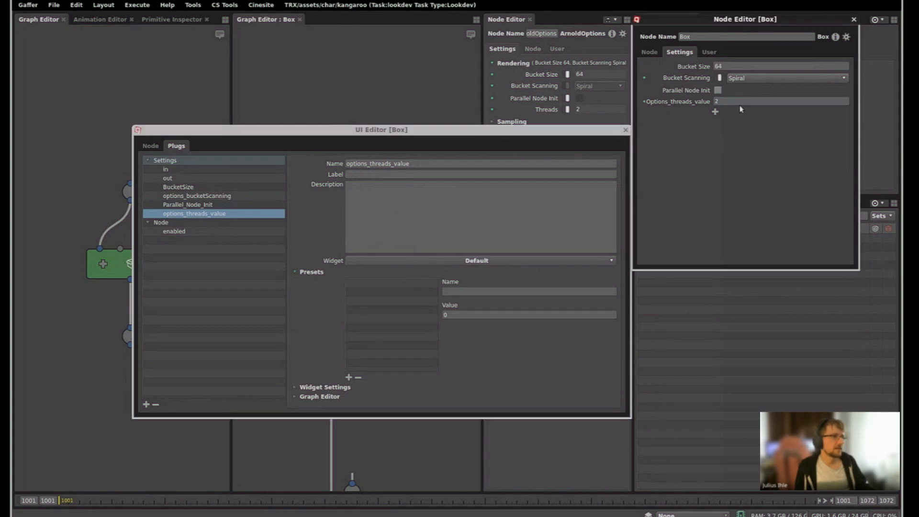
- Change the options_threads_value plug's widget to Presets Menu and add three new presets to it
{"action": "left_click", "coordinate": [472, 290]}
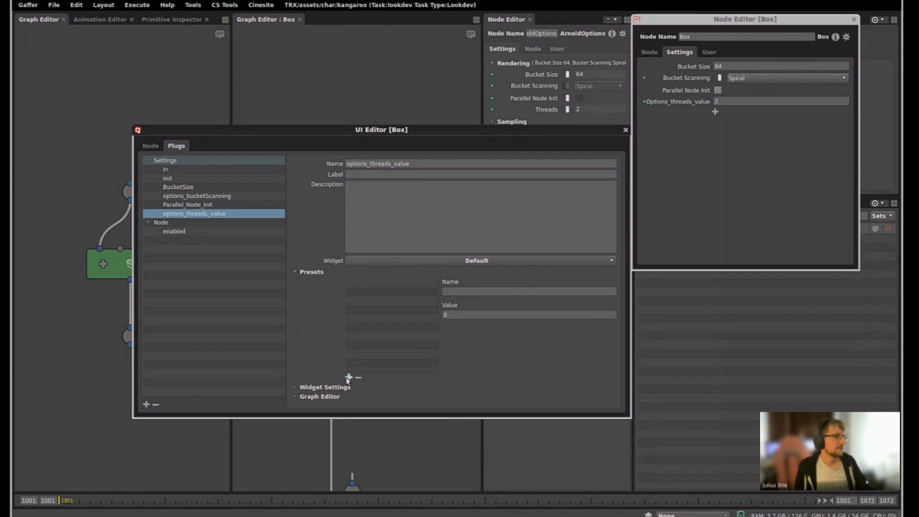
{"action": "left_click", "coordinate": [412, 262]}
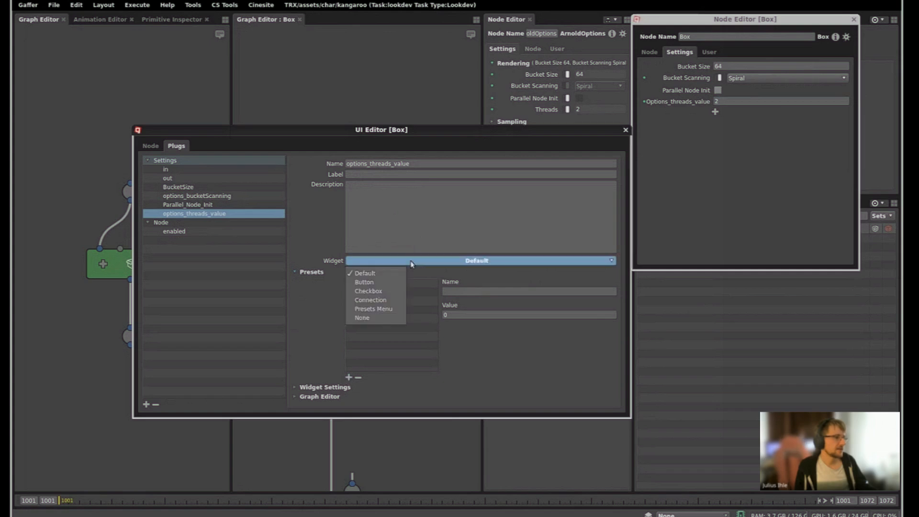
{"action": "left_click", "coordinate": [381, 311]}
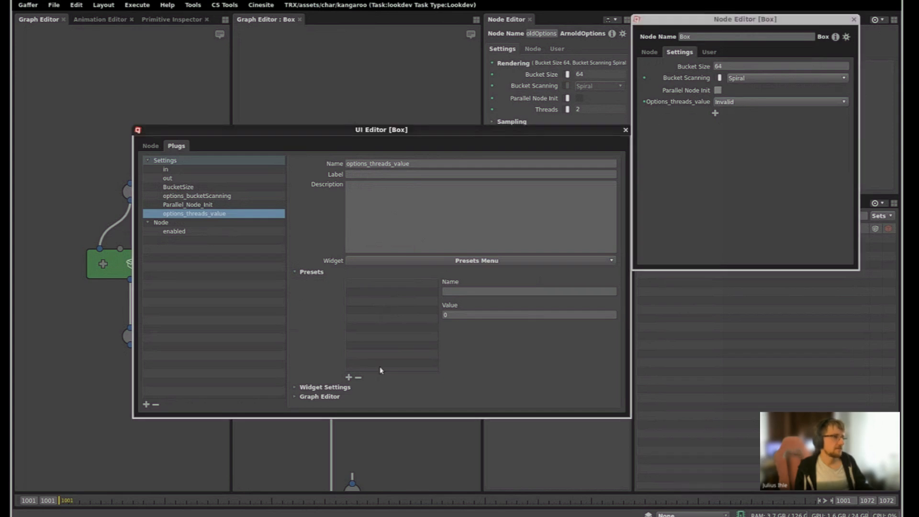
{"action": "left_click", "coordinate": [349, 378]}
{"action": "left_click", "coordinate": [349, 377]}
{"action": "left_click", "coordinate": [349, 378]}
- Rename the first preset of the options_threads_value plug as "two less"
{"action": "left_click", "coordinate": [397, 283]}
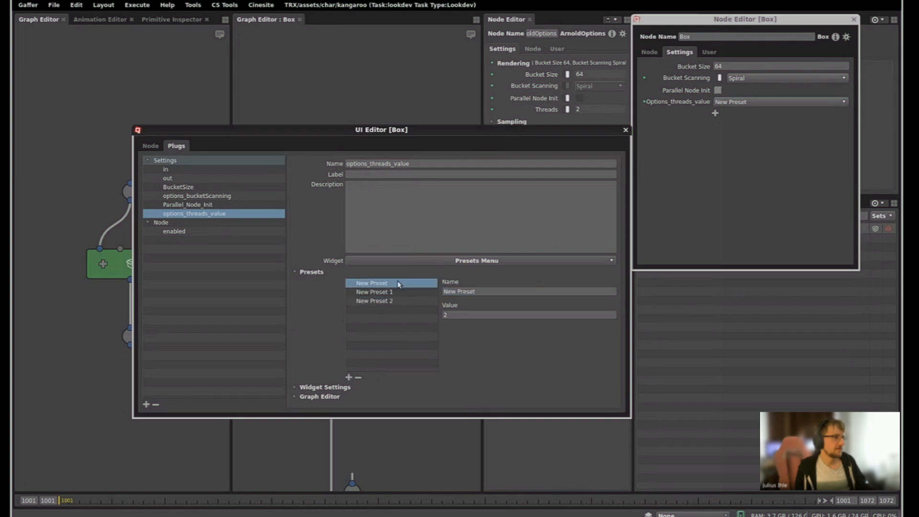
{"action": "triple_click", "coordinate": [470, 292]}
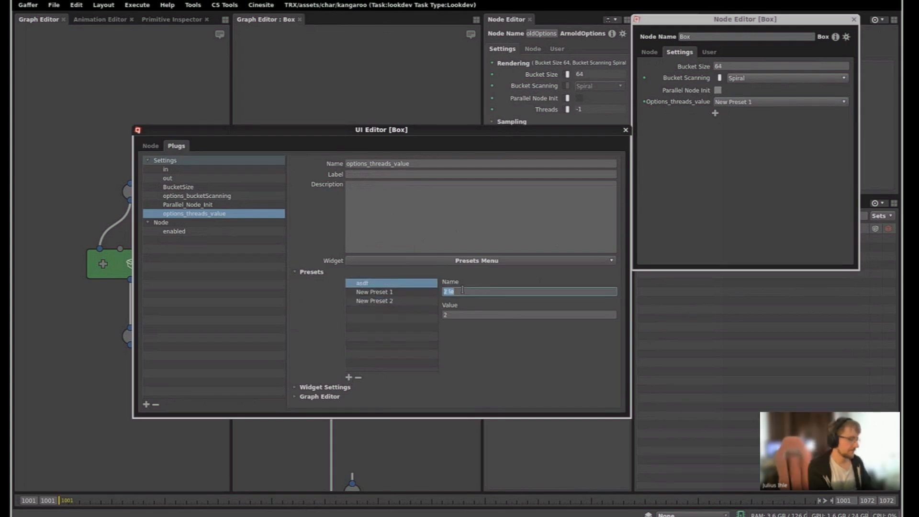
{"action": "type", "text": "two "}
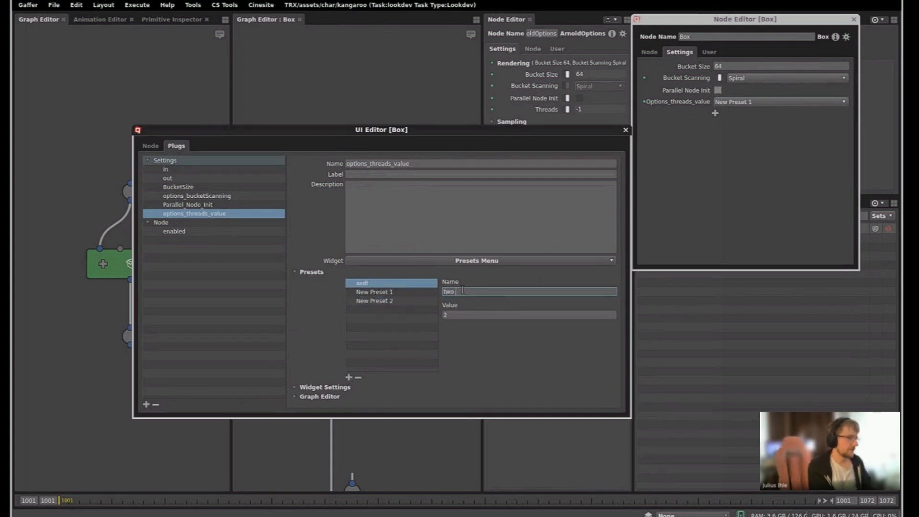
{"action": "type", "text": "less"}
{"action": "key", "text": "Return"}
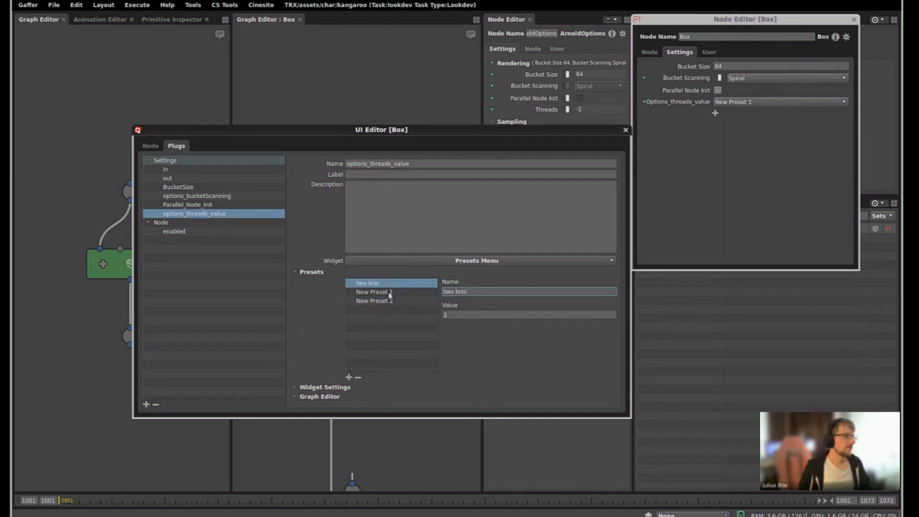
- Rename the second preset of the options_threads_value plug as "one less"
{"action": "left_click", "coordinate": [403, 293]}
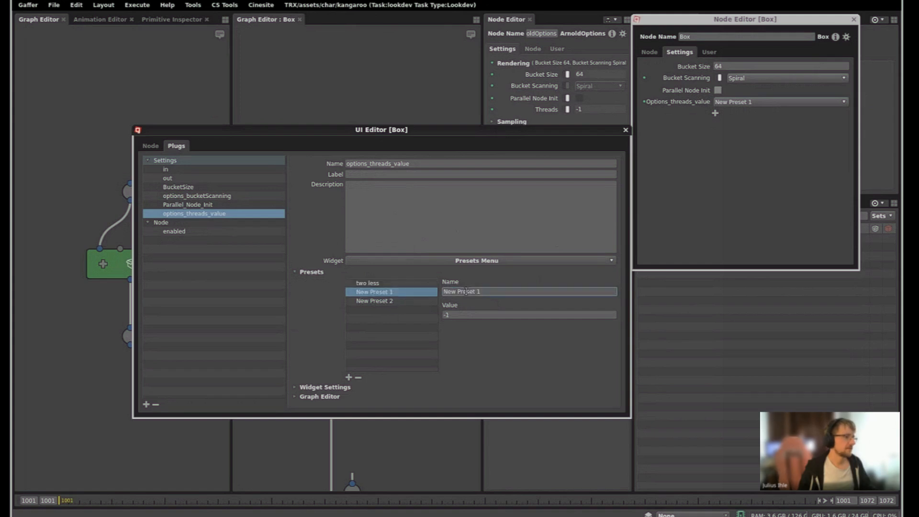
{"action": "triple_click", "coordinate": [466, 292]}
{"action": "type", "text": "one less"}
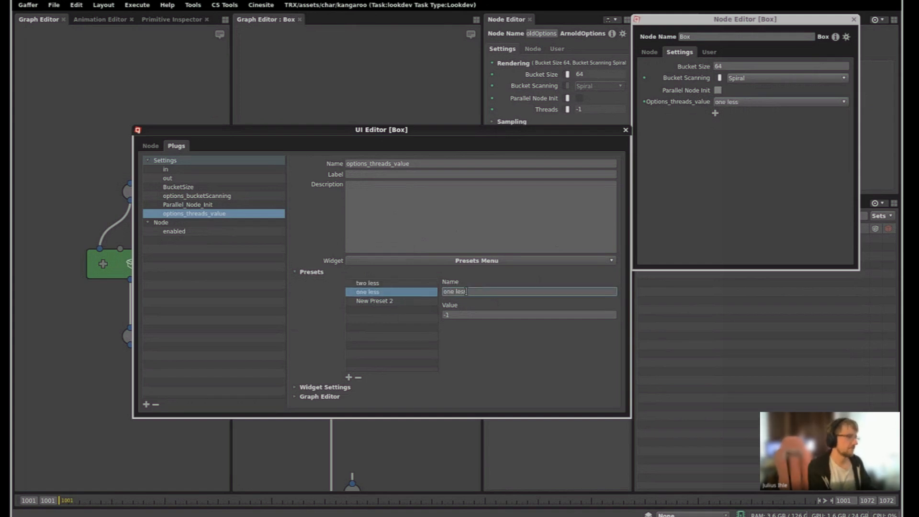
- Rename the third preset of the options_threads_value plug as "all cores" and set its value to 0
{"action": "left_click", "coordinate": [373, 301]}
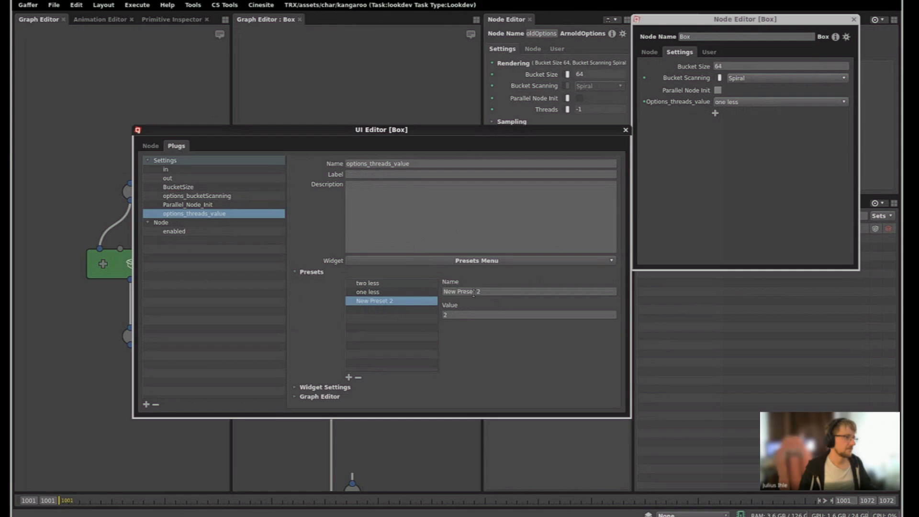
{"action": "triple_click", "coordinate": [473, 292]}
{"action": "type", "text": "all cores"}
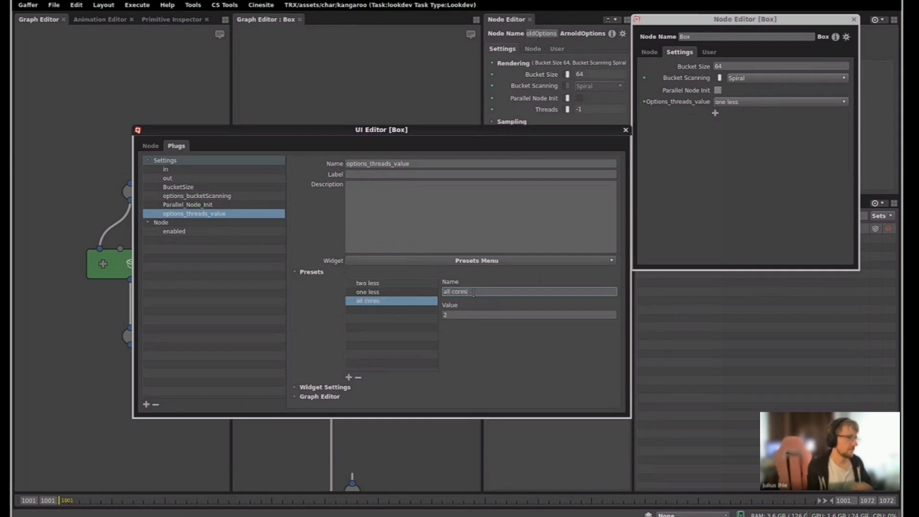
{"action": "double_click", "coordinate": [490, 314]}
{"action": "type", "text": "0"}
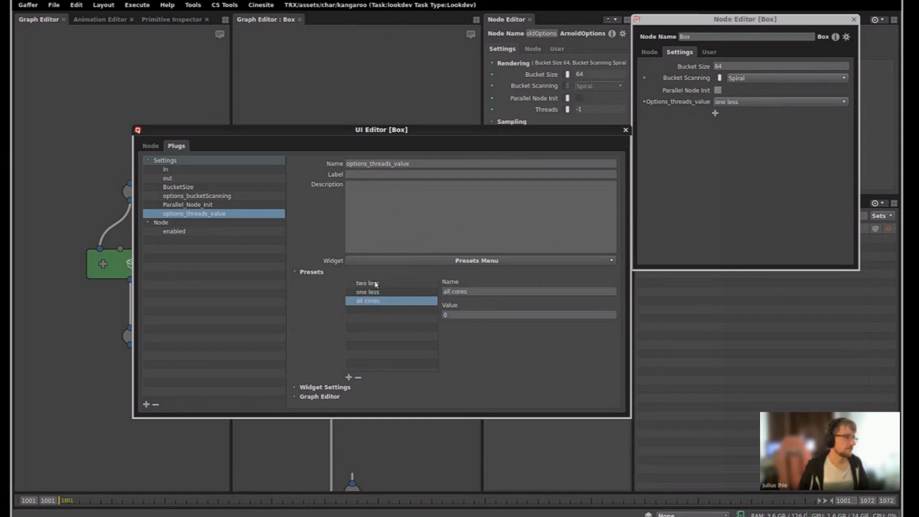
- Set the value of the "two less" preset to -2 and check the values of all three presets
{"action": "left_click", "coordinate": [383, 292]}
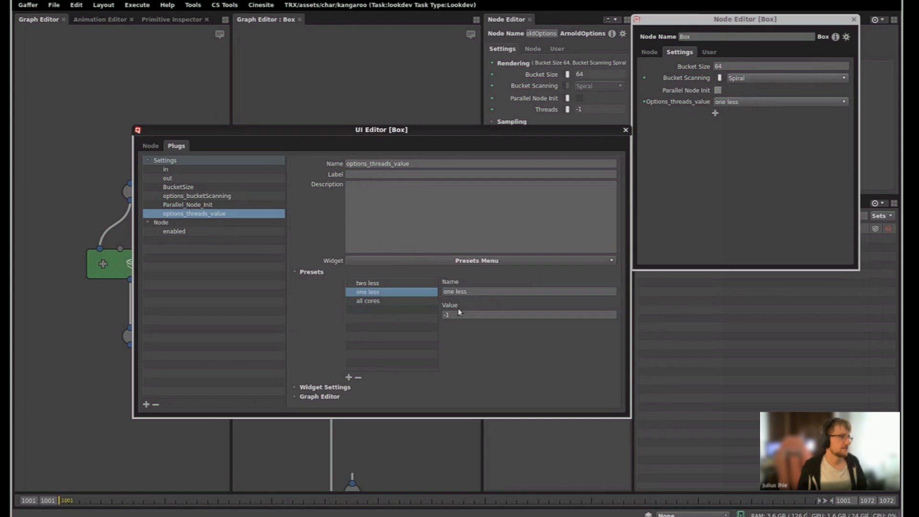
{"action": "left_click", "coordinate": [387, 283]}
{"action": "left_click", "coordinate": [455, 315]}
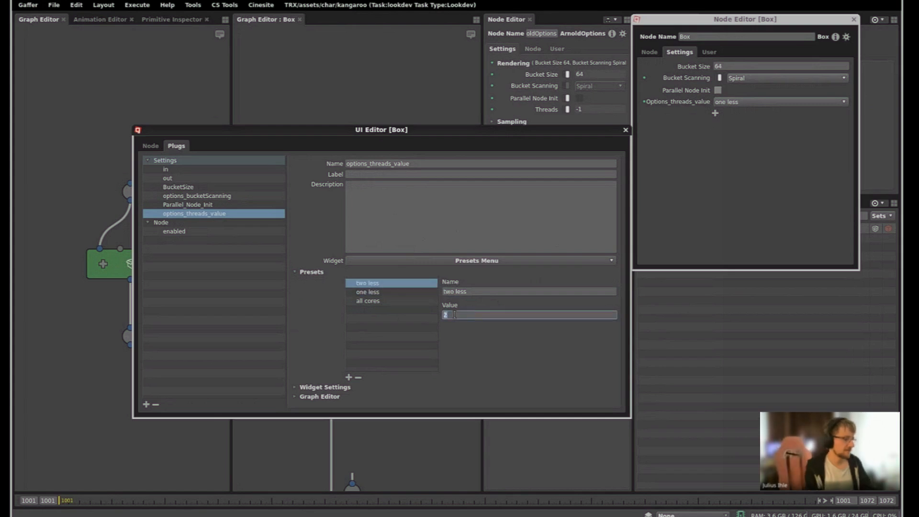
{"action": "type", "text": "-2"}
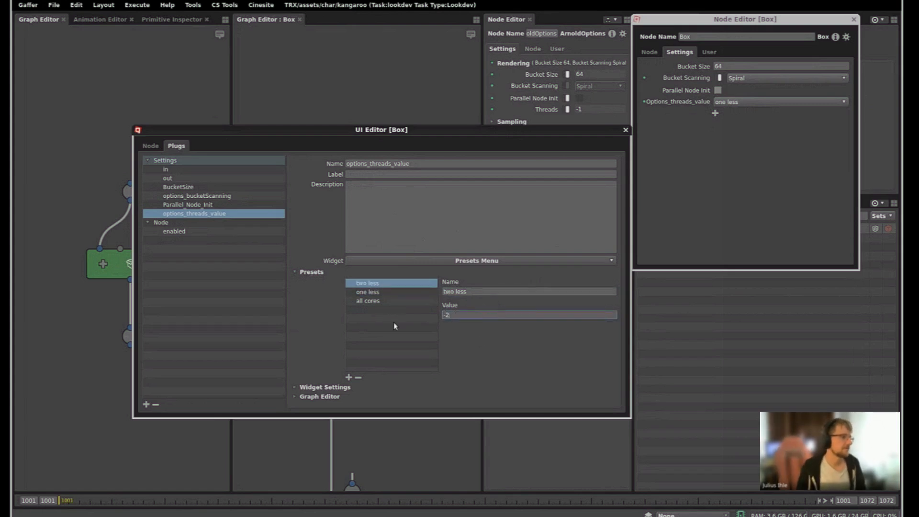
{"action": "left_click", "coordinate": [400, 300]}
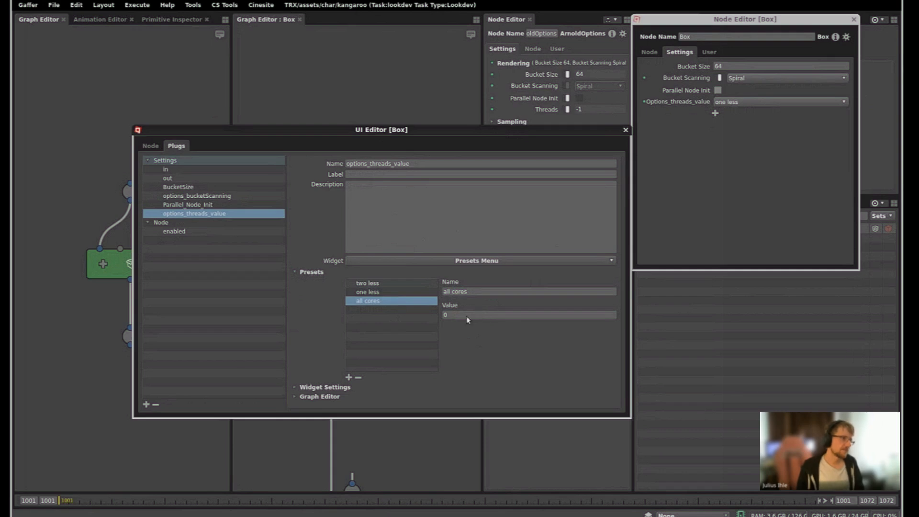
{"action": "left_click", "coordinate": [398, 294]}
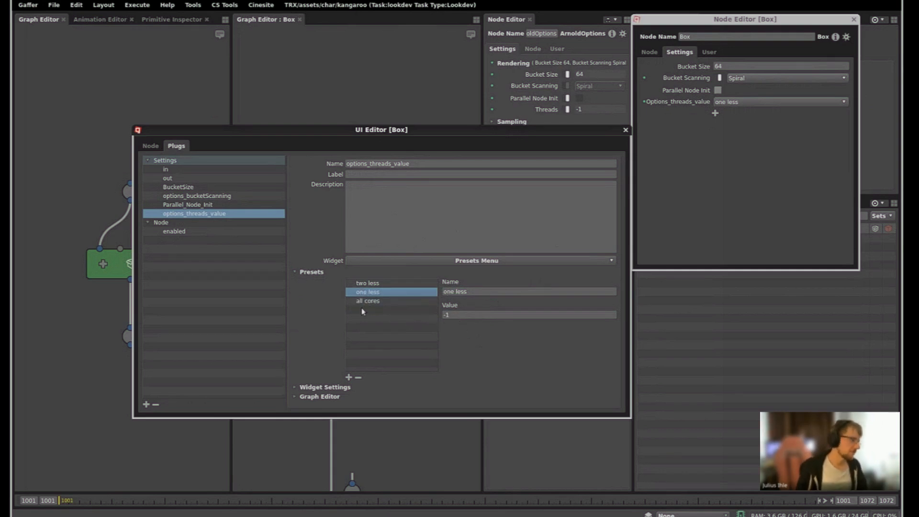
{"action": "left_click", "coordinate": [370, 283]}
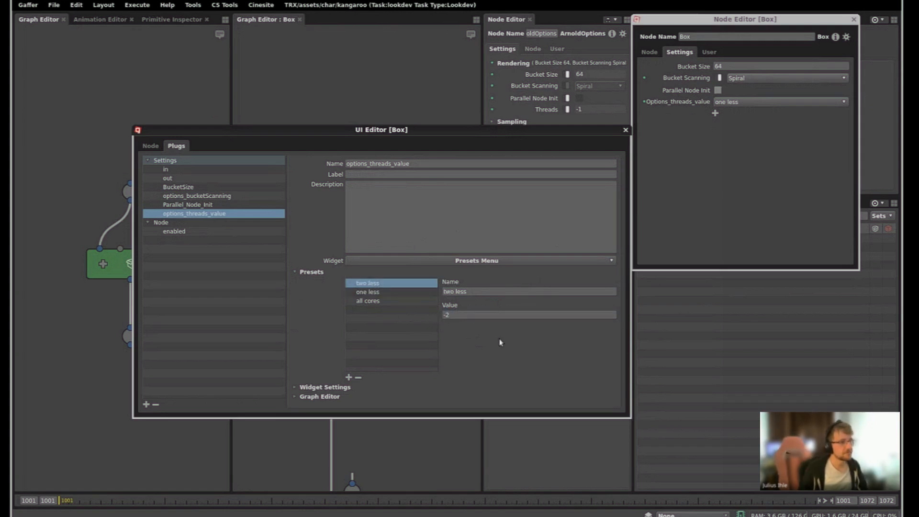
- Try the two less, one less and all cores presets on the Box's Options_threads_value, ending on all cores
{"action": "left_click", "coordinate": [740, 102]}
{"action": "left_click", "coordinate": [734, 115]}
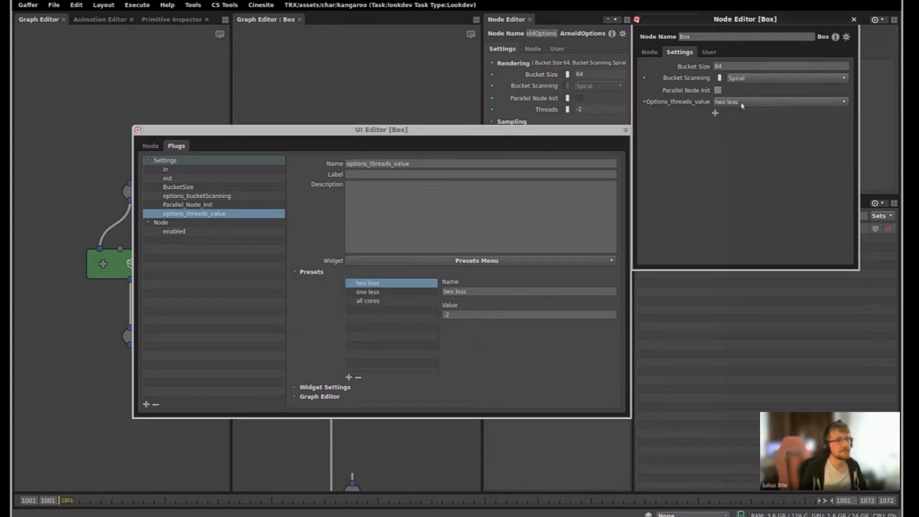
{"action": "left_click", "coordinate": [740, 102]}
{"action": "left_click", "coordinate": [732, 126]}
{"action": "left_click", "coordinate": [733, 132]}
{"action": "left_click", "coordinate": [736, 102]}
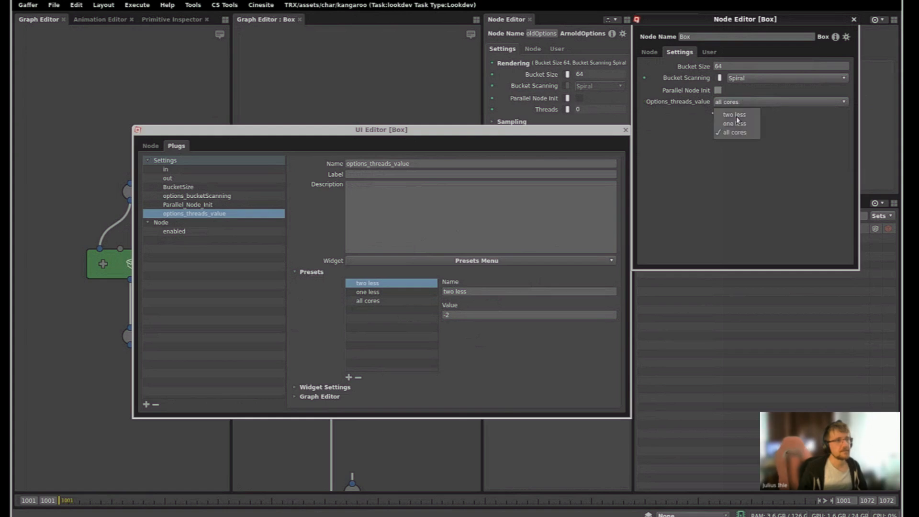
{"action": "left_click", "coordinate": [737, 115]}
{"action": "left_click", "coordinate": [737, 102]}
{"action": "left_click", "coordinate": [735, 123]}
{"action": "left_click", "coordinate": [736, 102]}
{"action": "left_click", "coordinate": [734, 132]}
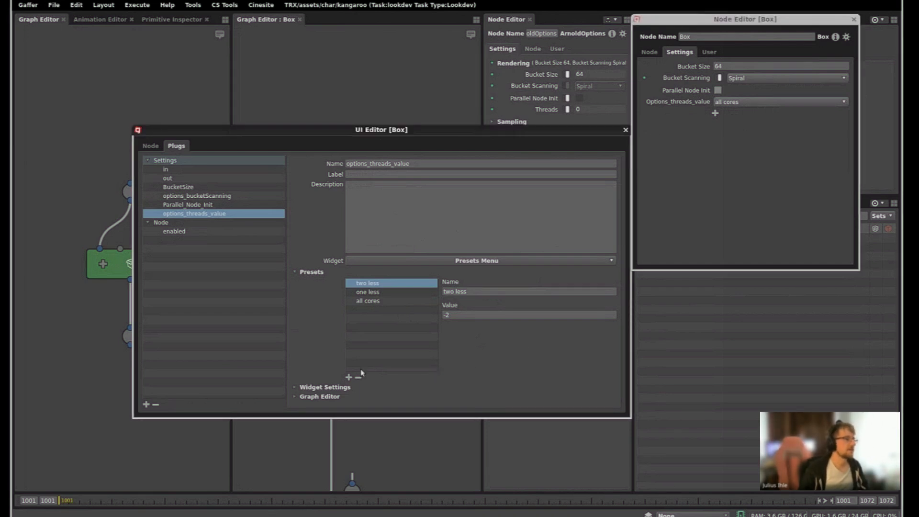
- Narrow the UI Editor window and allow custom values in the widget settings of the options_threads_value plug
{"action": "right_click_drag", "start_coordinate": [242, 335], "coordinate": [322, 333], "text": "alt"}
{"action": "left_click", "coordinate": [377, 387]}
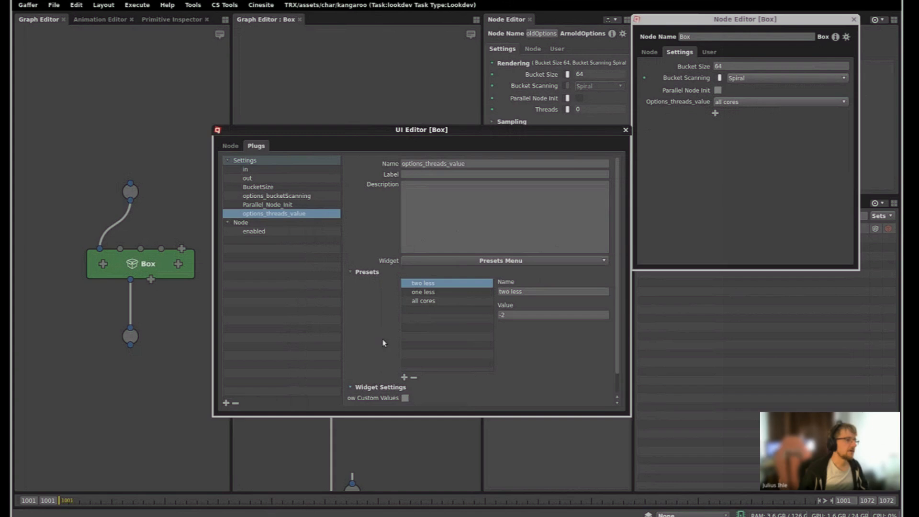
{"action": "scroll", "coordinate": [386, 344], "scroll_direction": "down", "scroll_amount": 1}
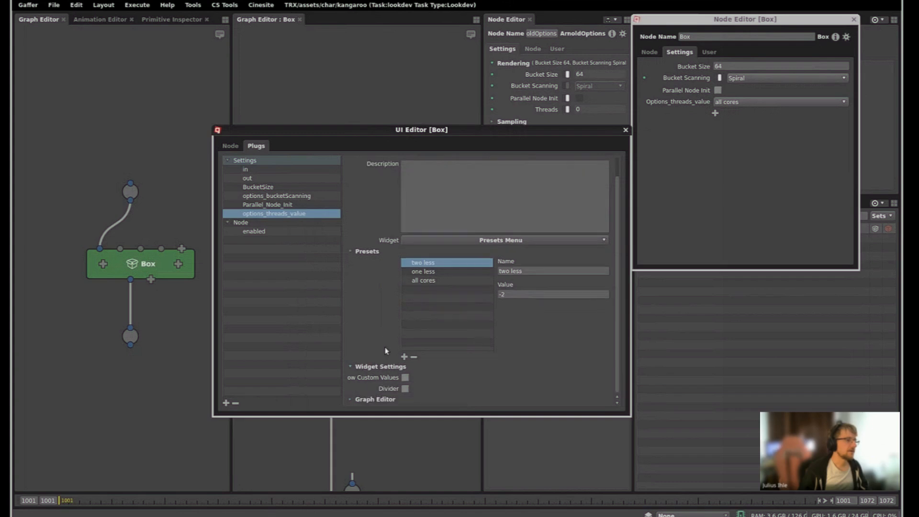
{"action": "left_click", "coordinate": [405, 378]}
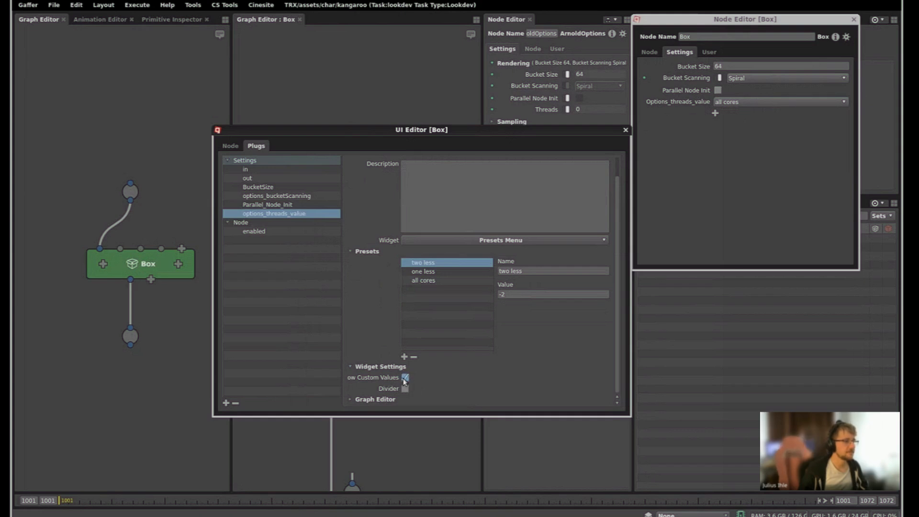
{"action": "left_click", "coordinate": [405, 377]}
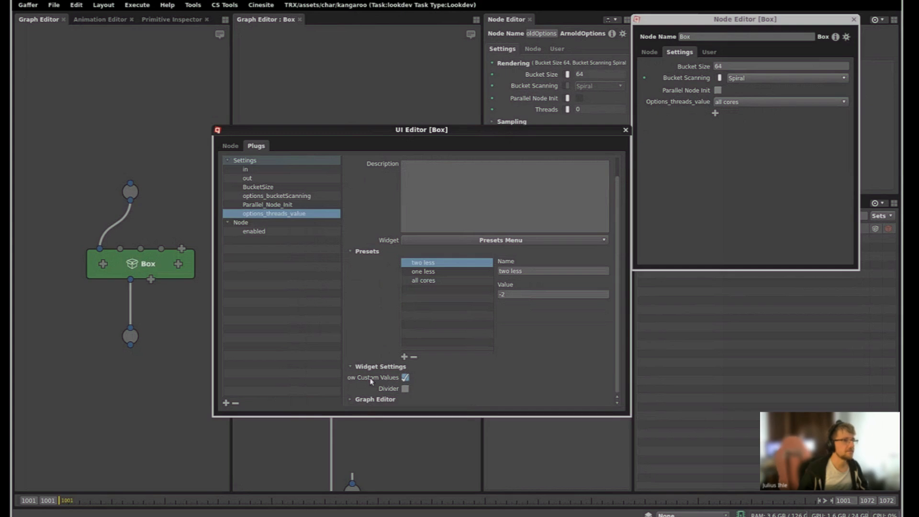
- Switch the Box's Options_threads_value to Custom and set it to -5
{"action": "left_click", "coordinate": [723, 127]}
{"action": "left_click", "coordinate": [743, 104]}
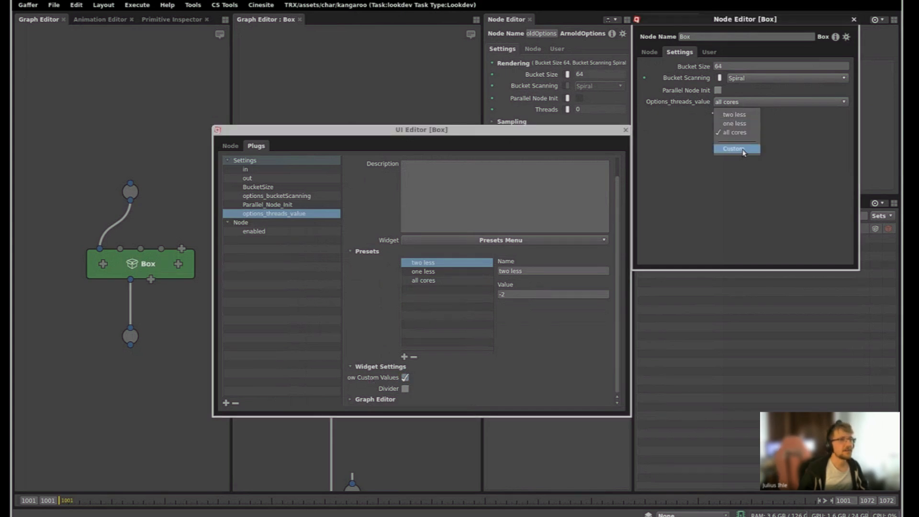
{"action": "left_click", "coordinate": [743, 149]}
{"action": "left_click", "coordinate": [738, 114]}
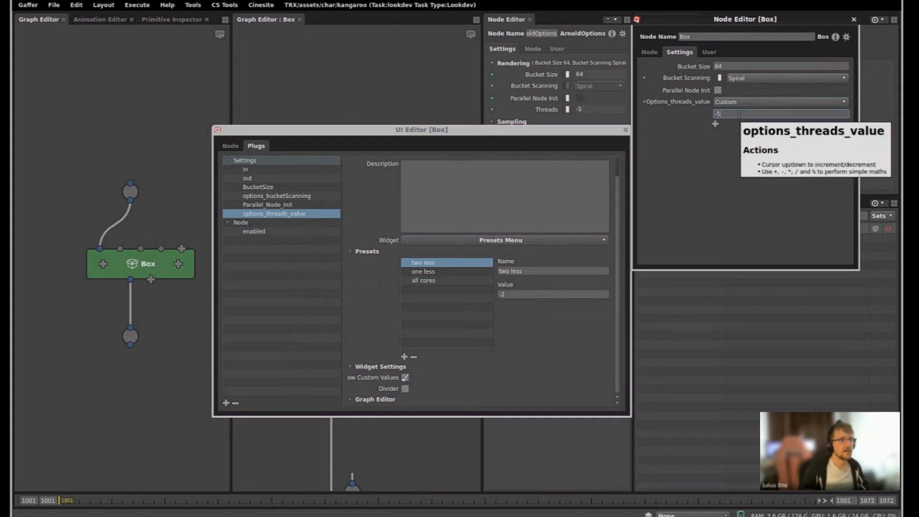
{"action": "type", "text": "-5"}
{"action": "key", "text": "Return"}
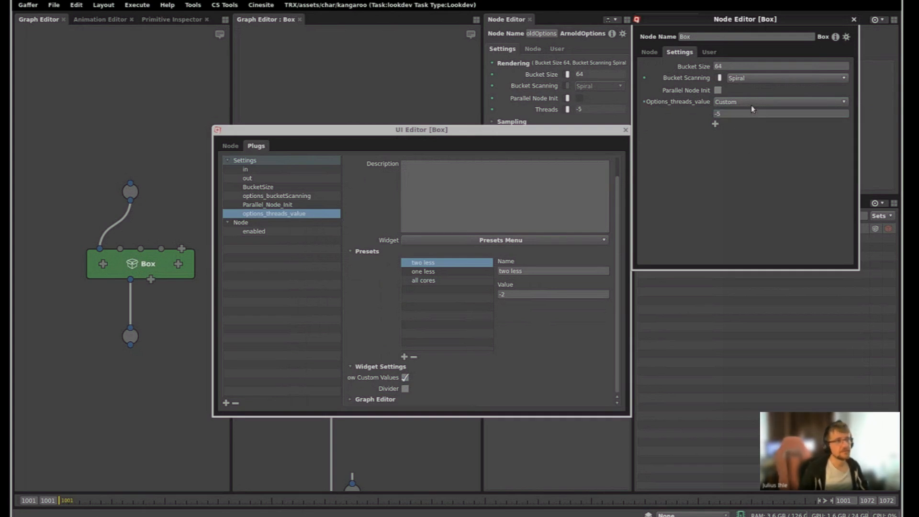
{"action": "left_click", "coordinate": [750, 102]}
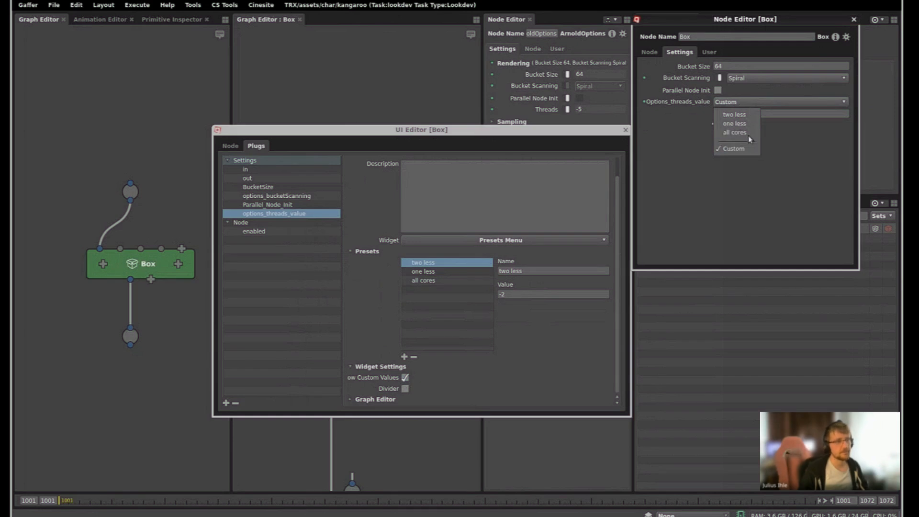
{"action": "left_click", "coordinate": [790, 141]}
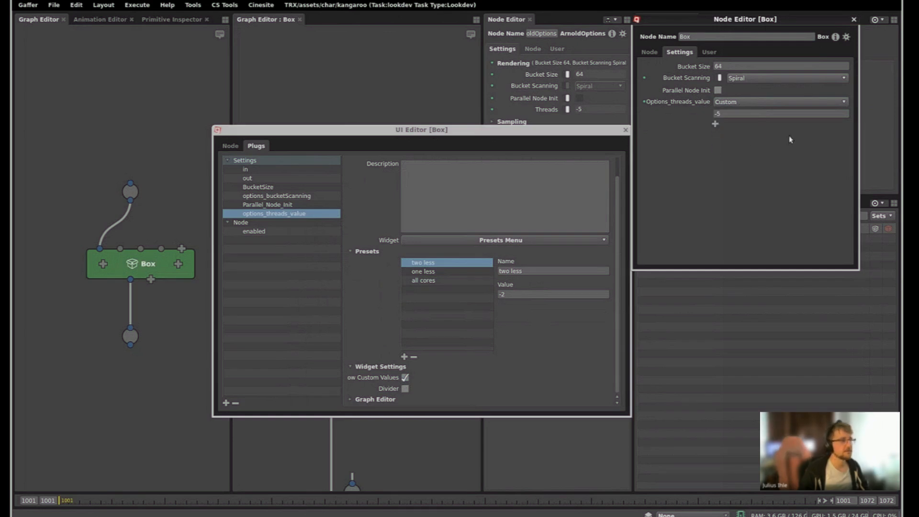
- Enable the divider for the options_threads_value plug and expand its Graph Editor settings
{"action": "left_click", "coordinate": [540, 307]}
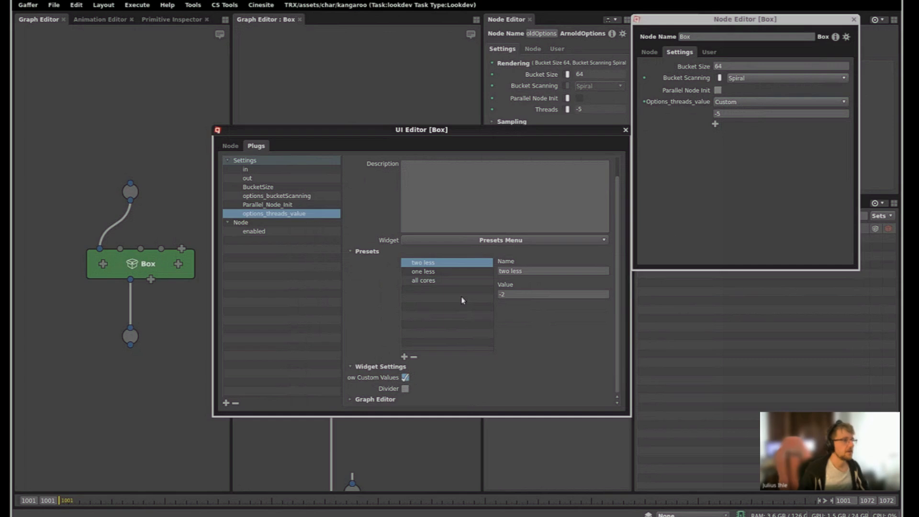
{"action": "left_click", "coordinate": [405, 389]}
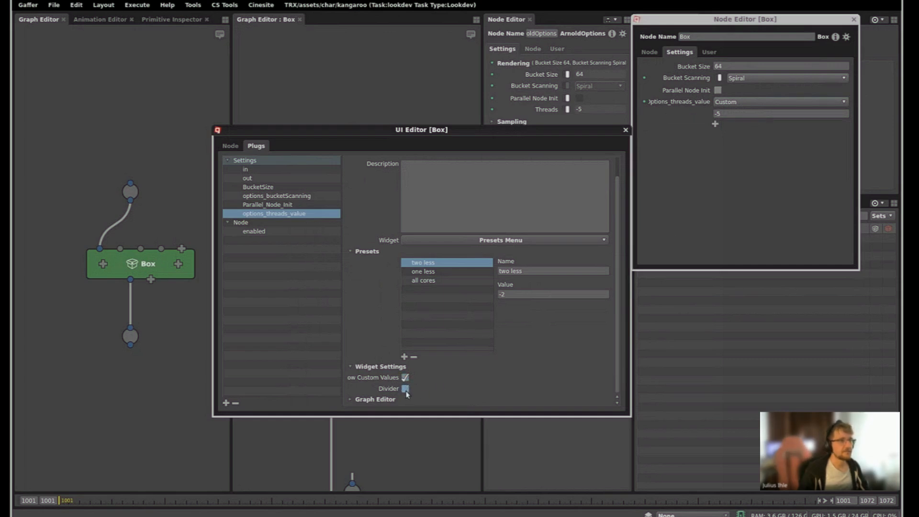
{"action": "left_click", "coordinate": [688, 111]}
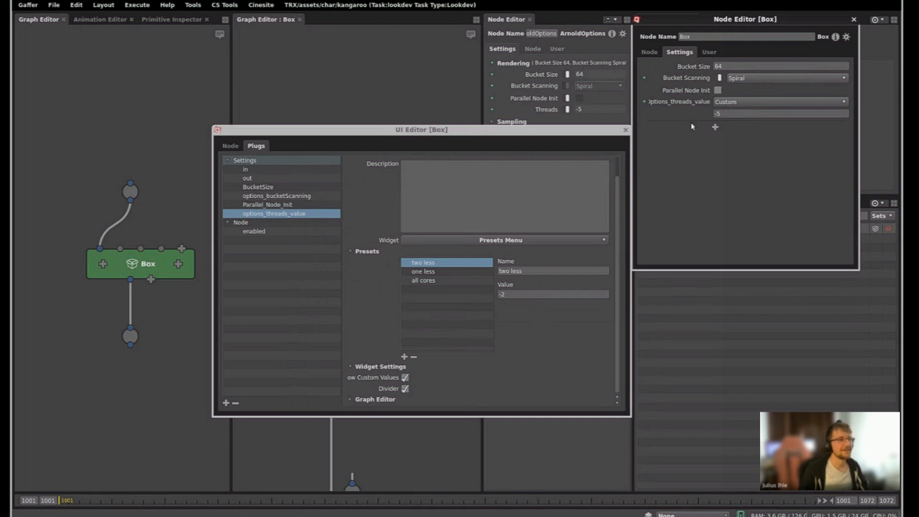
{"action": "left_click", "coordinate": [405, 388]}
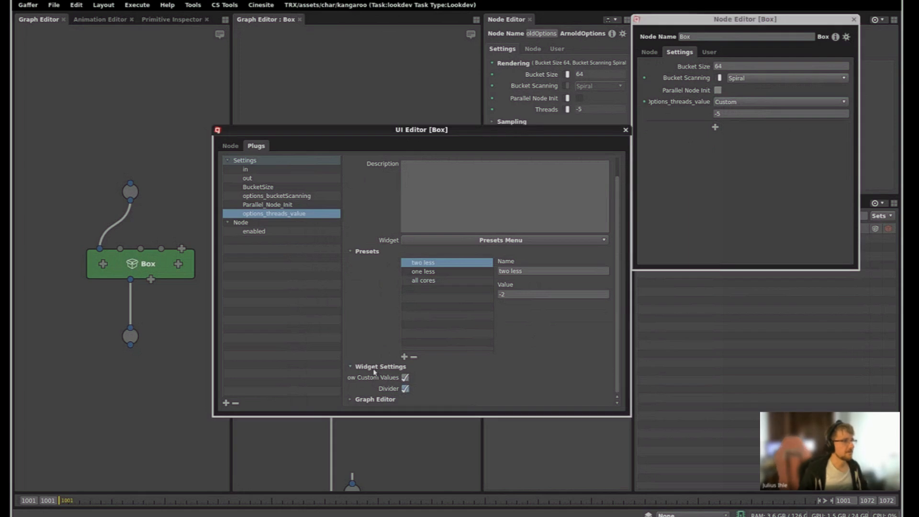
{"action": "left_click", "coordinate": [450, 398]}
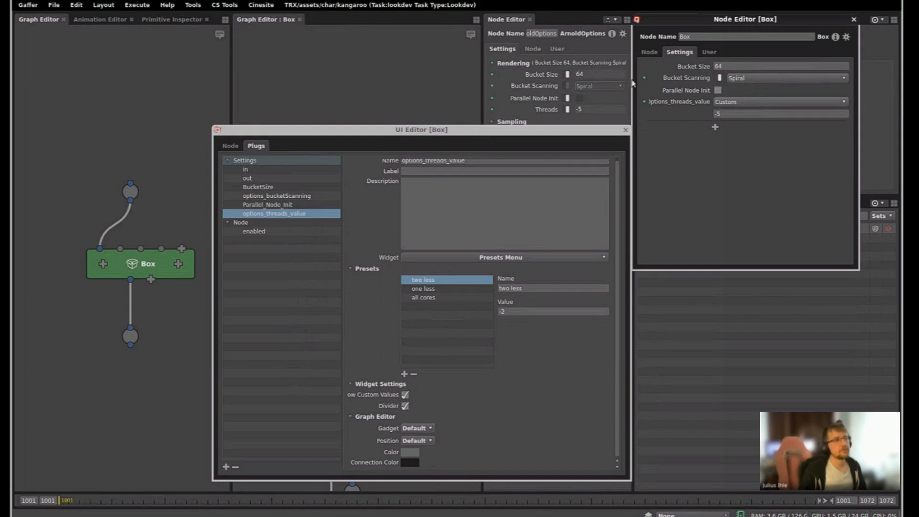
{"action": "right_click", "coordinate": [593, 74]}
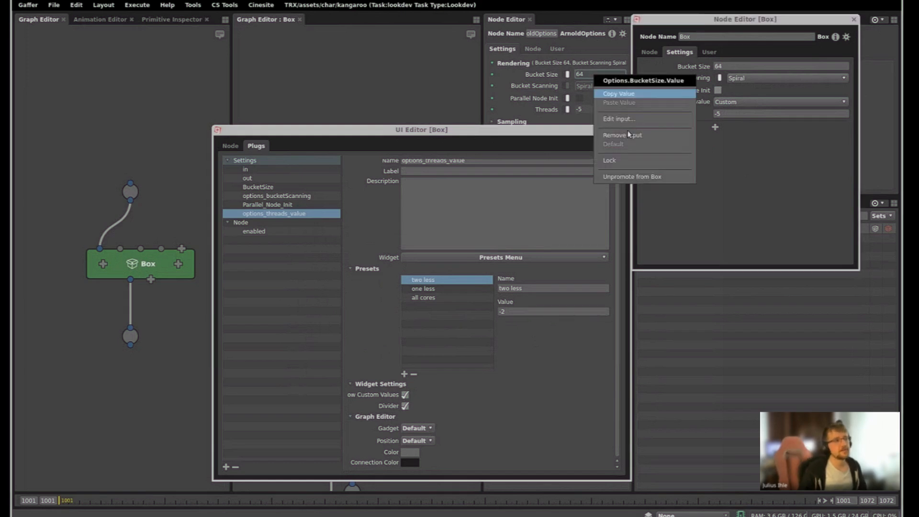
{"action": "left_click", "coordinate": [628, 177]}
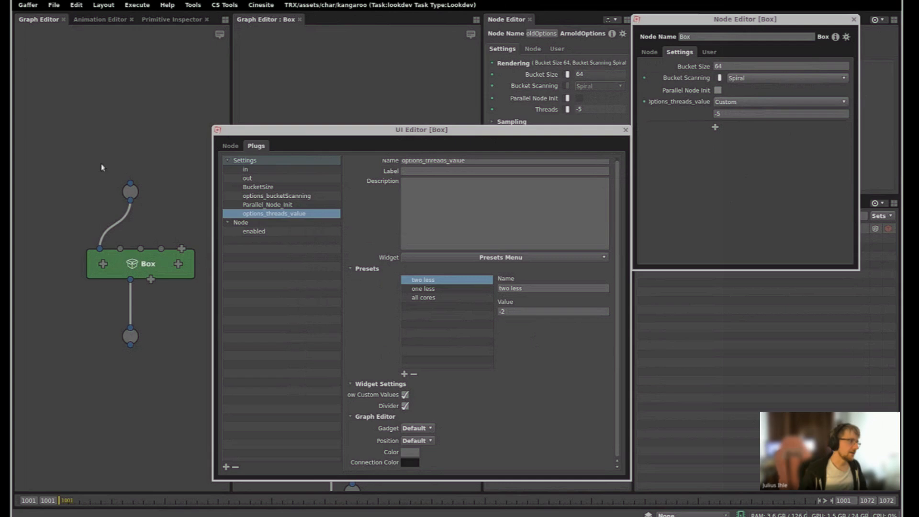
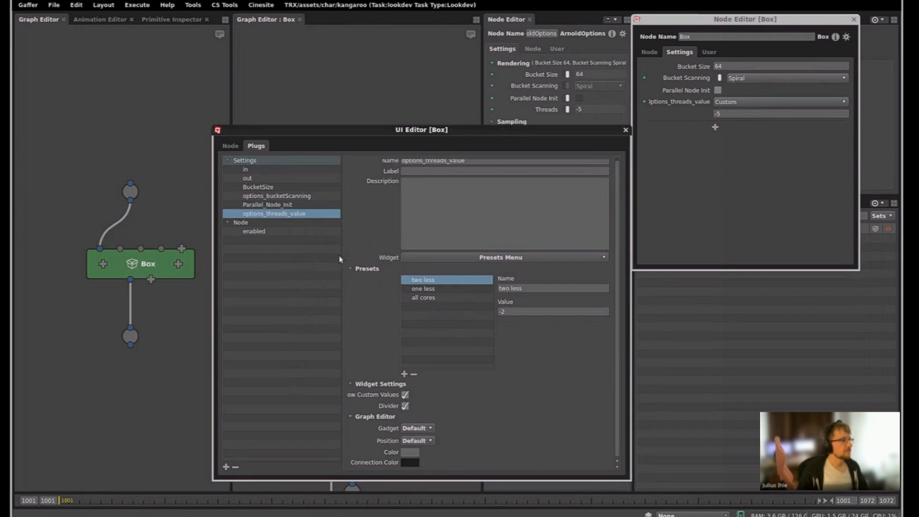
- Set the Graph Editor gadget of the BucketSize plug to None
{"action": "left_click", "coordinate": [268, 188]}
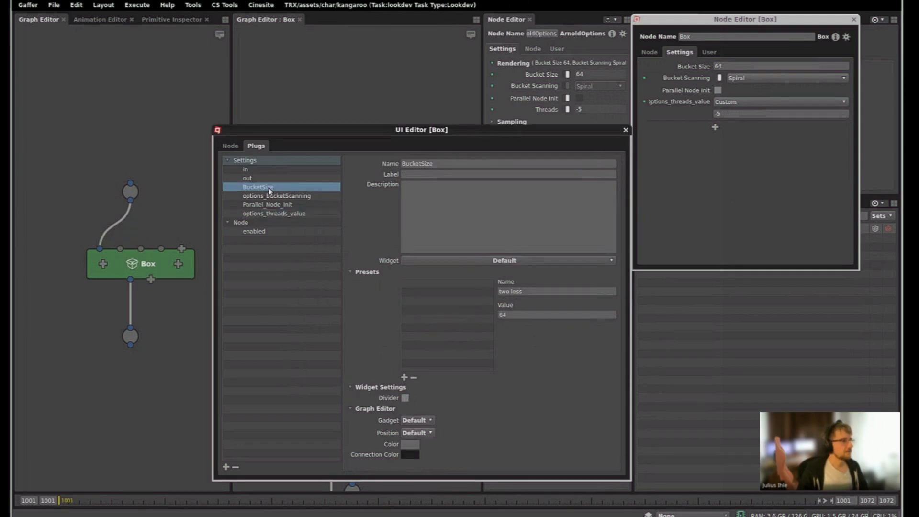
{"action": "left_click", "coordinate": [424, 420]}
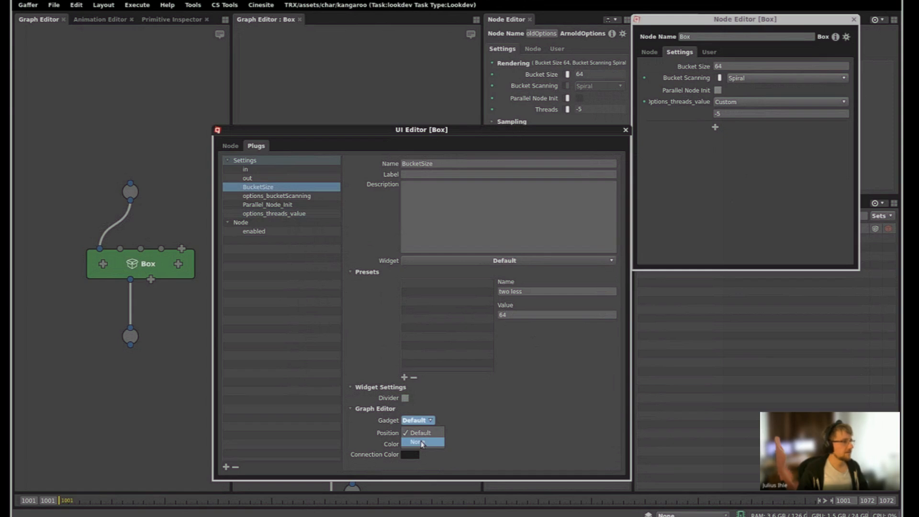
{"action": "left_click", "coordinate": [422, 443]}
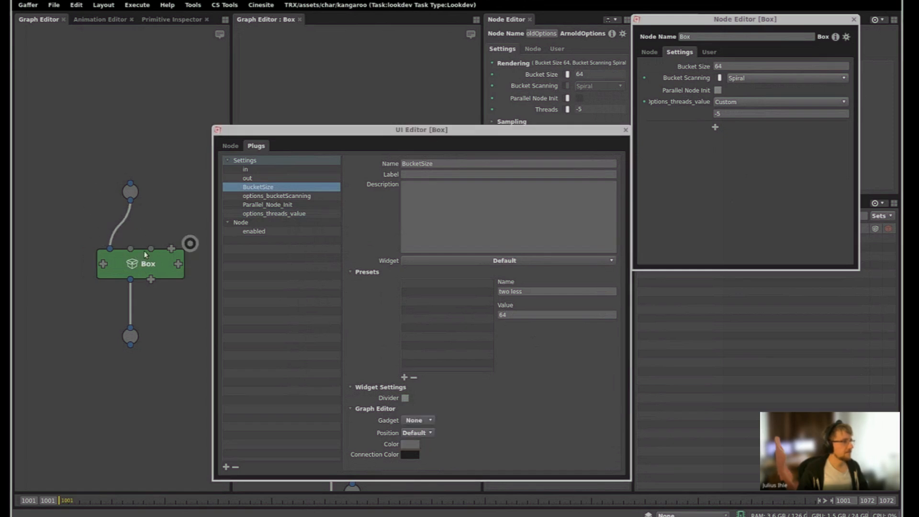
- Set the Graph Editor gadget to None for the options_bucketScanning, Parallel_Node_Init and options_threads_value plugs
{"action": "left_click", "coordinate": [302, 197]}
{"action": "left_click", "coordinate": [417, 420]}
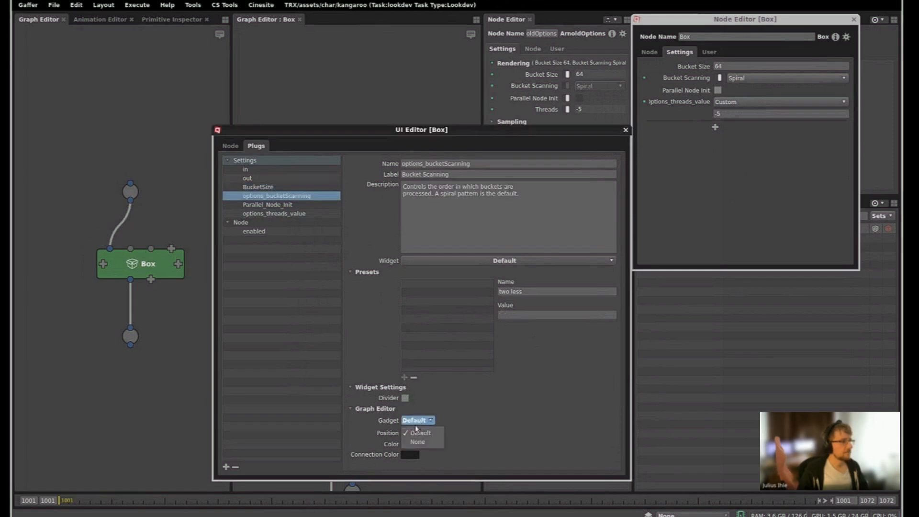
{"action": "left_click", "coordinate": [416, 442]}
{"action": "left_click", "coordinate": [287, 205]}
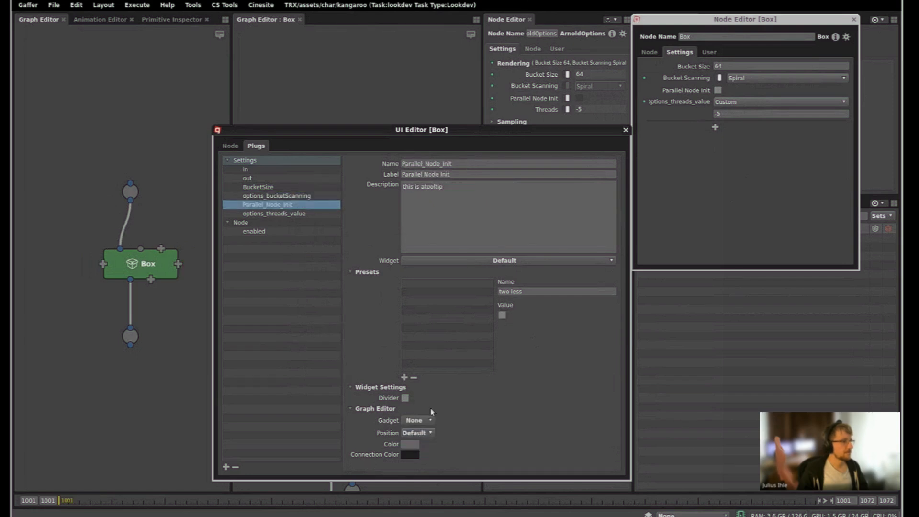
{"action": "left_click", "coordinate": [425, 421]}
{"action": "left_click", "coordinate": [261, 181]}
{"action": "left_click", "coordinate": [269, 214]}
{"action": "left_click", "coordinate": [417, 431]}
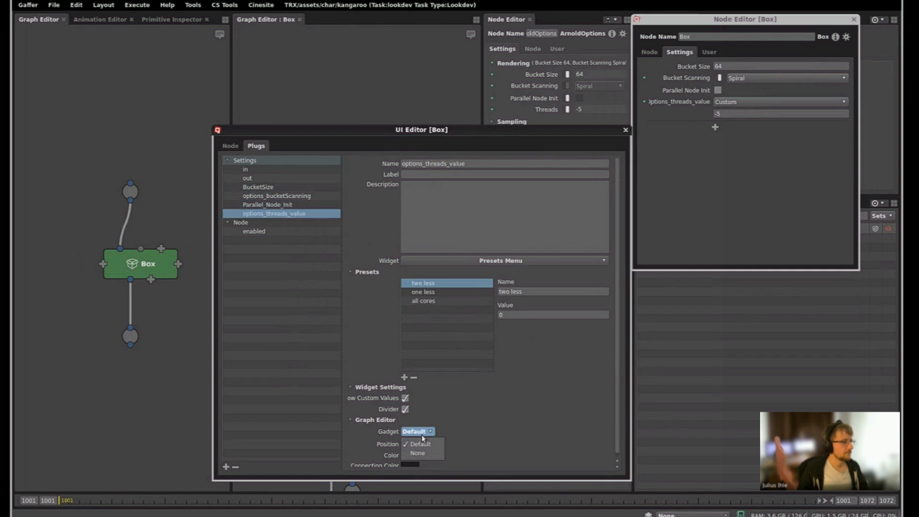
{"action": "left_click", "coordinate": [415, 449]}
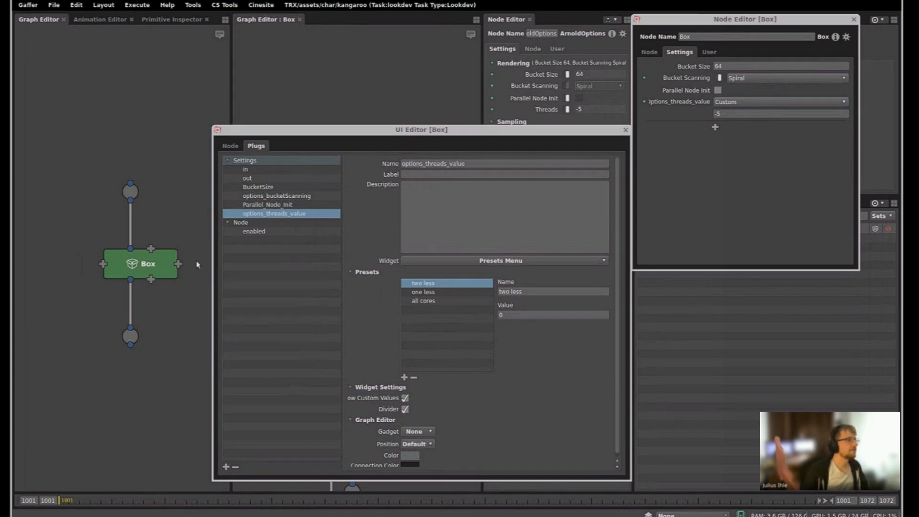
- Turn off Plug Creators for the Box node in the Graph Editor and select the node
{"action": "left_click_drag", "start_coordinate": [102, 263], "coordinate": [78, 264]}
{"action": "middle_click_drag", "start_coordinate": [182, 248], "coordinate": [143, 253]}
{"action": "left_click_drag", "start_coordinate": [144, 253], "coordinate": [174, 235]}
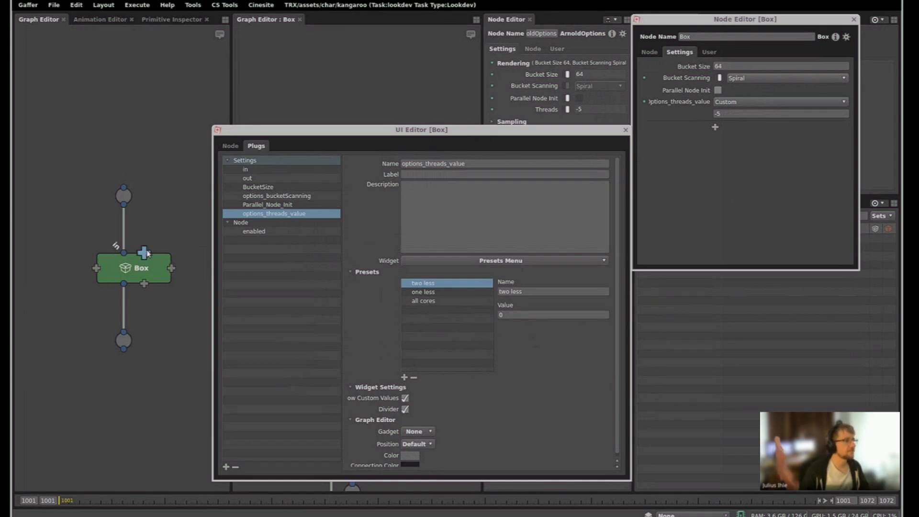
{"action": "left_click_drag", "start_coordinate": [143, 253], "coordinate": [137, 272]}
{"action": "right_click", "coordinate": [138, 273]}
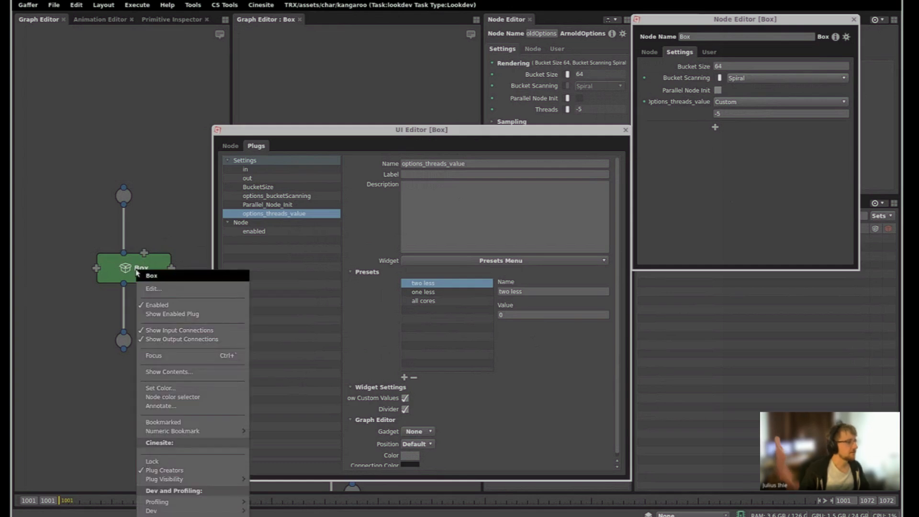
{"action": "left_click", "coordinate": [180, 474]}
{"action": "left_click_drag", "start_coordinate": [148, 278], "coordinate": [138, 274]}
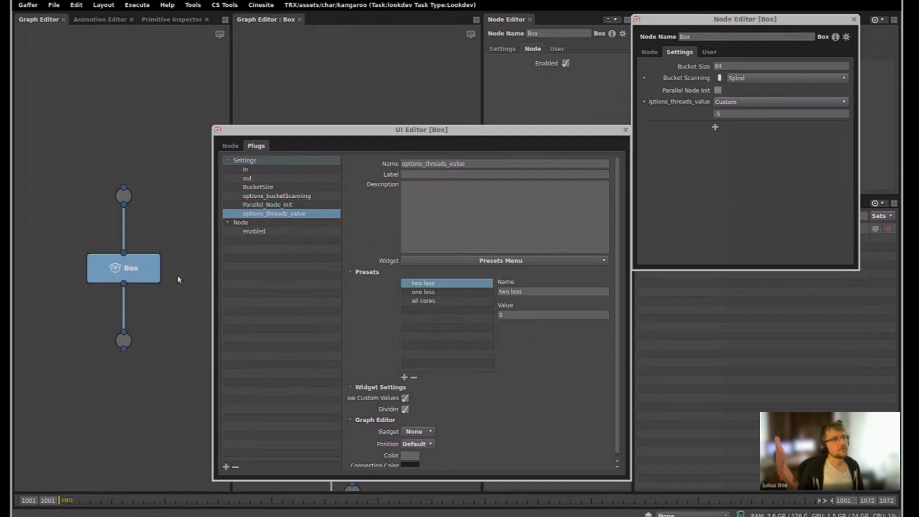
- Close the floating UI Editor and Node Editor windows and show the Box's Settings in the docked Node Editor
{"action": "left_click", "coordinate": [513, 234]}
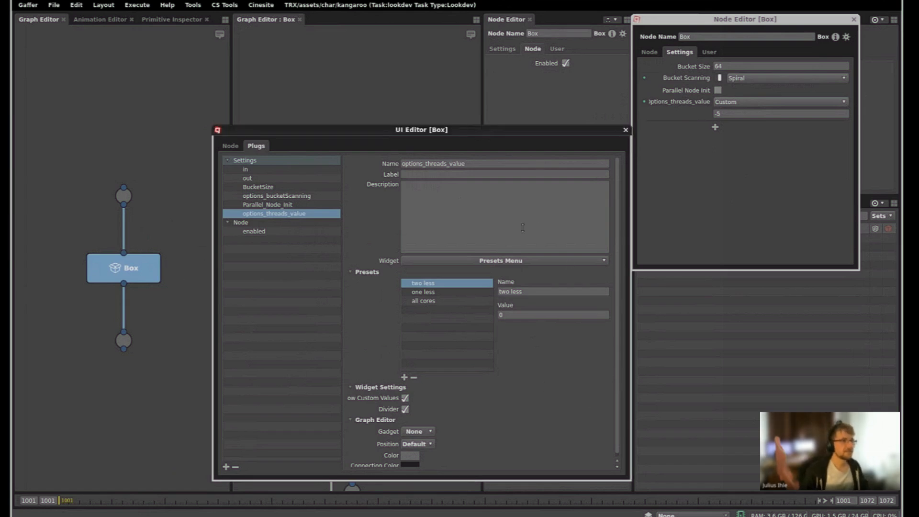
{"action": "left_click", "coordinate": [625, 129]}
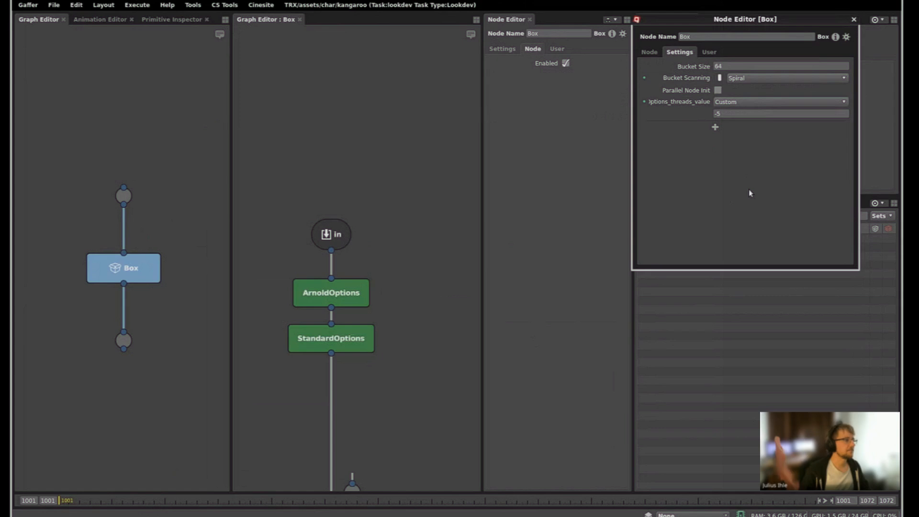
{"action": "key", "text": "Escape"}
{"action": "left_click", "coordinate": [502, 49]}
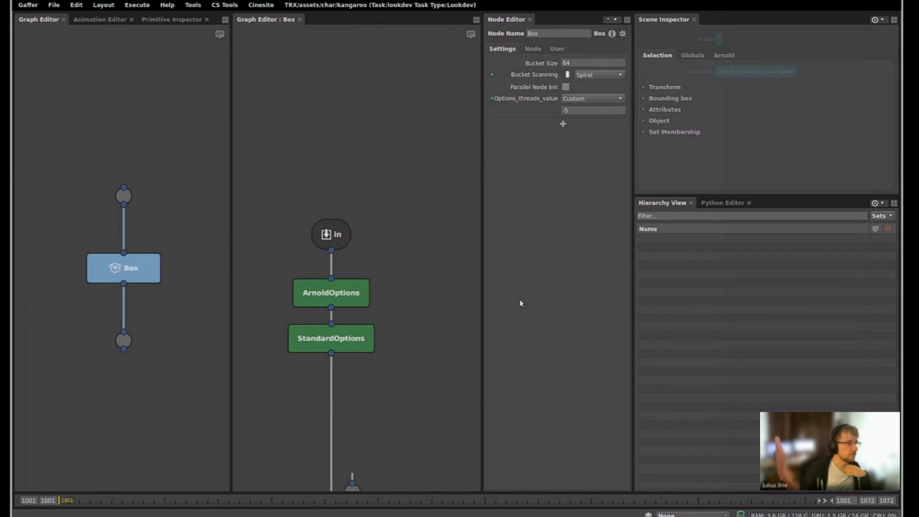
{"action": "mouse_move", "coordinate": [63, 240]}
{"action": "left_mouse_down"}
{"action": "mouse_move", "coordinate": [190, 300]}
{"action": "mouse_move", "coordinate": [60, 247]}
{"action": "left_mouse_up"}
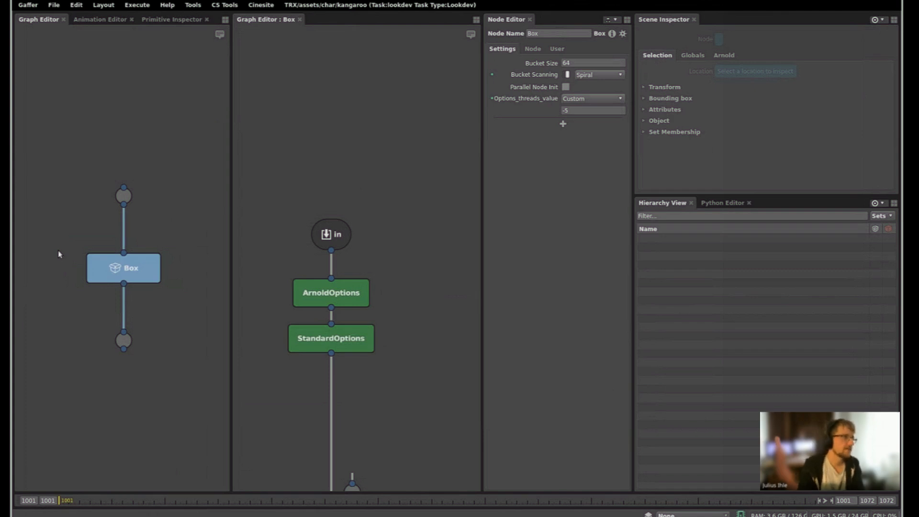
{"action": "left_click", "coordinate": [622, 33]}
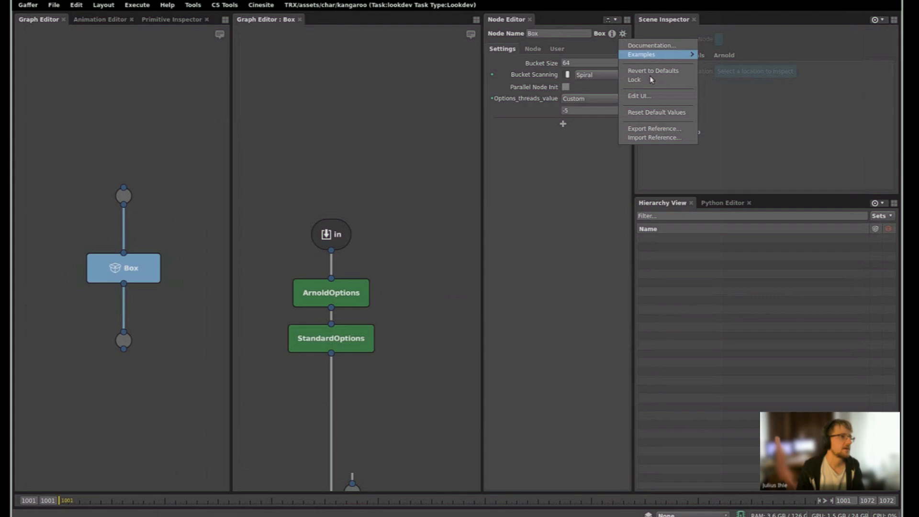
{"action": "left_click", "coordinate": [659, 129]}
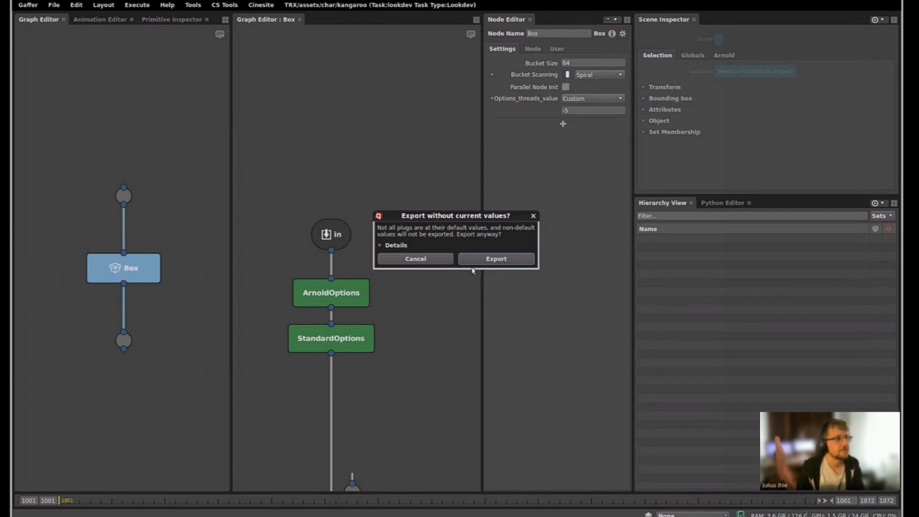
{"action": "left_click", "coordinate": [434, 261]}
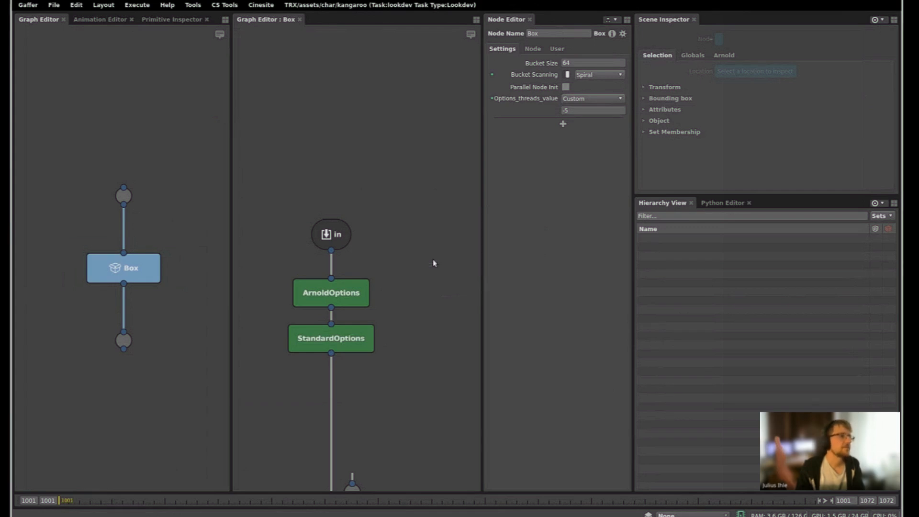
- Switch the Box's Options_threads_value to the "two less" preset
{"action": "left_click", "coordinate": [590, 99]}
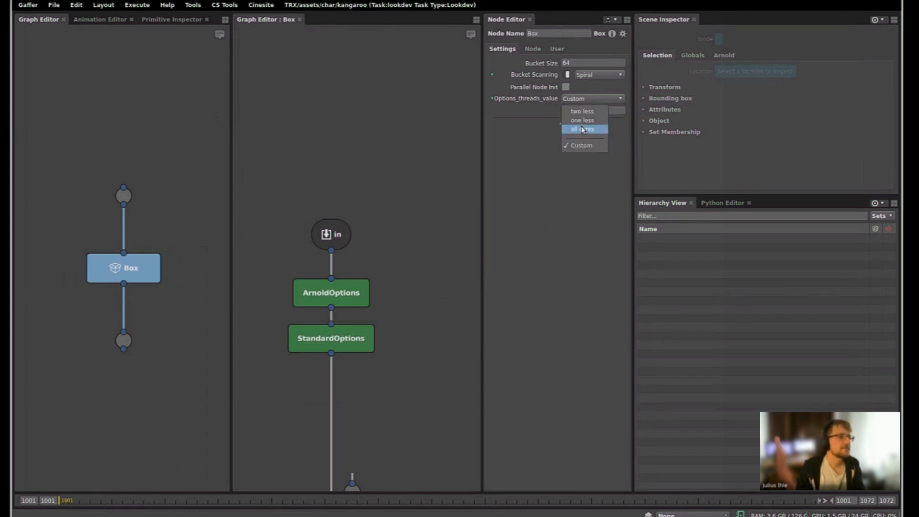
{"action": "left_click", "coordinate": [586, 112]}
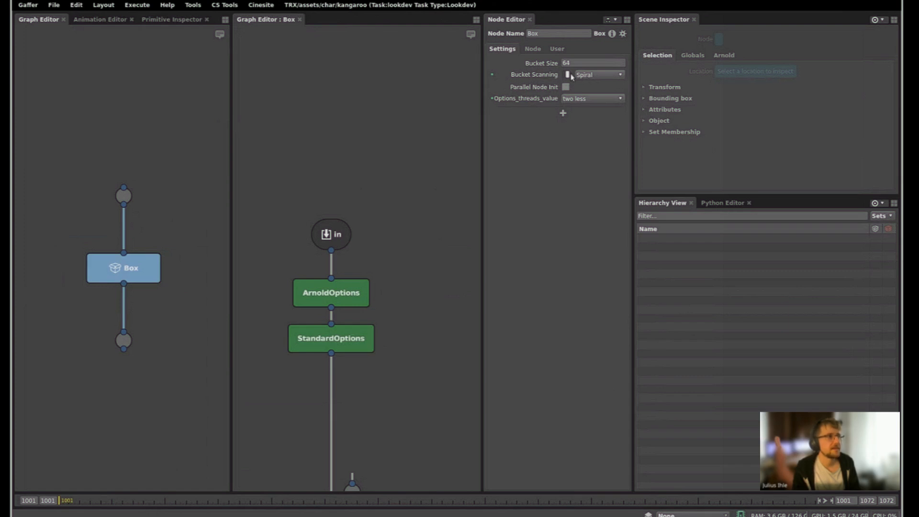
- Reset the default value of the Bucket Scanning enabled switch and of Options_threads_value on the Box
{"action": "right_click", "coordinate": [543, 77]}
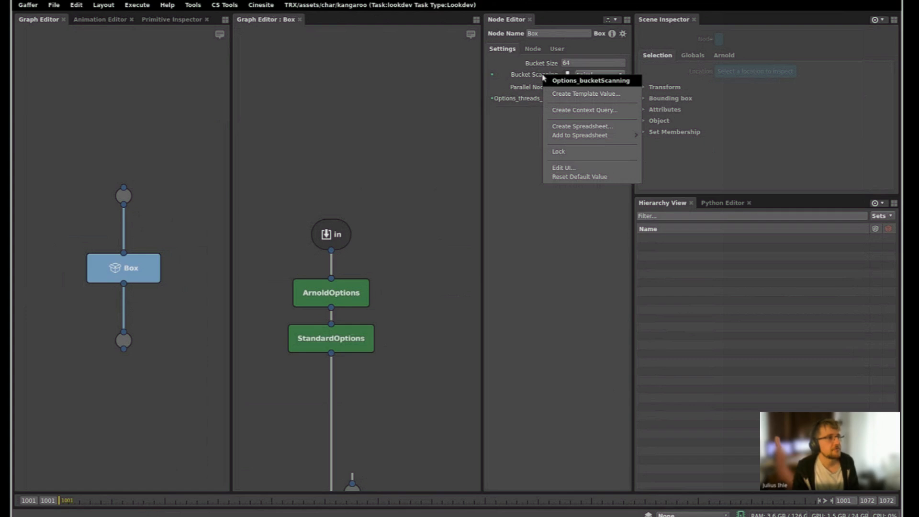
{"action": "key", "text": "Escape"}
{"action": "right_click", "coordinate": [593, 76]}
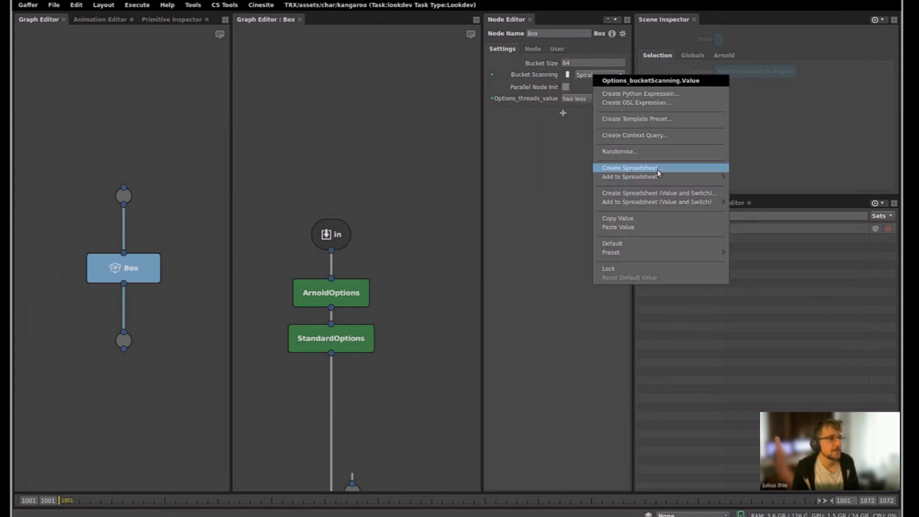
{"action": "key", "text": "Escape"}
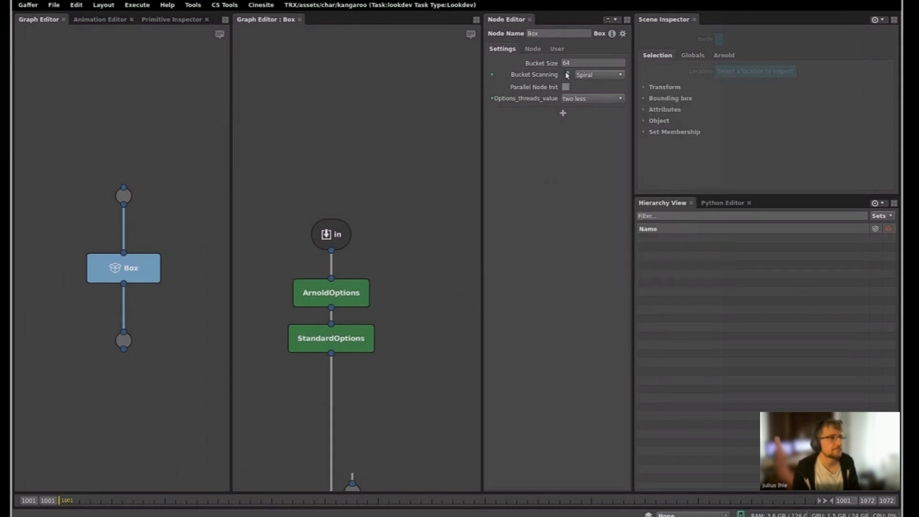
{"action": "right_click", "coordinate": [550, 79]}
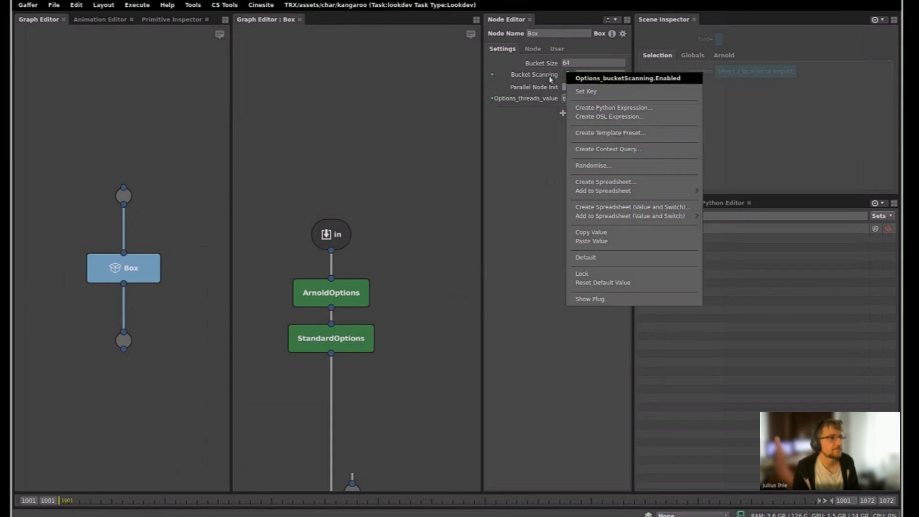
{"action": "left_click", "coordinate": [622, 283]}
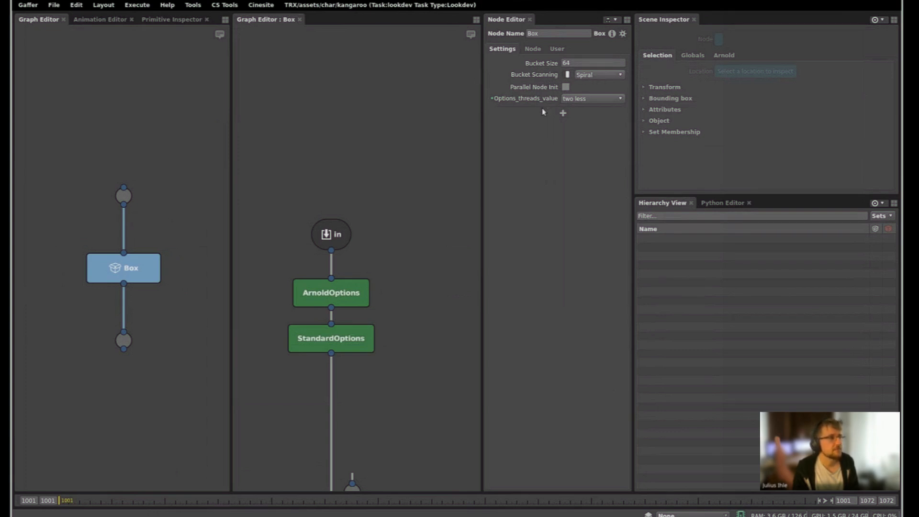
{"action": "right_click", "coordinate": [531, 100]}
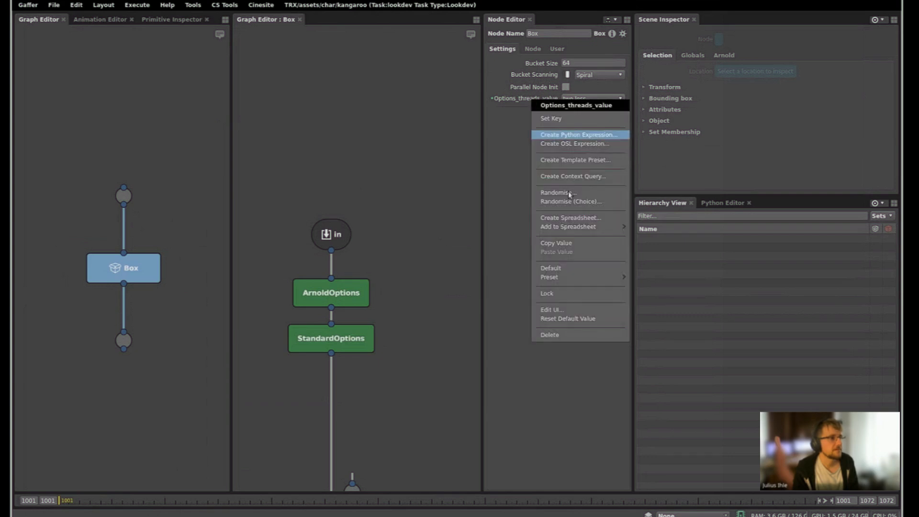
{"action": "left_click", "coordinate": [561, 318]}
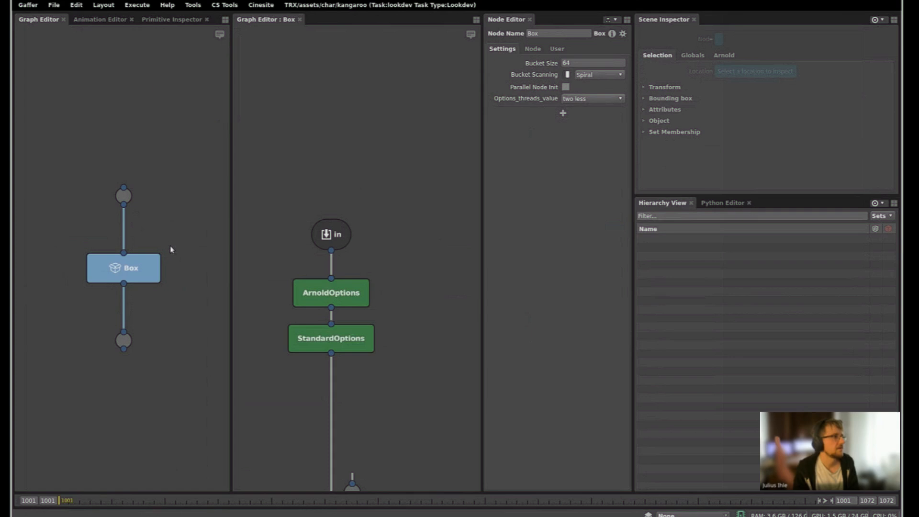
- Export the Box as a reference over test.grf in the references folder, copying the full file path first
{"action": "left_click", "coordinate": [623, 34]}
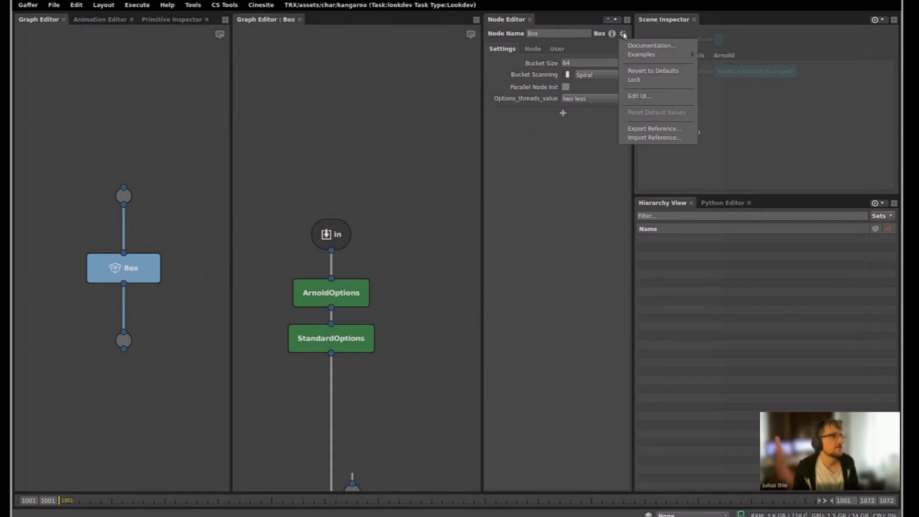
{"action": "left_click", "coordinate": [654, 128]}
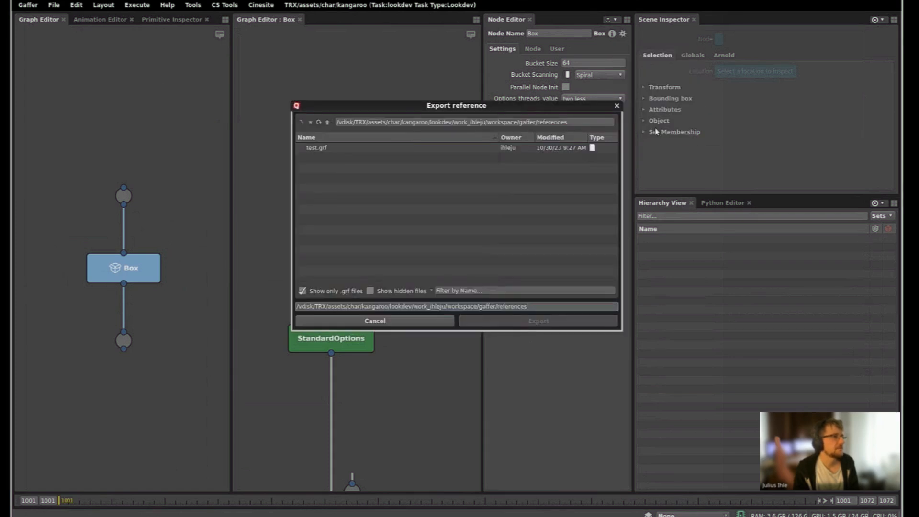
{"action": "left_click", "coordinate": [337, 150]}
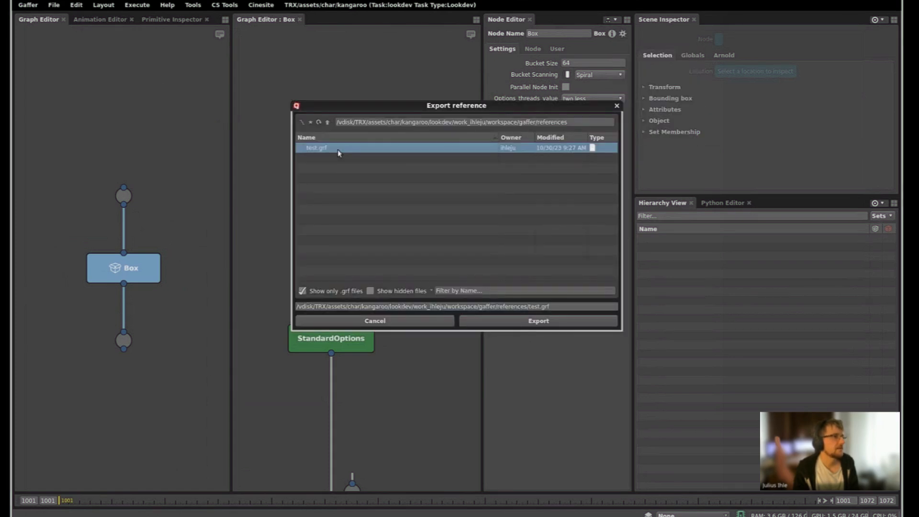
{"action": "triple_click", "coordinate": [462, 306]}
{"action": "key", "text": "ctrl+c"}
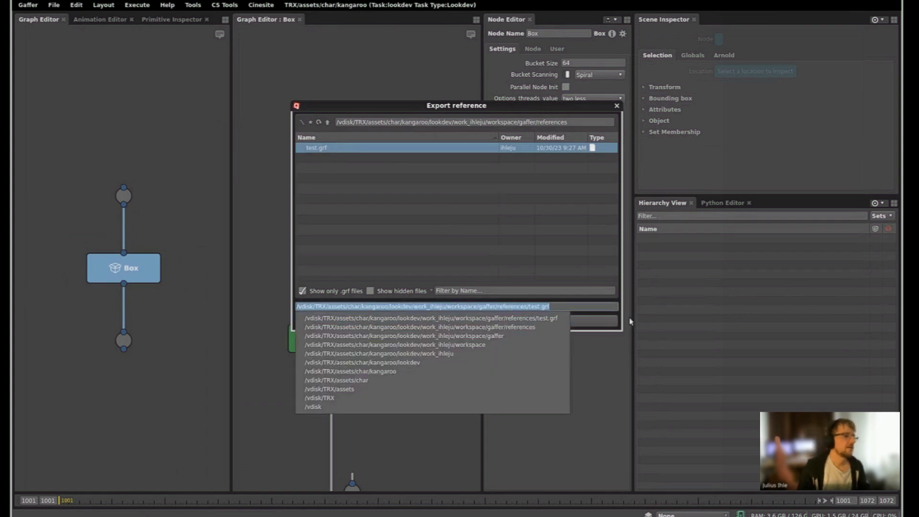
{"action": "left_click", "coordinate": [631, 321]}
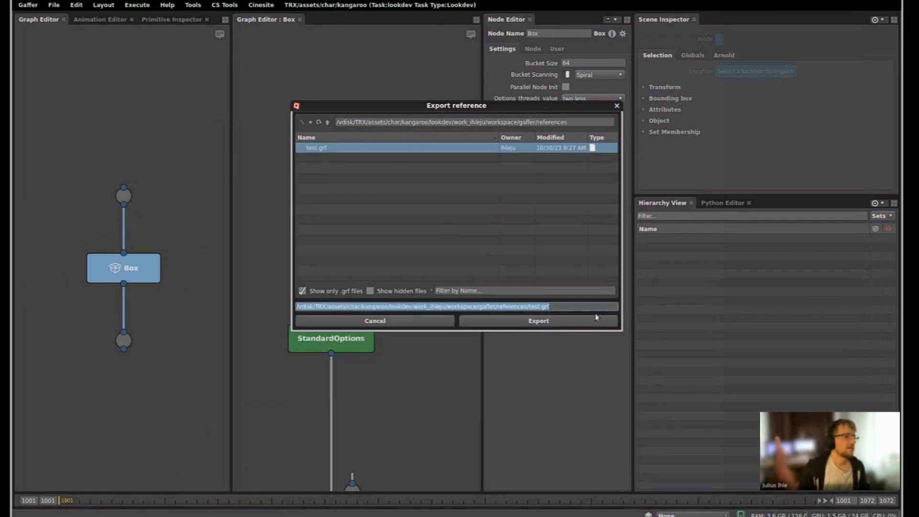
{"action": "left_click", "coordinate": [567, 323]}
- Create a Reference node in free space beside the Box and load test.grf into it using the copied path
{"action": "middle_click_drag", "start_coordinate": [211, 251], "coordinate": [134, 224]}
{"action": "left_click", "coordinate": [184, 256]}
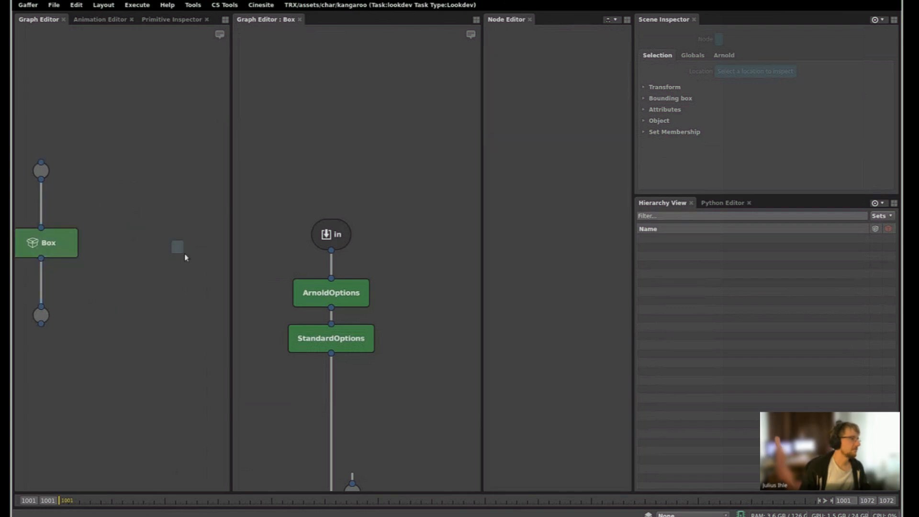
{"action": "key", "text": "Tab"}
{"action": "type", "text": "refe"}
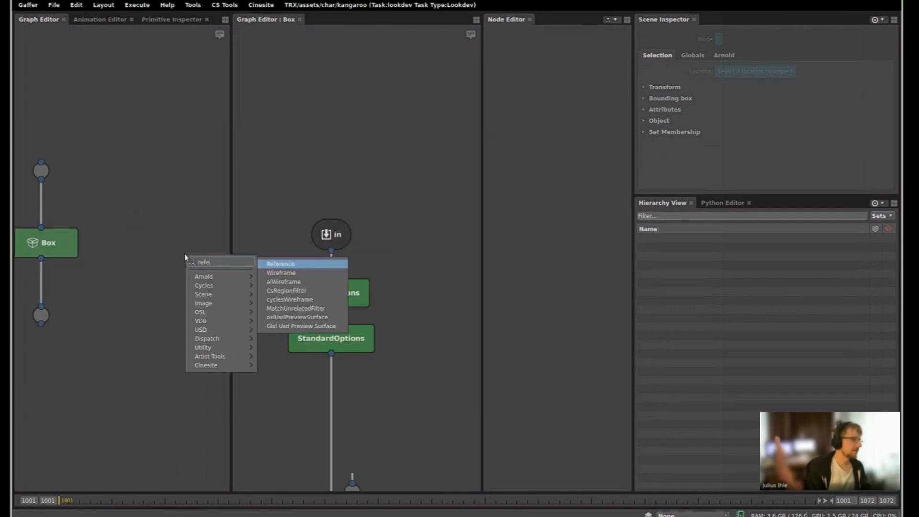
{"action": "type", "text": "re"}
{"action": "key", "text": "Return"}
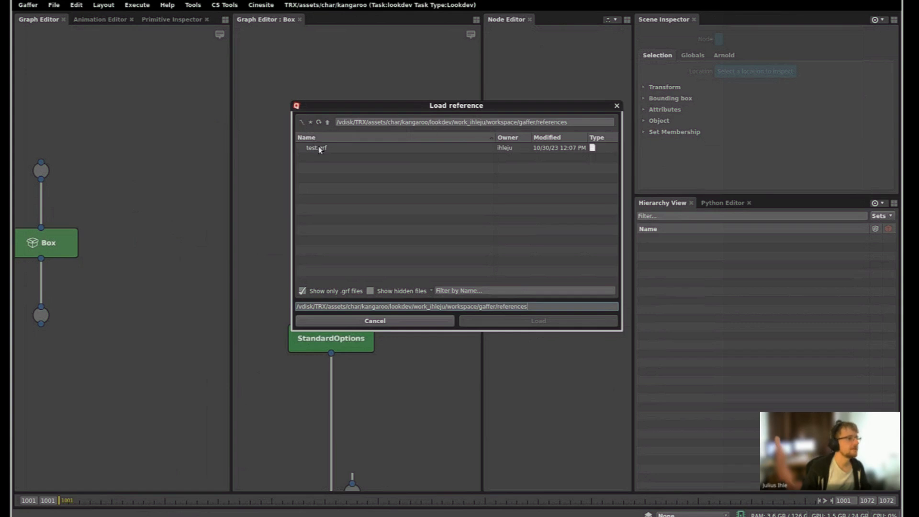
{"action": "triple_click", "coordinate": [508, 303]}
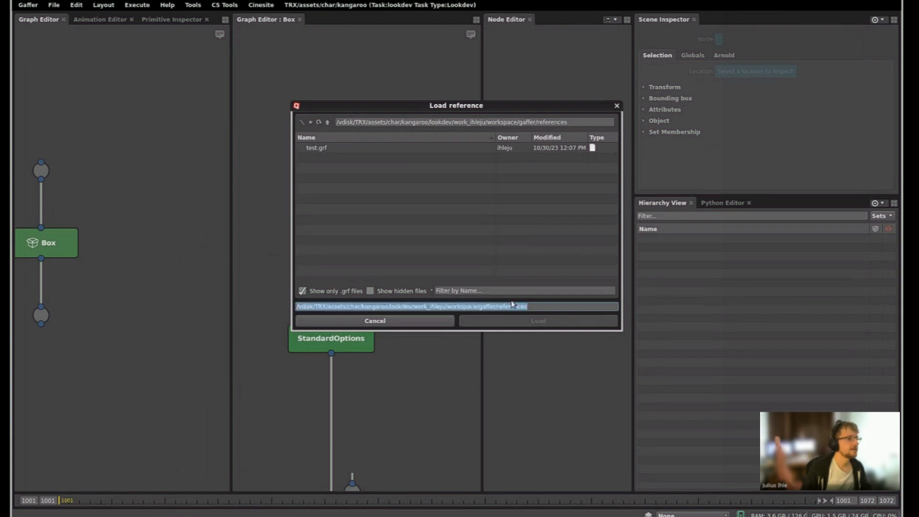
{"action": "key", "text": "ctrl+v"}
{"action": "left_click", "coordinate": [533, 323]}
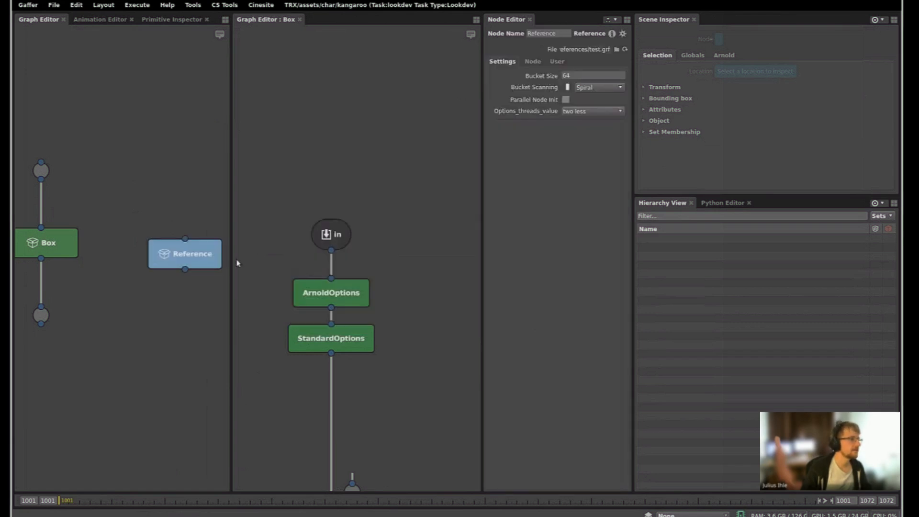
- Move the Reference node slightly closer to the Box and select the file path in its settings
{"action": "left_click_drag", "start_coordinate": [199, 249], "coordinate": [174, 227]}
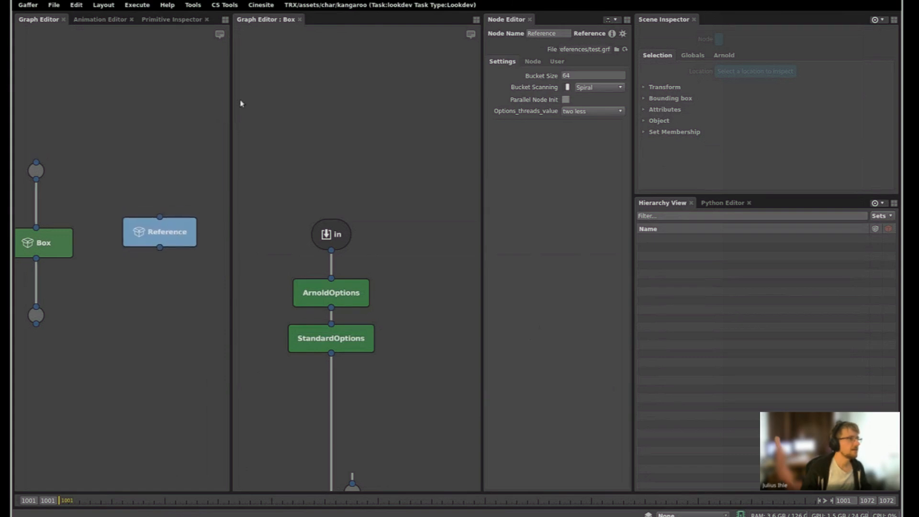
{"action": "triple_click", "coordinate": [580, 50]}
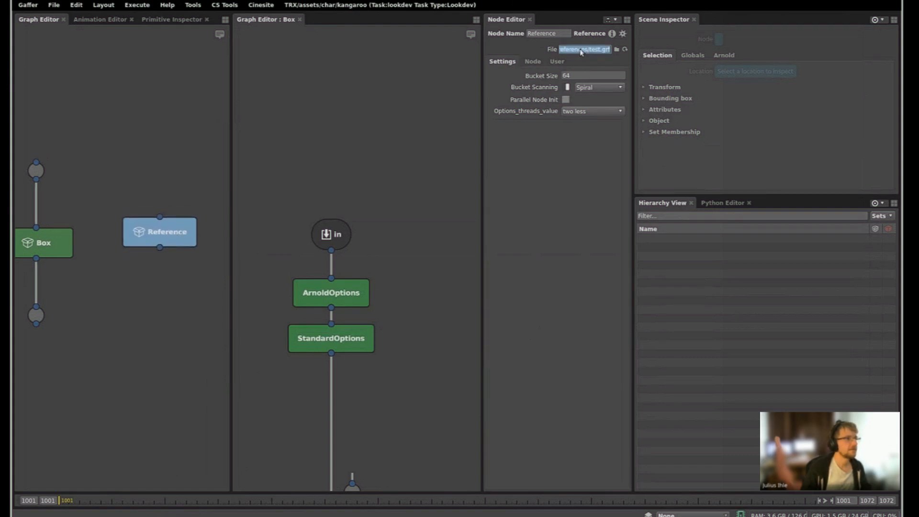
- Examine the Reference node's exposed settings and the locked Ray Depth options of the ArnoldOptions node inside it
{"action": "left_click", "coordinate": [595, 50]}
{"action": "double_click", "coordinate": [596, 50]}
{"action": "left_click", "coordinate": [619, 140]}
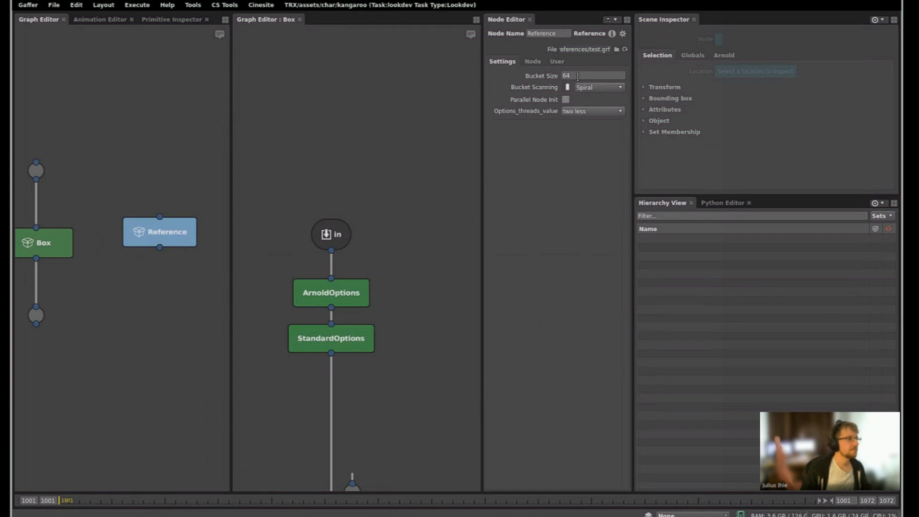
{"action": "double_click", "coordinate": [168, 237]}
{"action": "left_click", "coordinate": [142, 201]}
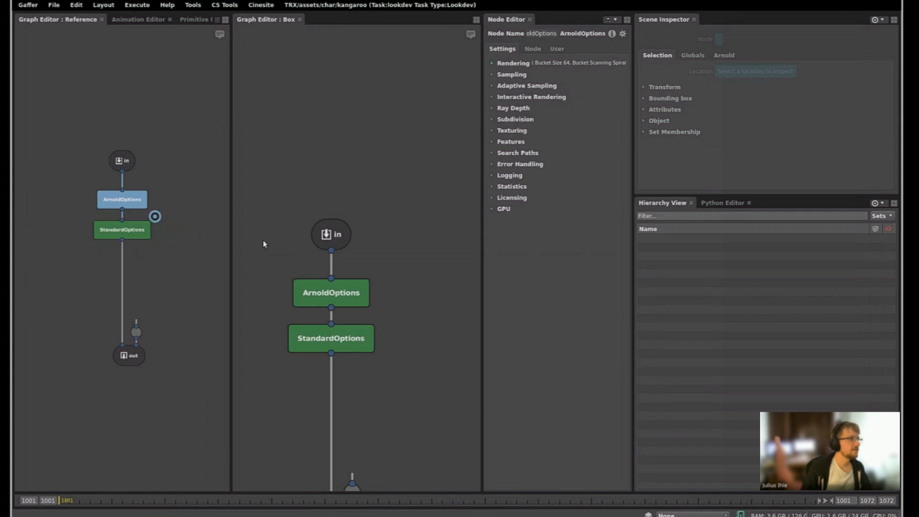
{"action": "left_click", "coordinate": [520, 109]}
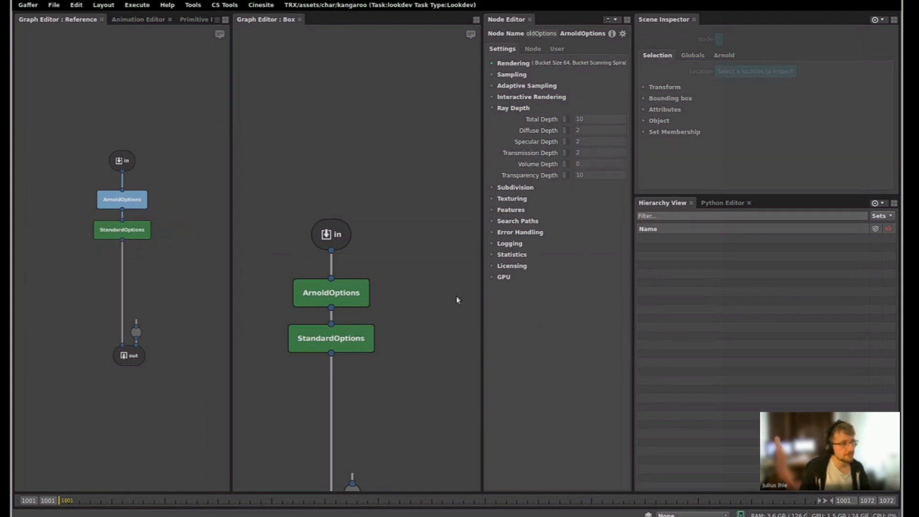
- Enable AA Samples, Specular Samples and Transmission Samples on the ArnoldOptions node inside the Box
{"action": "key", "text": "f"}
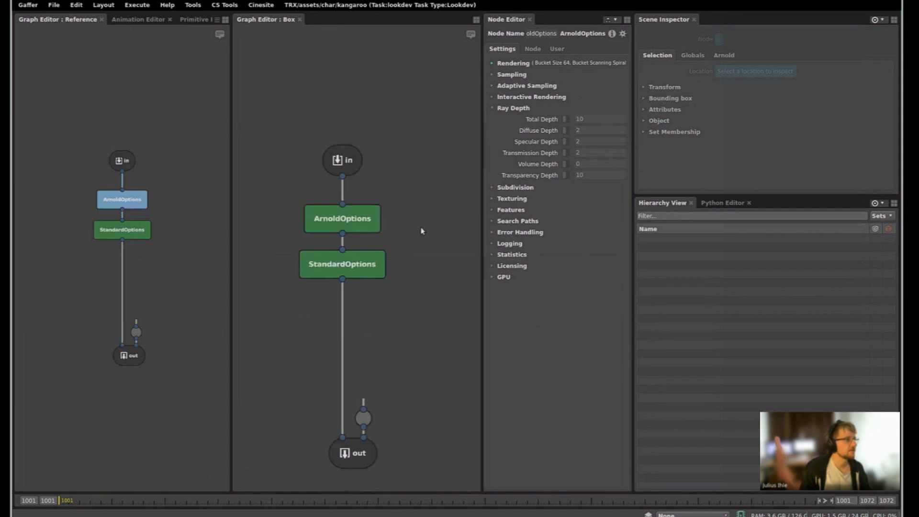
{"action": "left_click", "coordinate": [371, 199]}
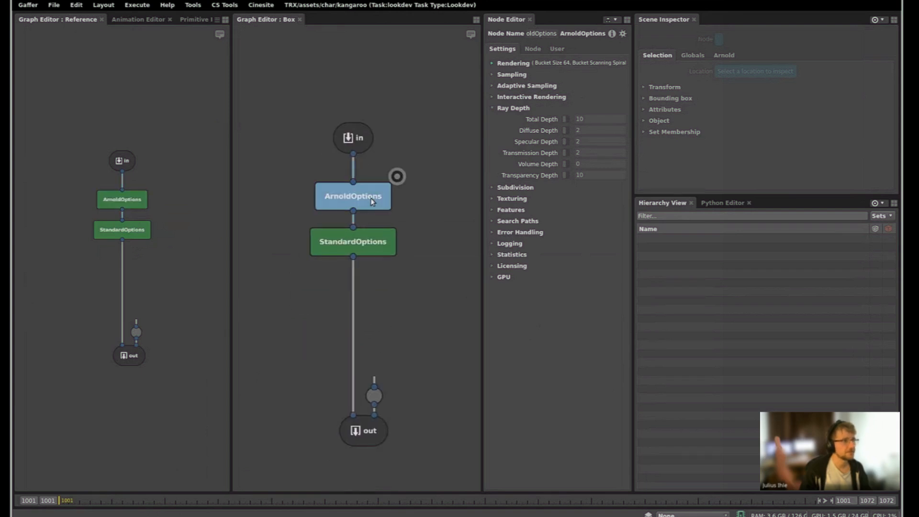
{"action": "left_click", "coordinate": [507, 121]}
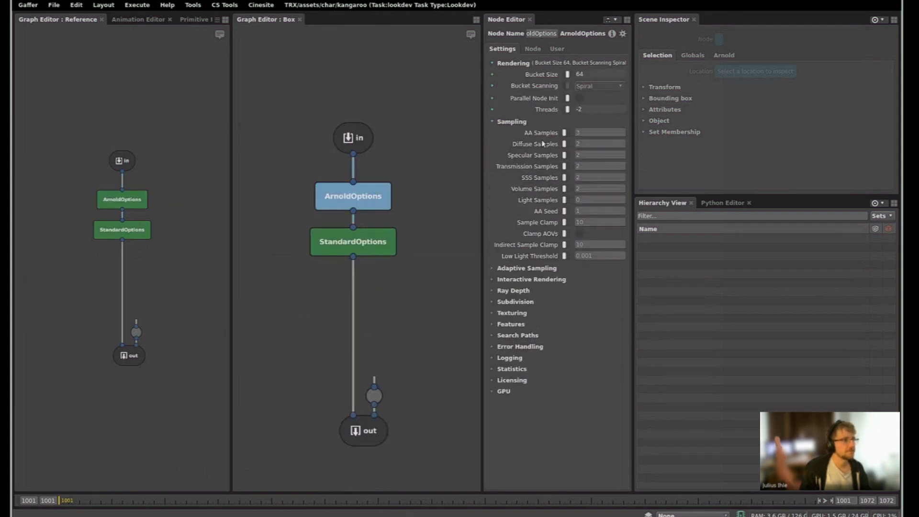
{"action": "left_click", "coordinate": [564, 133]}
{"action": "left_click", "coordinate": [564, 155]}
{"action": "left_click", "coordinate": [564, 166]}
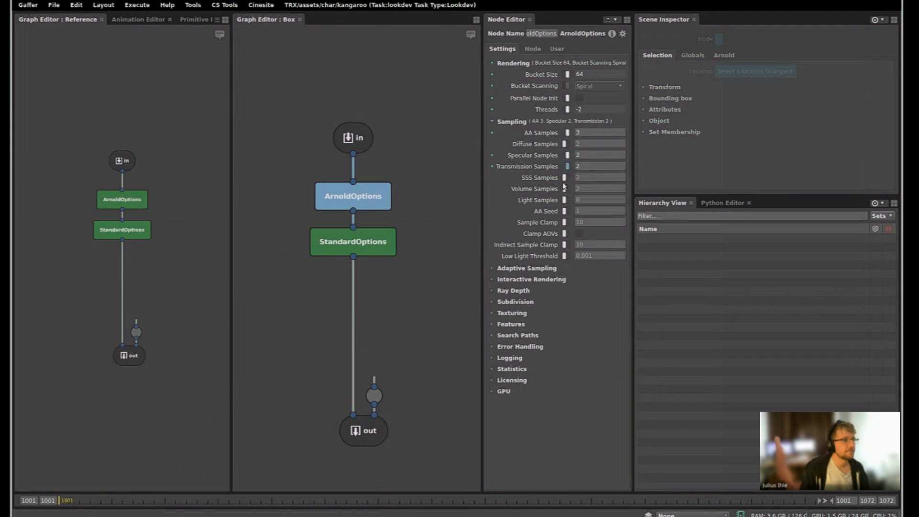
- Compare with the locked settings of ArnoldOptions inside the Reference, and return to the parent graph
{"action": "left_click", "coordinate": [123, 199]}
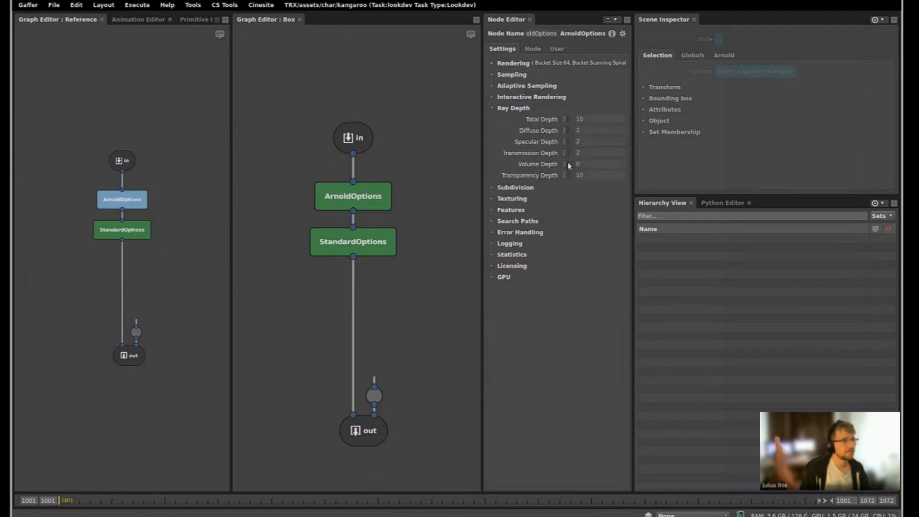
{"action": "middle_click_drag", "start_coordinate": [178, 233], "coordinate": [196, 213]}
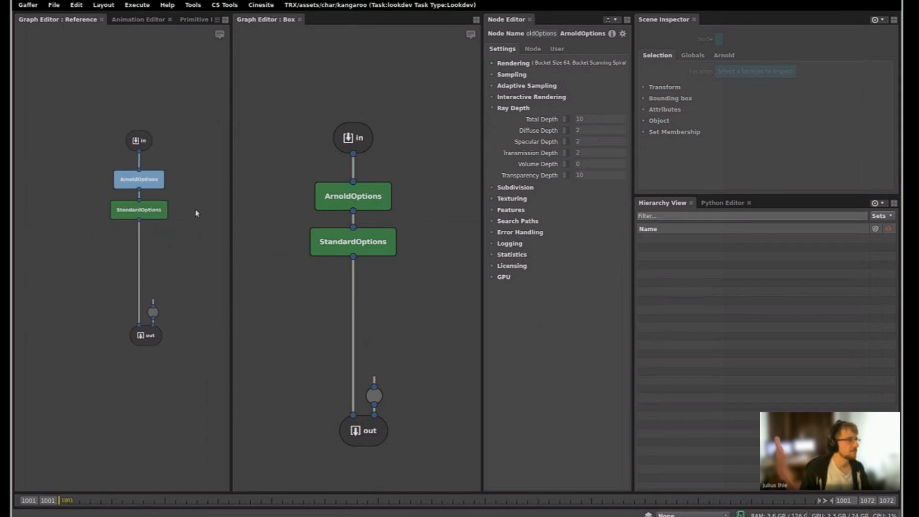
{"action": "key", "text": "Up"}
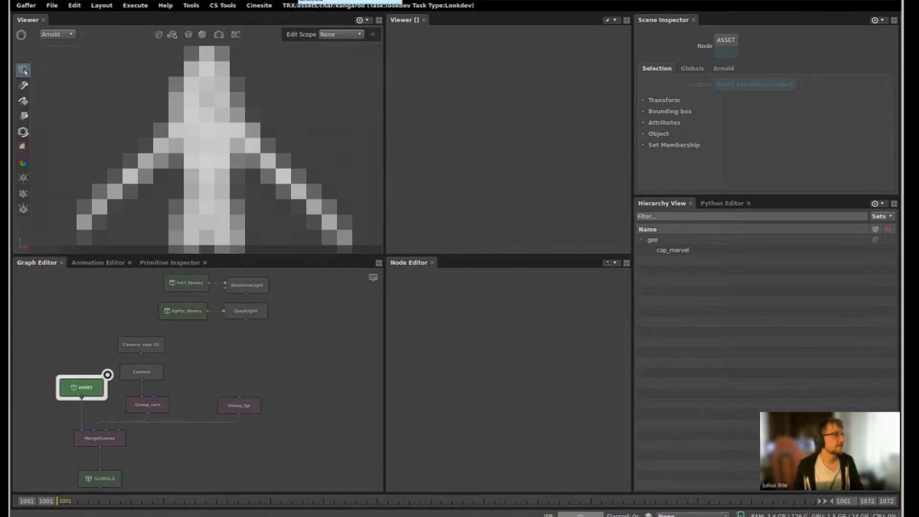
- Import the __WIKI_LGT_CHALLENGE_BASE__.grf setup and move its nodes into free space beside the existing network
{"action": "middle_click_drag", "start_coordinate": [272, 355], "coordinate": [237, 336]}
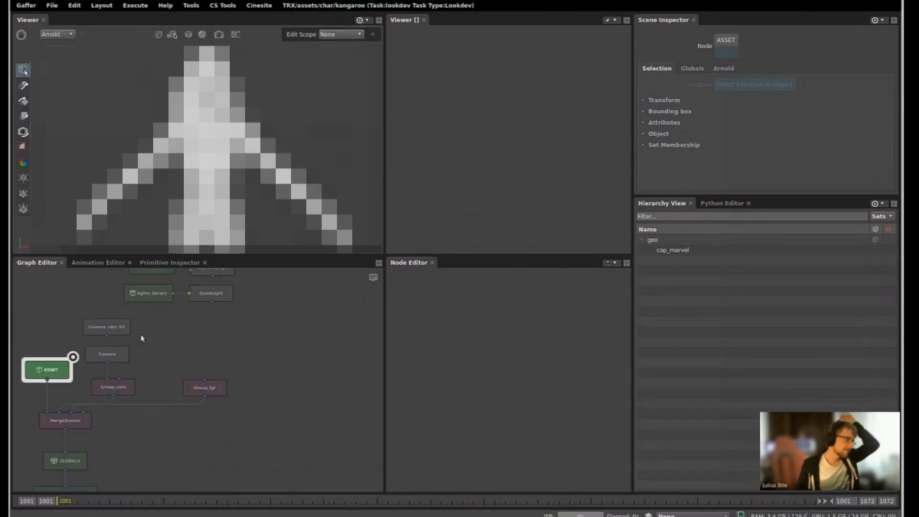
{"action": "scroll", "coordinate": [254, 327], "scroll_direction": "down", "scroll_amount": 5}
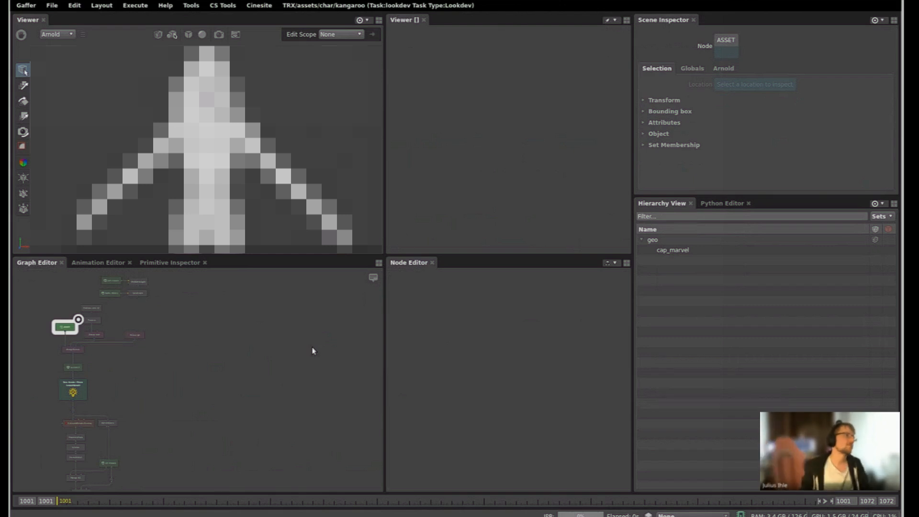
{"action": "left_click", "coordinate": [259, 6]}
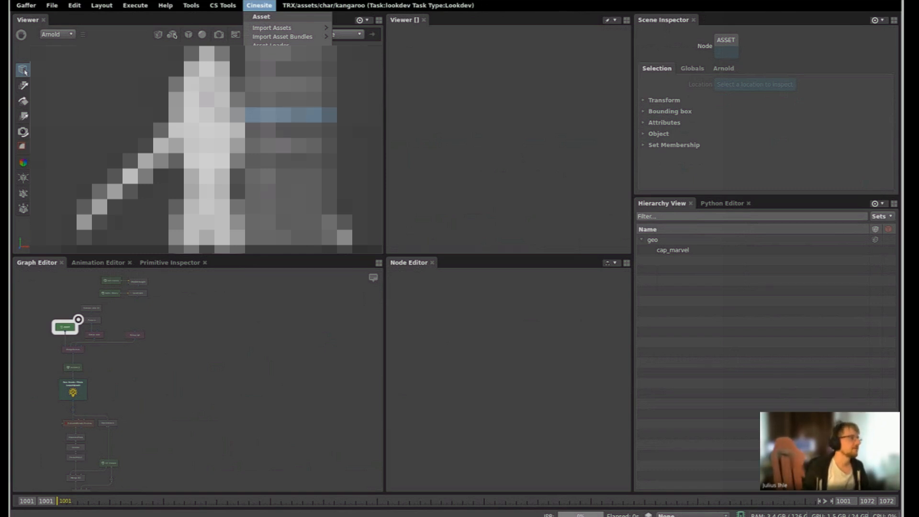
{"action": "mouse_move", "coordinate": [287, 114]}
{"action": "mouse_move", "coordinate": [287, 145]}
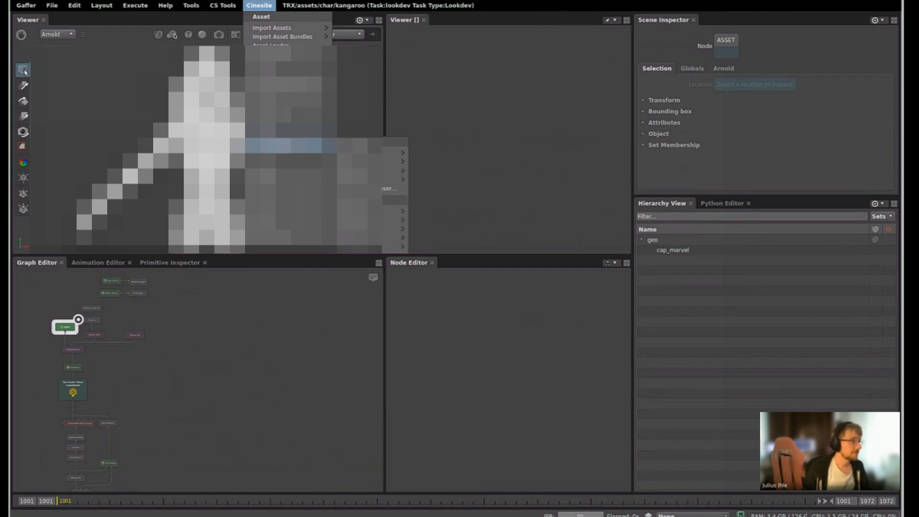
{"action": "mouse_move", "coordinate": [378, 220]}
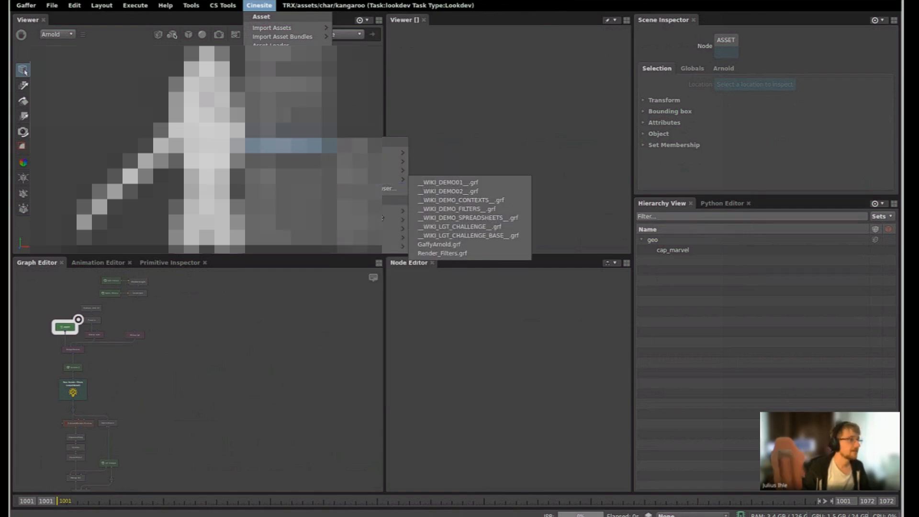
{"action": "mouse_move", "coordinate": [397, 237]}
{"action": "mouse_move", "coordinate": [426, 249]}
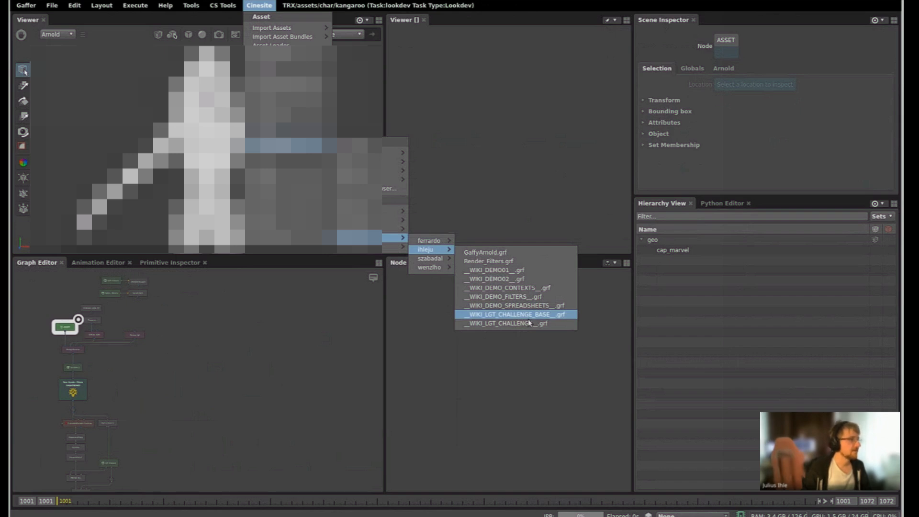
{"action": "left_click", "coordinate": [478, 314]}
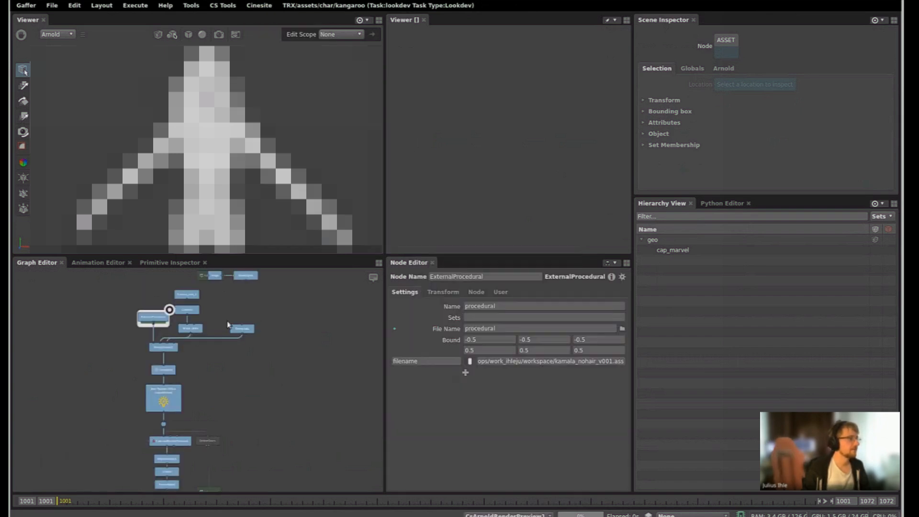
{"action": "left_click_drag", "start_coordinate": [195, 311], "coordinate": [352, 319]}
{"action": "middle_click_drag", "start_coordinate": [368, 320], "coordinate": [290, 337]}
{"action": "left_click", "coordinate": [289, 300]}
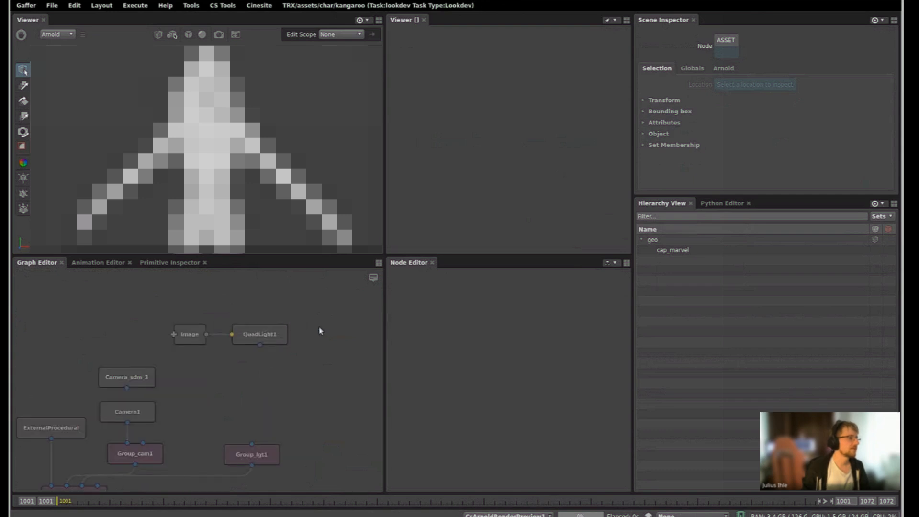
- Focus the imported QuadLight1 node, show its settings and view the textured quad light from an angle in the viewer
{"action": "middle_click_drag", "start_coordinate": [228, 334], "coordinate": [275, 354]}
{"action": "scroll", "coordinate": [258, 339], "scroll_direction": "up", "scroll_amount": 3}
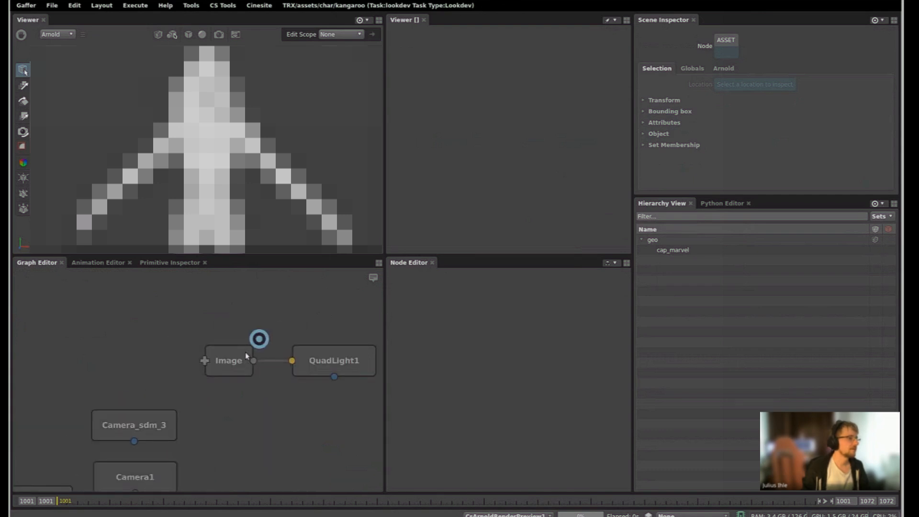
{"action": "middle_click_drag", "start_coordinate": [242, 319], "coordinate": [130, 300]}
{"action": "left_click", "coordinate": [269, 321]}
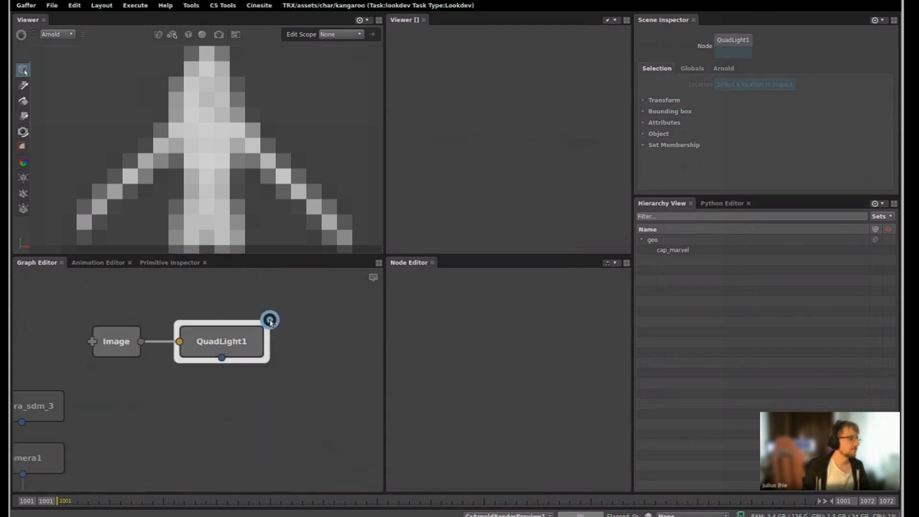
{"action": "left_click", "coordinate": [256, 342]}
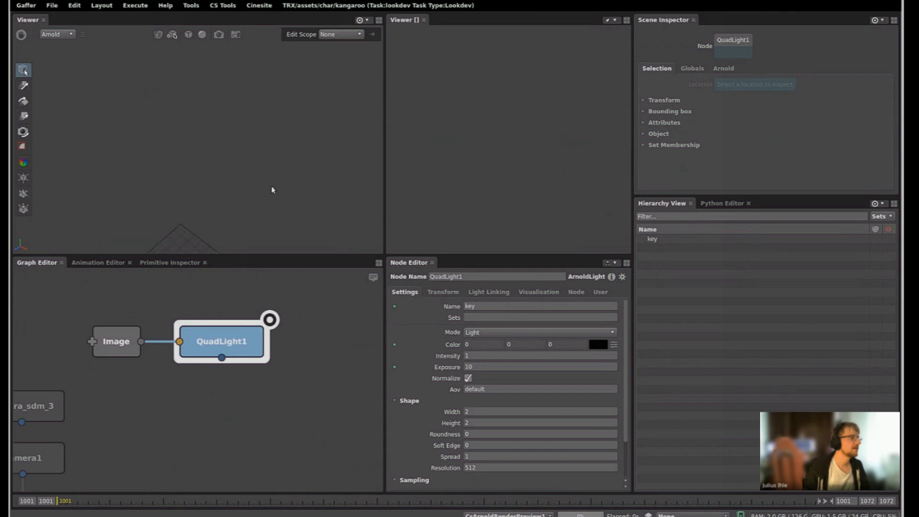
{"action": "left_click_drag", "start_coordinate": [186, 146], "coordinate": [317, 148], "text": "alt"}
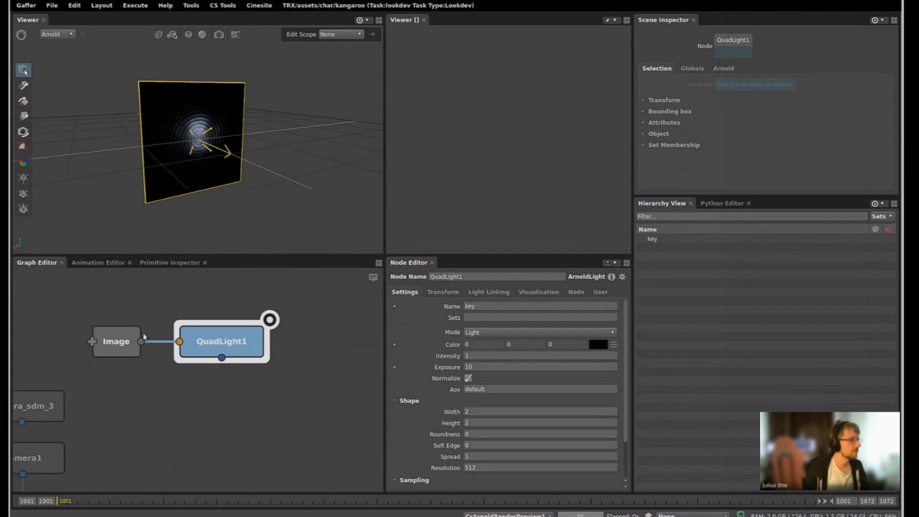
- Inspect the Image node's texture file by browsing its Filename folder, and cancel without choosing another file
{"action": "left_click", "coordinate": [122, 349]}
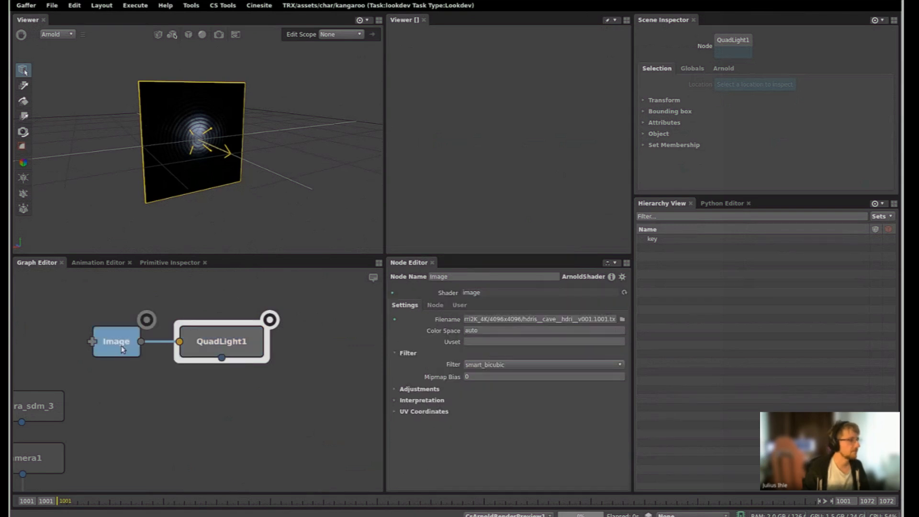
{"action": "middle_click_drag", "start_coordinate": [134, 321], "coordinate": [128, 368]}
{"action": "left_click_drag", "start_coordinate": [63, 342], "coordinate": [236, 314]}
{"action": "left_click", "coordinate": [167, 367]}
{"action": "left_click", "coordinate": [114, 310]}
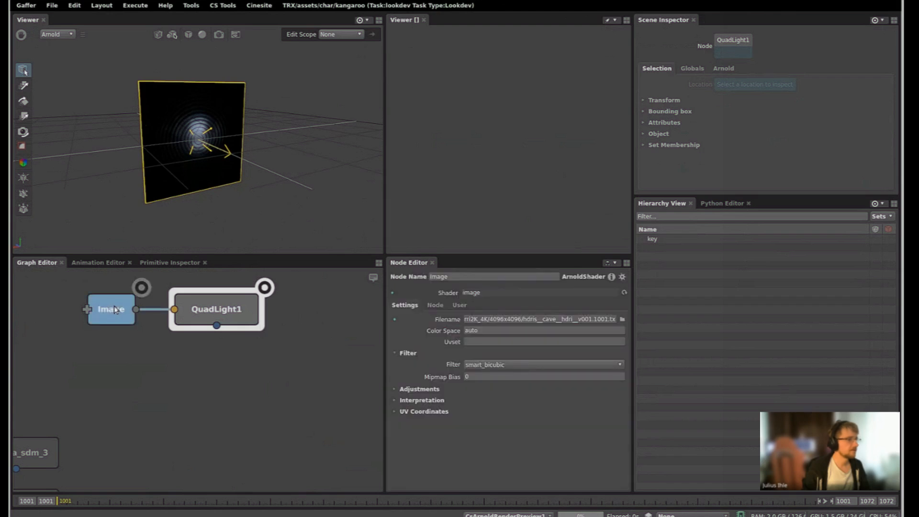
{"action": "left_click", "coordinate": [621, 319]}
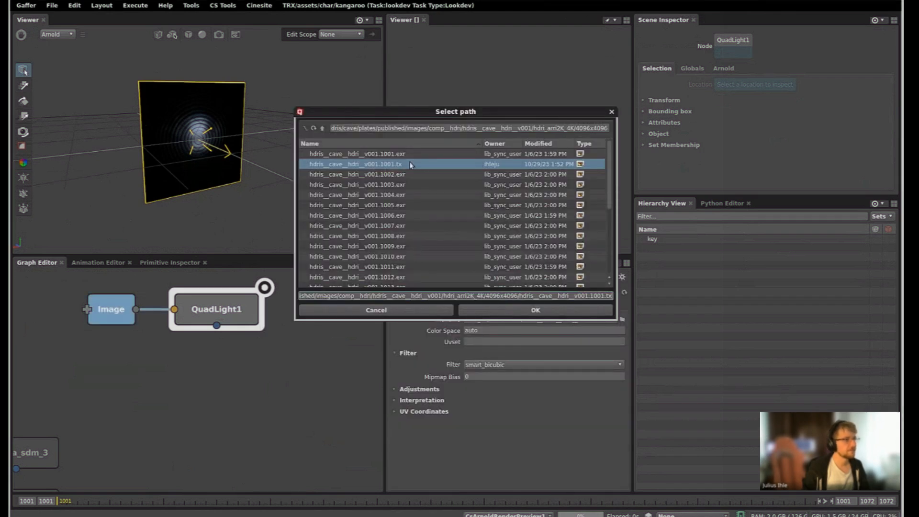
{"action": "left_click", "coordinate": [412, 310]}
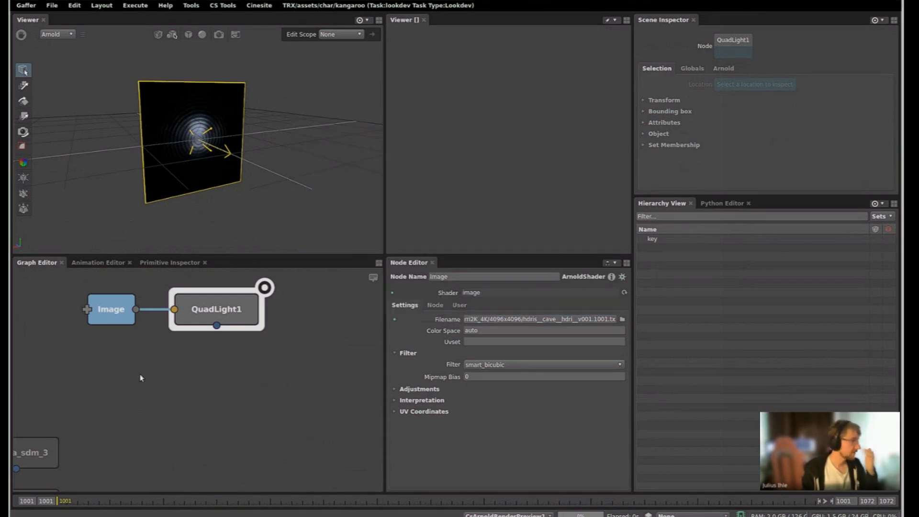
- Wrap the Image node in a Box, turn off its Plug Creators and align the Box with QuadLight1
{"action": "middle_click_drag", "start_coordinate": [108, 326], "coordinate": [199, 378]}
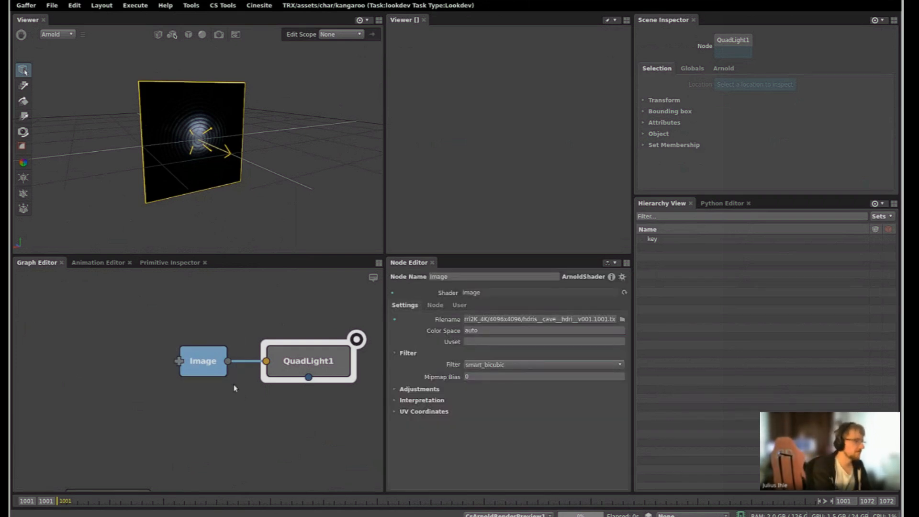
{"action": "key", "text": "Tab"}
{"action": "type", "text": "box"}
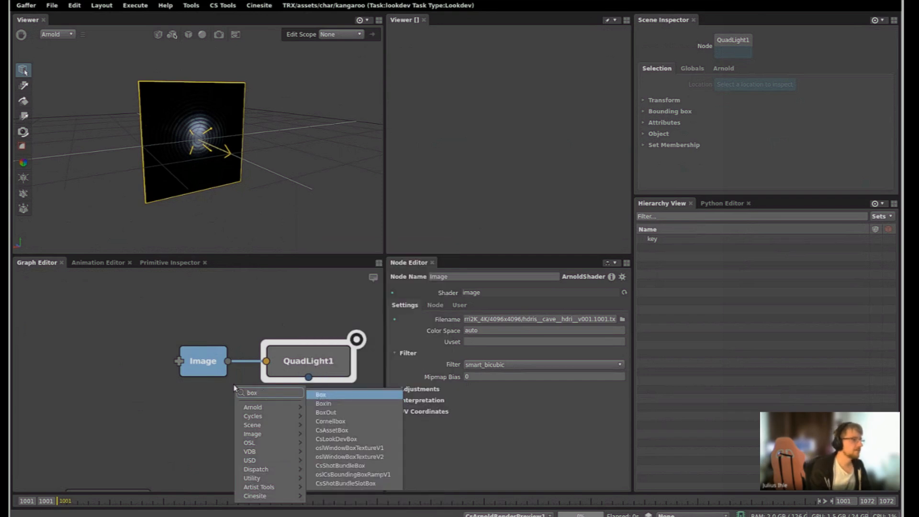
{"action": "key", "text": "Return"}
{"action": "right_click", "coordinate": [202, 362]}
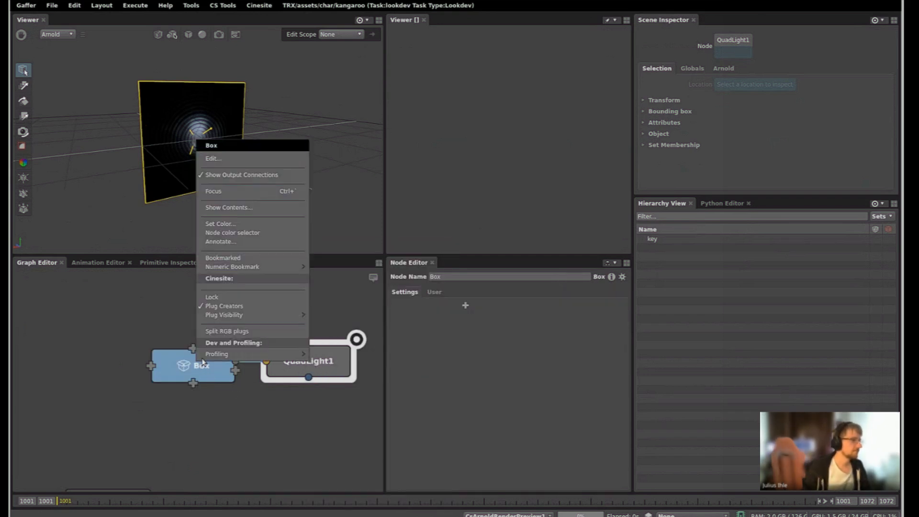
{"action": "left_click", "coordinate": [232, 305]}
{"action": "left_click_drag", "start_coordinate": [208, 366], "coordinate": [204, 361]}
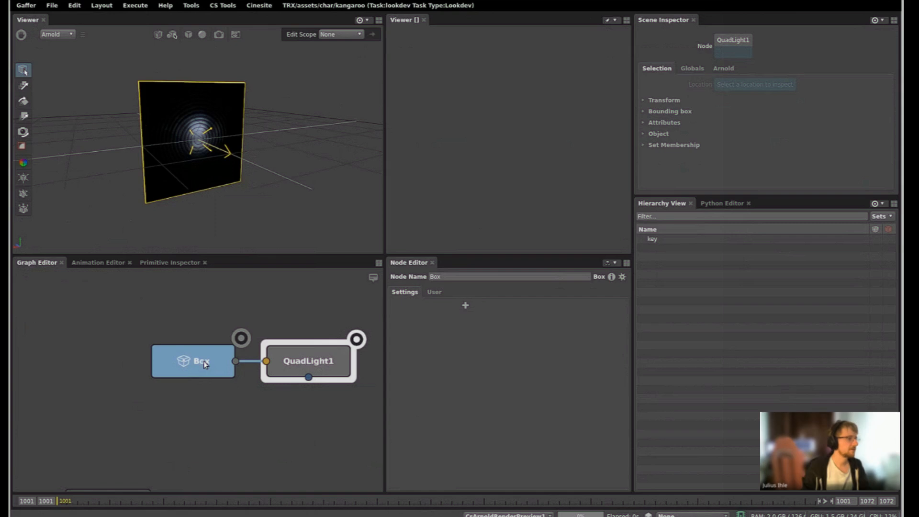
- Promote the Filename of the Image node inside the Box to the Box and return to the parent graph
{"action": "key", "text": "Down"}
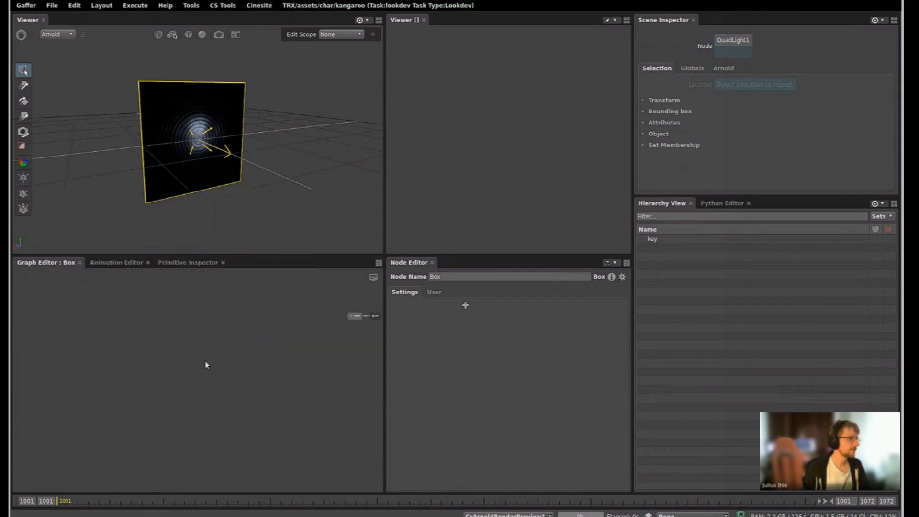
{"action": "left_click", "coordinate": [186, 336]}
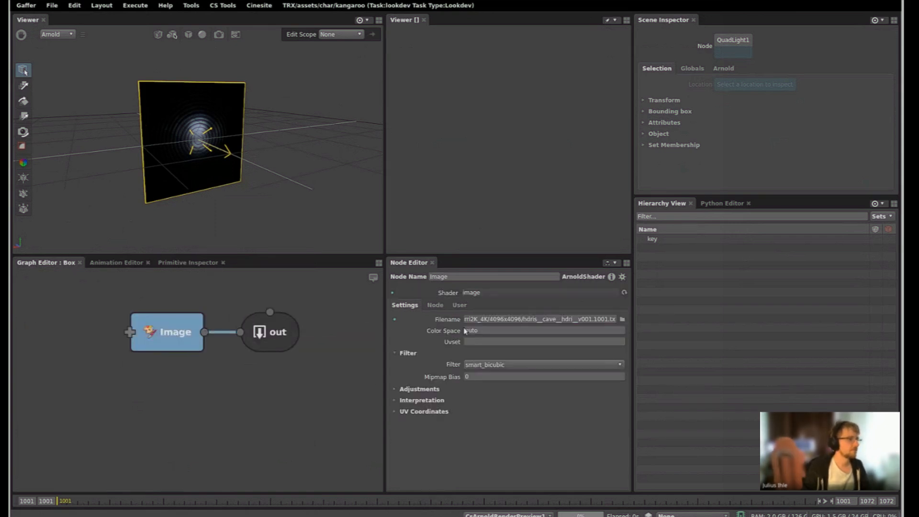
{"action": "right_click", "coordinate": [489, 321]}
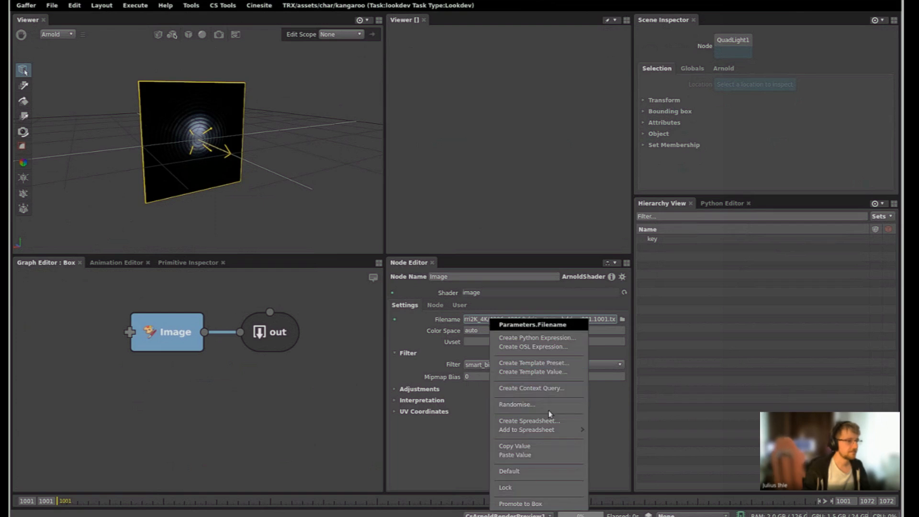
{"action": "left_click", "coordinate": [534, 504]}
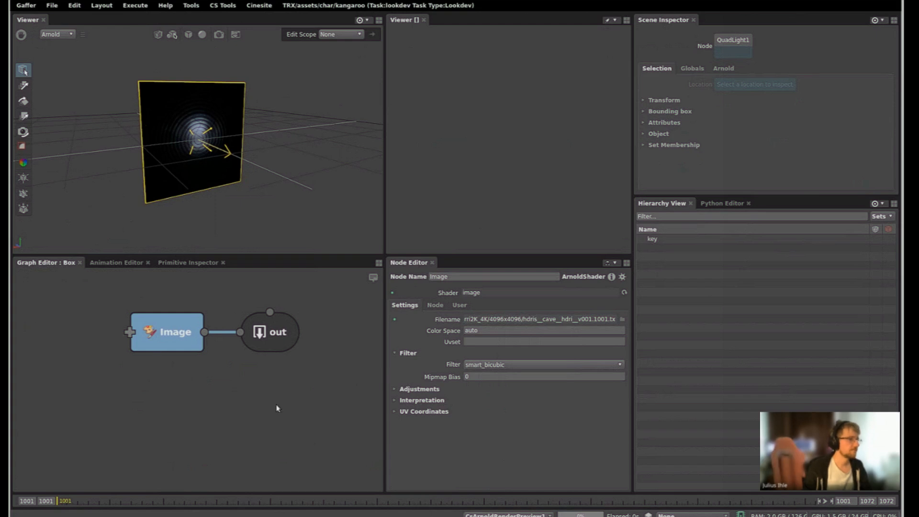
{"action": "key", "text": "Up"}
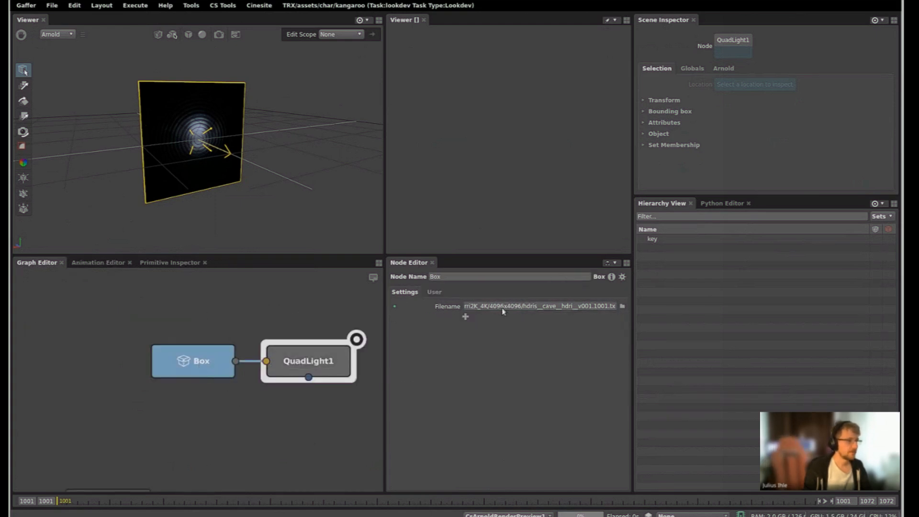
- Open the Box's UI Editor and set the widget of the parameters_filename plug to Presets Menu
{"action": "left_click", "coordinate": [519, 306]}
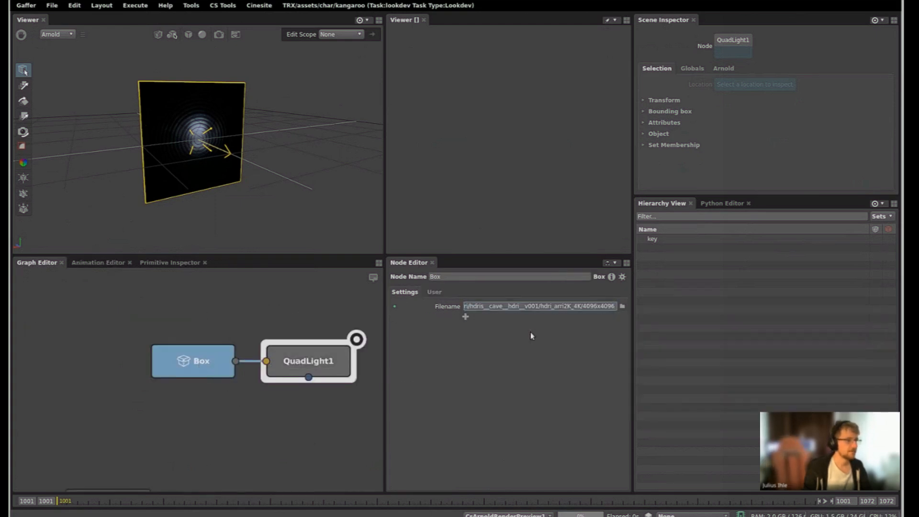
{"action": "left_click", "coordinate": [533, 334]}
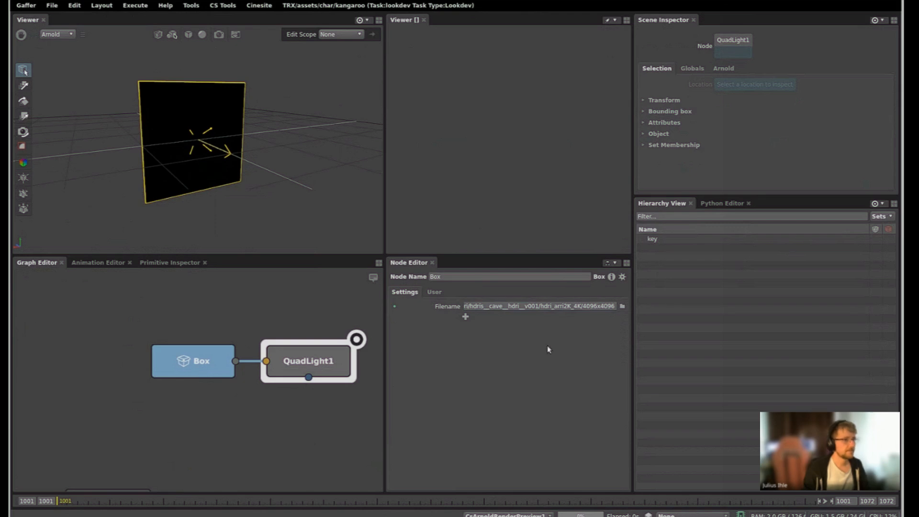
{"action": "left_click", "coordinate": [622, 277]}
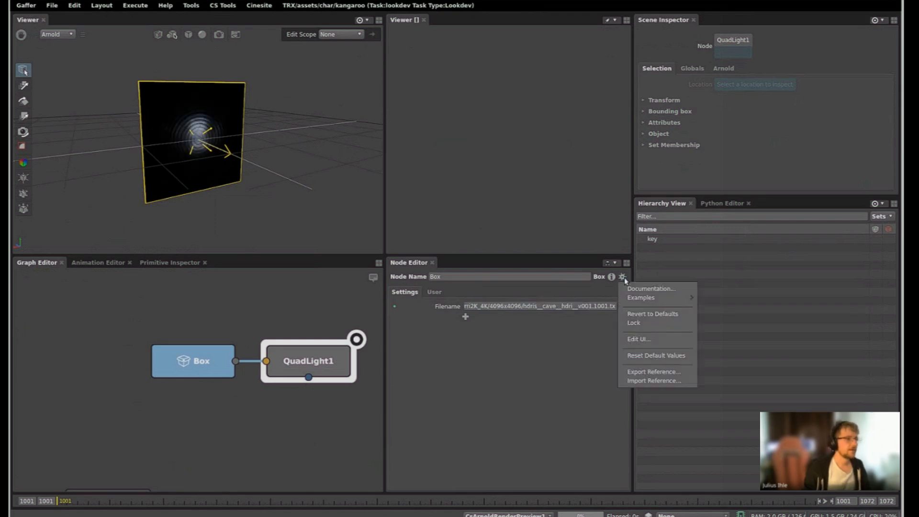
{"action": "left_click", "coordinate": [649, 340]}
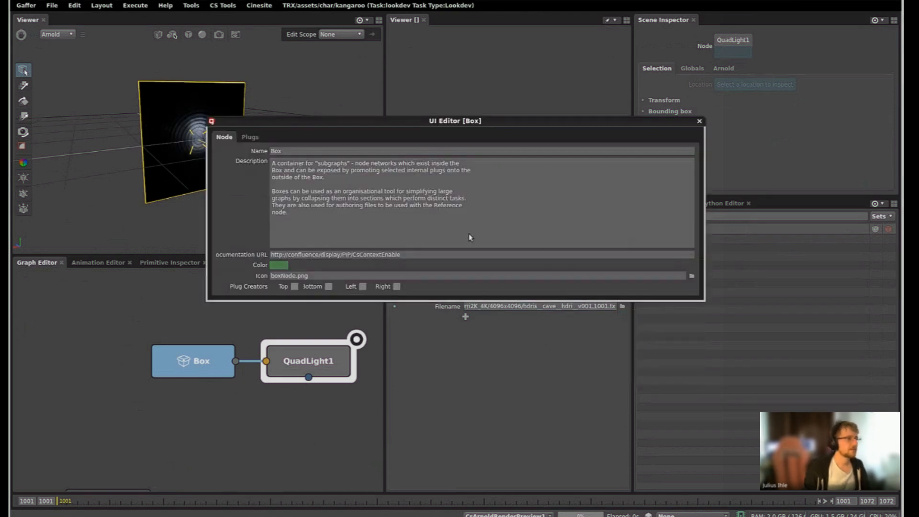
{"action": "left_click", "coordinate": [250, 137]}
{"action": "left_click", "coordinate": [220, 151]}
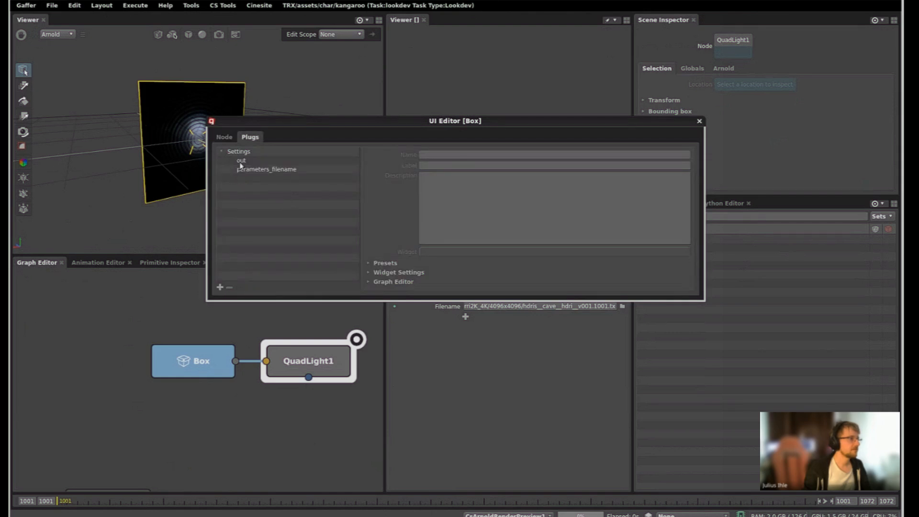
{"action": "left_click", "coordinate": [241, 169]}
{"action": "right_click_drag", "start_coordinate": [231, 264], "coordinate": [396, 319], "text": "alt"}
{"action": "left_click", "coordinate": [581, 253]}
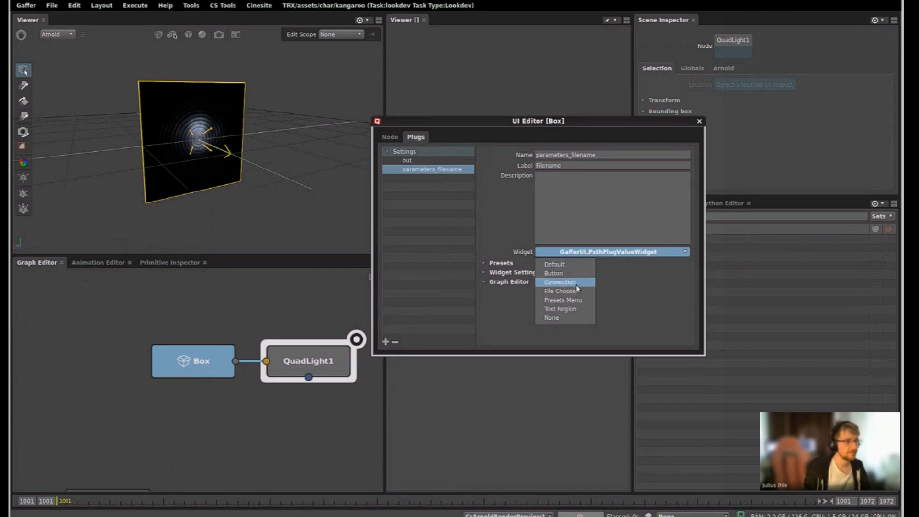
{"action": "left_click", "coordinate": [582, 301]}
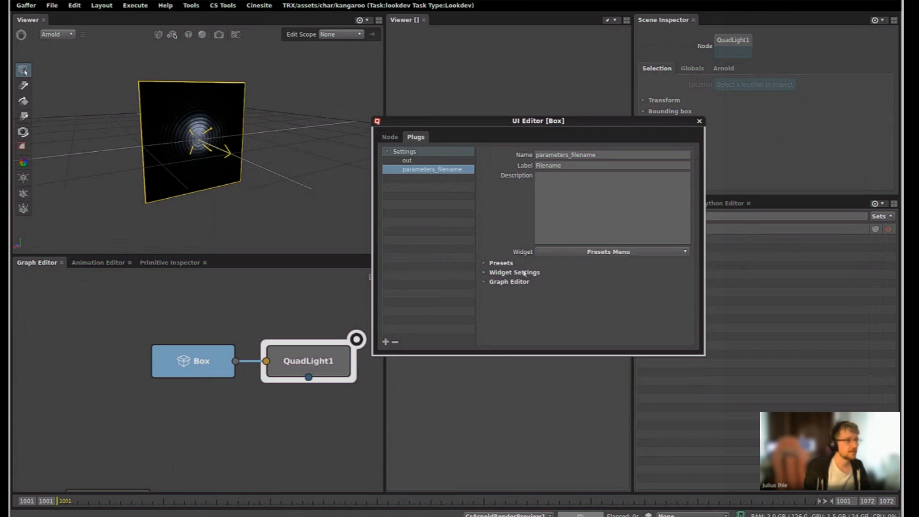
- Expand the Presets section of the plug and select the existing lights_library reference node in the graph
{"action": "left_click", "coordinate": [501, 264]}
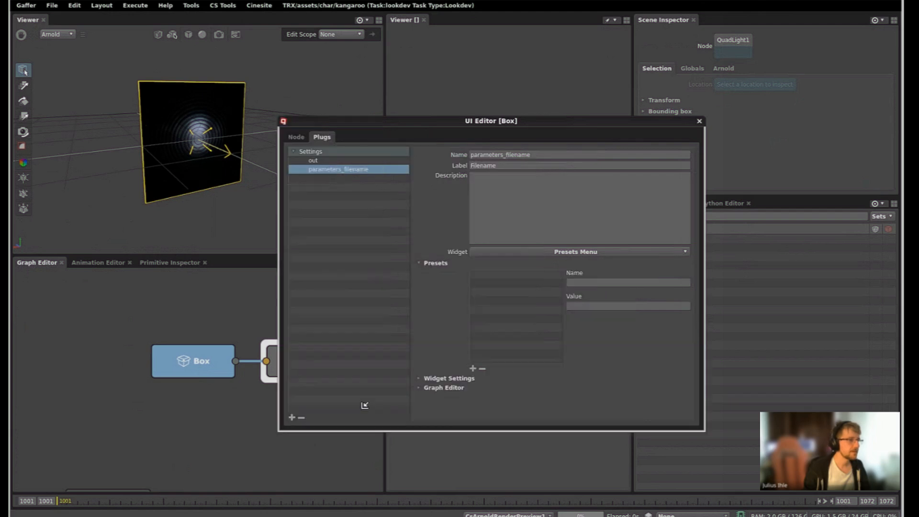
{"action": "scroll", "coordinate": [138, 311], "scroll_direction": "down", "scroll_amount": 6}
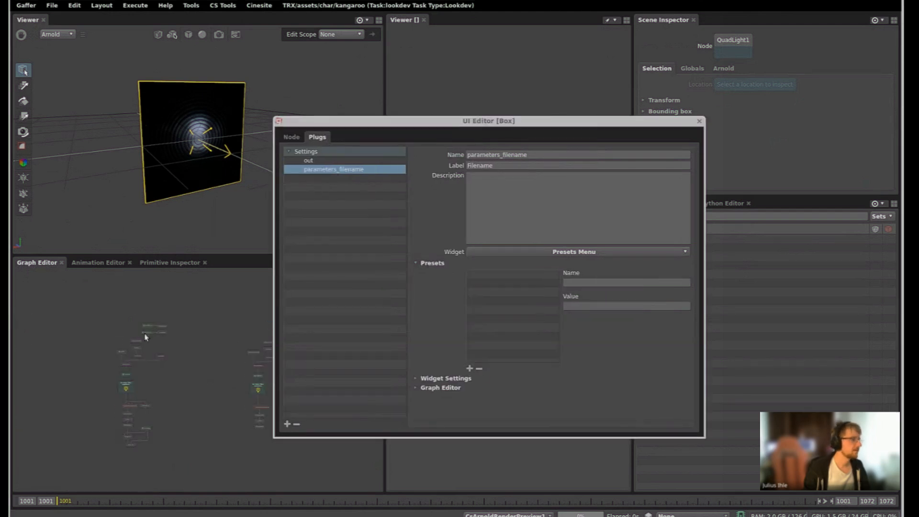
{"action": "scroll", "coordinate": [156, 337], "scroll_direction": "up", "scroll_amount": 8}
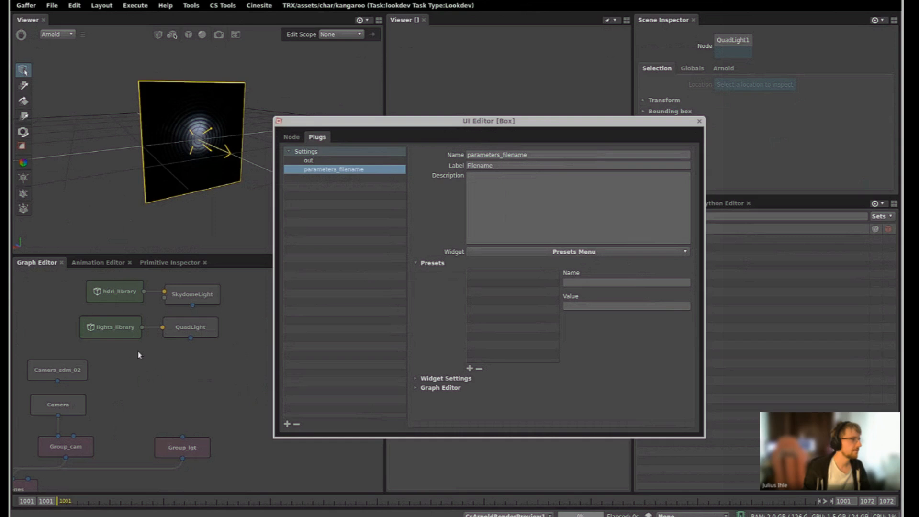
{"action": "middle_click_drag", "start_coordinate": [168, 356], "coordinate": [55, 370]}
{"action": "key", "text": "alt+Tab"}
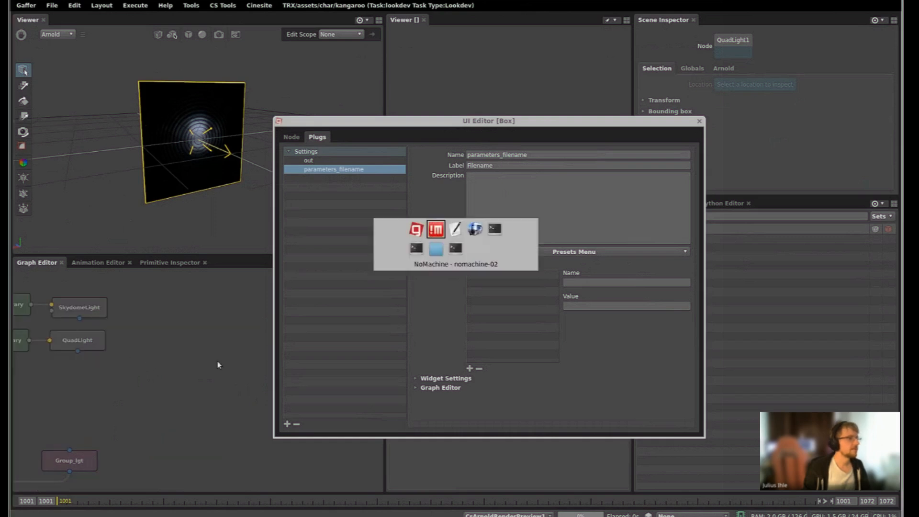
{"action": "key", "text": "alt+Tab"}
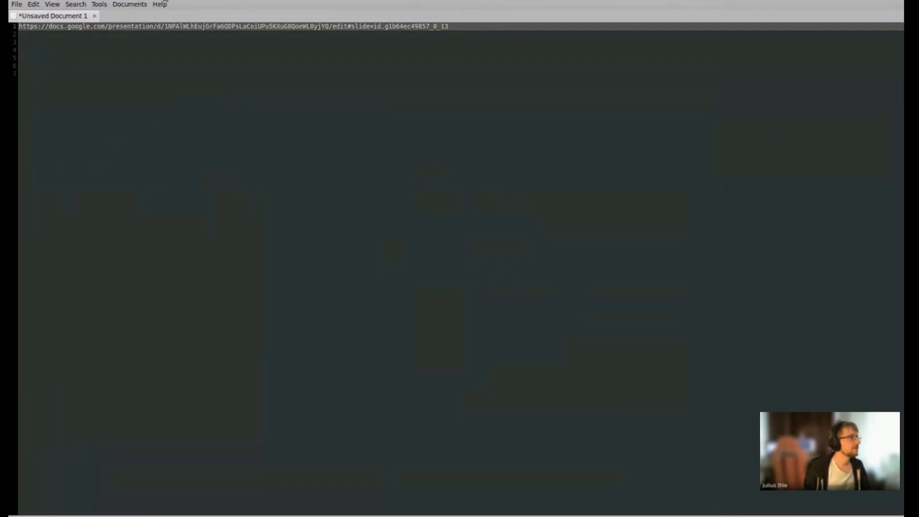
{"action": "key", "text": "alt+Tab"}
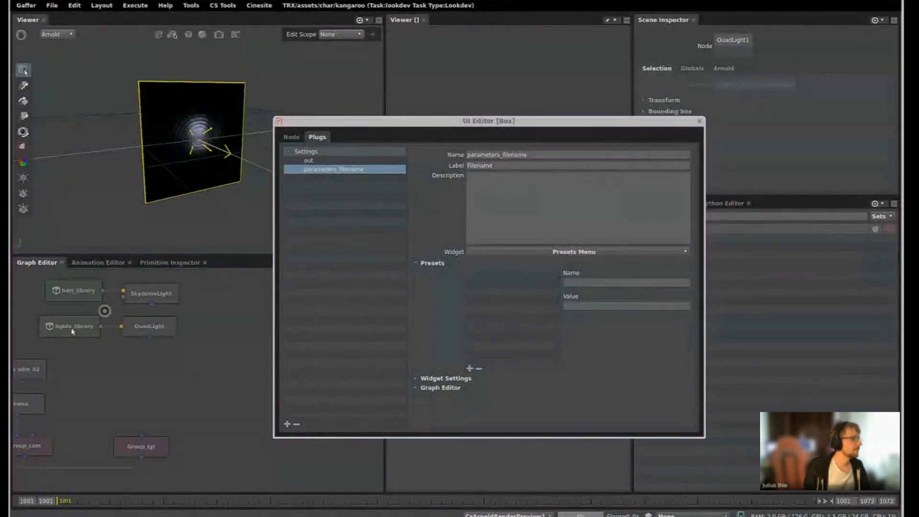
{"action": "left_click", "coordinate": [72, 331]}
- Switch to the Pluma document listing the HDRI texture paths and arrange it alongside the UI Editor's presets list
{"action": "key", "text": "Down"}
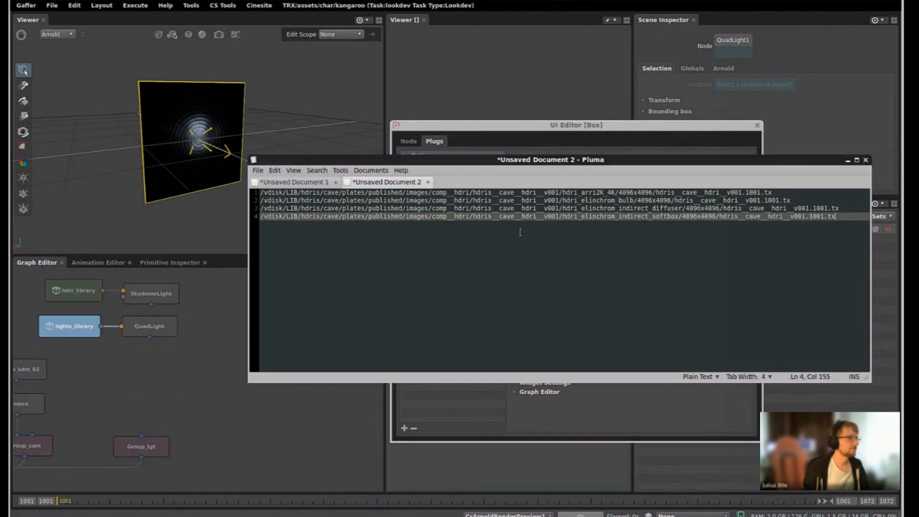
{"action": "left_click_drag", "start_coordinate": [471, 271], "coordinate": [245, 417], "text": "alt"}
{"action": "mouse_move", "coordinate": [119, 330]}
{"action": "middle_mouse_down", "text": "alt"}
{"action": "mouse_move", "coordinate": [148, 332]}
{"action": "mouse_move", "coordinate": [106, 317]}
{"action": "mouse_move", "coordinate": [111, 339]}
{"action": "middle_mouse_up", "text": "alt"}
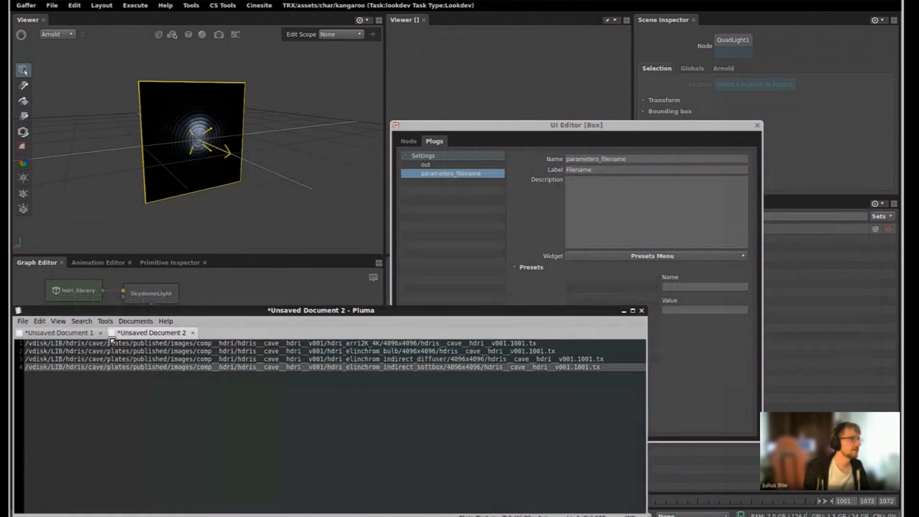
{"action": "left_click_drag", "start_coordinate": [467, 226], "coordinate": [382, 153], "text": "alt"}
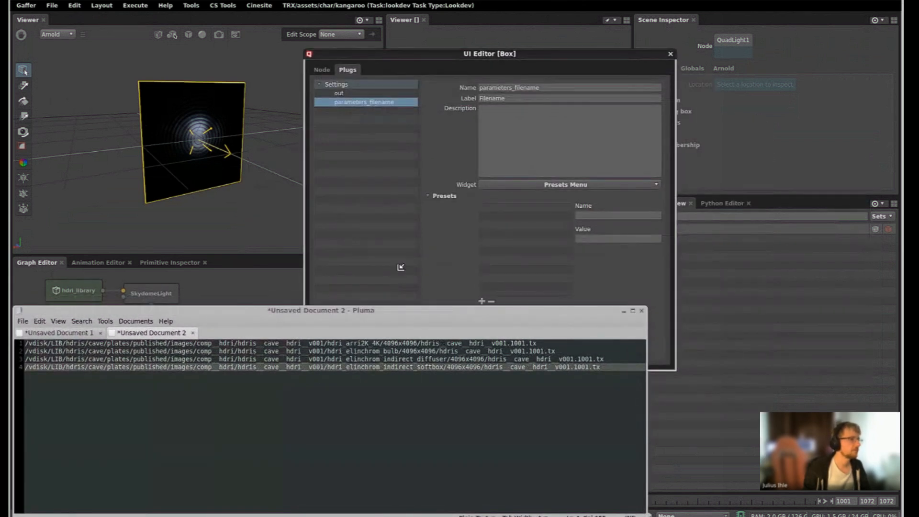
{"action": "middle_click_drag", "start_coordinate": [400, 267], "coordinate": [397, 174], "text": "alt"}
{"action": "scroll", "coordinate": [448, 199], "scroll_direction": "down", "scroll_amount": 2}
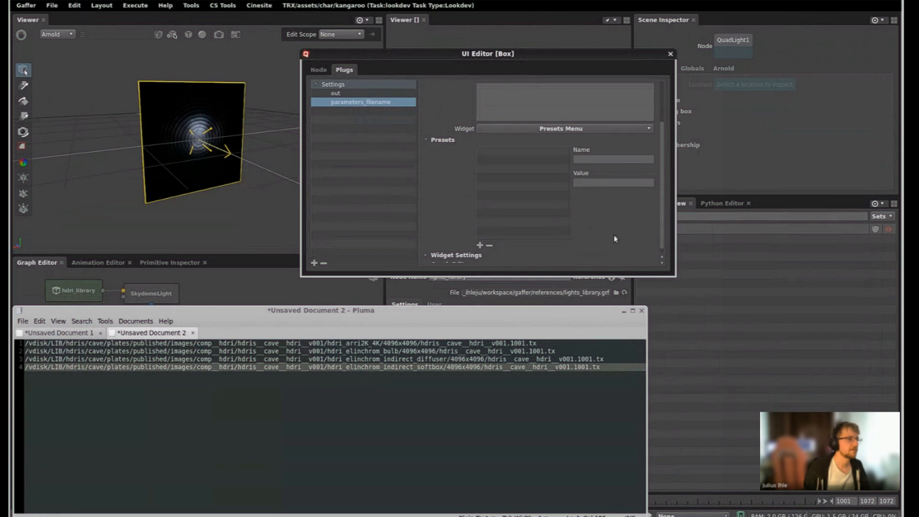
{"action": "middle_click_drag", "start_coordinate": [615, 239], "coordinate": [675, 249], "text": "alt"}
- Add a first preset to the filename plug with the hdri_arri2K_4K texture path from the text document as its value
{"action": "left_click", "coordinate": [500, 257]}
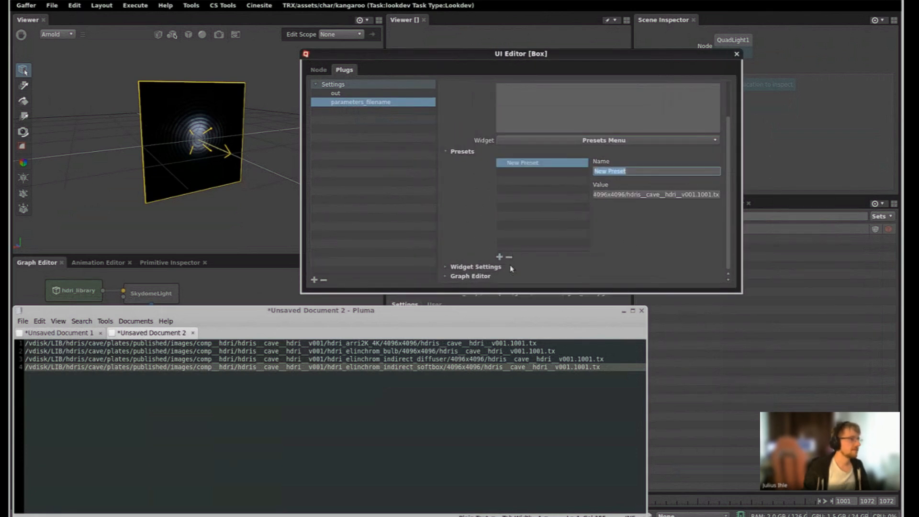
{"action": "left_click", "coordinate": [500, 342]}
{"action": "left_click", "coordinate": [662, 195]}
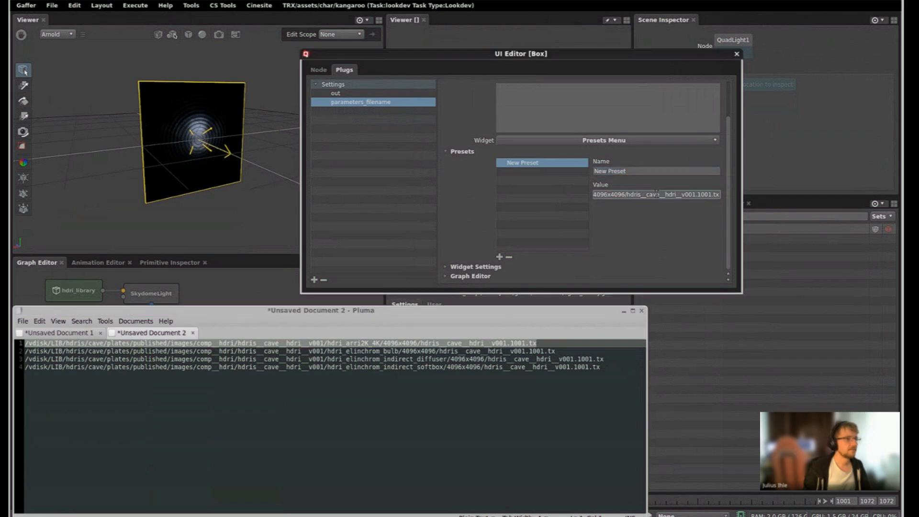
{"action": "key", "text": "ctrl+a"}
{"action": "type", "text": "/vdisk/LIB/hdris/cave/plates/published/images/comp__hdri/hdris__cave__hdri__v001/hdri_arri2K_4K/4096x4096/hdris__cave__hdri__v001.1001.tx"}
- Add a second preset and set its value to the hdri_elinchrom_bulb texture path from the text document
{"action": "left_click", "coordinate": [499, 257]}
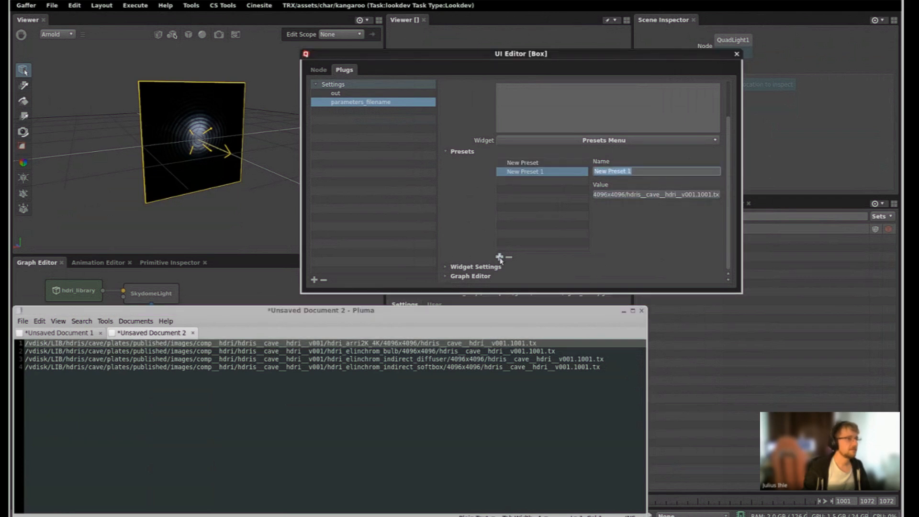
{"action": "triple_click", "coordinate": [407, 358]}
{"action": "triple_click", "coordinate": [412, 350]}
{"action": "key", "text": "ctrl+c"}
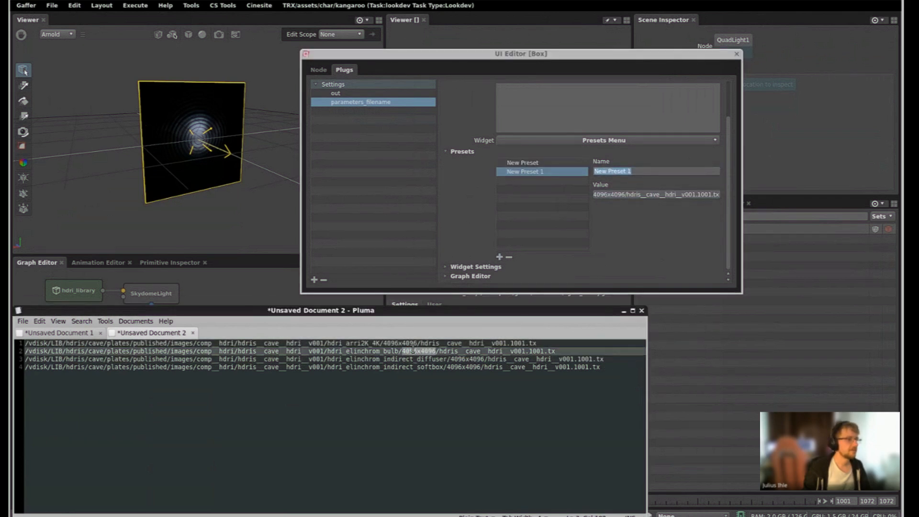
{"action": "left_click", "coordinate": [608, 196]}
{"action": "key", "text": "ctrl+a"}
{"action": "key", "text": "ctrl+v"}
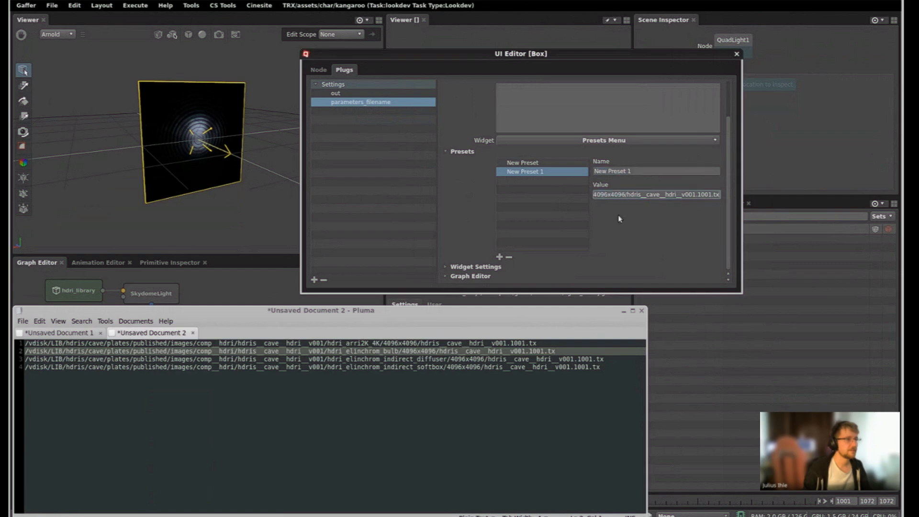
- Add a third preset and set its value to the hdri_elinchrom_indirect_diffuser texture path
{"action": "triple_click", "coordinate": [403, 358]}
{"action": "left_click", "coordinate": [503, 215]}
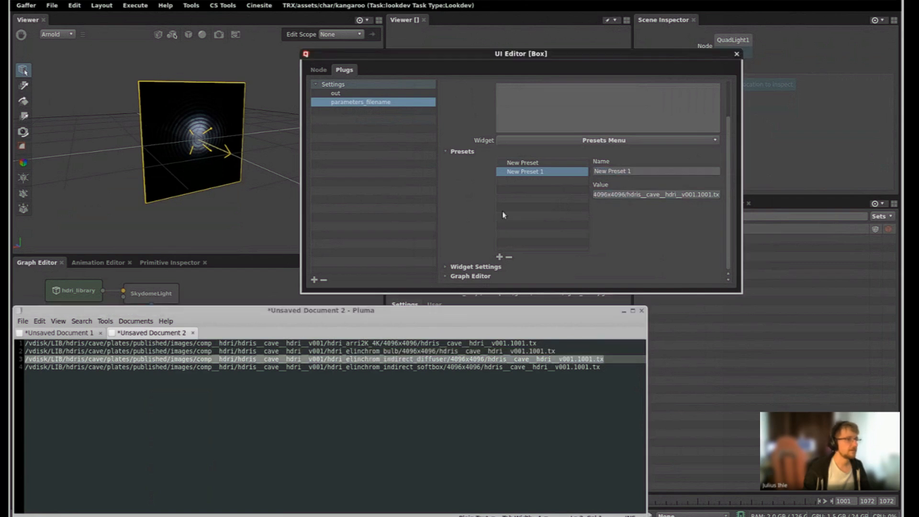
{"action": "left_click", "coordinate": [499, 257]}
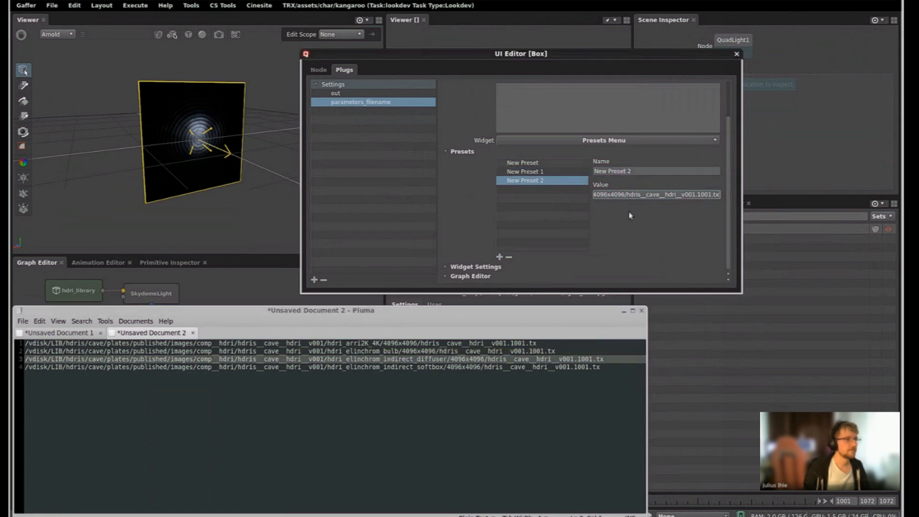
- Add a fourth preset and set its value to the hdri_elinchrom_indirect_softbox texture path
{"action": "triple_click", "coordinate": [393, 367]}
{"action": "key", "text": "ctrl+c"}
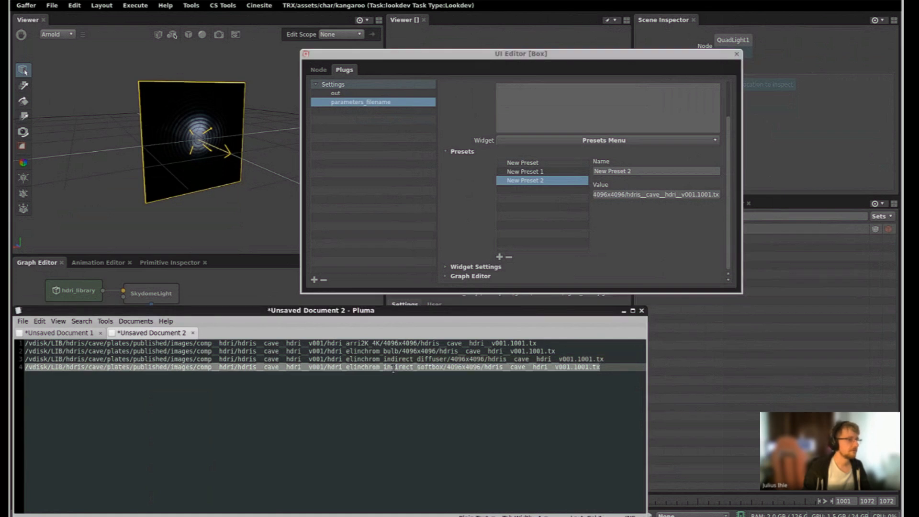
{"action": "left_click", "coordinate": [529, 200]}
{"action": "left_click", "coordinate": [499, 257]}
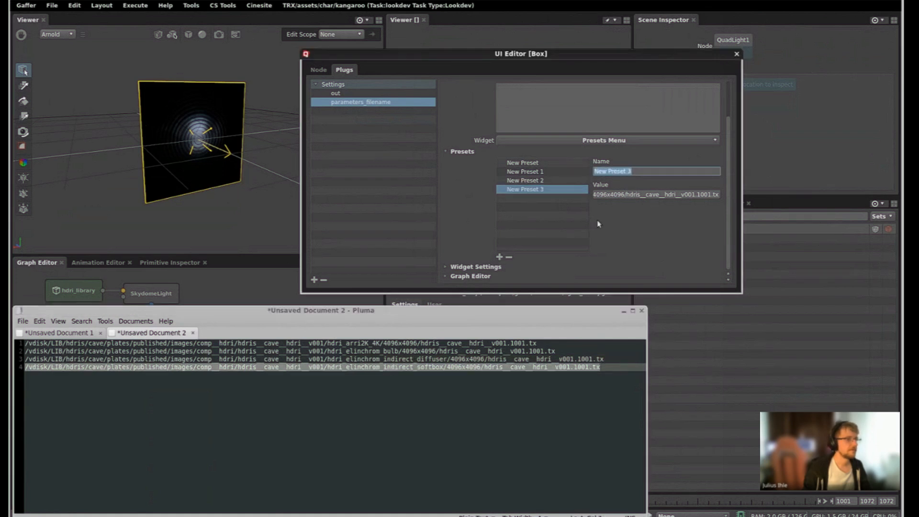
{"action": "triple_click", "coordinate": [631, 194]}
{"action": "key", "text": "ctrl+v"}
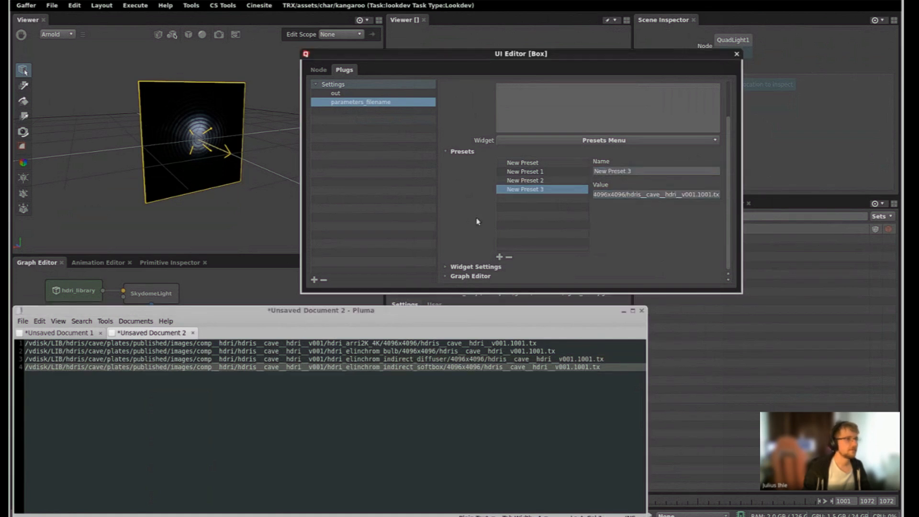
- Minimize the text document and resize and move the UI Editor to uncover the graph and node settings
{"action": "left_click_drag", "start_coordinate": [300, 207], "coordinate": [209, 210]}
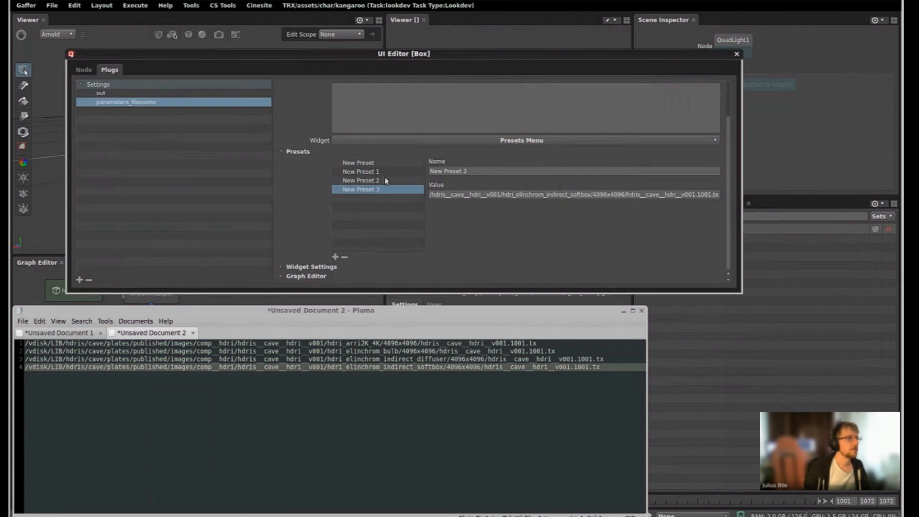
{"action": "left_click", "coordinate": [546, 321]}
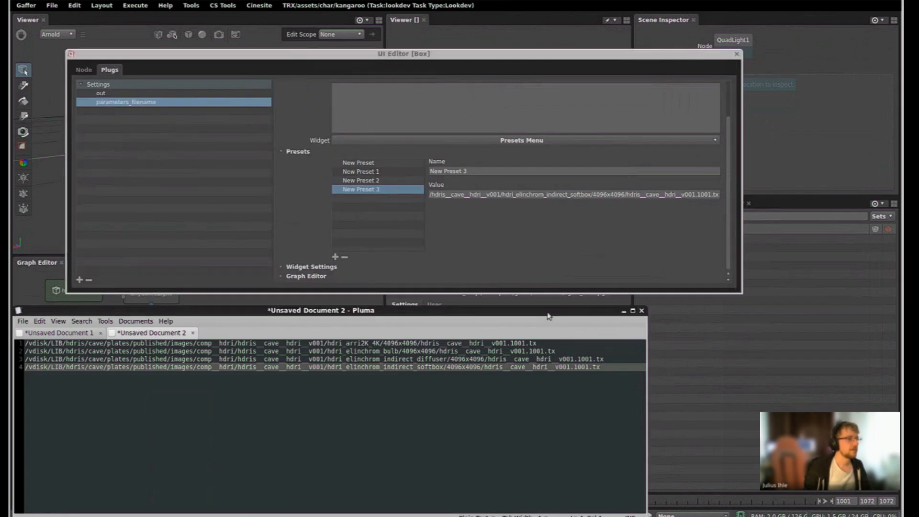
{"action": "left_click", "coordinate": [622, 313]}
{"action": "left_click_drag", "start_coordinate": [607, 240], "coordinate": [588, 229], "text": "alt"}
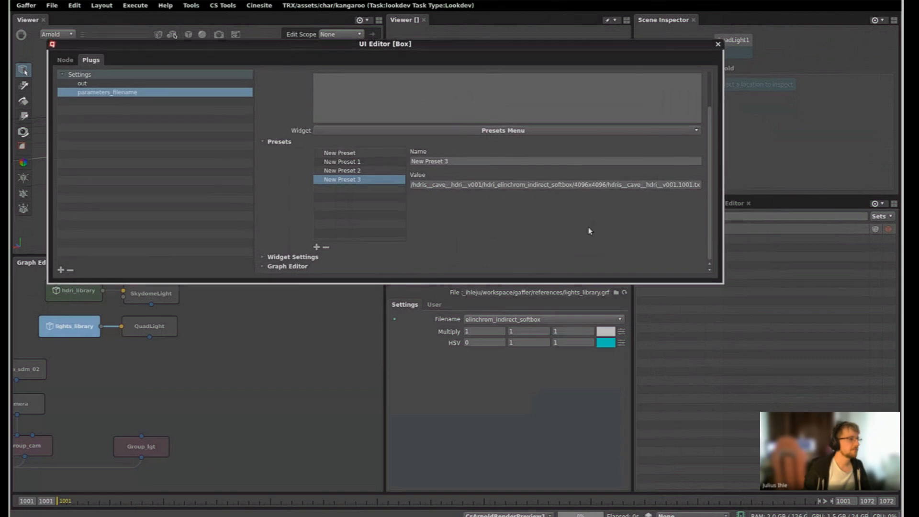
{"action": "middle_click_drag", "start_coordinate": [589, 230], "coordinate": [478, 207], "text": "alt"}
- Select the Box feeding QuadLight1 and check the preset choices offered for its Filename
{"action": "middle_click_drag", "start_coordinate": [285, 338], "coordinate": [129, 377]}
{"action": "scroll", "coordinate": [129, 379], "scroll_direction": "down", "scroll_amount": 5}
{"action": "scroll", "coordinate": [282, 335], "scroll_direction": "up", "scroll_amount": 5}
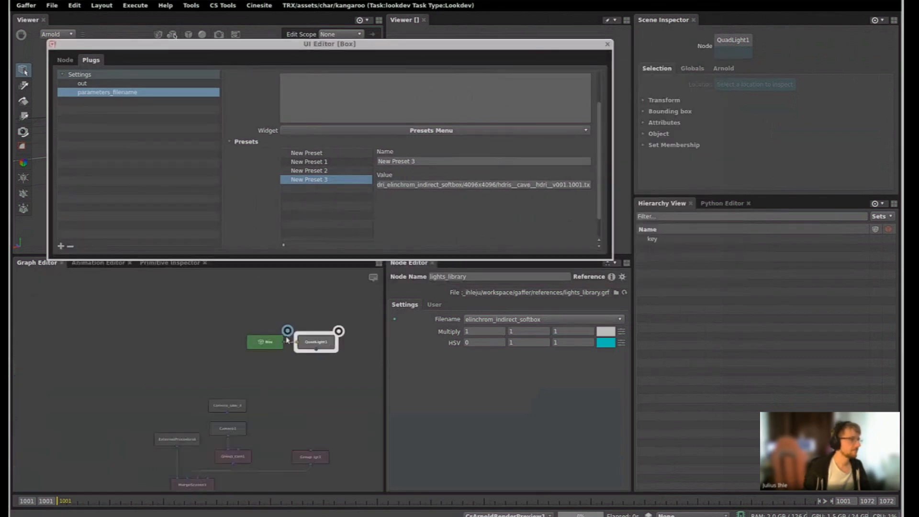
{"action": "left_click", "coordinate": [262, 351]}
{"action": "left_click", "coordinate": [487, 307]}
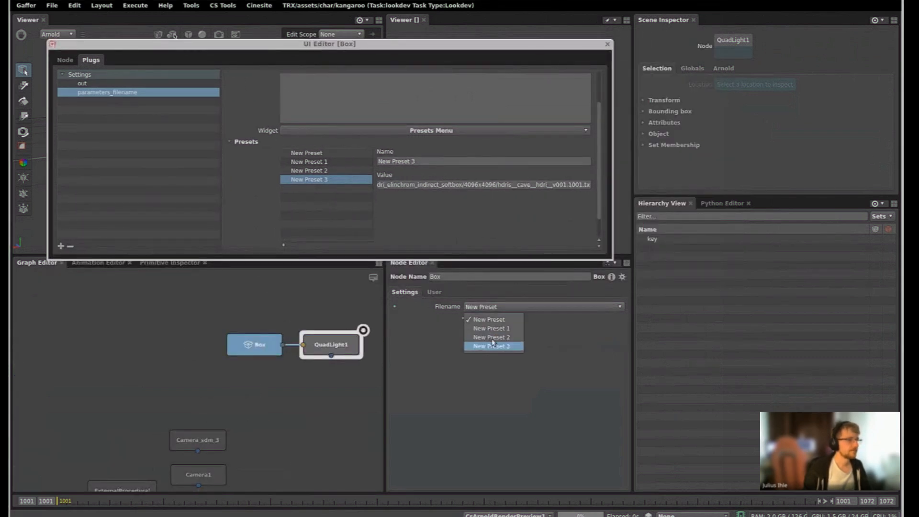
{"action": "left_click", "coordinate": [337, 186]}
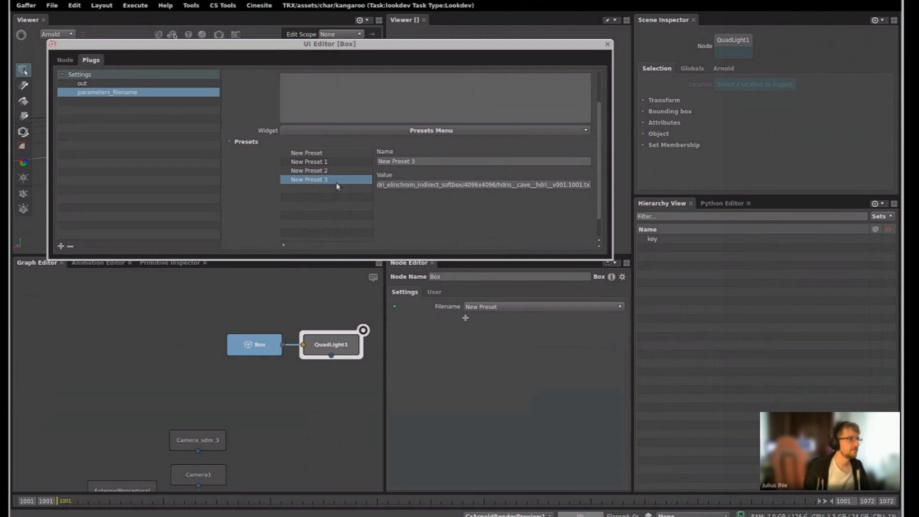
- Widen the UI Editor to reveal the full texture path and rename the first preset arri2K
{"action": "left_click", "coordinate": [324, 153]}
{"action": "left_click_drag", "start_coordinate": [612, 185], "coordinate": [728, 185]}
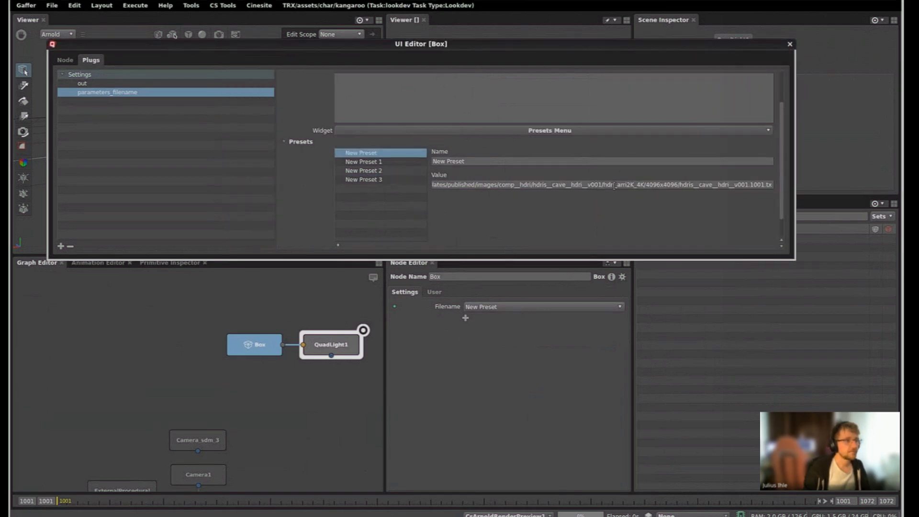
{"action": "left_click_drag", "start_coordinate": [634, 185], "coordinate": [623, 185]}
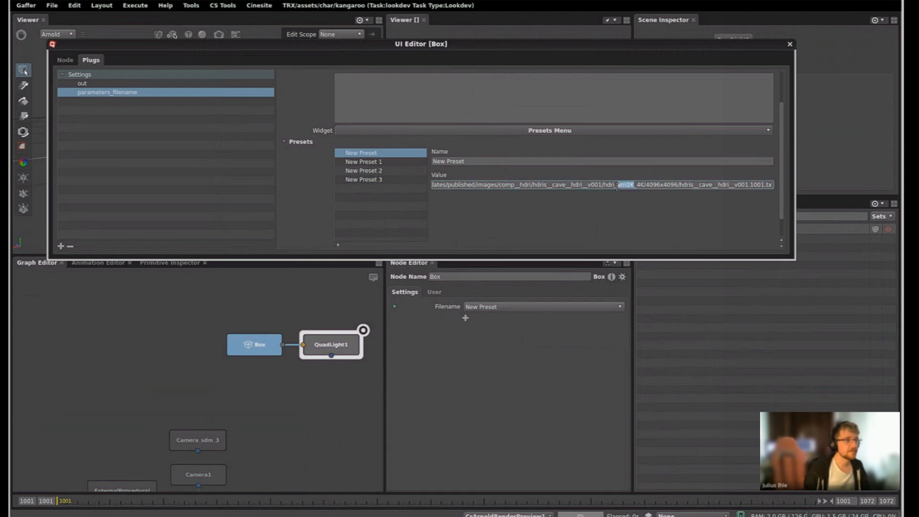
{"action": "left_click_drag", "start_coordinate": [523, 161], "coordinate": [397, 161]}
{"action": "type", "text": "arri2K"}
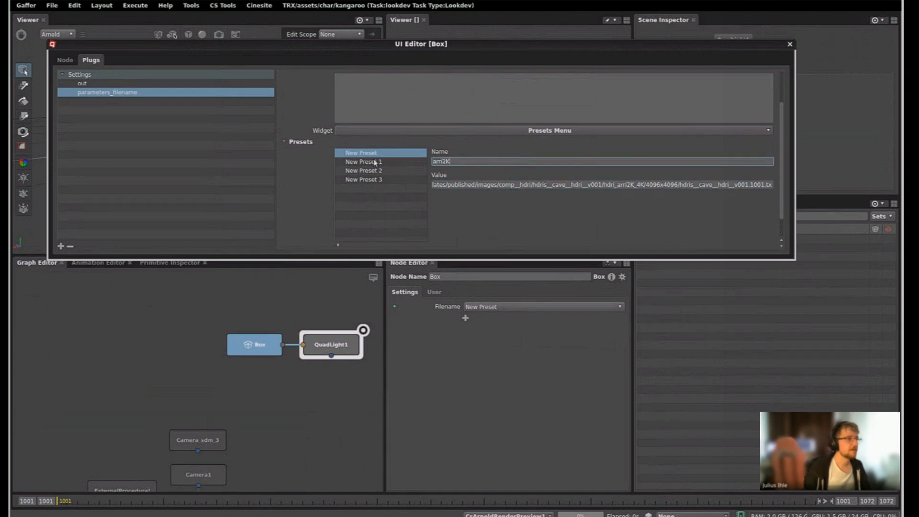
- Rename New Preset 1 as elinchrom_bulb, copying the name from its texture path
{"action": "left_click", "coordinate": [375, 162]}
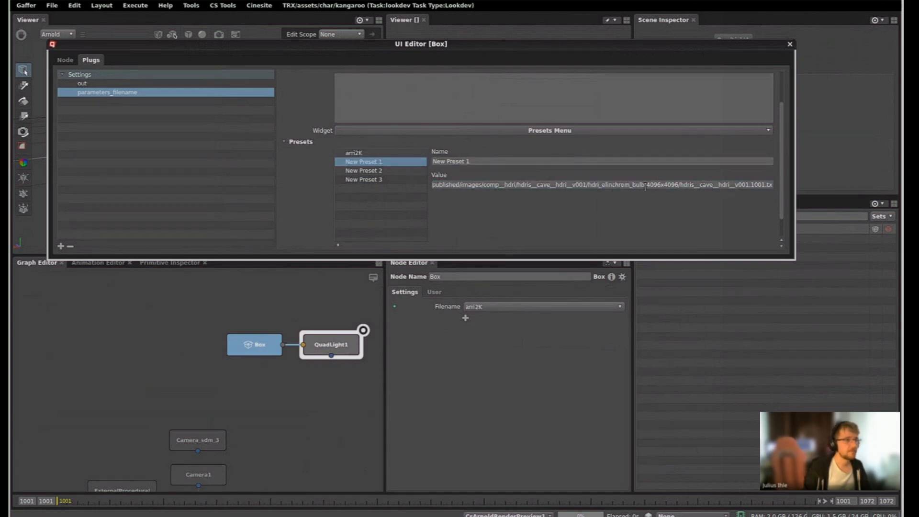
{"action": "left_click_drag", "start_coordinate": [645, 187], "coordinate": [602, 187]}
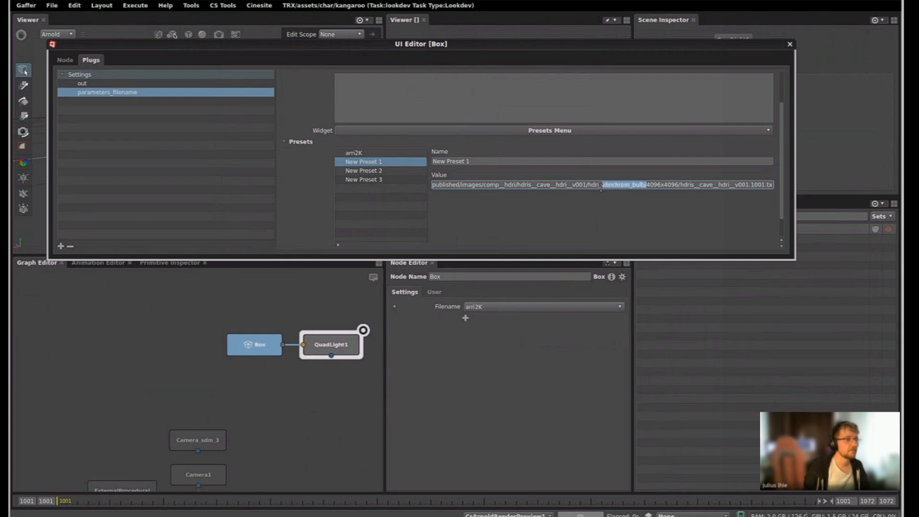
{"action": "key", "text": "ctrl+c"}
{"action": "triple_click", "coordinate": [521, 161]}
{"action": "key", "text": "ctrl+v"}
{"action": "key", "text": "Return"}
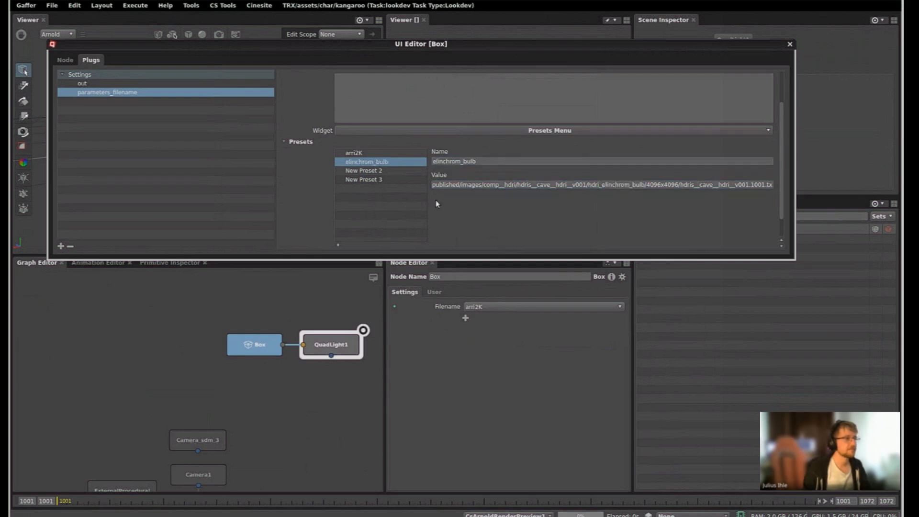
- Rename New Preset 2 as elinchrom_indirect_diffuser, using its texture path's folder name without the hdri_ prefix
{"action": "left_click", "coordinate": [381, 171]}
{"action": "double_click", "coordinate": [626, 186]}
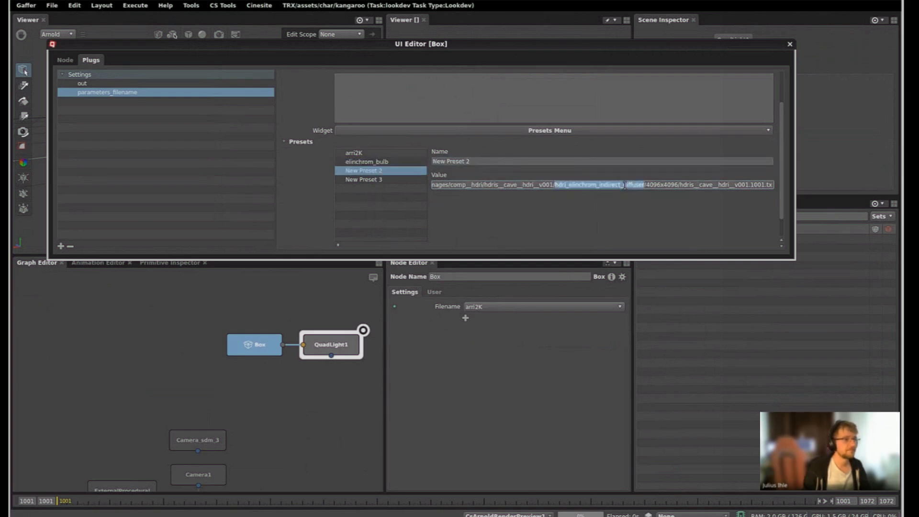
{"action": "key", "text": "ctrl+c"}
{"action": "triple_click", "coordinate": [449, 161]}
{"action": "key", "text": "ctrl+v"}
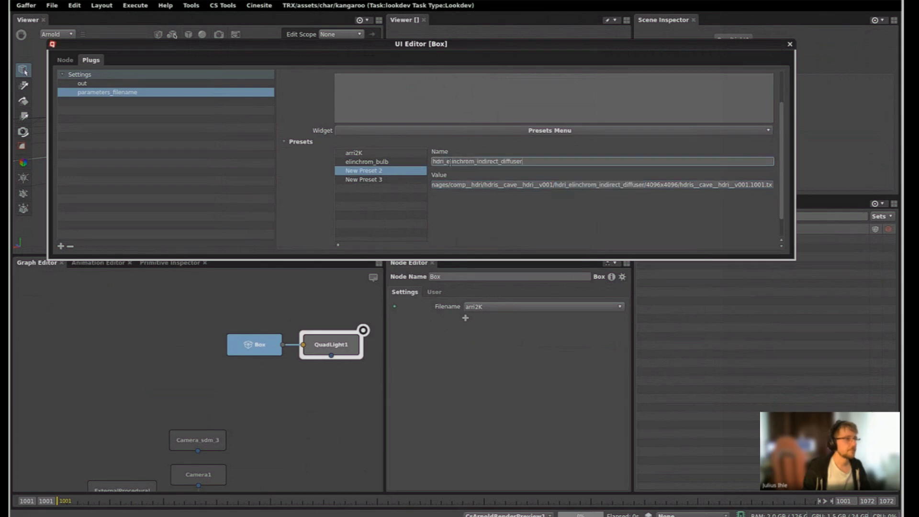
{"action": "left_click_drag", "start_coordinate": [446, 161], "coordinate": [423, 163]}
{"action": "key", "text": "BackSpace"}
{"action": "key", "text": "Return"}
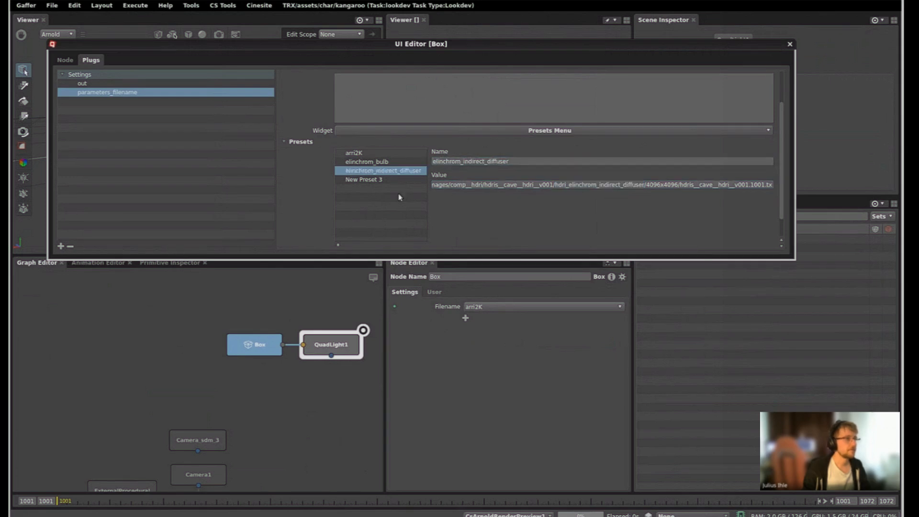
- Rename New Preset 3 as elinchrom_indirect_softbox, using its texture path's folder name without the hdri_ prefix
{"action": "left_click", "coordinate": [369, 179]}
{"action": "double_click", "coordinate": [605, 184]}
{"action": "left_click", "coordinate": [476, 161]}
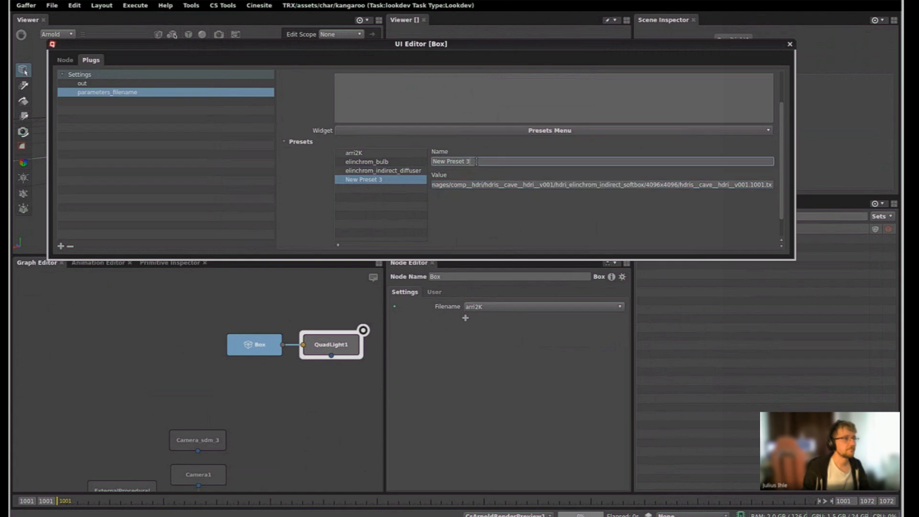
{"action": "key", "text": "ctrl+v"}
{"action": "left_click_drag", "start_coordinate": [476, 161], "coordinate": [431, 161]}
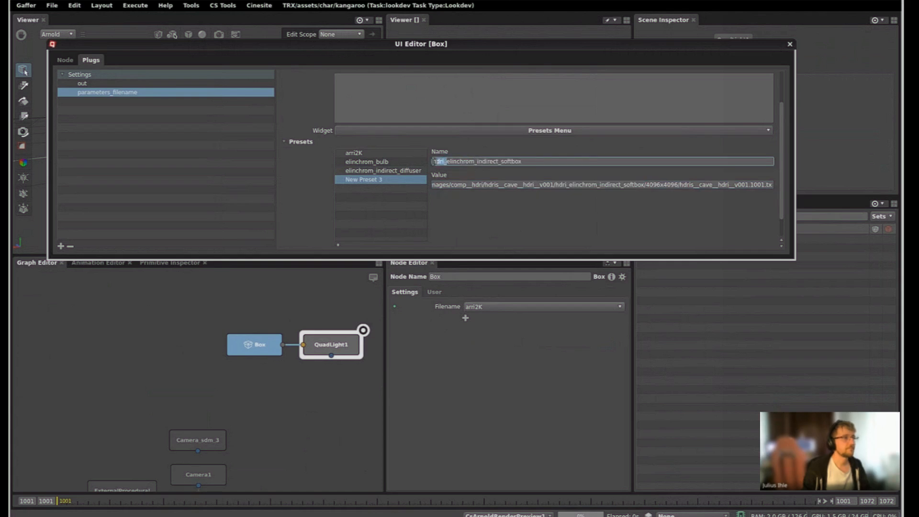
{"action": "key", "text": "BackSpace"}
{"action": "key", "text": "Return"}
- Try the elinchrom_bulb and elinchrom_indirect_diffuser presets for the Box's Filename
{"action": "left_click", "coordinate": [490, 309]}
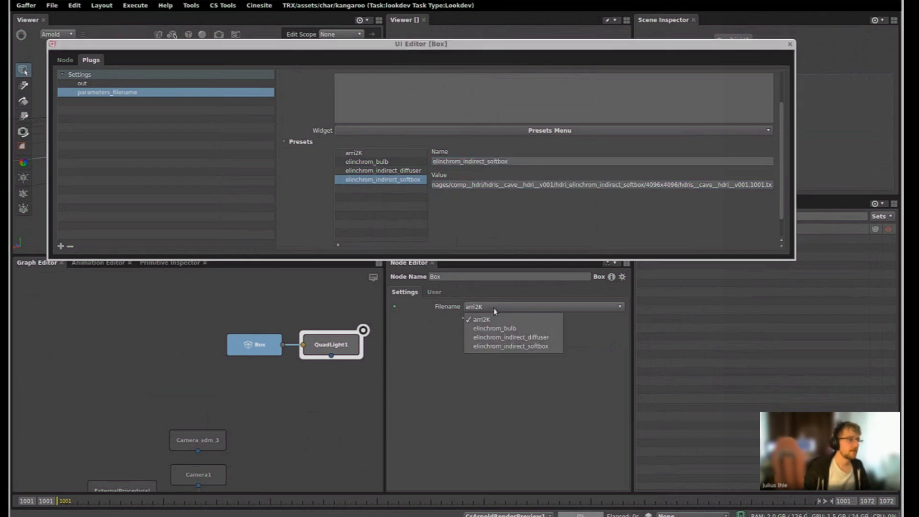
{"action": "left_click", "coordinate": [495, 328]}
{"action": "left_click", "coordinate": [497, 308]}
{"action": "left_click", "coordinate": [496, 334]}
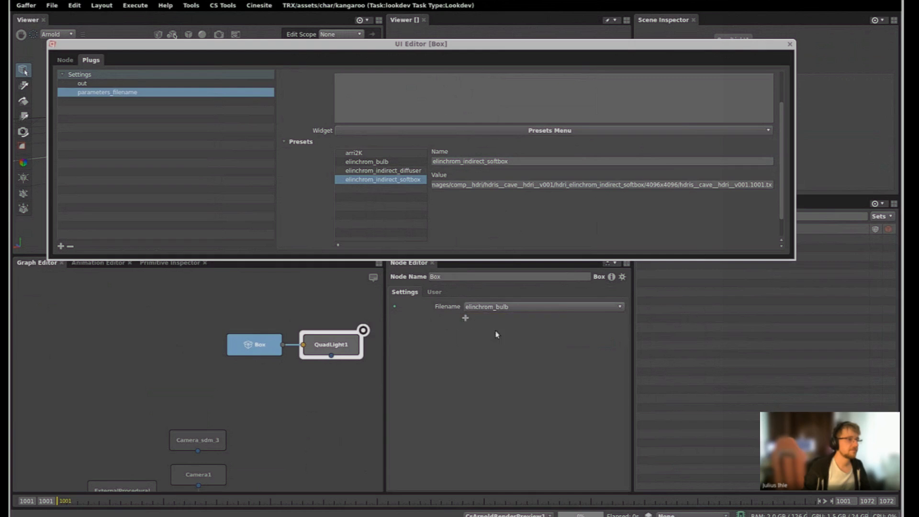
{"action": "left_click", "coordinate": [498, 309]}
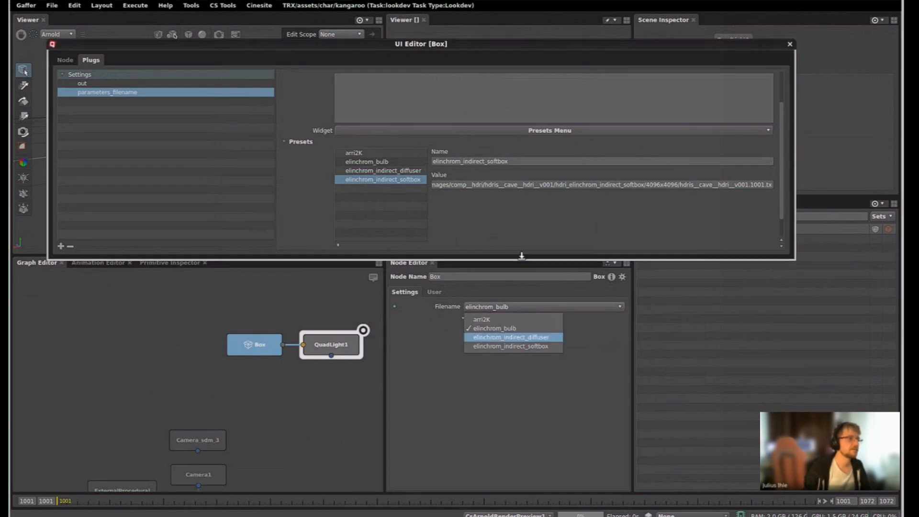
{"action": "key", "text": "Return"}
- Shrink the UI Editor and move it clear of the Viewer, and switch the Box's Filename to elinchrom_indirect_softbox and finally arri2K
{"action": "right_click_drag", "start_coordinate": [695, 228], "coordinate": [359, 231], "text": "alt"}
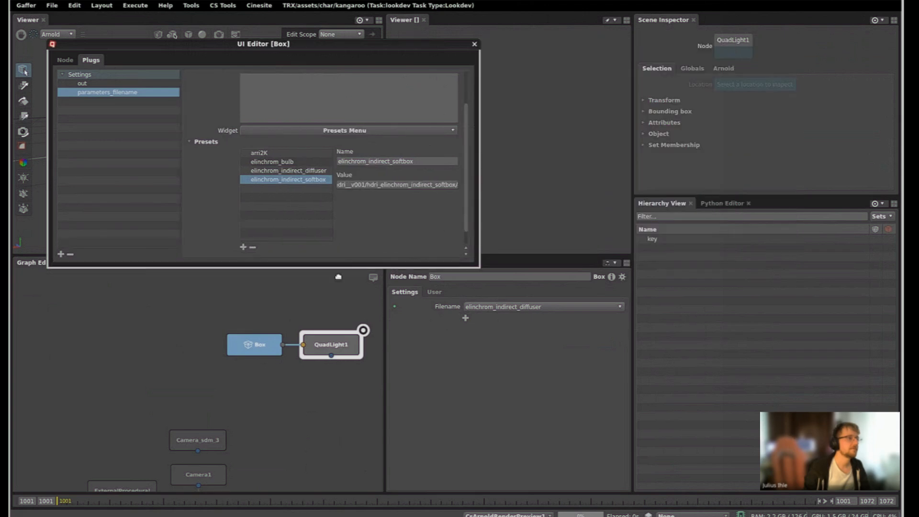
{"action": "left_click_drag", "start_coordinate": [213, 180], "coordinate": [701, 379], "text": "alt"}
{"action": "left_click", "coordinate": [500, 309]}
{"action": "key", "text": "Down"}
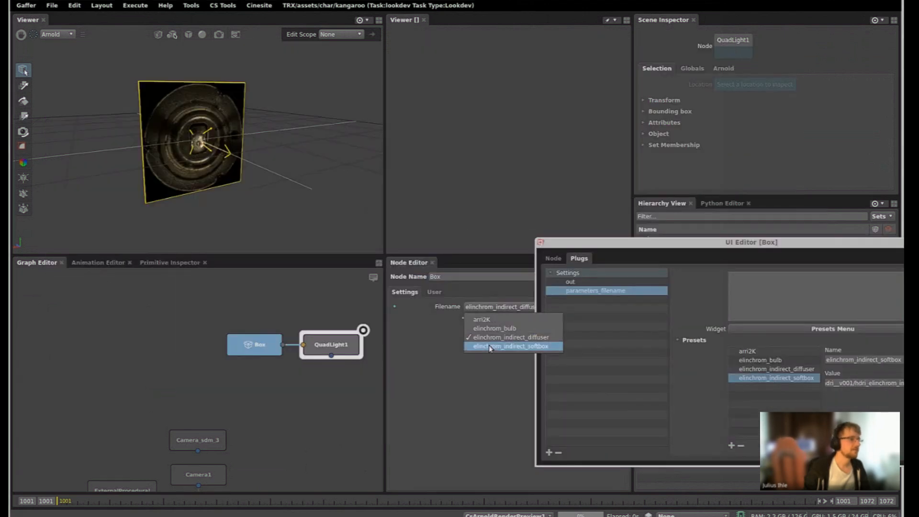
{"action": "key", "text": "Return"}
{"action": "left_click", "coordinate": [481, 307]}
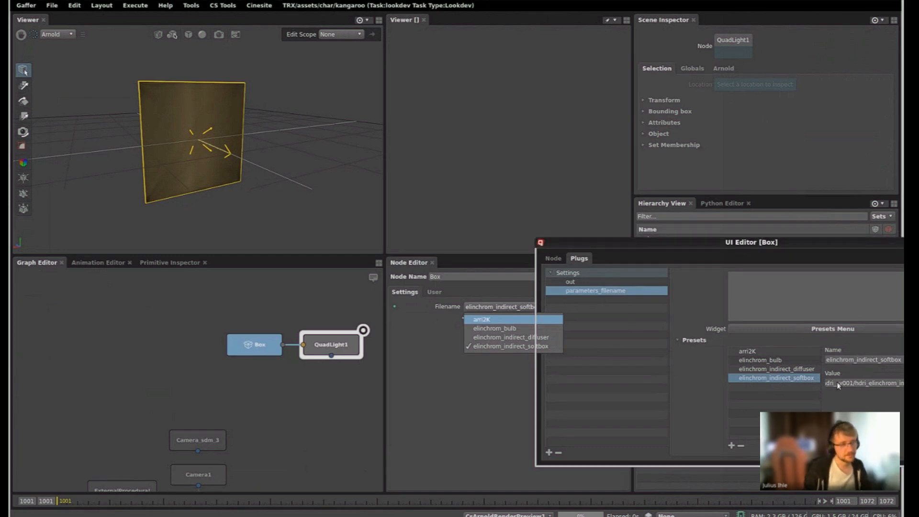
{"action": "key", "text": "Return"}
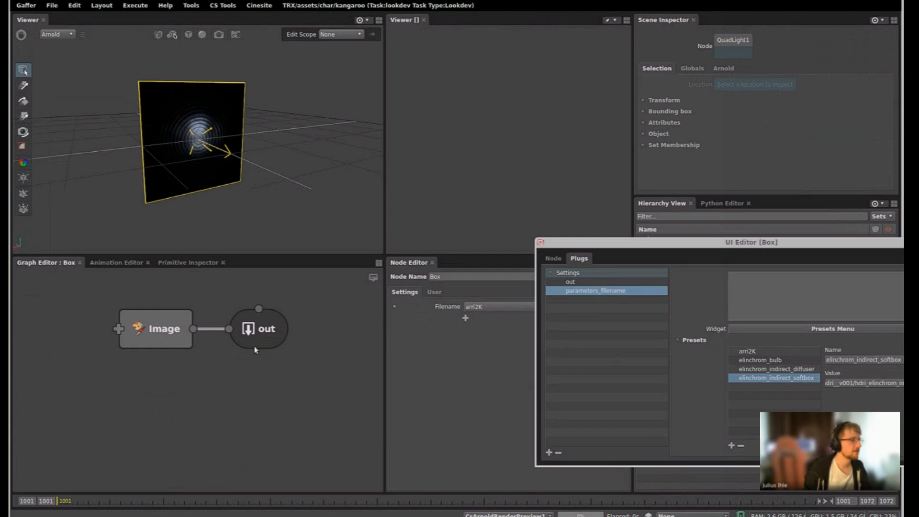
- Return to the parent graph, set the label of the Box's parameters_filename plug to light_name, and check its preset choices
{"action": "double_click", "coordinate": [257, 348]}
{"action": "key", "text": "Up"}
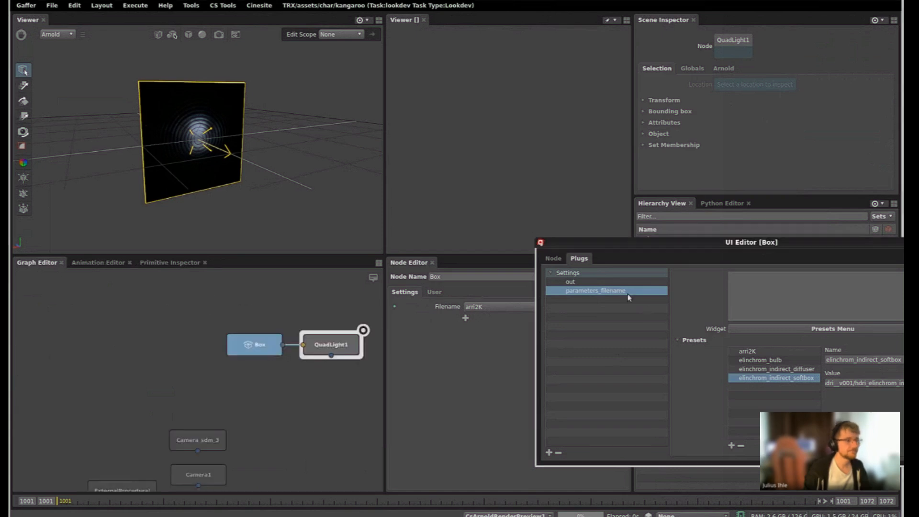
{"action": "scroll", "coordinate": [710, 332], "scroll_direction": "up", "scroll_amount": 3}
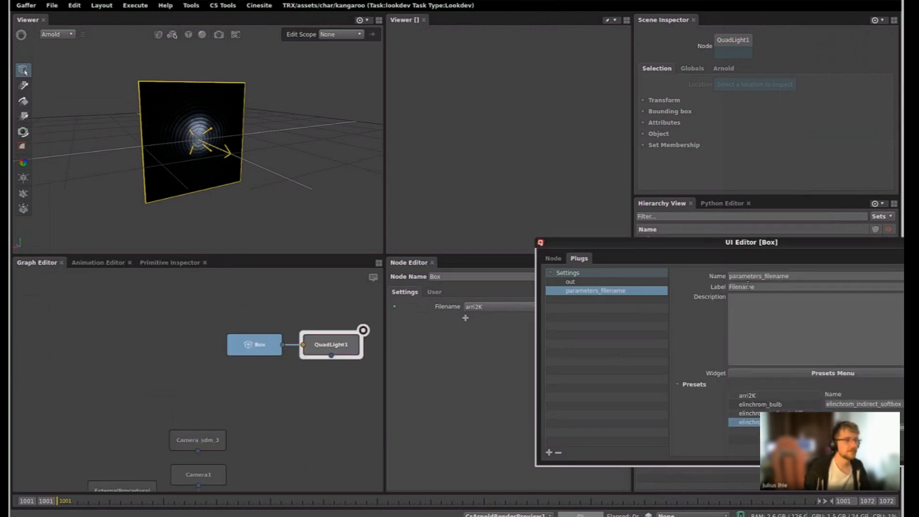
{"action": "double_click", "coordinate": [748, 285]}
{"action": "type", "text": "ligh"}
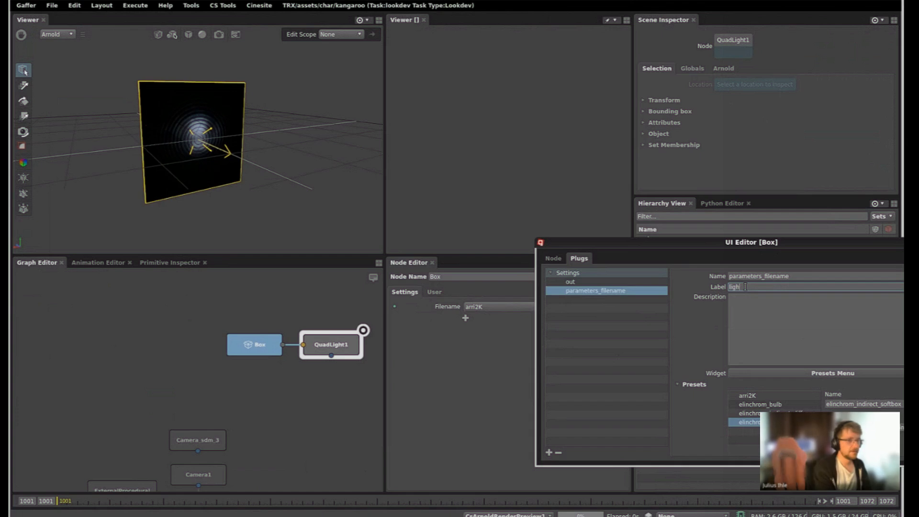
{"action": "type", "text": "t_na"}
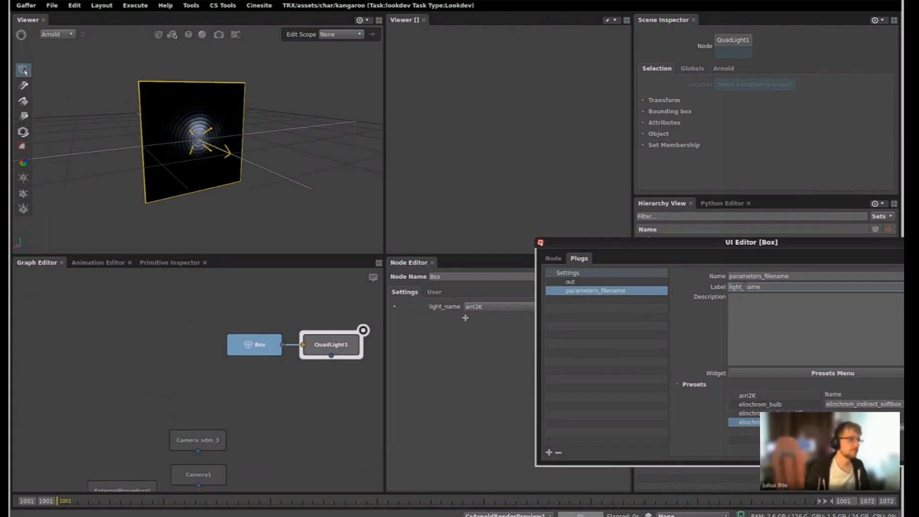
{"action": "type", "text": "me"}
{"action": "left_click", "coordinate": [476, 311]}
{"action": "left_click", "coordinate": [477, 310]}
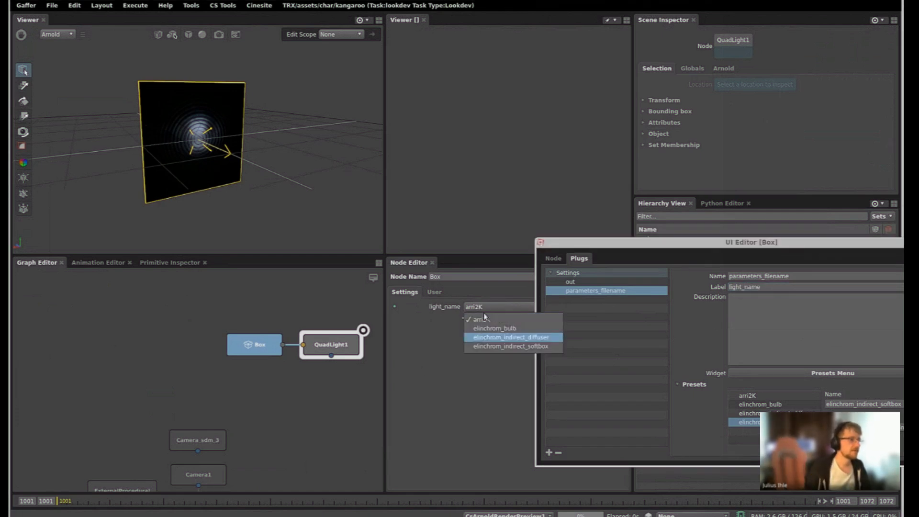
{"action": "left_click", "coordinate": [457, 375]}
- Show the ExternalProcedural node in the Viewer and widen the Node Editor to inspect its settings
{"action": "scroll", "coordinate": [274, 383], "scroll_direction": "down", "scroll_amount": 4}
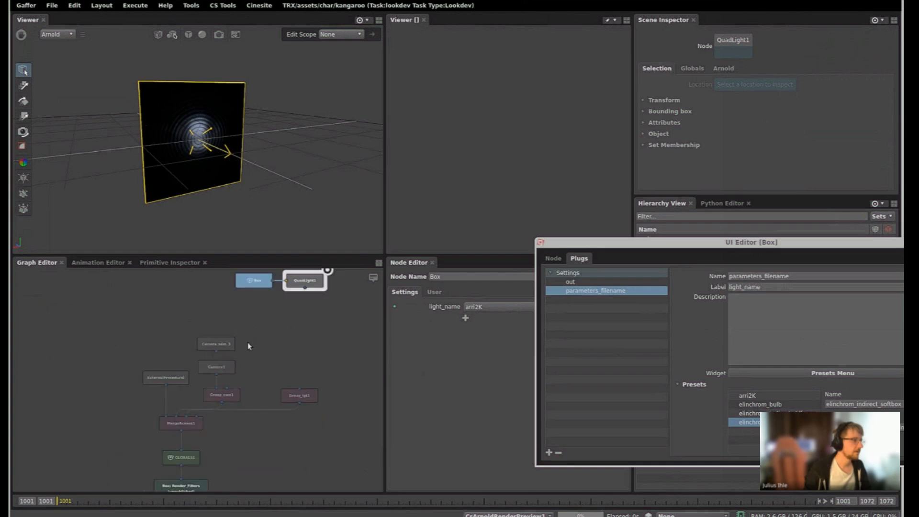
{"action": "left_click", "coordinate": [609, 365]}
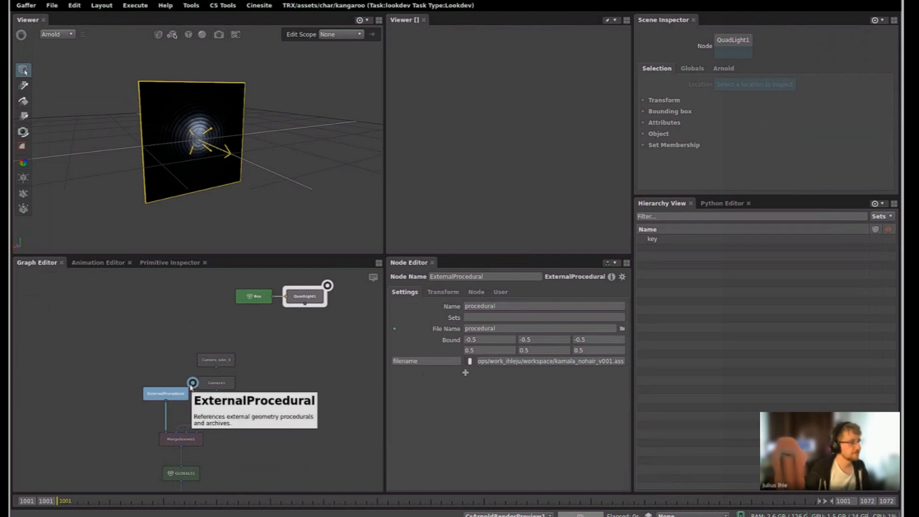
{"action": "left_click", "coordinate": [188, 389]}
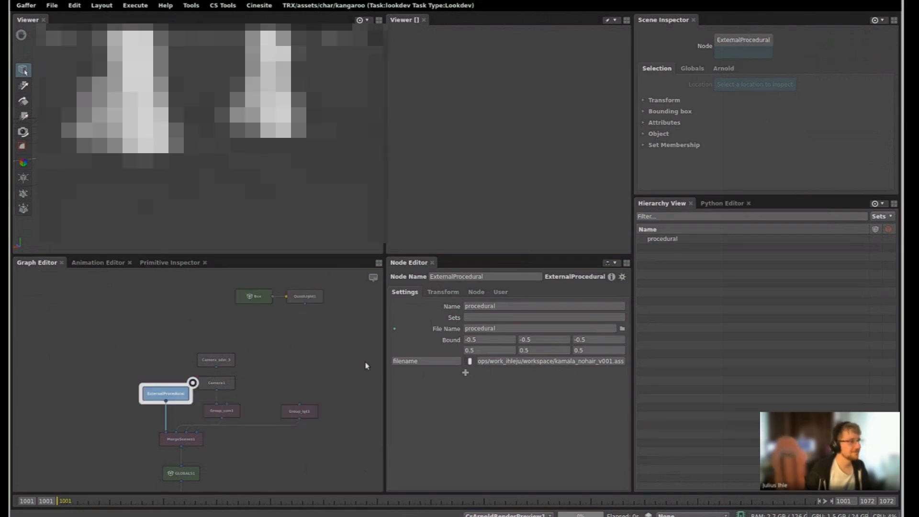
{"action": "left_click_drag", "start_coordinate": [385, 374], "coordinate": [280, 375]}
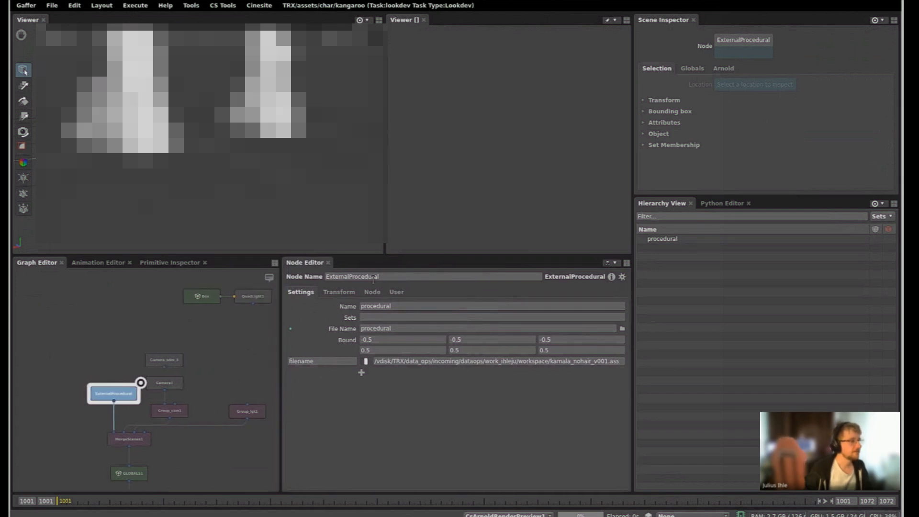
{"action": "left_click_drag", "start_coordinate": [388, 276], "coordinate": [312, 273]}
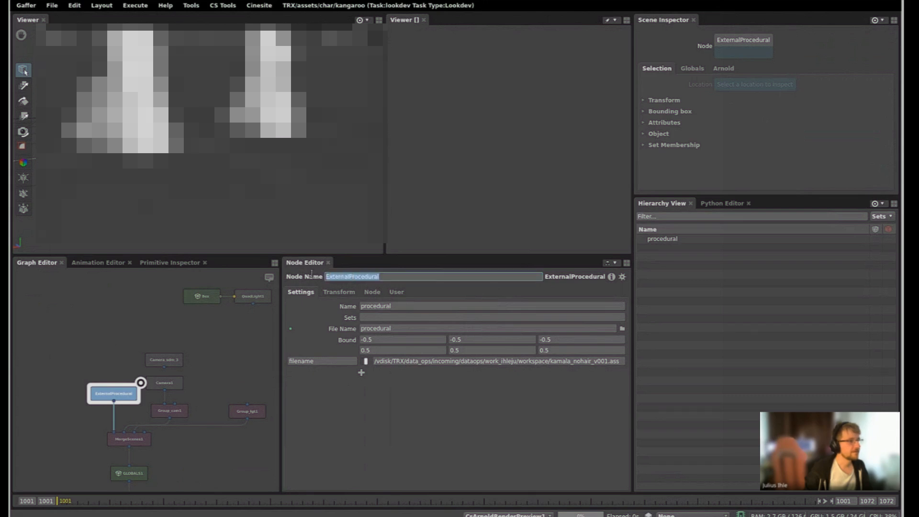
{"action": "left_click", "coordinate": [462, 403]}
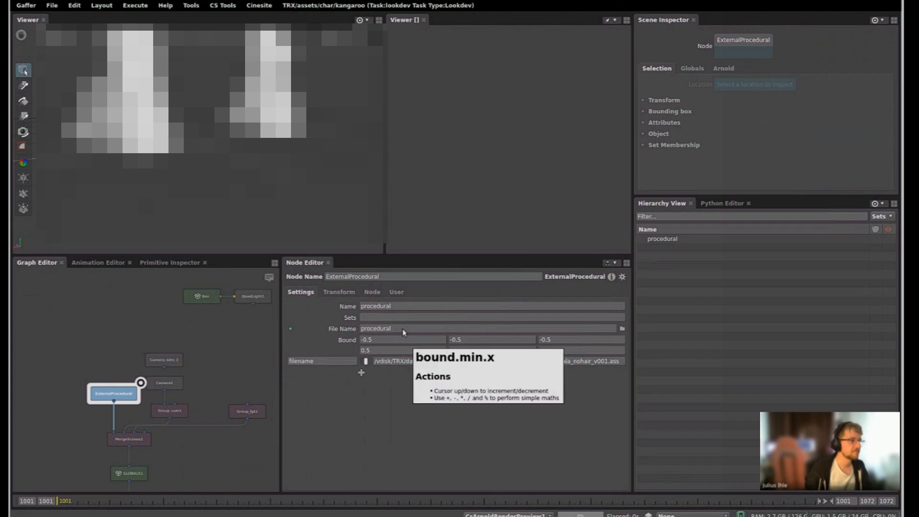
- Try asdfsda as the ExternalProcedural's location name and undo the change
{"action": "double_click", "coordinate": [400, 306]}
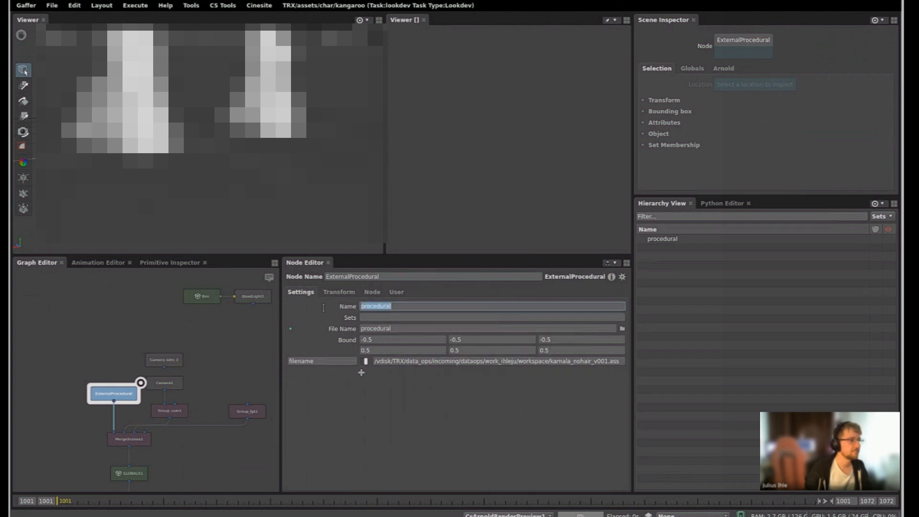
{"action": "type", "text": "asdfsda"}
{"action": "key", "text": "Return"}
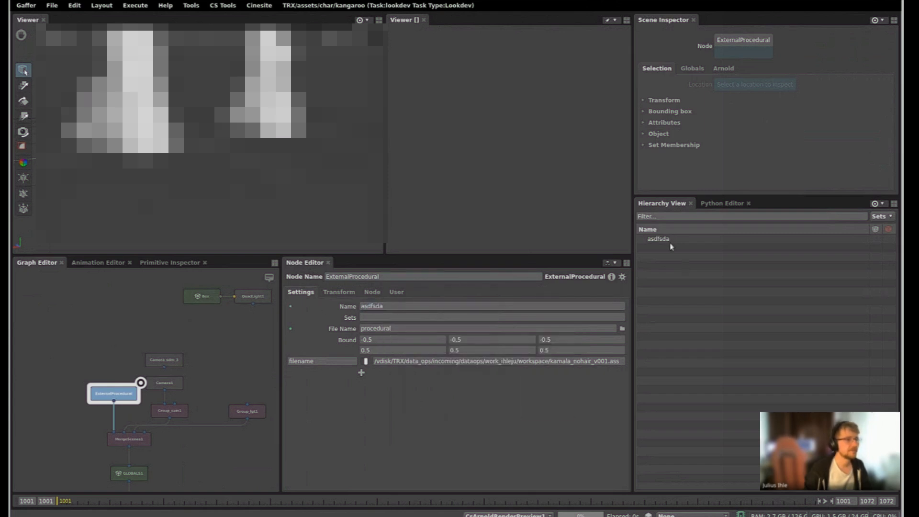
{"action": "key", "text": "ctrl+z"}
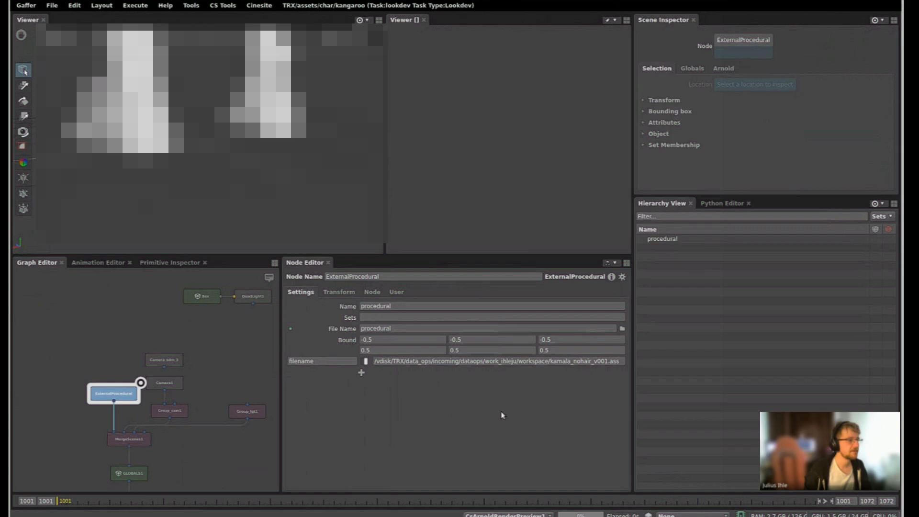
- Examine the full .ass file path in the ExternalProcedural's custom filename parameter
{"action": "left_click", "coordinate": [409, 363]}
{"action": "key", "text": "ctrl+a"}
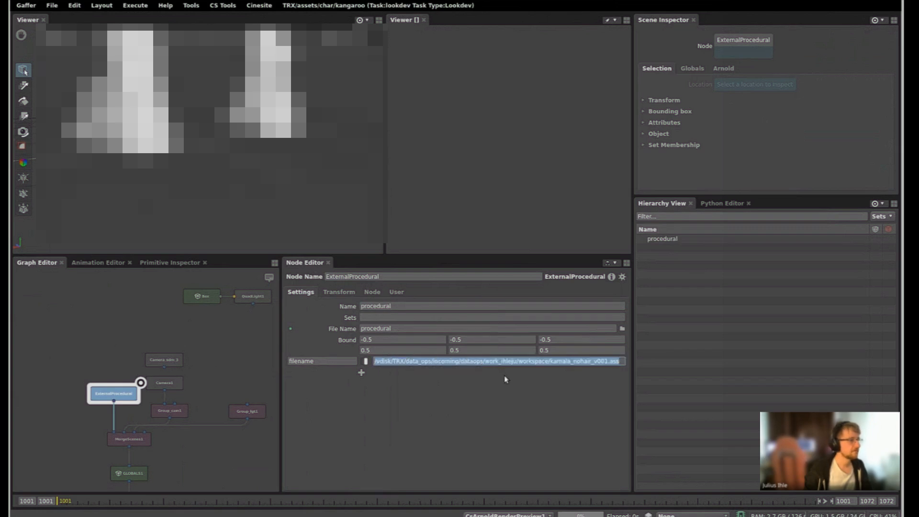
{"action": "left_click", "coordinate": [599, 361]}
{"action": "key", "text": "ctrl+a"}
{"action": "left_click", "coordinate": [585, 393]}
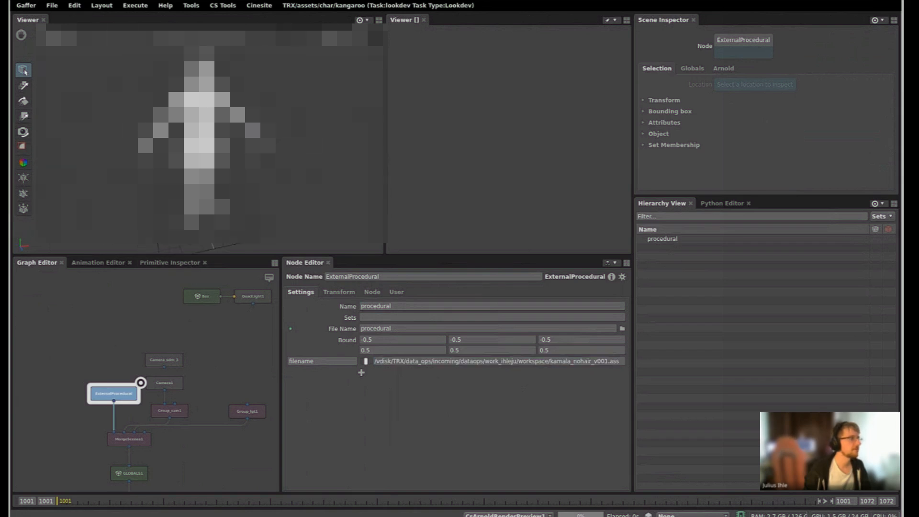
{"action": "triple_click", "coordinate": [599, 363]}
{"action": "left_click", "coordinate": [558, 392]}
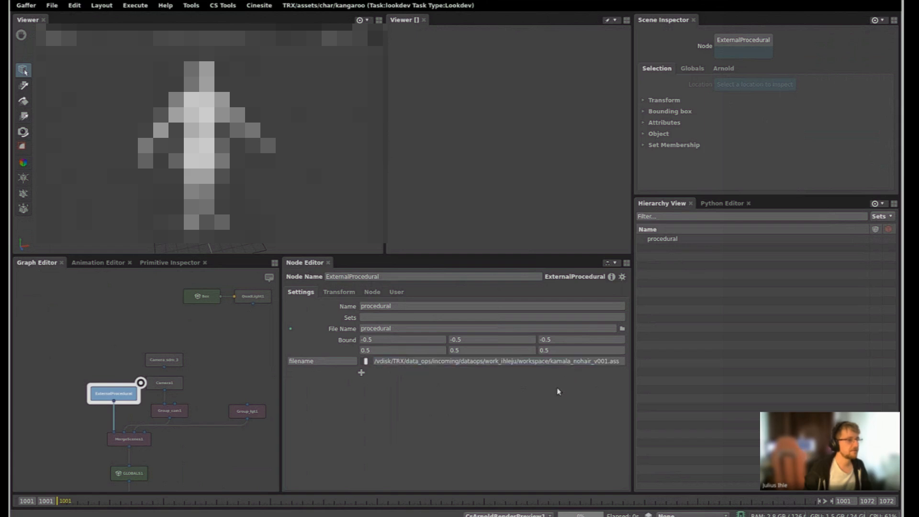
- Switch to the file manager and look through the .ass files in the workspace folder
{"action": "key", "text": "alt+Tab"}
{"action": "key", "text": "alt+Tab"}
{"action": "key", "text": "alt+Tab"}
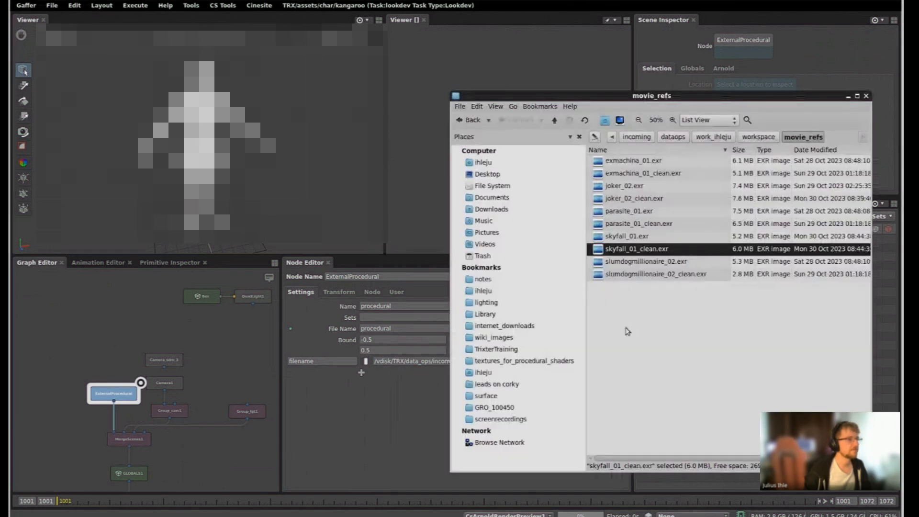
{"action": "left_click", "coordinate": [757, 137]}
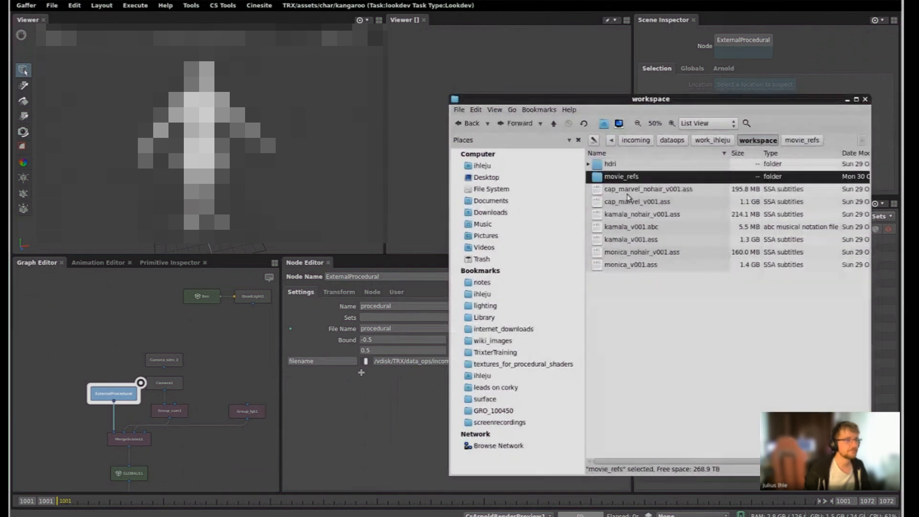
{"action": "left_click_drag", "start_coordinate": [636, 193], "coordinate": [630, 269]}
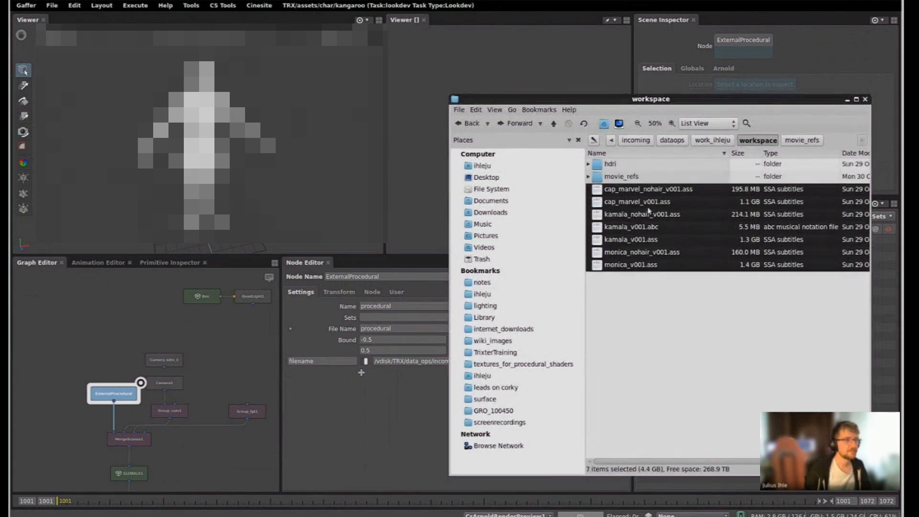
{"action": "middle_click_drag", "start_coordinate": [645, 376], "coordinate": [630, 278], "text": "alt"}
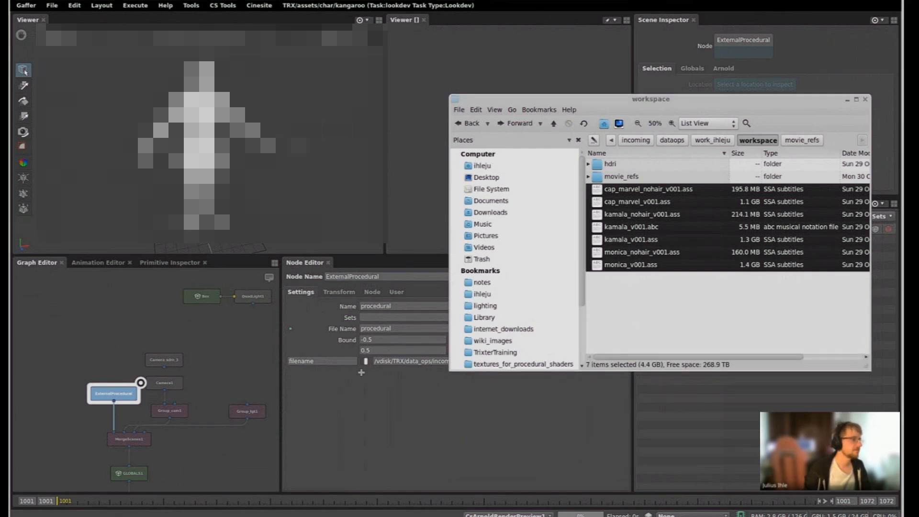
- Enclose the ExternalProcedural node in a new Box and go inside it to the node's settings
{"action": "middle_click_drag", "start_coordinate": [210, 391], "coordinate": [206, 381]}
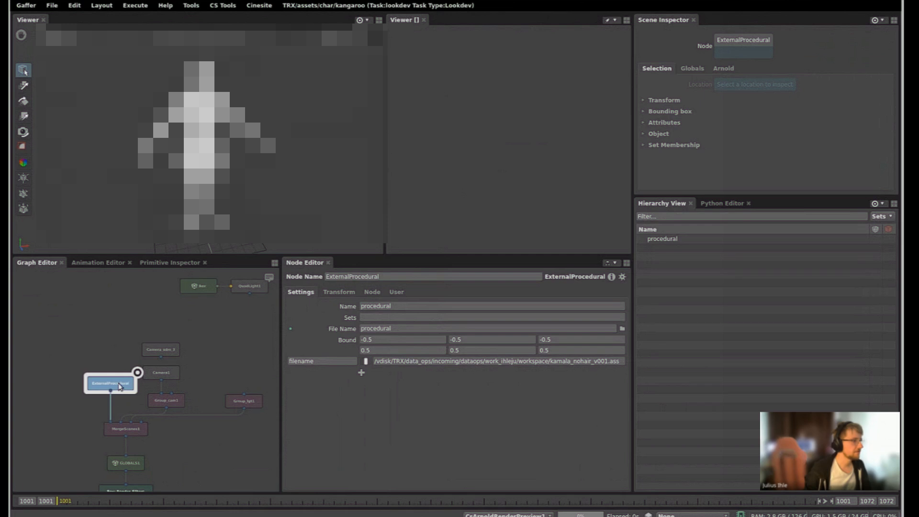
{"action": "middle_click_drag", "start_coordinate": [114, 388], "coordinate": [139, 371]}
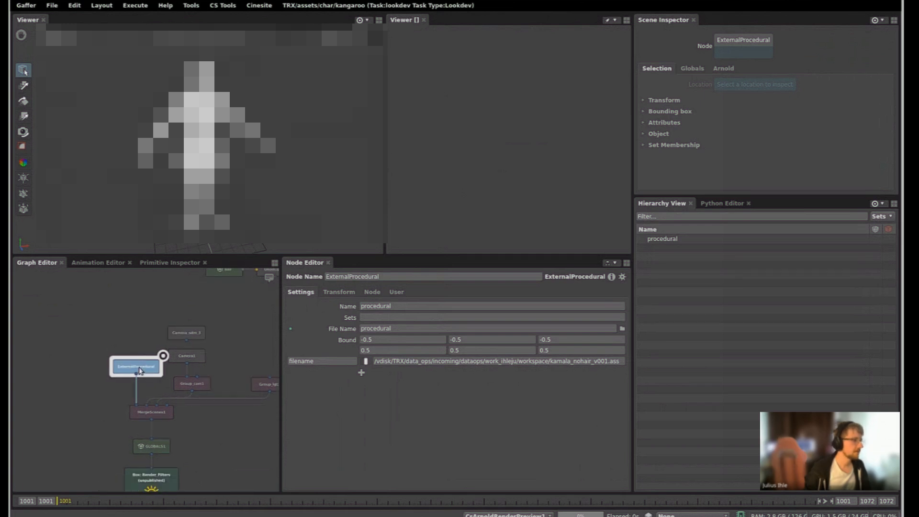
{"action": "key", "text": "Tab"}
{"action": "type", "text": "box"}
{"action": "key", "text": "Return"}
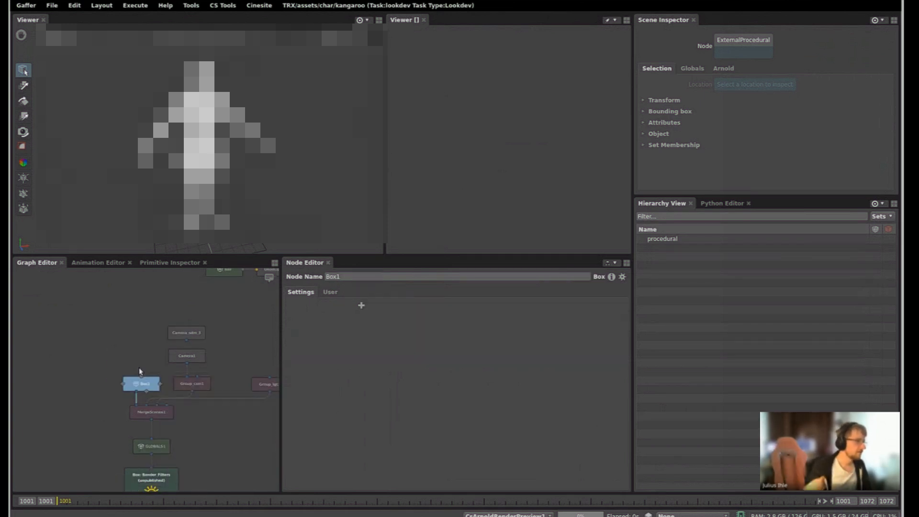
{"action": "right_click", "coordinate": [147, 383]}
{"action": "left_click", "coordinate": [167, 351]}
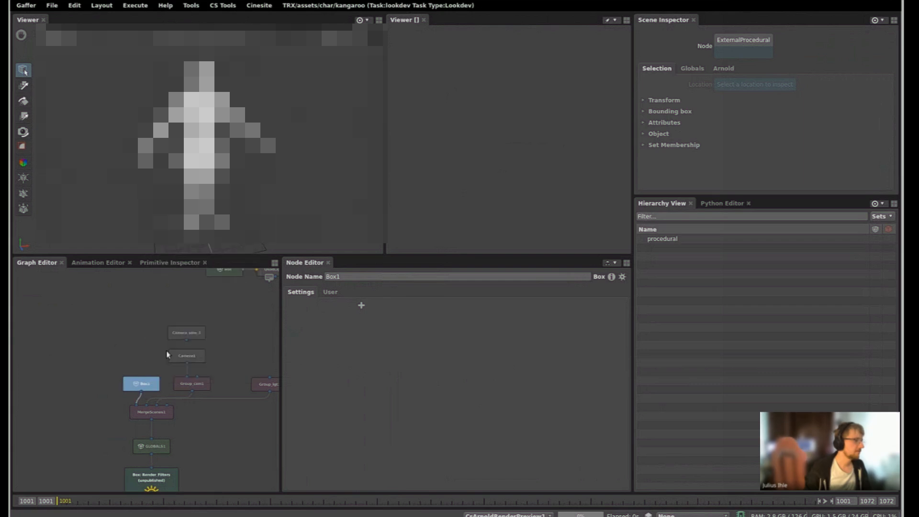
{"action": "key", "text": "Down"}
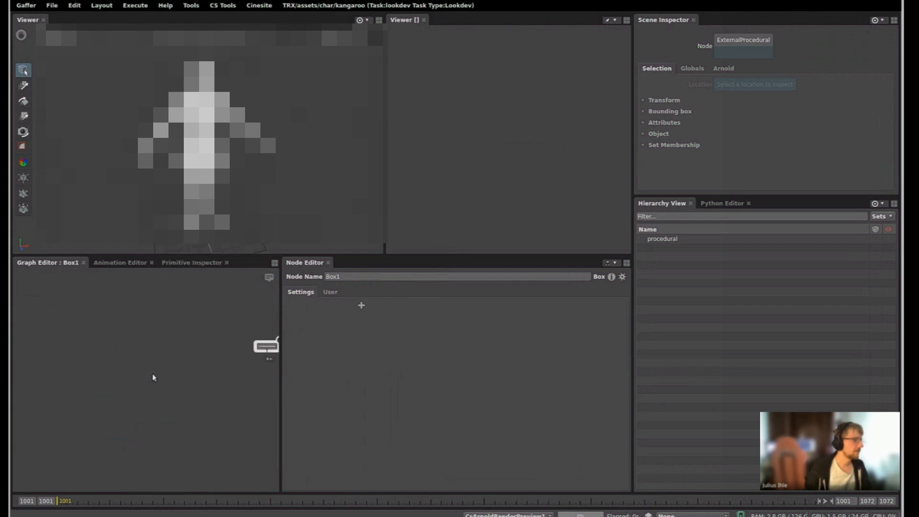
{"action": "key", "text": "ctrl+v"}
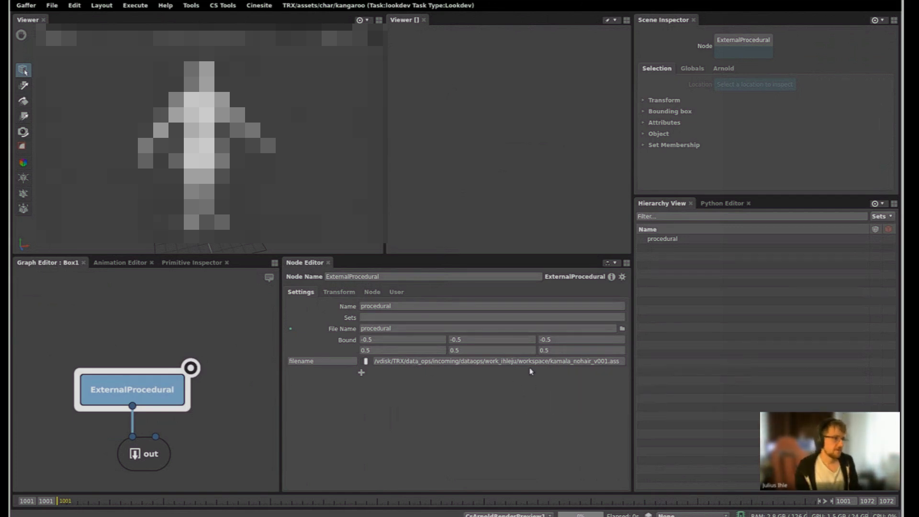
- Examine the boxed ExternalProcedural's Name and custom filename values, comparing the location name with the asset name in the path
{"action": "left_click_drag", "start_coordinate": [621, 361], "coordinate": [354, 363]}
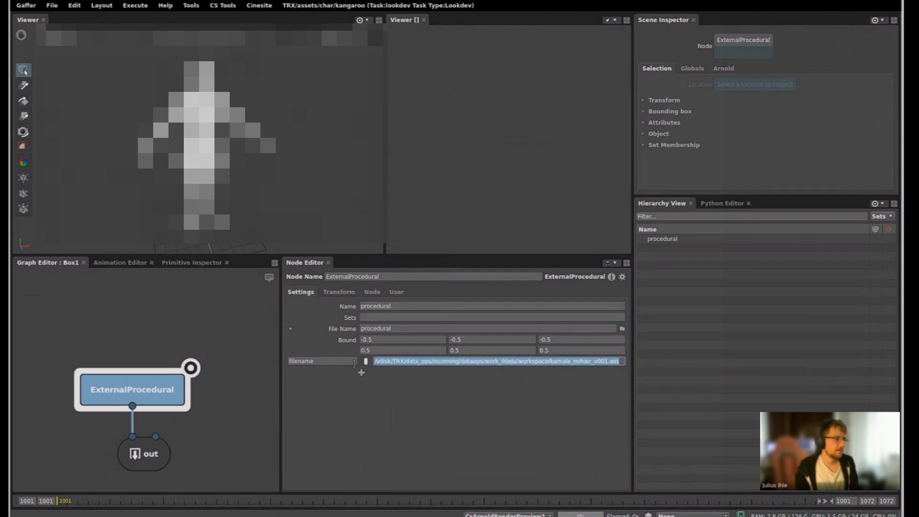
{"action": "left_click", "coordinate": [426, 387]}
{"action": "left_click_drag", "start_coordinate": [409, 309], "coordinate": [345, 301]}
{"action": "double_click", "coordinate": [566, 361]}
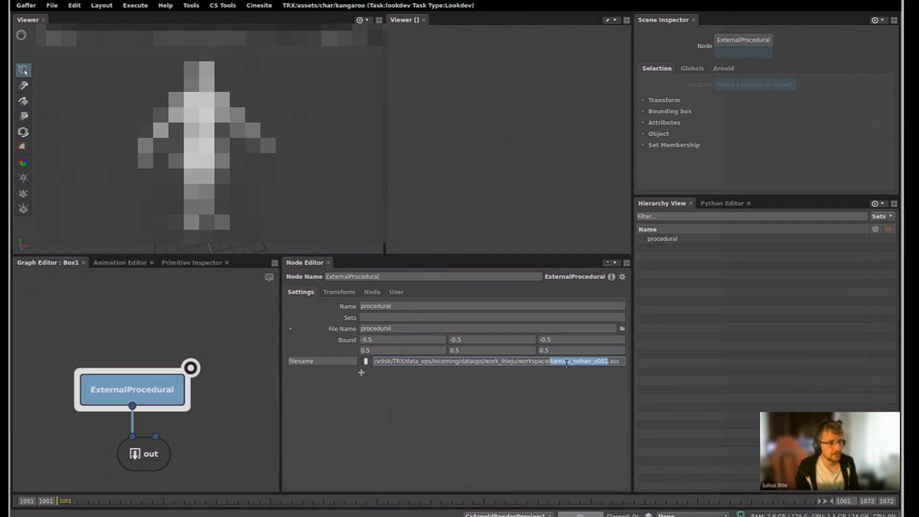
{"action": "double_click", "coordinate": [378, 305]}
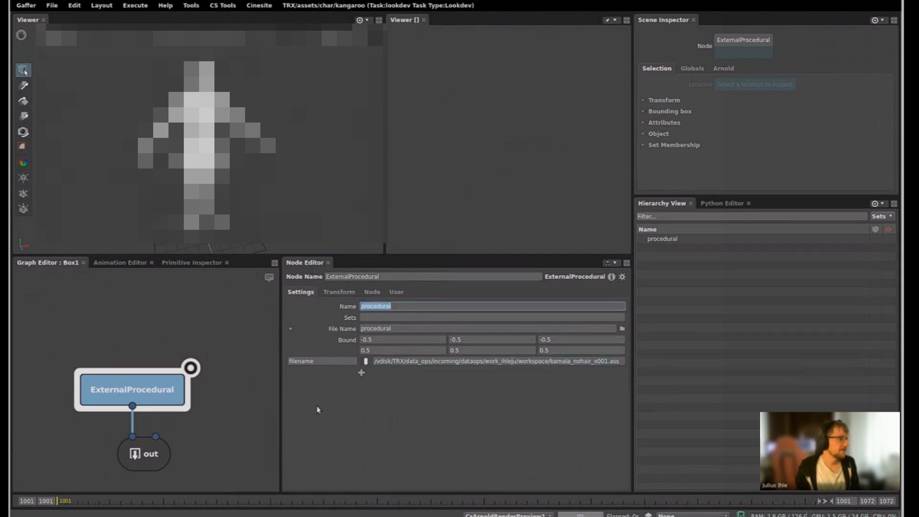
{"action": "left_click", "coordinate": [410, 404]}
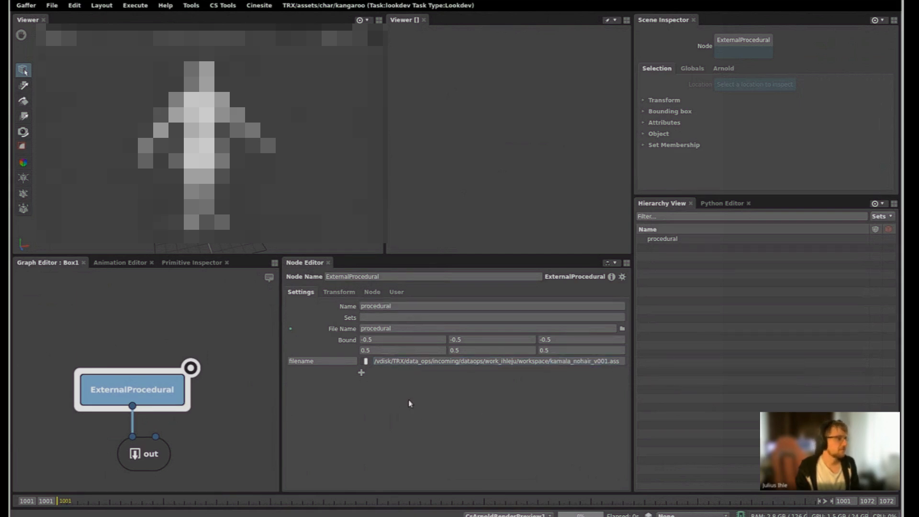
{"action": "left_click", "coordinate": [391, 361]}
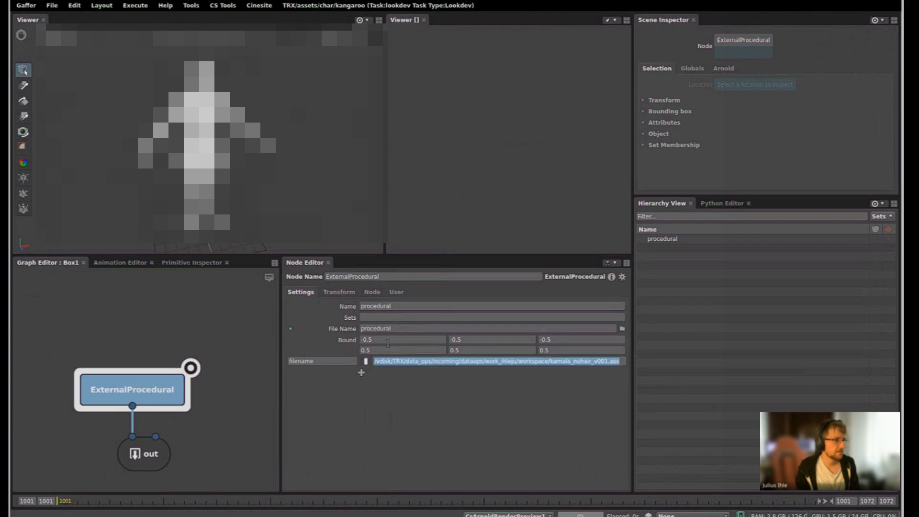
{"action": "left_click", "coordinate": [378, 305]}
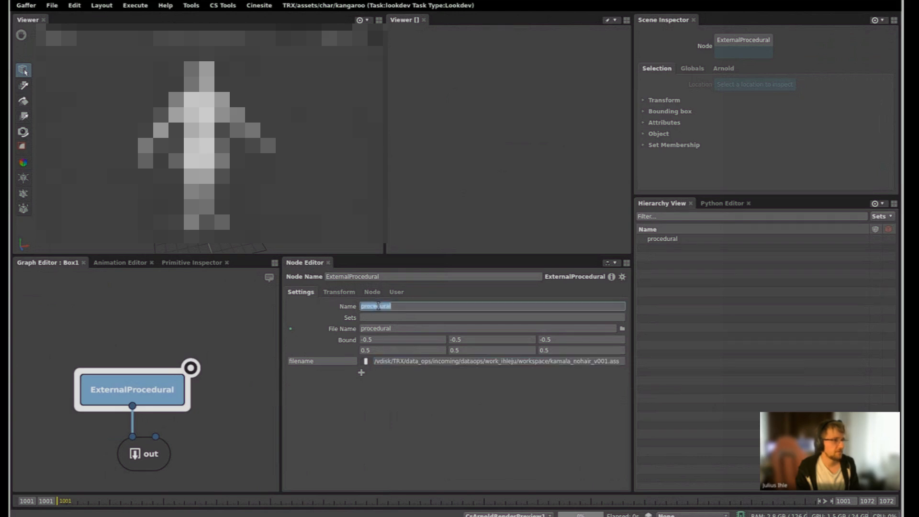
{"action": "left_click", "coordinate": [527, 361]}
{"action": "left_click", "coordinate": [537, 389]}
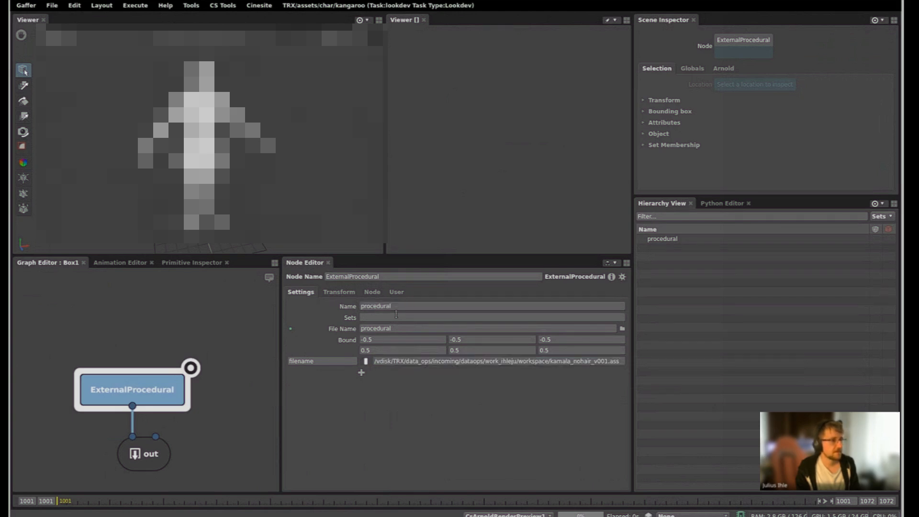
- Create a Spreadsheet from the ExternalProcedural's filename value and add its Name plug to the same Spreadsheet
{"action": "right_click", "coordinate": [395, 363]}
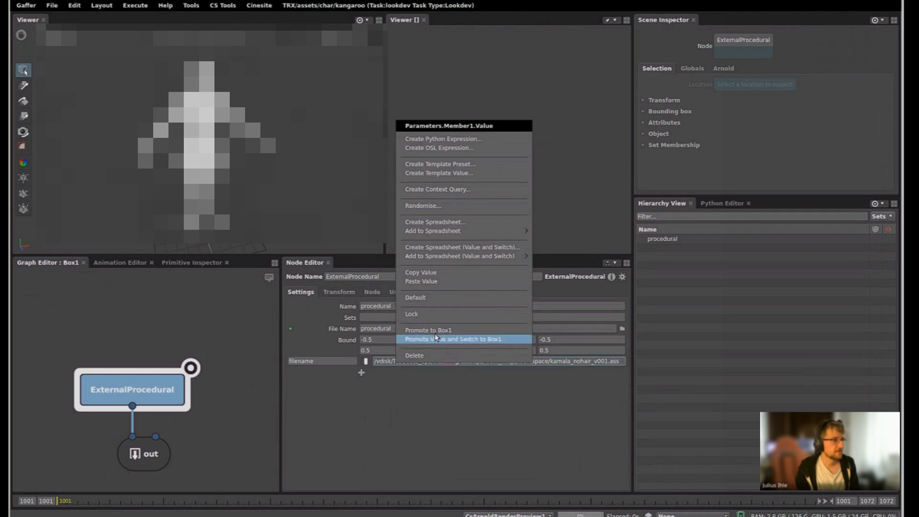
{"action": "left_click", "coordinate": [446, 223]}
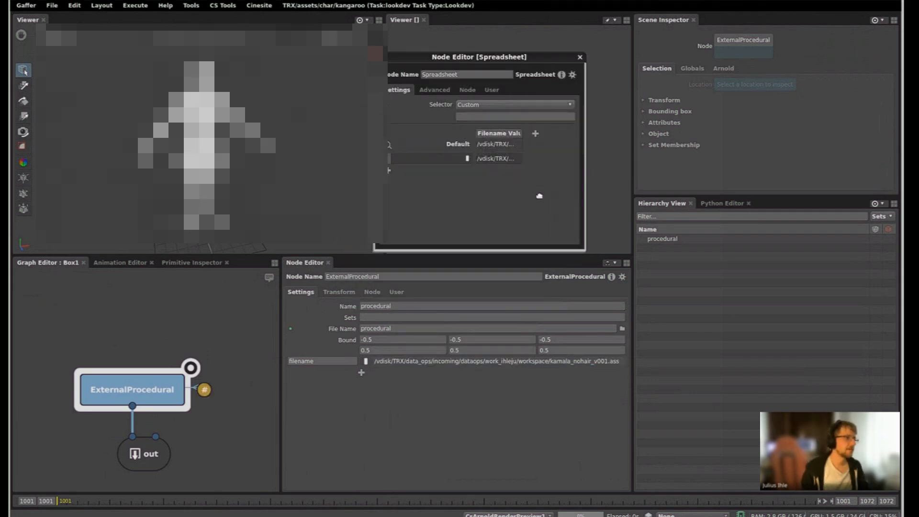
{"action": "right_click", "coordinate": [395, 307]}
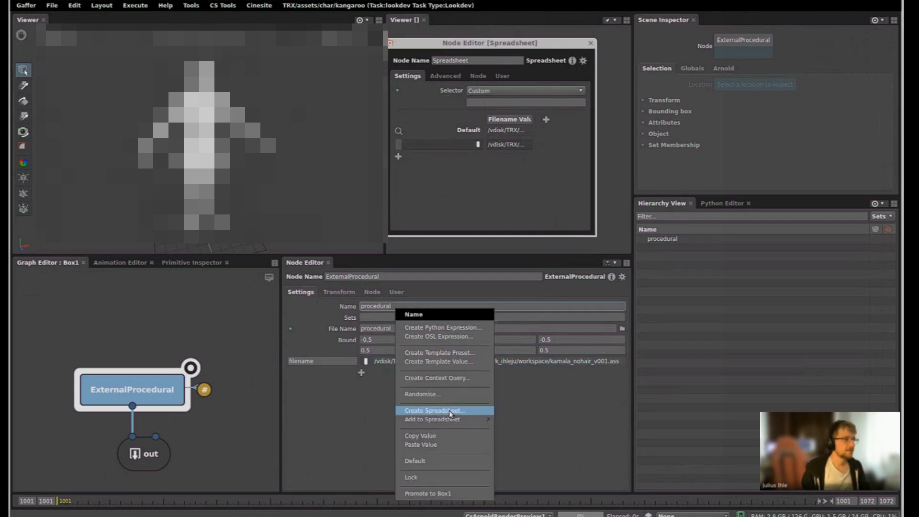
{"action": "mouse_move", "coordinate": [450, 419]}
{"action": "left_click", "coordinate": [519, 423]}
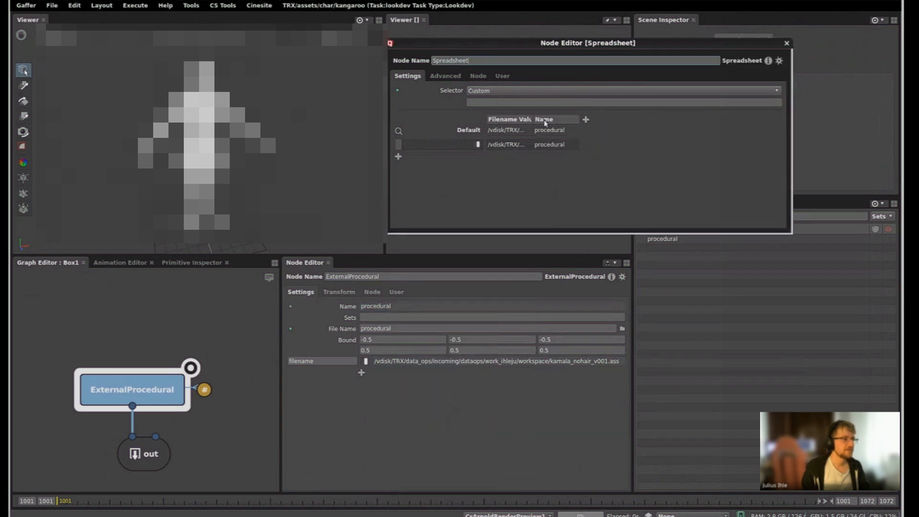
- Widen the Spreadsheet's Filename Value column to show the full path and set the custom selector to ${asset}
{"action": "left_click_drag", "start_coordinate": [533, 119], "coordinate": [726, 125]}
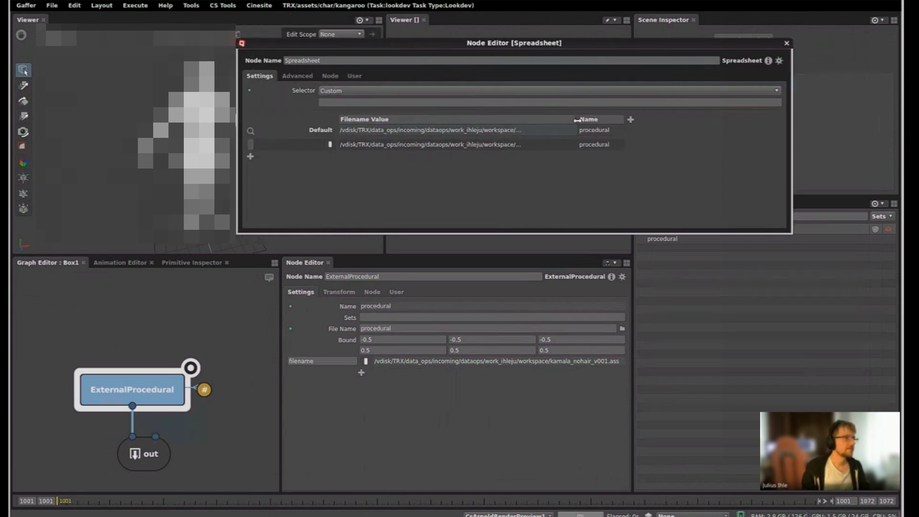
{"action": "left_click_drag", "start_coordinate": [576, 121], "coordinate": [645, 120]}
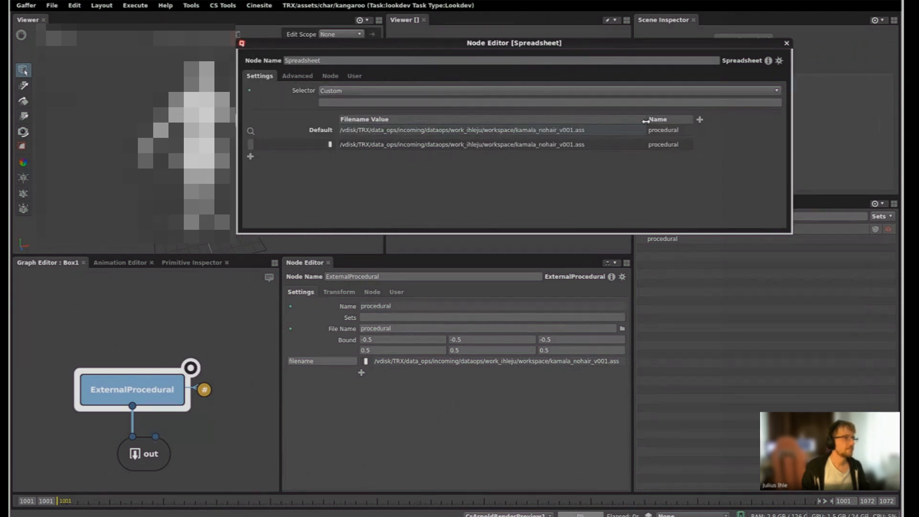
{"action": "left_click", "coordinate": [476, 131]}
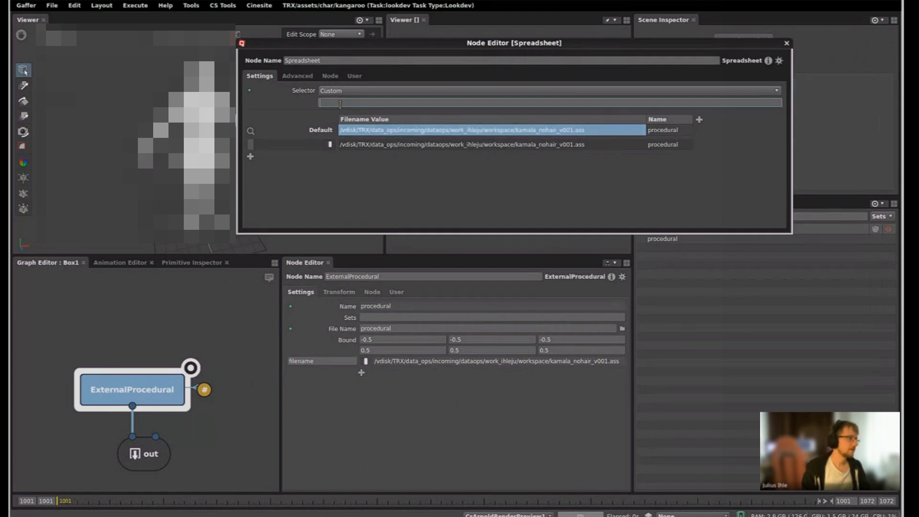
{"action": "left_click", "coordinate": [342, 102]}
{"action": "type", "text": "${}"}
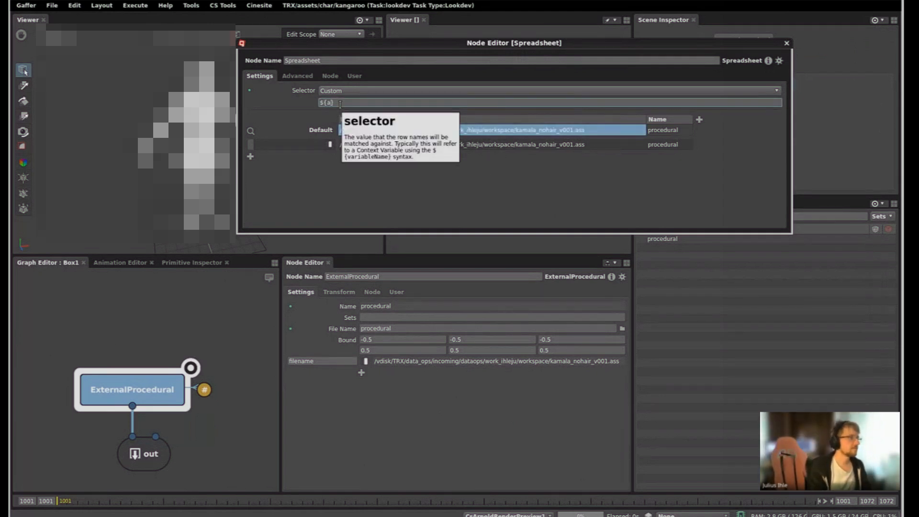
{"action": "type", "text": "asset"}
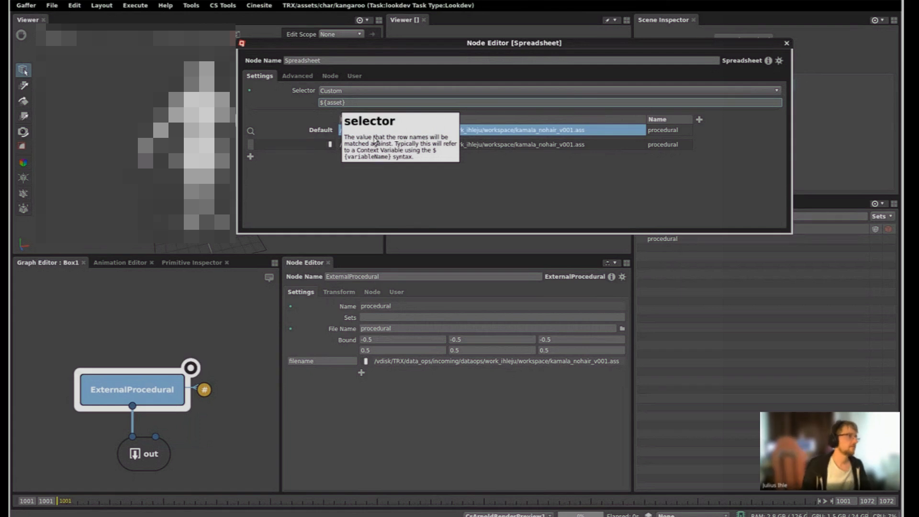
- Create a ContextVariables node and connect it between the ExternalProcedural and the Box's out node
{"action": "scroll", "coordinate": [172, 414], "scroll_direction": "down", "scroll_amount": 3}
{"action": "left_click_drag", "start_coordinate": [176, 407], "coordinate": [180, 454]}
{"action": "middle_click_drag", "start_coordinate": [188, 413], "coordinate": [195, 399]}
{"action": "left_click", "coordinate": [195, 399]}
{"action": "key", "text": "Tab"}
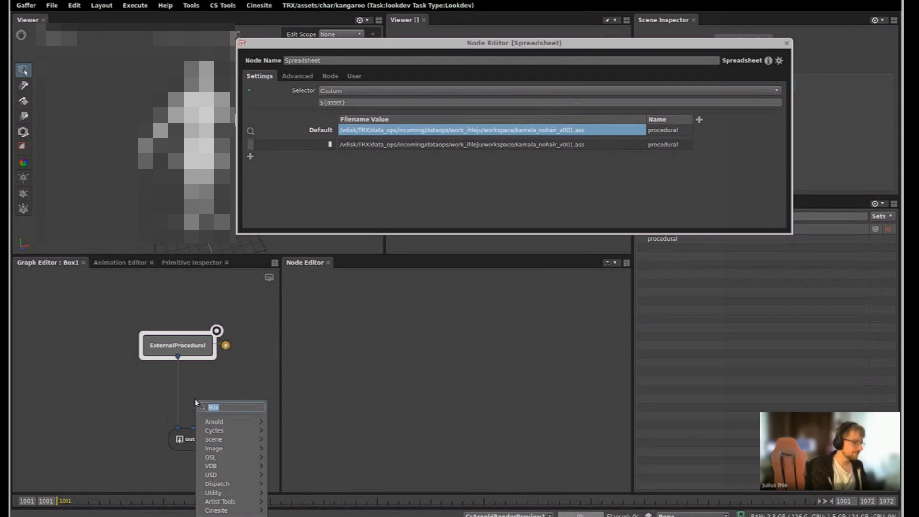
{"action": "type", "text": "context"}
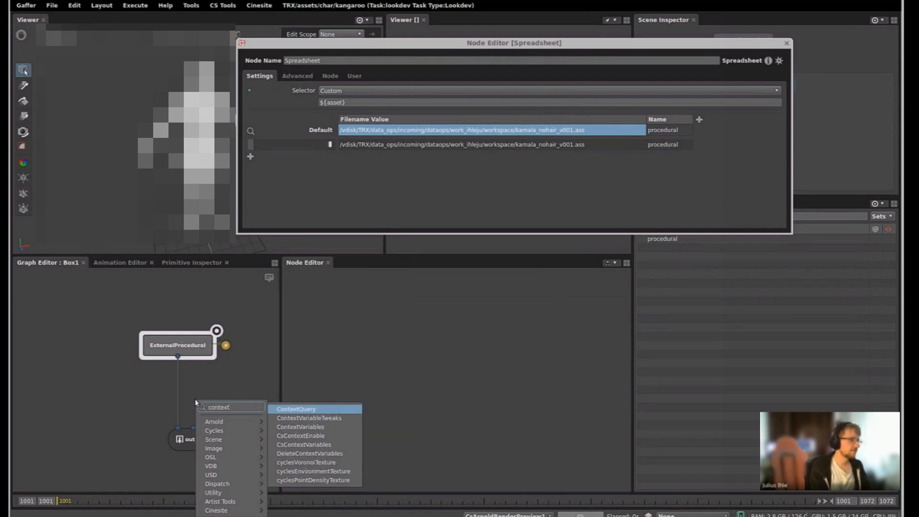
{"action": "key", "text": "Down"}
{"action": "key", "text": "Down"}
{"action": "key", "text": "Return"}
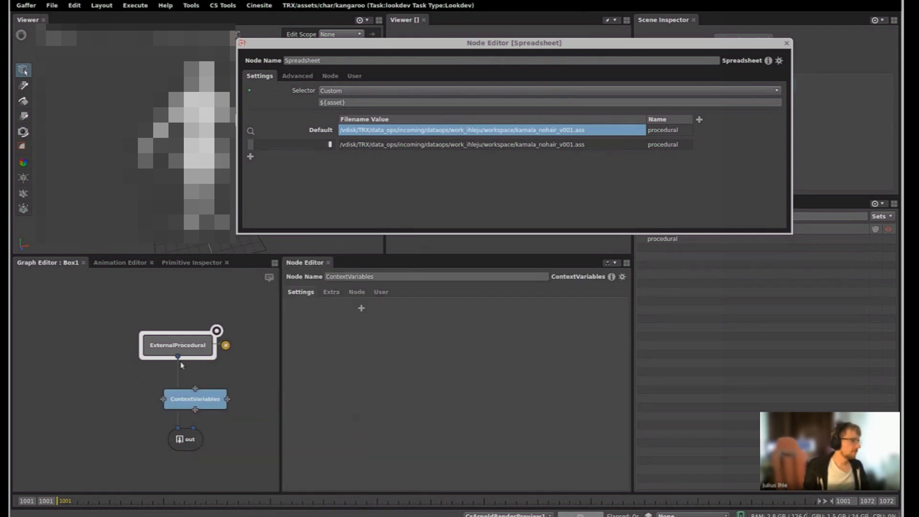
{"action": "left_click_drag", "start_coordinate": [178, 356], "coordinate": [178, 427]}
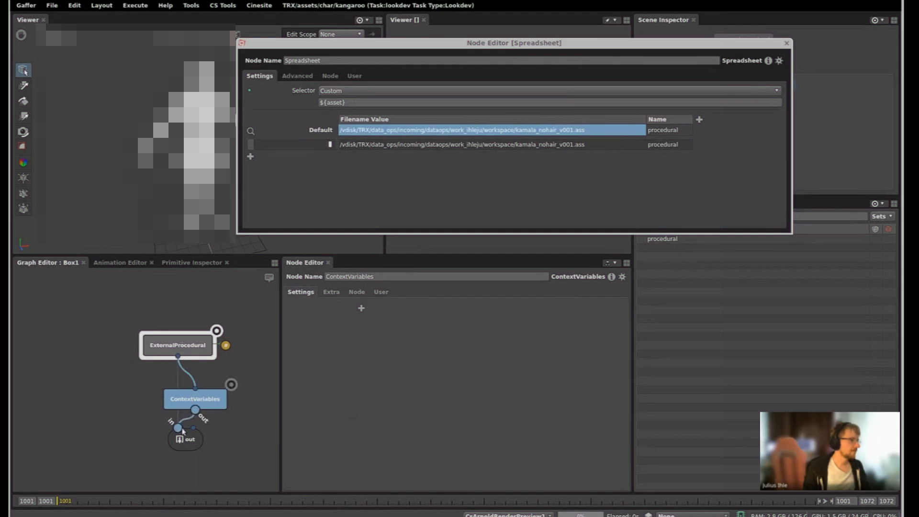
{"action": "left_click_drag", "start_coordinate": [213, 402], "coordinate": [195, 390]}
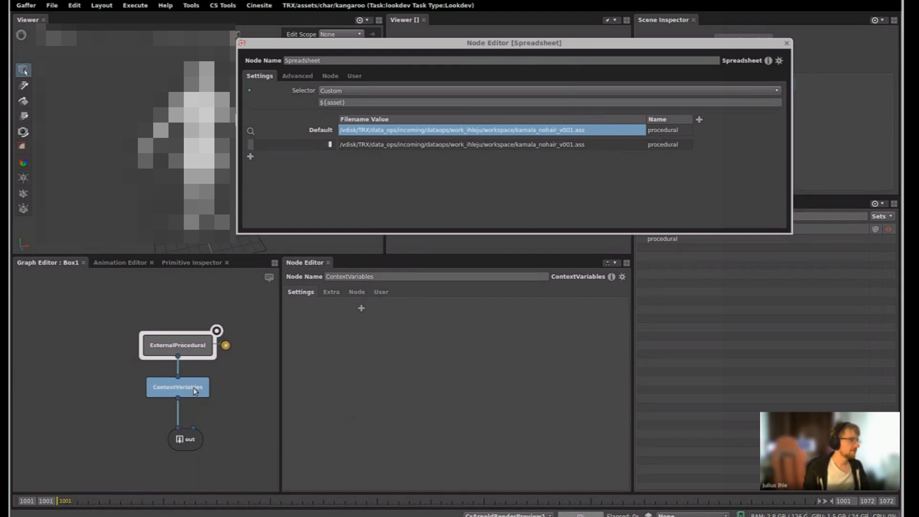
- Add a string variable named asset to the ContextVariables node and show that node in the Viewer
{"action": "left_click", "coordinate": [361, 309]}
{"action": "mouse_move", "coordinate": [375, 318]}
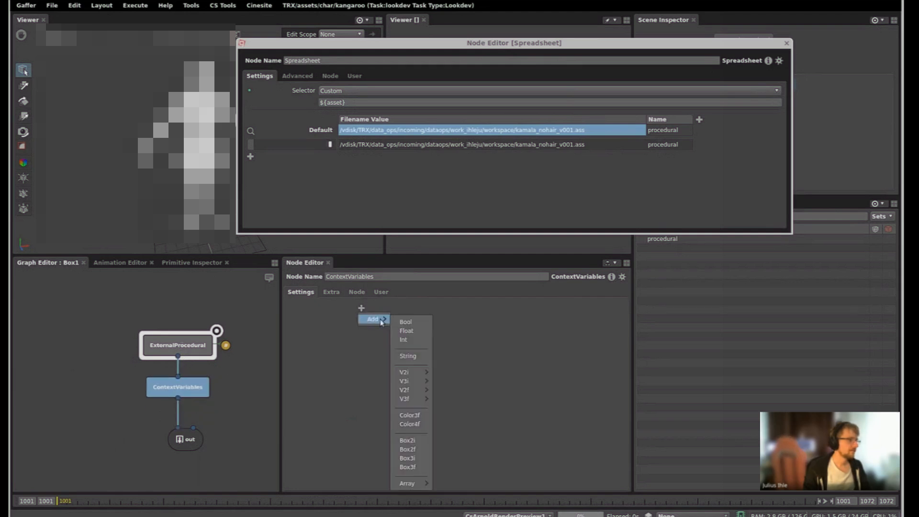
{"action": "left_click", "coordinate": [418, 356]}
{"action": "type", "text": "asse"}
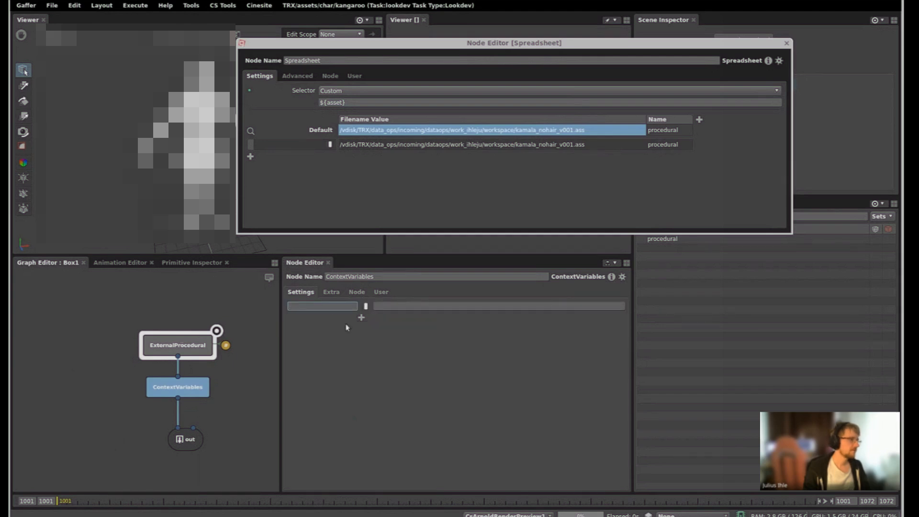
{"action": "type", "text": "t"}
{"action": "key", "text": "Return"}
{"action": "left_click", "coordinate": [206, 382]}
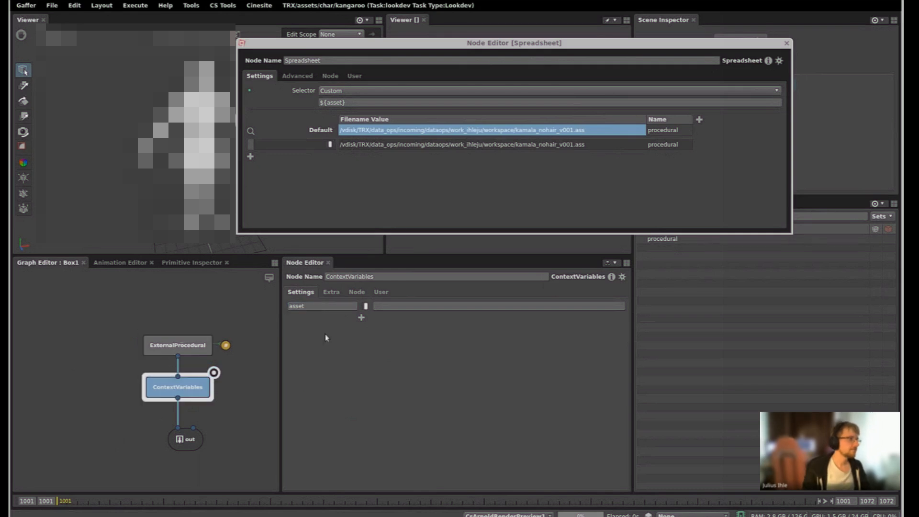
- Clear the Filename Value in the Spreadsheet's Default row and keep that row's Name as procedural
{"action": "left_click", "coordinate": [389, 179]}
{"action": "double_click", "coordinate": [391, 131]}
{"action": "key", "text": "BackSpace"}
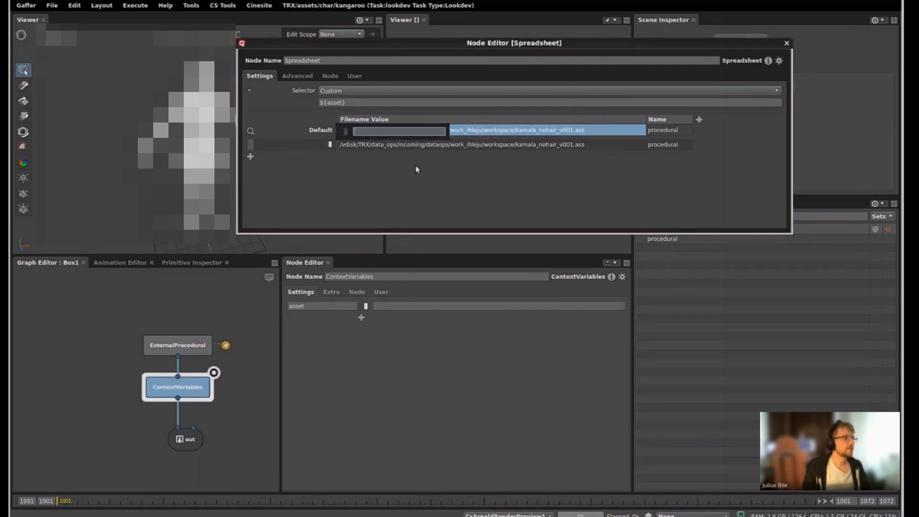
{"action": "key", "text": "Return"}
{"action": "double_click", "coordinate": [684, 133]}
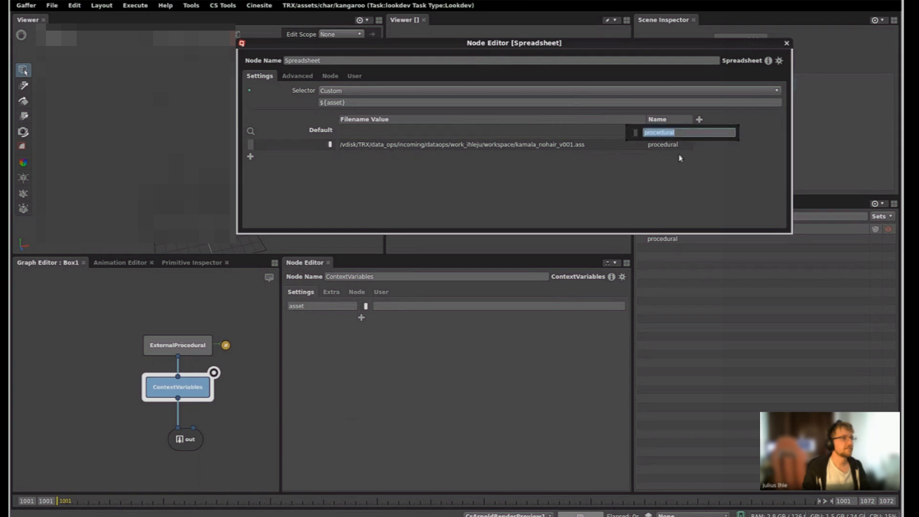
{"action": "key", "text": "Return"}
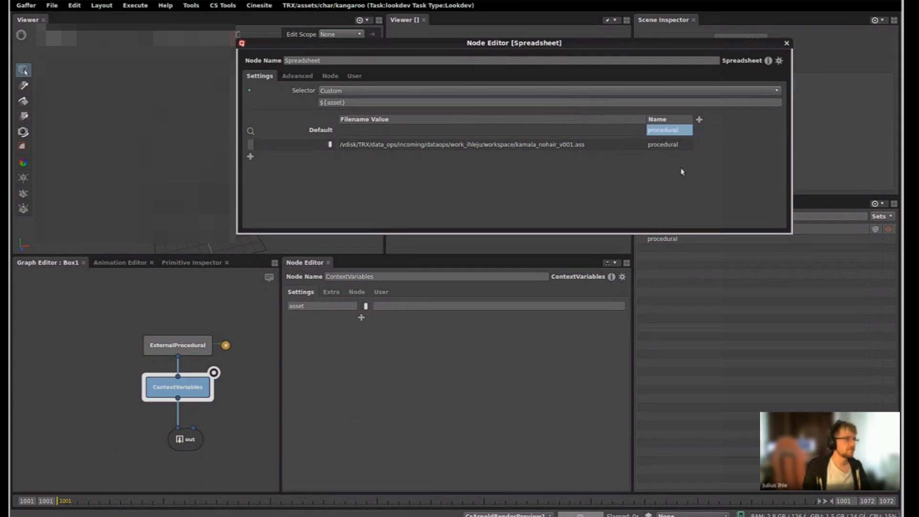
- Name the Spreadsheet's first row kamala_no_hair and set its Name value to kamala
{"action": "double_click", "coordinate": [297, 146]}
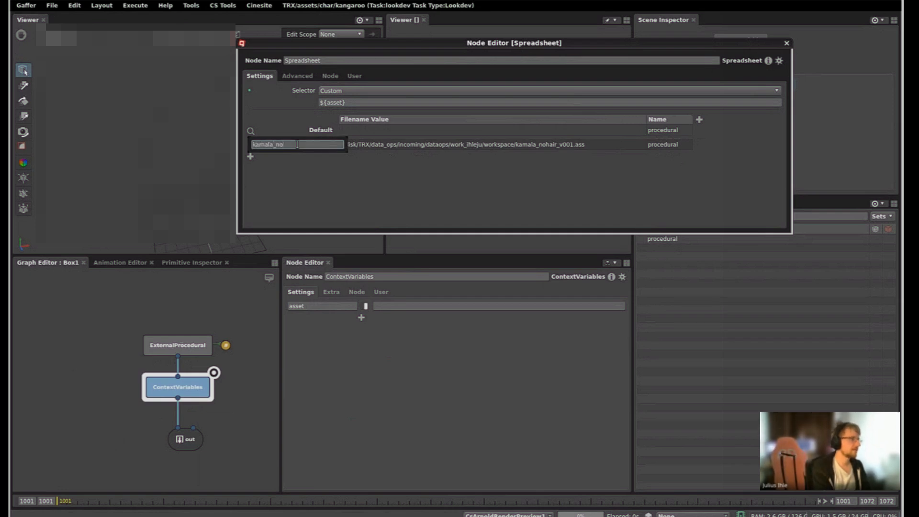
{"action": "type", "text": "mala_no_hair"}
{"action": "key", "text": "Return"}
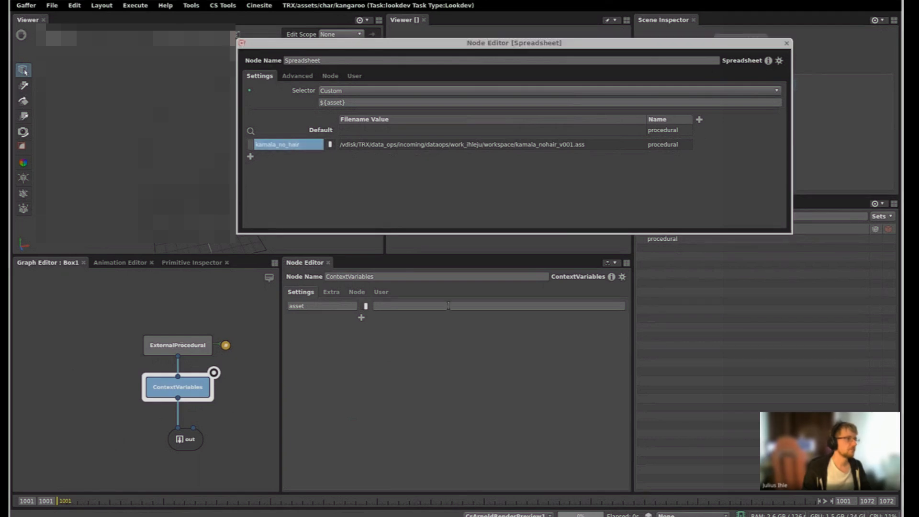
{"action": "double_click", "coordinate": [674, 144]}
{"action": "type", "text": "kamala"}
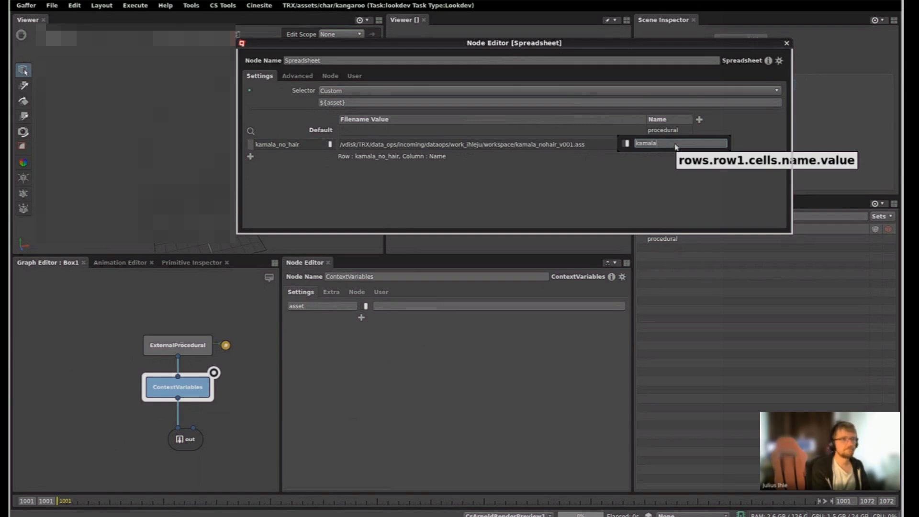
{"action": "key", "text": "Return"}
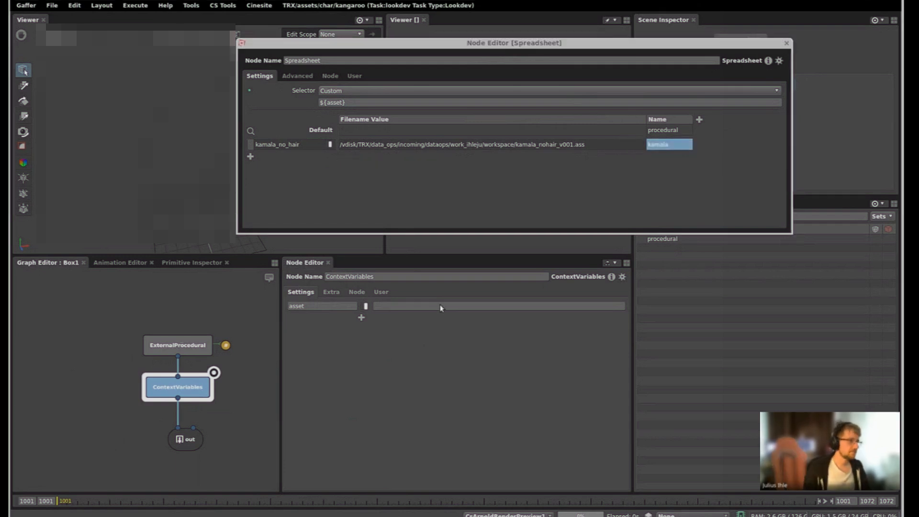
- Set the asset context variable to kamala_no_hair and narrow the floating Spreadsheet window to uncover the Viewer
{"action": "left_click", "coordinate": [435, 304]}
{"action": "type", "text": "kam"}
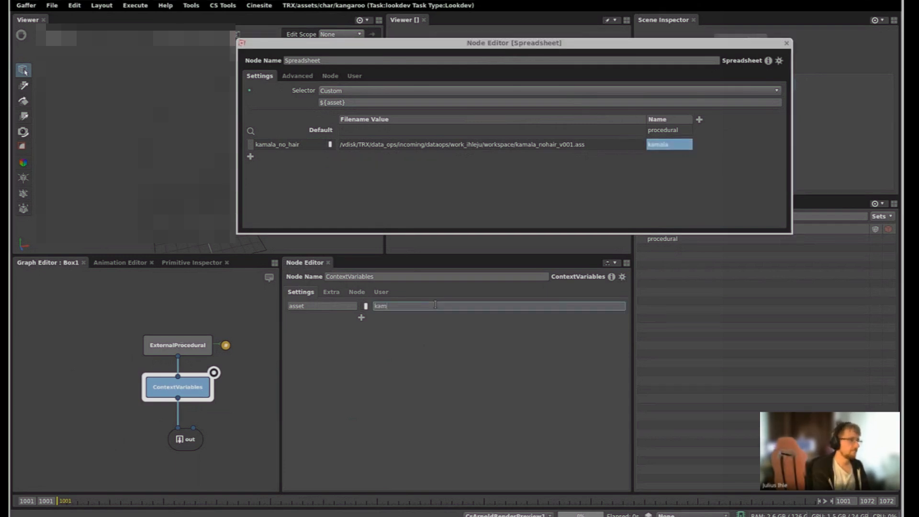
{"action": "type", "text": "ala_no_hair"}
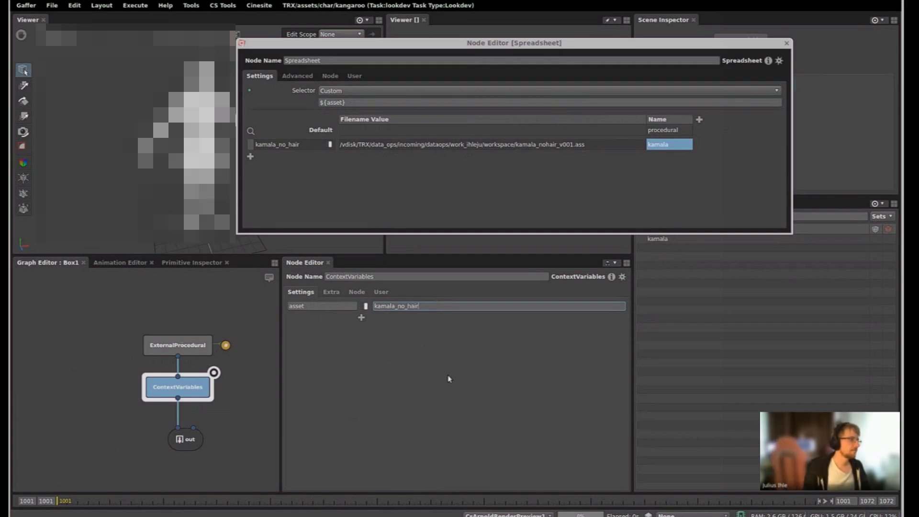
{"action": "right_click_drag", "start_coordinate": [308, 215], "coordinate": [399, 215], "text": "alt"}
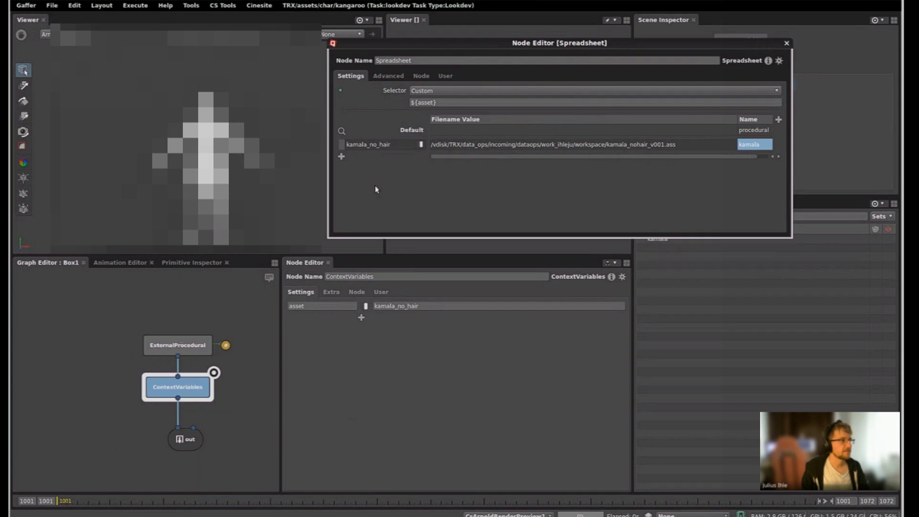
- Add a second row named kamala to the Spreadsheet
{"action": "left_click", "coordinate": [341, 157]}
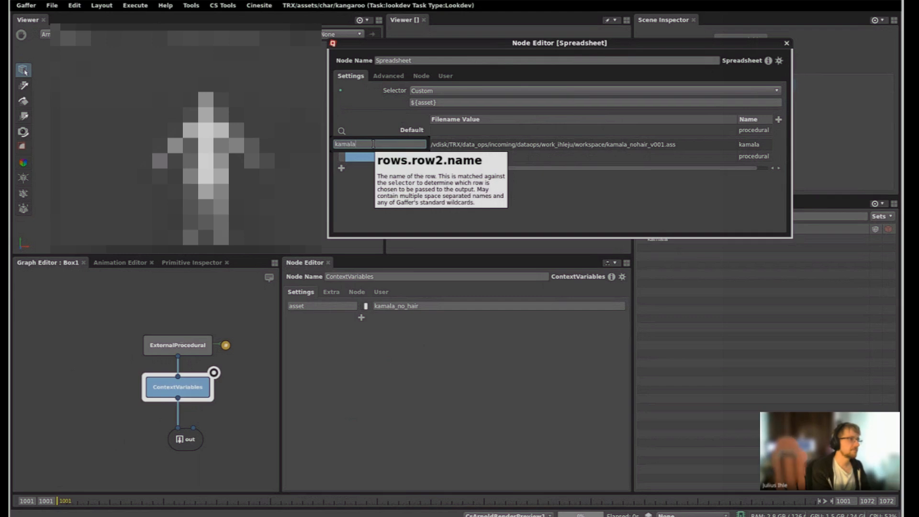
{"action": "type", "text": "kamala"}
{"action": "key", "text": "Return"}
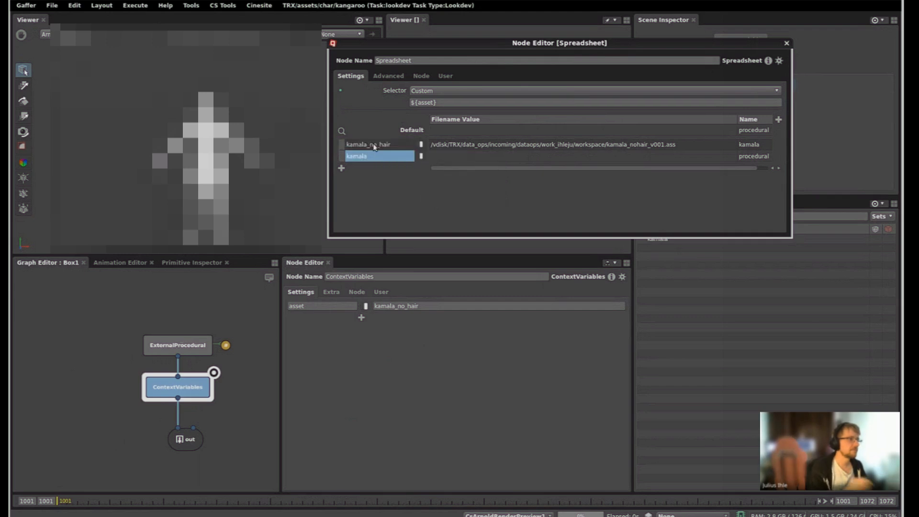
- Copy the kamala_no_hair row's file path into the kamala row's Filename Value and change the file name to kamala_v001.ass
{"action": "double_click", "coordinate": [543, 147]}
{"action": "key", "text": "ctrl+c"}
{"action": "double_click", "coordinate": [523, 158]}
{"action": "key", "text": "ctrl+v"}
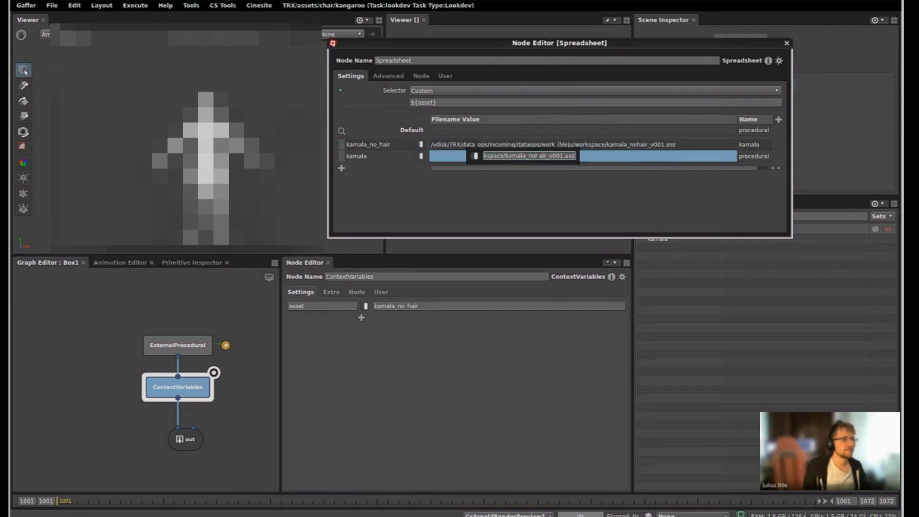
{"action": "left_click", "coordinate": [550, 156]}
{"action": "key", "text": "BackSpace"}
{"action": "key", "text": "BackSpace"}
{"action": "key", "text": "BackSpace"}
{"action": "key", "text": "BackSpace"}
{"action": "key", "text": "BackSpace"}
{"action": "key", "text": "BackSpace"}
{"action": "key", "text": "BackSpace"}
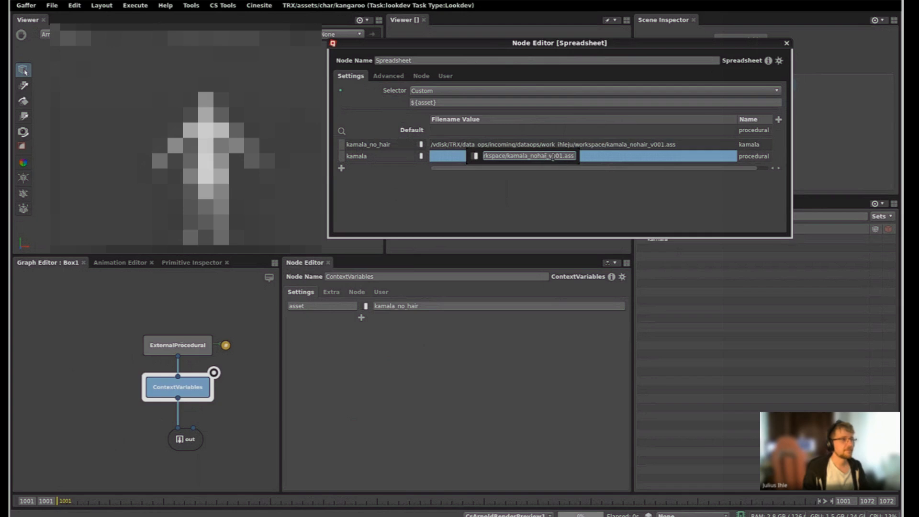
{"action": "key", "text": "Return"}
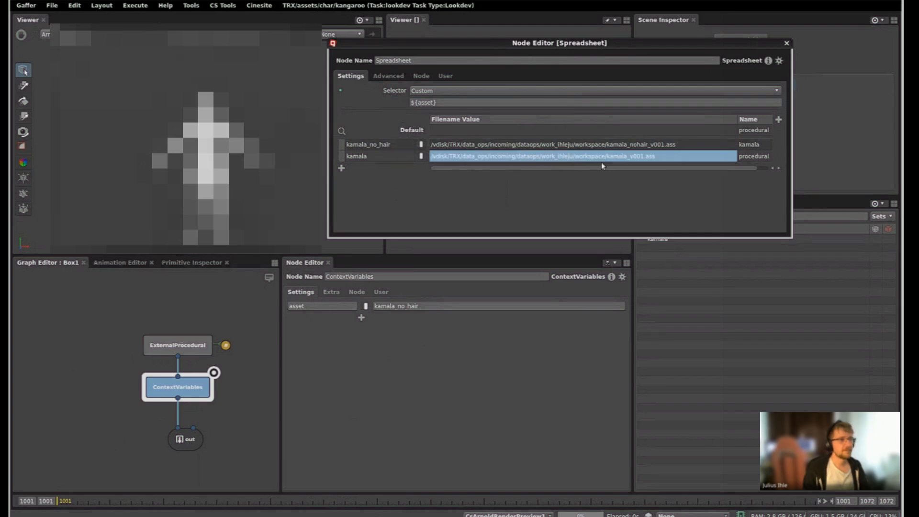
- Set the kamala row's Name value to kamala
{"action": "double_click", "coordinate": [757, 156]}
{"action": "type", "text": "k"}
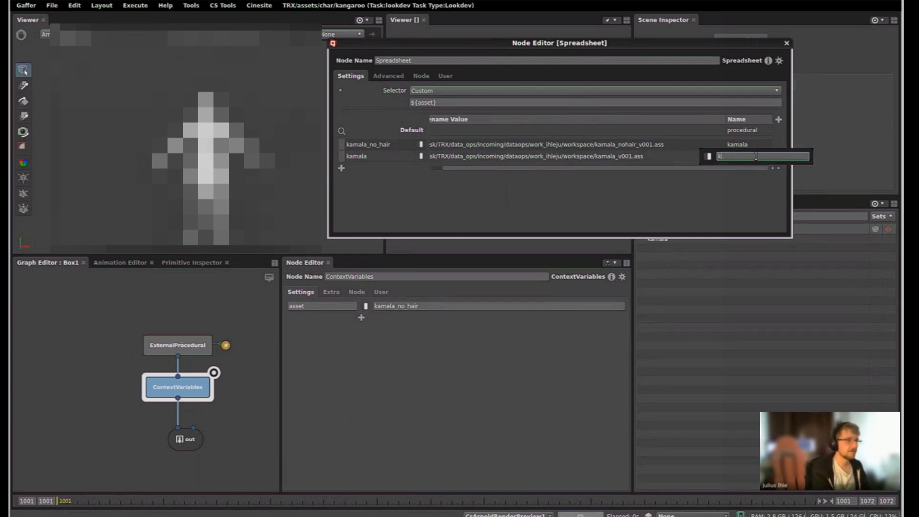
{"action": "type", "text": "amala"}
{"action": "key", "text": "Return"}
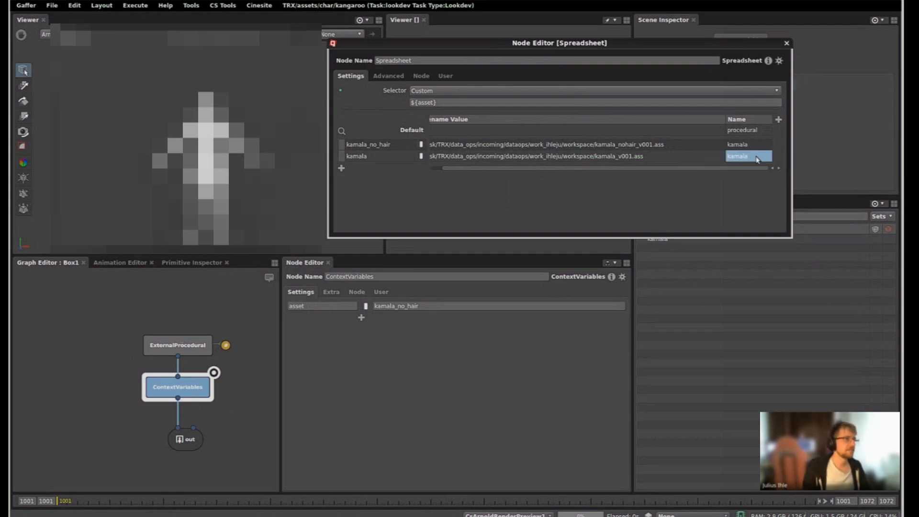
- Add two more Spreadsheet rows named monica and monica_no_hair
{"action": "left_click", "coordinate": [341, 168]}
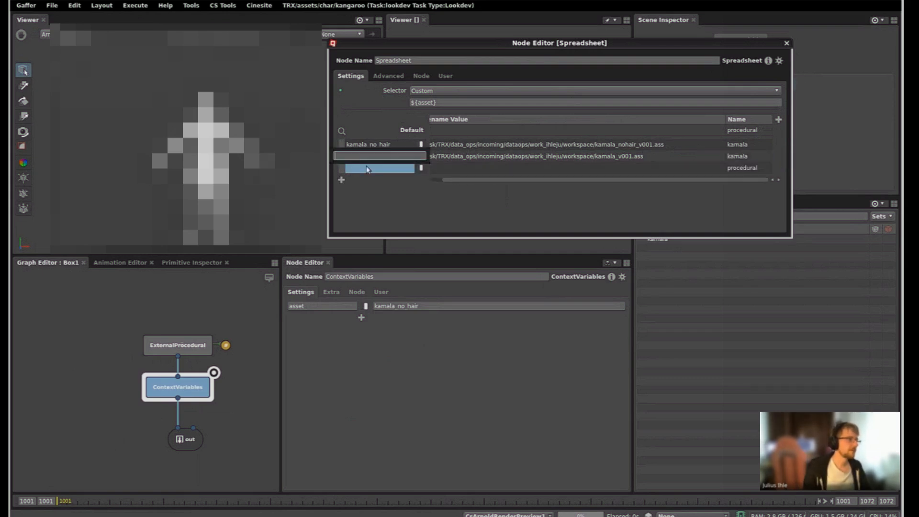
{"action": "double_click", "coordinate": [378, 164]}
{"action": "type", "text": "monica"}
{"action": "key", "text": "Return"}
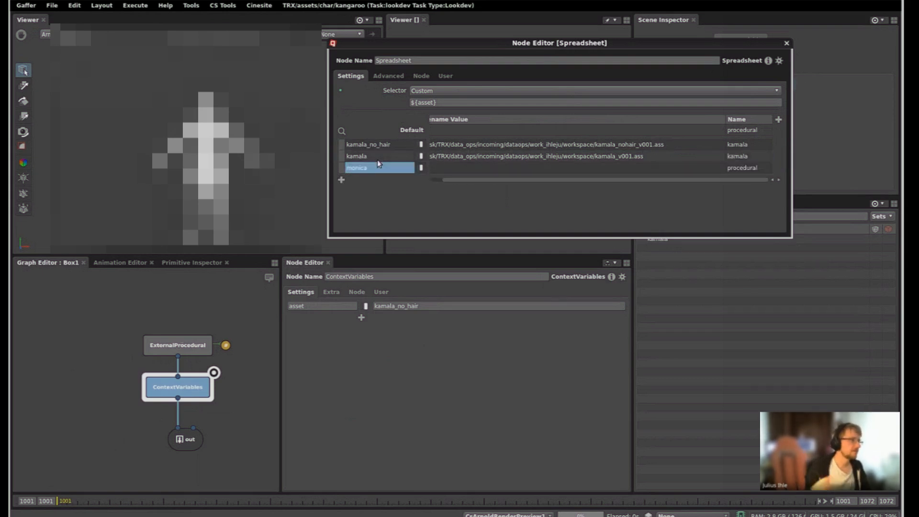
{"action": "left_click", "coordinate": [341, 180]}
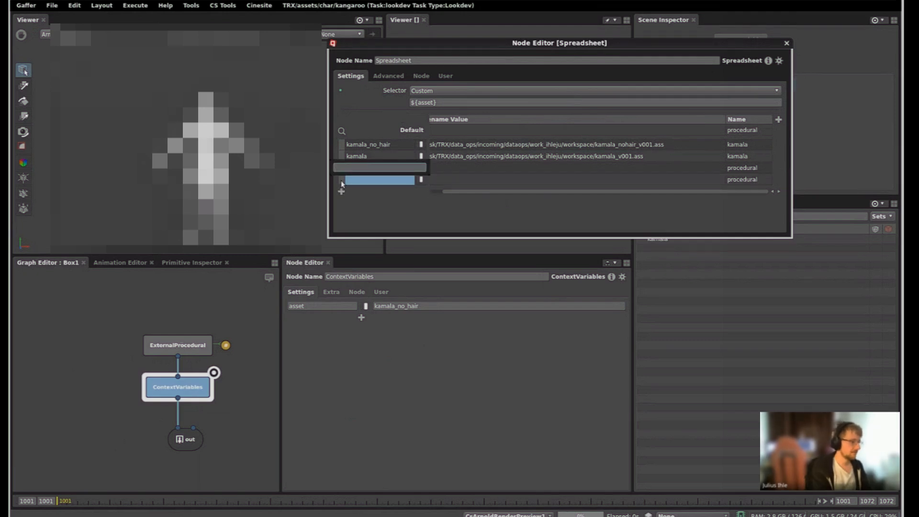
{"action": "type", "text": "monica_no_"}
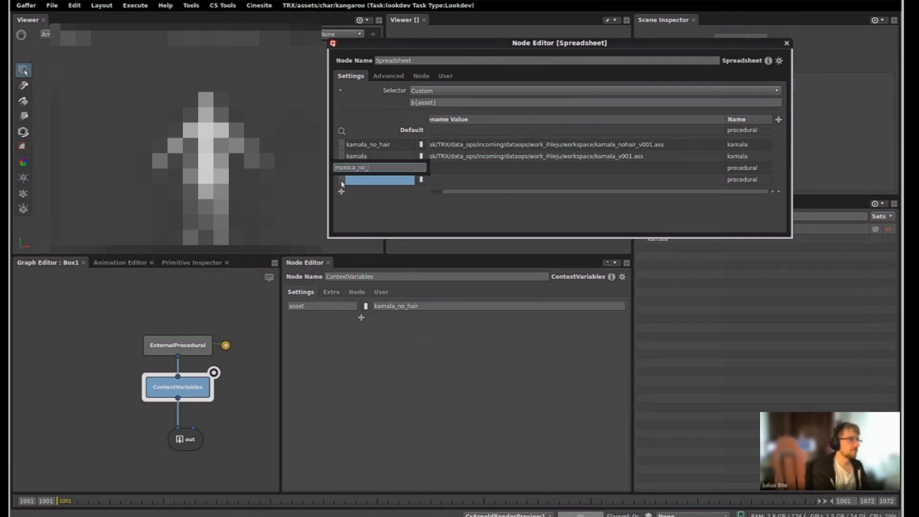
{"action": "type", "text": "hair"}
{"action": "key", "text": "Return"}
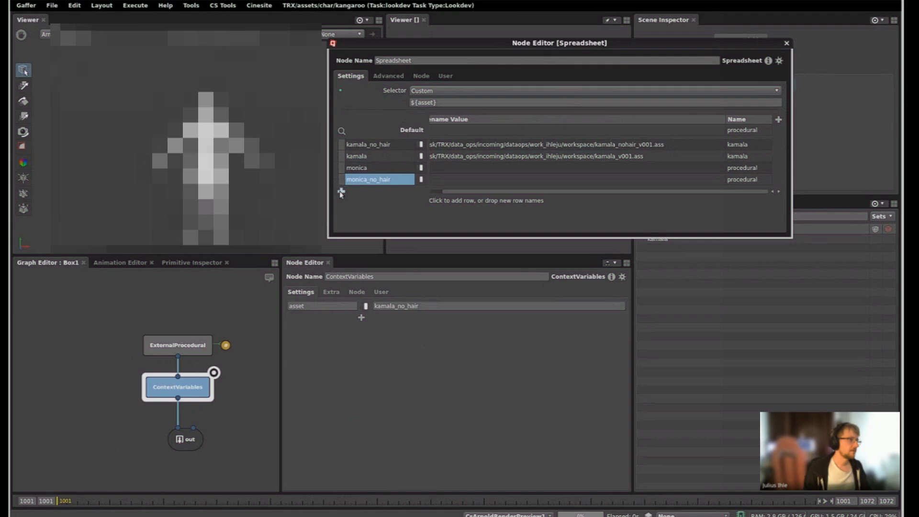
- Add two more Spreadsheet rows named cap_marvel and cap_marvel_no_hair
{"action": "left_click", "coordinate": [341, 192]}
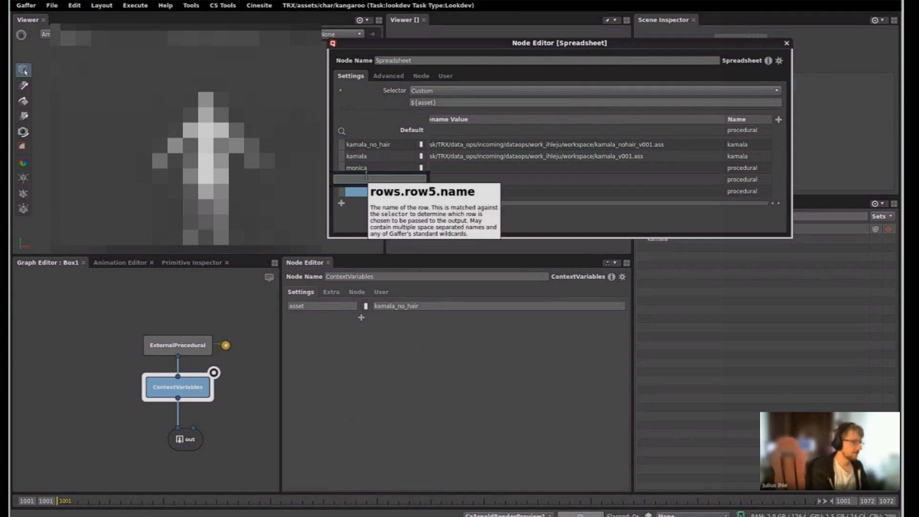
{"action": "type", "text": "capt"}
{"action": "type", "text": "ma"}
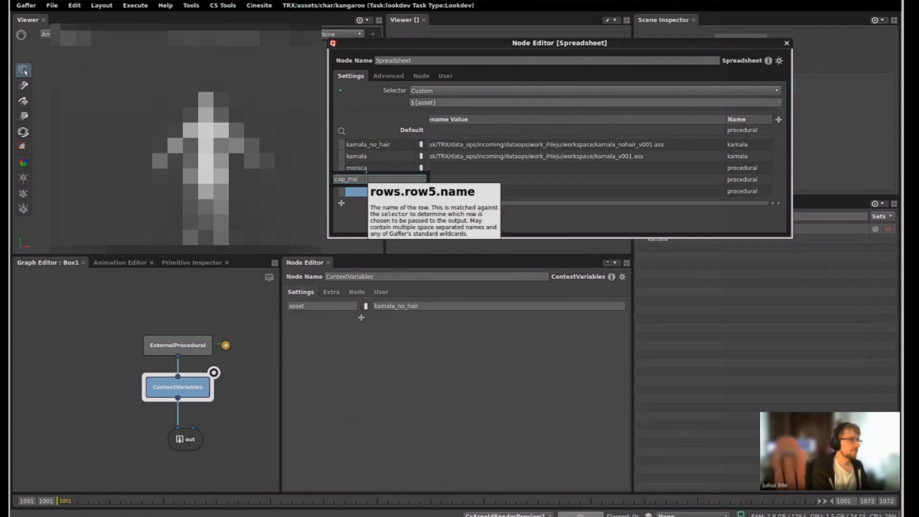
{"action": "type", "text": "rve"}
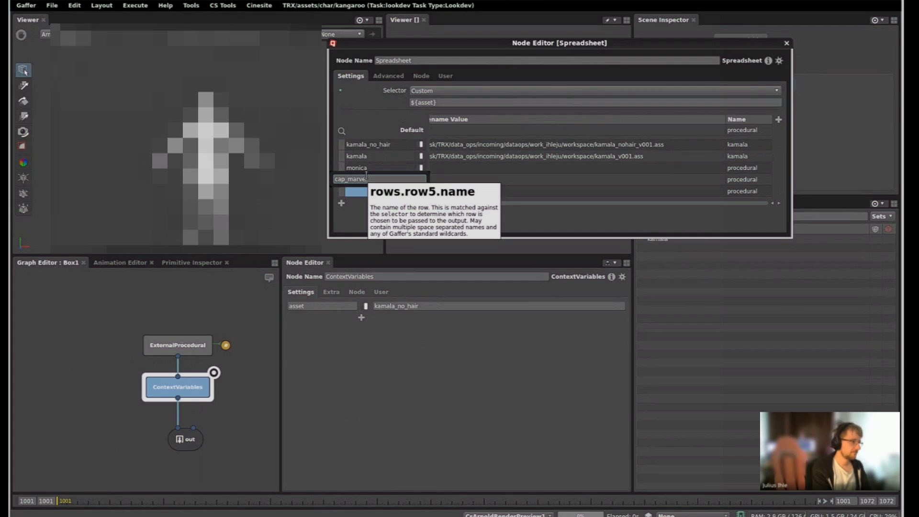
{"action": "type", "text": "l"}
{"action": "key", "text": "Return"}
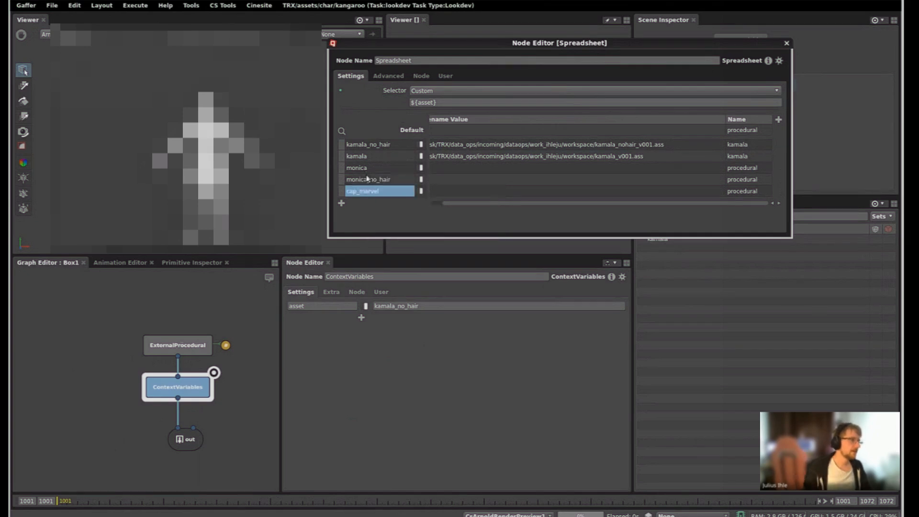
{"action": "left_click", "coordinate": [341, 203]}
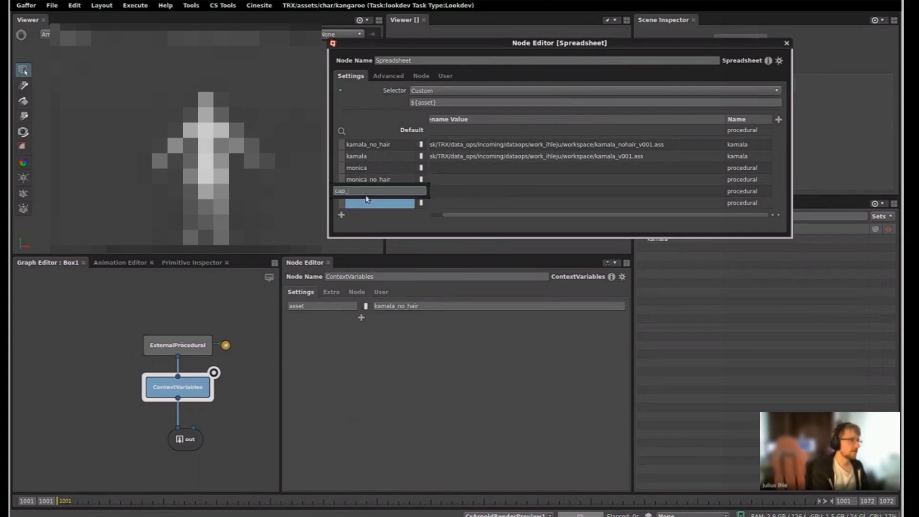
{"action": "type", "text": "cap_marvel_no_hair"}
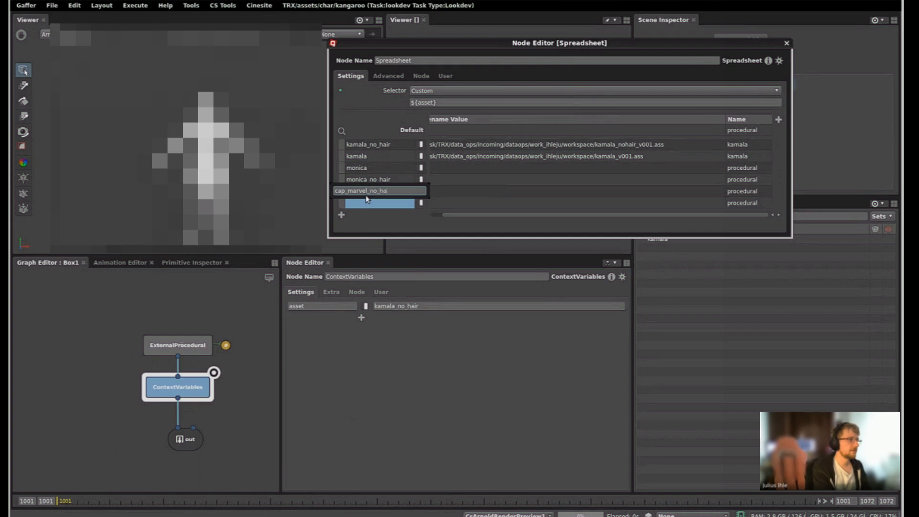
{"action": "key", "text": "Return"}
- Paste the copied path into the monica row's Filename Value and change the file name to monica_nohair_v001.ass
{"action": "double_click", "coordinate": [509, 167]}
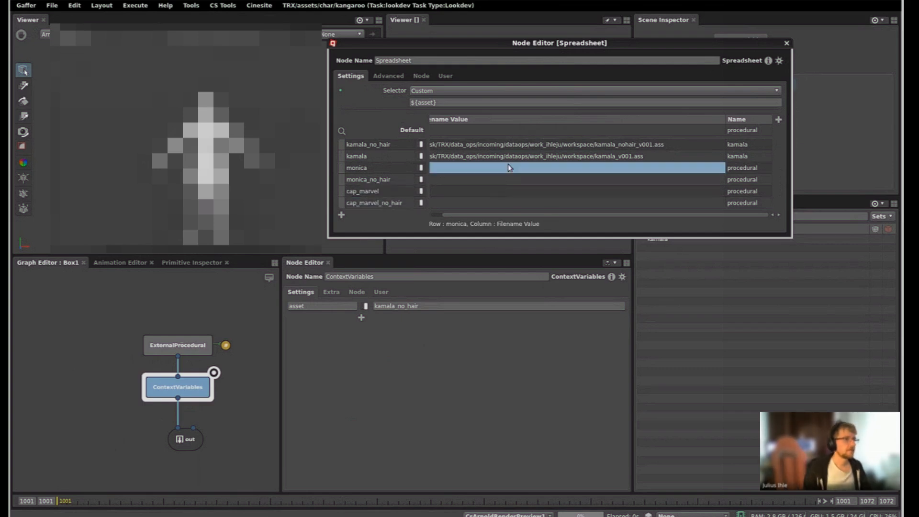
{"action": "type", "text": "/vdisk/TRX/data_ops/incoming/dataops/work_ihleju/workspace/kamala_nohair_v001.ass"}
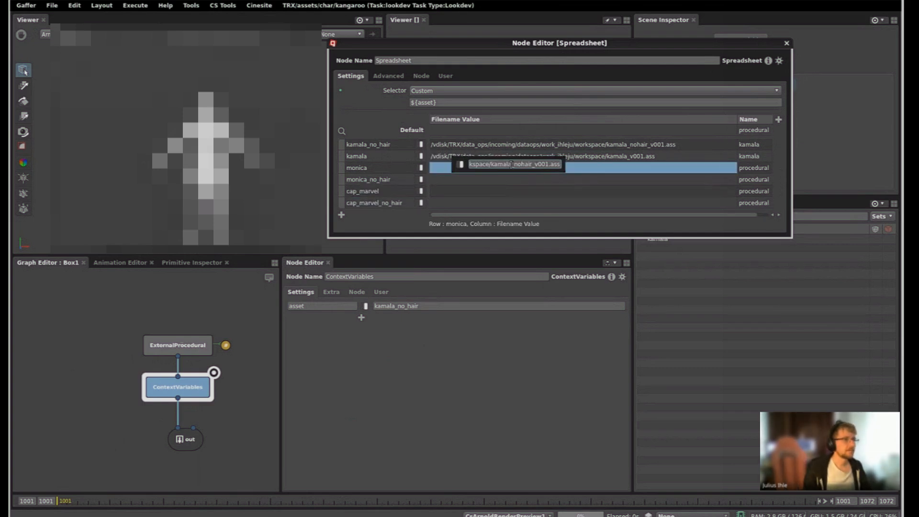
{"action": "left_click_drag", "start_coordinate": [510, 164], "coordinate": [491, 164]}
{"action": "type", "text": "monica"}
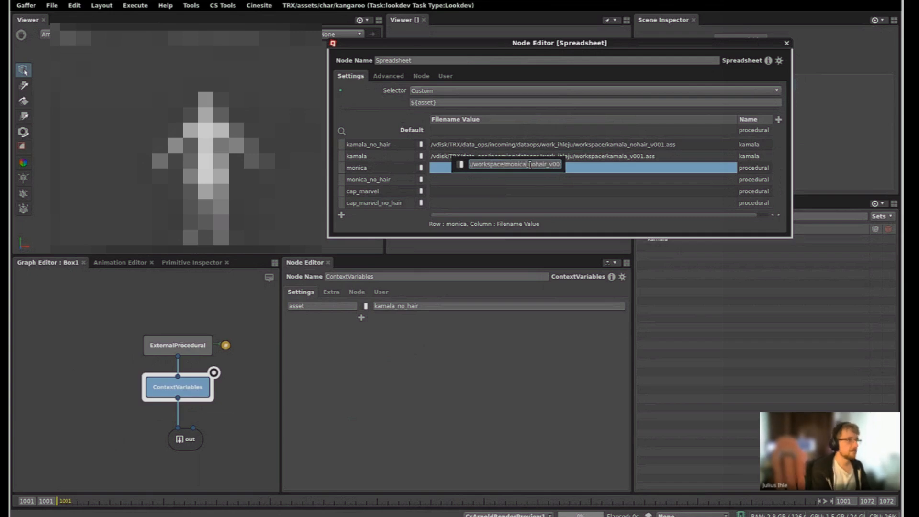
{"action": "key", "text": "ctrl+a"}
{"action": "key", "text": "Return"}
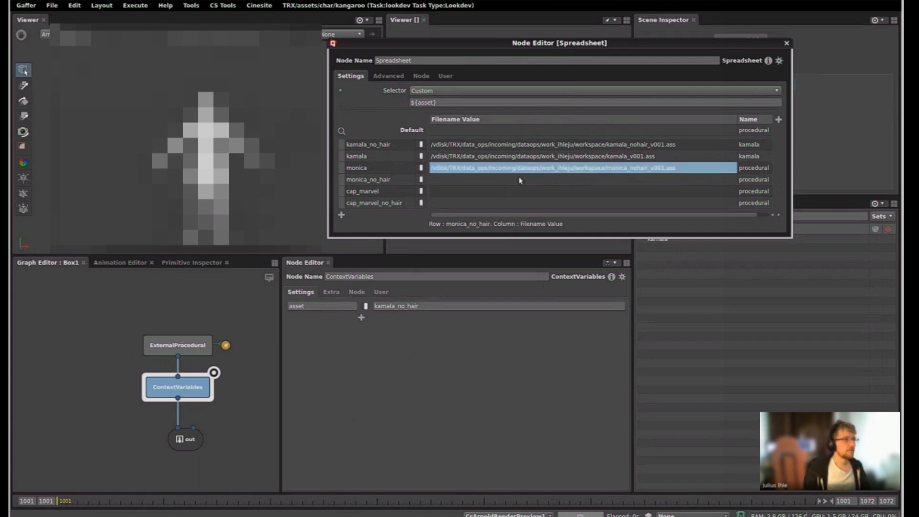
- Paste the monica path into the monica_no_hair row's Filename Value and change the file name to monica_v001.ass
{"action": "double_click", "coordinate": [518, 178]}
{"action": "type", "text": "/vdisk/TRX/data_ops/incoming/dataops/work_ihleju/workspace/monica_nohair_v001.ass"}
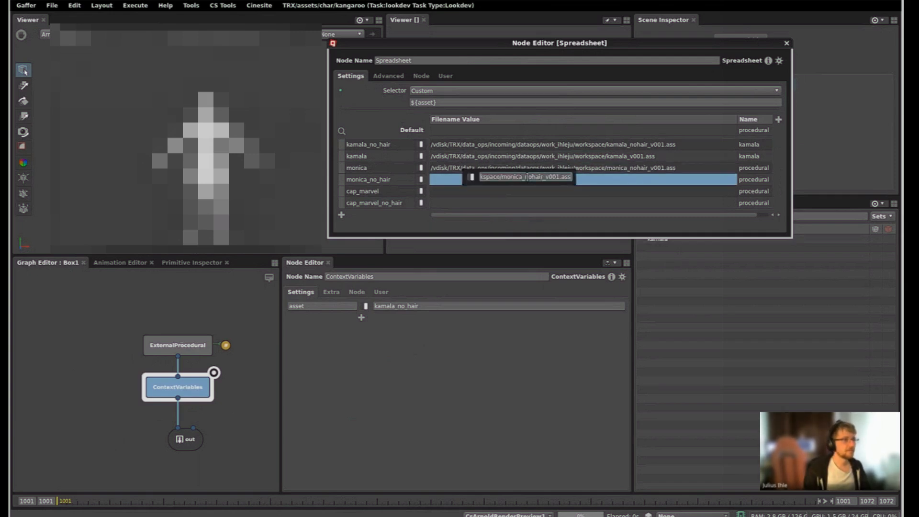
{"action": "left_click", "coordinate": [543, 176]}
{"action": "key", "text": "BackSpace"}
{"action": "key", "text": "BackSpace"}
{"action": "key", "text": "BackSpace"}
{"action": "key", "text": "BackSpace"}
{"action": "key", "text": "BackSpace"}
{"action": "key", "text": "BackSpace"}
{"action": "key", "text": "BackSpace"}
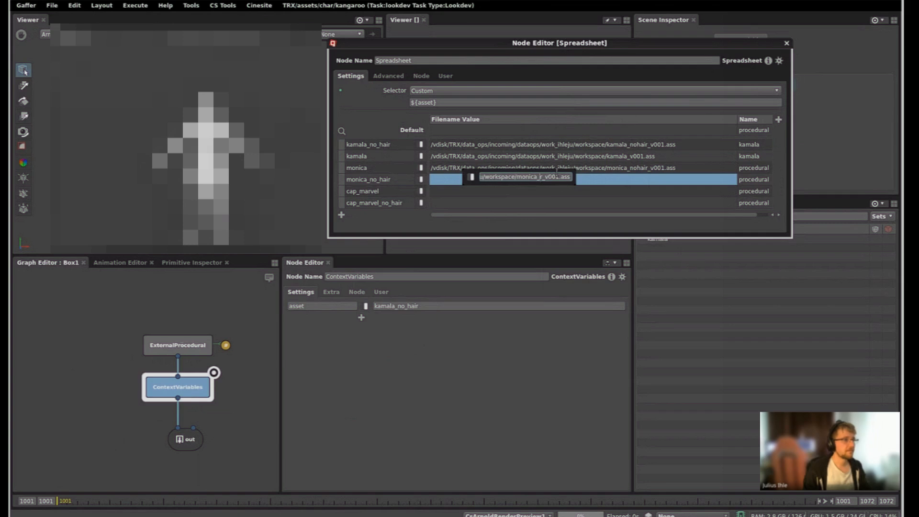
{"action": "key", "text": "Return"}
- Paste the monica path into the cap_marvel row's Filename Value, change the file name to cap_marvel_nohair_v001.ass and copy the whole path
{"action": "double_click", "coordinate": [508, 191]}
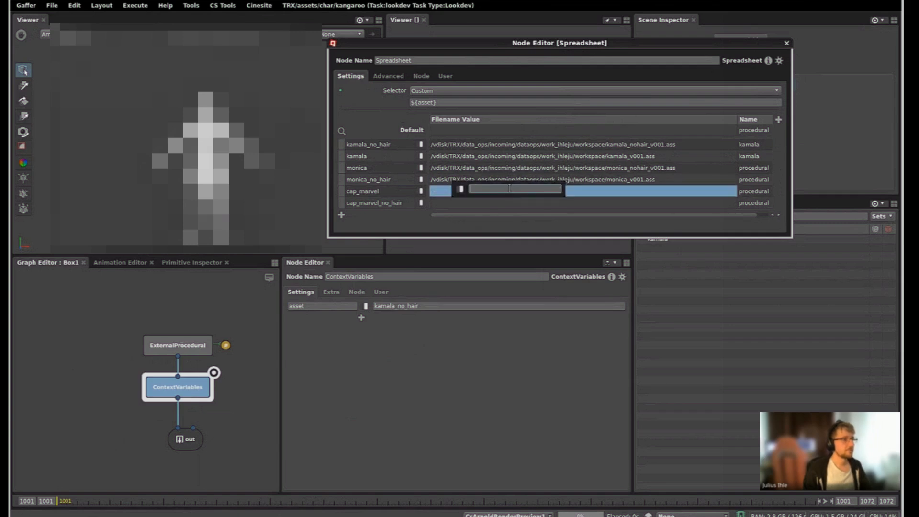
{"action": "type", "text": "/vdisk/TRX/data_ops/incoming/dataops/work_ihleju/workspace/monica_nohair_v001.ass"}
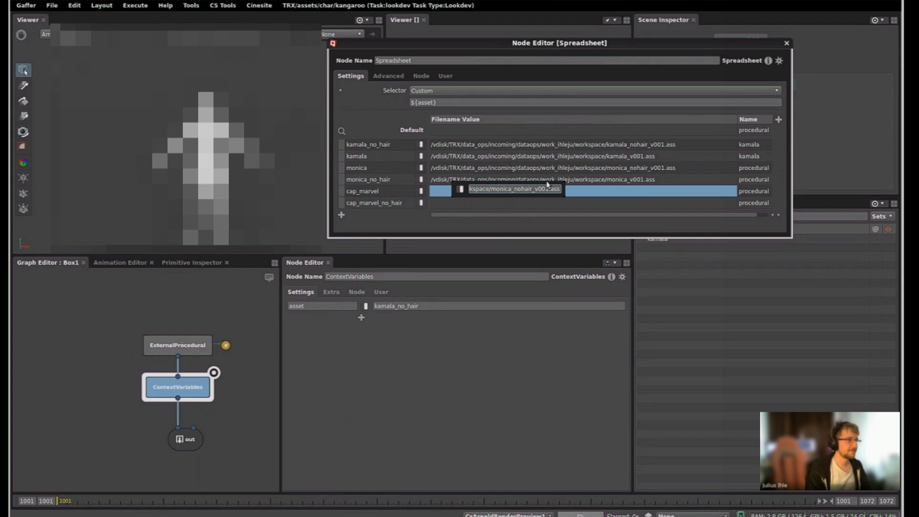
{"action": "key", "text": "ctrl+shift+Left"}
{"action": "type", "text": "cap_"}
{"action": "type", "text": "marvel"}
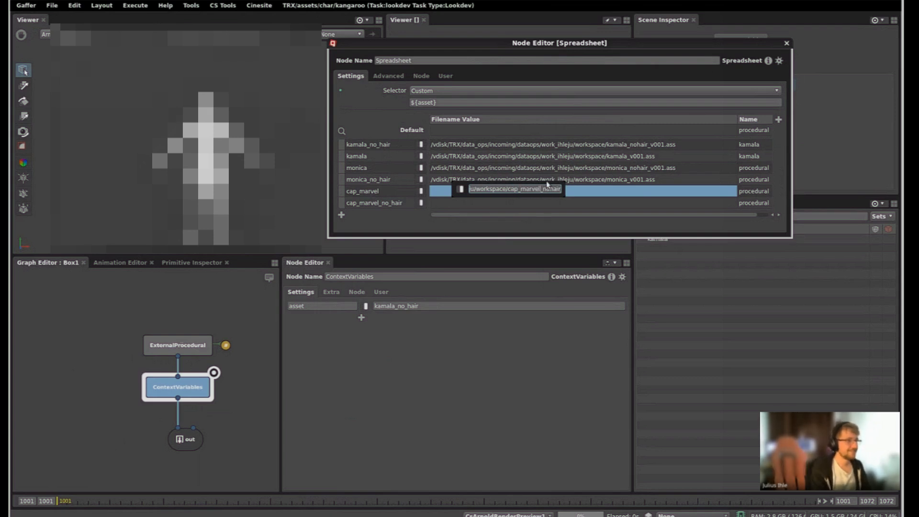
{"action": "key", "text": "ctrl+a"}
{"action": "key", "text": "ctrl+c"}
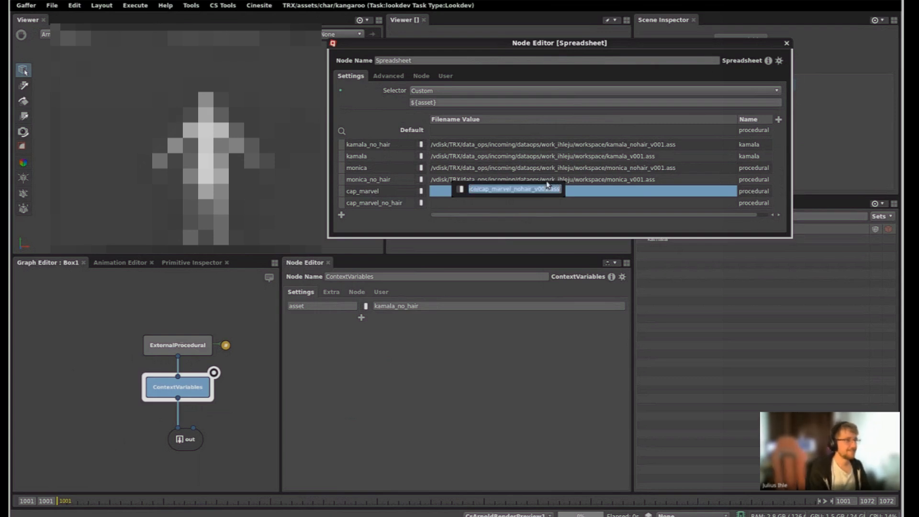
- Remove the _nohair part from the cap_marvel row's Filename Value so the file name is cap_marvel_v001.ass
{"action": "key", "text": "Right"}
{"action": "key", "text": "Left"}
{"action": "key", "text": "Left"}
{"action": "key", "text": "Left"}
{"action": "key", "text": "Left"}
{"action": "key", "text": "Left"}
{"action": "key", "text": "Left"}
{"action": "key", "text": "Left"}
{"action": "key", "text": "Left"}
{"action": "key", "text": "BackSpace"}
{"action": "key", "text": "BackSpace"}
{"action": "key", "text": "BackSpace"}
{"action": "key", "text": "BackSpace"}
{"action": "key", "text": "BackSpace"}
{"action": "key", "text": "BackSpace"}
{"action": "key", "text": "BackSpace"}
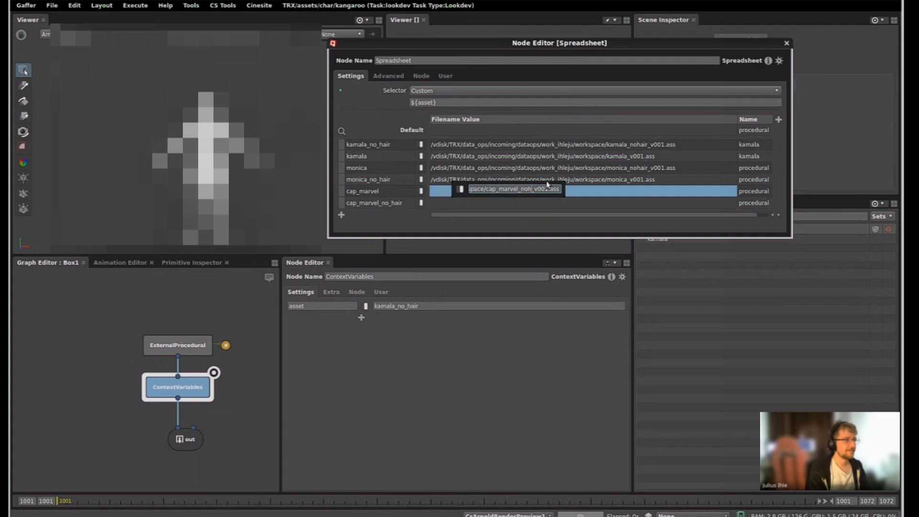
{"action": "key", "text": "Return"}
- Paste the copied cap_marvel_nohair_v001.ass path into the cap_marvel_no_hair row's Filename Value
{"action": "double_click", "coordinate": [535, 203]}
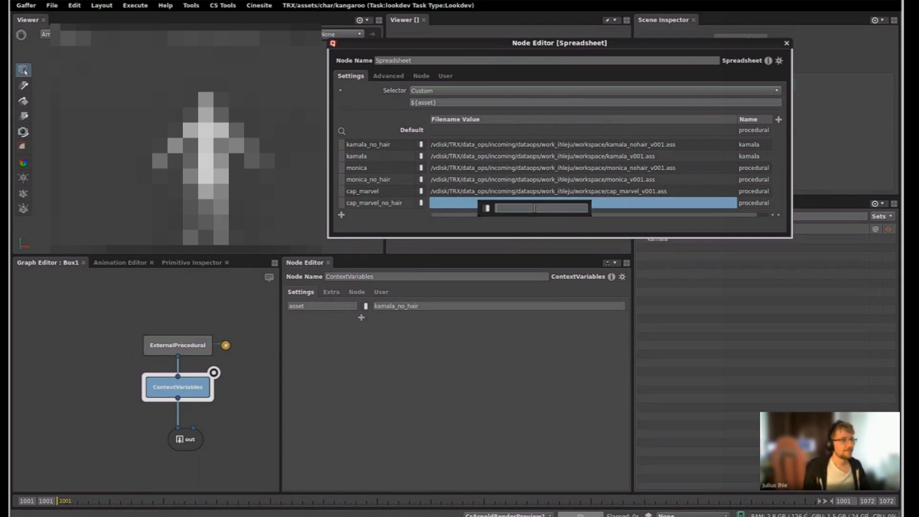
{"action": "key", "text": "ctrl+v"}
{"action": "key", "text": "Return"}
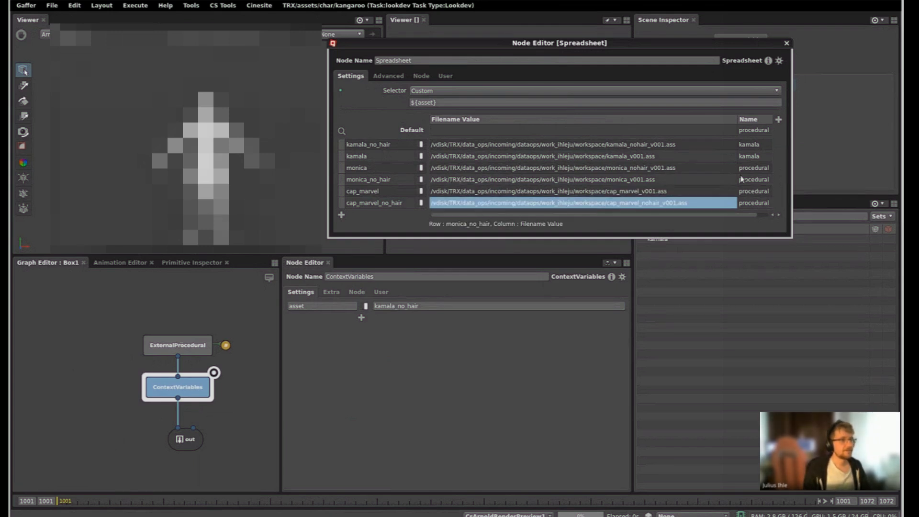
- Set the Name value to monica for both the monica and monica_no_hair rows
{"action": "double_click", "coordinate": [754, 168]}
{"action": "type", "text": "mo"}
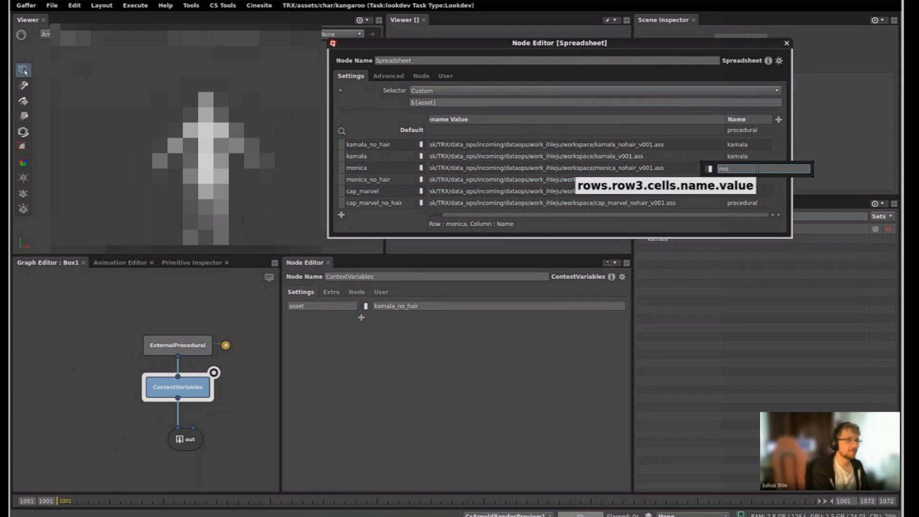
{"action": "type", "text": "nica"}
{"action": "key", "text": "Return"}
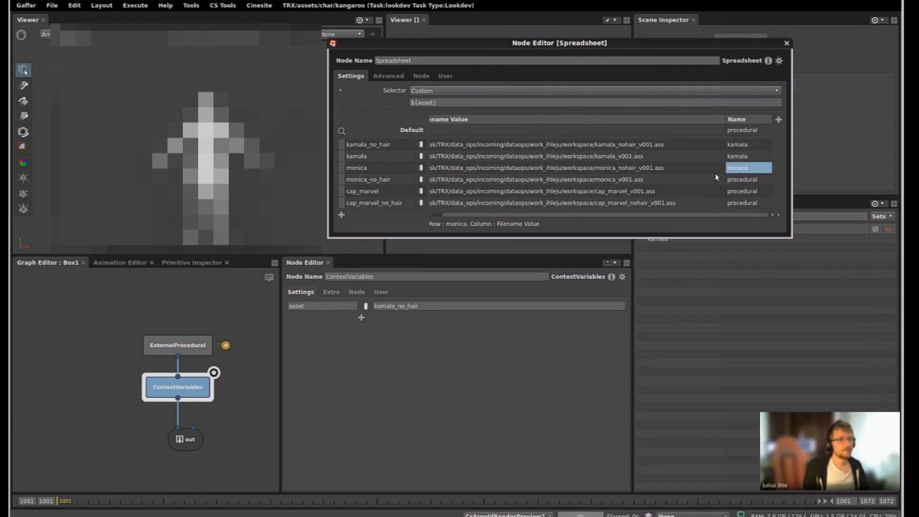
{"action": "double_click", "coordinate": [737, 181]}
{"action": "type", "text": "monica"}
- Set the Name value to cap_marvel for both the cap_marvel and cap_marvel_no_hair rows
{"action": "double_click", "coordinate": [748, 193]}
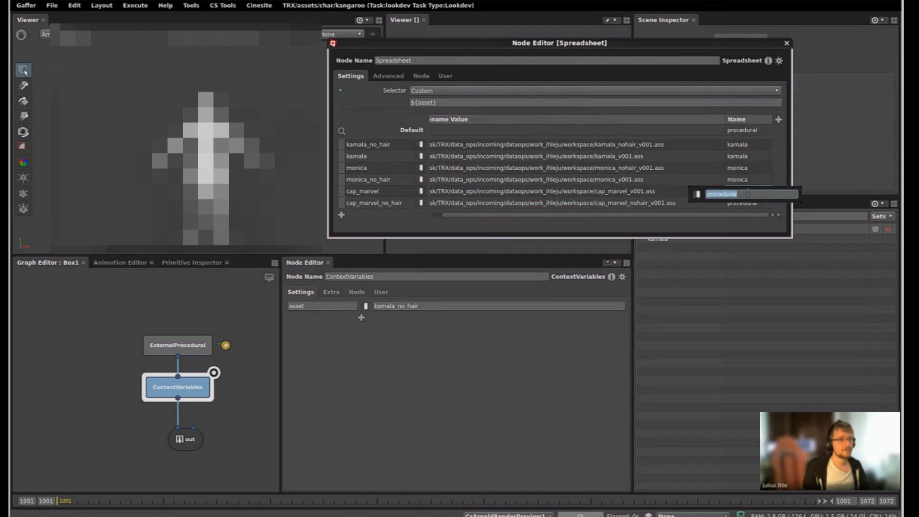
{"action": "type", "text": "cap"}
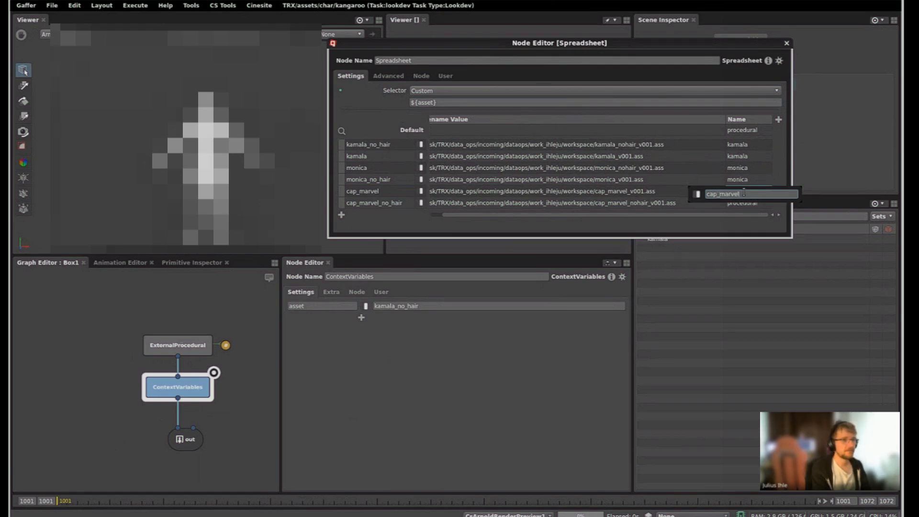
{"action": "type", "text": "_marvel"}
{"action": "key", "text": "Return"}
{"action": "double_click", "coordinate": [739, 204]}
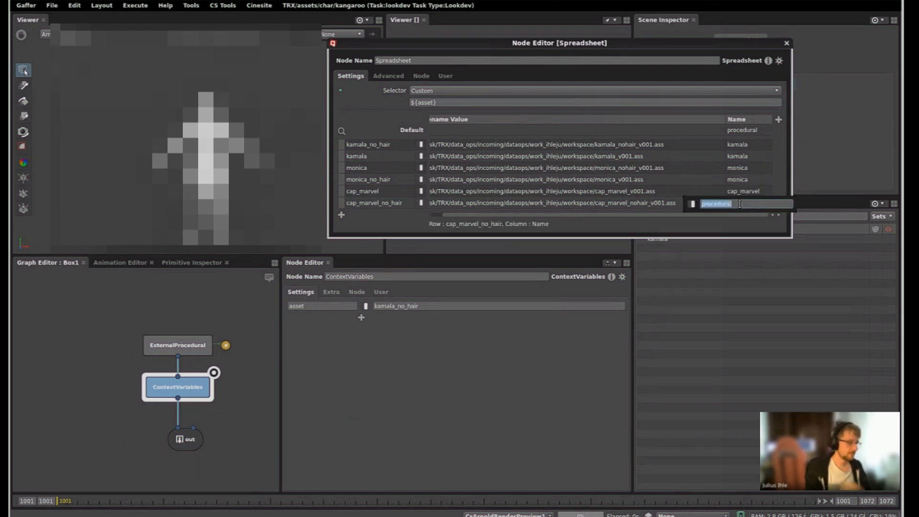
{"action": "type", "text": "cap_marvel"}
{"action": "key", "text": "Return"}
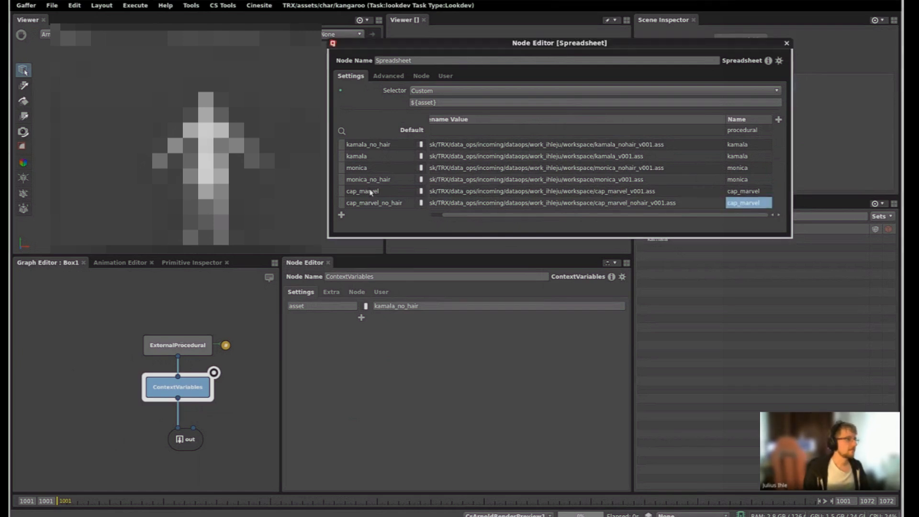
- Set the asset variable's value on the ContextVariables node to kamala
{"action": "double_click", "coordinate": [406, 305]}
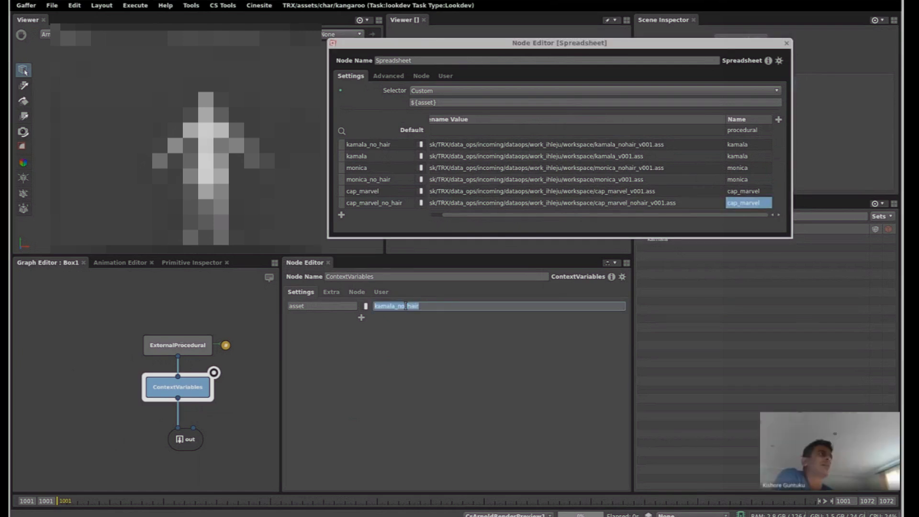
{"action": "left_click", "coordinate": [438, 305]}
{"action": "key", "text": "BackSpace"}
{"action": "key", "text": "BackSpace"}
{"action": "key", "text": "BackSpace"}
{"action": "key", "text": "BackSpace"}
{"action": "key", "text": "BackSpace"}
{"action": "key", "text": "BackSpace"}
{"action": "key", "text": "BackSpace"}
{"action": "key", "text": "BackSpace"}
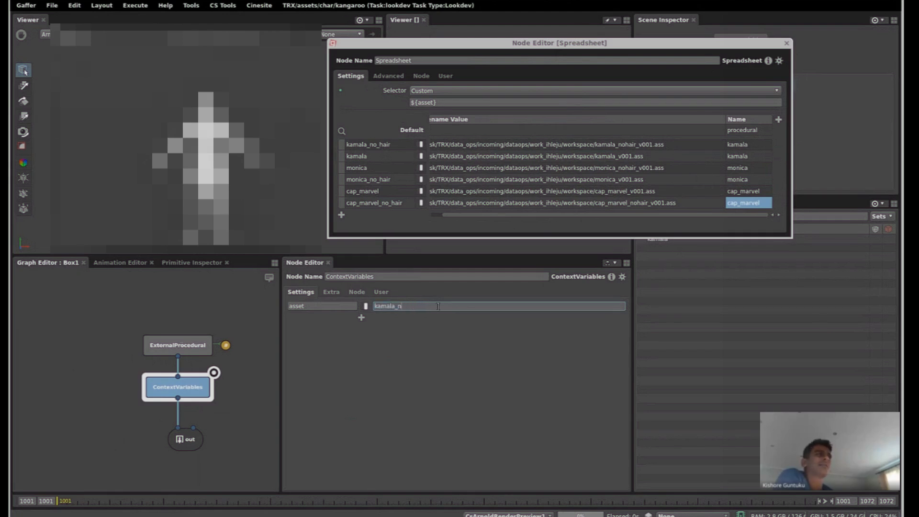
{"action": "key", "text": "Return"}
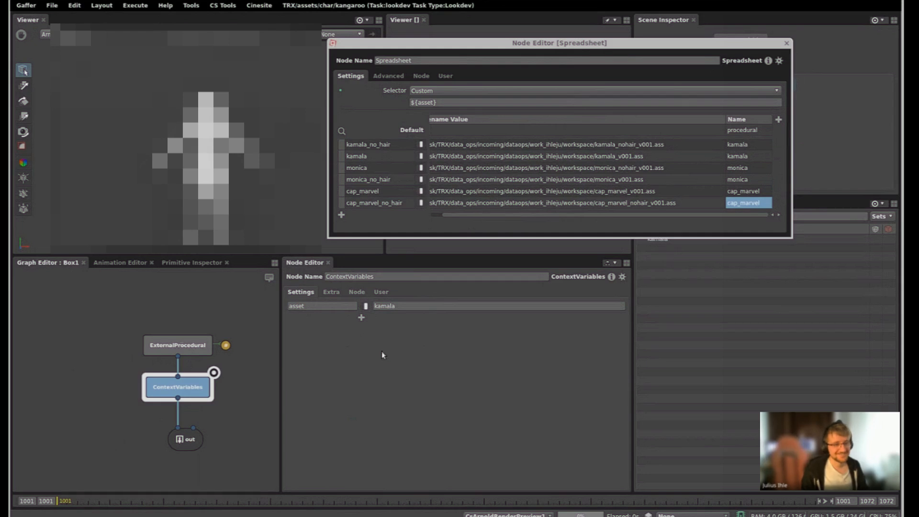
- Promote the asset variable's value on the ContextVariables node to Box1
{"action": "right_click", "coordinate": [390, 306]}
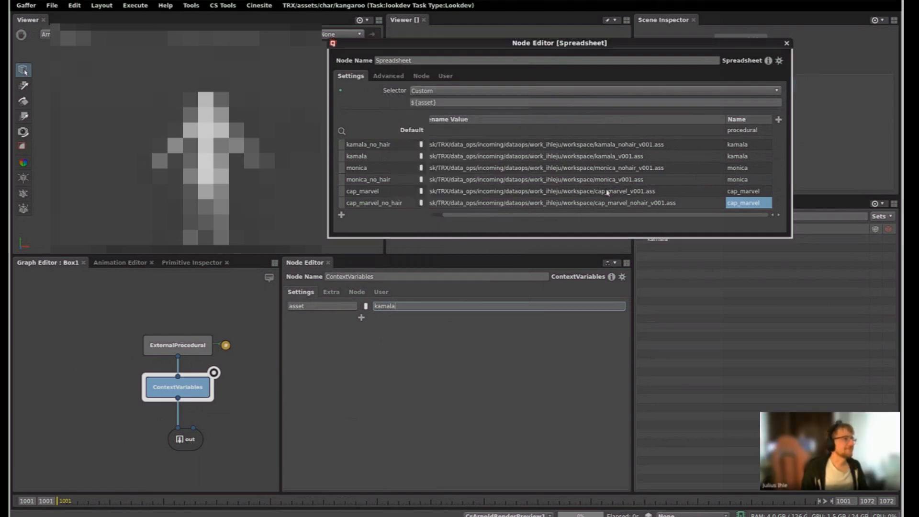
{"action": "left_click", "coordinate": [420, 339]}
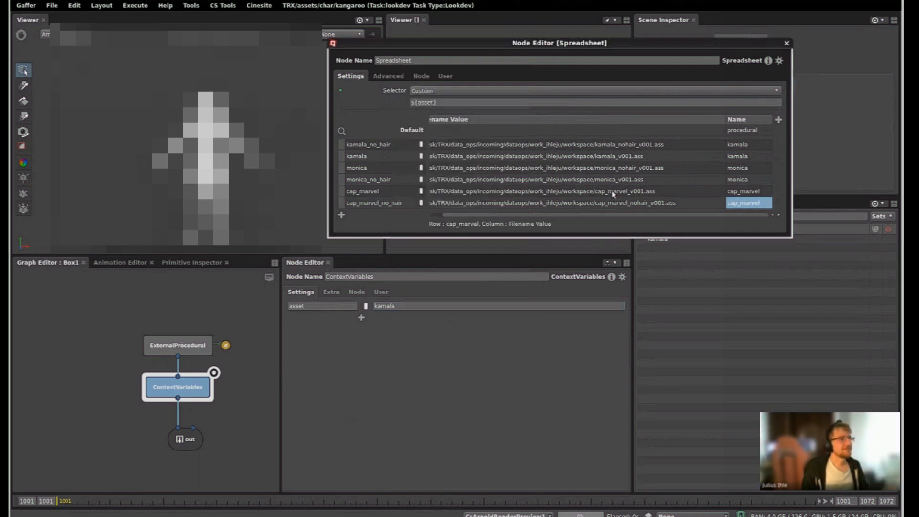
{"action": "right_click", "coordinate": [404, 305]}
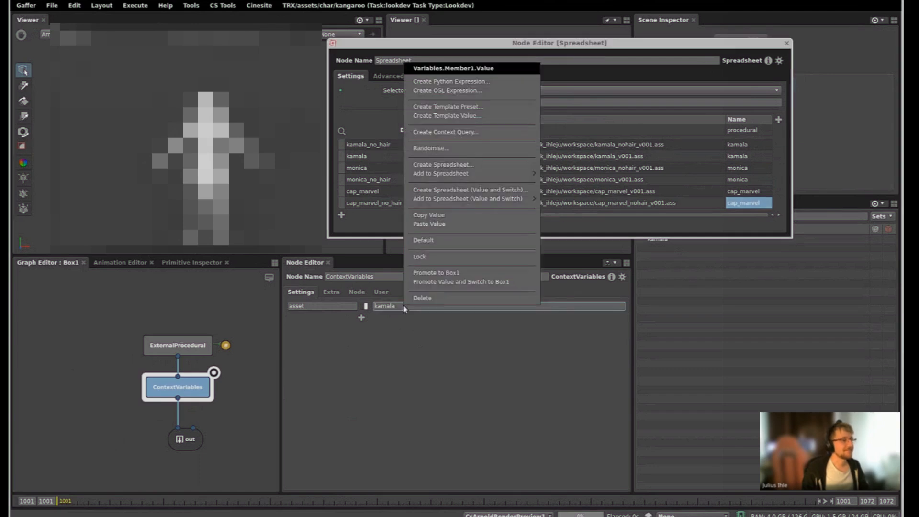
{"action": "left_click", "coordinate": [449, 276]}
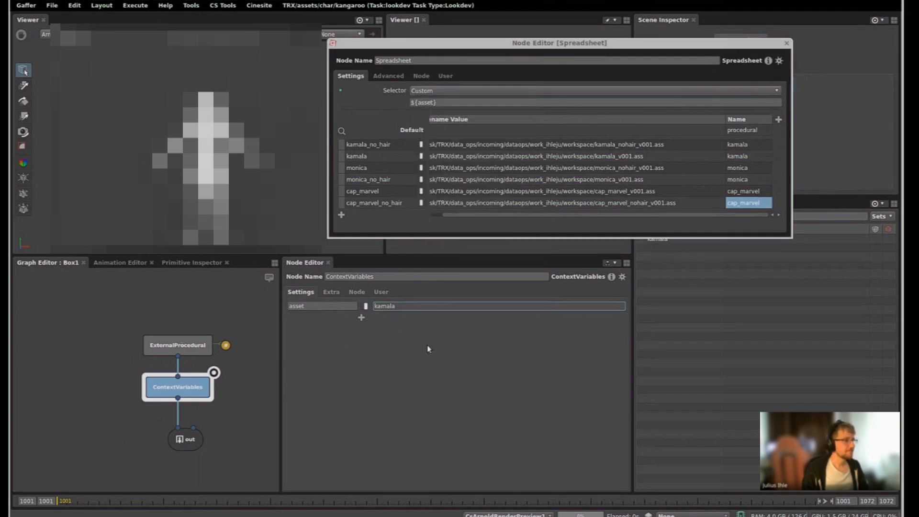
- Return to the parent graph, select Box1 and open its UI Editor
{"action": "key", "text": "Up"}
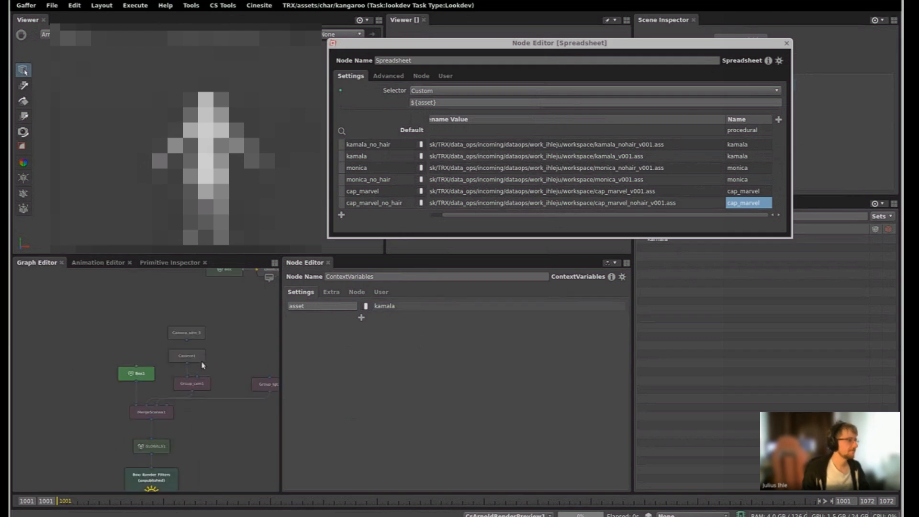
{"action": "left_click", "coordinate": [146, 375]}
{"action": "scroll", "coordinate": [146, 375], "scroll_direction": "up", "scroll_amount": 2}
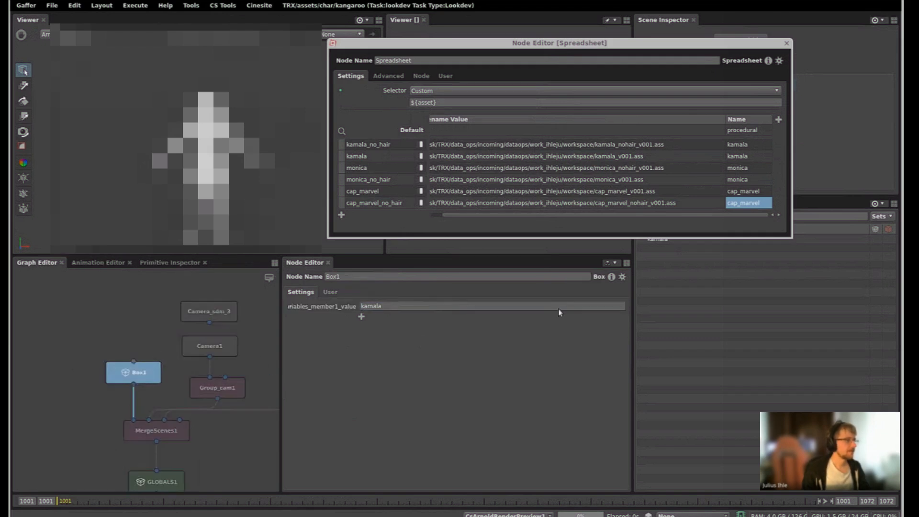
{"action": "left_click", "coordinate": [622, 276]}
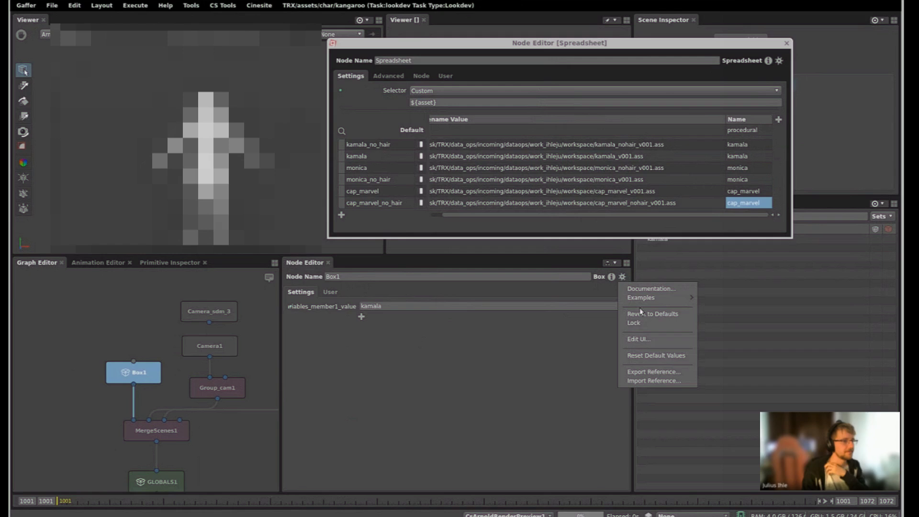
{"action": "left_click", "coordinate": [638, 339]}
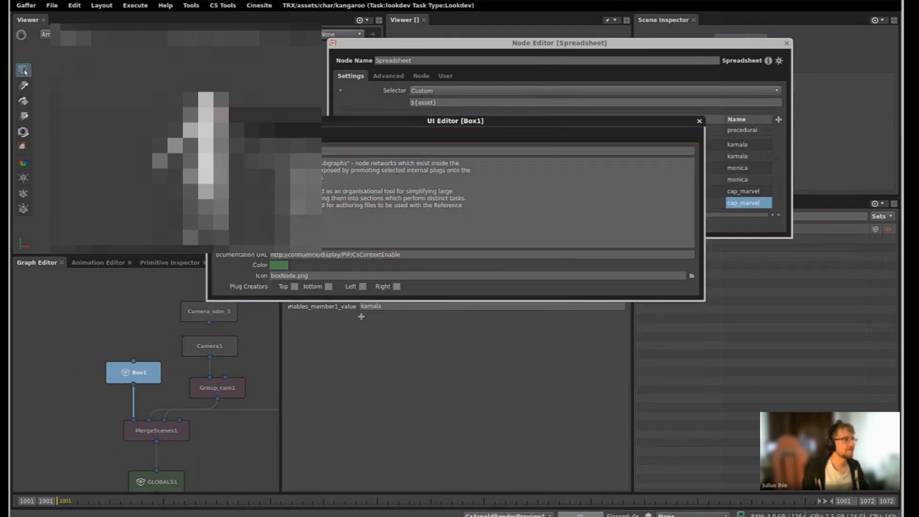
- Set the widget of Box1's variables_member1_value plug to Presets Menu and expand its Presets section
{"action": "left_click", "coordinate": [250, 137]}
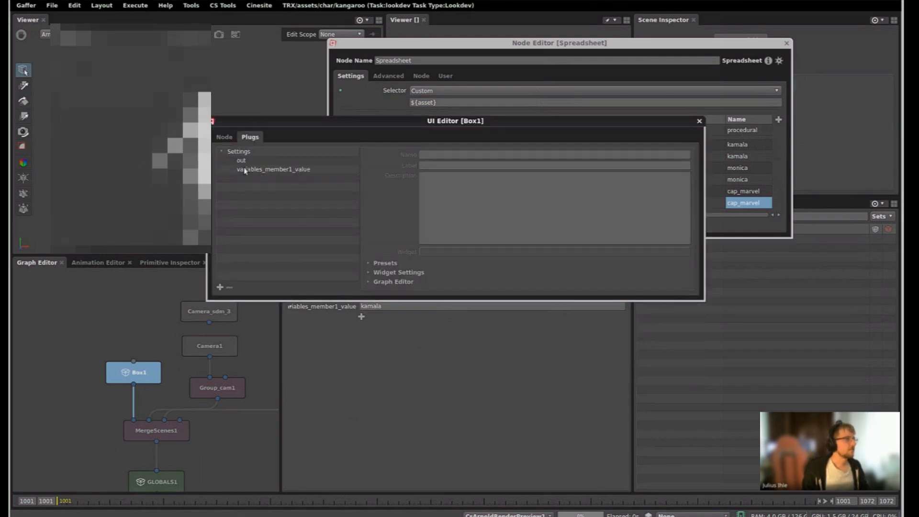
{"action": "left_click", "coordinate": [244, 169]}
{"action": "left_click", "coordinate": [384, 263]}
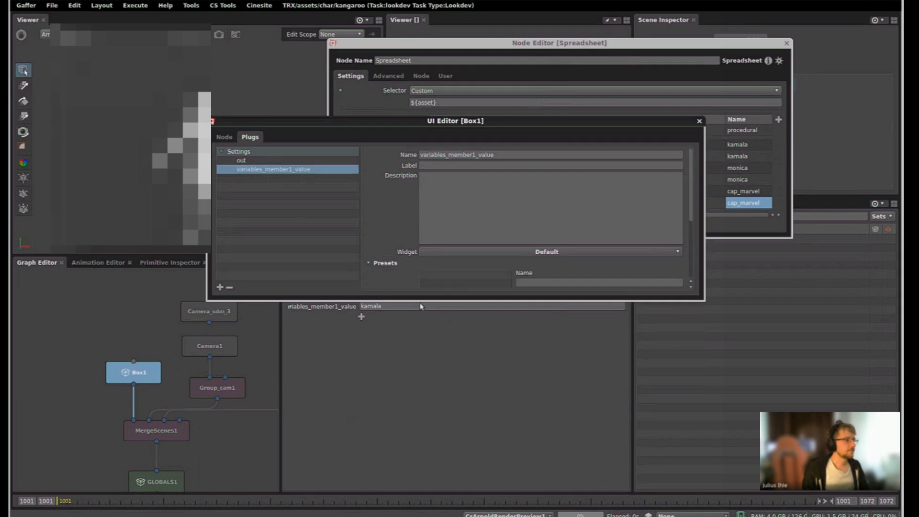
{"action": "left_click", "coordinate": [475, 254]}
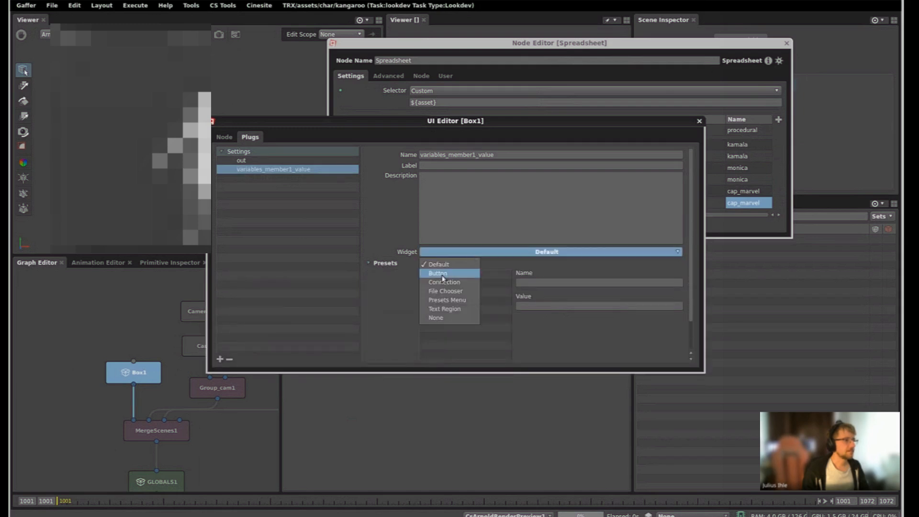
{"action": "left_click", "coordinate": [456, 300]}
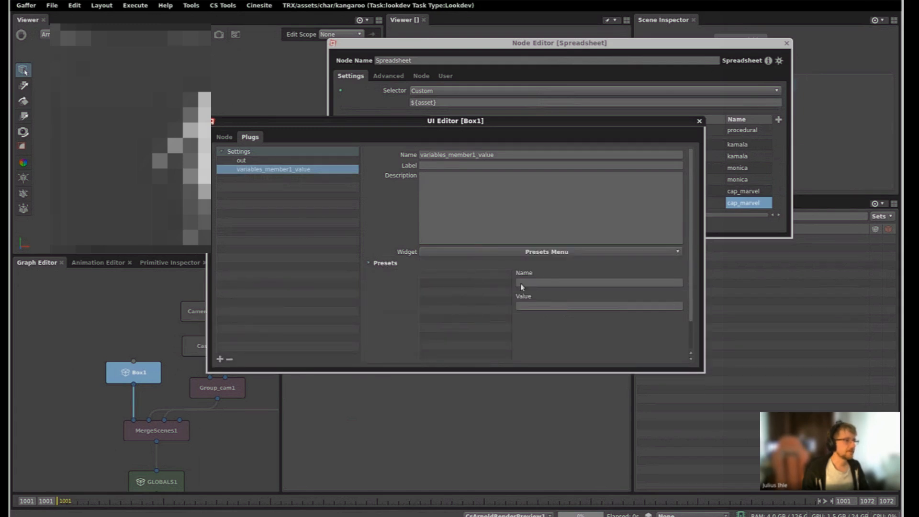
- Add two presets named Kamala Without Hair and Kamala to the variables_member1_value plug
{"action": "left_click", "coordinate": [422, 368]}
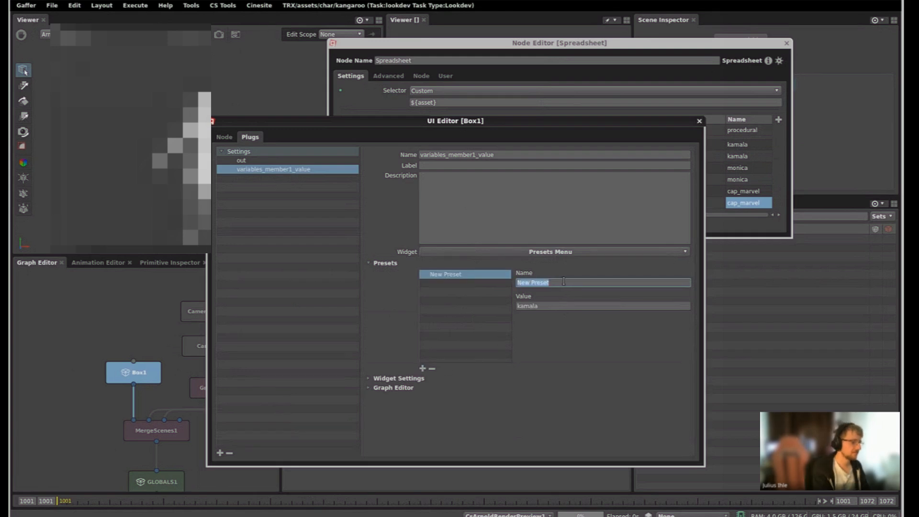
{"action": "type", "text": "kamala"}
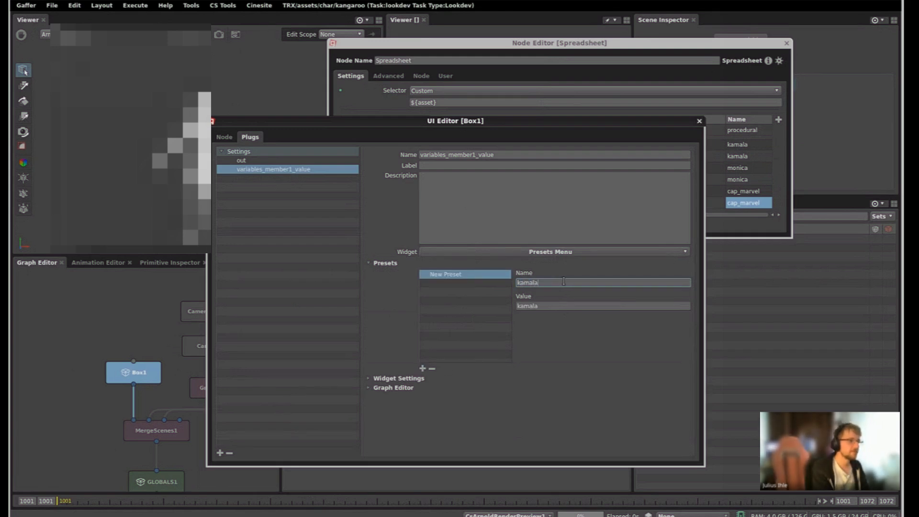
{"action": "key", "text": "ctrl+a"}
{"action": "type", "text": "Kam"}
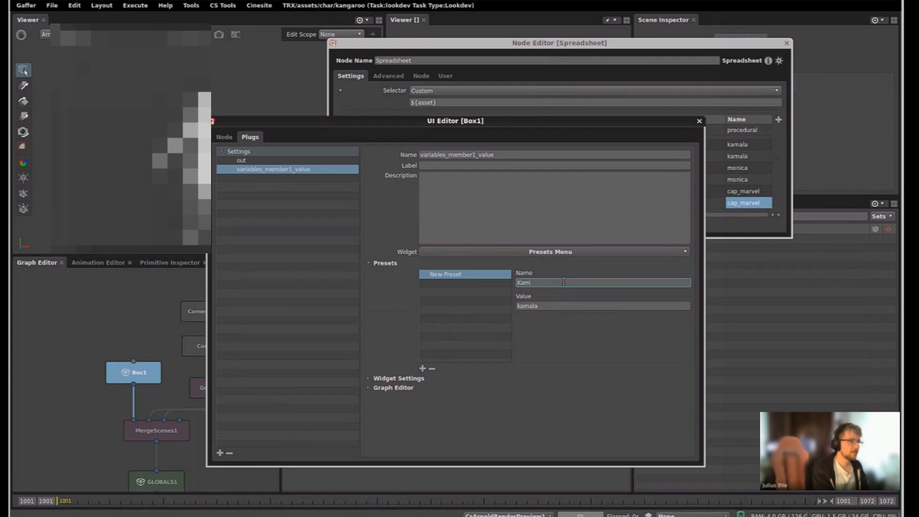
{"action": "type", "text": "ala Without Hair"}
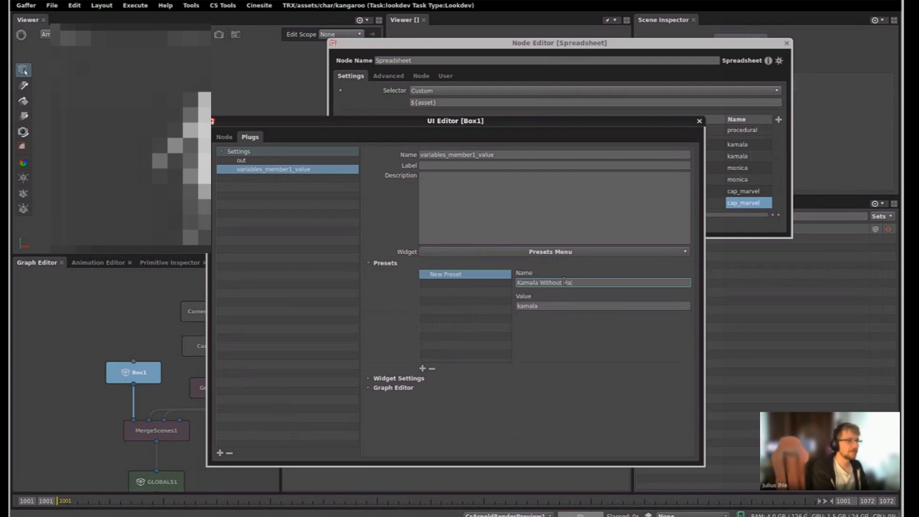
{"action": "left_click", "coordinate": [422, 368]}
{"action": "type", "text": "Kamala"}
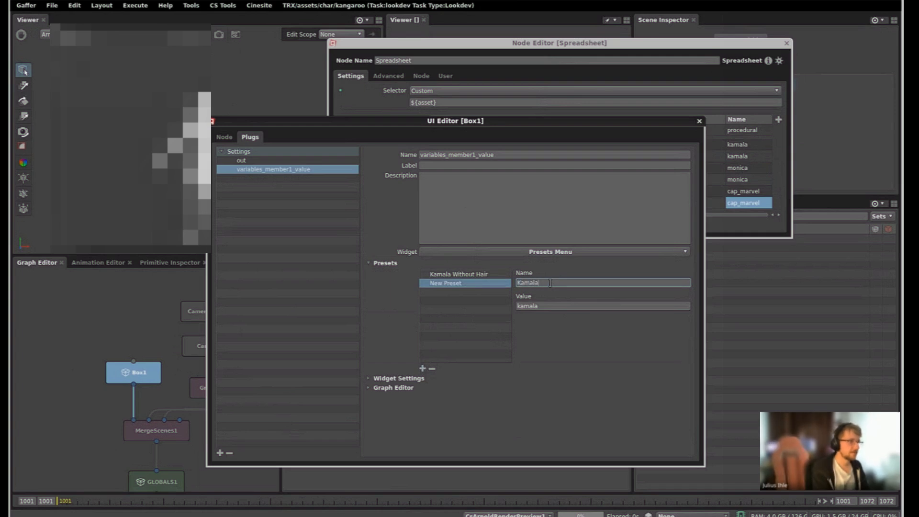
- Set the value of the Kamala Without Hair preset to kamala_no_hair, check both presets and close the UI Editor
{"action": "left_click", "coordinate": [473, 273]}
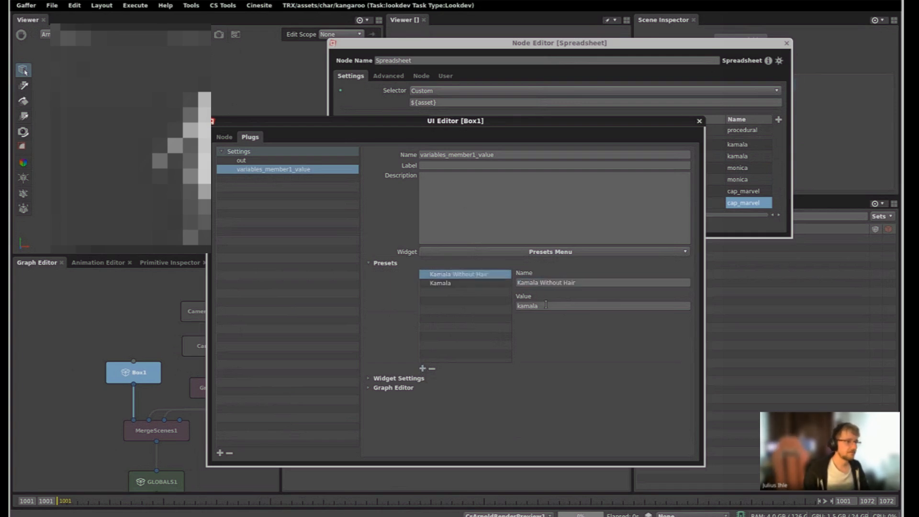
{"action": "left_click", "coordinate": [546, 305]}
{"action": "type", "text": "_no_hai"}
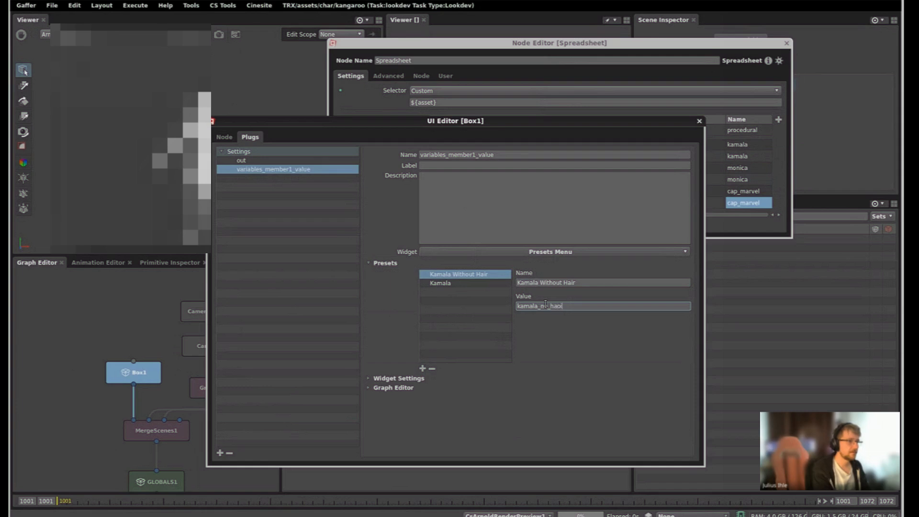
{"action": "key", "text": "BackSpace"}
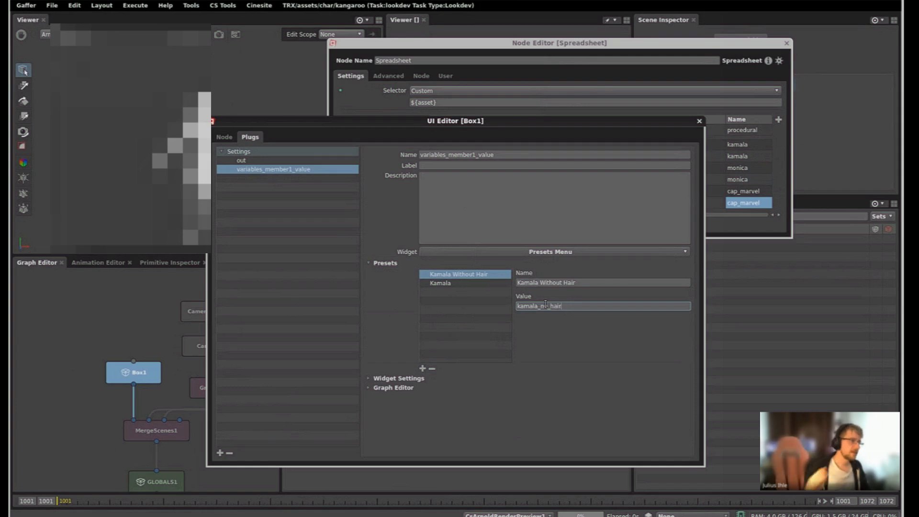
{"action": "left_click", "coordinate": [458, 282]}
{"action": "left_click", "coordinate": [461, 274]}
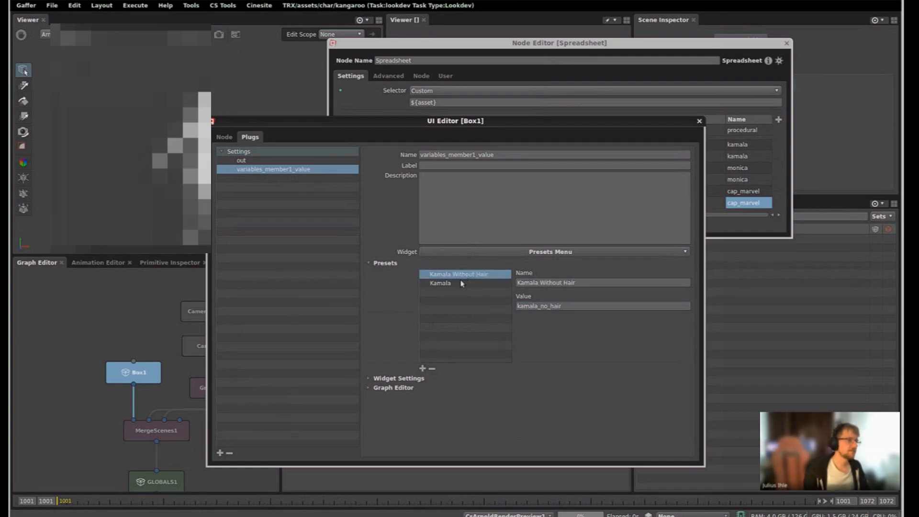
{"action": "left_click", "coordinate": [460, 282]}
{"action": "left_click", "coordinate": [466, 274]}
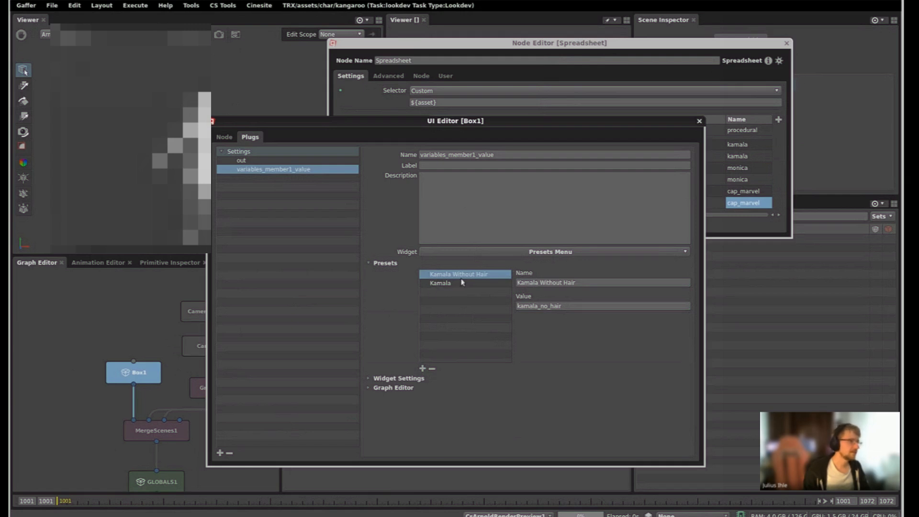
{"action": "left_click", "coordinate": [698, 121]}
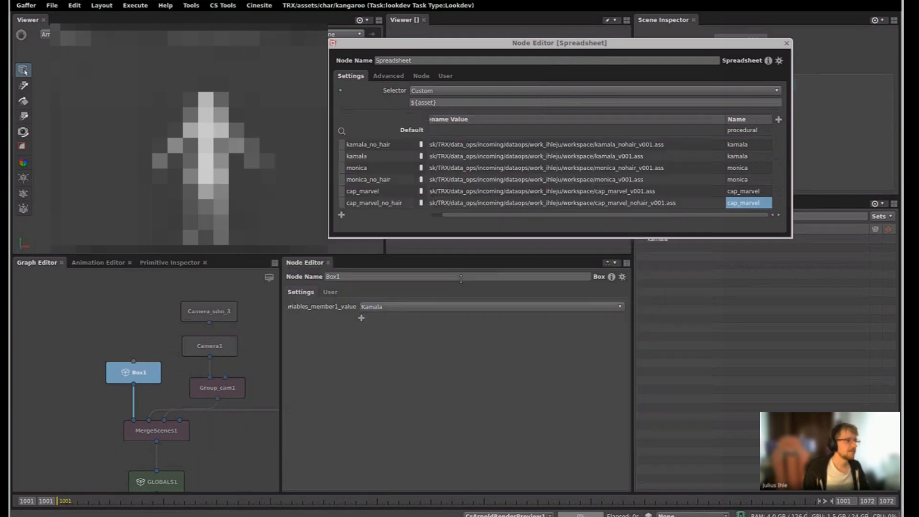
- Try the promoted preset menu on Box1 by choosing Kamala Without Hair
{"action": "left_click", "coordinate": [401, 307]}
{"action": "left_click", "coordinate": [396, 320]}
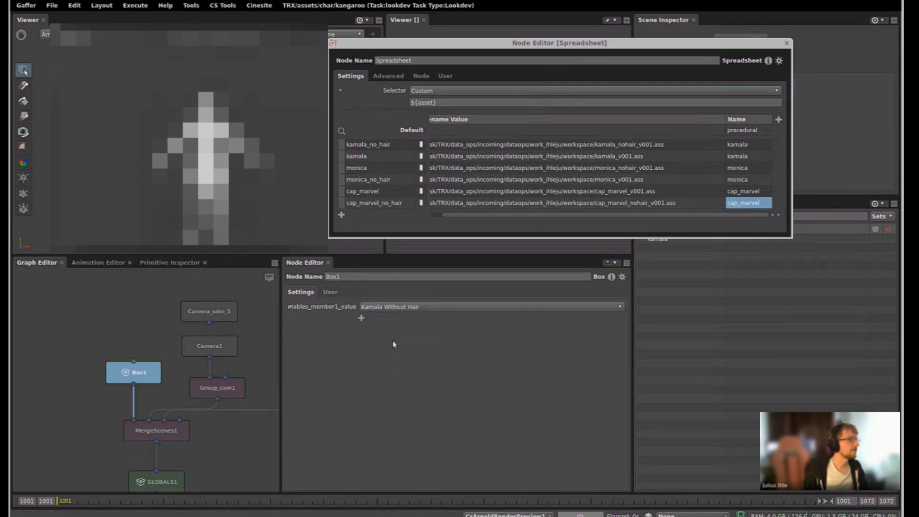
{"action": "left_click", "coordinate": [404, 307]}
{"action": "left_click", "coordinate": [382, 355]}
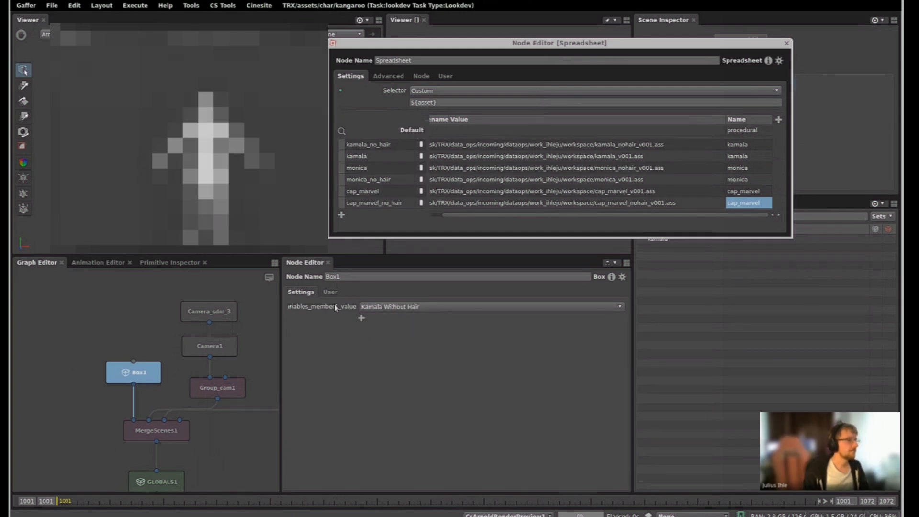
- Rename Box1's variables_member1_value plug to Asset and set it to the Kamala preset
{"action": "double_click", "coordinate": [335, 306]}
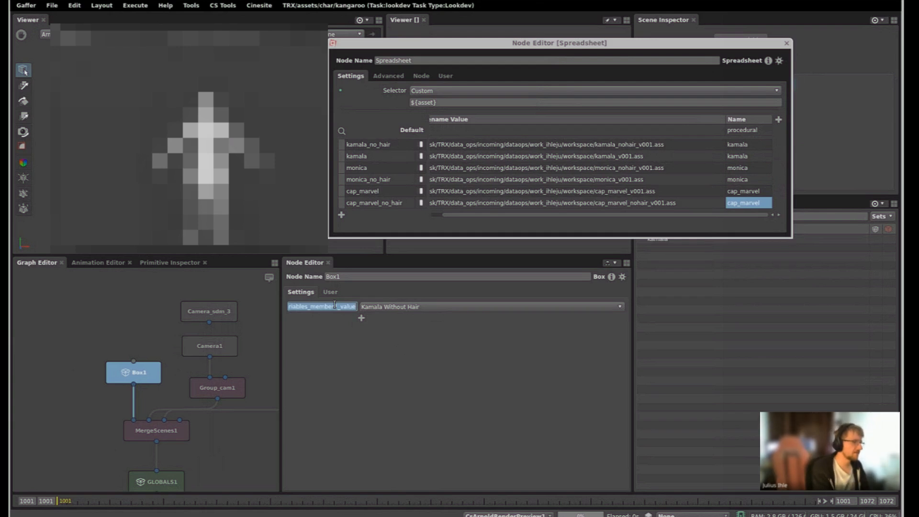
{"action": "type", "text": "Asset"}
{"action": "key", "text": "Return"}
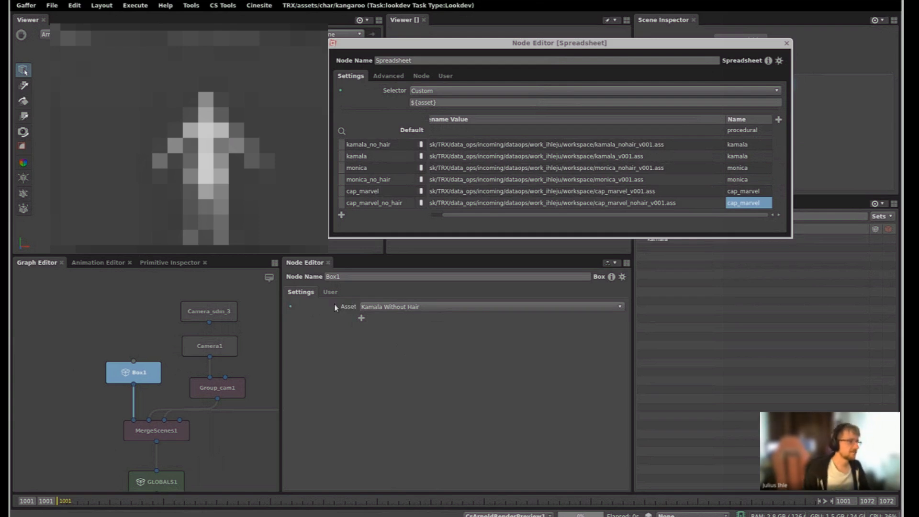
{"action": "left_click", "coordinate": [411, 307]}
{"action": "left_click", "coordinate": [387, 329]}
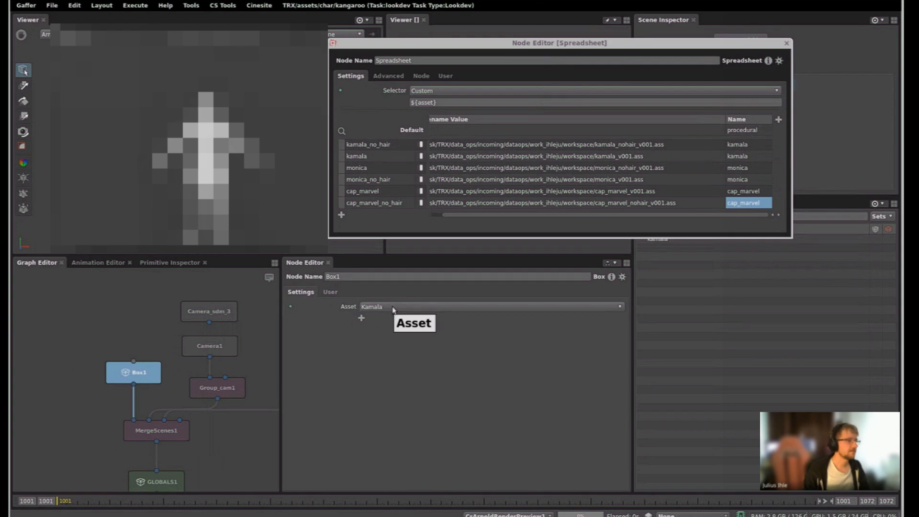
- Reopen Box1's UI Editor and expand the Presets section of the Asset plug
{"action": "left_click", "coordinate": [622, 276]}
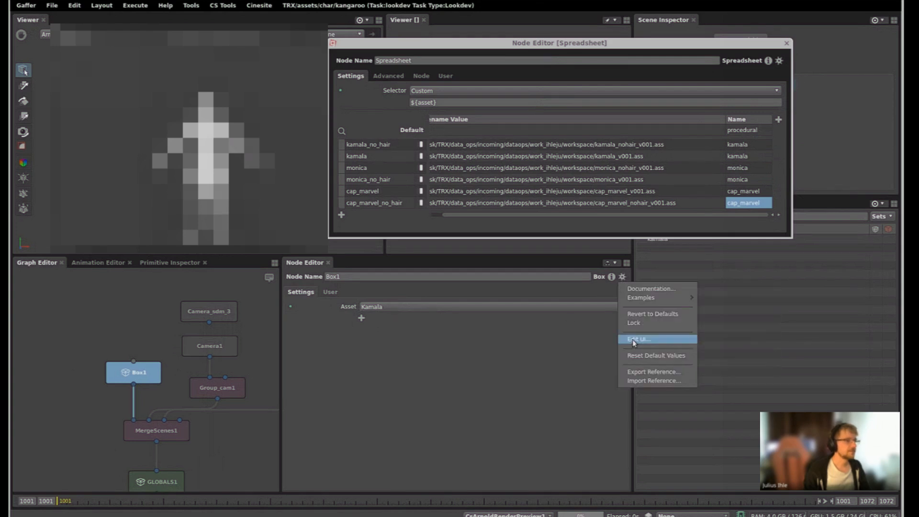
{"action": "left_click", "coordinate": [636, 343]}
{"action": "left_click", "coordinate": [249, 137]}
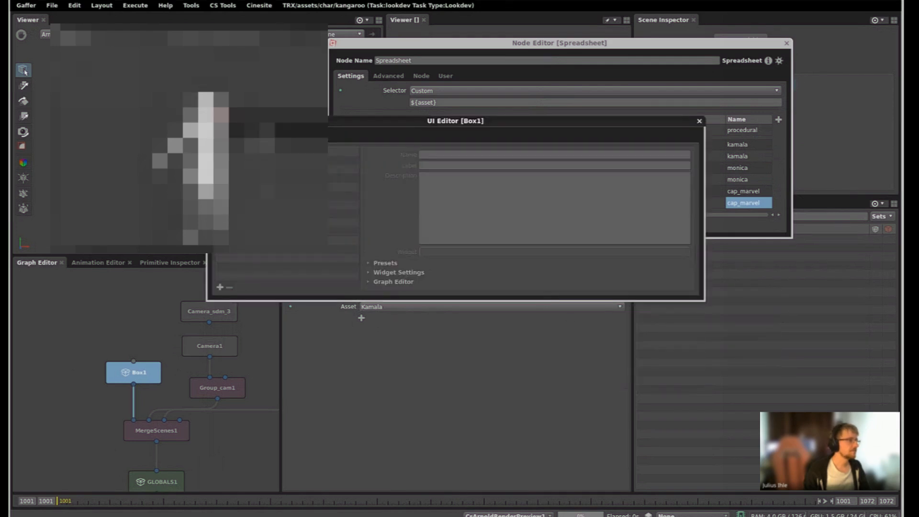
{"action": "left_click", "coordinate": [242, 161]}
{"action": "left_click", "coordinate": [243, 169]}
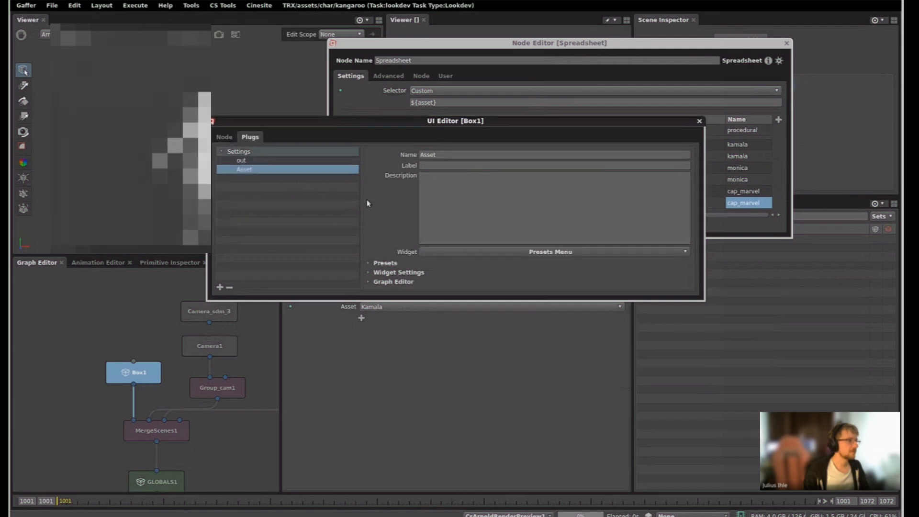
{"action": "left_click", "coordinate": [387, 263]}
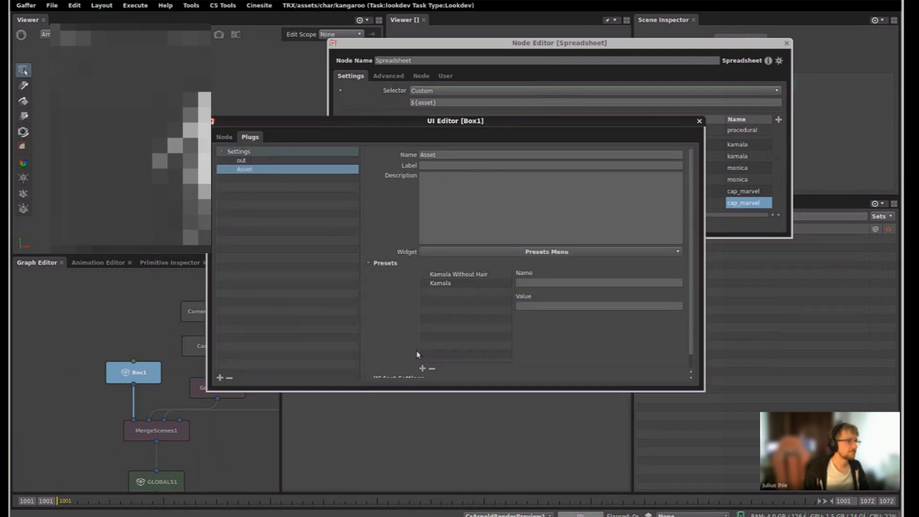
- Add a preset named Monica with the value monica to the Asset plug and close the UI Editor
{"action": "left_click", "coordinate": [422, 368]}
{"action": "type", "text": "Monica"}
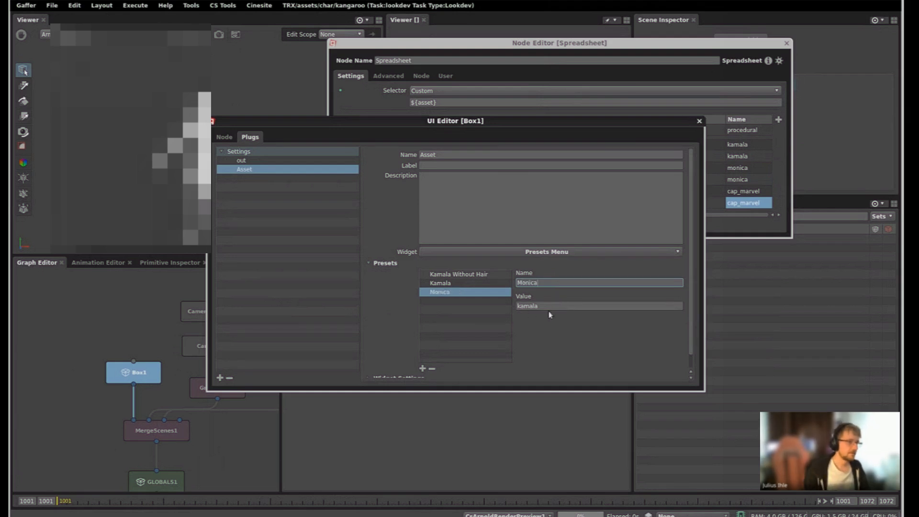
{"action": "left_click", "coordinate": [554, 306]}
{"action": "type", "text": "monica"}
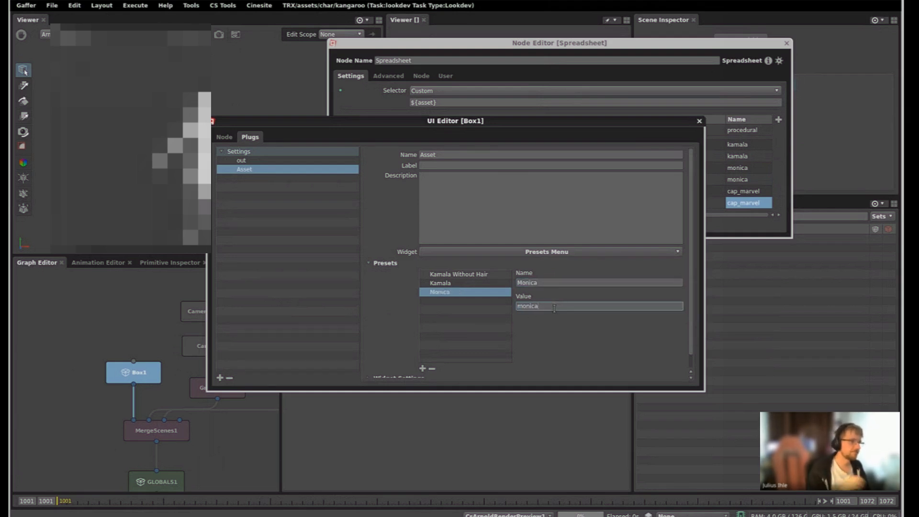
{"action": "key", "text": "Escape"}
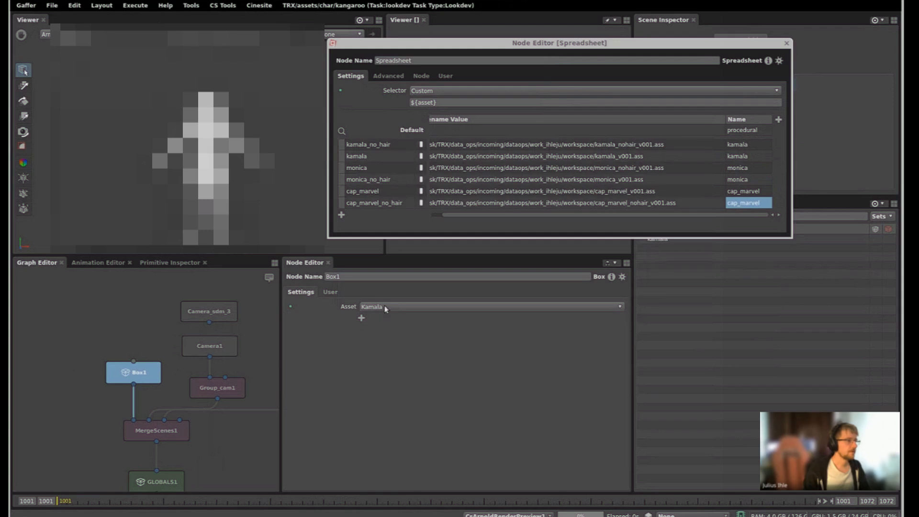
- Focus Box1, close the floating Spreadsheet editor and set Box1's Asset to Monica
{"action": "left_click", "coordinate": [166, 356]}
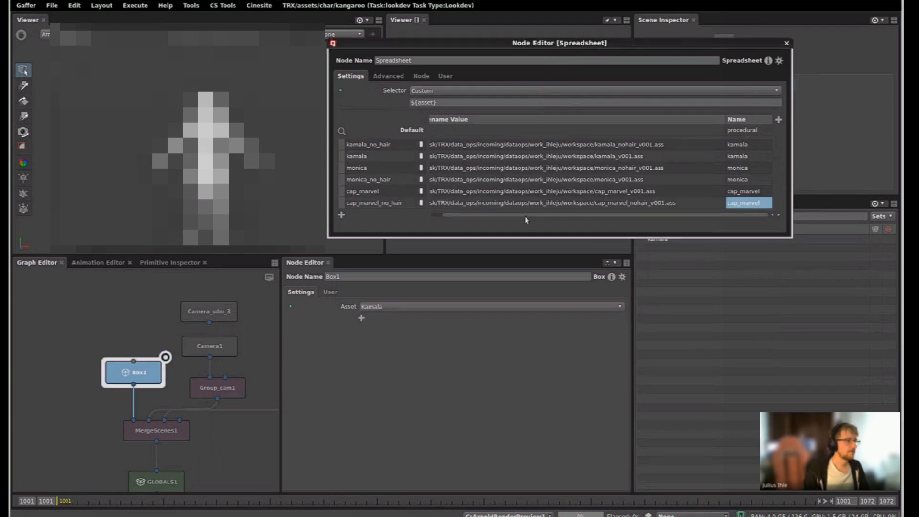
{"action": "key", "text": "Escape"}
{"action": "left_click", "coordinate": [393, 307]}
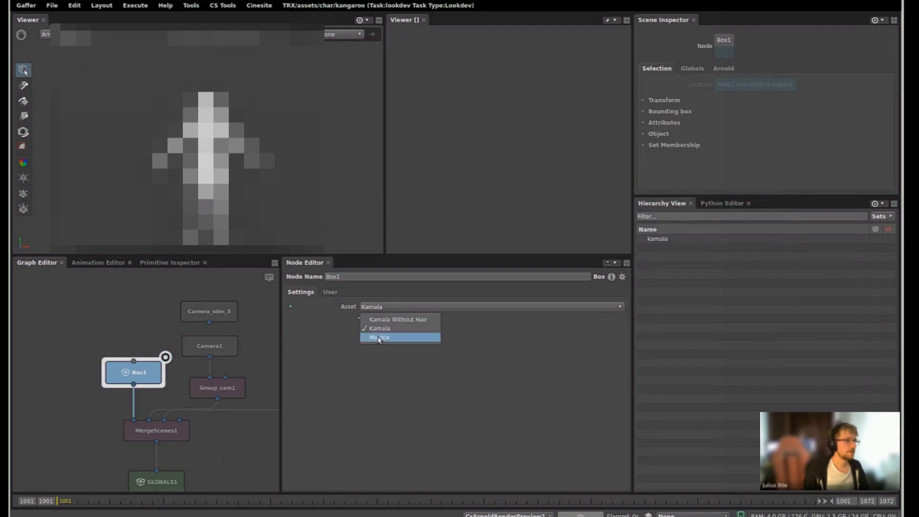
{"action": "left_click", "coordinate": [375, 338]}
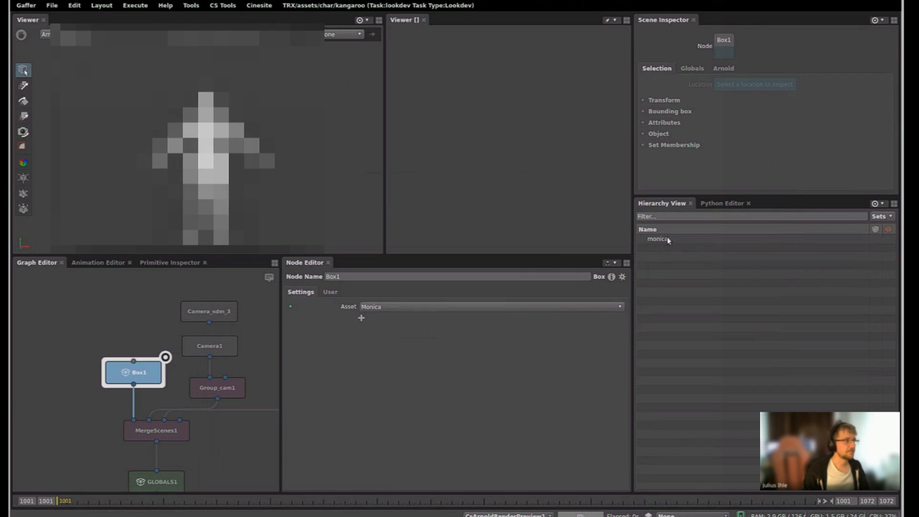
- Test Box1's Asset menu by switching to Kamala Without Hair, to Monica, and back to Kamala Without Hair
{"action": "left_click", "coordinate": [412, 308]}
{"action": "left_click", "coordinate": [403, 316]}
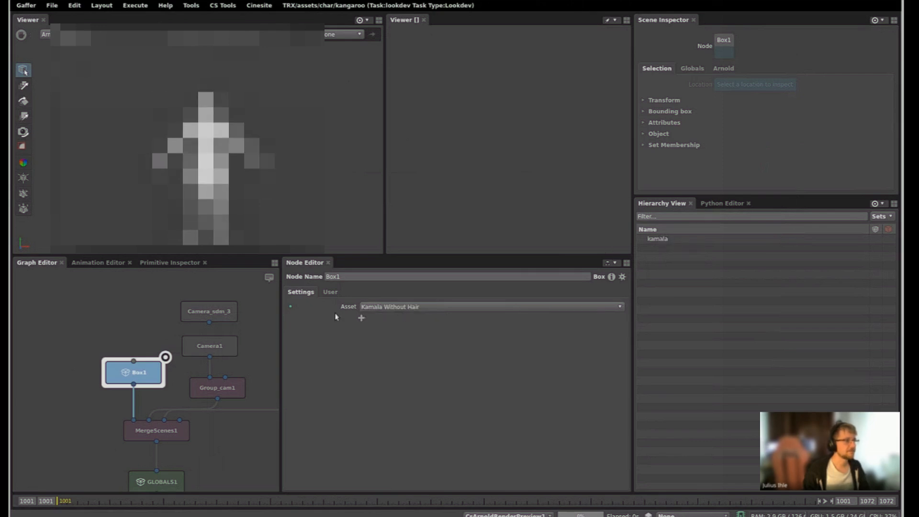
{"action": "left_click", "coordinate": [372, 307]}
{"action": "left_click", "coordinate": [371, 337]}
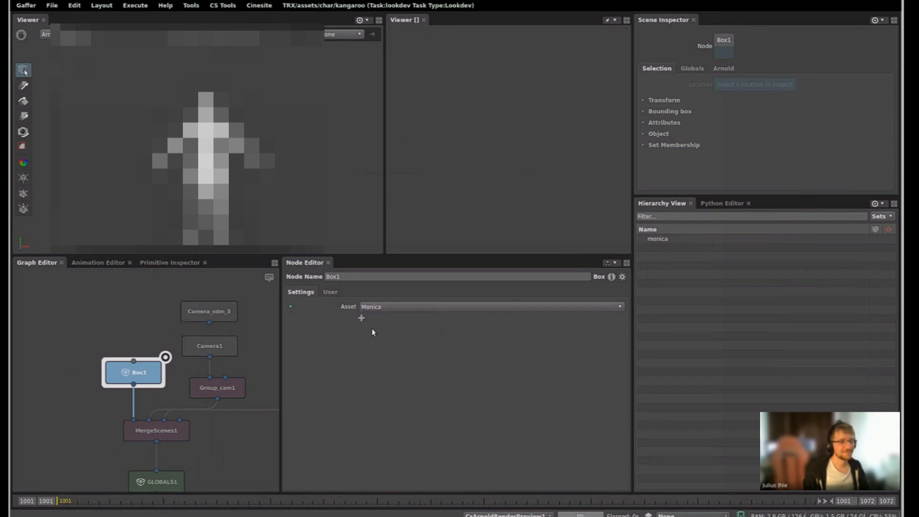
{"action": "left_click", "coordinate": [384, 307]}
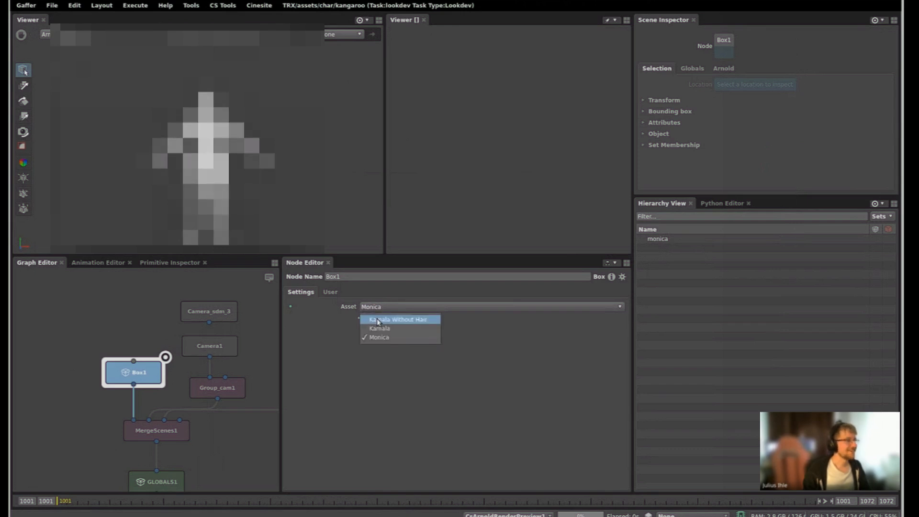
{"action": "left_click", "coordinate": [382, 317]}
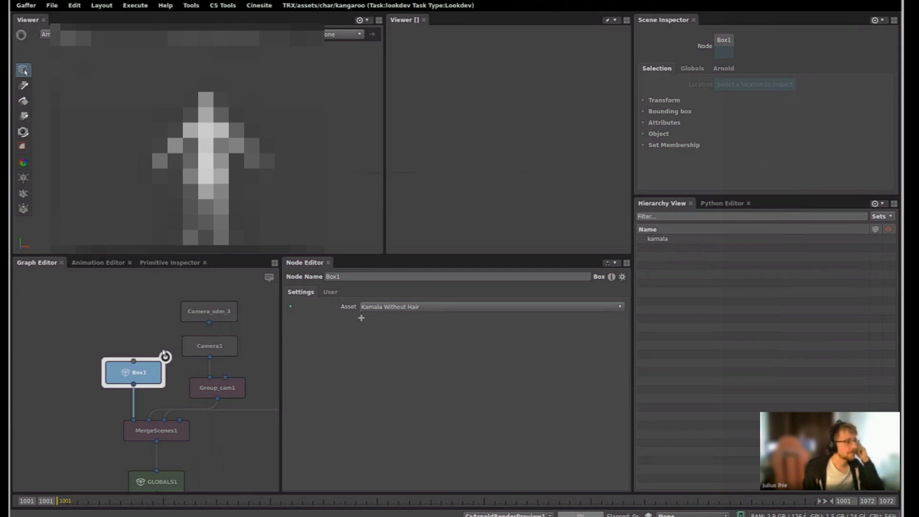
- Look at the nodes inside Box1, then return to the parent graph and view the nodes downstream of it
{"action": "middle_click_drag", "start_coordinate": [165, 334], "coordinate": [159, 331]}
{"action": "double_click", "coordinate": [139, 368]}
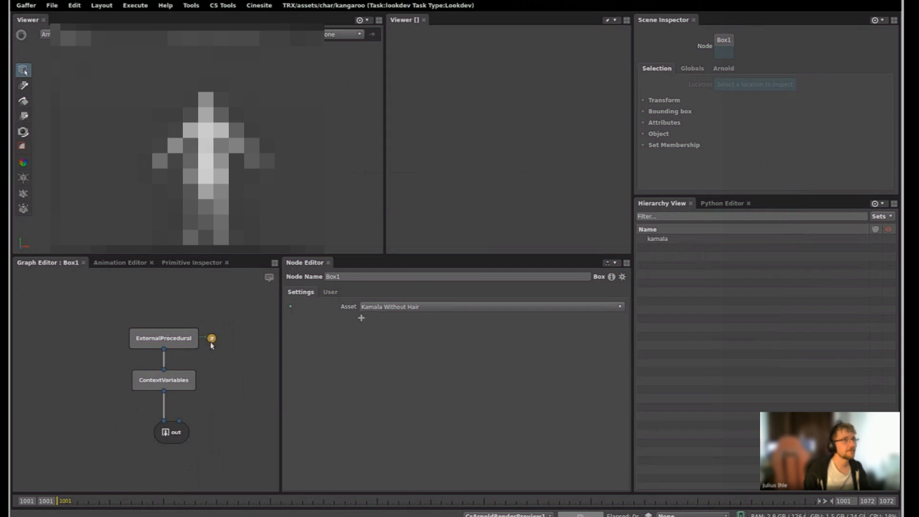
{"action": "middle_click_drag", "start_coordinate": [218, 369], "coordinate": [205, 346]}
{"action": "key", "text": "Up"}
{"action": "scroll", "coordinate": [210, 348], "scroll_direction": "down", "scroll_amount": 4}
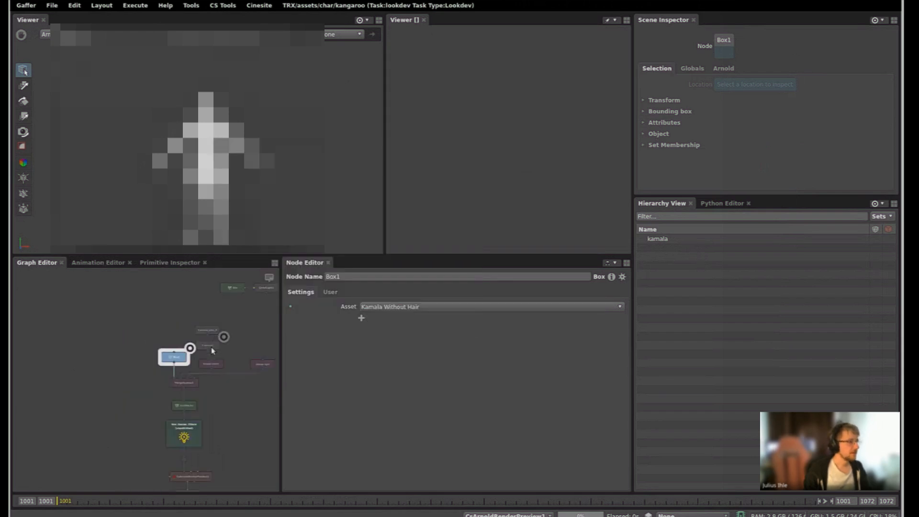
{"action": "middle_click_drag", "start_coordinate": [235, 401], "coordinate": [225, 379]}
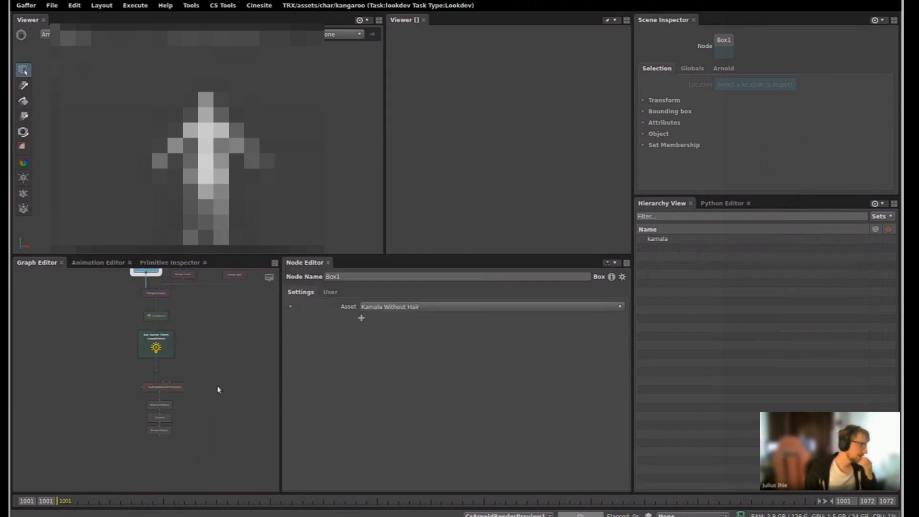
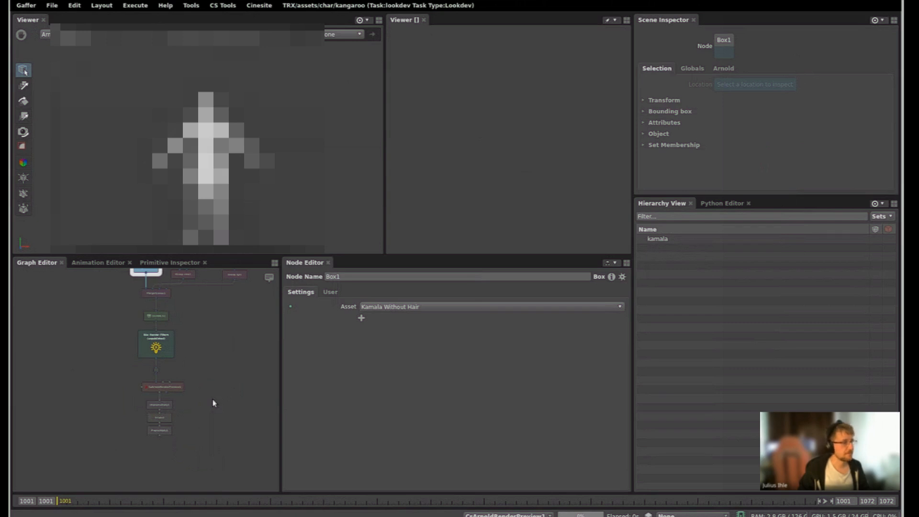
- Switch to the file manager, open the movie_refs folder and look through its original and clean EXR reference images
{"action": "key", "text": "alt+Tab"}
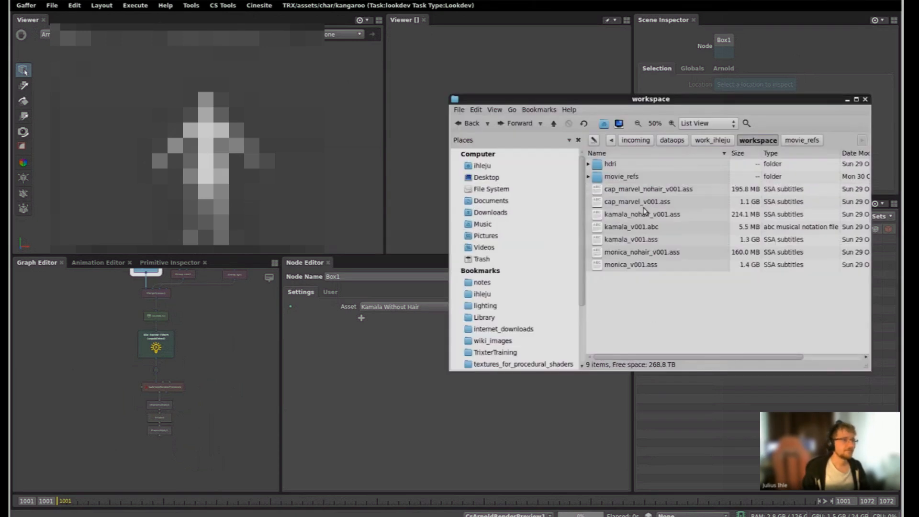
{"action": "double_click", "coordinate": [629, 178]}
{"action": "left_click", "coordinate": [658, 166]}
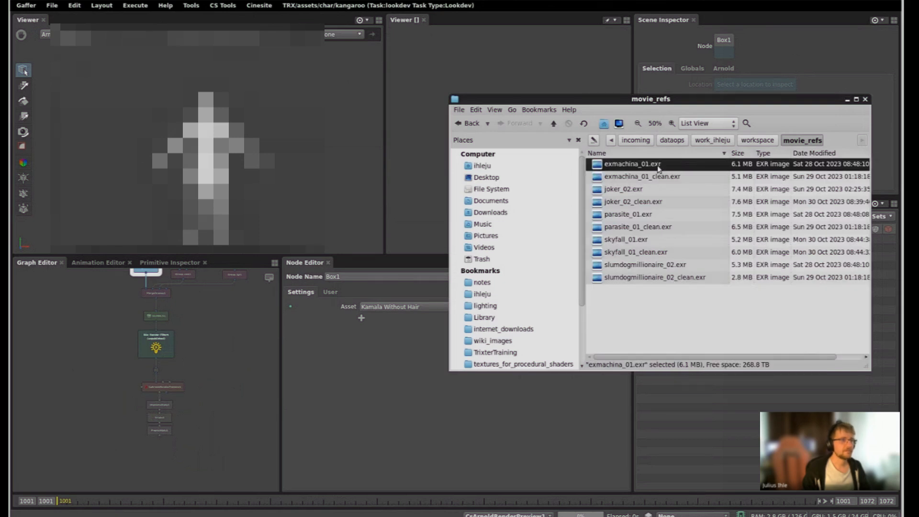
{"action": "key", "text": "Down"}
{"action": "key", "text": "Down"}
{"action": "key", "text": "Down"}
{"action": "key", "text": "Down"}
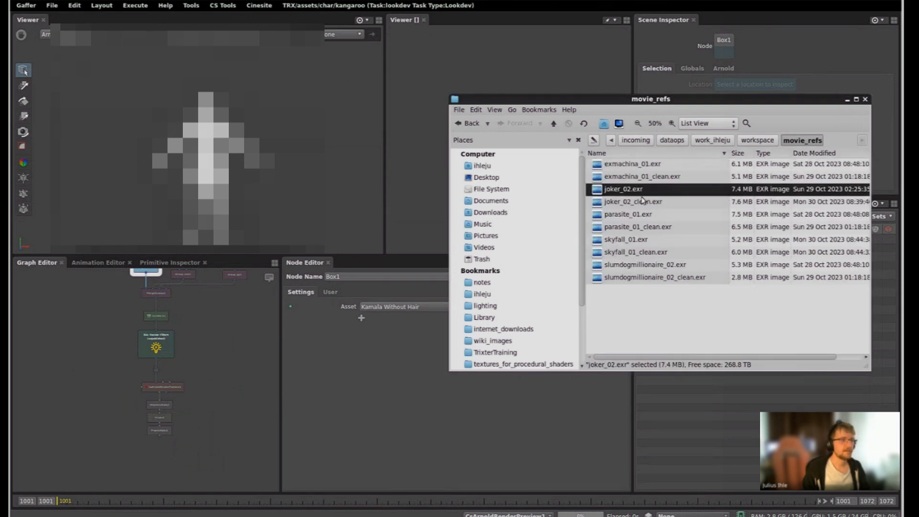
{"action": "key", "text": "Down"}
{"action": "key", "text": "Down"}
{"action": "key", "text": "Down"}
{"action": "key", "text": "Down"}
{"action": "key", "text": "Down"}
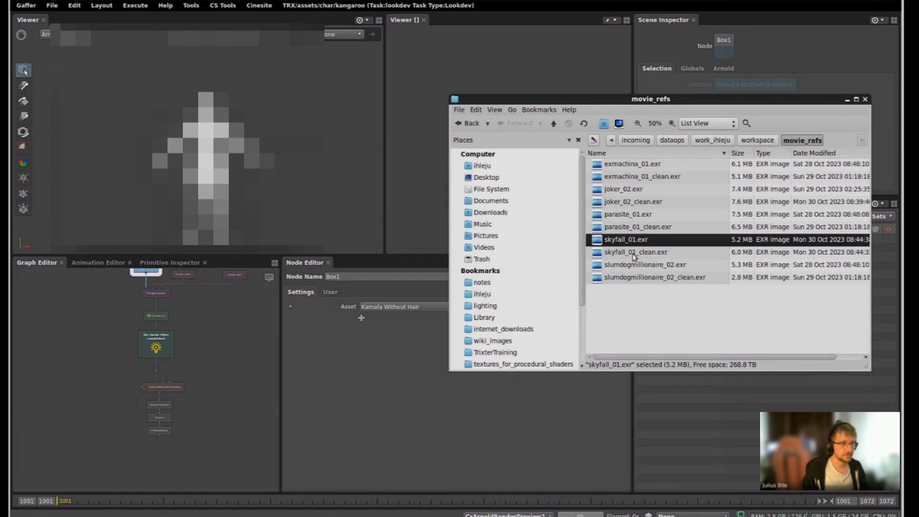
{"action": "key", "text": "Up"}
{"action": "key", "text": "Up"}
{"action": "key", "text": "Up"}
{"action": "key", "text": "Up"}
{"action": "key", "text": "Up"}
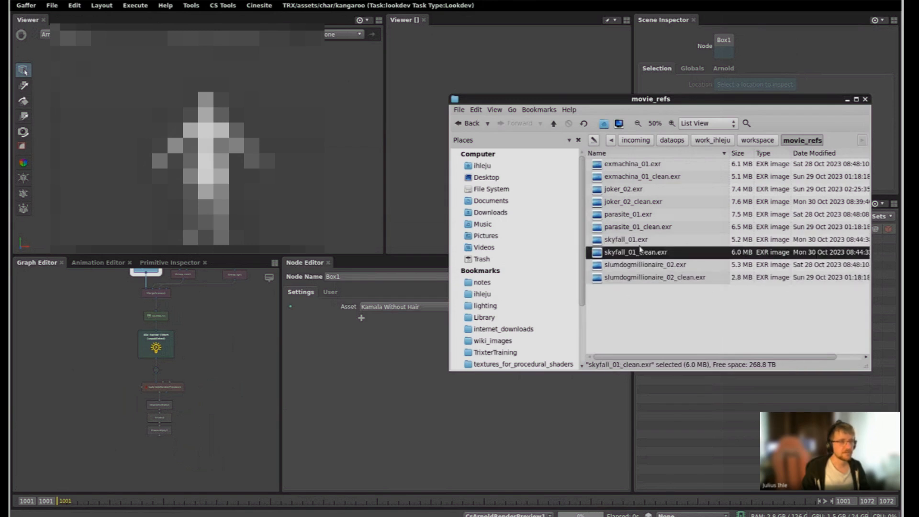
{"action": "key", "text": "Up"}
{"action": "key", "text": "Up"}
{"action": "key", "text": "Up"}
{"action": "key", "text": "Up"}
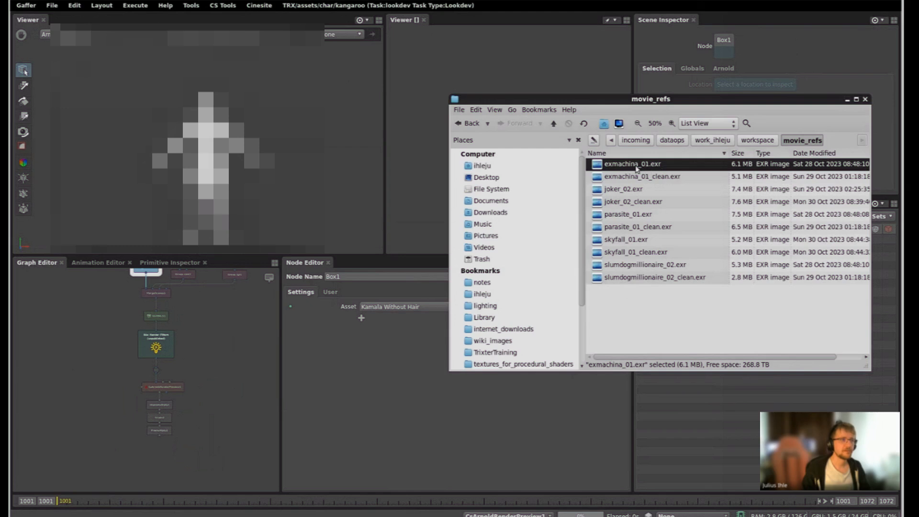
- Compare the exmachina_01_clean.exr and exmachina_01.exr entries and copy the exmachina_01.exr file
{"action": "left_click", "coordinate": [656, 182]}
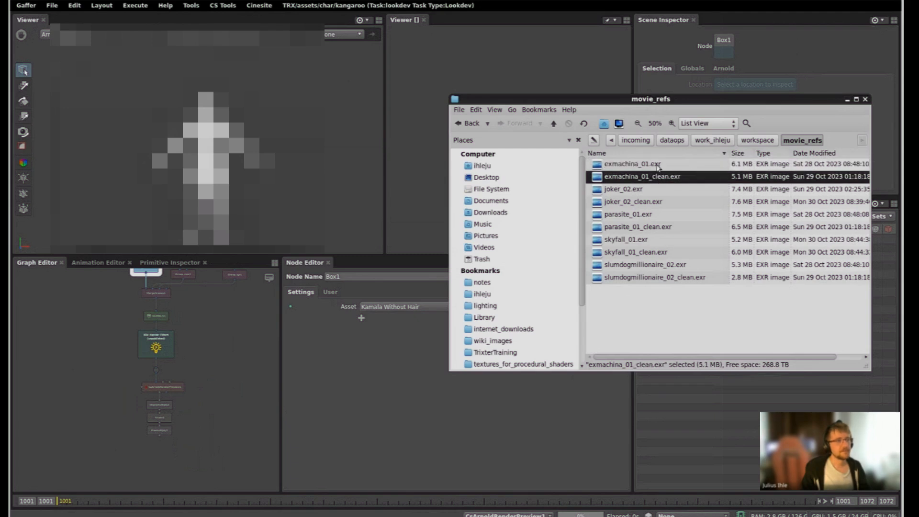
{"action": "left_click", "coordinate": [656, 165]}
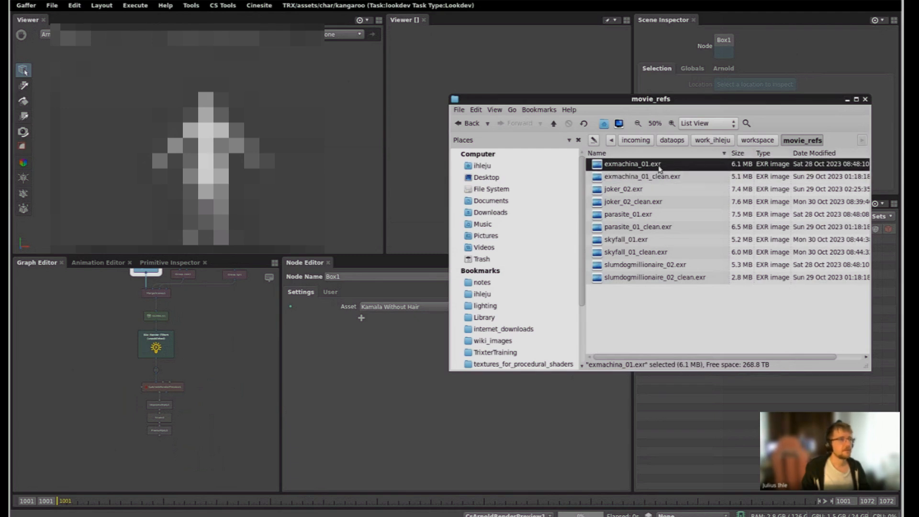
{"action": "key", "text": "ctrl+c"}
- Return to Gaffer, add an ImageReader beside the render nodes, focus it and paste the copied exmachina_01.exr path as its File Name
{"action": "left_click", "coordinate": [219, 413]}
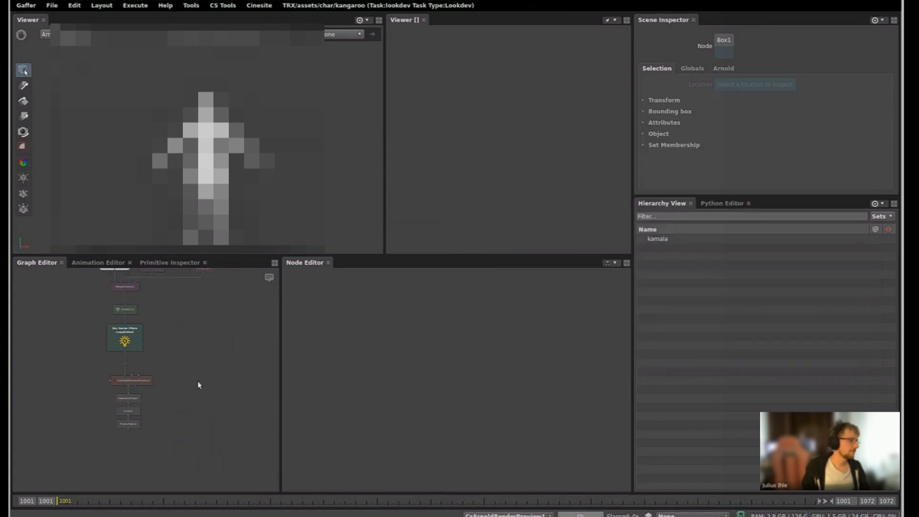
{"action": "key", "text": "Tab"}
{"action": "type", "text": "imagere"}
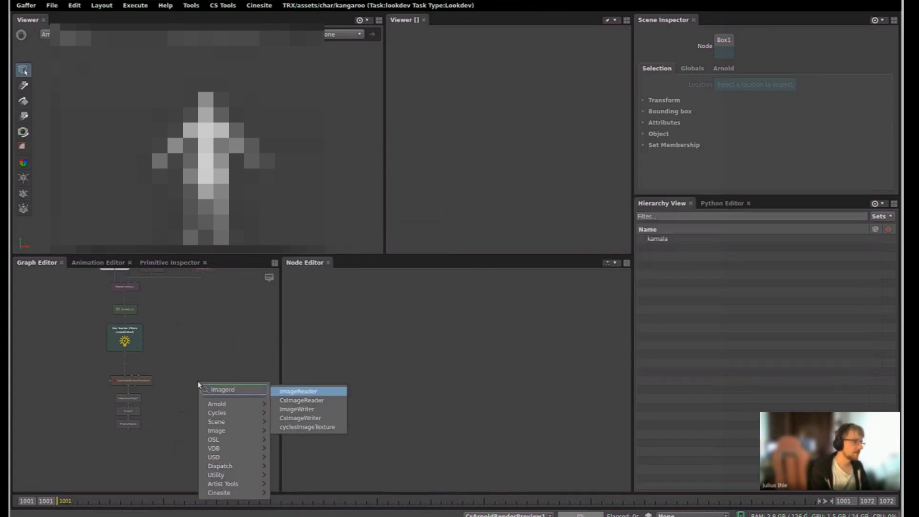
{"action": "key", "text": "Return"}
{"action": "left_click", "coordinate": [213, 372]}
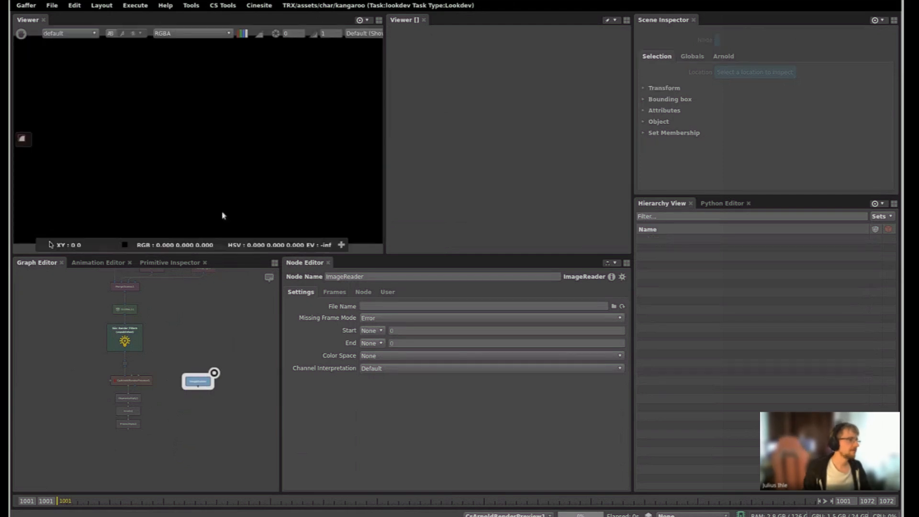
{"action": "key", "text": "ctrl+v"}
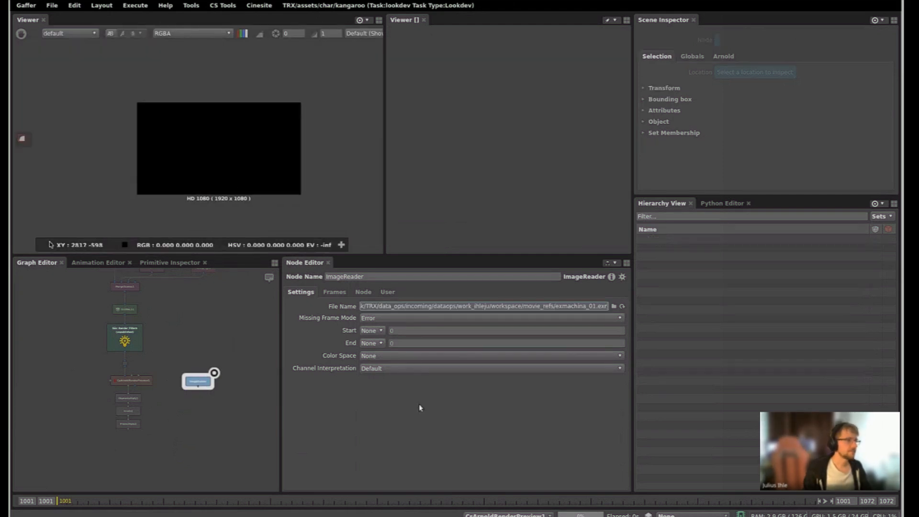
{"action": "key", "text": "Return"}
{"action": "scroll", "coordinate": [273, 158], "scroll_direction": "up", "scroll_amount": 2}
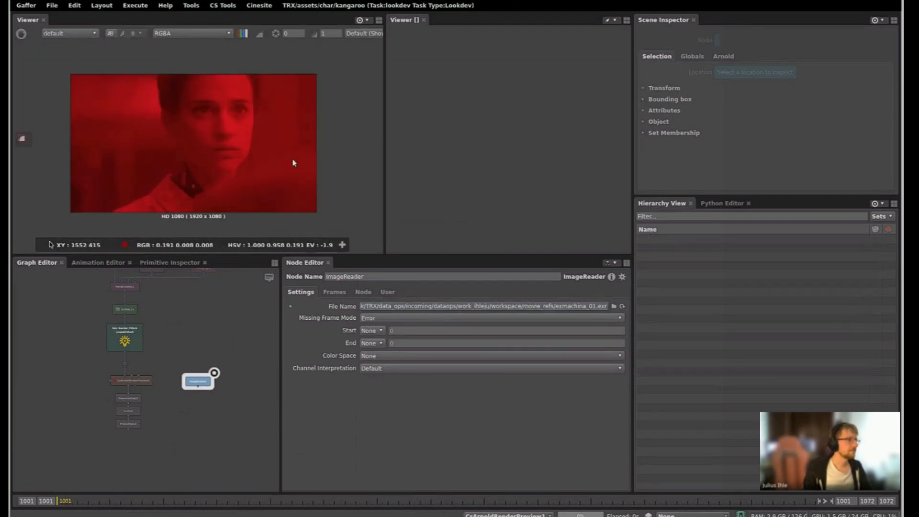
- Point the ImageReader's File Name to exmachina_01_clean.exr
{"action": "left_click", "coordinate": [595, 306]}
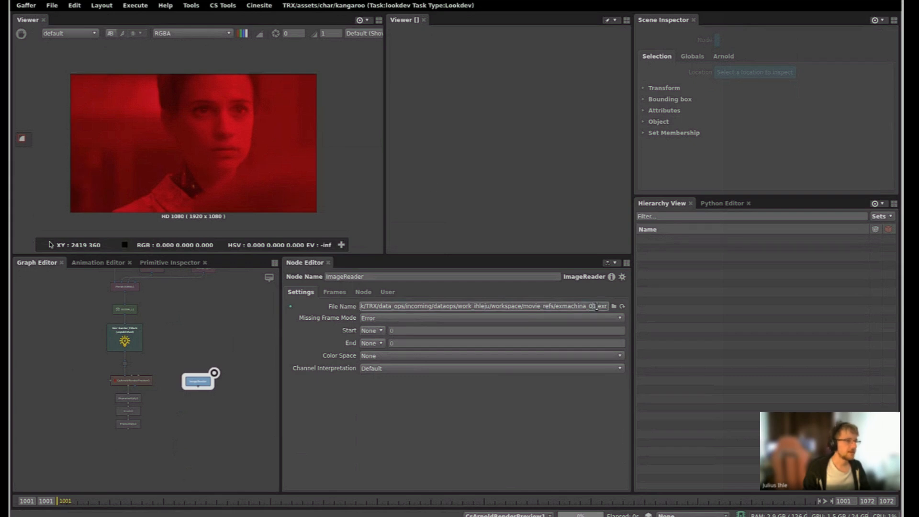
{"action": "type", "text": "_clean"}
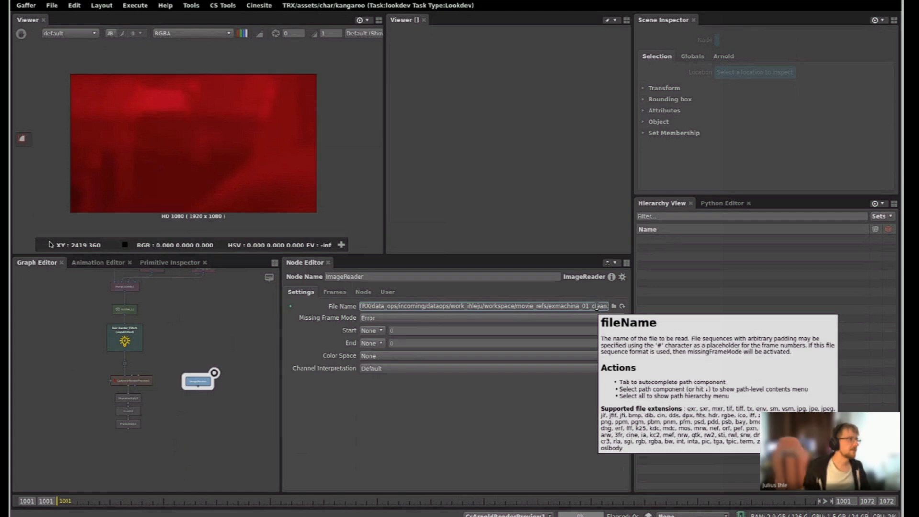
{"action": "left_click", "coordinate": [503, 444]}
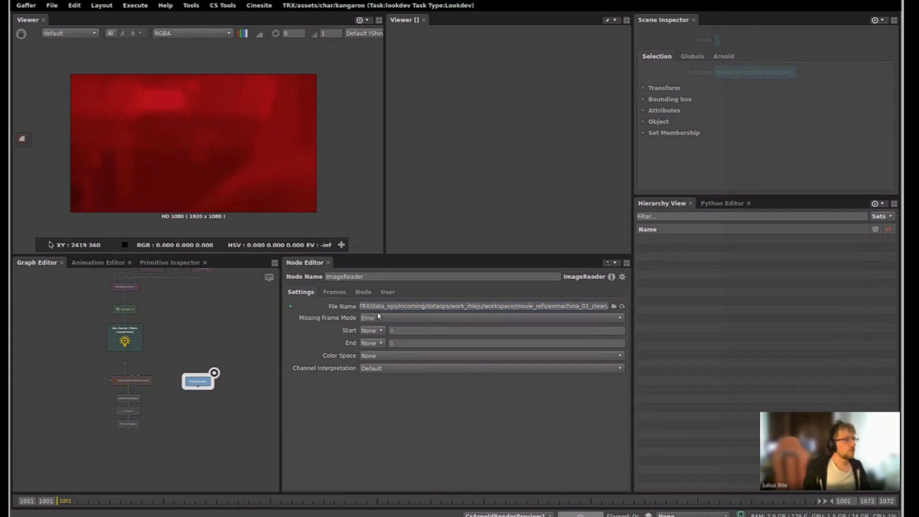
- Add a Dot node connected to the ImageReader's output
{"action": "scroll", "coordinate": [193, 381], "scroll_direction": "up", "scroll_amount": 5}
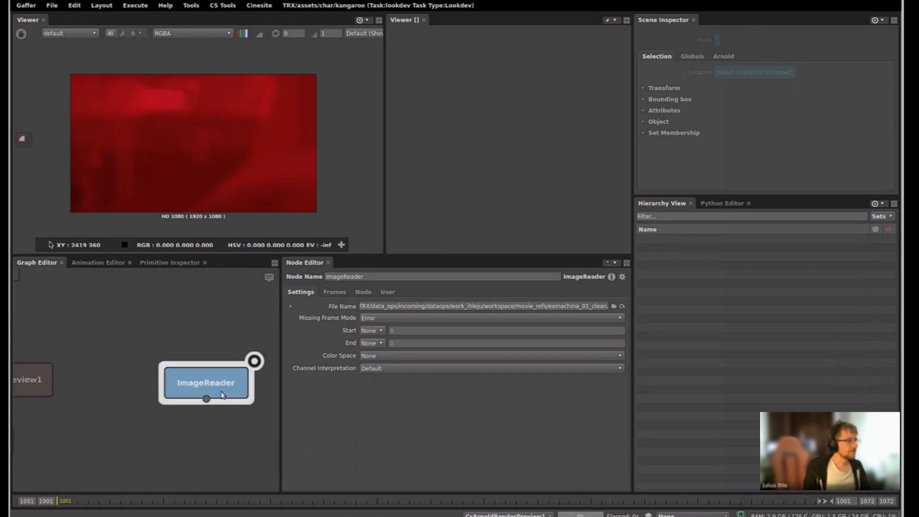
{"action": "key", "text": "Tab"}
{"action": "type", "text": "dot"}
{"action": "key", "text": "Return"}
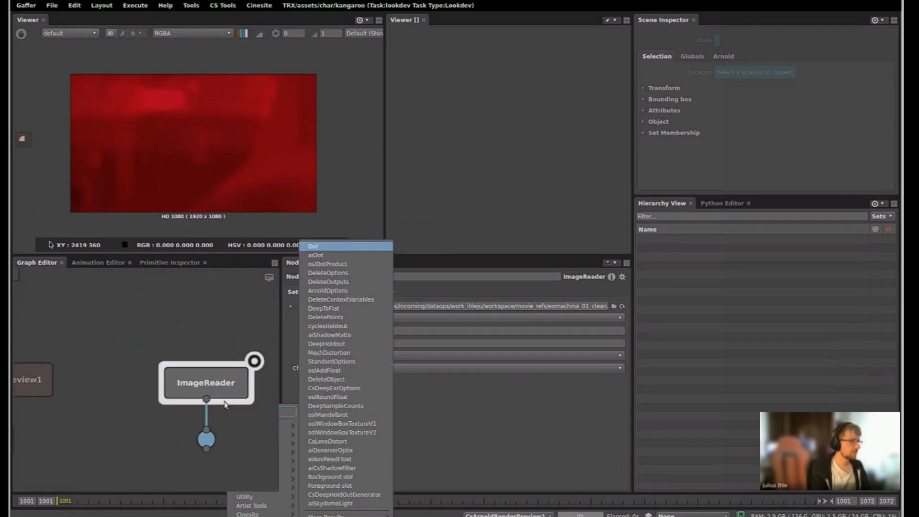
- Wrap the ImageReader in a new Box and enter that Box
{"action": "left_click", "coordinate": [220, 371]}
{"action": "key", "text": "Tab"}
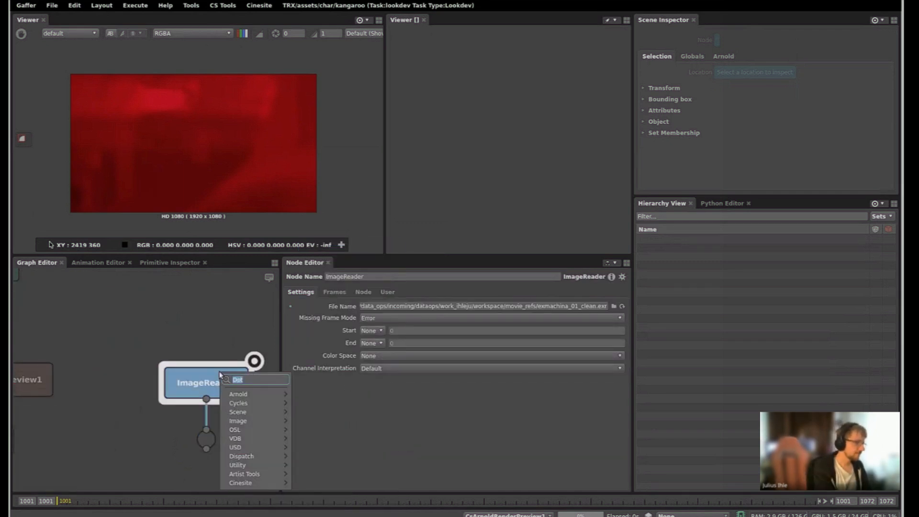
{"action": "type", "text": "box"}
{"action": "key", "text": "Return"}
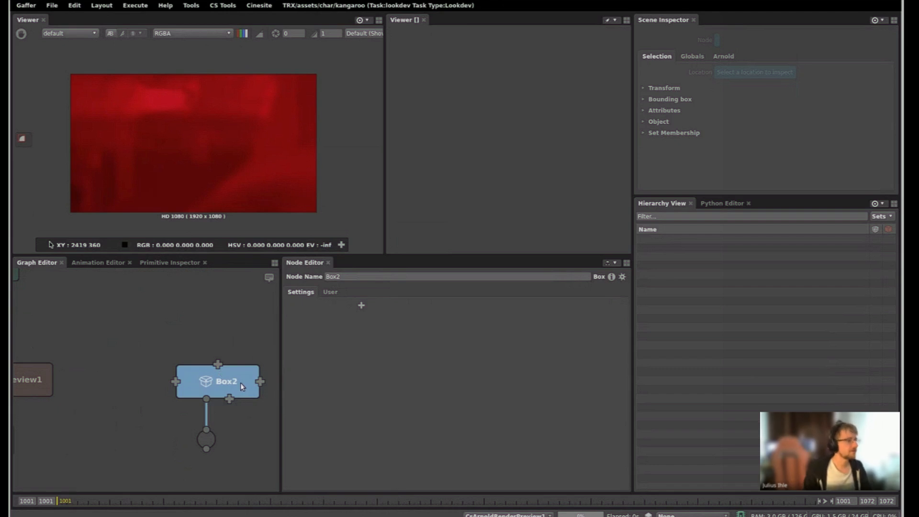
{"action": "key", "text": "Down"}
{"action": "middle_click_drag", "start_coordinate": [275, 385], "coordinate": [230, 393]}
{"action": "scroll", "coordinate": [234, 391], "scroll_direction": "up", "scroll_amount": 6}
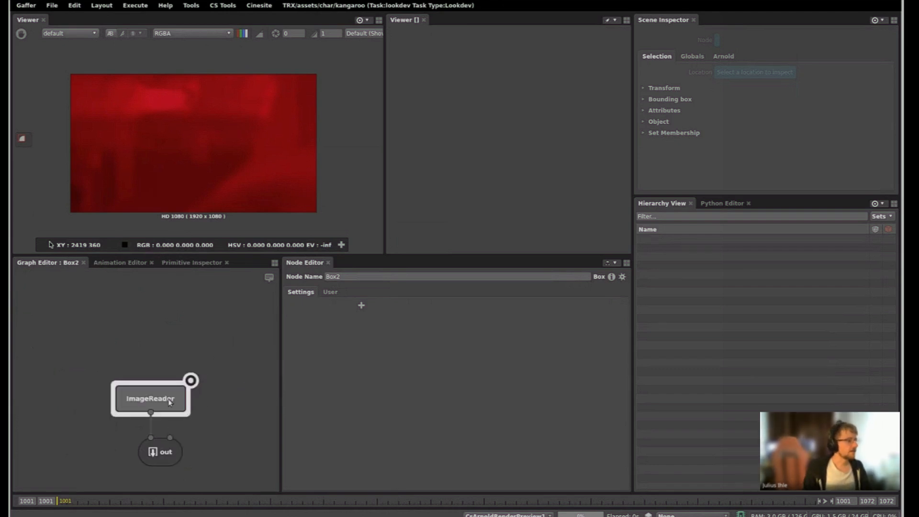
- Move the ImageReader further above the Box's out node and set its File Name to the exmachina_01.exr image
{"action": "left_click", "coordinate": [169, 399]}
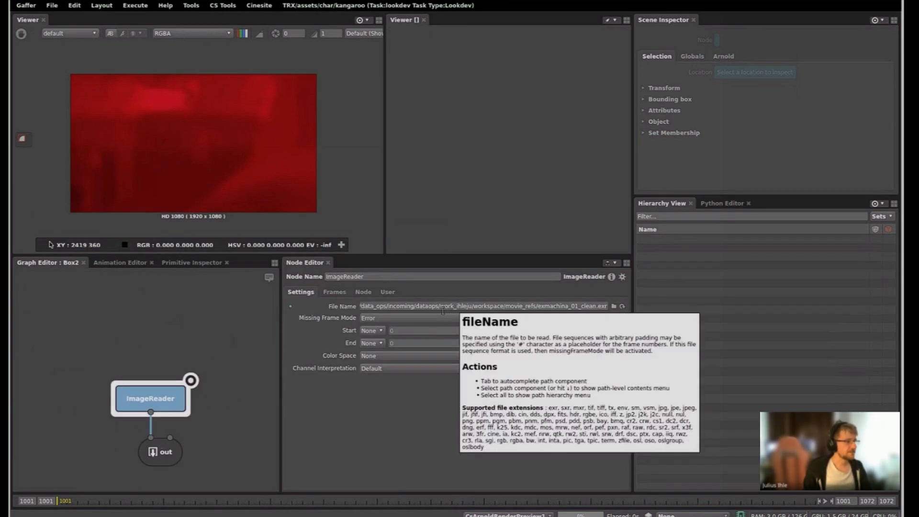
{"action": "middle_click_drag", "start_coordinate": [210, 420], "coordinate": [150, 412]}
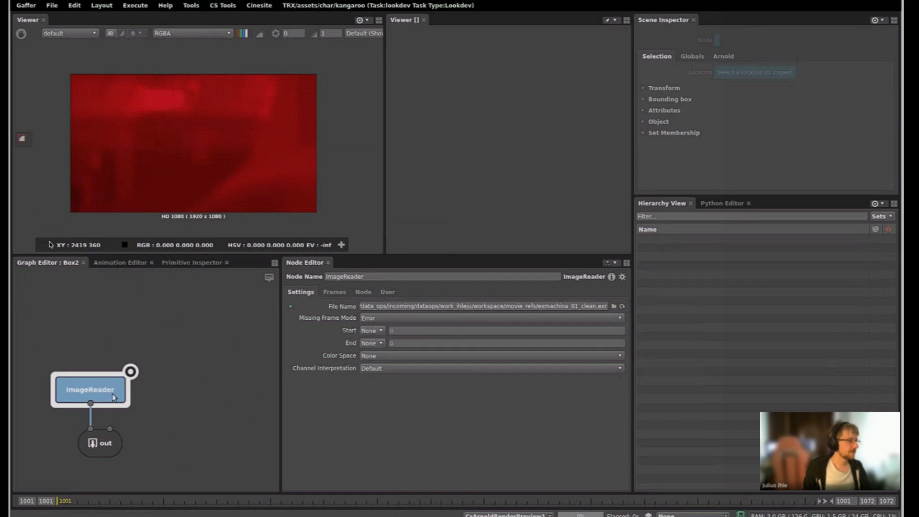
{"action": "left_click_drag", "start_coordinate": [115, 398], "coordinate": [115, 376]}
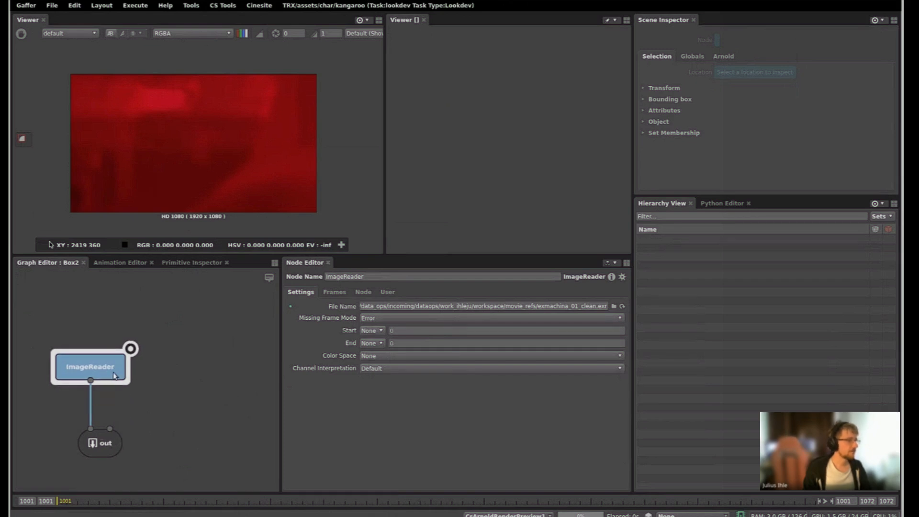
{"action": "left_click", "coordinate": [380, 276]}
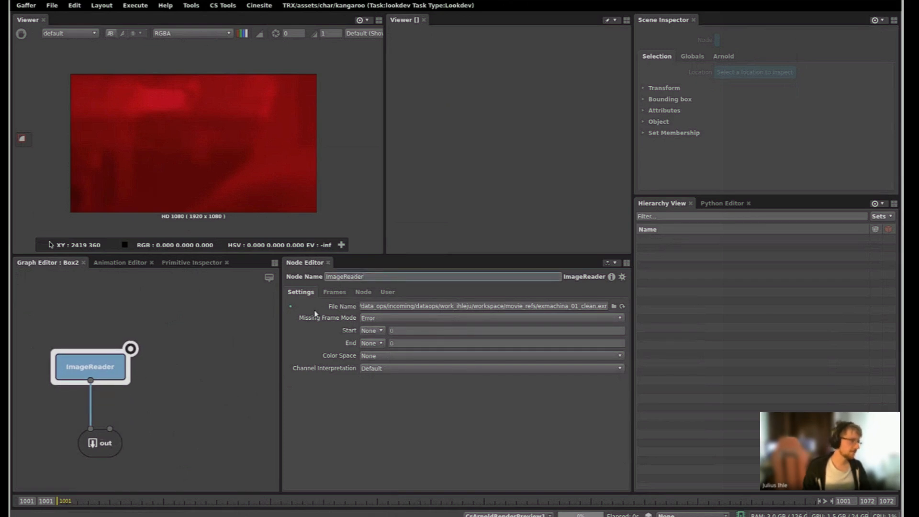
{"action": "left_click", "coordinate": [590, 307]}
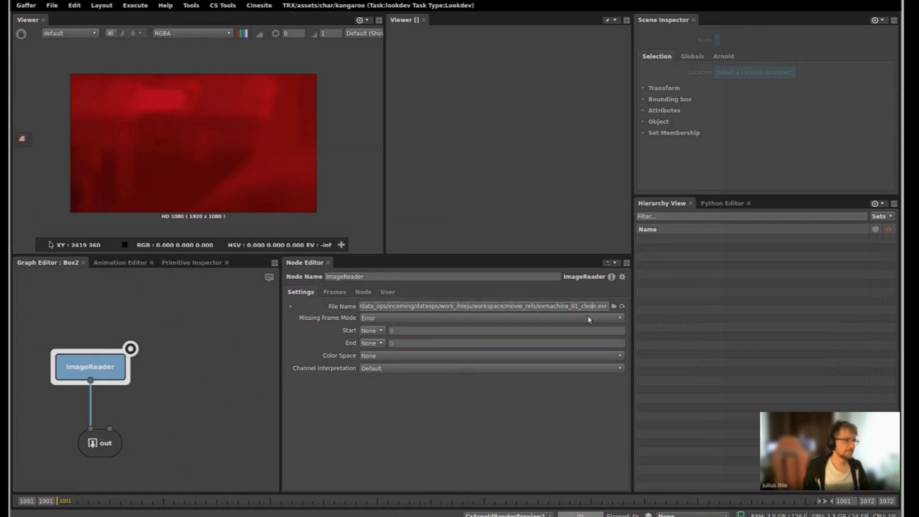
{"action": "key", "text": "BackSpace"}
{"action": "key", "text": "BackSpace"}
{"action": "key", "text": "BackSpace"}
{"action": "key", "text": "BackSpace"}
{"action": "key", "text": "BackSpace"}
{"action": "key", "text": "Delete"}
{"action": "key", "text": "Return"}
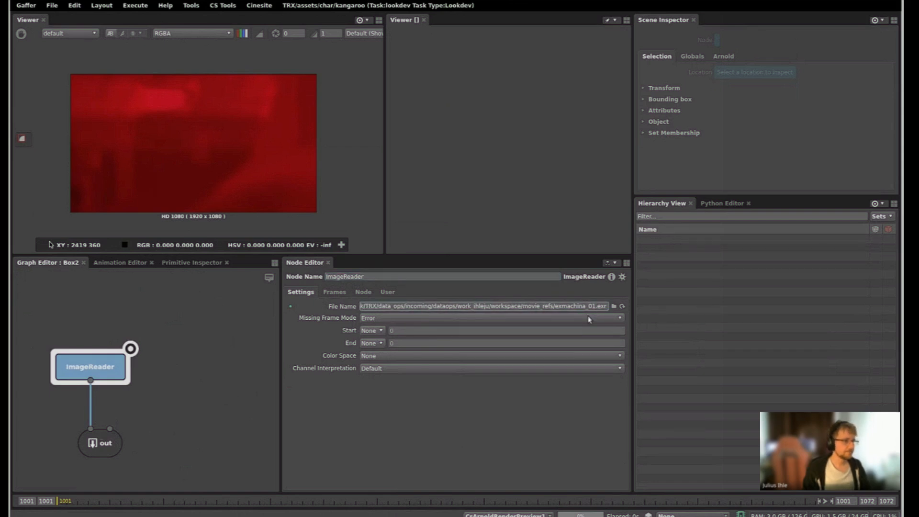
- Duplicate the ImageReader beside the original and point the copy's File Name to exmachina_01_clean.exr
{"action": "key", "text": "ctrl+v"}
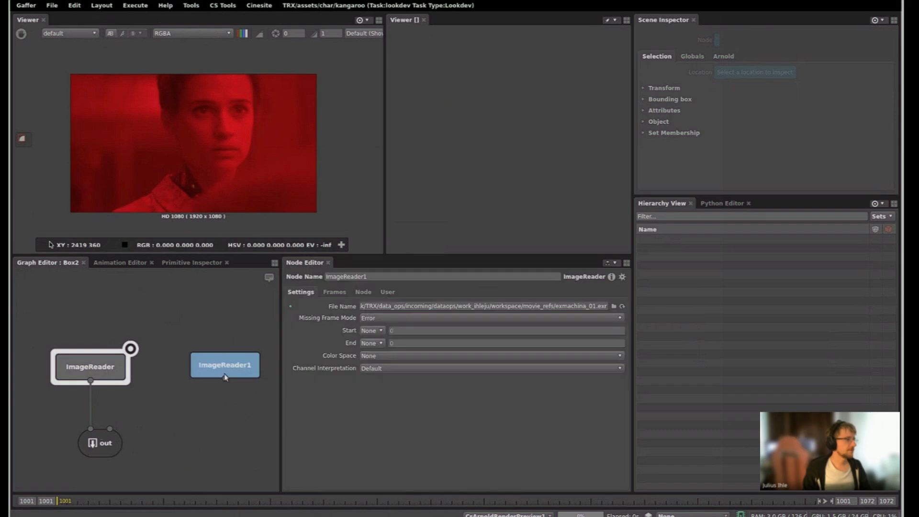
{"action": "left_click", "coordinate": [594, 306]}
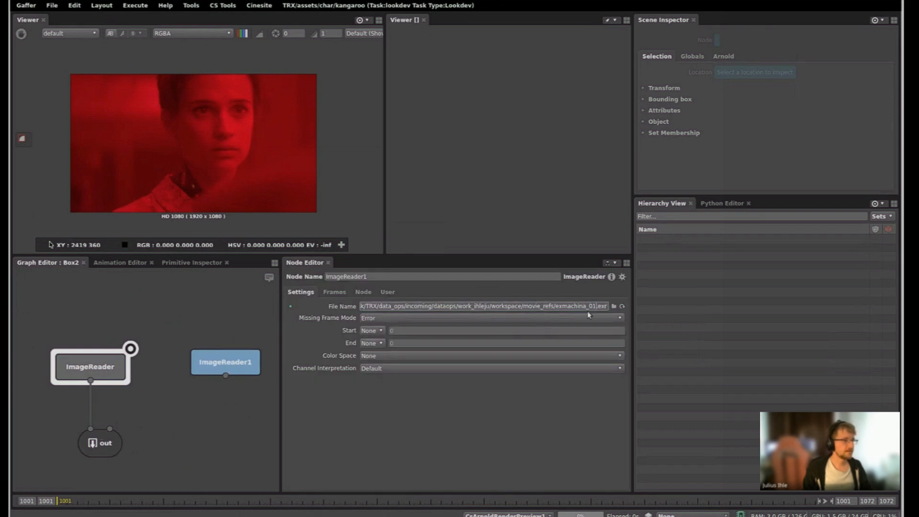
{"action": "type", "text": "_clean"}
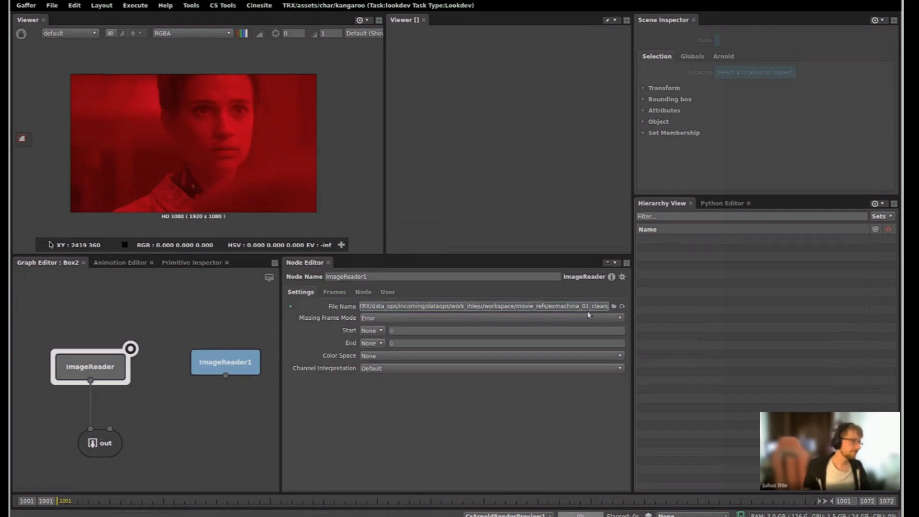
- Add a BoxOut below ImageReader1, space it further from the reader and name the output clean
{"action": "middle_click_drag", "start_coordinate": [228, 420], "coordinate": [209, 411]}
{"action": "key", "text": "Tab"}
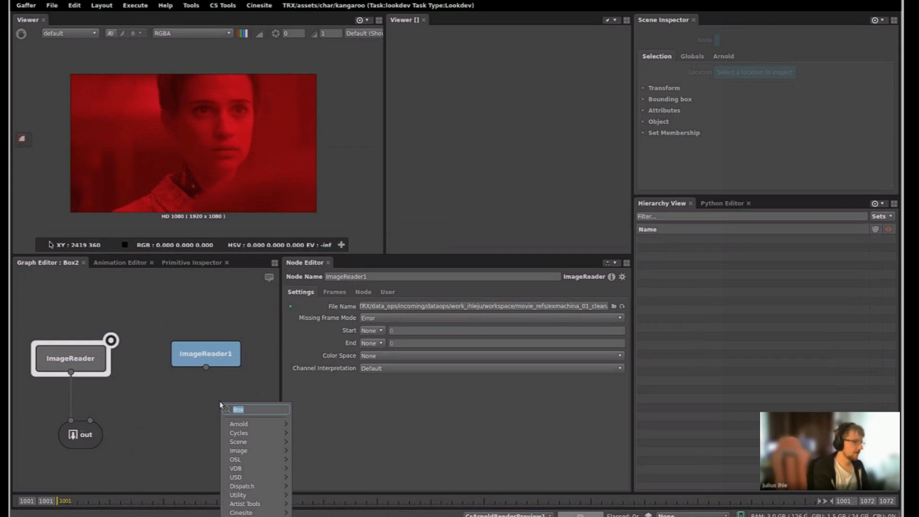
{"action": "type", "text": "boxout"}
{"action": "key", "text": "Return"}
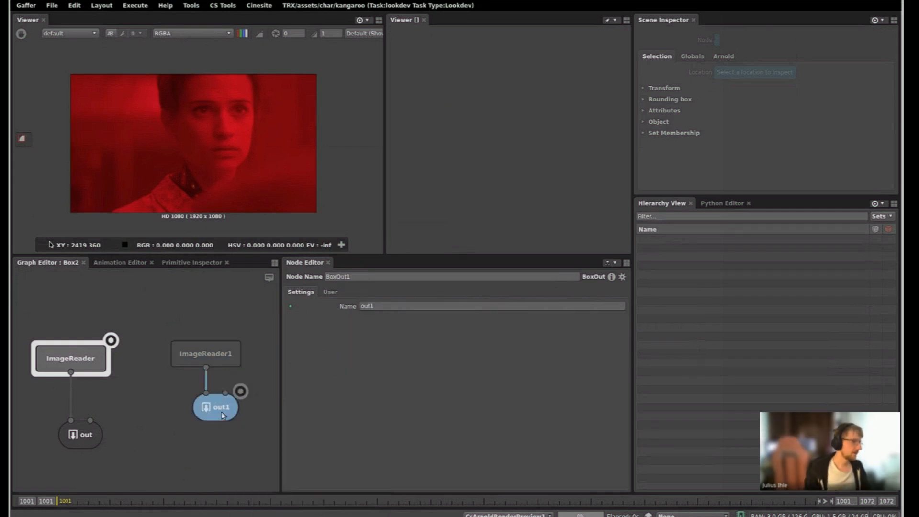
{"action": "left_click_drag", "start_coordinate": [219, 404], "coordinate": [225, 421]}
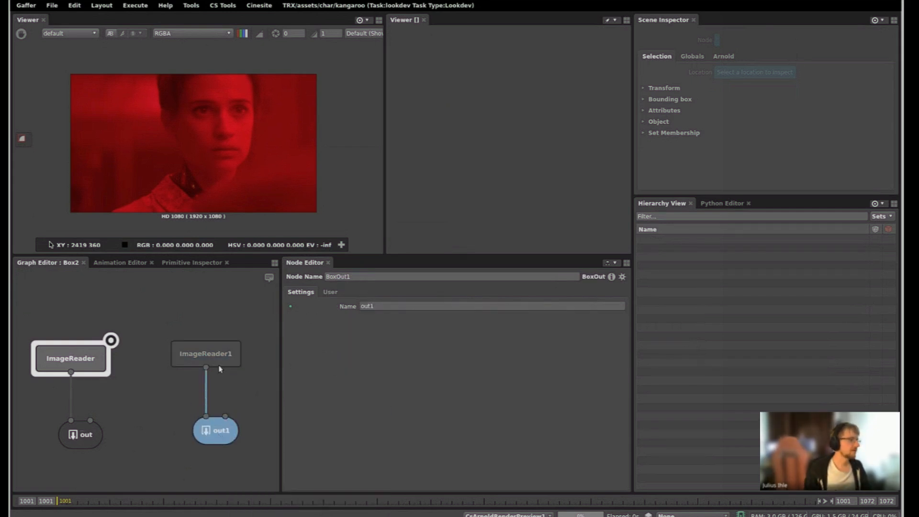
{"action": "double_click", "coordinate": [384, 305]}
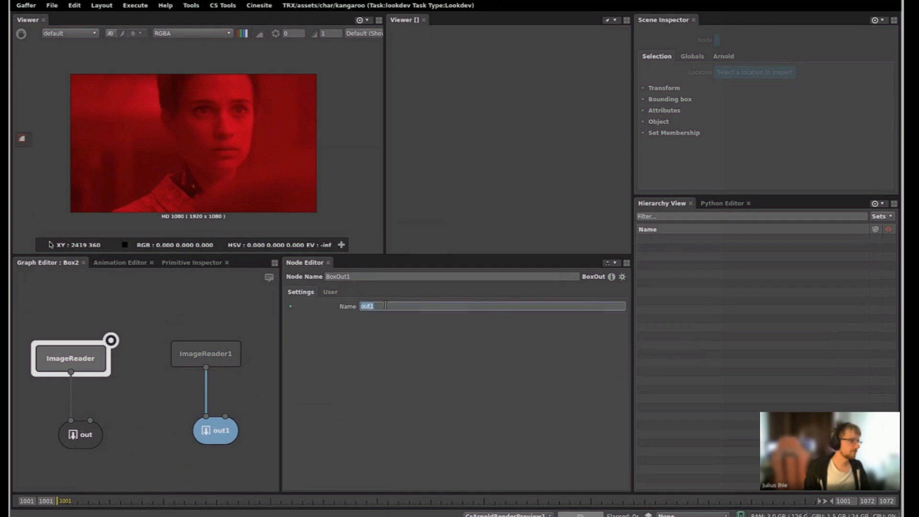
{"action": "type", "text": "clean"}
{"action": "key", "text": "Return"}
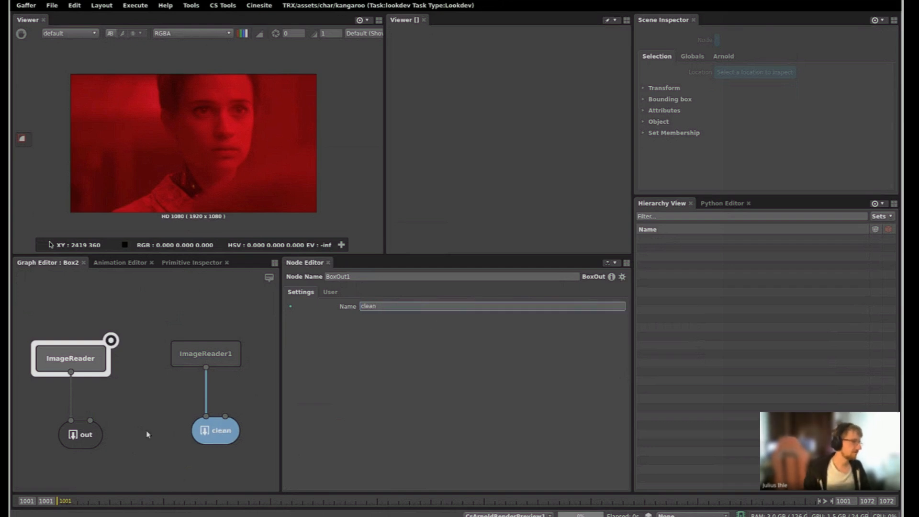
- Rename the BoxOut below the original ImageReader to plate
{"action": "left_click", "coordinate": [71, 440]}
{"action": "double_click", "coordinate": [388, 307]}
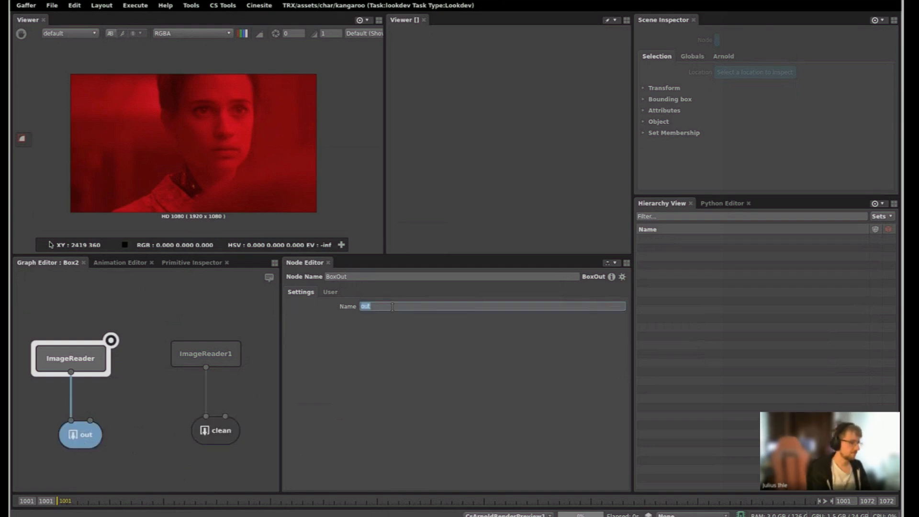
{"action": "type", "text": "plae"}
{"action": "key", "text": "BackSpace"}
{"action": "type", "text": "te"}
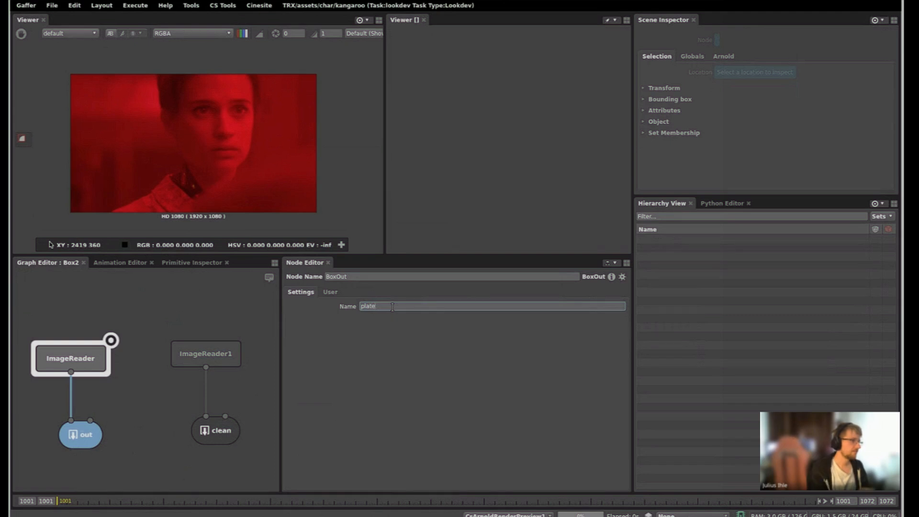
- Apply the name plate to the ImageReader's box output and check Box2's outputs from the parent graph level
{"action": "middle_click_drag", "start_coordinate": [172, 410], "coordinate": [165, 398]}
{"action": "key", "text": "Up"}
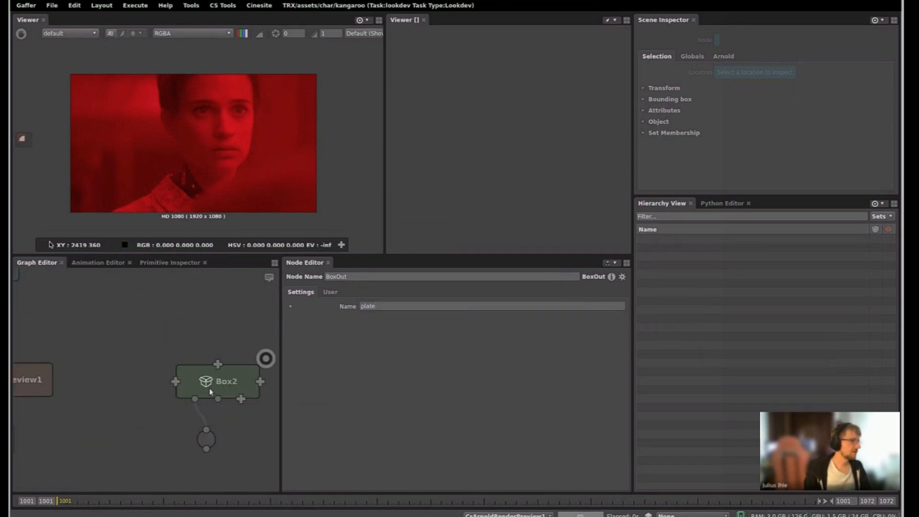
{"action": "right_click", "coordinate": [211, 391]}
{"action": "left_click", "coordinate": [225, 350]}
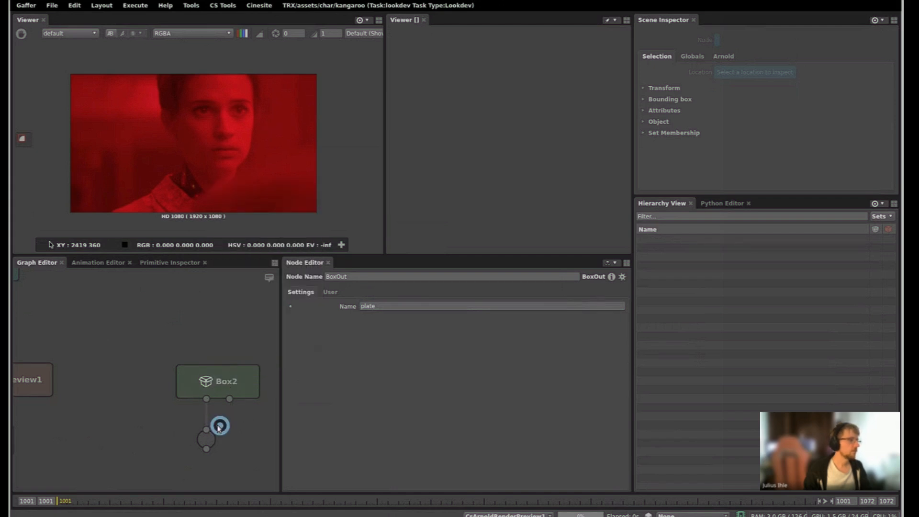
{"action": "left_click", "coordinate": [227, 381]}
{"action": "key", "text": "Down"}
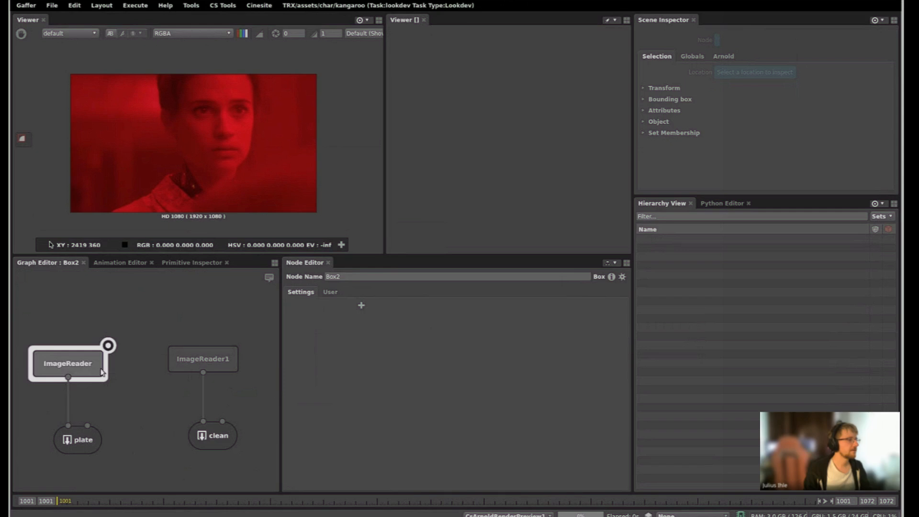
- Compare the source file names of ImageReader and ImageReader1 inside Box2
{"action": "left_click", "coordinate": [100, 370]}
{"action": "left_click", "coordinate": [175, 362]}
{"action": "left_click", "coordinate": [98, 363]}
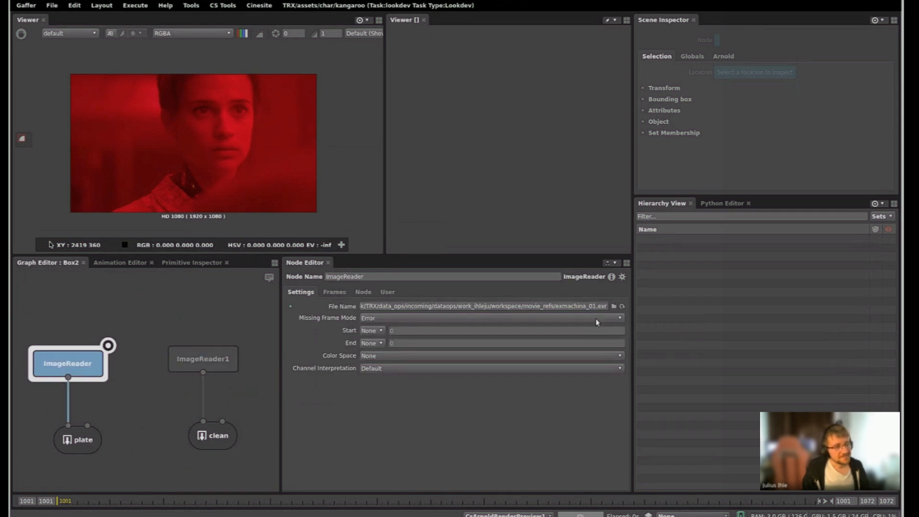
{"action": "double_click", "coordinate": [587, 307]}
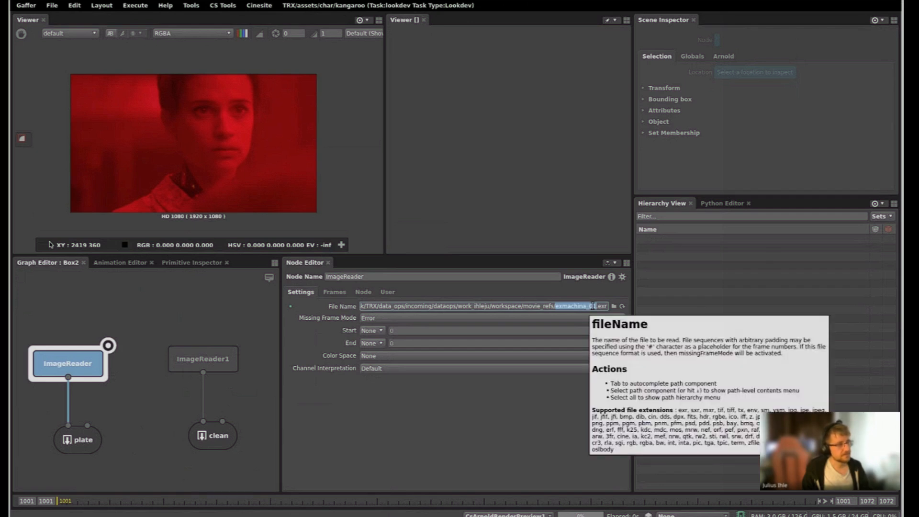
{"action": "left_click", "coordinate": [203, 359]}
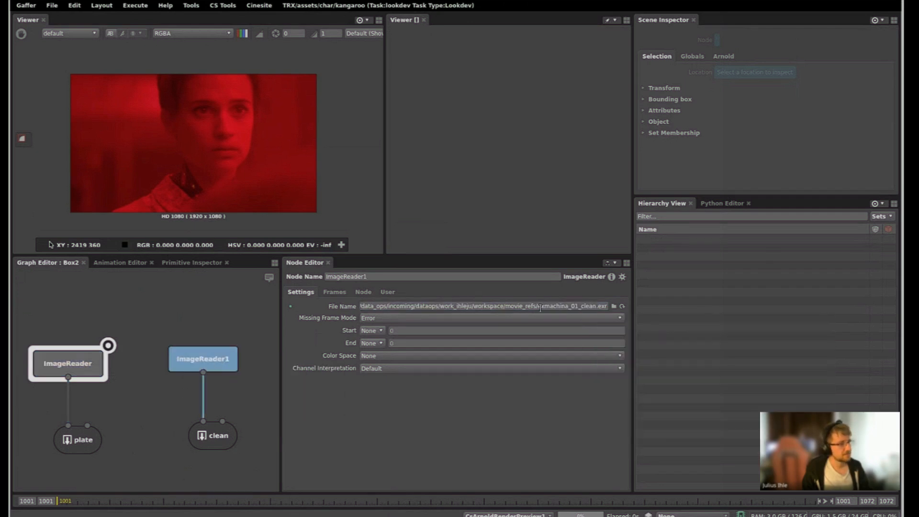
{"action": "double_click", "coordinate": [565, 306]}
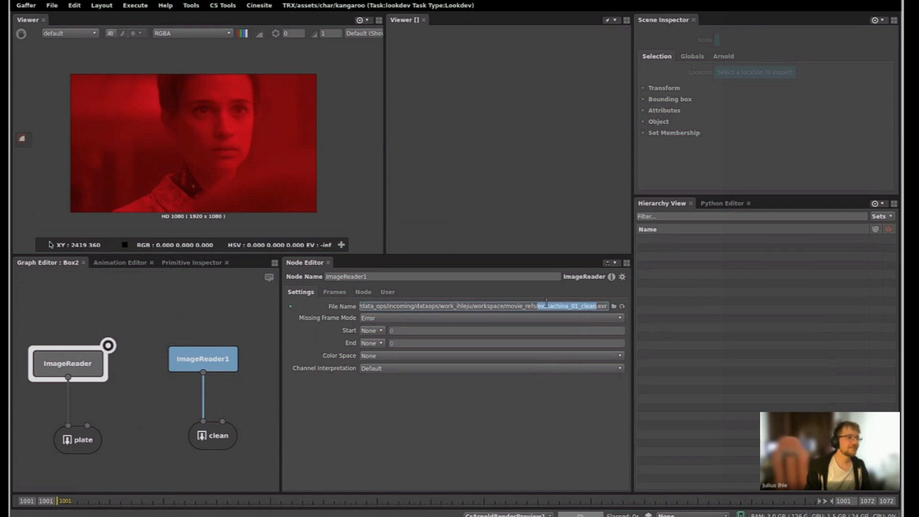
{"action": "left_click", "coordinate": [454, 436]}
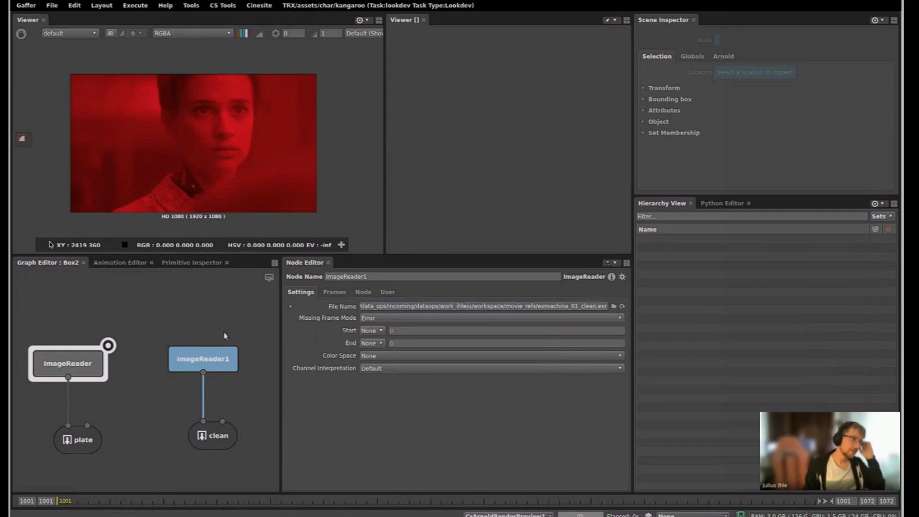
{"action": "middle_click_drag", "start_coordinate": [217, 328], "coordinate": [165, 351]}
{"action": "left_click", "coordinate": [176, 321]}
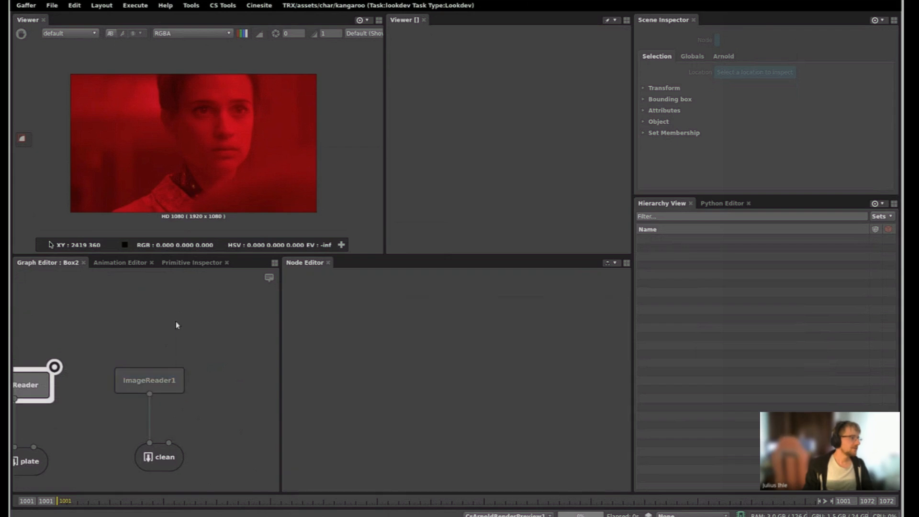
{"action": "key", "text": "Tab"}
{"action": "type", "text": "arnoldatt"}
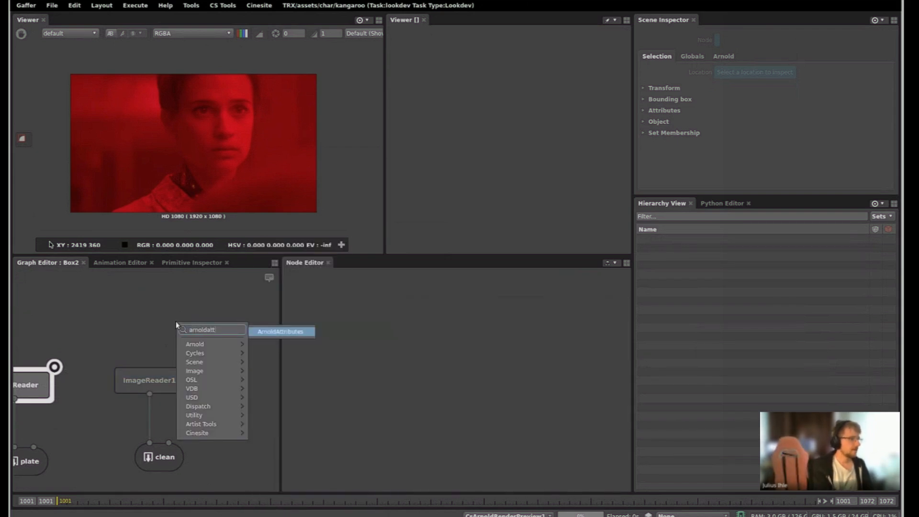
{"action": "key", "text": "Return"}
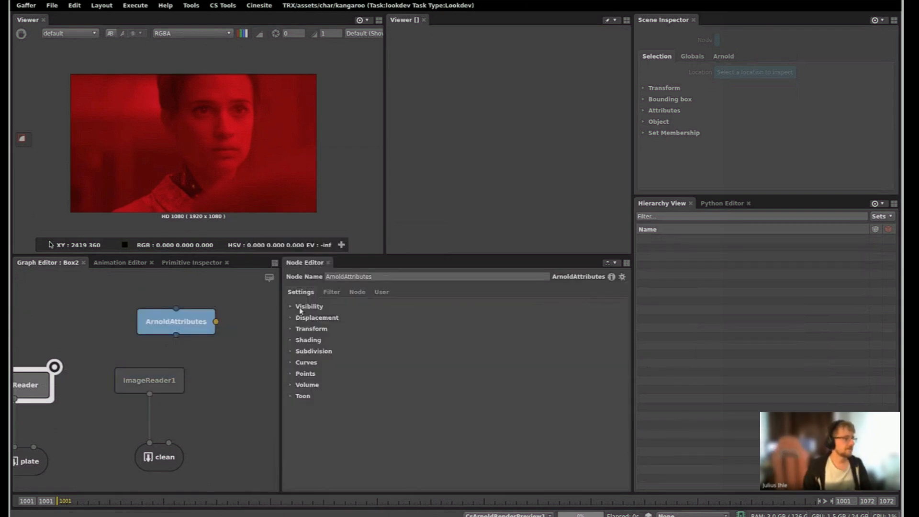
{"action": "left_click", "coordinate": [300, 309]}
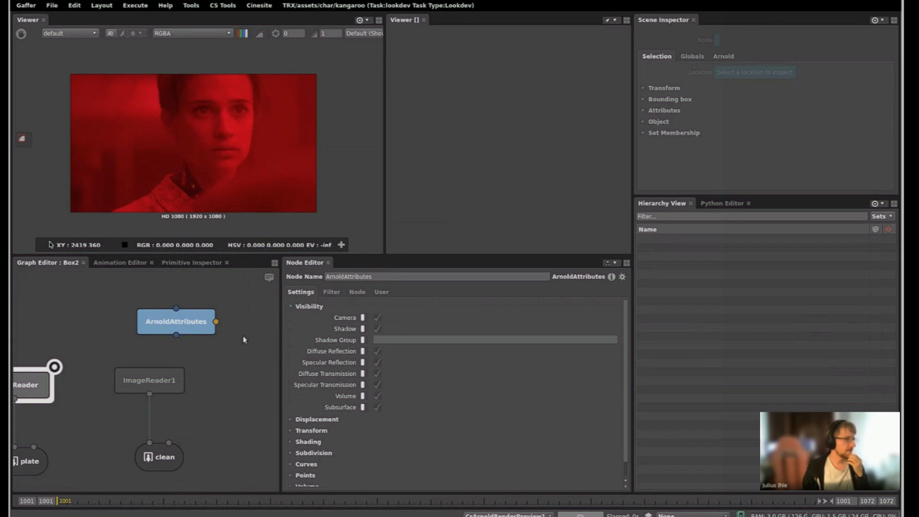
{"action": "left_click", "coordinate": [315, 419]}
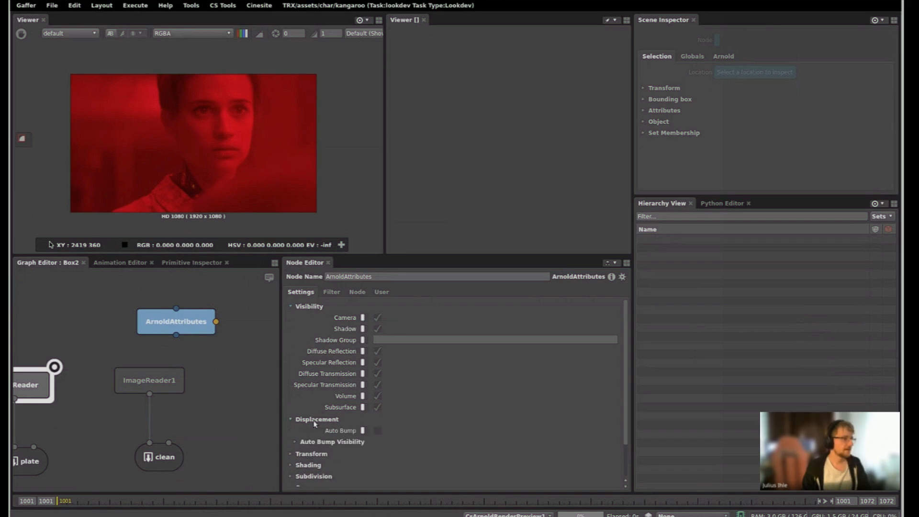
{"action": "left_click", "coordinate": [316, 420]}
{"action": "left_click", "coordinate": [308, 306]}
{"action": "key", "text": "Delete"}
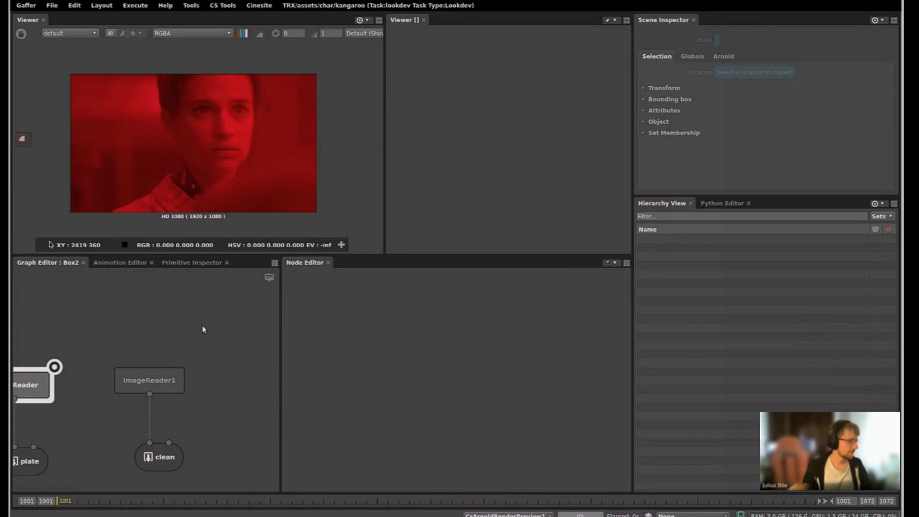
- Add an ArnoldOptions node above ImageReader1 and enable its Bucket Size rendering option
{"action": "key", "text": "Tab"}
{"action": "type", "text": "arnoldoptions"}
{"action": "key", "text": "Return"}
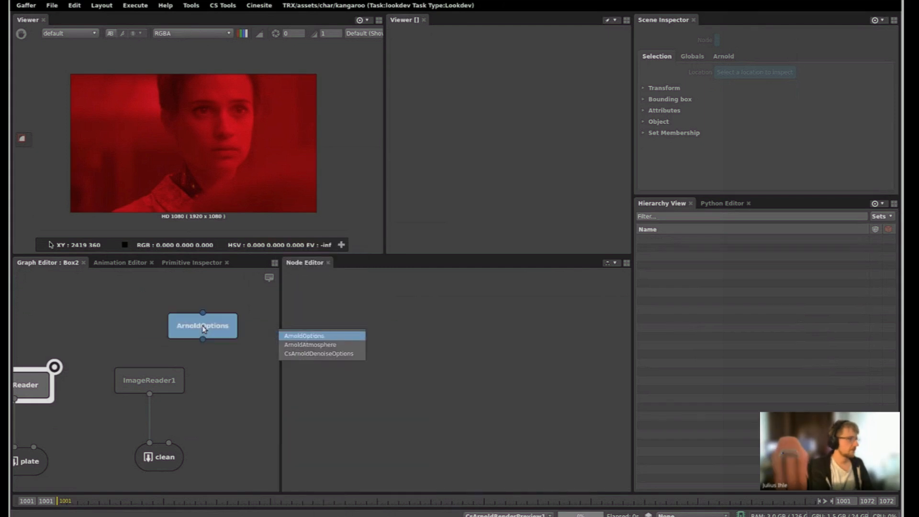
{"action": "left_click", "coordinate": [306, 308]}
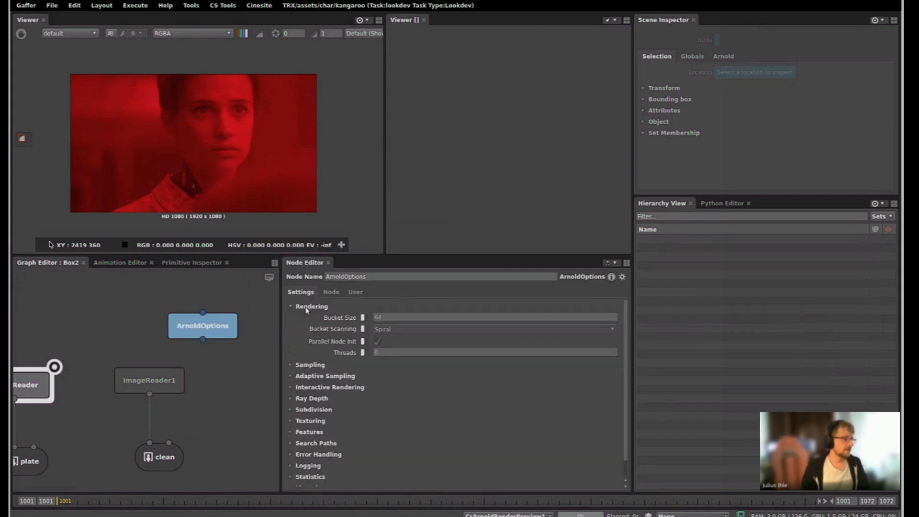
{"action": "left_click", "coordinate": [363, 318]}
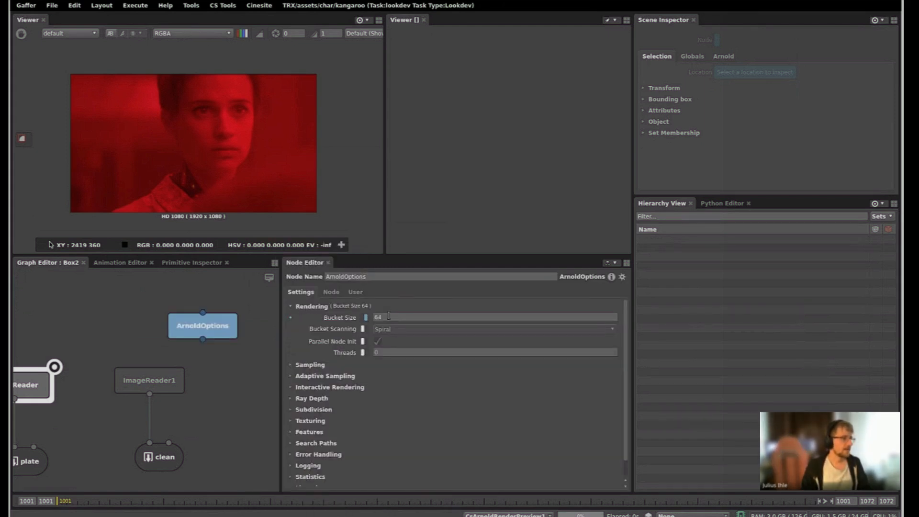
- Create a Python expression on the Bucket Size value, and reposition and widen the expression window
{"action": "right_click", "coordinate": [388, 319]}
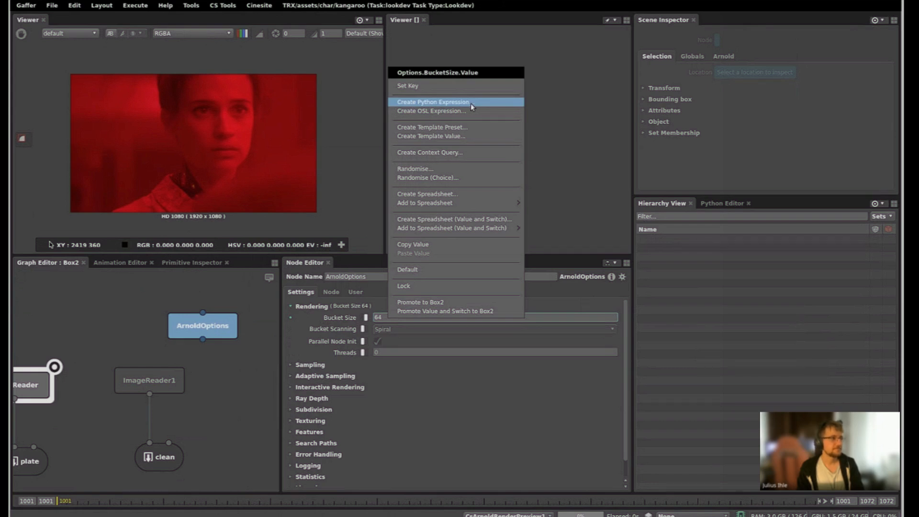
{"action": "left_click", "coordinate": [474, 106]}
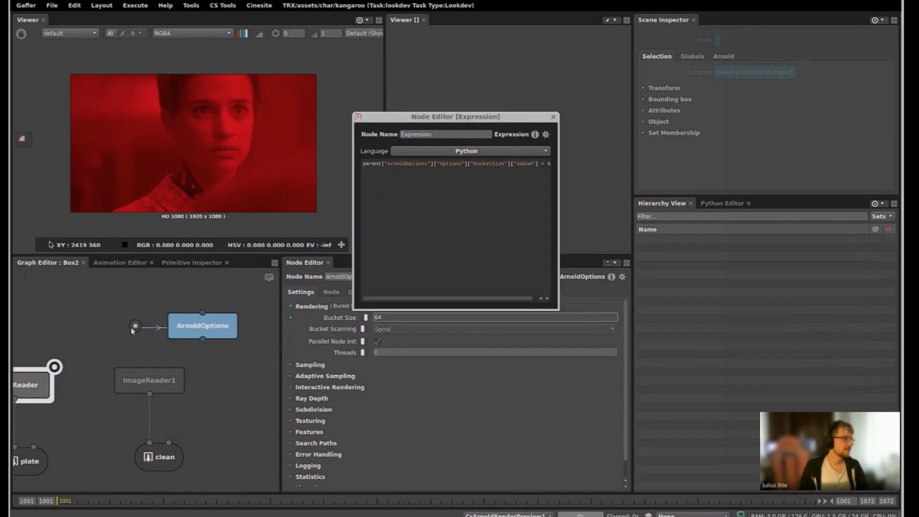
{"action": "scroll", "coordinate": [131, 327], "scroll_direction": "up", "scroll_amount": 3}
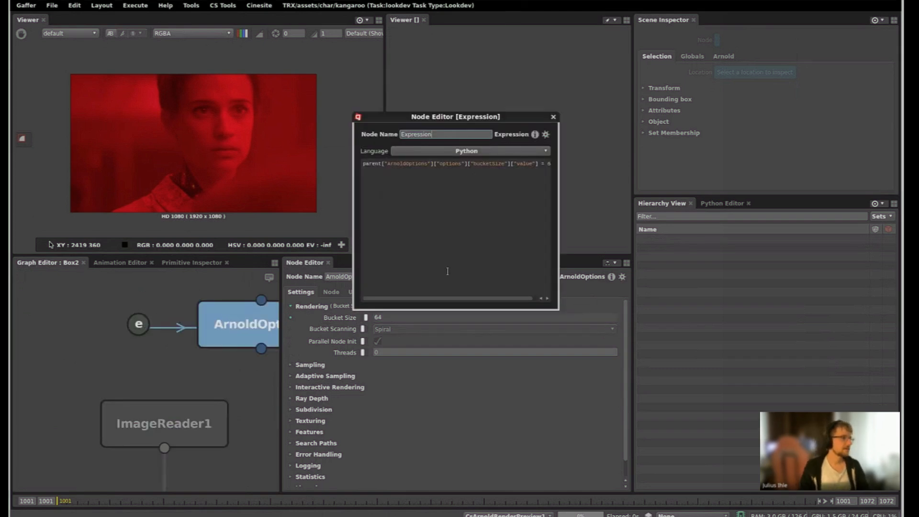
{"action": "left_click_drag", "start_coordinate": [448, 270], "coordinate": [536, 218], "text": "alt"}
{"action": "right_click_drag", "start_coordinate": [578, 218], "coordinate": [742, 217], "text": "alt"}
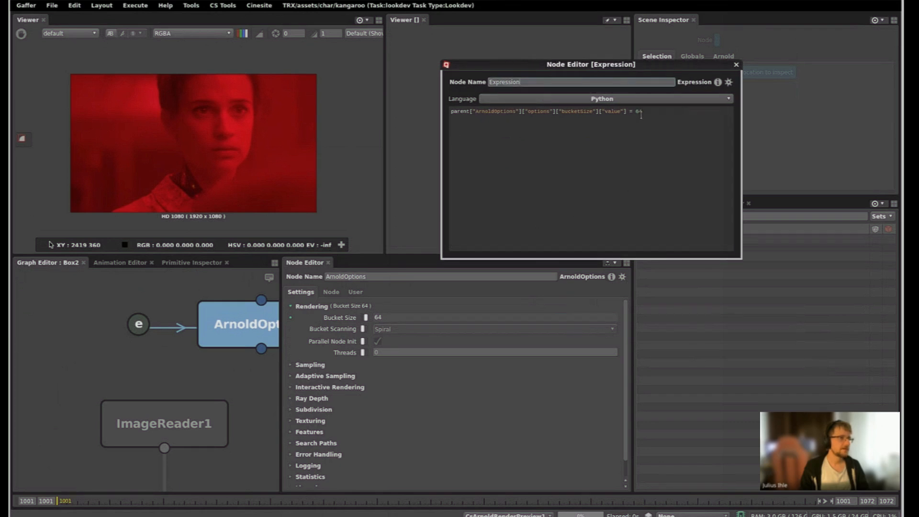
- Examine the node, options, bucketSize and value parts of the expression's path against the ArnoldOptions node and its Bucket Size setting
{"action": "double_click", "coordinate": [497, 111]}
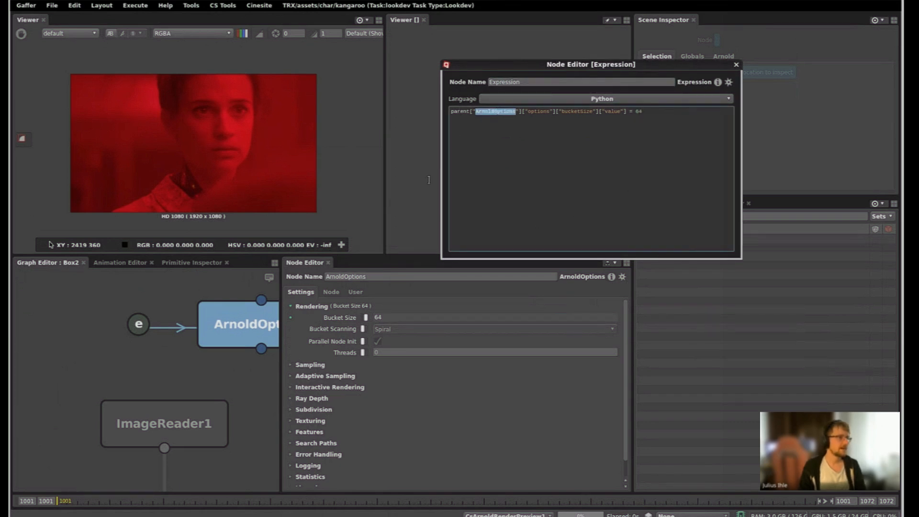
{"action": "middle_click_drag", "start_coordinate": [191, 287], "coordinate": [122, 306]}
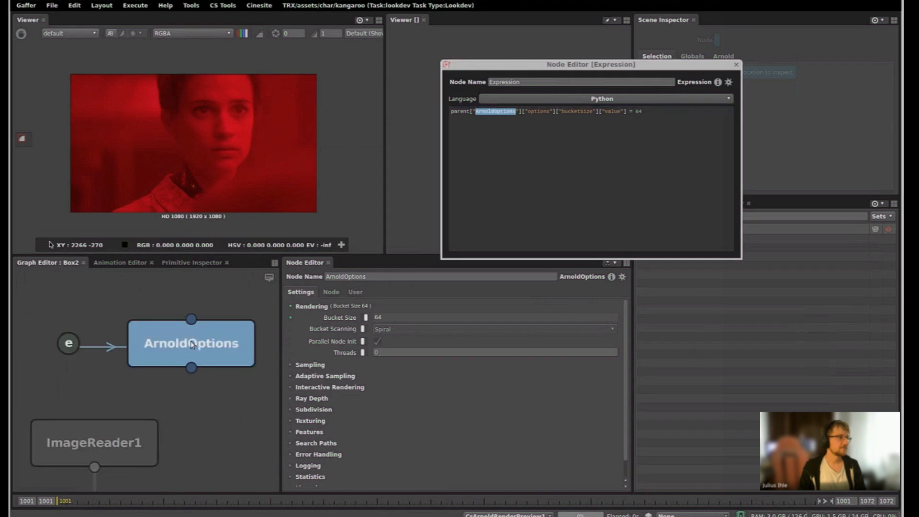
{"action": "double_click", "coordinate": [538, 111]}
{"action": "double_click", "coordinate": [577, 111]}
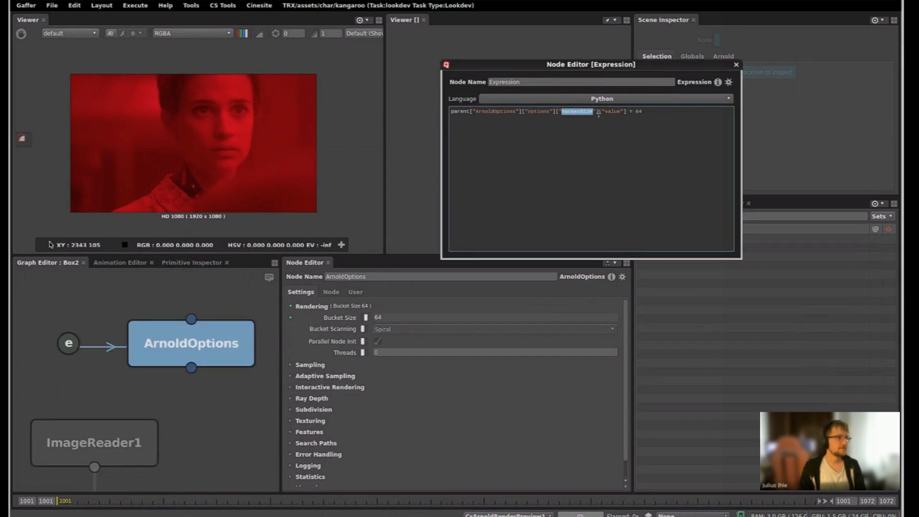
{"action": "double_click", "coordinate": [611, 111]}
{"action": "double_click", "coordinate": [538, 111]}
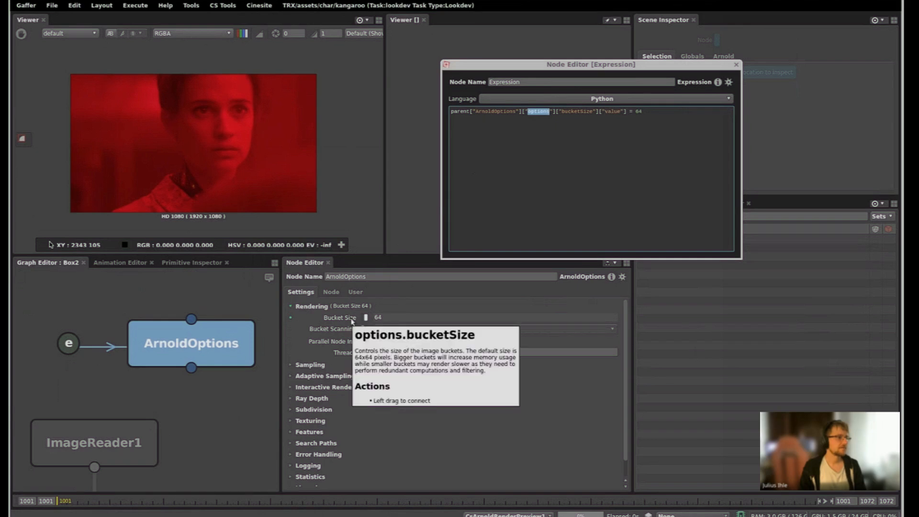
{"action": "double_click", "coordinate": [612, 111]}
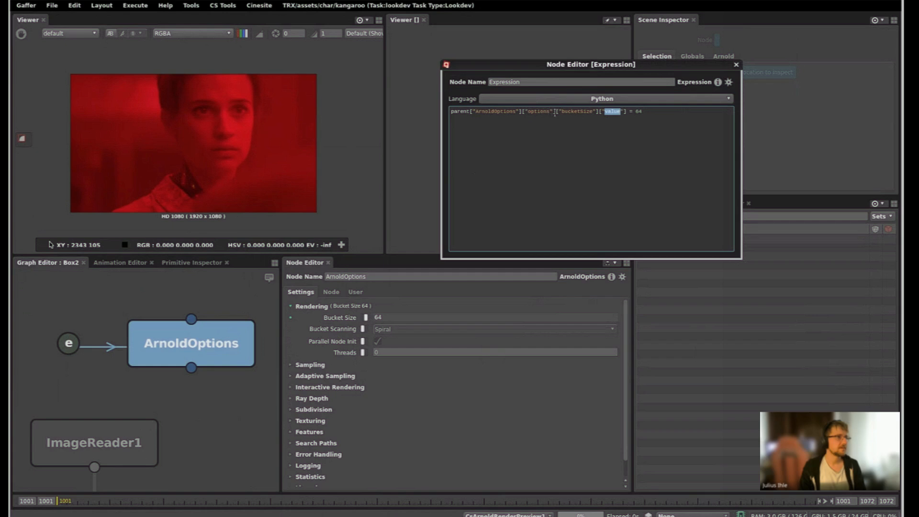
{"action": "left_click_drag", "start_coordinate": [555, 113], "coordinate": [599, 113]}
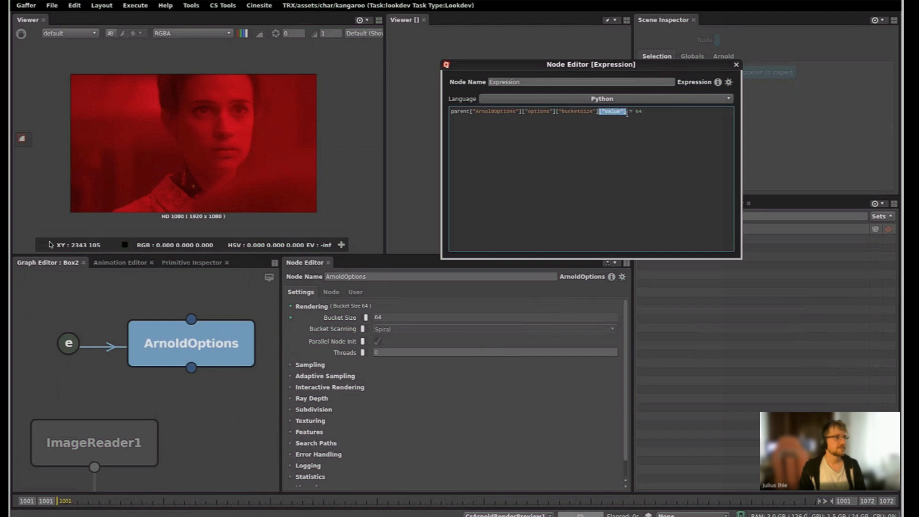
- Change the bucket size assigned in the Python expression to 32
{"action": "left_click_drag", "start_coordinate": [648, 112], "coordinate": [634, 112]}
{"action": "type", "text": "32"}
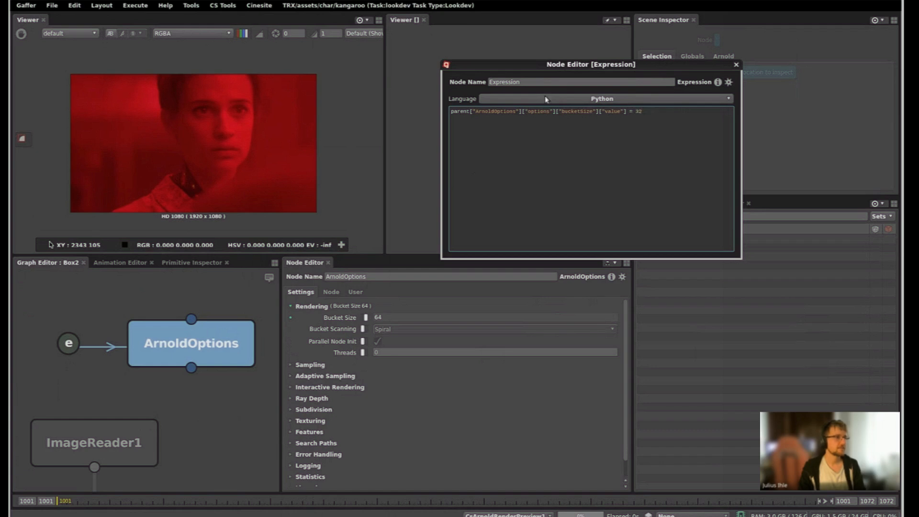
{"action": "left_click", "coordinate": [484, 90]}
- Set the bucket size assigned in the Python expression to 16 and apply it
{"action": "left_click", "coordinate": [642, 112]}
{"action": "key", "text": "BackSpace"}
{"action": "key", "text": "BackSpace"}
{"action": "type", "text": "1"}
{"action": "left_click", "coordinate": [484, 90]}
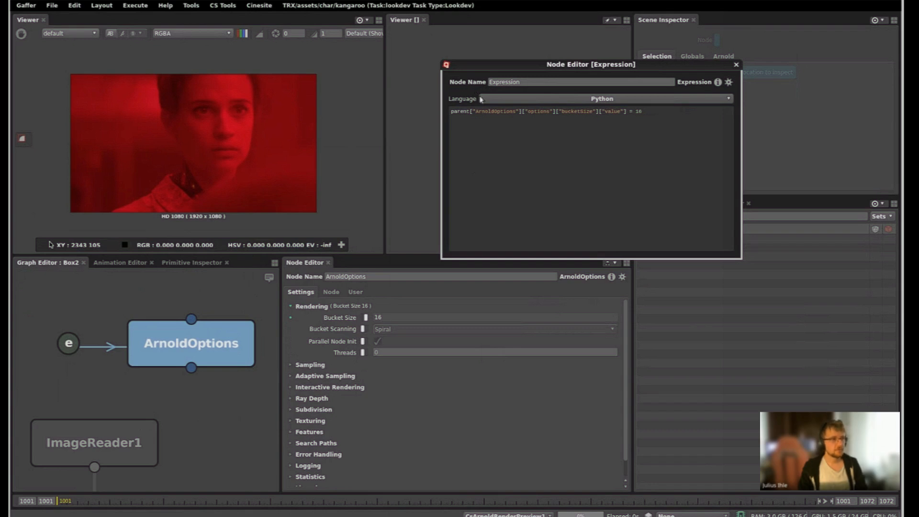
{"action": "left_click", "coordinate": [657, 155]}
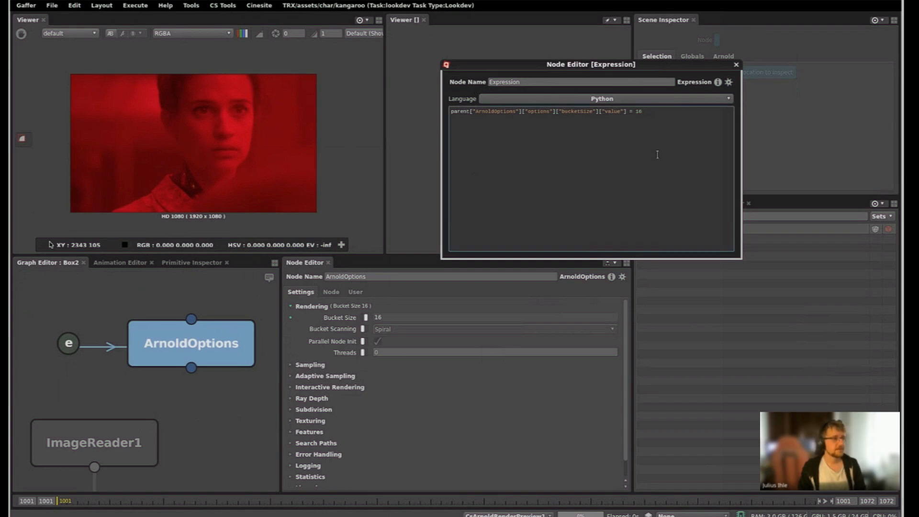
- Enable the Threads option on ArnoldOptions and insert its plug reference on a separate line below the bucketSize line in the expression
{"action": "left_click", "coordinate": [362, 354]}
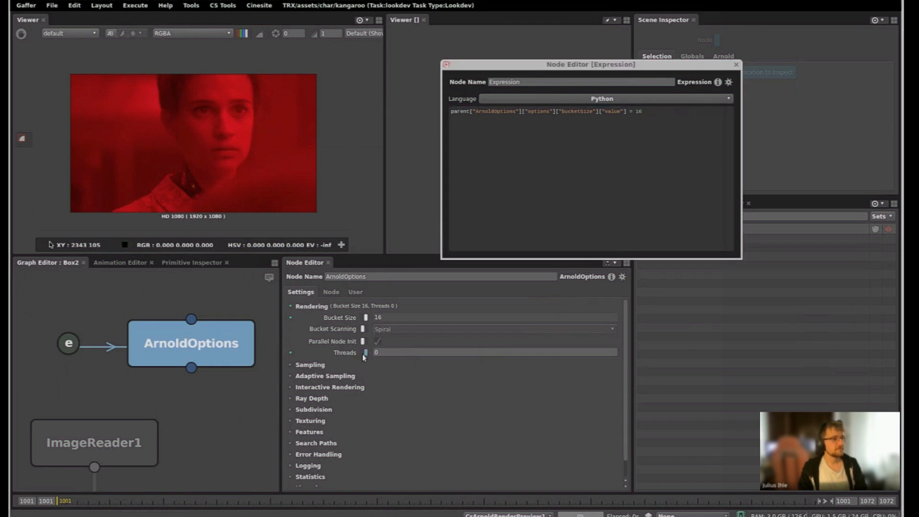
{"action": "left_click", "coordinate": [565, 168]}
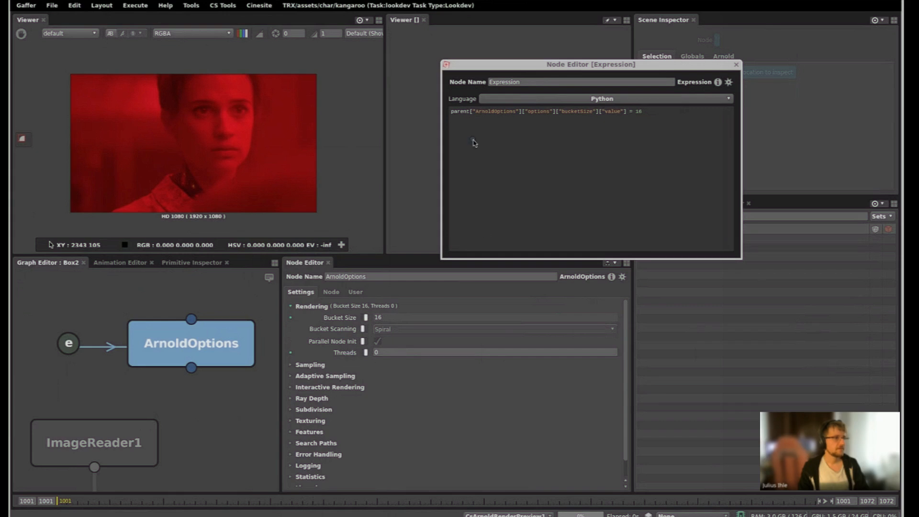
{"action": "left_click_drag", "start_coordinate": [474, 143], "coordinate": [472, 139]}
{"action": "left_click", "coordinate": [601, 123]}
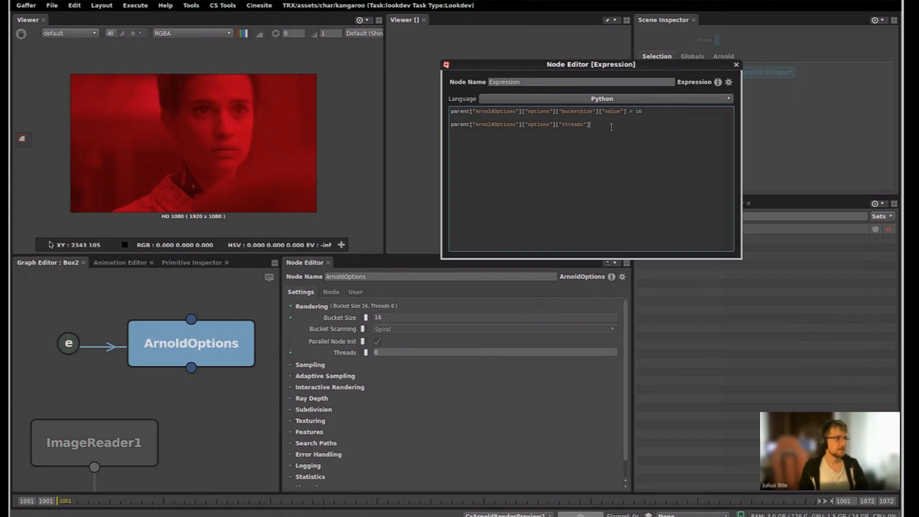
- Remove the fixed value from the bucketSize line and store that plug's value in a variable named bucket_size instead
{"action": "left_click", "coordinate": [658, 110]}
{"action": "key", "text": "shift+Left"}
{"action": "key", "text": "shift+Left"}
{"action": "key", "text": "shift+Left"}
{"action": "key", "text": "shift+Left"}
{"action": "key", "text": "BackSpace"}
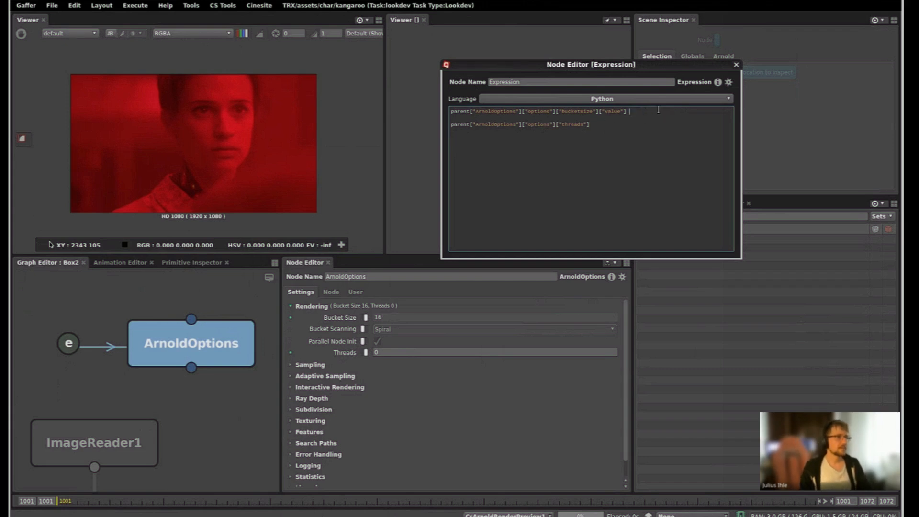
{"action": "left_click_drag", "start_coordinate": [632, 110], "coordinate": [450, 112]}
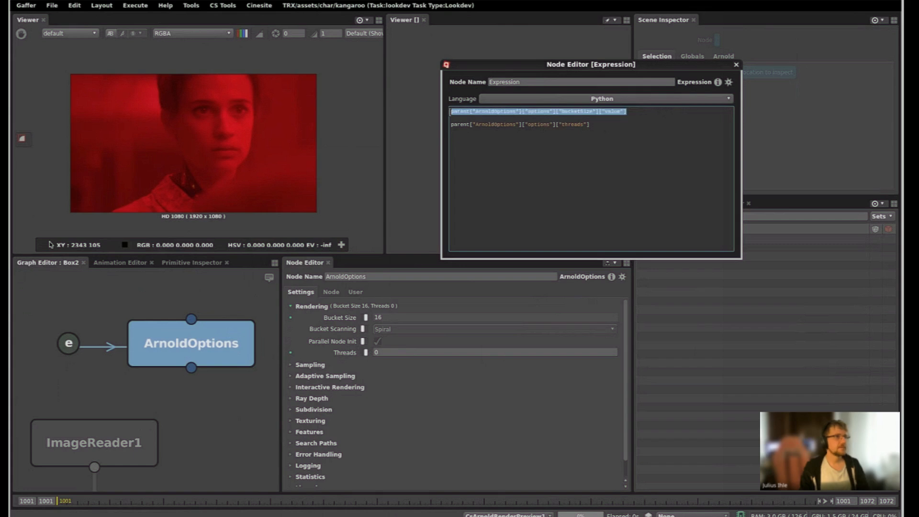
{"action": "triple_click", "coordinate": [512, 112]}
{"action": "left_click", "coordinate": [450, 111]}
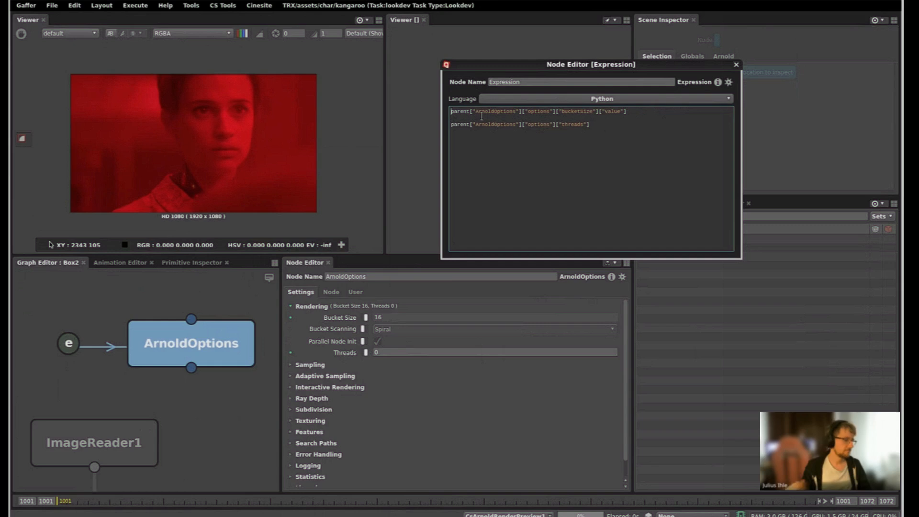
{"action": "type", "text": "bucket_size ="}
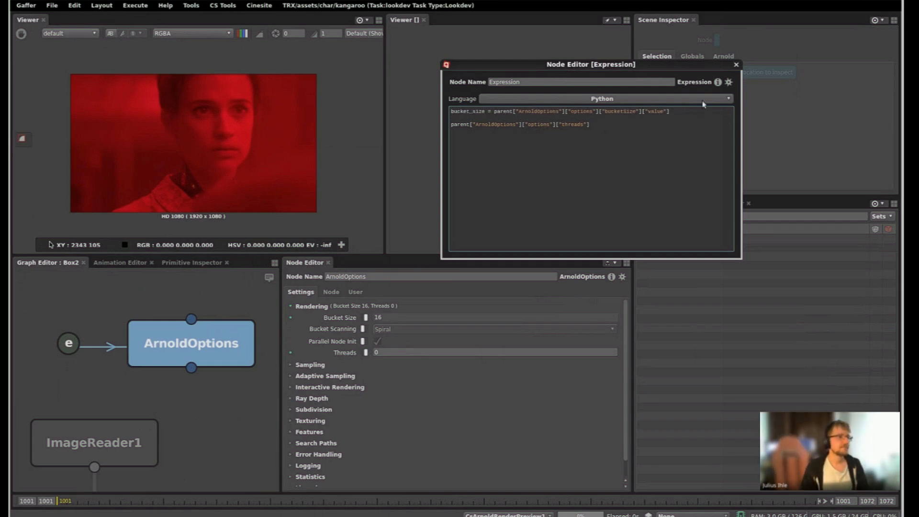
{"action": "left_click_drag", "start_coordinate": [669, 111], "coordinate": [527, 111]}
{"action": "left_click", "coordinate": [392, 314]}
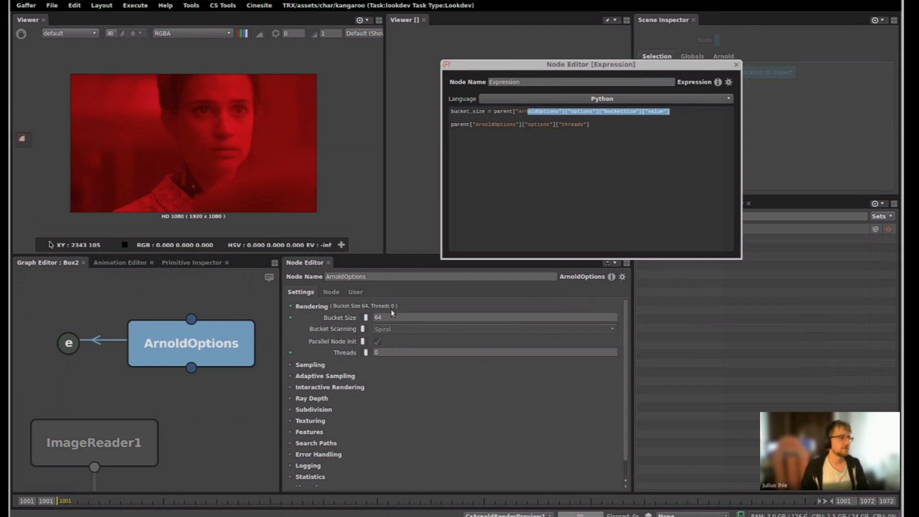
- Assign bucket_size to the ArnoldOptions threads reference in the expression and apply it
{"action": "left_click", "coordinate": [605, 124]}
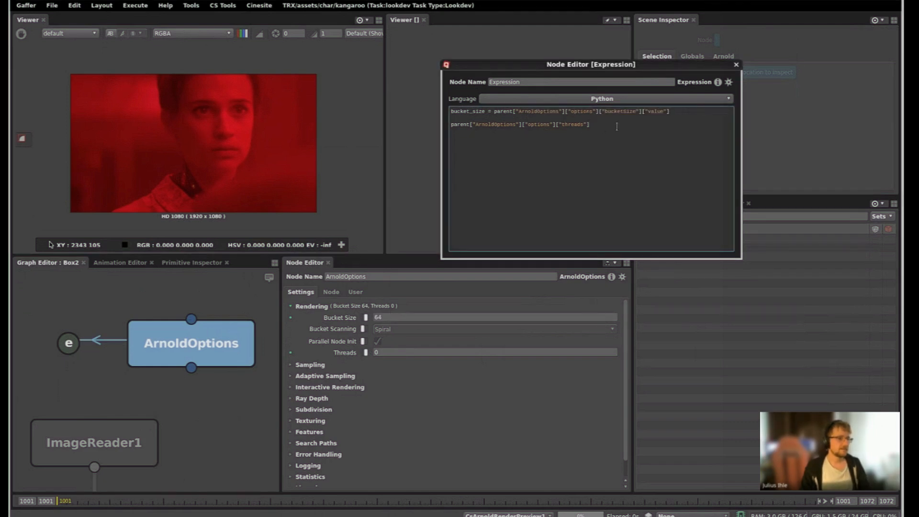
{"action": "type", "text": "= "}
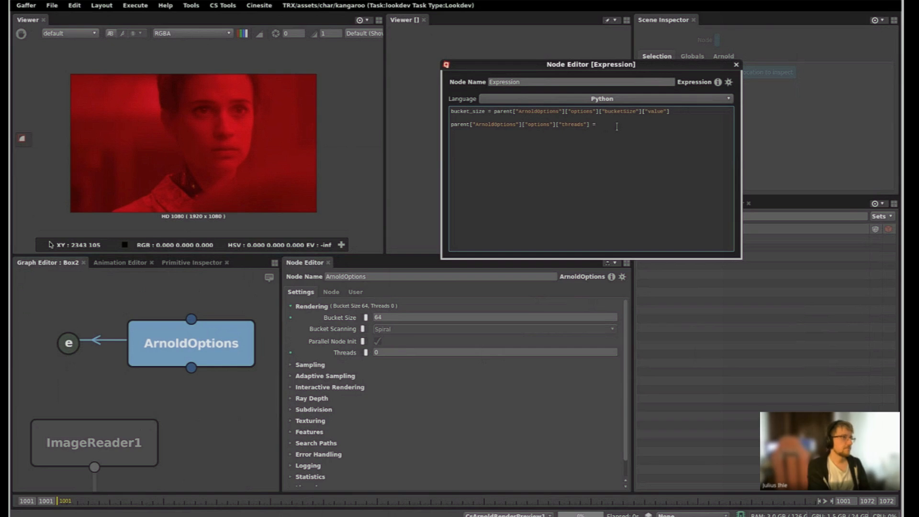
{"action": "type", "text": "bucket"}
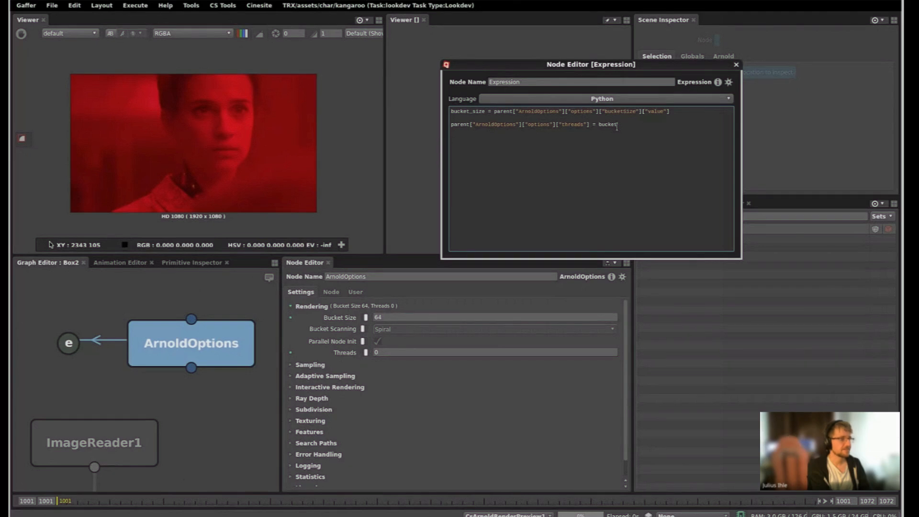
{"action": "type", "text": "_size"}
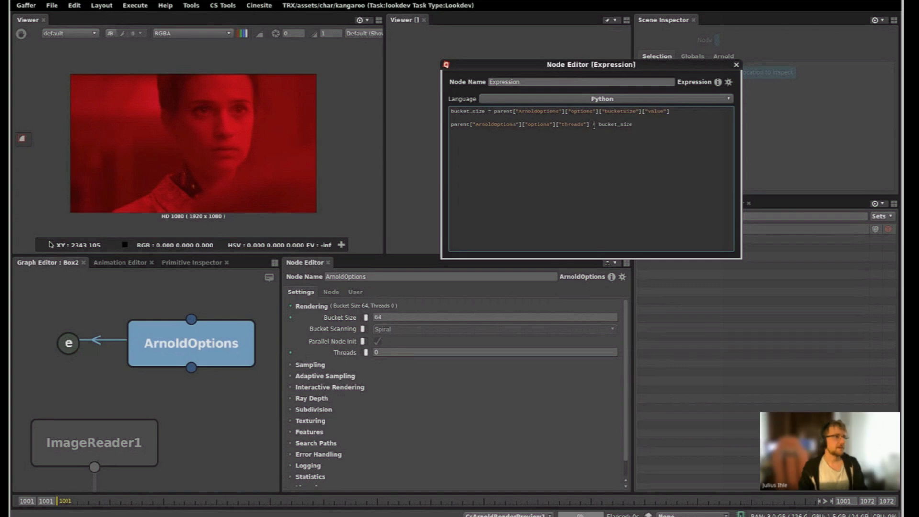
{"action": "double_click", "coordinate": [614, 126]}
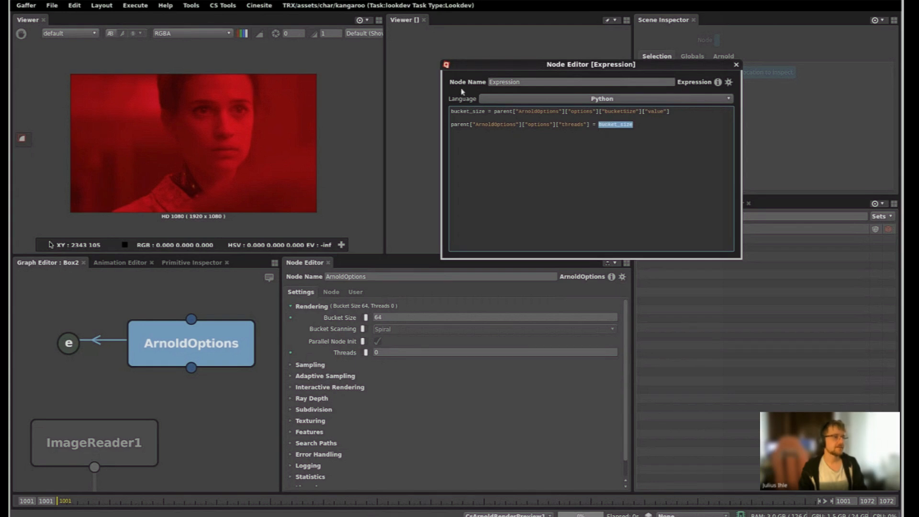
{"action": "key", "text": "ctrl+Return"}
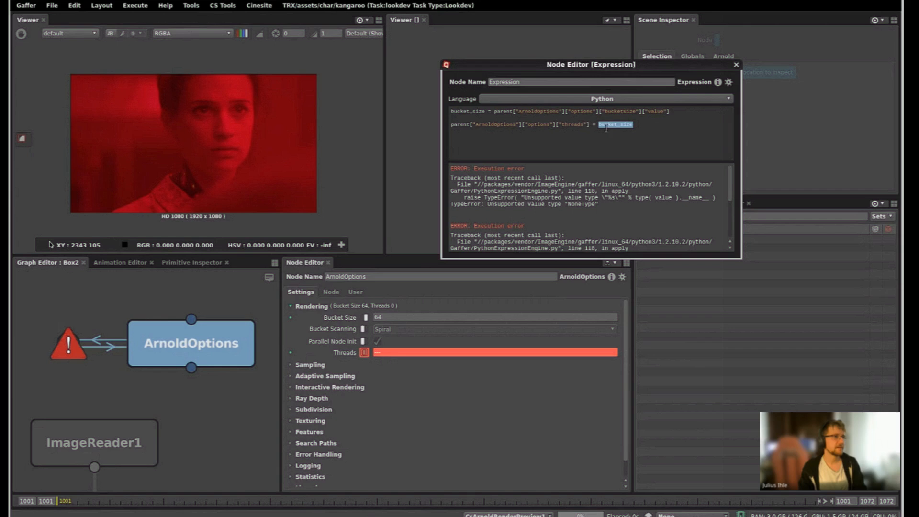
- Extend the threads path in the expression with ["value"] and apply the expression again
{"action": "left_click", "coordinate": [651, 127]}
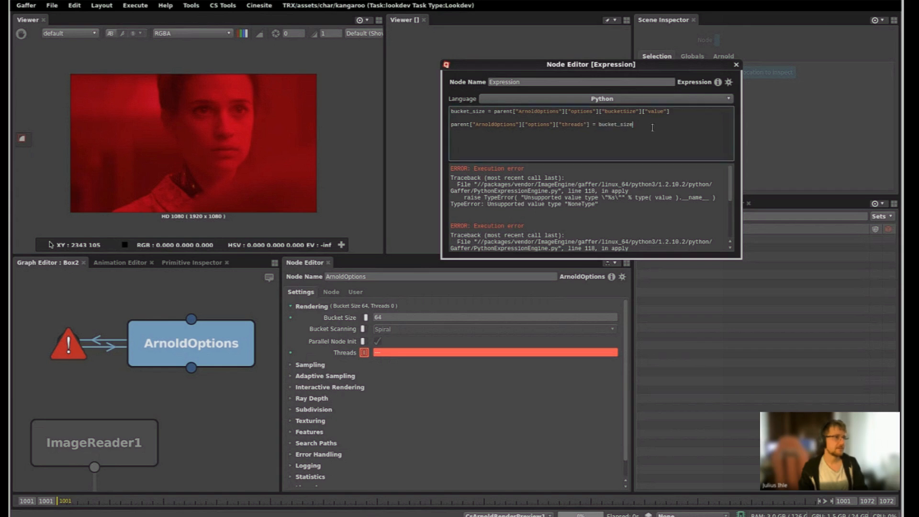
{"action": "left_click", "coordinate": [589, 124]}
{"action": "type", "text": "[]"}
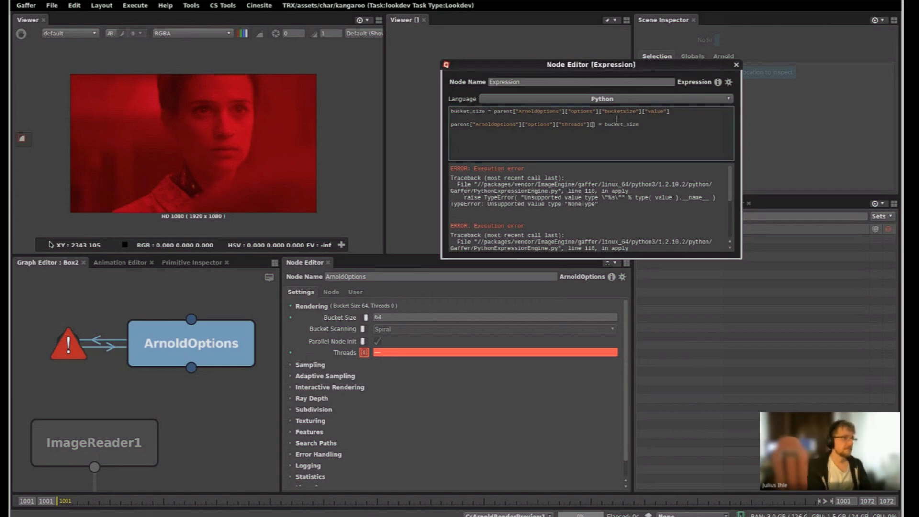
{"action": "key", "text": "Left"}
{"action": "key", "text": "Return"}
{"action": "key", "text": "BackSpace"}
{"action": "type", "text": "\"vs\""}
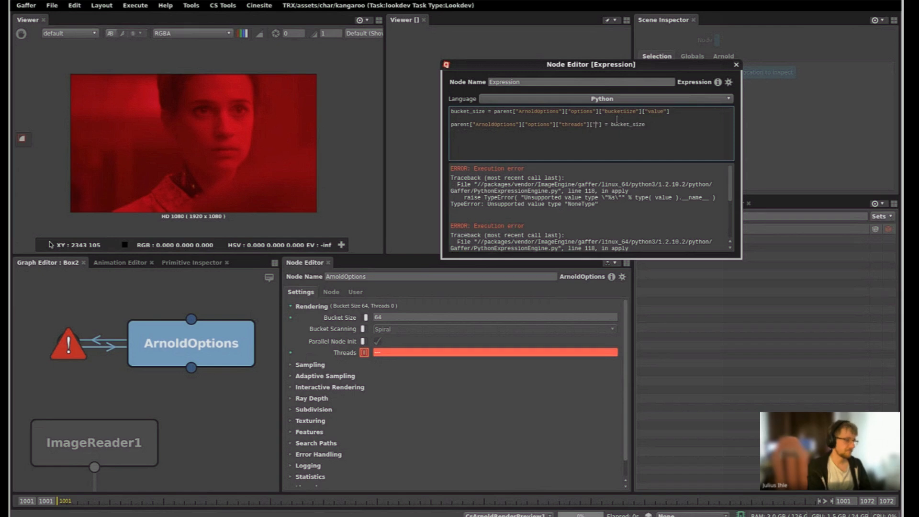
{"action": "type", "text": "lue"}
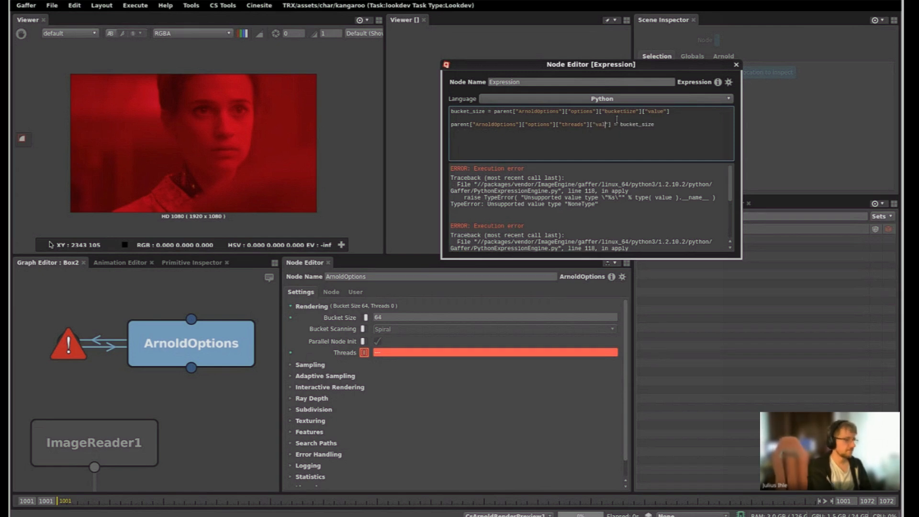
{"action": "left_click", "coordinate": [483, 95]}
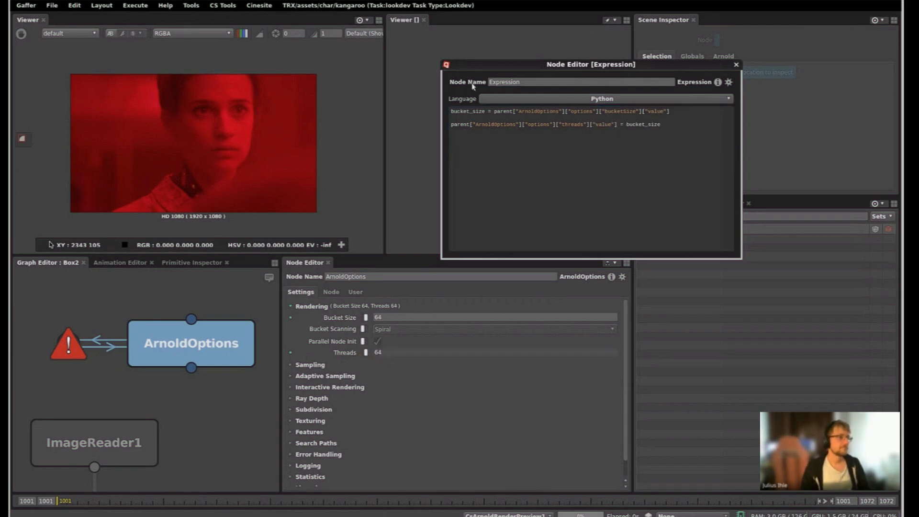
- Test the link by setting the ArnoldOptions Bucket Size to 32 and then to 16
{"action": "left_click", "coordinate": [452, 316]}
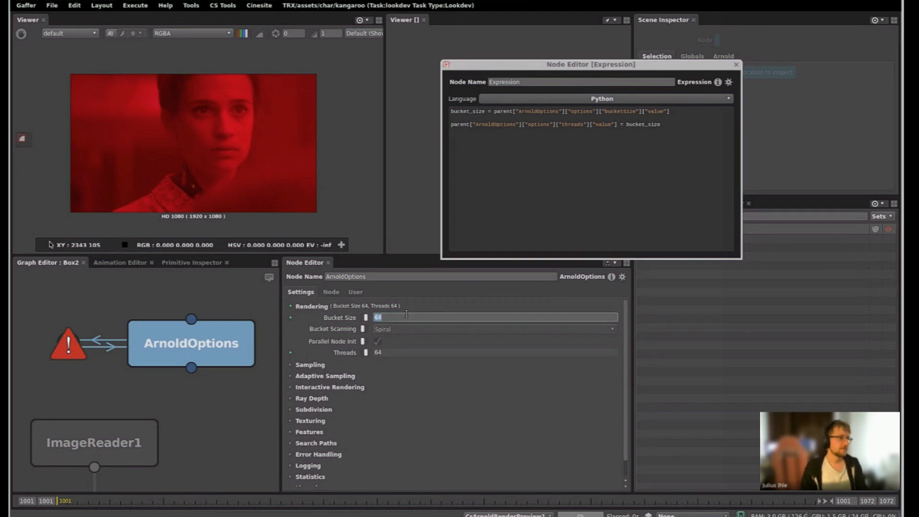
{"action": "type", "text": "32"}
{"action": "key", "text": "Return"}
{"action": "type", "text": "16"}
{"action": "key", "text": "Return"}
{"action": "left_click", "coordinate": [644, 157]}
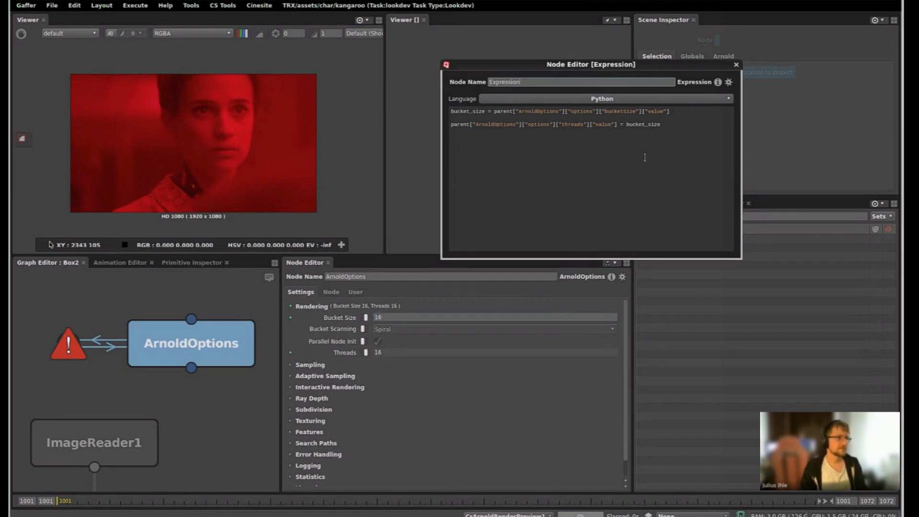
- Change the threads assignment to bucket_size / 2 and apply the expression
{"action": "left_click", "coordinate": [665, 130]}
{"action": "type", "text": "/ 2"}
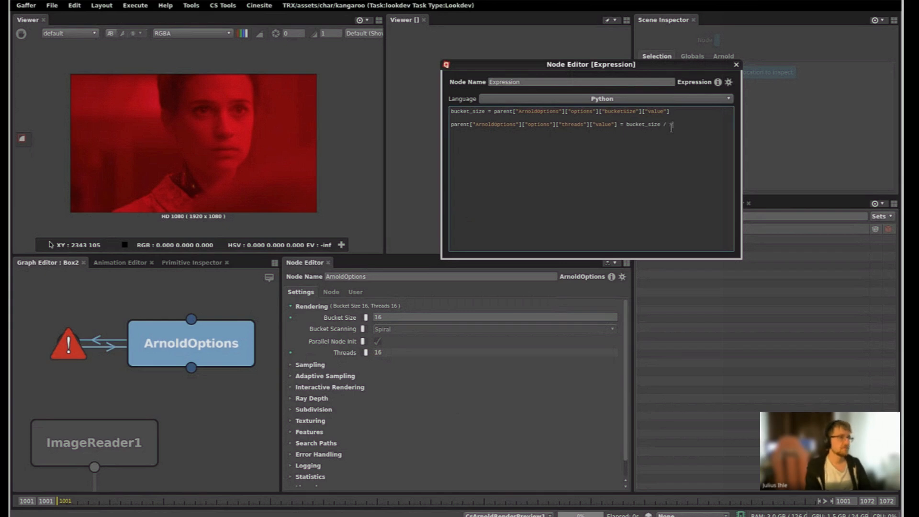
{"action": "left_click_drag", "start_coordinate": [680, 124], "coordinate": [624, 123]}
{"action": "left_click", "coordinate": [640, 125]}
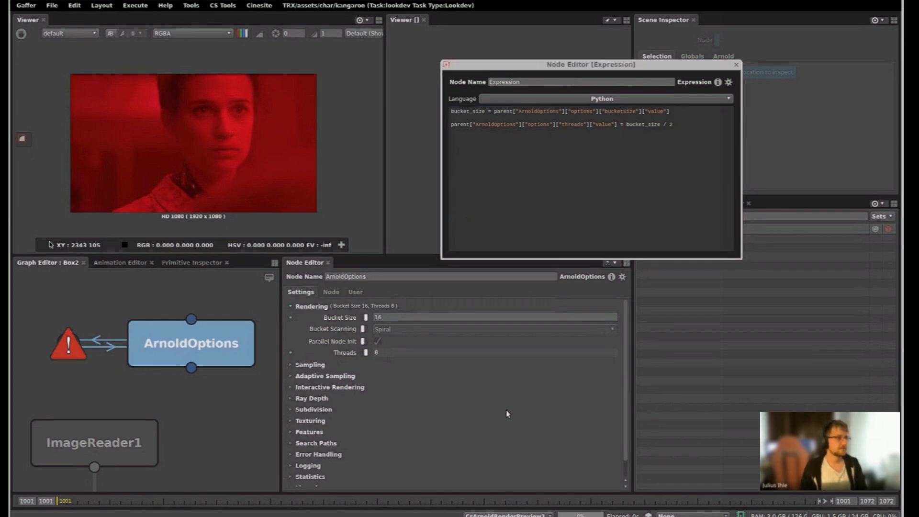
- Test the halved threads expression by setting Bucket Size to 32 and then to 64
{"action": "left_click", "coordinate": [385, 316]}
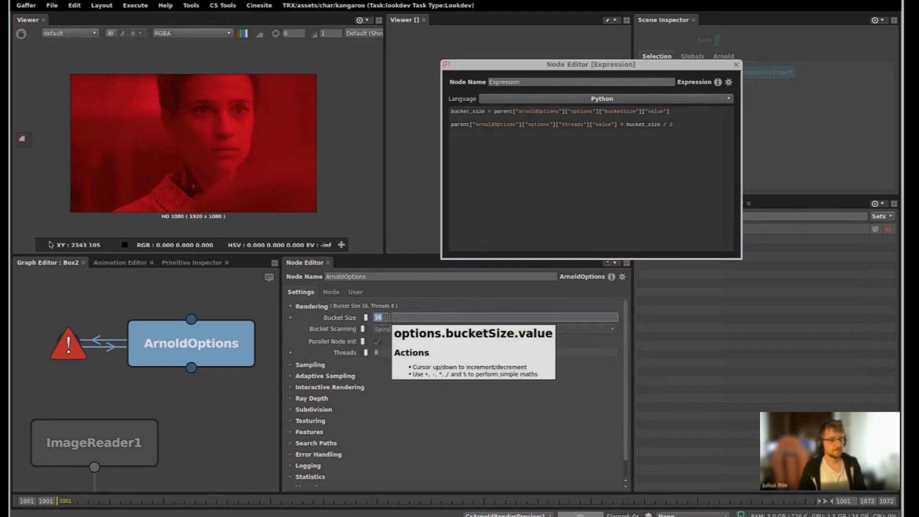
{"action": "type", "text": "32"}
{"action": "key", "text": "Return"}
{"action": "left_click", "coordinate": [398, 316]}
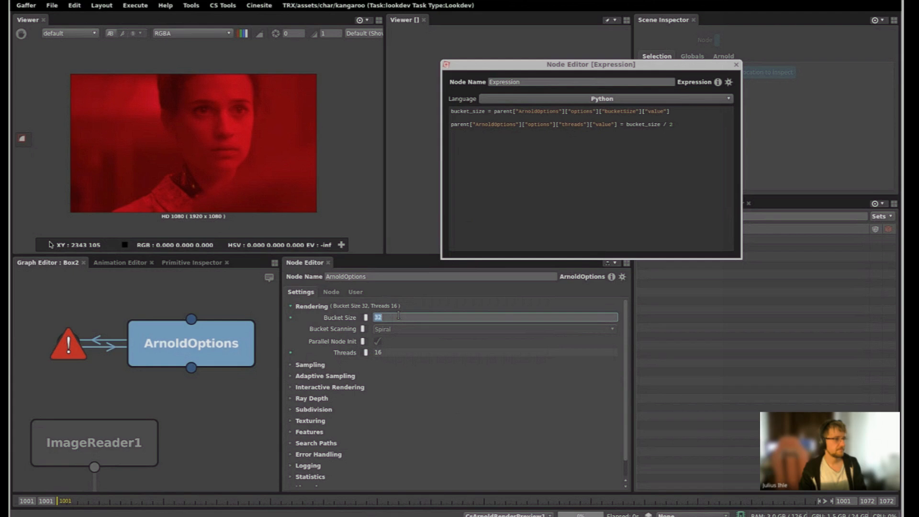
{"action": "type", "text": "64"}
{"action": "key", "text": "Return"}
{"action": "left_click", "coordinate": [626, 139]}
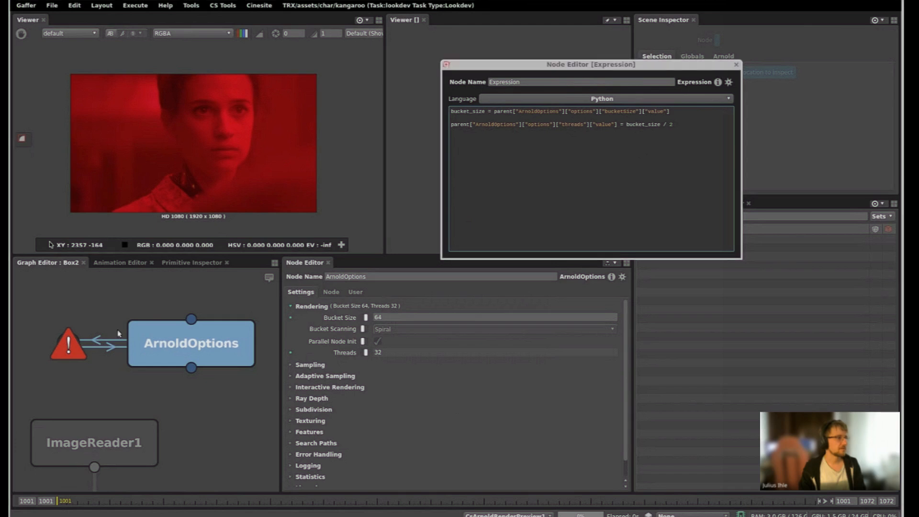
- Delete the ArnoldOptions and Expression nodes inside Box2 and return to the parent graph
{"action": "scroll", "coordinate": [119, 330], "scroll_direction": "down", "scroll_amount": 4}
{"action": "left_click_drag", "start_coordinate": [63, 317], "coordinate": [182, 358]}
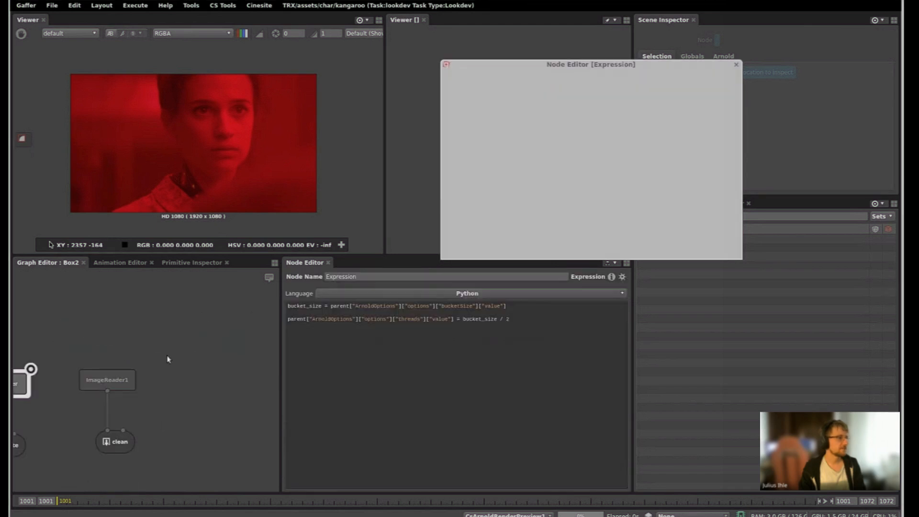
{"action": "key", "text": "Delete"}
{"action": "middle_click_drag", "start_coordinate": [98, 353], "coordinate": [163, 361]}
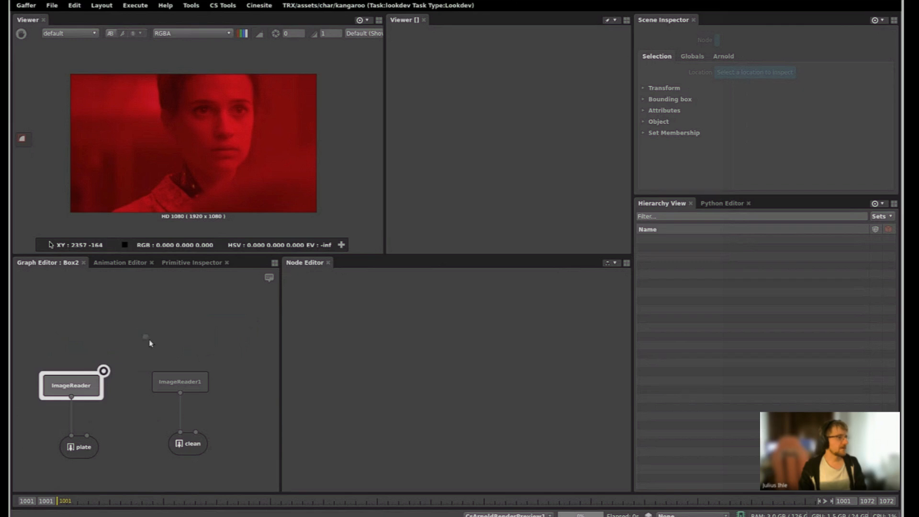
{"action": "key", "text": "Up"}
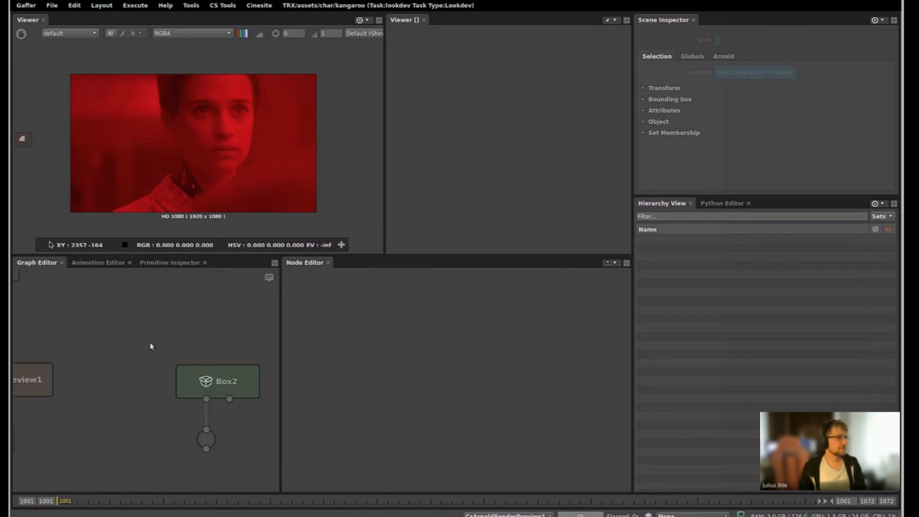
- Open Box2 in its own node editor and add a string plug to its settings
{"action": "left_click", "coordinate": [233, 383]}
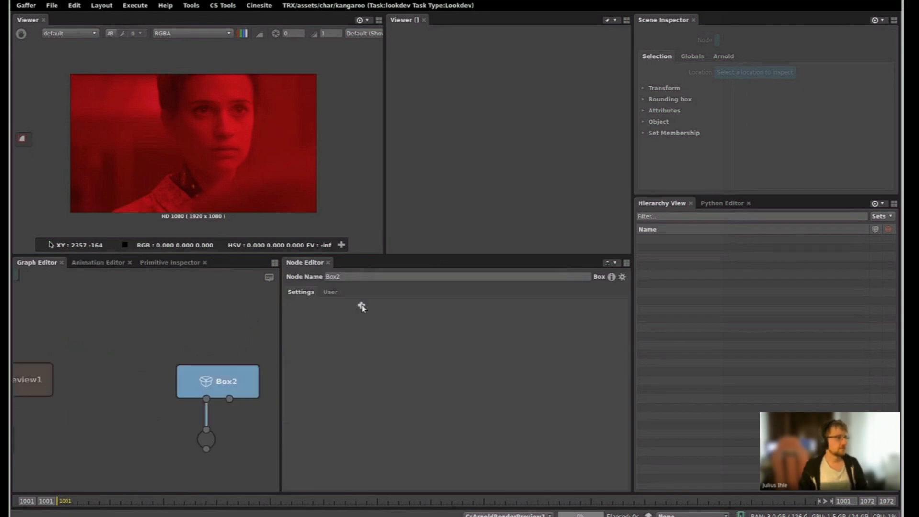
{"action": "double_click", "coordinate": [241, 382]}
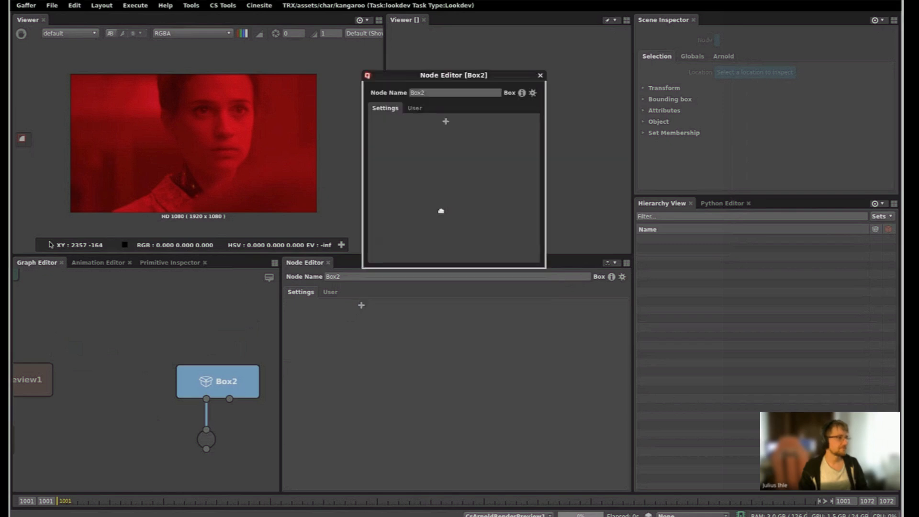
{"action": "left_click", "coordinate": [445, 121]}
{"action": "left_click", "coordinate": [464, 165]}
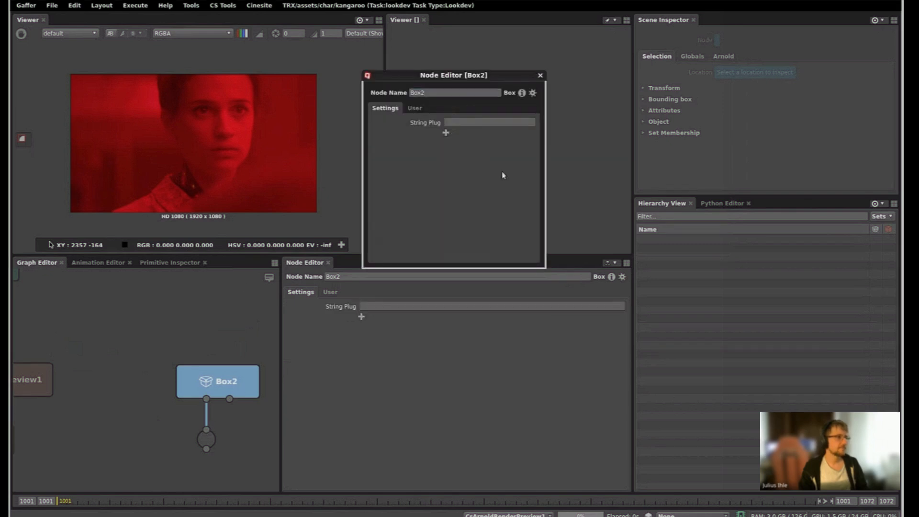
- Switch to the file manager and look through the plate and clean EXR file names in the movie_refs folder
{"action": "key", "text": "alt+Tab"}
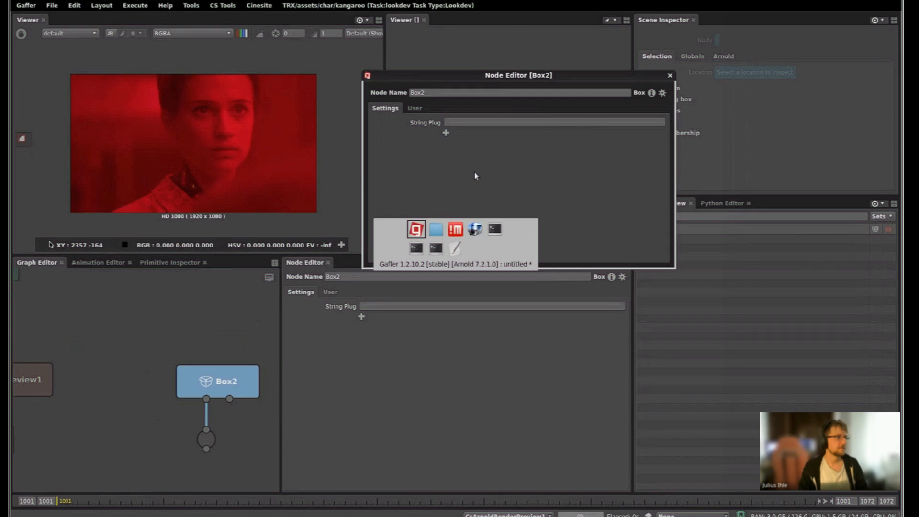
{"action": "key", "text": "alt+Tab"}
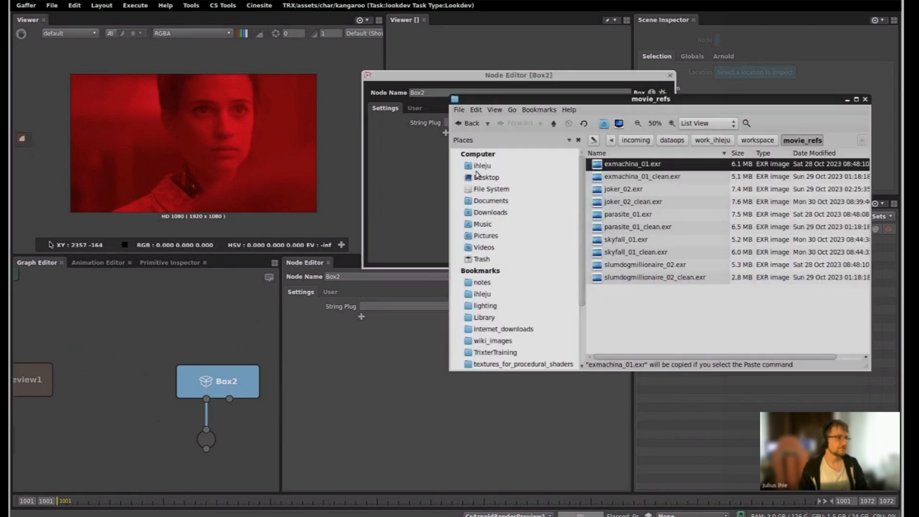
{"action": "left_click", "coordinate": [637, 177]}
{"action": "left_click", "coordinate": [632, 190]}
{"action": "left_click", "coordinate": [630, 202]}
{"action": "left_click", "coordinate": [627, 214]}
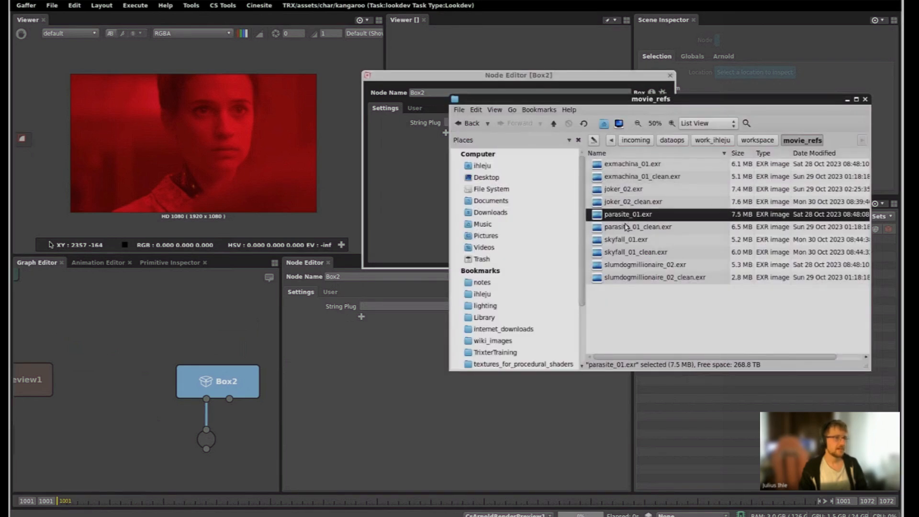
{"action": "left_click", "coordinate": [624, 240], "text": "ctrl"}
{"action": "left_click", "coordinate": [628, 267], "text": "ctrl"}
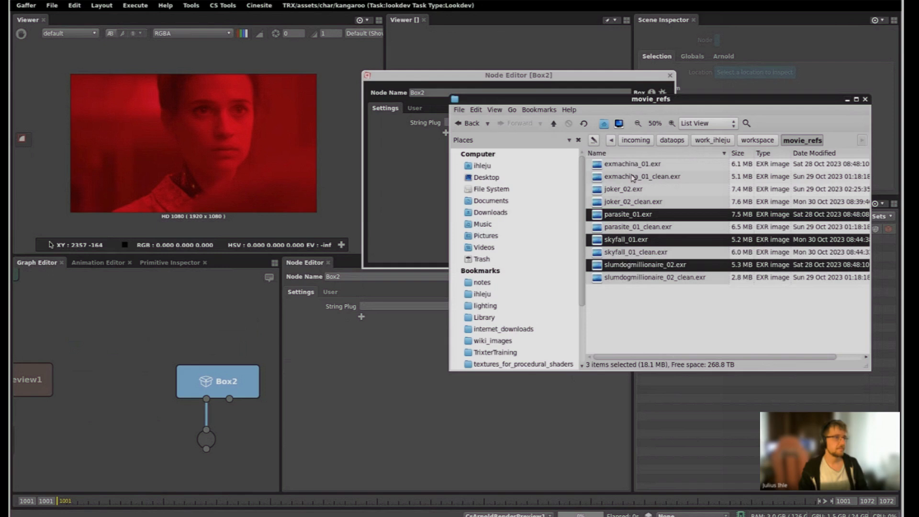
{"action": "left_click", "coordinate": [633, 164], "text": "ctrl"}
{"action": "left_click", "coordinate": [457, 151]}
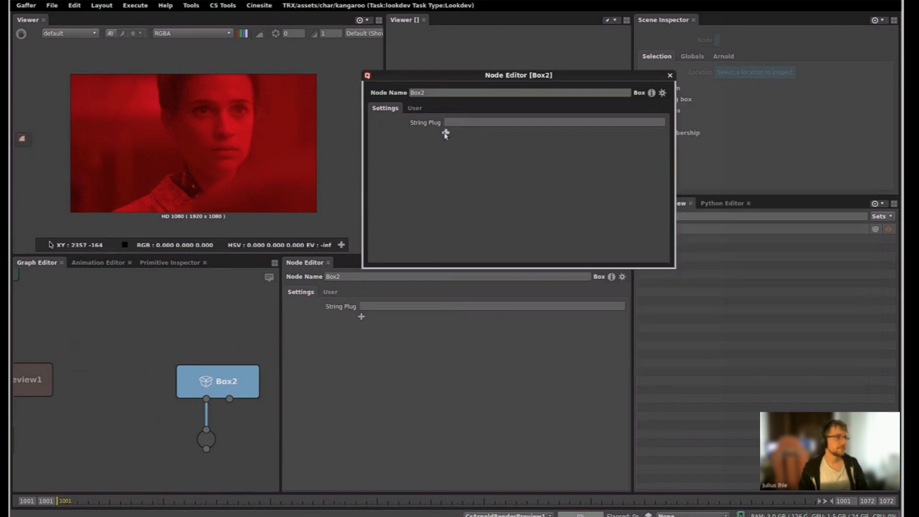
- Copy the base name of exmachina_01.exr from the file manager and enter exmachina_01 as the value of Box2's string plug
{"action": "key", "text": "alt+Tab"}
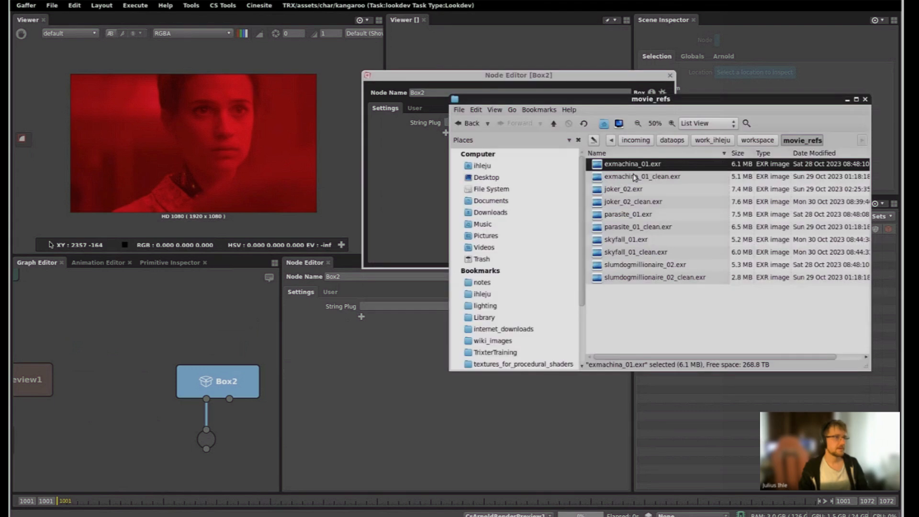
{"action": "key", "text": "F2"}
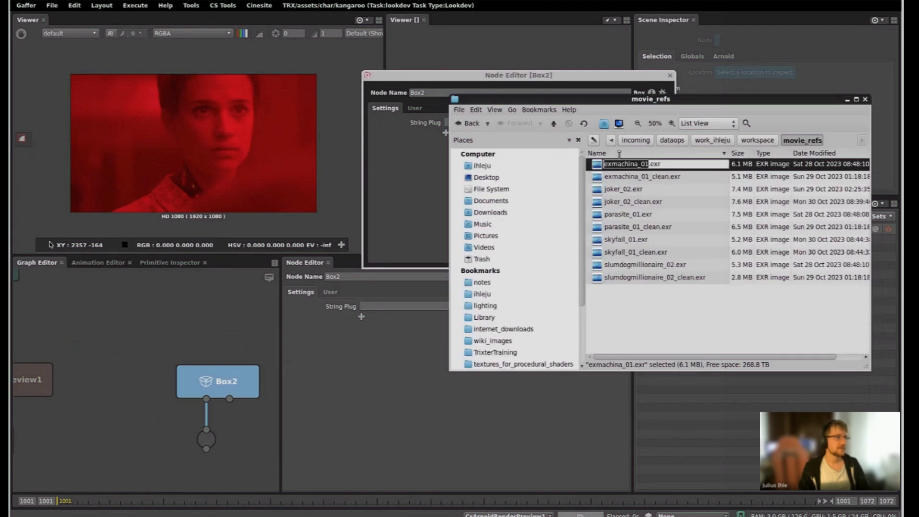
{"action": "key", "text": "ctrl+c"}
{"action": "key", "text": "alt+Tab"}
{"action": "key", "text": "ctrl+v"}
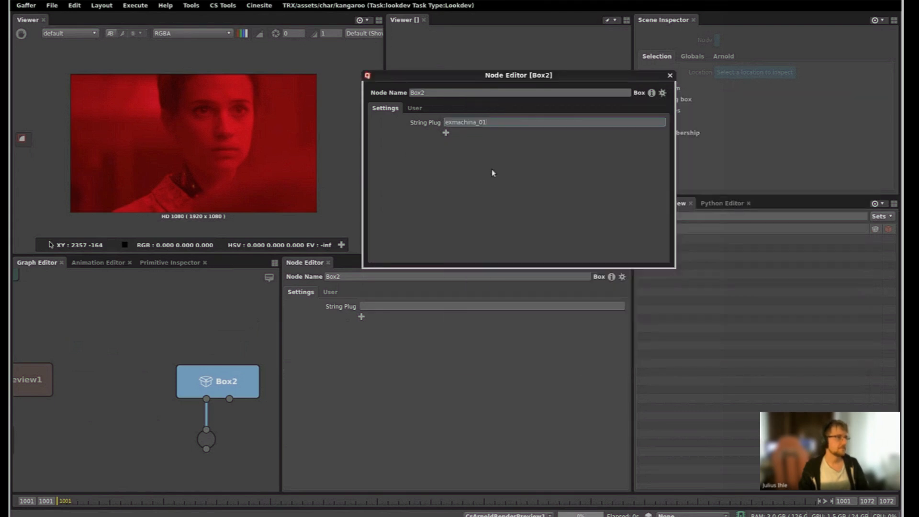
{"action": "key", "text": "Return"}
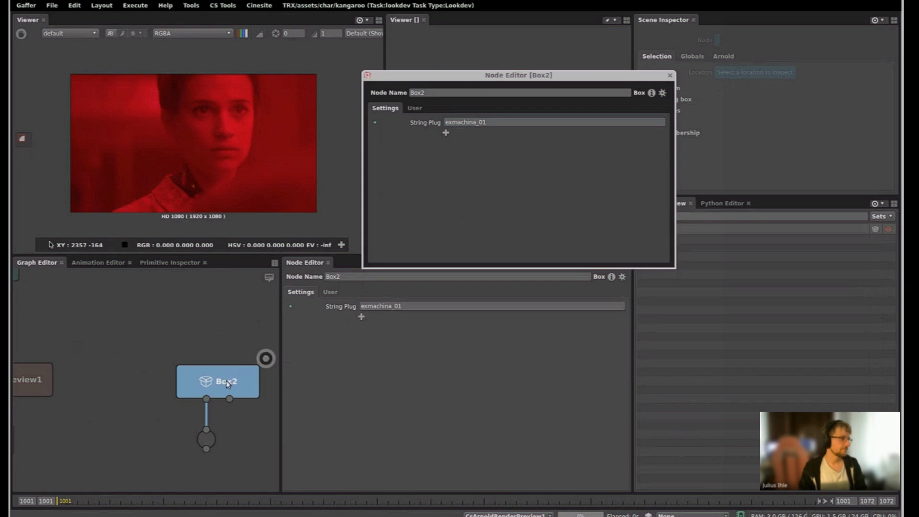
- Enter Box2's internal graph and clear the node selection
{"action": "double_click", "coordinate": [227, 384]}
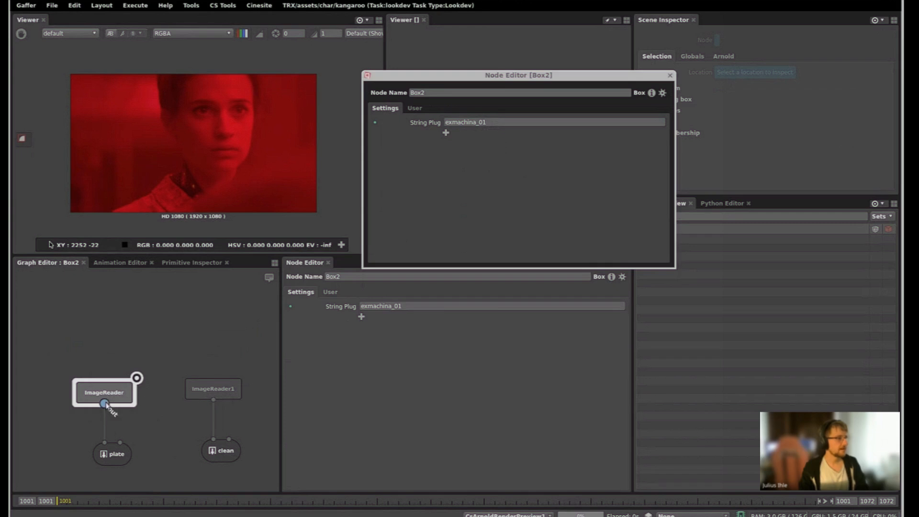
{"action": "mouse_move", "coordinate": [202, 391]}
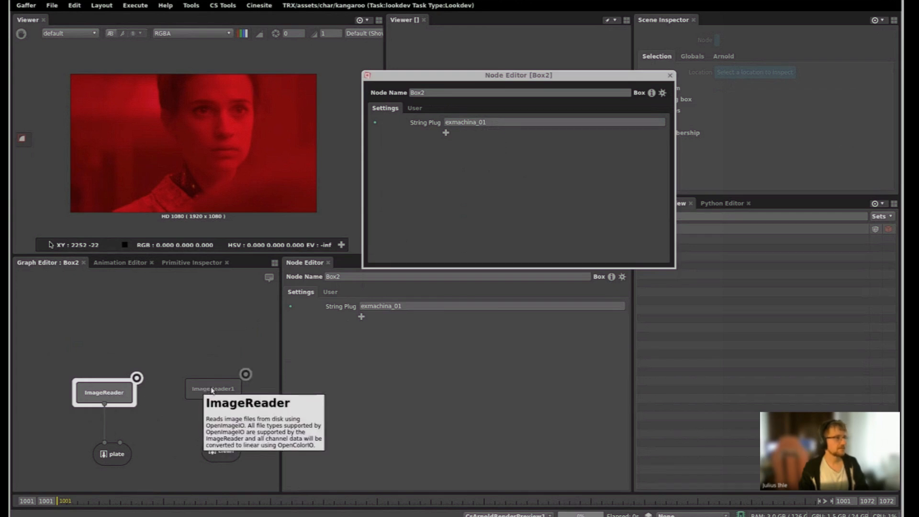
{"action": "left_click", "coordinate": [120, 393]}
{"action": "left_click", "coordinate": [163, 350]}
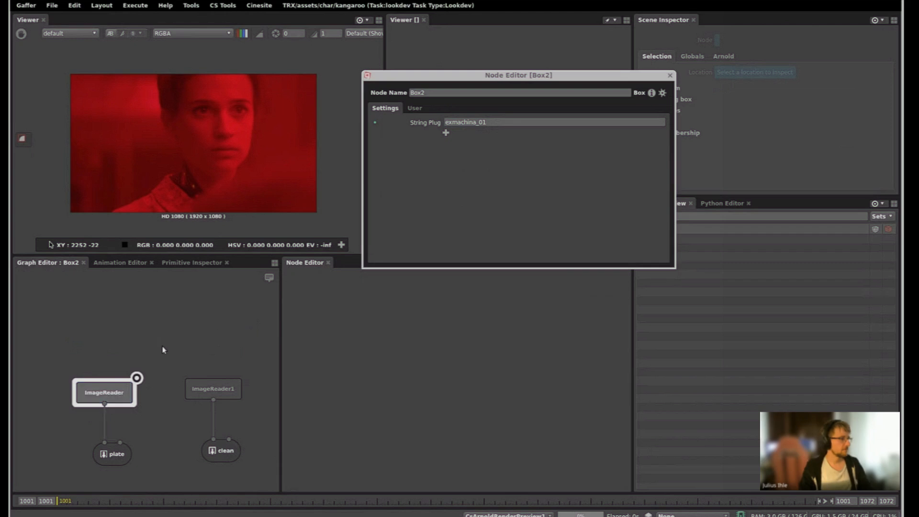
{"action": "key", "text": "Tab"}
{"action": "type", "text": "express"}
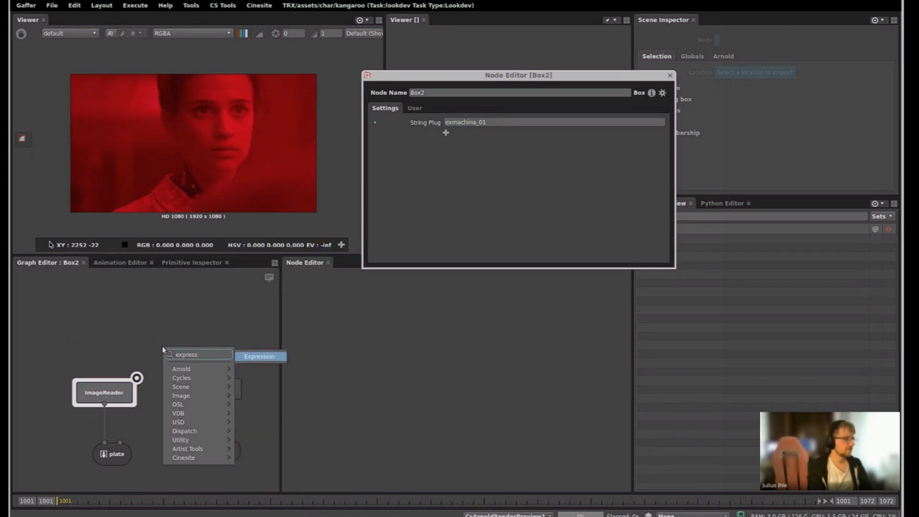
{"action": "key", "text": "Escape"}
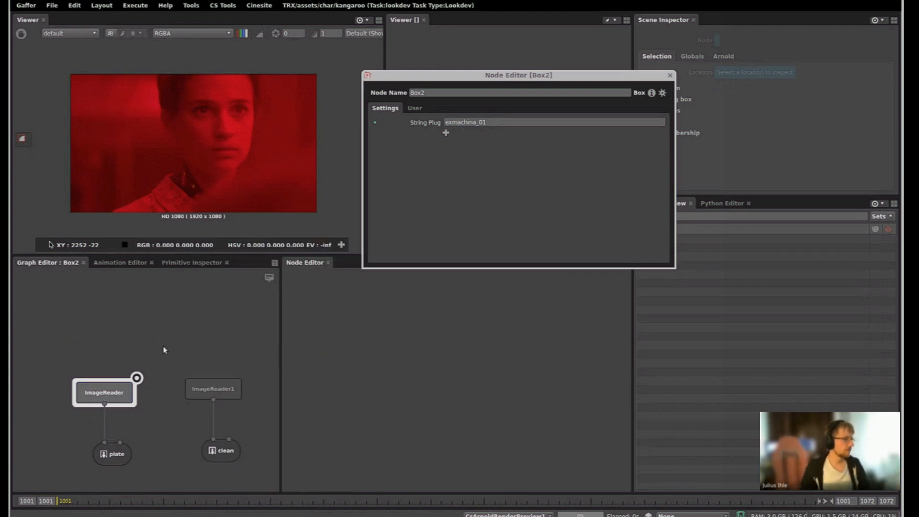
- Create a Python expression on the plate ImageReader's File Name, move the expression node clear of the reader, and enlarge its editor window
{"action": "left_click", "coordinate": [90, 393]}
{"action": "right_click", "coordinate": [379, 306]}
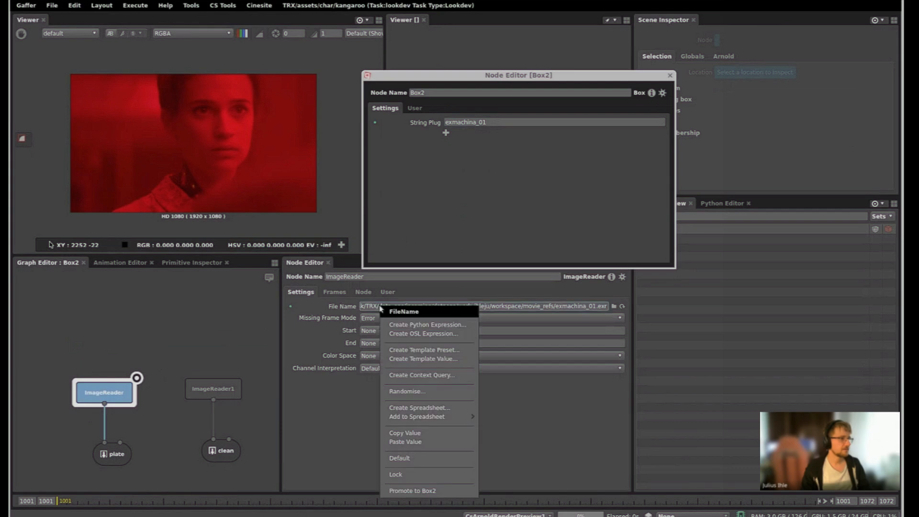
{"action": "left_click", "coordinate": [375, 306]}
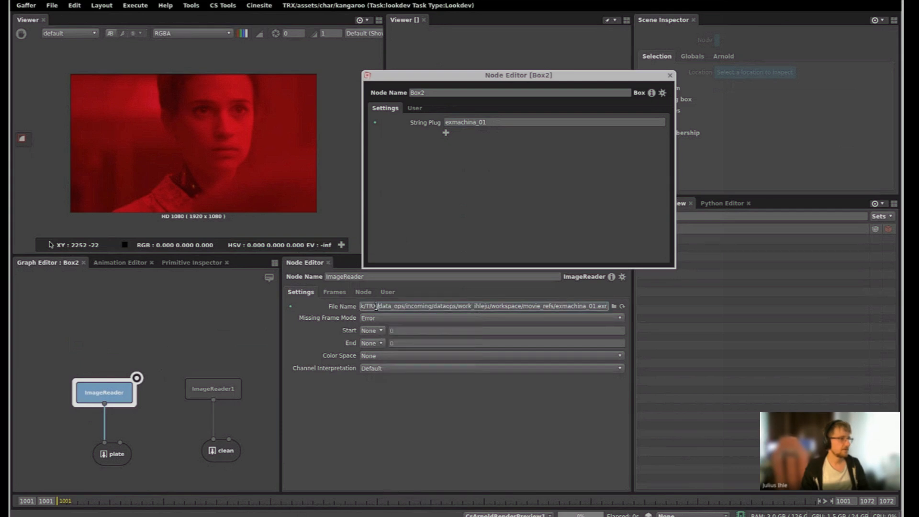
{"action": "right_click", "coordinate": [377, 306]}
{"action": "left_click", "coordinate": [397, 329]}
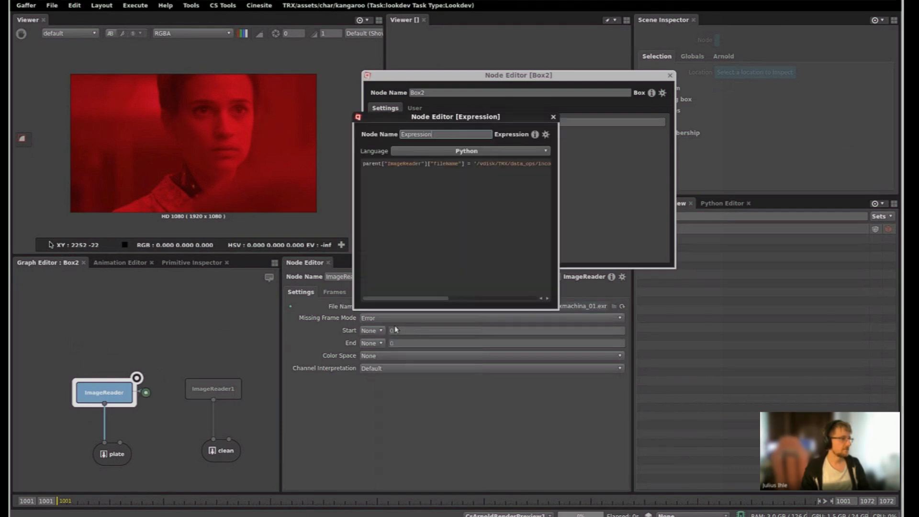
{"action": "left_click_drag", "start_coordinate": [146, 394], "coordinate": [171, 352]}
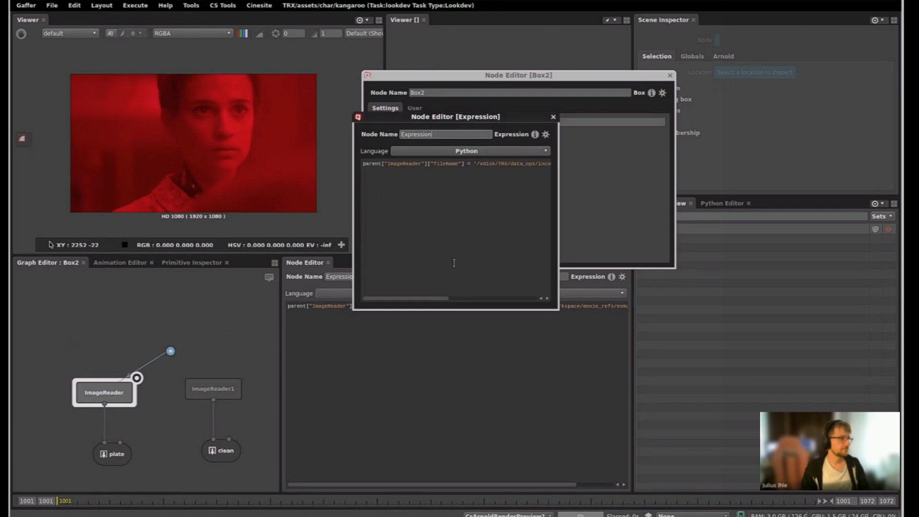
{"action": "left_click_drag", "start_coordinate": [489, 240], "coordinate": [391, 243], "text": "alt"}
{"action": "middle_click_drag", "start_coordinate": [417, 236], "coordinate": [722, 228], "text": "alt"}
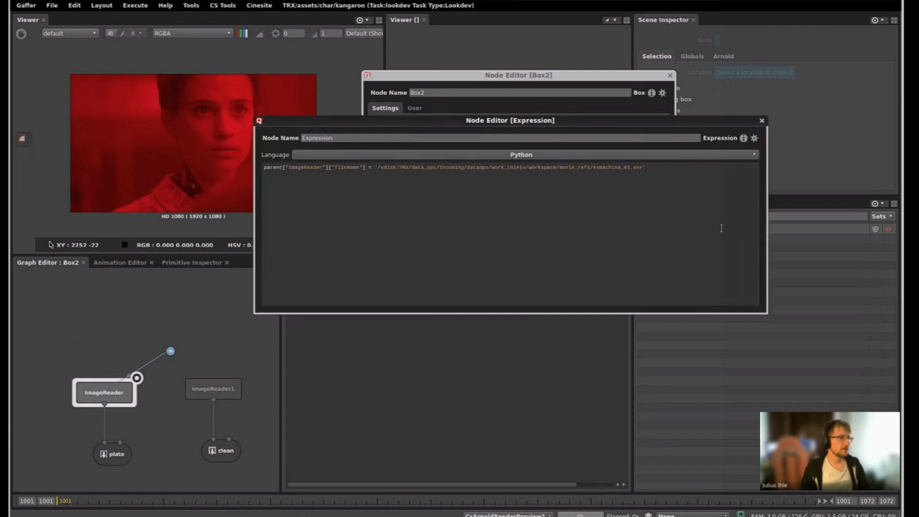
- Turn the File Name assignment into a base_dir variable holding only the folder path ending in movie_refs/, and apply the expression
{"action": "left_click_drag", "start_coordinate": [373, 166], "coordinate": [262, 168]}
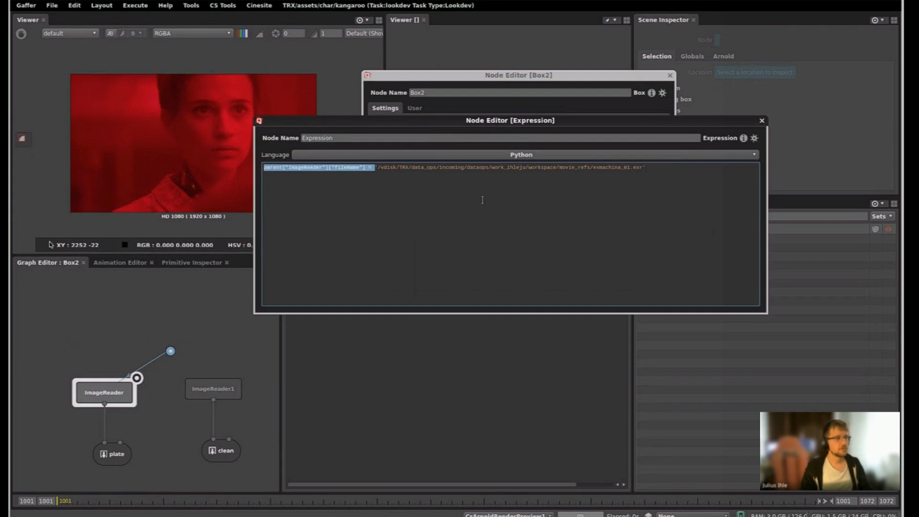
{"action": "type", "text": "base_dir ="}
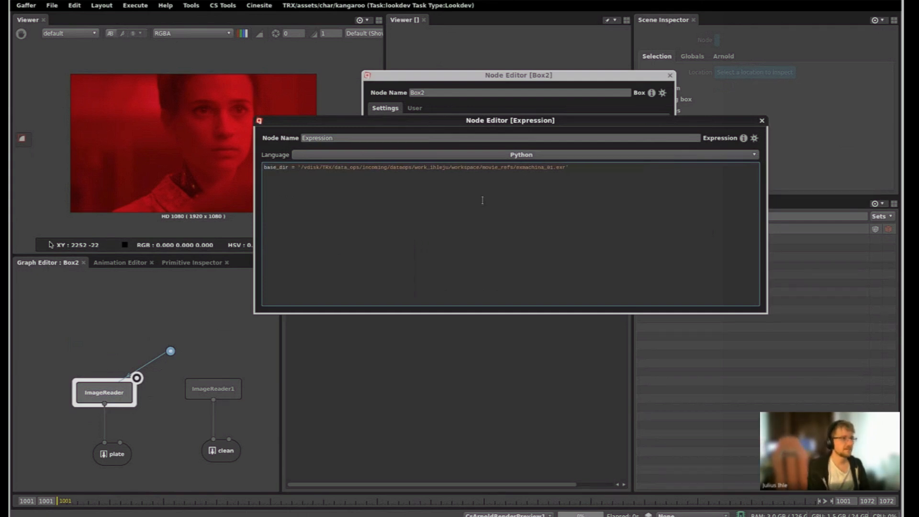
{"action": "key", "text": "shift+ctrl+Left"}
{"action": "key", "text": "shift+ctrl+Left"}
{"action": "key", "text": "shift+ctrl+Left"}
{"action": "key", "text": "BackSpace"}
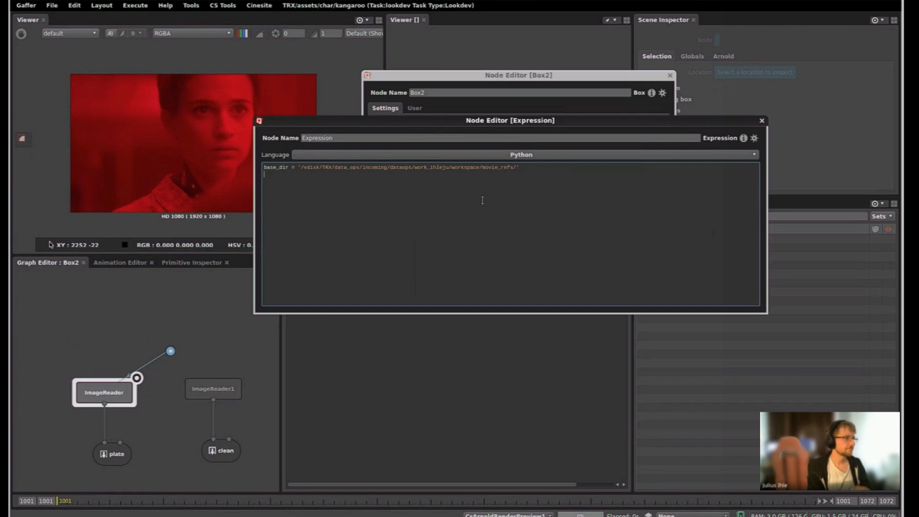
{"action": "key", "text": "Return"}
{"action": "left_click", "coordinate": [281, 147]}
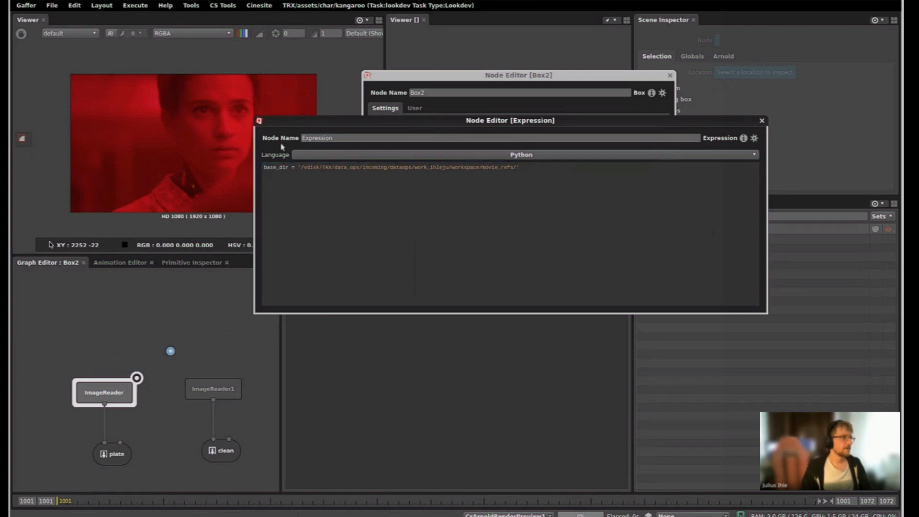
- Rename Box2's string plug to Ref and arrange the Box2 and Expression editor windows so both can be seen
{"action": "left_click_drag", "start_coordinate": [308, 193], "coordinate": [516, 268], "text": "alt"}
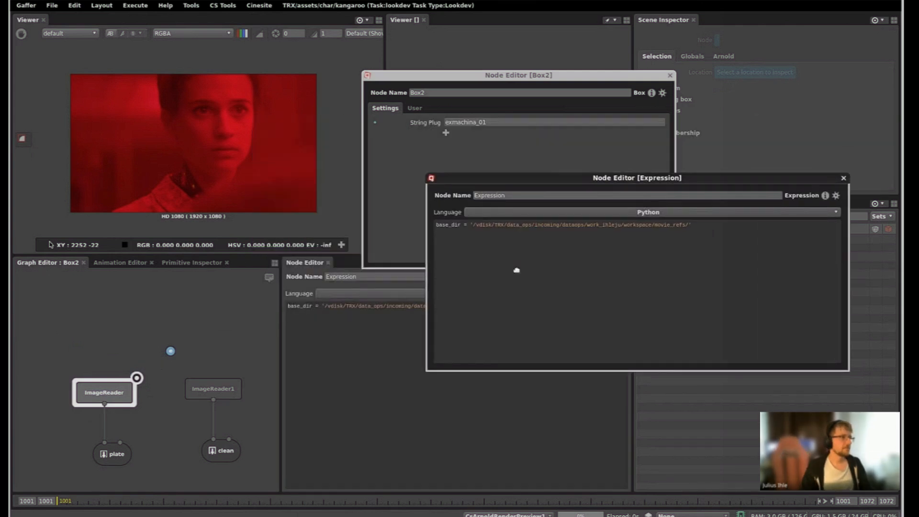
{"action": "left_click", "coordinate": [710, 251]}
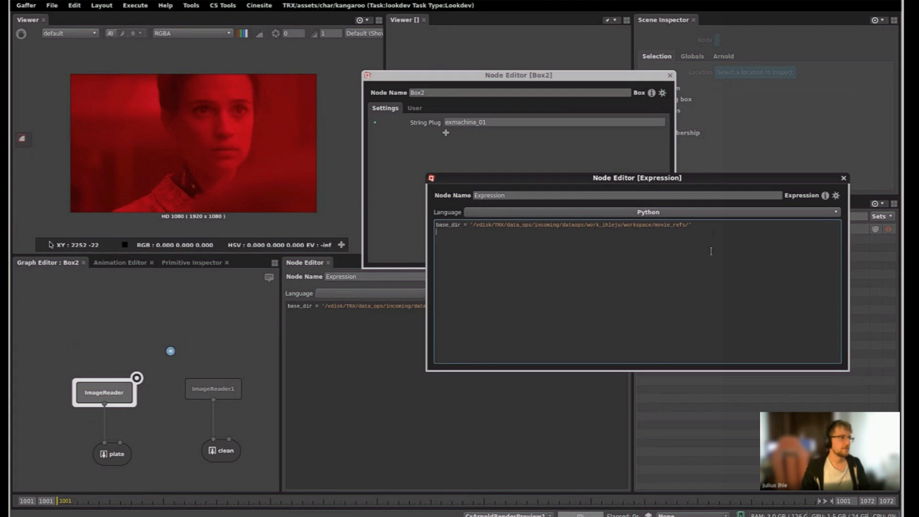
{"action": "double_click", "coordinate": [426, 123]}
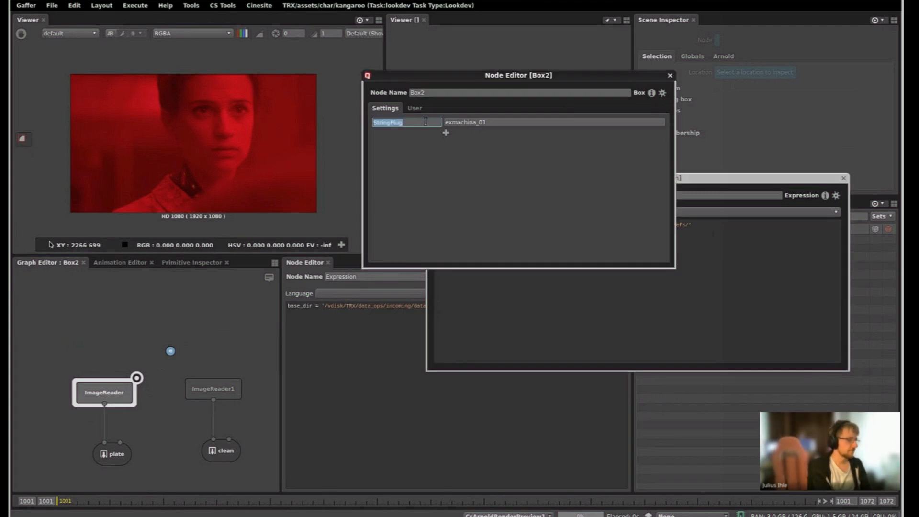
{"action": "type", "text": "Ref"}
{"action": "key", "text": "Tab"}
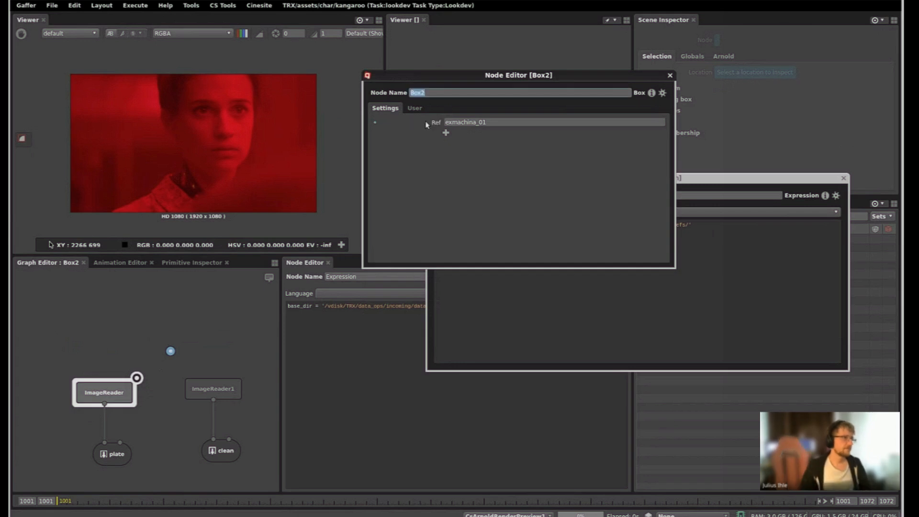
{"action": "left_click", "coordinate": [458, 207]}
{"action": "left_click_drag", "start_coordinate": [456, 197], "coordinate": [172, 159], "text": "alt"}
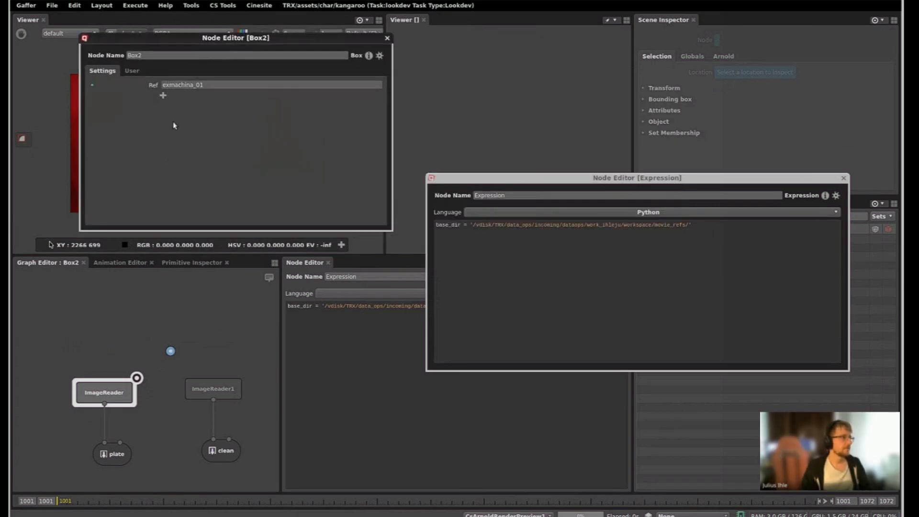
- Add the line ref = parent["ref"] below base_dir in the expression and apply it
{"action": "left_click_drag", "start_coordinate": [450, 254], "coordinate": [448, 251]}
{"action": "left_click", "coordinate": [500, 246]}
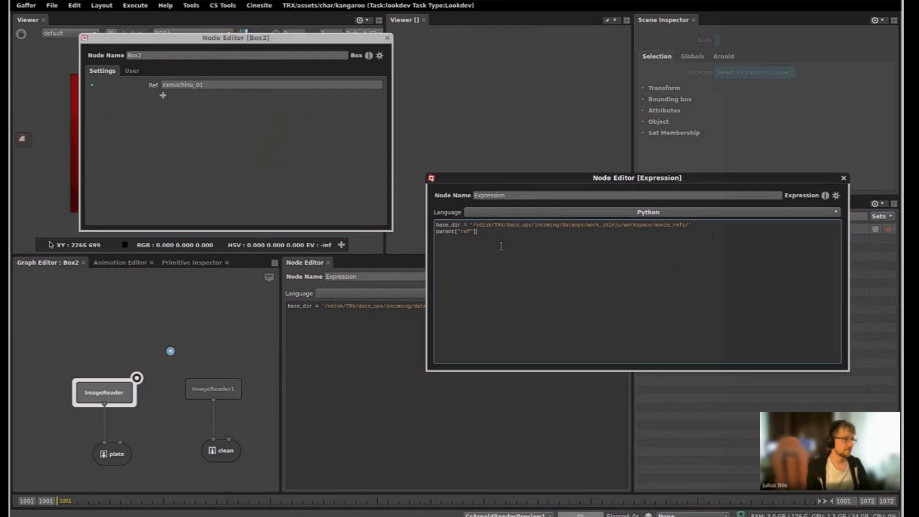
{"action": "key", "text": "Home"}
{"action": "type", "text": "ref"}
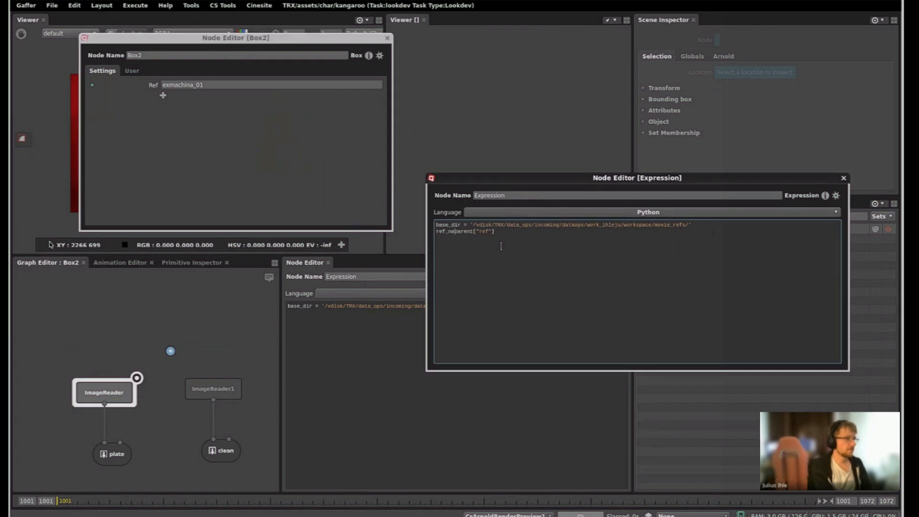
{"action": "type", "text": " ="}
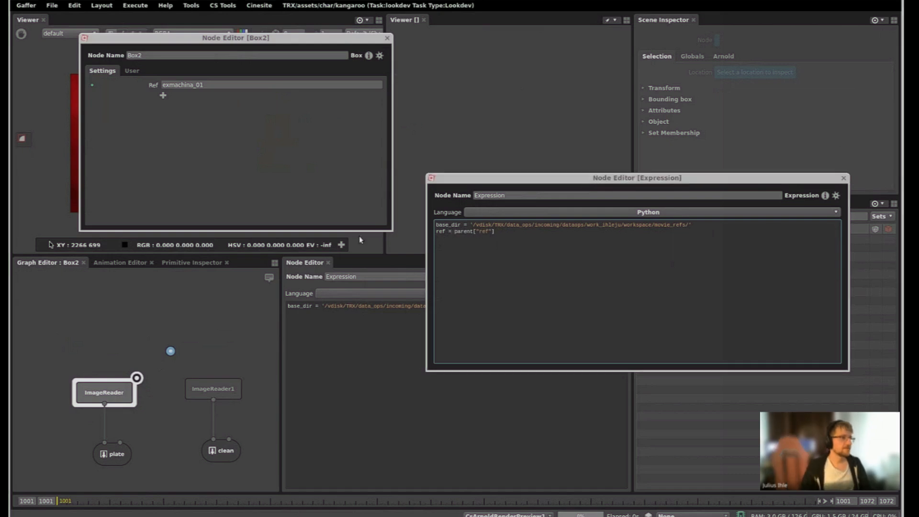
{"action": "left_click", "coordinate": [449, 201]}
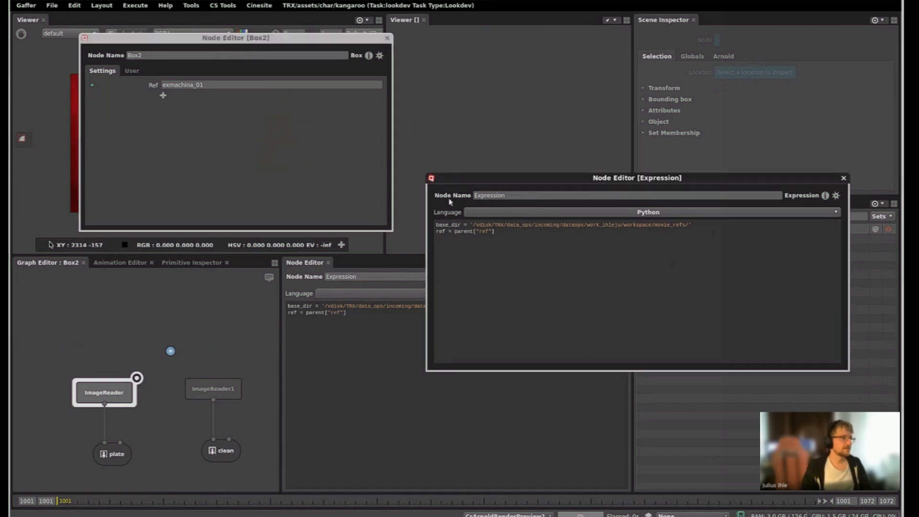
- Review the base_dir and ref lines of the expression and show the settings of the plate's ImageReader
{"action": "double_click", "coordinate": [451, 224]}
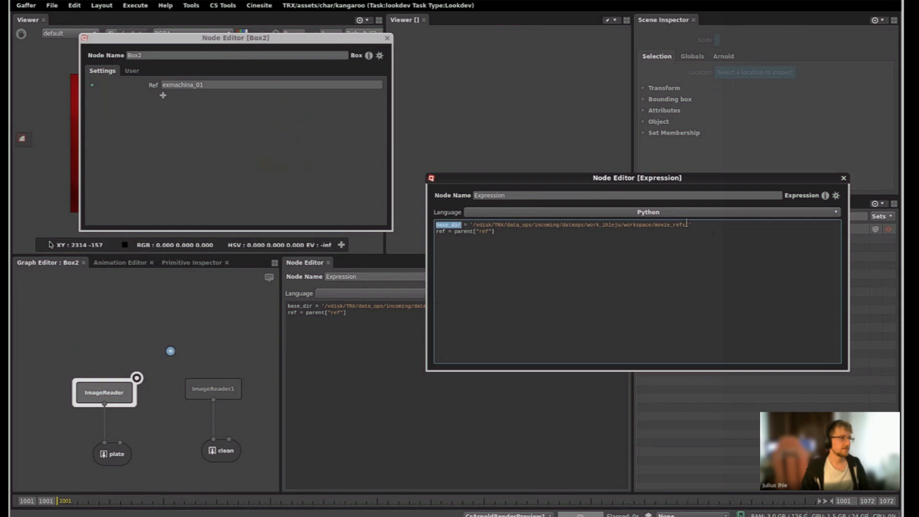
{"action": "left_click", "coordinate": [441, 234]}
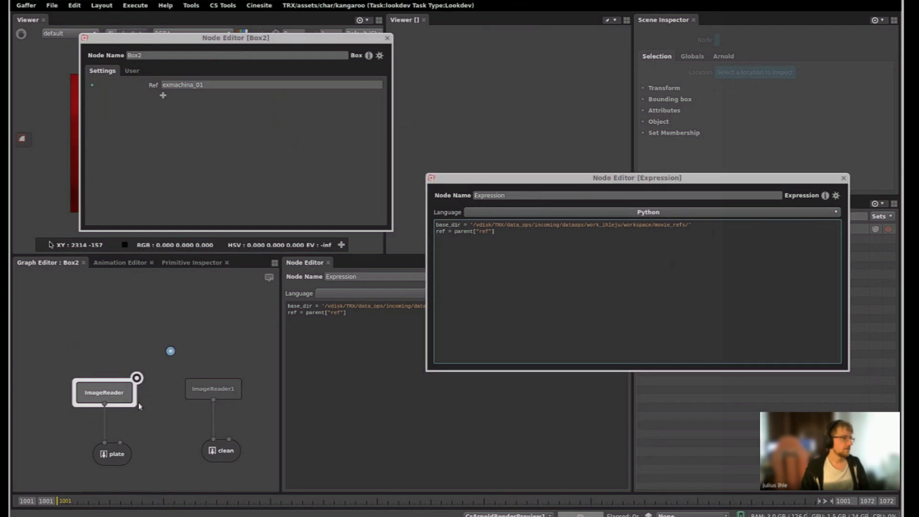
{"action": "left_click", "coordinate": [125, 396]}
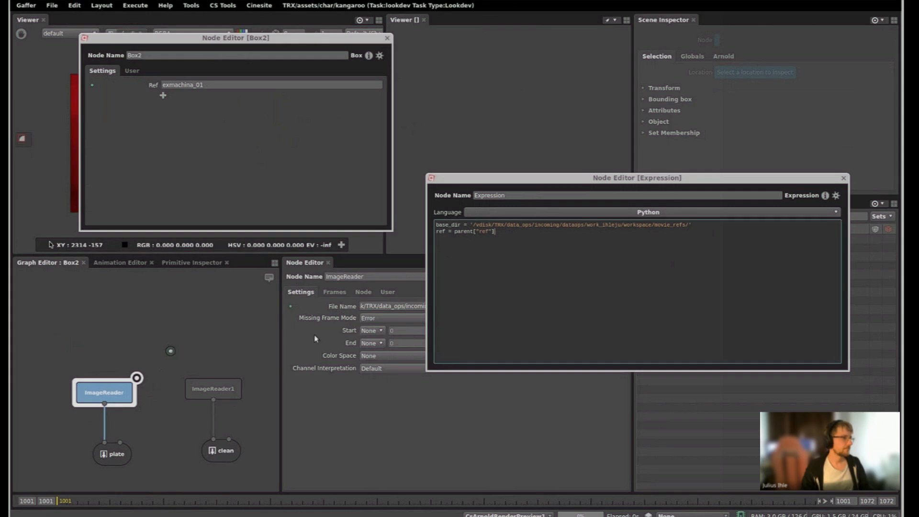
- Add the line parent["ImageReader"]["fileName"] = base_dir + ref + '.exr' below the variables in the expression and apply it
{"action": "key", "text": "Return"}
{"action": "key", "text": "Return"}
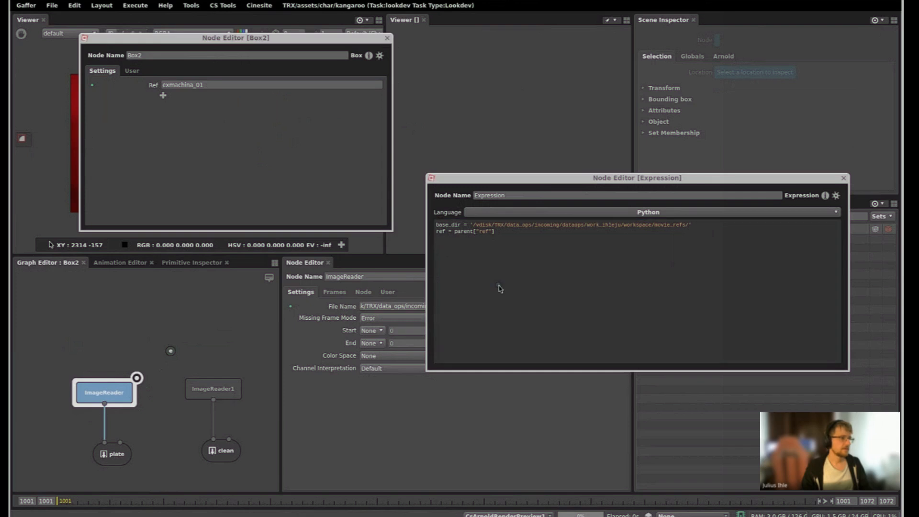
{"action": "left_click_drag", "start_coordinate": [500, 289], "coordinate": [498, 285]}
{"action": "left_click", "coordinate": [594, 268]}
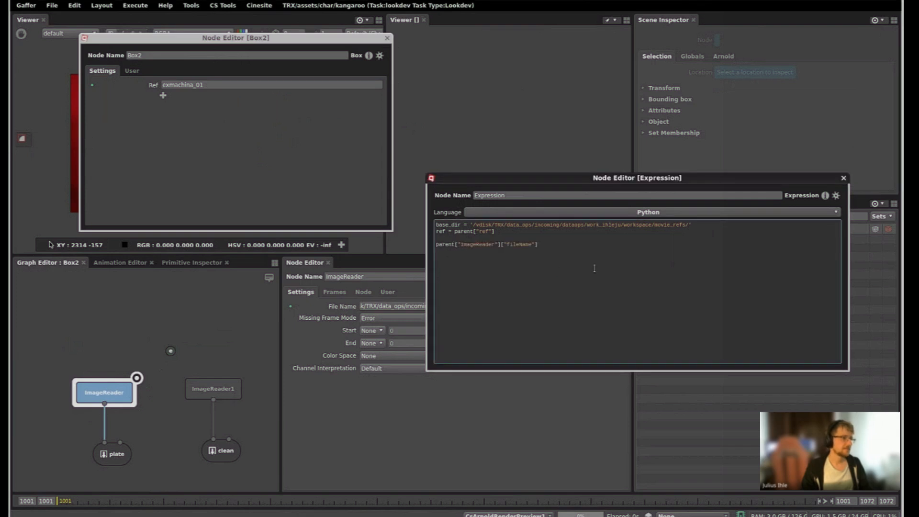
{"action": "type", "text": "="}
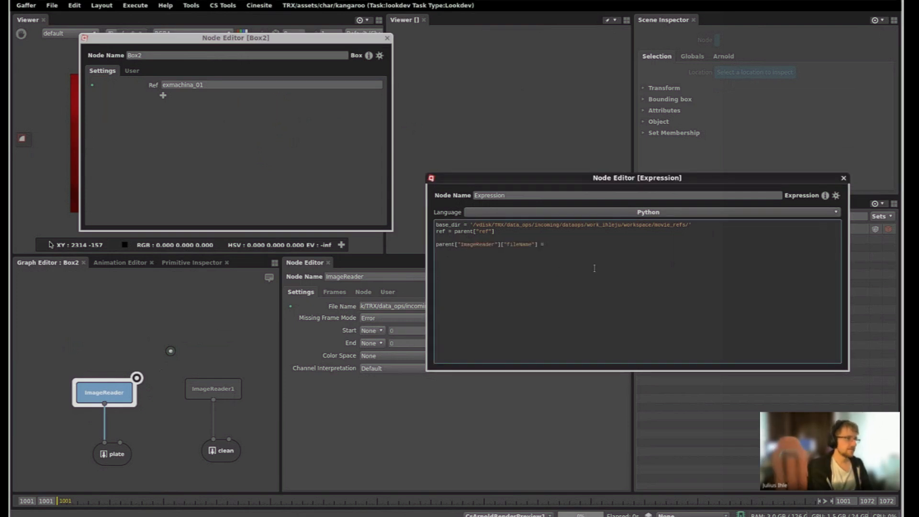
{"action": "type", "text": " base_dir +"}
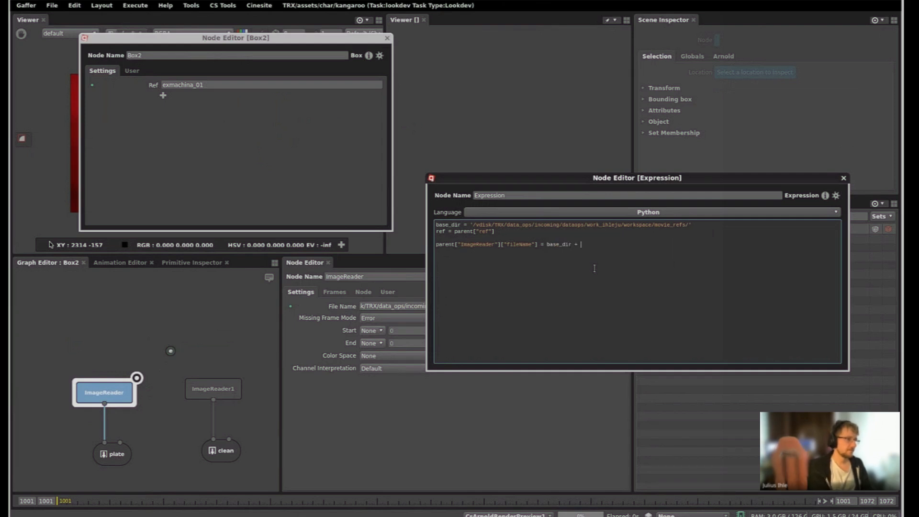
{"action": "type", "text": " ref"}
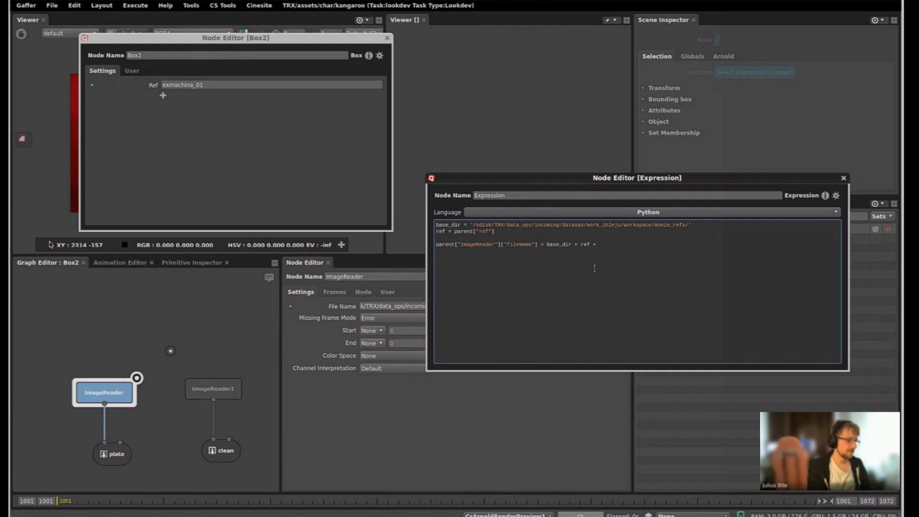
{"action": "type", "text": " +''.ex"}
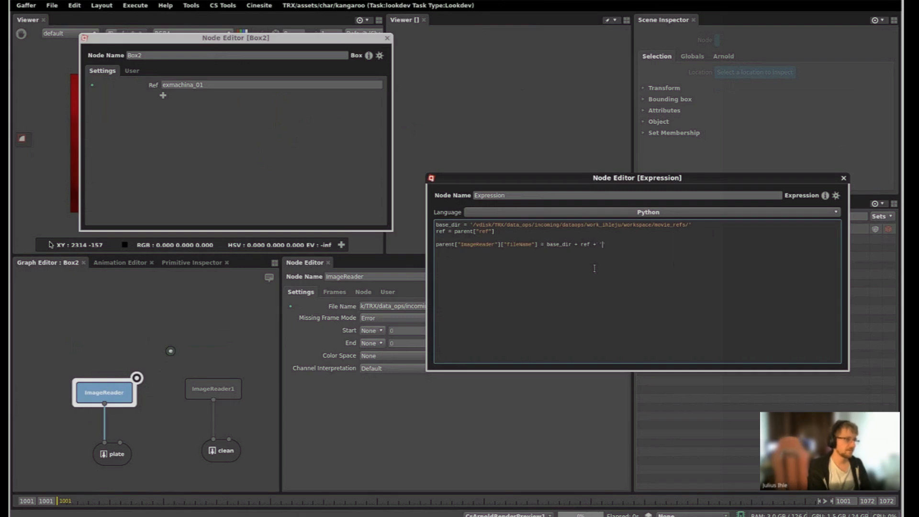
{"action": "type", "text": "r"}
{"action": "left_click", "coordinate": [501, 410]}
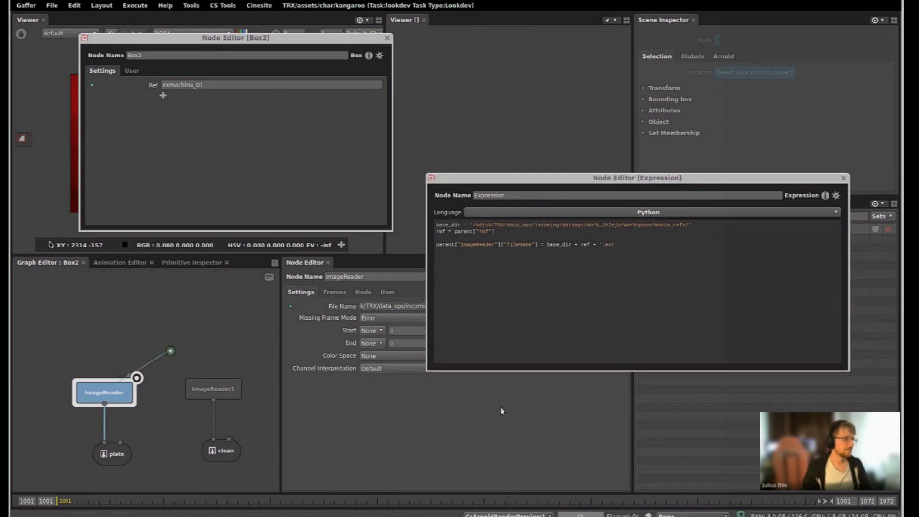
- Uncover the viewer and the ImageReader's full file path, and compare the path with the expression's base_dir, ref and '.exr' parts
{"action": "left_click_drag", "start_coordinate": [180, 197], "coordinate": [535, 173], "text": "alt"}
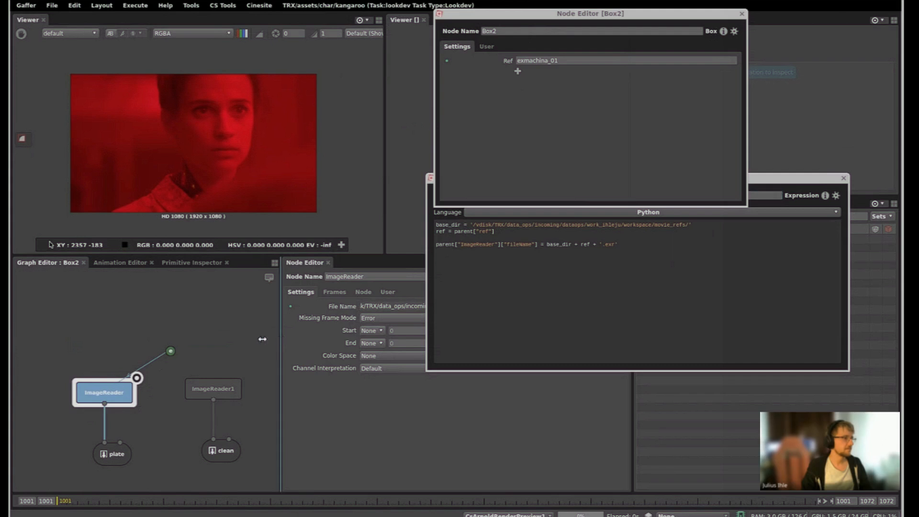
{"action": "left_click_drag", "start_coordinate": [280, 342], "coordinate": [73, 336]}
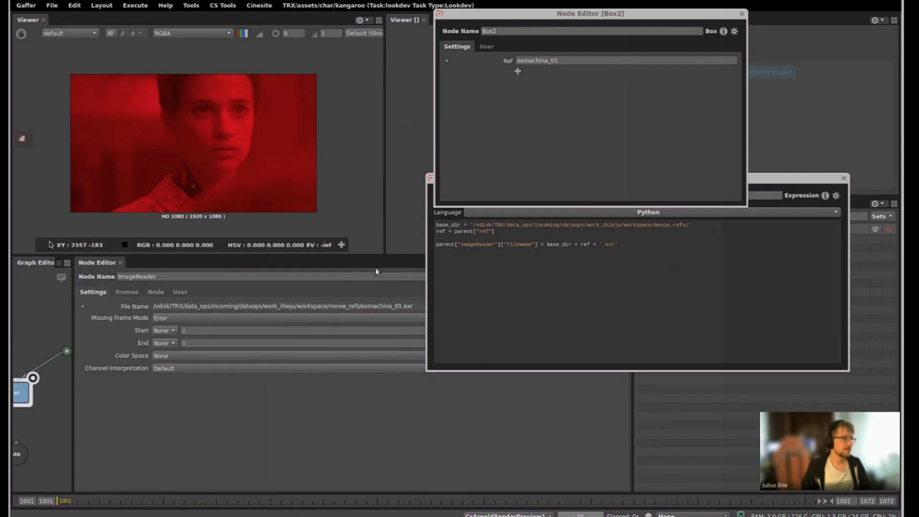
{"action": "double_click", "coordinate": [458, 225]}
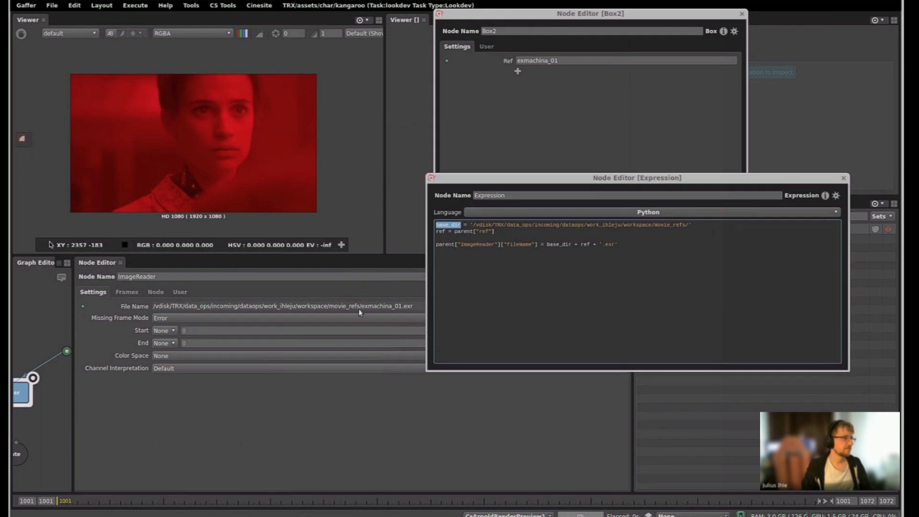
{"action": "double_click", "coordinate": [443, 231]}
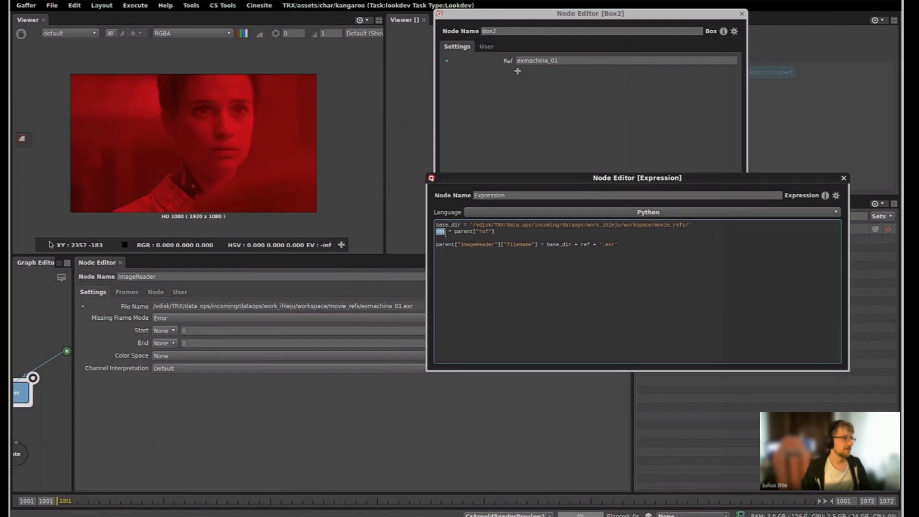
{"action": "left_click", "coordinate": [552, 81]}
{"action": "double_click", "coordinate": [560, 59]}
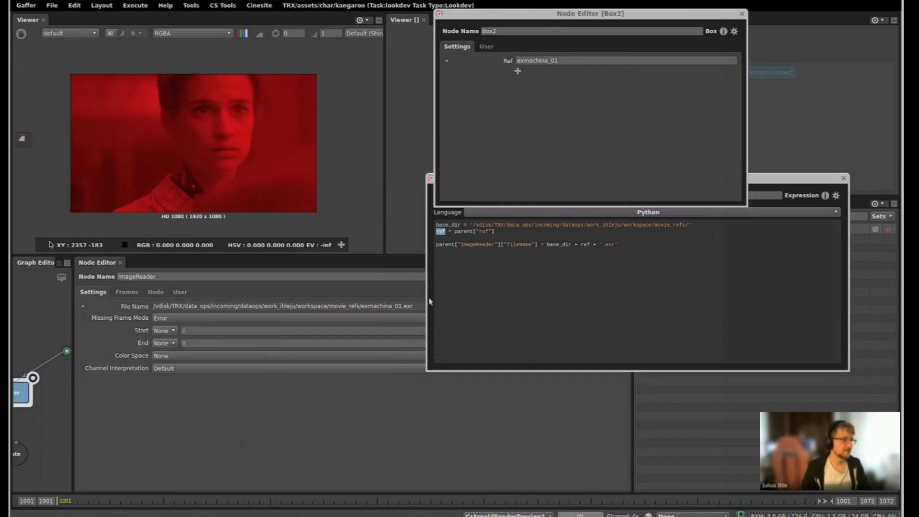
{"action": "double_click", "coordinate": [607, 245]}
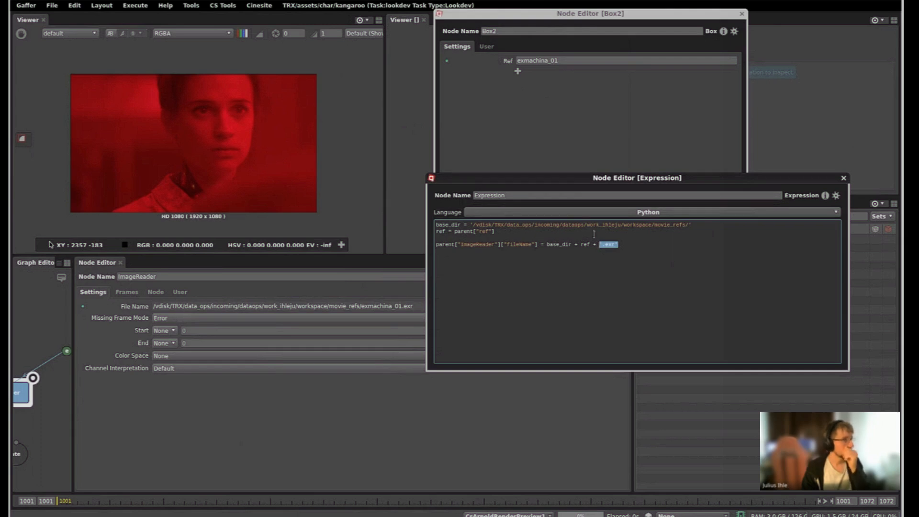
- Check the available file names in the movie_refs folder and set Box2's Ref plug to skyfall_01
{"action": "left_click", "coordinate": [548, 61]}
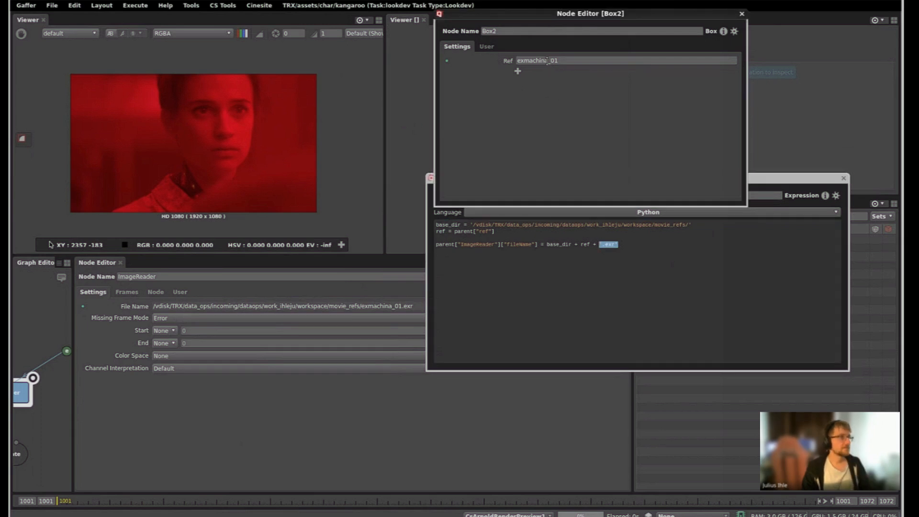
{"action": "double_click", "coordinate": [546, 61]}
{"action": "key", "text": "alt+Tab"}
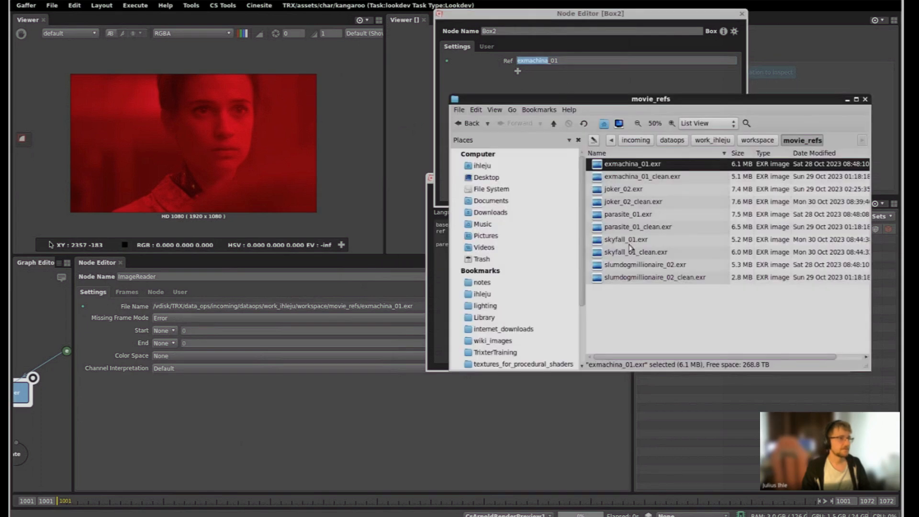
{"action": "left_click", "coordinate": [539, 76]}
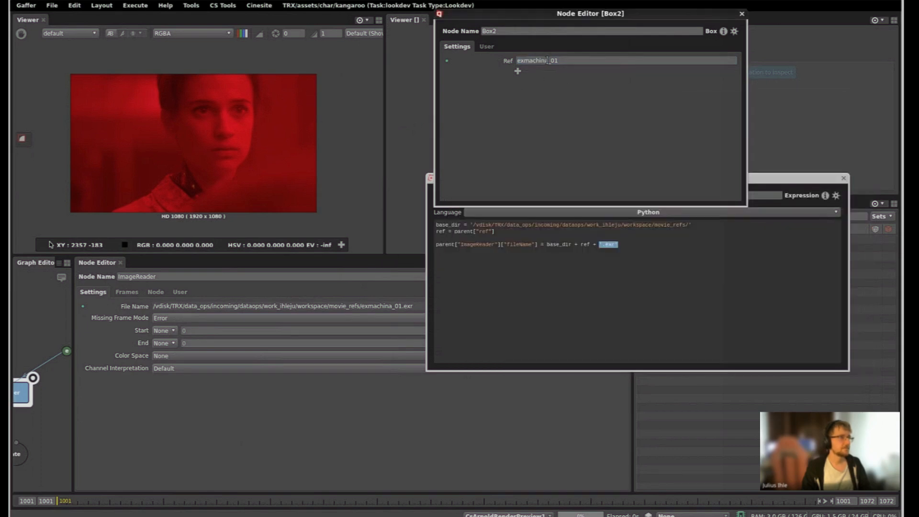
{"action": "double_click", "coordinate": [547, 61]}
{"action": "type", "text": "sky"}
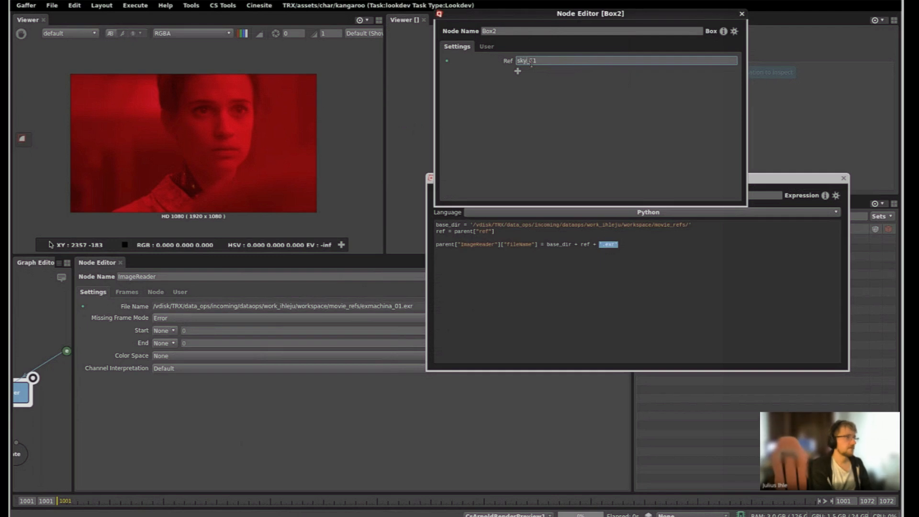
{"action": "type", "text": "fall"}
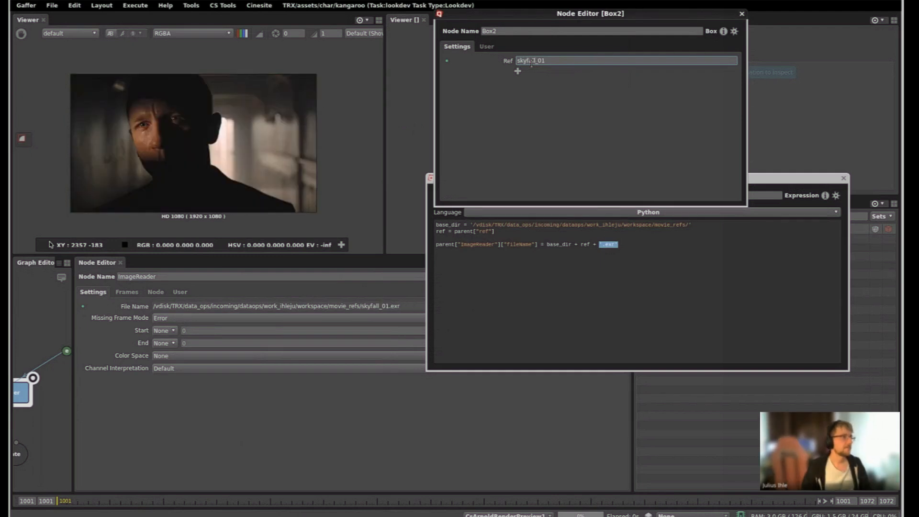
{"action": "left_click", "coordinate": [627, 140]}
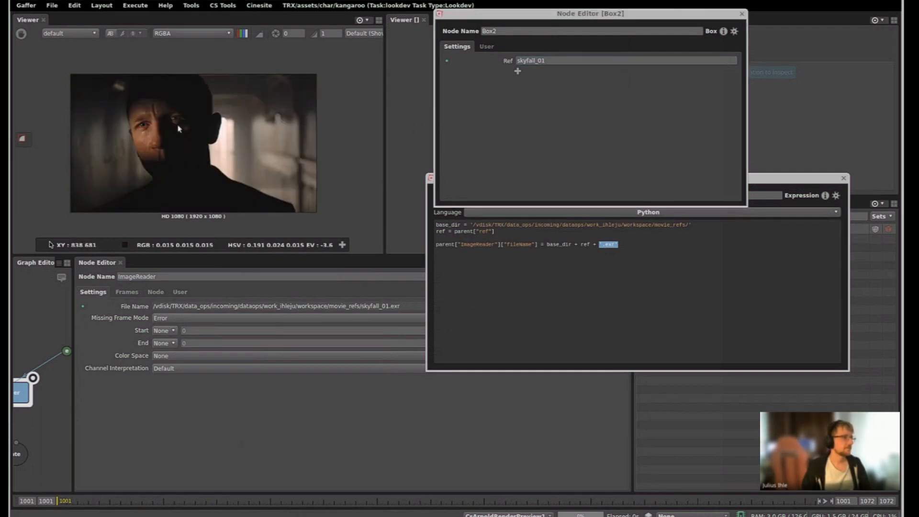
- Widen the node graph again, view ImageReader1's image in the viewer and show that node's settings
{"action": "left_click_drag", "start_coordinate": [72, 370], "coordinate": [282, 370]}
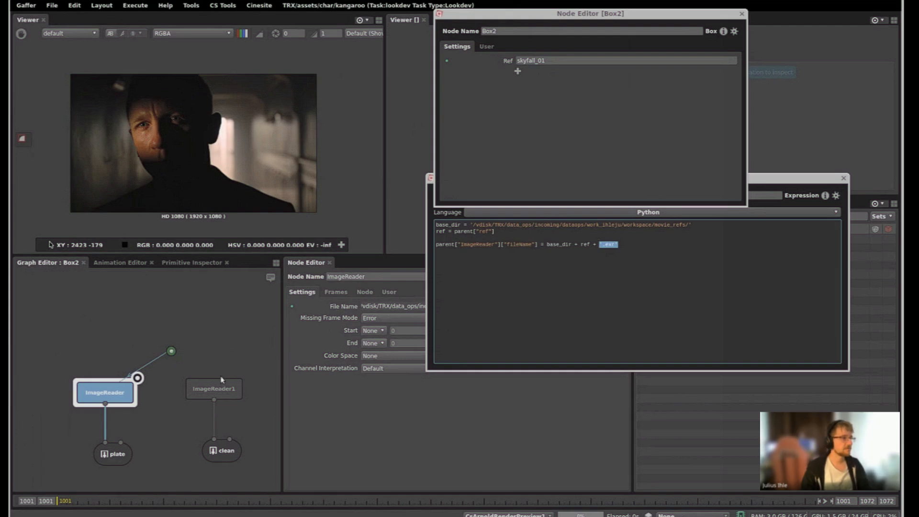
{"action": "left_click", "coordinate": [245, 378]}
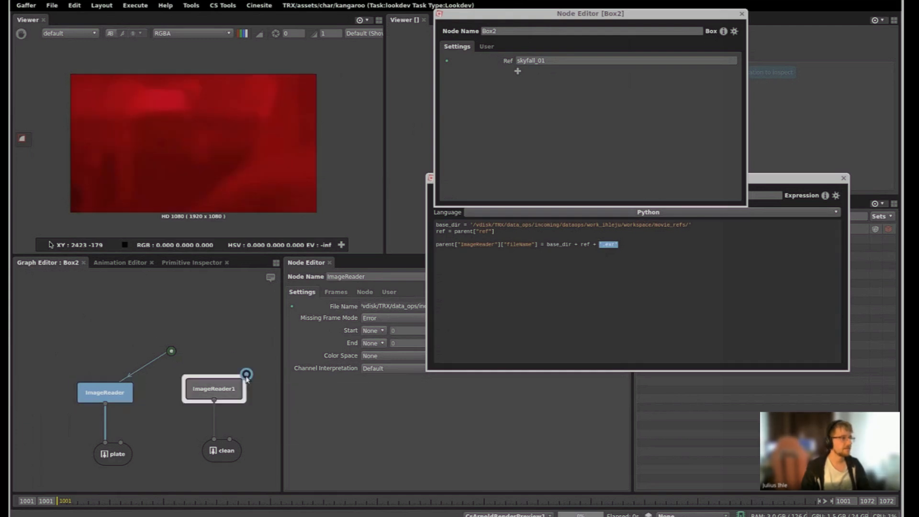
{"action": "left_click", "coordinate": [214, 388]}
- Add the line parent["ImageReader1"]["fileName"] = base_dir + ref + '_clean.exr' to the end of the expression and apply it
{"action": "left_click", "coordinate": [535, 292]}
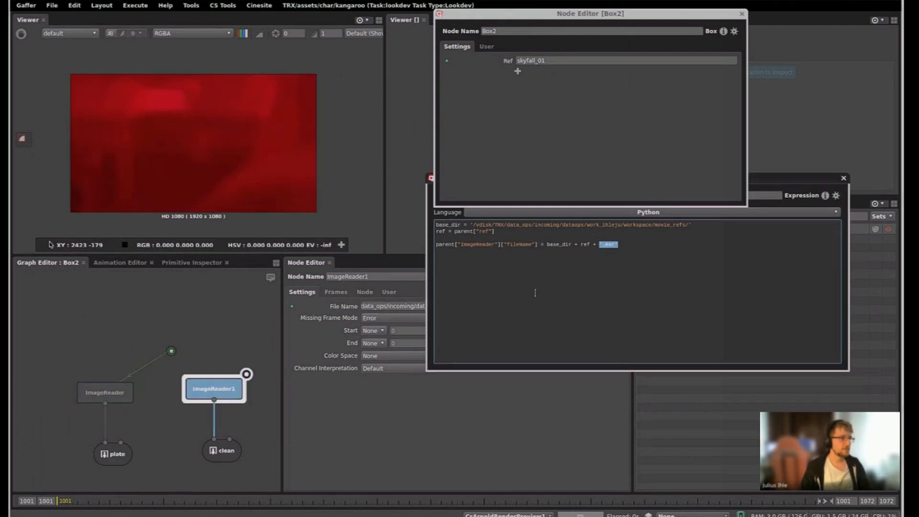
{"action": "left_click", "coordinate": [563, 291]}
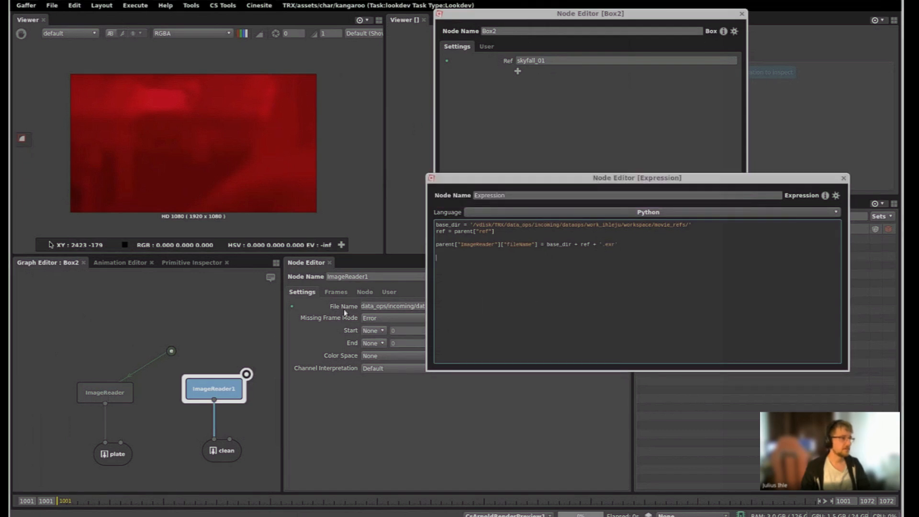
{"action": "left_click_drag", "start_coordinate": [345, 311], "coordinate": [468, 282]}
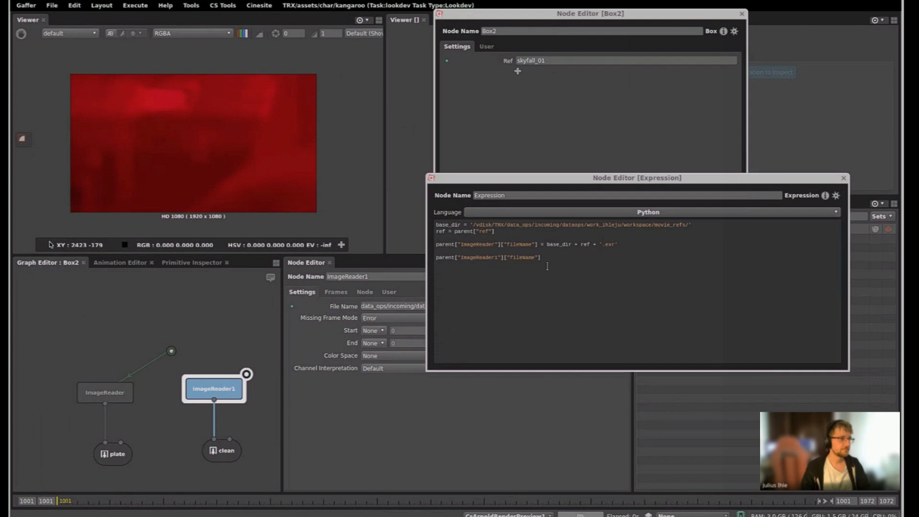
{"action": "left_click", "coordinate": [561, 262]}
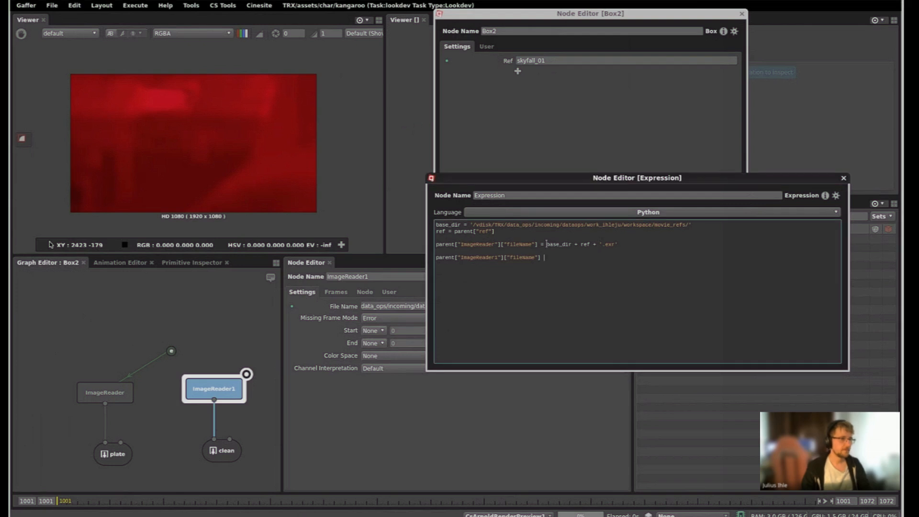
{"action": "left_click_drag", "start_coordinate": [546, 244], "coordinate": [617, 243]}
{"action": "key", "text": "ctrl+c"}
{"action": "left_click", "coordinate": [573, 257]}
{"action": "type", "text": "="}
{"action": "key", "text": "ctrl+v"}
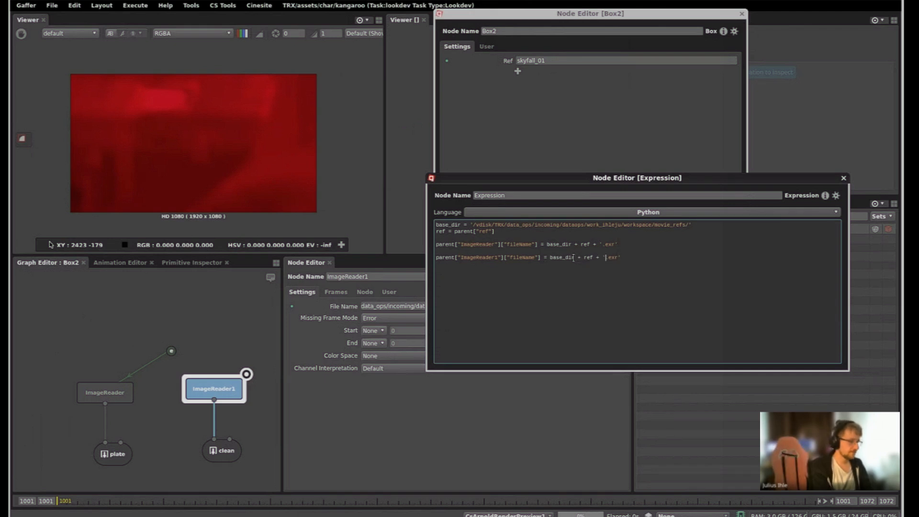
{"action": "type", "text": "_clean"}
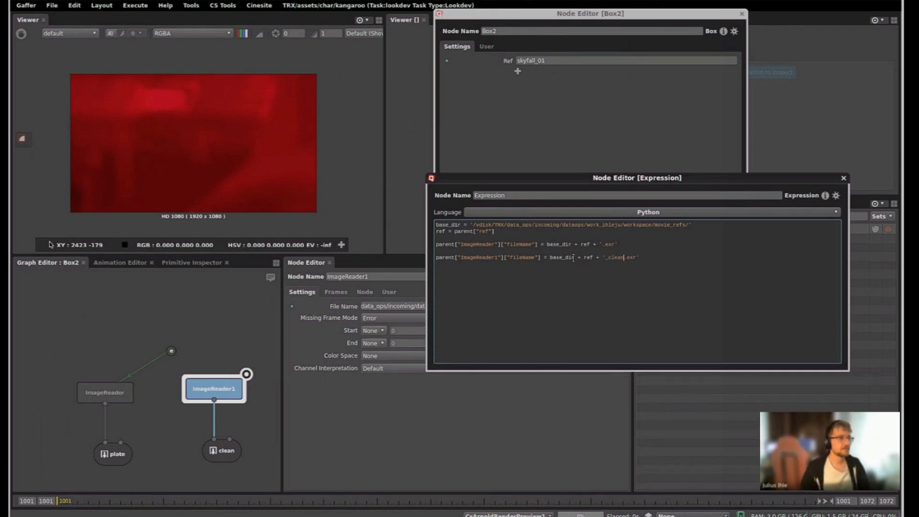
{"action": "left_click", "coordinate": [448, 196]}
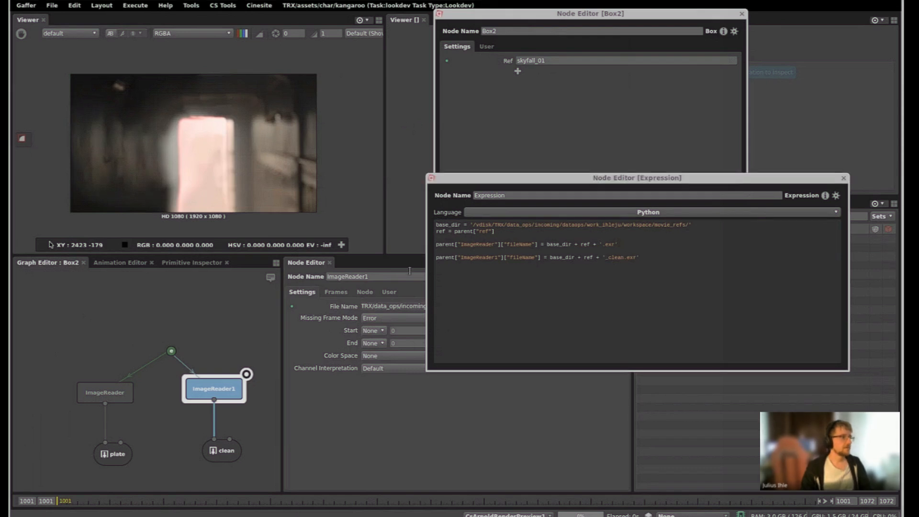
- Set Box2's Ref plug to exmachina_01 and view the plate's ImageReader in the viewer
{"action": "left_click_drag", "start_coordinate": [535, 60], "coordinate": [515, 61]}
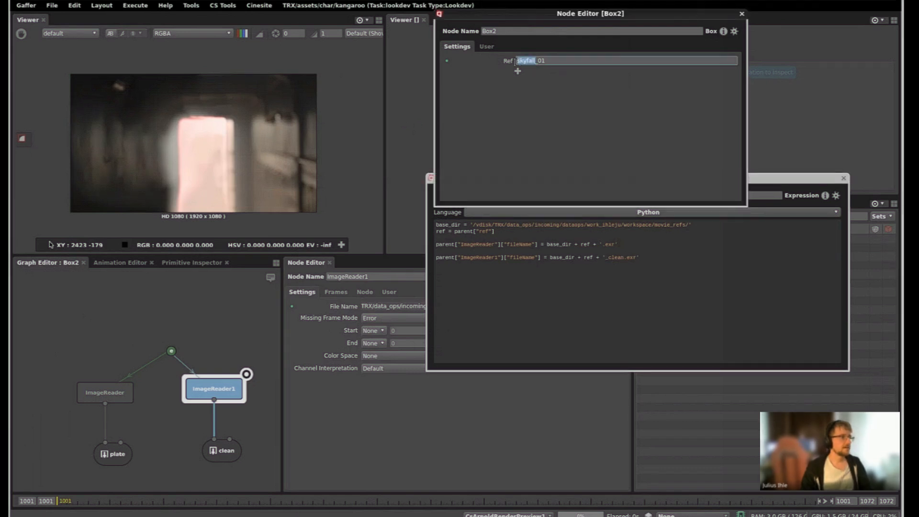
{"action": "type", "text": "exmac"}
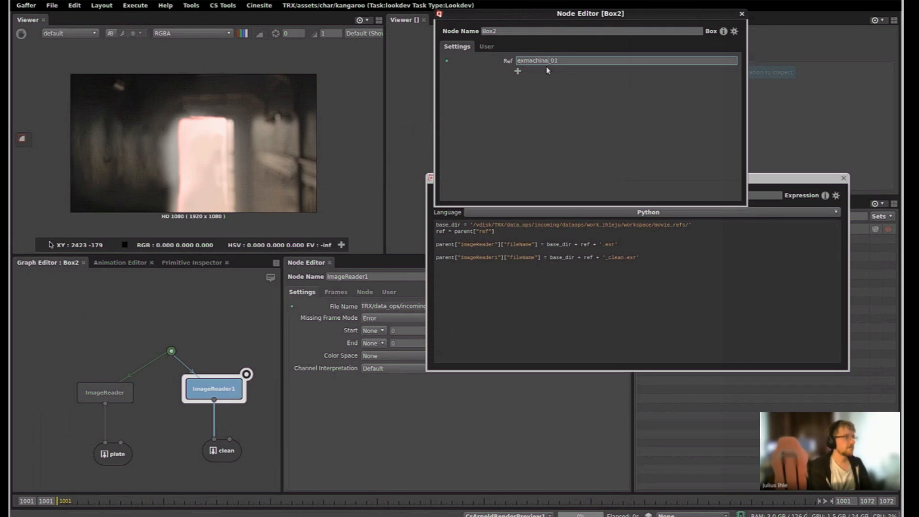
{"action": "type", "text": "hina"}
{"action": "key", "text": "Return"}
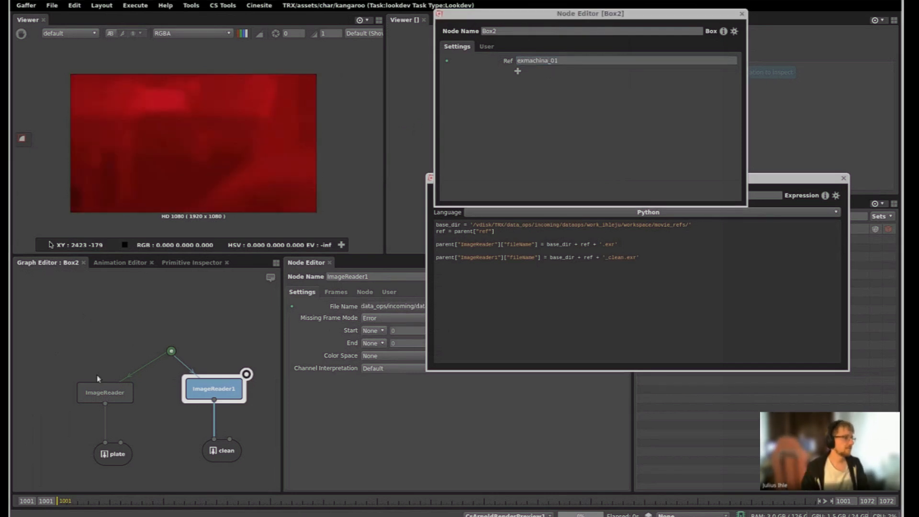
{"action": "left_click", "coordinate": [137, 378]}
{"action": "left_click", "coordinate": [518, 134]}
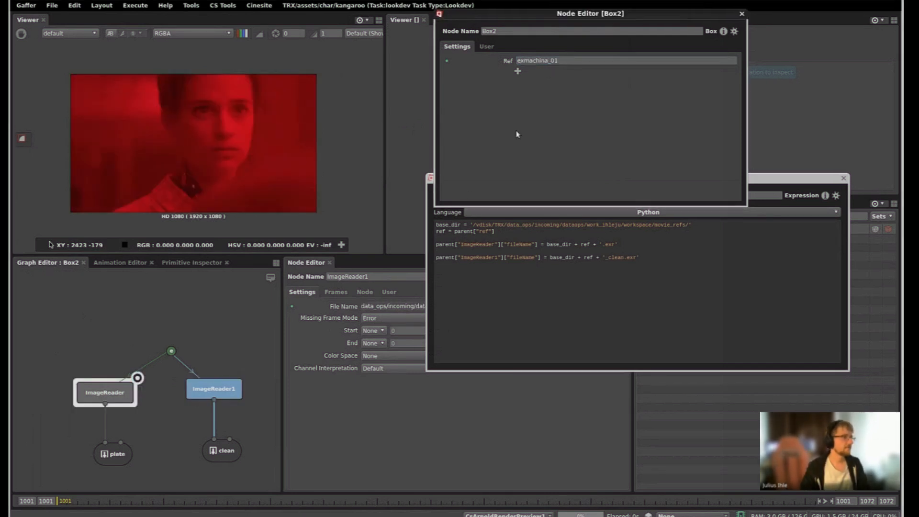
- Set Box2's Ref plug to slumdogmillionaire_01
{"action": "double_click", "coordinate": [547, 60]}
{"action": "type", "text": "slumdogmillio"}
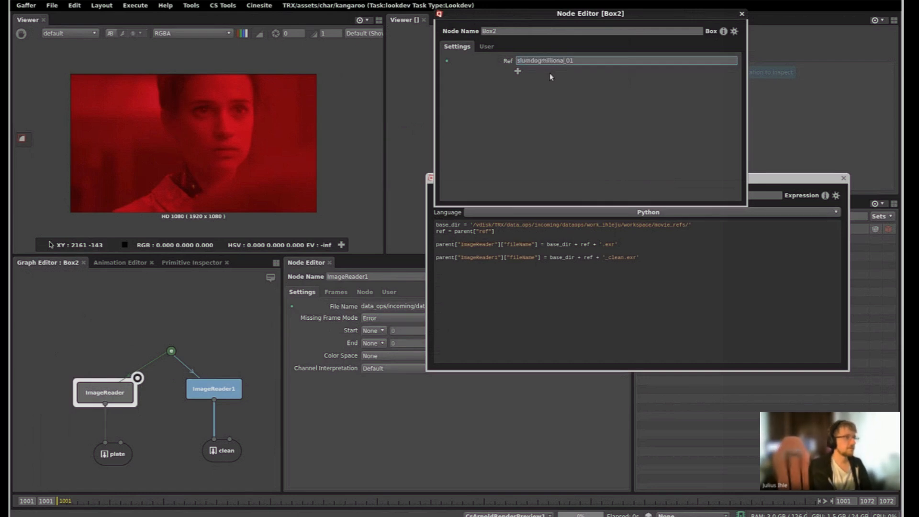
{"action": "type", "text": "ire"}
{"action": "key", "text": "Return"}
- Check the slumdogmillionaire plate's file name in the movie_refs folder and set Box2's Ref plug to slumdogmillionaire_02
{"action": "key", "text": "alt+Tab"}
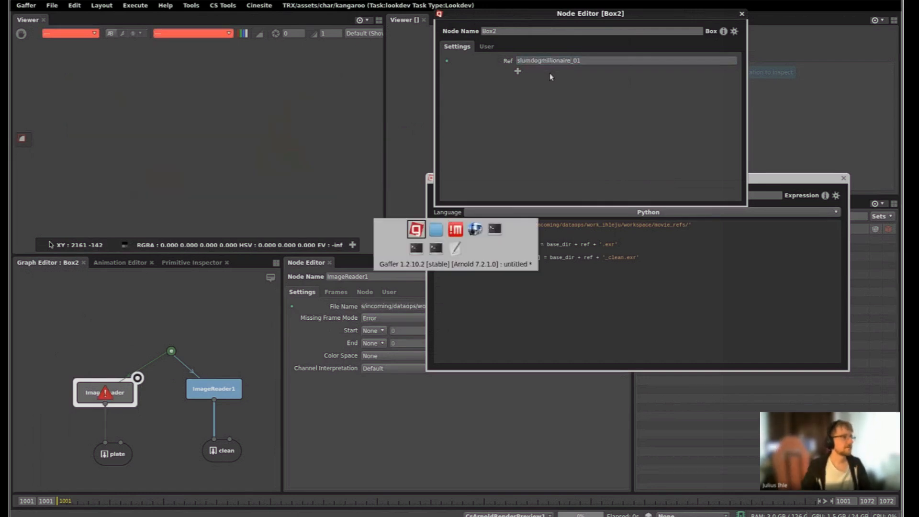
{"action": "key", "text": "alt+Tab"}
{"action": "left_click", "coordinate": [629, 265]}
{"action": "key", "text": "F2"}
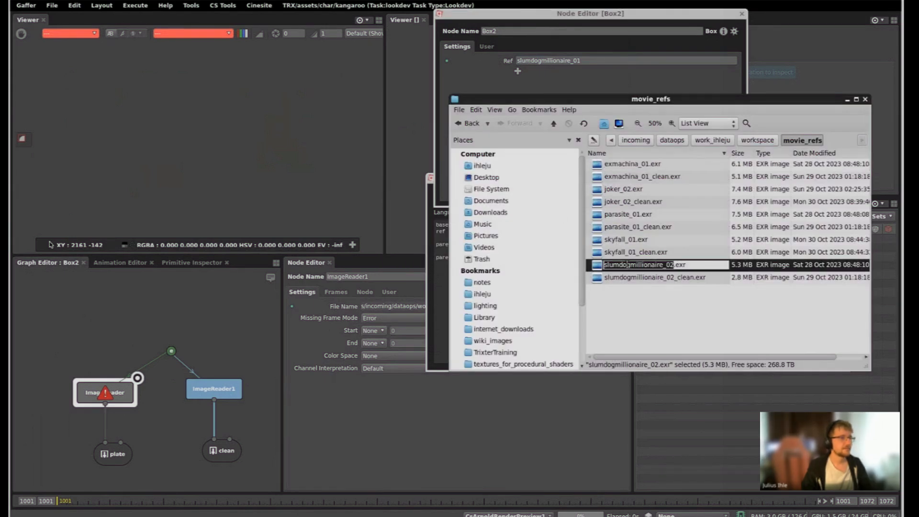
{"action": "key", "text": "alt+Tab"}
{"action": "left_click_drag", "start_coordinate": [581, 61], "coordinate": [574, 61]}
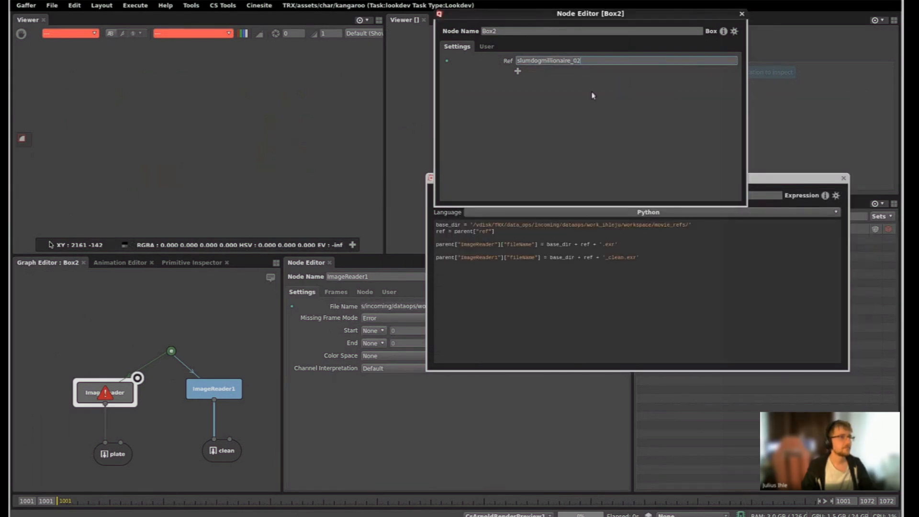
{"action": "type", "text": "02"}
{"action": "key", "text": "Return"}
- Compare the plate and clean images by alternately viewing ImageReader and ImageReader1 in the viewer
{"action": "left_click", "coordinate": [106, 391]}
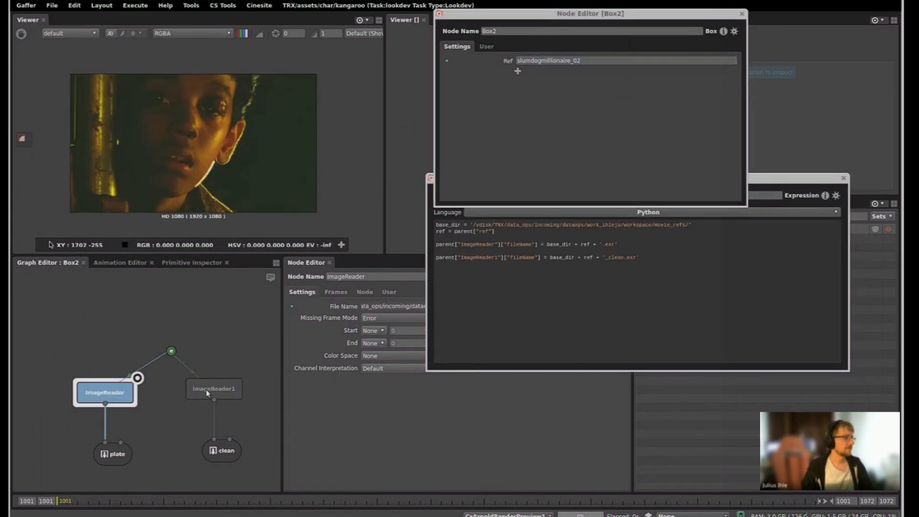
{"action": "left_click", "coordinate": [246, 375]}
{"action": "left_click", "coordinate": [138, 378]}
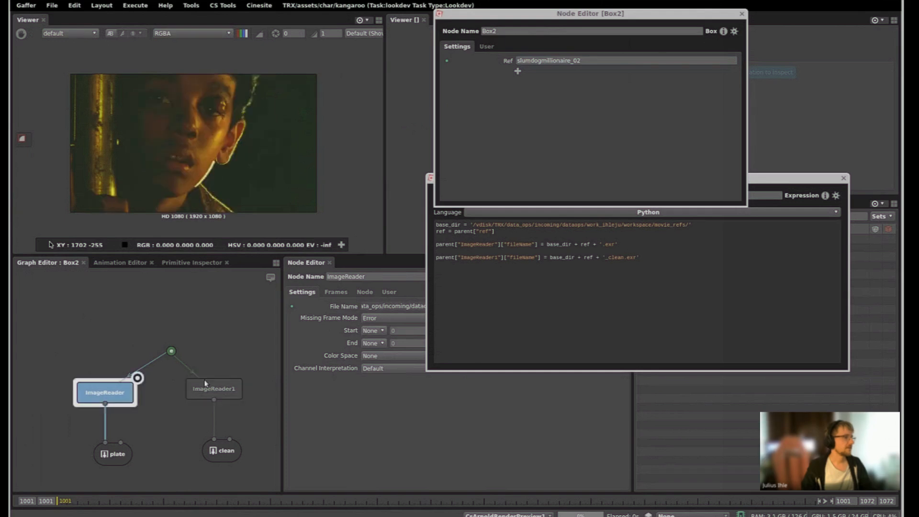
{"action": "left_click", "coordinate": [246, 375]}
{"action": "left_click", "coordinate": [137, 378]}
{"action": "left_click", "coordinate": [246, 375]}
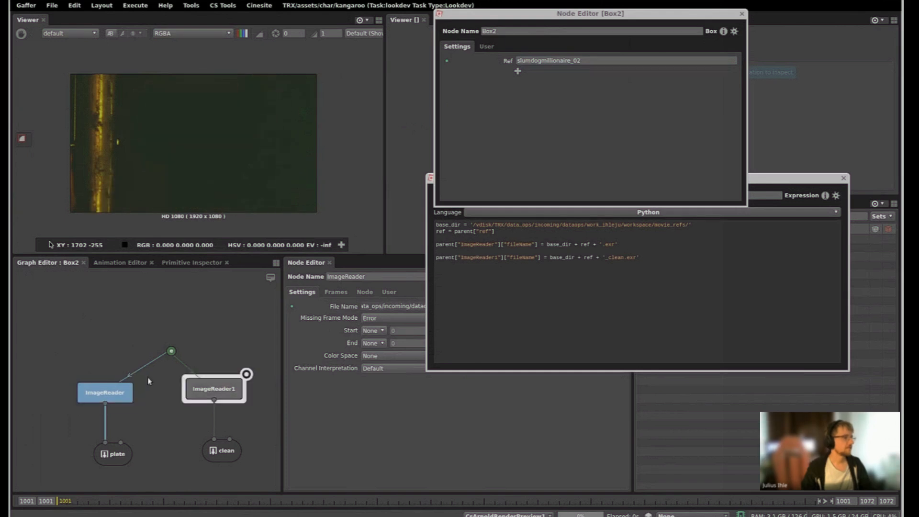
{"action": "left_click", "coordinate": [137, 378]}
{"action": "left_click", "coordinate": [246, 375]}
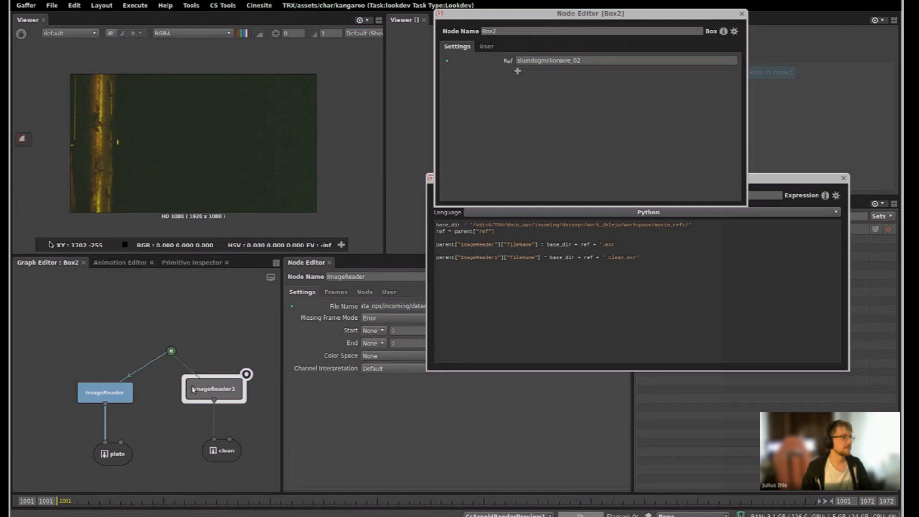
{"action": "left_click", "coordinate": [137, 377]}
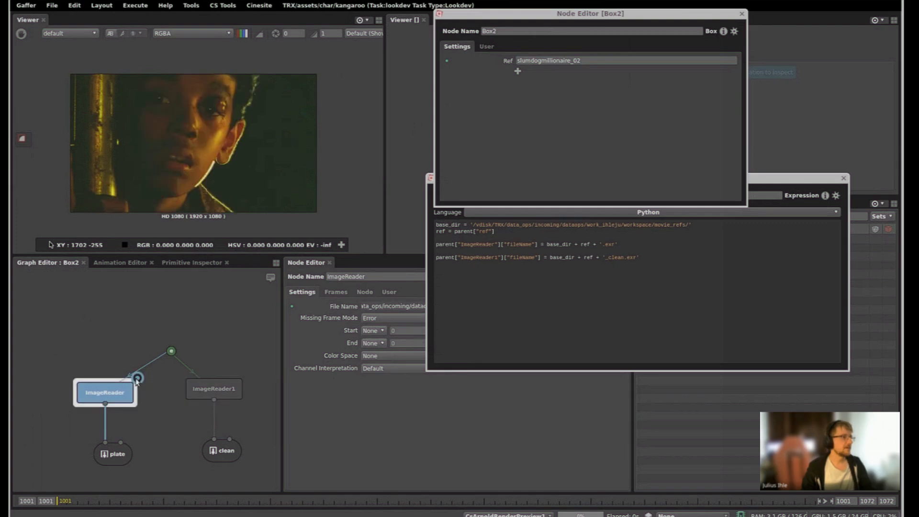
- Open Box2's UI editor and set the plate plug's widget to Presets Menu
{"action": "left_click", "coordinate": [735, 31]}
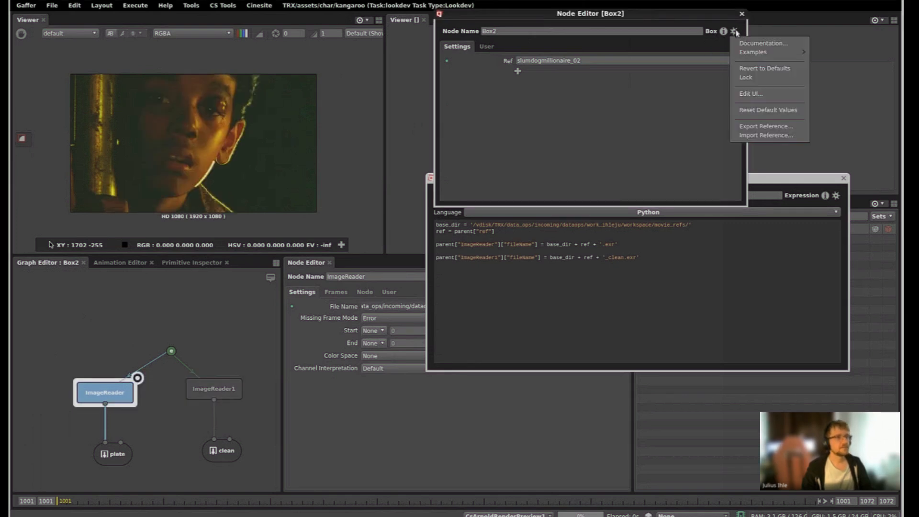
{"action": "left_click", "coordinate": [751, 94]}
{"action": "left_click", "coordinate": [250, 137]}
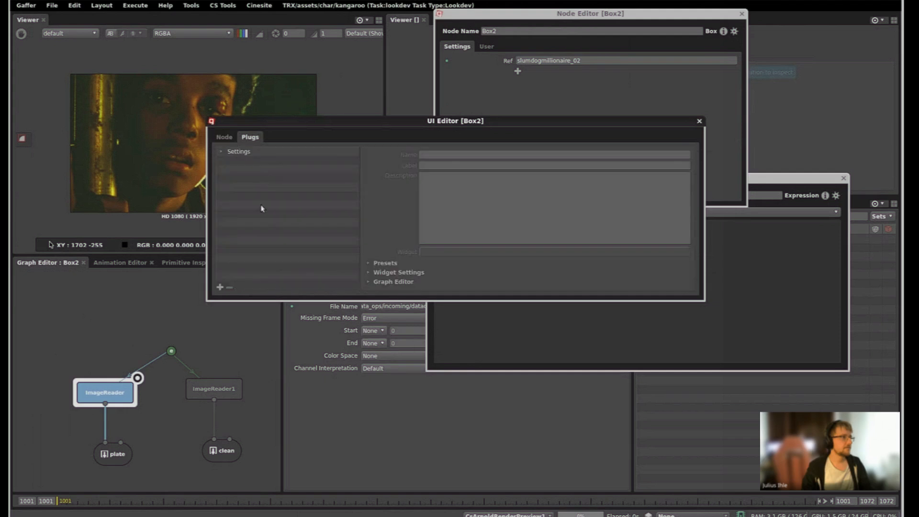
{"action": "left_click", "coordinate": [221, 152]}
{"action": "left_click", "coordinate": [243, 163]}
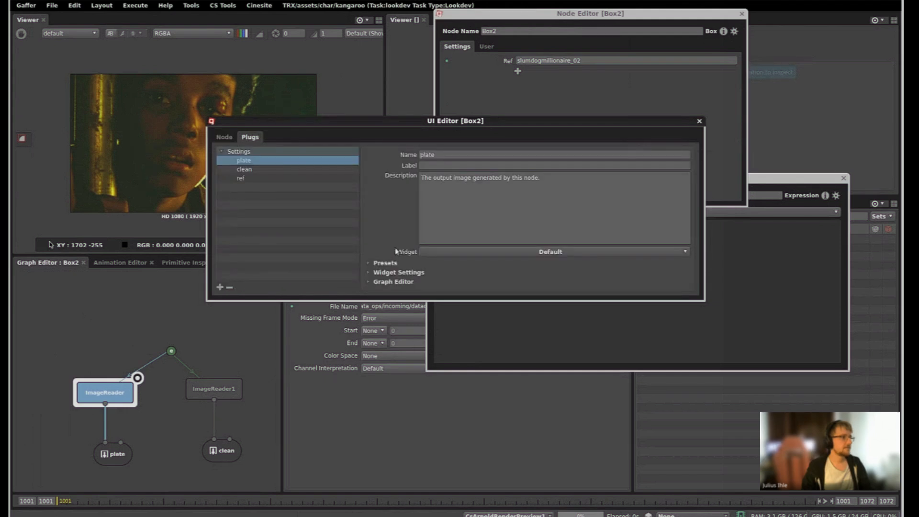
{"action": "left_click", "coordinate": [385, 263]}
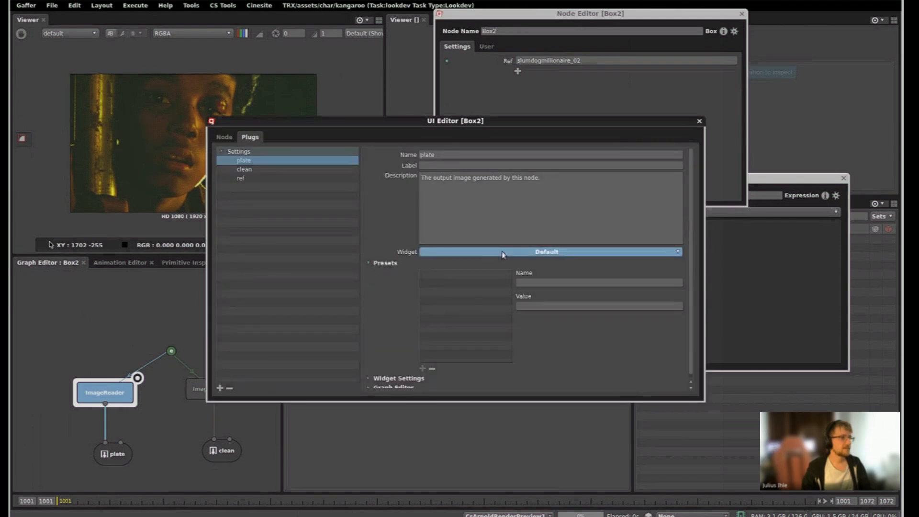
{"action": "left_click", "coordinate": [560, 251]}
{"action": "left_click", "coordinate": [457, 290]}
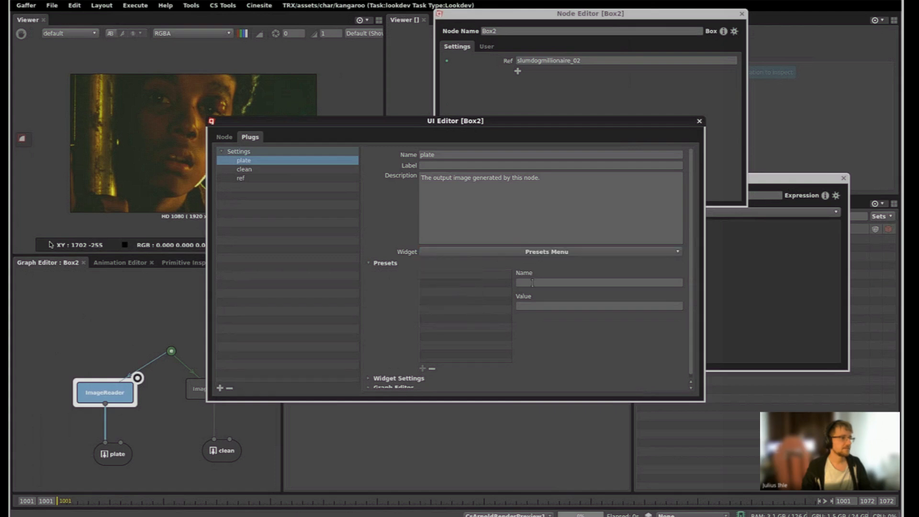
{"action": "left_click", "coordinate": [532, 283]}
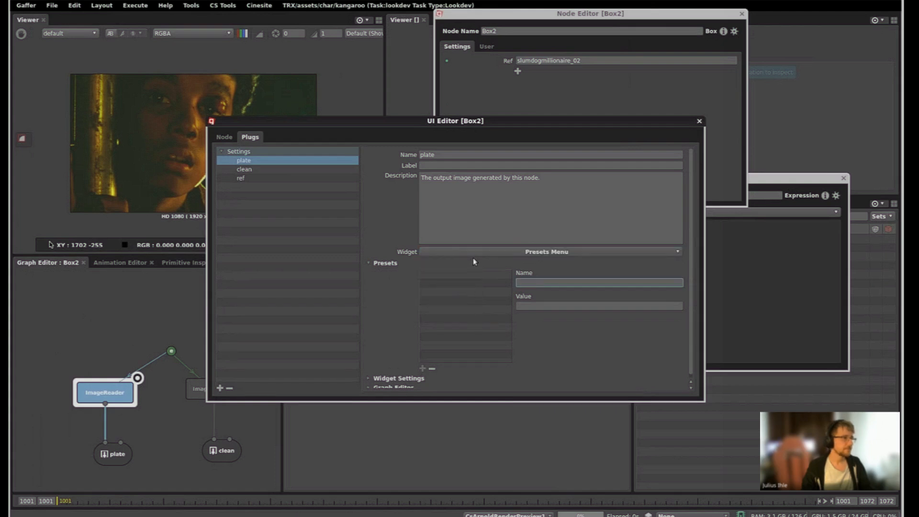
- Set the ref plug's widget to Presets Menu and add five new presets to it
{"action": "left_click", "coordinate": [250, 171]}
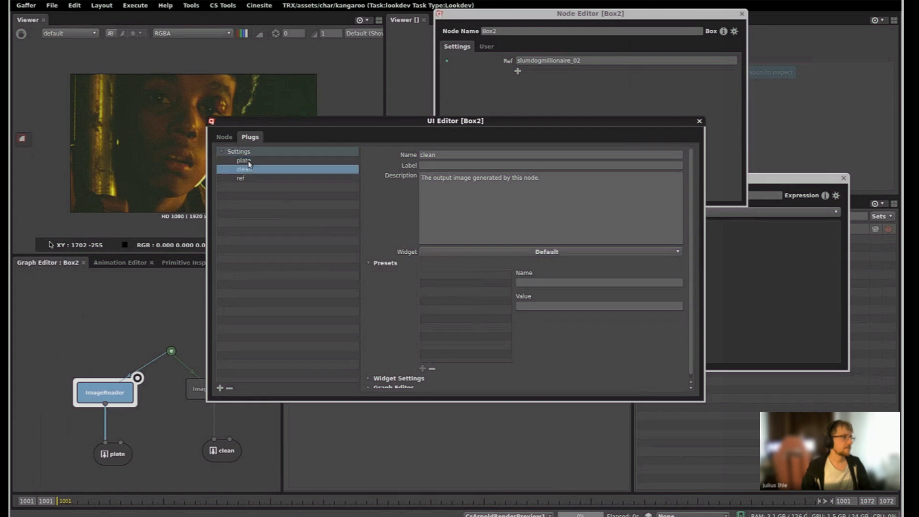
{"action": "left_click", "coordinate": [249, 161]}
{"action": "left_click", "coordinate": [243, 179]}
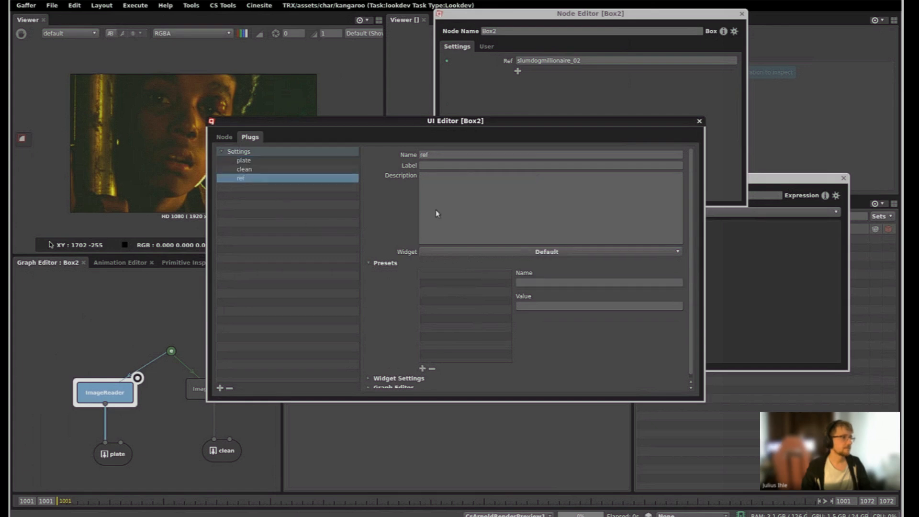
{"action": "left_click", "coordinate": [504, 254]}
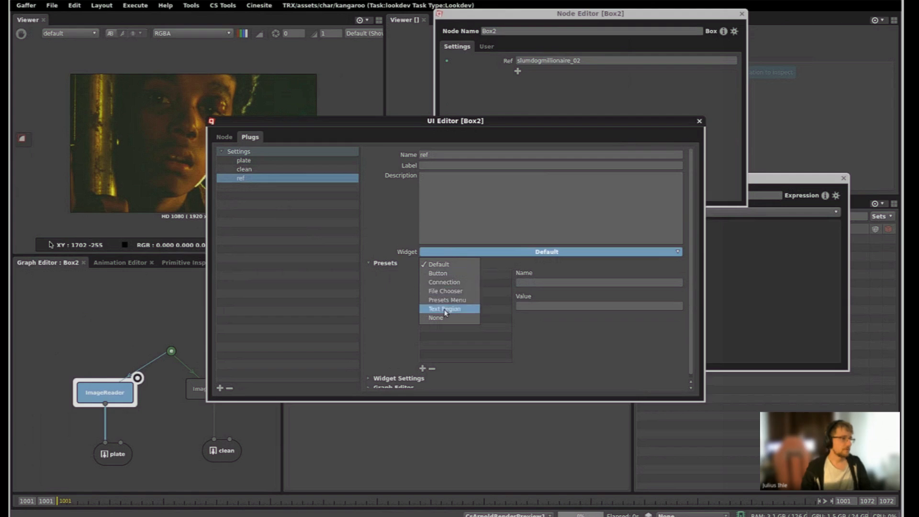
{"action": "left_click", "coordinate": [449, 300]}
{"action": "left_click", "coordinate": [422, 368]}
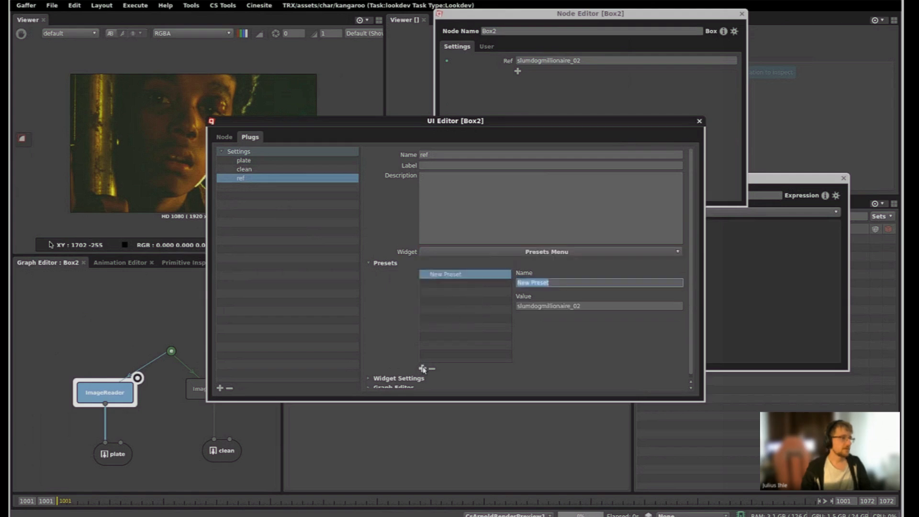
{"action": "left_click", "coordinate": [422, 368]}
{"action": "left_click", "coordinate": [422, 368]}
{"action": "left_click", "coordinate": [421, 368]}
{"action": "left_click", "coordinate": [422, 368]}
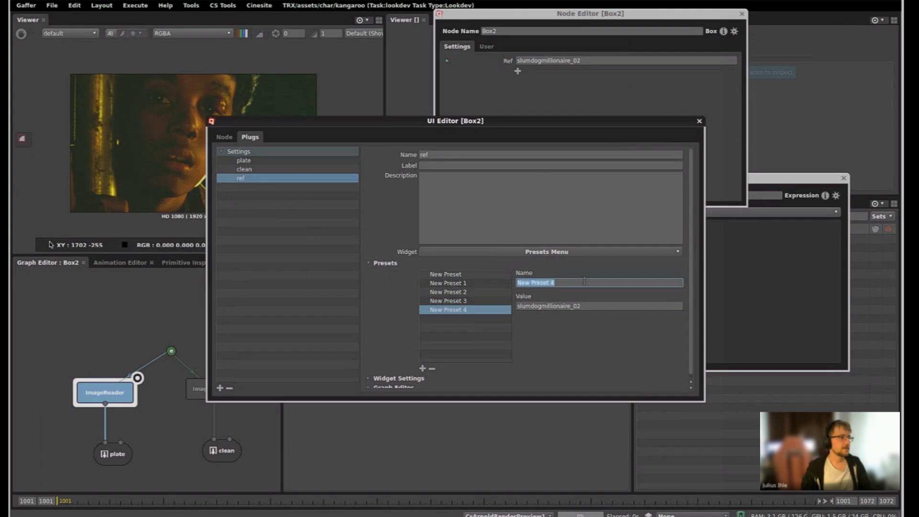
- Copy exmachina_01 from the movie_refs file name and enter it as the first ref preset's name and value
{"action": "key", "text": "alt+Tab"}
{"action": "left_click", "coordinate": [637, 166]}
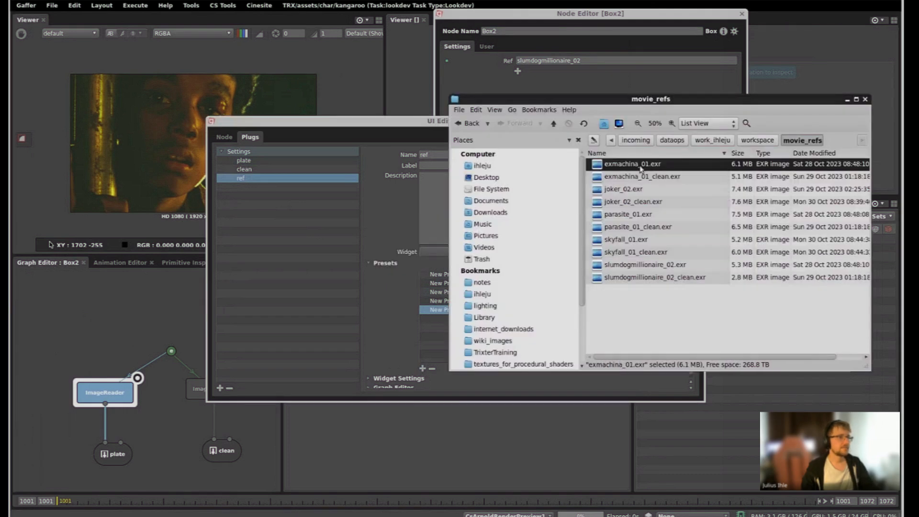
{"action": "key", "text": "F2"}
{"action": "key", "text": "ctrl+c"}
{"action": "left_click", "coordinate": [381, 302]}
{"action": "left_click", "coordinate": [446, 274]}
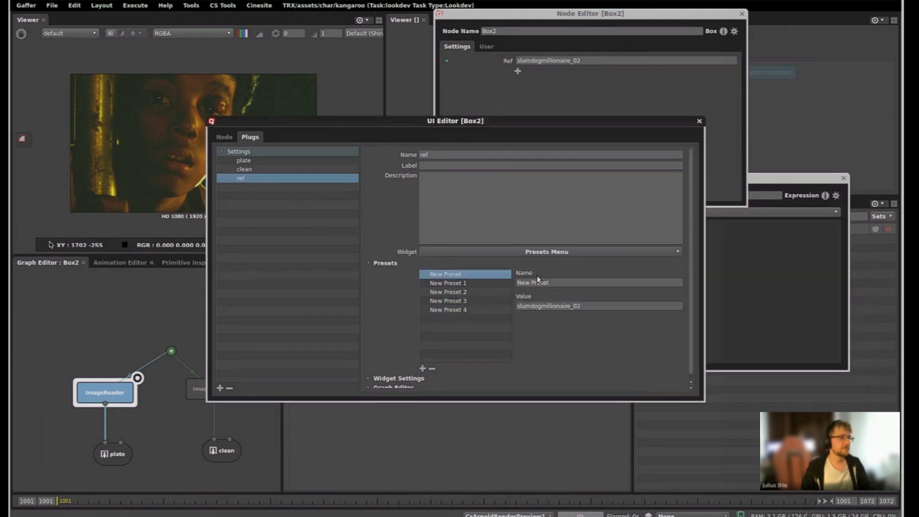
{"action": "triple_click", "coordinate": [538, 282]}
{"action": "key", "text": "ctrl+v"}
{"action": "left_click", "coordinate": [576, 306]}
{"action": "triple_click", "coordinate": [575, 306]}
{"action": "key", "text": "ctrl+v"}
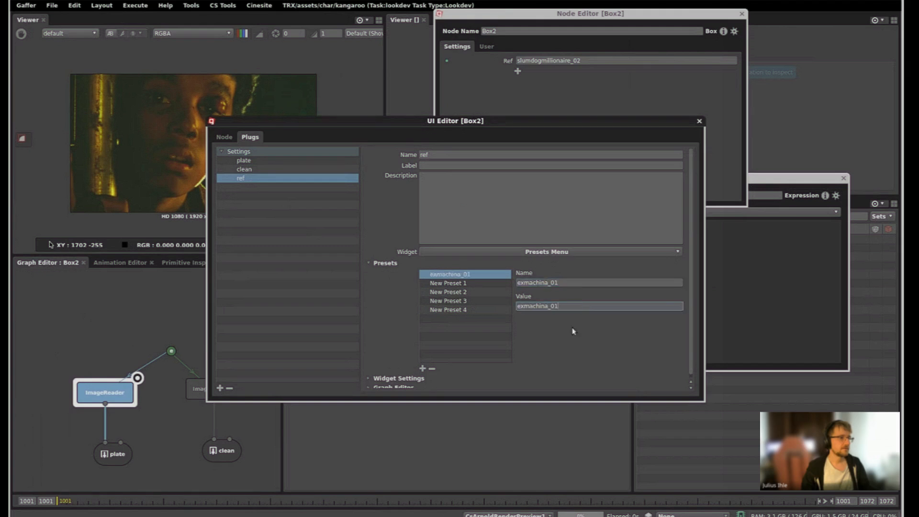
- Copy joker_02 from the movie_refs file name and enter it as the second ref preset's name and value
{"action": "key", "text": "alt+Tab"}
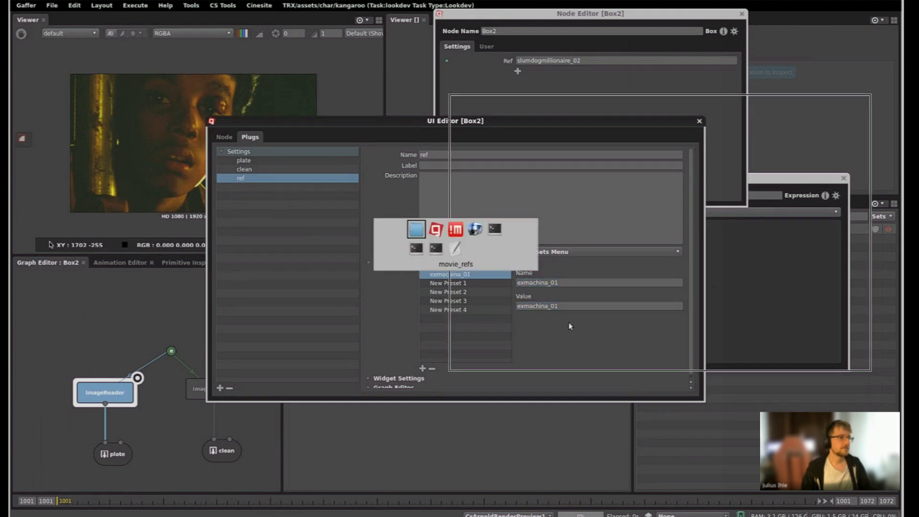
{"action": "left_click", "coordinate": [642, 177]}
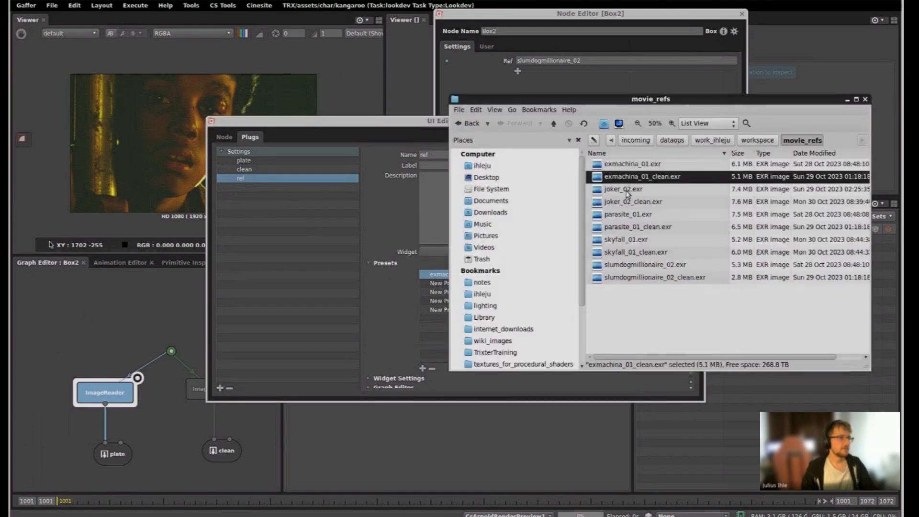
{"action": "left_click", "coordinate": [626, 193]}
{"action": "key", "text": "ctrl+c"}
{"action": "key", "text": "F2"}
{"action": "left_click", "coordinate": [447, 284]}
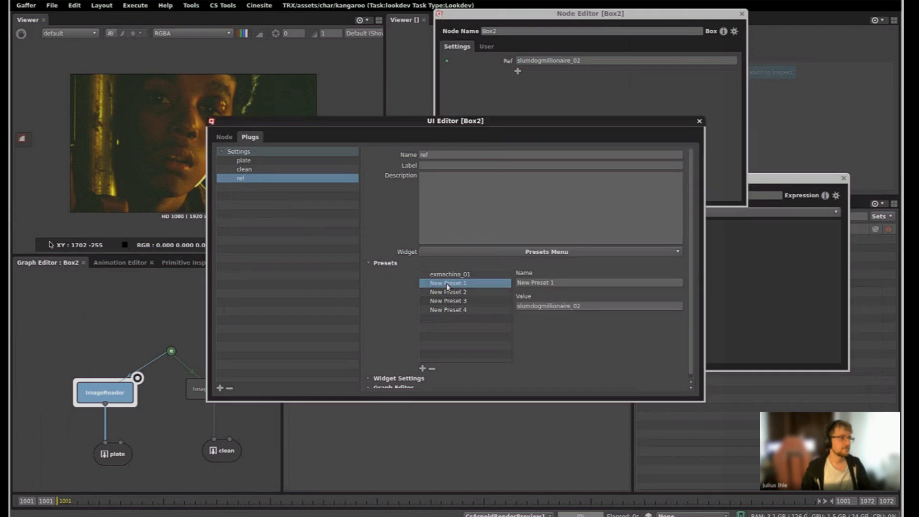
{"action": "triple_click", "coordinate": [558, 284]}
{"action": "key", "text": "ctrl+v"}
{"action": "triple_click", "coordinate": [579, 306]}
{"action": "key", "text": "ctrl+v"}
- Copy slumdogmillionaire_02 from the movie_refs file name and enter it as the third ref preset's name and value
{"action": "key", "text": "alt+Tab"}
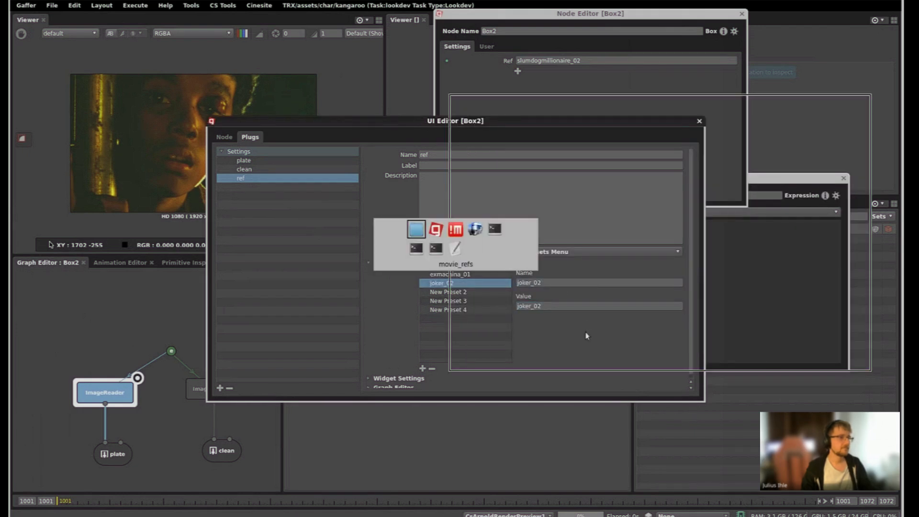
{"action": "left_click", "coordinate": [662, 265]}
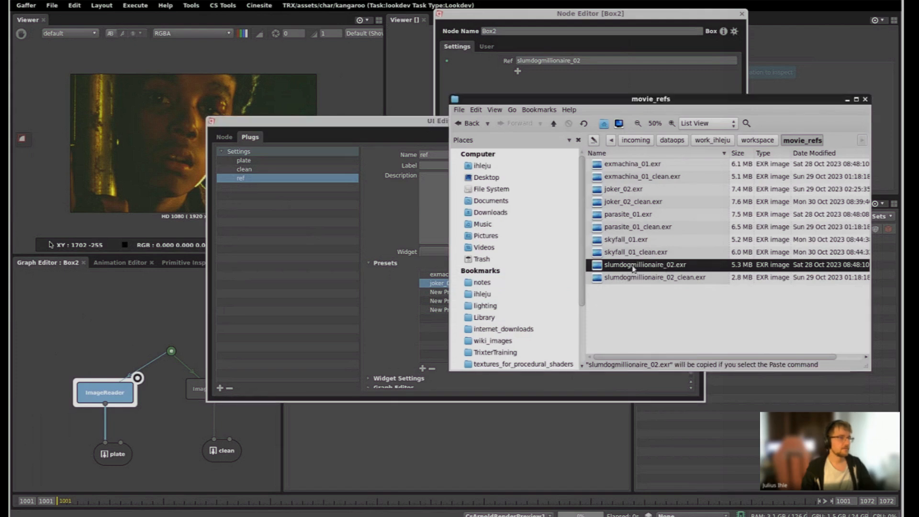
{"action": "key", "text": "F2"}
{"action": "key", "text": "ctrl+c"}
{"action": "key", "text": "Escape"}
{"action": "left_click", "coordinate": [445, 291]}
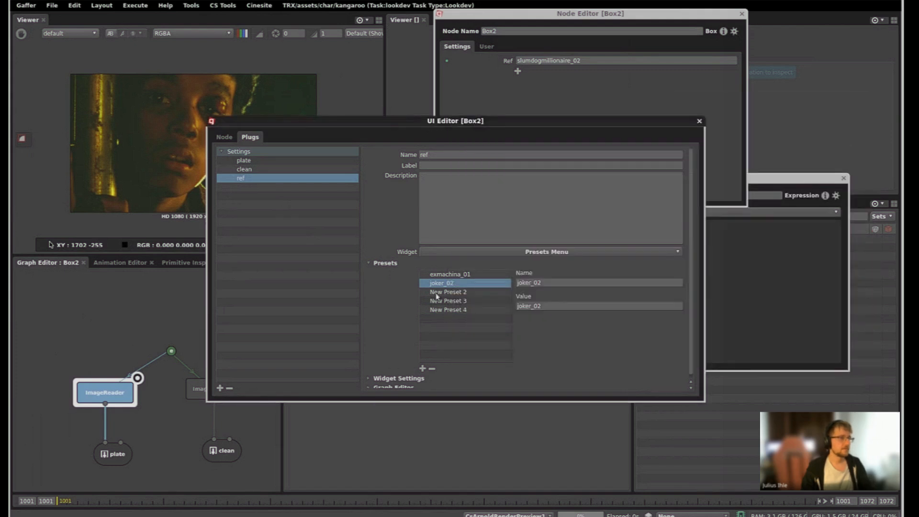
{"action": "double_click", "coordinate": [552, 282]}
{"action": "triple_click", "coordinate": [558, 282]}
{"action": "key", "text": "ctrl+v"}
{"action": "double_click", "coordinate": [569, 305]}
{"action": "key", "text": "ctrl+v"}
{"action": "key", "text": "Return"}
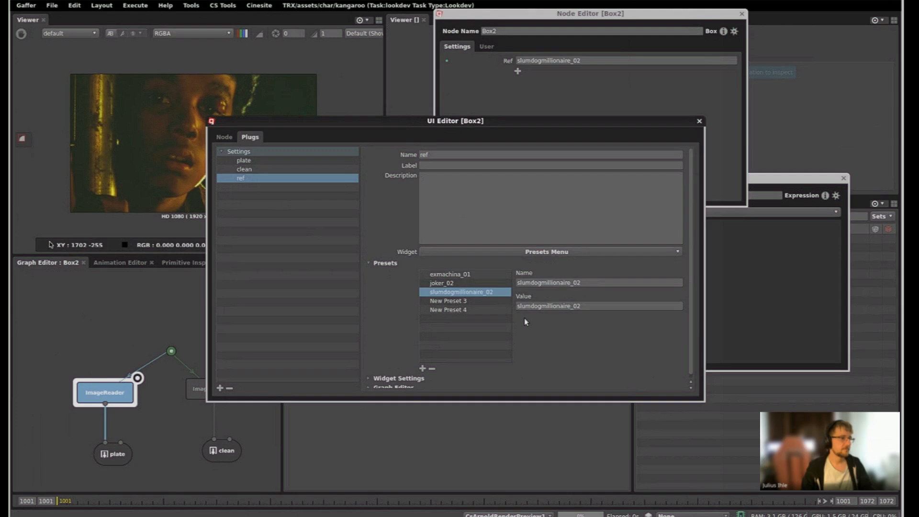
- Delete the unused New Preset 3 and New Preset 4 from the ref plug and close the UI editor
{"action": "left_click", "coordinate": [466, 301]}
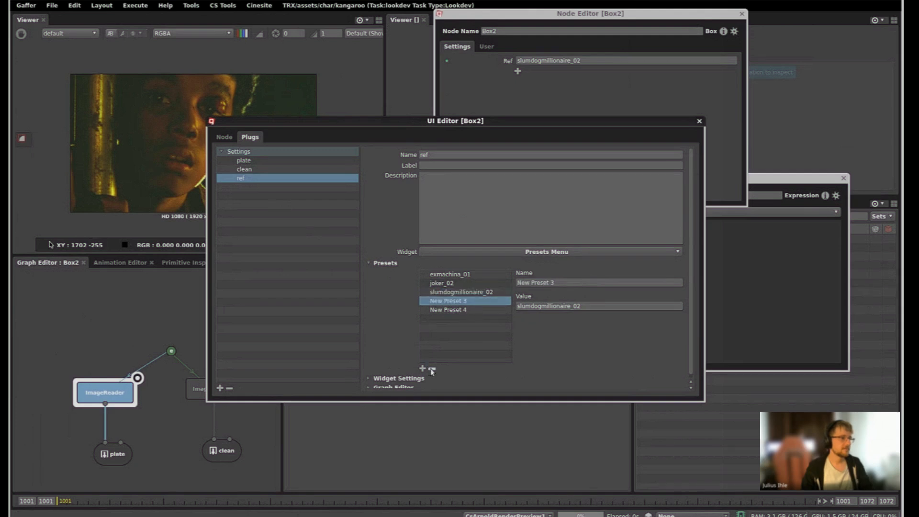
{"action": "left_click", "coordinate": [432, 369]}
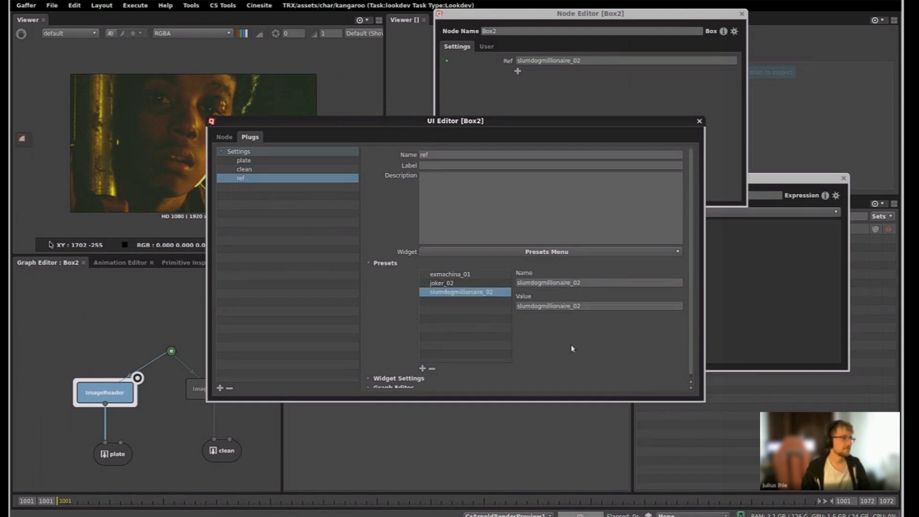
{"action": "left_click", "coordinate": [698, 121]}
- Leave the box's inner graph, select Box2 and open its UI editor at the ref plug's presets
{"action": "key", "text": "Up"}
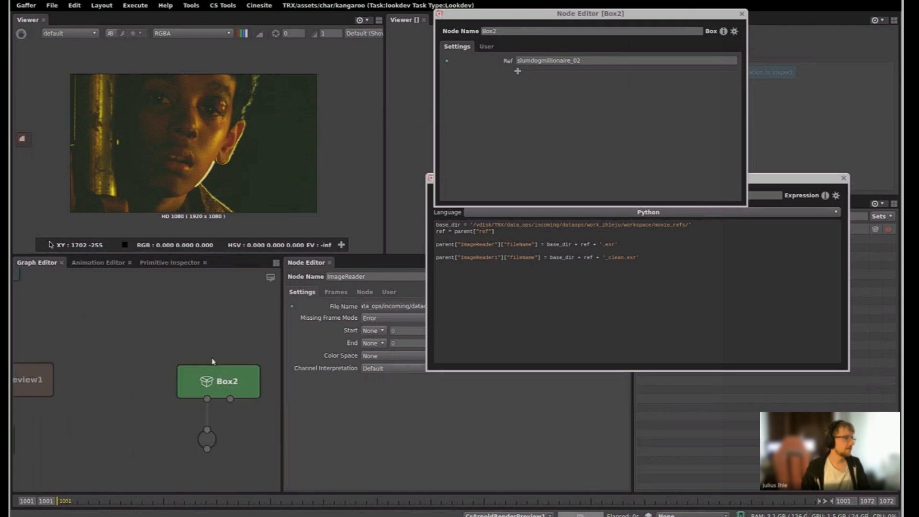
{"action": "left_click", "coordinate": [219, 380]}
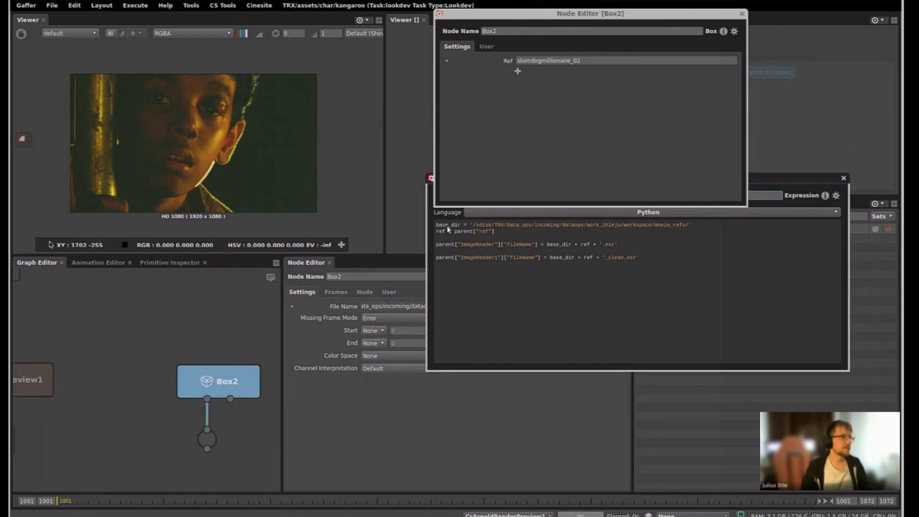
{"action": "left_click", "coordinate": [734, 32]}
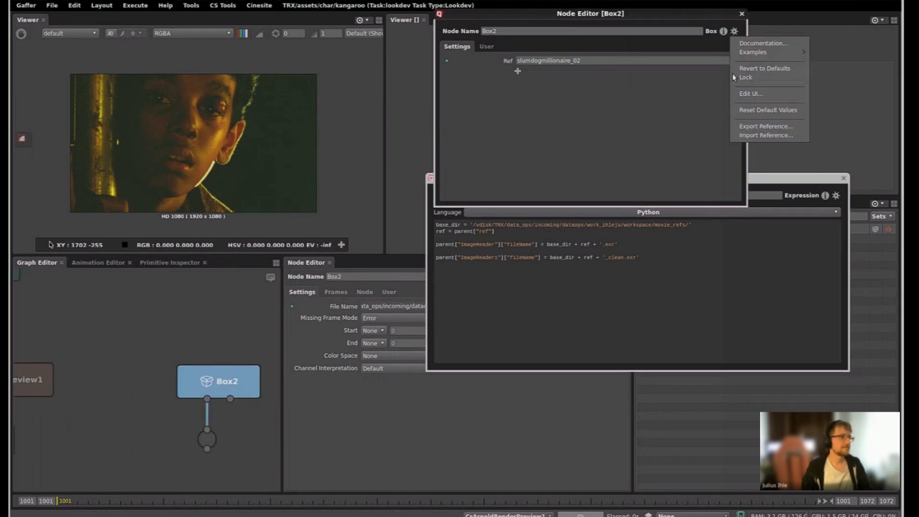
{"action": "left_click", "coordinate": [741, 94]}
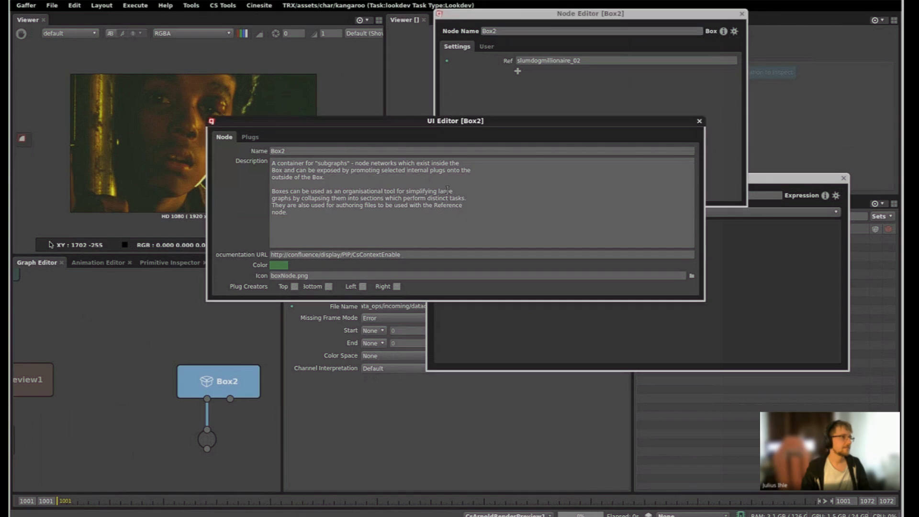
{"action": "left_click", "coordinate": [250, 137]}
{"action": "left_click", "coordinate": [221, 152]}
{"action": "left_click", "coordinate": [241, 178]}
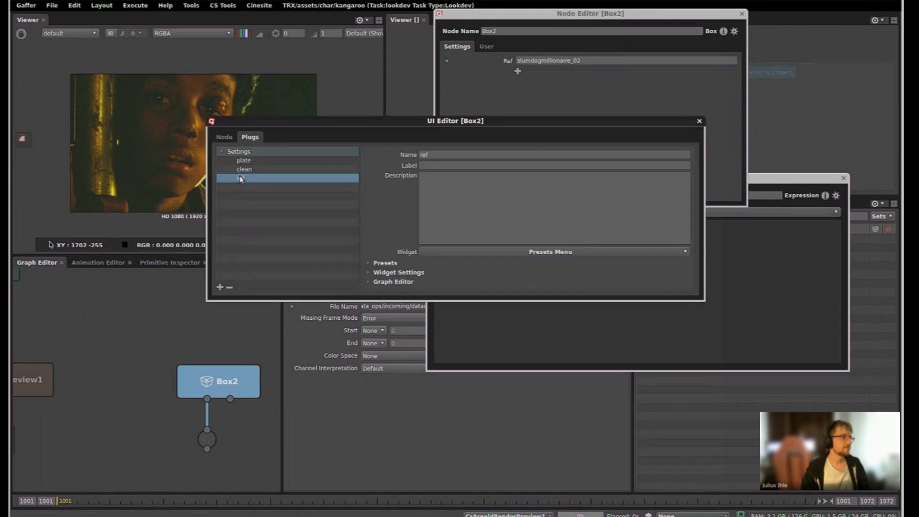
{"action": "left_click", "coordinate": [385, 263]}
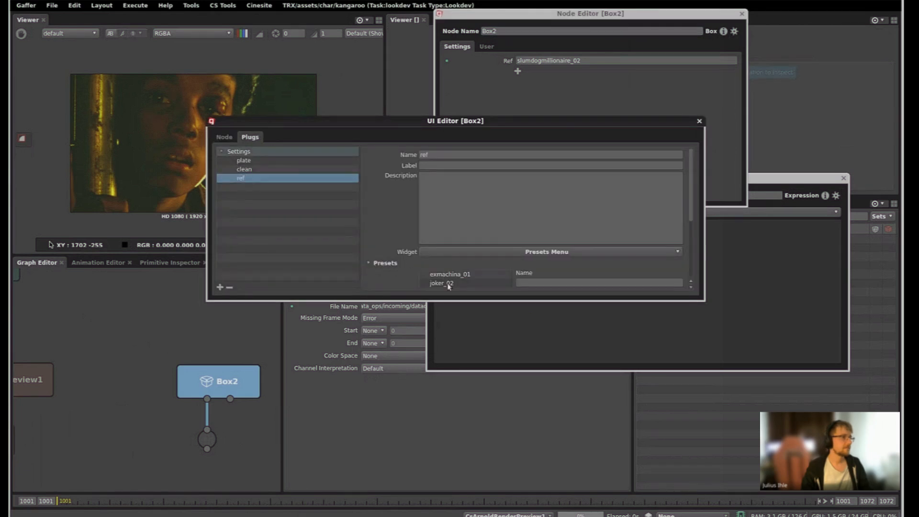
- Enlarge the UI editor to show the full preset list, close Box2's floating node editor and move the UI editor clear of the graph
{"action": "left_click_drag", "start_coordinate": [448, 299], "coordinate": [440, 385]}
{"action": "left_click", "coordinate": [599, 66]}
{"action": "left_click", "coordinate": [741, 13]}
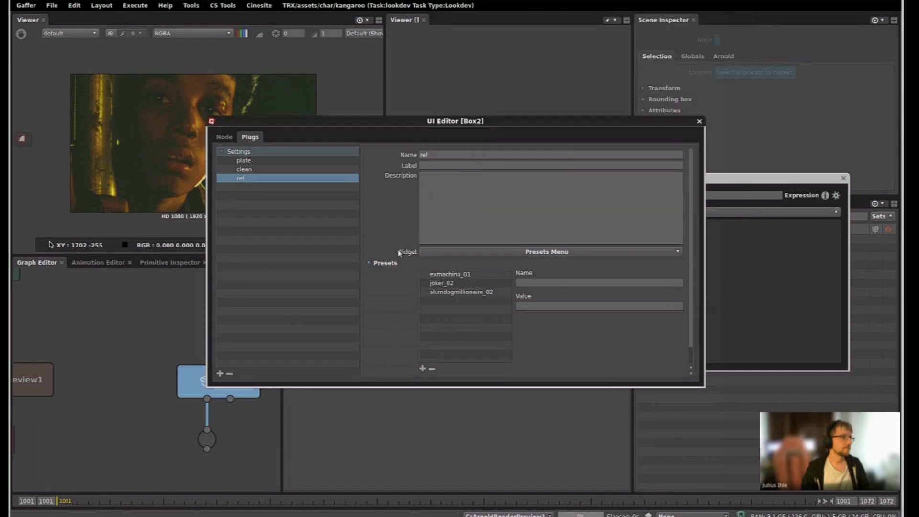
{"action": "left_click_drag", "start_coordinate": [409, 237], "coordinate": [652, 92], "text": "alt"}
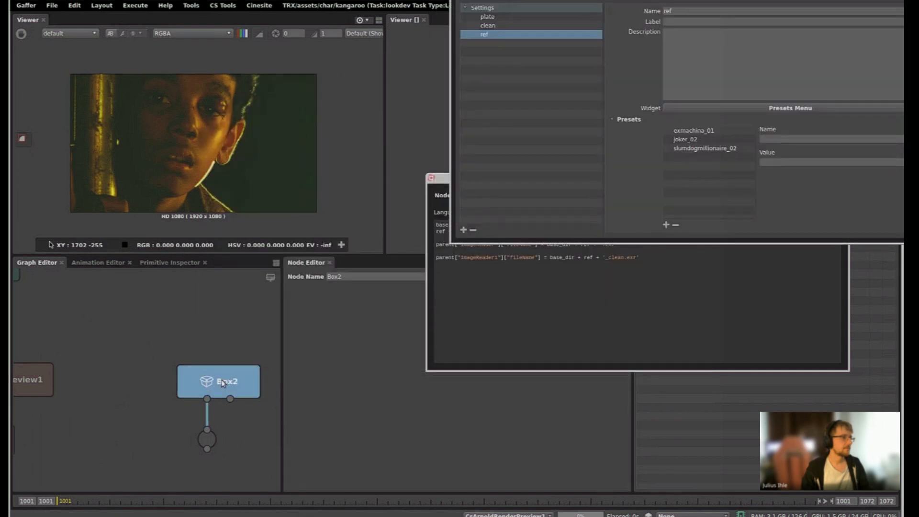
- Undo the ref plug's preset and widget changes and reselect Box2 to show its settings
{"action": "middle_click_drag", "start_coordinate": [244, 339], "coordinate": [212, 341]}
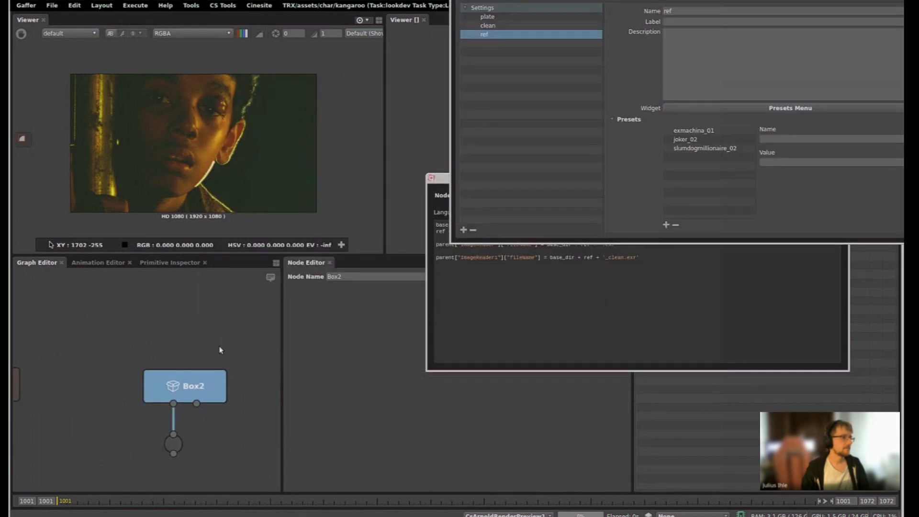
{"action": "key", "text": "ctrl+z"}
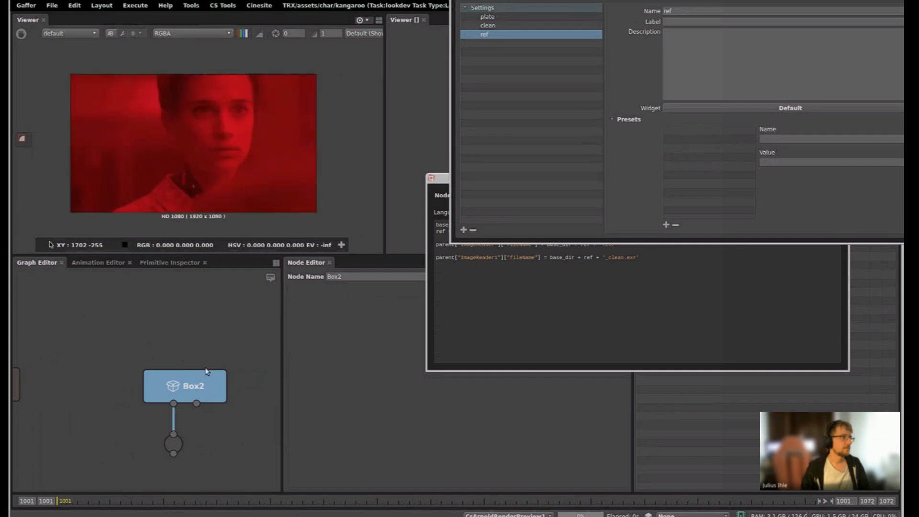
{"action": "left_click", "coordinate": [195, 389]}
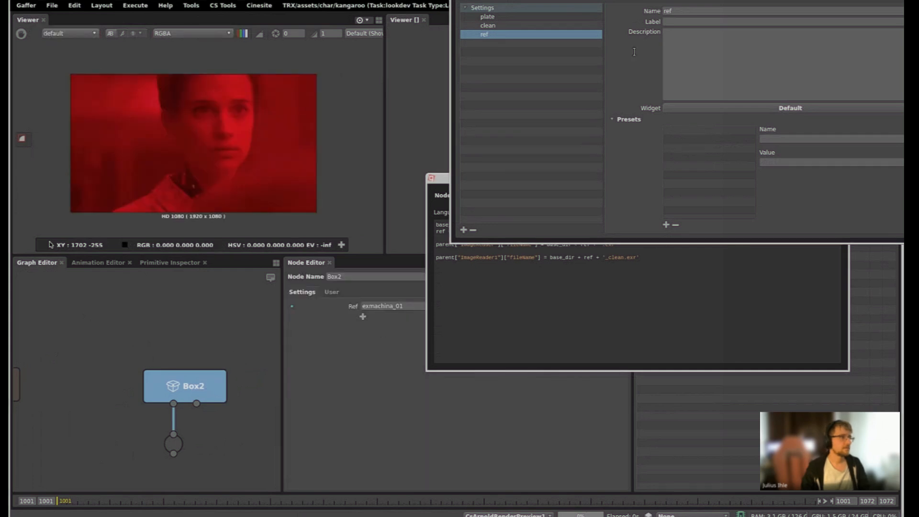
- Resize the UI editor so it fits fully on screen and set the ref plug's widget to Presets Menu
{"action": "left_click_drag", "start_coordinate": [558, 63], "coordinate": [516, 128], "text": "alt"}
{"action": "right_click_drag", "start_coordinate": [441, 87], "coordinate": [554, 94], "text": "alt"}
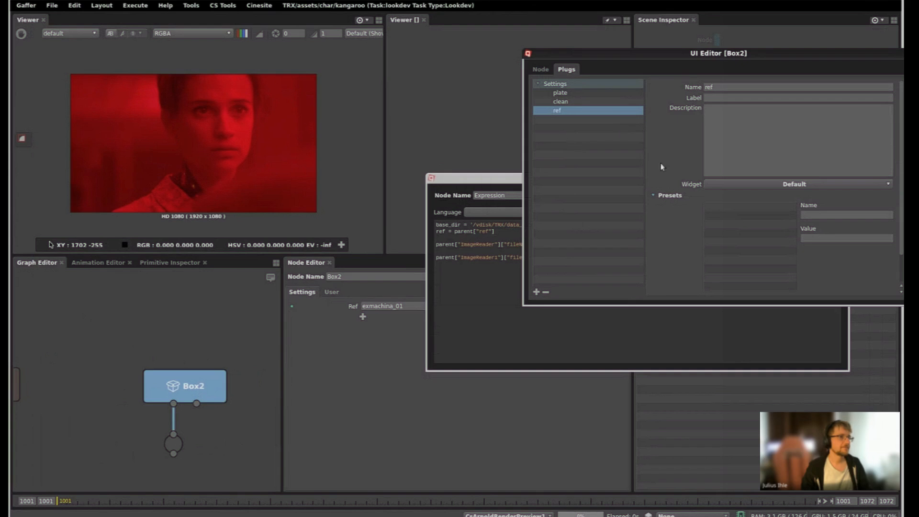
{"action": "left_click_drag", "start_coordinate": [673, 177], "coordinate": [532, 162], "text": "alt"}
{"action": "right_click_drag", "start_coordinate": [579, 249], "coordinate": [583, 353], "text": "alt"}
{"action": "left_click_drag", "start_coordinate": [616, 171], "coordinate": [664, 173], "text": "alt"}
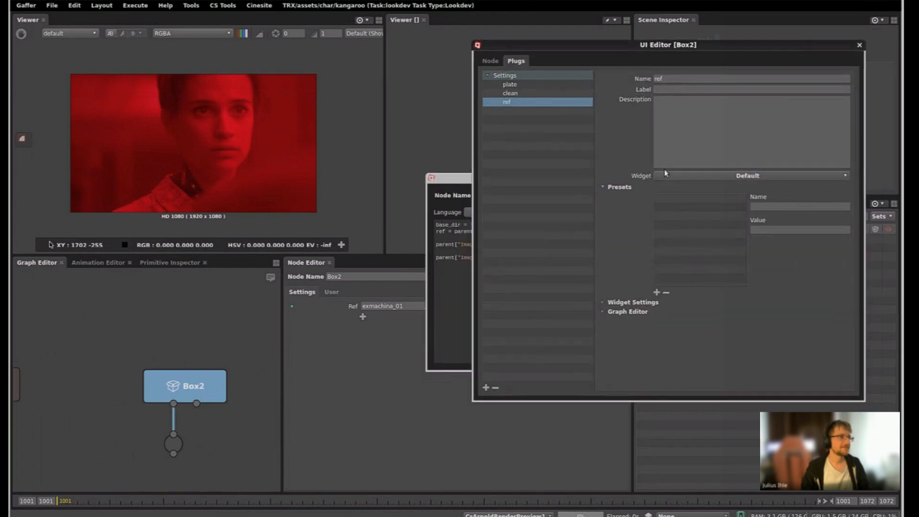
{"action": "left_click", "coordinate": [508, 93]}
{"action": "left_click", "coordinate": [506, 102]}
{"action": "left_click", "coordinate": [682, 176]}
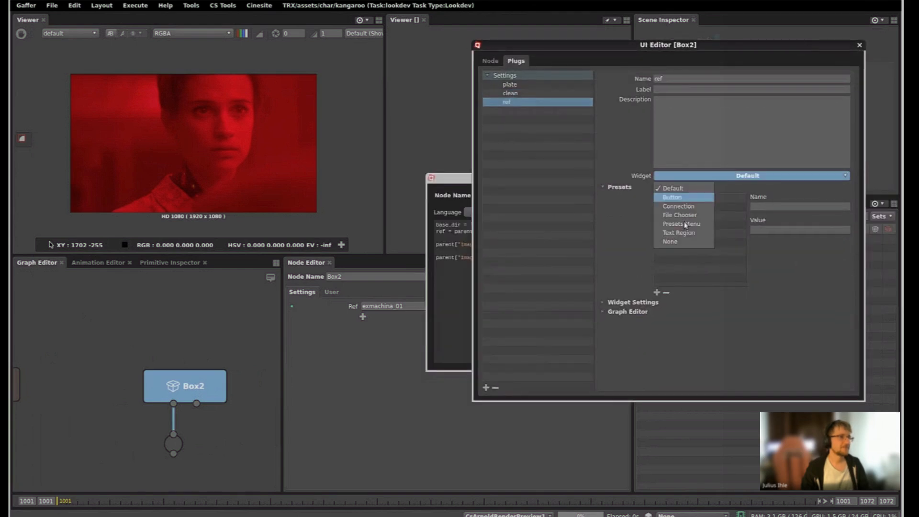
{"action": "left_click", "coordinate": [691, 224]}
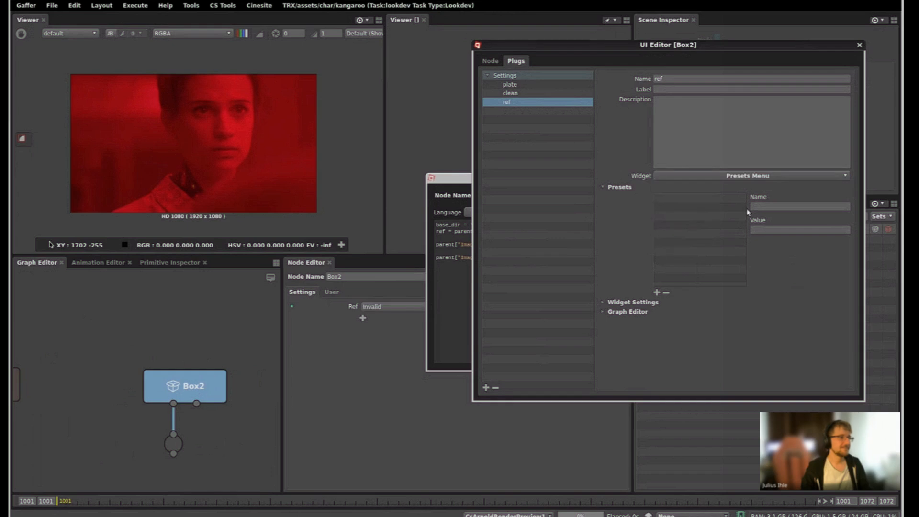
- Add a preset to the ref plug with slumdogmillionaire_02 as both its name and value
{"action": "left_click", "coordinate": [763, 207]}
{"action": "type", "text": "slumdogmillionaire_02"}
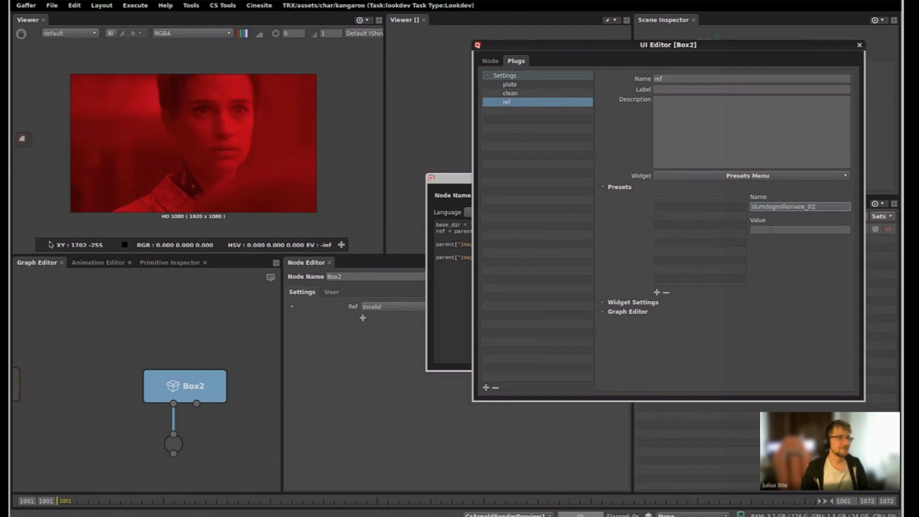
{"action": "left_click", "coordinate": [771, 229]}
{"action": "type", "text": "slumdogmillionaire_02"}
{"action": "left_click", "coordinate": [657, 292]}
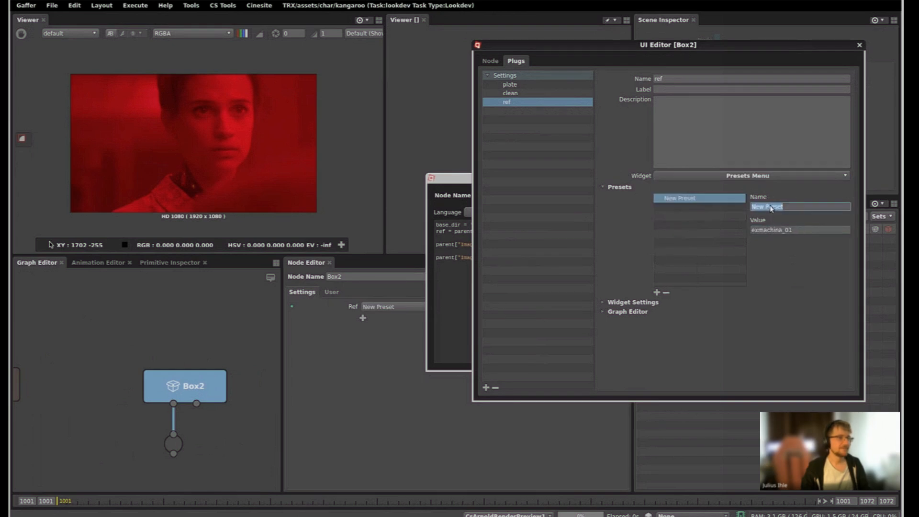
{"action": "type", "text": "slumdogmillionaire_02"}
{"action": "double_click", "coordinate": [782, 231]}
{"action": "type", "text": "slumdogmillionaire_02"}
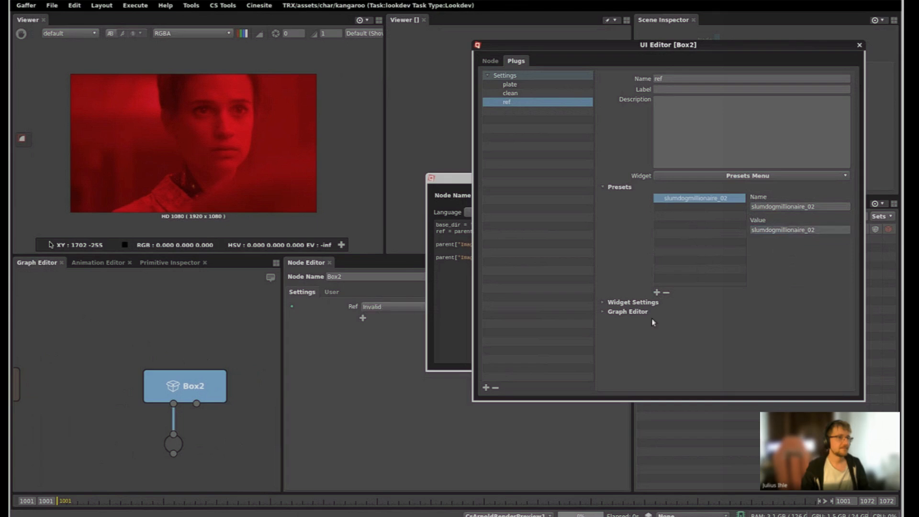
- Add a second ref preset and enter skyfall_01 from the movie_refs file name as its name and value
{"action": "left_click", "coordinate": [657, 292]}
{"action": "key", "text": "alt+Tab"}
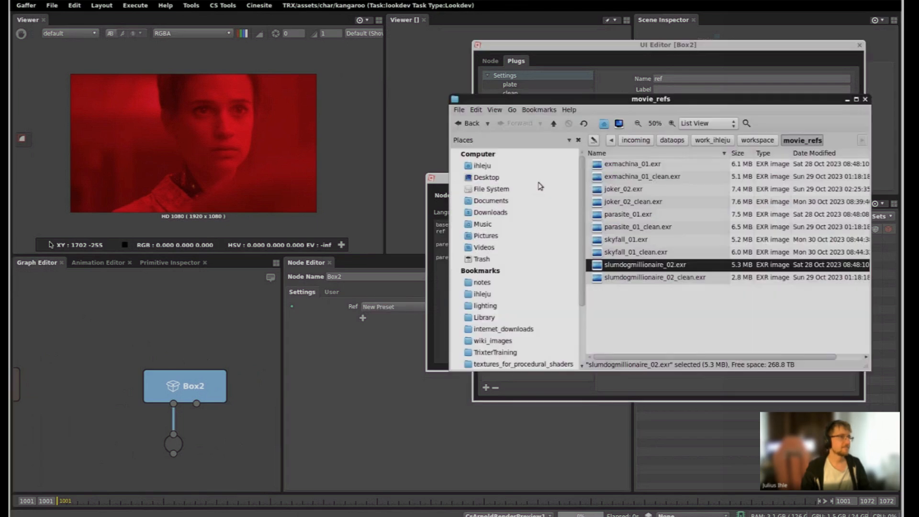
{"action": "left_click", "coordinate": [633, 241]}
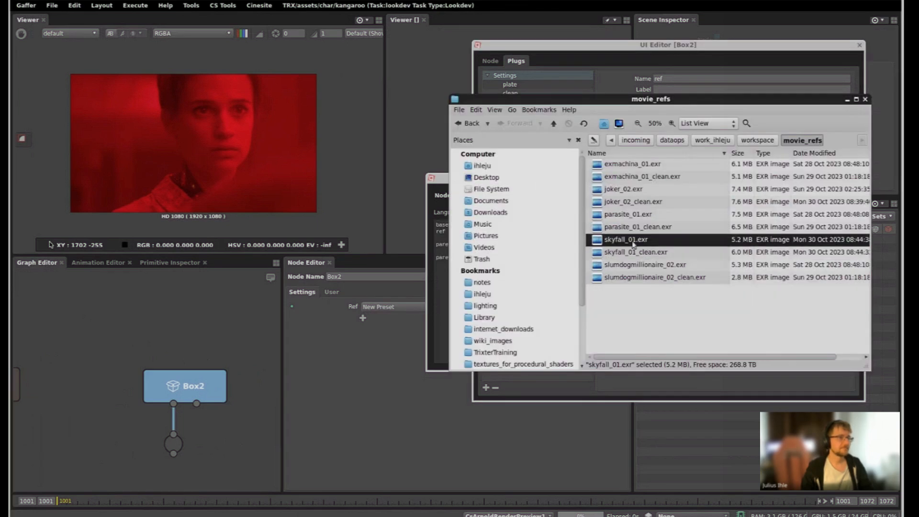
{"action": "left_click", "coordinate": [649, 68]}
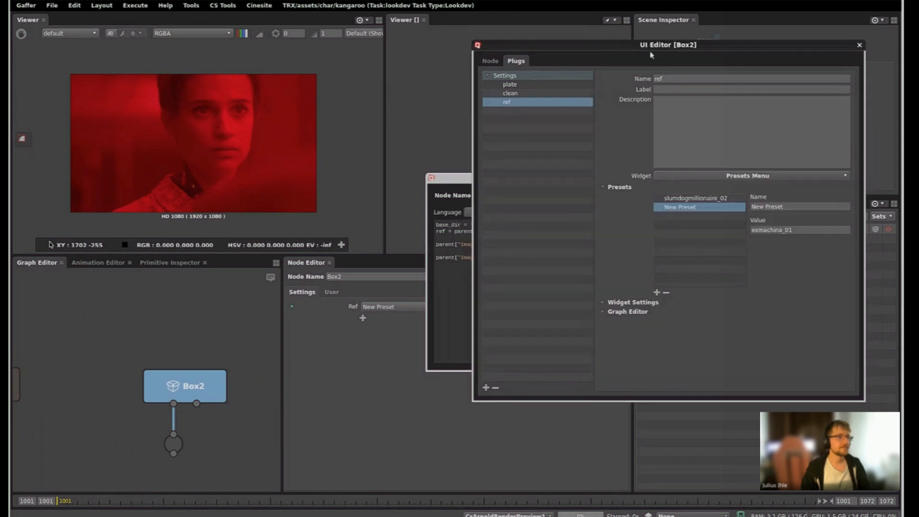
{"action": "triple_click", "coordinate": [779, 206]}
{"action": "type", "text": "skyfall_01"}
{"action": "double_click", "coordinate": [778, 230]}
{"action": "type", "text": "skyfall_01"}
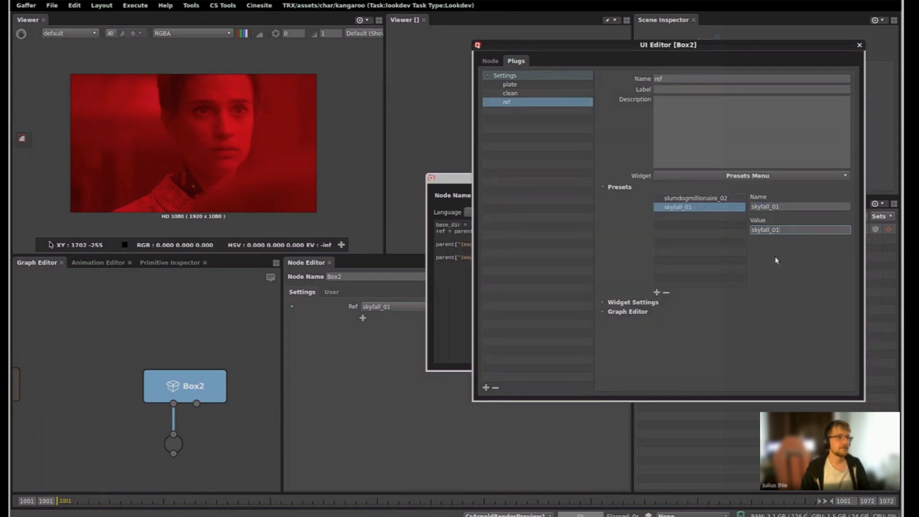
{"action": "left_click", "coordinate": [775, 260]}
{"action": "left_click", "coordinate": [397, 339]}
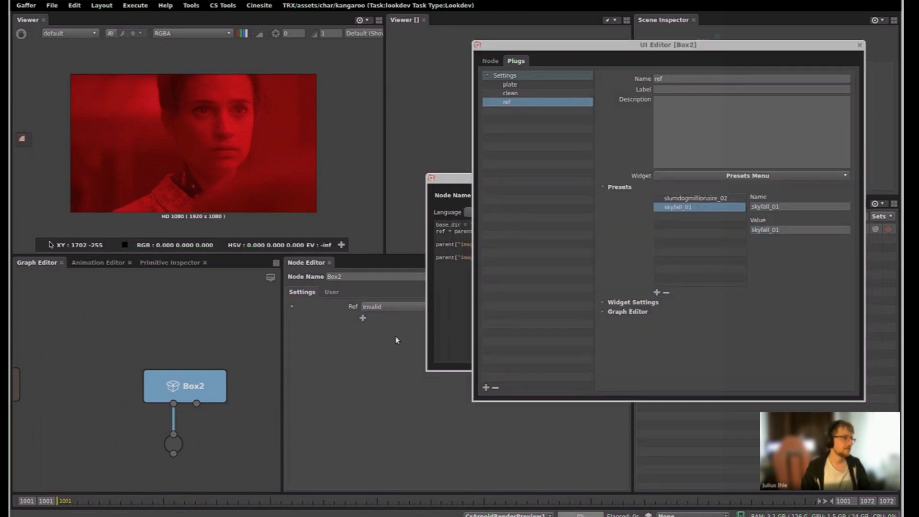
- Test Box2's Ref presets by choosing slumdogmillionaire_02, skyfall_01 and slumdogmillionaire_02 again
{"action": "left_click", "coordinate": [388, 311]}
{"action": "left_click", "coordinate": [390, 319]}
{"action": "left_click", "coordinate": [385, 307]}
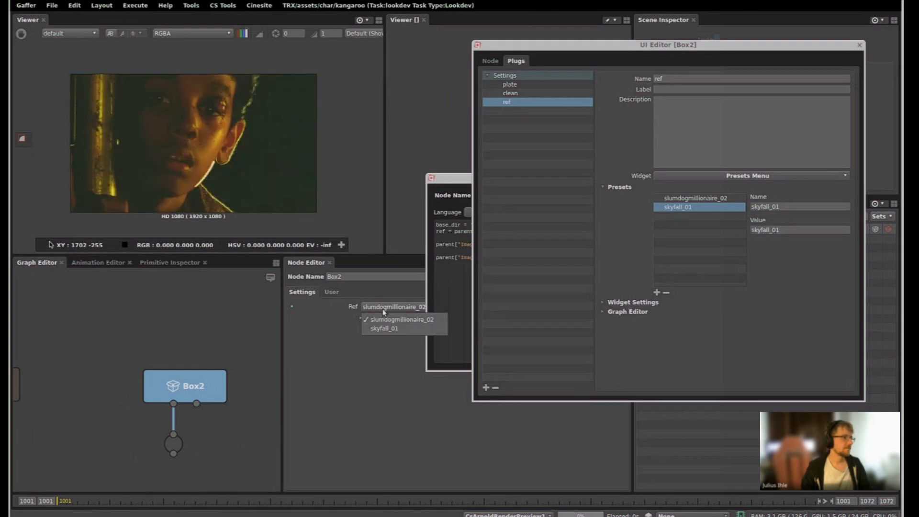
{"action": "left_click", "coordinate": [382, 329]}
{"action": "left_click", "coordinate": [385, 308]}
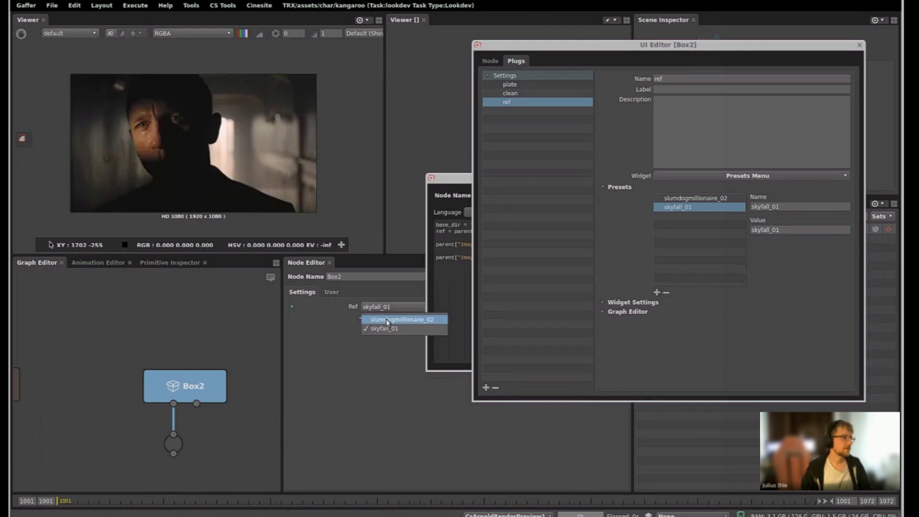
{"action": "left_click", "coordinate": [390, 319]}
- Add a Dot node beside the existing dot and connect it to Box2's clean output
{"action": "left_click", "coordinate": [186, 429]}
{"action": "middle_click_drag", "start_coordinate": [237, 436], "coordinate": [196, 430]}
{"action": "left_click", "coordinate": [197, 430]}
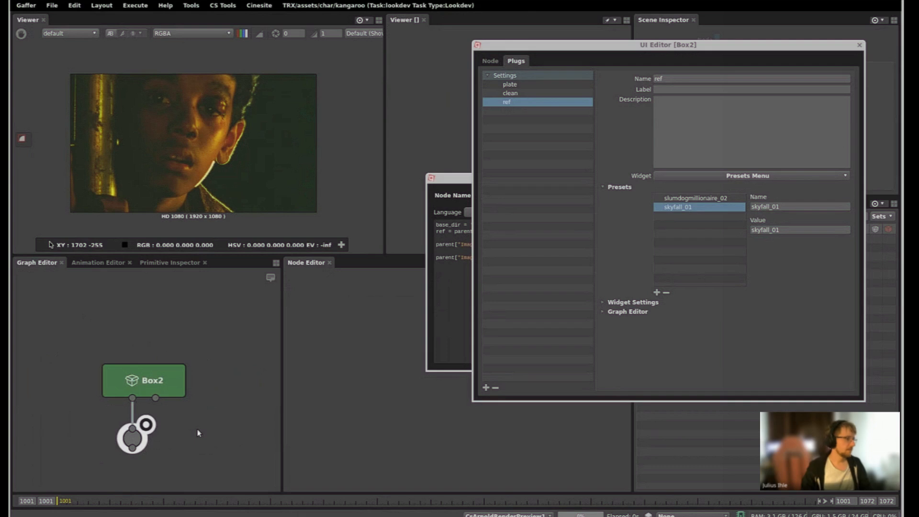
{"action": "key", "text": "Tab"}
{"action": "type", "text": "dot"}
{"action": "key", "text": "Return"}
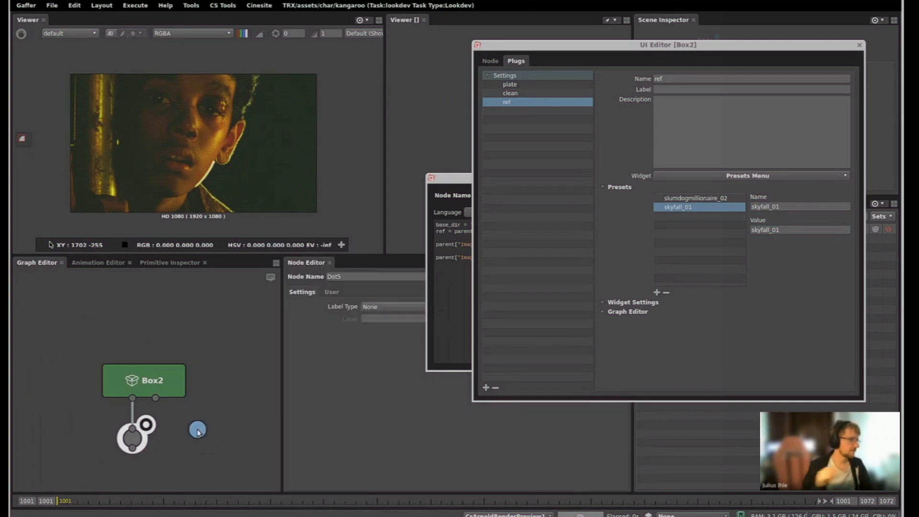
{"action": "left_click_drag", "start_coordinate": [155, 397], "coordinate": [197, 423]}
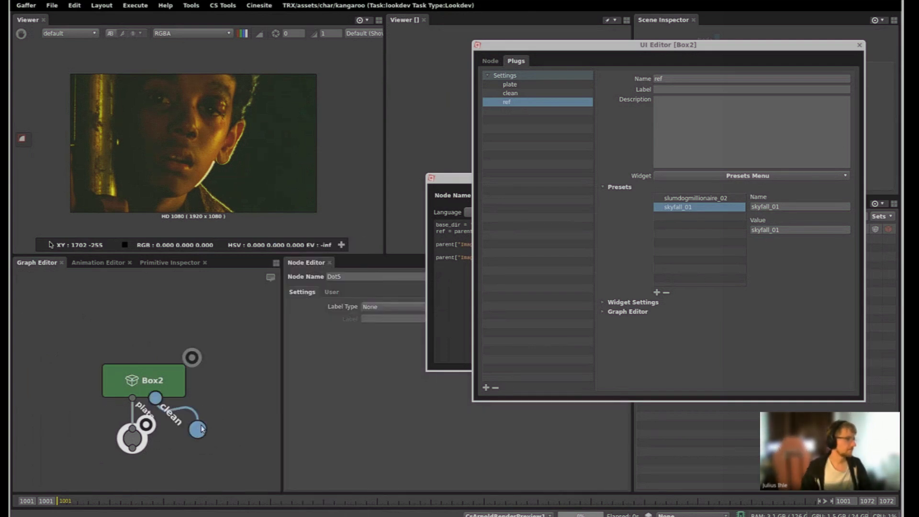
- View Box2's clean output through the new dot, return the viewer to the plate and close the UI editor
{"action": "left_click", "coordinate": [211, 416]}
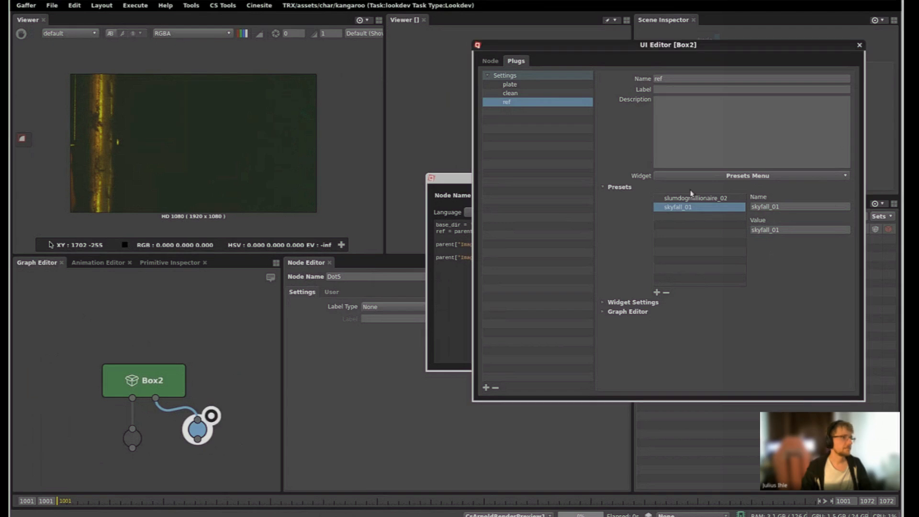
{"action": "left_click", "coordinate": [145, 425]}
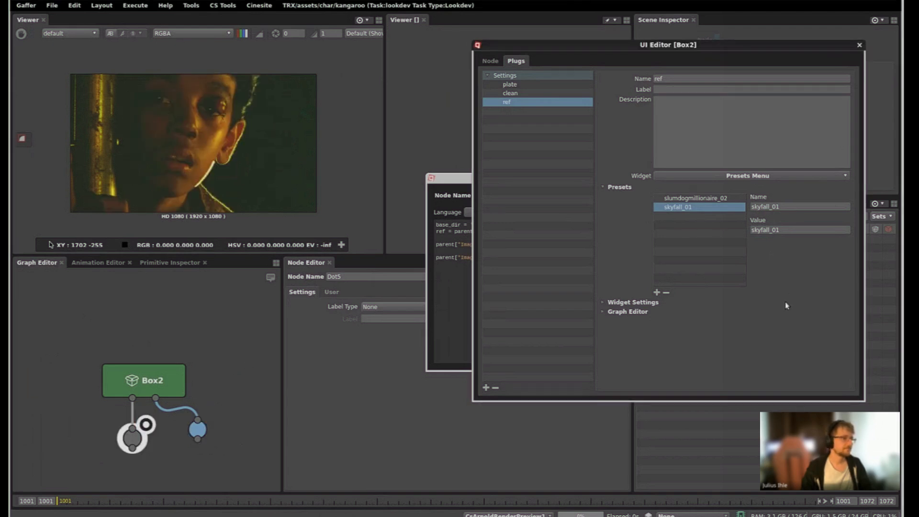
{"action": "left_click", "coordinate": [859, 45]}
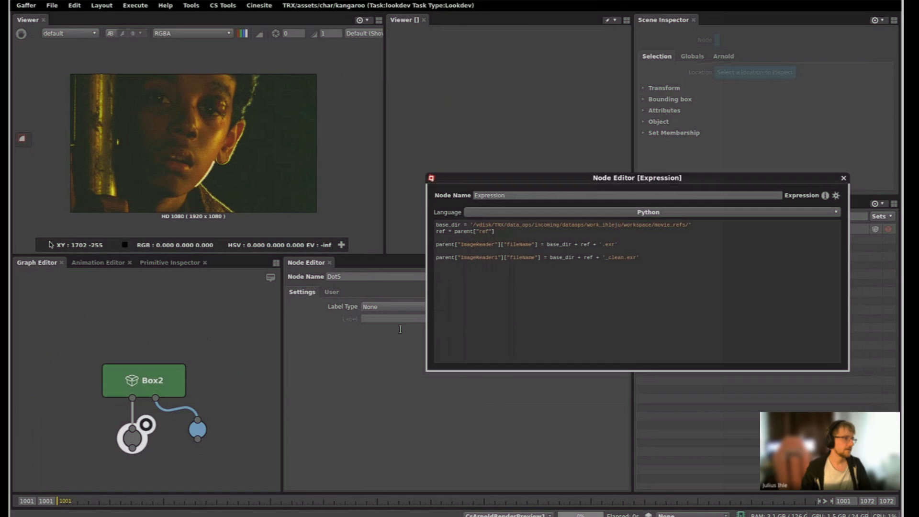
- Switch Box2's Ref to skyfall_01, view its clean and plate outputs, and return Ref to slumdogmillionaire_02
{"action": "left_click", "coordinate": [148, 388]}
{"action": "left_click", "coordinate": [393, 305]}
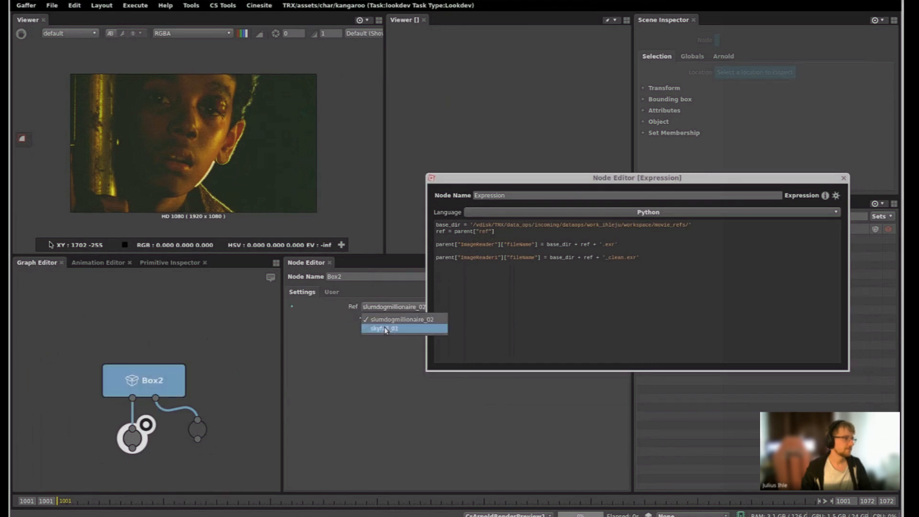
{"action": "left_click", "coordinate": [388, 325]}
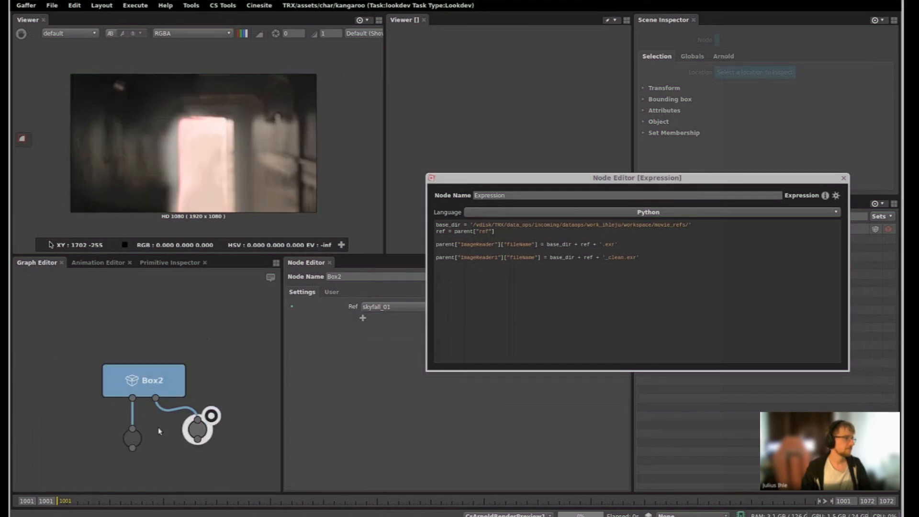
{"action": "left_click", "coordinate": [395, 306]}
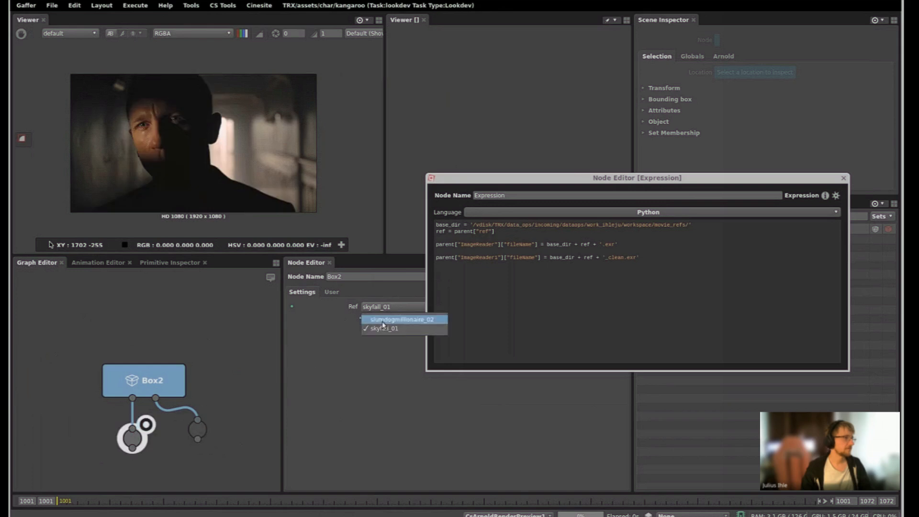
{"action": "left_click", "coordinate": [392, 320]}
{"action": "middle_click_drag", "start_coordinate": [214, 405], "coordinate": [258, 390]}
{"action": "scroll", "coordinate": [249, 394], "scroll_direction": "down", "scroll_amount": 3}
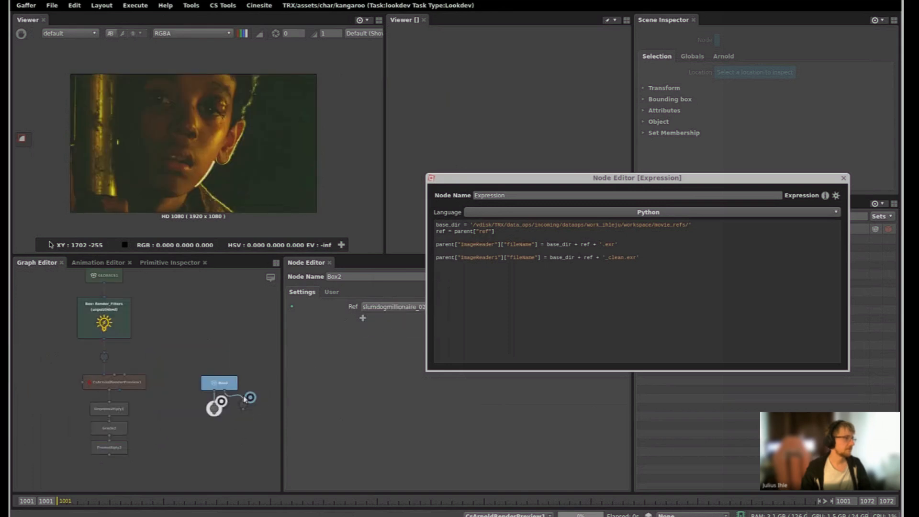
- Tuck the plate dot closer under Box2 and add a Merge node below Premultiply2
{"action": "scroll", "coordinate": [220, 421], "scroll_direction": "up", "scroll_amount": 1}
{"action": "left_click_drag", "start_coordinate": [213, 406], "coordinate": [212, 393]}
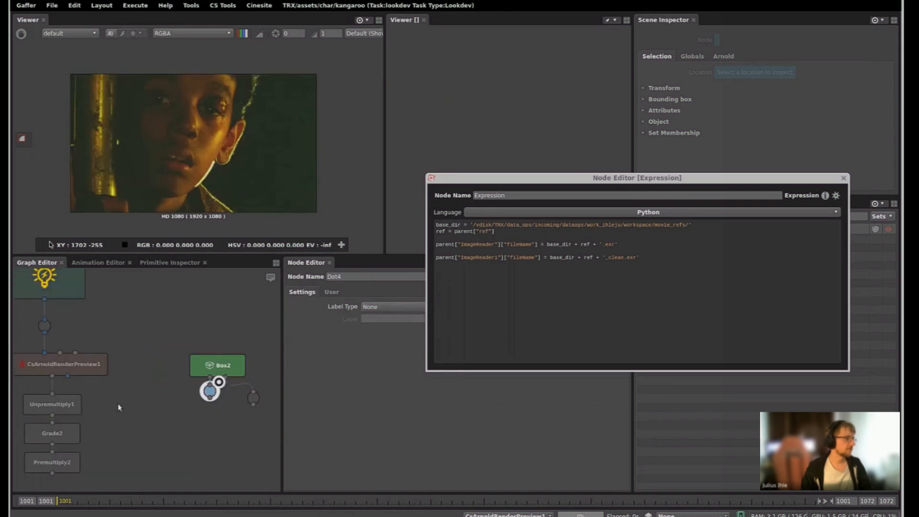
{"action": "middle_click_drag", "start_coordinate": [119, 407], "coordinate": [139, 378]}
{"action": "scroll", "coordinate": [141, 390], "scroll_direction": "down", "scroll_amount": 2}
{"action": "middle_click_drag", "start_coordinate": [203, 387], "coordinate": [206, 368]}
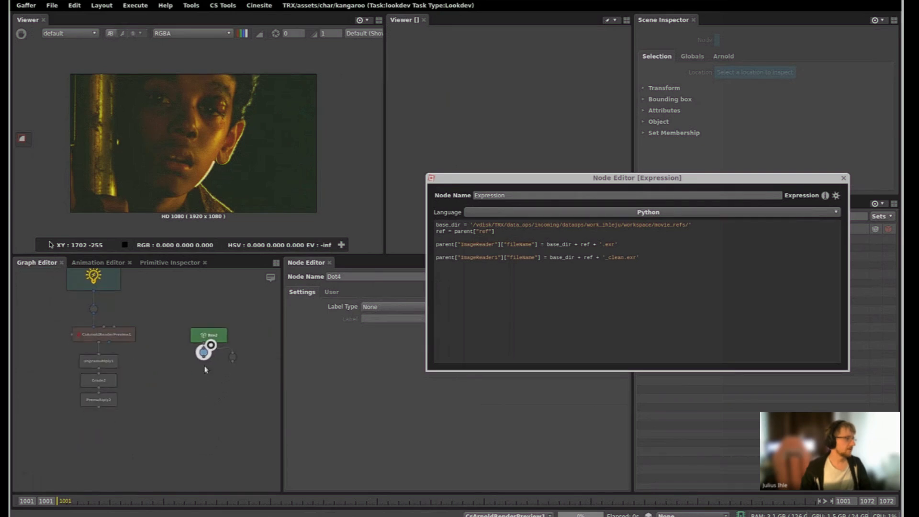
{"action": "left_click", "coordinate": [101, 401]}
{"action": "key", "text": "Tab"}
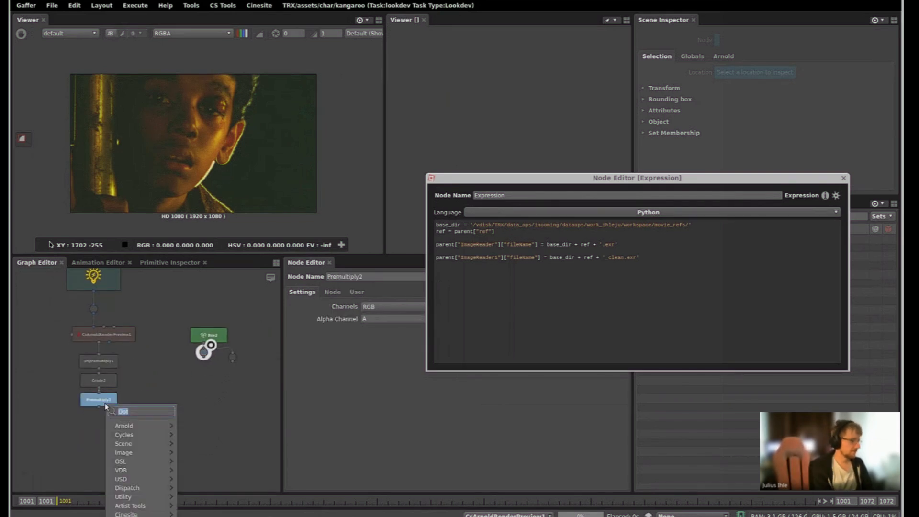
{"action": "type", "text": "merge"}
{"action": "key", "text": "Return"}
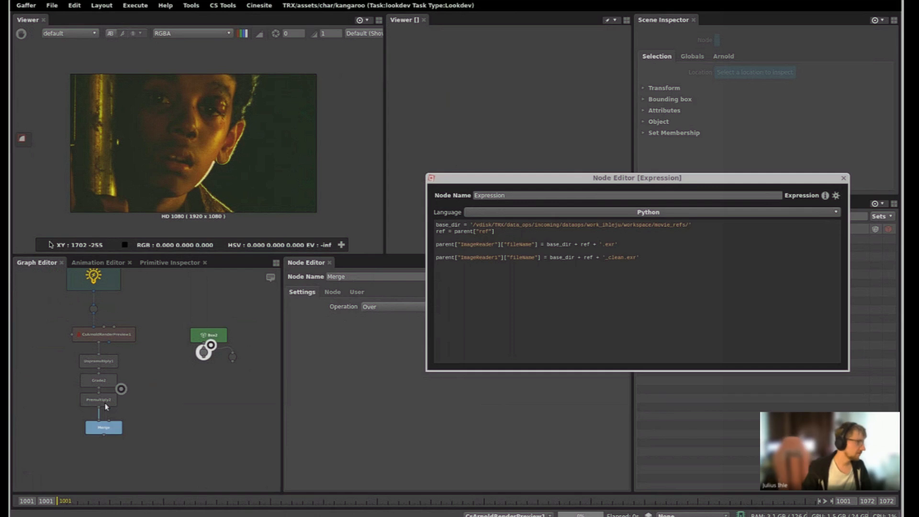
- Connect Box2's plate dot to the Merge node, align Merge under Premultiply2, and move Box2 with its dots beside the comp chain
{"action": "scroll", "coordinate": [97, 412], "scroll_direction": "up", "scroll_amount": 2}
{"action": "left_click_drag", "start_coordinate": [101, 415], "coordinate": [226, 330]}
{"action": "middle_click_drag", "start_coordinate": [168, 421], "coordinate": [191, 397]}
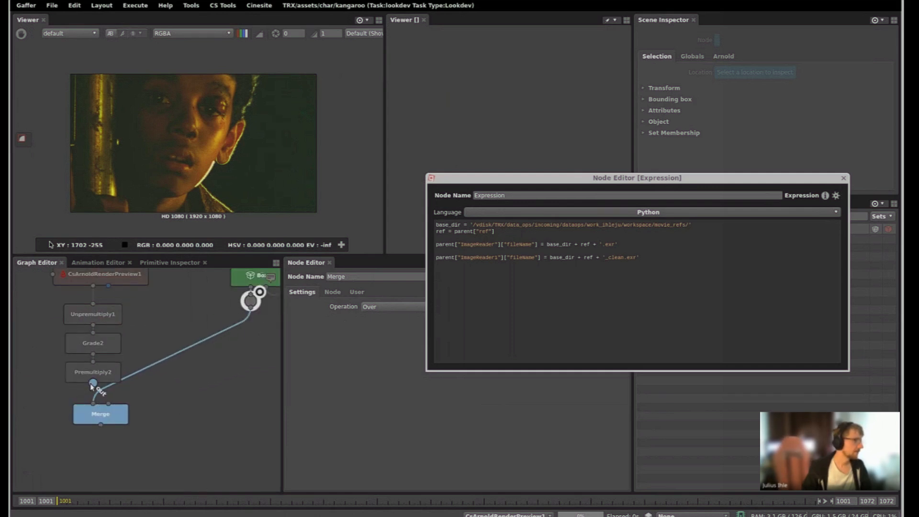
{"action": "left_click_drag", "start_coordinate": [92, 385], "coordinate": [100, 422]}
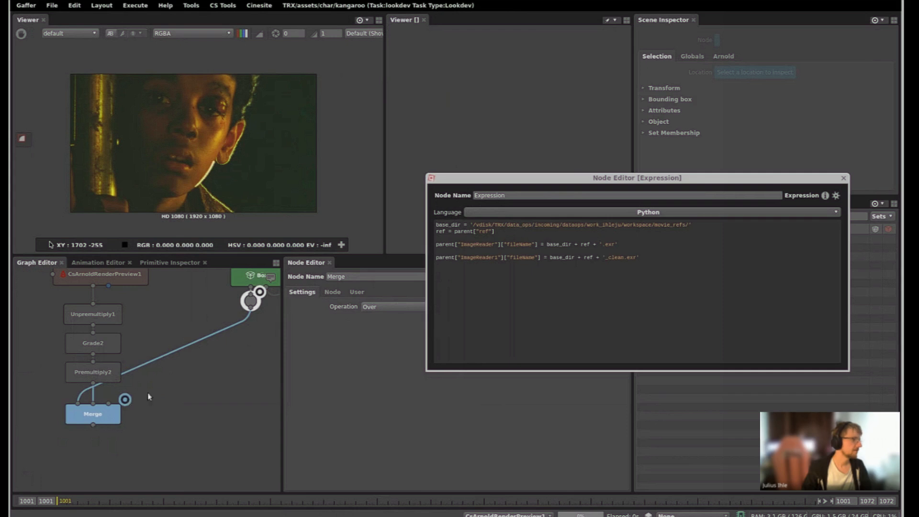
{"action": "scroll", "coordinate": [163, 387], "scroll_direction": "down", "scroll_amount": 2}
{"action": "left_click_drag", "start_coordinate": [258, 361], "coordinate": [177, 368]}
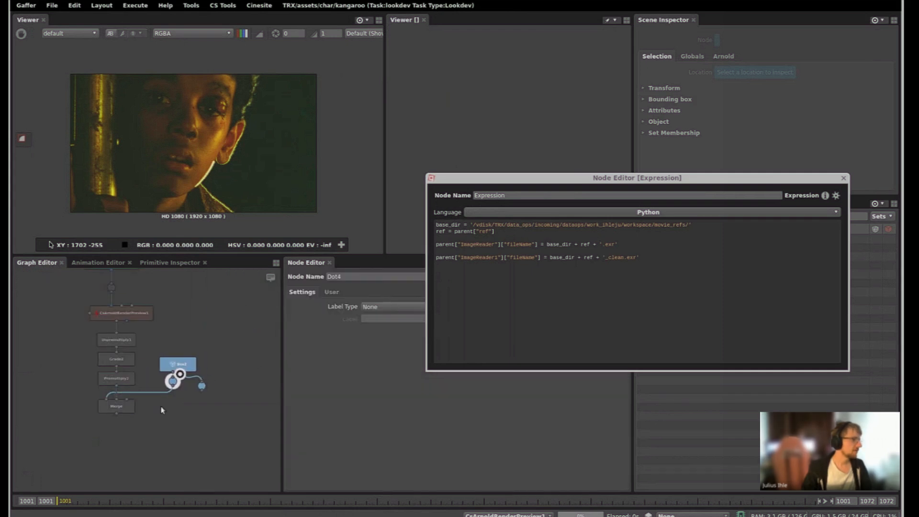
- Duplicate the Merge node below itself and connect the copy's A input to Box2's clean dot
{"action": "left_click", "coordinate": [130, 427]}
{"action": "scroll", "coordinate": [130, 427], "scroll_direction": "up", "scroll_amount": 2}
{"action": "left_click", "coordinate": [123, 402]}
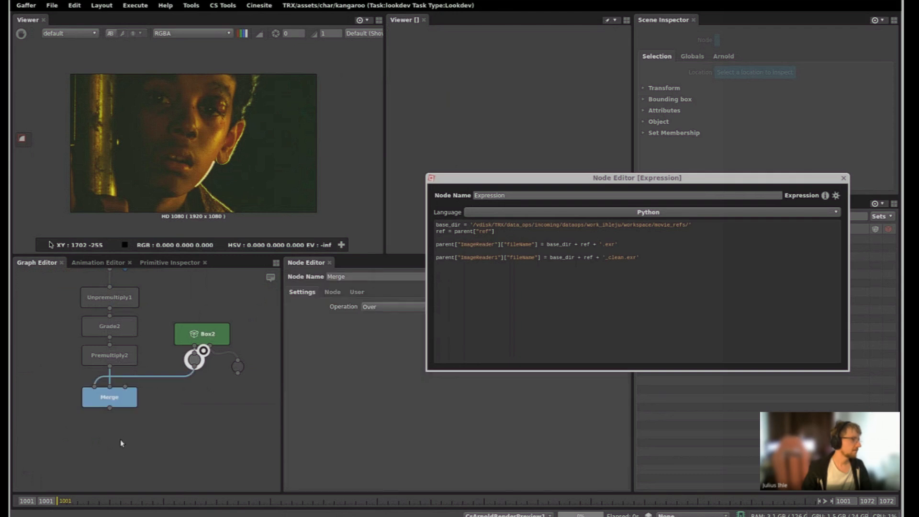
{"action": "key", "text": "ctrl+c"}
{"action": "key", "text": "ctrl+v"}
{"action": "left_click_drag", "start_coordinate": [125, 428], "coordinate": [236, 370]}
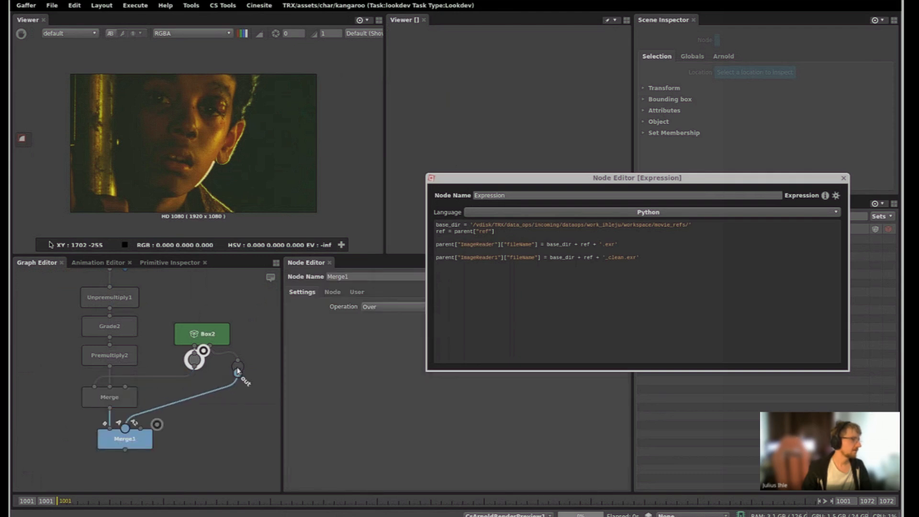
- View Merge1, Merge, Premultiply2 and Box2's plate dot in turn, and close the floating expression editor
{"action": "left_click", "coordinate": [158, 424]}
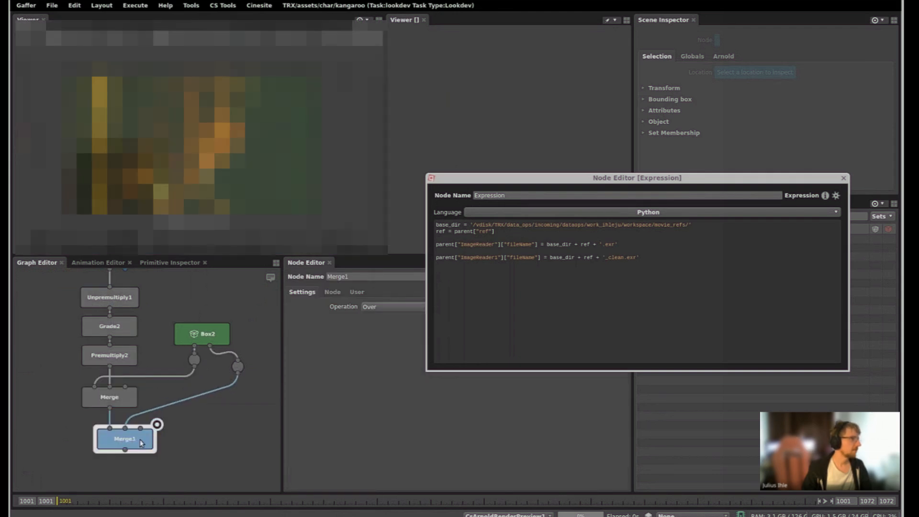
{"action": "left_click", "coordinate": [142, 382]}
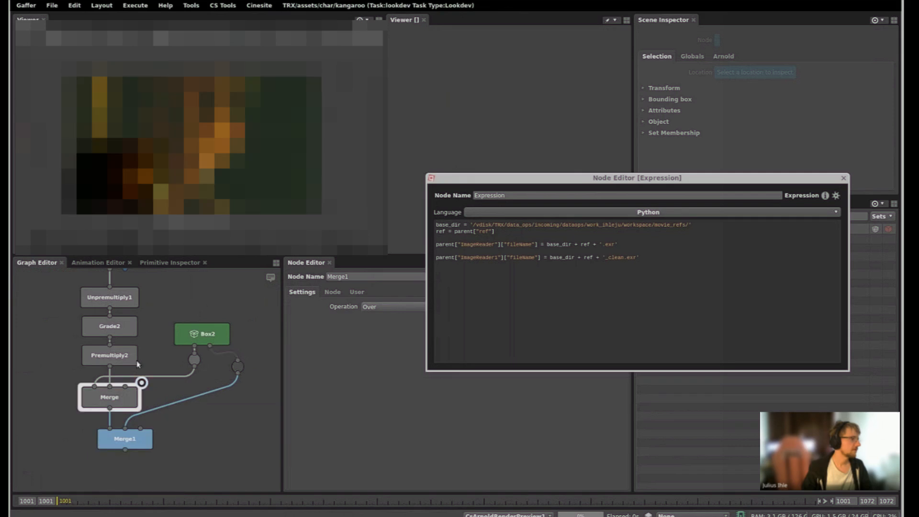
{"action": "left_click", "coordinate": [139, 346]}
{"action": "left_click", "coordinate": [141, 341]}
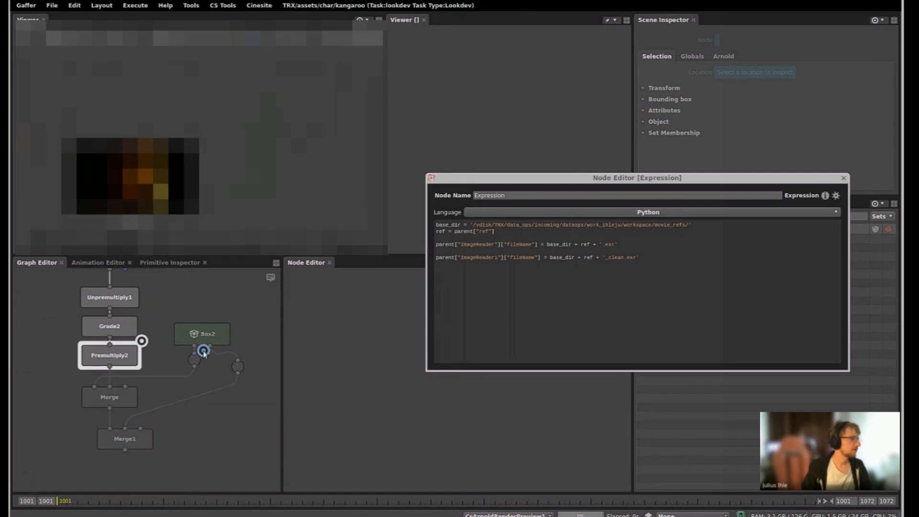
{"action": "left_click", "coordinate": [203, 352]}
{"action": "left_click", "coordinate": [499, 267]}
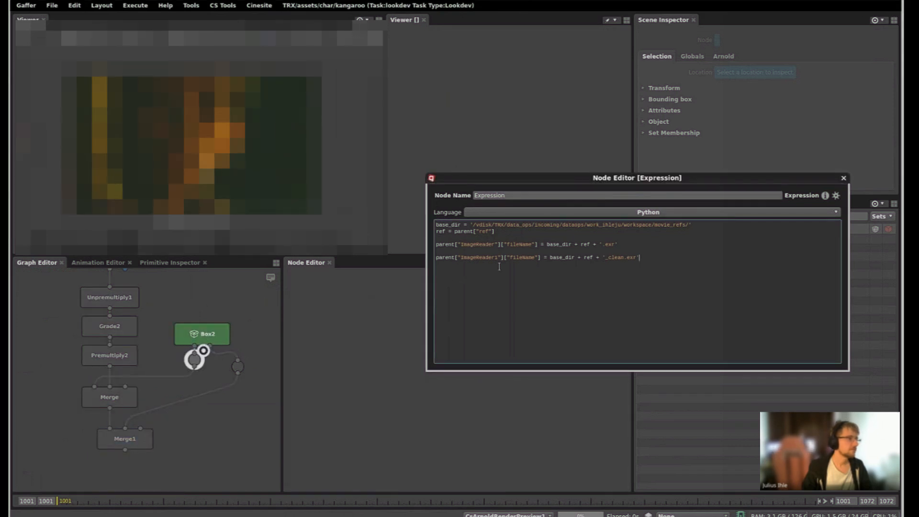
{"action": "key", "text": "Escape"}
- Replace CsArnoldRenderPreview1 with a newly created CsArnoldRenderPreview node, wired between the dot above and Unpremultiply1
{"action": "middle_click_drag", "start_coordinate": [171, 335], "coordinate": [165, 393]}
{"action": "left_click", "coordinate": [134, 318]}
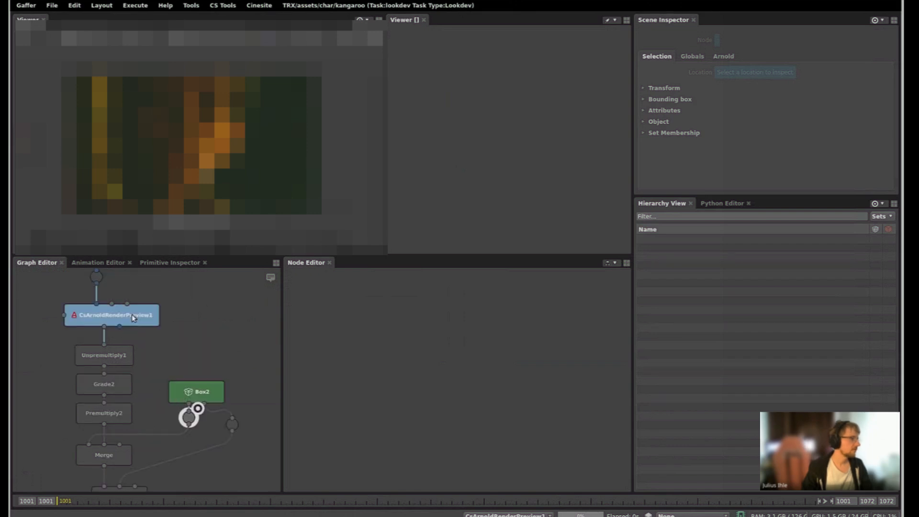
{"action": "key", "text": "Delete"}
{"action": "key", "text": "Tab"}
{"action": "type", "text": "csa"}
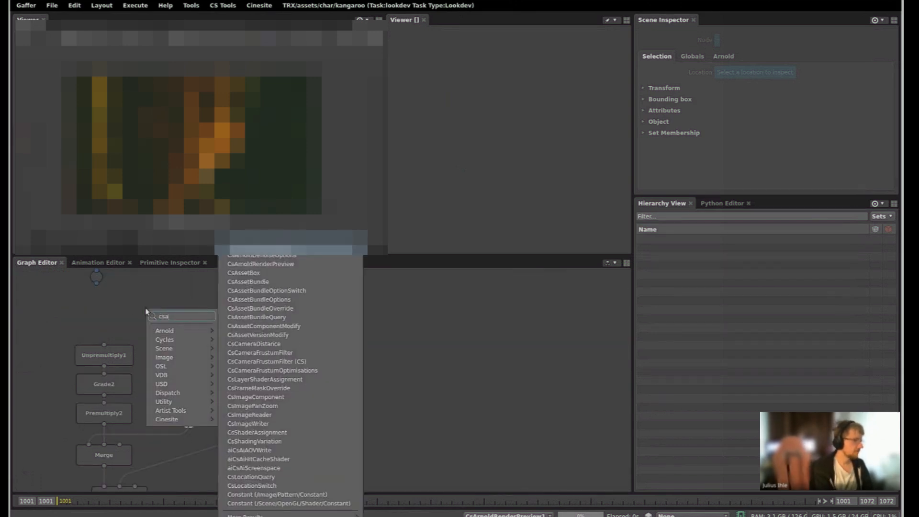
{"action": "type", "text": "rnoldrender"}
{"action": "key", "text": "Return"}
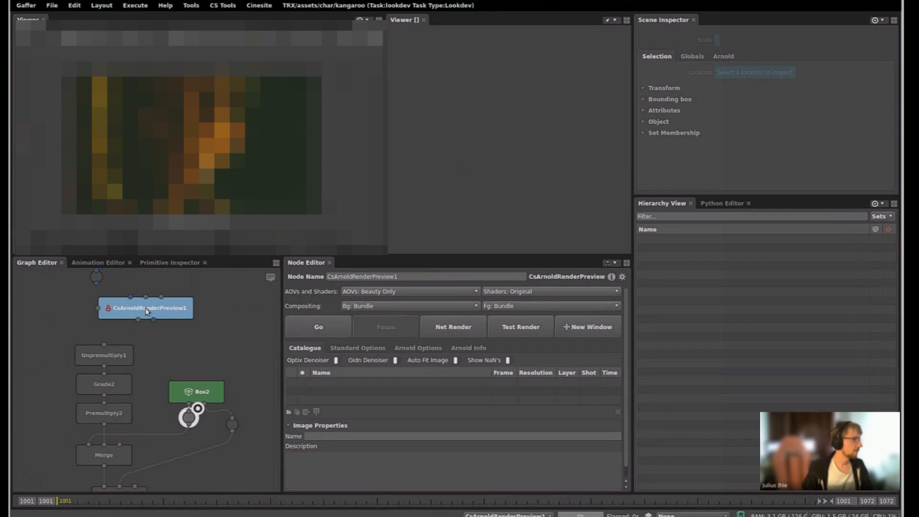
{"action": "left_click_drag", "start_coordinate": [95, 285], "coordinate": [110, 351]}
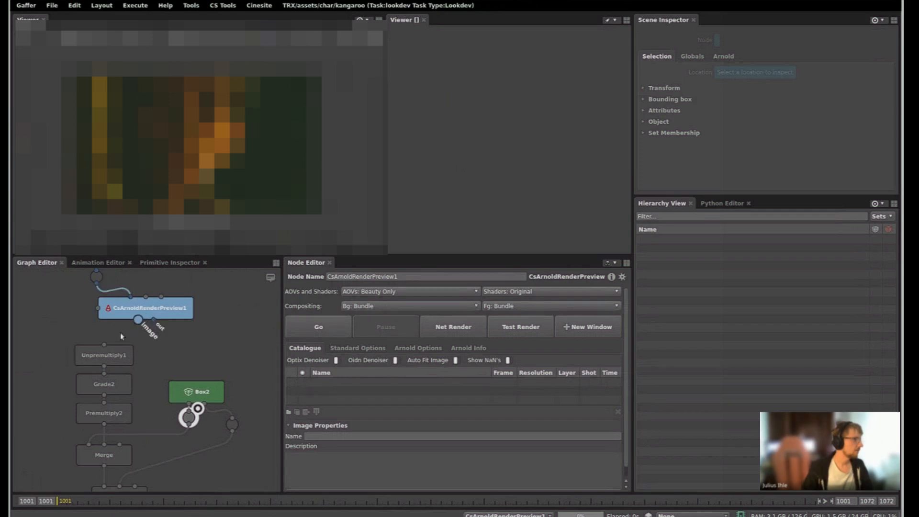
{"action": "left_click_drag", "start_coordinate": [168, 314], "coordinate": [141, 318]}
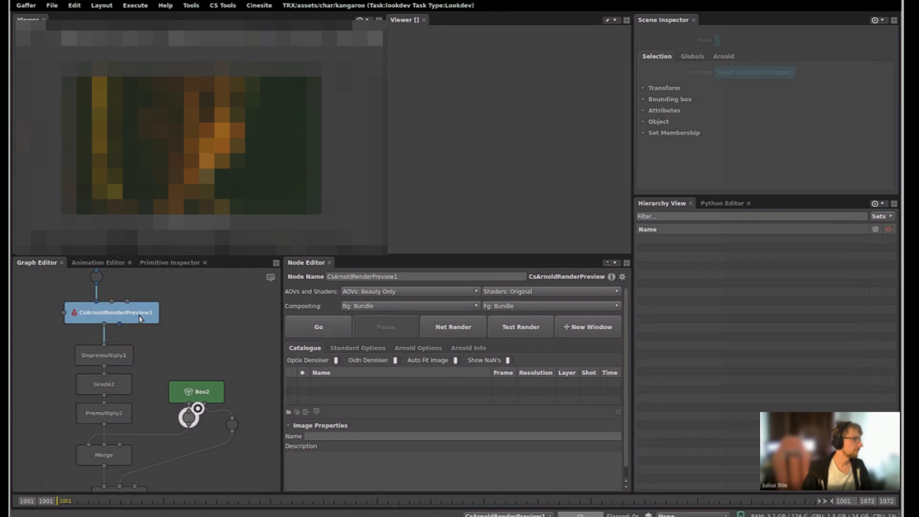
{"action": "left_click", "coordinate": [198, 323]}
- Move the clean dot straight below Box2, level with the gap between Merge and Merge1
{"action": "middle_click_drag", "start_coordinate": [194, 338], "coordinate": [192, 311]}
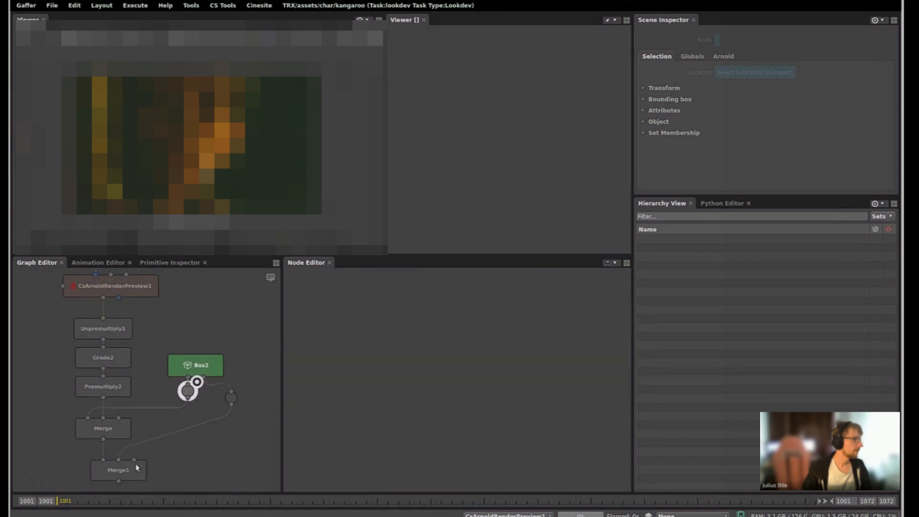
{"action": "middle_click_drag", "start_coordinate": [221, 416], "coordinate": [230, 391]}
{"action": "left_click_drag", "start_coordinate": [229, 379], "coordinate": [202, 414]}
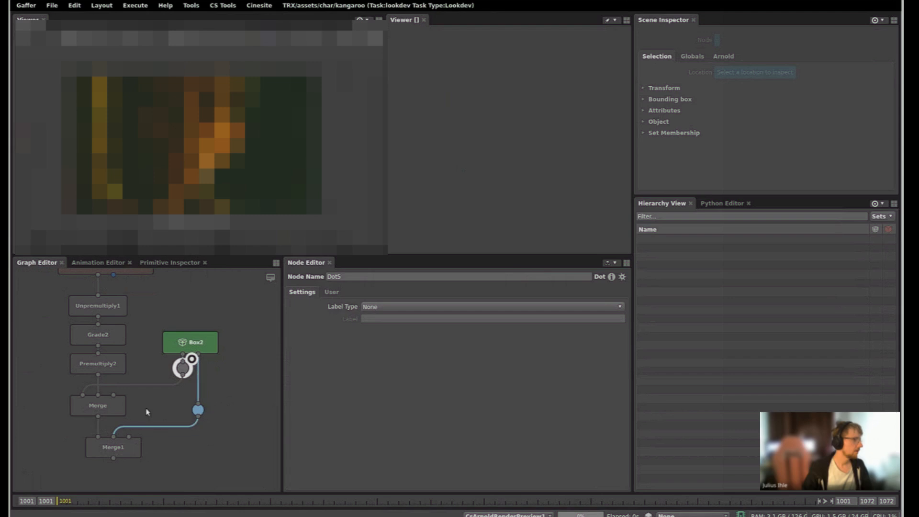
- View the Merge node and reconnect its background input from the plate dot to Box2's clean output
{"action": "left_click", "coordinate": [122, 398]}
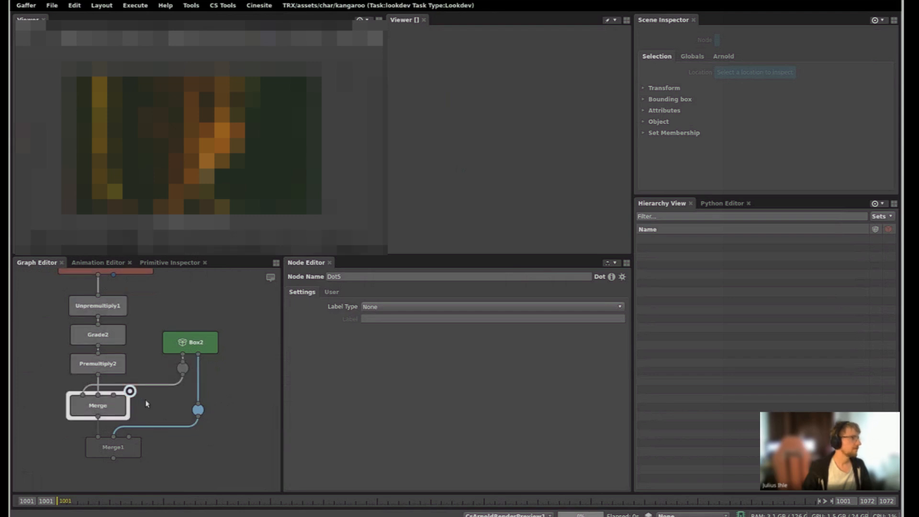
{"action": "middle_click_drag", "start_coordinate": [151, 403], "coordinate": [164, 419]}
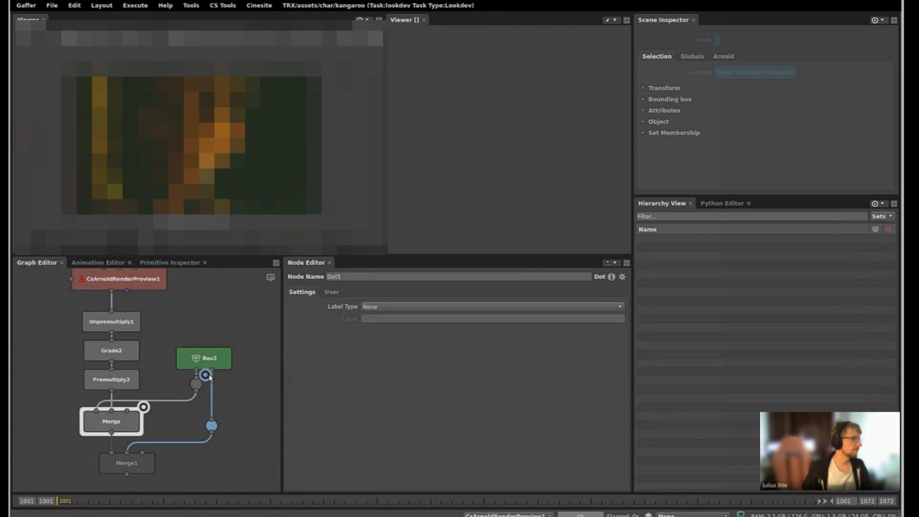
{"action": "left_click_drag", "start_coordinate": [193, 397], "coordinate": [211, 370]}
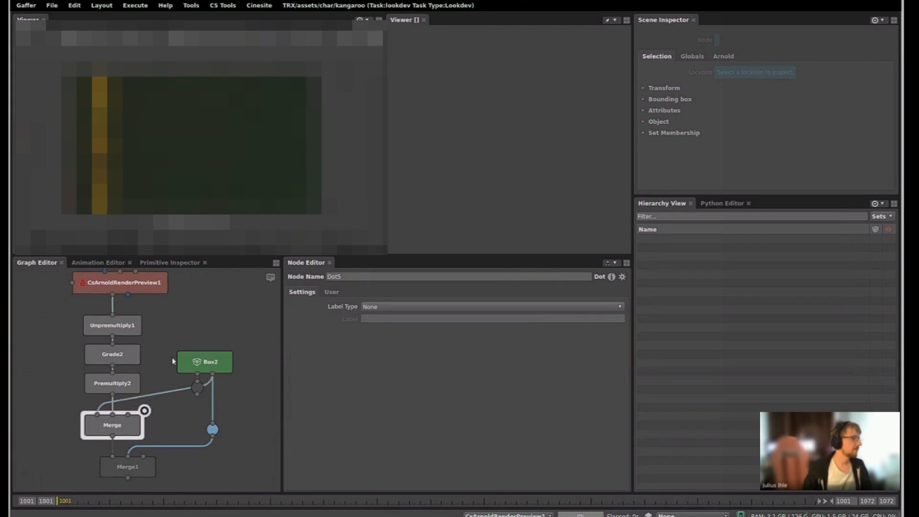
- Start the interactive render on CsArnoldRenderPreview1
{"action": "middle_click_drag", "start_coordinate": [172, 363], "coordinate": [196, 349]}
{"action": "left_click", "coordinate": [142, 302]}
{"action": "left_click", "coordinate": [319, 327]}
- Remove the plate dot, feed Merge1's dot from Box2's plate output, and align Box2 above that dot
{"action": "left_click", "coordinate": [196, 365]}
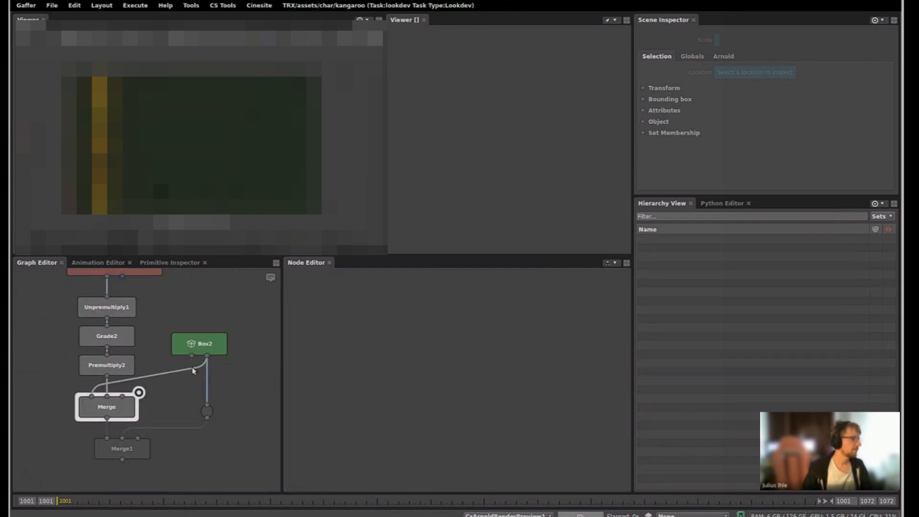
{"action": "left_click_drag", "start_coordinate": [206, 348], "coordinate": [222, 369]}
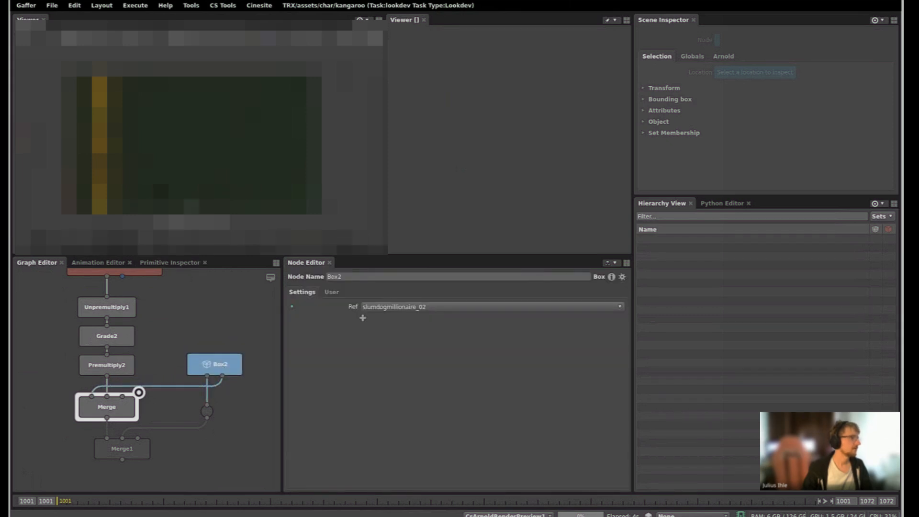
{"action": "middle_click_drag", "start_coordinate": [191, 361], "coordinate": [188, 372]}
- Look over the upstream node graph, then select Merge to show it in the second viewer
{"action": "middle_click_drag", "start_coordinate": [212, 292], "coordinate": [188, 370]}
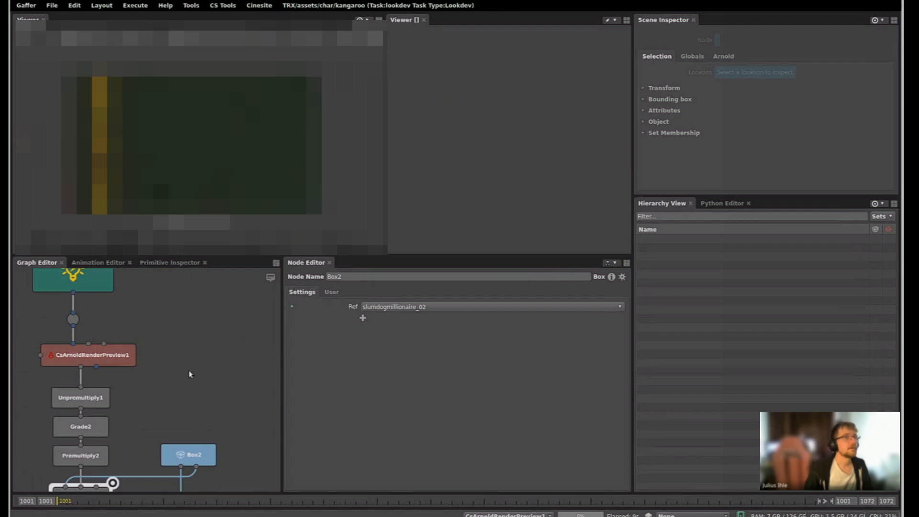
{"action": "middle_click_drag", "start_coordinate": [199, 304], "coordinate": [189, 374]}
{"action": "scroll", "coordinate": [189, 378], "scroll_direction": "down", "scroll_amount": 5}
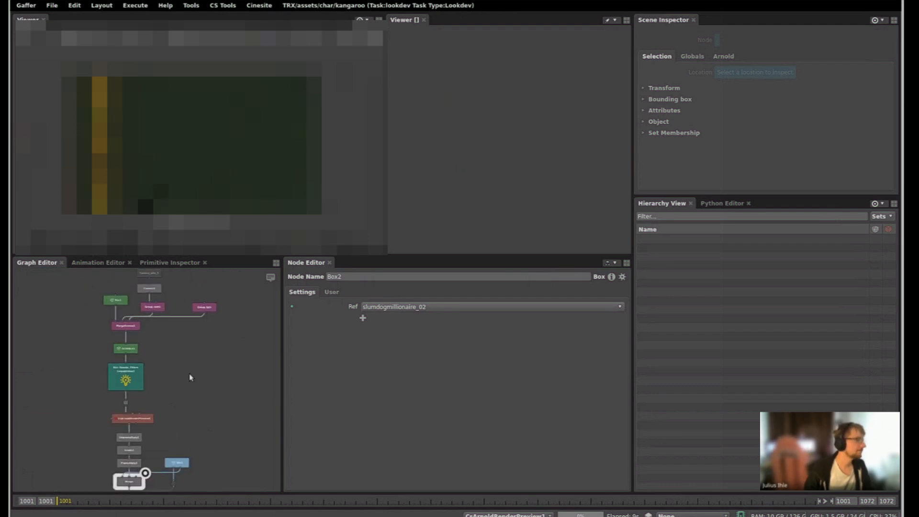
{"action": "middle_click_drag", "start_coordinate": [184, 366], "coordinate": [197, 381]}
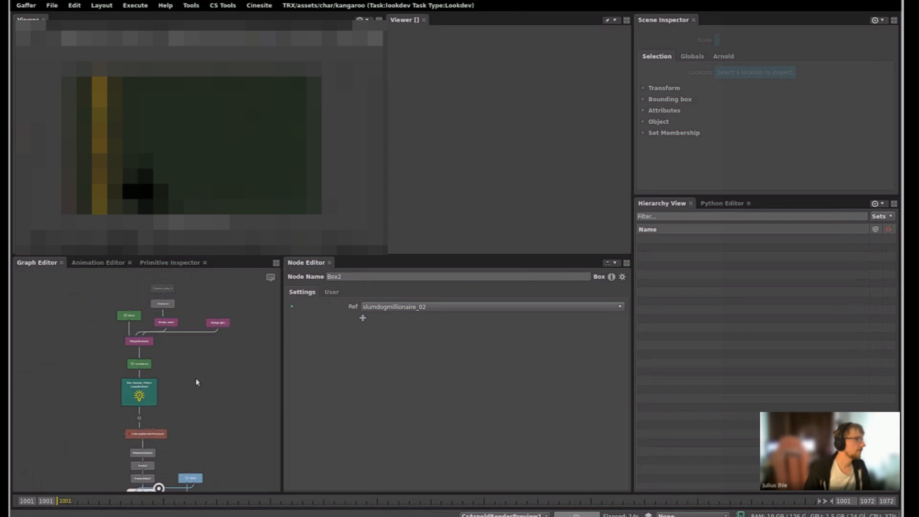
{"action": "middle_click_drag", "start_coordinate": [203, 311], "coordinate": [209, 326]}
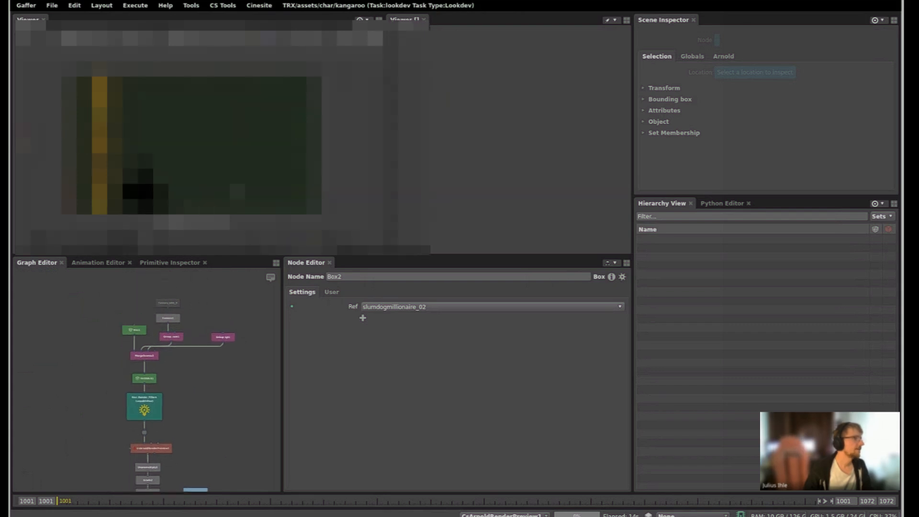
{"action": "middle_click_drag", "start_coordinate": [242, 444], "coordinate": [263, 310]}
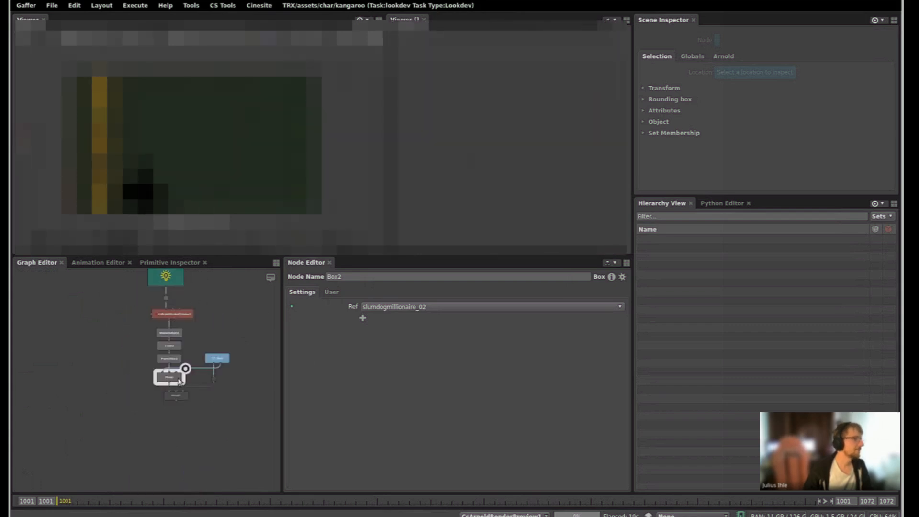
{"action": "left_click", "coordinate": [179, 380]}
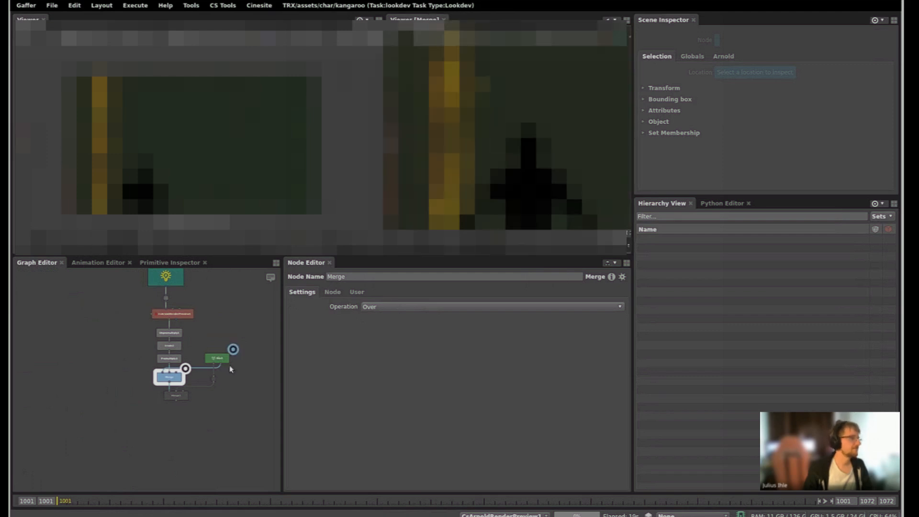
- Move Camera1 aside, unconnected, and feed Group_cam1 from Camera_sdm_3, placed directly above it
{"action": "middle_click_drag", "start_coordinate": [229, 369], "coordinate": [215, 514]}
{"action": "scroll", "coordinate": [198, 334], "scroll_direction": "up", "scroll_amount": 6}
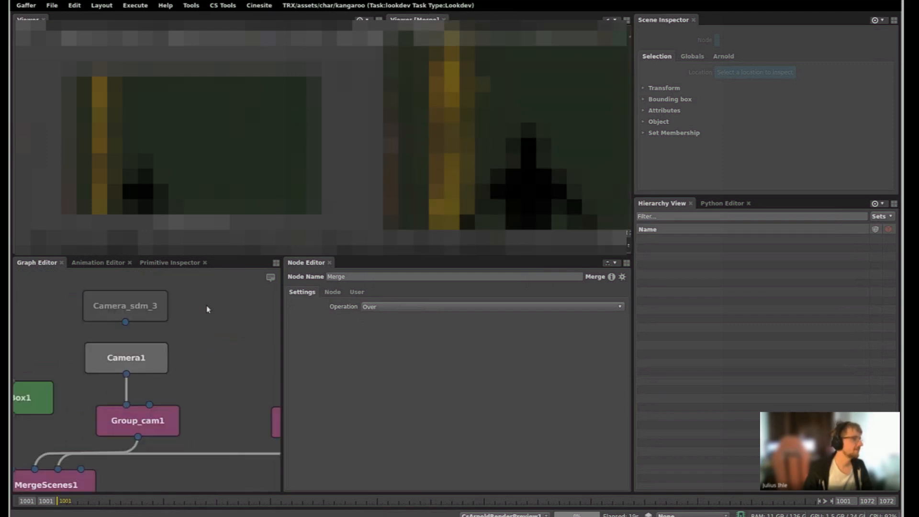
{"action": "middle_click_drag", "start_coordinate": [206, 308], "coordinate": [206, 342]}
{"action": "scroll", "coordinate": [198, 363], "scroll_direction": "down", "scroll_amount": 4}
{"action": "left_click_drag", "start_coordinate": [166, 381], "coordinate": [97, 324]}
{"action": "left_click_drag", "start_coordinate": [149, 356], "coordinate": [151, 412]}
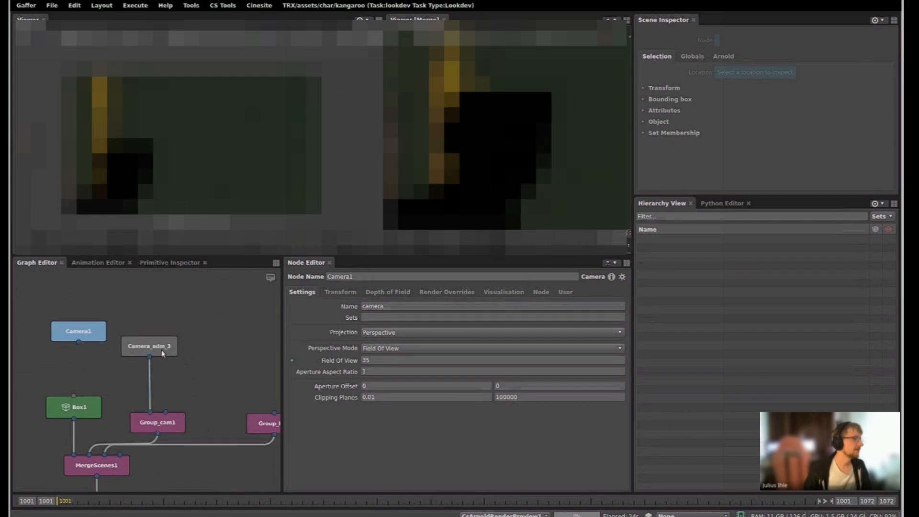
{"action": "left_click_drag", "start_coordinate": [166, 345], "coordinate": [165, 394]}
{"action": "middle_click_drag", "start_coordinate": [199, 354], "coordinate": [204, 292]}
{"action": "scroll", "coordinate": [203, 294], "scroll_direction": "down", "scroll_amount": 4}
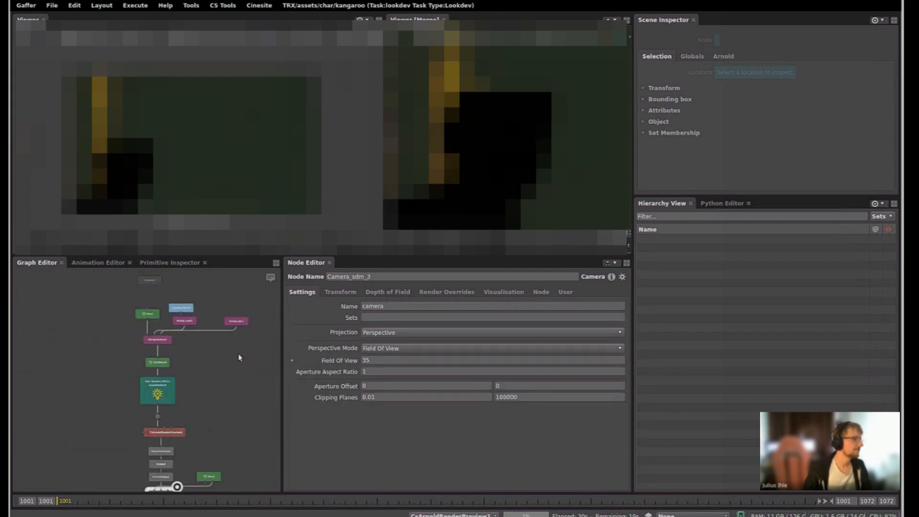
{"action": "middle_click_drag", "start_coordinate": [240, 439], "coordinate": [234, 389]}
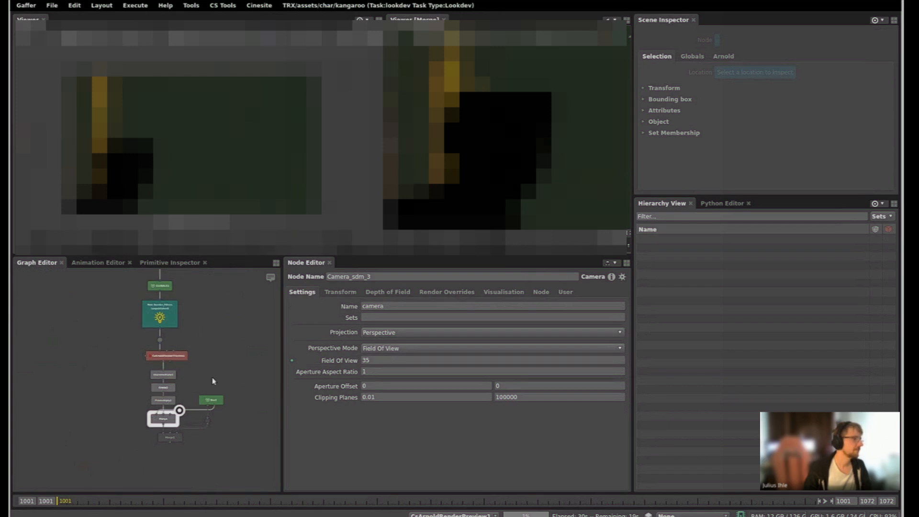
{"action": "scroll", "coordinate": [213, 411], "scroll_direction": "up", "scroll_amount": 4}
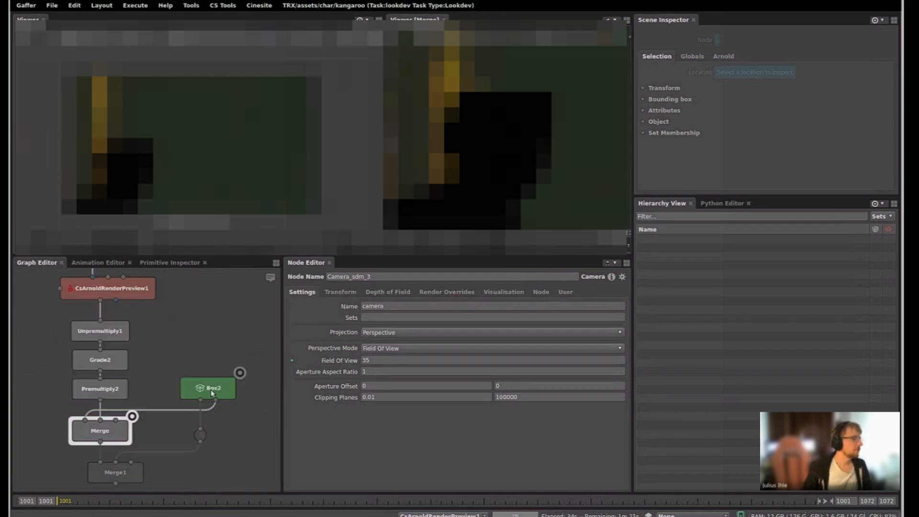
{"action": "mouse_move", "coordinate": [212, 392]}
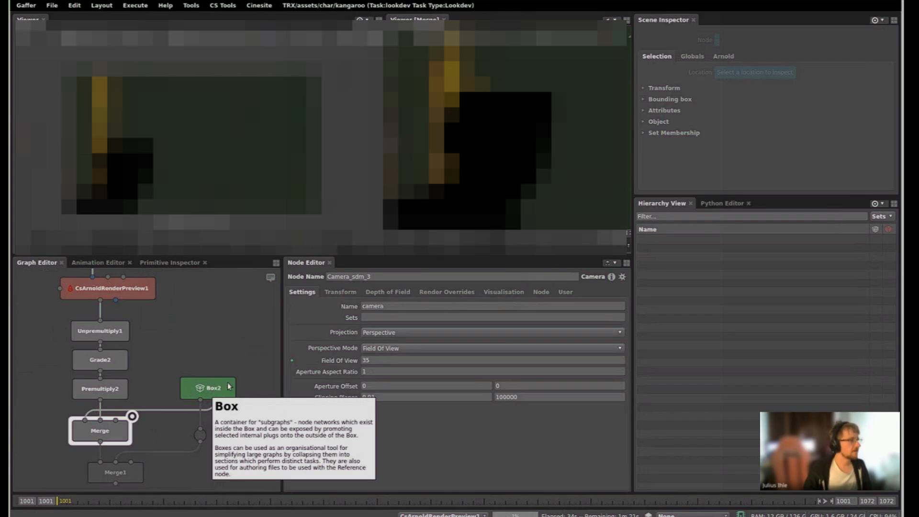
{"action": "middle_click_drag", "start_coordinate": [177, 277], "coordinate": [179, 384]}
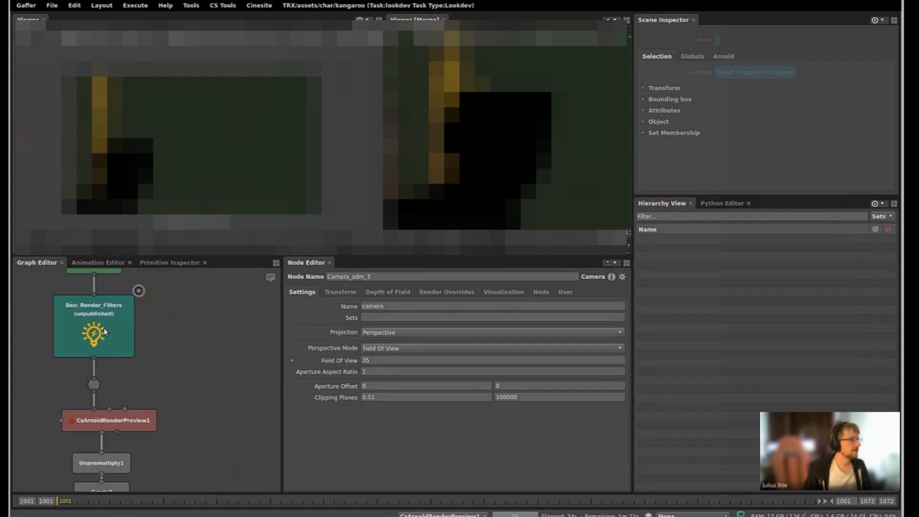
{"action": "mouse_move", "coordinate": [103, 332]}
{"action": "middle_click_drag", "start_coordinate": [213, 374], "coordinate": [209, 372]}
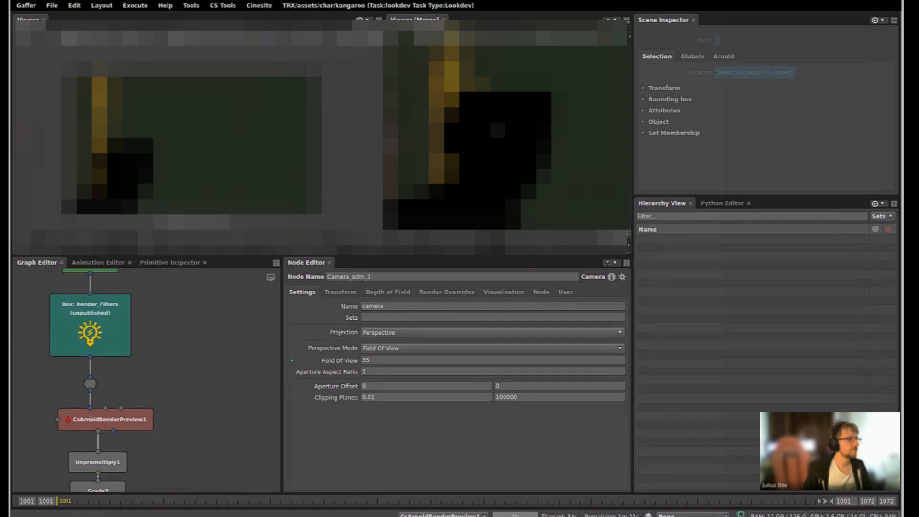
{"action": "middle_click_drag", "start_coordinate": [183, 399], "coordinate": [193, 365]}
{"action": "left_click", "coordinate": [196, 362]}
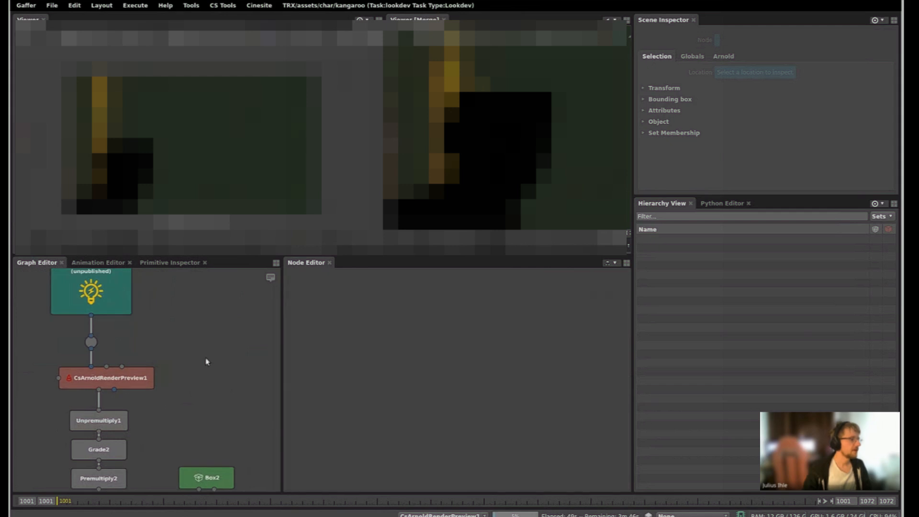
{"action": "right_click", "coordinate": [207, 361]}
{"action": "key", "text": "Escape"}
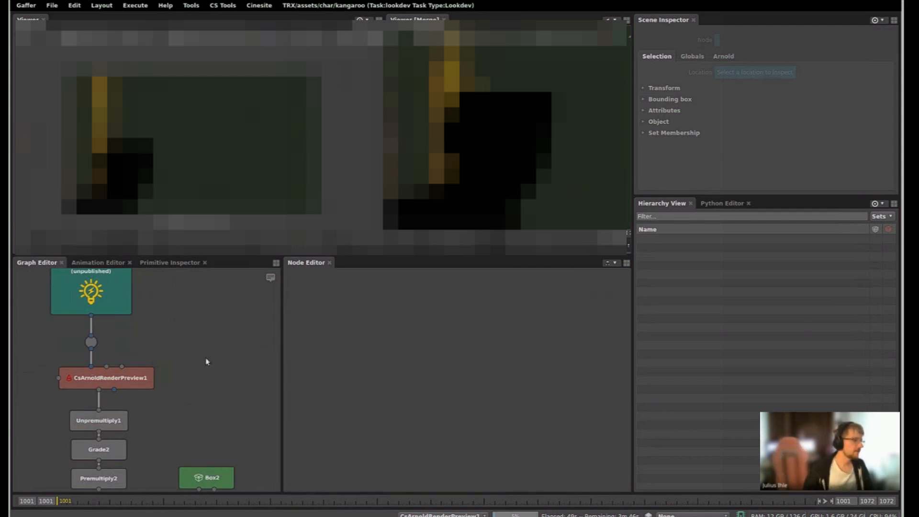
{"action": "left_click", "coordinate": [212, 477]}
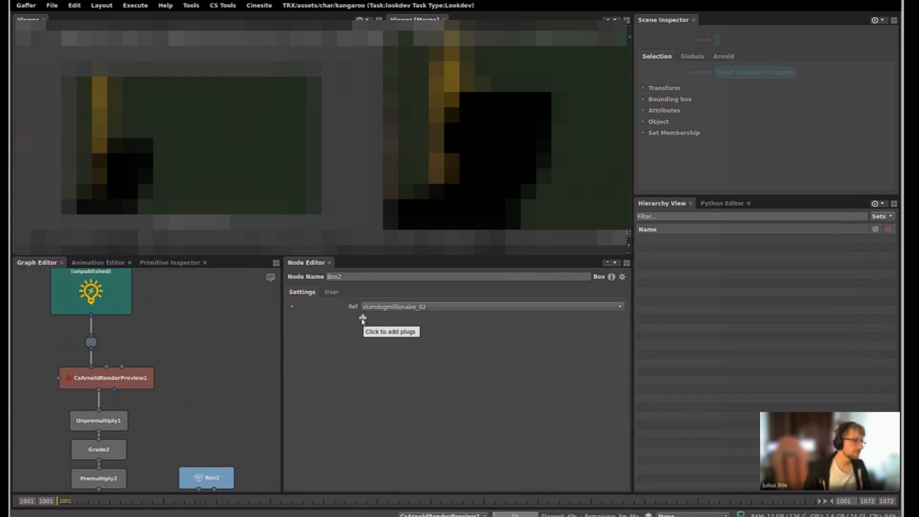
{"action": "left_click", "coordinate": [363, 318]}
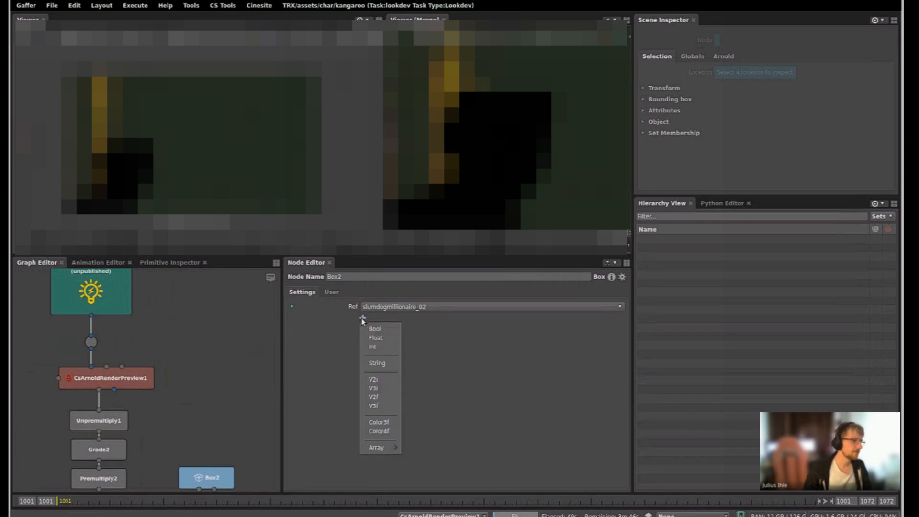
{"action": "left_click", "coordinate": [138, 335]}
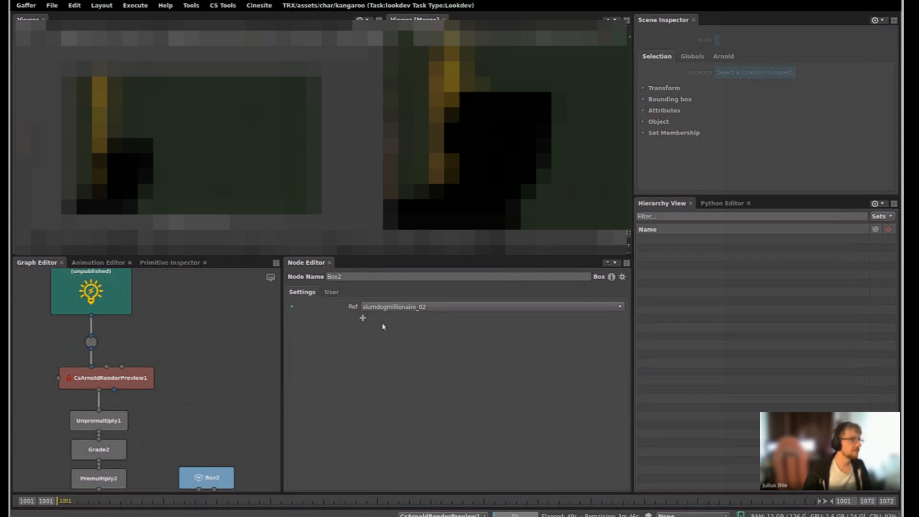
- Add an OptionQuery node beside CsArnoldRenderPreview1 and feed it from the dot below the Render_Filters box
{"action": "mouse_move", "coordinate": [199, 488]}
{"action": "middle_mouse_down"}
{"action": "mouse_move", "coordinate": [194, 399]}
{"action": "mouse_move", "coordinate": [214, 485]}
{"action": "middle_mouse_up"}
{"action": "middle_click_drag", "start_coordinate": [194, 351], "coordinate": [186, 372]}
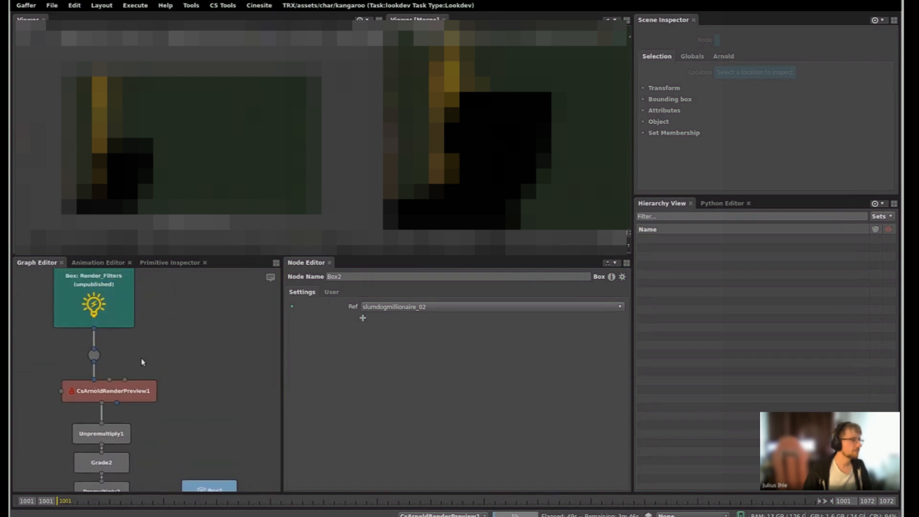
{"action": "left_click", "coordinate": [218, 374]}
{"action": "key", "text": "Tab"}
{"action": "type", "text": "o"}
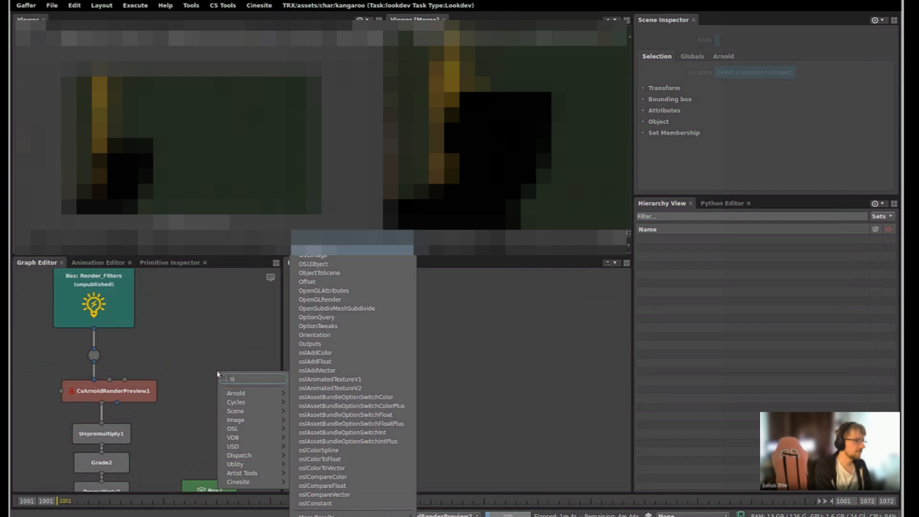
{"action": "type", "text": "ptio"}
{"action": "key", "text": "Return"}
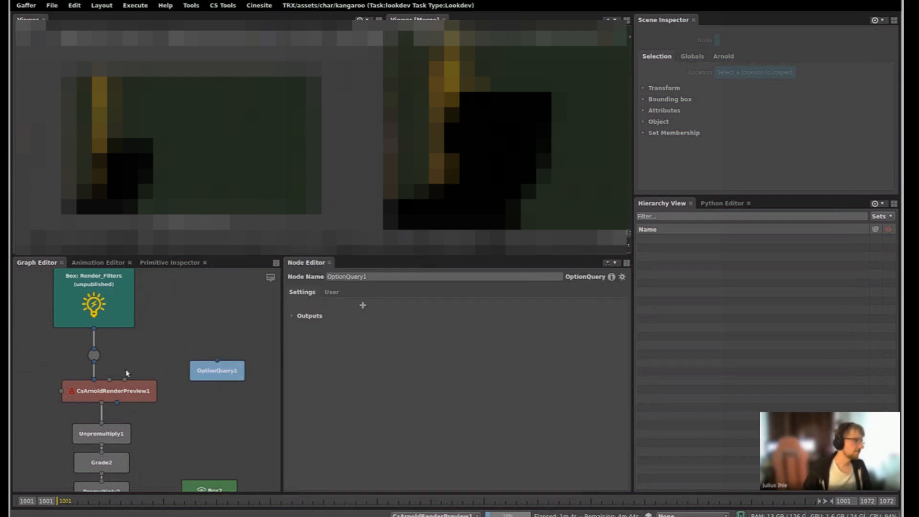
{"action": "left_click_drag", "start_coordinate": [92, 364], "coordinate": [217, 362]}
{"action": "left_click_drag", "start_coordinate": [225, 370], "coordinate": [238, 393]}
- Add the scene's render:resolution option as a query on OptionQuery1 and show its outputs
{"action": "left_click", "coordinate": [363, 306]}
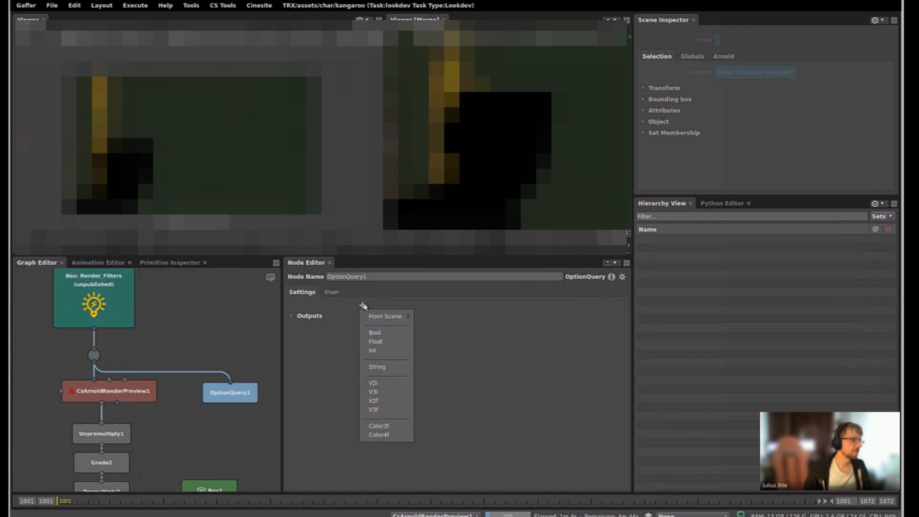
{"action": "mouse_move", "coordinate": [373, 316]}
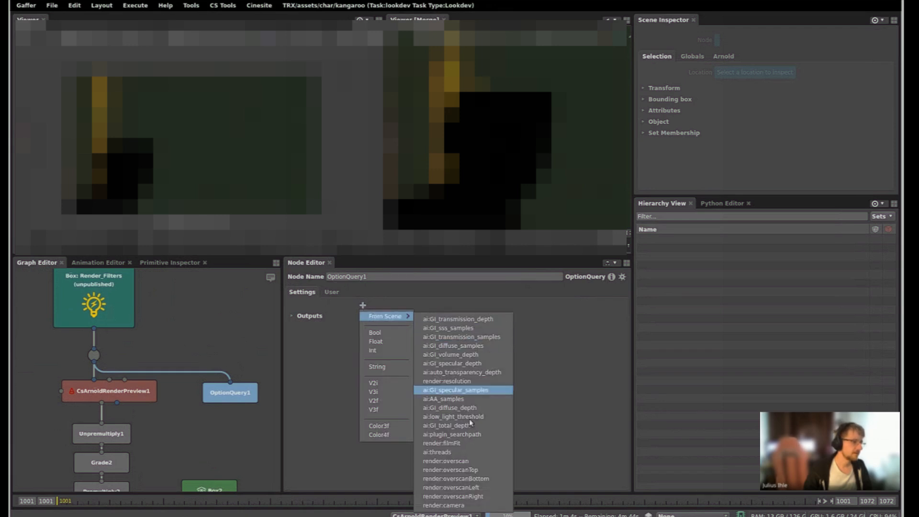
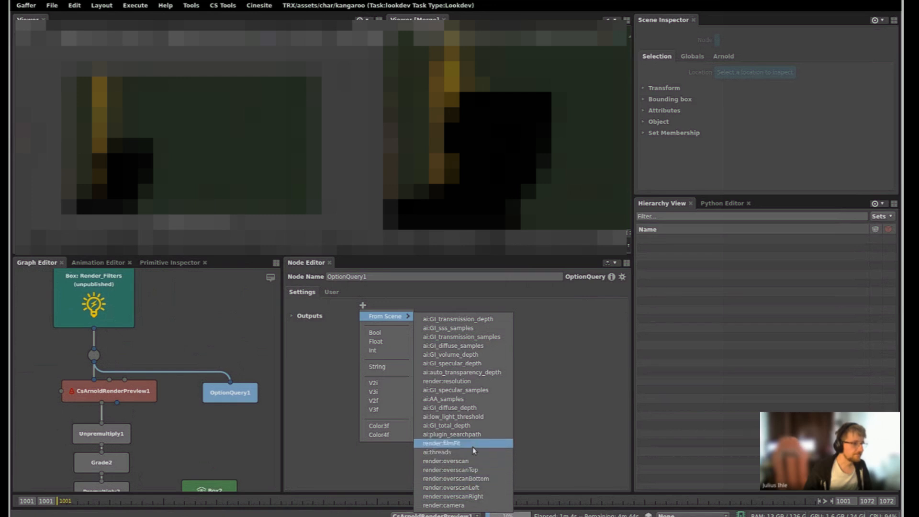
{"action": "left_click", "coordinate": [462, 382]}
{"action": "left_click", "coordinate": [306, 327]}
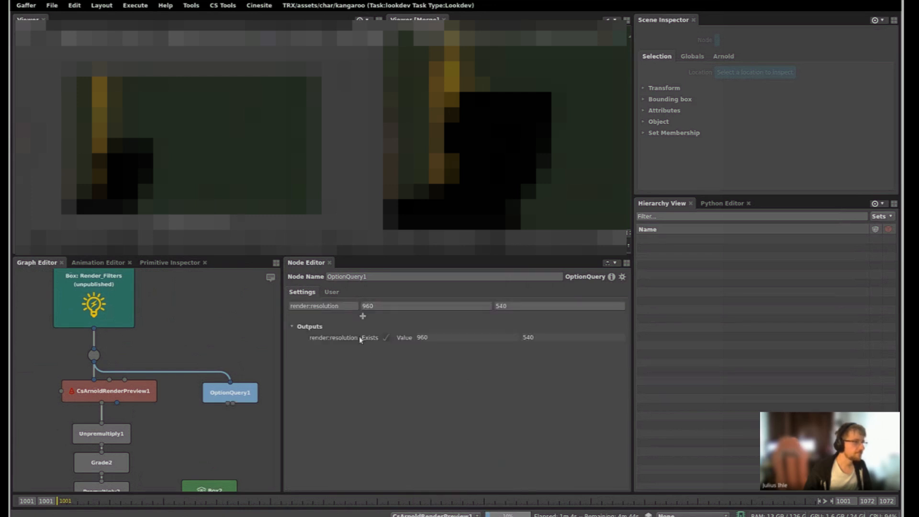
- Move OptionQuery1 closer above Box2 and open its settings in a separate node editor window
{"action": "middle_click_drag", "start_coordinate": [229, 434], "coordinate": [217, 381]}
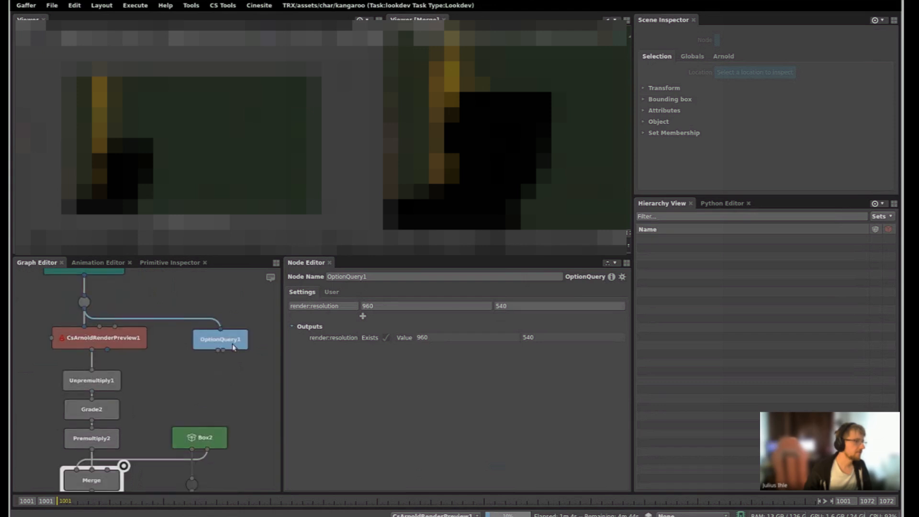
{"action": "left_click_drag", "start_coordinate": [236, 348], "coordinate": [223, 348]}
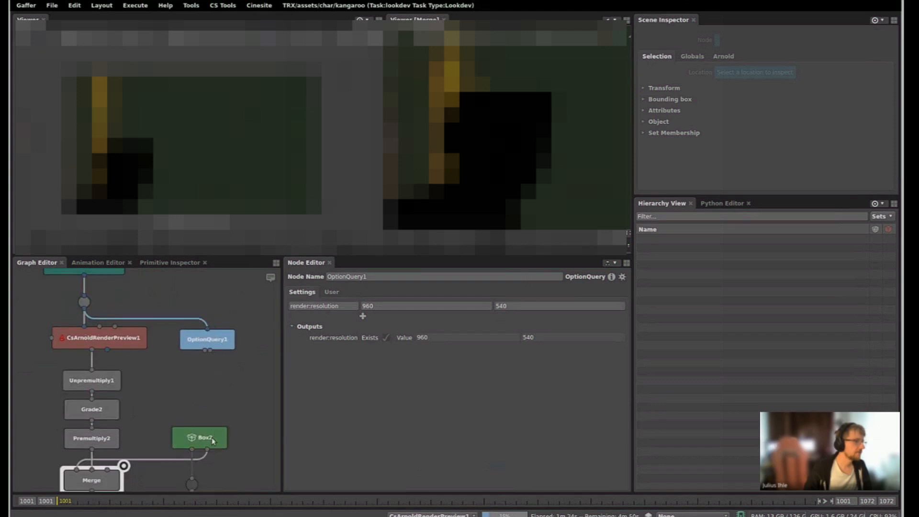
{"action": "double_click", "coordinate": [206, 346]}
- Add a V2i plug to Box2 and name it Res
{"action": "left_click", "coordinate": [207, 439]}
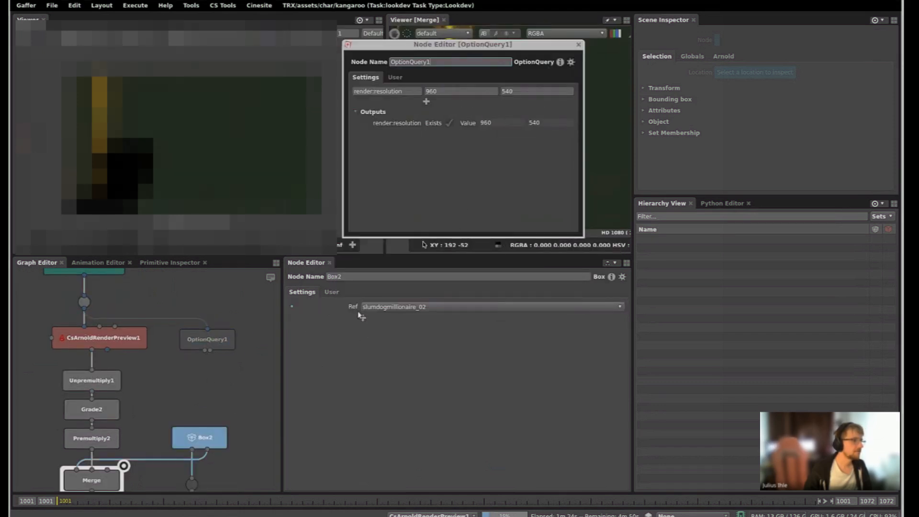
{"action": "left_click", "coordinate": [362, 318]}
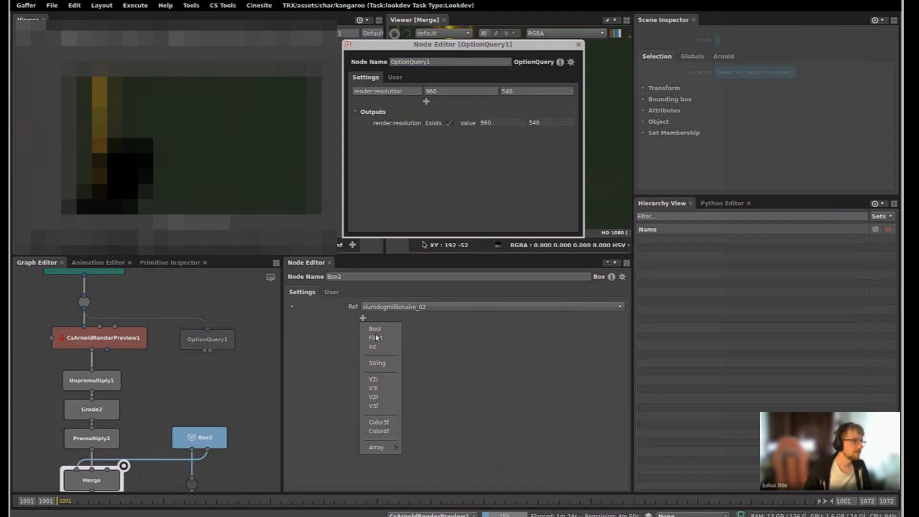
{"action": "left_click", "coordinate": [384, 380]}
{"action": "double_click", "coordinate": [352, 319]}
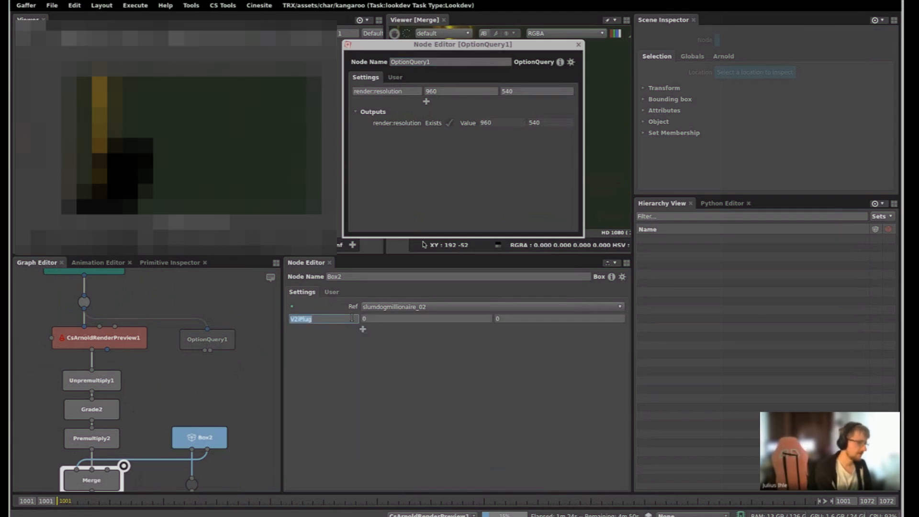
{"action": "type", "text": "Res"}
{"action": "key", "text": "Return"}
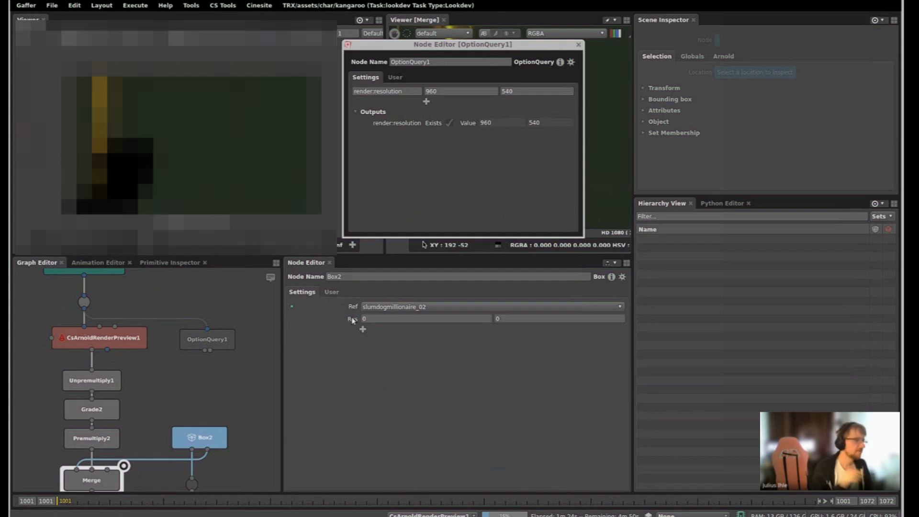
- Feed Box2's Res plug from OptionQuery1's render:resolution output value and align OptionQuery1 above Box2
{"action": "left_click", "coordinate": [477, 145]}
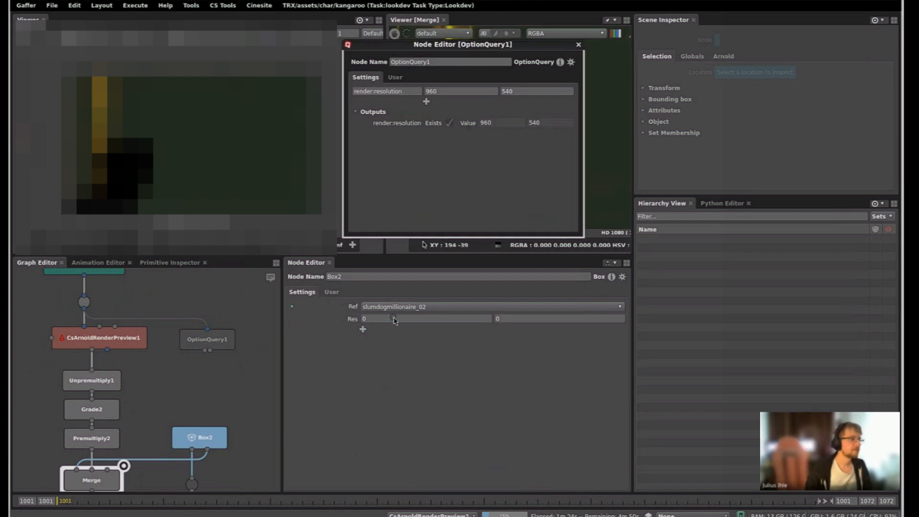
{"action": "left_click_drag", "start_coordinate": [394, 320], "coordinate": [394, 322]}
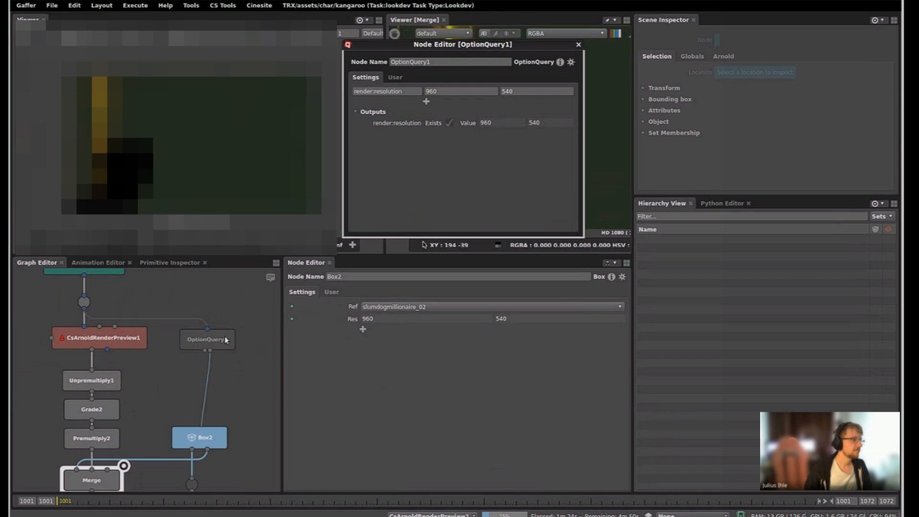
{"action": "left_click_drag", "start_coordinate": [226, 340], "coordinate": [216, 340]}
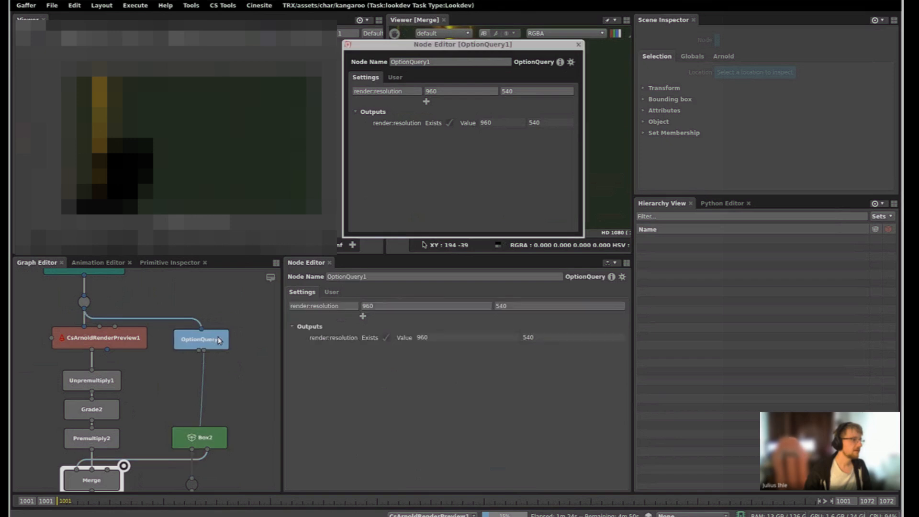
{"action": "left_click", "coordinate": [213, 436]}
- Disable the Render_Filters box and check the resolution passed through OptionQuery1 to Box2's Res plug
{"action": "middle_click_drag", "start_coordinate": [244, 394], "coordinate": [221, 441]}
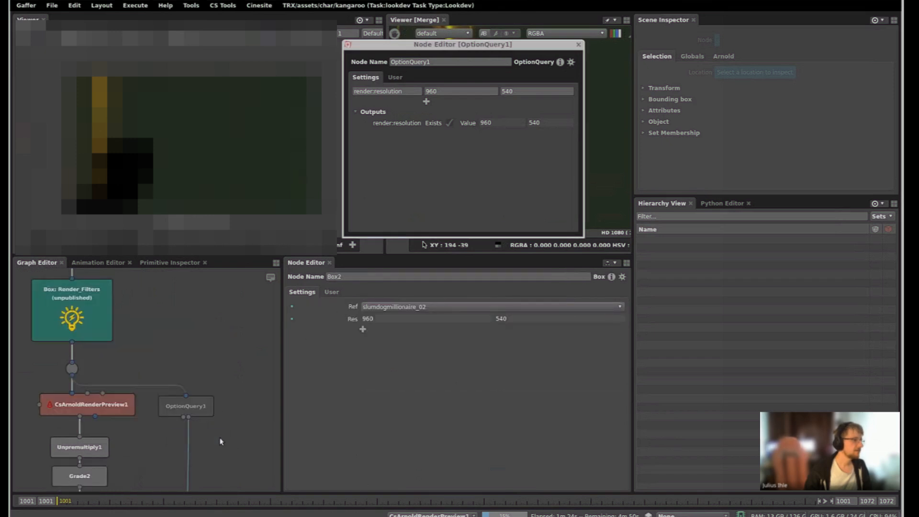
{"action": "left_click", "coordinate": [85, 315]}
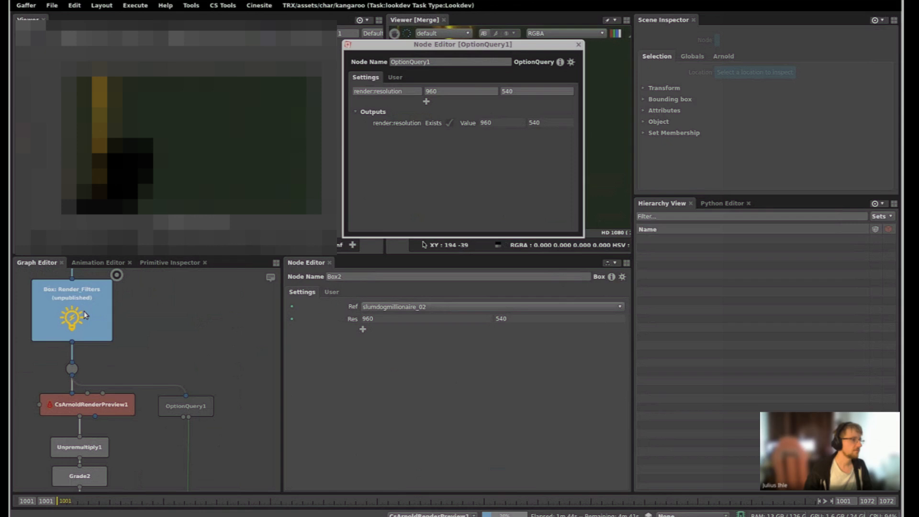
{"action": "key", "text": "d"}
{"action": "middle_click_drag", "start_coordinate": [211, 409], "coordinate": [212, 394]}
{"action": "left_click", "coordinate": [202, 399]}
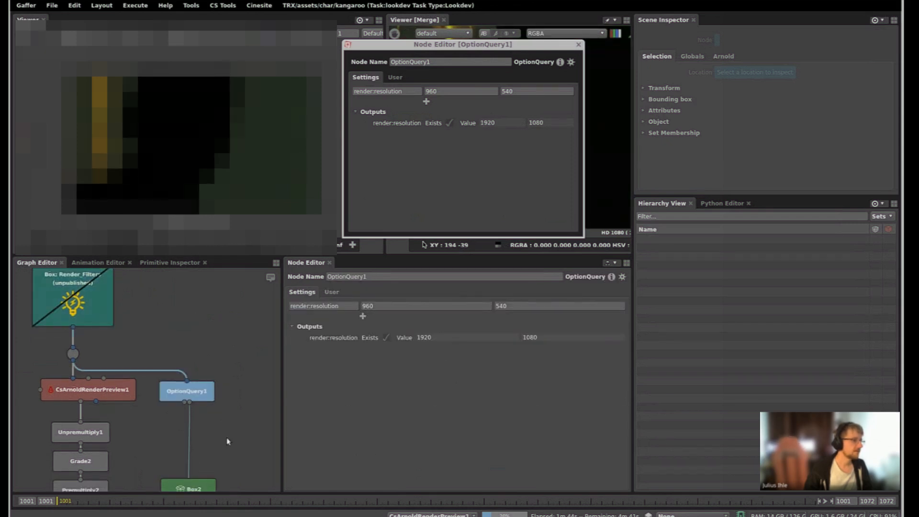
{"action": "middle_click_drag", "start_coordinate": [228, 440], "coordinate": [229, 369]}
{"action": "left_click", "coordinate": [190, 416]}
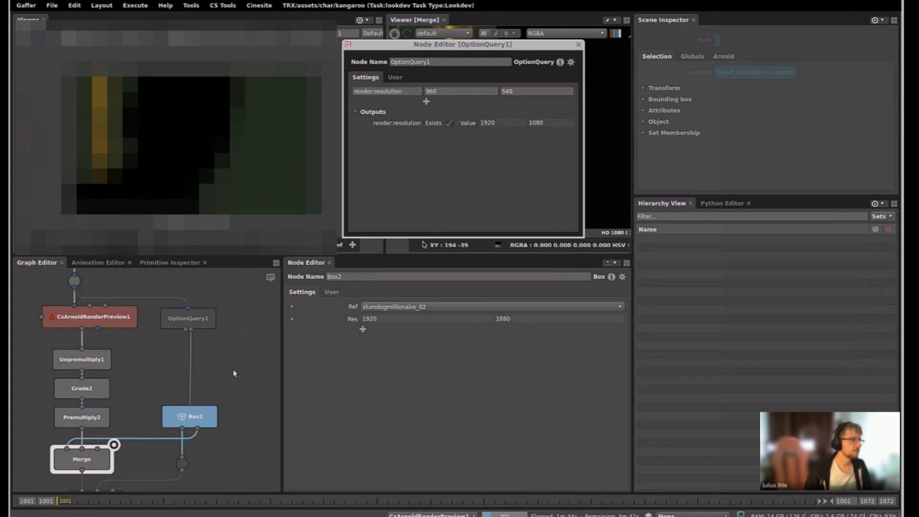
- Enter Box2's subgraph and move the plate and clean outputs down to make room below the image readers
{"action": "middle_click_drag", "start_coordinate": [201, 420], "coordinate": [207, 345]}
{"action": "key", "text": "Down"}
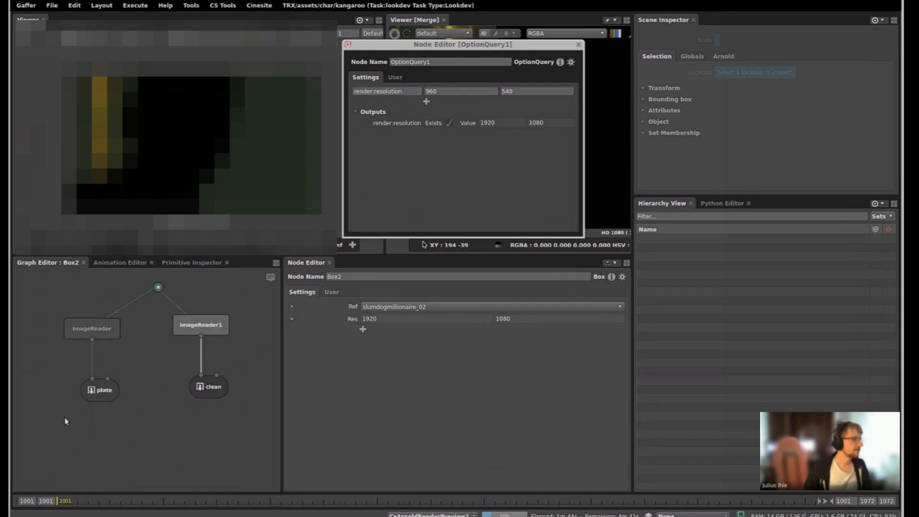
{"action": "left_click_drag", "start_coordinate": [68, 421], "coordinate": [164, 384]}
{"action": "left_click", "coordinate": [135, 372]}
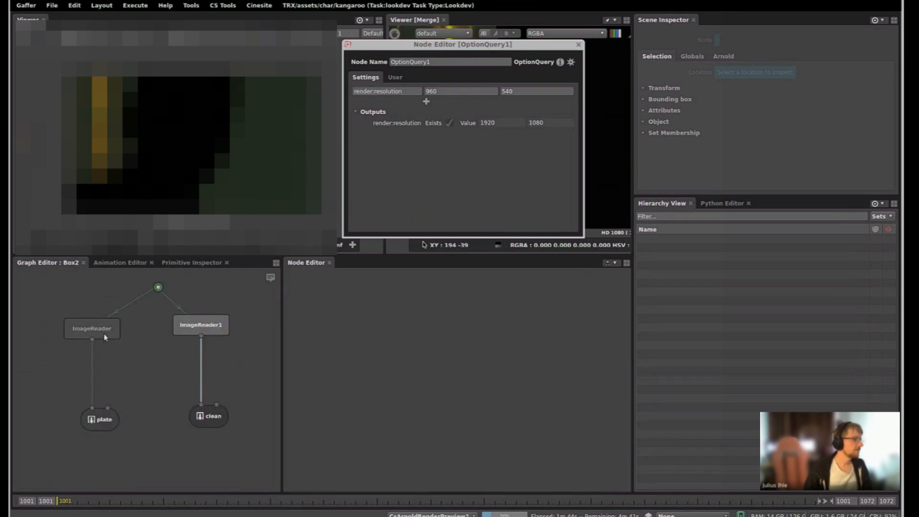
- Insert a Resize node between ImageReader and the plate output
{"action": "left_click", "coordinate": [104, 335]}
{"action": "key", "text": "Tab"}
{"action": "type", "text": "resize"}
{"action": "key", "text": "Return"}
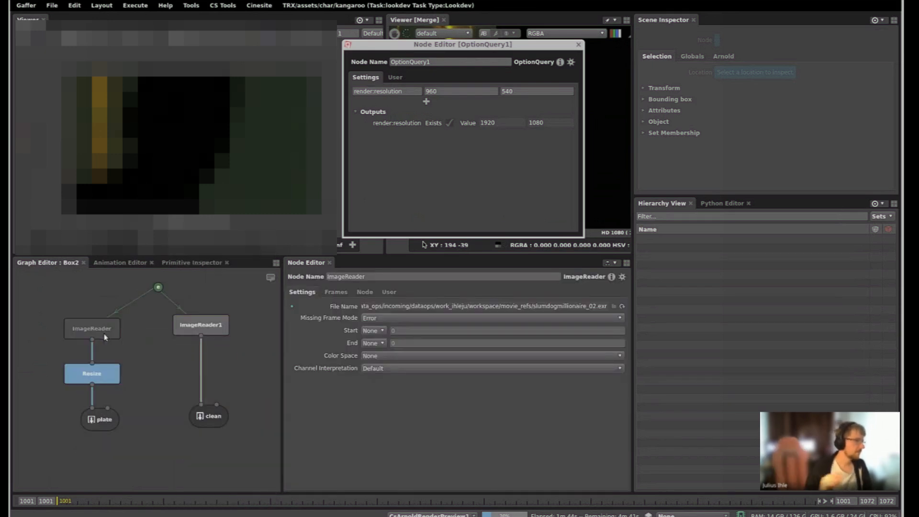
{"action": "left_click", "coordinate": [168, 377]}
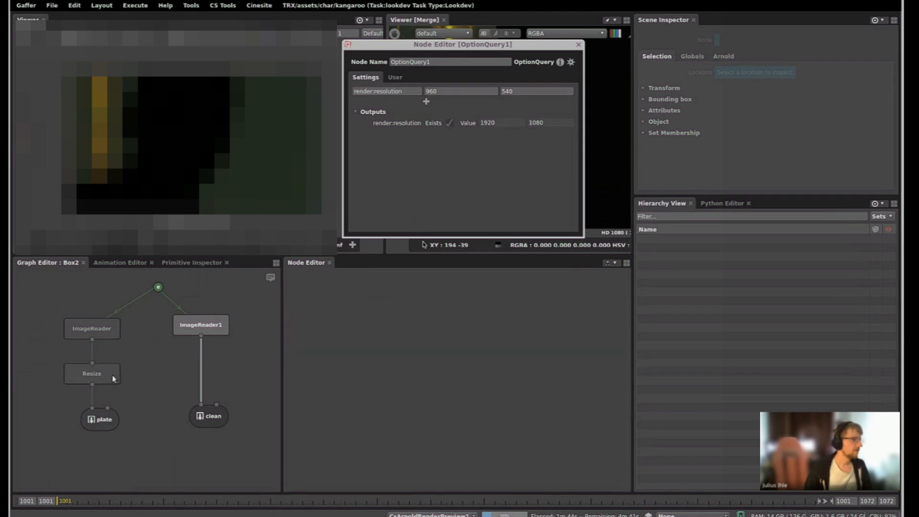
- Set the Resize node's format to Custom
{"action": "left_click", "coordinate": [113, 376]}
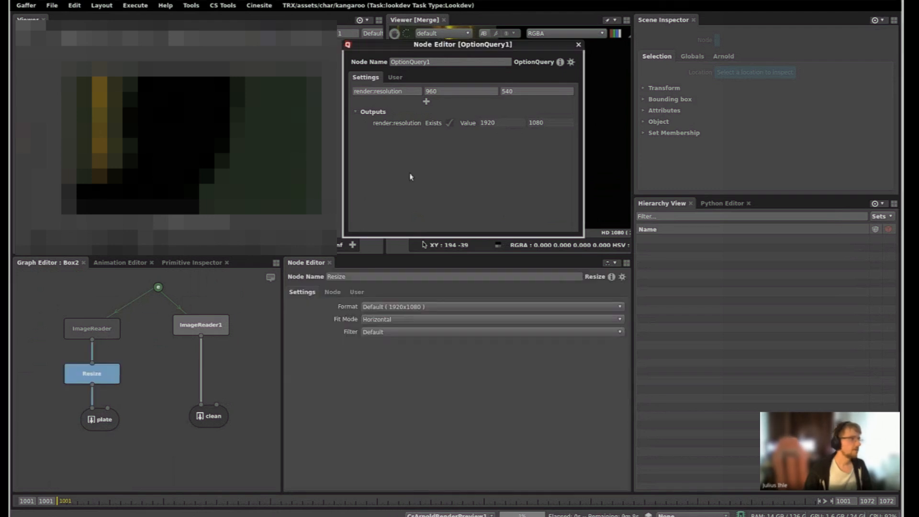
{"action": "left_click", "coordinate": [380, 308]}
{"action": "left_click", "coordinate": [376, 462]}
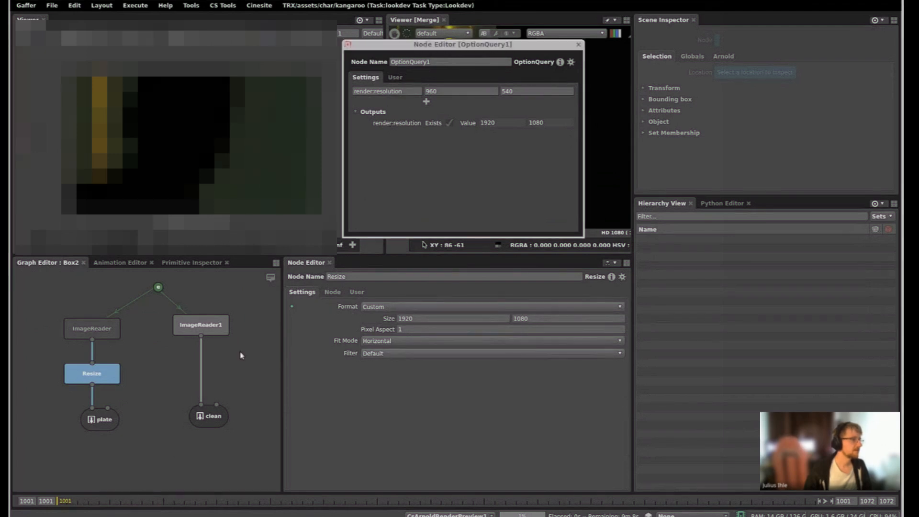
- Close the OptionQuery1 editor window, open Box2's settings in a separate editor window and return inside Box2's subgraph
{"action": "left_click", "coordinate": [578, 45]}
{"action": "middle_click_drag", "start_coordinate": [236, 355], "coordinate": [217, 347]}
{"action": "key", "text": "Up"}
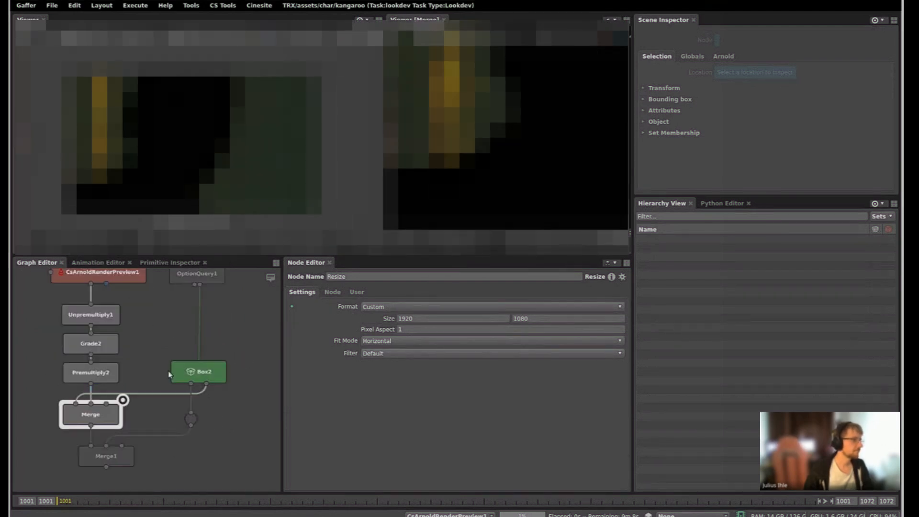
{"action": "left_click", "coordinate": [204, 377]}
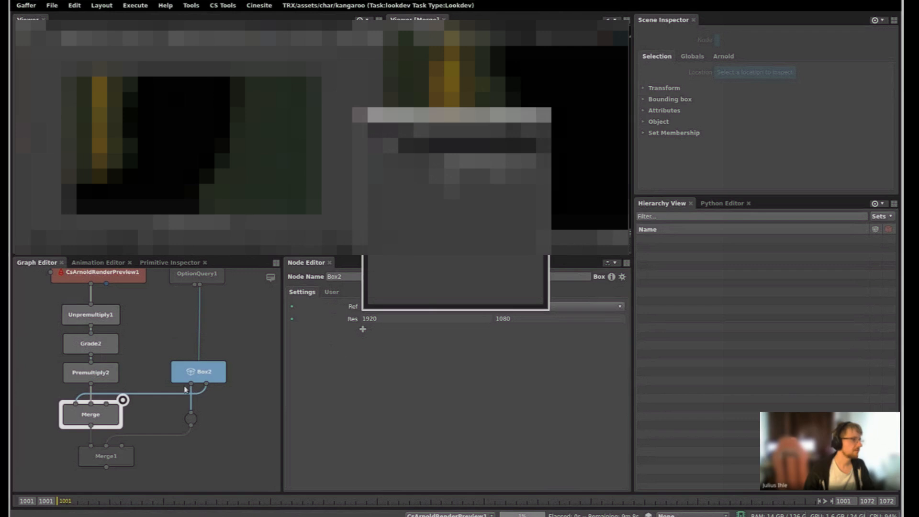
{"action": "key", "text": "Down"}
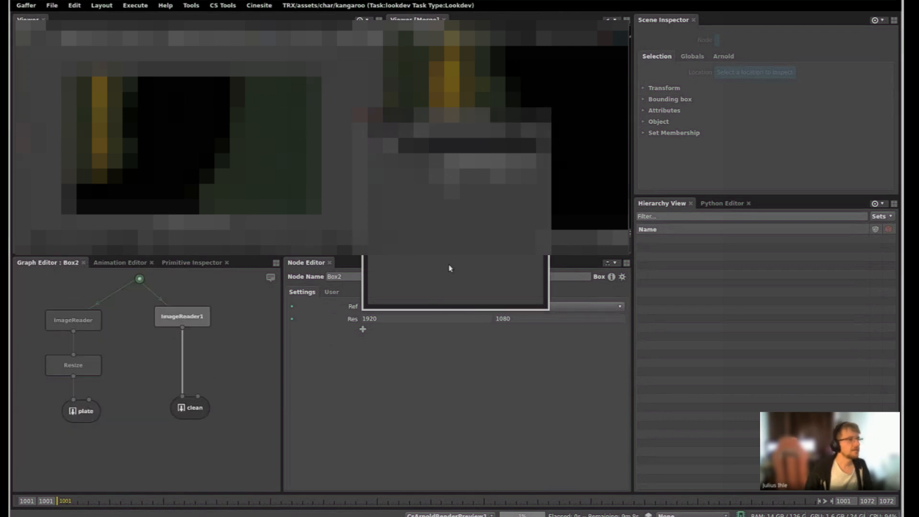
{"action": "mouse_move", "coordinate": [518, 158]}
{"action": "left_mouse_down"}
{"action": "mouse_move", "coordinate": [549, 181]}
{"action": "mouse_move", "coordinate": [529, 178]}
{"action": "mouse_move", "coordinate": [534, 162]}
{"action": "left_mouse_up"}
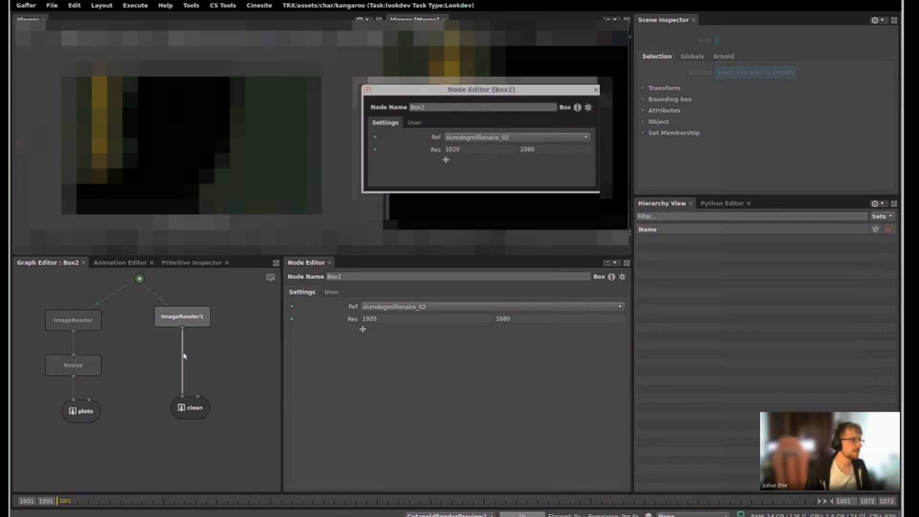
- Connect Box2's Res plug to the Size of the Resize node under ImageReader
{"action": "middle_click_drag", "start_coordinate": [132, 337], "coordinate": [135, 338]}
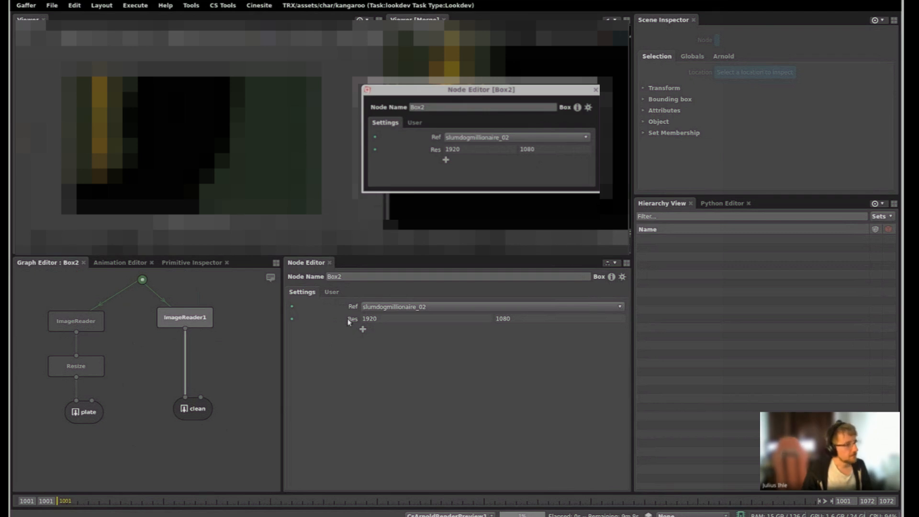
{"action": "mouse_move", "coordinate": [352, 322]}
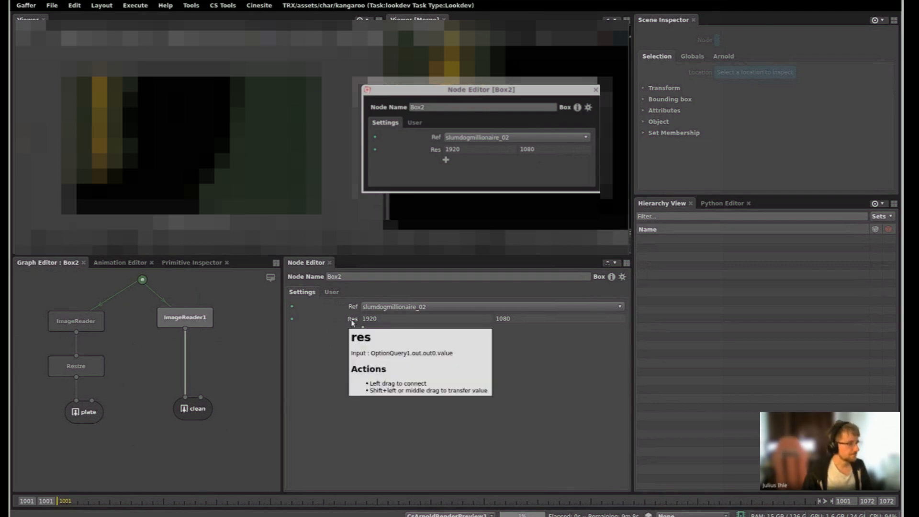
{"action": "left_click", "coordinate": [75, 364]}
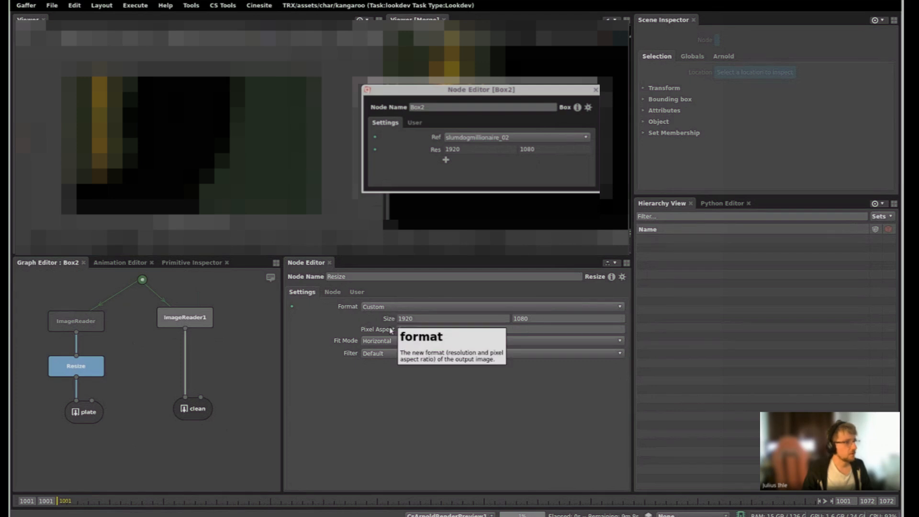
{"action": "left_click", "coordinate": [405, 106]}
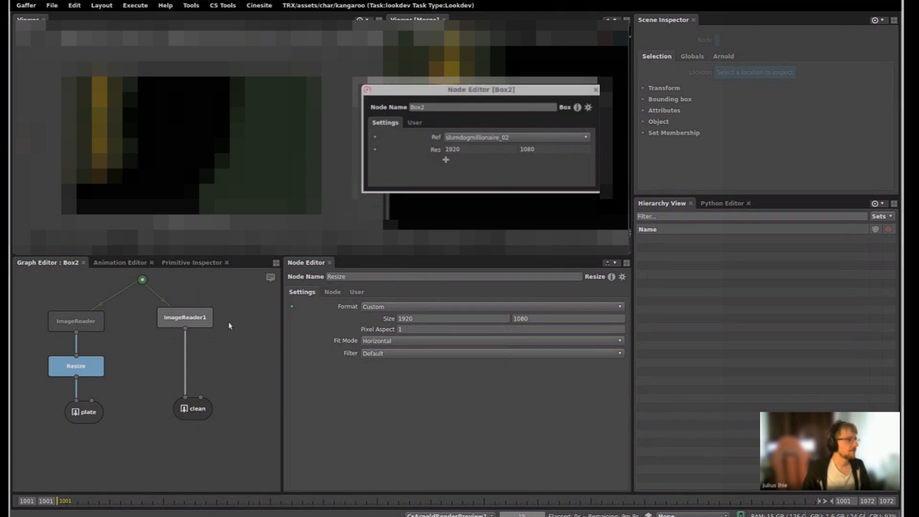
{"action": "key", "text": "Up"}
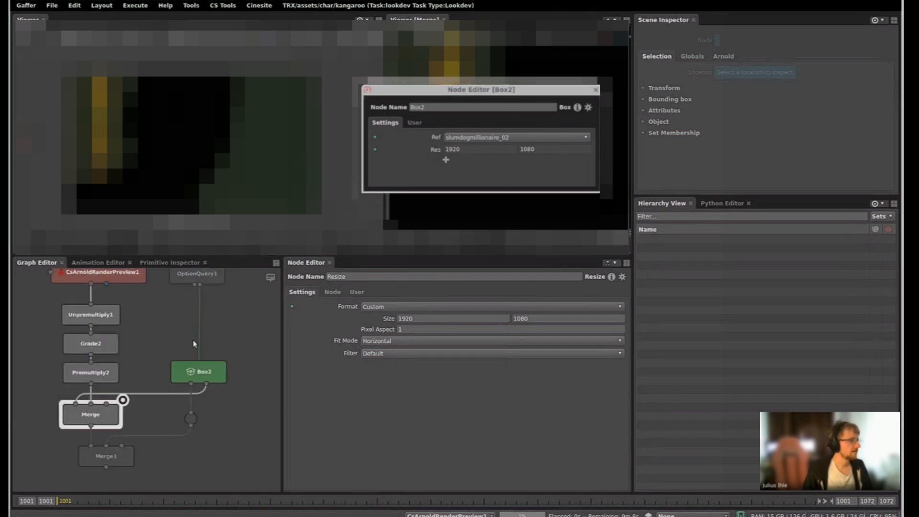
{"action": "middle_click_drag", "start_coordinate": [203, 287], "coordinate": [195, 334]}
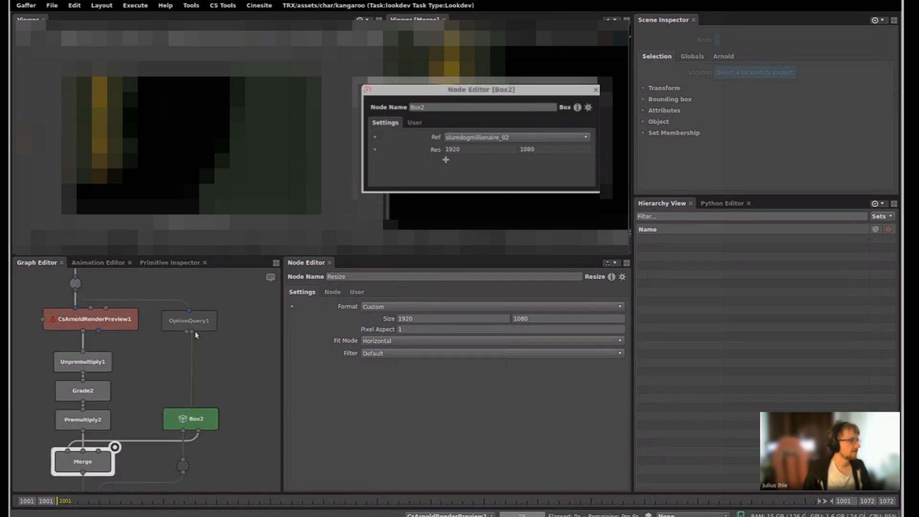
{"action": "left_click", "coordinate": [201, 419]}
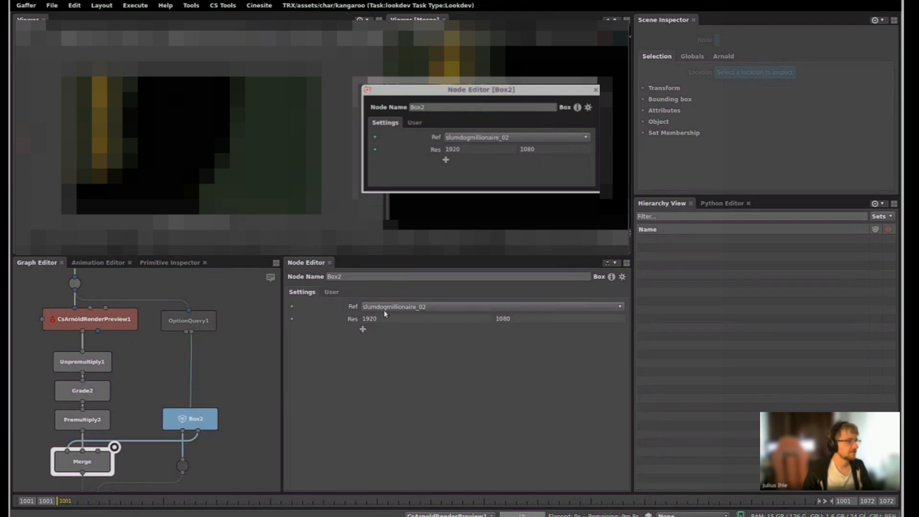
{"action": "key", "text": "Down"}
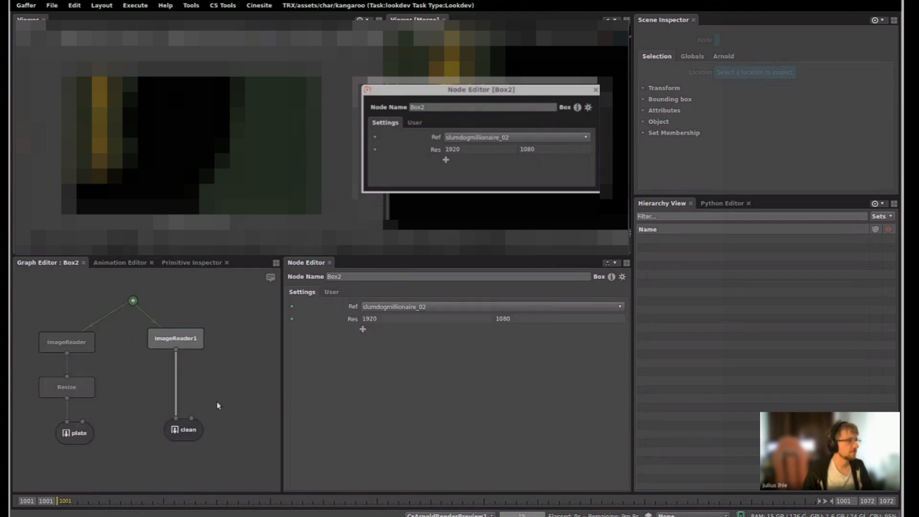
{"action": "left_click", "coordinate": [87, 392]}
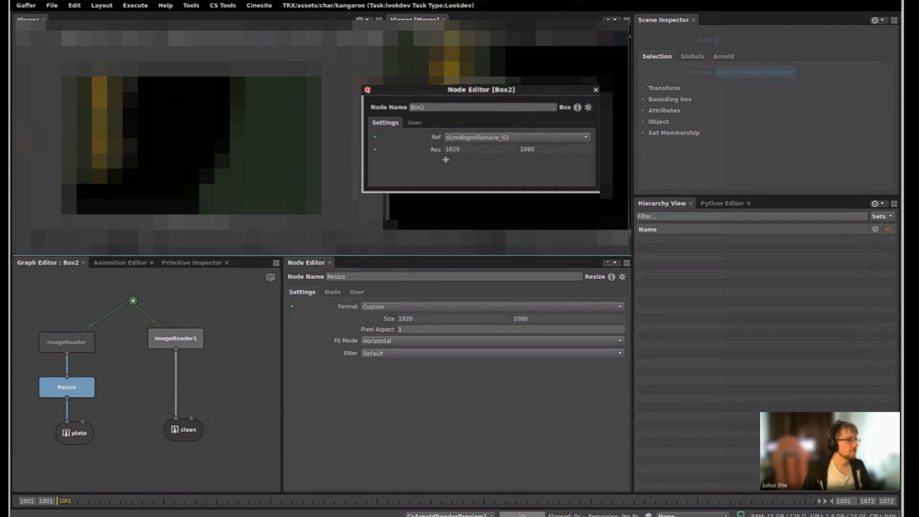
- Insert a copy of the Resize node between ImageReader1 and the clean output and connect its Size to Box2's Res plug
{"action": "left_click", "coordinate": [159, 388]}
{"action": "key", "text": "ctrl+v"}
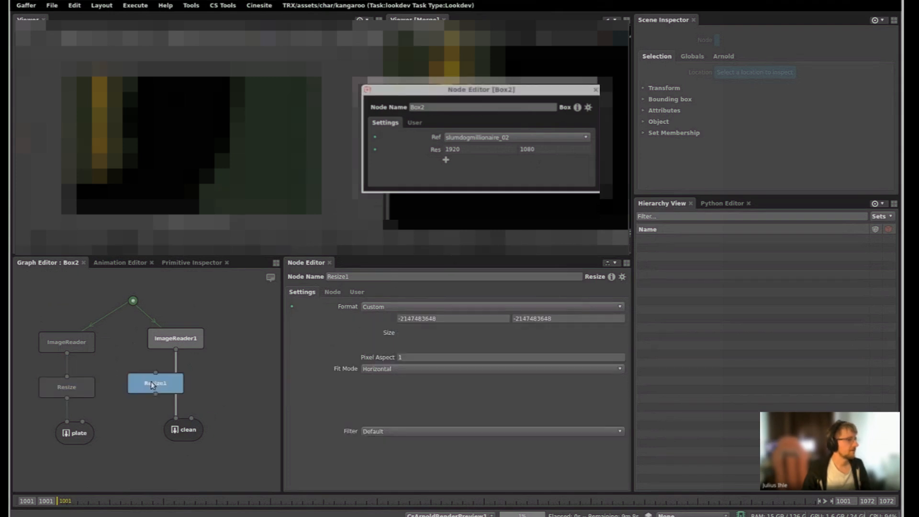
{"action": "left_click_drag", "start_coordinate": [158, 388], "coordinate": [180, 386]}
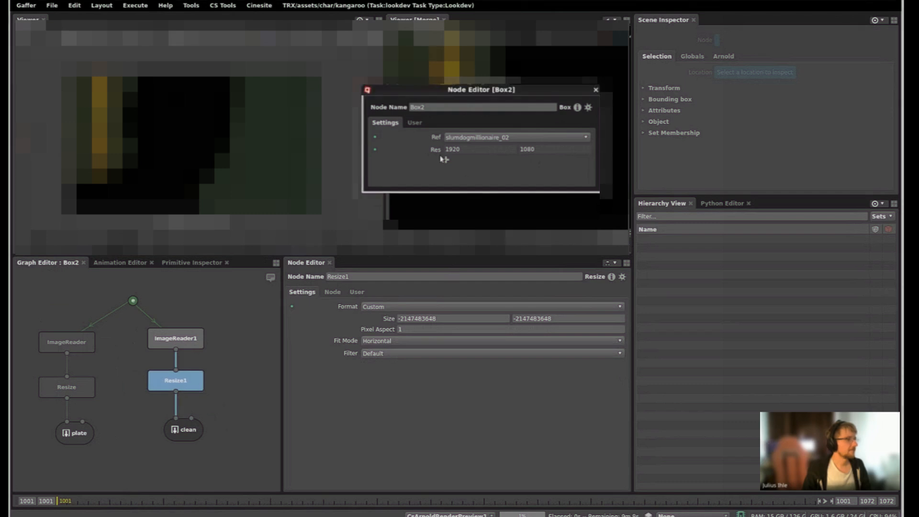
{"action": "left_click_drag", "start_coordinate": [435, 150], "coordinate": [409, 323]}
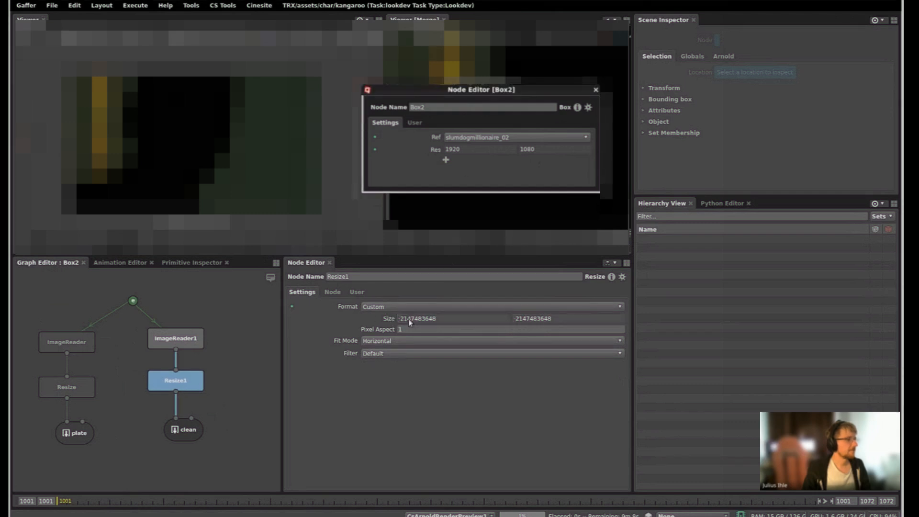
- Leave Box2's subgraph and re-enable the Render_Filters box, which carries the half resolution multiplier
{"action": "key", "text": "Up"}
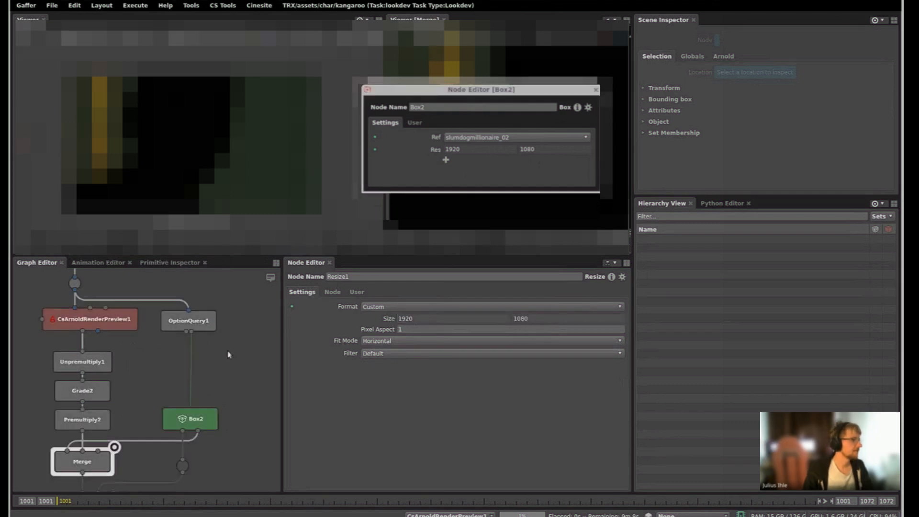
{"action": "left_click", "coordinate": [211, 322]}
{"action": "left_click_drag", "start_coordinate": [224, 408], "coordinate": [227, 491], "text": "alt"}
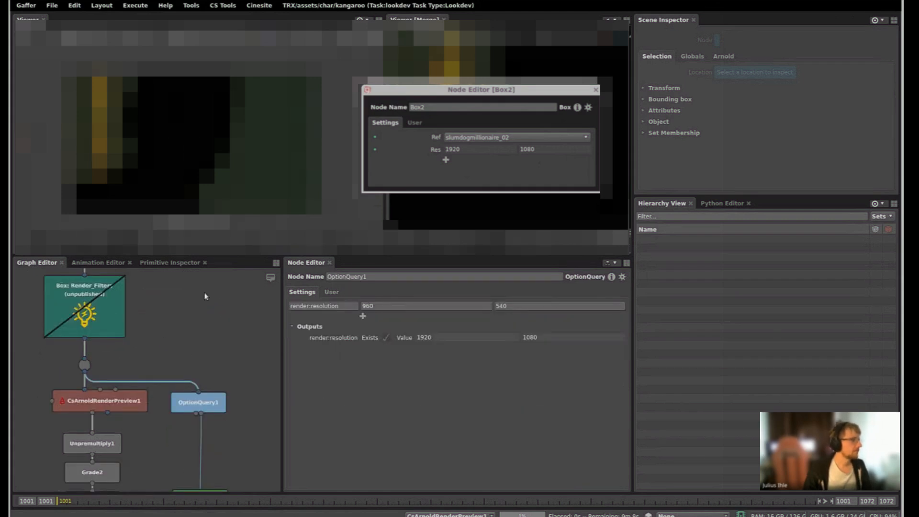
{"action": "left_click_drag", "start_coordinate": [173, 363], "coordinate": [190, 311], "text": "alt"}
{"action": "left_click_drag", "start_coordinate": [192, 378], "coordinate": [197, 452], "text": "alt"}
{"action": "left_click", "coordinate": [134, 332]}
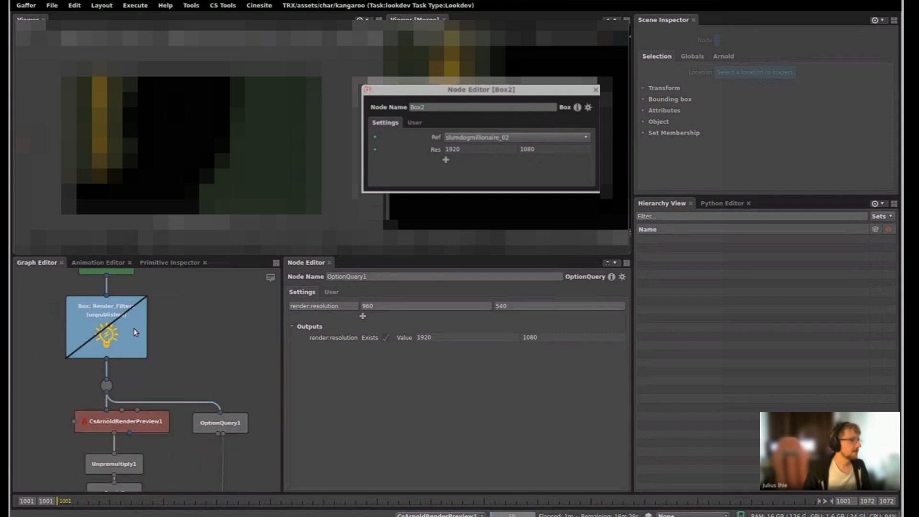
{"action": "left_click", "coordinate": [308, 317]}
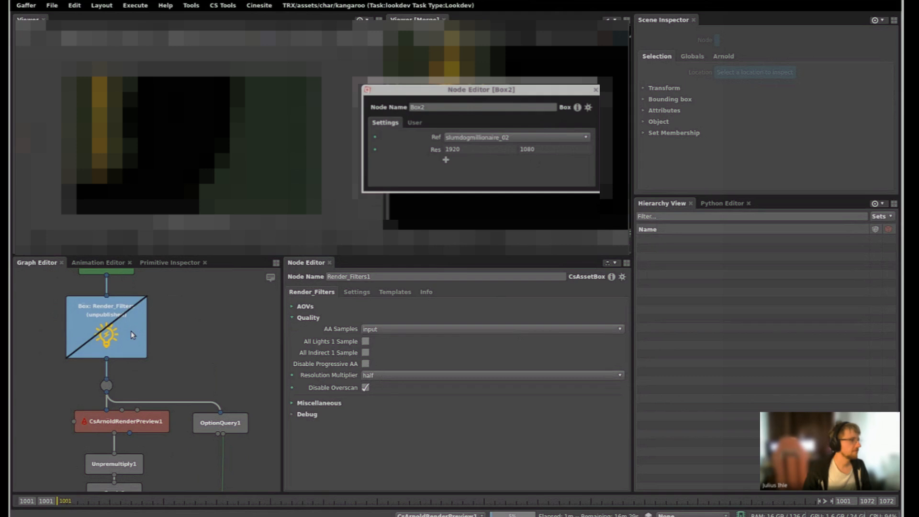
{"action": "key", "text": "ctrl+d"}
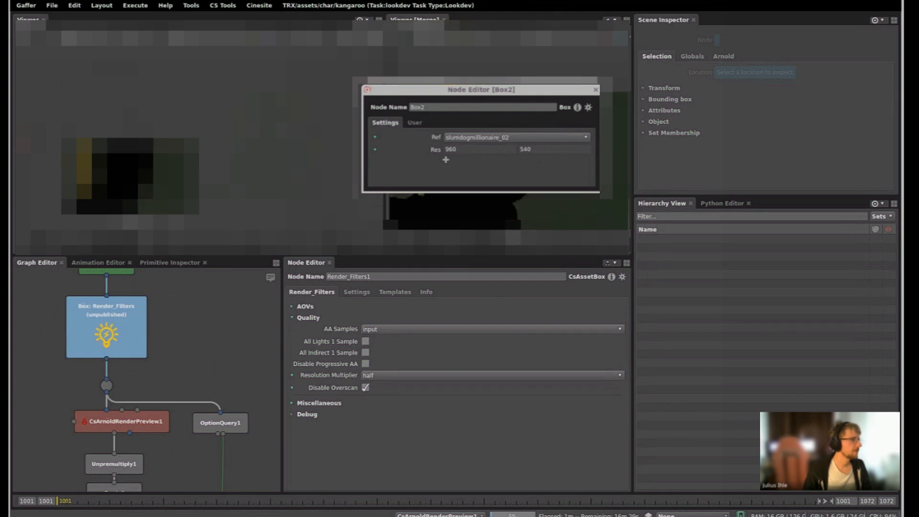
{"action": "key", "text": "ctrl+d"}
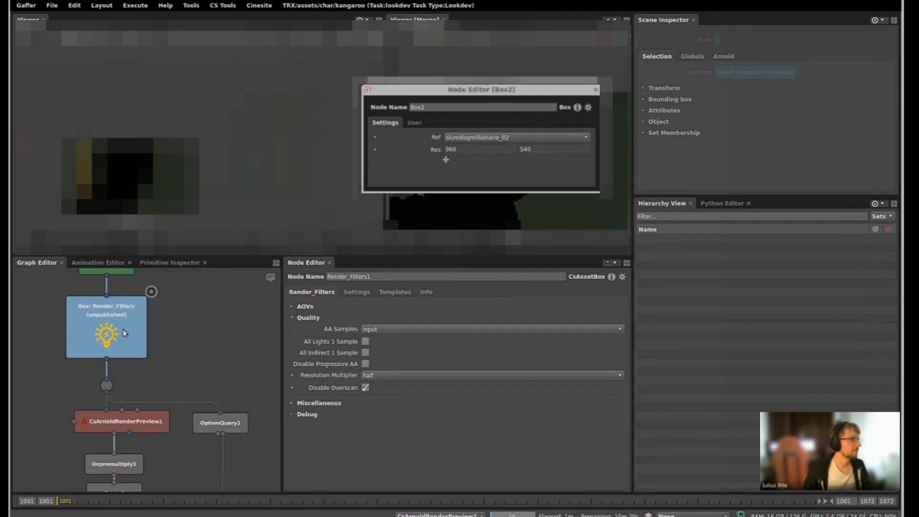
{"action": "key", "text": "d"}
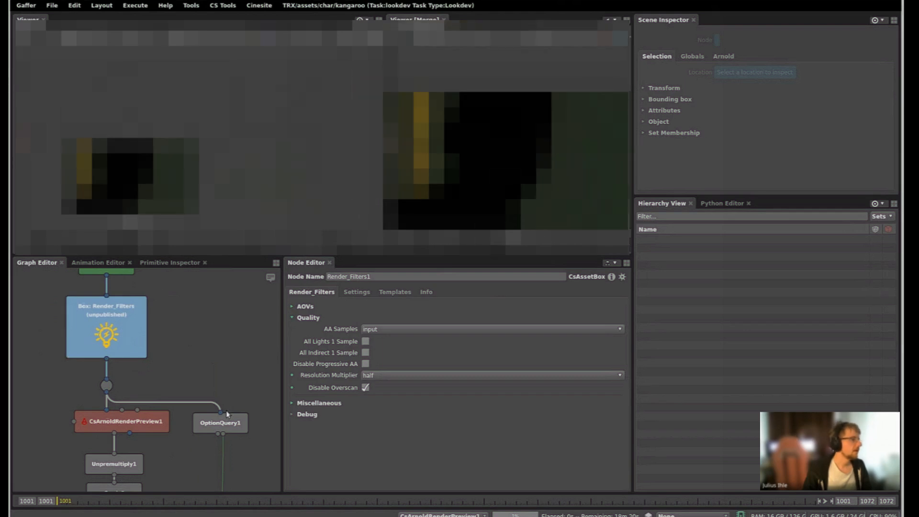
- Enlarge the viewer showing the Merge composite and stop the render in CsArnoldRenderPreview1
{"action": "middle_click_drag", "start_coordinate": [231, 392], "coordinate": [222, 338]}
{"action": "middle_click_drag", "start_coordinate": [246, 408], "coordinate": [232, 348]}
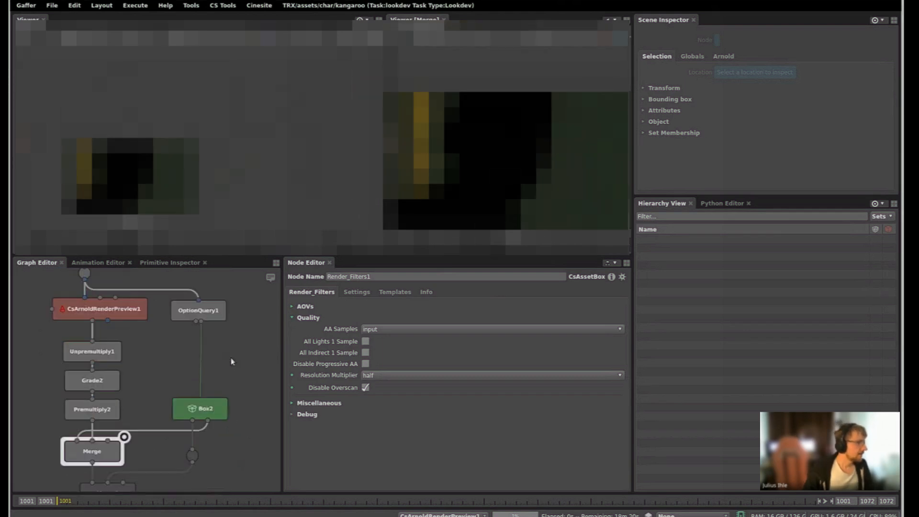
{"action": "middle_click_drag", "start_coordinate": [179, 424], "coordinate": [179, 384]}
{"action": "middle_click_drag", "start_coordinate": [153, 336], "coordinate": [165, 366]}
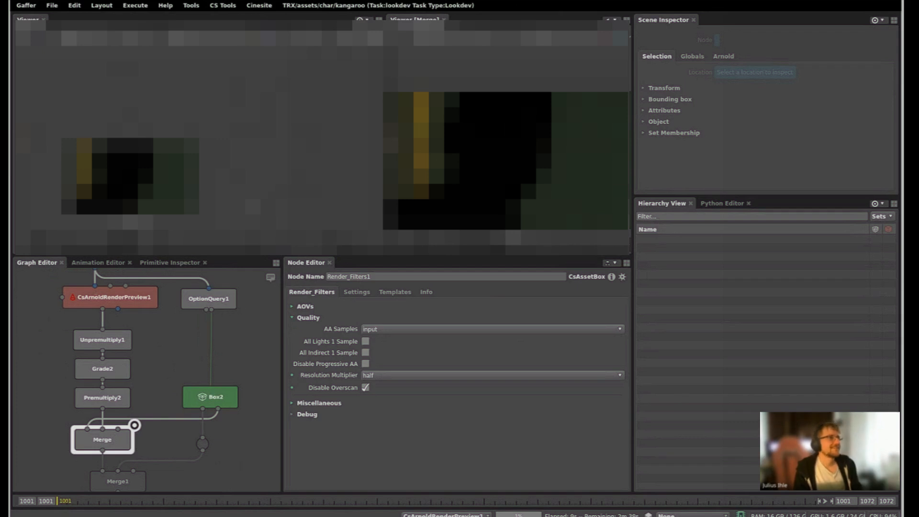
{"action": "left_click_drag", "start_coordinate": [384, 158], "coordinate": [182, 125]}
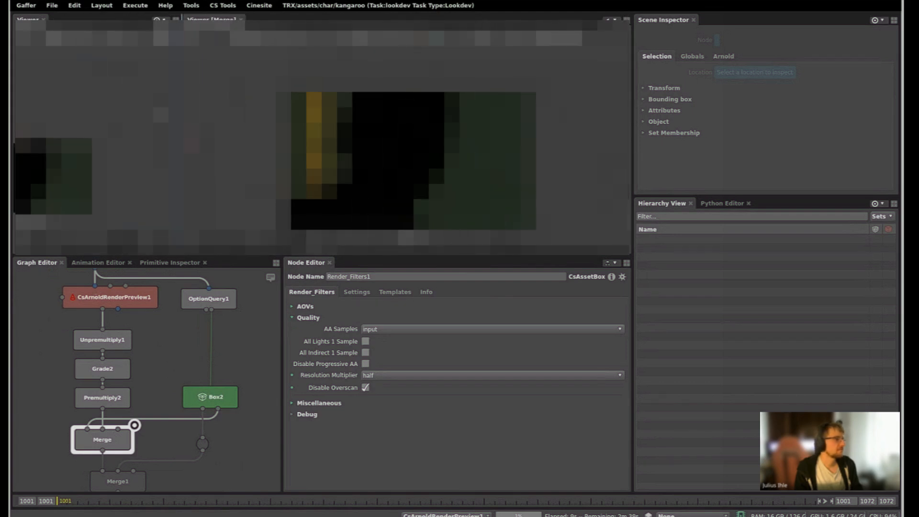
{"action": "middle_click_drag", "start_coordinate": [153, 357], "coordinate": [160, 386]}
{"action": "left_click", "coordinate": [146, 331]}
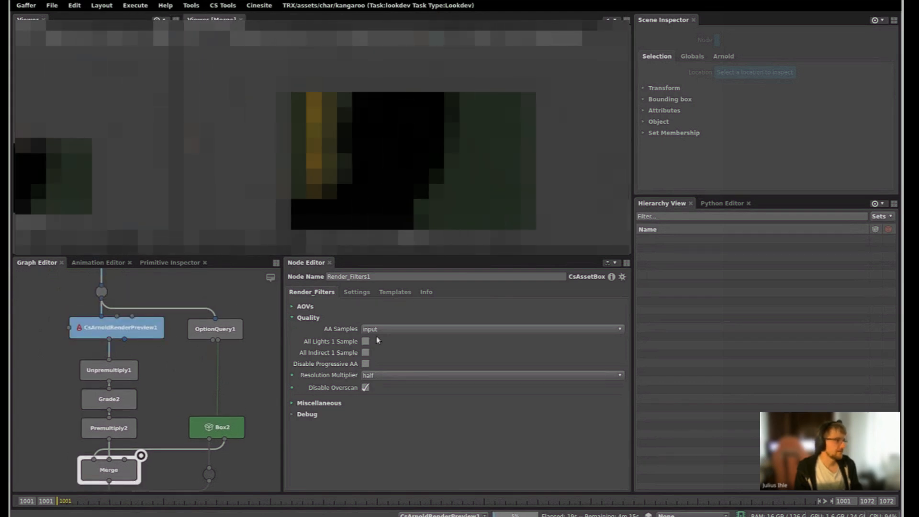
{"action": "left_click", "coordinate": [319, 327]}
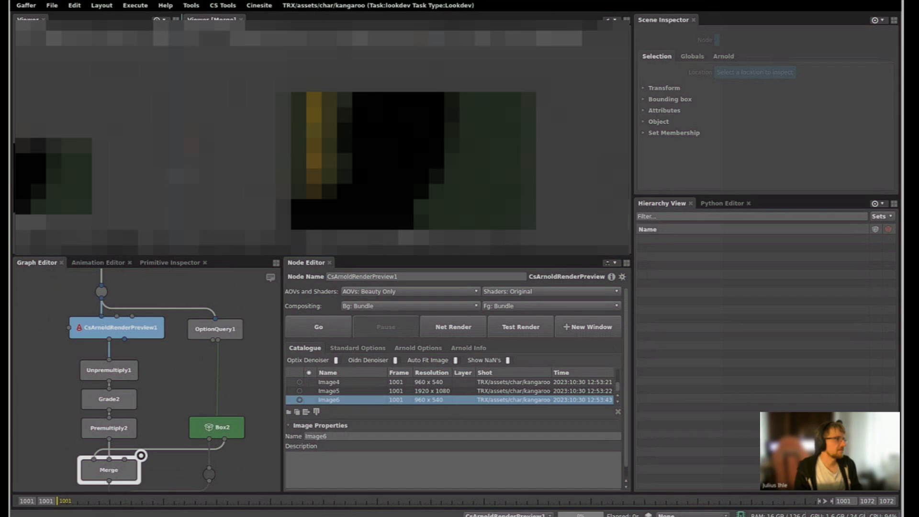
{"action": "left_click_drag", "start_coordinate": [179, 176], "coordinate": [290, 191]}
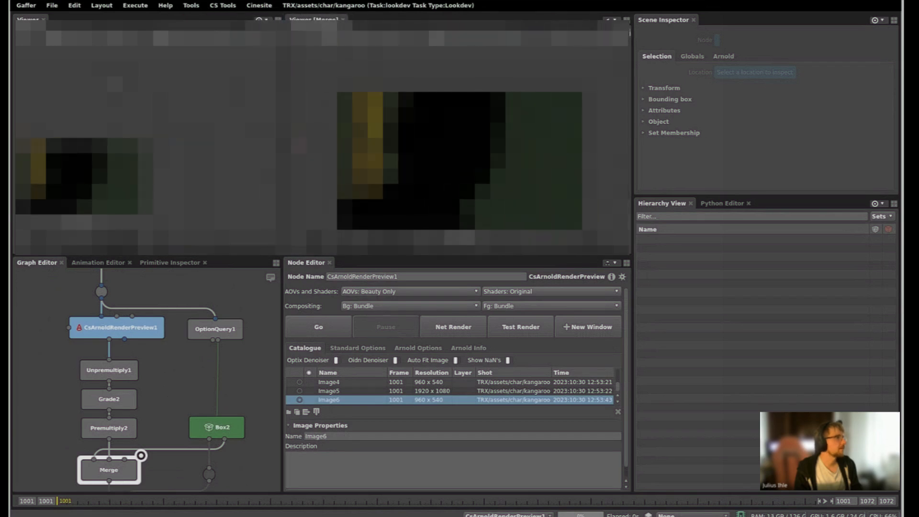
- Open the recent Gaffer script ass_test_v002.gfr
{"action": "left_click", "coordinate": [52, 6]}
{"action": "mouse_move", "coordinate": [96, 61]}
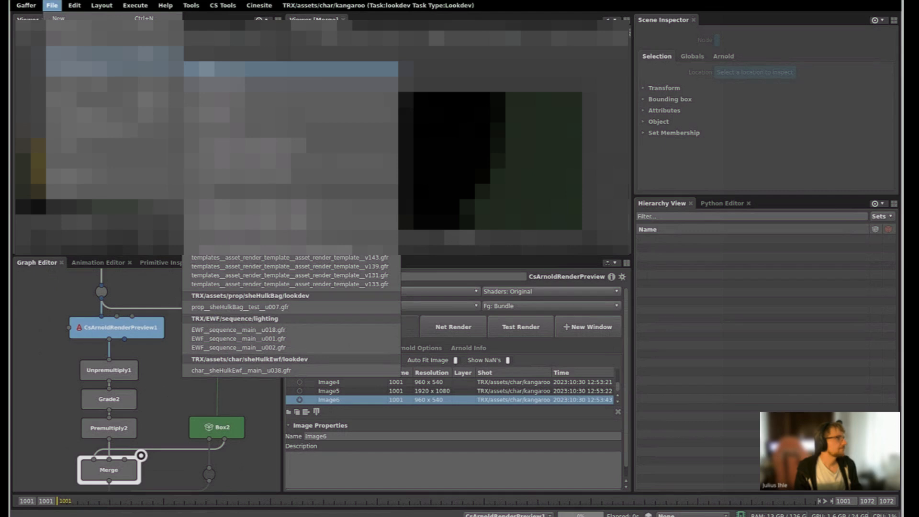
{"action": "left_click", "coordinate": [207, 69]}
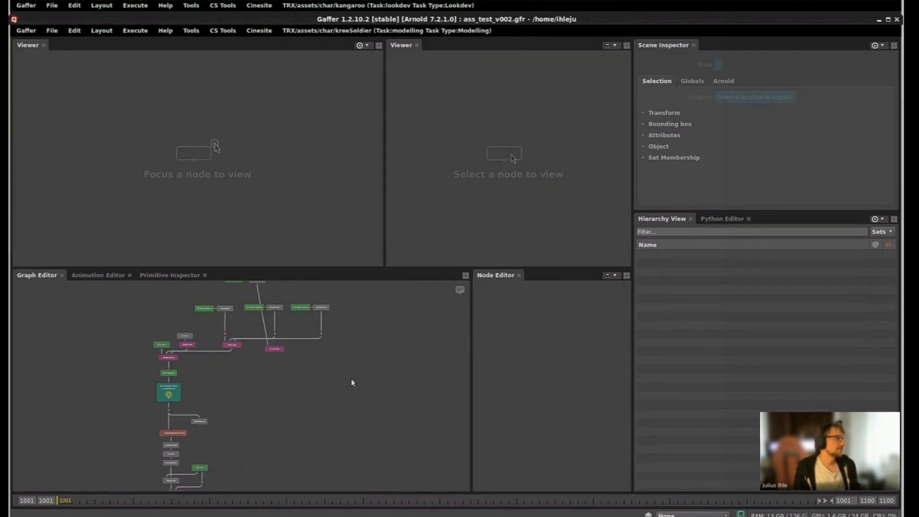
- Delete the stray group node beside Group_lgt and the skydome light nodes above it
{"action": "middle_click_drag", "start_coordinate": [351, 381], "coordinate": [355, 414]}
{"action": "scroll", "coordinate": [296, 391], "scroll_direction": "up", "scroll_amount": 4}
{"action": "scroll", "coordinate": [291, 392], "scroll_direction": "down", "scroll_amount": 2}
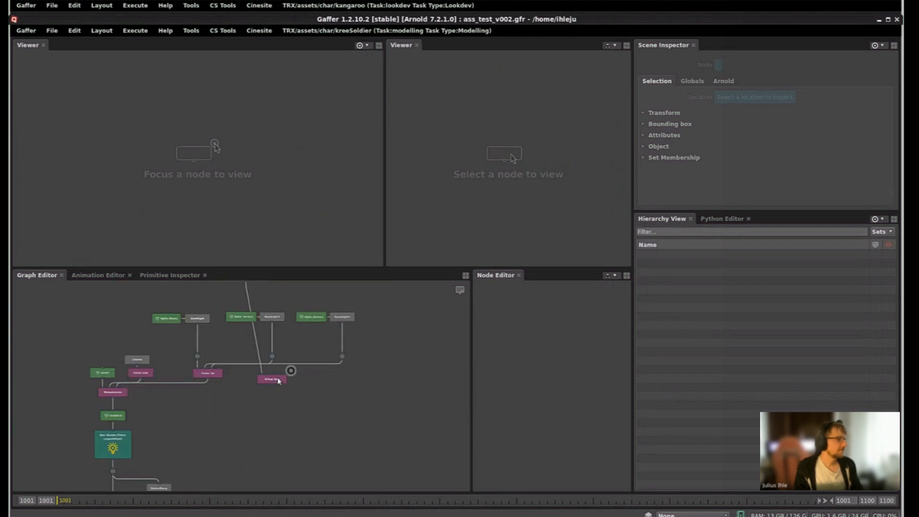
{"action": "left_click", "coordinate": [278, 380]}
{"action": "key", "text": "Delete"}
{"action": "middle_click_drag", "start_coordinate": [290, 303], "coordinate": [321, 369]}
{"action": "left_click_drag", "start_coordinate": [322, 357], "coordinate": [199, 315]}
{"action": "key", "text": "Delete"}
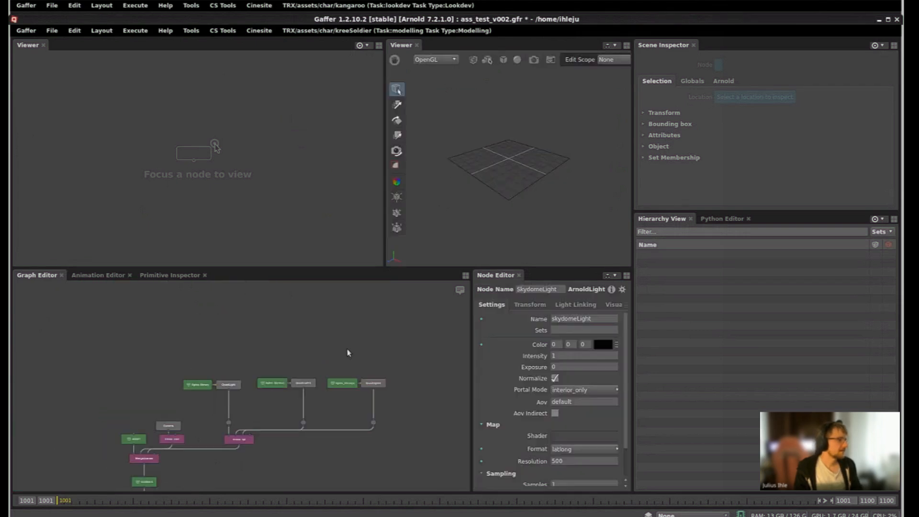
- Follow the graph down from Group_lgt and focus the viewer on the dot below the Render_Filters box
{"action": "middle_click_drag", "start_coordinate": [347, 353], "coordinate": [355, 301]}
{"action": "middle_click_drag", "start_coordinate": [281, 412], "coordinate": [309, 381]}
{"action": "scroll", "coordinate": [200, 389], "scroll_direction": "up", "scroll_amount": 4}
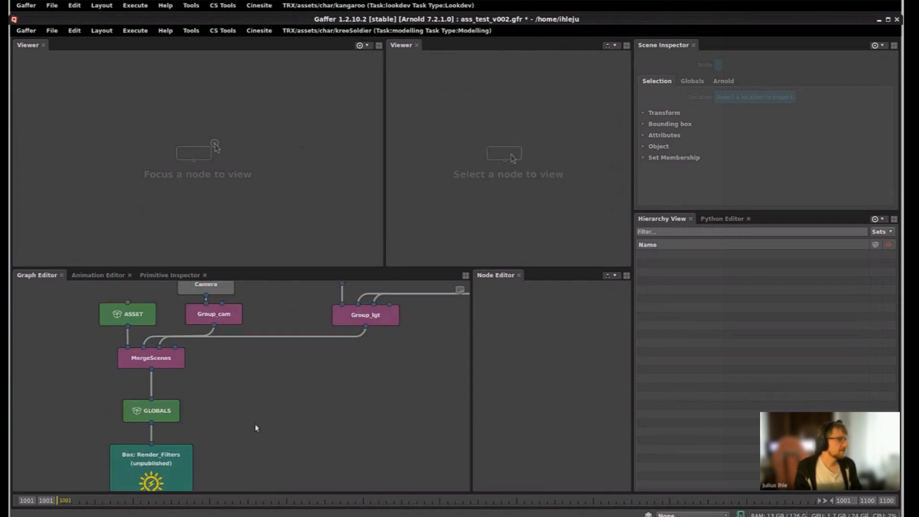
{"action": "middle_click_drag", "start_coordinate": [256, 428], "coordinate": [279, 353]}
{"action": "scroll", "coordinate": [263, 366], "scroll_direction": "down", "scroll_amount": 2}
{"action": "left_click", "coordinate": [228, 390]}
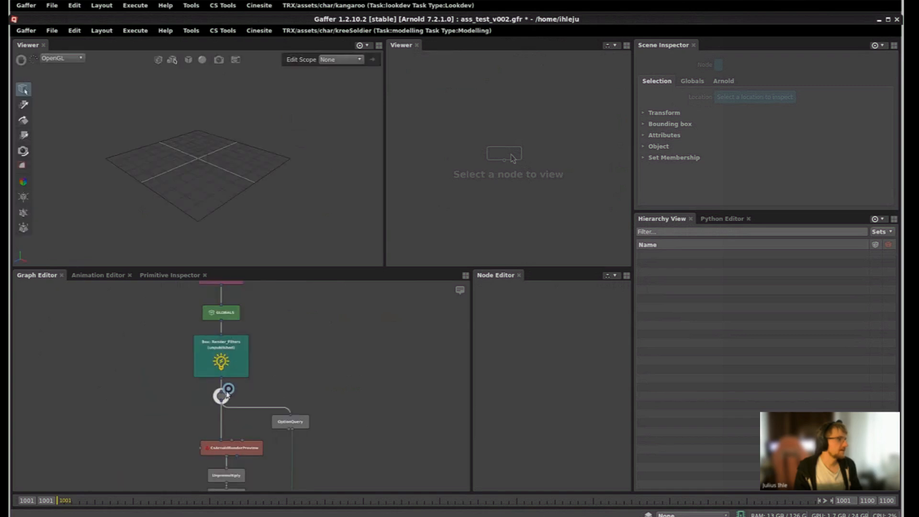
- Switch the 3D viewer's renderer to Arnold, expand the whole scene, and frame the camera and textured area lights
{"action": "left_click", "coordinate": [64, 58]}
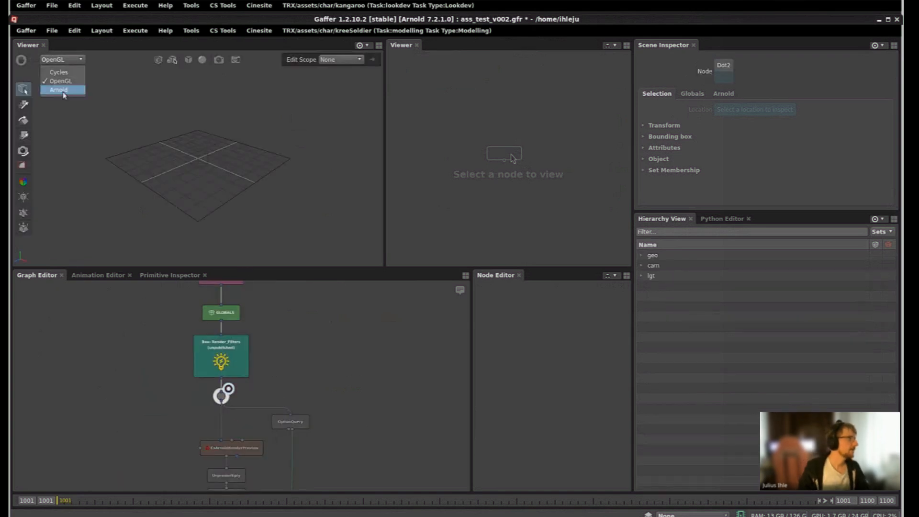
{"action": "left_click", "coordinate": [66, 90]}
{"action": "middle_click_drag", "start_coordinate": [212, 107], "coordinate": [228, 204]}
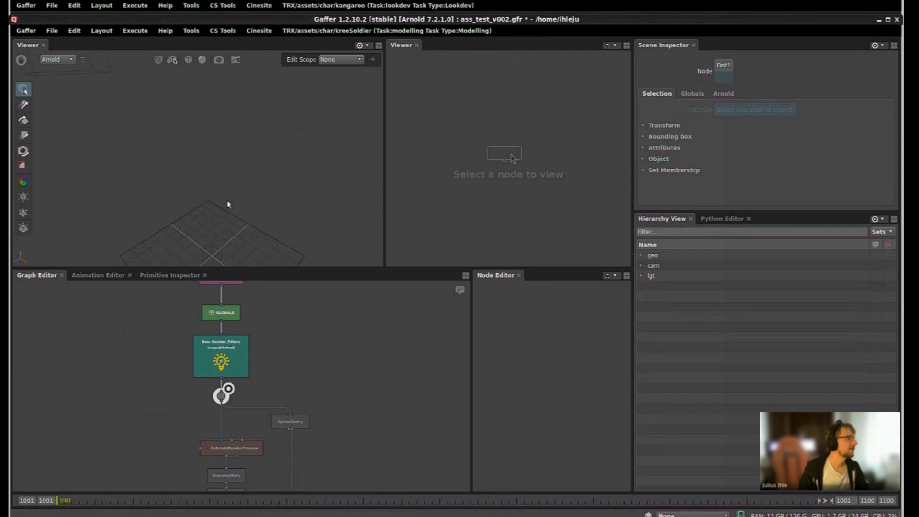
{"action": "scroll", "coordinate": [221, 178], "scroll_direction": "down", "scroll_amount": 3}
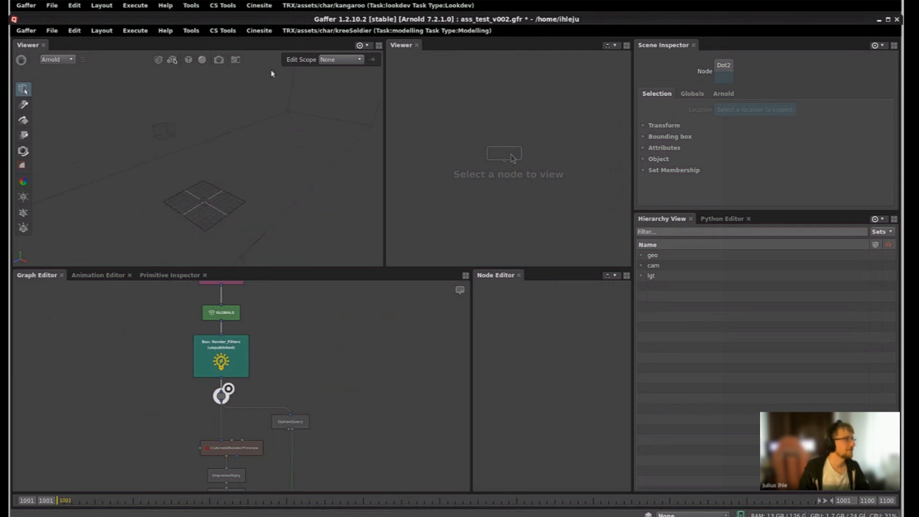
{"action": "left_click", "coordinate": [158, 59]}
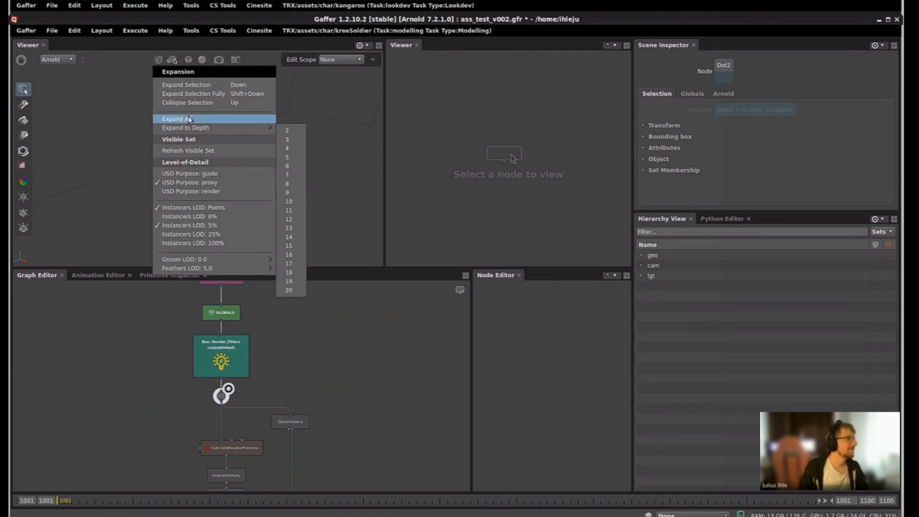
{"action": "left_click", "coordinate": [189, 119]}
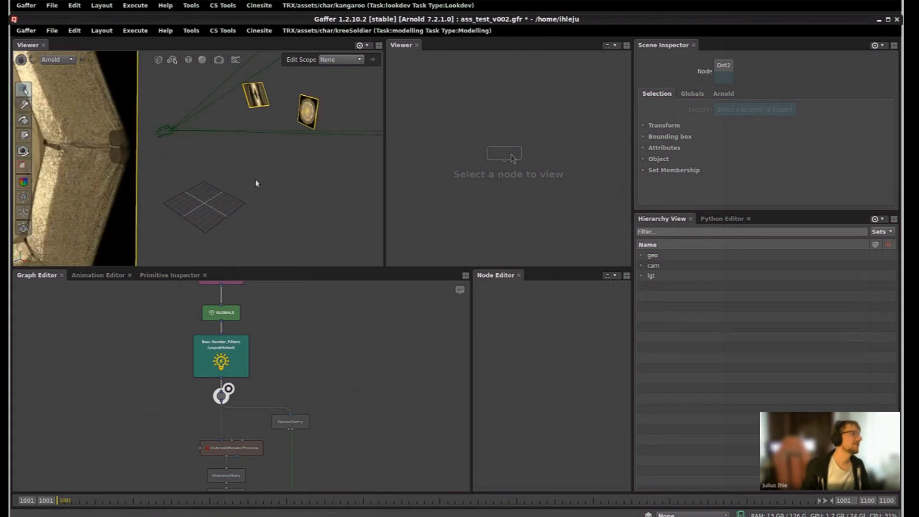
{"action": "middle_click_drag", "start_coordinate": [249, 165], "coordinate": [248, 169], "text": "alt"}
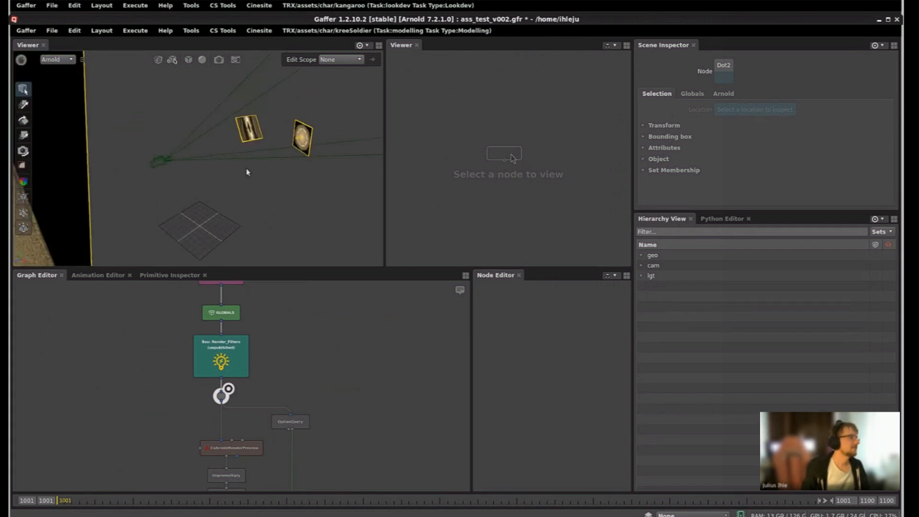
{"action": "scroll", "coordinate": [248, 178], "scroll_direction": "down", "scroll_amount": 8}
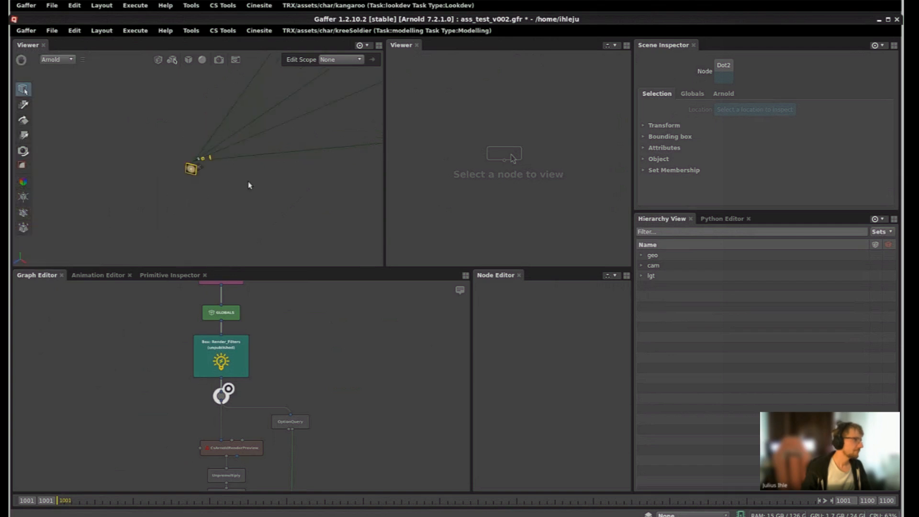
{"action": "left_click_drag", "start_coordinate": [206, 167], "coordinate": [283, 146], "text": "alt"}
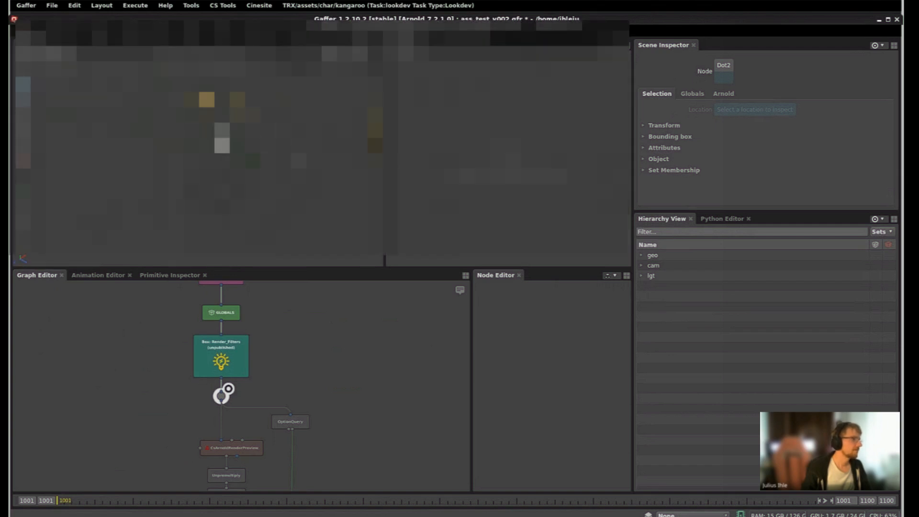
{"action": "left_click_drag", "start_coordinate": [222, 139], "coordinate": [253, 130], "text": "alt"}
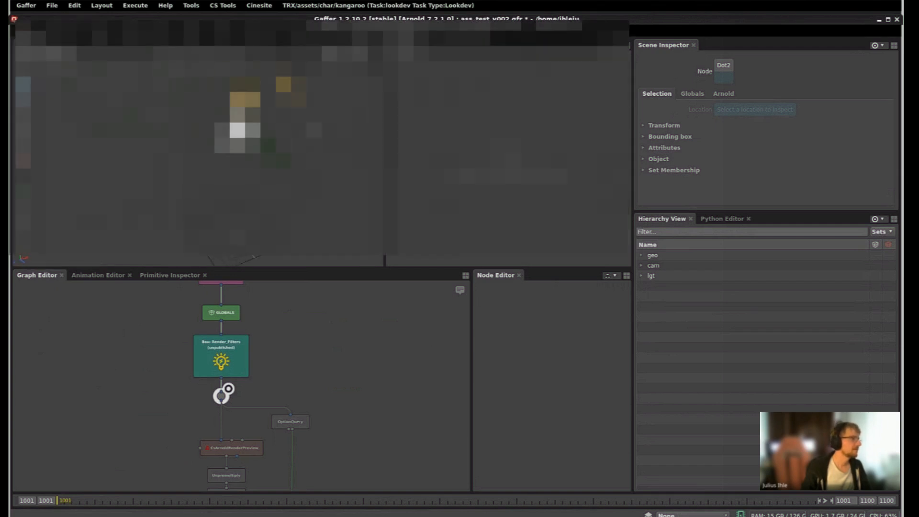
- Focus the viewer on Merge_BG and start the render in CsArnoldRenderPreview
{"action": "middle_click_drag", "start_coordinate": [320, 357], "coordinate": [194, 443]}
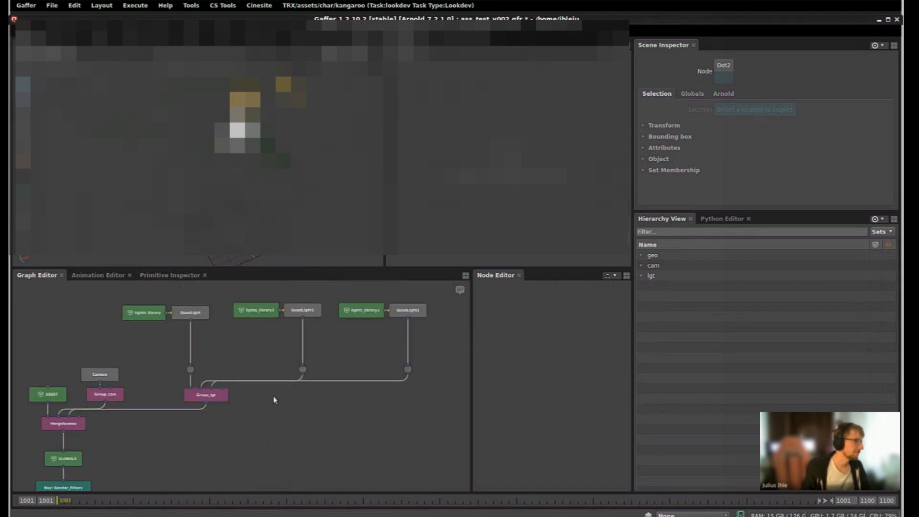
{"action": "middle_click_drag", "start_coordinate": [275, 400], "coordinate": [293, 311]}
{"action": "middle_click_drag", "start_coordinate": [229, 479], "coordinate": [275, 304]}
{"action": "middle_click_drag", "start_coordinate": [275, 361], "coordinate": [280, 357]}
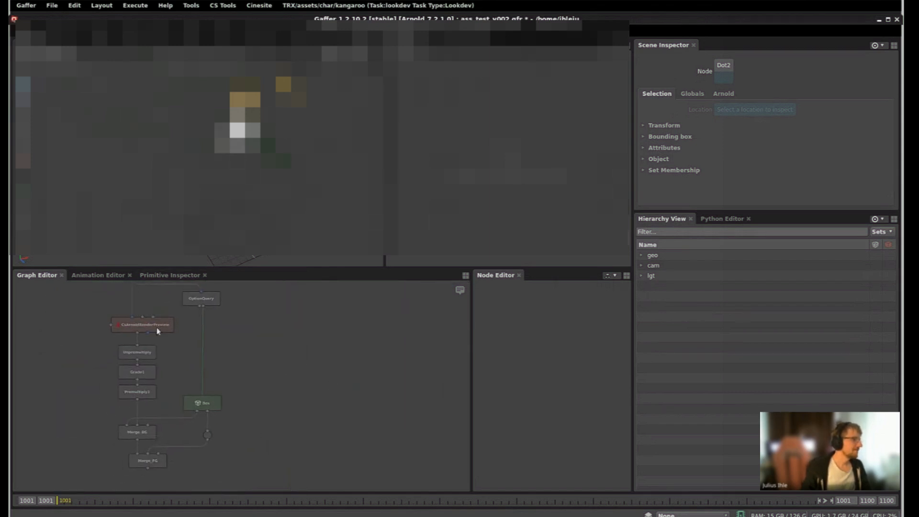
{"action": "left_click", "coordinate": [158, 330]}
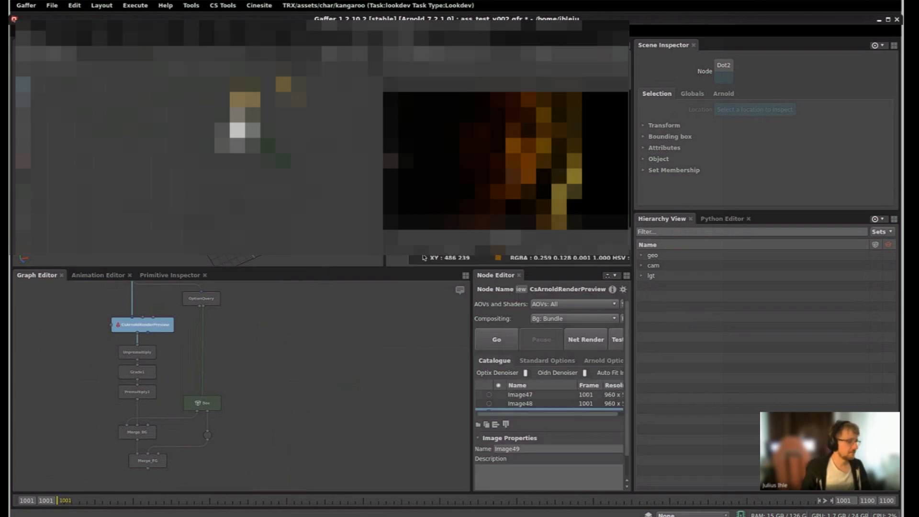
{"action": "left_click", "coordinate": [155, 428]}
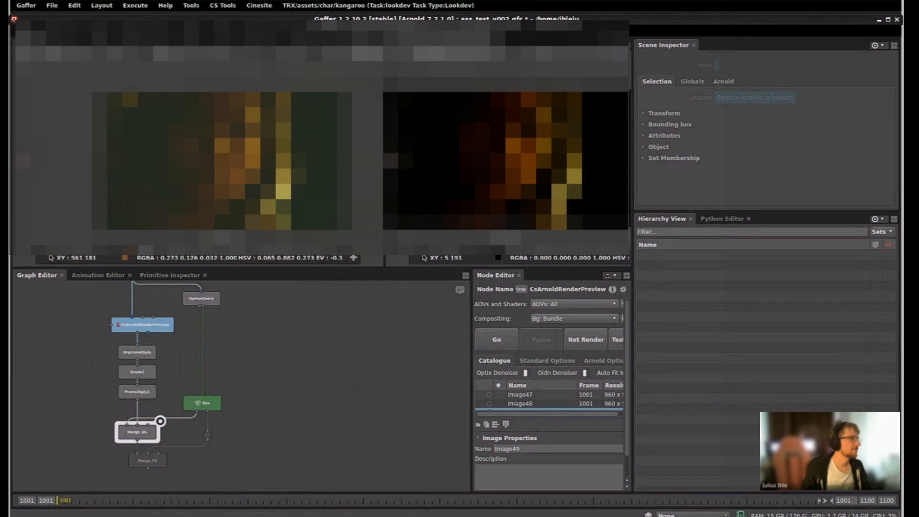
{"action": "left_click", "coordinate": [497, 339]}
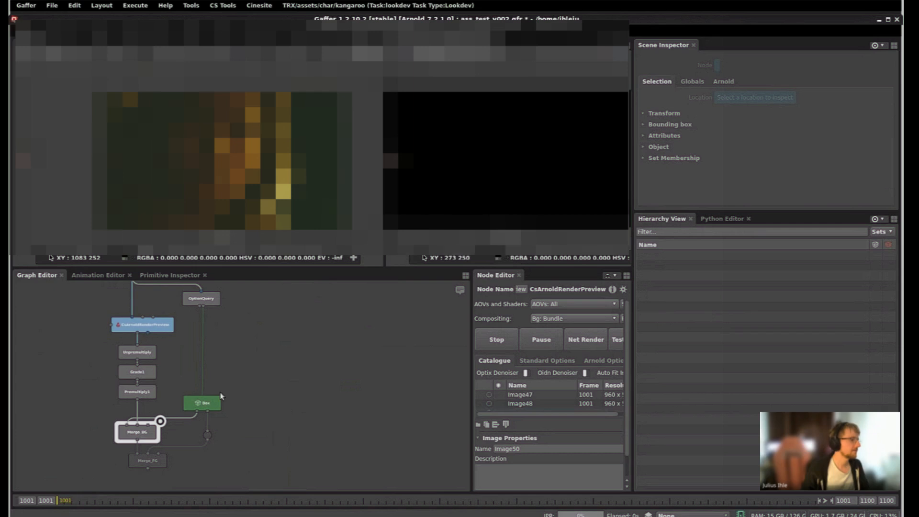
- Show Merge_BG in the second viewer beside the 3D scene from the dot below Render_Filters, and widen the composite's viewer
{"action": "left_click", "coordinate": [150, 432]}
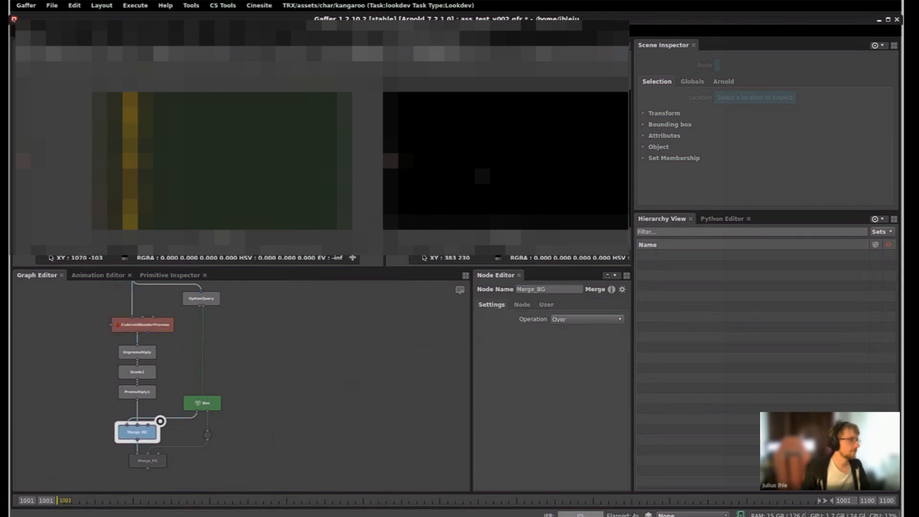
{"action": "middle_click_drag", "start_coordinate": [276, 342], "coordinate": [286, 398]}
{"action": "middle_click_drag", "start_coordinate": [177, 339], "coordinate": [186, 364]}
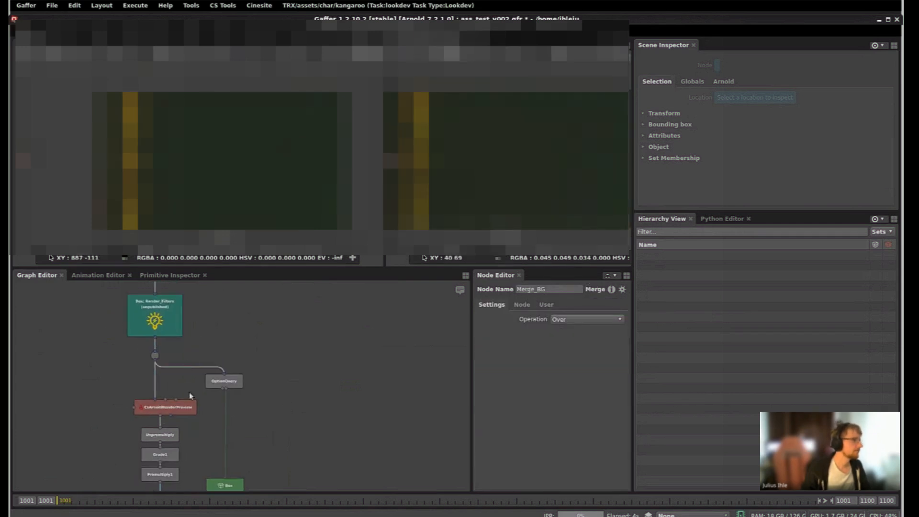
{"action": "left_click", "coordinate": [162, 349]}
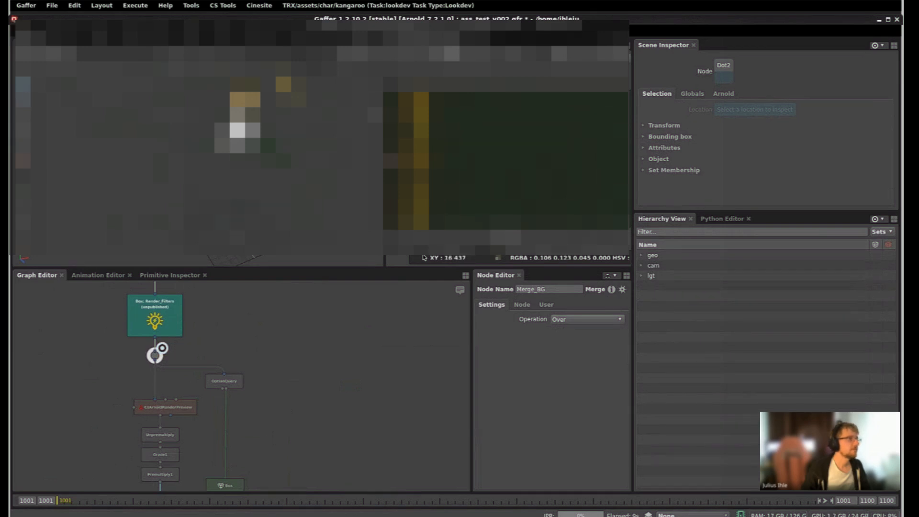
{"action": "left_click_drag", "start_coordinate": [385, 115], "coordinate": [258, 115]}
{"action": "middle_click_drag", "start_coordinate": [466, 146], "coordinate": [452, 146]}
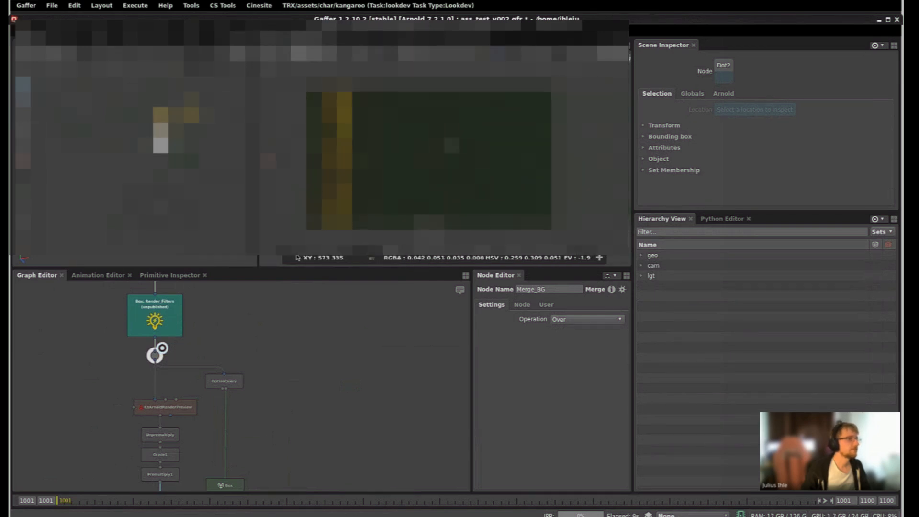
- Bring up the settings of CsArnoldRenderPreview in the Node Editor and make both viewers taller
{"action": "middle_click_drag", "start_coordinate": [324, 338], "coordinate": [314, 411]}
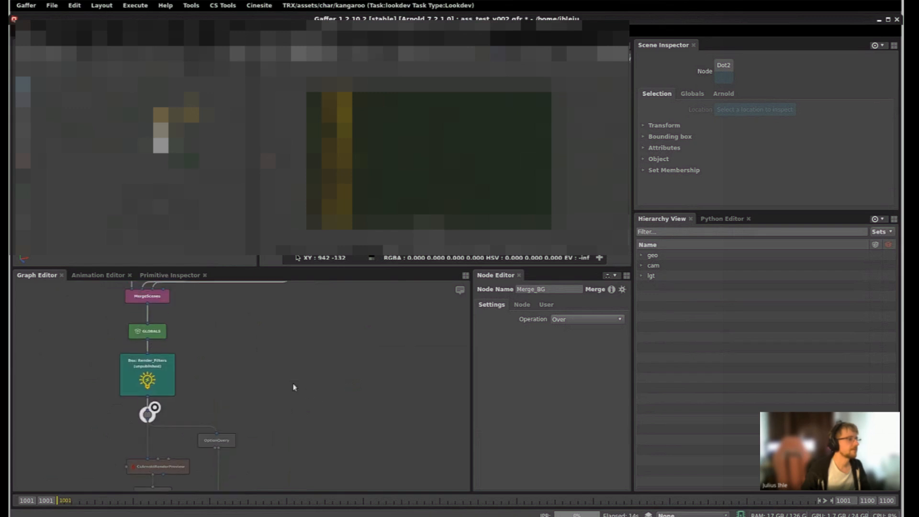
{"action": "middle_click_drag", "start_coordinate": [344, 466], "coordinate": [390, 294]}
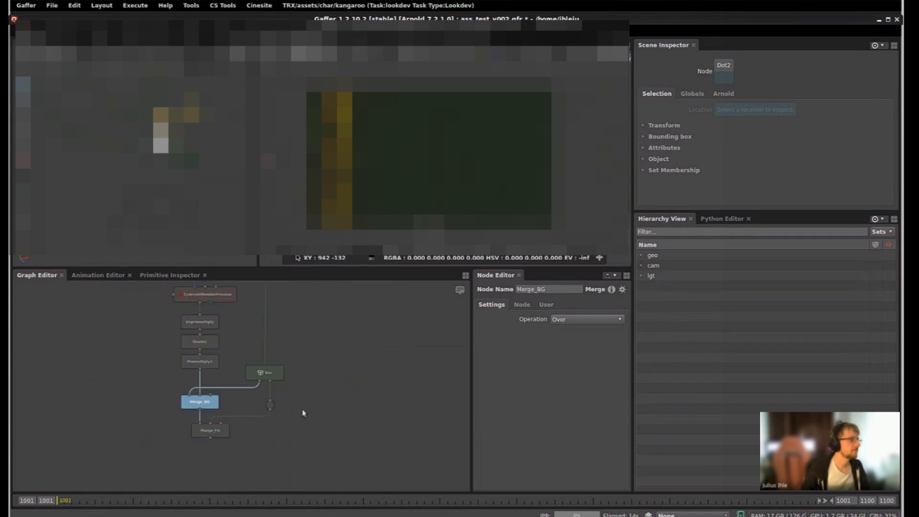
{"action": "left_click", "coordinate": [224, 297]}
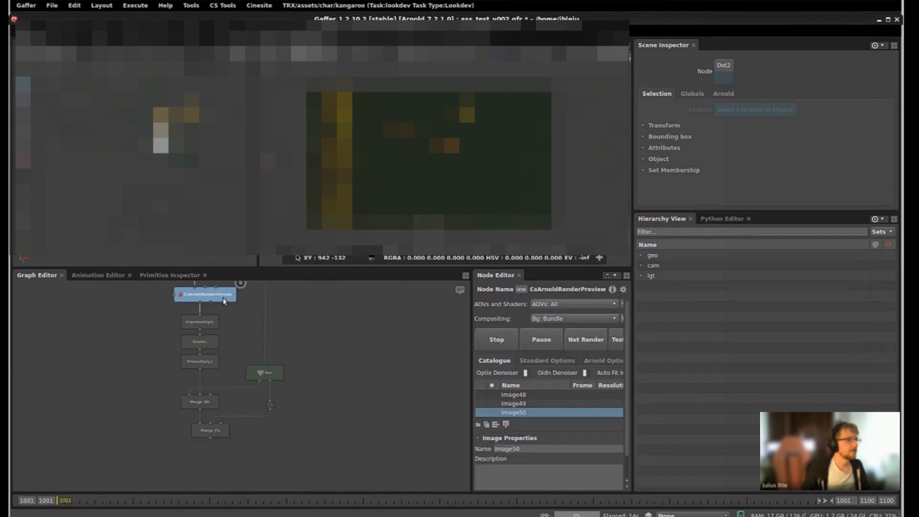
{"action": "scroll", "coordinate": [498, 404], "scroll_direction": "down", "scroll_amount": 1}
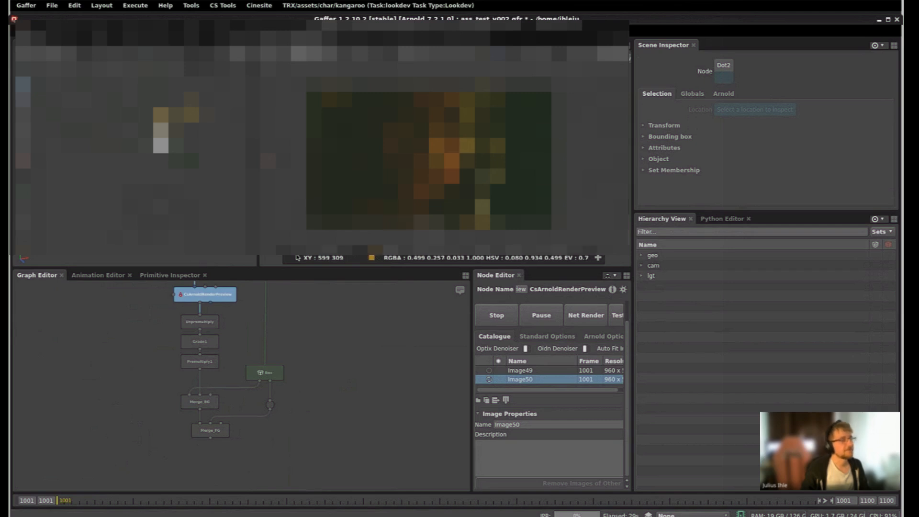
{"action": "left_click_drag", "start_coordinate": [424, 266], "coordinate": [418, 308]}
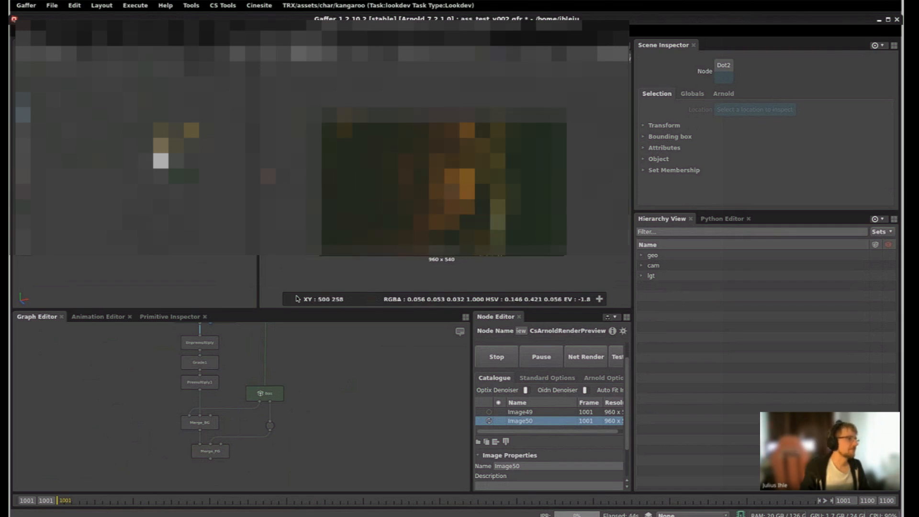
- Show Merge_FG in the second viewer next to the focused Merge_BG, and enlarge the Merge_BG viewer
{"action": "left_click", "coordinate": [230, 445]}
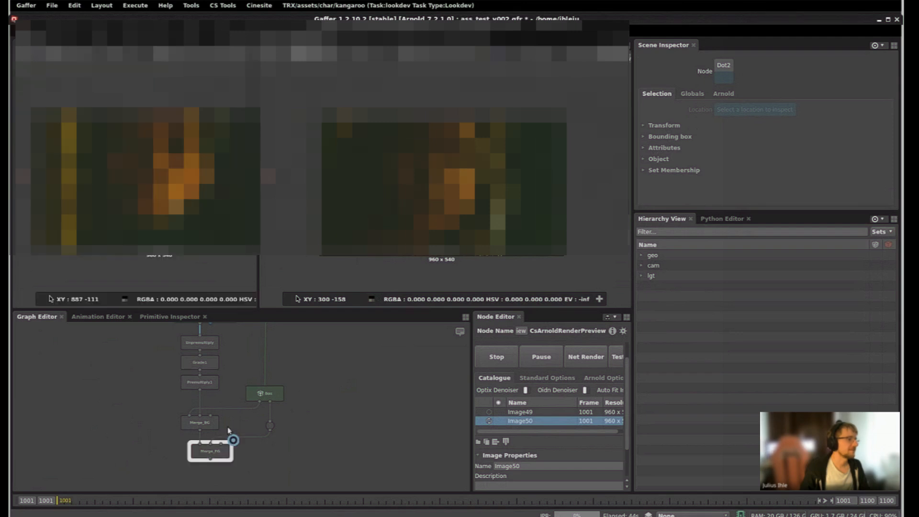
{"action": "left_click", "coordinate": [224, 449]}
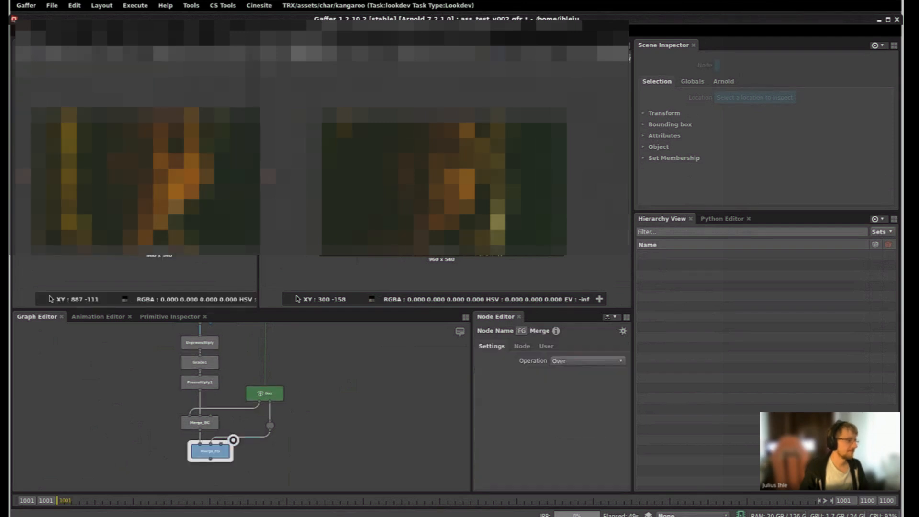
{"action": "left_click", "coordinate": [223, 411]}
{"action": "left_click_drag", "start_coordinate": [257, 177], "coordinate": [336, 177]}
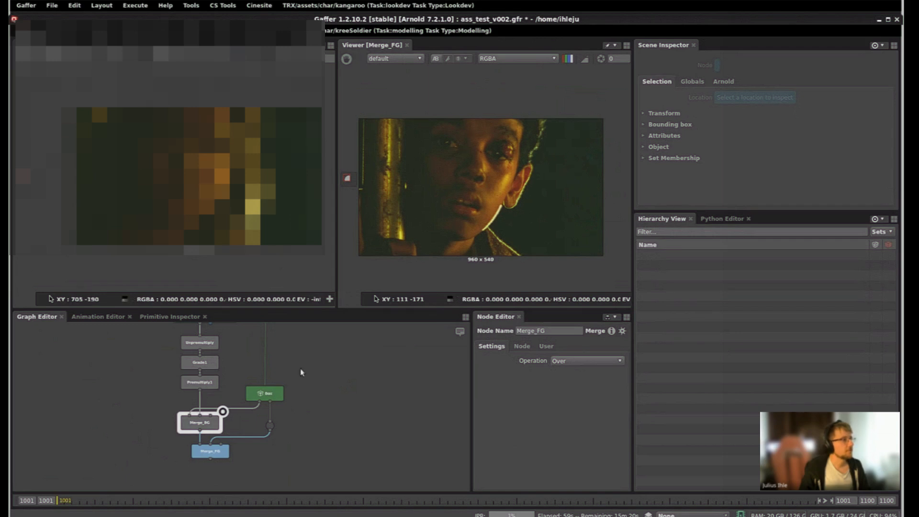
- Follow the graph up to the asset, camera and light groups, and return the focused viewer to the dot below Render_Filters
{"action": "middle_click_drag", "start_coordinate": [326, 348], "coordinate": [332, 424]}
{"action": "middle_click_drag", "start_coordinate": [332, 373], "coordinate": [336, 436]}
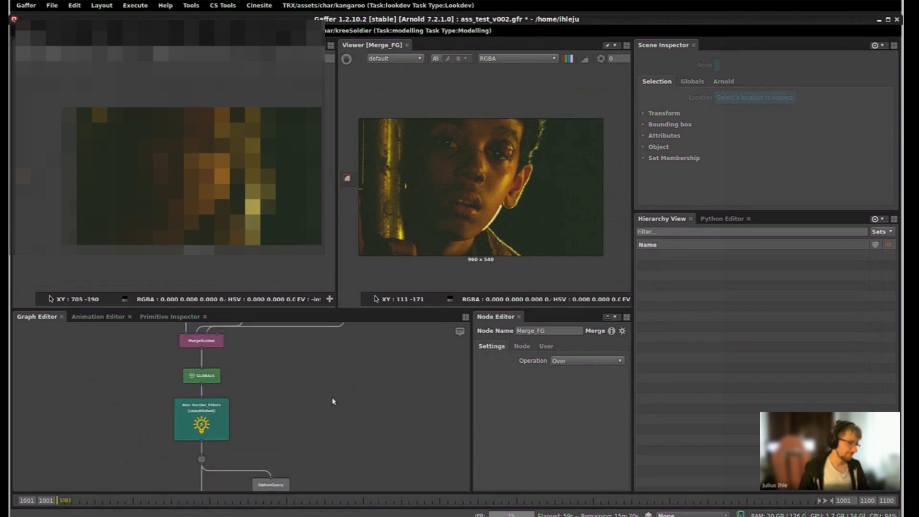
{"action": "middle_click_drag", "start_coordinate": [321, 364], "coordinate": [329, 443]}
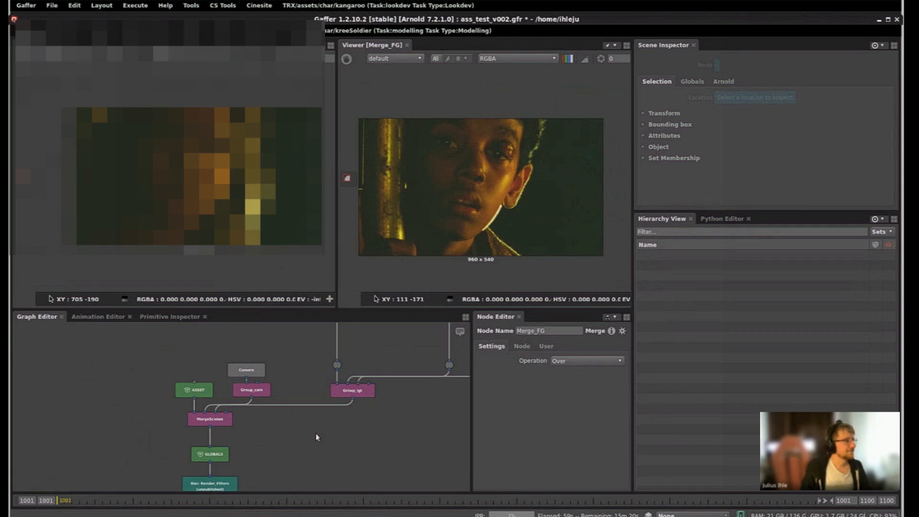
{"action": "middle_click_drag", "start_coordinate": [317, 436], "coordinate": [319, 434]}
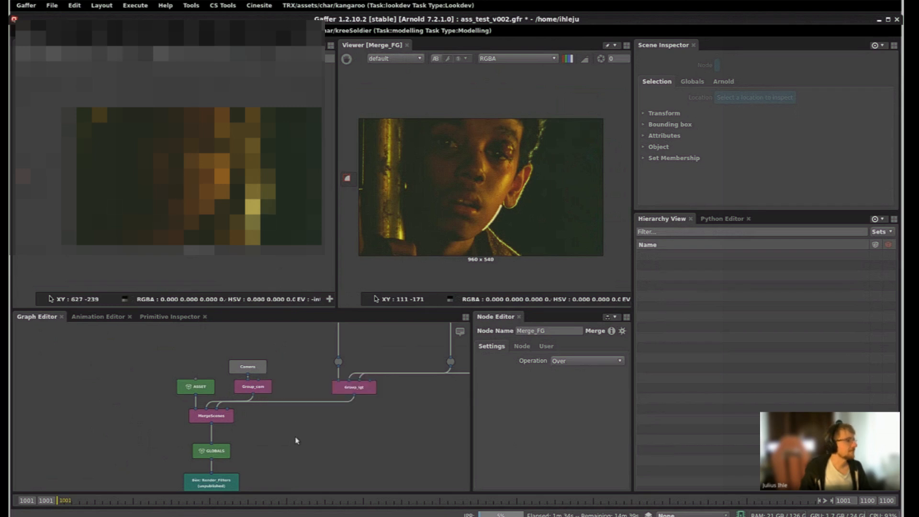
{"action": "mouse_move", "coordinate": [296, 440]}
{"action": "middle_mouse_down"}
{"action": "mouse_move", "coordinate": [322, 339]}
{"action": "mouse_move", "coordinate": [301, 443]}
{"action": "middle_mouse_up"}
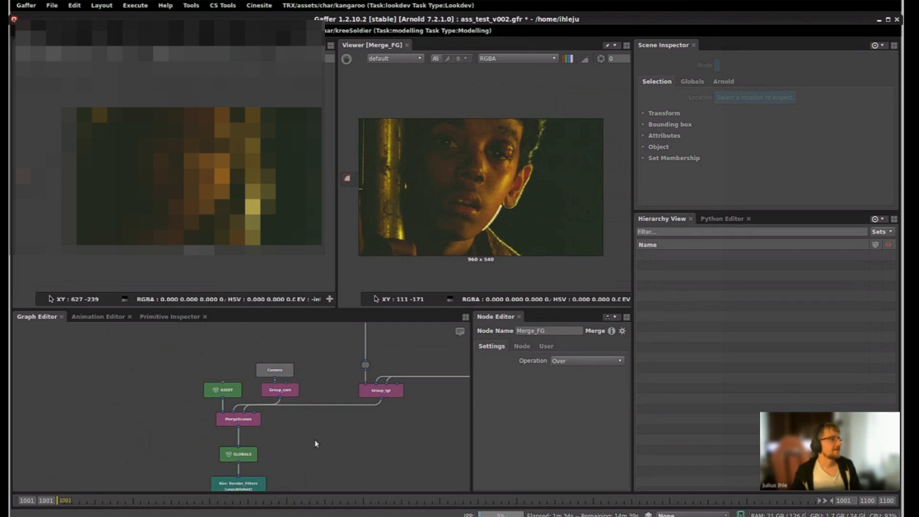
{"action": "middle_click_drag", "start_coordinate": [270, 483], "coordinate": [282, 414]}
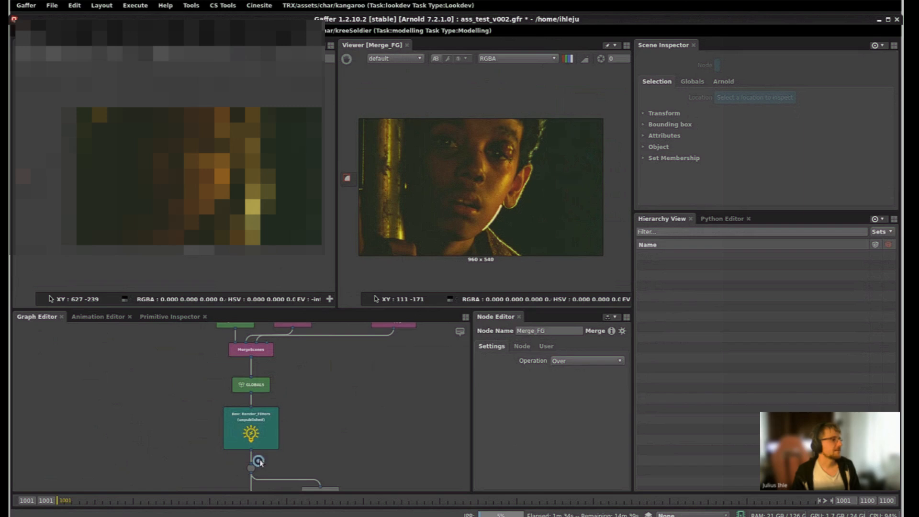
{"action": "left_click", "coordinate": [251, 467]}
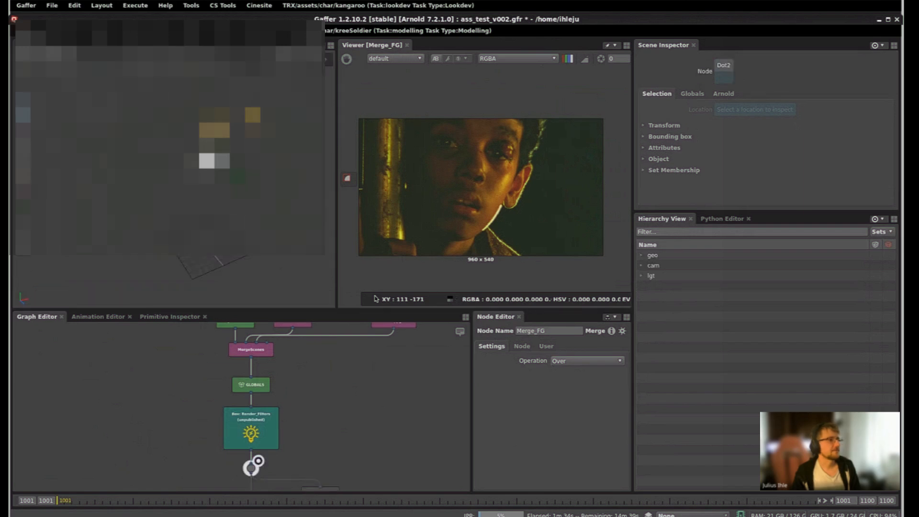
- Expand the lgt group in the scene hierarchy and select its rim light
{"action": "left_click", "coordinate": [640, 276]}
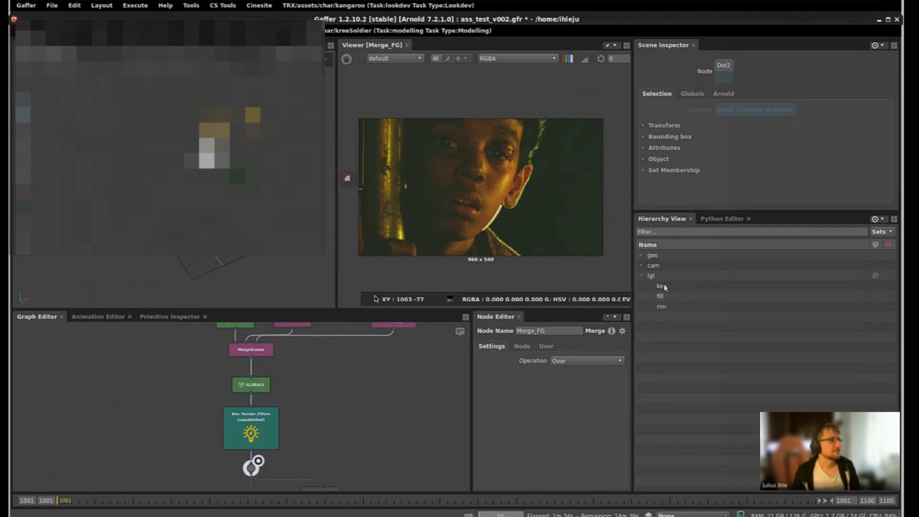
{"action": "left_click", "coordinate": [661, 286]}
{"action": "left_click", "coordinate": [661, 296]}
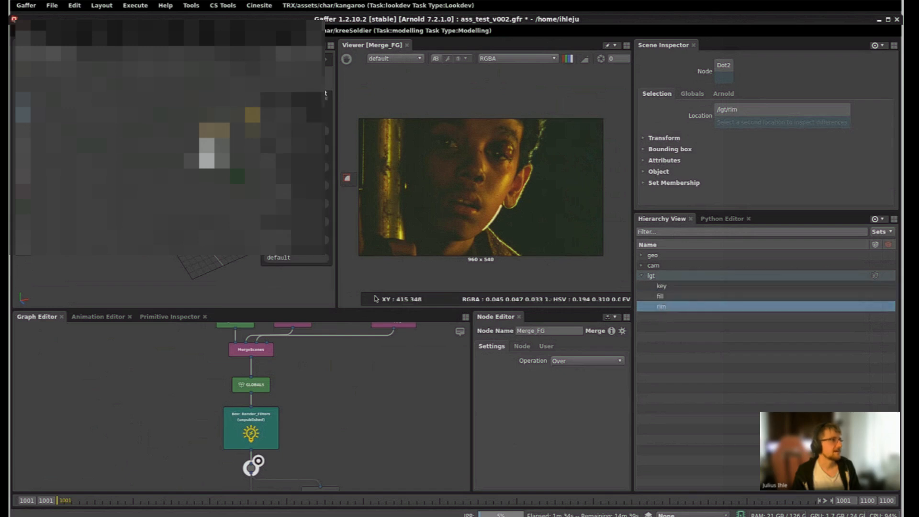
{"action": "left_click", "coordinate": [328, 99]}
{"action": "middle_click_drag", "start_coordinate": [222, 265], "coordinate": [193, 297], "text": "alt"}
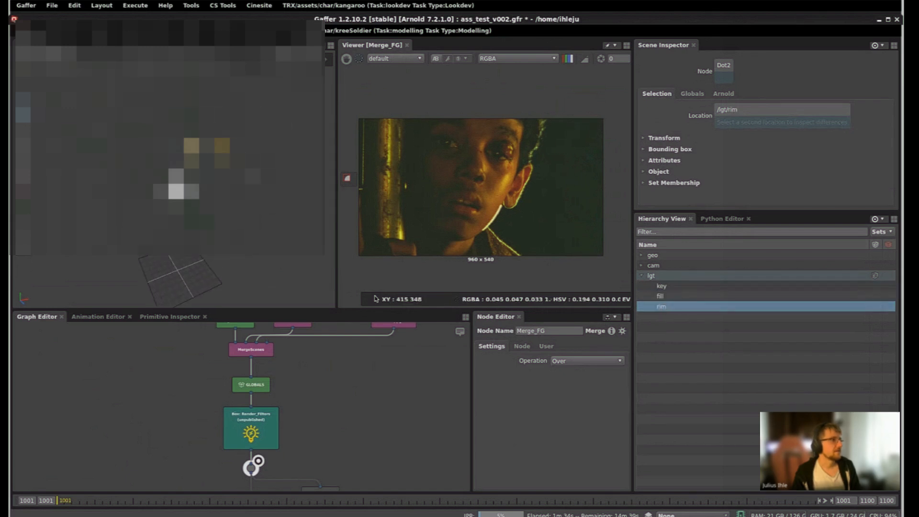
- Look over the compositing branch from CsArnoldRenderPreview down to Merge_FG, checking how Merge_BG is connected
{"action": "middle_click_drag", "start_coordinate": [342, 436], "coordinate": [380, 330]}
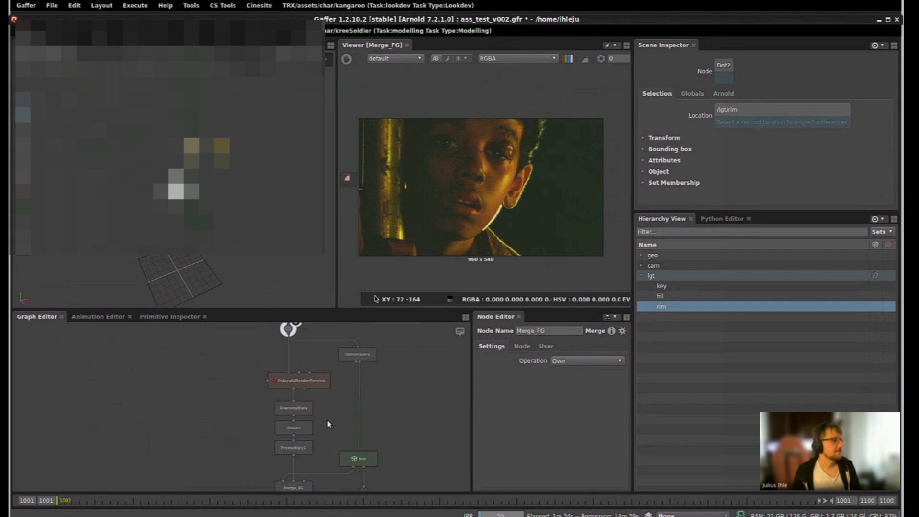
{"action": "middle_click_drag", "start_coordinate": [309, 486], "coordinate": [337, 417]}
{"action": "left_click", "coordinate": [336, 410]}
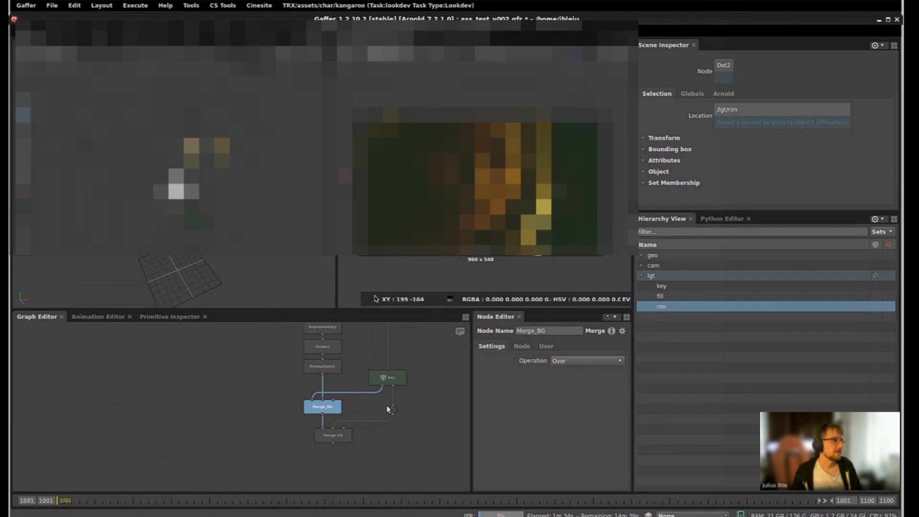
{"action": "middle_click_drag", "start_coordinate": [372, 412], "coordinate": [264, 432]}
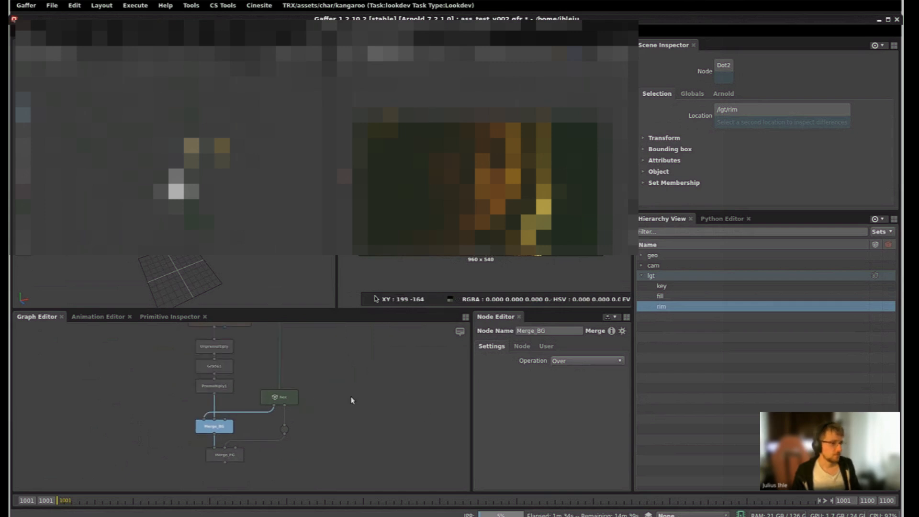
{"action": "middle_click_drag", "start_coordinate": [353, 397], "coordinate": [327, 414]}
{"action": "scroll", "coordinate": [327, 410], "scroll_direction": "down", "scroll_amount": 3}
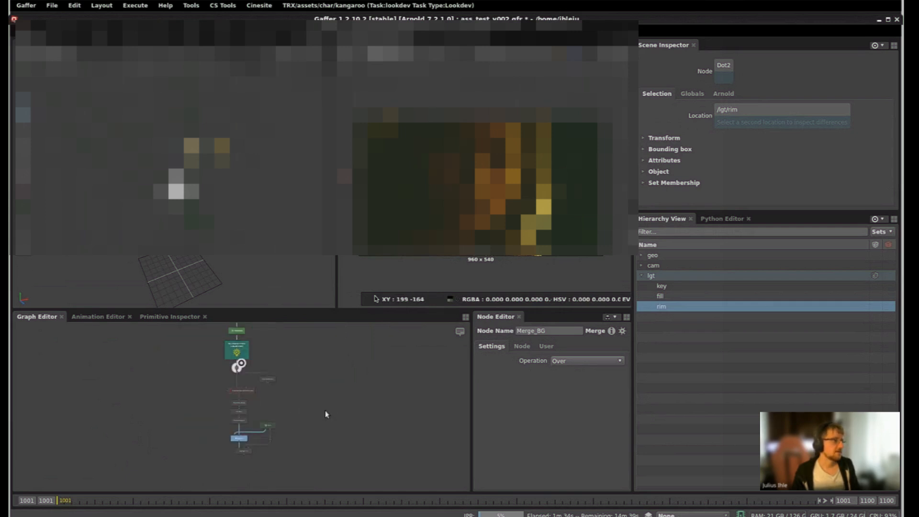
{"action": "left_click", "coordinate": [376, 394]}
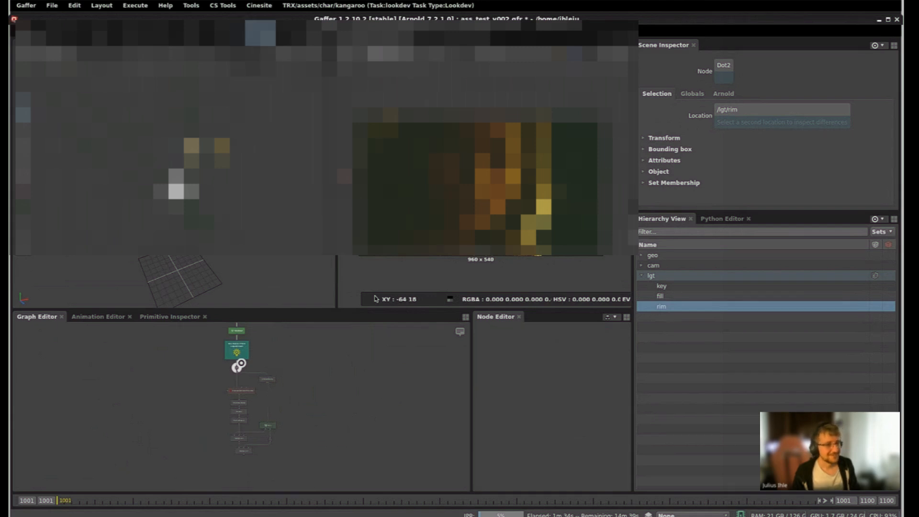
- Browse the shared toolbox references for the Trixter site down to __WIKI_LGT_CHALLENGE__.grf
{"action": "left_click", "coordinate": [259, 33]}
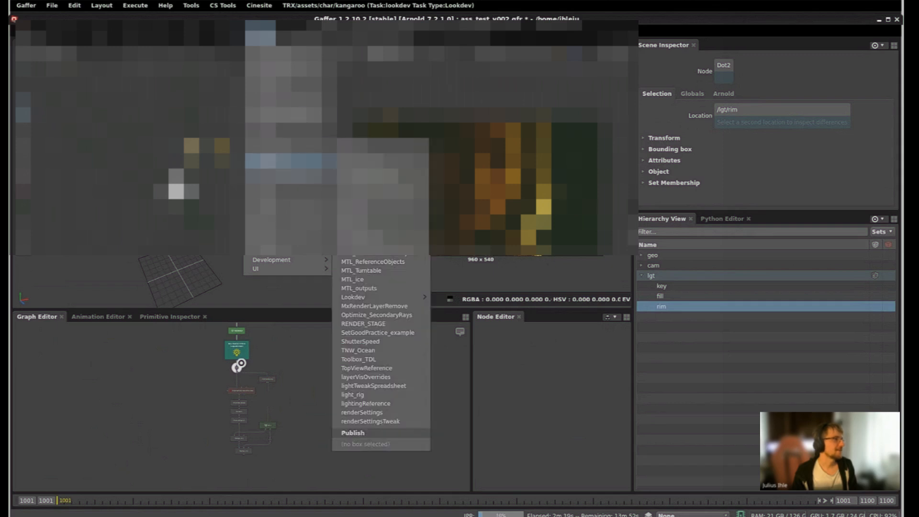
{"action": "mouse_move", "coordinate": [287, 163]}
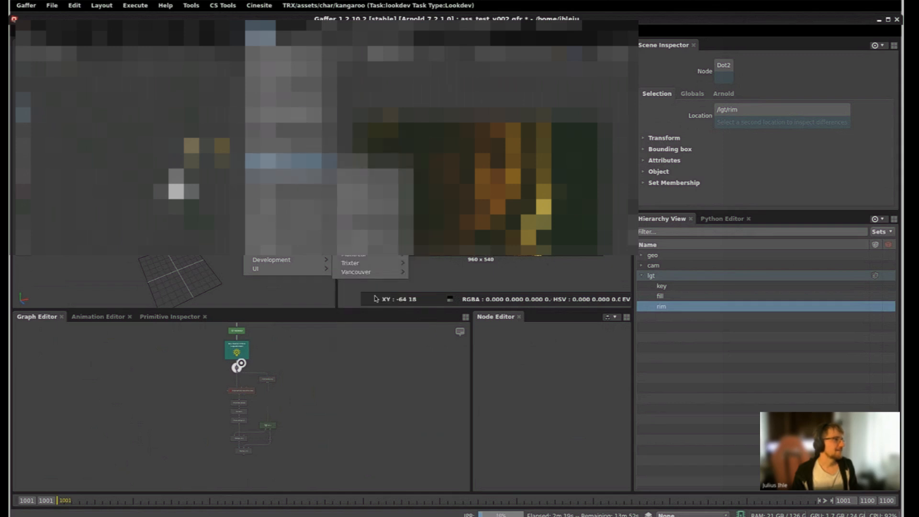
{"action": "mouse_move", "coordinate": [373, 191]}
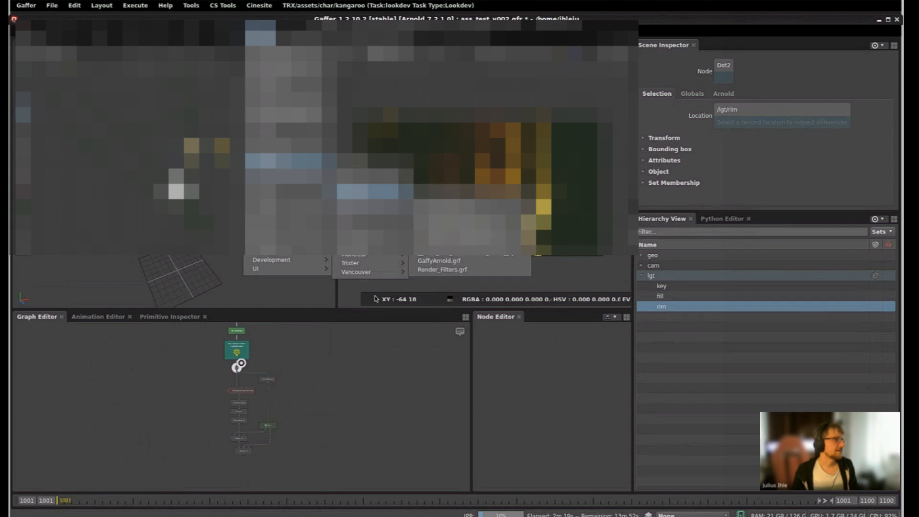
{"action": "mouse_move", "coordinate": [368, 262]}
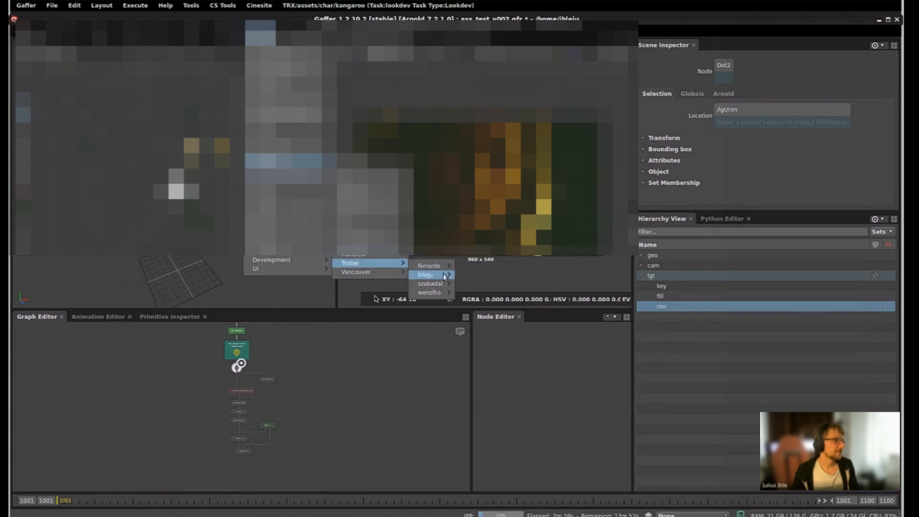
{"action": "mouse_move", "coordinate": [445, 276]}
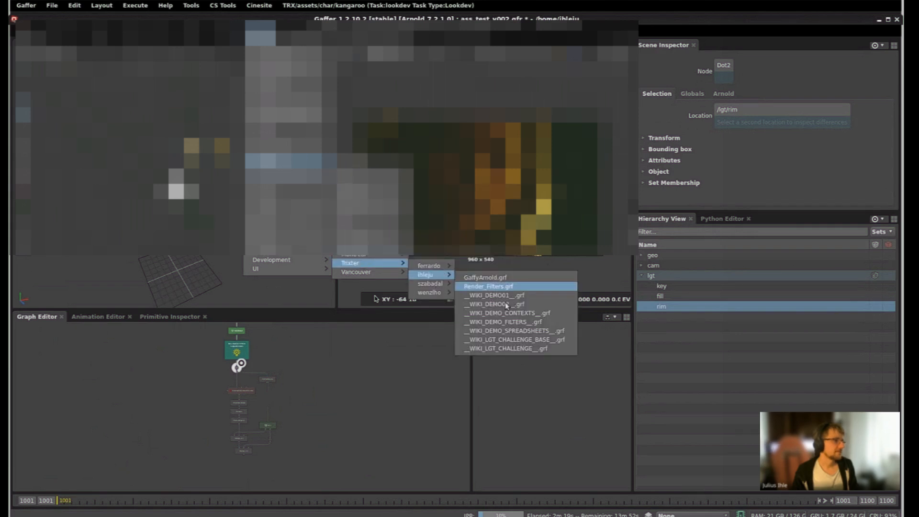
{"action": "left_click", "coordinate": [524, 348]}
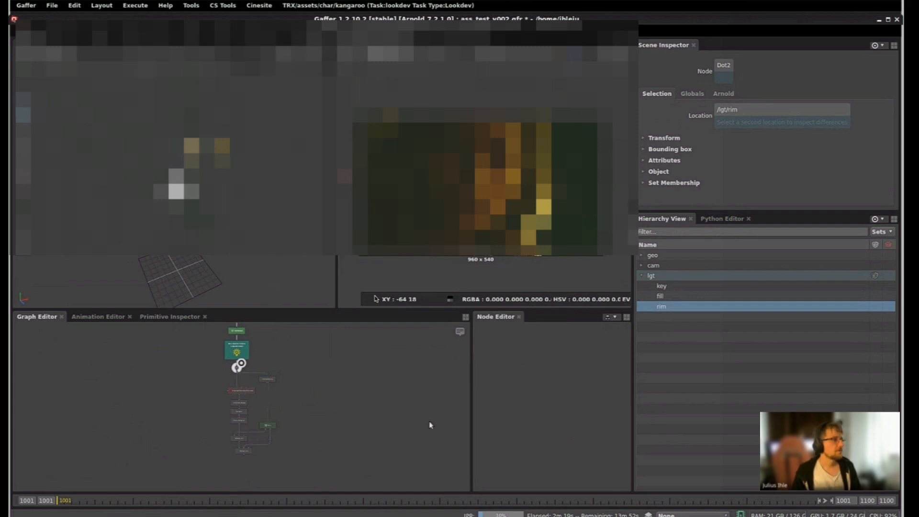
- Pick out the Unpremultiply, Grade1 and Premultiply1 chain, then show Grade1's settings in a wider Node Editor
{"action": "scroll", "coordinate": [254, 430], "scroll_direction": "up", "scroll_amount": 6}
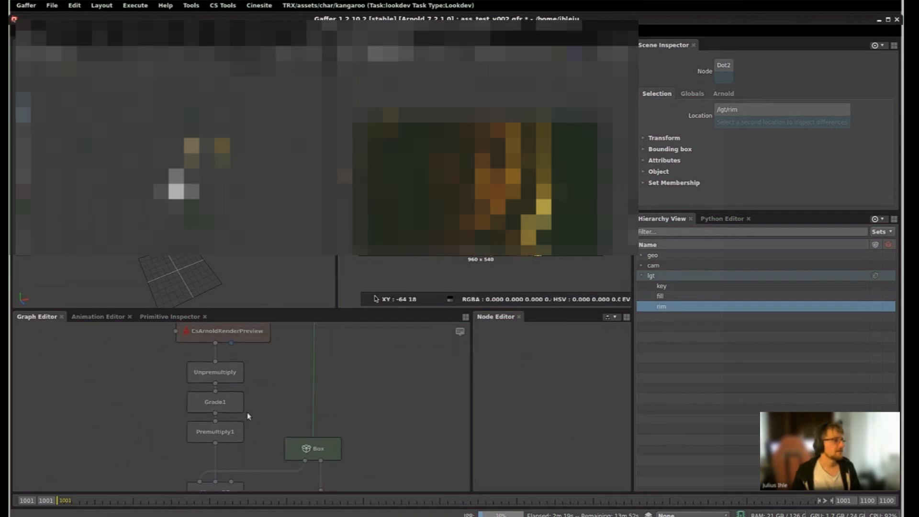
{"action": "left_click_drag", "start_coordinate": [148, 362], "coordinate": [270, 455]}
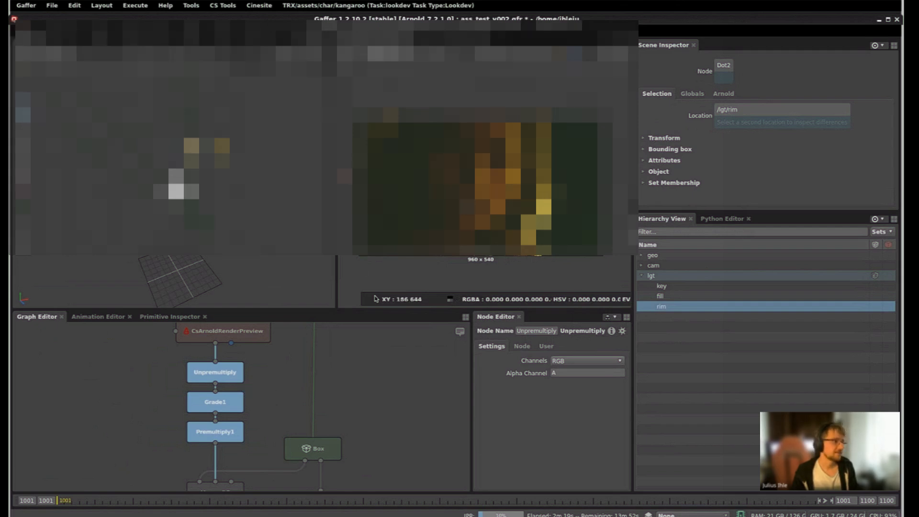
{"action": "left_click", "coordinate": [261, 407]}
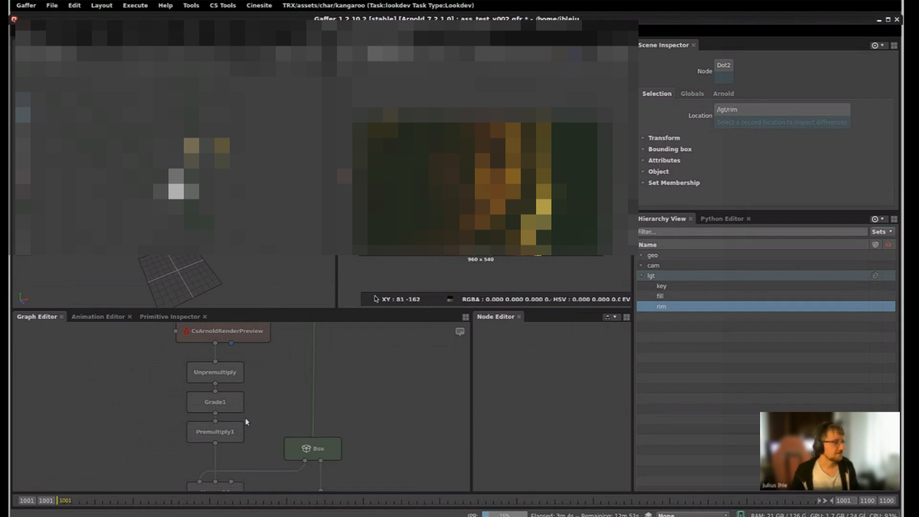
{"action": "left_click", "coordinate": [233, 405]}
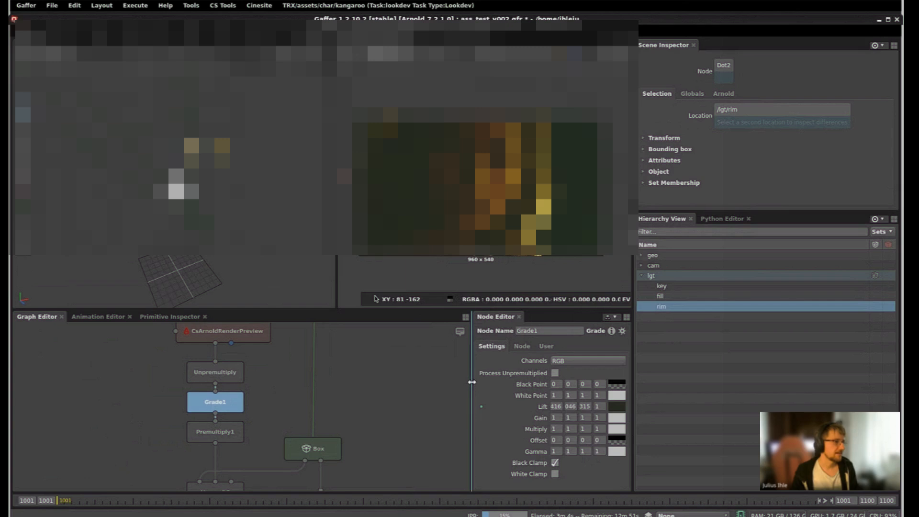
{"action": "left_click_drag", "start_coordinate": [471, 384], "coordinate": [403, 385]}
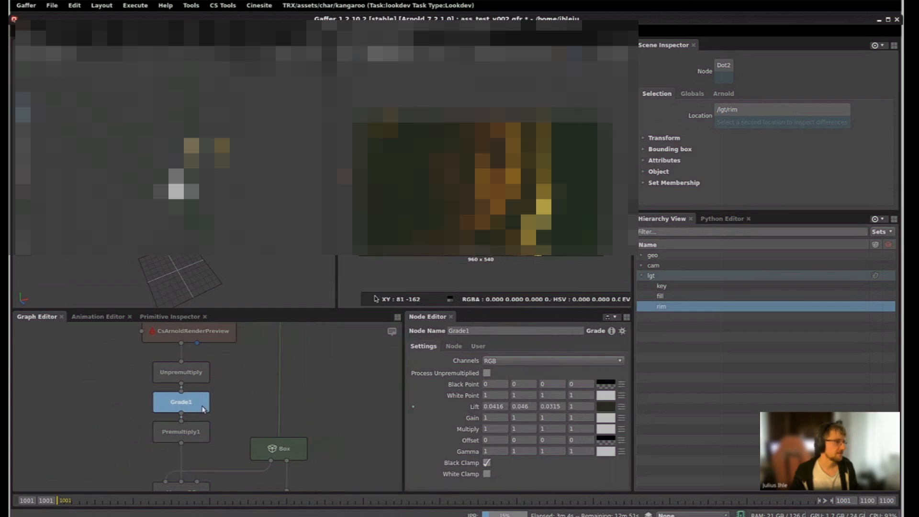
- Disable and re-enable Grade1 repeatedly to compare the composite with and without its lift
{"action": "mouse_move", "coordinate": [203, 408]}
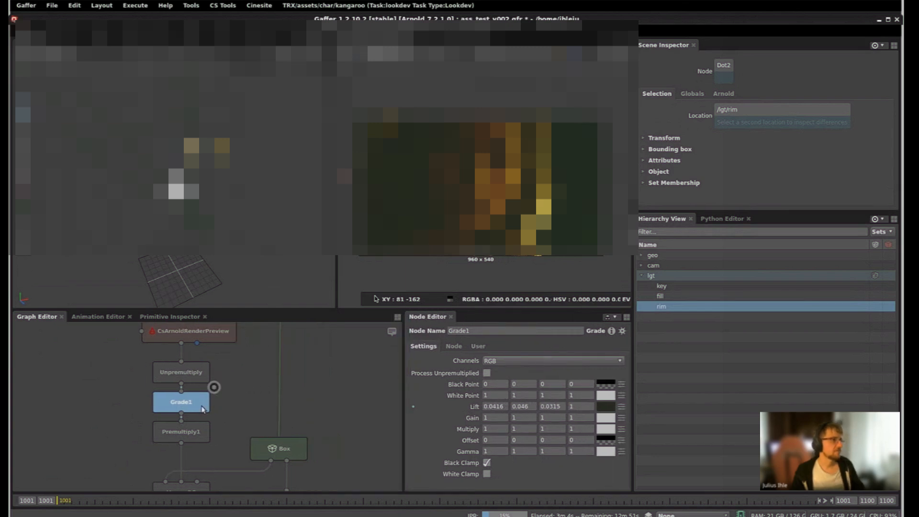
{"action": "key", "text": "d"}
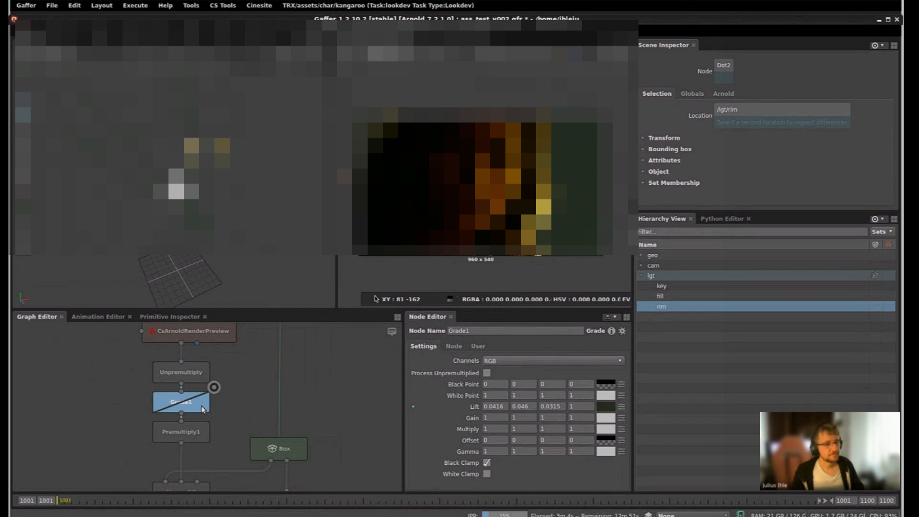
{"action": "key", "text": "d"}
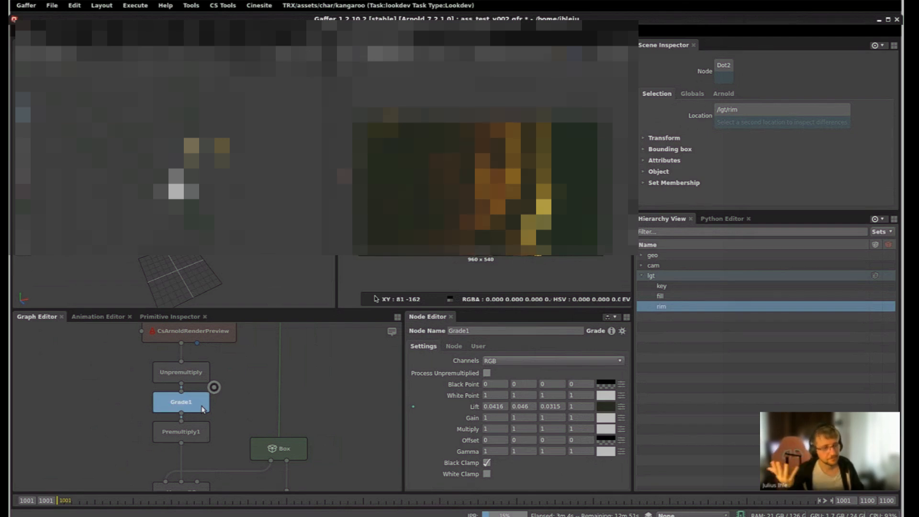
{"action": "key", "text": "d"}
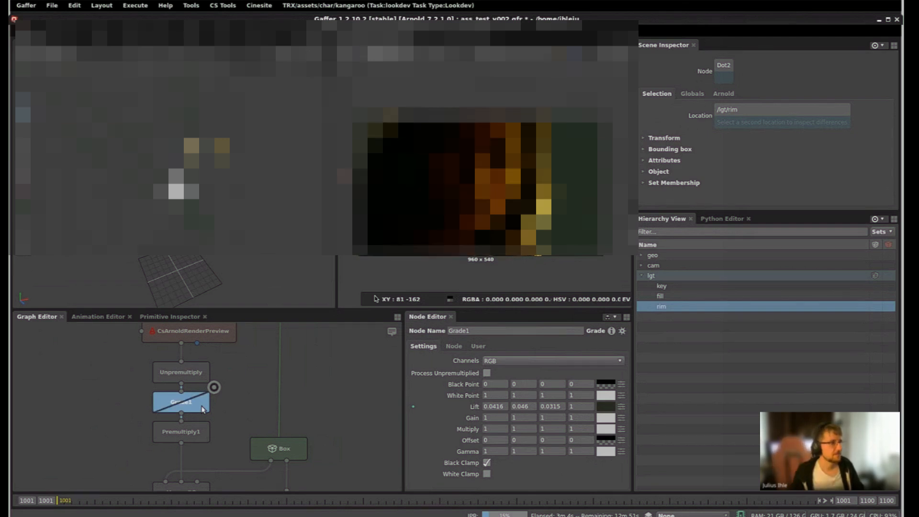
{"action": "key", "text": "d"}
{"action": "key", "text": "d"}
{"action": "key", "text": "d"}
{"action": "key", "text": "d"}
{"action": "key", "text": "d"}
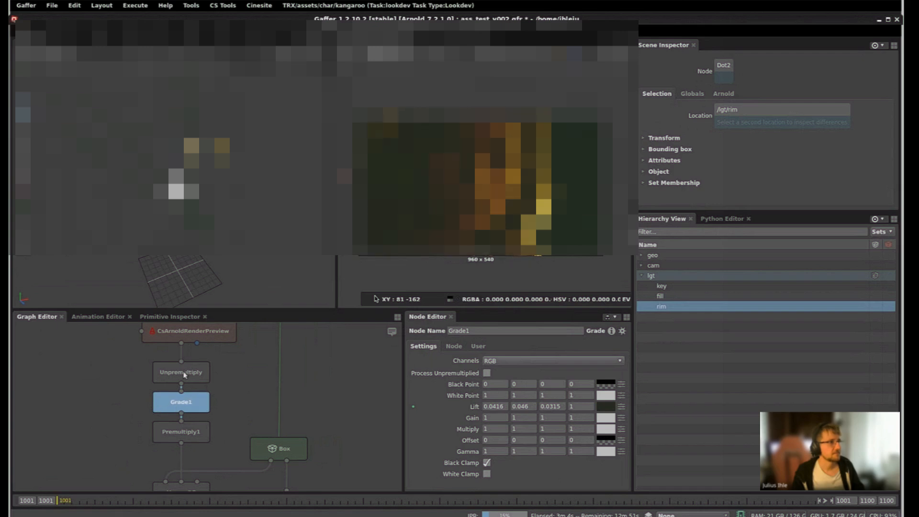
{"action": "key", "text": "d"}
{"action": "key", "text": "d"}
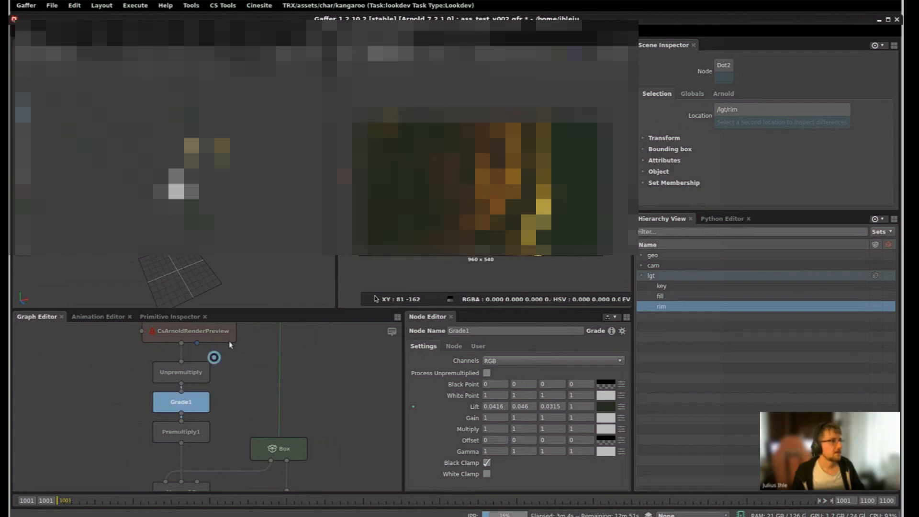
- Replace Grade1 with a new Grade between Unpremultiply and Premultiply1, and open its settings in a floating window beside the composite
{"action": "middle_click_drag", "start_coordinate": [240, 455], "coordinate": [249, 410]}
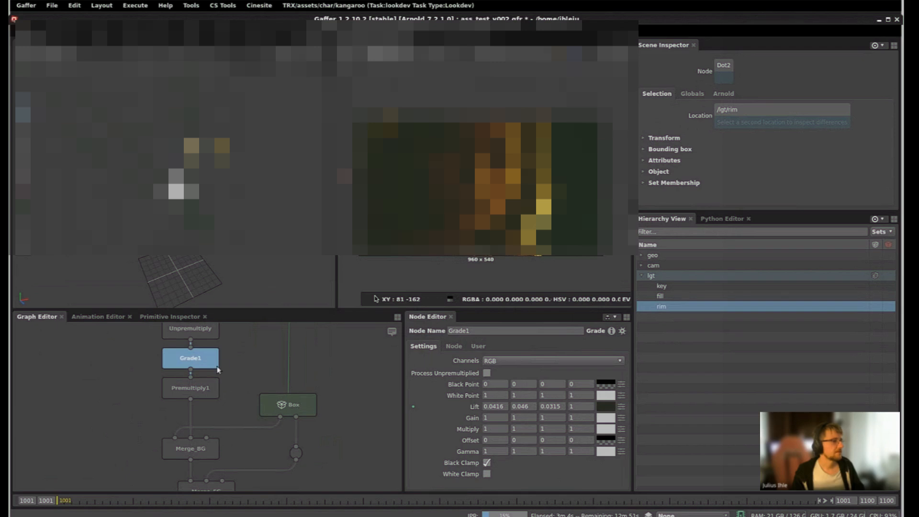
{"action": "key", "text": "Delete"}
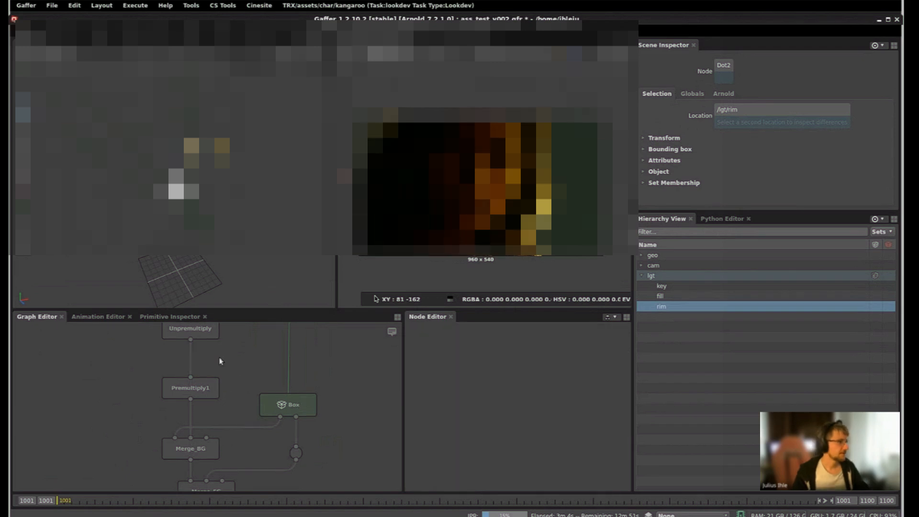
{"action": "key", "text": "Tab"}
{"action": "type", "text": "grade"}
{"action": "key", "text": "Return"}
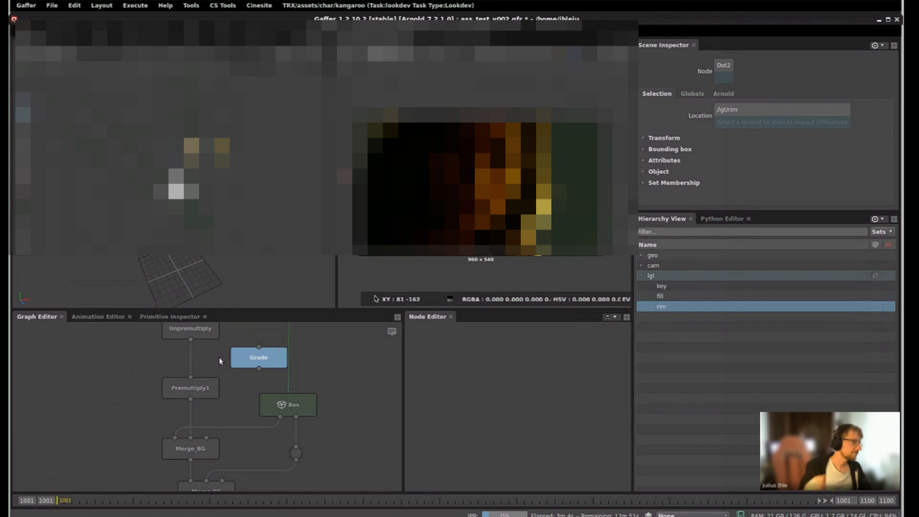
{"action": "left_click_drag", "start_coordinate": [268, 358], "coordinate": [200, 359]}
{"action": "middle_click_drag", "start_coordinate": [233, 361], "coordinate": [230, 366]}
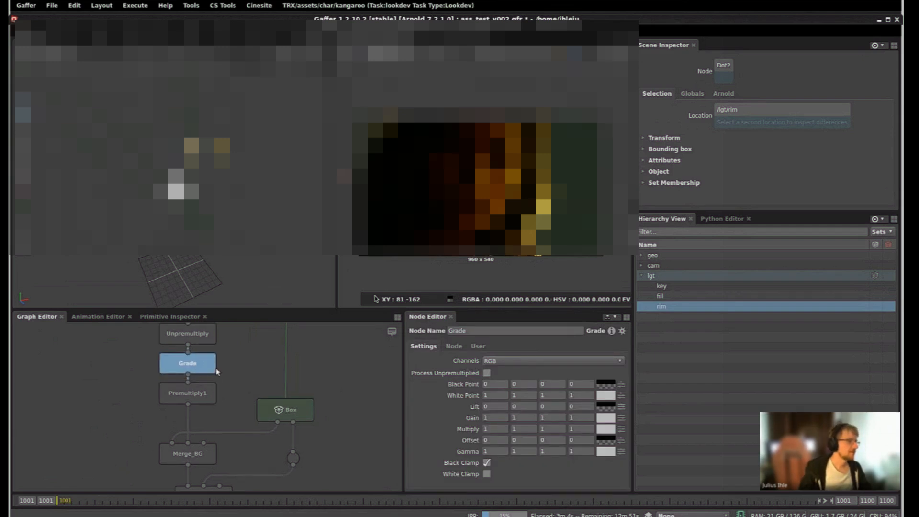
{"action": "double_click", "coordinate": [210, 367]}
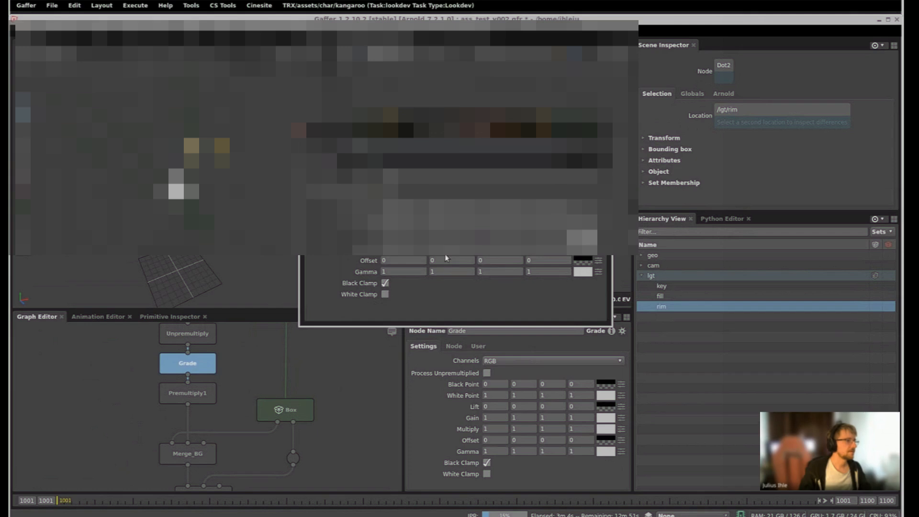
{"action": "left_click_drag", "start_coordinate": [454, 134], "coordinate": [676, 144]}
- View the background plate through a new dot between Box and Merge_BG, and sample its dark green into the Grade's lift as 0.0429, 0.0475, 0.0328
{"action": "middle_click_drag", "start_coordinate": [327, 365], "coordinate": [294, 314]}
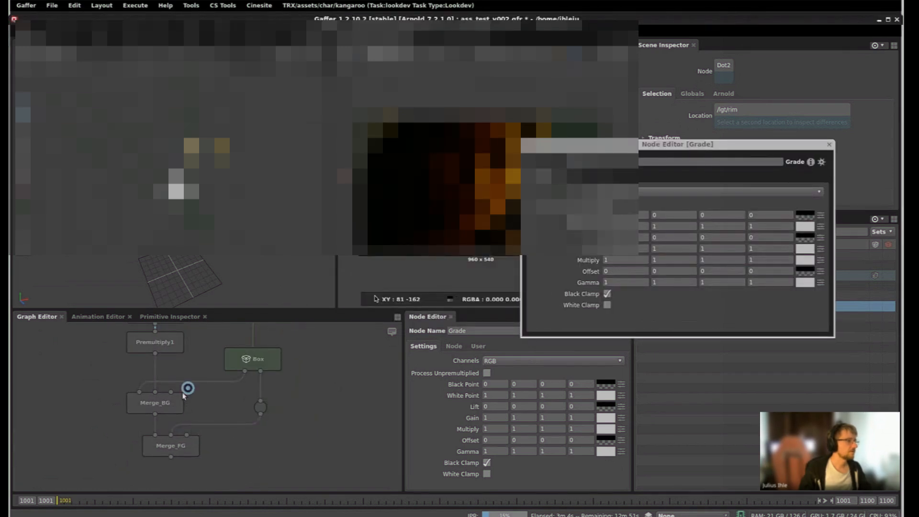
{"action": "left_click_drag", "start_coordinate": [231, 382], "coordinate": [225, 399], "text": "ctrl"}
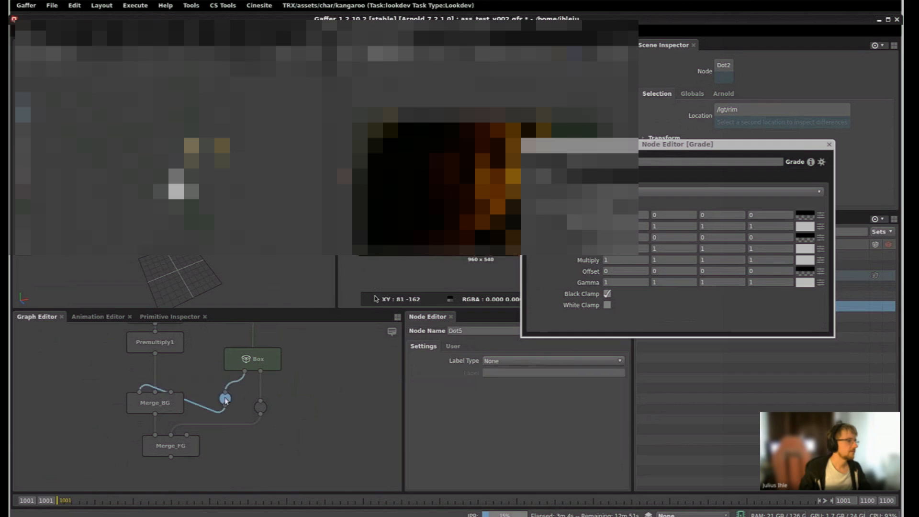
{"action": "left_click", "coordinate": [236, 359]}
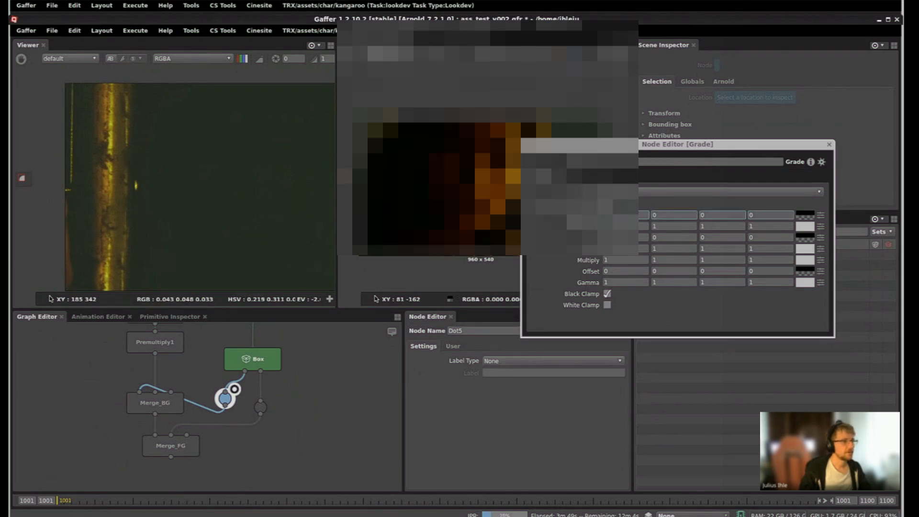
{"action": "left_click_drag", "start_coordinate": [673, 238], "coordinate": [674, 237]}
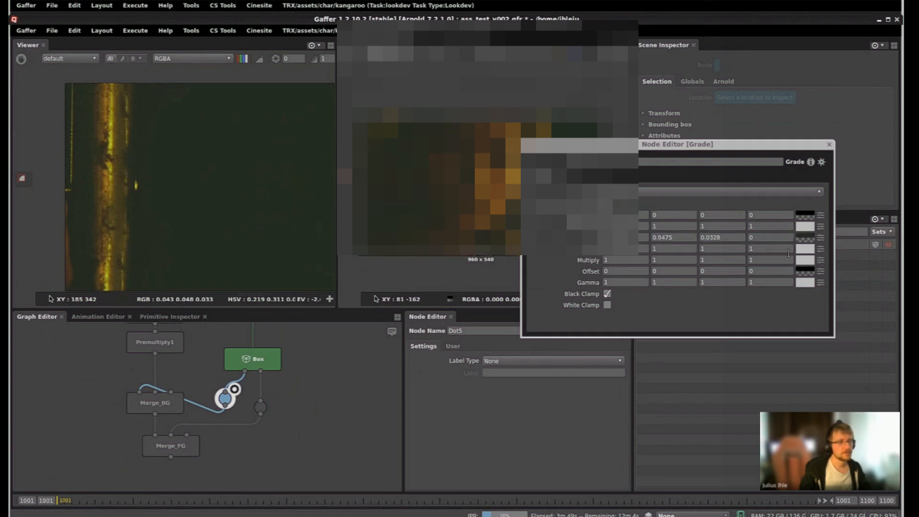
- Try adjusting the Grade's lift to a neutral 0.0475 in the colour chooser, and discard the change
{"action": "left_click", "coordinate": [811, 240]}
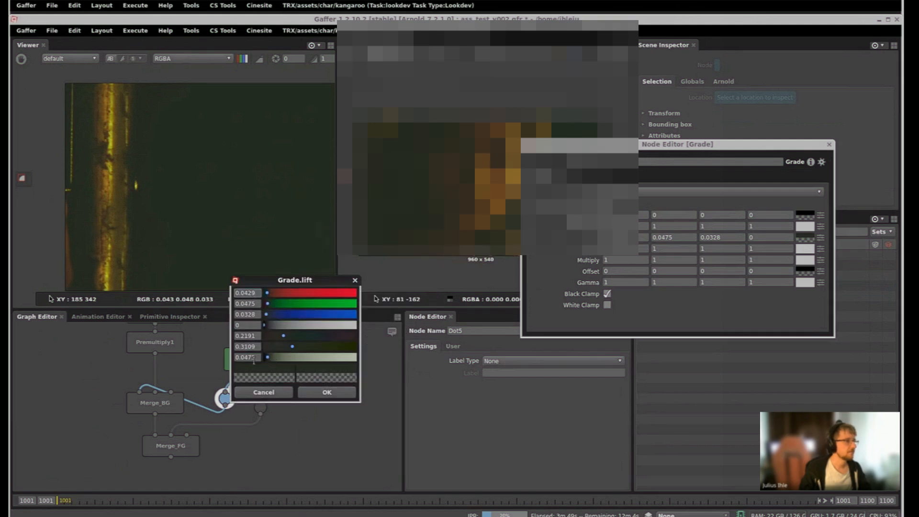
{"action": "left_click_drag", "start_coordinate": [257, 360], "coordinate": [256, 359], "text": "ctrl"}
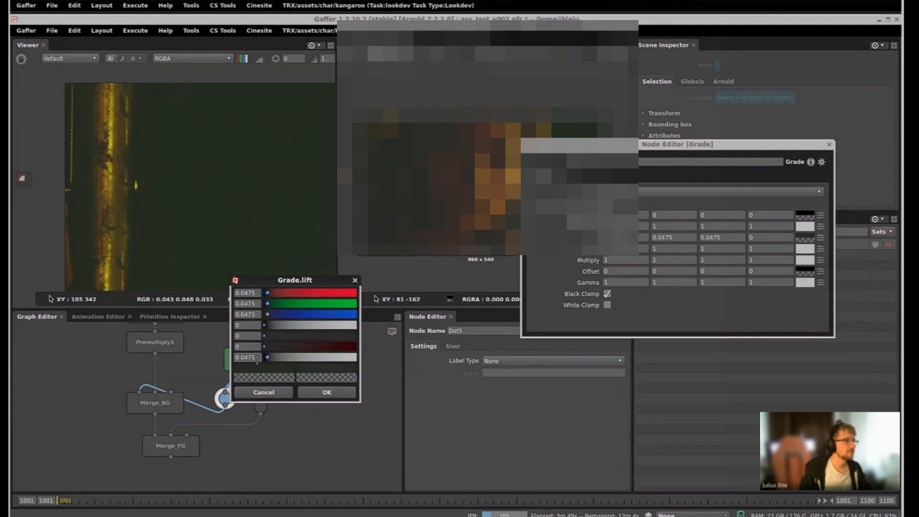
{"action": "left_click", "coordinate": [271, 395]}
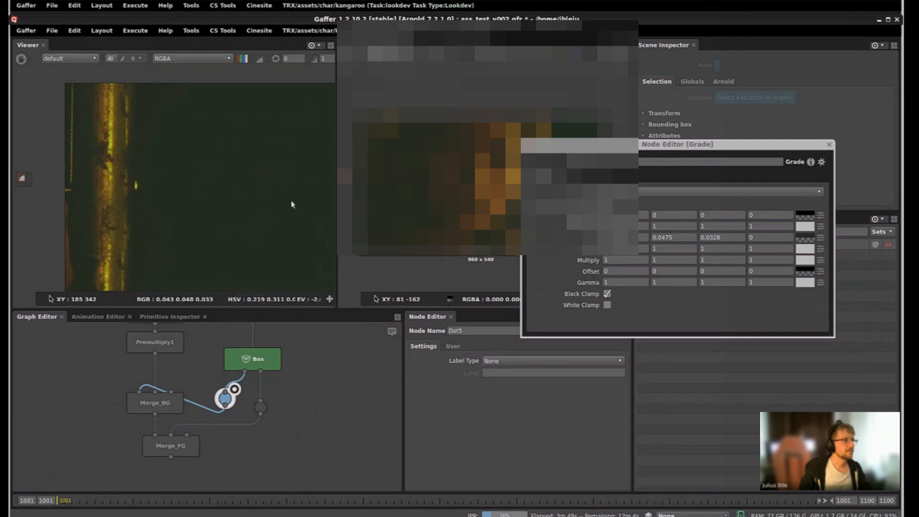
- Close the Grade node's floating settings window
{"action": "middle_click_drag", "start_coordinate": [326, 398], "coordinate": [303, 398]}
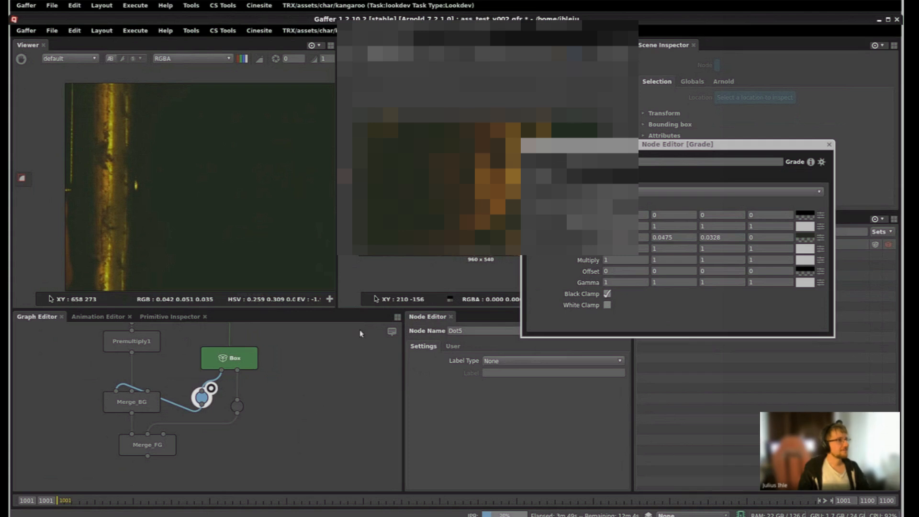
{"action": "left_click", "coordinate": [829, 144]}
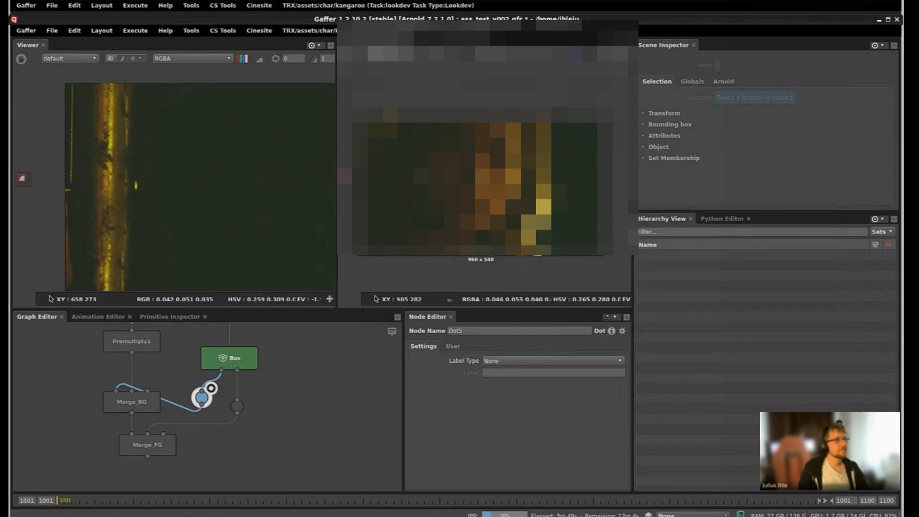